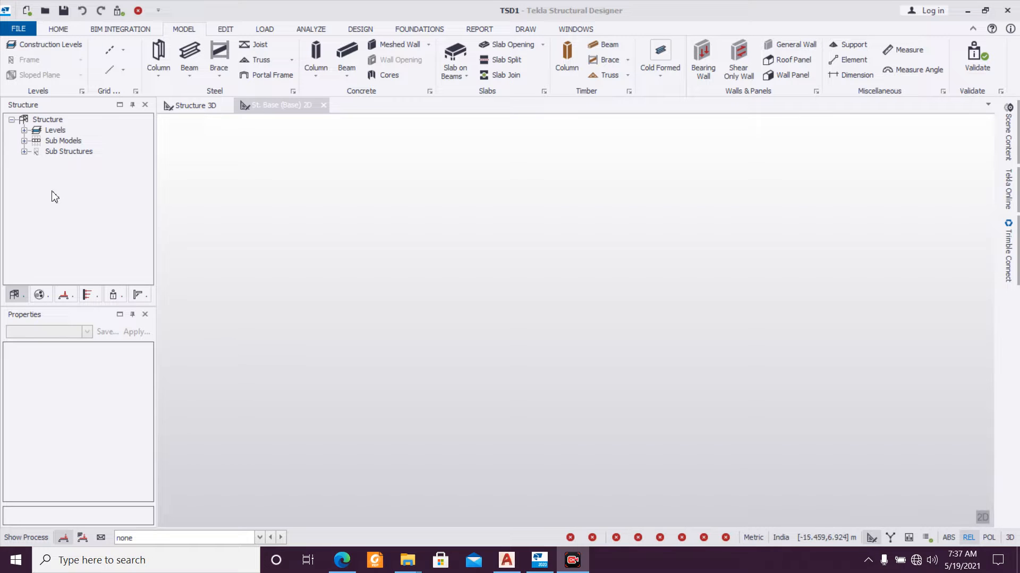
Step: Insert a construction level below Base and set its level to -1.2 m
{"action": "left_click", "coordinate": [44, 47]}
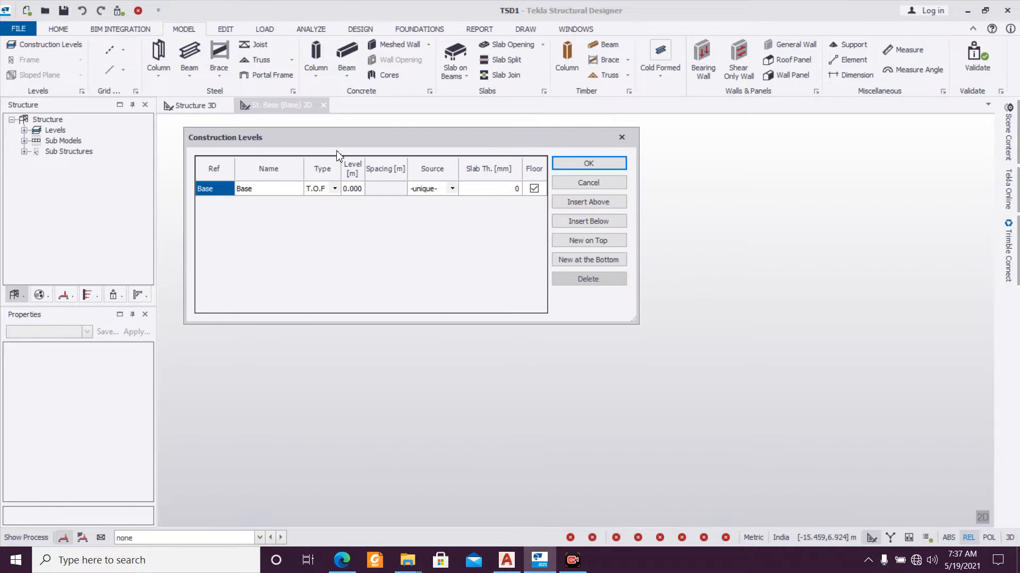
{"action": "left_click", "coordinate": [575, 221]}
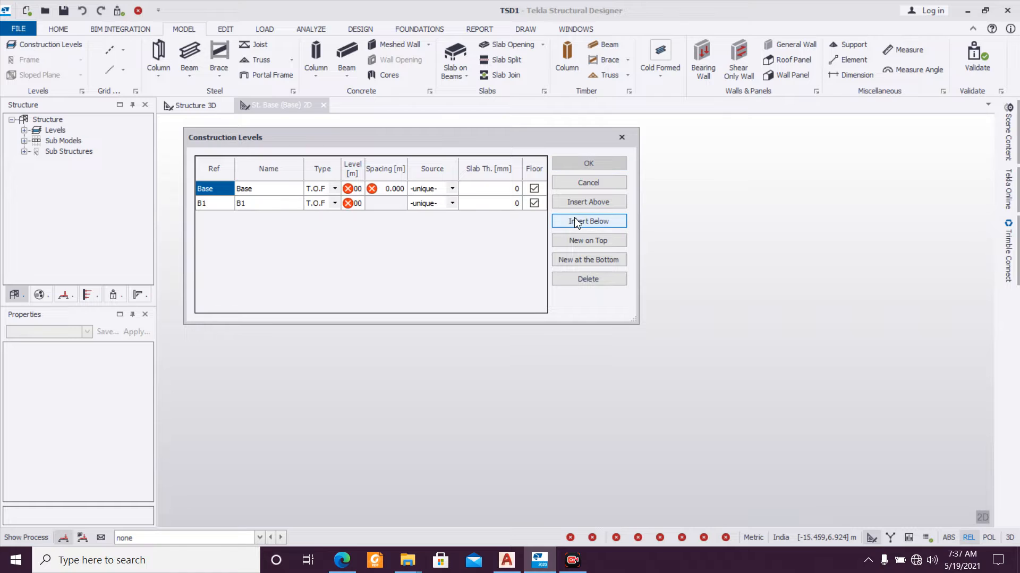
{"action": "left_click", "coordinate": [360, 205]}
{"action": "left_click", "coordinate": [360, 206]}
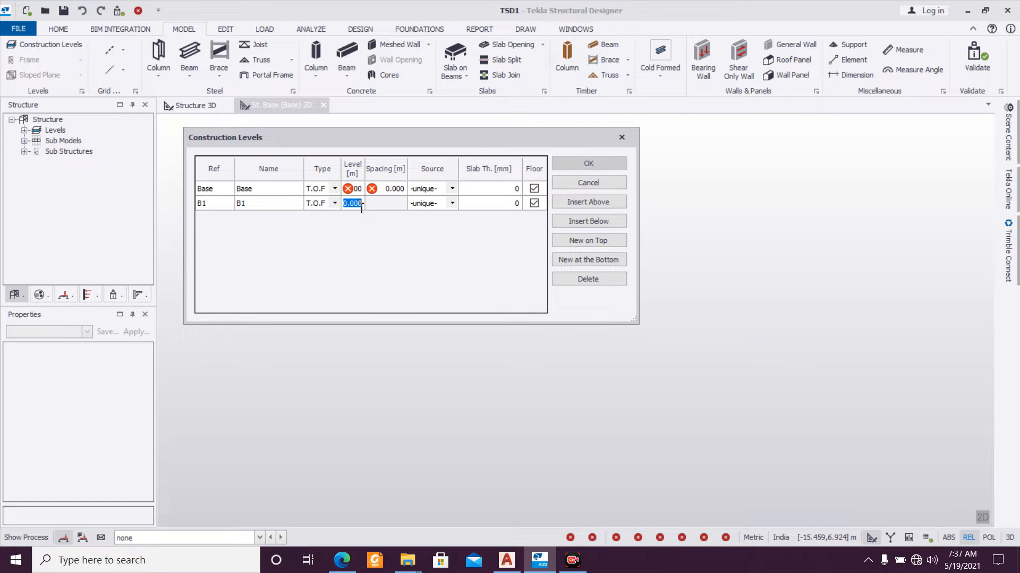
{"action": "type", "text": "-1"}
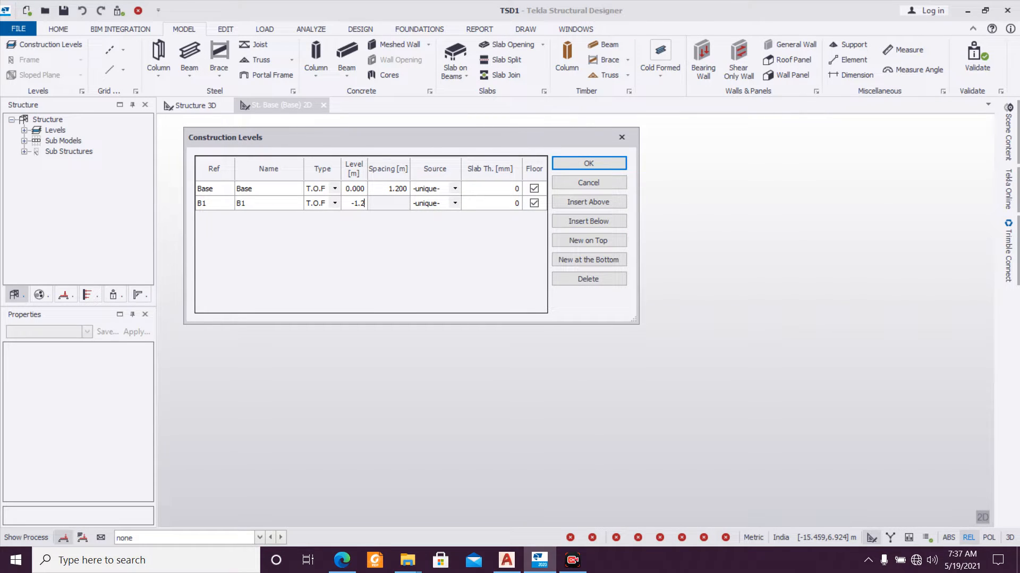
{"action": "type", "text": ".2"}
Step: Insert a level above Base with 1.83 m spacing, 100 mm slab thickness and type S.S.L
{"action": "left_click", "coordinate": [284, 188]}
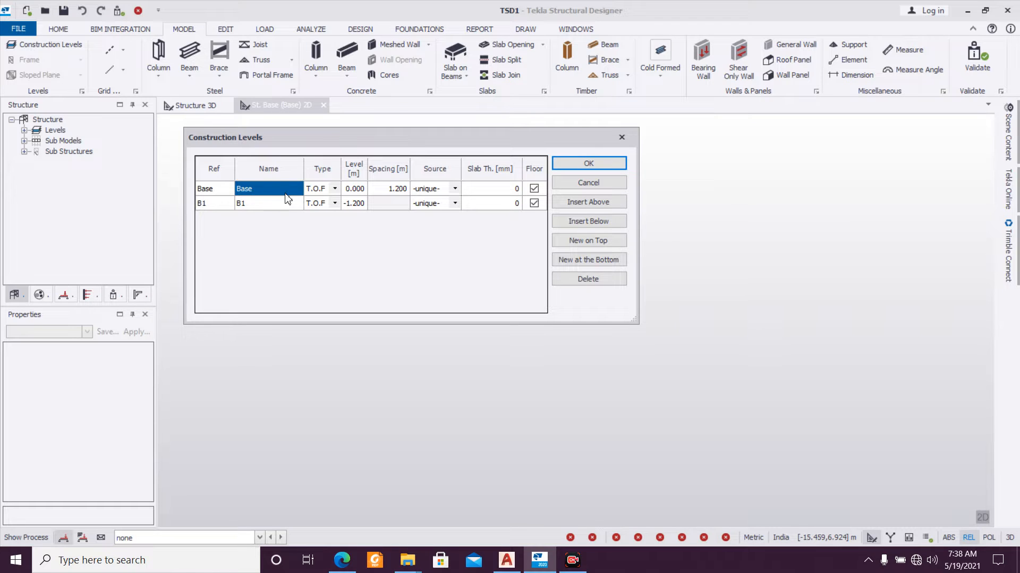
{"action": "left_click", "coordinate": [569, 204]}
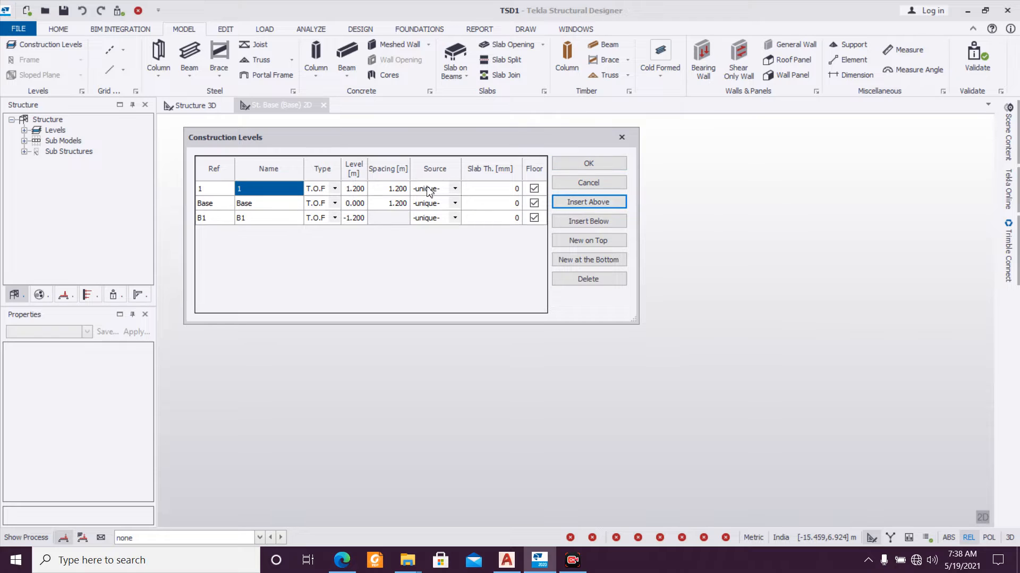
{"action": "left_click", "coordinate": [404, 190]}
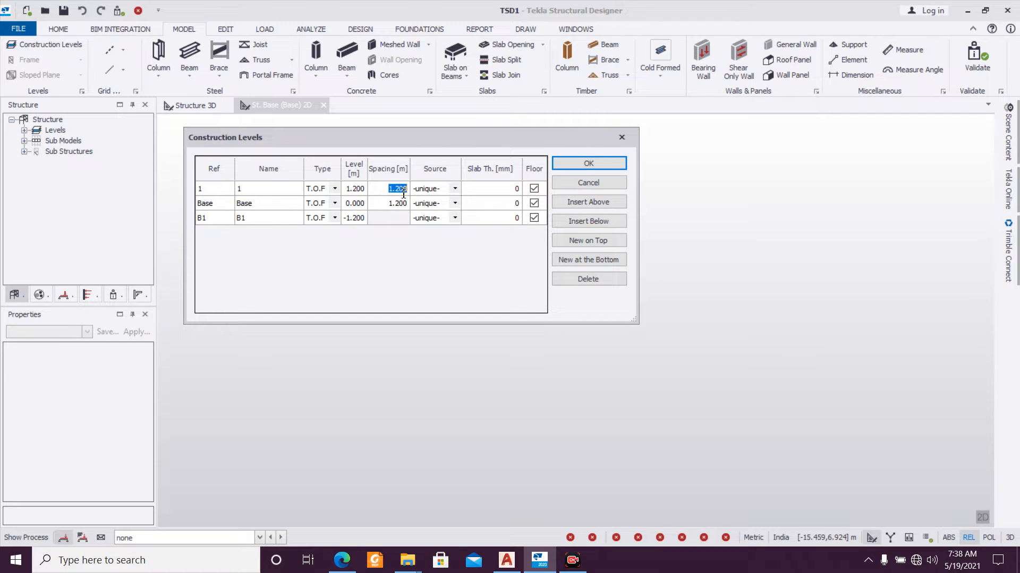
{"action": "type", "text": "1.83"}
{"action": "left_click", "coordinate": [512, 189]}
{"action": "left_click", "coordinate": [511, 190]}
{"action": "type", "text": "100"}
{"action": "left_click", "coordinate": [334, 190]}
{"action": "left_click", "coordinate": [327, 211]}
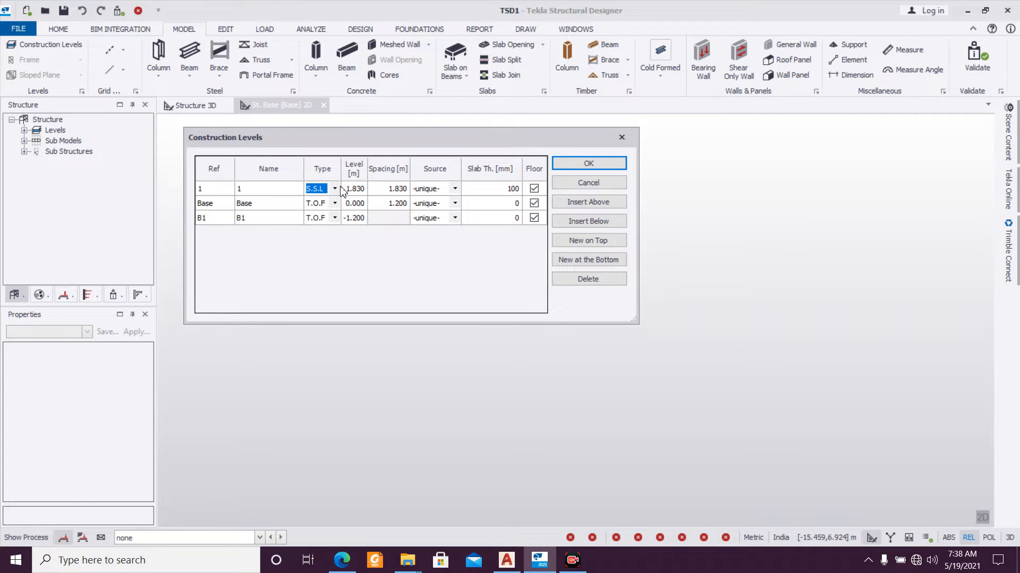
Step: Insert another level above level 1 and set its spacing to 2.89 m
{"action": "left_click", "coordinate": [285, 193]}
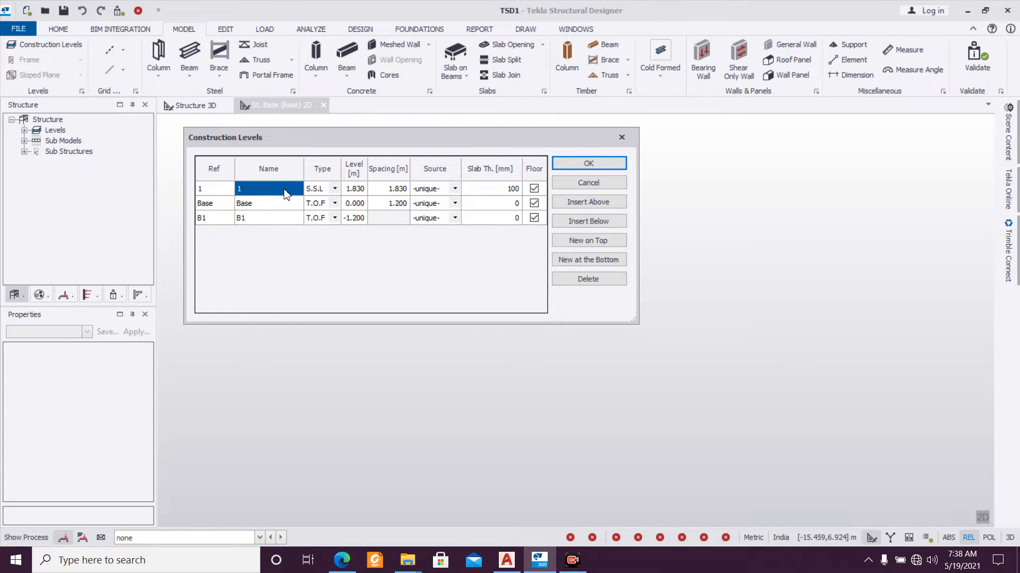
{"action": "left_click", "coordinate": [586, 202]}
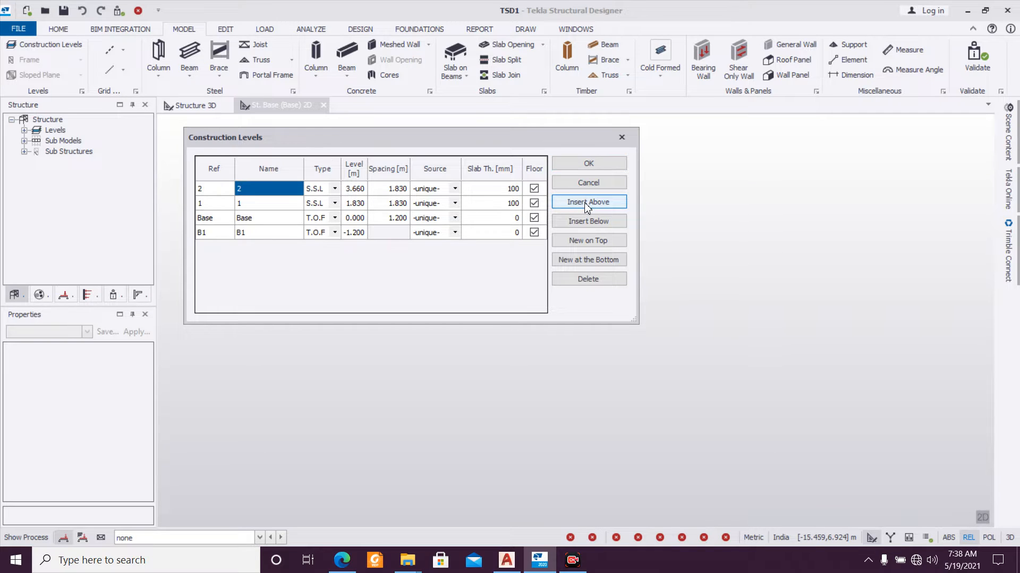
{"action": "left_click", "coordinate": [393, 190]}
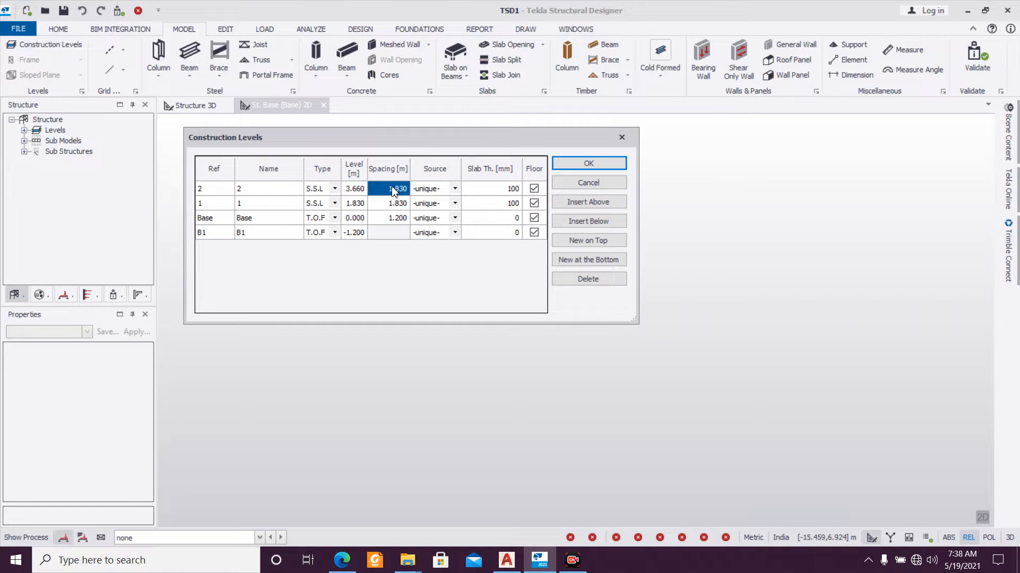
{"action": "type", "text": "2.89"}
Step: Insert four more levels above level 2, ending with level 6, and apply the construction levels
{"action": "left_click", "coordinate": [275, 192]}
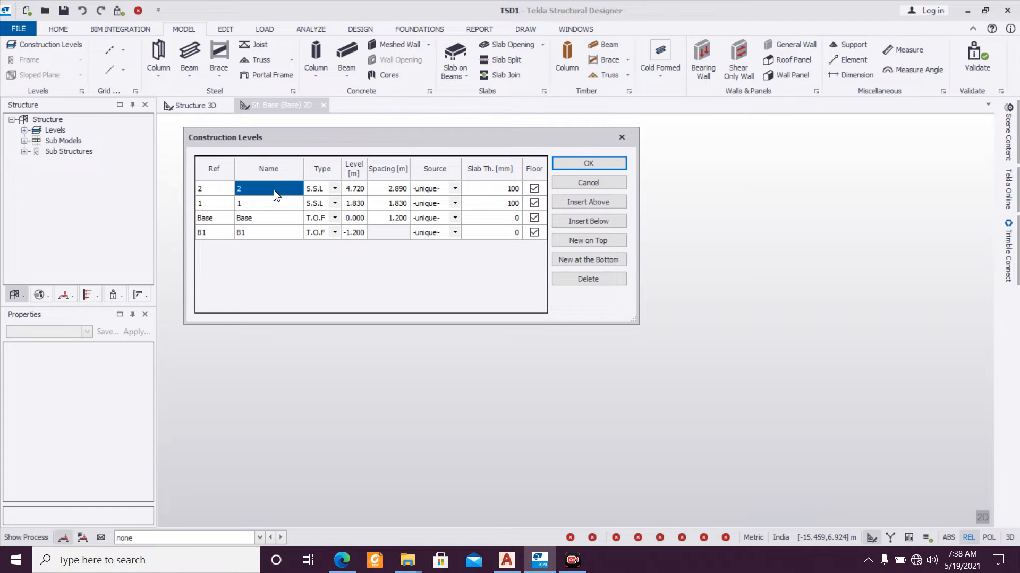
{"action": "left_click", "coordinate": [579, 203]}
{"action": "left_click", "coordinate": [579, 202]}
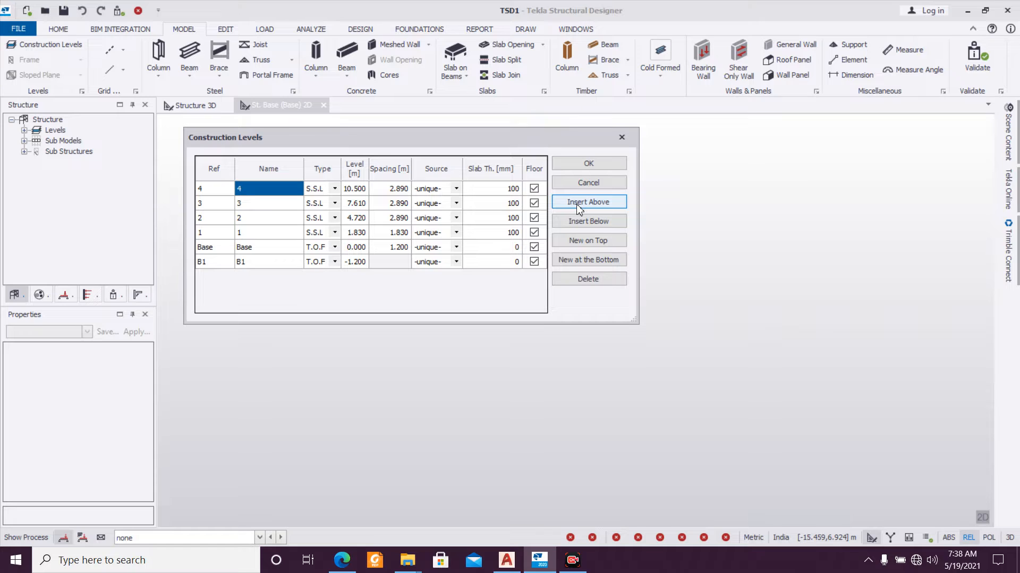
{"action": "left_click", "coordinate": [579, 202]}
{"action": "left_click", "coordinate": [579, 203]}
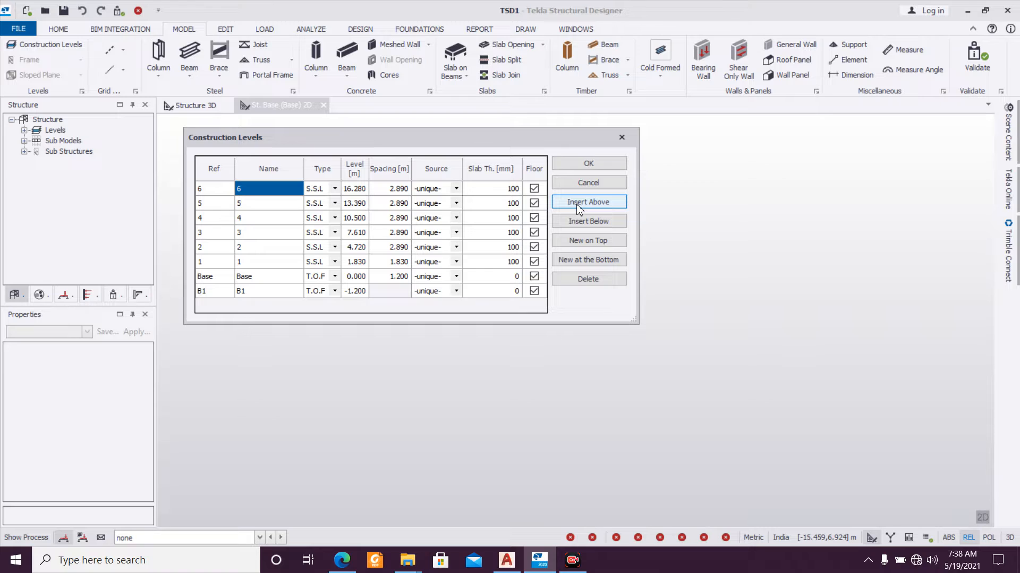
{"action": "left_click", "coordinate": [587, 164]}
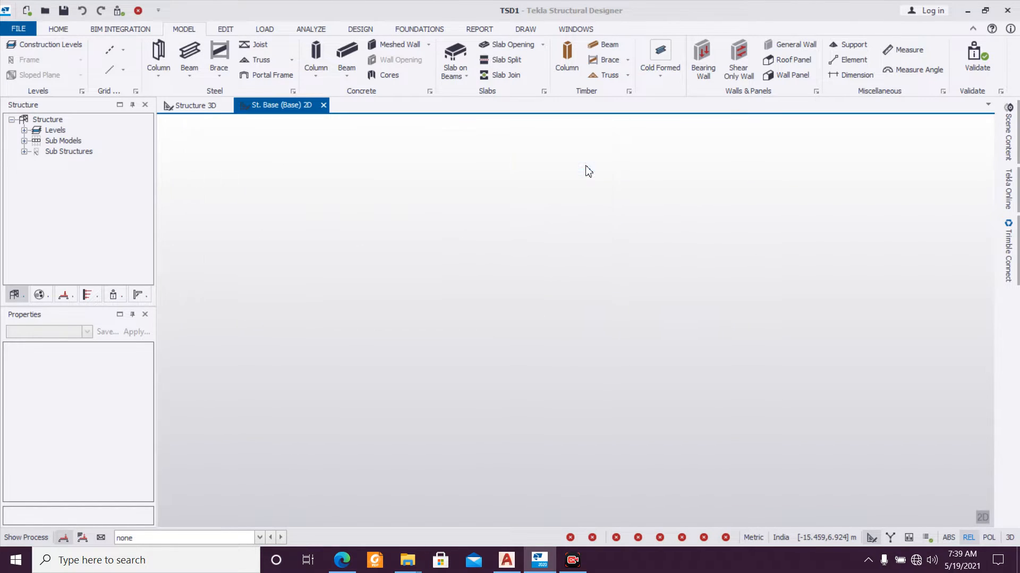
Step: Start a grid import from the DXF file "CenterLIne For TSD"
{"action": "left_click", "coordinate": [124, 50]}
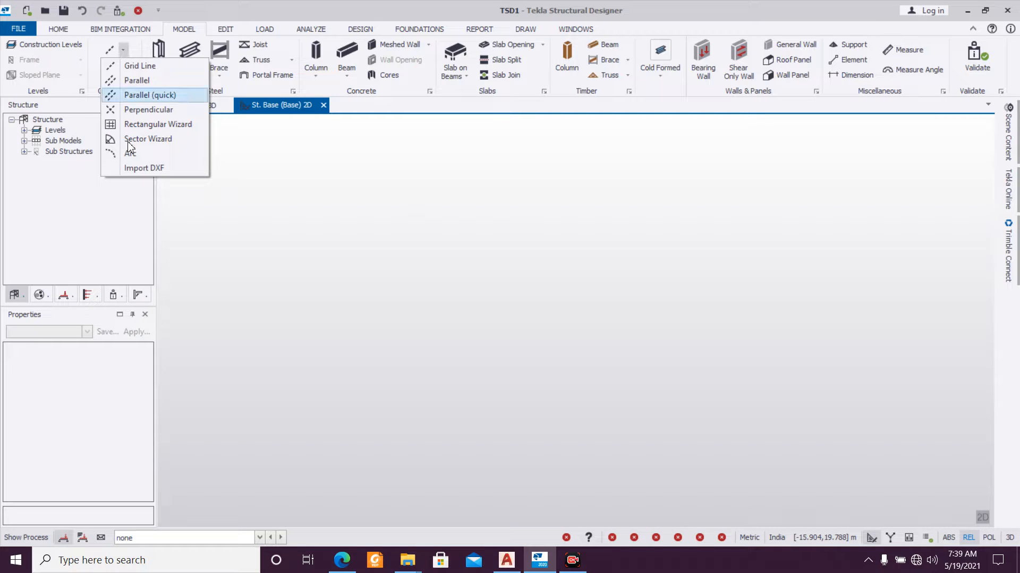
{"action": "left_click", "coordinate": [140, 166]}
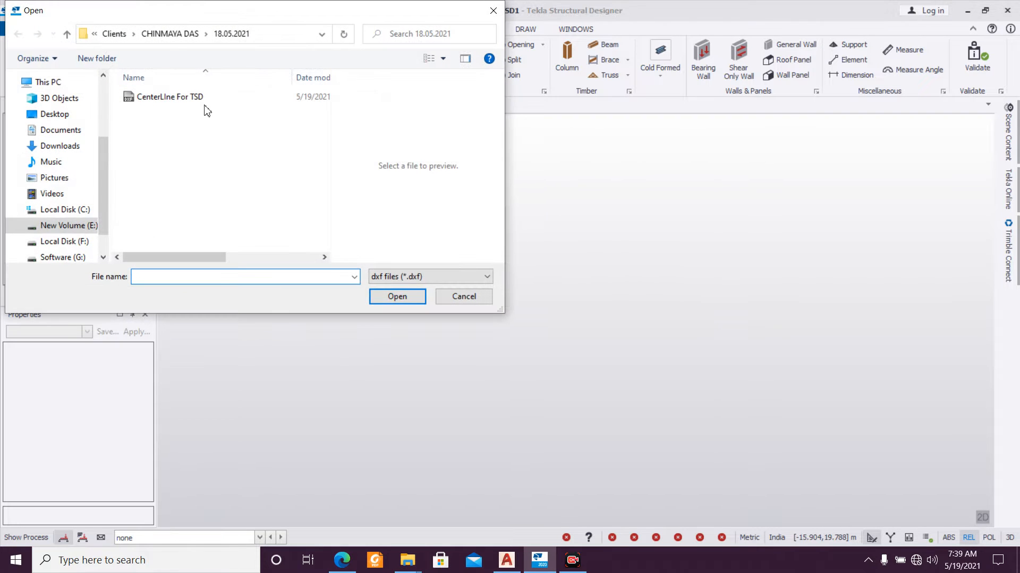
{"action": "left_click", "coordinate": [205, 101]}
{"action": "left_click", "coordinate": [396, 296]}
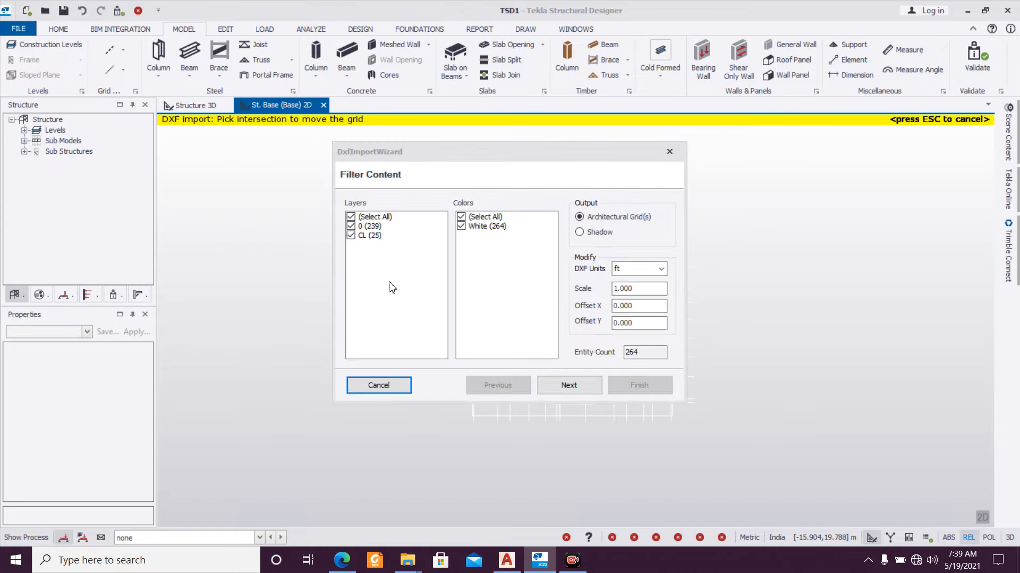
Step: Exclude layer 0 from the import so only CL is used, and set the DXF units to mm
{"action": "left_click", "coordinate": [350, 225]}
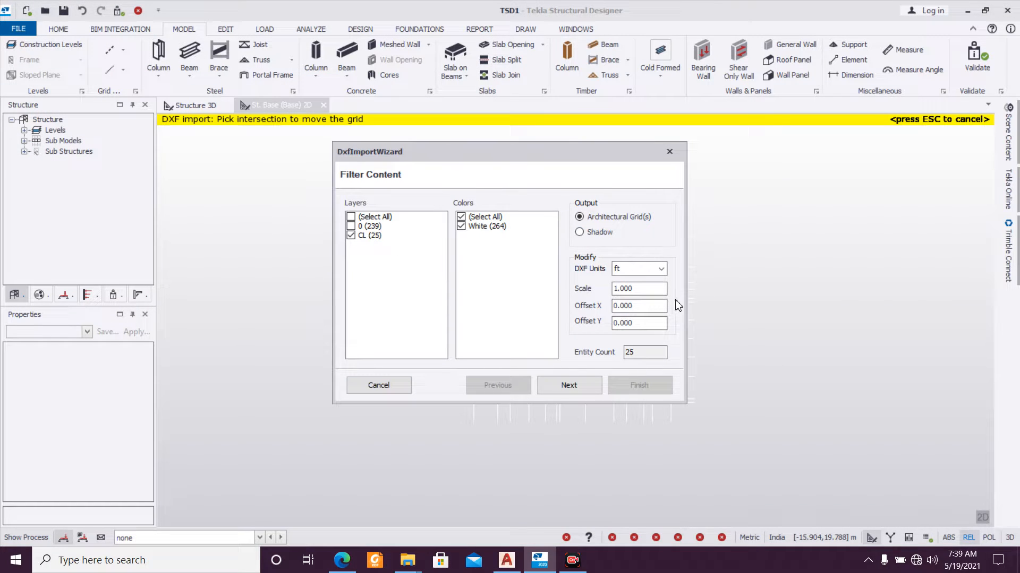
{"action": "left_click", "coordinate": [655, 271]}
{"action": "left_click", "coordinate": [626, 289]}
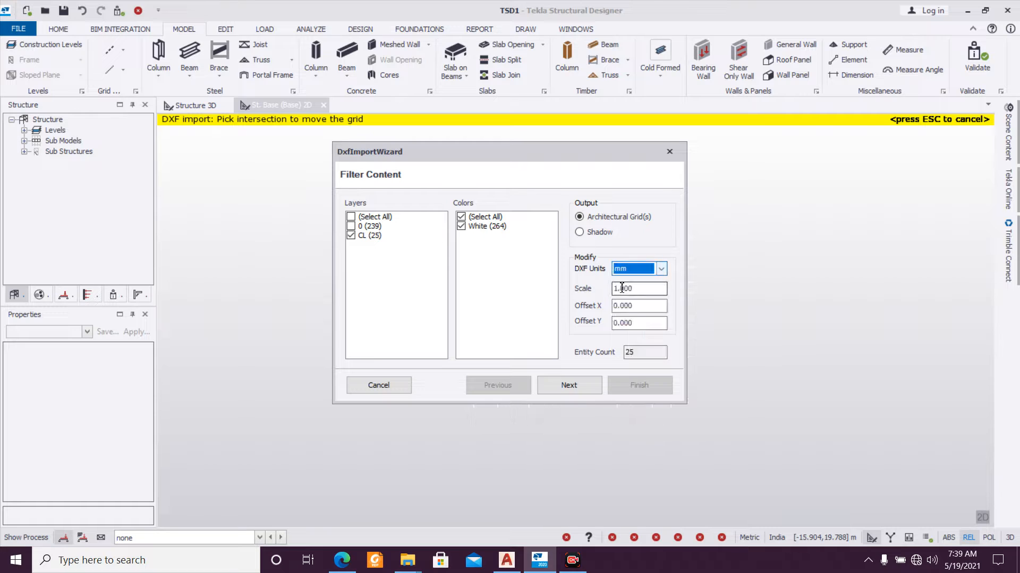
{"action": "left_click", "coordinate": [569, 385]}
Step: Create the architectural grids by layer on all construction levels and finish the DXF import
{"action": "left_click", "coordinate": [384, 219]}
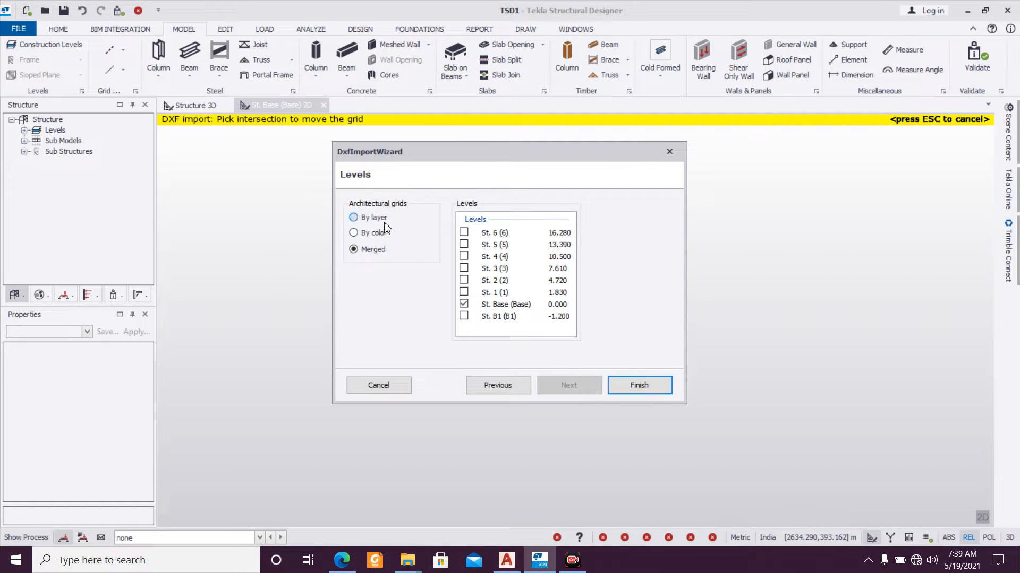
{"action": "left_click", "coordinate": [463, 233]}
{"action": "left_click", "coordinate": [463, 244]}
{"action": "left_click", "coordinate": [463, 256]}
{"action": "left_click", "coordinate": [466, 267]}
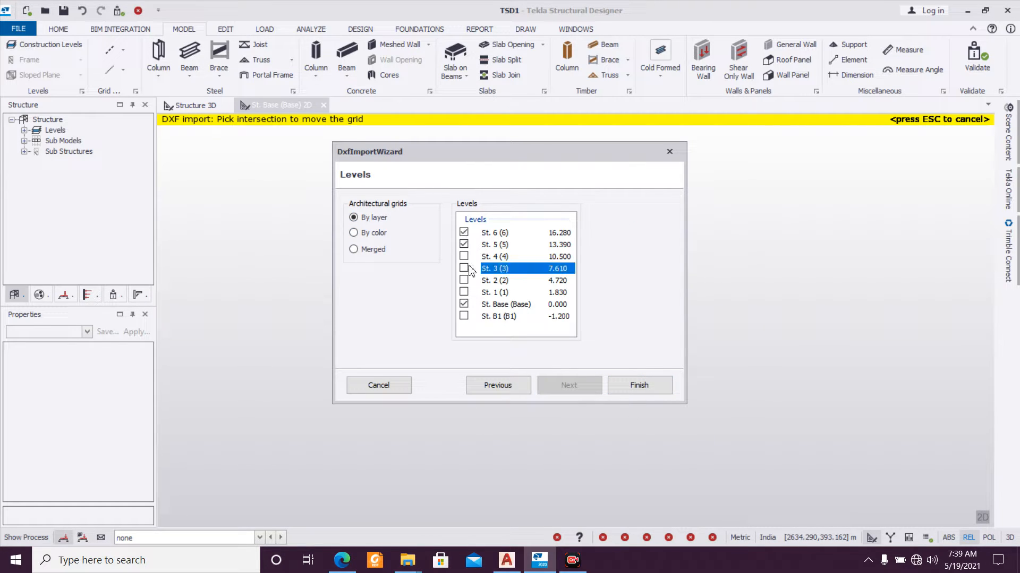
{"action": "left_click", "coordinate": [464, 268]}
{"action": "left_click", "coordinate": [464, 281]}
{"action": "left_click", "coordinate": [464, 293]}
{"action": "left_click", "coordinate": [463, 316]}
{"action": "left_click", "coordinate": [629, 385]}
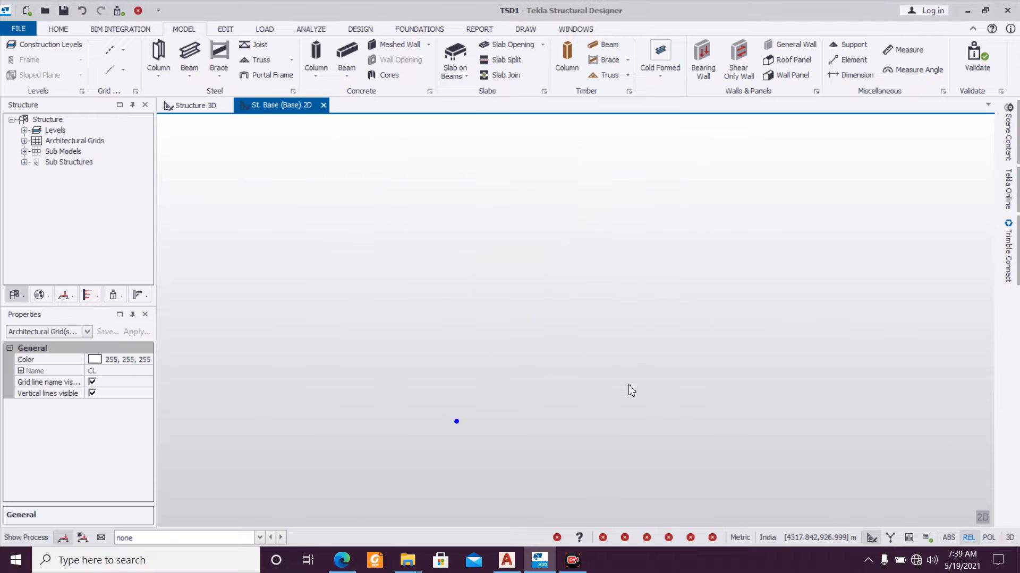
{"action": "scroll", "coordinate": [415, 419], "scroll_direction": "up", "scroll_amount": 12}
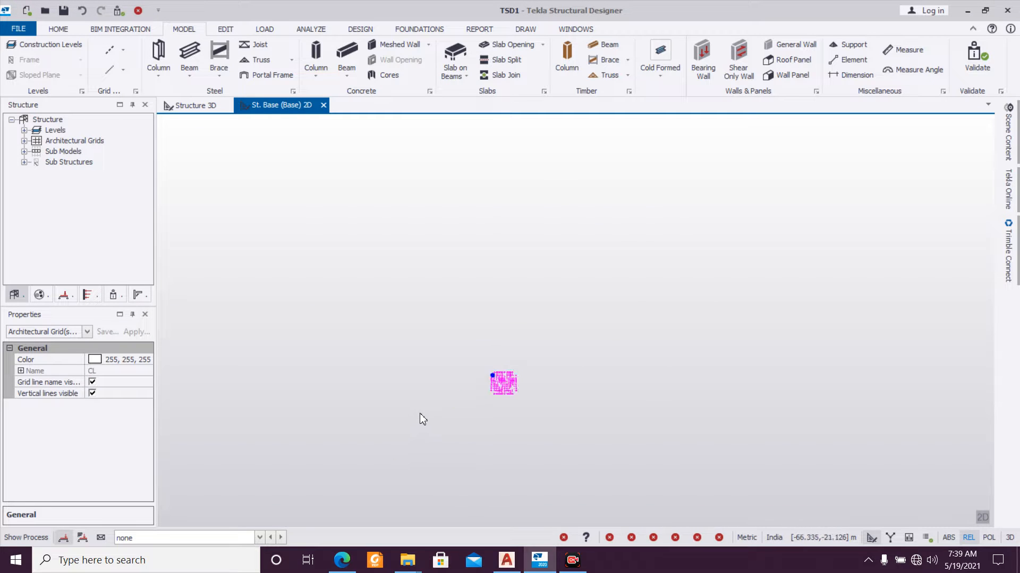
{"action": "middle_click_drag", "start_coordinate": [617, 291], "coordinate": [216, 404]}
{"action": "scroll", "coordinate": [253, 384], "scroll_direction": "up", "scroll_amount": 3}
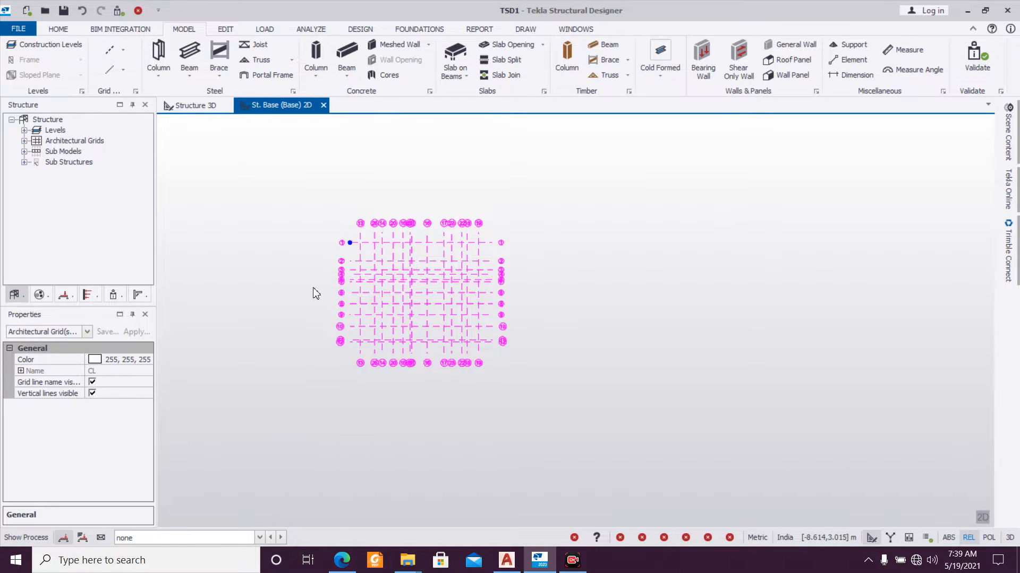
{"action": "scroll", "coordinate": [316, 282], "scroll_direction": "up", "scroll_amount": 2}
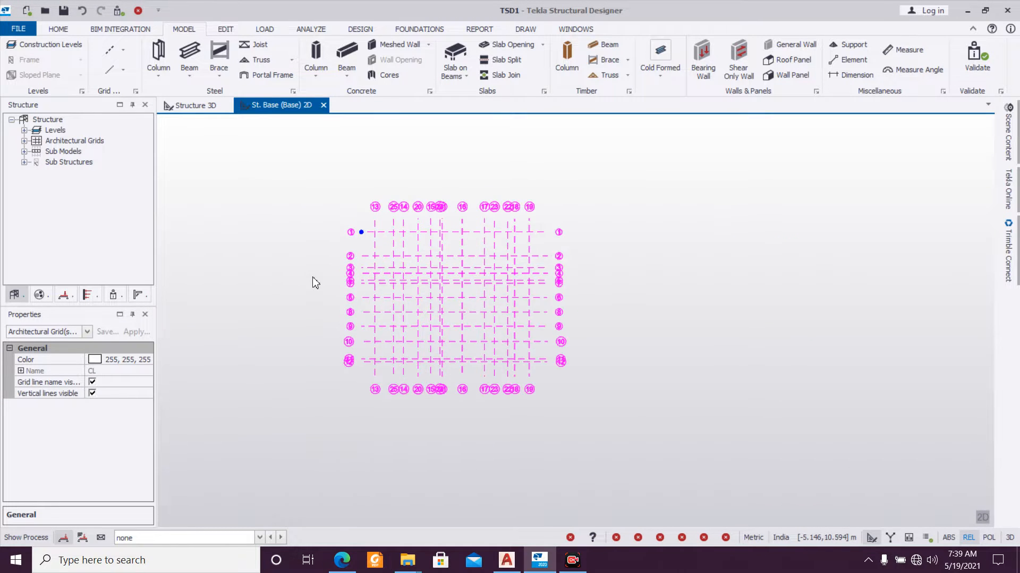
{"action": "left_click", "coordinate": [124, 50]}
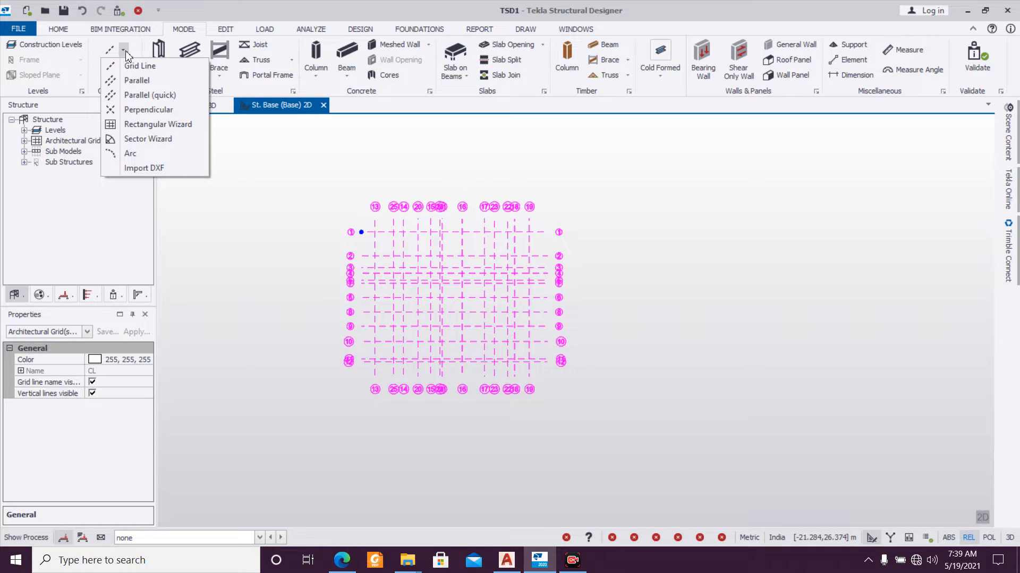
{"action": "left_click", "coordinate": [142, 169]}
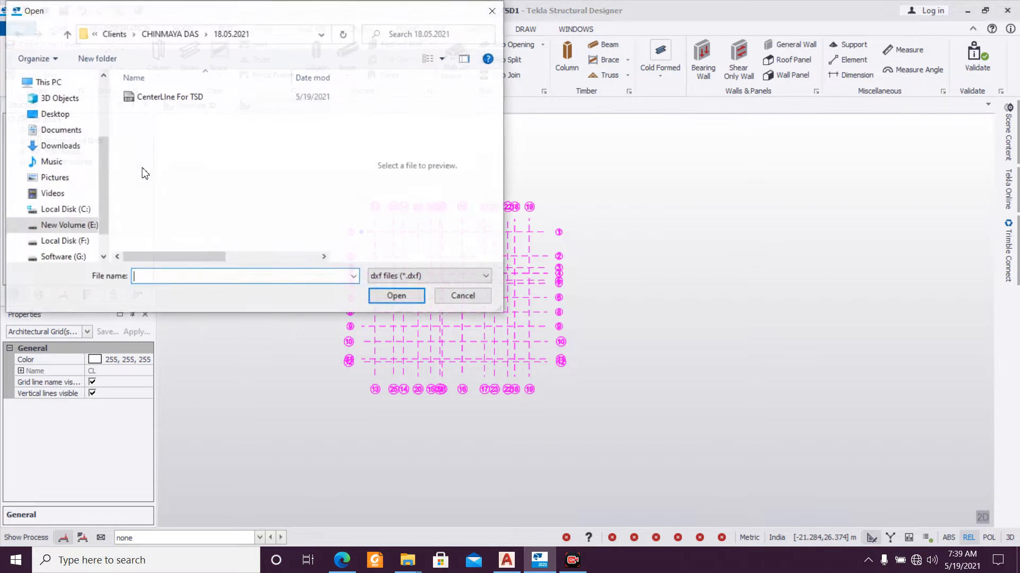
{"action": "left_click", "coordinate": [170, 98]}
{"action": "left_click", "coordinate": [383, 297]}
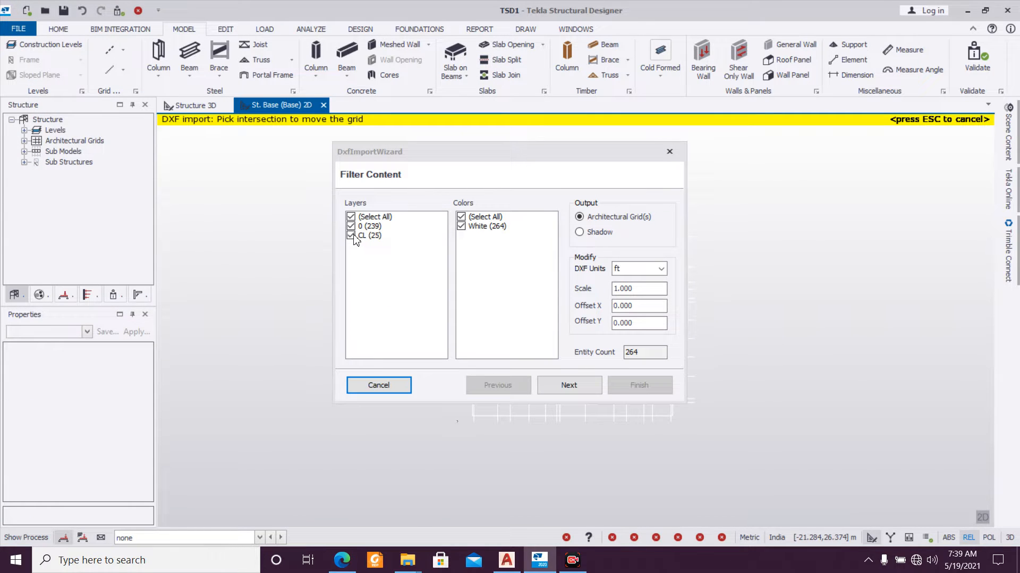
{"action": "left_click", "coordinate": [351, 236]}
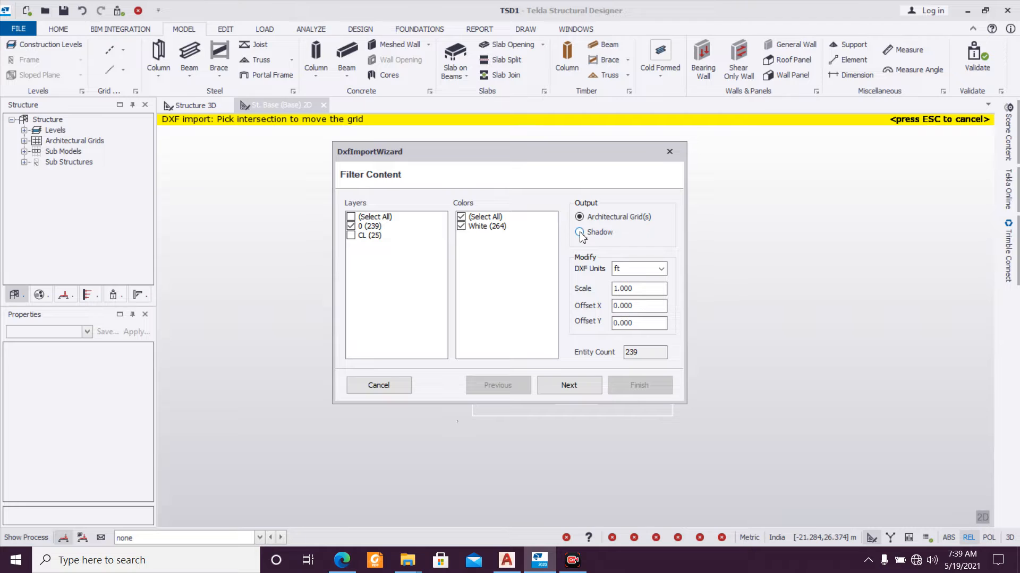
{"action": "left_click", "coordinate": [580, 233]}
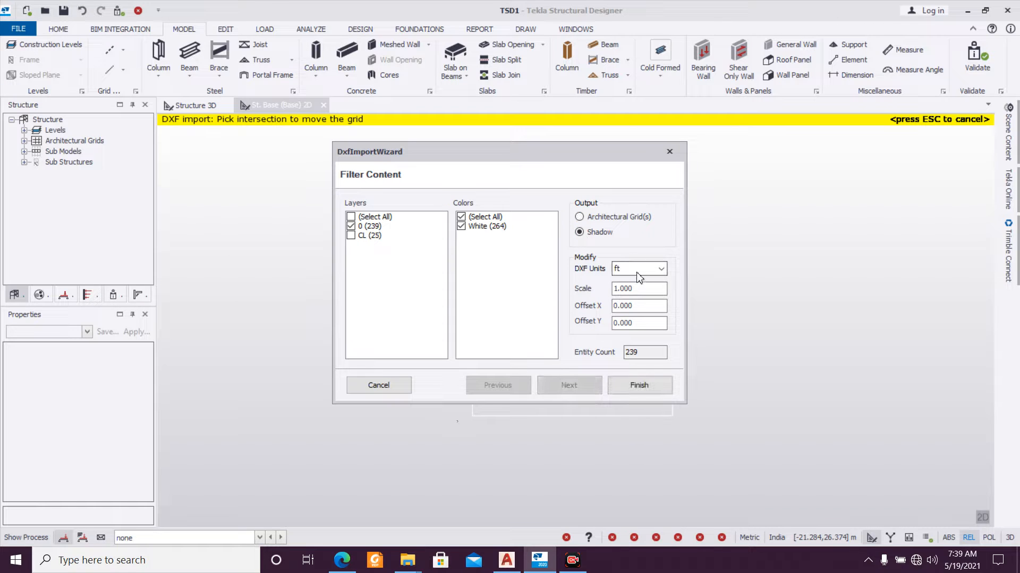
{"action": "left_click", "coordinate": [638, 269]}
{"action": "left_click", "coordinate": [668, 155]}
{"action": "left_click", "coordinate": [378, 384]}
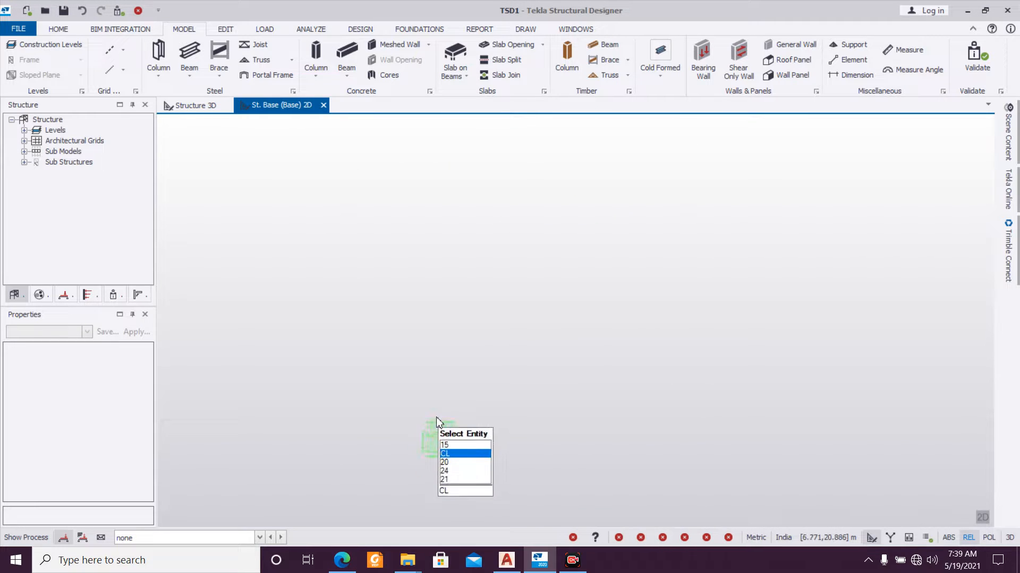
Step: Change the color of the imported CL architectural grid to black
{"action": "scroll", "coordinate": [435, 438], "scroll_direction": "up", "scroll_amount": 8}
{"action": "left_click_drag", "start_coordinate": [576, 430], "coordinate": [322, 390]}
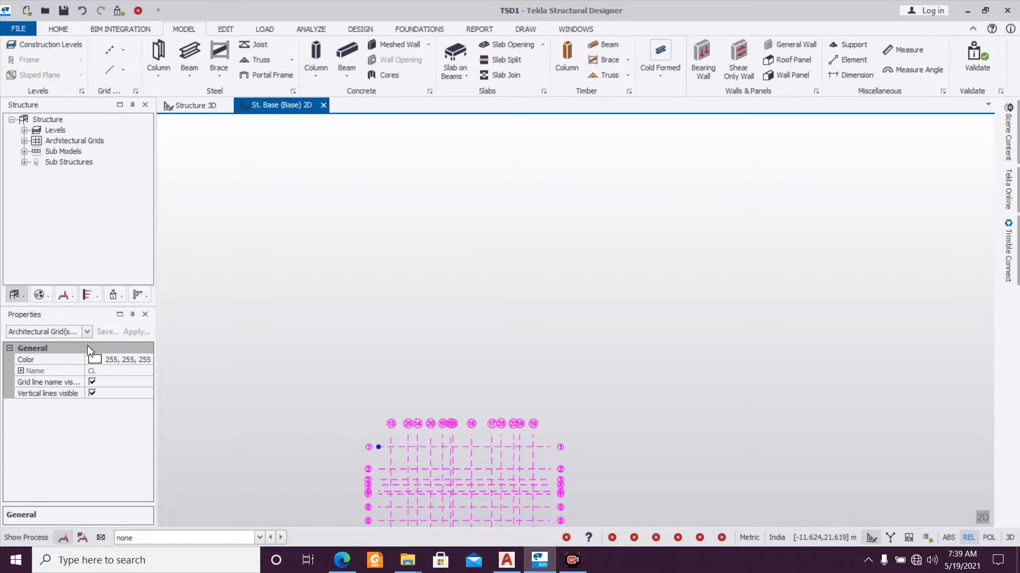
{"action": "left_click", "coordinate": [122, 360]}
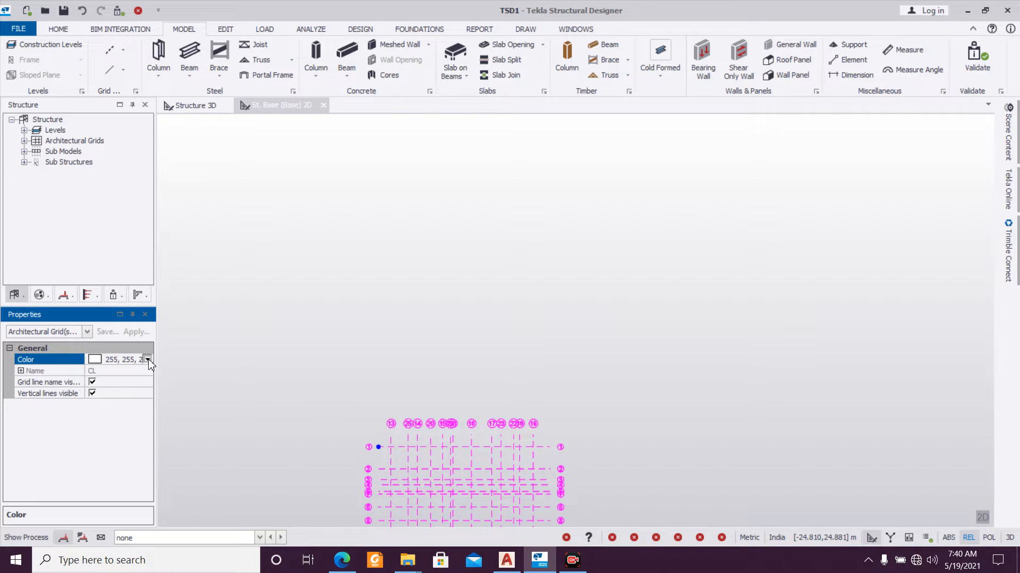
{"action": "left_click", "coordinate": [147, 360]}
{"action": "left_click", "coordinate": [33, 474]}
{"action": "middle_click_drag", "start_coordinate": [292, 412], "coordinate": [324, 188]}
{"action": "key", "text": "Escape"}
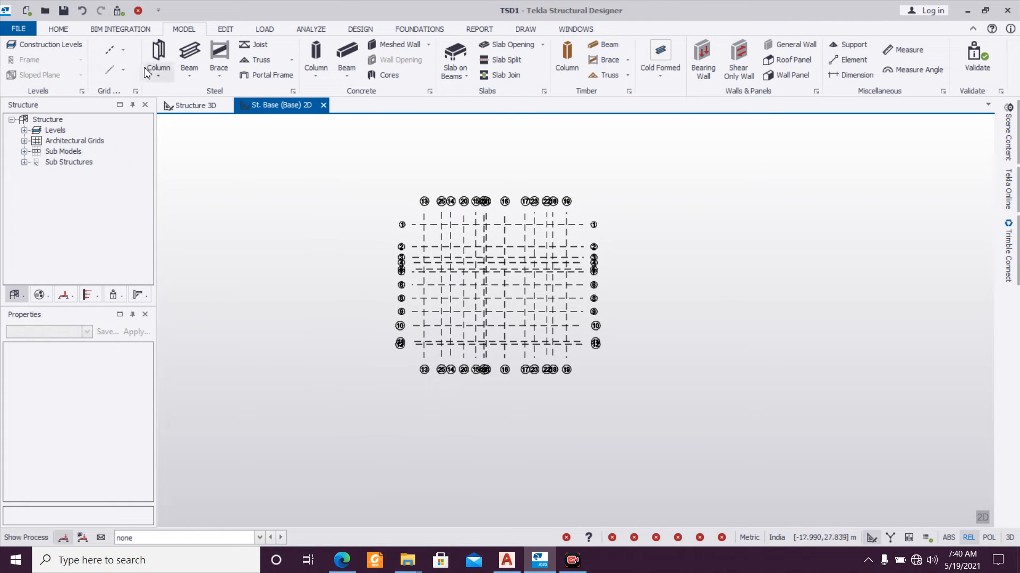
Step: Start another grid import from the DXF file "CenterLIne For TSD"
{"action": "left_click", "coordinate": [124, 50]}
{"action": "left_click", "coordinate": [158, 173]}
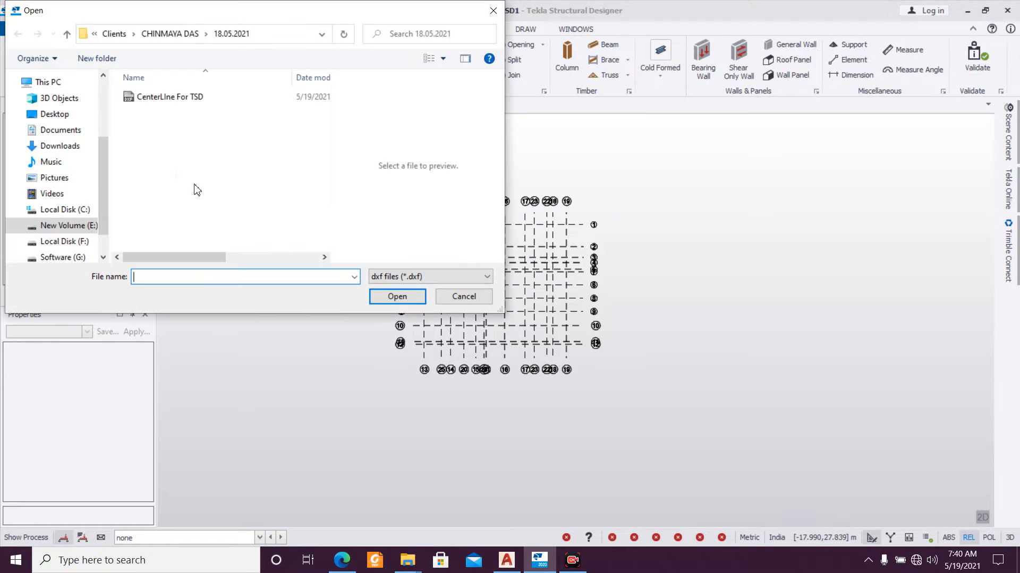
{"action": "left_click", "coordinate": [227, 101]}
{"action": "left_click", "coordinate": [396, 297]}
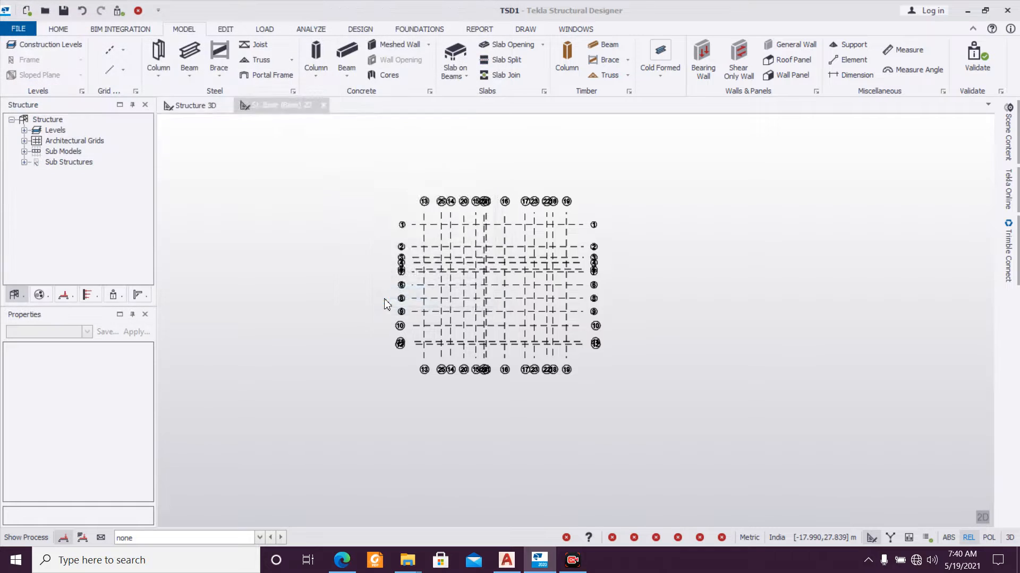
Step: Exclude layer CL, set the output to Shadow with DXF units in mm, and finish importing layer 0
{"action": "left_click", "coordinate": [350, 235]}
{"action": "left_click", "coordinate": [579, 232]}
{"action": "left_click", "coordinate": [660, 269]}
{"action": "left_click", "coordinate": [632, 282]}
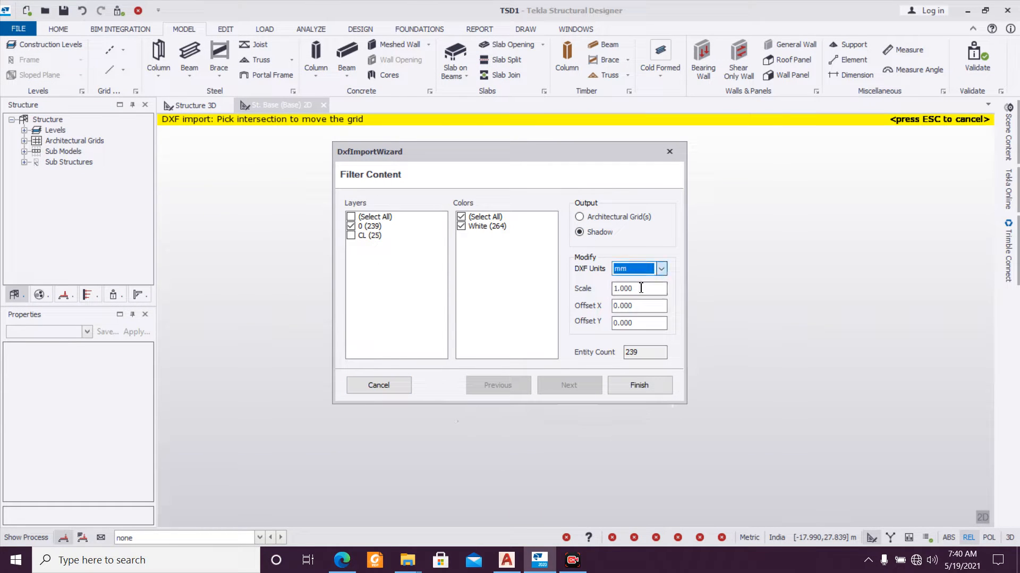
{"action": "left_click", "coordinate": [639, 385]}
{"action": "scroll", "coordinate": [565, 351], "scroll_direction": "up", "scroll_amount": 5}
{"action": "scroll", "coordinate": [527, 359], "scroll_direction": "up", "scroll_amount": 6}
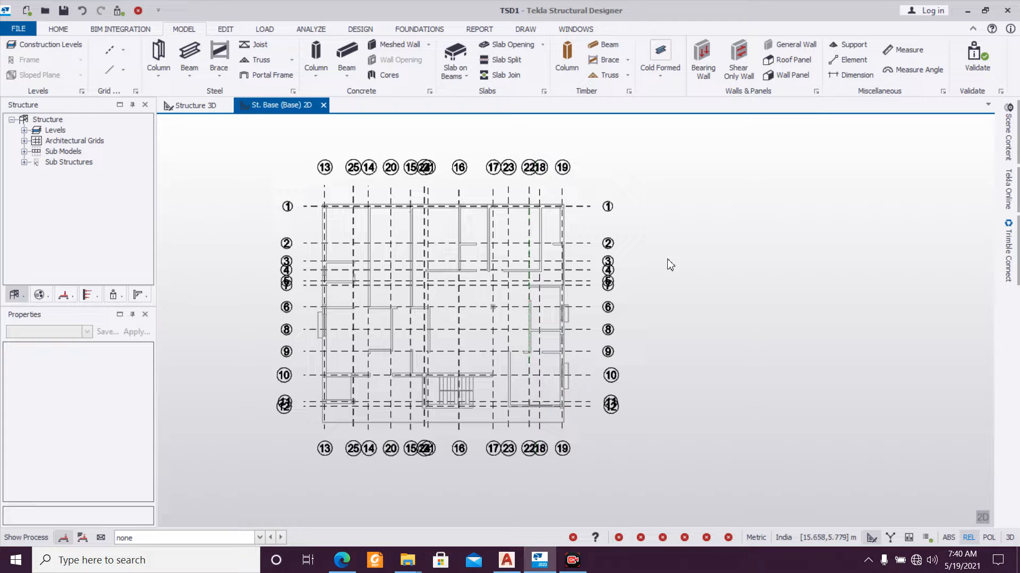
Step: Switch to File Explorer and open the drawing "Centerline For TSD" in AutoCAD
{"action": "left_click", "coordinate": [536, 566]}
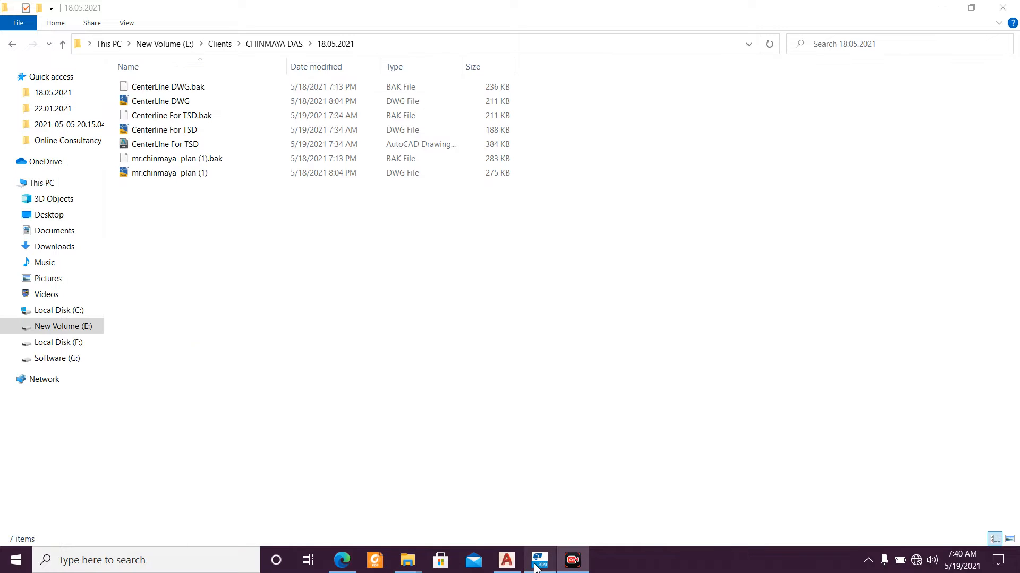
{"action": "left_click", "coordinate": [247, 106]}
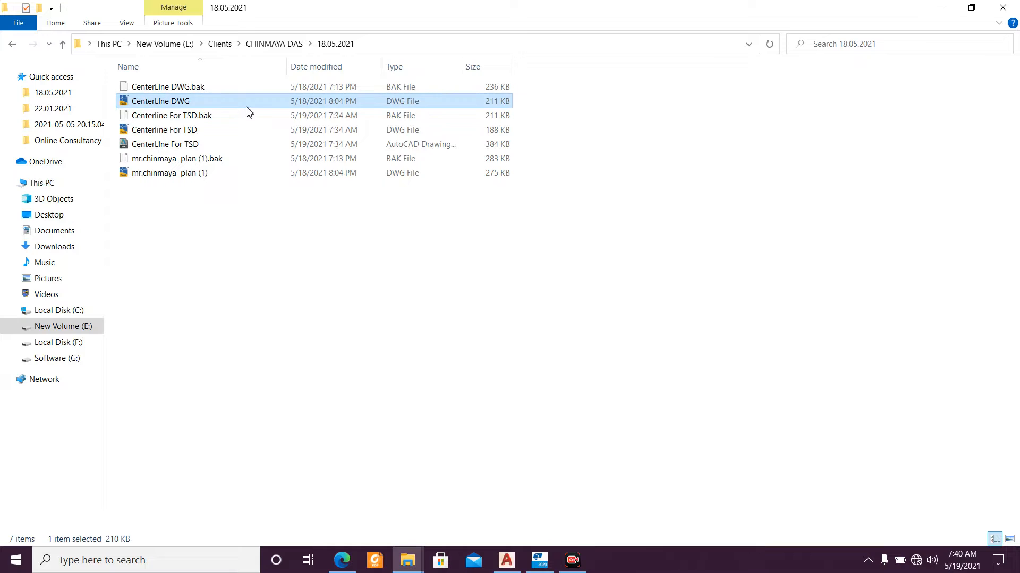
{"action": "double_click", "coordinate": [244, 132]}
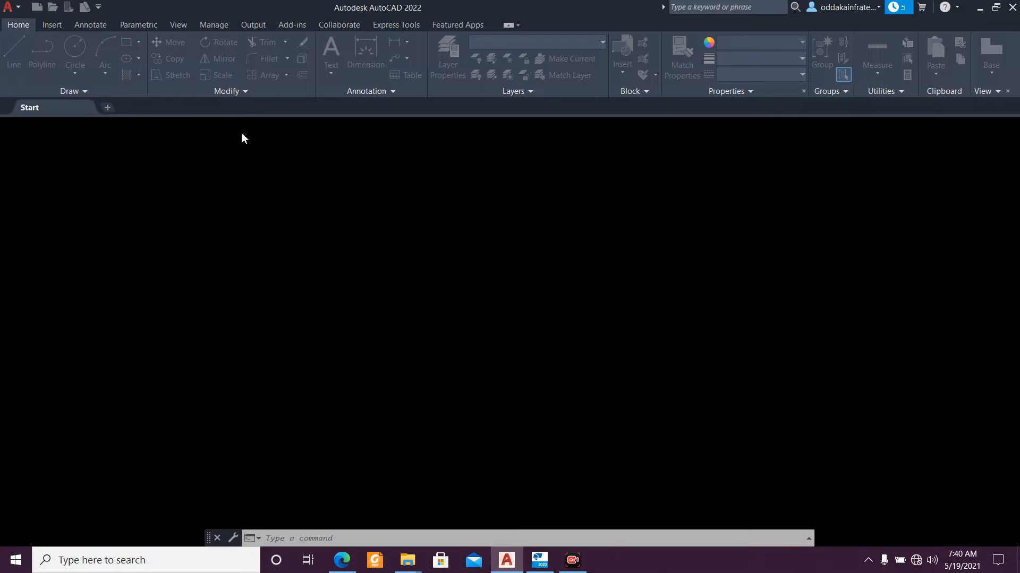
Step: Examine the floor plan's walls, columns and centerlines, and select the red outline polyline through the hall
{"action": "scroll", "coordinate": [443, 246], "scroll_direction": "up", "scroll_amount": 5}
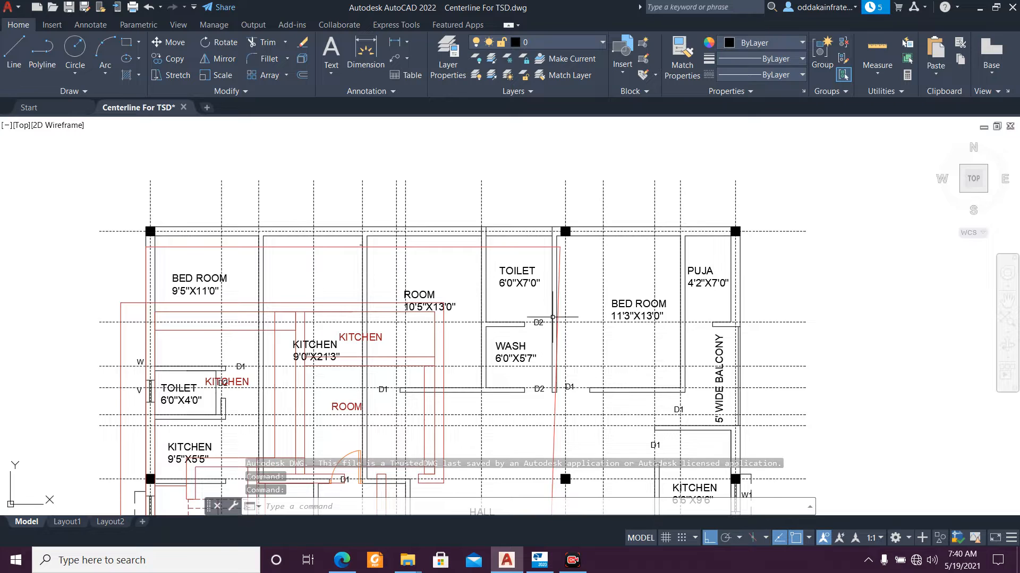
{"action": "scroll", "coordinate": [531, 272], "scroll_direction": "down", "scroll_amount": 3}
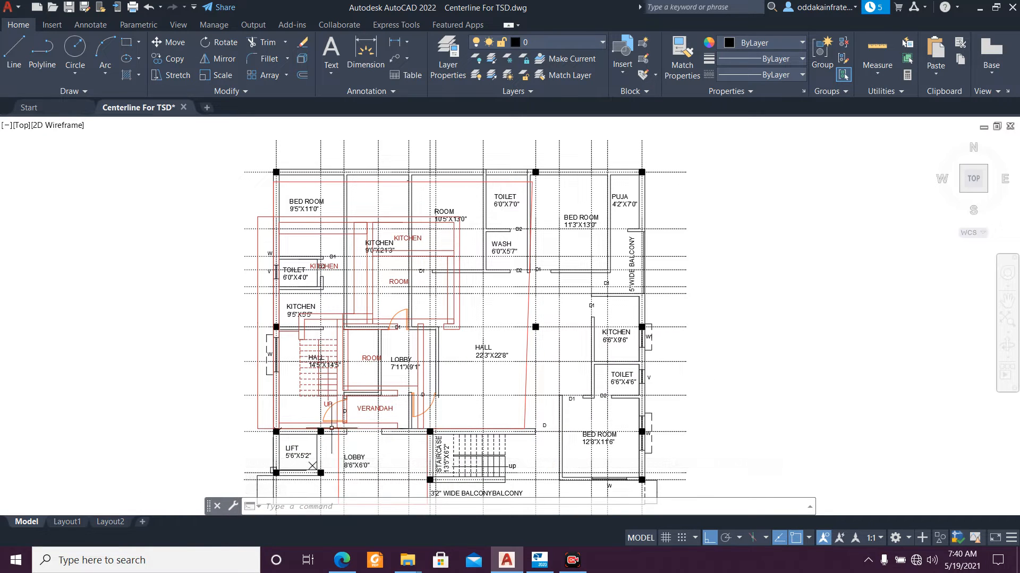
{"action": "scroll", "coordinate": [459, 417], "scroll_direction": "up", "scroll_amount": 4}
{"action": "left_click", "coordinate": [637, 406]}
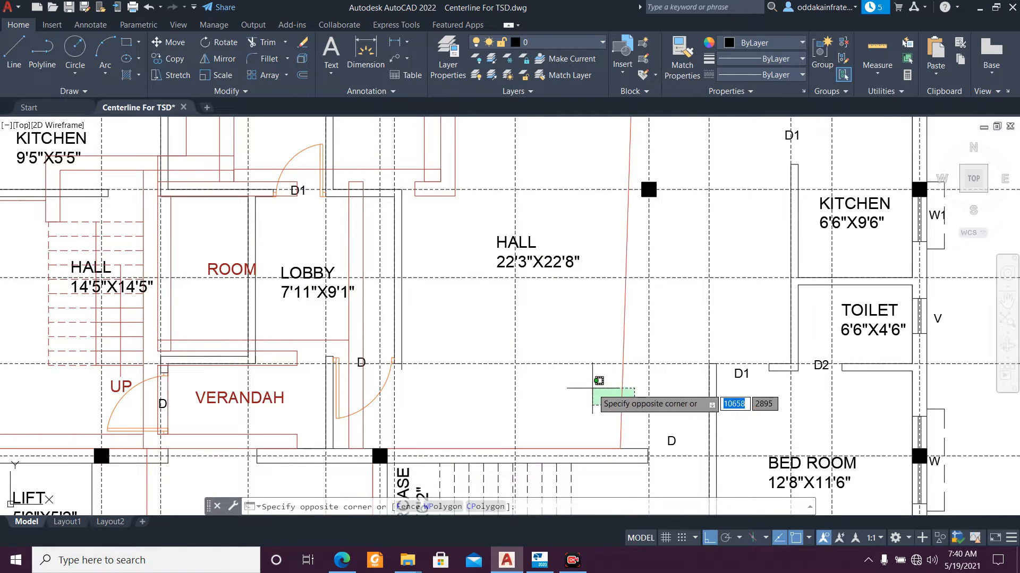
{"action": "left_click", "coordinate": [592, 387]}
{"action": "scroll", "coordinate": [591, 388], "scroll_direction": "down", "scroll_amount": 4}
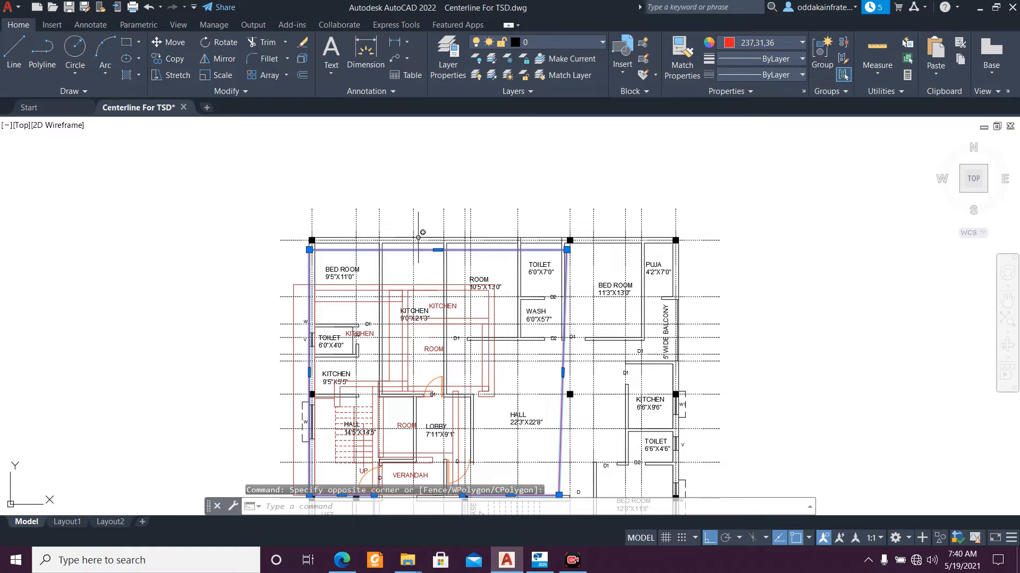
{"action": "middle_click_drag", "start_coordinate": [520, 411], "coordinate": [496, 298]}
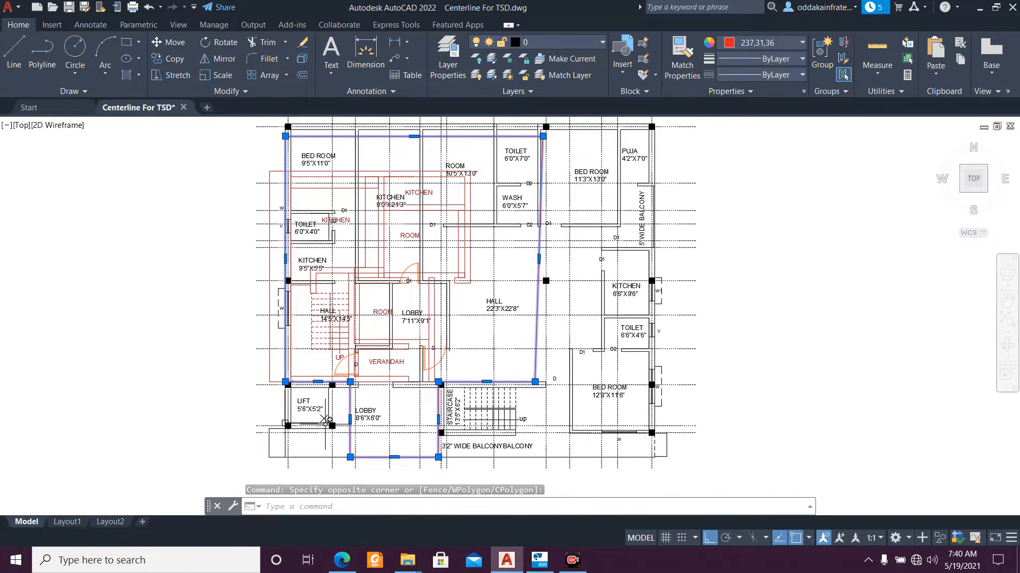
{"action": "scroll", "coordinate": [334, 416], "scroll_direction": "up", "scroll_amount": 2}
{"action": "scroll", "coordinate": [412, 466], "scroll_direction": "down", "scroll_amount": 2}
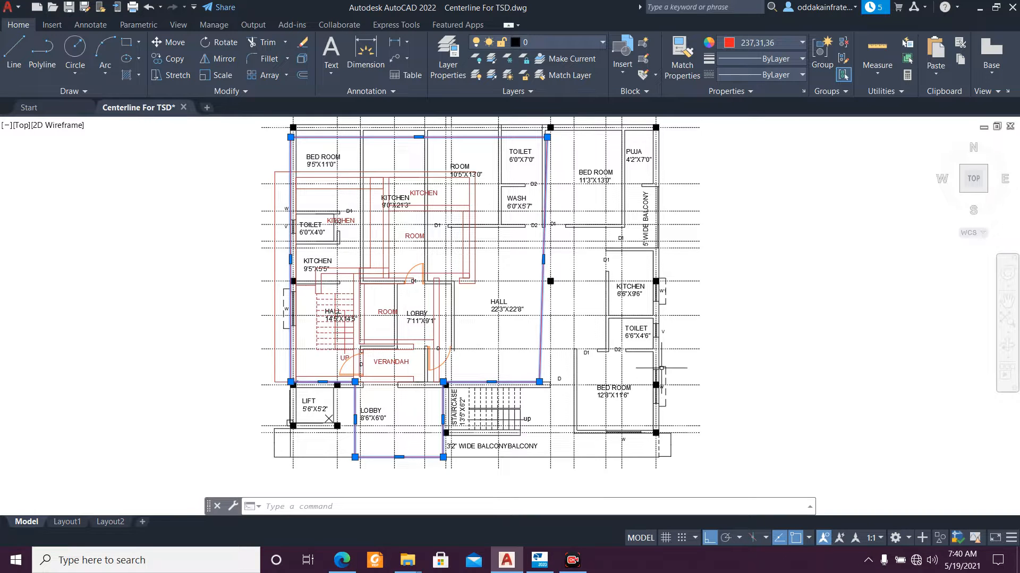
{"action": "middle_click_drag", "start_coordinate": [659, 363], "coordinate": [655, 391]}
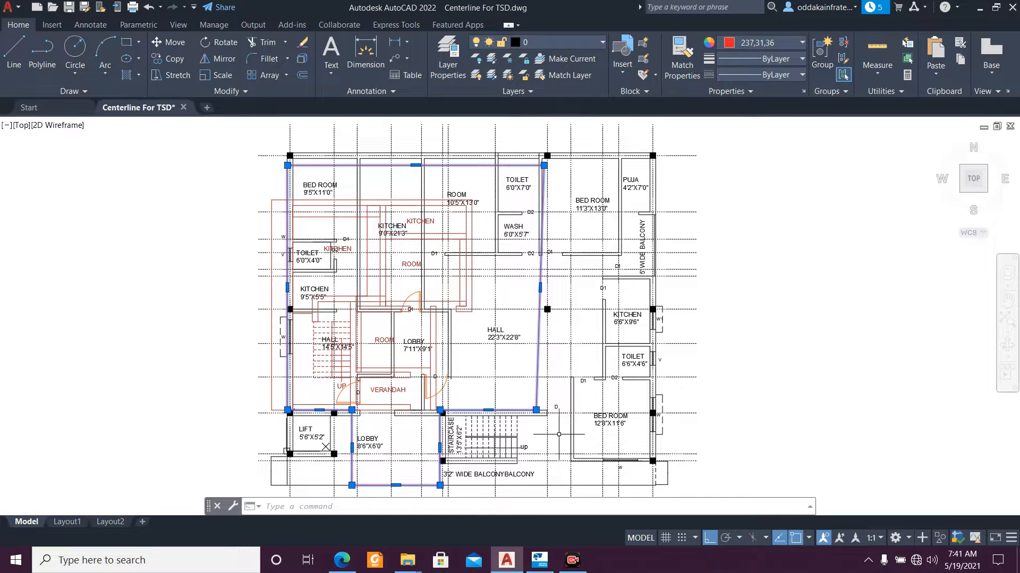
{"action": "scroll", "coordinate": [552, 439], "scroll_direction": "down", "scroll_amount": 1}
{"action": "scroll", "coordinate": [523, 433], "scroll_direction": "down", "scroll_amount": 1}
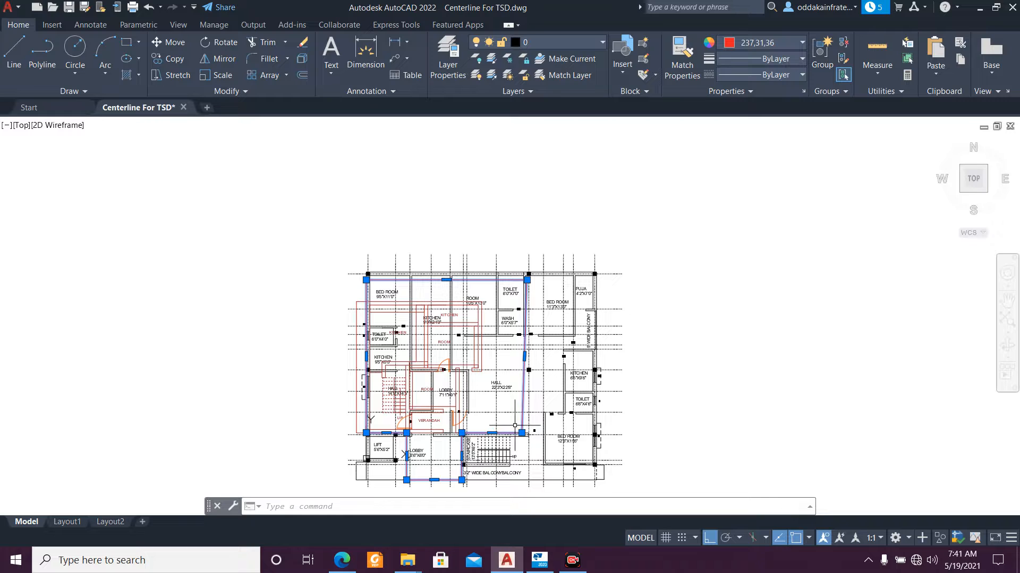
{"action": "mouse_move", "coordinate": [528, 281]}
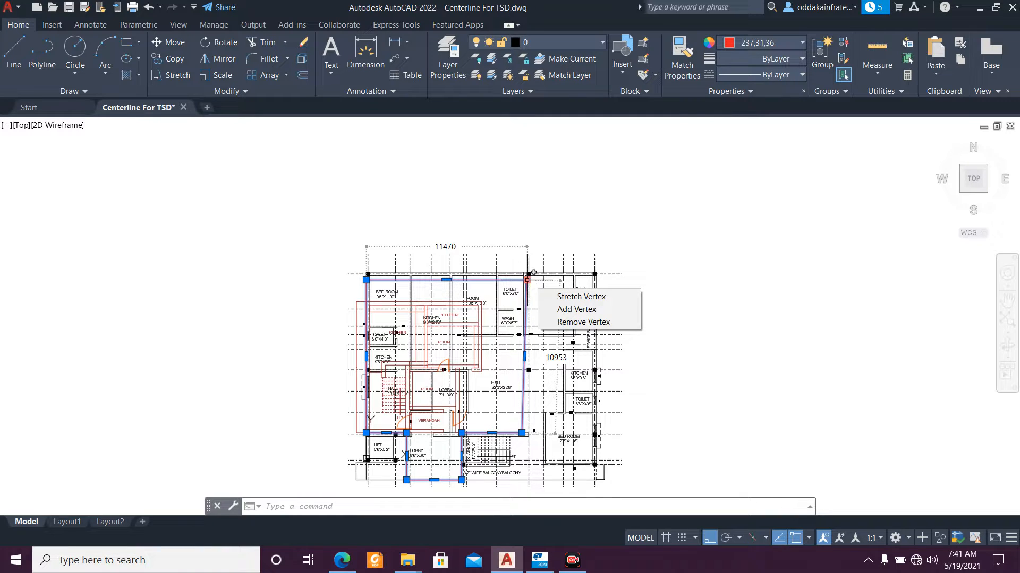
Step: Switch back to Tekla Structural Designer and inspect the imported plan shadow against the architectural grid lines
{"action": "left_click", "coordinate": [982, 8]}
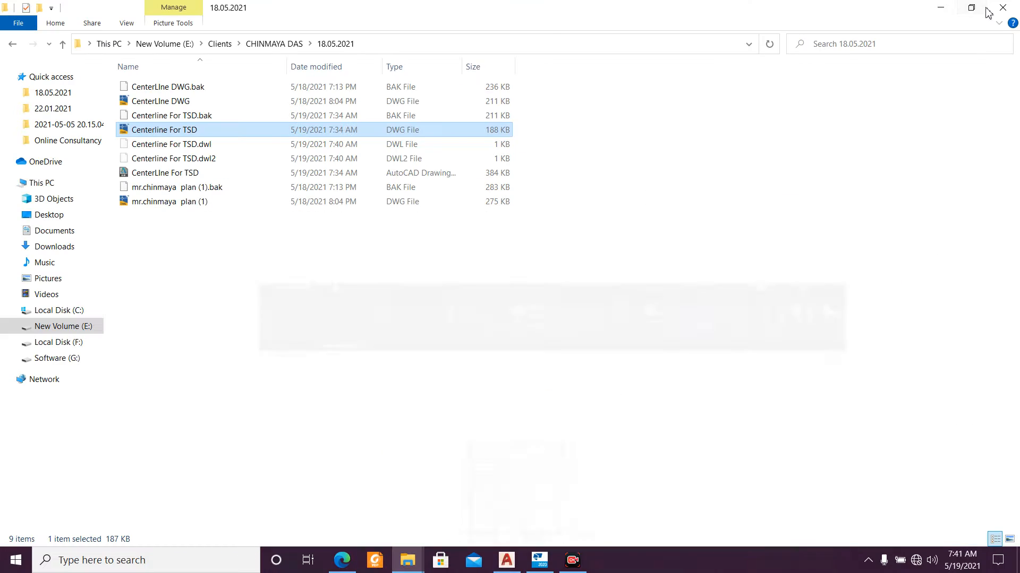
{"action": "left_click", "coordinate": [539, 560]}
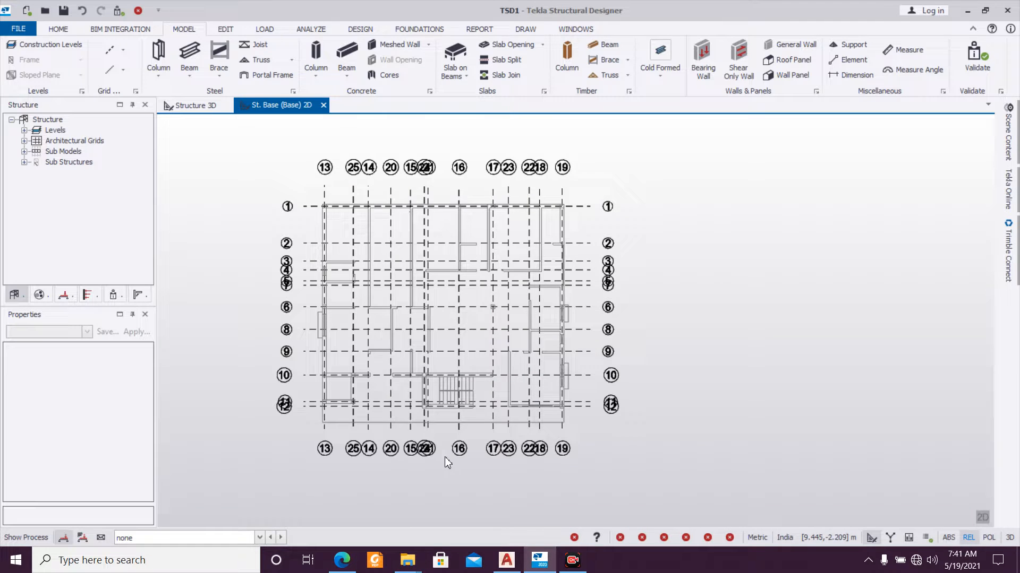
{"action": "scroll", "coordinate": [381, 453], "scroll_direction": "up", "scroll_amount": 1}
{"action": "middle_click_drag", "start_coordinate": [381, 454], "coordinate": [393, 476]}
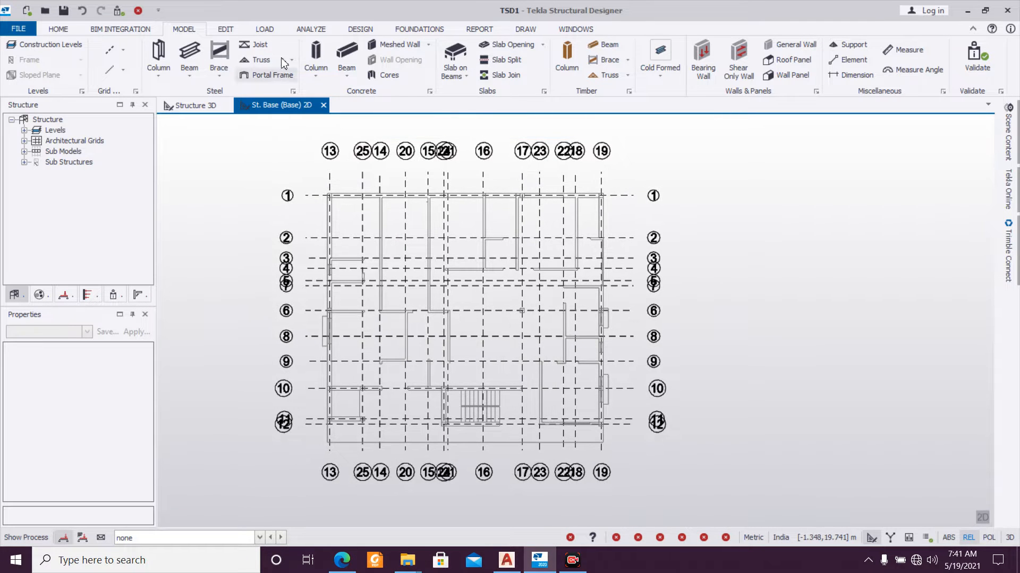
{"action": "scroll", "coordinate": [349, 182], "scroll_direction": "up", "scroll_amount": 1}
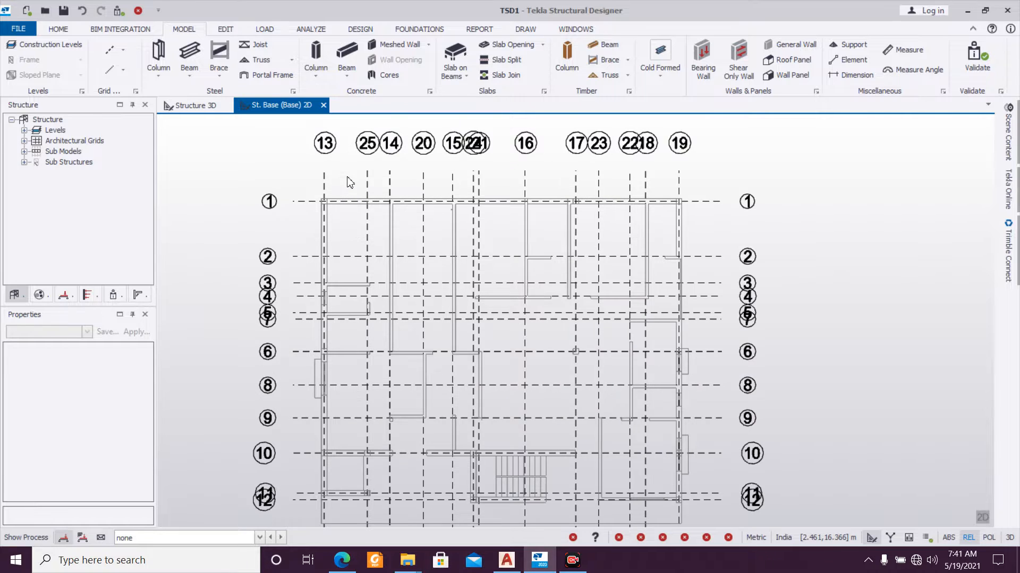
{"action": "scroll", "coordinate": [349, 182], "scroll_direction": "down", "scroll_amount": 1}
{"action": "mouse_move", "coordinate": [308, 242]}
{"action": "scroll", "coordinate": [306, 250], "scroll_direction": "up", "scroll_amount": 1}
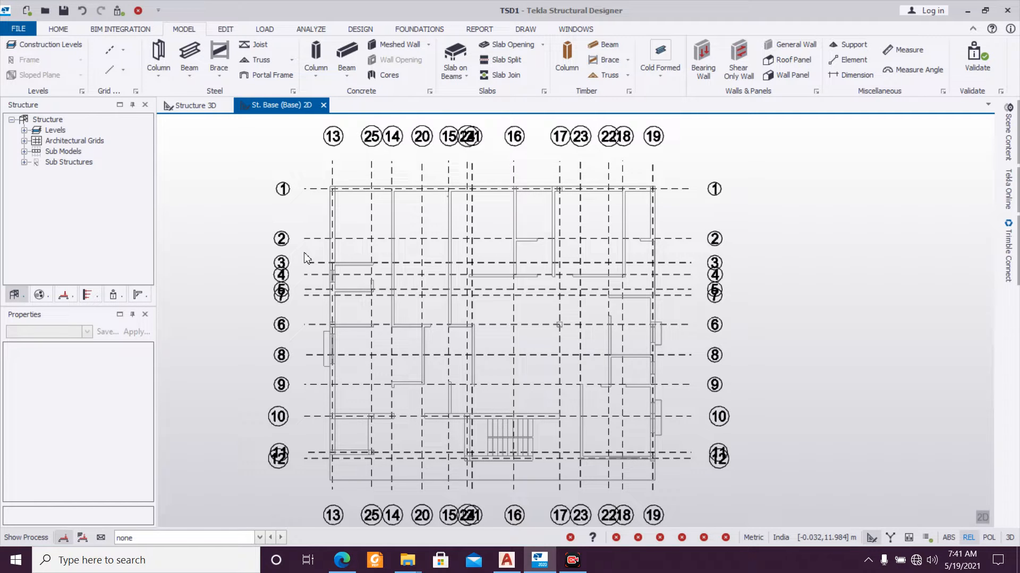
{"action": "mouse_move", "coordinate": [513, 310]}
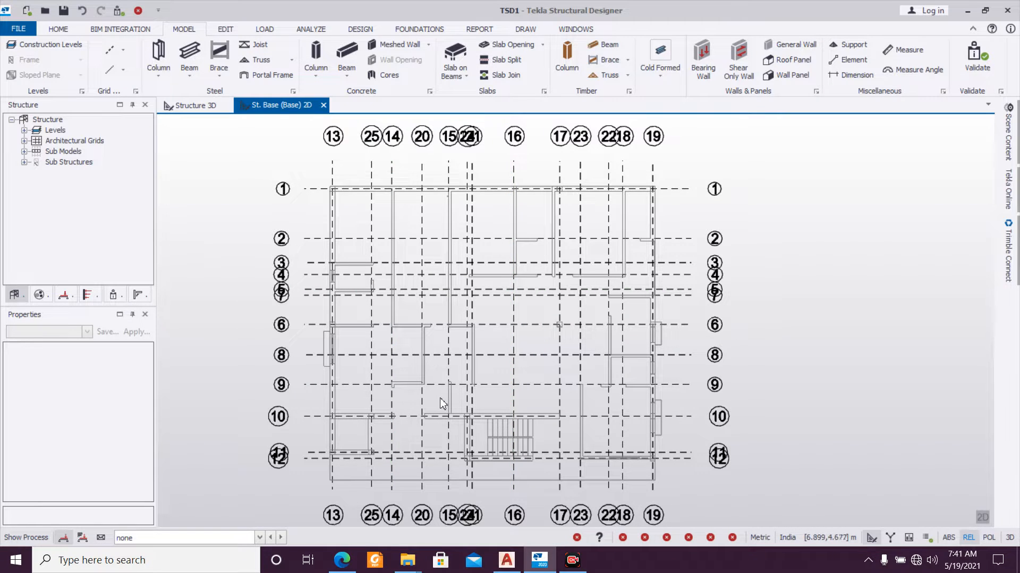
{"action": "mouse_move", "coordinate": [717, 455]}
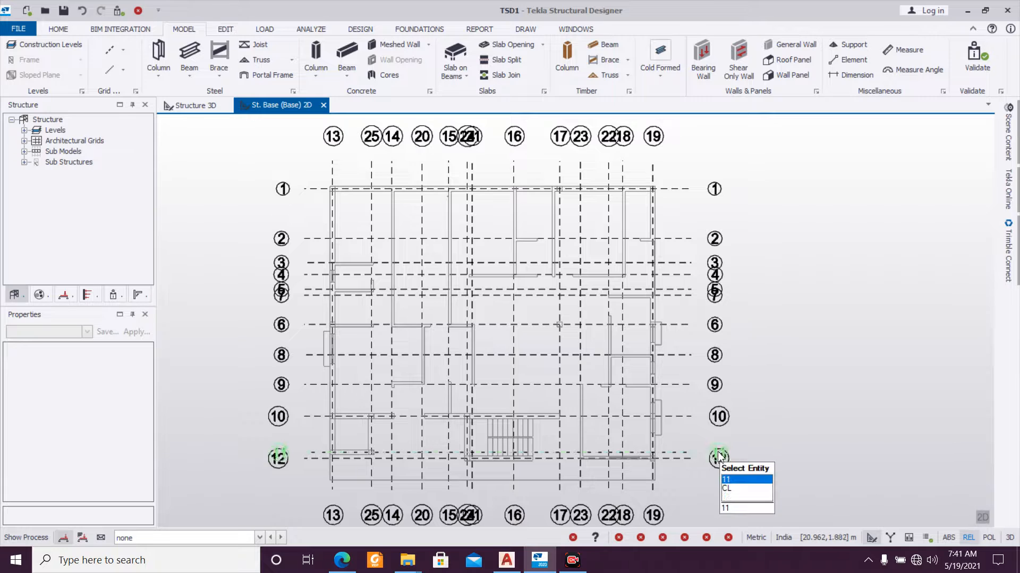
Step: Start a cast-in-place concrete column and define its rectangular section with 250 mm breadth and 500 mm depth
{"action": "left_click", "coordinate": [316, 58]}
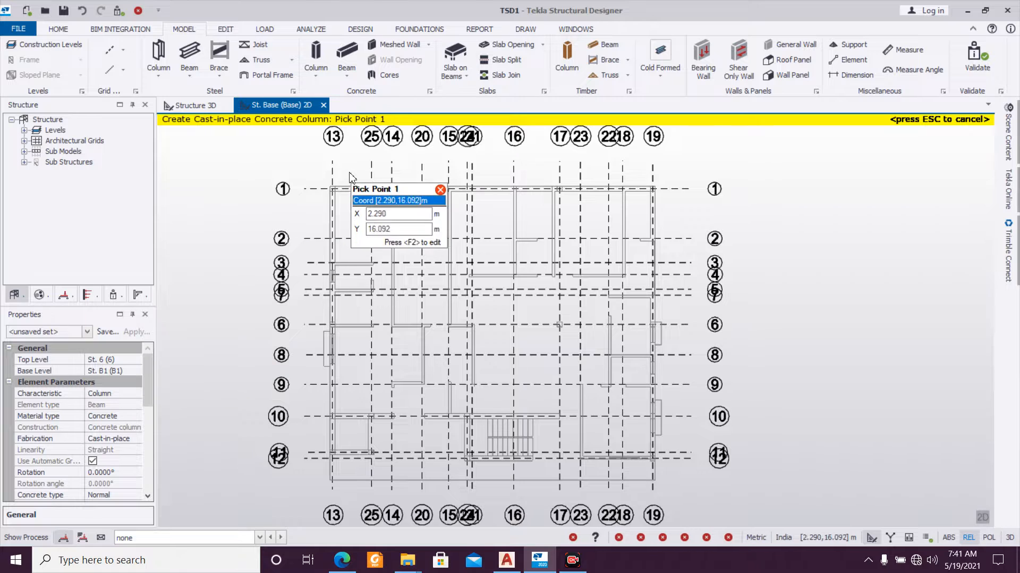
{"action": "scroll", "coordinate": [332, 144], "scroll_direction": "up", "scroll_amount": 2}
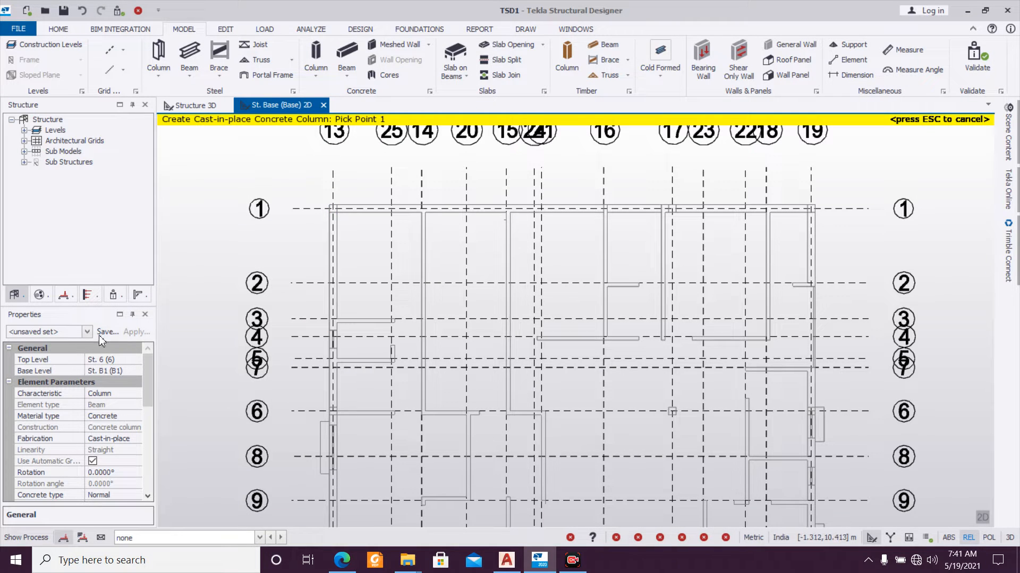
{"action": "scroll", "coordinate": [144, 413], "scroll_direction": "down", "scroll_amount": 4}
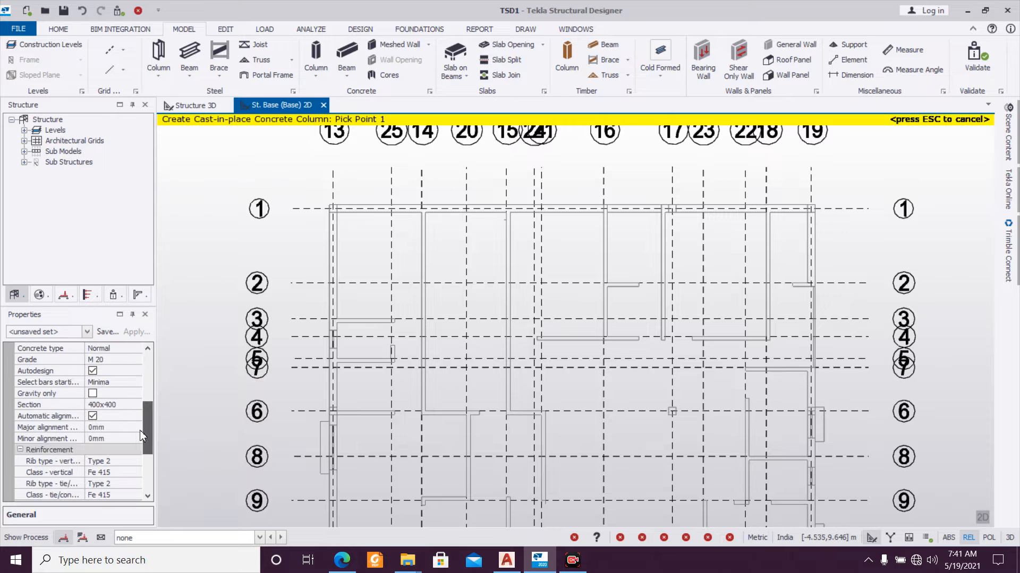
{"action": "left_click", "coordinate": [133, 407]}
{"action": "left_click", "coordinate": [136, 405]}
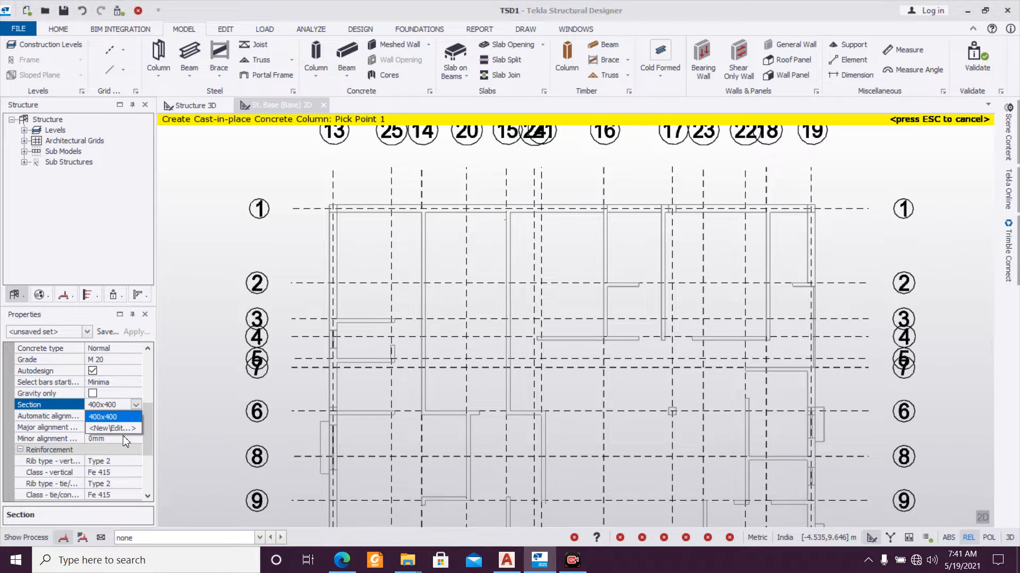
{"action": "left_click", "coordinate": [123, 433]}
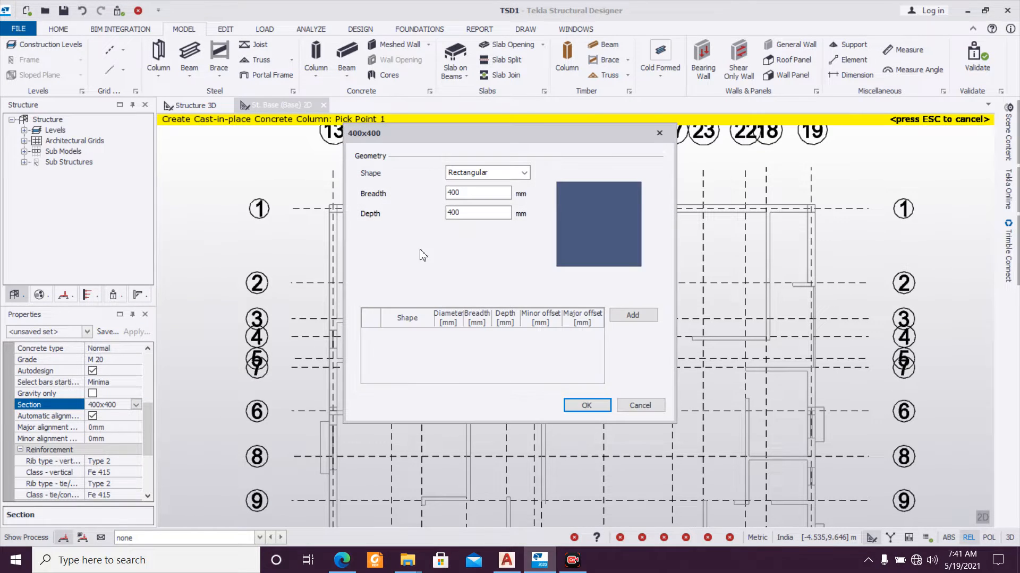
{"action": "double_click", "coordinate": [475, 212]}
{"action": "type", "text": "5"}
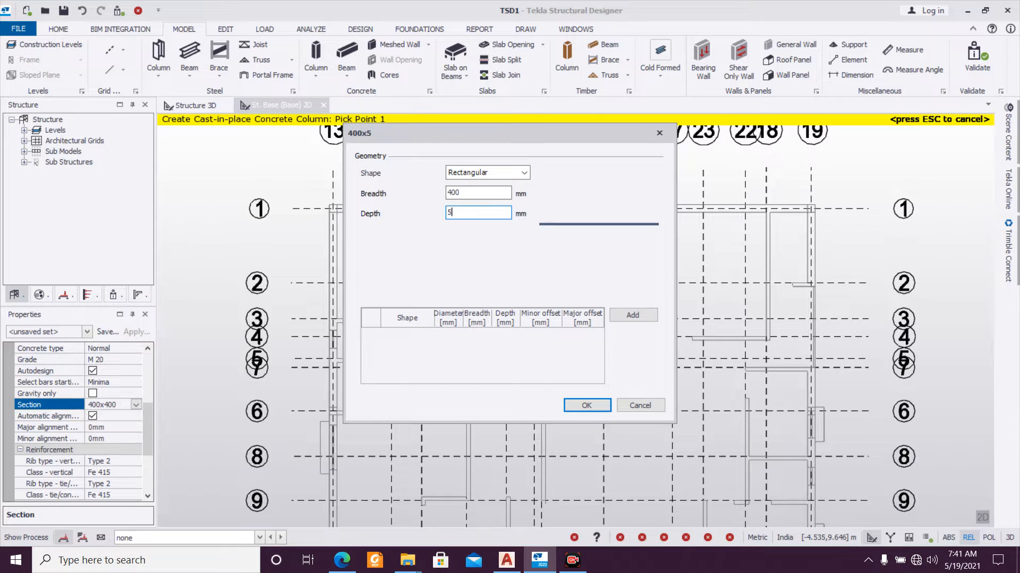
{"action": "key", "text": "BackSpace"}
{"action": "type", "text": "500"}
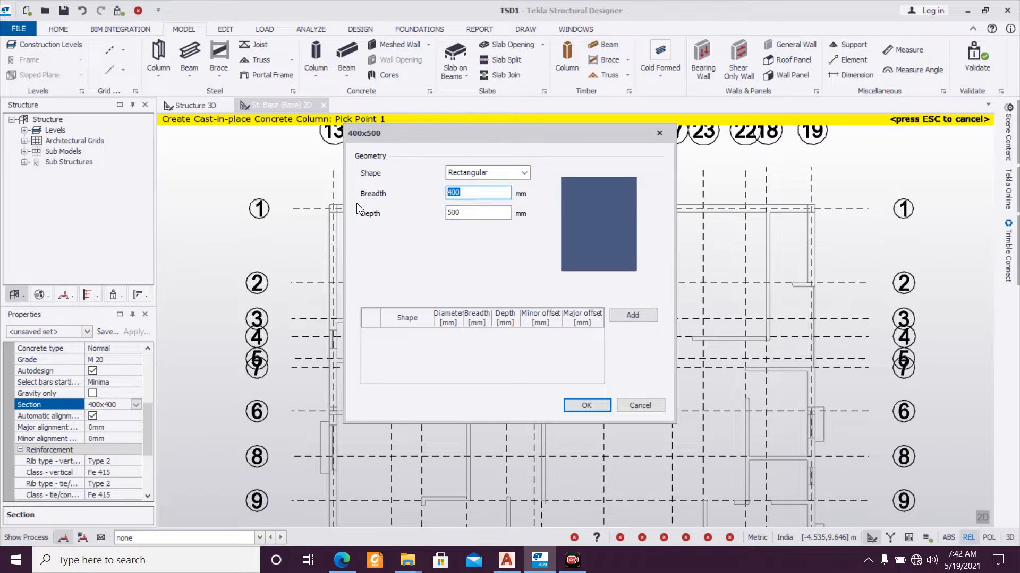
{"action": "type", "text": "250"}
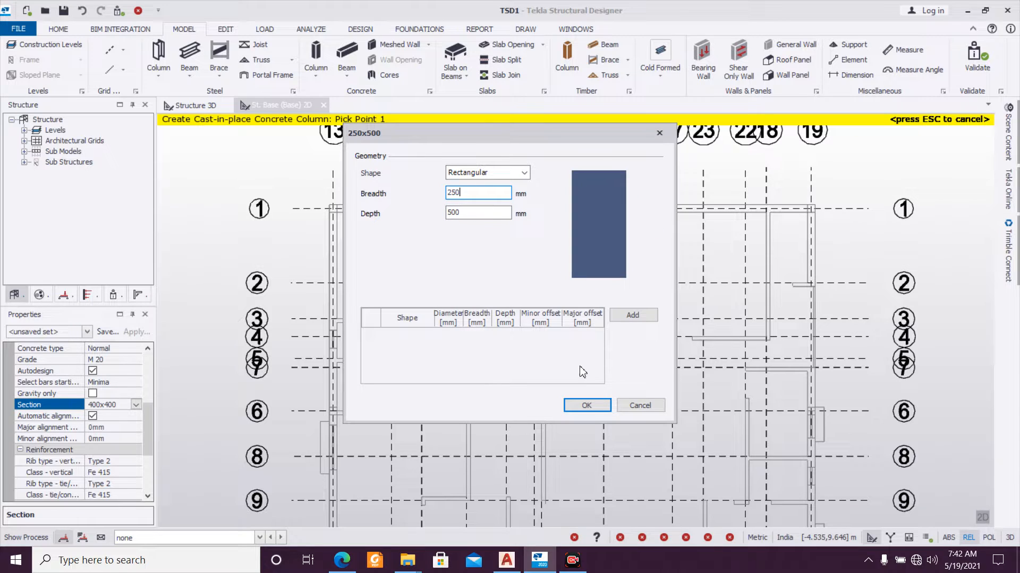
{"action": "left_click", "coordinate": [587, 406]}
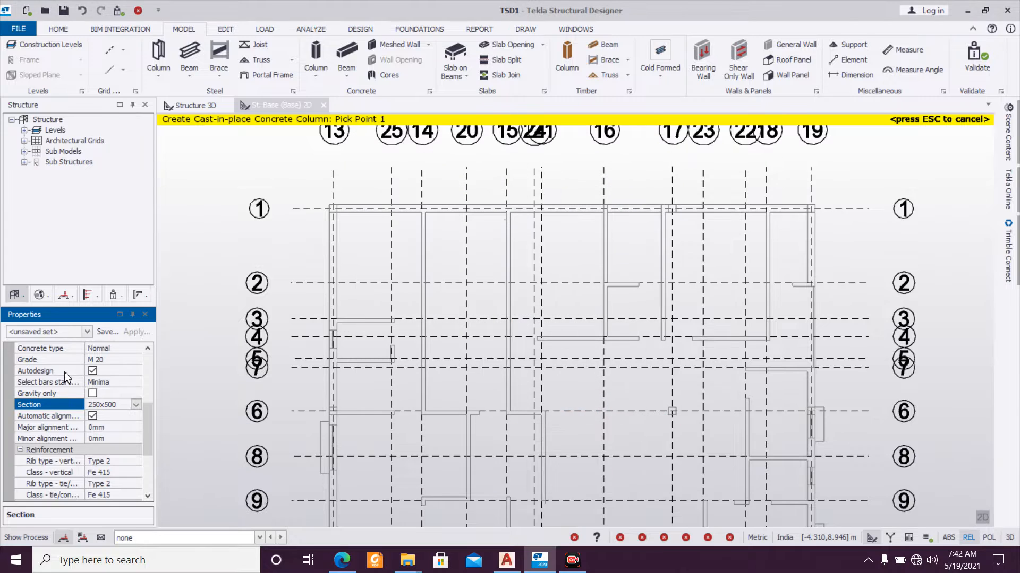
Step: Set the column's vertical reinforcement class to Fe 550
{"action": "scroll", "coordinate": [148, 433], "scroll_direction": "down", "scroll_amount": 2}
{"action": "left_click", "coordinate": [117, 427]}
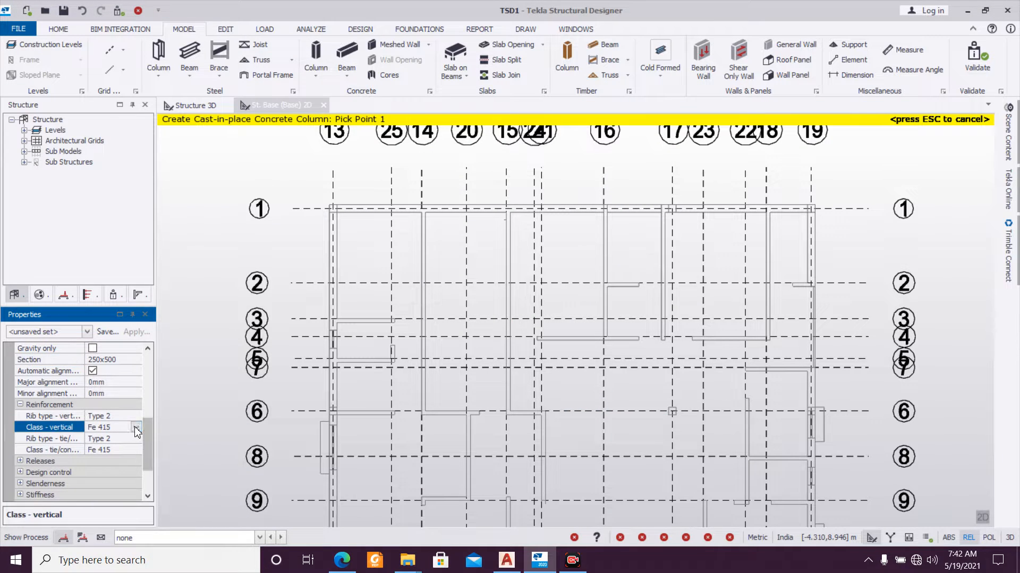
{"action": "left_click", "coordinate": [136, 427]}
{"action": "left_click", "coordinate": [101, 450]}
{"action": "left_click", "coordinate": [130, 429]}
{"action": "left_click", "coordinate": [136, 429]}
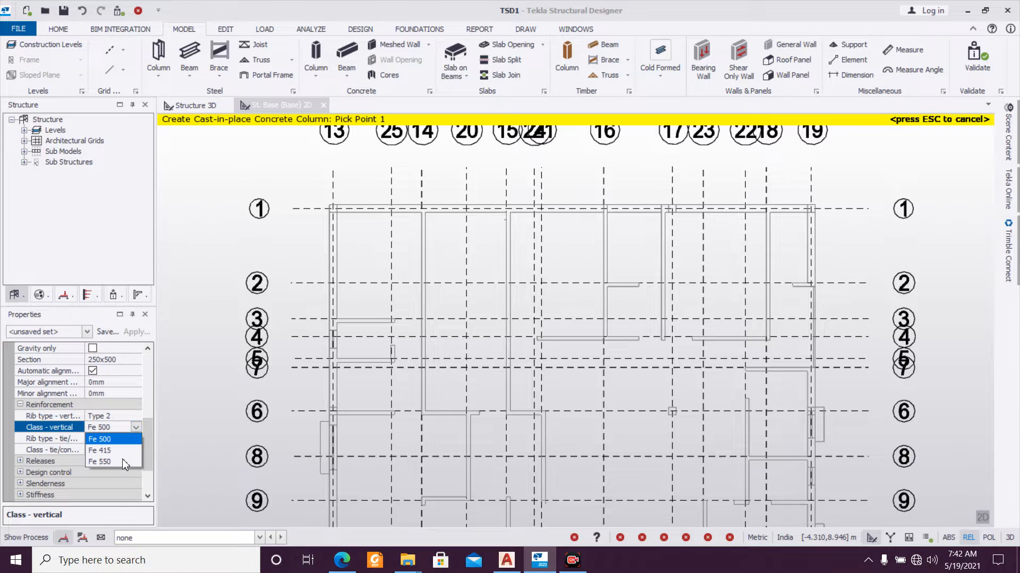
{"action": "left_click", "coordinate": [122, 456]}
Step: Set the column's tie/confinement reinforcement class to Fe 550 and turn off automatic alignment
{"action": "left_click", "coordinate": [138, 451]}
{"action": "left_click", "coordinate": [137, 450]}
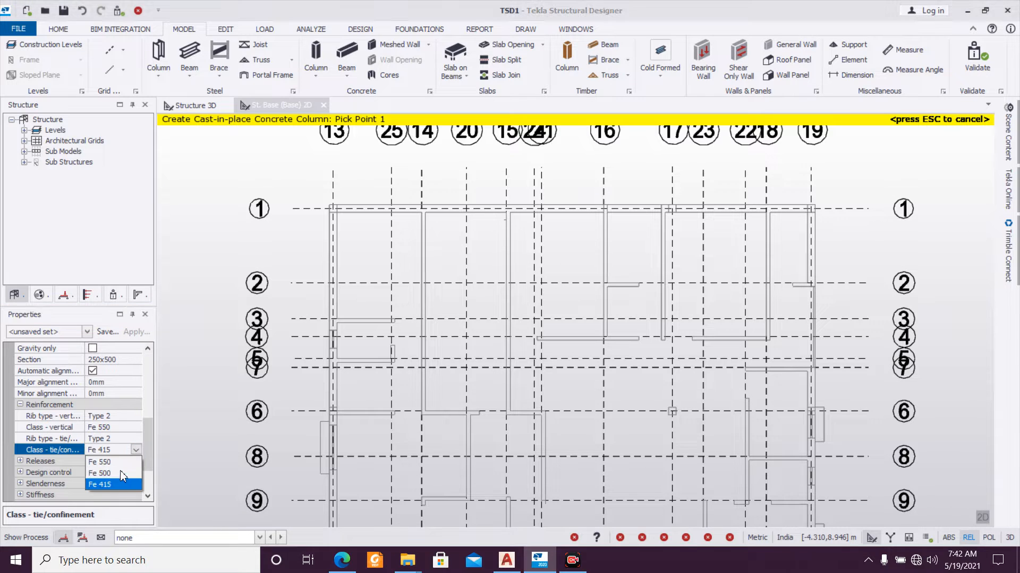
{"action": "left_click", "coordinate": [123, 463]}
{"action": "scroll", "coordinate": [148, 456], "scroll_direction": "down", "scroll_amount": 2}
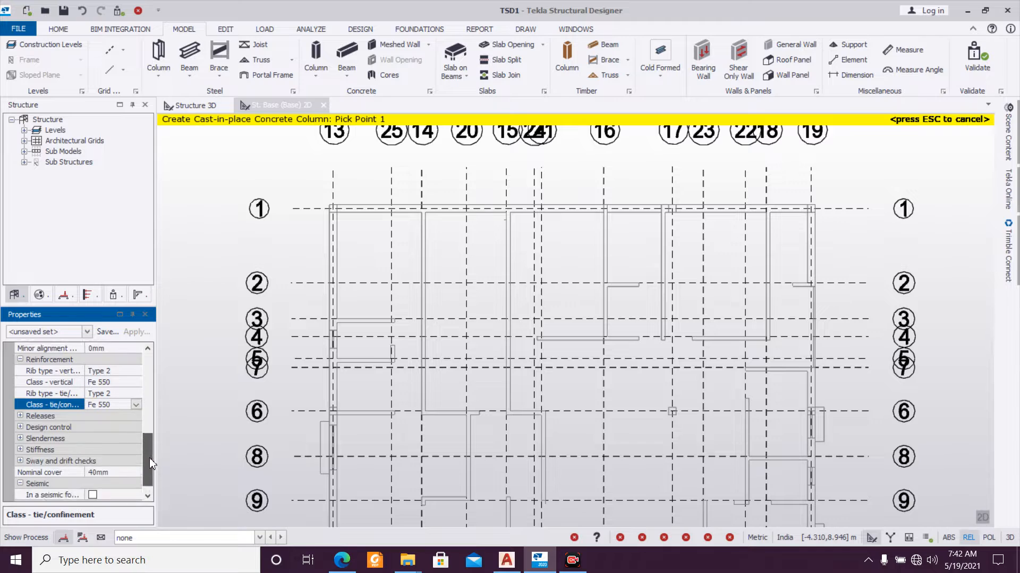
{"action": "left_click_drag", "start_coordinate": [148, 461], "coordinate": [158, 400]}
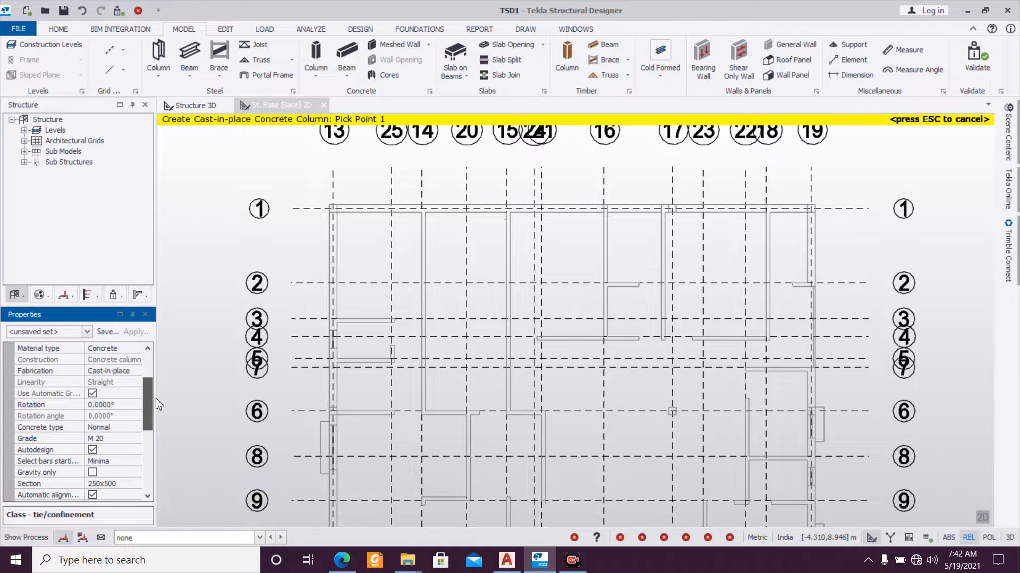
{"action": "left_click", "coordinate": [91, 496]}
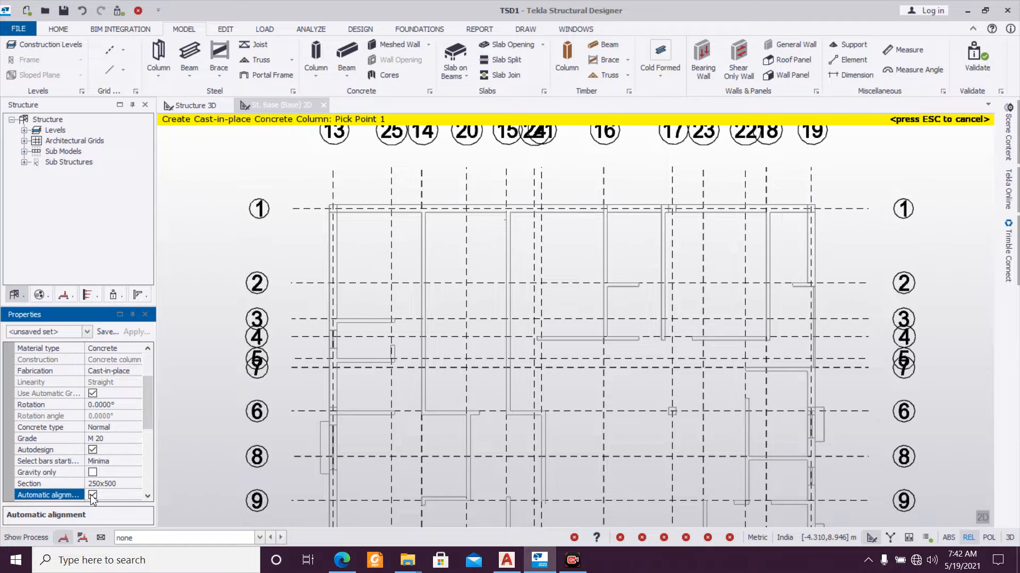
Step: Save the current column properties as a property set named C250x500
{"action": "left_click", "coordinate": [107, 332]}
{"action": "type", "text": "C250x500"}
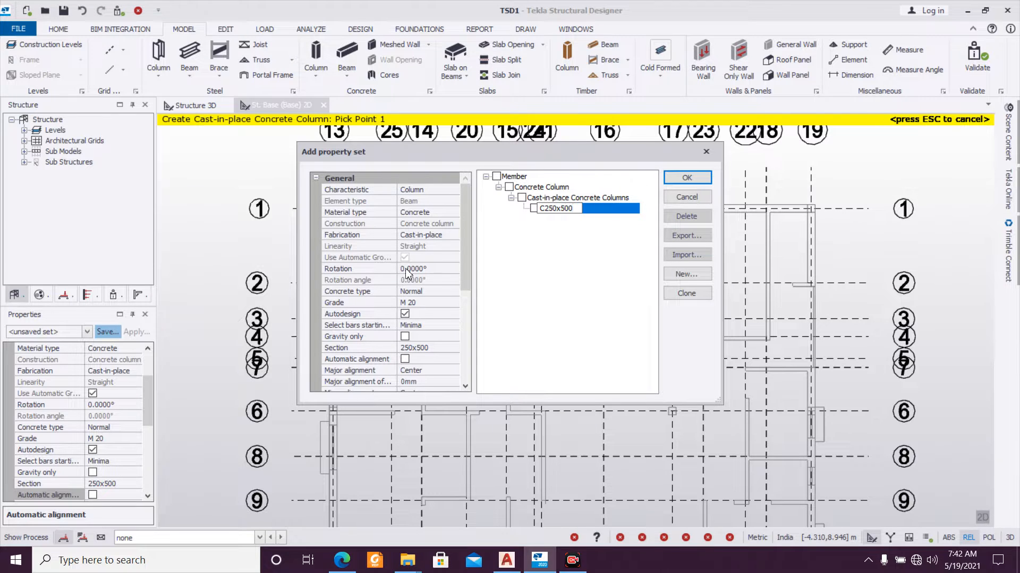
{"action": "left_click", "coordinate": [686, 178]}
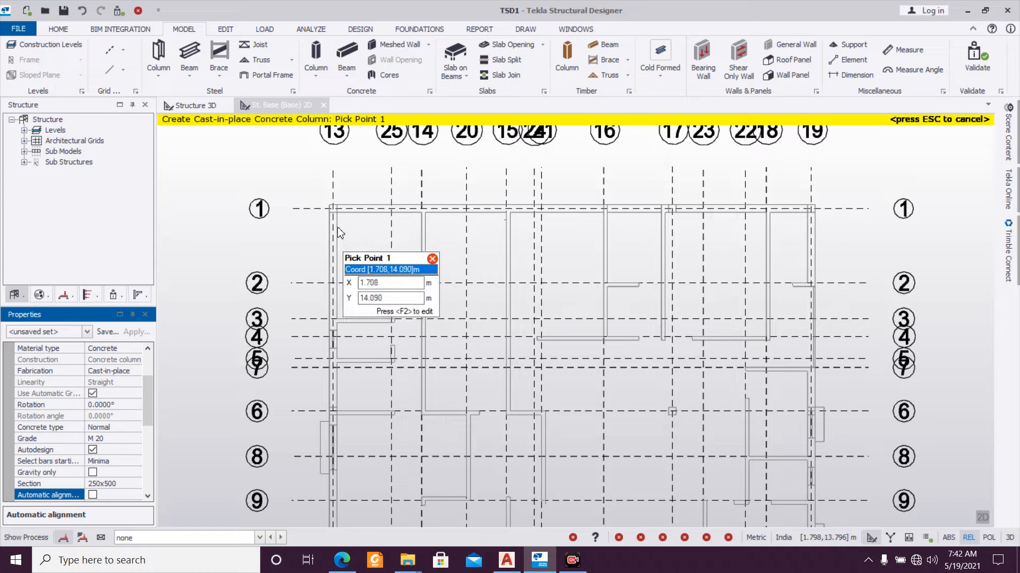
Step: Place 250x500 columns along grid line 1 at its intersections with grid lines 13, 17 and 19
{"action": "left_click", "coordinate": [394, 243]}
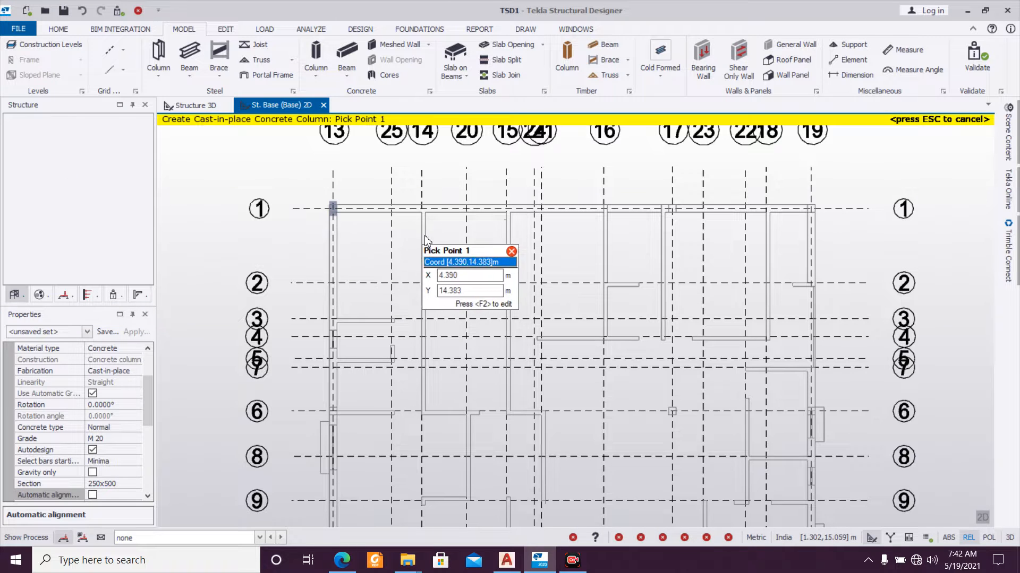
{"action": "scroll", "coordinate": [691, 218], "scroll_direction": "up", "scroll_amount": 1}
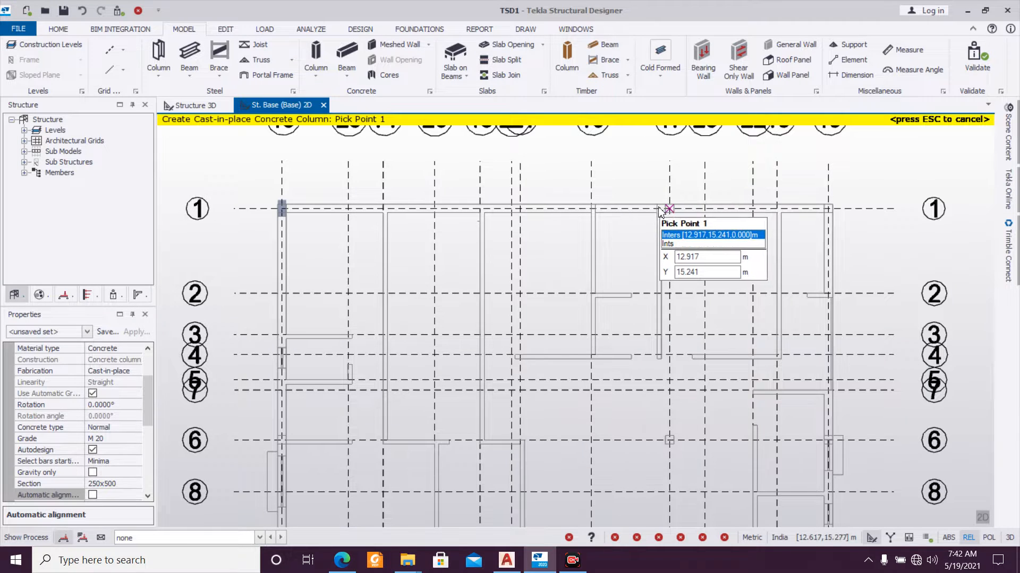
{"action": "scroll", "coordinate": [662, 212], "scroll_direction": "up", "scroll_amount": 3}
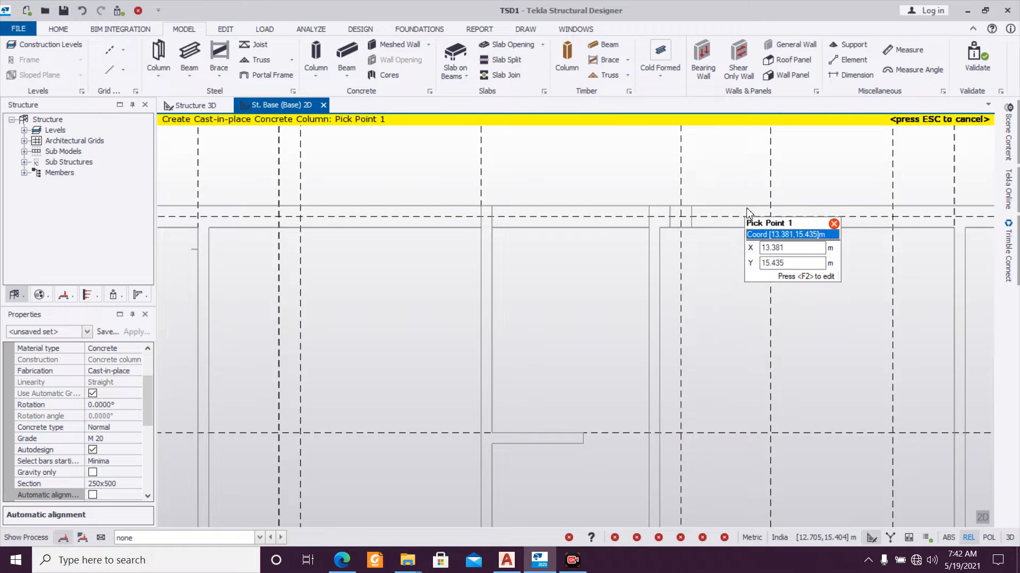
{"action": "left_click", "coordinate": [681, 217]}
{"action": "scroll", "coordinate": [735, 217], "scroll_direction": "down", "scroll_amount": 5}
{"action": "middle_click_drag", "start_coordinate": [783, 244], "coordinate": [535, 281]}
{"action": "scroll", "coordinate": [641, 255], "scroll_direction": "up", "scroll_amount": 3}
{"action": "scroll", "coordinate": [651, 260], "scroll_direction": "up", "scroll_amount": 1}
{"action": "left_click", "coordinate": [676, 251]}
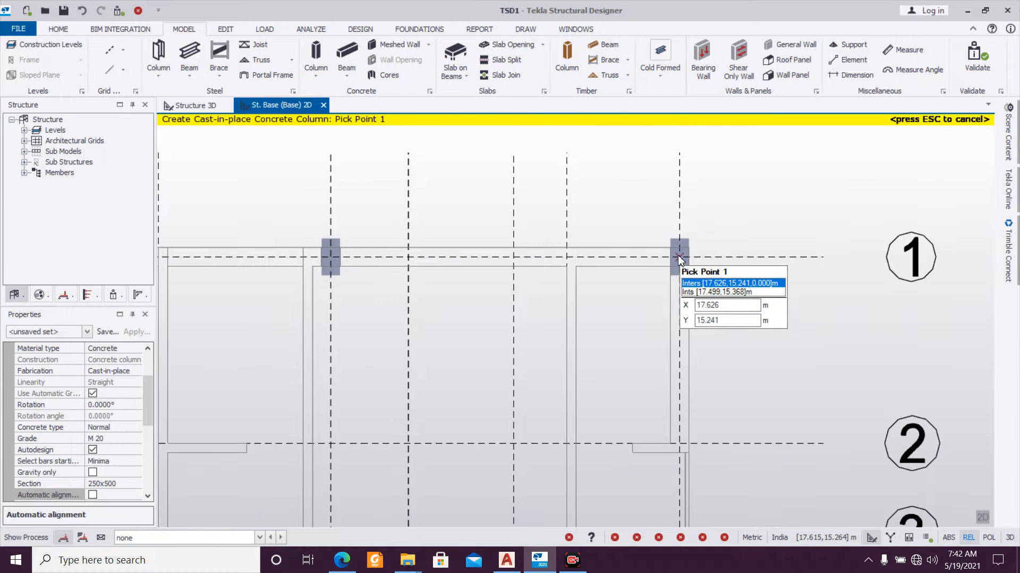
Step: Place 250x500 columns along grid line 6 at its intersections with grid lines 17 and 19
{"action": "scroll", "coordinate": [616, 297], "scroll_direction": "down", "scroll_amount": 3}
{"action": "scroll", "coordinate": [627, 271], "scroll_direction": "up", "scroll_amount": 2}
{"action": "scroll", "coordinate": [627, 271], "scroll_direction": "down", "scroll_amount": 3}
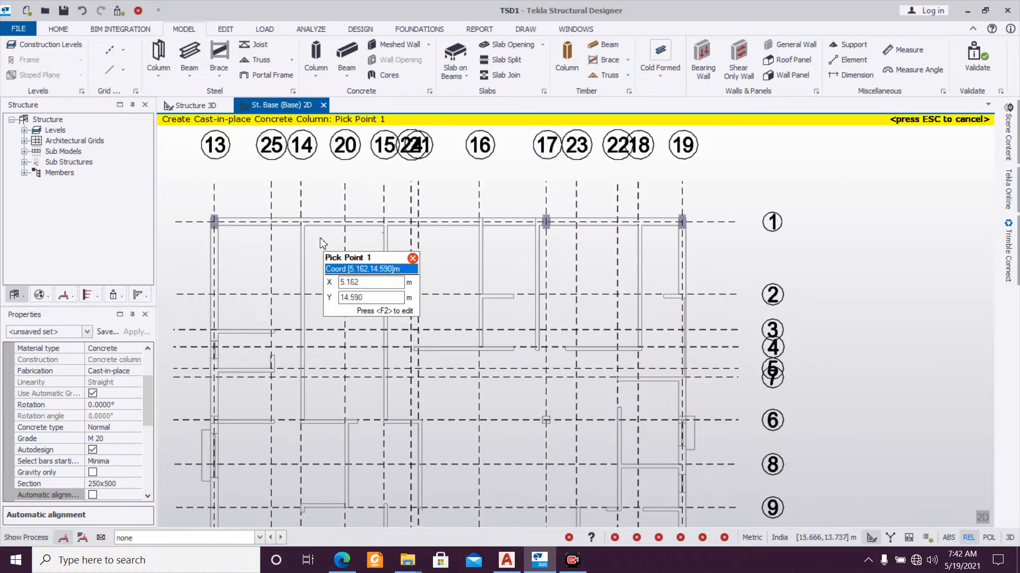
{"action": "scroll", "coordinate": [318, 237], "scroll_direction": "up", "scroll_amount": 4}
{"action": "scroll", "coordinate": [318, 233], "scroll_direction": "down", "scroll_amount": 3}
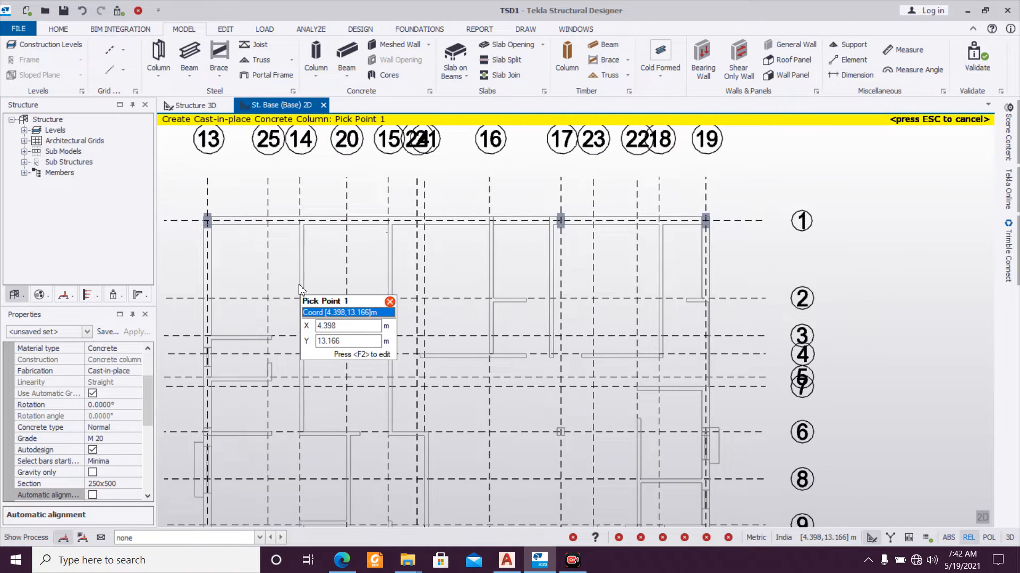
{"action": "scroll", "coordinate": [337, 257], "scroll_direction": "up", "scroll_amount": 1}
{"action": "scroll", "coordinate": [462, 328], "scroll_direction": "down", "scroll_amount": 1}
{"action": "scroll", "coordinate": [565, 431], "scroll_direction": "up", "scroll_amount": 2}
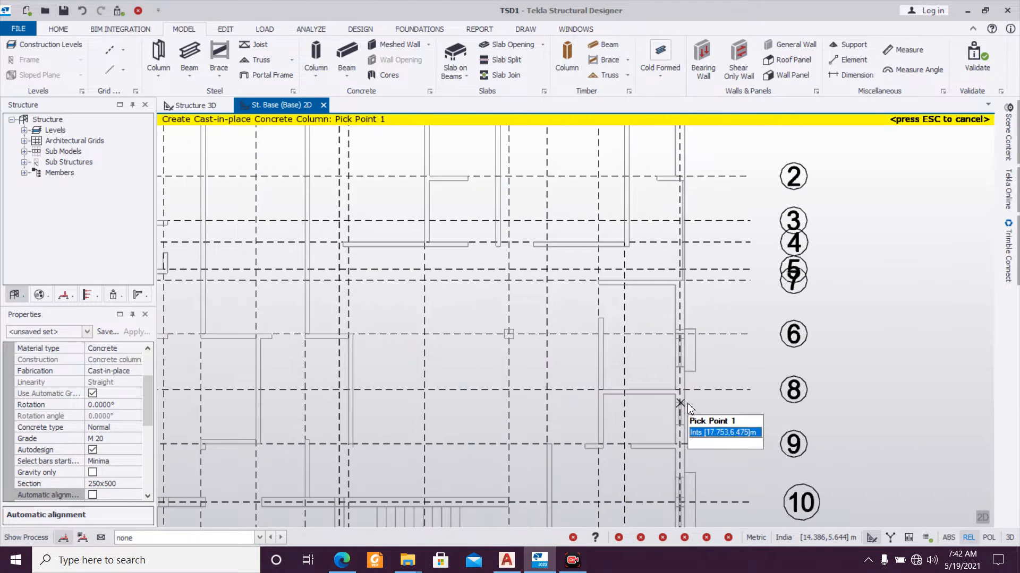
{"action": "scroll", "coordinate": [618, 389], "scroll_direction": "down", "scroll_amount": 2}
{"action": "scroll", "coordinate": [616, 390], "scroll_direction": "up", "scroll_amount": 2}
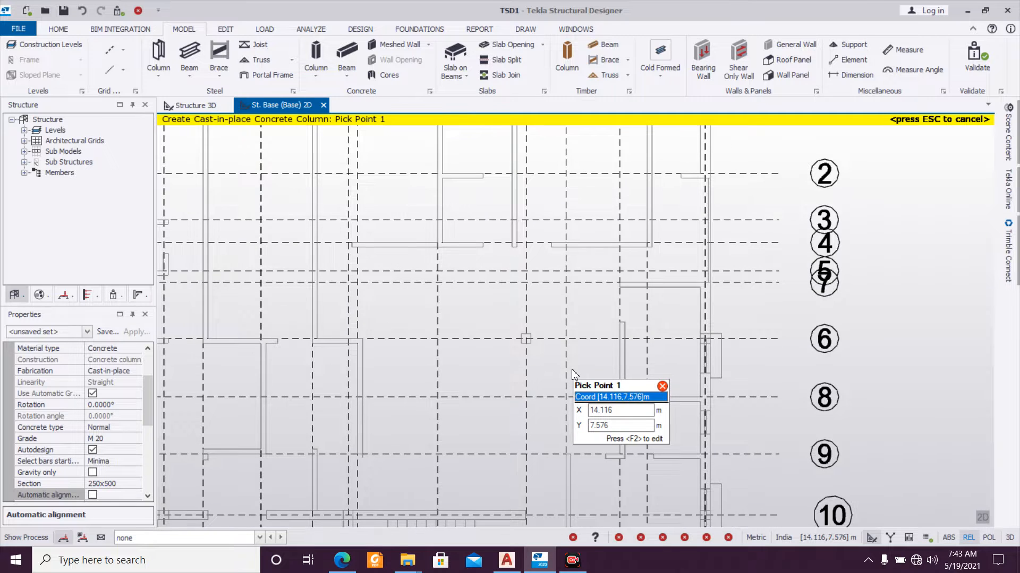
{"action": "scroll", "coordinate": [525, 342], "scroll_direction": "up", "scroll_amount": 2}
{"action": "left_click", "coordinate": [527, 340]}
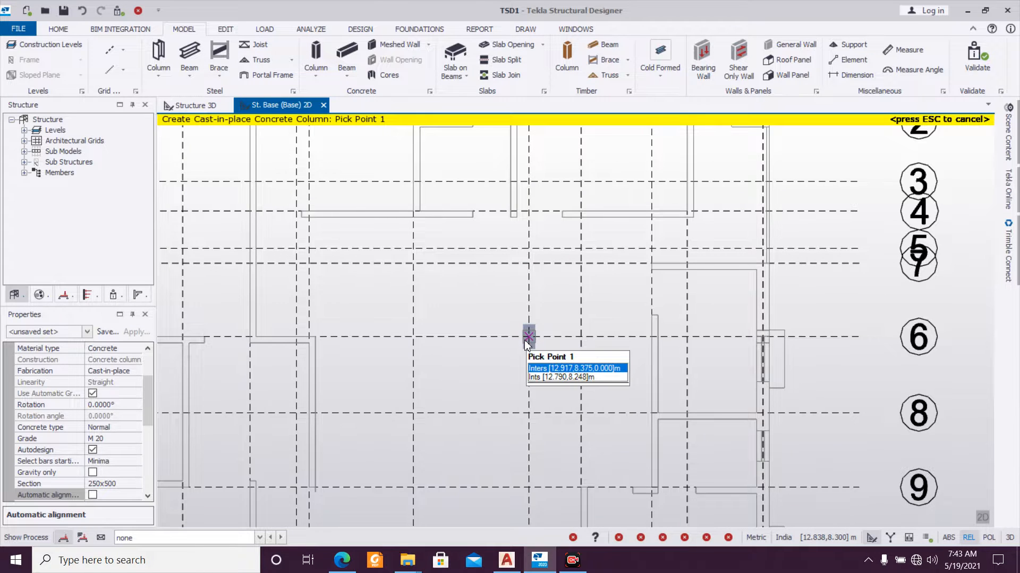
{"action": "scroll", "coordinate": [768, 387], "scroll_direction": "up", "scroll_amount": 2}
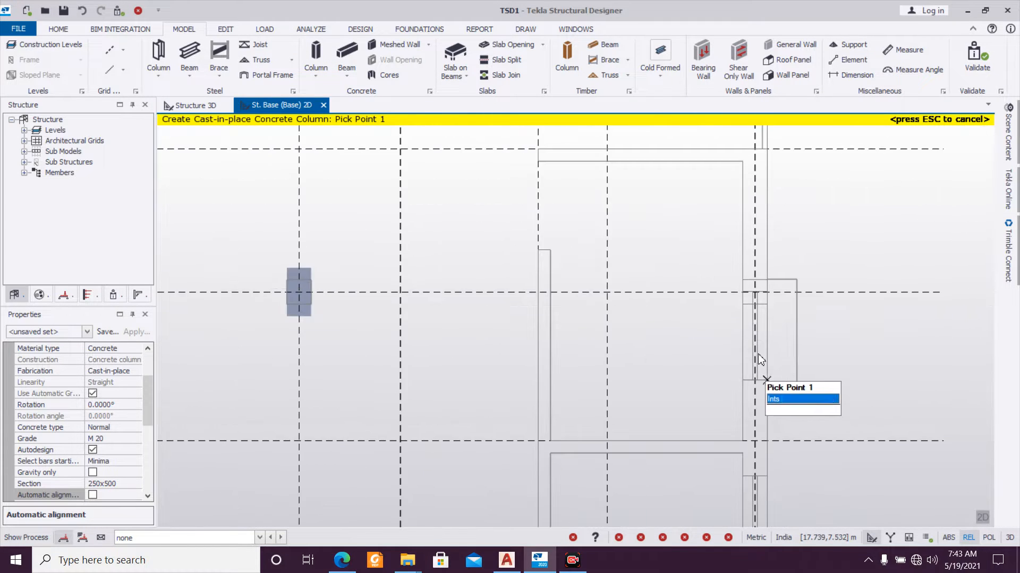
{"action": "left_click", "coordinate": [754, 293]}
Step: Place a 250x500 column at the intersection of grid lines 12 and 19
{"action": "scroll", "coordinate": [663, 351], "scroll_direction": "down", "scroll_amount": 2}
{"action": "middle_click_drag", "start_coordinate": [603, 391], "coordinate": [617, 323]}
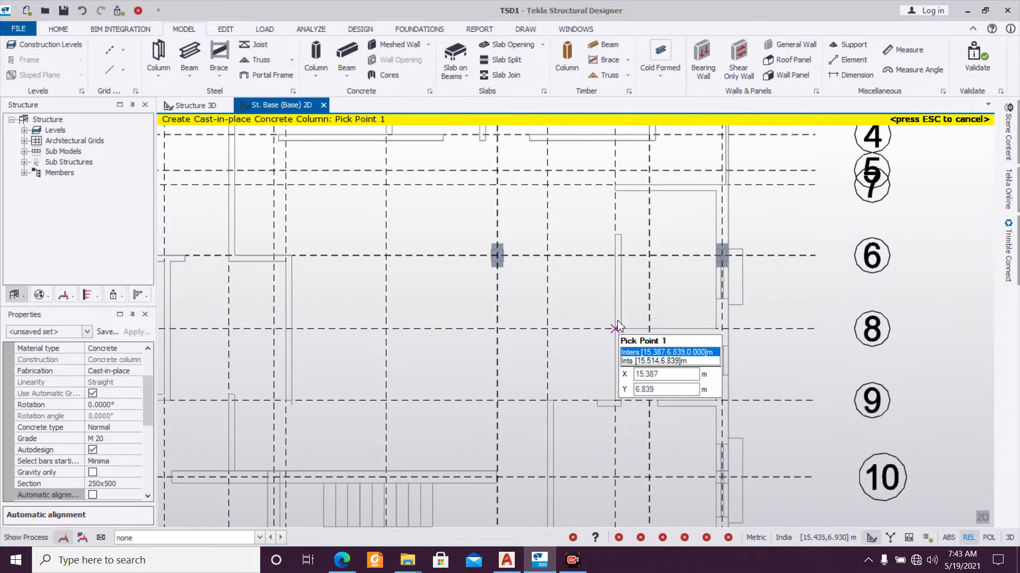
{"action": "scroll", "coordinate": [617, 325], "scroll_direction": "down", "scroll_amount": 2}
{"action": "middle_click_drag", "start_coordinate": [657, 471], "coordinate": [646, 402]}
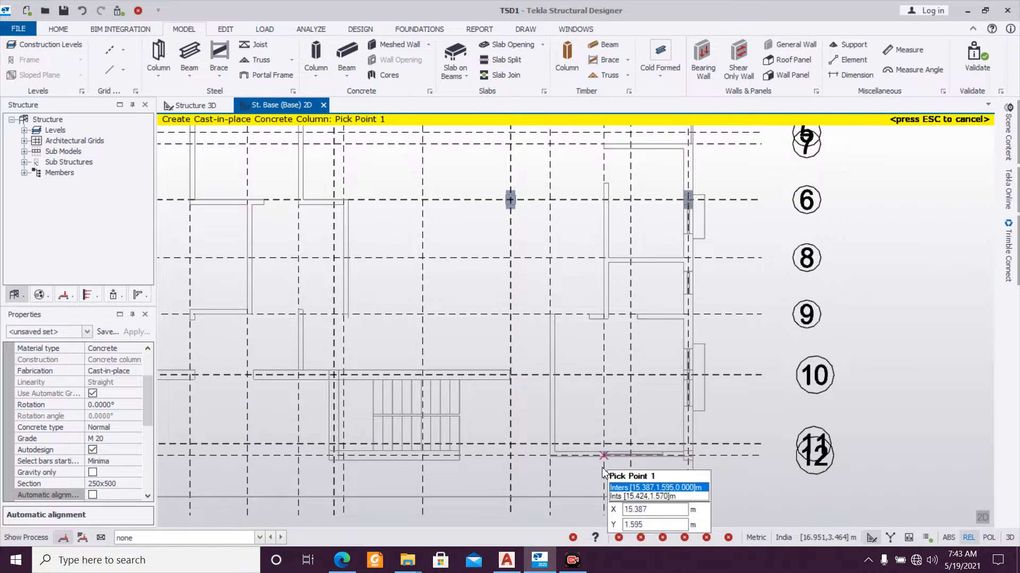
{"action": "scroll", "coordinate": [601, 478], "scroll_direction": "up", "scroll_amount": 3}
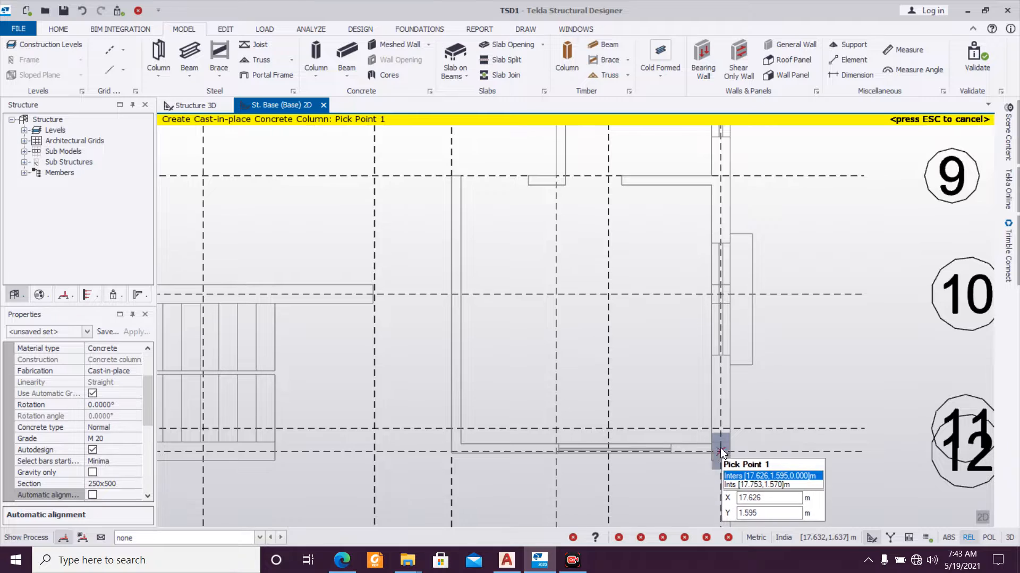
Step: Place a 250x500 column at the intersection of grid lines 6 and 13
{"action": "scroll", "coordinate": [713, 455], "scroll_direction": "down", "scroll_amount": 2}
{"action": "middle_click_drag", "start_coordinate": [642, 419], "coordinate": [827, 396]}
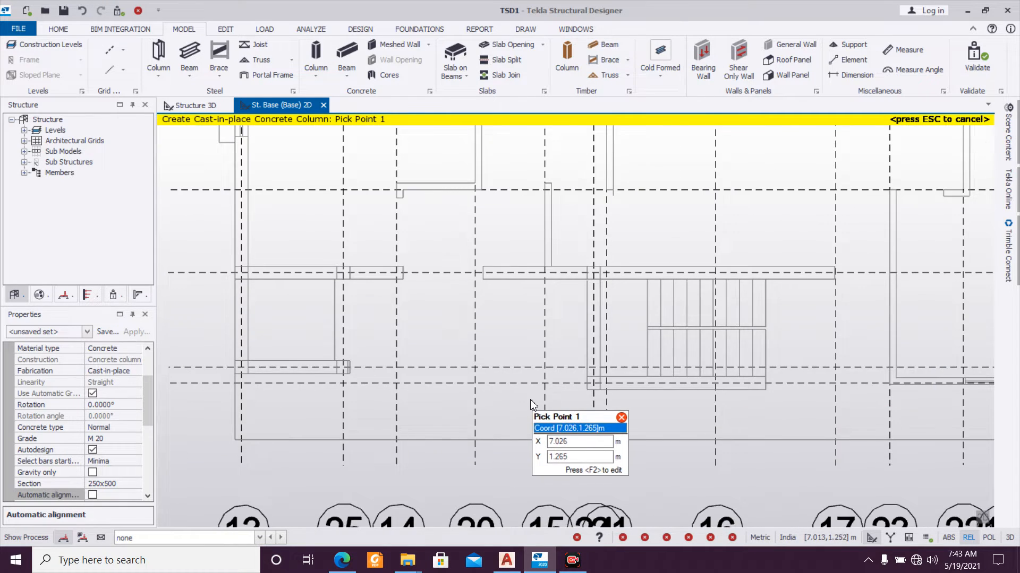
{"action": "scroll", "coordinate": [528, 408], "scroll_direction": "down", "scroll_amount": 2}
{"action": "middle_click_drag", "start_coordinate": [673, 393], "coordinate": [599, 435]}
{"action": "middle_click_drag", "start_coordinate": [345, 366], "coordinate": [429, 422]}
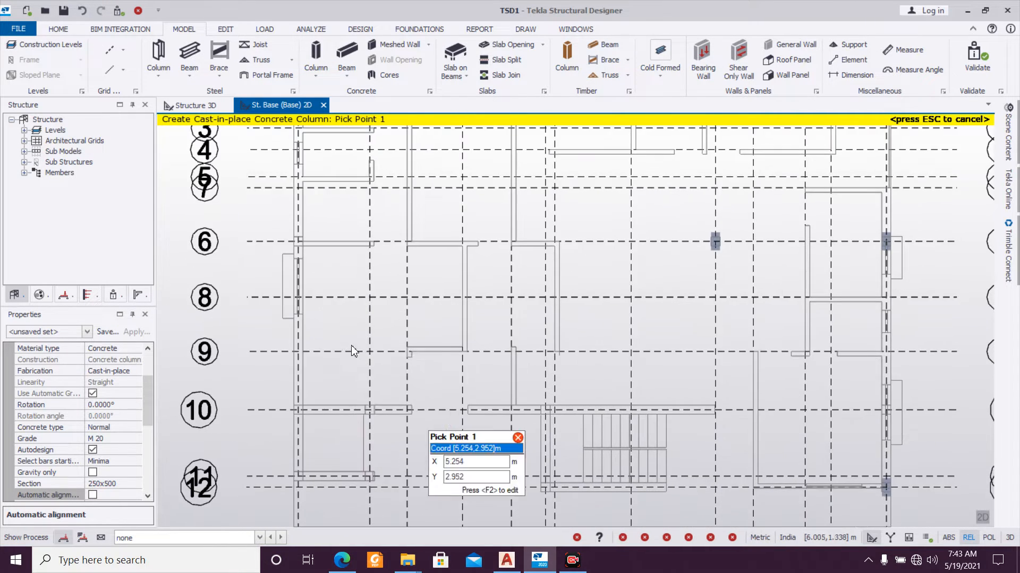
{"action": "middle_click_drag", "start_coordinate": [350, 341], "coordinate": [359, 378]}
{"action": "scroll", "coordinate": [320, 366], "scroll_direction": "up", "scroll_amount": 1}
{"action": "scroll", "coordinate": [321, 366], "scroll_direction": "down", "scroll_amount": 3}
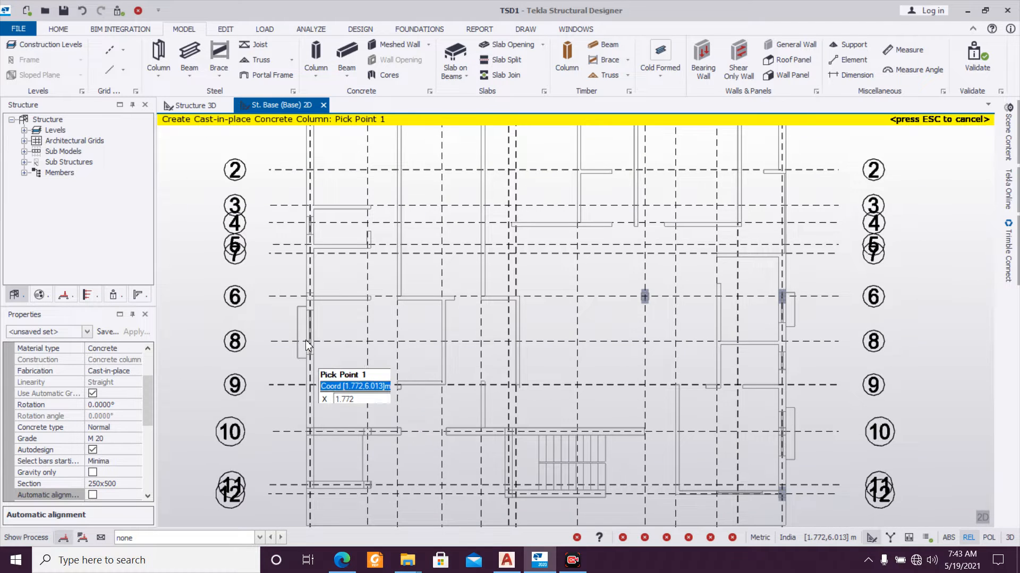
{"action": "scroll", "coordinate": [289, 314], "scroll_direction": "up", "scroll_amount": 2}
{"action": "middle_click_drag", "start_coordinate": [288, 315], "coordinate": [288, 379]}
{"action": "scroll", "coordinate": [300, 367], "scroll_direction": "up", "scroll_amount": 3}
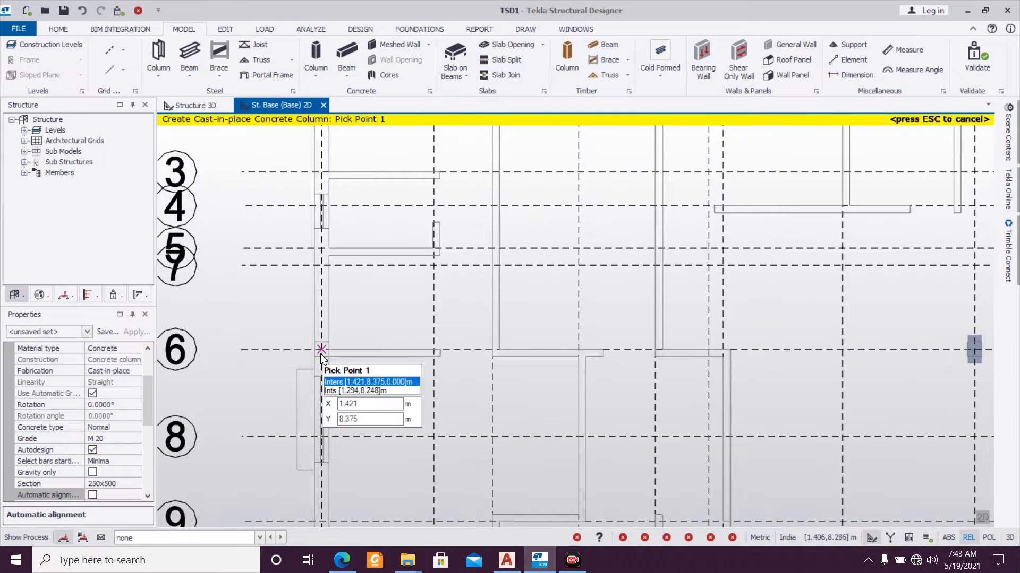
Step: Define a new rectangular column section with 350 mm breadth and 250 mm depth
{"action": "scroll", "coordinate": [351, 375], "scroll_direction": "down", "scroll_amount": 2}
{"action": "middle_click_drag", "start_coordinate": [404, 373], "coordinate": [384, 323]}
{"action": "middle_click_drag", "start_coordinate": [353, 383], "coordinate": [345, 324]}
{"action": "scroll", "coordinate": [327, 362], "scroll_direction": "up", "scroll_amount": 2}
{"action": "scroll", "coordinate": [313, 421], "scroll_direction": "up", "scroll_amount": 2}
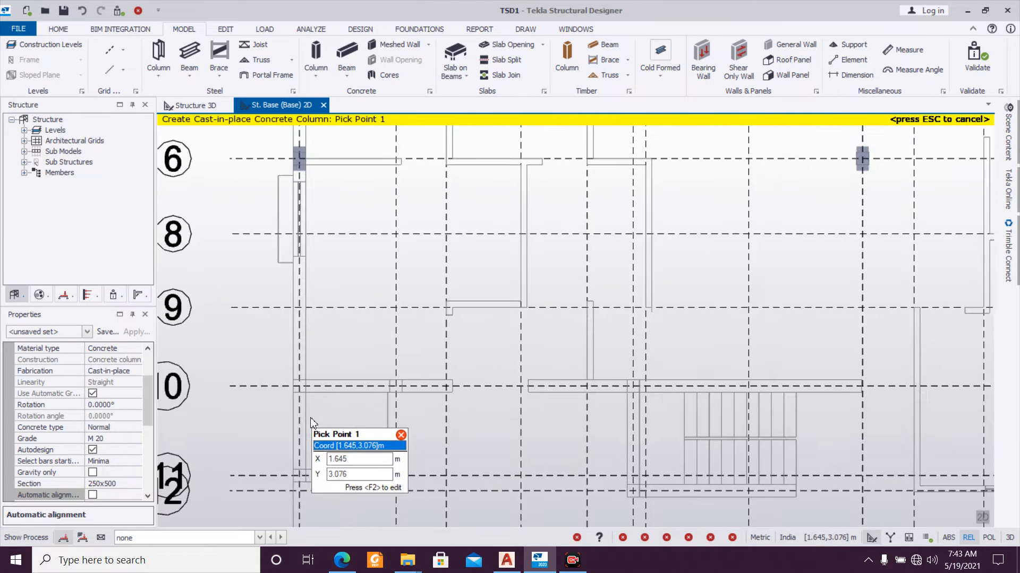
{"action": "scroll", "coordinate": [332, 424], "scroll_direction": "down", "scroll_amount": 2}
{"action": "middle_click_drag", "start_coordinate": [332, 426], "coordinate": [314, 434]}
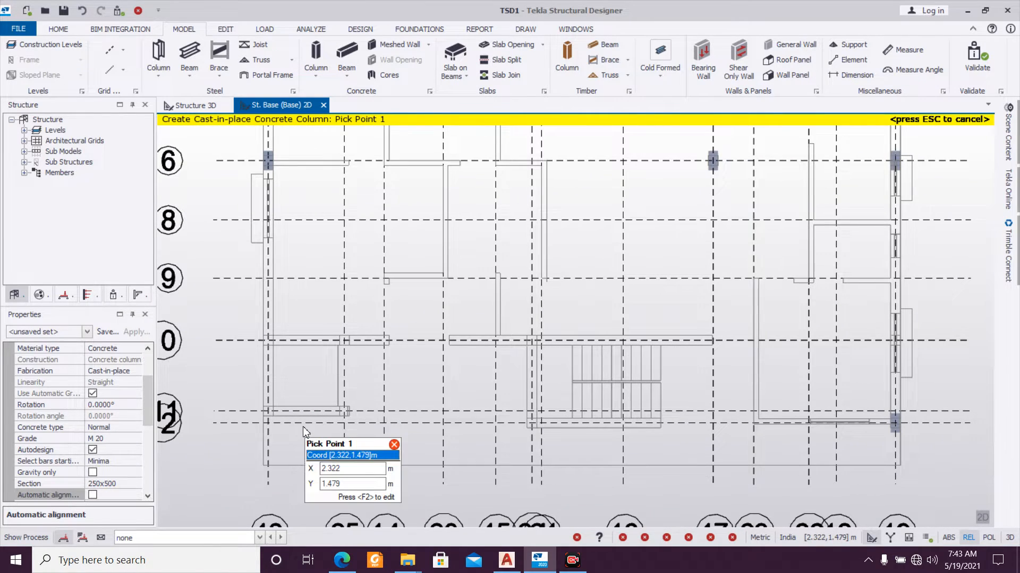
{"action": "left_click", "coordinate": [136, 485]}
{"action": "left_click", "coordinate": [136, 484]}
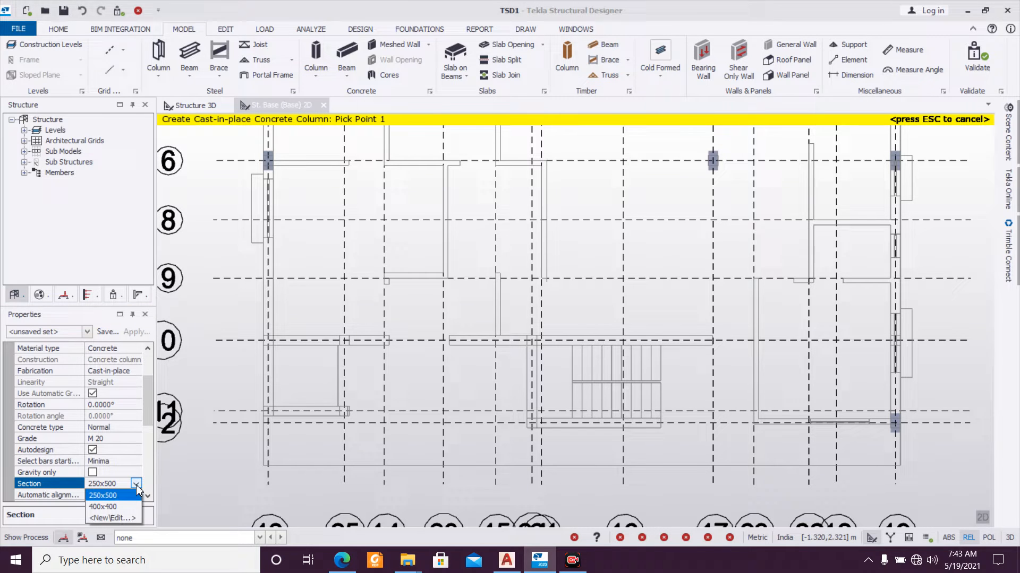
{"action": "left_click", "coordinate": [118, 526]}
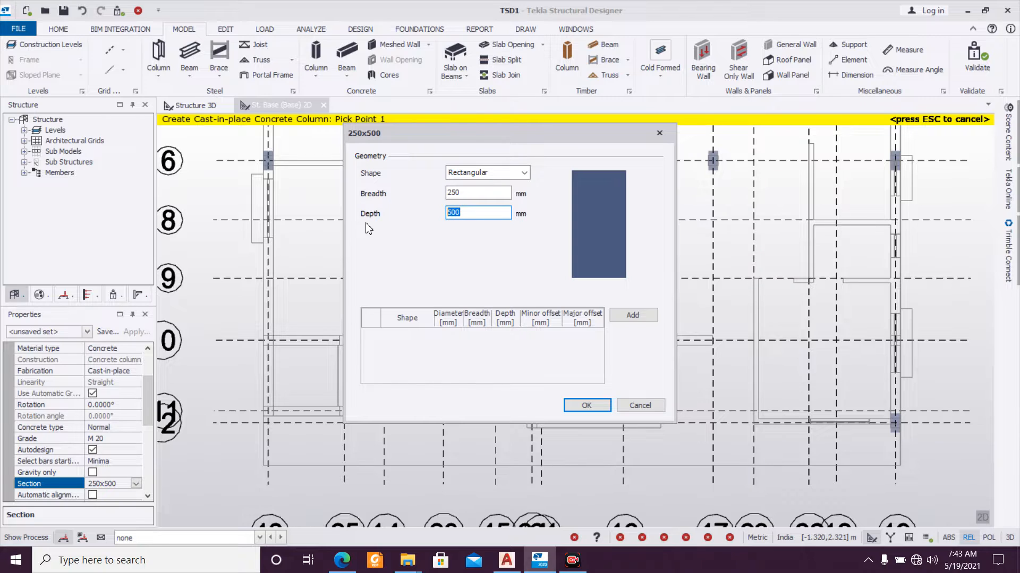
{"action": "double_click", "coordinate": [473, 194]}
{"action": "type", "text": "350"}
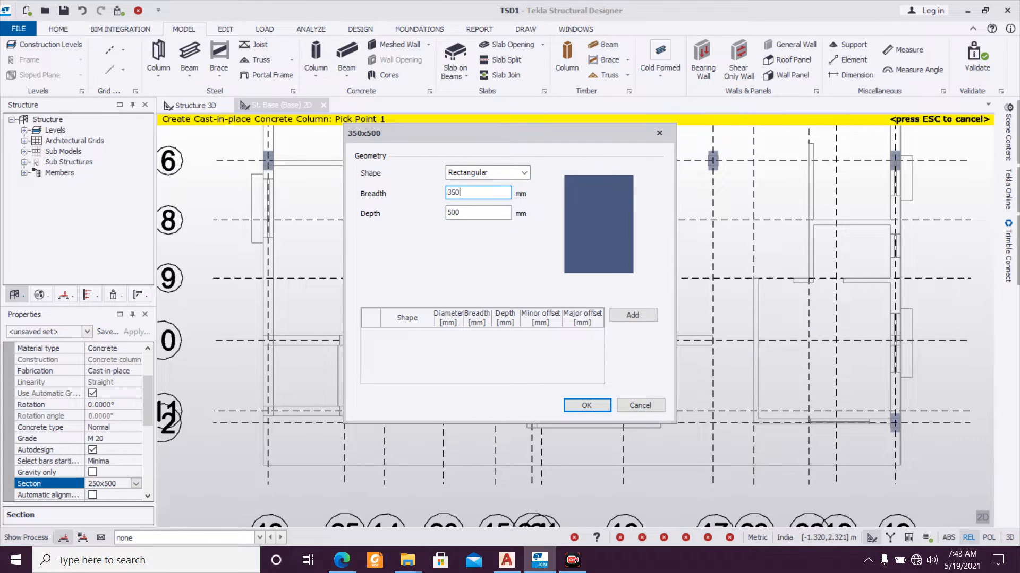
{"action": "type", "text": "250"}
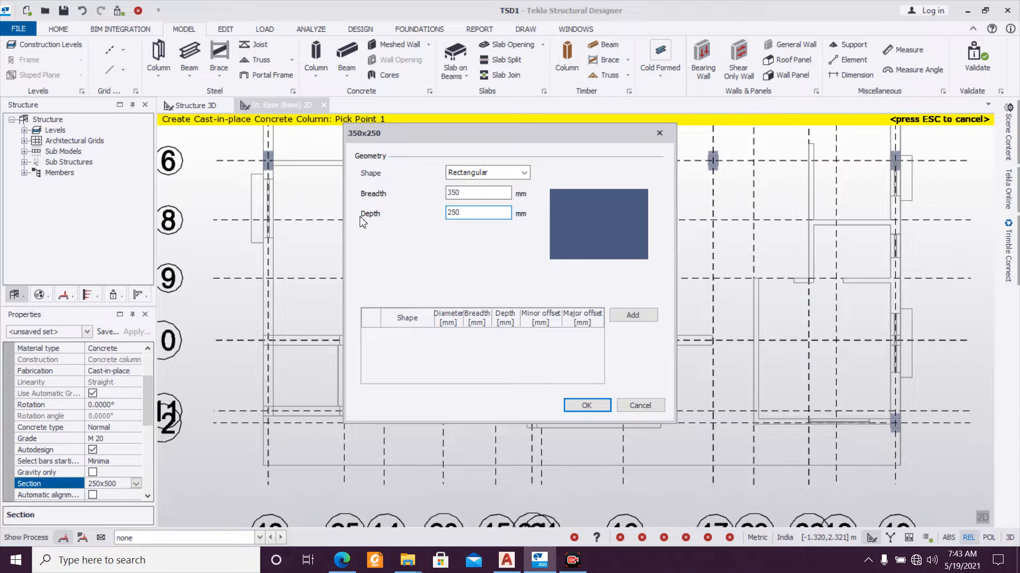
{"action": "left_click", "coordinate": [586, 406]}
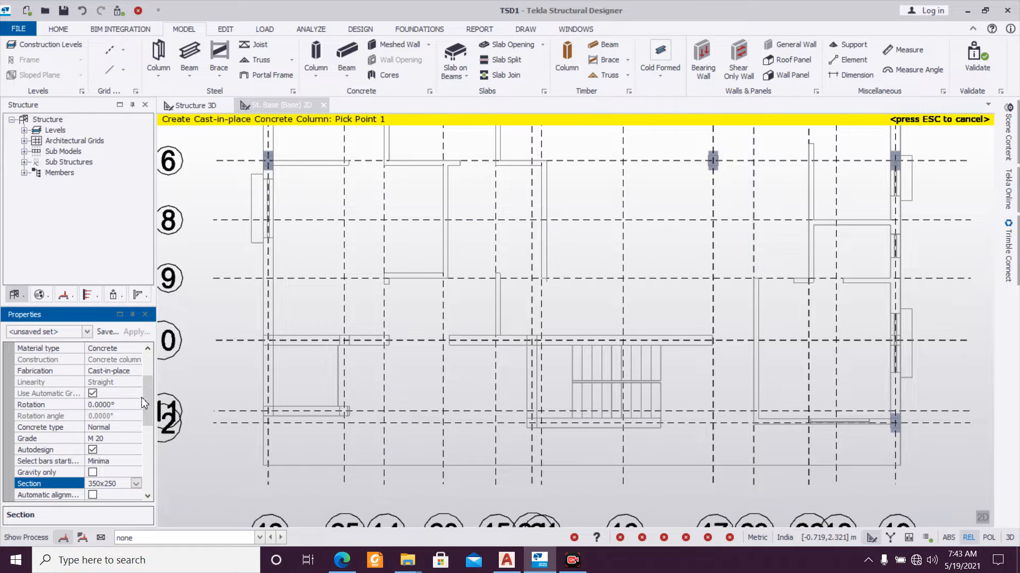
Step: Save the column properties with the 350x250 section as a property set named C350x250
{"action": "scroll", "coordinate": [145, 395], "scroll_direction": "down", "scroll_amount": 2}
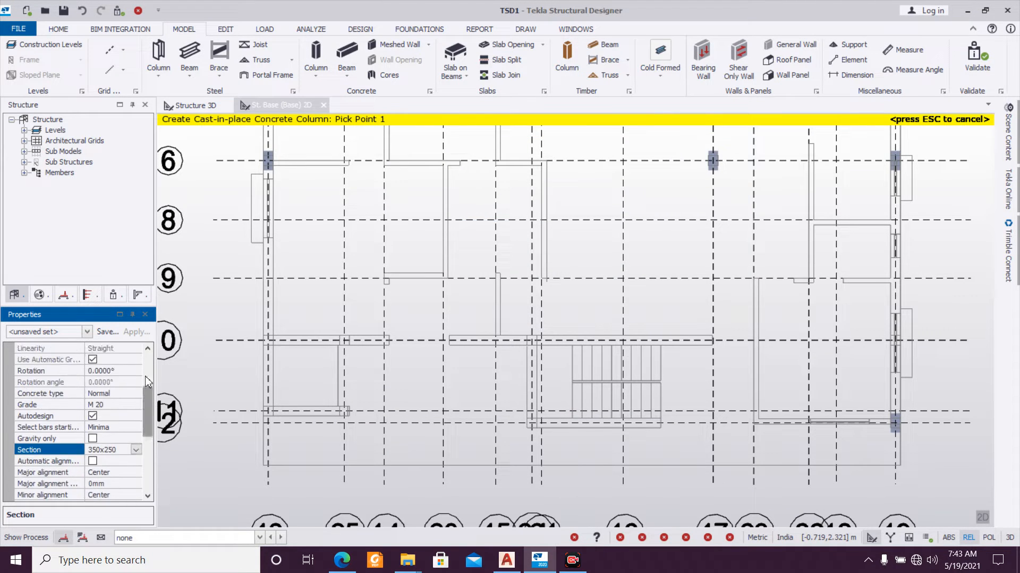
{"action": "left_click", "coordinate": [108, 331]}
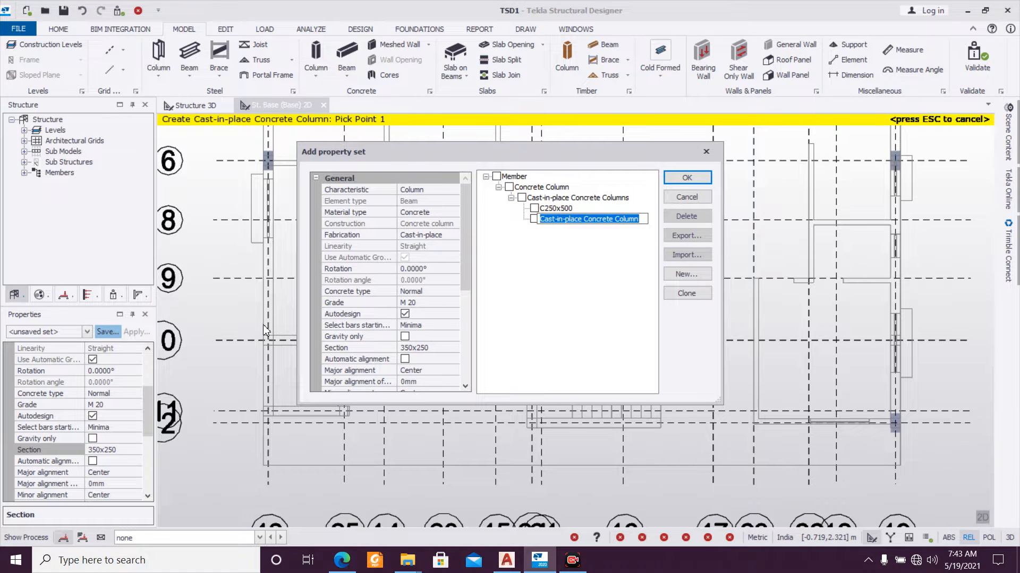
{"action": "type", "text": "C350x250"}
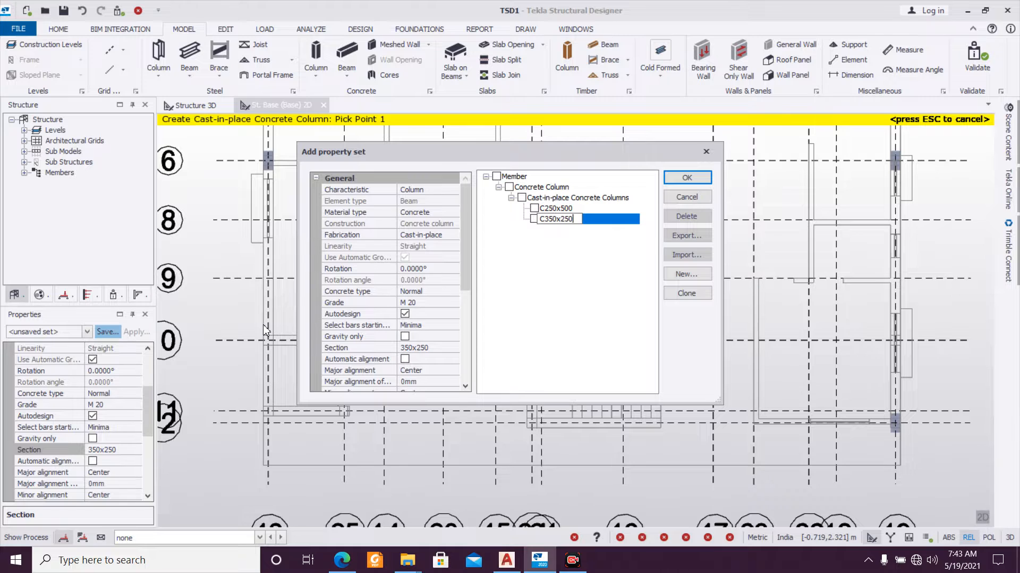
{"action": "left_click", "coordinate": [701, 177]}
Step: Place 350x250 columns on grid line 10 at grid lines 13 and 25, and at the intersection of grid lines 11 and 13
{"action": "left_click", "coordinate": [268, 340]}
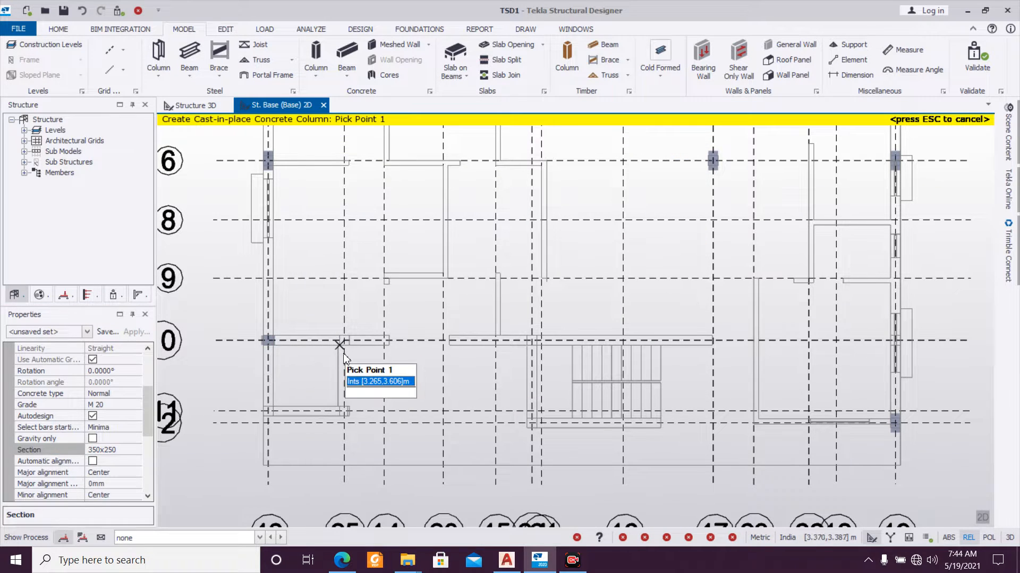
{"action": "left_click", "coordinate": [344, 339]}
{"action": "left_click", "coordinate": [268, 411]}
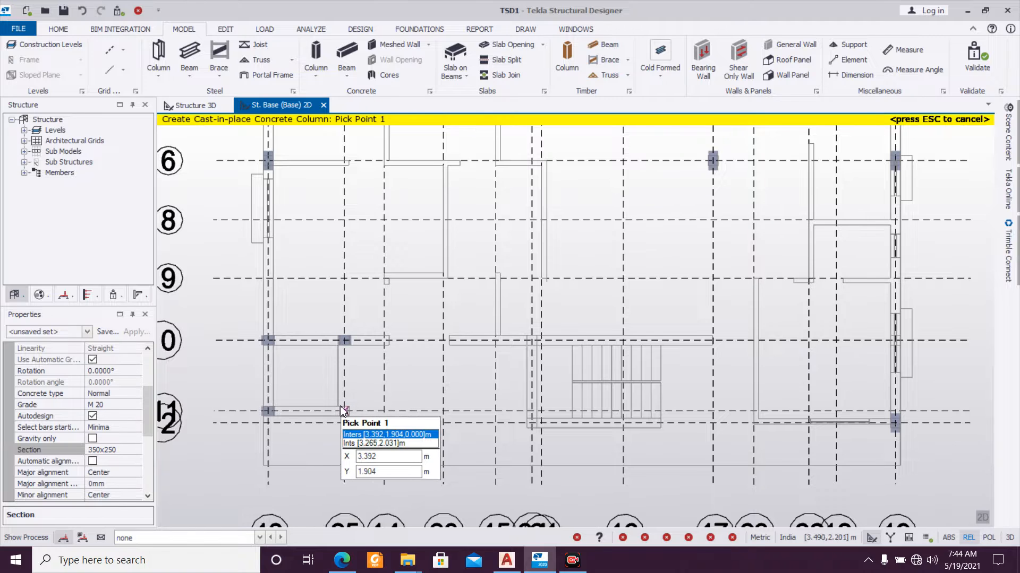
Step: Place 350x250 columns at the grid intersections 11/25, 10/24 and 12/24
{"action": "left_click", "coordinate": [344, 411]}
{"action": "scroll", "coordinate": [591, 328], "scroll_direction": "up", "scroll_amount": 2}
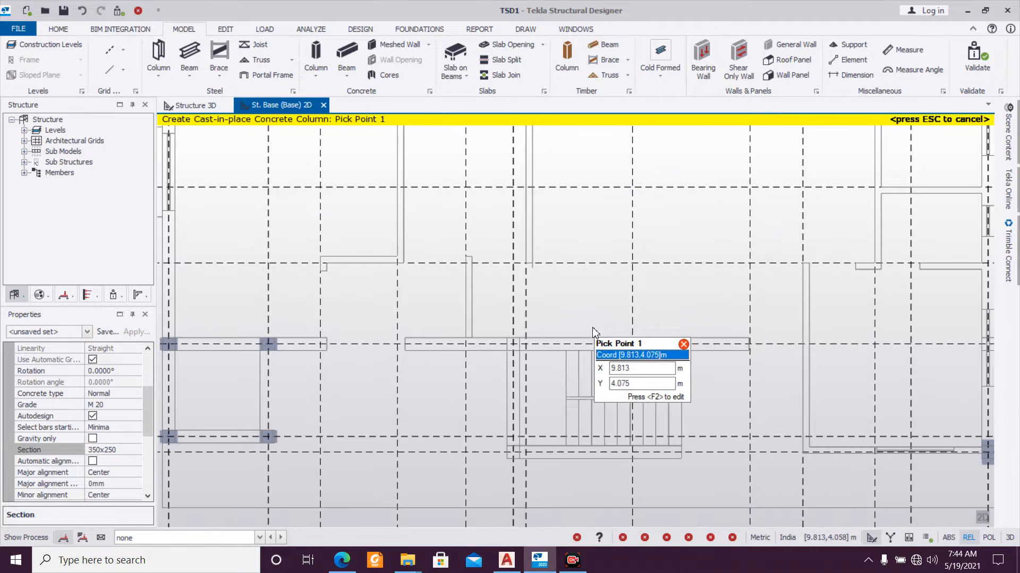
{"action": "left_click", "coordinate": [513, 344]}
{"action": "left_click", "coordinate": [512, 455]}
{"action": "middle_click_drag", "start_coordinate": [661, 409], "coordinate": [479, 368]}
{"action": "scroll", "coordinate": [471, 367], "scroll_direction": "down", "scroll_amount": 2}
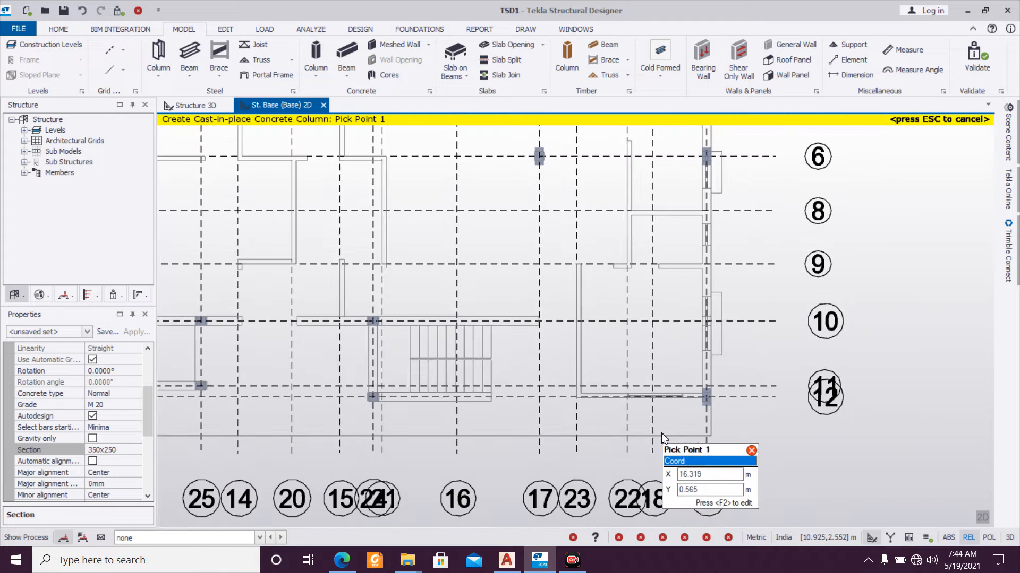
Step: Place a 350x250 column at the intersection of grid lines 10 and 19 and end column placement
{"action": "scroll", "coordinate": [679, 425], "scroll_direction": "up", "scroll_amount": 1}
{"action": "scroll", "coordinate": [678, 429], "scroll_direction": "up", "scroll_amount": 2}
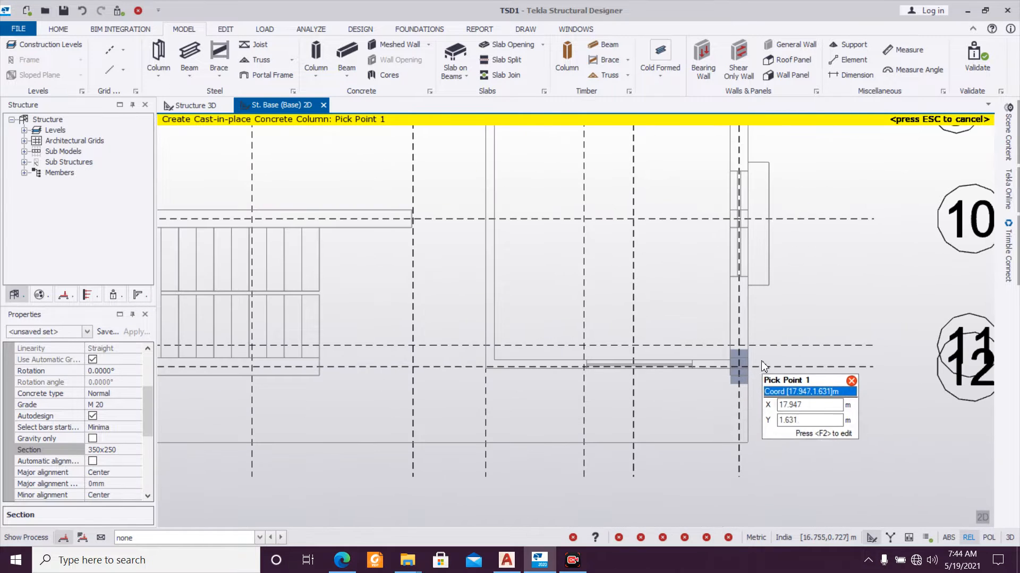
{"action": "scroll", "coordinate": [740, 367], "scroll_direction": "down", "scroll_amount": 1}
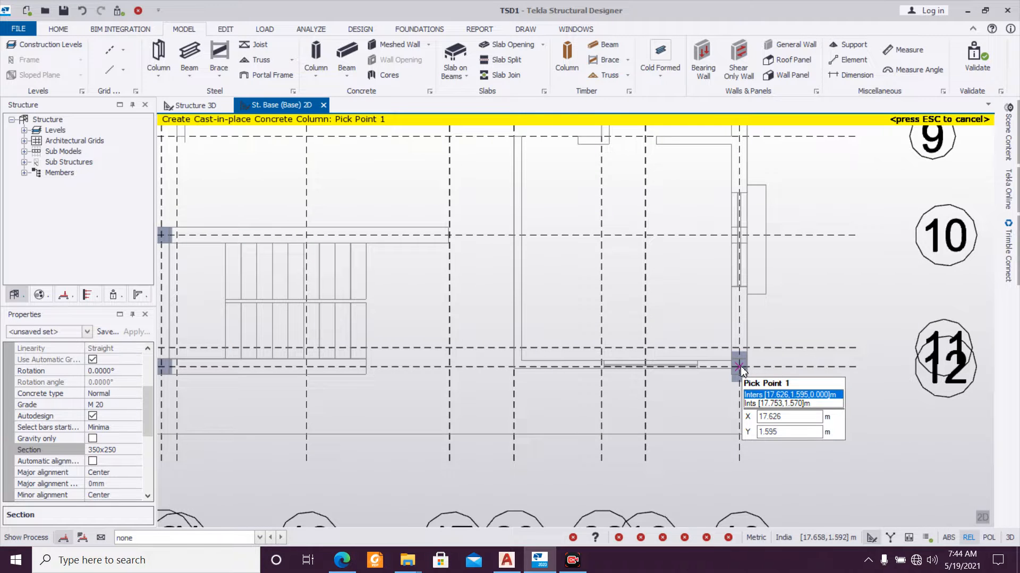
{"action": "scroll", "coordinate": [775, 330], "scroll_direction": "down", "scroll_amount": 1}
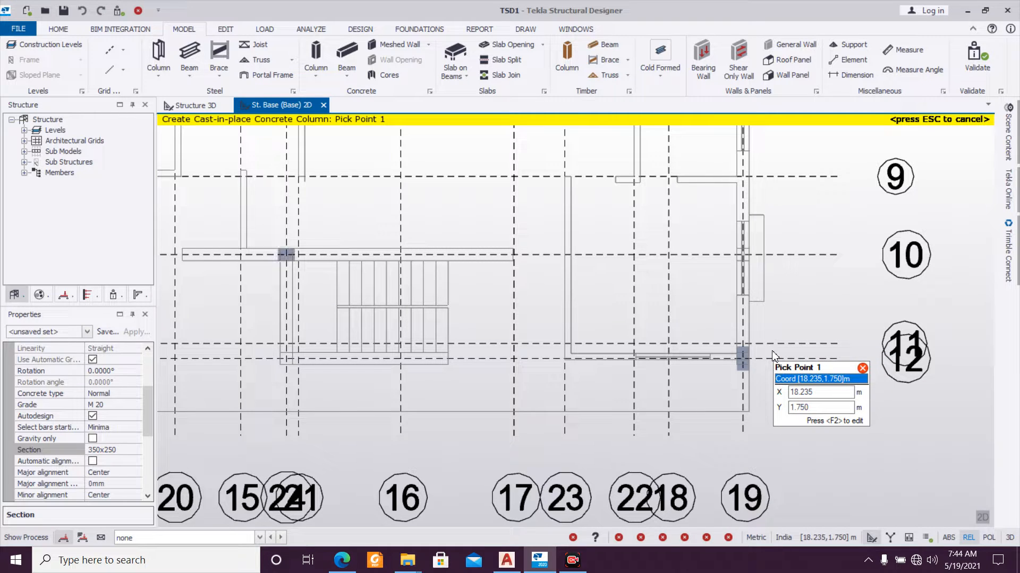
{"action": "left_click", "coordinate": [739, 253]}
{"action": "key", "text": "Escape"}
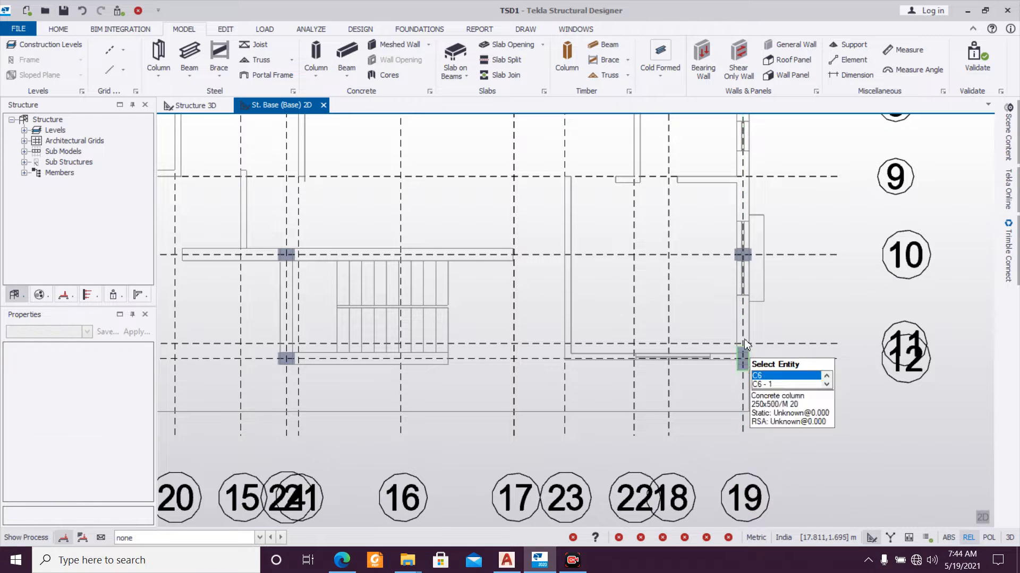
Step: Set the section of the column at grid intersection 12/19 to 350x250
{"action": "left_click_drag", "start_coordinate": [726, 332], "coordinate": [782, 399]}
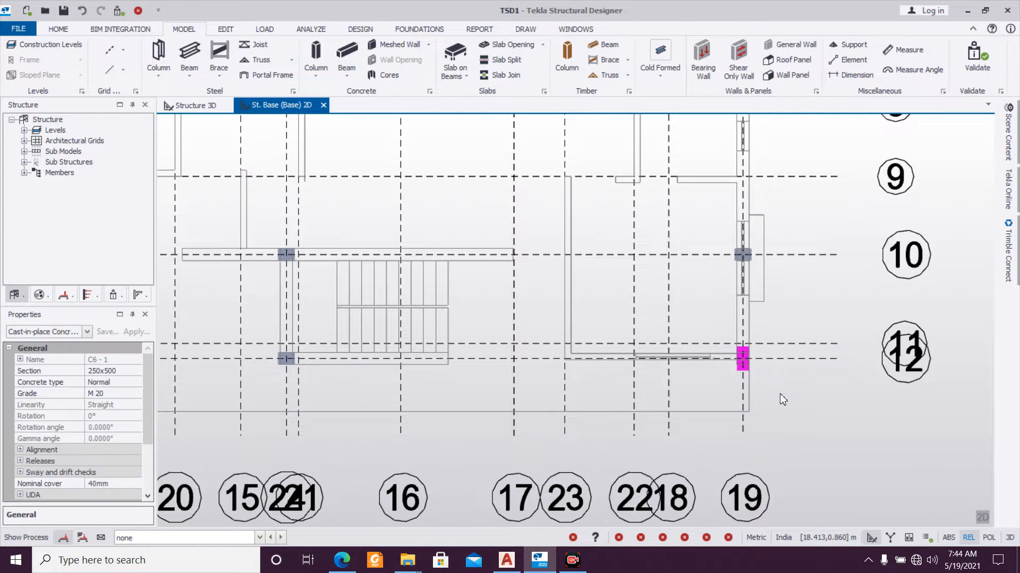
{"action": "left_click", "coordinate": [88, 333]}
{"action": "left_click", "coordinate": [88, 333]}
{"action": "left_click", "coordinate": [130, 371]}
{"action": "left_click", "coordinate": [136, 371]}
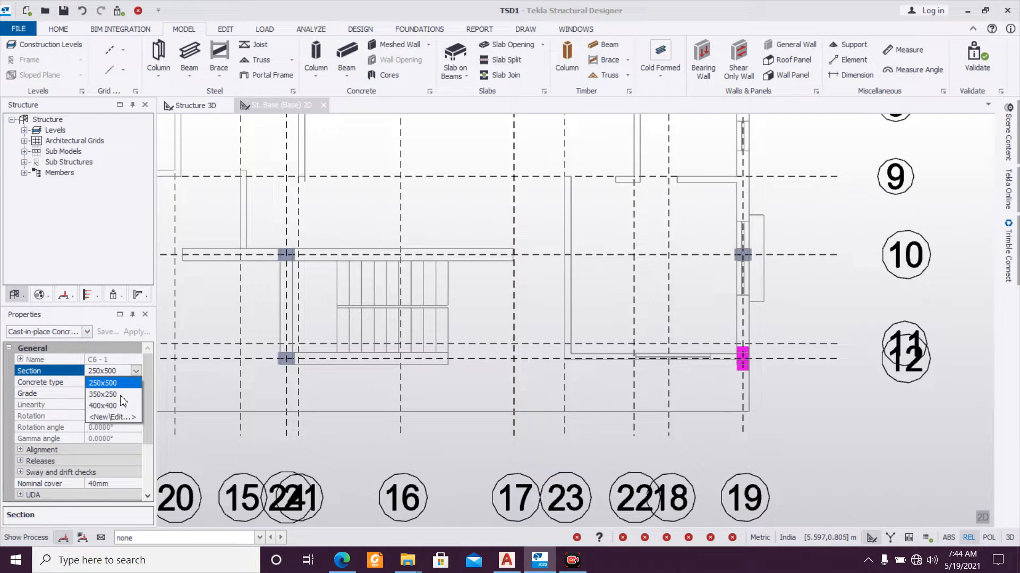
{"action": "left_click", "coordinate": [121, 396]}
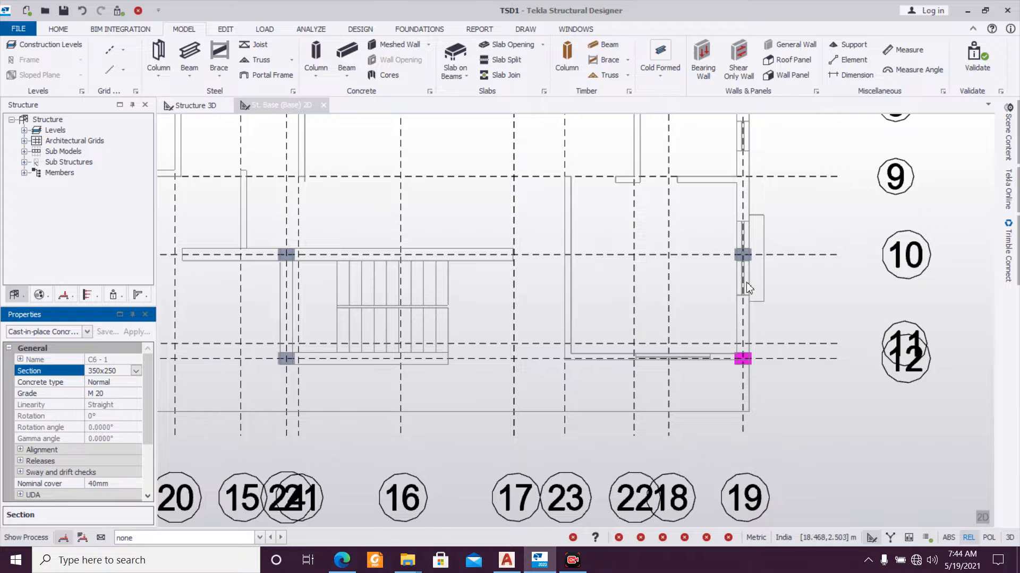
Step: Assign a new 450 mm by 250 mm rectangular section to the four columns where grid lines 10 and 12 meet grid lines 24 and 19
{"action": "scroll", "coordinate": [665, 266], "scroll_direction": "down", "scroll_amount": 1}
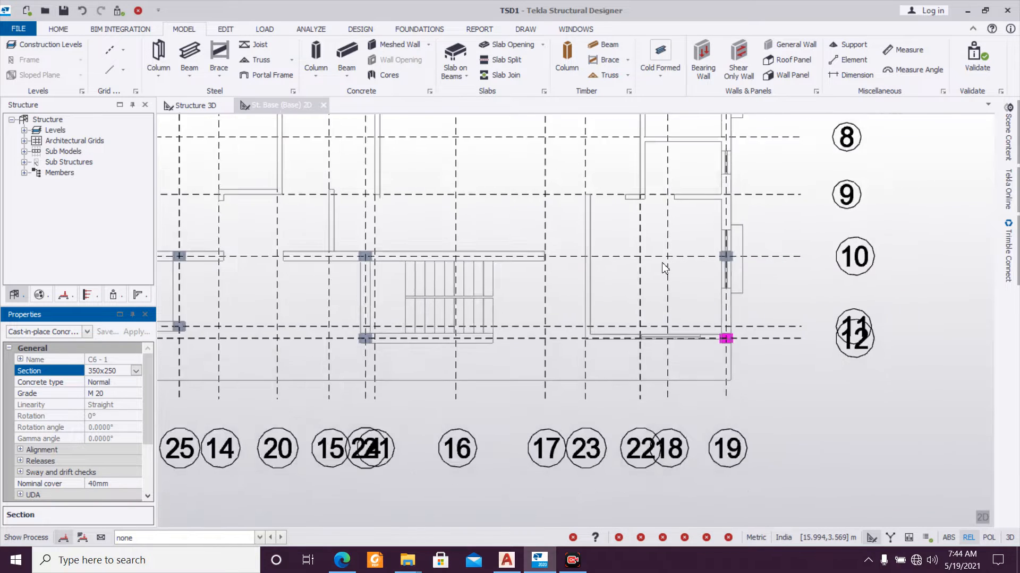
{"action": "scroll", "coordinate": [663, 267], "scroll_direction": "up", "scroll_amount": 2}
{"action": "scroll", "coordinate": [664, 268], "scroll_direction": "up", "scroll_amount": 1}
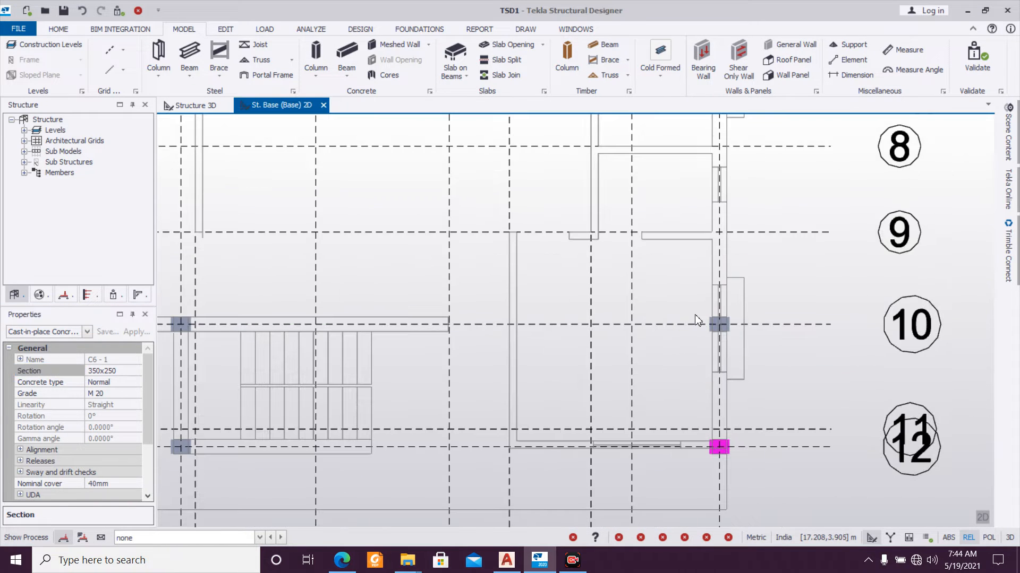
{"action": "scroll", "coordinate": [699, 309], "scroll_direction": "up", "scroll_amount": 1}
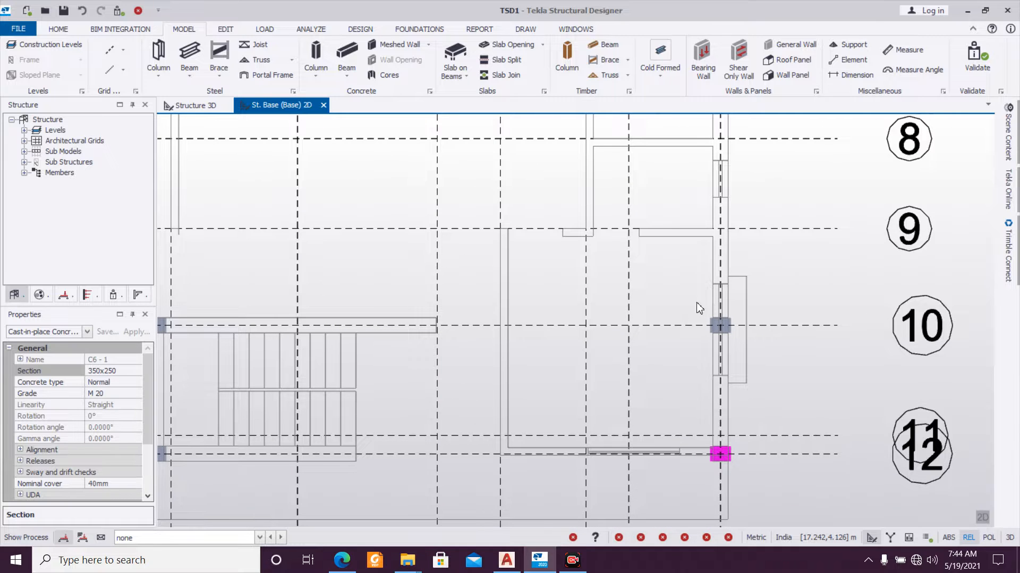
{"action": "left_click", "coordinate": [721, 325]}
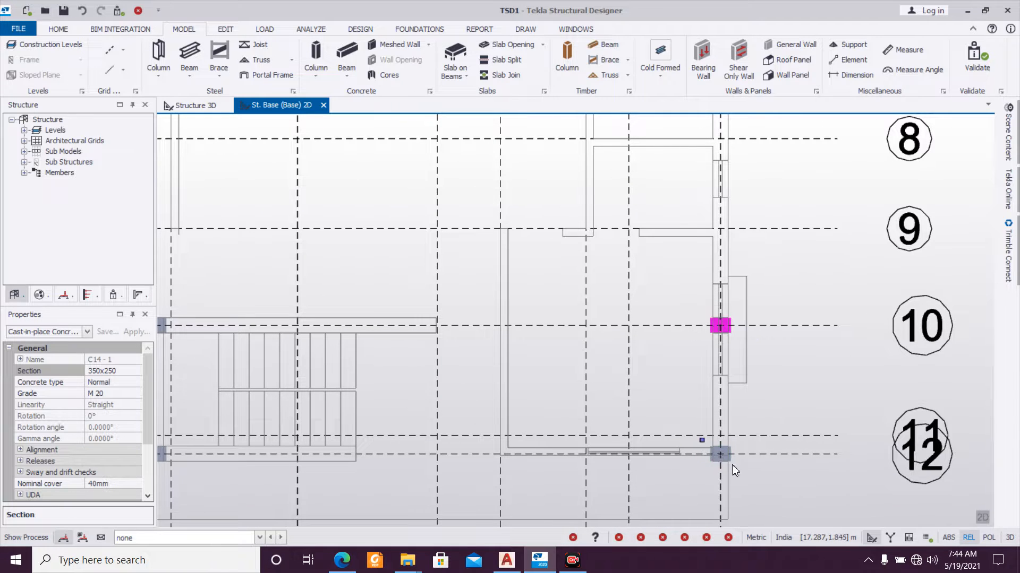
{"action": "scroll", "coordinate": [252, 351], "scroll_direction": "down", "scroll_amount": 2}
{"action": "scroll", "coordinate": [276, 366], "scroll_direction": "up", "scroll_amount": 2}
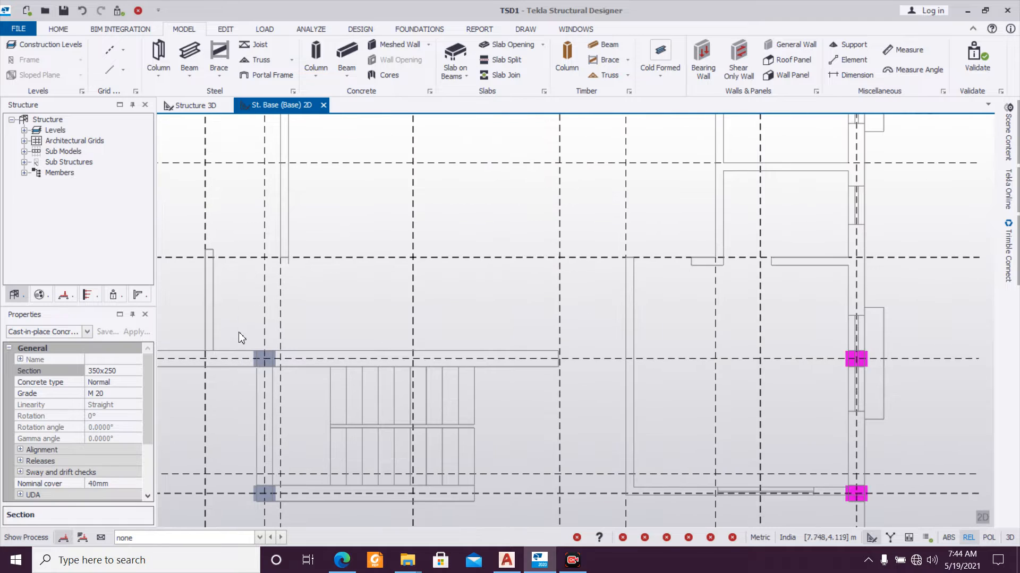
{"action": "left_click", "coordinate": [297, 375]}
{"action": "left_click", "coordinate": [133, 375]}
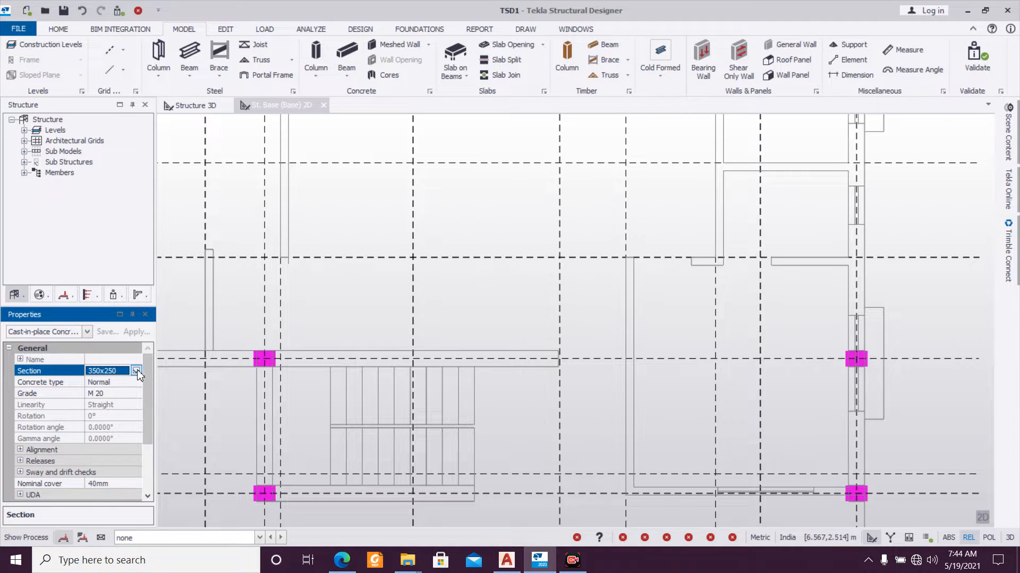
{"action": "left_click", "coordinate": [137, 372]}
{"action": "left_click", "coordinate": [133, 417]}
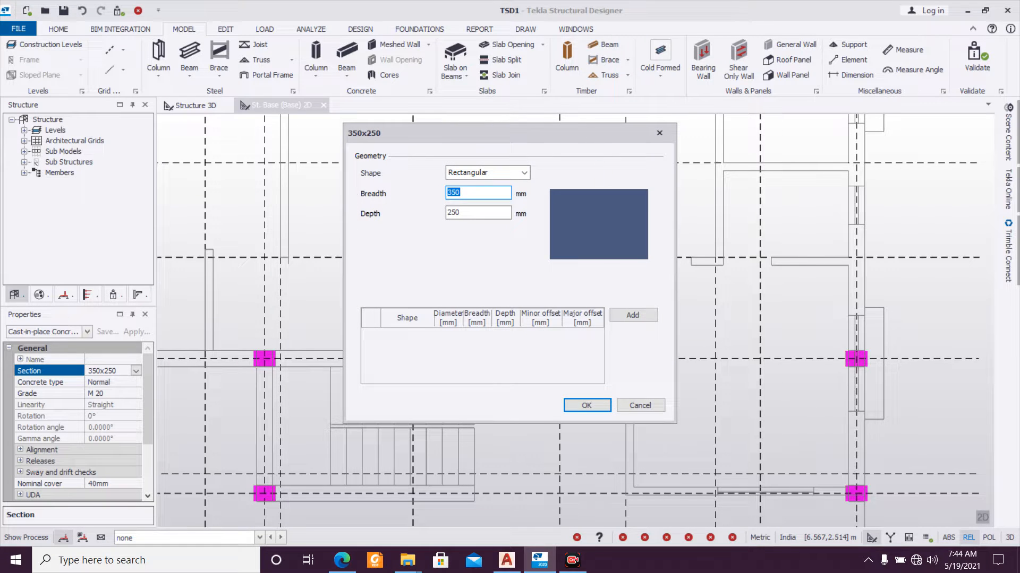
{"action": "type", "text": "450"}
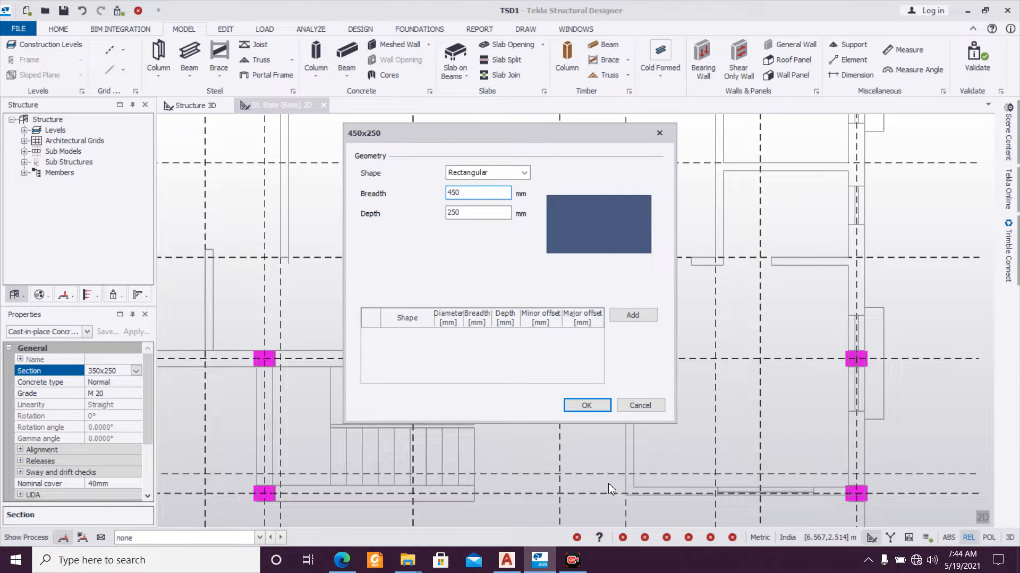
{"action": "left_click", "coordinate": [586, 405]}
{"action": "scroll", "coordinate": [510, 417], "scroll_direction": "down", "scroll_amount": 4}
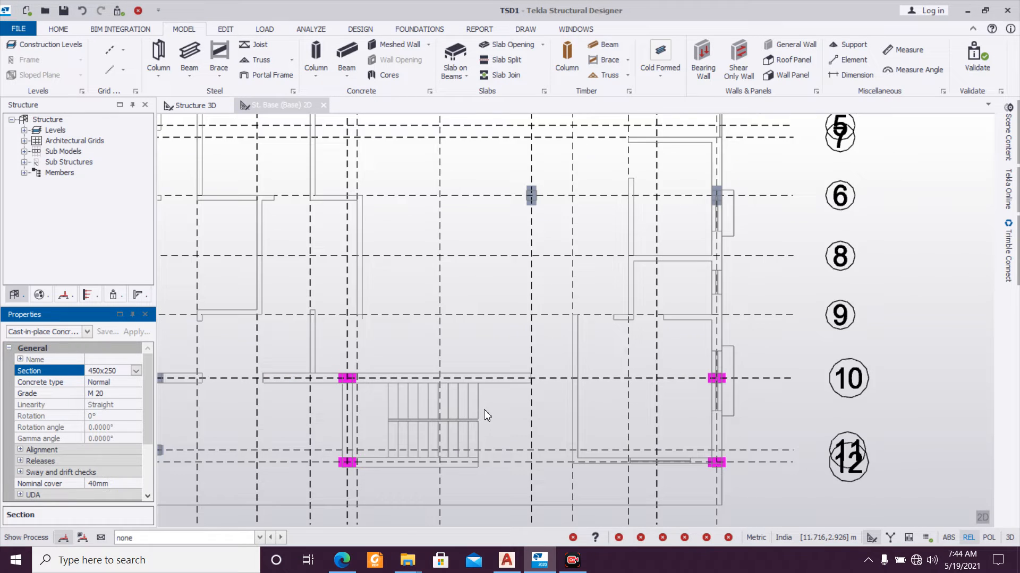
{"action": "scroll", "coordinate": [510, 419], "scroll_direction": "down", "scroll_amount": 5}
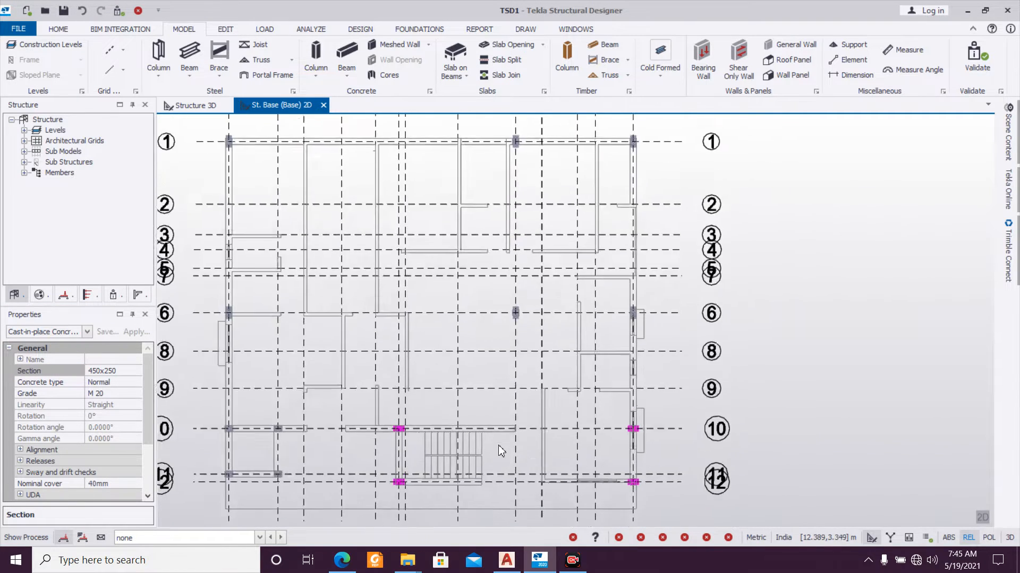
{"action": "scroll", "coordinate": [510, 439], "scroll_direction": "up", "scroll_amount": 2}
{"action": "middle_click_drag", "start_coordinate": [562, 466], "coordinate": [532, 393]}
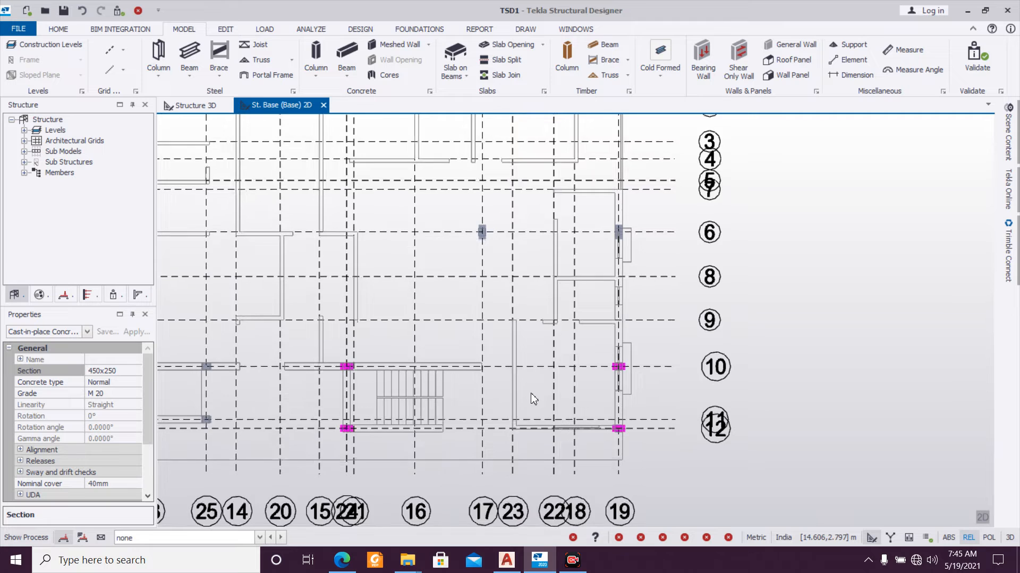
{"action": "scroll", "coordinate": [531, 393], "scroll_direction": "down", "scroll_amount": 2}
{"action": "middle_click_drag", "start_coordinate": [399, 345], "coordinate": [426, 394]}
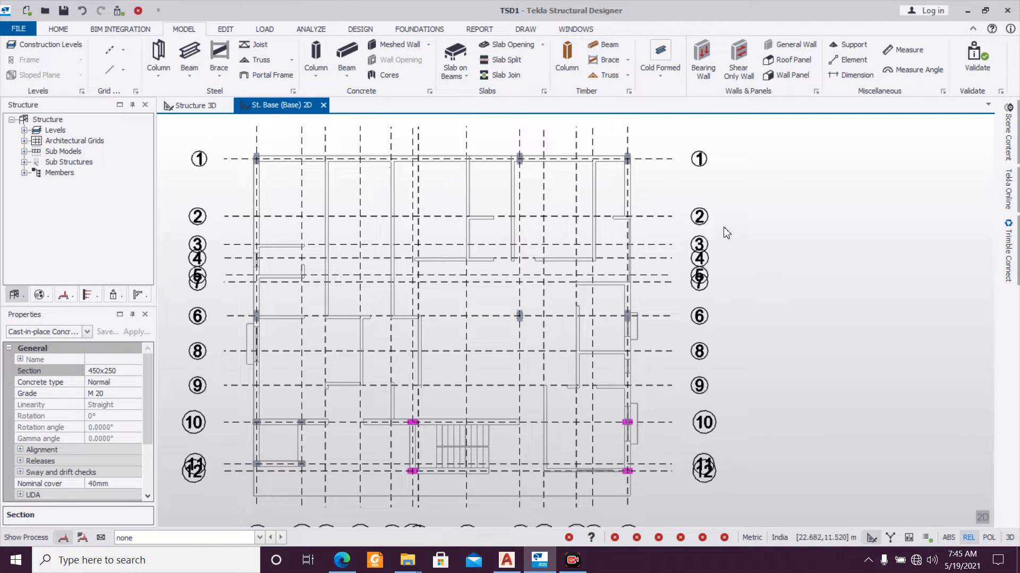
Step: Start a cast-in-place concrete beam with a new rectangular section of 250 mm breadth and 350 mm depth
{"action": "left_click", "coordinate": [346, 56]}
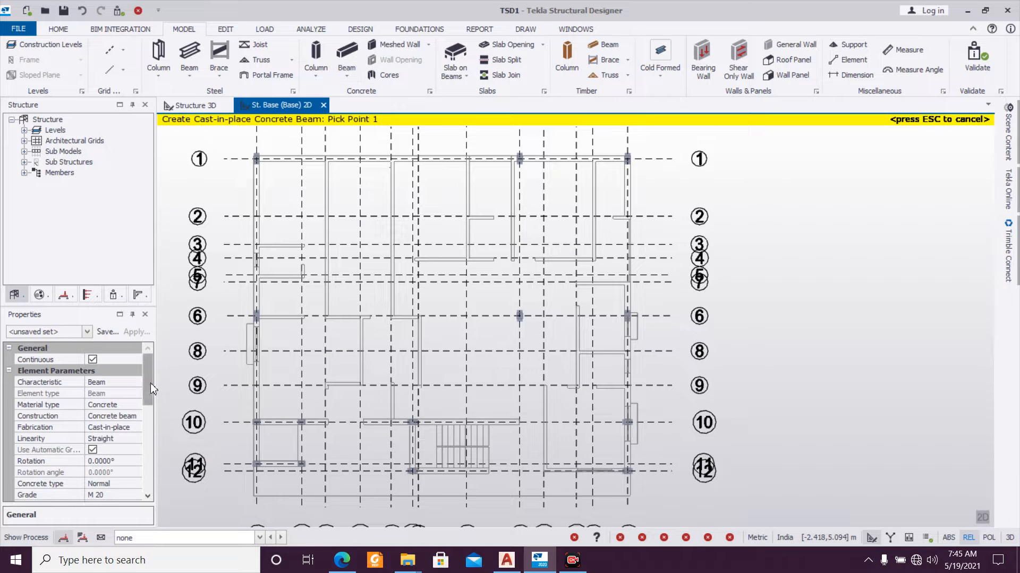
{"action": "left_click_drag", "start_coordinate": [151, 386], "coordinate": [146, 418]}
{"action": "left_click", "coordinate": [133, 431]}
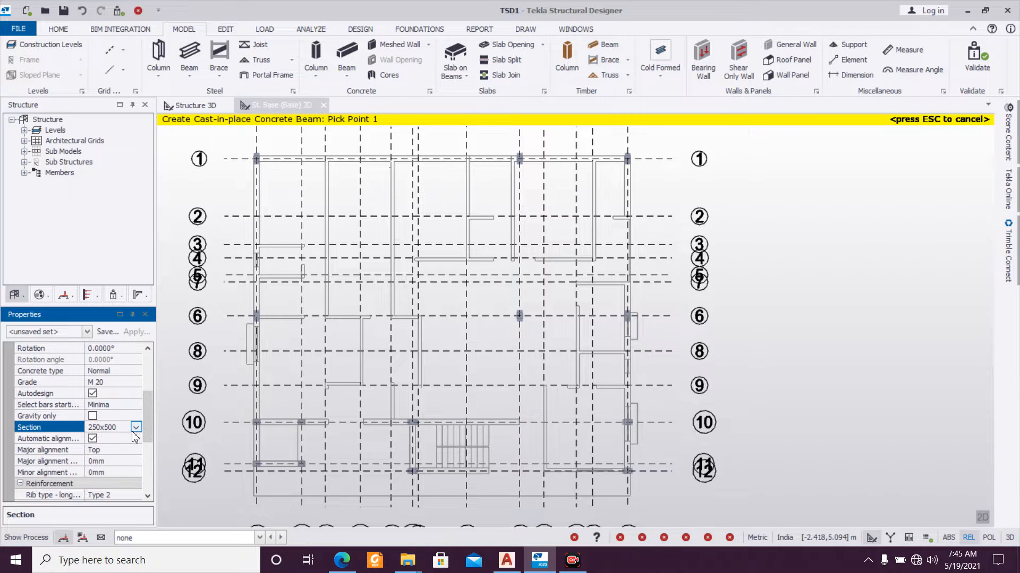
{"action": "left_click", "coordinate": [136, 428]}
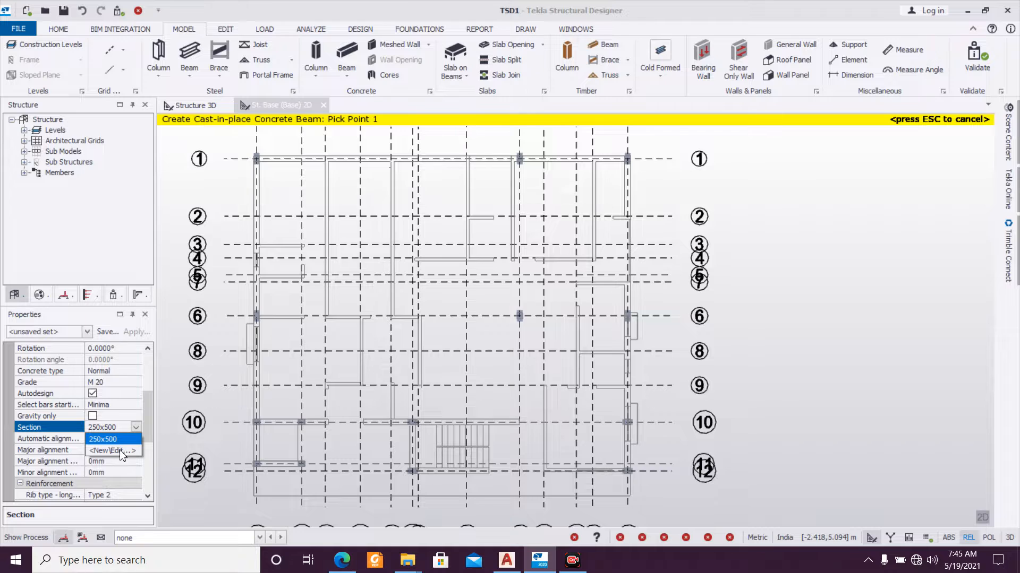
{"action": "left_click", "coordinate": [121, 451]}
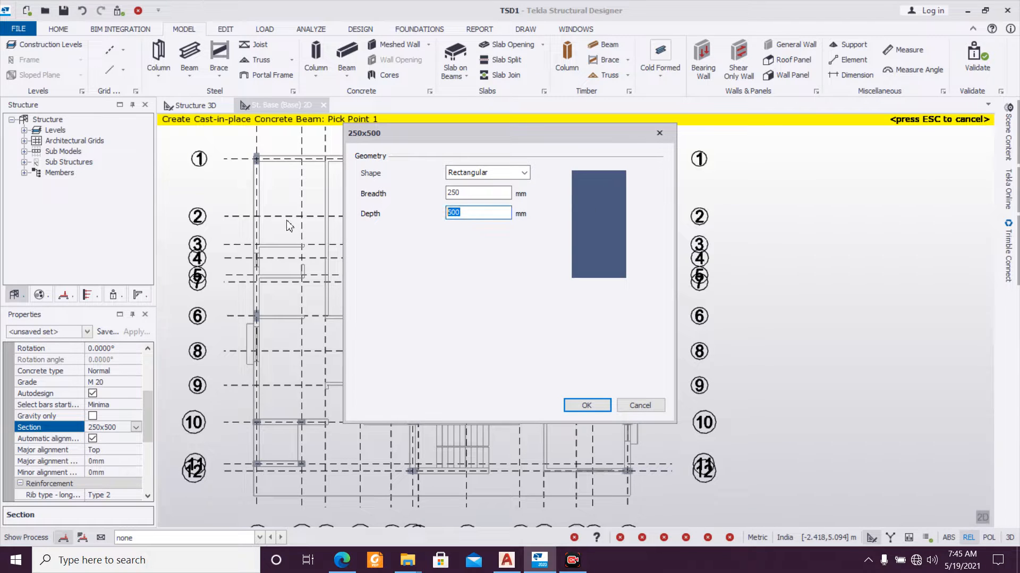
{"action": "type", "text": "350"}
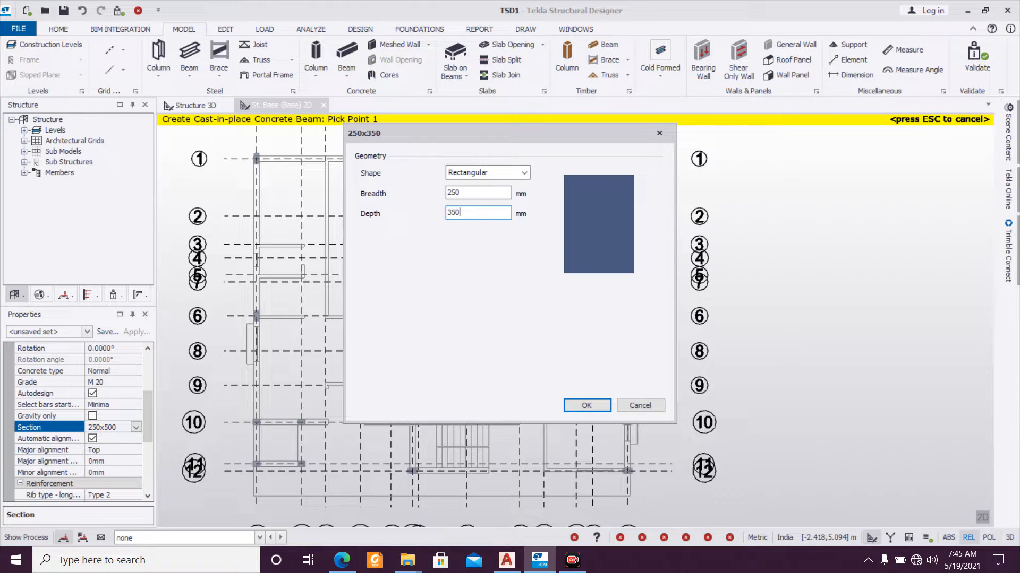
{"action": "left_click", "coordinate": [605, 406]}
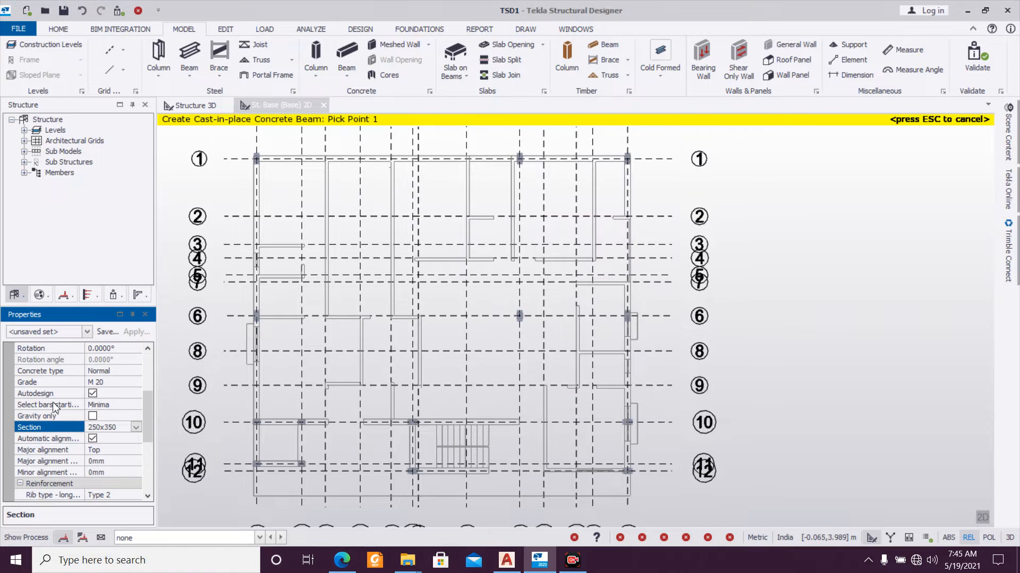
Step: Set both the longitudinal and stirrup reinforcement classes of the beam to Fe 550
{"action": "left_click_drag", "start_coordinate": [144, 422], "coordinate": [143, 453]}
{"action": "left_click", "coordinate": [132, 420]}
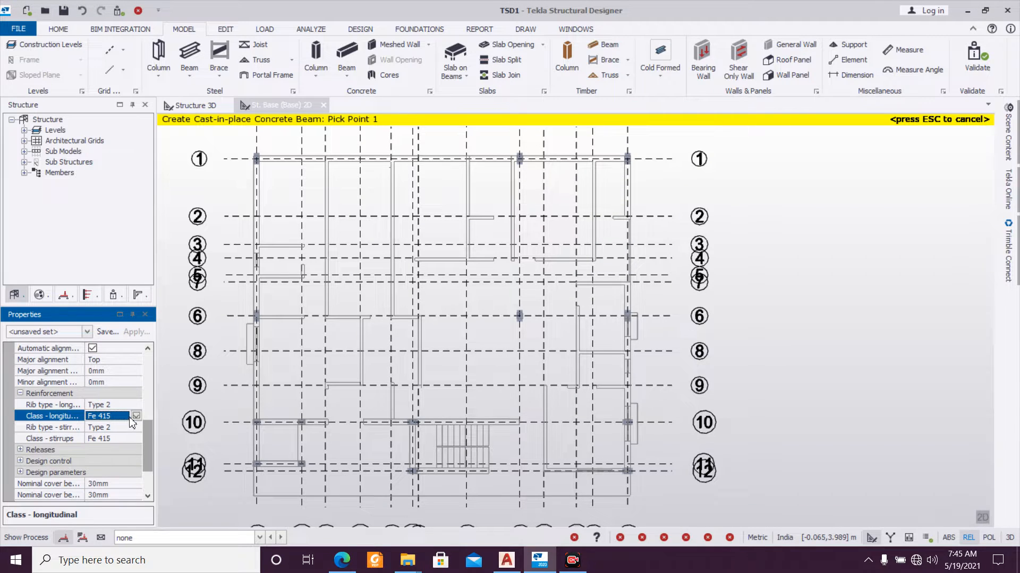
{"action": "left_click", "coordinate": [136, 416]}
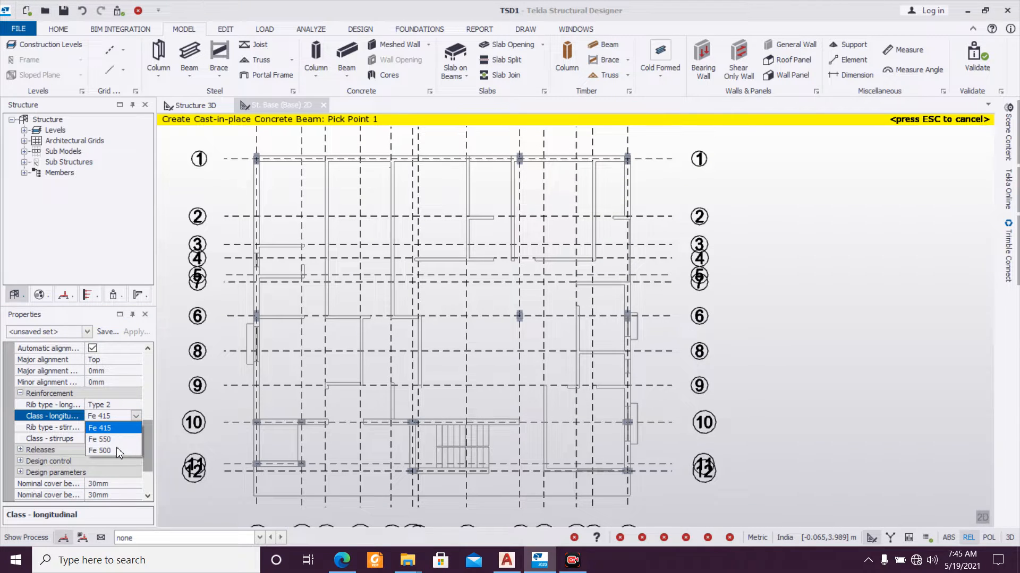
{"action": "left_click", "coordinate": [106, 439]}
{"action": "left_click", "coordinate": [131, 439]}
{"action": "left_click", "coordinate": [136, 439]}
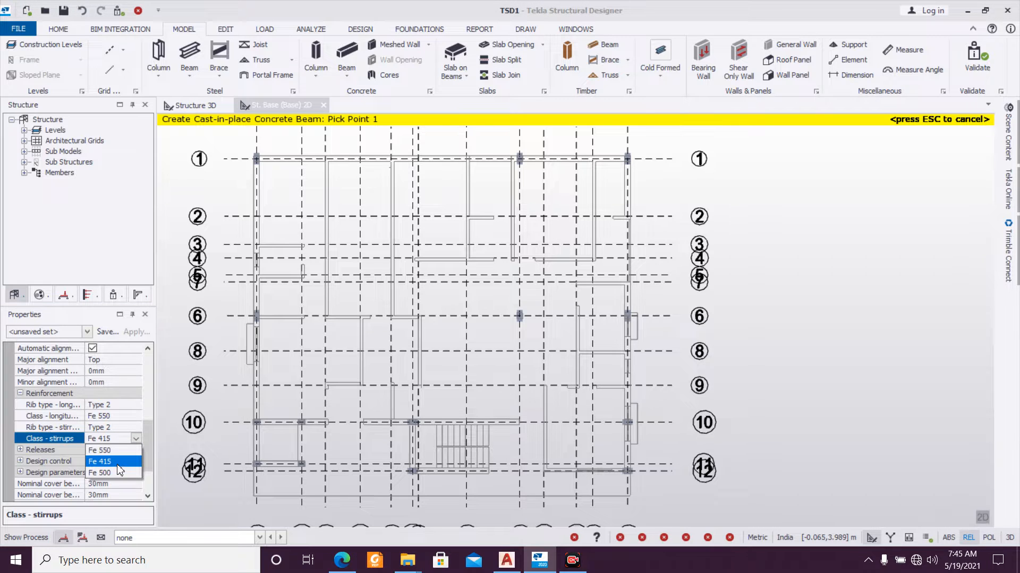
{"action": "left_click", "coordinate": [122, 450]}
Step: Save the beam properties as a property set named B250x350
{"action": "mouse_move", "coordinate": [151, 430]}
{"action": "left_mouse_down"}
{"action": "mouse_move", "coordinate": [144, 467]}
{"action": "mouse_move", "coordinate": [136, 416]}
{"action": "mouse_move", "coordinate": [142, 371]}
{"action": "mouse_move", "coordinate": [147, 438]}
{"action": "mouse_move", "coordinate": [151, 362]}
{"action": "mouse_move", "coordinate": [151, 416]}
{"action": "left_mouse_up"}
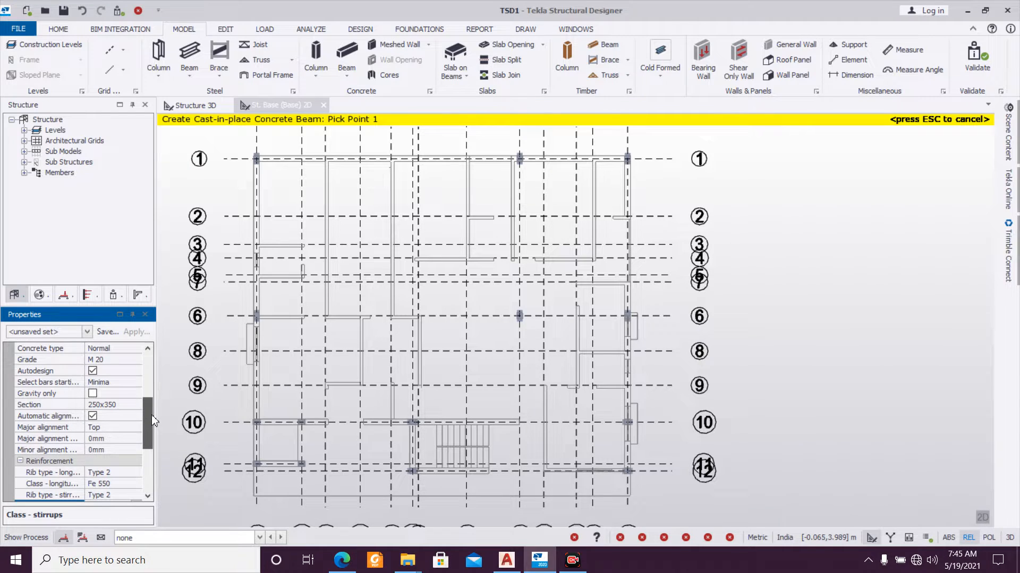
{"action": "left_click", "coordinate": [107, 332]}
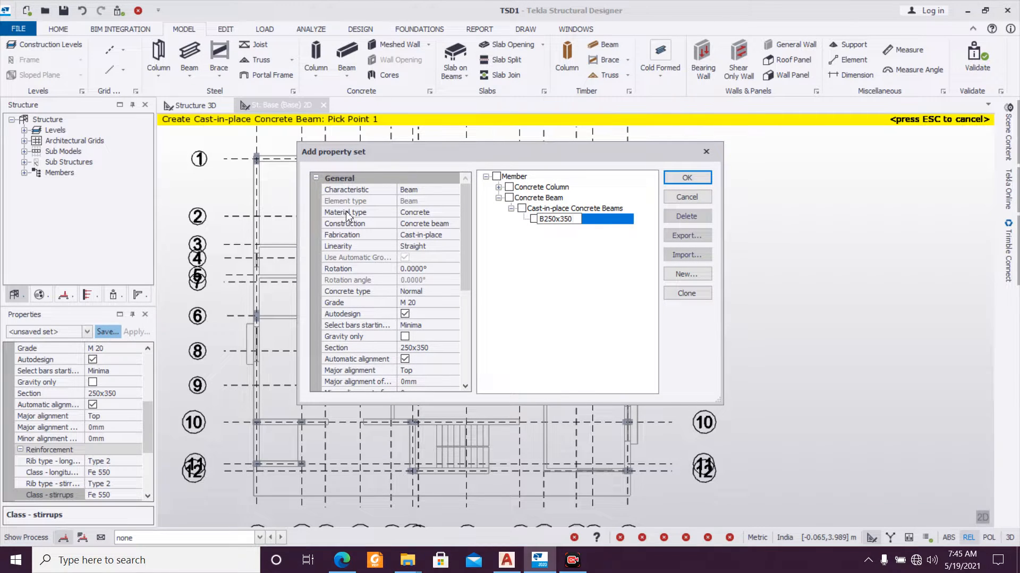
{"action": "left_click", "coordinate": [690, 178]}
Step: Create 250x350 beams along grid line 1 through its columns at grid lines 13, 17 and 19
{"action": "scroll", "coordinate": [330, 207], "scroll_direction": "down", "scroll_amount": 3}
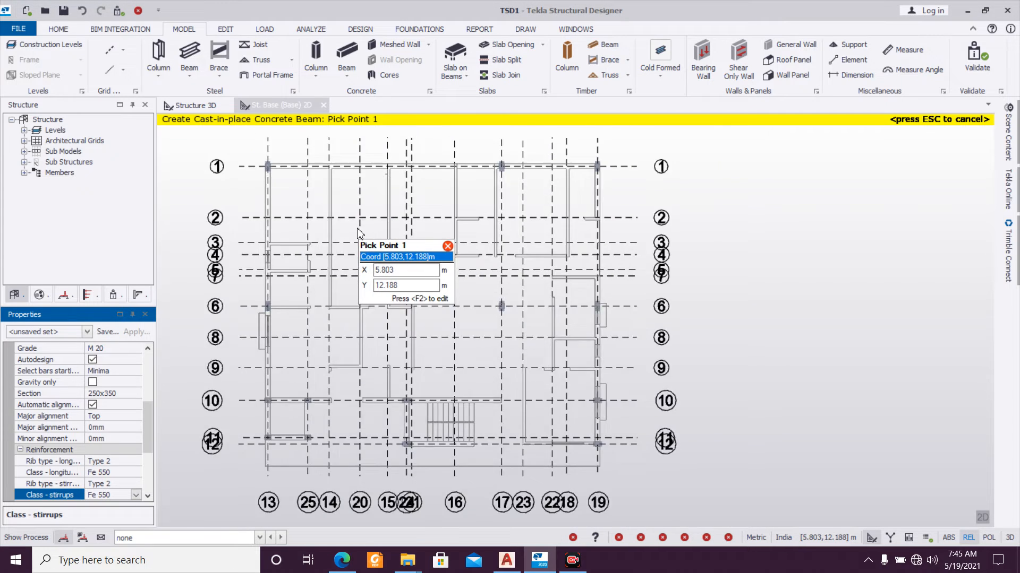
{"action": "scroll", "coordinate": [302, 199], "scroll_direction": "up", "scroll_amount": 1}
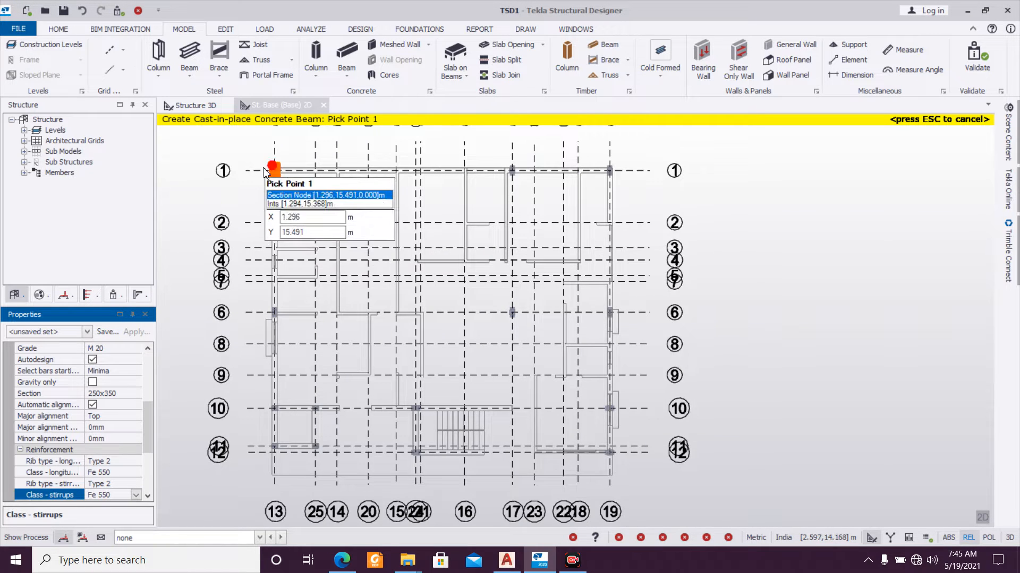
{"action": "scroll", "coordinate": [269, 170], "scroll_direction": "up", "scroll_amount": 1}
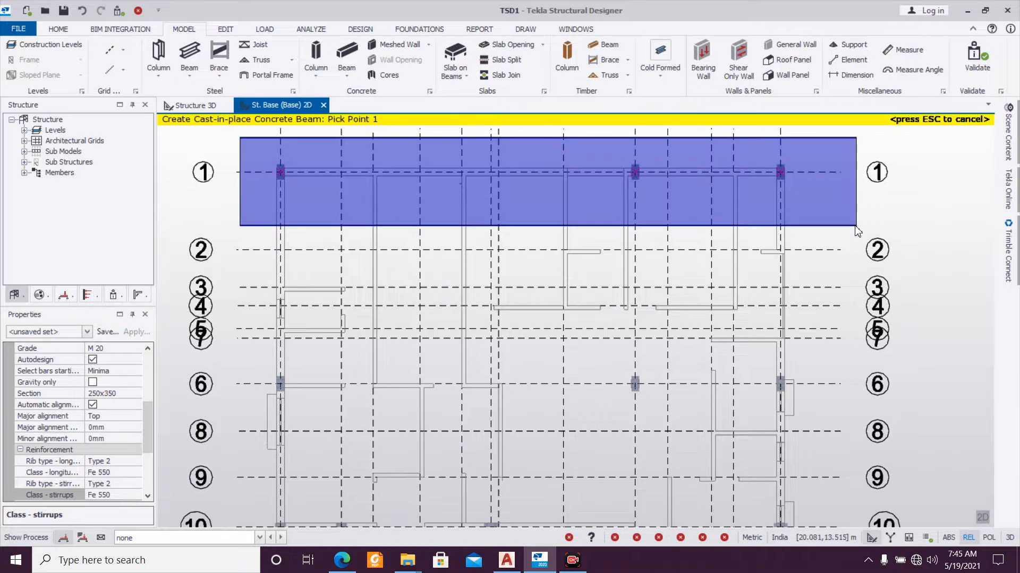
{"action": "left_click", "coordinate": [857, 228]}
{"action": "scroll", "coordinate": [364, 284], "scroll_direction": "down", "scroll_amount": 2}
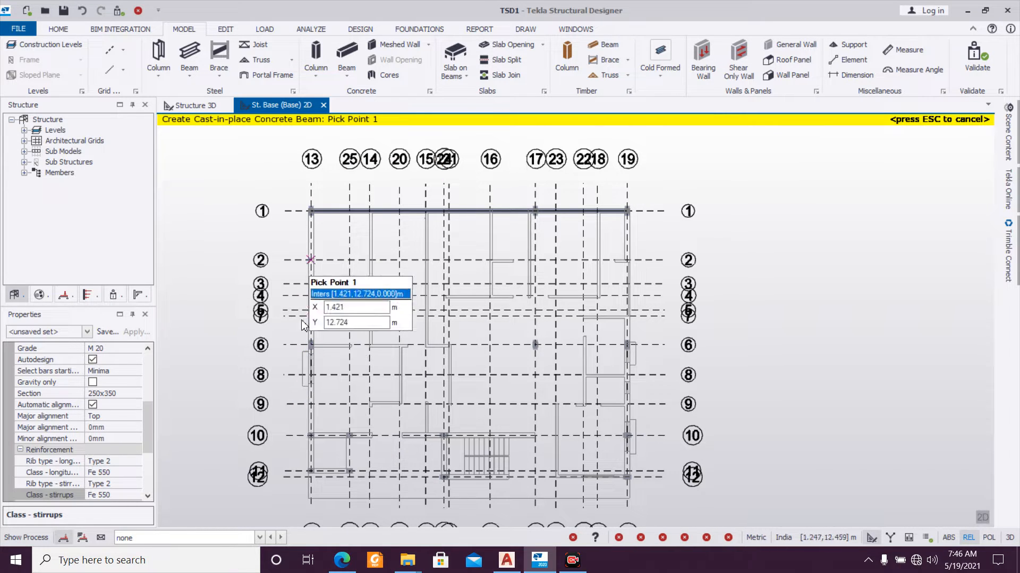
Step: Create beams along grid line 10 through its columns at grid lines 13, 25, 24 and 19
{"action": "scroll", "coordinate": [308, 473], "scroll_direction": "up", "scroll_amount": 2}
{"action": "scroll", "coordinate": [281, 402], "scroll_direction": "up", "scroll_amount": 1}
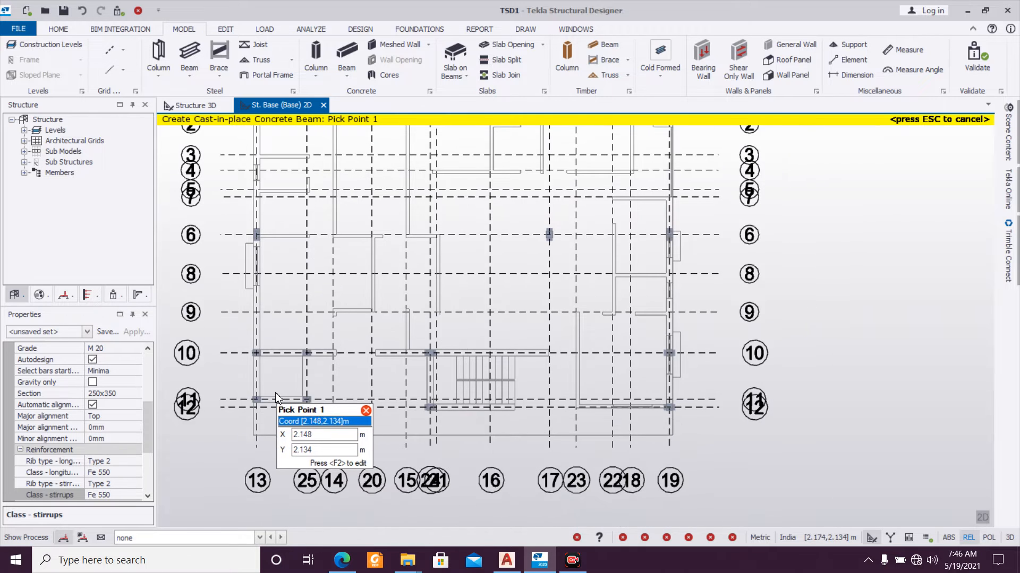
{"action": "scroll", "coordinate": [274, 398], "scroll_direction": "up", "scroll_amount": 2}
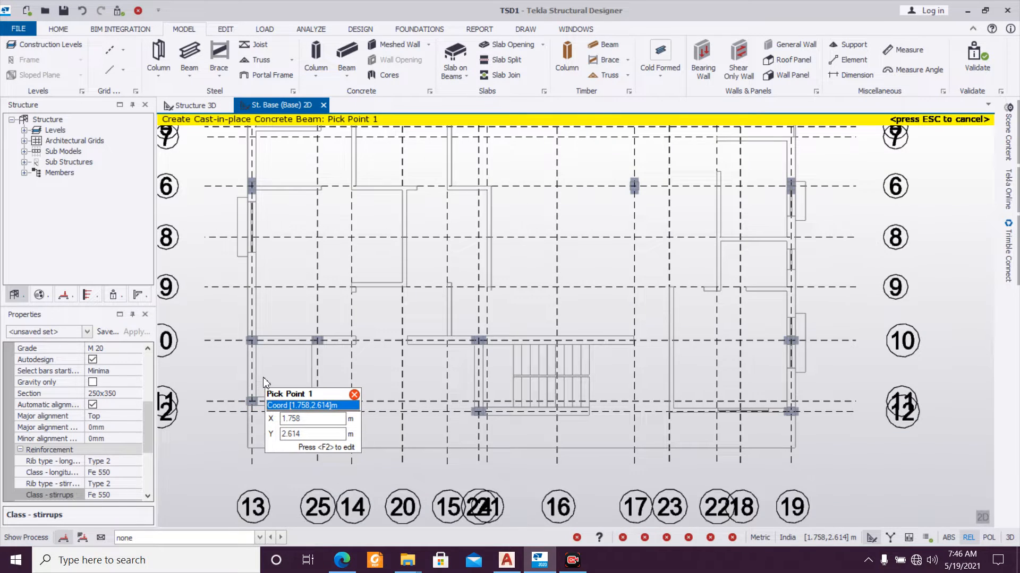
{"action": "scroll", "coordinate": [265, 393], "scroll_direction": "down", "scroll_amount": 2}
{"action": "scroll", "coordinate": [372, 378], "scroll_direction": "down", "scroll_amount": 1}
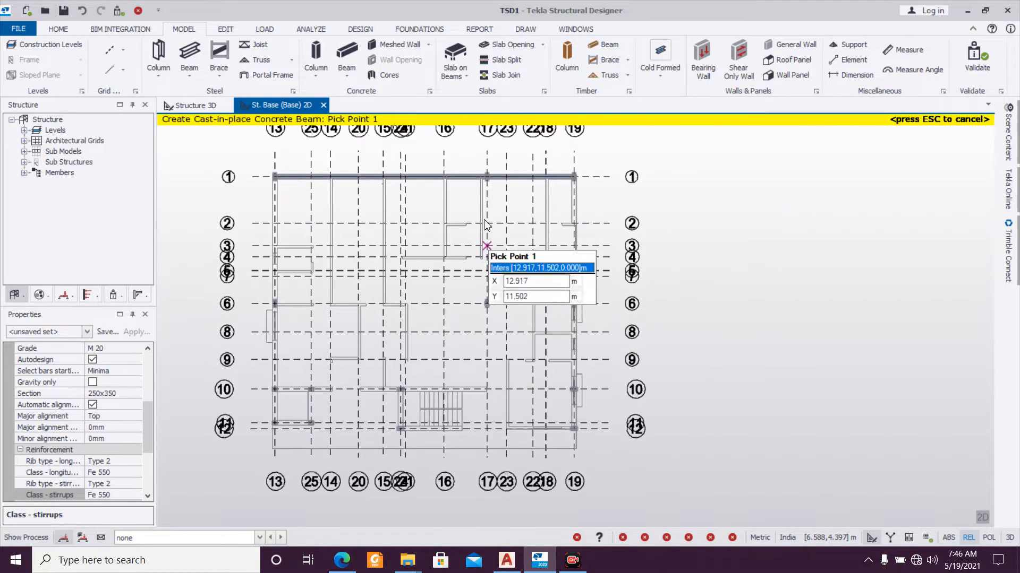
{"action": "mouse_move", "coordinate": [470, 148]}
{"action": "left_mouse_down"}
{"action": "mouse_move", "coordinate": [519, 419]}
{"action": "mouse_move", "coordinate": [480, 154]}
{"action": "left_mouse_up"}
{"action": "scroll", "coordinate": [326, 399], "scroll_direction": "up", "scroll_amount": 2}
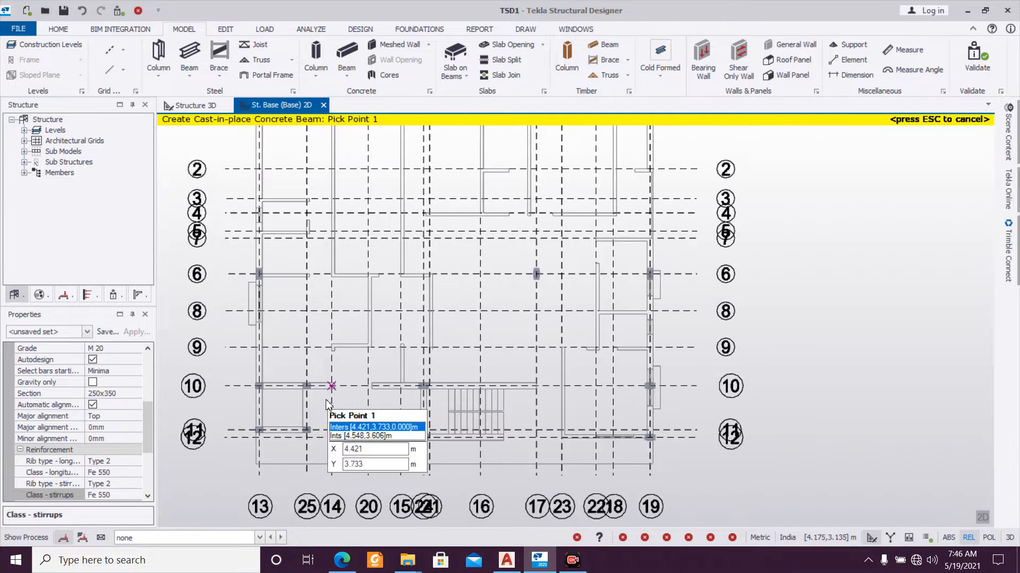
{"action": "left_click_drag", "start_coordinate": [236, 375], "coordinate": [707, 403]}
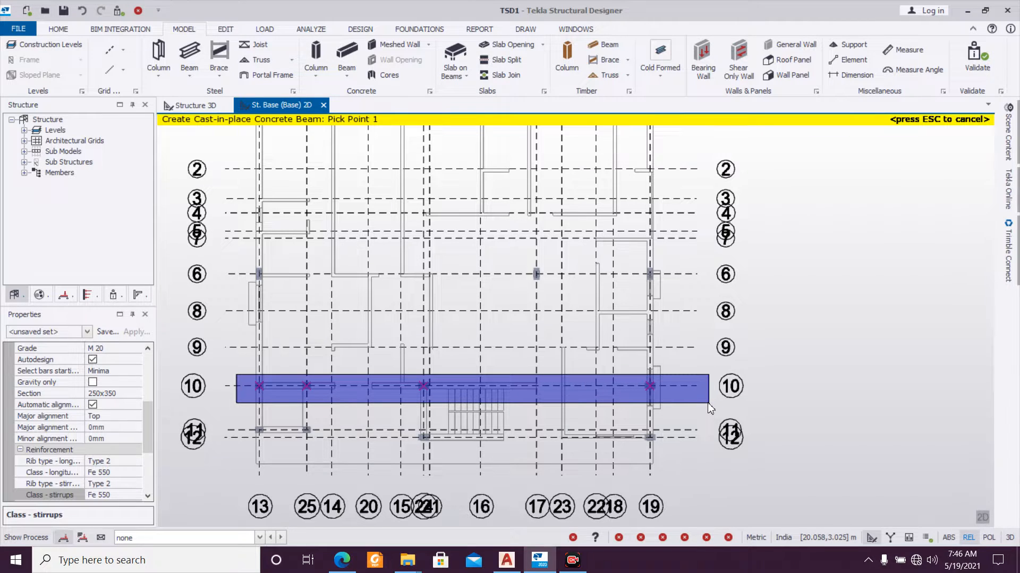
{"action": "left_click_drag", "start_coordinate": [711, 408], "coordinate": [710, 408]}
Step: Create a beam along grid line 12 from grid line 24 to 19, and one along grid line 13 between grid lines 10 and 11
{"action": "scroll", "coordinate": [389, 463], "scroll_direction": "up", "scroll_amount": 1}
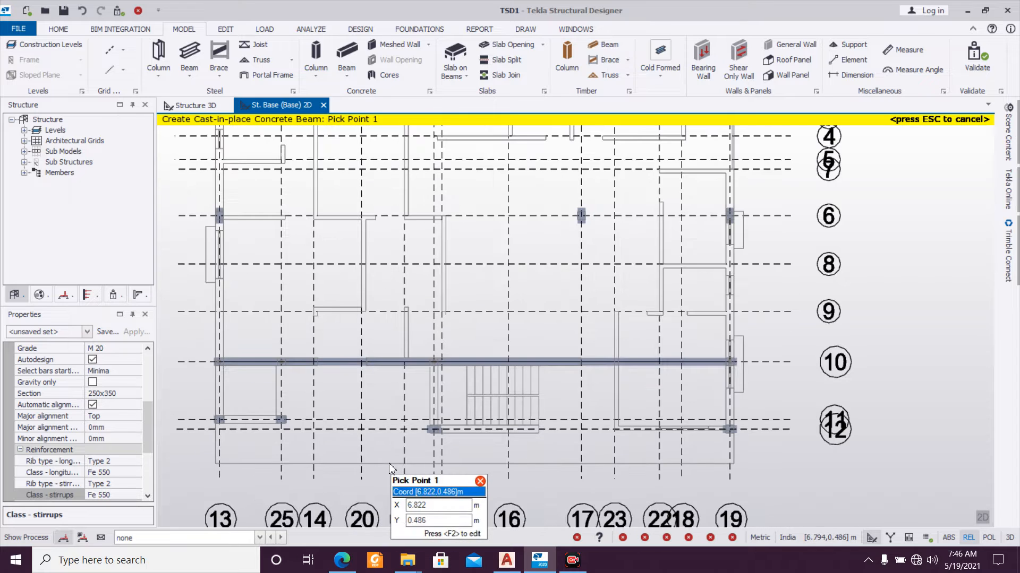
{"action": "scroll", "coordinate": [408, 450], "scroll_direction": "up", "scroll_amount": 2}
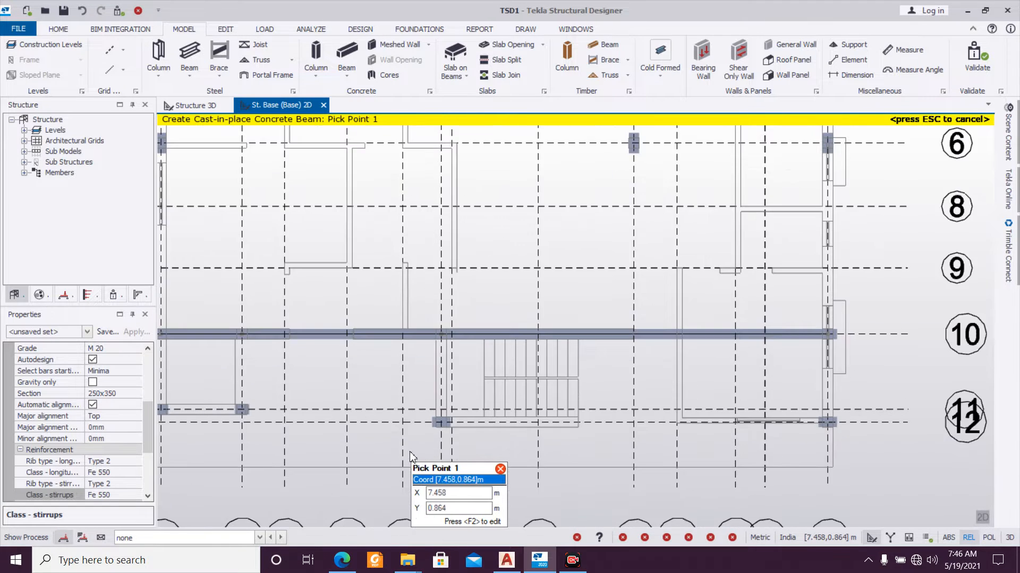
{"action": "scroll", "coordinate": [408, 447], "scroll_direction": "down", "scroll_amount": 1}
{"action": "left_click_drag", "start_coordinate": [400, 410], "coordinate": [815, 457]}
{"action": "scroll", "coordinate": [174, 436], "scroll_direction": "up", "scroll_amount": 1}
{"action": "left_click_drag", "start_coordinate": [225, 332], "coordinate": [254, 464]}
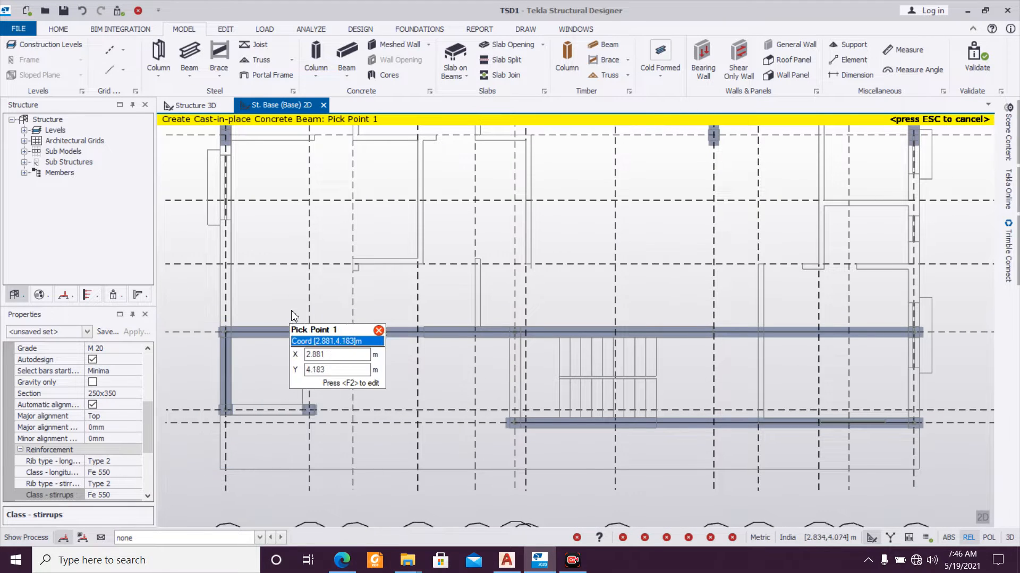
Step: Close the small corner bay with beams along grid line 11 from 13 to 25 and along grid line 25 from 10 to 11
{"action": "scroll", "coordinate": [286, 307], "scroll_direction": "up", "scroll_amount": 5}
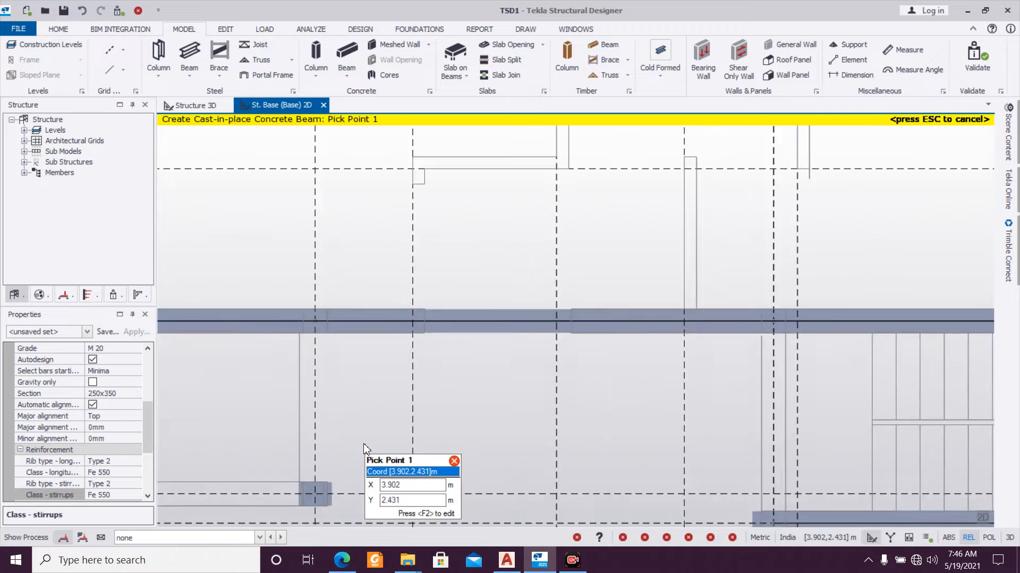
{"action": "scroll", "coordinate": [319, 417], "scroll_direction": "down", "scroll_amount": 3}
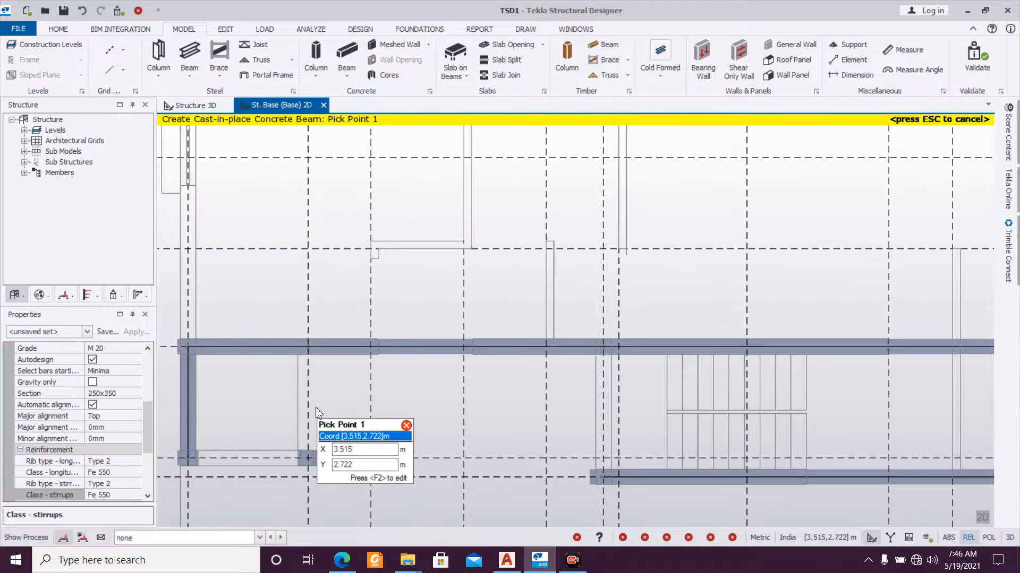
{"action": "left_click", "coordinate": [198, 108]}
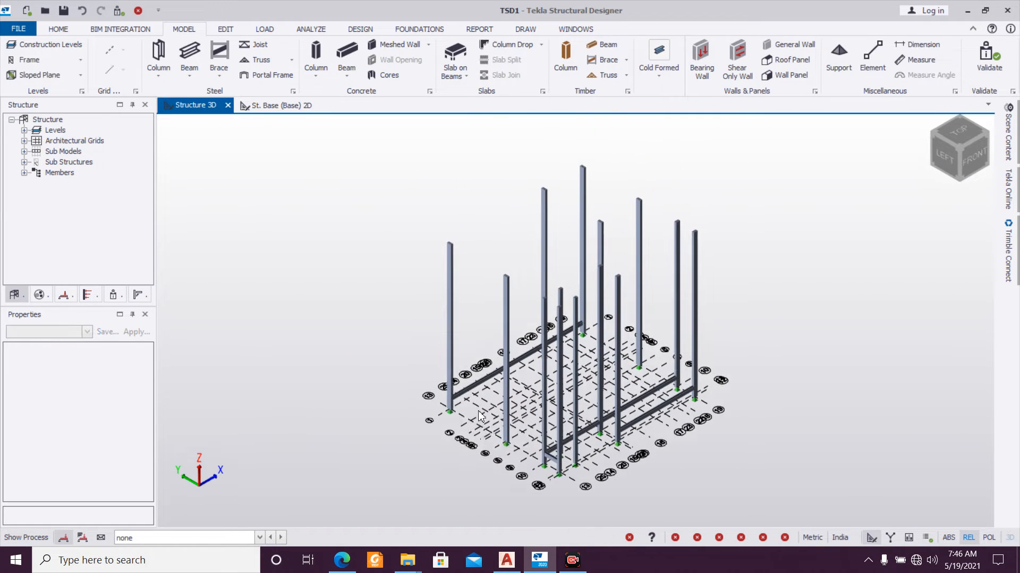
{"action": "right_click_drag", "start_coordinate": [476, 476], "coordinate": [534, 461]}
{"action": "left_click", "coordinate": [270, 106]}
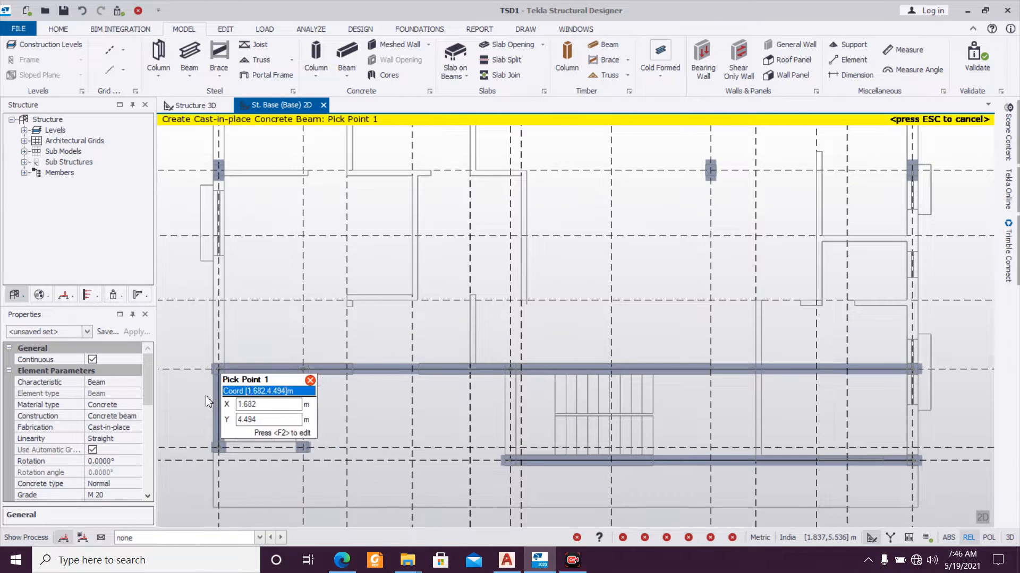
{"action": "left_click_drag", "start_coordinate": [191, 420], "coordinate": [322, 467]}
{"action": "left_click_drag", "start_coordinate": [273, 332], "coordinate": [332, 498]}
Step: Create a beam along grid line 24 beside the staircase, connecting the columns at grid lines 10 and 12
{"action": "scroll", "coordinate": [335, 478], "scroll_direction": "down", "scroll_amount": 1}
{"action": "middle_click_drag", "start_coordinate": [346, 455], "coordinate": [288, 417]}
{"action": "scroll", "coordinate": [287, 418], "scroll_direction": "up", "scroll_amount": 2}
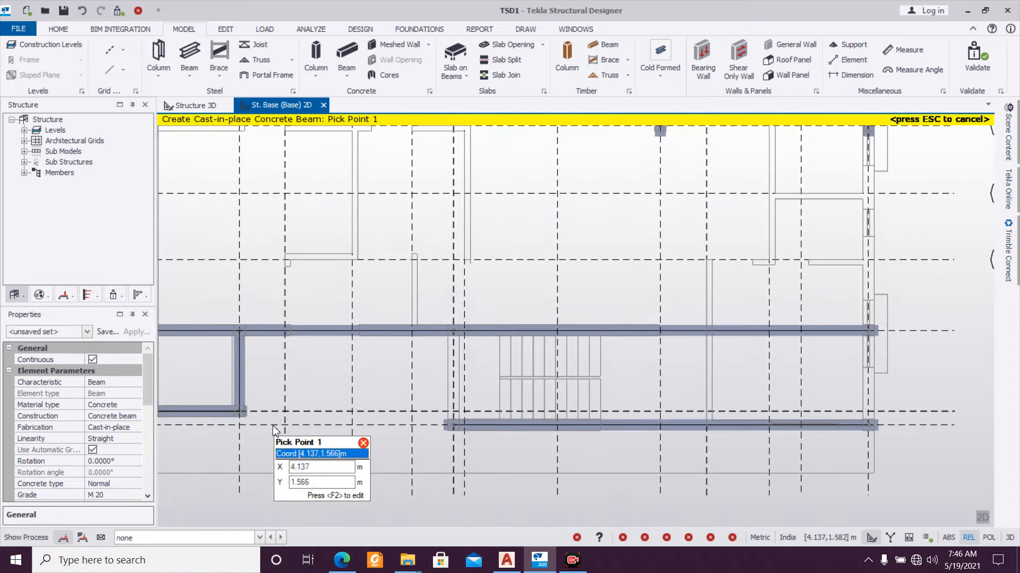
{"action": "scroll", "coordinate": [480, 361], "scroll_direction": "up", "scroll_amount": 2}
{"action": "left_click_drag", "start_coordinate": [471, 343], "coordinate": [532, 529]}
Step: Create a beam along grid line 17 from the column at grid line 1 to the column at grid line 6
{"action": "scroll", "coordinate": [350, 483], "scroll_direction": "down", "scroll_amount": 2}
{"action": "scroll", "coordinate": [205, 474], "scroll_direction": "up", "scroll_amount": 3}
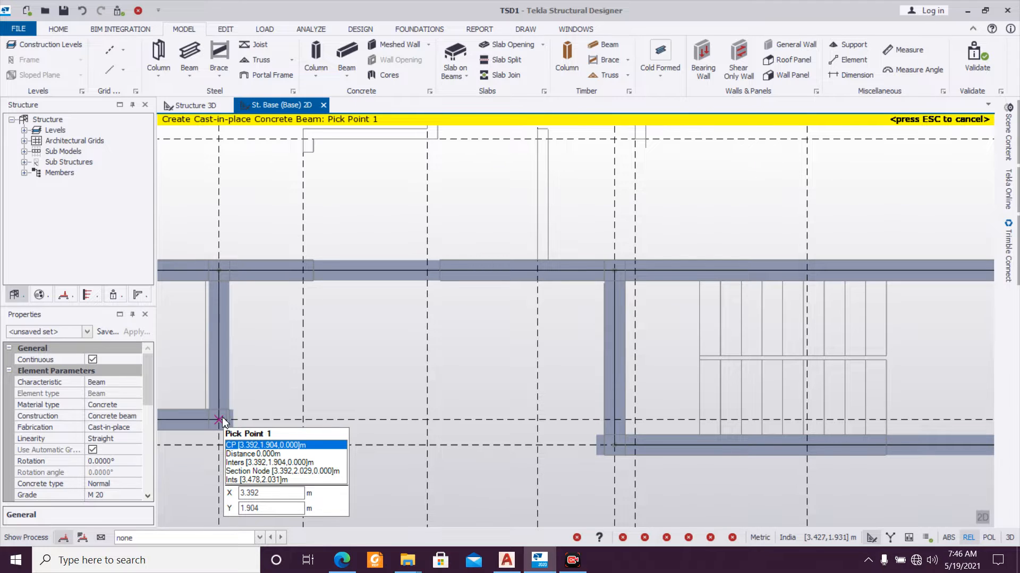
{"action": "scroll", "coordinate": [222, 416], "scroll_direction": "down", "scroll_amount": 2}
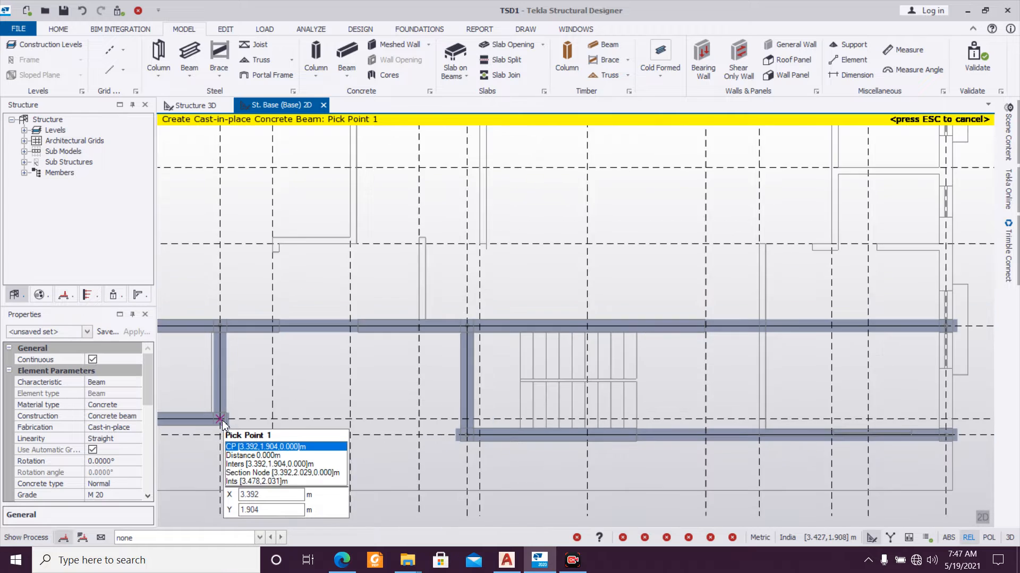
{"action": "middle_click_drag", "start_coordinate": [287, 433], "coordinate": [406, 440]}
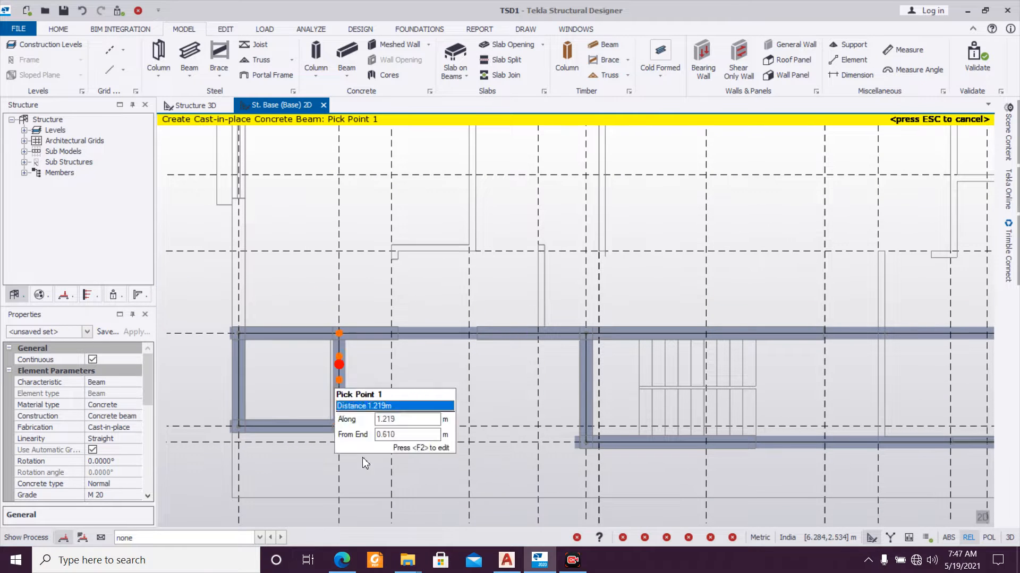
{"action": "scroll", "coordinate": [430, 438], "scroll_direction": "down", "scroll_amount": 2}
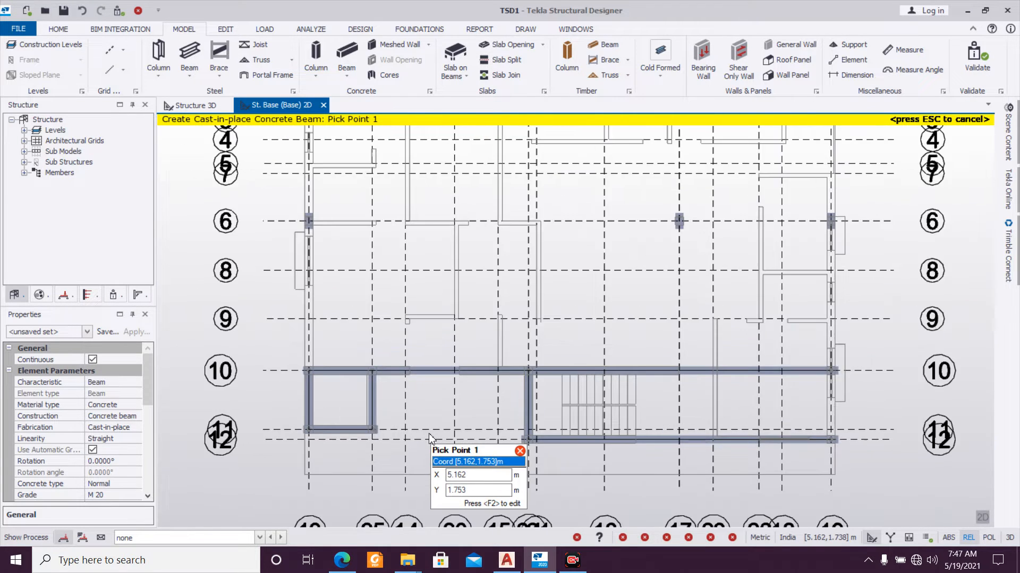
{"action": "scroll", "coordinate": [430, 435], "scroll_direction": "down", "scroll_amount": 1}
{"action": "middle_click_drag", "start_coordinate": [626, 407], "coordinate": [512, 393]}
{"action": "scroll", "coordinate": [631, 400], "scroll_direction": "up", "scroll_amount": 2}
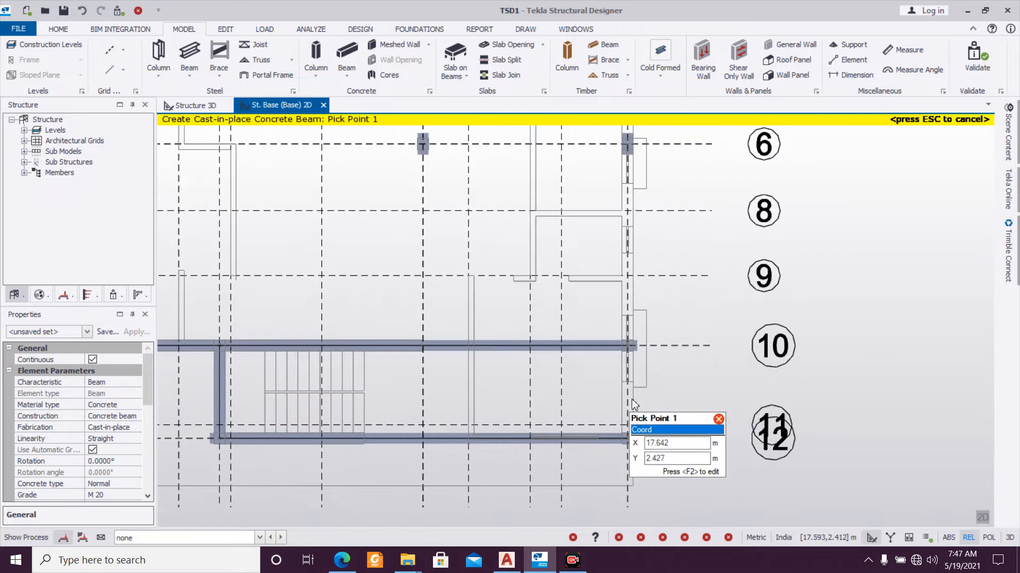
{"action": "scroll", "coordinate": [674, 366], "scroll_direction": "down", "scroll_amount": 3}
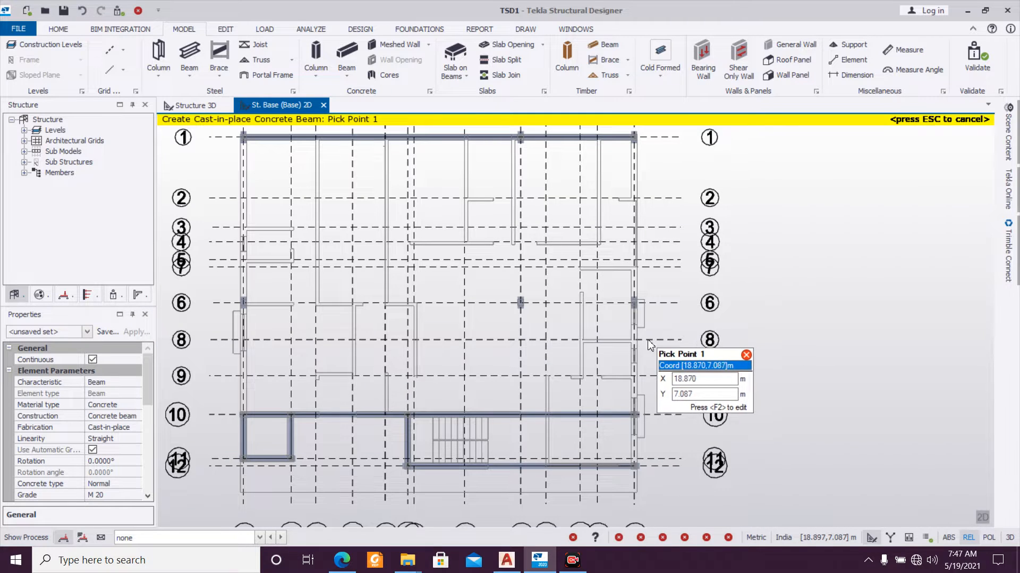
{"action": "left_click", "coordinate": [520, 137]}
{"action": "left_click", "coordinate": [520, 303]}
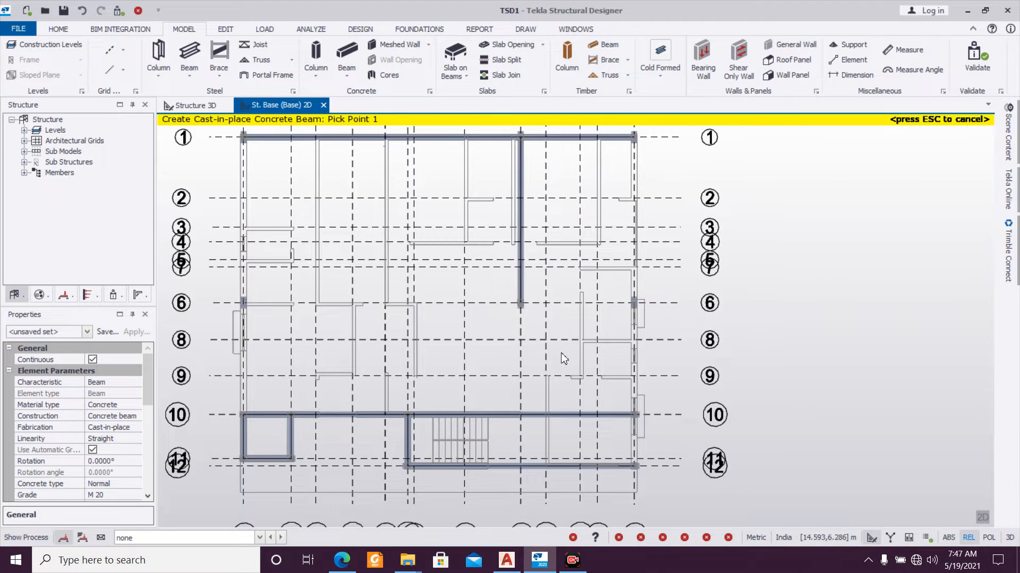
Step: Create beams along grid line 19 through all its columns from grid line 1 to 12
{"action": "scroll", "coordinate": [554, 351], "scroll_direction": "up", "scroll_amount": 1}
{"action": "scroll", "coordinate": [517, 303], "scroll_direction": "down", "scroll_amount": 2}
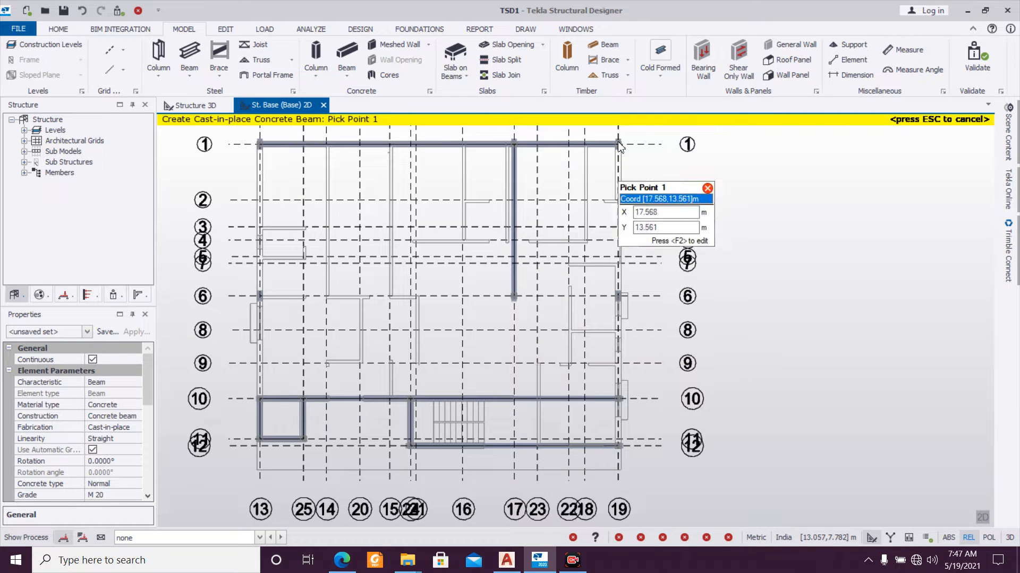
{"action": "left_click_drag", "start_coordinate": [604, 122], "coordinate": [677, 499]}
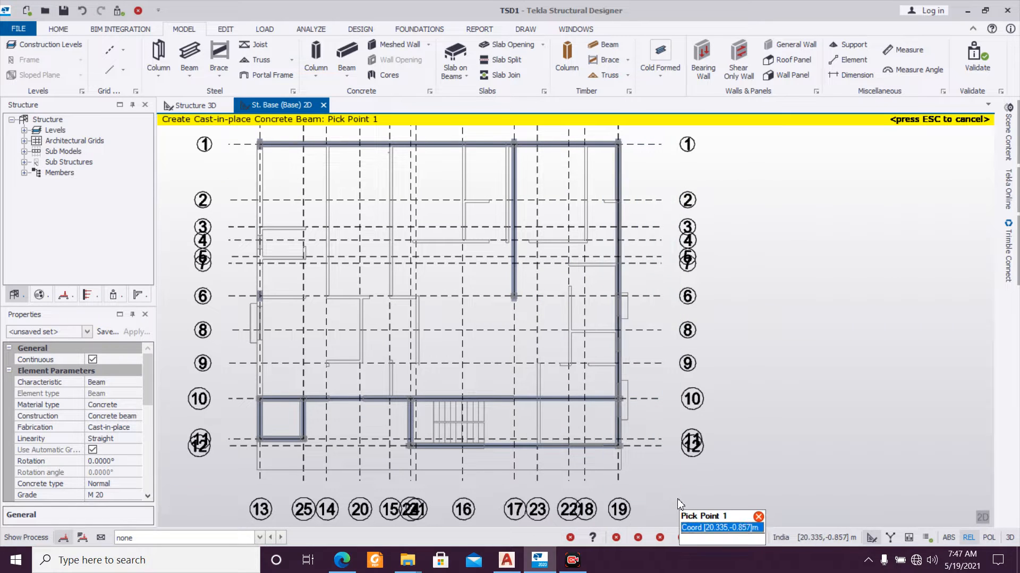
Step: Continue the beams along grid line 17 from grid line 6 to 10 and from grid line 10 to 12
{"action": "scroll", "coordinate": [637, 481], "scroll_direction": "down", "scroll_amount": 1}
{"action": "scroll", "coordinate": [525, 366], "scroll_direction": "up", "scroll_amount": 2}
{"action": "left_click", "coordinate": [541, 284]}
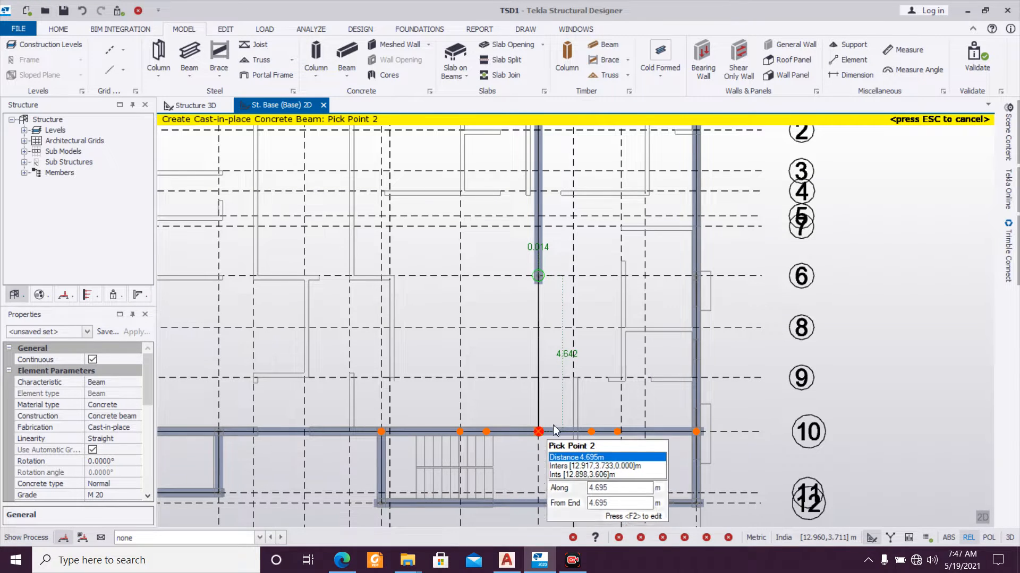
{"action": "key", "text": "Escape"}
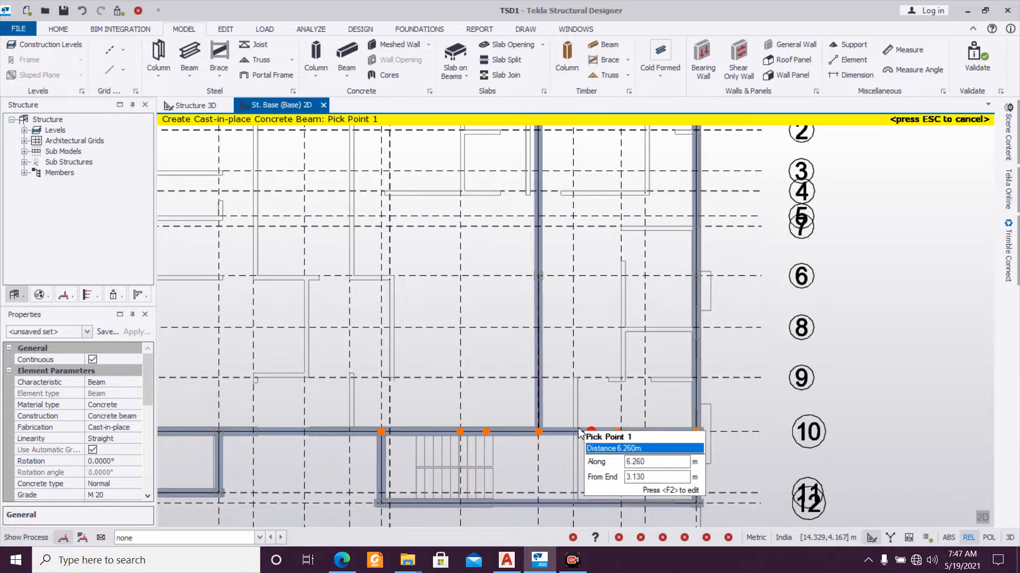
{"action": "middle_click_drag", "start_coordinate": [542, 441], "coordinate": [526, 366]}
{"action": "left_click", "coordinate": [524, 367]}
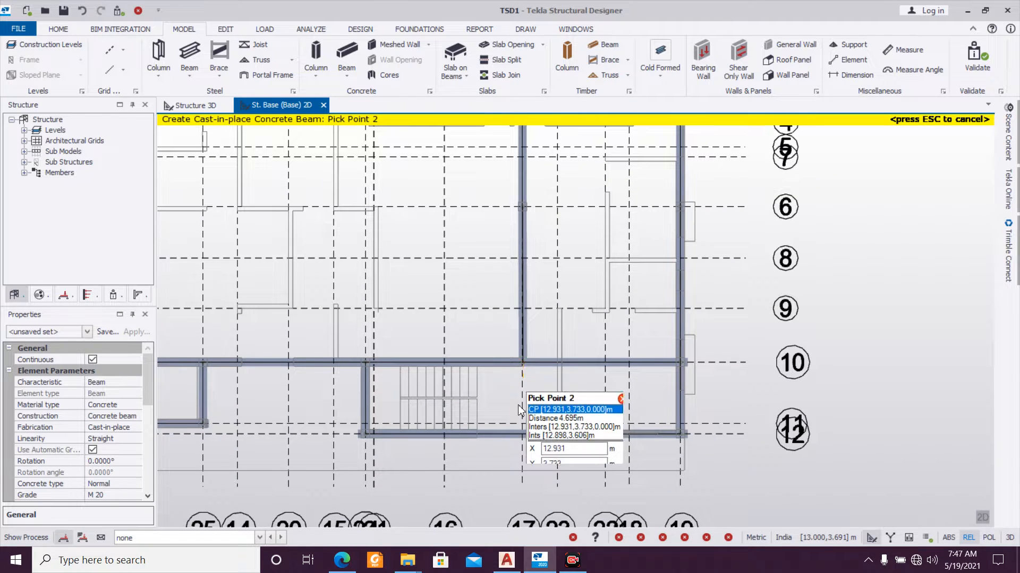
{"action": "left_click", "coordinate": [523, 436]}
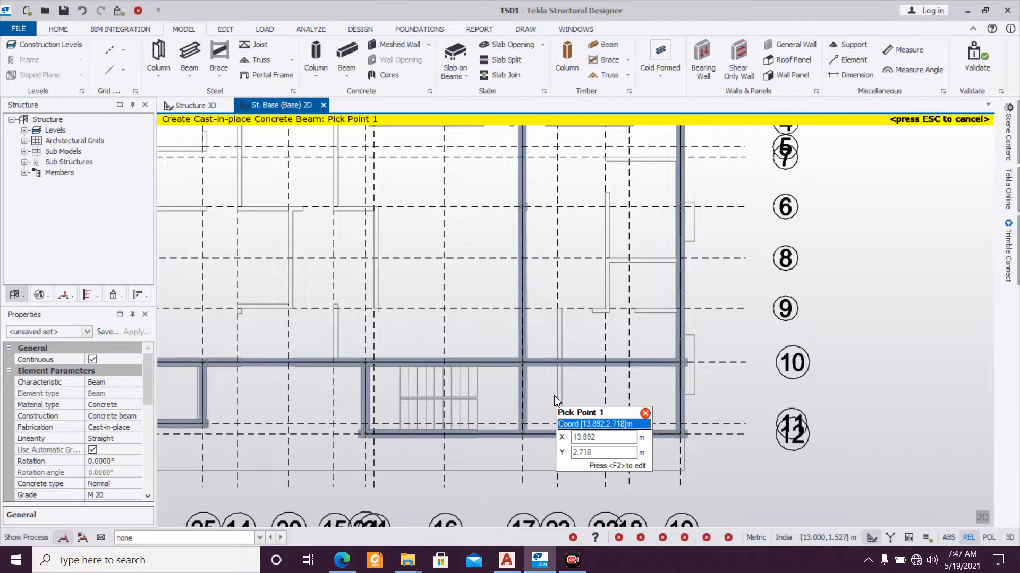
{"action": "key", "text": "Escape"}
Step: Set the releases of the beam on grid line 17 between grid lines 6 and 10 to Pin at end 1 and Fully fixed at end 2
{"action": "left_click", "coordinate": [525, 333]}
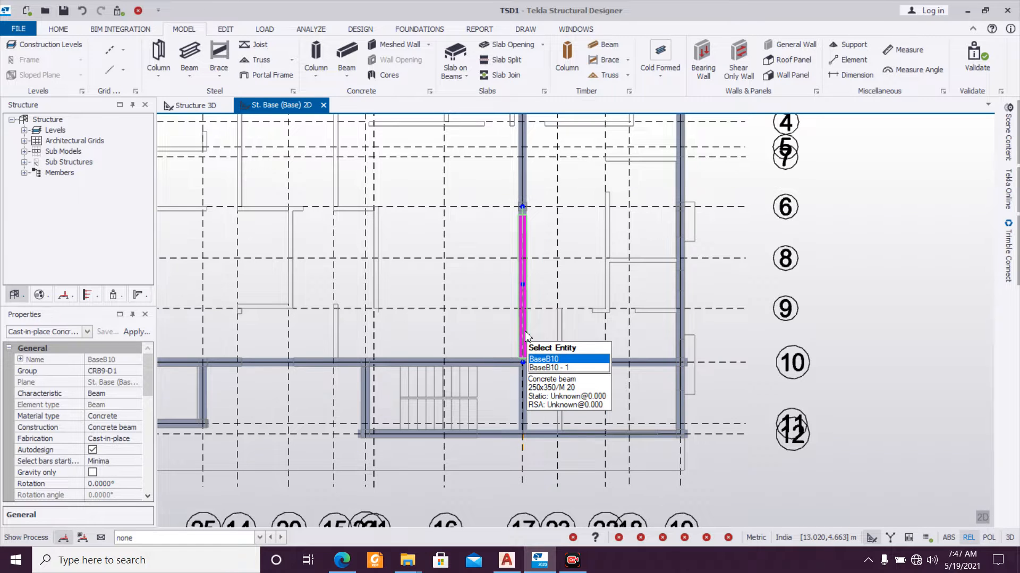
{"action": "double_click", "coordinate": [525, 333]}
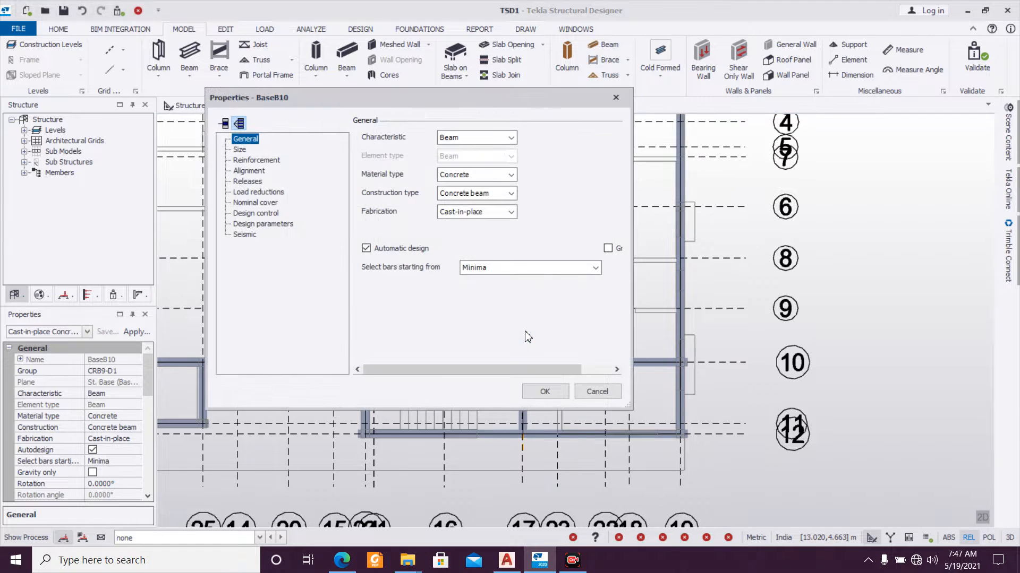
{"action": "left_click", "coordinate": [248, 193]}
{"action": "left_click", "coordinate": [248, 182]}
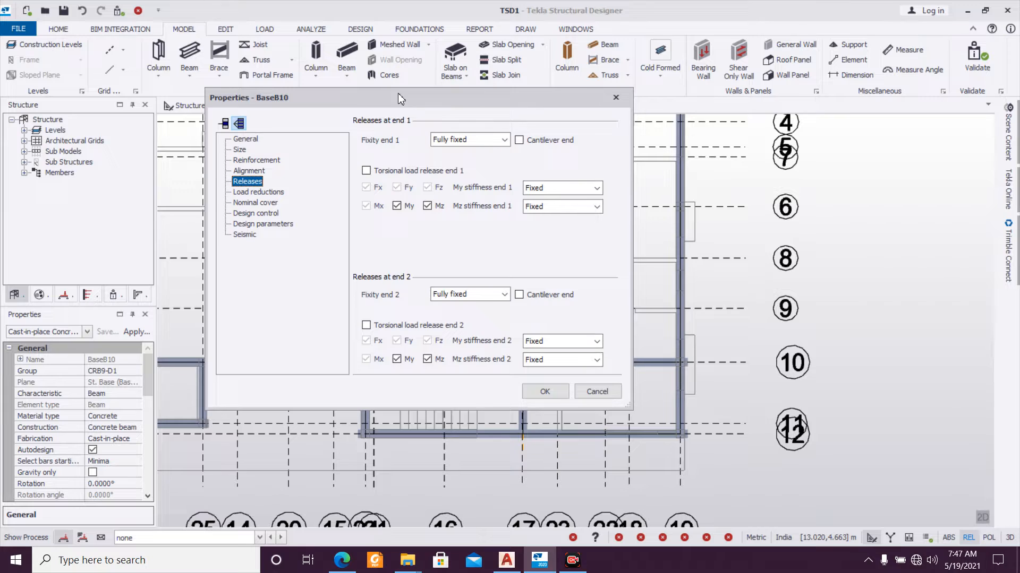
{"action": "left_click_drag", "start_coordinate": [397, 94], "coordinate": [231, 98]}
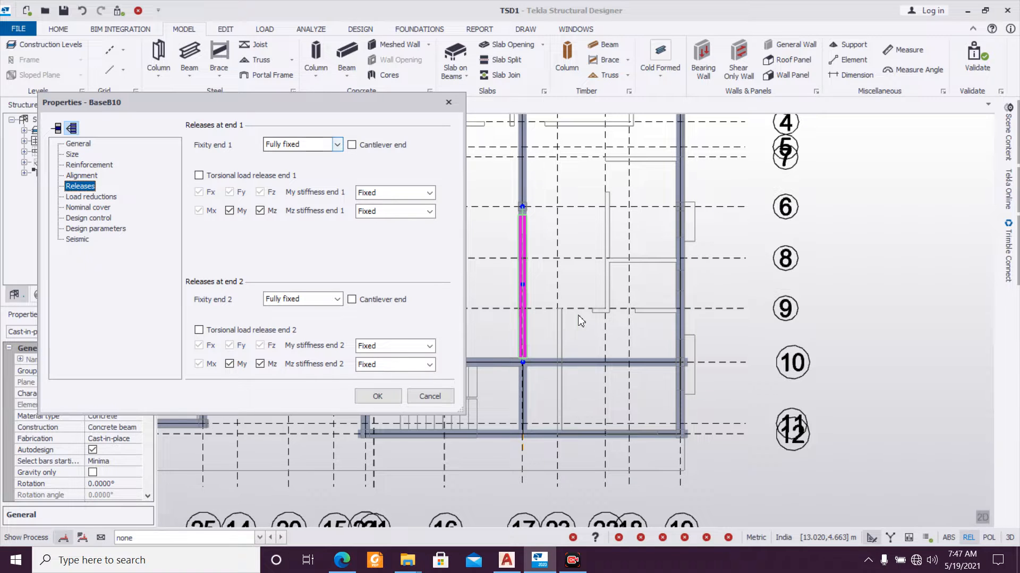
{"action": "left_click", "coordinate": [336, 145]}
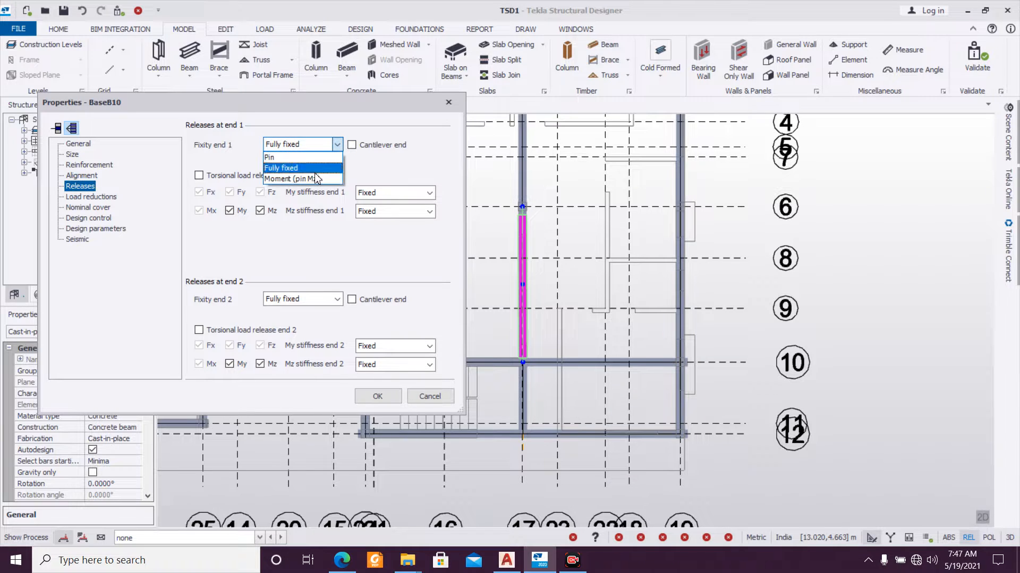
{"action": "left_click", "coordinate": [311, 157]}
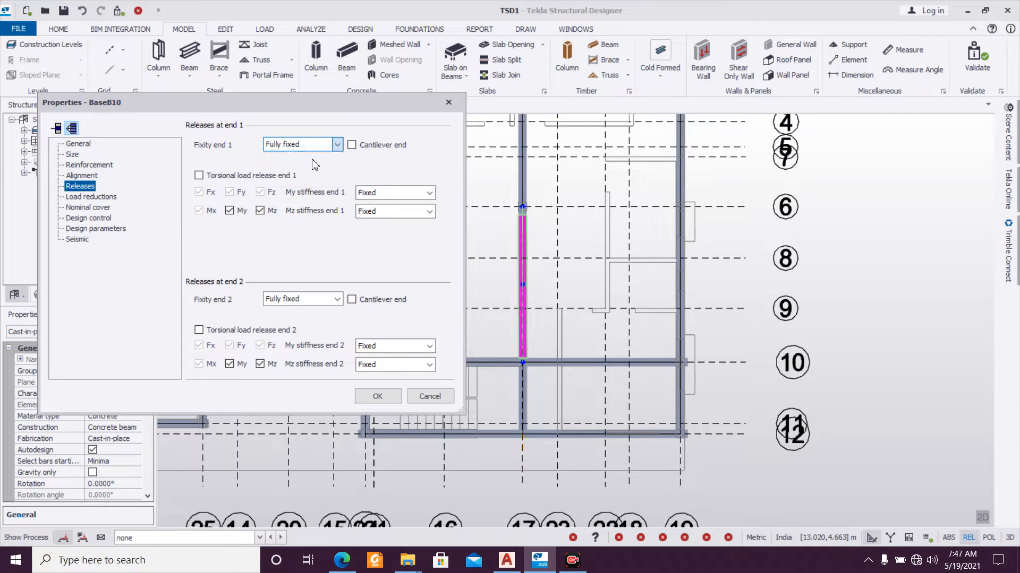
{"action": "left_click", "coordinate": [337, 300]}
{"action": "left_click", "coordinate": [324, 324]}
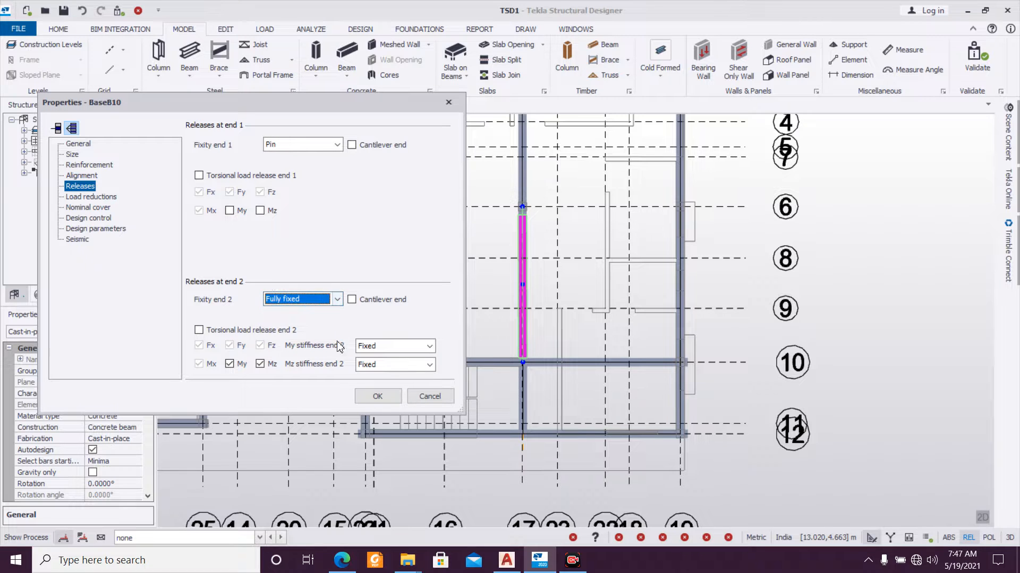
{"action": "left_click", "coordinate": [378, 397]}
Step: Set the fixity of both ends of the beam on grid line 17 between grid lines 10 and 12 to Pin
{"action": "left_click", "coordinate": [527, 395]}
{"action": "double_click", "coordinate": [527, 398]}
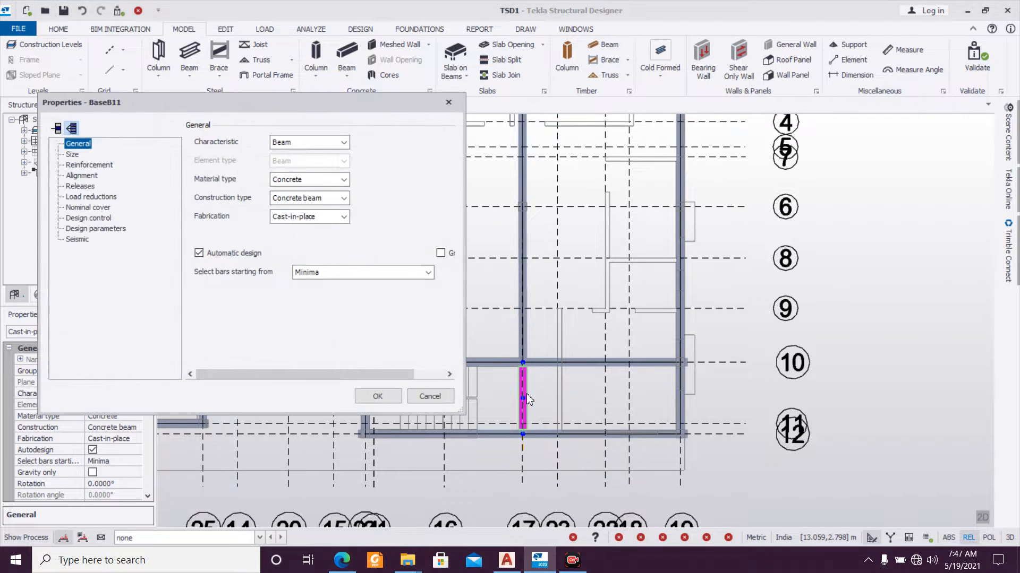
{"action": "left_click", "coordinate": [69, 186]}
{"action": "left_click", "coordinate": [312, 145]}
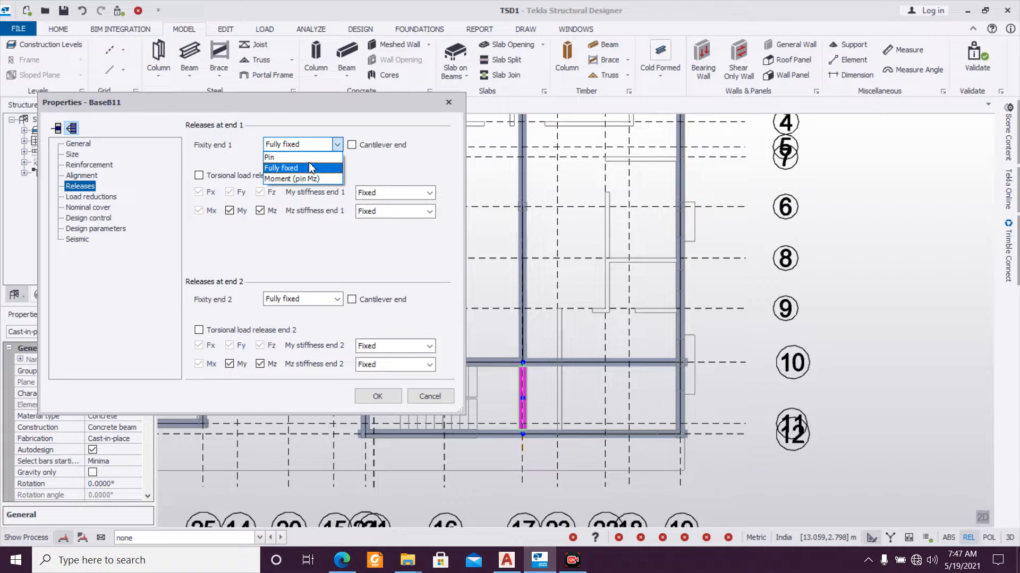
{"action": "left_click", "coordinate": [297, 157]}
{"action": "left_click", "coordinate": [338, 299]}
{"action": "left_click", "coordinate": [335, 312]}
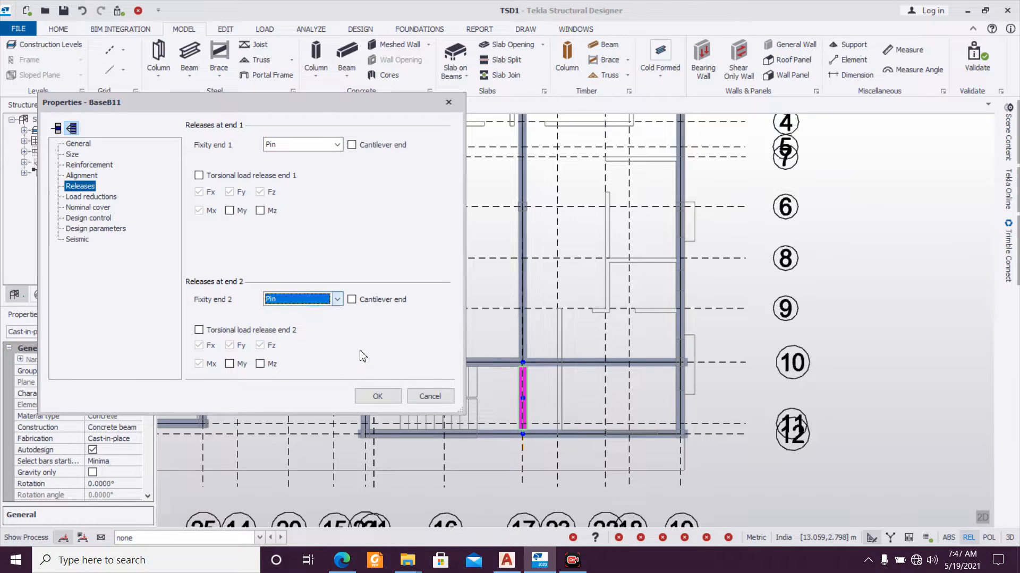
{"action": "left_click", "coordinate": [376, 395]}
{"action": "scroll", "coordinate": [510, 393], "scroll_direction": "down", "scroll_amount": 3}
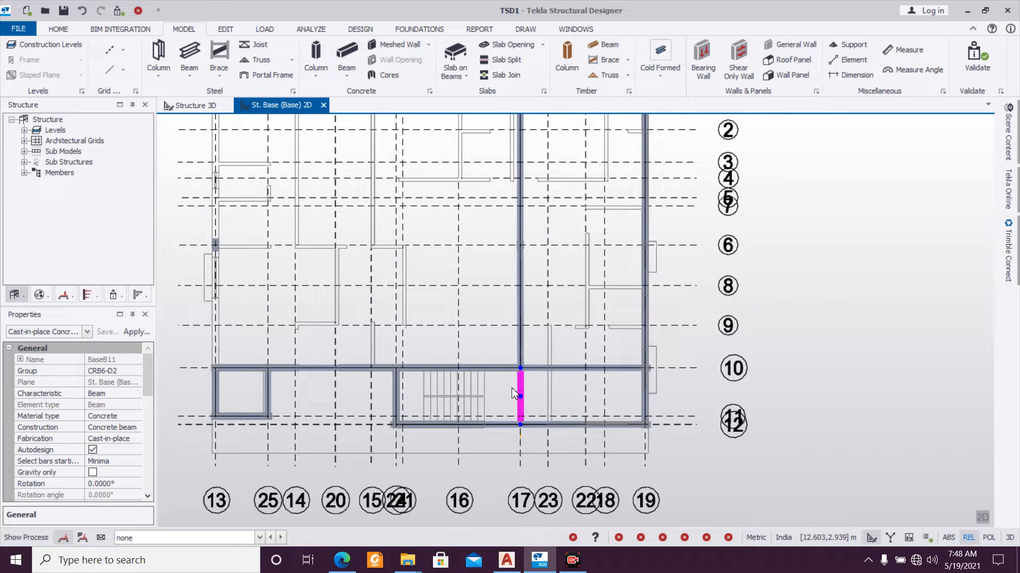
{"action": "scroll", "coordinate": [511, 388], "scroll_direction": "up", "scroll_amount": 3}
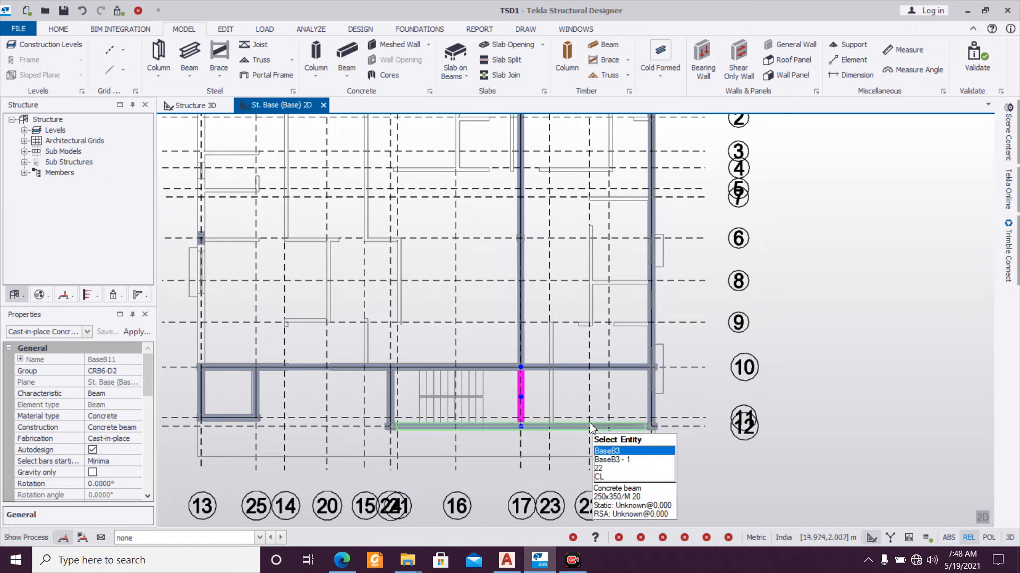
{"action": "key", "text": "Escape"}
Step: Examine the base-level beams and the columns from several sides in the 3D structure view
{"action": "scroll", "coordinate": [276, 458], "scroll_direction": "up", "scroll_amount": 3}
{"action": "scroll", "coordinate": [291, 384], "scroll_direction": "down", "scroll_amount": 4}
{"action": "middle_click_drag", "start_coordinate": [289, 366], "coordinate": [325, 434]}
{"action": "scroll", "coordinate": [325, 434], "scroll_direction": "down", "scroll_amount": 1}
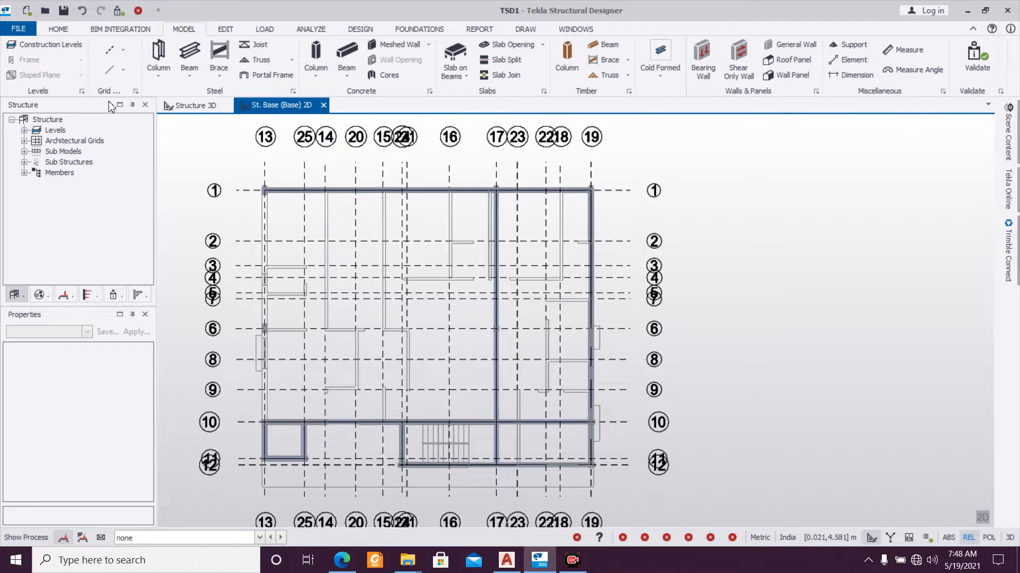
{"action": "left_click", "coordinate": [200, 105]}
{"action": "middle_click_drag", "start_coordinate": [571, 433], "coordinate": [807, 475], "text": "shift"}
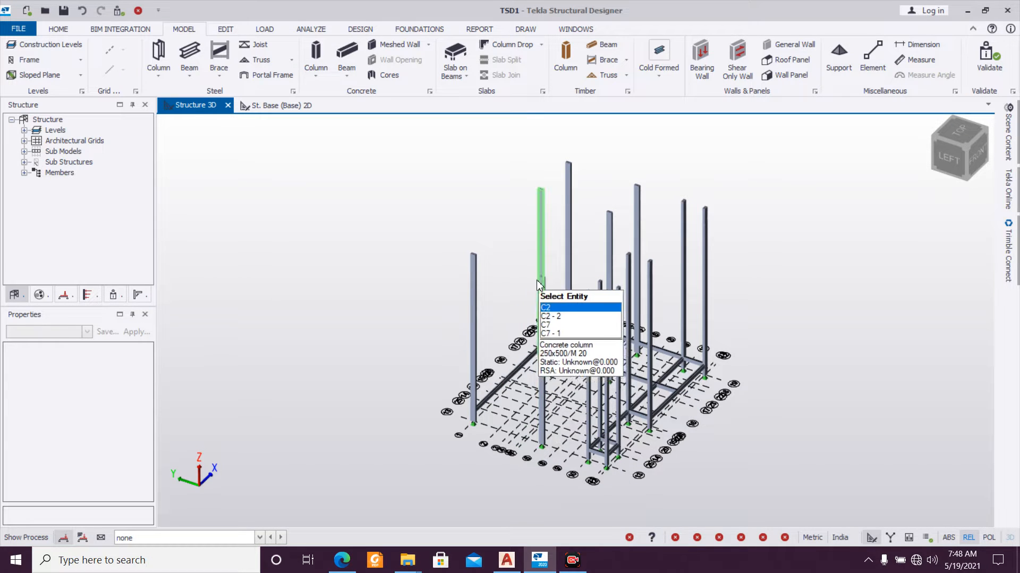
{"action": "middle_click_drag", "start_coordinate": [548, 459], "coordinate": [617, 371], "text": "shift"}
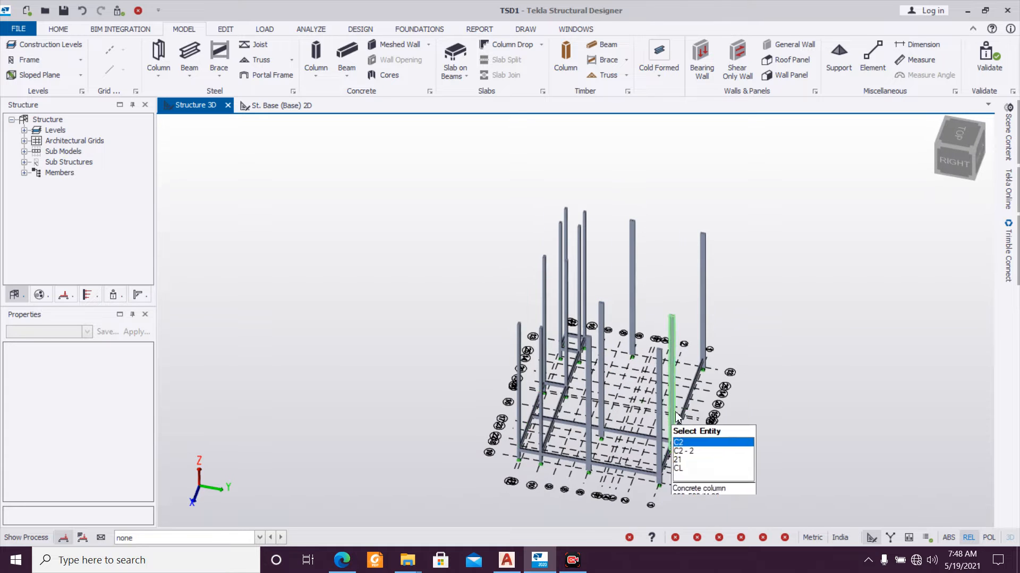
{"action": "middle_click_drag", "start_coordinate": [481, 468], "coordinate": [514, 394], "text": "shift"}
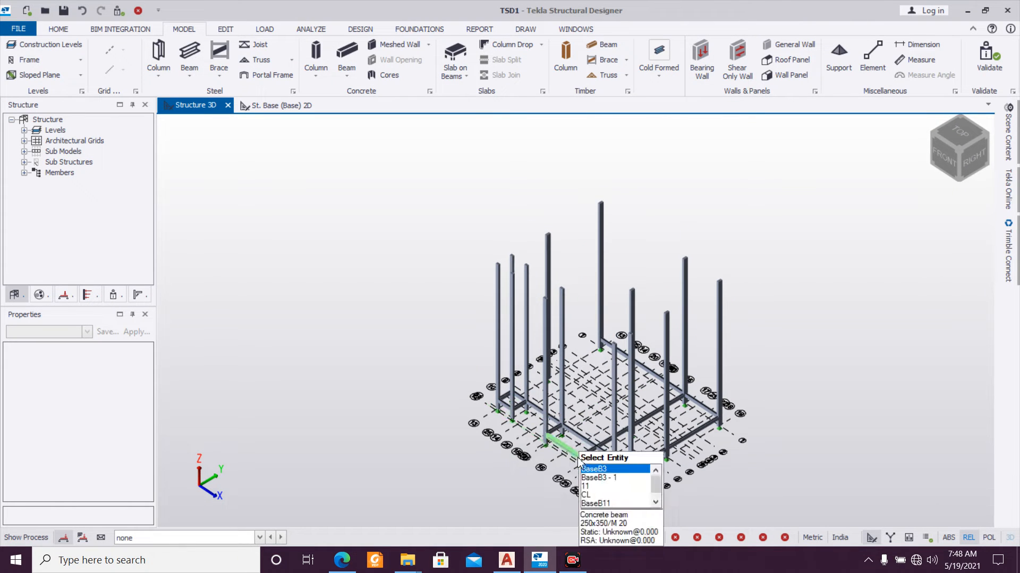
{"action": "middle_click_drag", "start_coordinate": [568, 478], "coordinate": [671, 460], "text": "shift"}
{"action": "scroll", "coordinate": [670, 460], "scroll_direction": "up", "scroll_amount": 5}
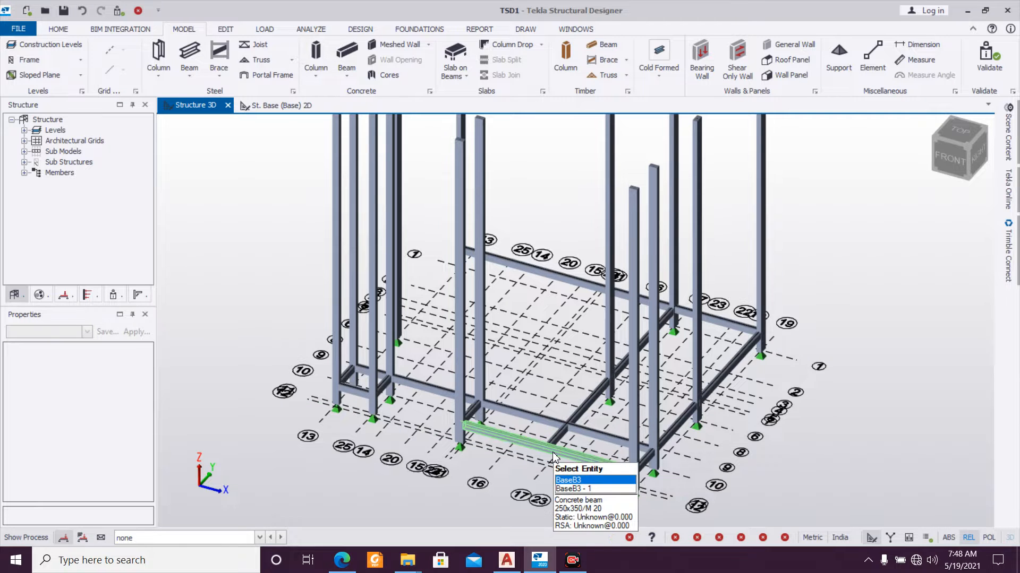
{"action": "scroll", "coordinate": [554, 457], "scroll_direction": "down", "scroll_amount": 2}
{"action": "middle_click_drag", "start_coordinate": [554, 456], "coordinate": [467, 486]}
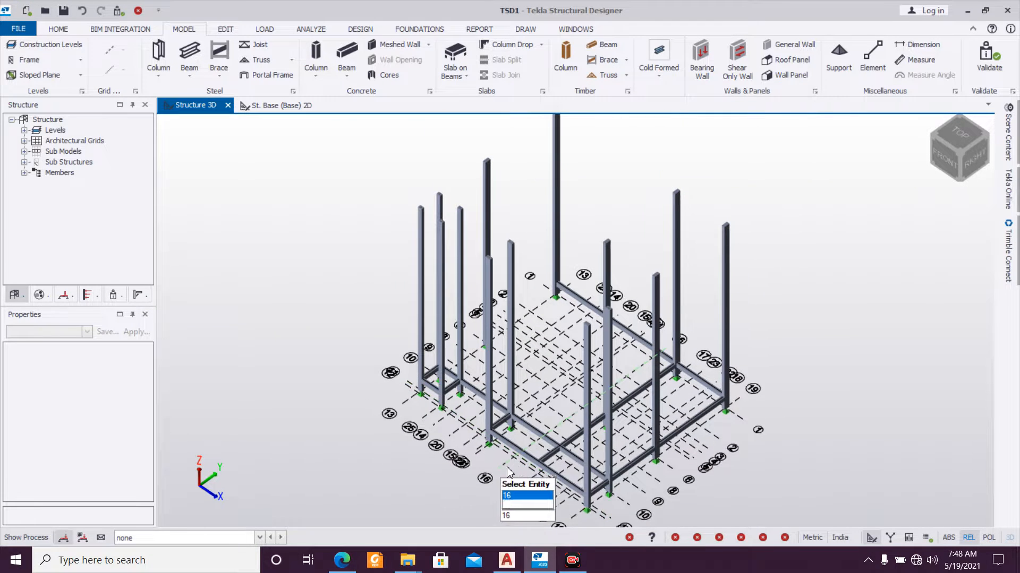
{"action": "middle_click_drag", "start_coordinate": [540, 464], "coordinate": [670, 422]}
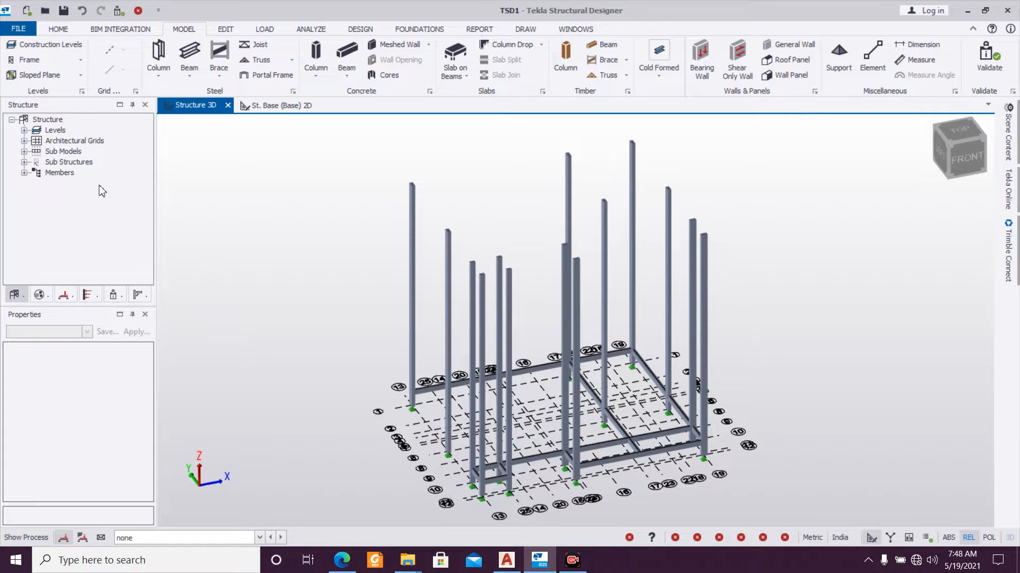
Step: Set the source of construction level 1 to Base so that it takes over the base-level beams
{"action": "left_click", "coordinate": [23, 130]}
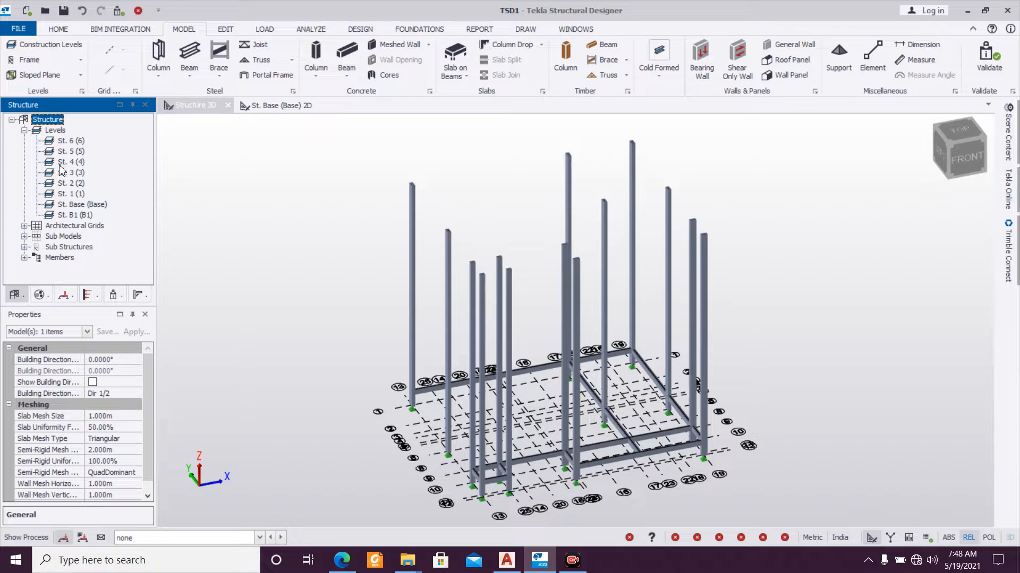
{"action": "left_click", "coordinate": [68, 46]}
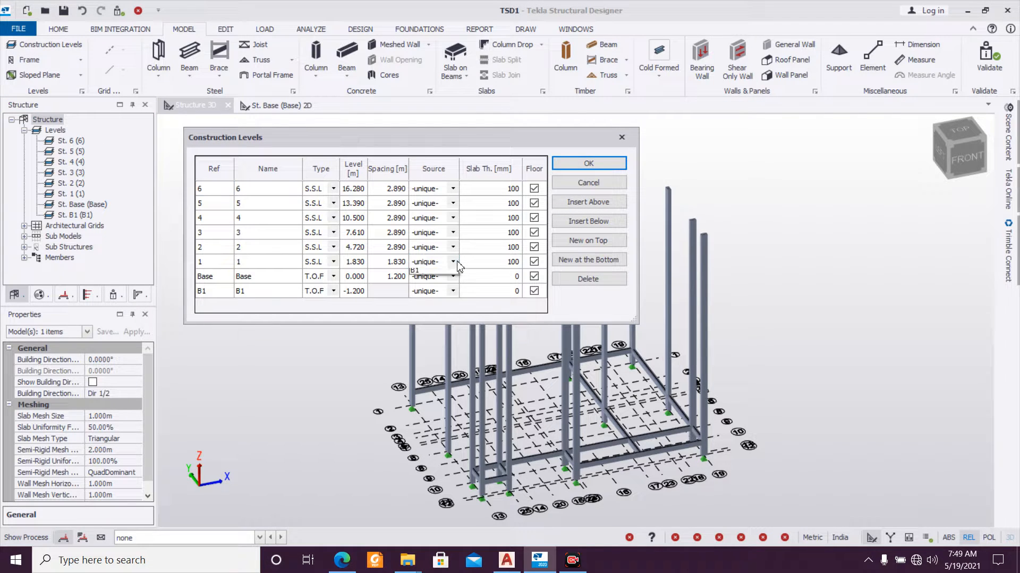
{"action": "left_click", "coordinate": [417, 327]}
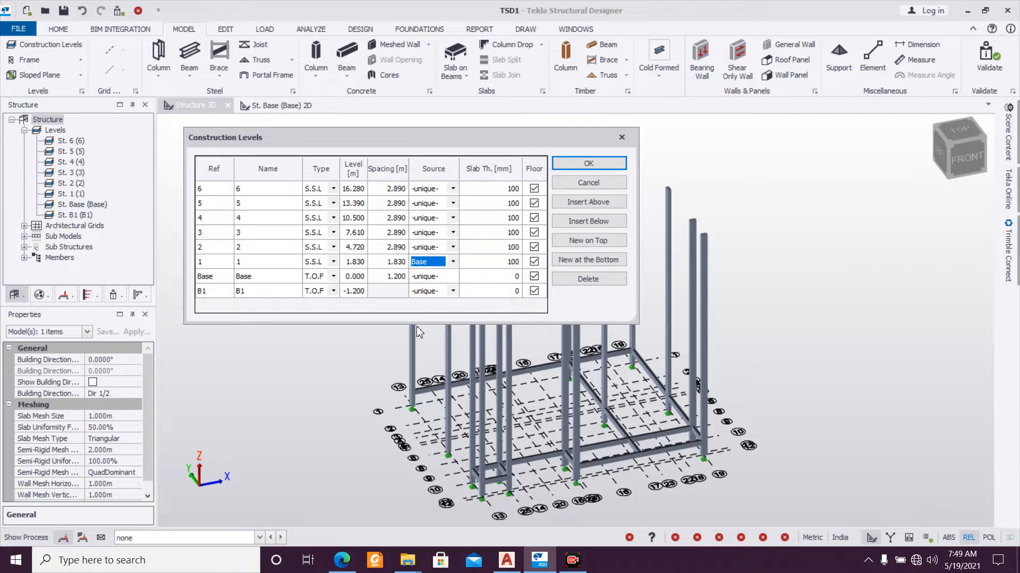
{"action": "left_click", "coordinate": [607, 169]}
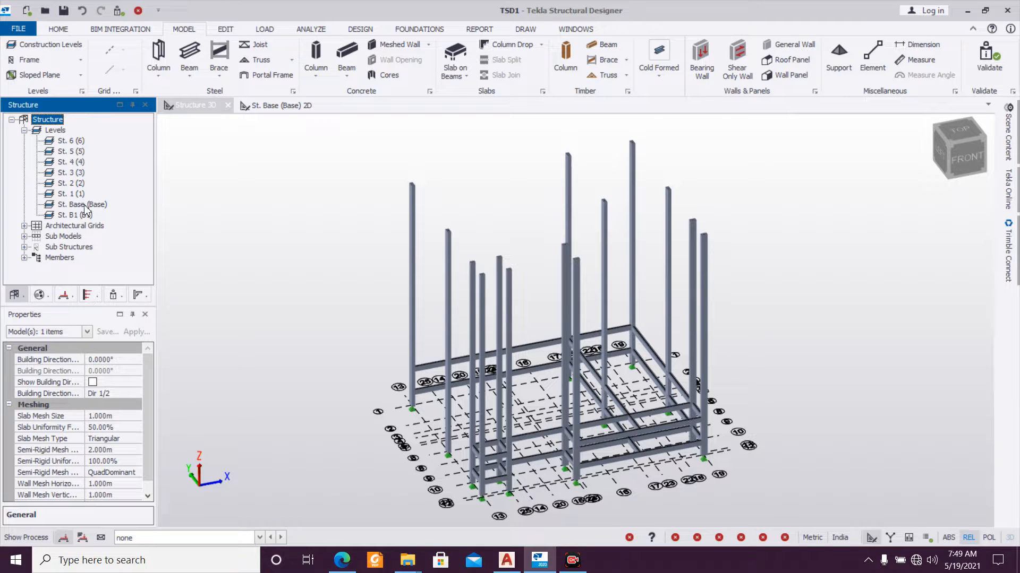
Step: Set the source of construction level 1 back to unique to make its beams independent of the base level
{"action": "left_click", "coordinate": [48, 44]}
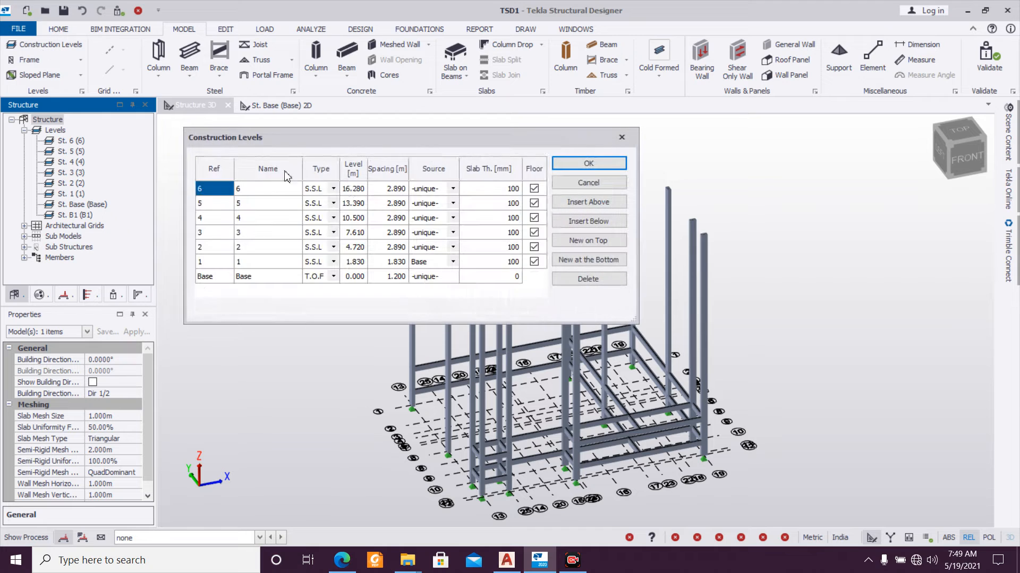
{"action": "left_click", "coordinate": [453, 262]}
{"action": "left_click", "coordinate": [428, 270]}
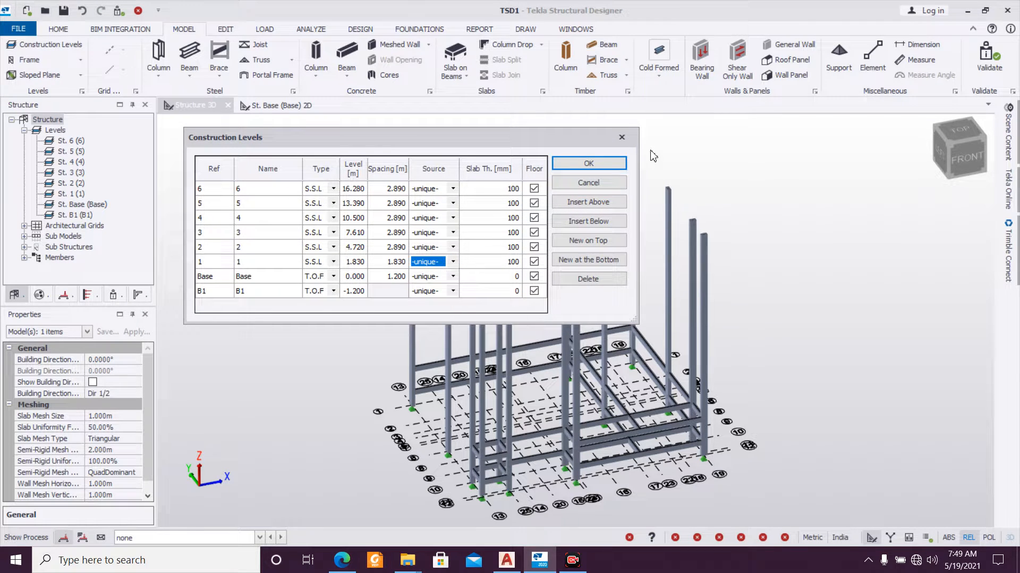
{"action": "left_click", "coordinate": [611, 171]}
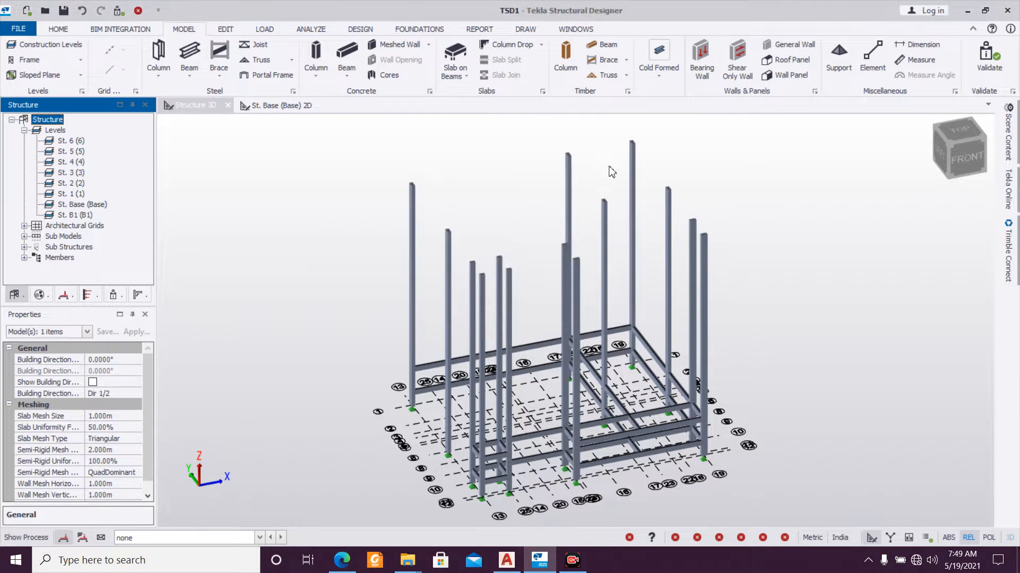
Step: Open the St. 1 (1) plan view to check its beam layout, and return to the 3D structure view
{"action": "left_click", "coordinate": [72, 194]}
{"action": "double_click", "coordinate": [63, 196]}
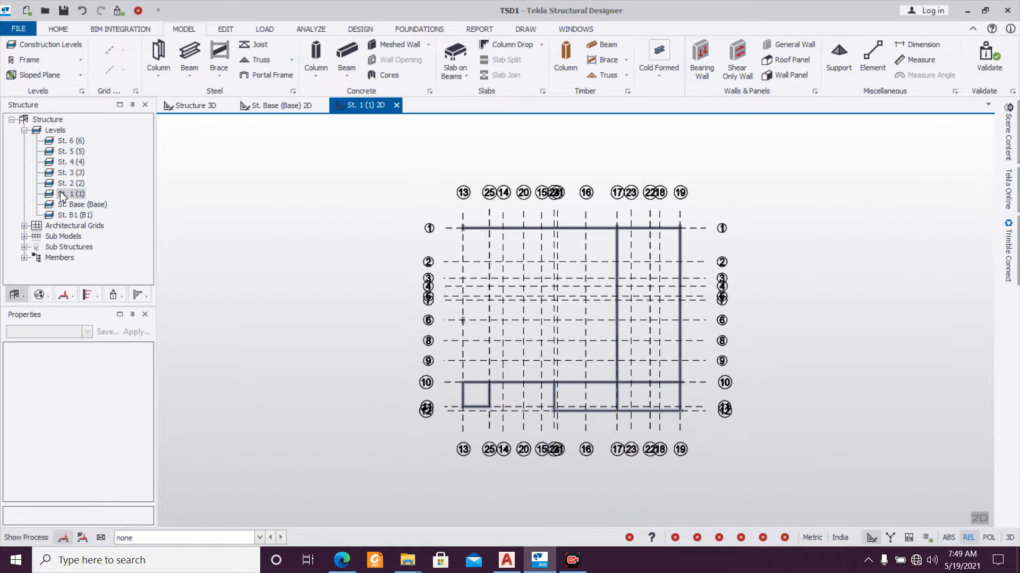
{"action": "mouse_move", "coordinate": [619, 449]}
{"action": "middle_click_drag", "start_coordinate": [590, 412], "coordinate": [527, 447]}
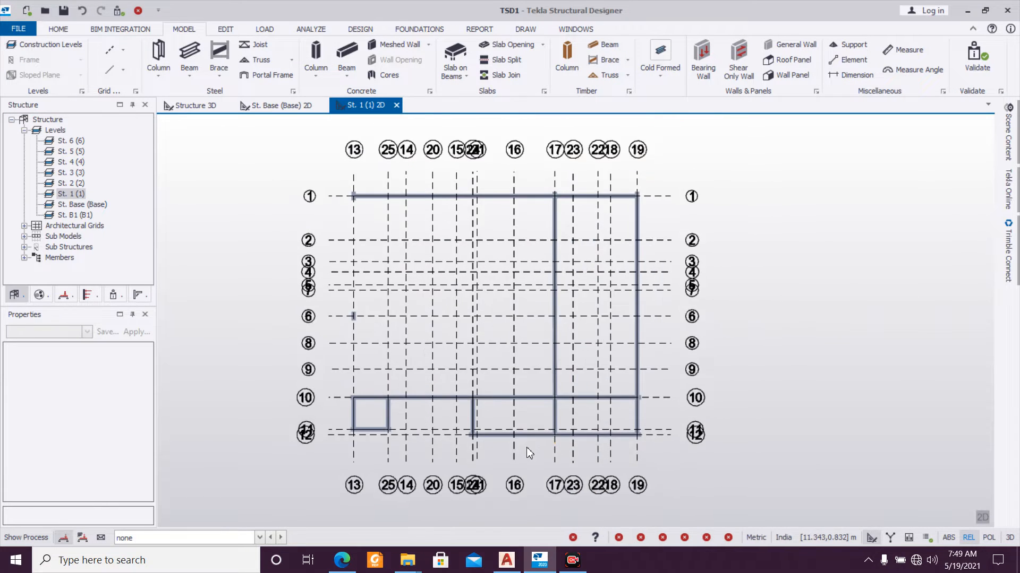
{"action": "scroll", "coordinate": [509, 442], "scroll_direction": "up", "scroll_amount": 1}
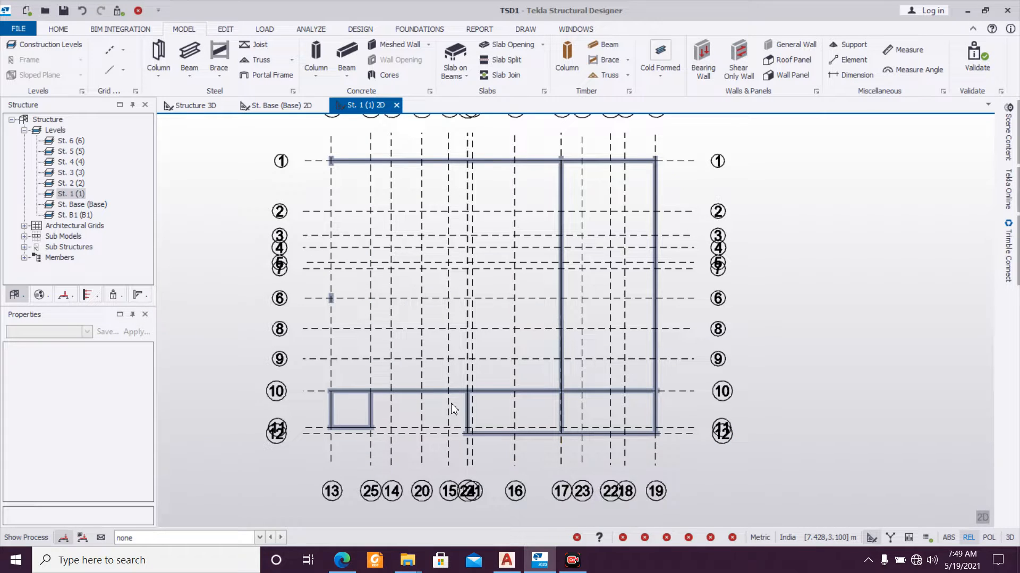
{"action": "left_click", "coordinate": [195, 106]}
{"action": "middle_click_drag", "start_coordinate": [386, 302], "coordinate": [333, 333]}
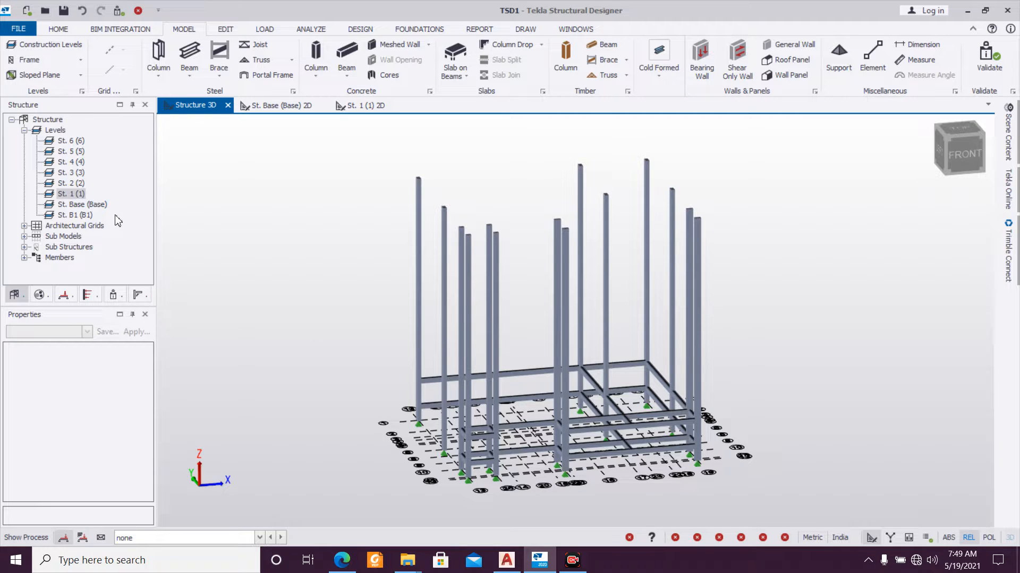
Step: Set the source of construction level 2 to level 1 to copy the level 1 beams there
{"action": "left_click", "coordinate": [48, 44]}
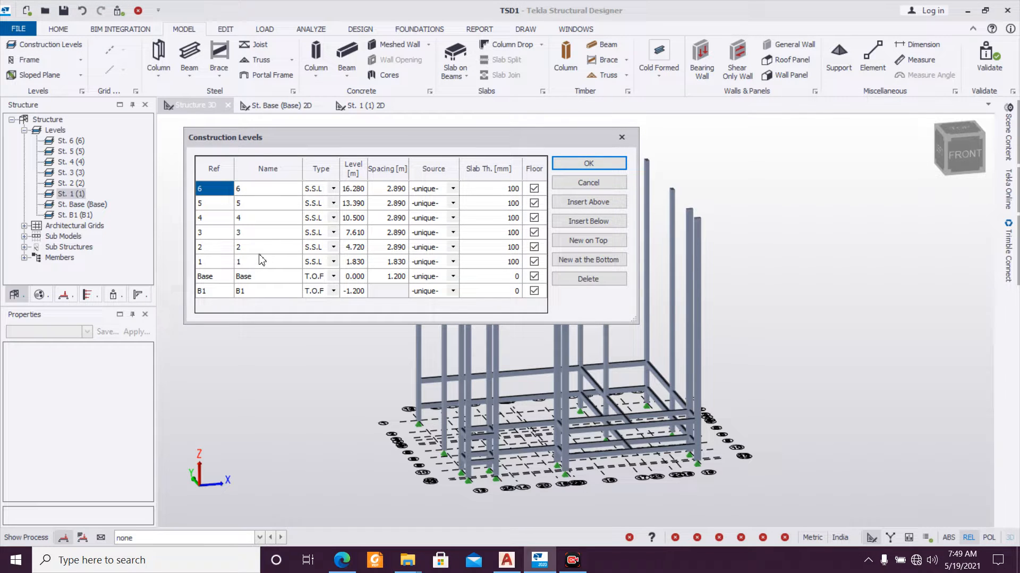
{"action": "left_click", "coordinate": [453, 261]}
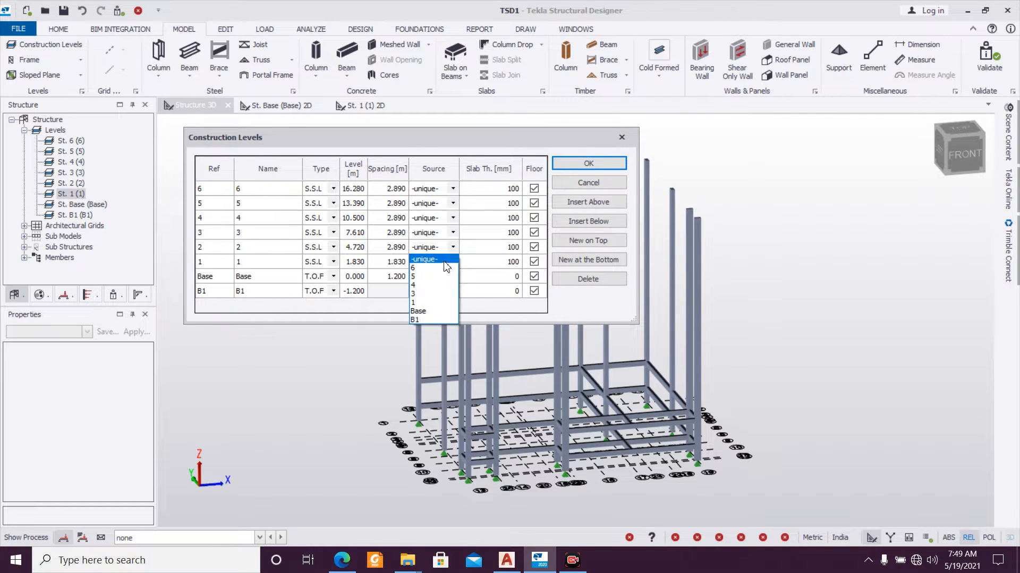
{"action": "left_click", "coordinate": [439, 303]}
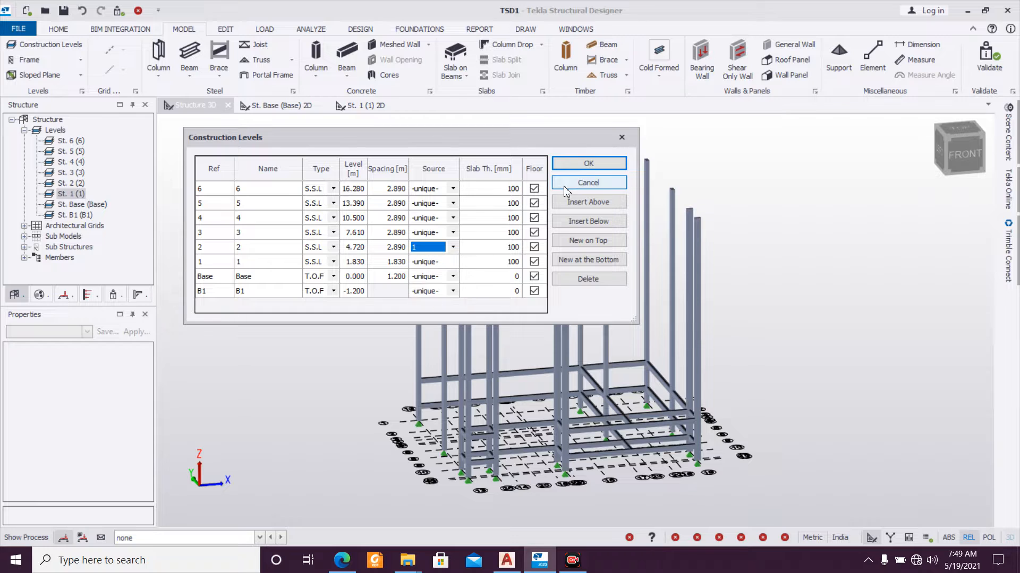
{"action": "left_click", "coordinate": [582, 164]}
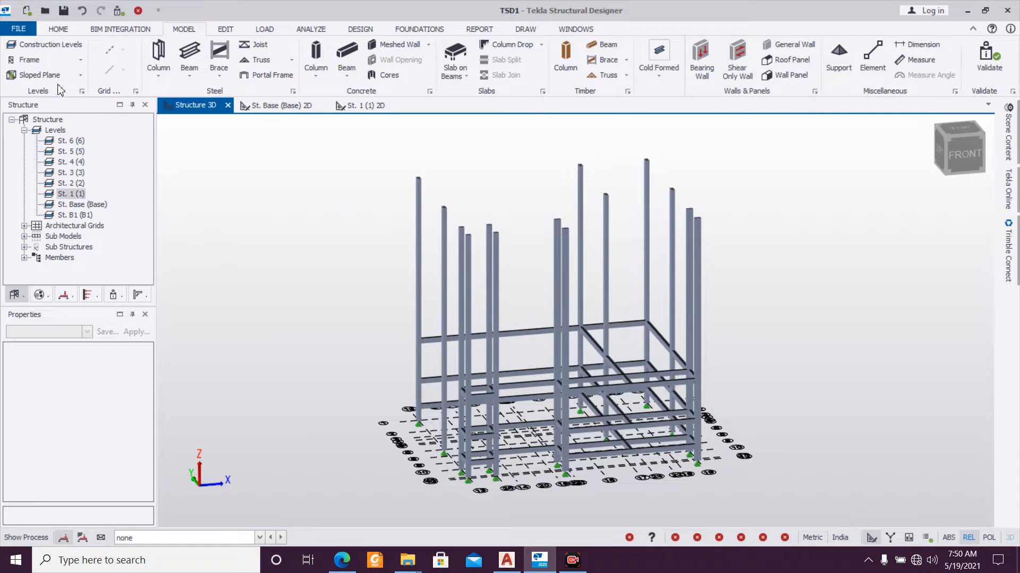
Step: Set the source of construction level 2 to unique so that its beams can be edited independently
{"action": "left_click", "coordinate": [50, 45]}
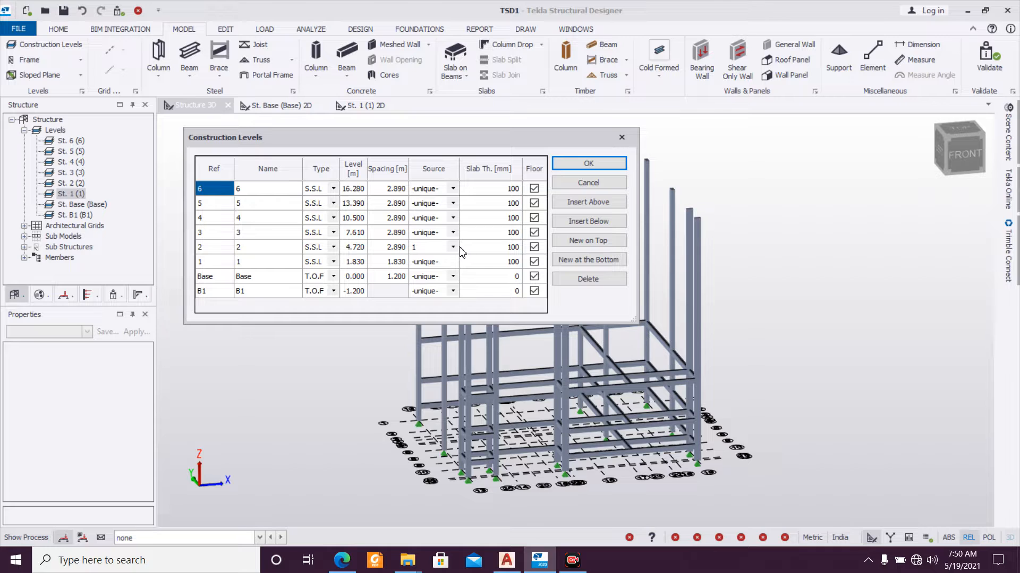
{"action": "left_click", "coordinate": [441, 259]}
{"action": "left_click", "coordinate": [578, 166]}
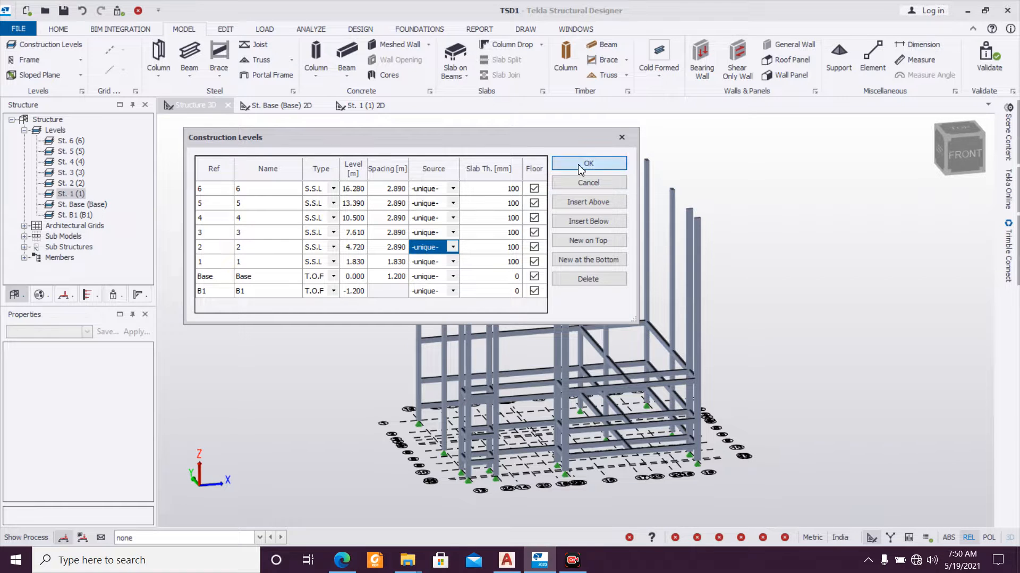
Step: On the St. 2 (2) plan, add a B250x350 beam along grid 11 from grid 25 to the cross beam at grid 24
{"action": "double_click", "coordinate": [72, 183]}
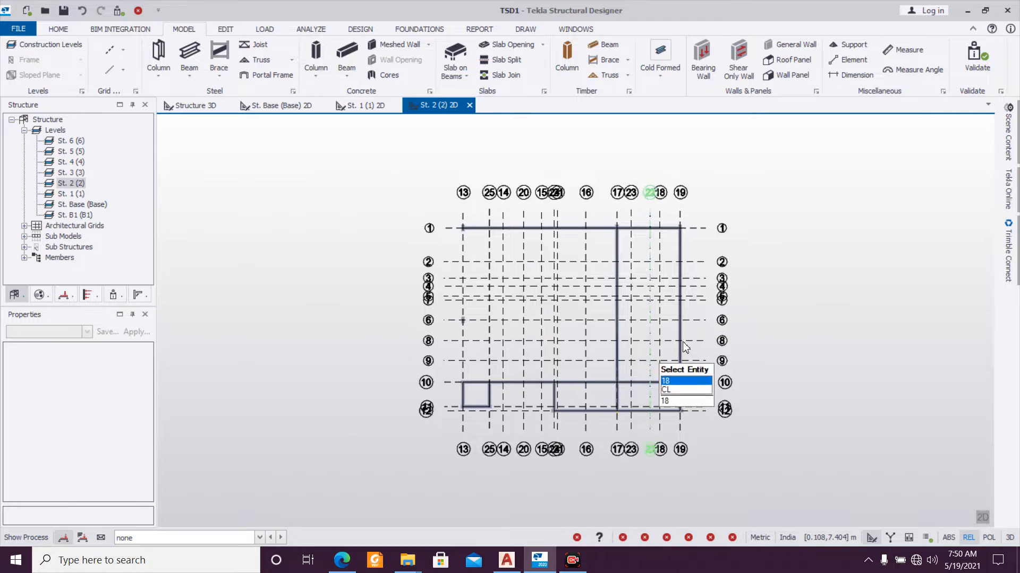
{"action": "scroll", "coordinate": [668, 356], "scroll_direction": "up", "scroll_amount": 3}
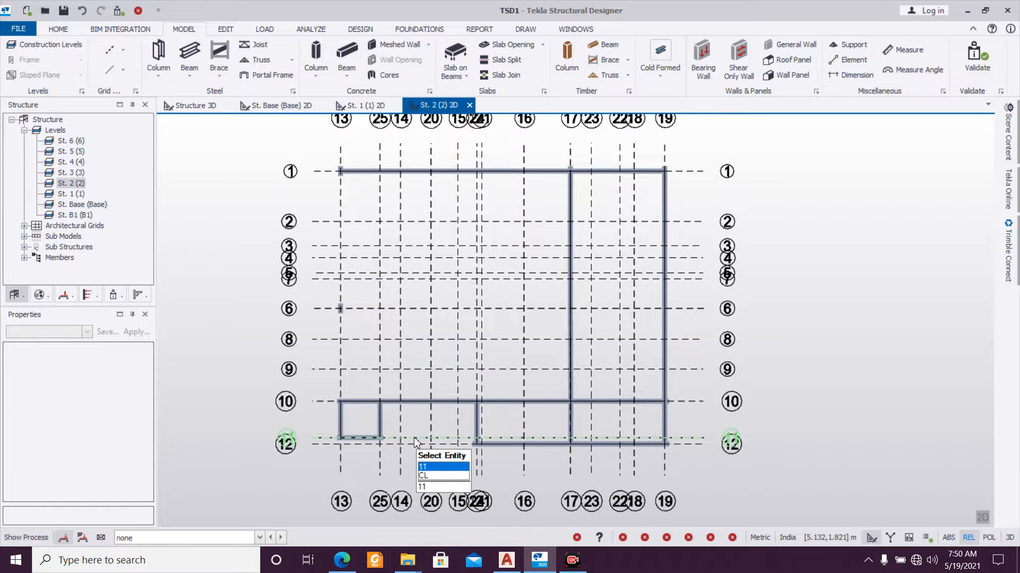
{"action": "scroll", "coordinate": [413, 437], "scroll_direction": "up", "scroll_amount": 2}
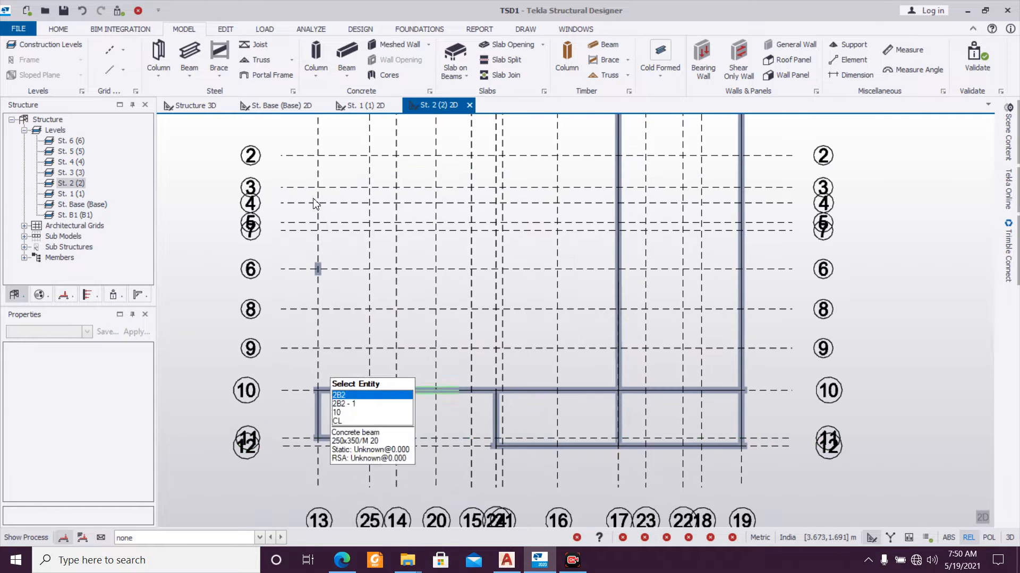
{"action": "left_click", "coordinate": [349, 55]}
{"action": "left_click", "coordinate": [87, 332]}
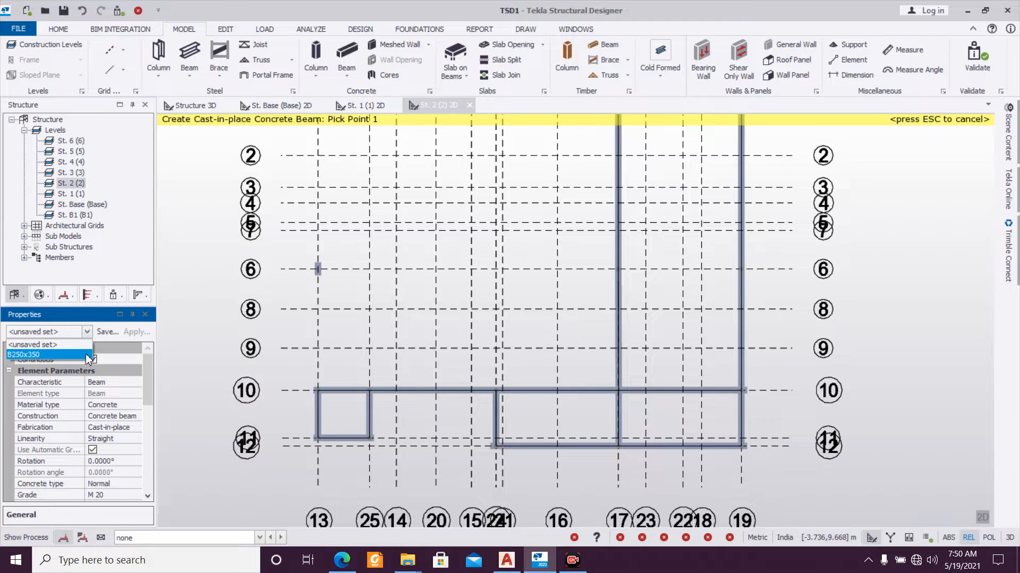
{"action": "left_click", "coordinate": [426, 444]}
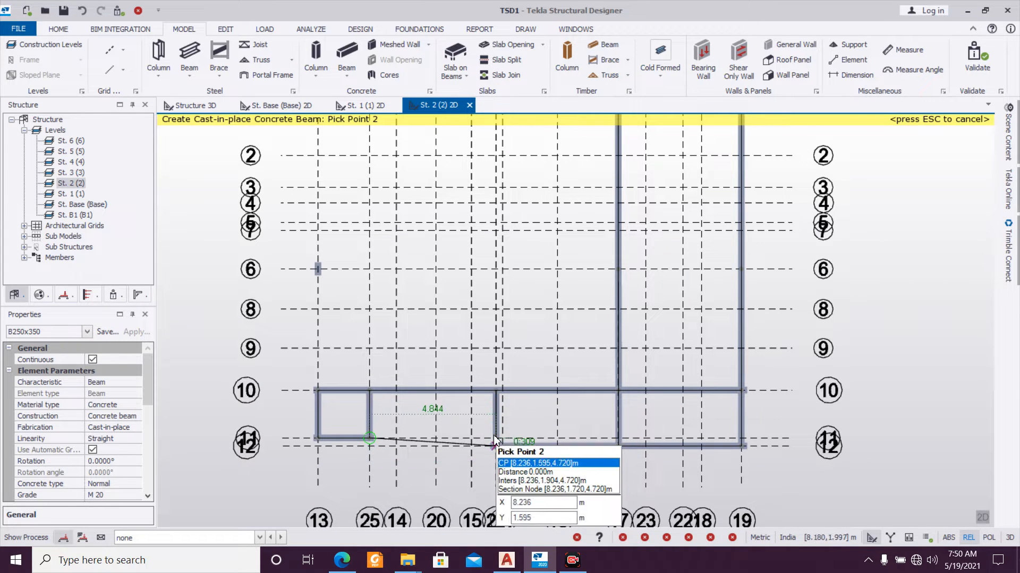
{"action": "scroll", "coordinate": [495, 442], "scroll_direction": "up", "scroll_amount": 2}
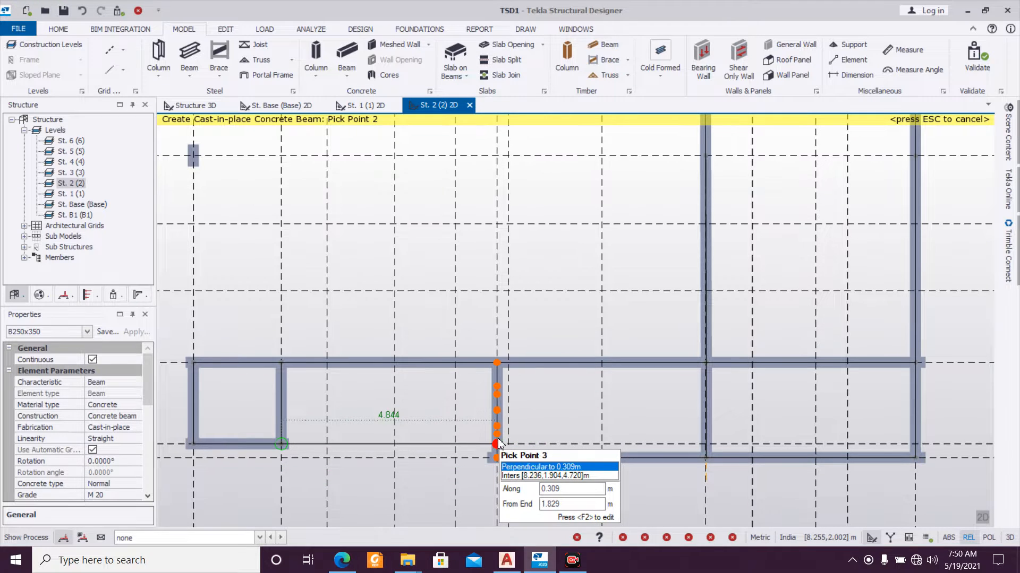
{"action": "left_click", "coordinate": [497, 443]}
{"action": "key", "text": "Escape"}
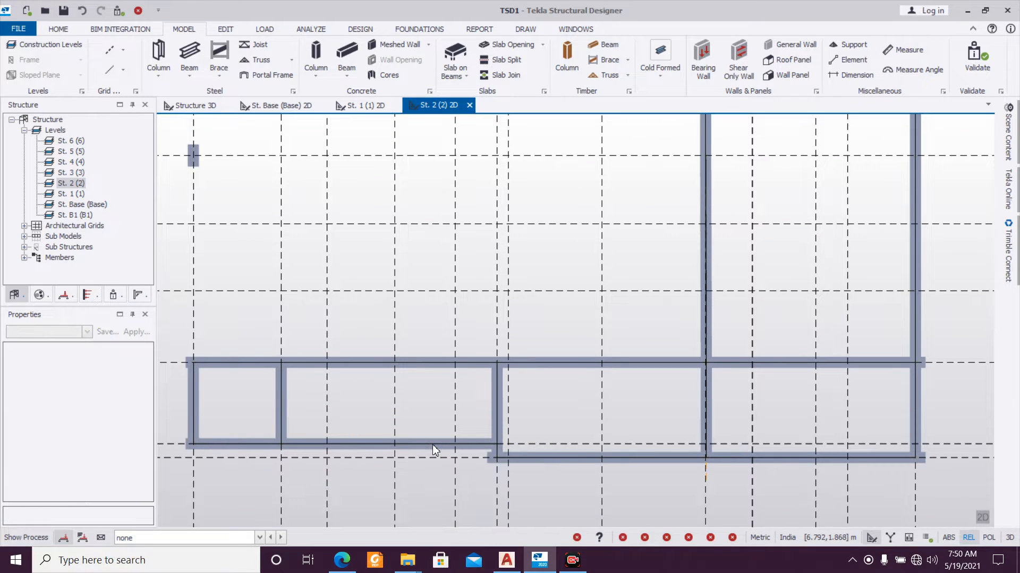
Step: Set the end 2 fixity of the new grid 11 beam to Pin in its releases
{"action": "left_click", "coordinate": [435, 444]}
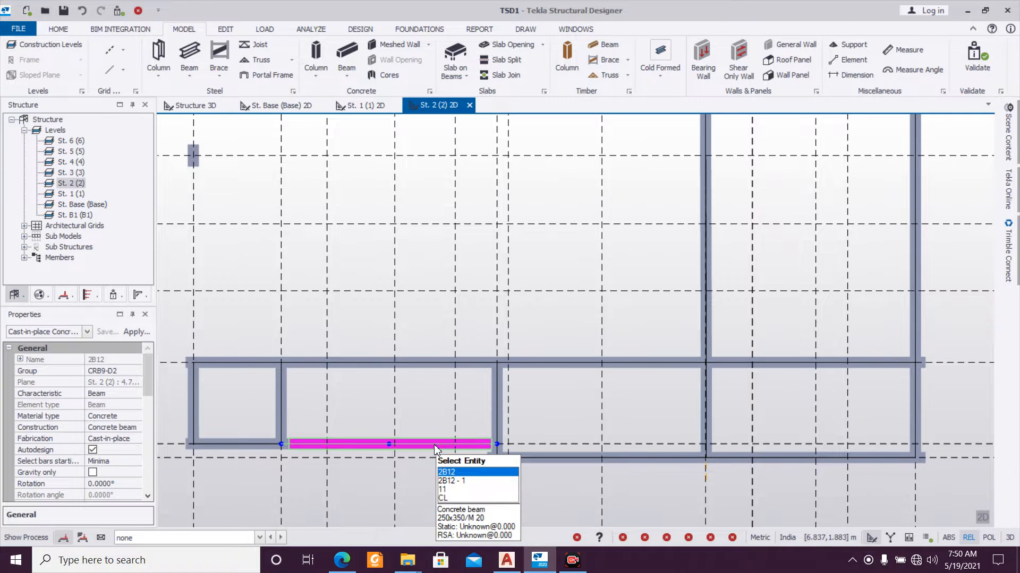
{"action": "double_click", "coordinate": [435, 449]}
{"action": "left_click", "coordinate": [80, 186]}
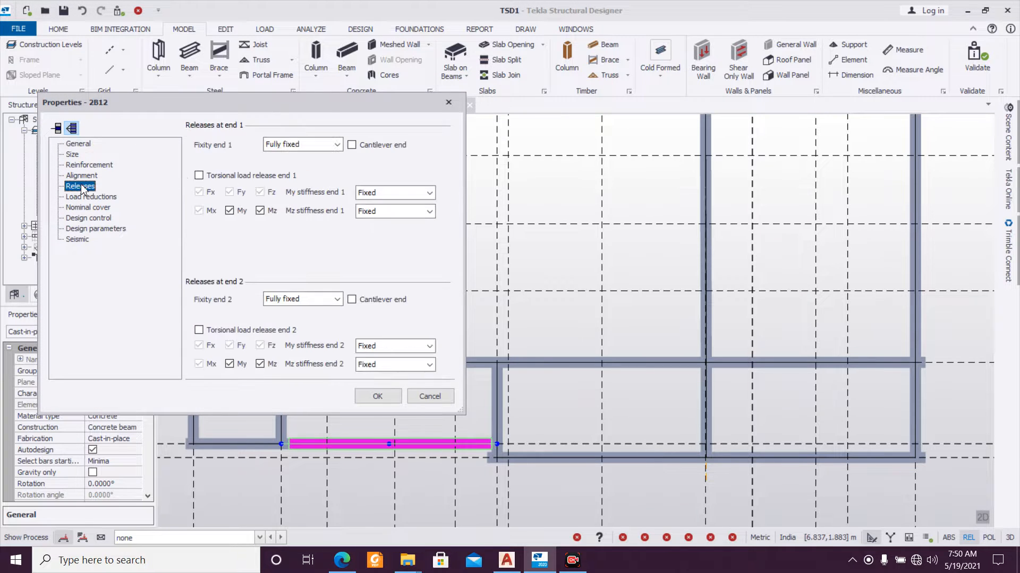
{"action": "left_click_drag", "start_coordinate": [282, 111], "coordinate": [276, 53]}
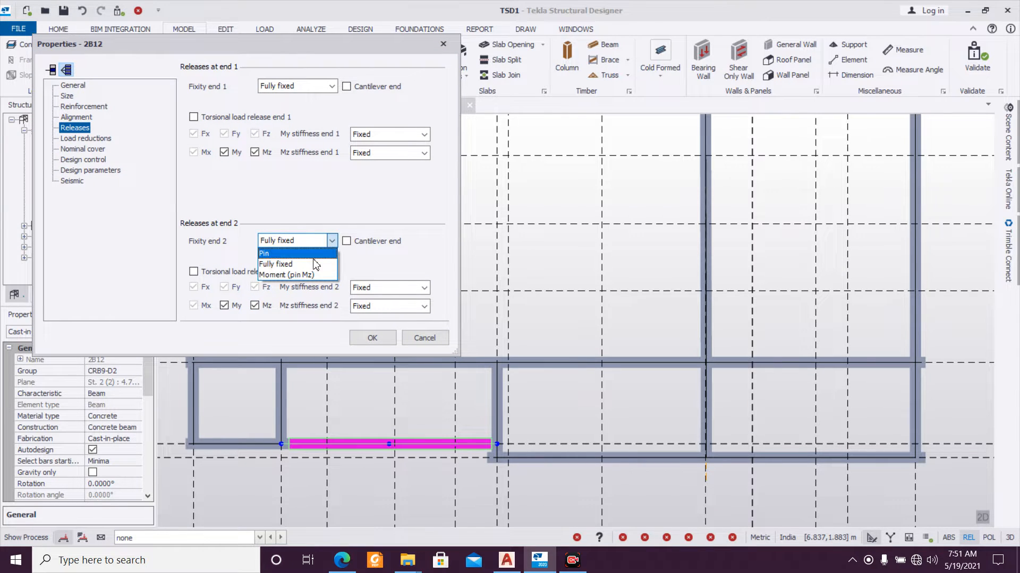
{"action": "left_click", "coordinate": [270, 253]}
{"action": "left_click", "coordinate": [372, 337]}
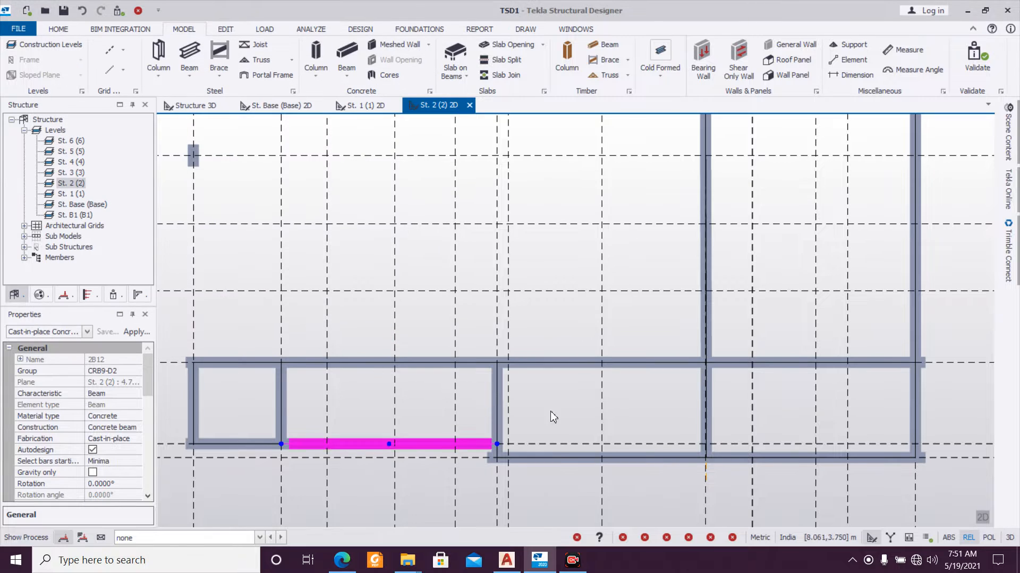
{"action": "scroll", "coordinate": [478, 481], "scroll_direction": "down", "scroll_amount": 2}
{"action": "scroll", "coordinate": [476, 476], "scroll_direction": "down", "scroll_amount": 4}
{"action": "key", "text": "Escape"}
{"action": "scroll", "coordinate": [533, 457], "scroll_direction": "up", "scroll_amount": 1}
{"action": "scroll", "coordinate": [533, 458], "scroll_direction": "down", "scroll_amount": 1}
{"action": "middle_click_drag", "start_coordinate": [563, 433], "coordinate": [521, 449]}
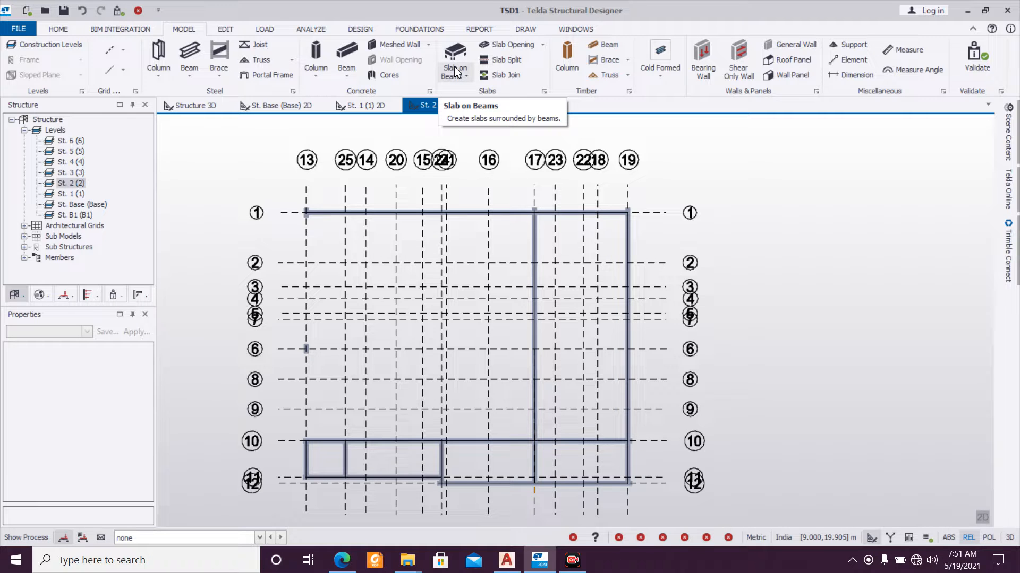
{"action": "scroll", "coordinate": [529, 271], "scroll_direction": "down", "scroll_amount": 1}
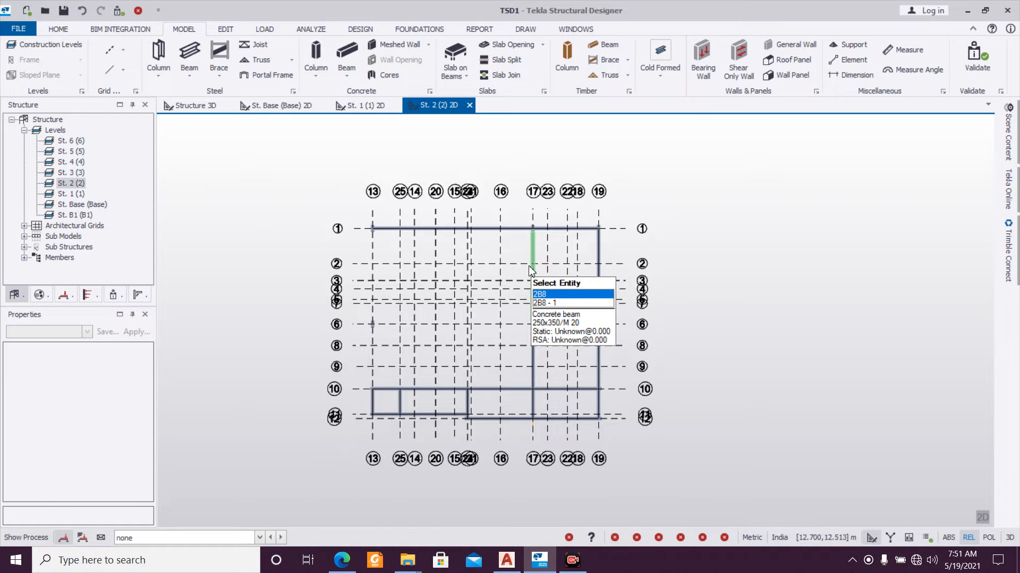
Step: Import the DXF file "CenterLIne For TSD" as a shadow in mm, with layer 0 included and layer CL excluded
{"action": "left_click", "coordinate": [124, 50]}
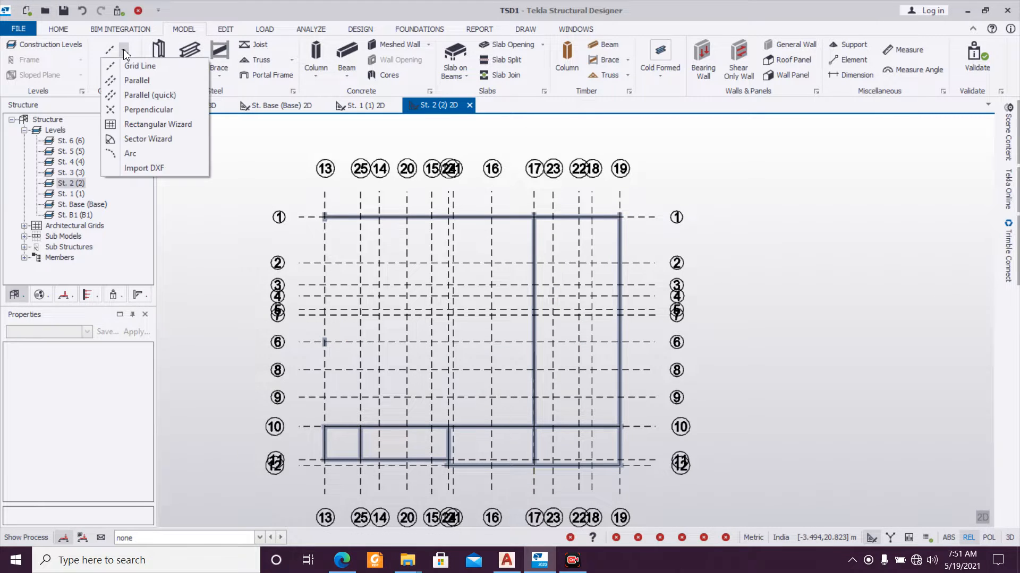
{"action": "left_click", "coordinate": [145, 167]}
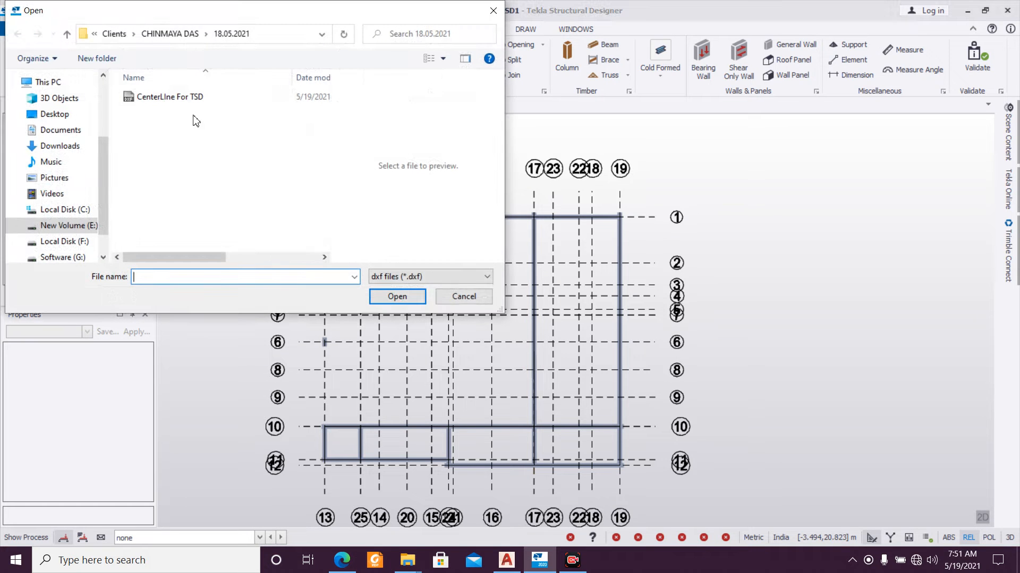
{"action": "left_click", "coordinate": [391, 299]}
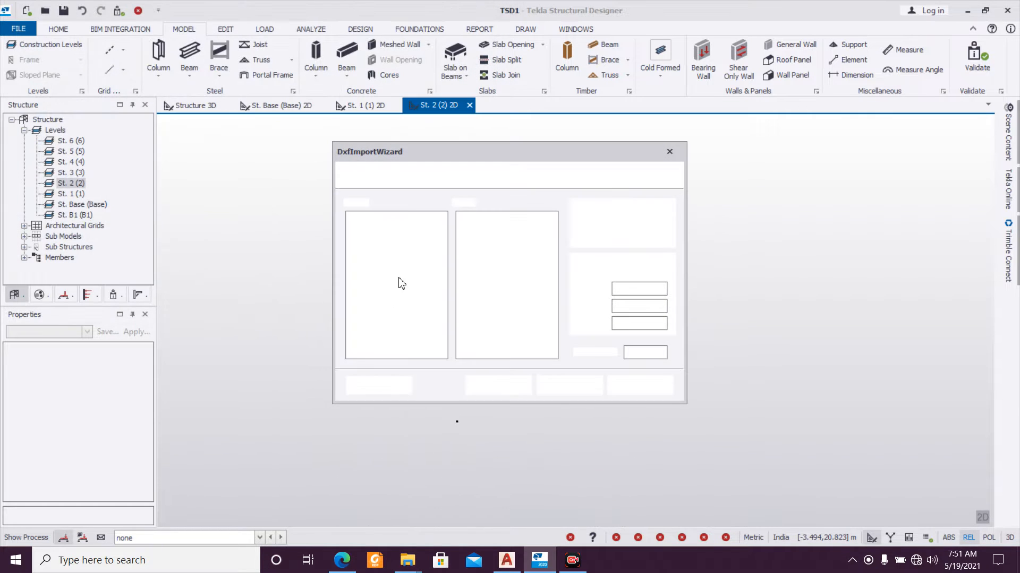
{"action": "left_click", "coordinate": [351, 236]}
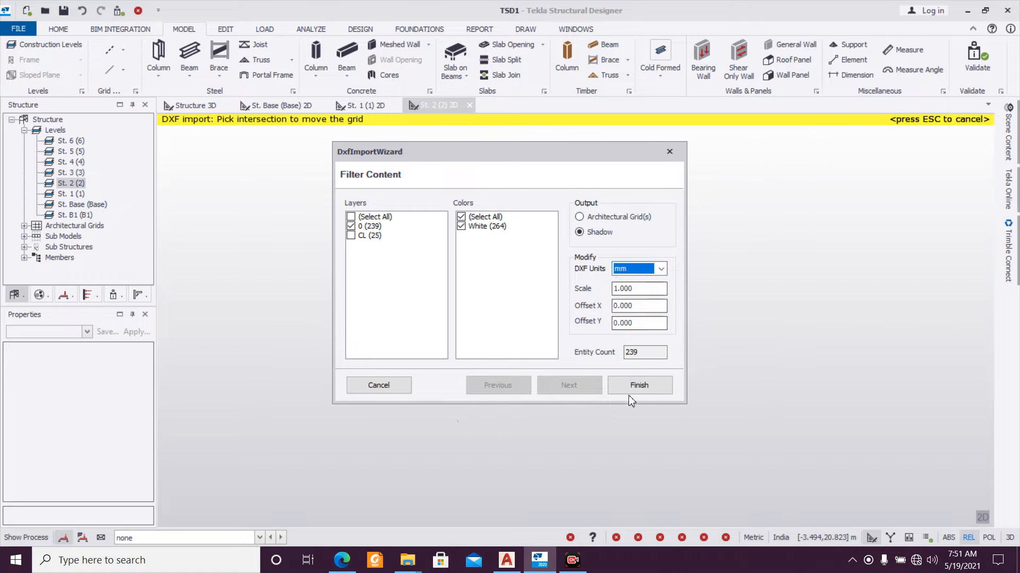
{"action": "left_click", "coordinate": [635, 386]}
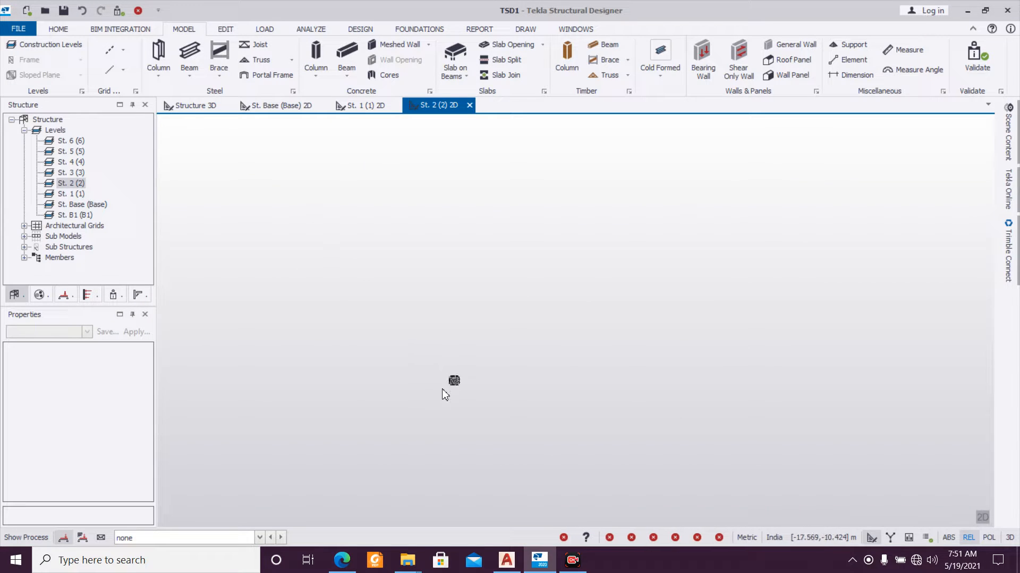
{"action": "scroll", "coordinate": [496, 345], "scroll_direction": "up", "scroll_amount": 10}
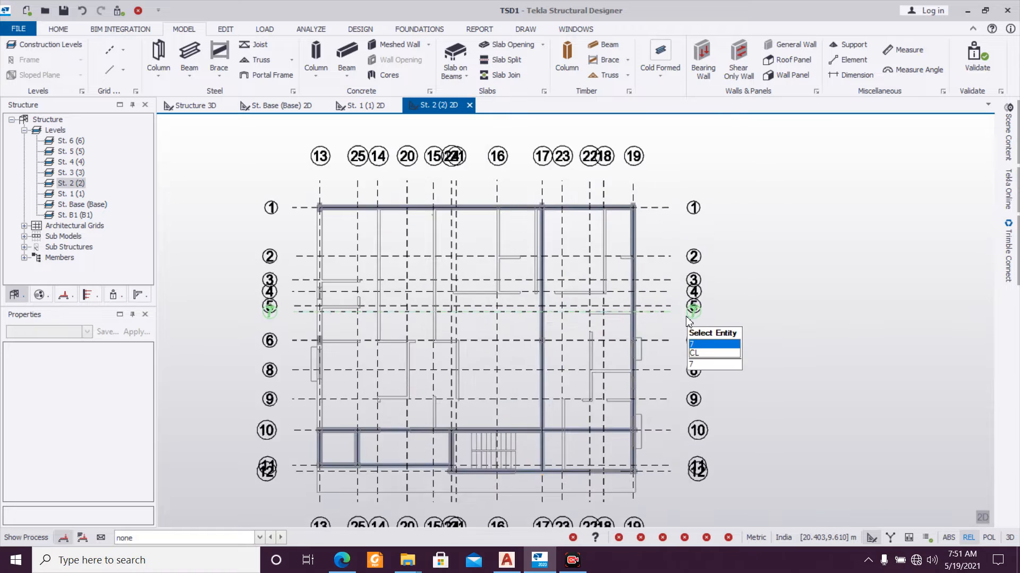
Step: Add a B250x350 beam along grid 4 from grid 19 to grid 17 on level 2
{"action": "scroll", "coordinate": [587, 323], "scroll_direction": "up", "scroll_amount": 1}
{"action": "middle_click_drag", "start_coordinate": [590, 319], "coordinate": [542, 352]}
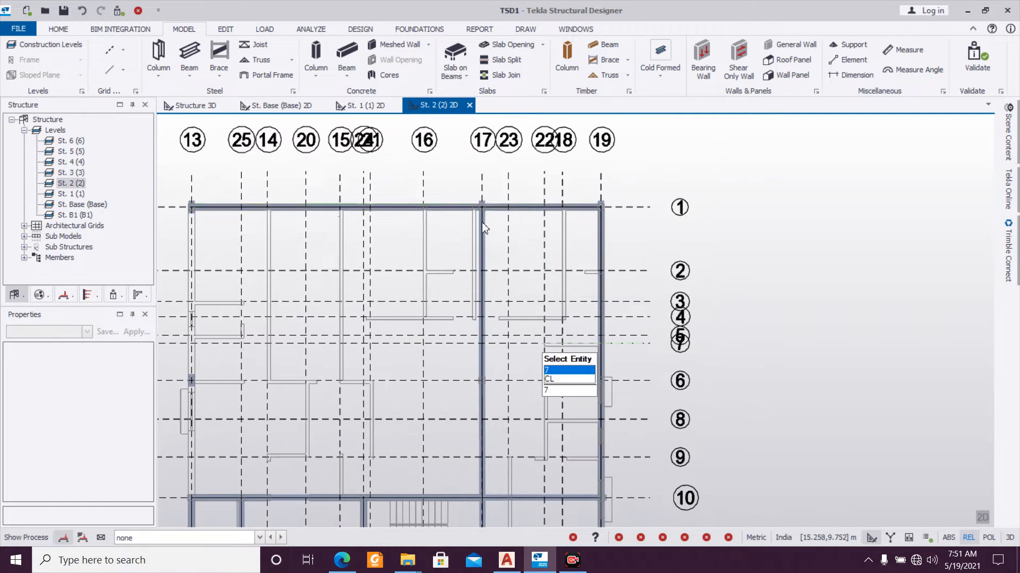
{"action": "left_click", "coordinate": [344, 53]}
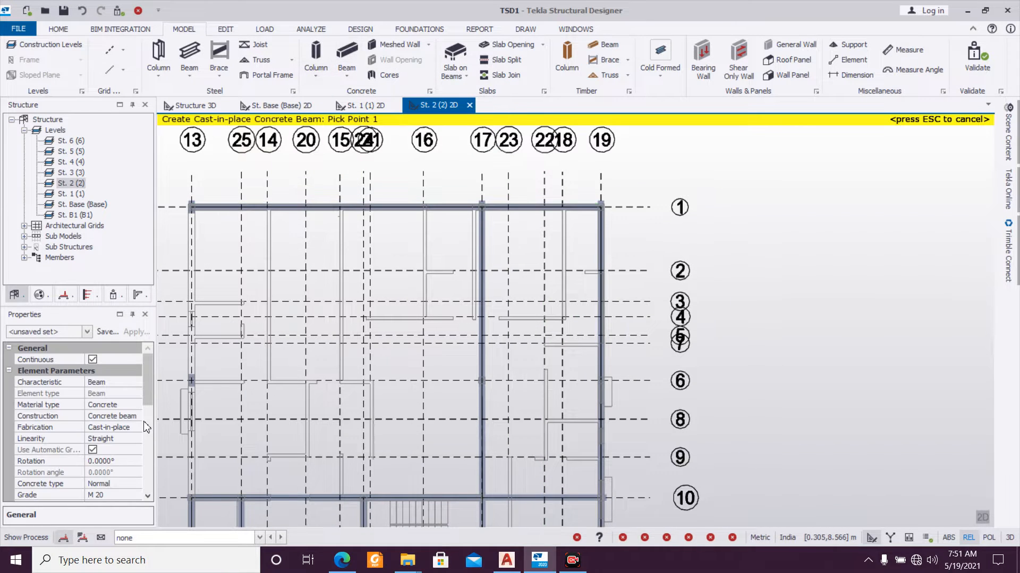
{"action": "left_click", "coordinate": [87, 332]}
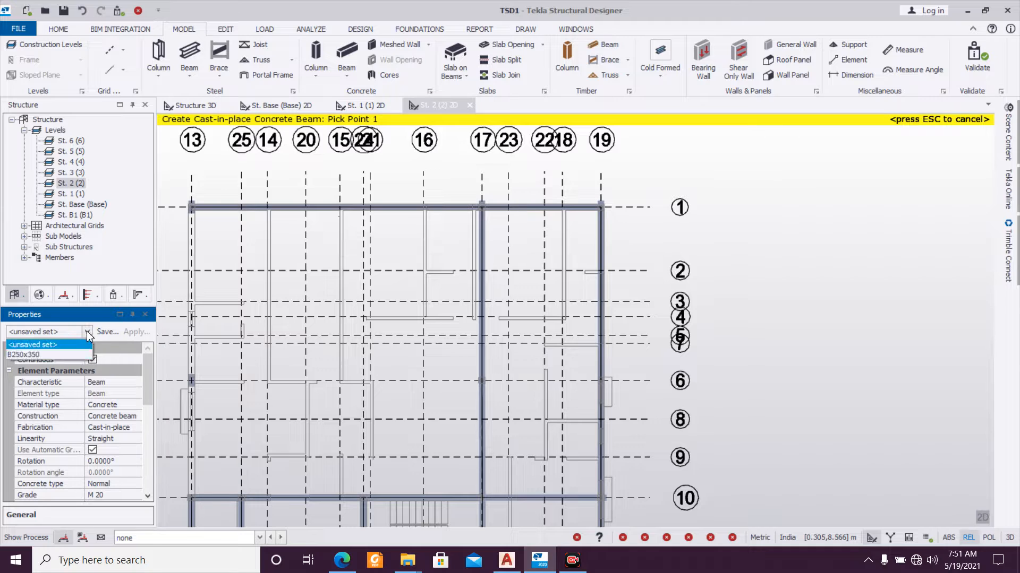
{"action": "left_click", "coordinate": [72, 355]}
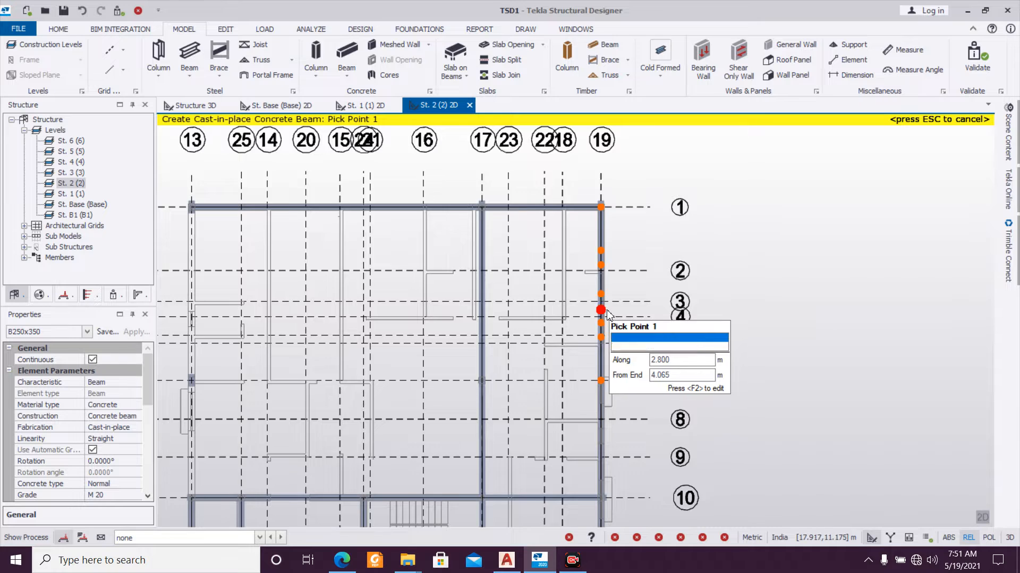
{"action": "scroll", "coordinate": [606, 313], "scroll_direction": "up", "scroll_amount": 5}
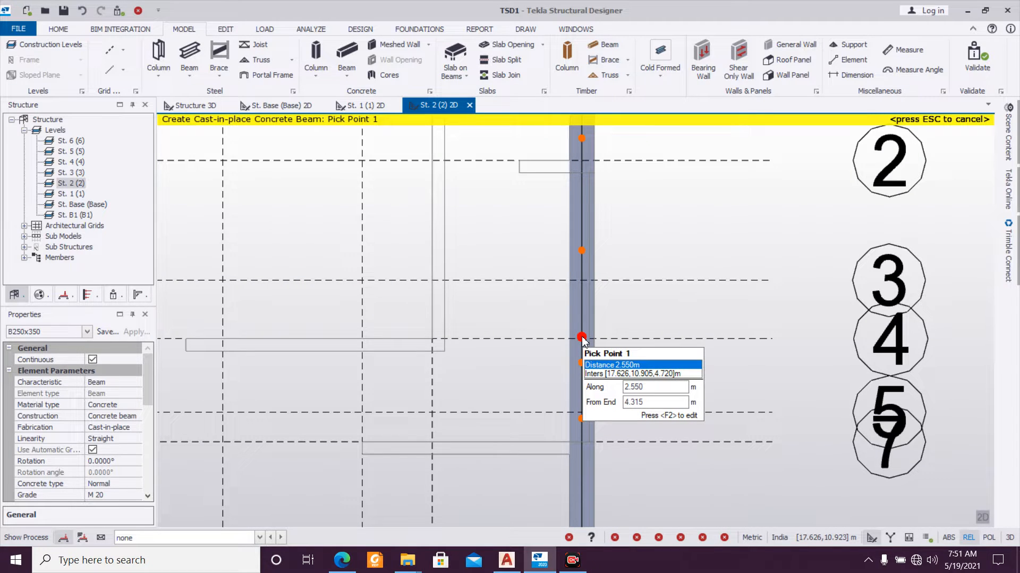
{"action": "left_click", "coordinate": [582, 339]}
{"action": "scroll", "coordinate": [281, 345], "scroll_direction": "down", "scroll_amount": 3}
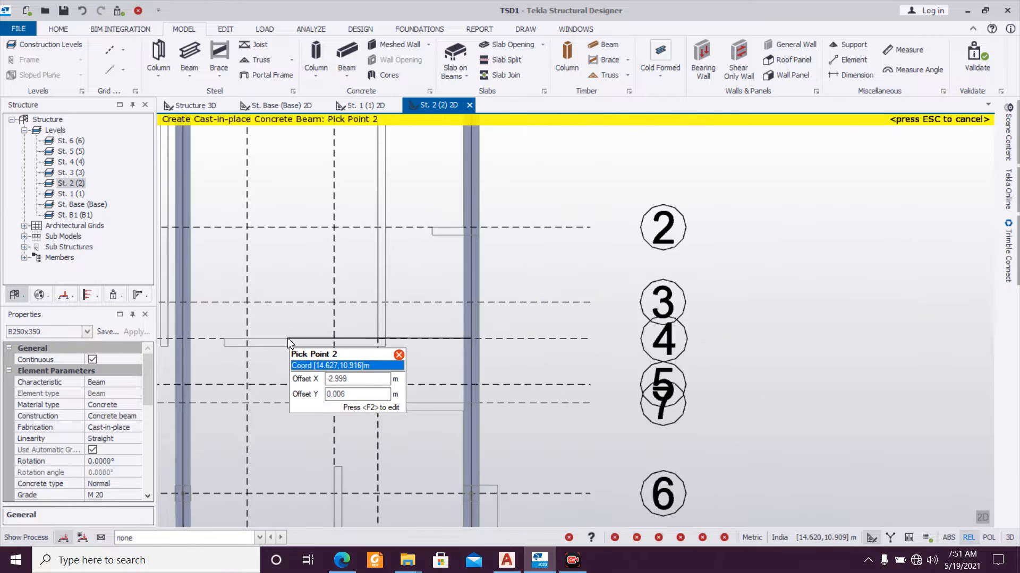
{"action": "left_click", "coordinate": [341, 344]}
{"action": "scroll", "coordinate": [474, 428], "scroll_direction": "down", "scroll_amount": 2}
{"action": "middle_click_drag", "start_coordinate": [475, 434], "coordinate": [454, 473]}
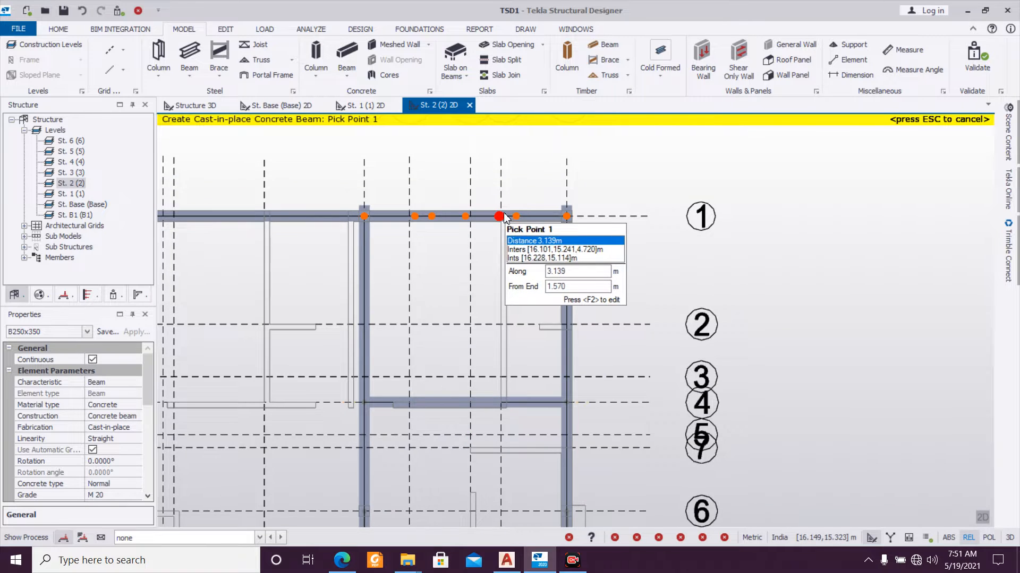
{"action": "scroll", "coordinate": [504, 216], "scroll_direction": "up", "scroll_amount": 4}
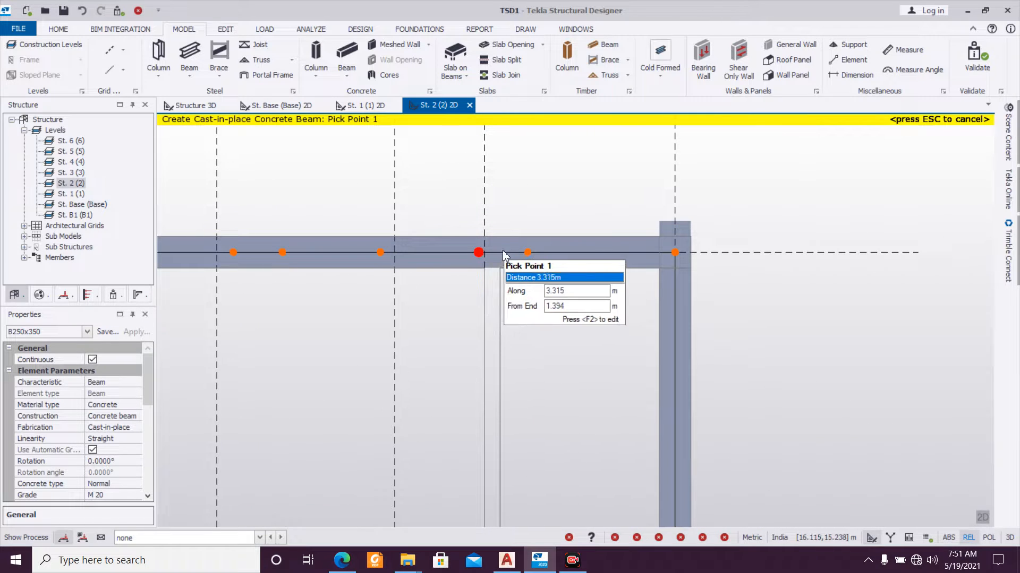
{"action": "scroll", "coordinate": [495, 252], "scroll_direction": "down", "scroll_amount": 4}
{"action": "middle_click_drag", "start_coordinate": [469, 460], "coordinate": [466, 210]}
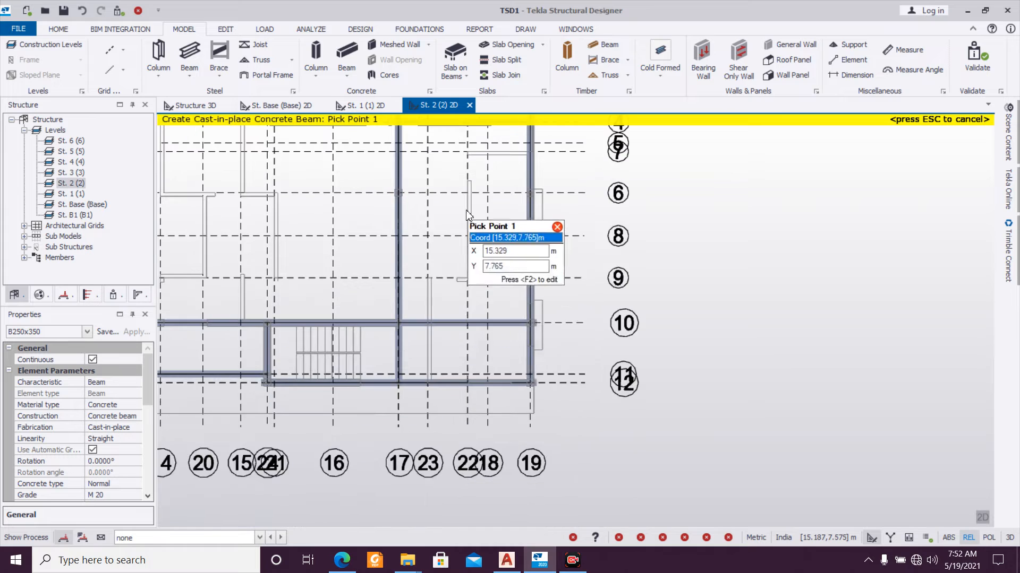
{"action": "scroll", "coordinate": [468, 325], "scroll_direction": "up", "scroll_amount": 2}
{"action": "scroll", "coordinate": [468, 327], "scroll_direction": "up", "scroll_amount": 2}
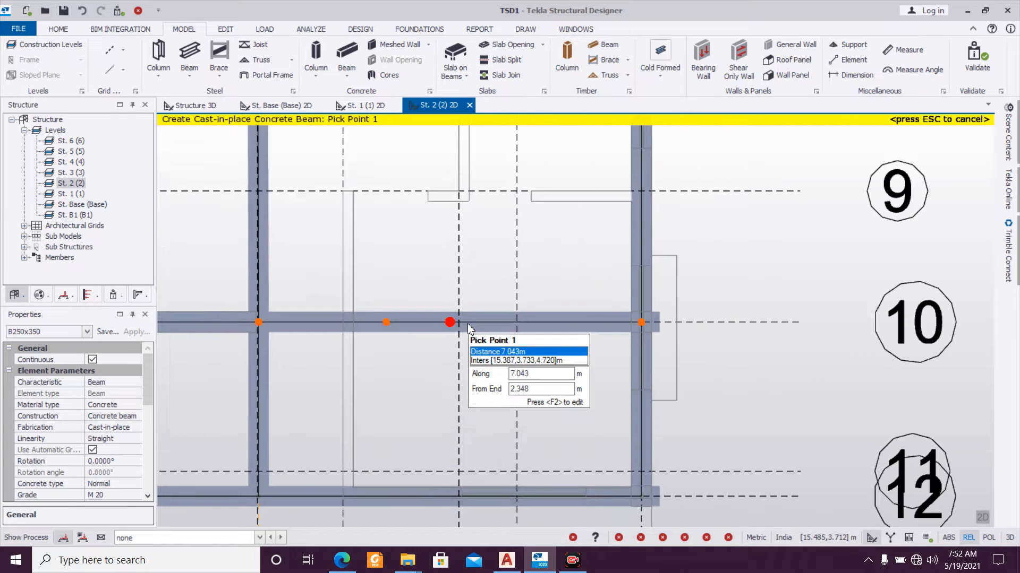
{"action": "scroll", "coordinate": [465, 325], "scroll_direction": "up", "scroll_amount": 2}
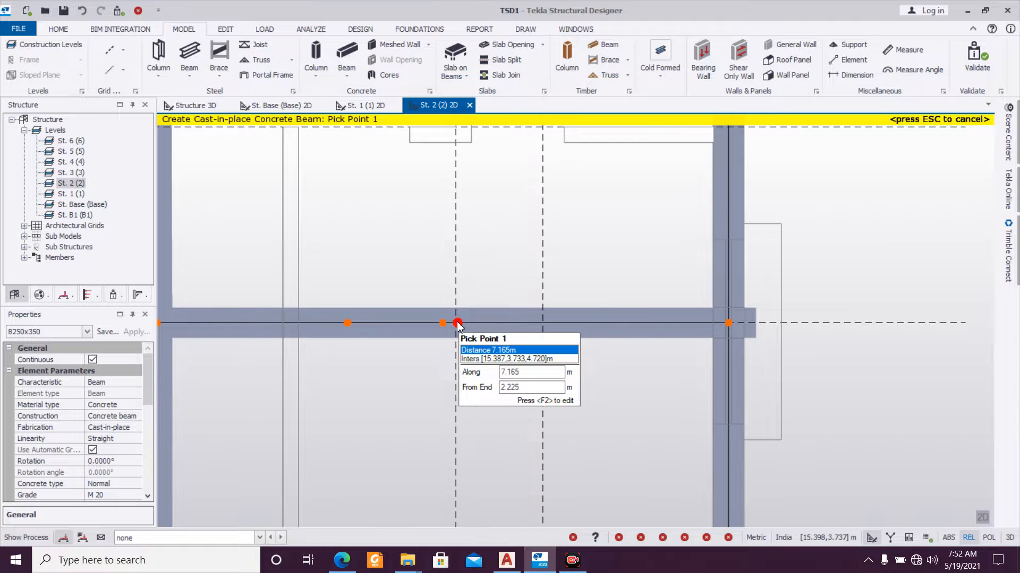
{"action": "scroll", "coordinate": [458, 325], "scroll_direction": "down", "scroll_amount": 1}
{"action": "scroll", "coordinate": [458, 323], "scroll_direction": "down", "scroll_amount": 2}
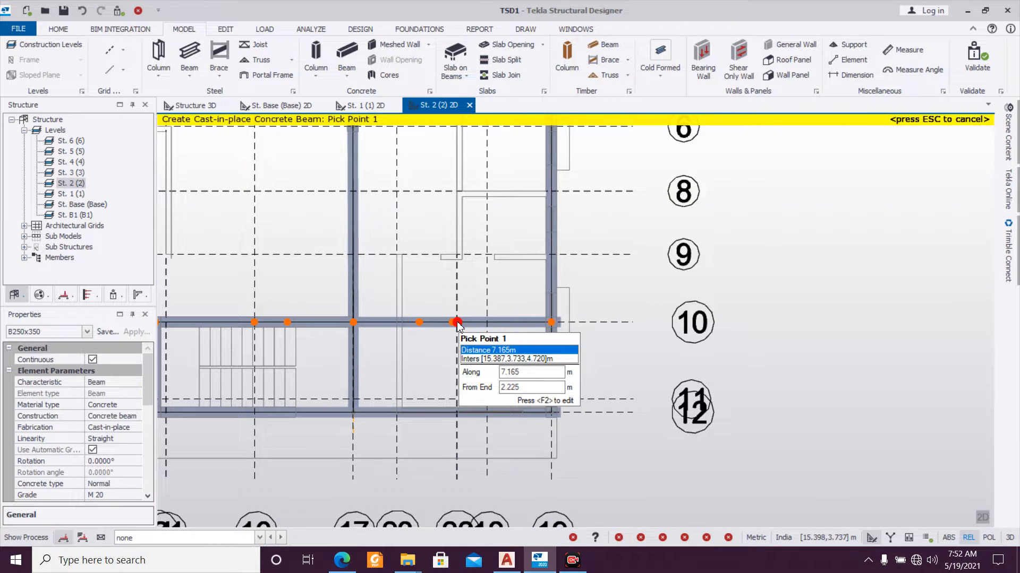
{"action": "left_click", "coordinate": [458, 323]}
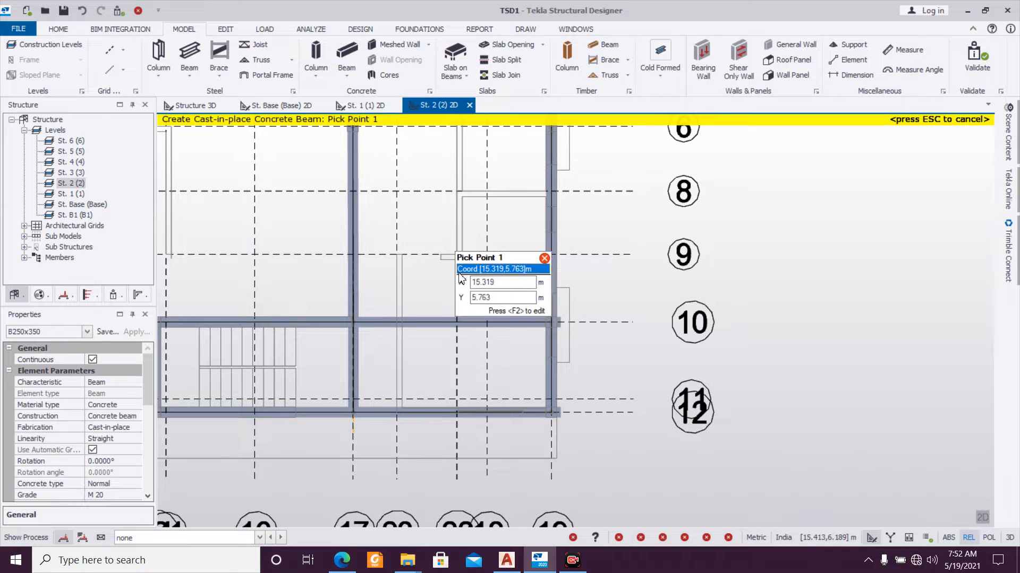
{"action": "key", "text": "Escape"}
{"action": "scroll", "coordinate": [466, 326], "scroll_direction": "up", "scroll_amount": 2}
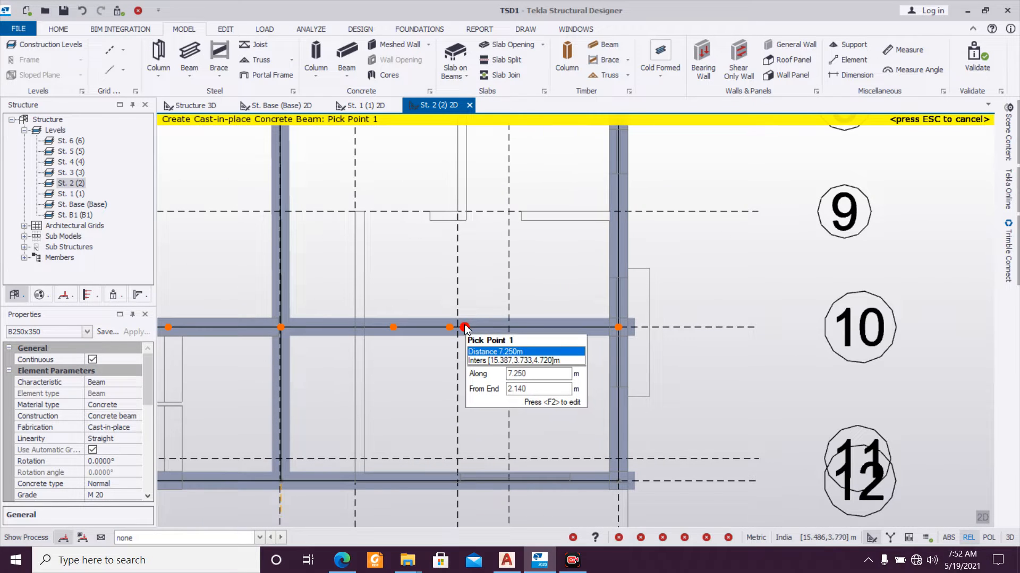
{"action": "scroll", "coordinate": [460, 329], "scroll_direction": "down", "scroll_amount": 3}
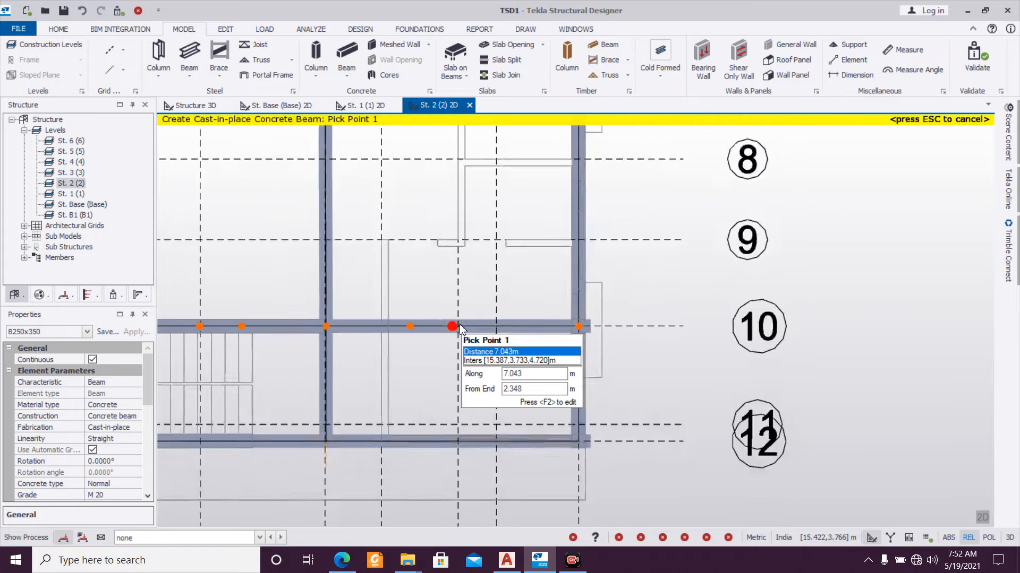
{"action": "scroll", "coordinate": [468, 274], "scroll_direction": "down", "scroll_amount": 3}
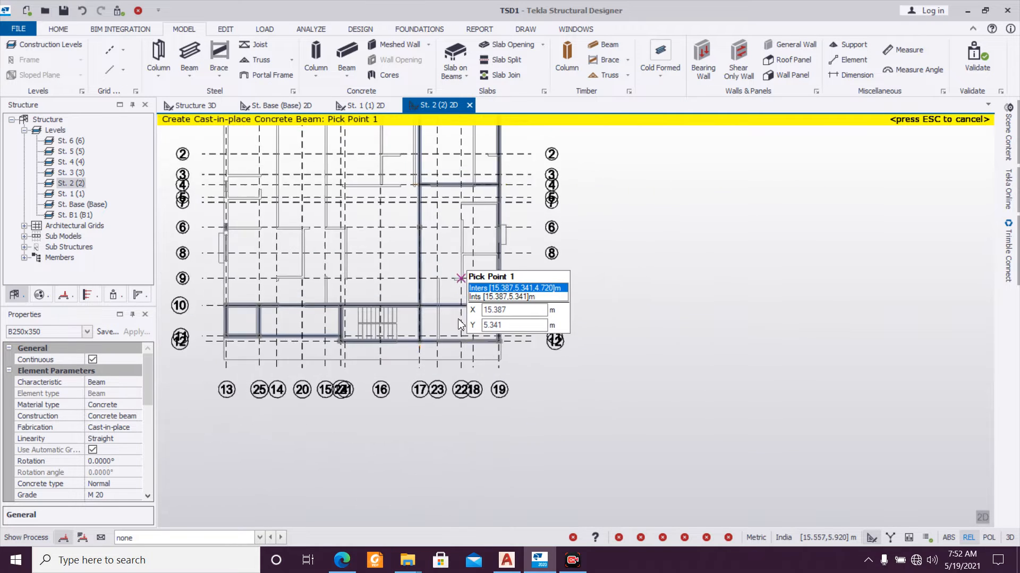
{"action": "key", "text": "Escape"}
Step: Delete the beam along grid 4 between grids 17 and 19 on the St. 2 (2) plan
{"action": "scroll", "coordinate": [468, 322], "scroll_direction": "up", "scroll_amount": 4}
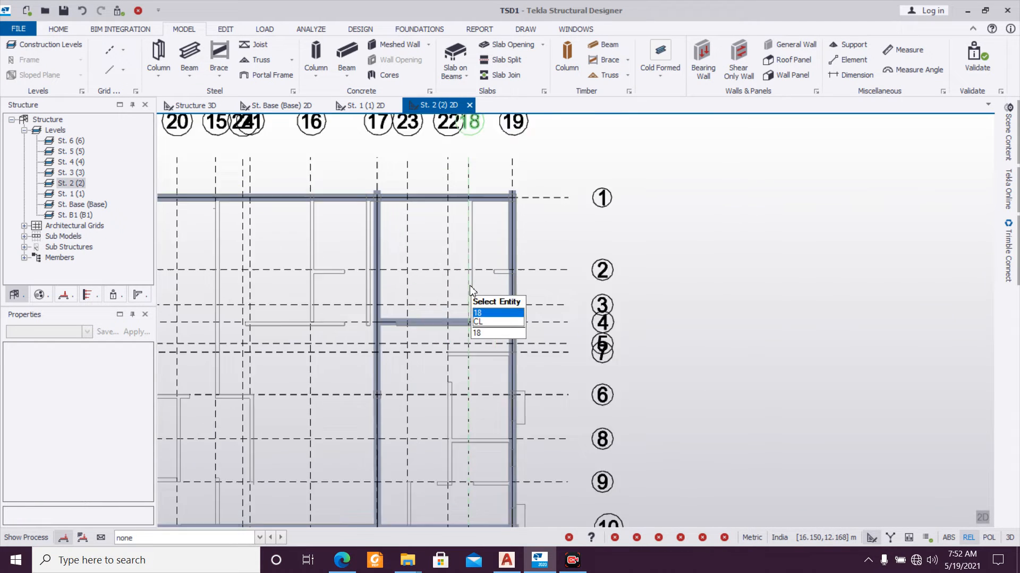
{"action": "left_click", "coordinate": [473, 325]}
{"action": "scroll", "coordinate": [465, 363], "scroll_direction": "down", "scroll_amount": 2}
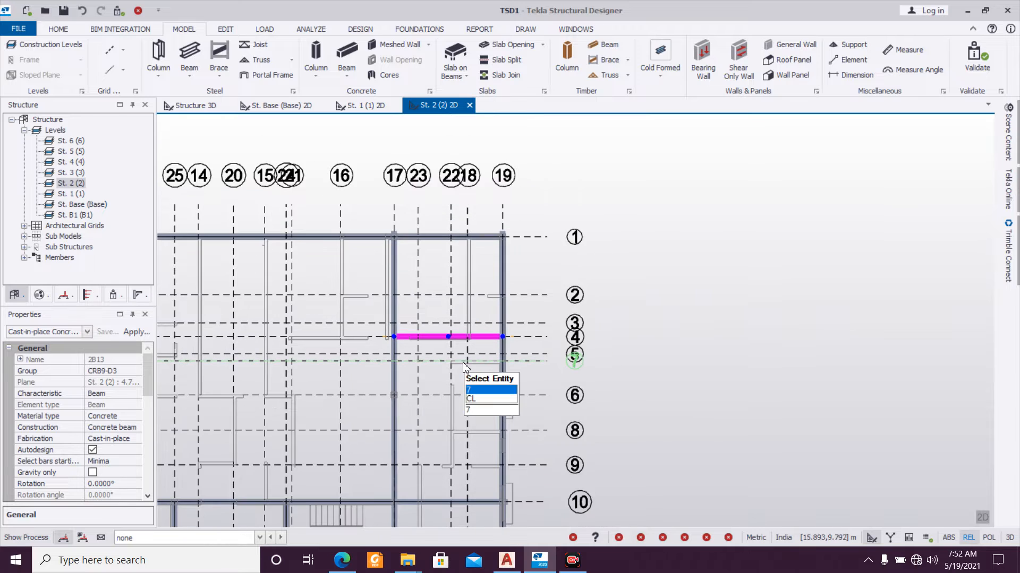
{"action": "scroll", "coordinate": [465, 366], "scroll_direction": "up", "scroll_amount": 1}
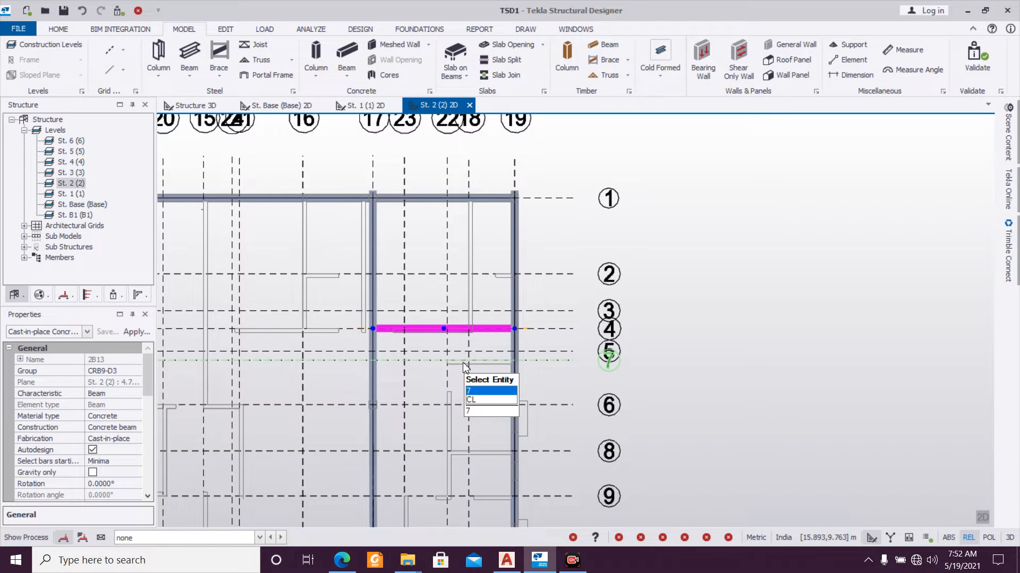
{"action": "key", "text": "Escape"}
{"action": "scroll", "coordinate": [463, 364], "scroll_direction": "down", "scroll_amount": 2}
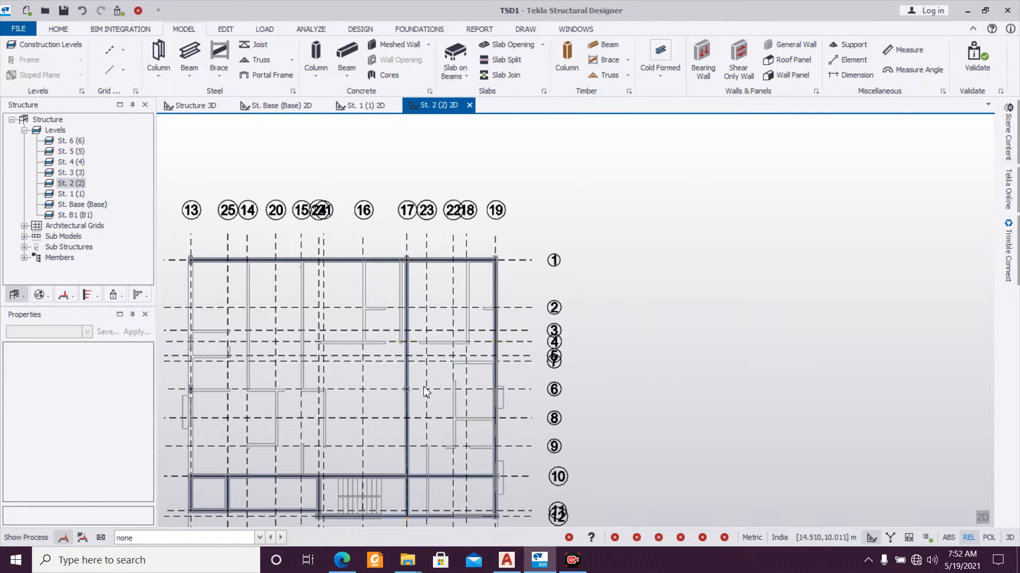
Step: Delete the continuous beam running along grid 10 on the St. 2 (2) plan
{"action": "scroll", "coordinate": [447, 452], "scroll_direction": "up", "scroll_amount": 2}
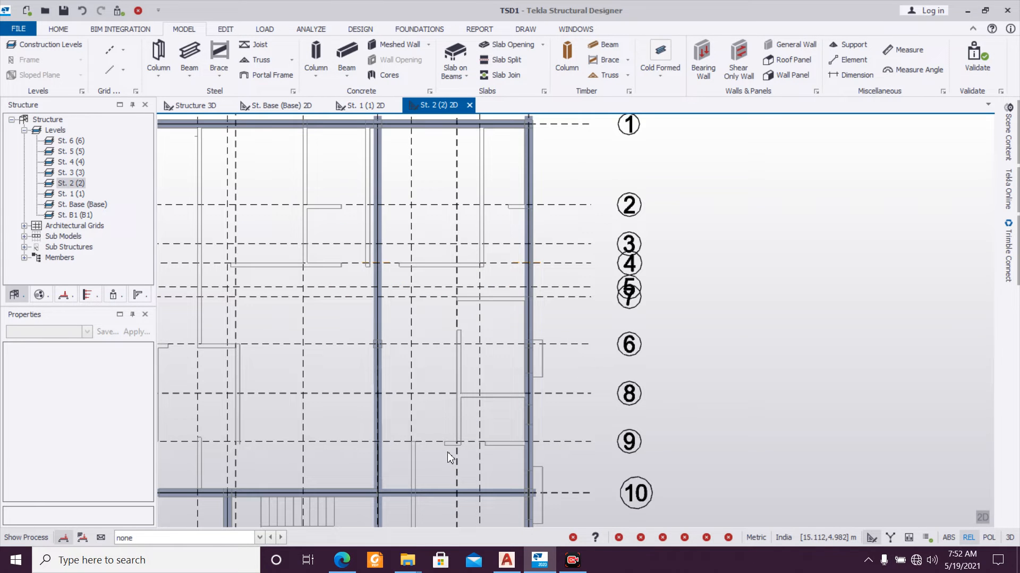
{"action": "left_click", "coordinate": [461, 491]}
{"action": "scroll", "coordinate": [477, 372], "scroll_direction": "up", "scroll_amount": 2}
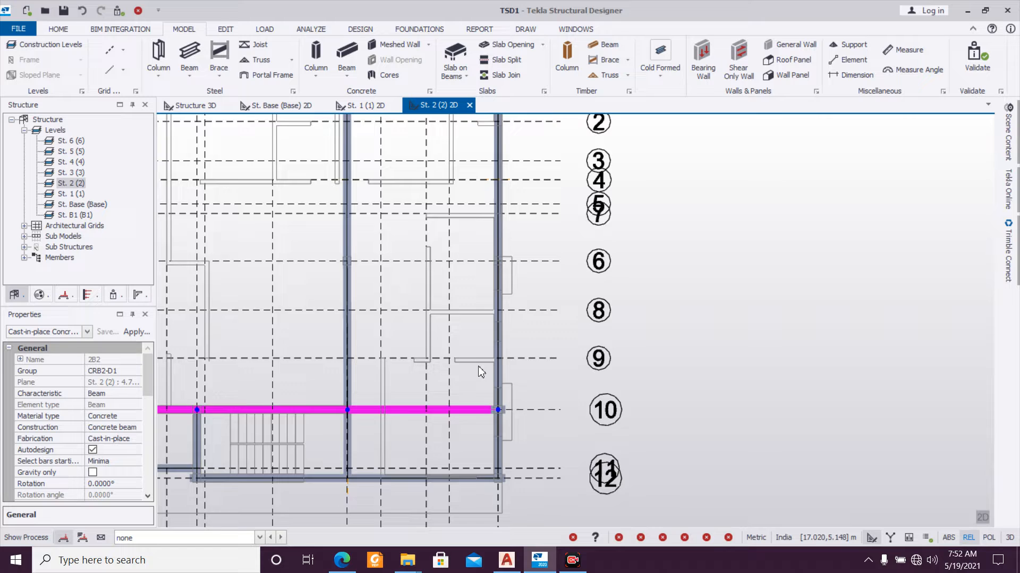
{"action": "scroll", "coordinate": [477, 370], "scroll_direction": "down", "scroll_amount": 3}
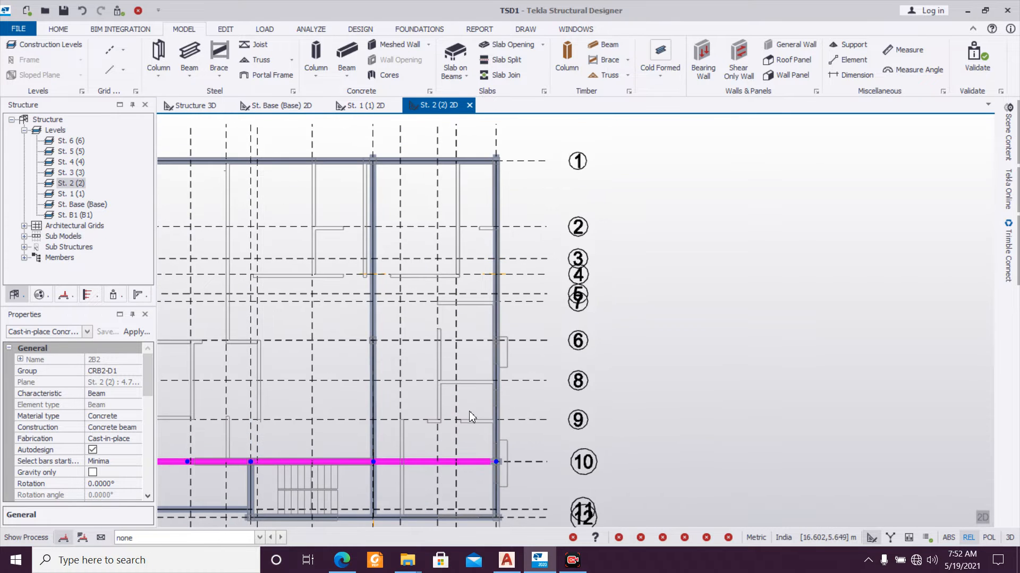
{"action": "key", "text": "Escape"}
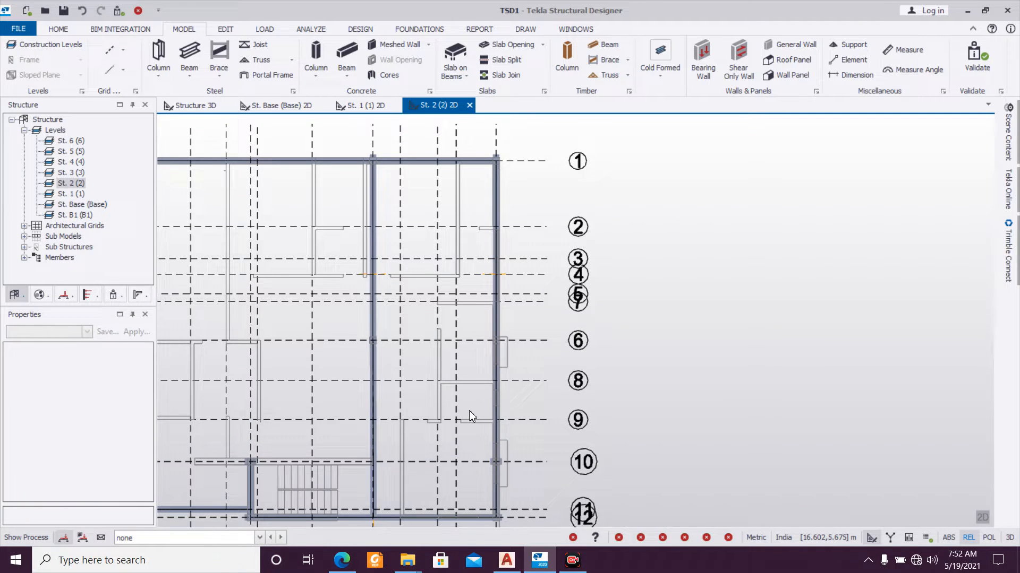
Step: Delete the continuous edge beam running along grid 19 on level 2
{"action": "scroll", "coordinate": [469, 410], "scroll_direction": "down", "scroll_amount": 2}
{"action": "scroll", "coordinate": [431, 424], "scroll_direction": "down", "scroll_amount": 1}
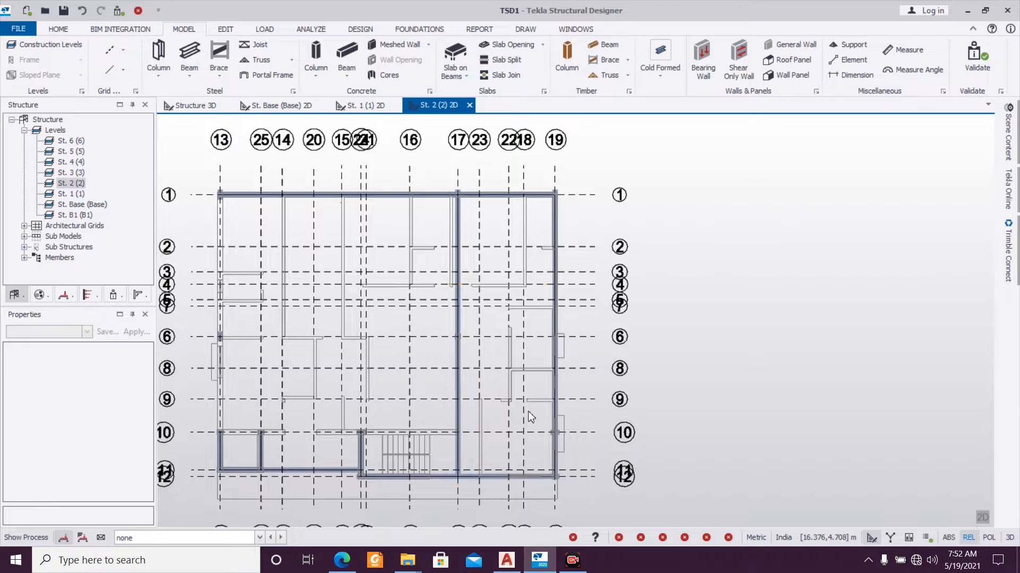
{"action": "scroll", "coordinate": [410, 428], "scroll_direction": "up", "scroll_amount": 3}
{"action": "scroll", "coordinate": [531, 408], "scroll_direction": "up", "scroll_amount": 2}
{"action": "scroll", "coordinate": [540, 364], "scroll_direction": "down", "scroll_amount": 2}
{"action": "scroll", "coordinate": [568, 365], "scroll_direction": "down", "scroll_amount": 2}
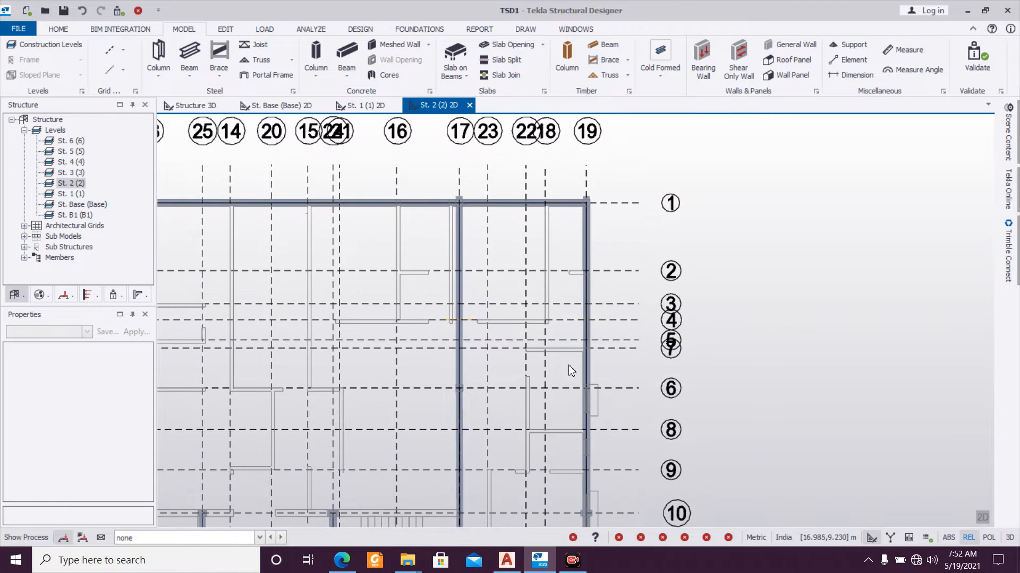
{"action": "scroll", "coordinate": [581, 355], "scroll_direction": "up", "scroll_amount": 3}
{"action": "left_click", "coordinate": [588, 352]}
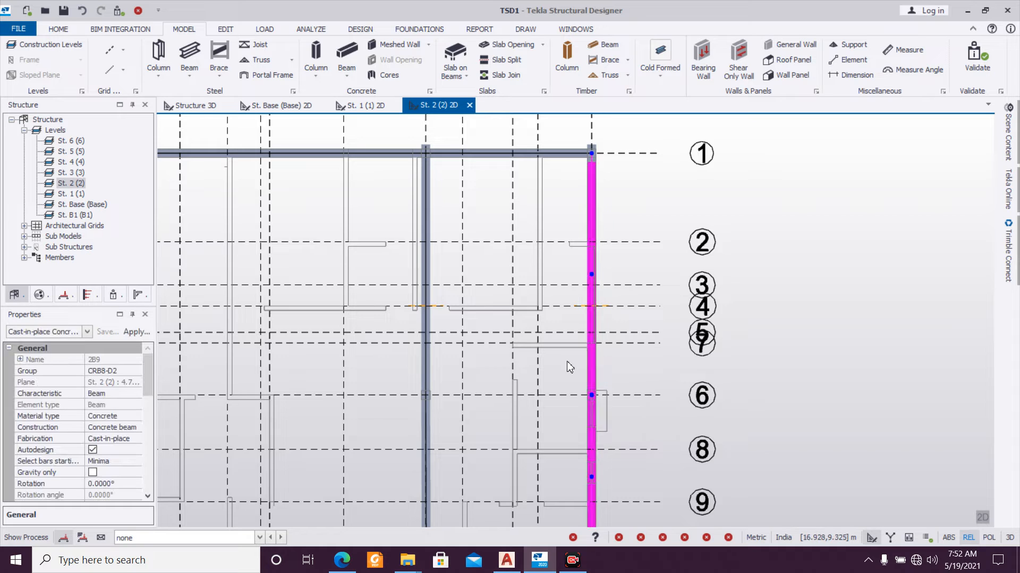
{"action": "key", "text": "Escape"}
{"action": "scroll", "coordinate": [567, 353], "scroll_direction": "down", "scroll_amount": 2}
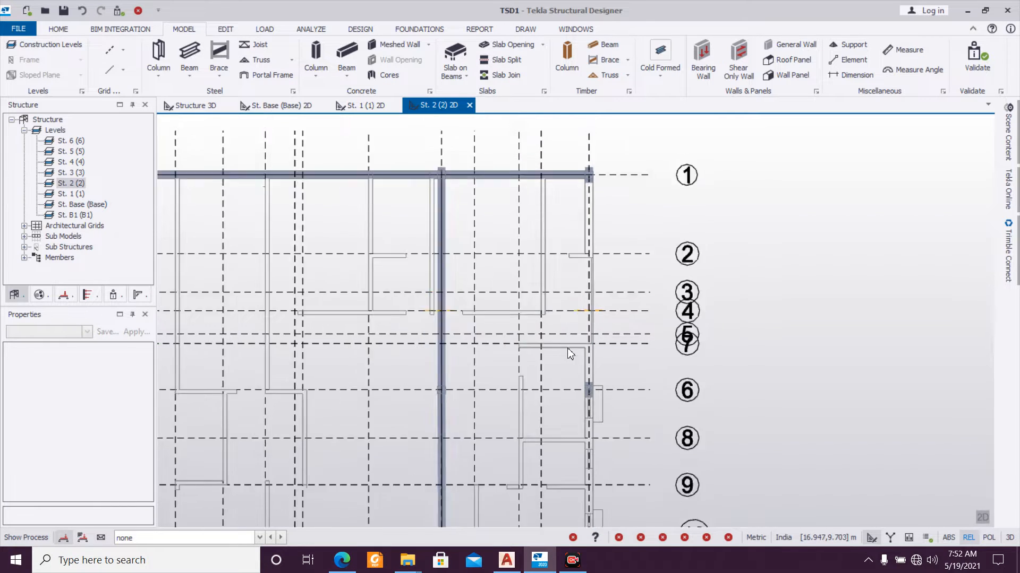
Step: Add B250x350 concrete beams along grid 18 from grid 4 to grid 1, and along grid 4 from grid 19 to grid 17
{"action": "scroll", "coordinate": [531, 340], "scroll_direction": "up", "scroll_amount": 1}
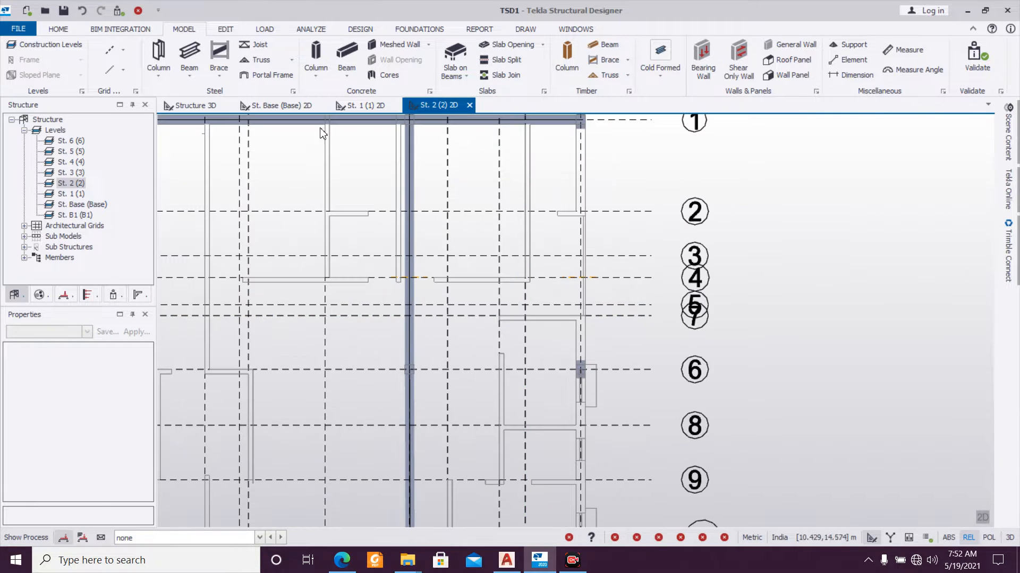
{"action": "left_click", "coordinate": [348, 56]}
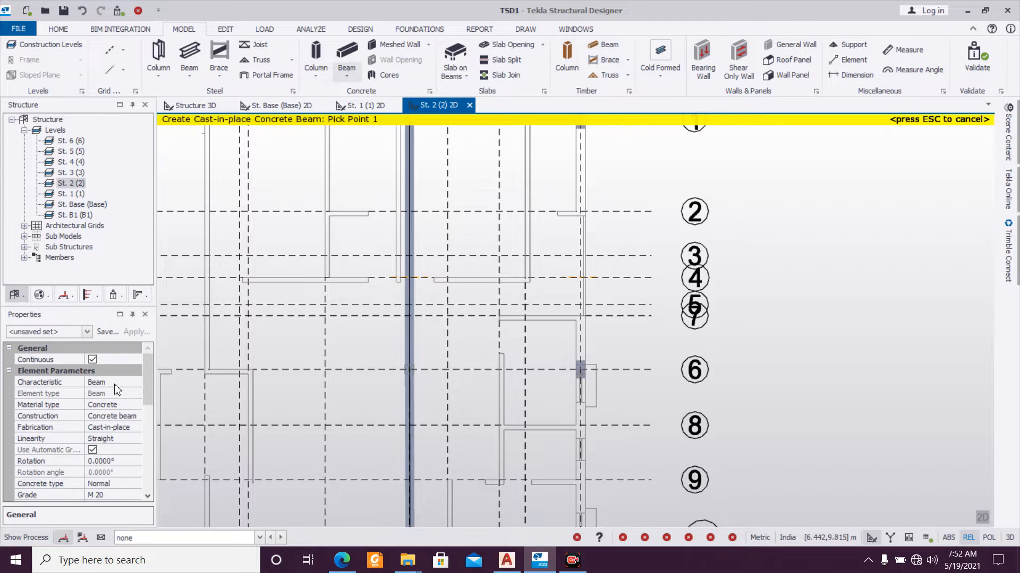
{"action": "left_click", "coordinate": [90, 333]}
{"action": "left_click", "coordinate": [80, 355]}
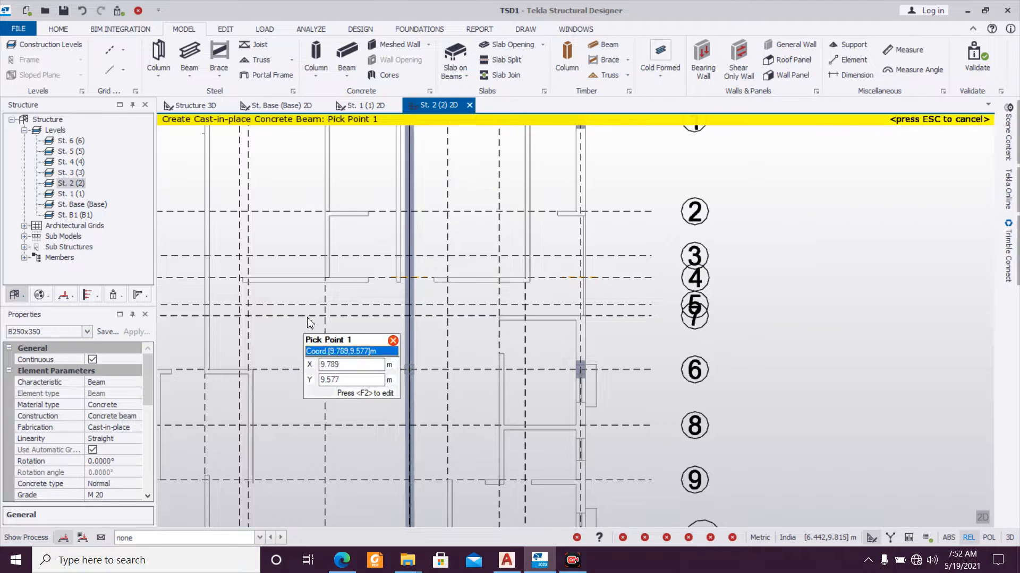
{"action": "middle_click_drag", "start_coordinate": [482, 243], "coordinate": [486, 340]}
{"action": "scroll", "coordinate": [489, 345], "scroll_direction": "up", "scroll_amount": 1}
{"action": "scroll", "coordinate": [558, 293], "scroll_direction": "down", "scroll_amount": 2}
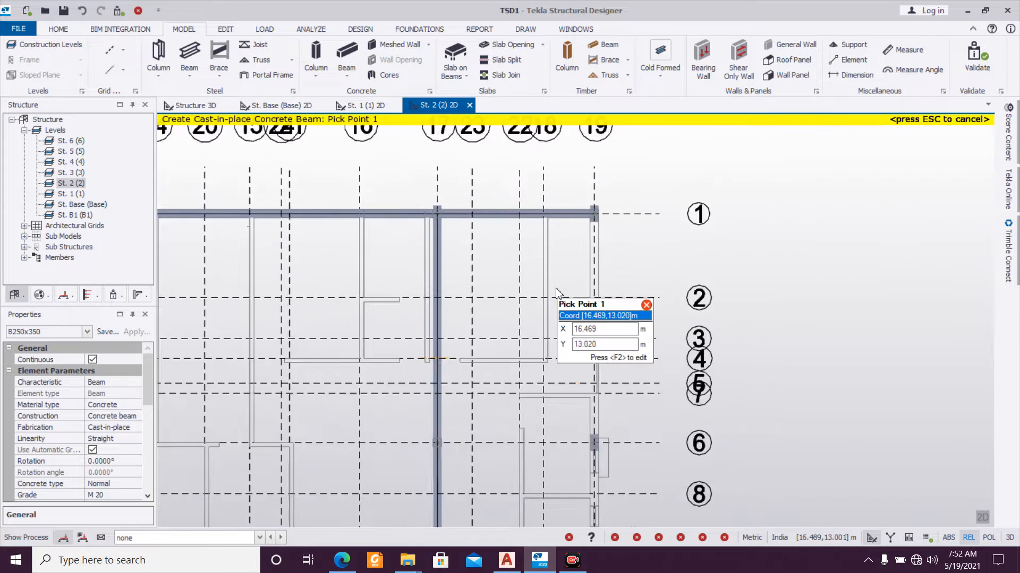
{"action": "scroll", "coordinate": [563, 276], "scroll_direction": "up", "scroll_amount": 2}
{"action": "left_click", "coordinate": [535, 408]}
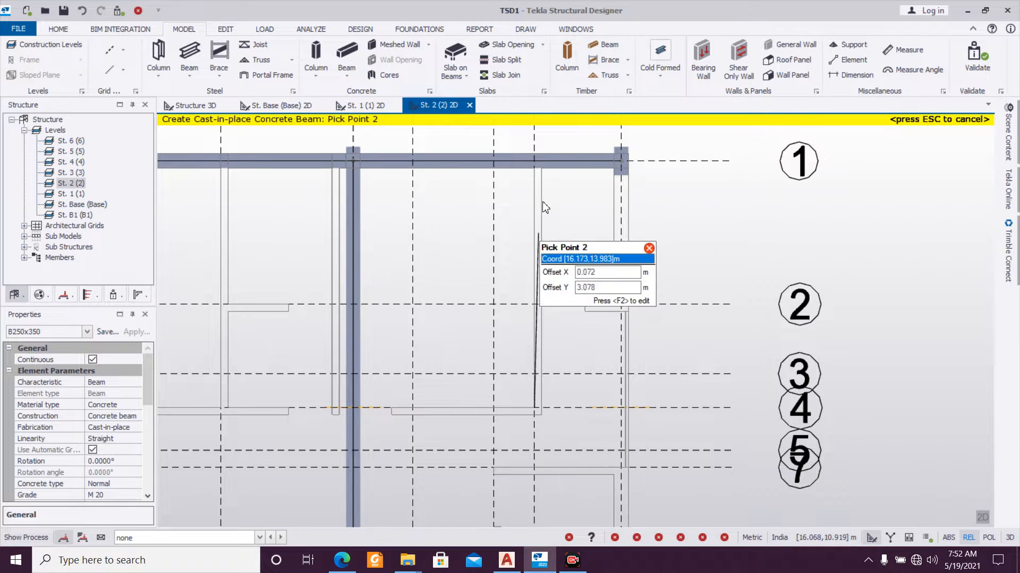
{"action": "left_click", "coordinate": [534, 161]}
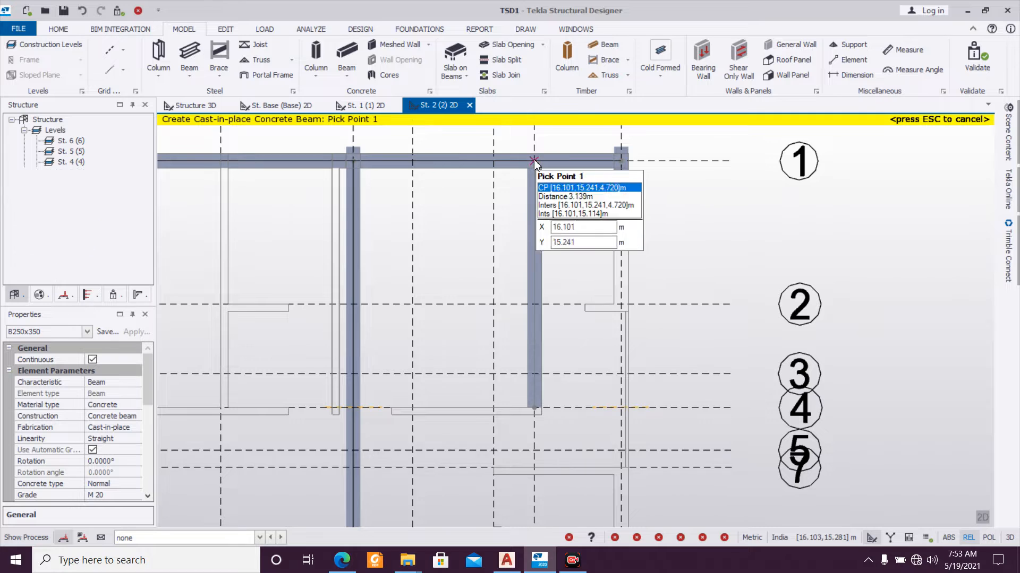
{"action": "left_click", "coordinate": [621, 408]}
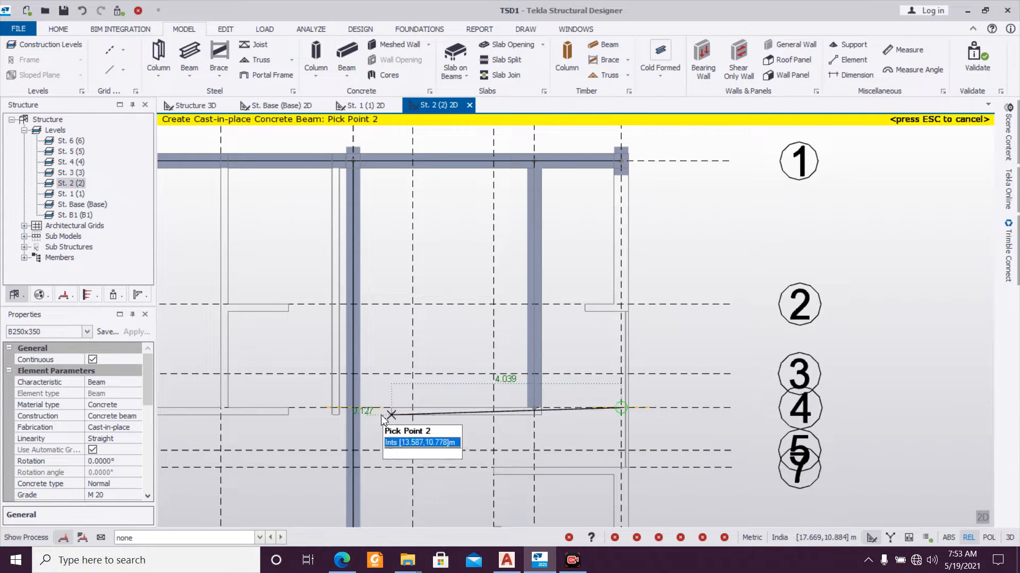
{"action": "left_click", "coordinate": [352, 407]}
{"action": "left_click", "coordinate": [621, 304]}
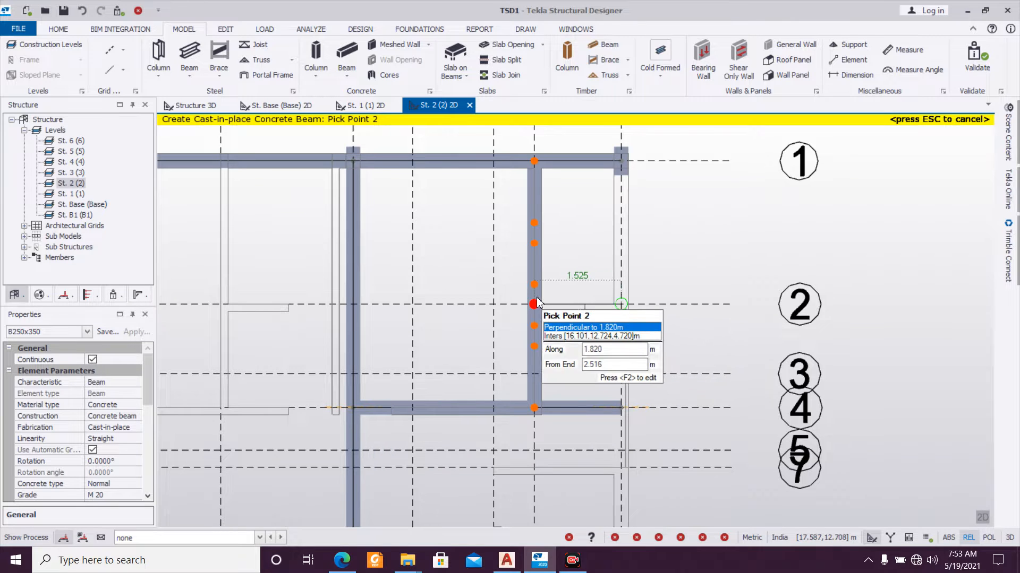
{"action": "left_click", "coordinate": [537, 298]}
{"action": "key", "text": "Escape"}
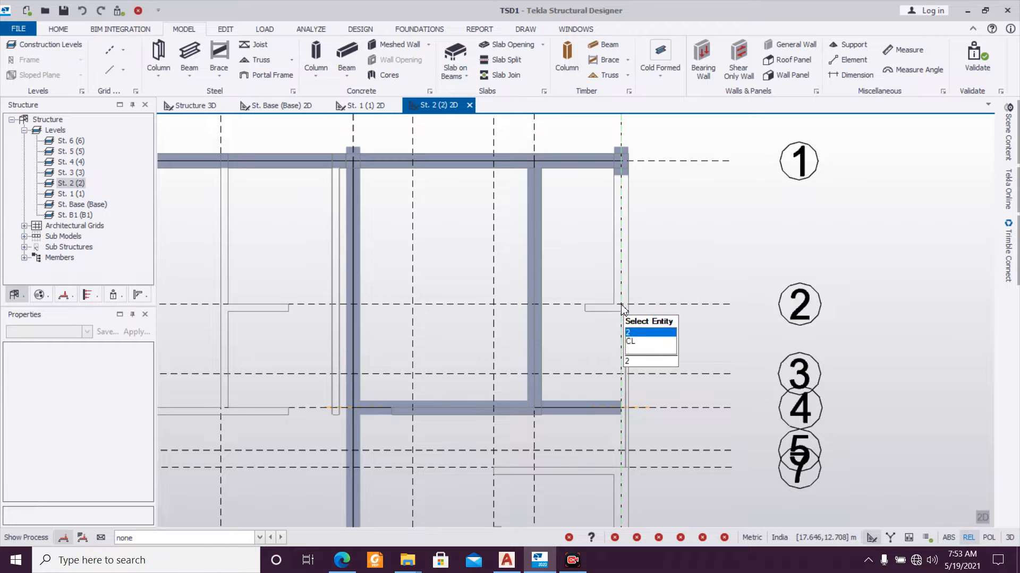
Step: Add a B250x350 concrete beam along grid 2 from grid 19 to the grid 18 beam
{"action": "left_click", "coordinate": [343, 53]}
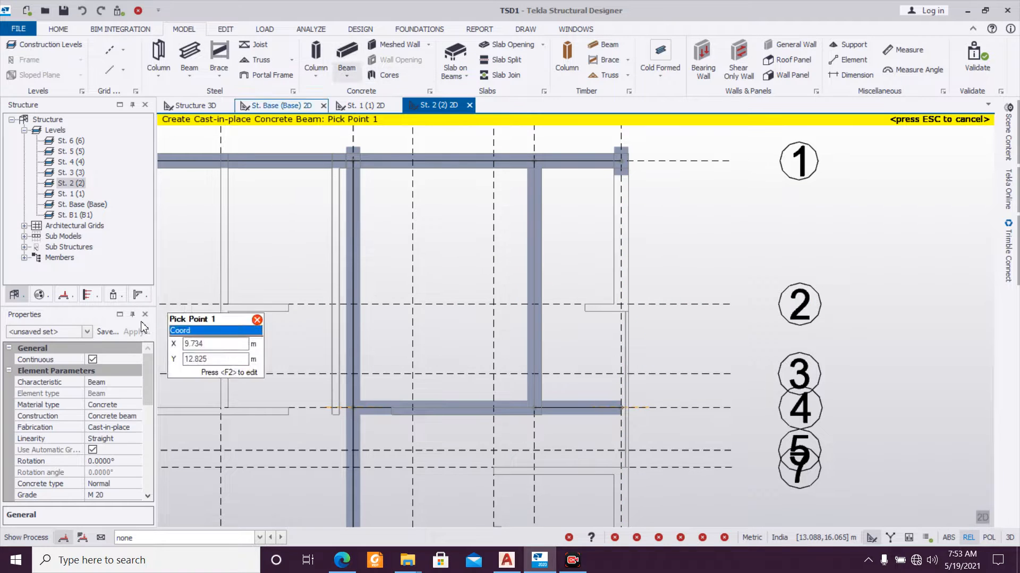
{"action": "left_click", "coordinate": [84, 333]}
{"action": "left_click", "coordinate": [71, 353]}
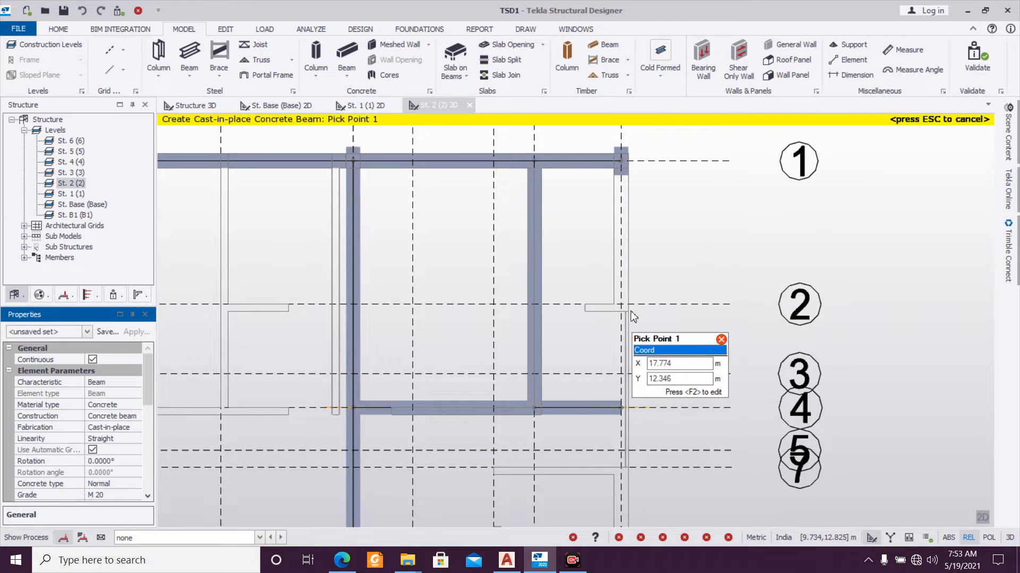
{"action": "left_click", "coordinate": [620, 304]}
{"action": "left_click", "coordinate": [535, 304]}
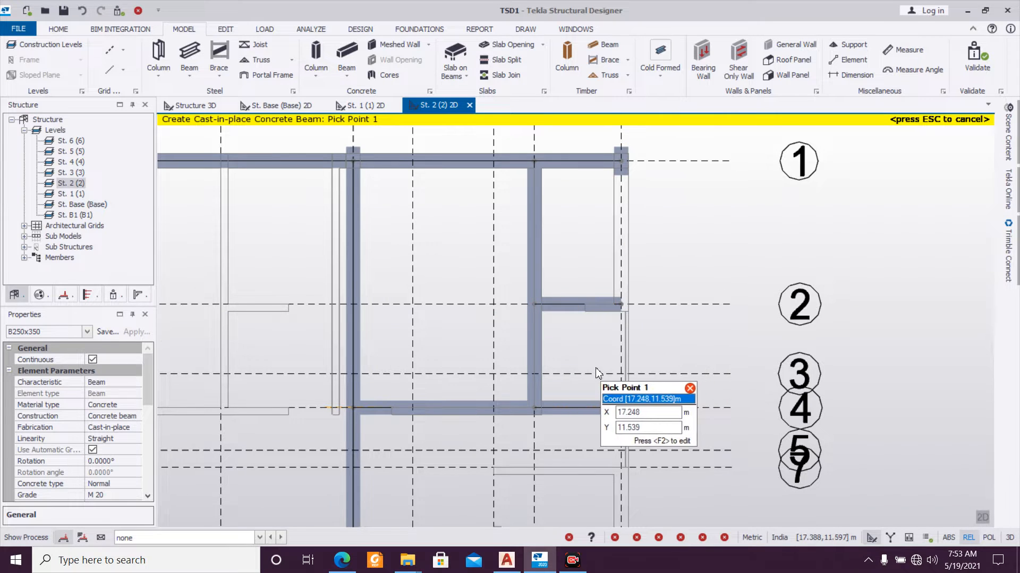
Step: Add a B250x350 concrete beam along grid 7 from grid 19 to grid 22 on level 2
{"action": "middle_click_drag", "start_coordinate": [606, 423], "coordinate": [550, 221]}
{"action": "left_click", "coordinate": [566, 265]}
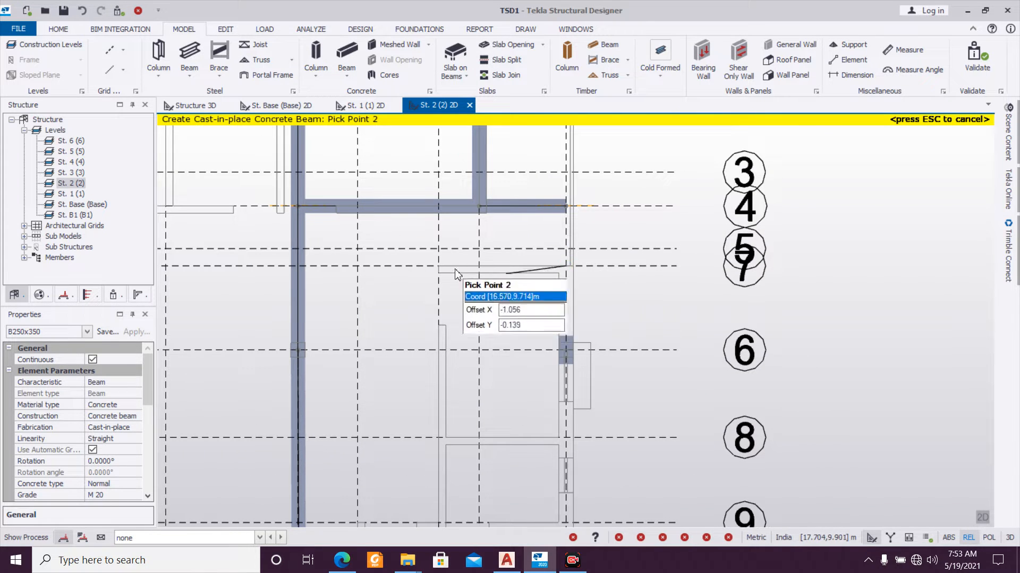
{"action": "left_click", "coordinate": [438, 266]}
{"action": "scroll", "coordinate": [438, 266], "scroll_direction": "down", "scroll_amount": 2}
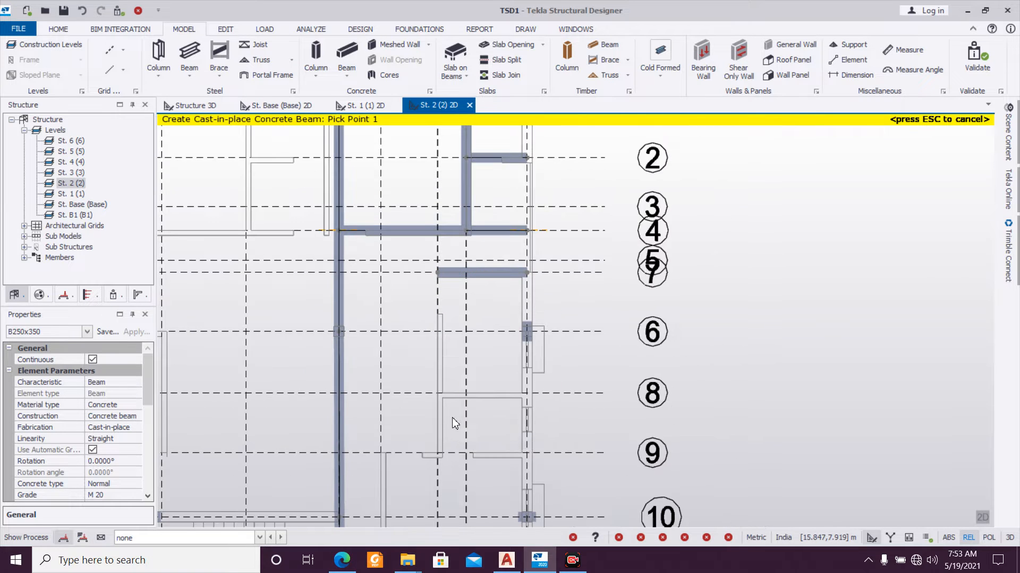
Step: Add B250x350 concrete beams along grid 22 from grid 9 to grid 4, and along grid 8 from grid 19 to grid 22
{"action": "middle_click_drag", "start_coordinate": [437, 371], "coordinate": [457, 396]}
{"action": "left_click", "coordinate": [431, 308]}
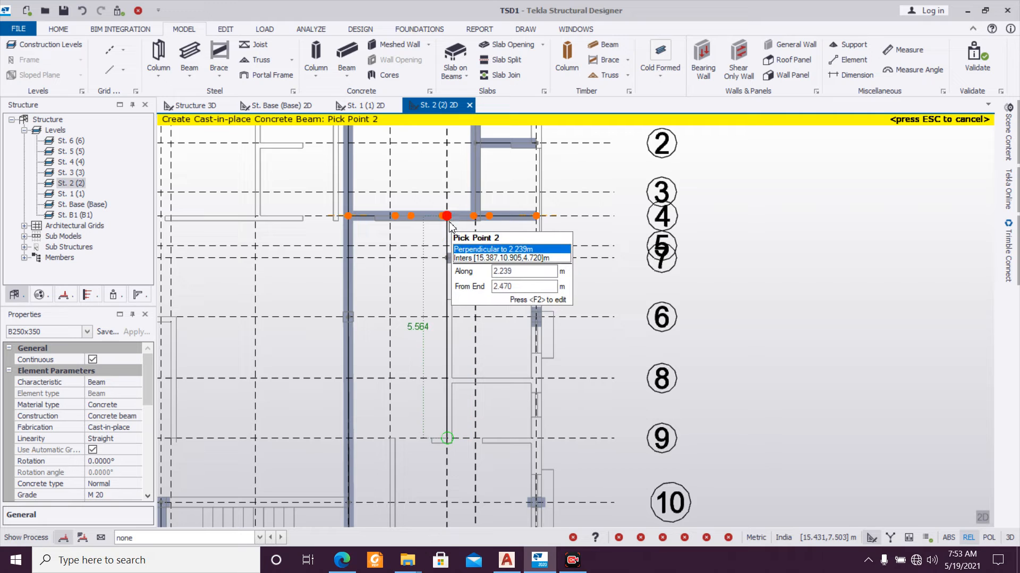
{"action": "left_click", "coordinate": [450, 222]}
{"action": "left_click", "coordinate": [535, 379]}
{"action": "left_click", "coordinate": [448, 378]}
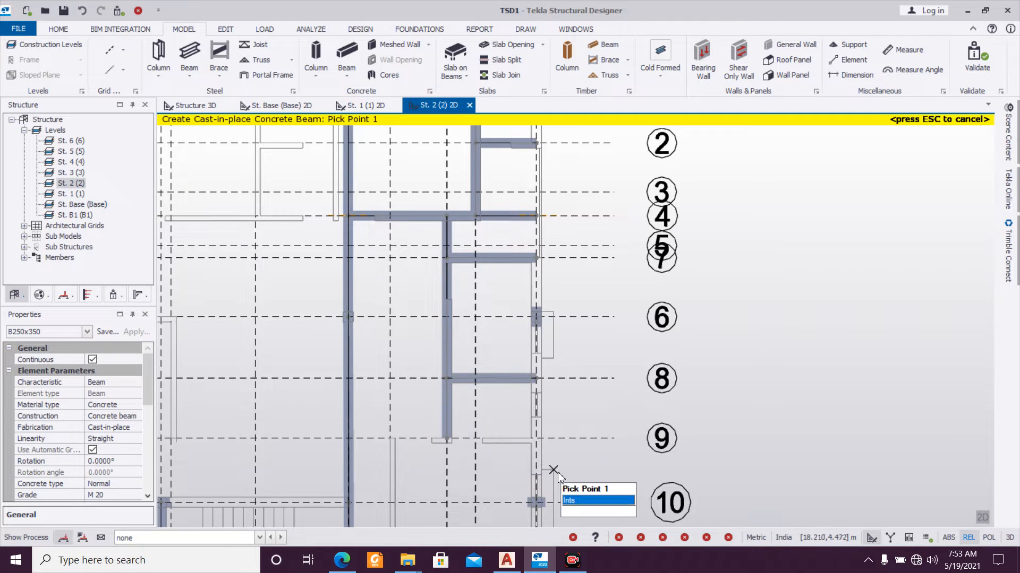
Step: Add a B250x350 concrete beam along grid 9 from grid 19 to grid 23
{"action": "scroll", "coordinate": [536, 467], "scroll_direction": "up", "scroll_amount": 2}
{"action": "left_click", "coordinate": [537, 431]}
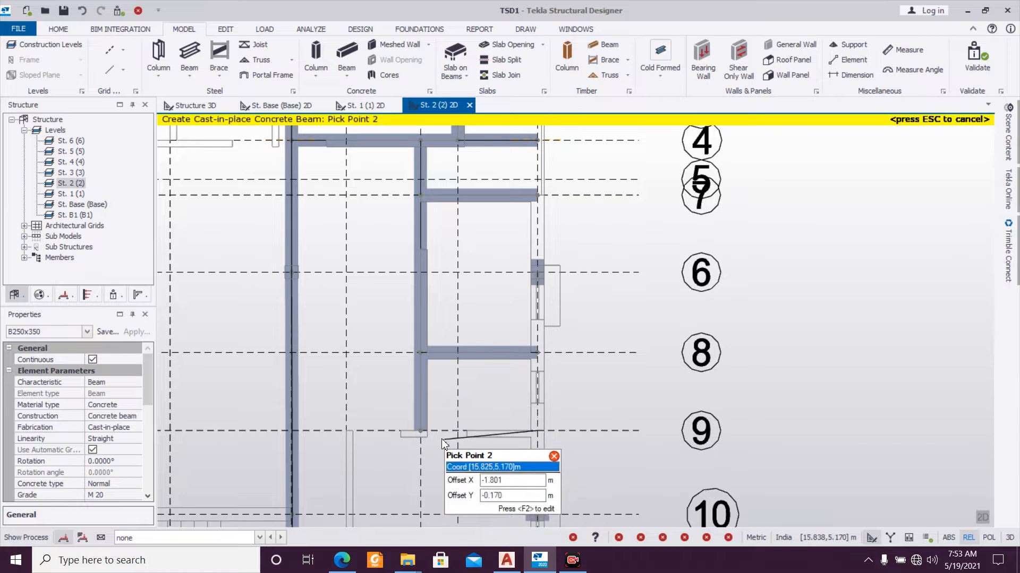
{"action": "left_click", "coordinate": [352, 432]}
{"action": "scroll", "coordinate": [352, 431], "scroll_direction": "down", "scroll_amount": 3}
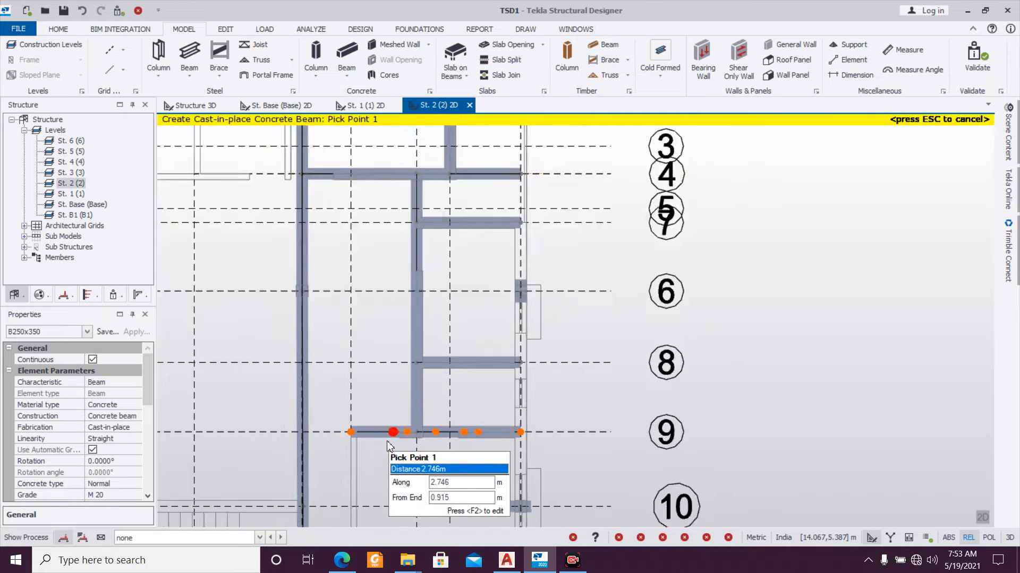
Step: Add a B250x350 concrete beam along grid 23 from grid 9 to the beam on grid 12
{"action": "left_click", "coordinate": [350, 339]}
{"action": "left_click", "coordinate": [350, 460]}
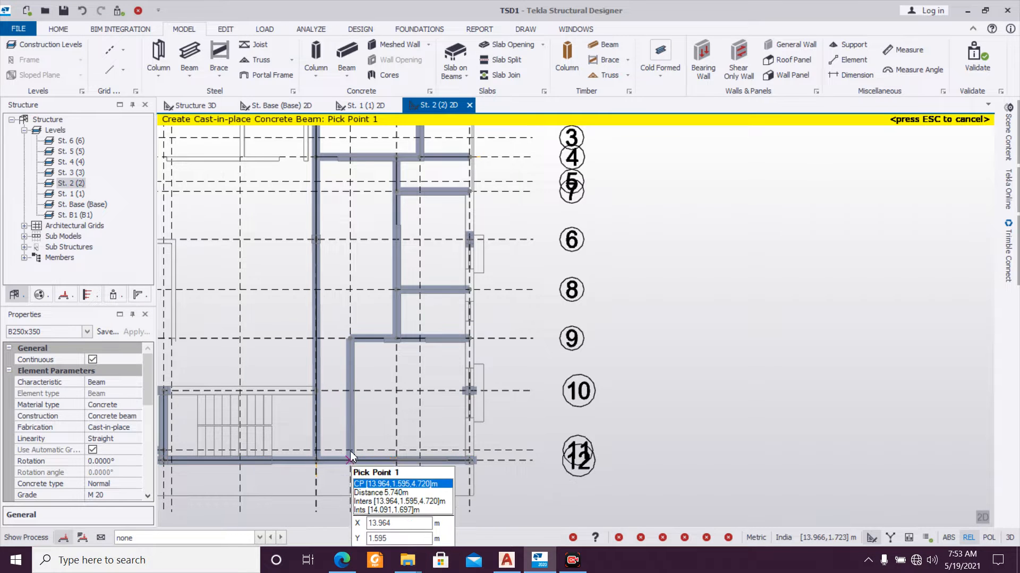
{"action": "scroll", "coordinate": [329, 366], "scroll_direction": "up", "scroll_amount": 2}
{"action": "scroll", "coordinate": [363, 375], "scroll_direction": "down", "scroll_amount": 4}
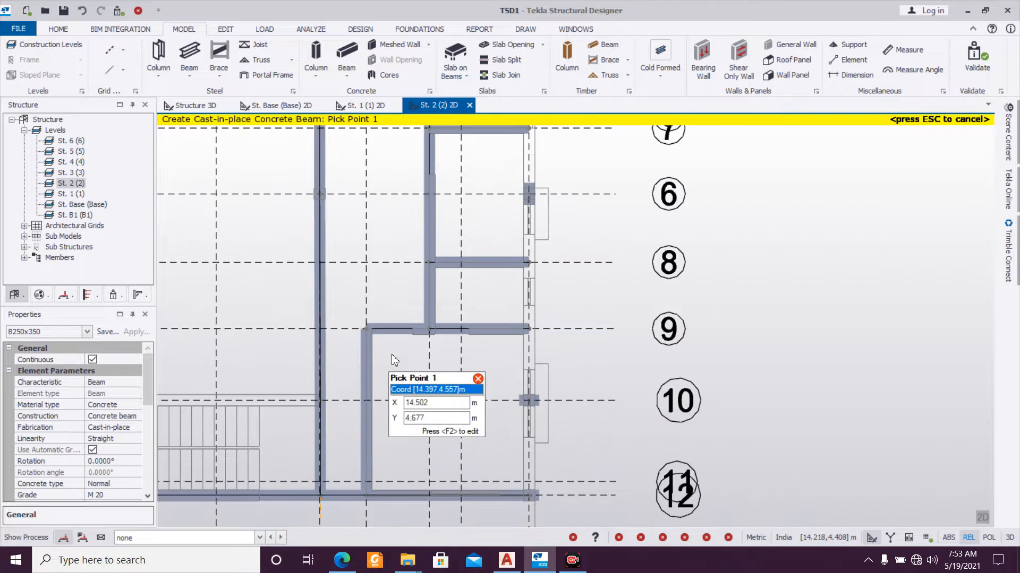
{"action": "scroll", "coordinate": [410, 439], "scroll_direction": "up", "scroll_amount": 2}
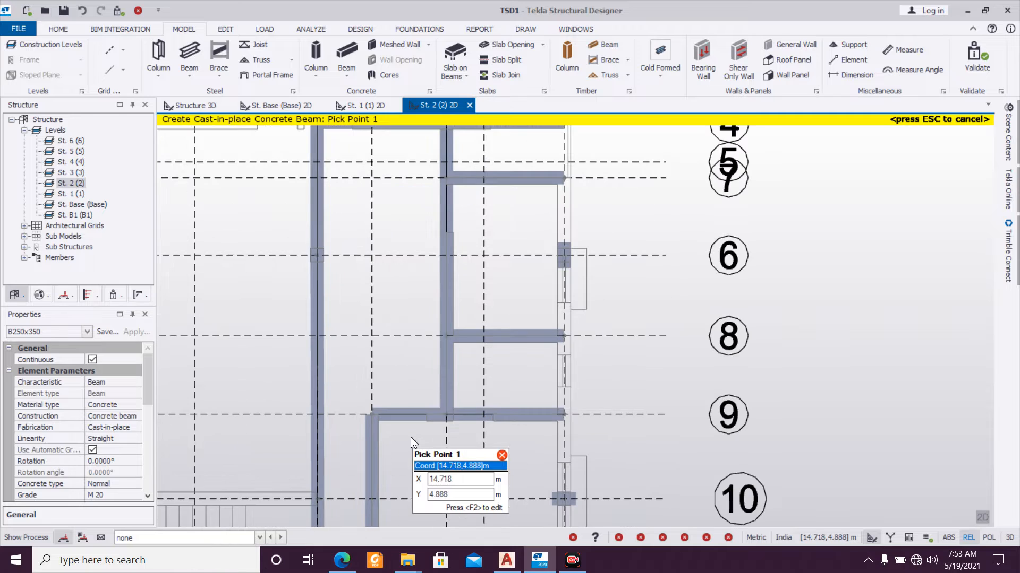
Step: Delete the beam along grid 9 between grids 23 and 19
{"action": "key", "text": "Escape"}
{"action": "left_click", "coordinate": [415, 416]}
{"action": "key", "text": "Delete"}
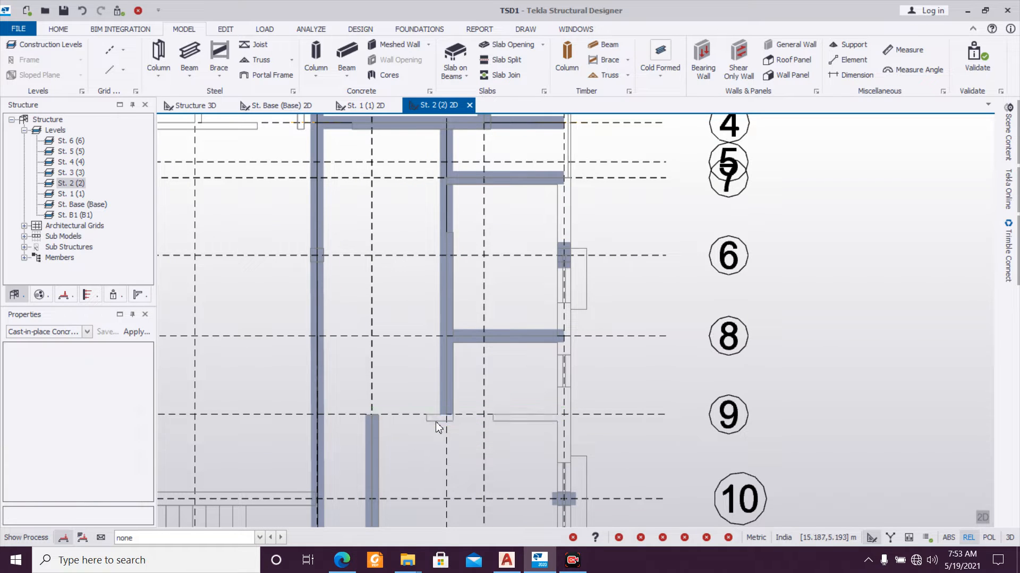
Step: Add a B250x350 concrete beam along grid 9 from grid 19 to the grid 17 beam
{"action": "left_click", "coordinate": [346, 56]}
{"action": "left_click", "coordinate": [85, 336]}
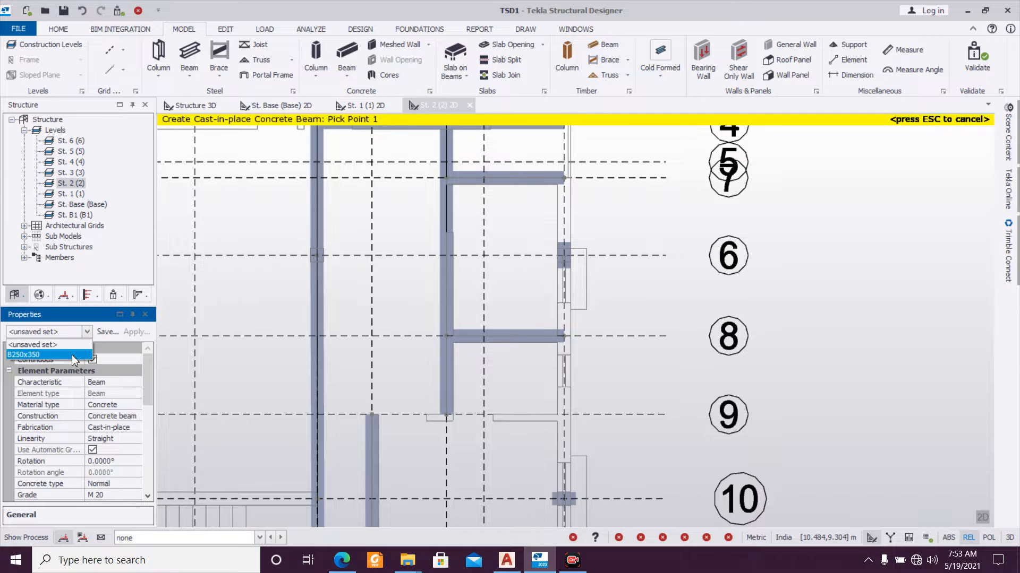
{"action": "left_click", "coordinate": [75, 356]}
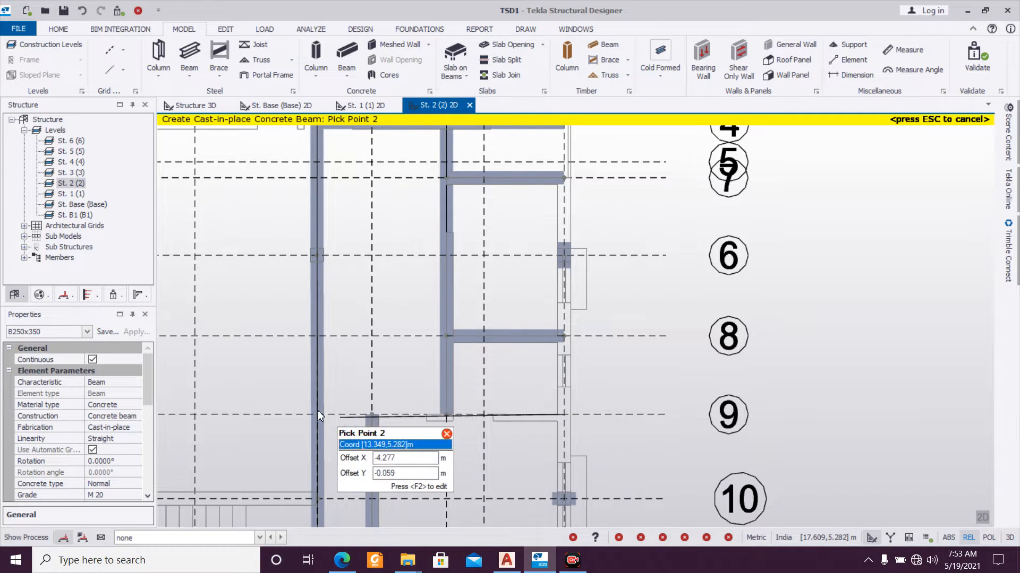
{"action": "scroll", "coordinate": [505, 424], "scroll_direction": "down", "scroll_amount": 2}
{"action": "middle_click_drag", "start_coordinate": [516, 341], "coordinate": [538, 488]}
{"action": "middle_click_drag", "start_coordinate": [515, 391], "coordinate": [487, 255]}
{"action": "middle_click_drag", "start_coordinate": [547, 351], "coordinate": [552, 236]}
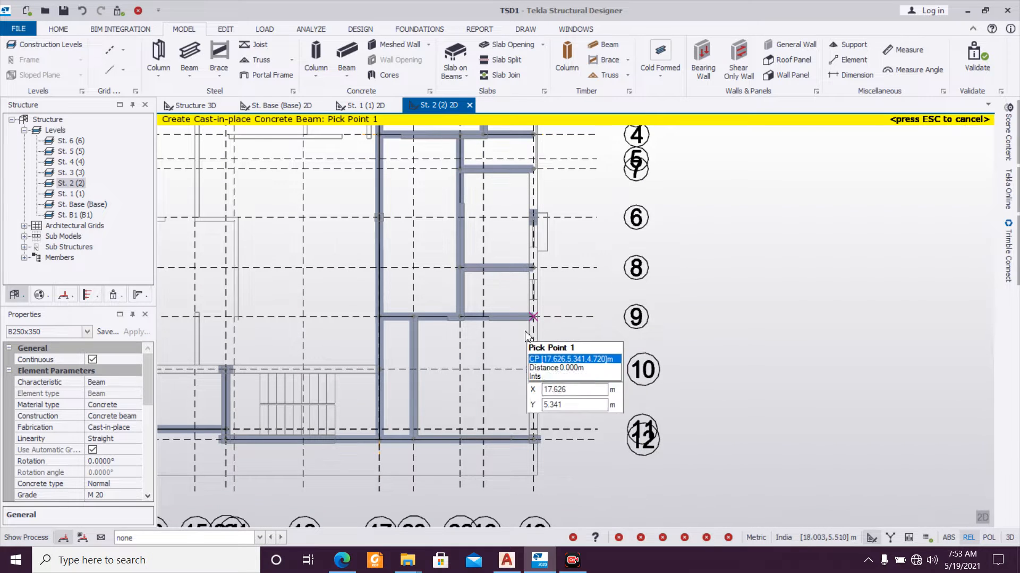
Step: Examine the new beam layout between grids 17 and 19 on the level 2 plan and end the beam command
{"action": "scroll", "coordinate": [485, 451], "scroll_direction": "up", "scroll_amount": 1}
{"action": "scroll", "coordinate": [485, 425], "scroll_direction": "down", "scroll_amount": 5}
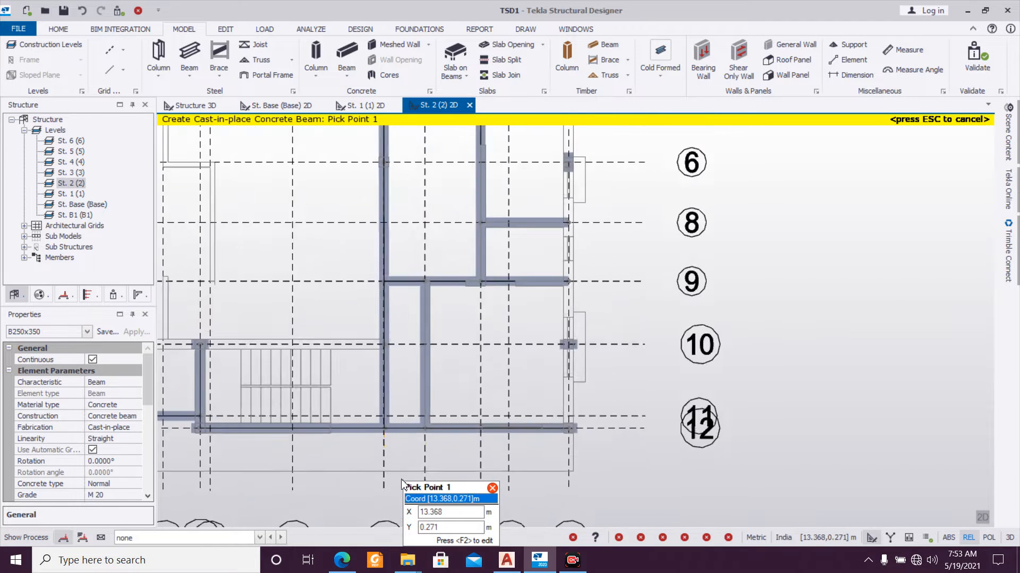
{"action": "scroll", "coordinate": [485, 426], "scroll_direction": "up", "scroll_amount": 4}
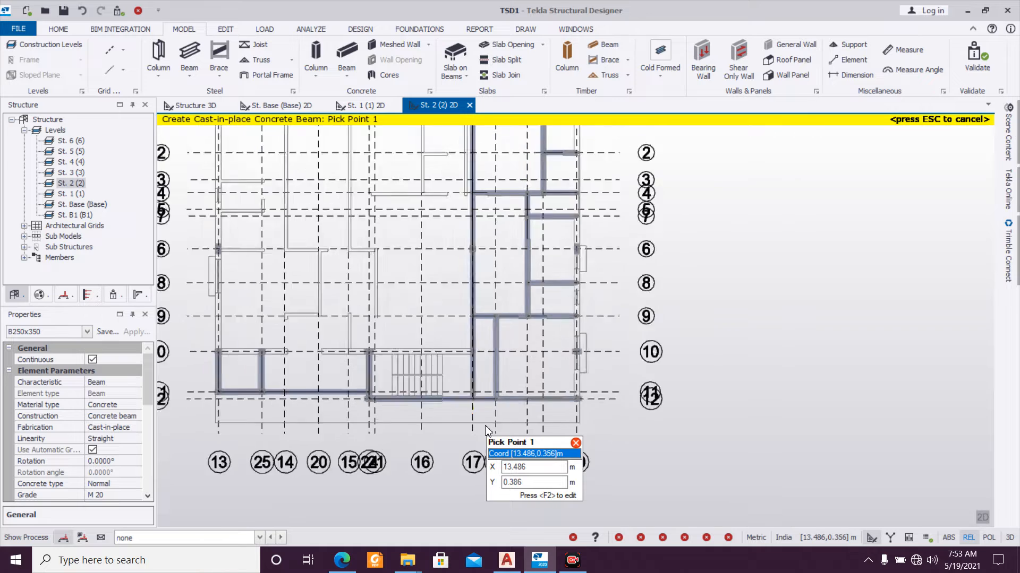
{"action": "scroll", "coordinate": [485, 426], "scroll_direction": "down", "scroll_amount": 2}
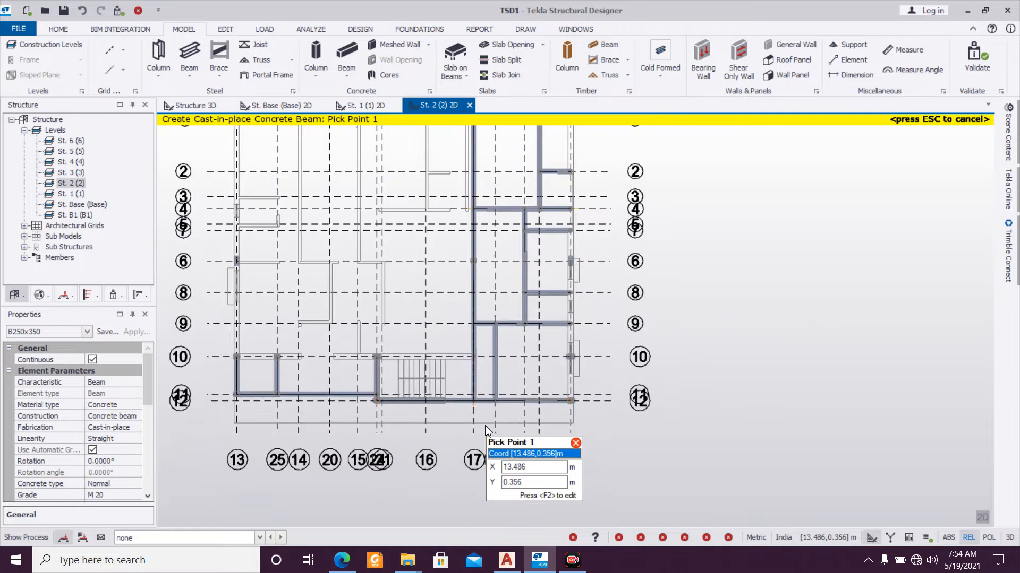
{"action": "middle_click_drag", "start_coordinate": [480, 417], "coordinate": [470, 473]}
{"action": "middle_click_drag", "start_coordinate": [546, 408], "coordinate": [512, 424]}
{"action": "scroll", "coordinate": [552, 442], "scroll_direction": "up", "scroll_amount": 2}
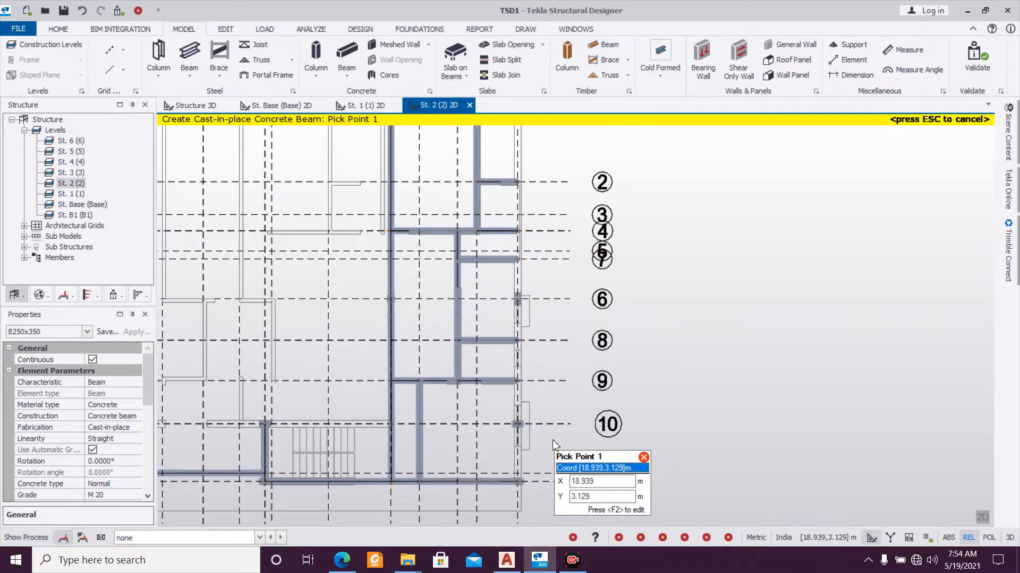
{"action": "middle_click_drag", "start_coordinate": [546, 357], "coordinate": [536, 376]}
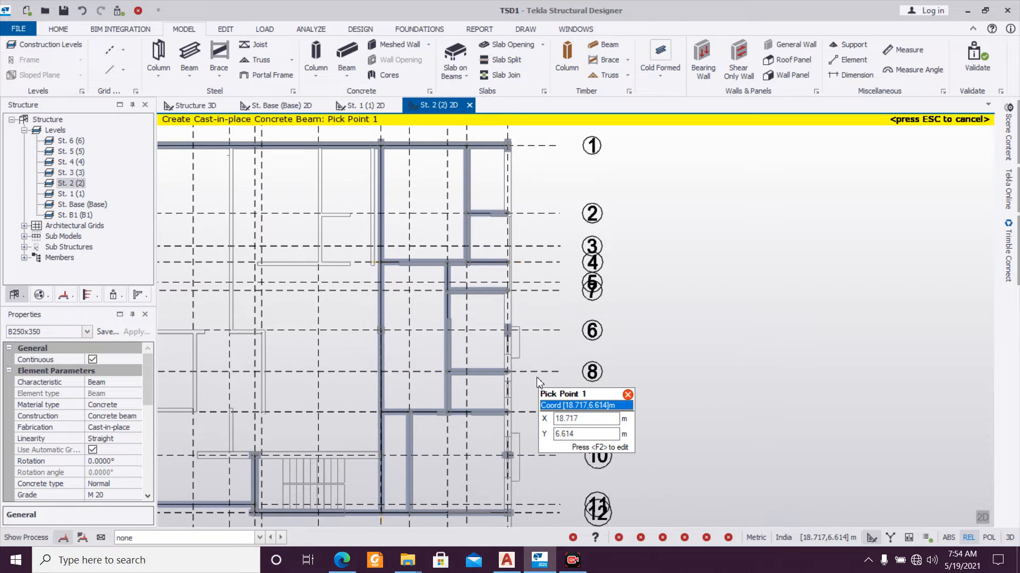
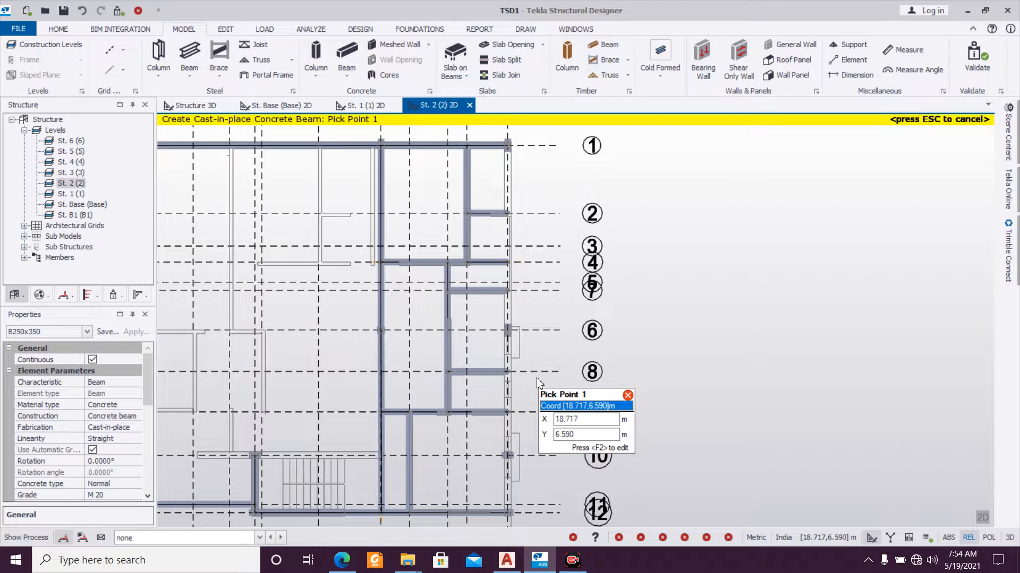
{"action": "scroll", "coordinate": [519, 366], "scroll_direction": "down", "scroll_amount": 1}
{"action": "scroll", "coordinate": [518, 406], "scroll_direction": "up", "scroll_amount": 1}
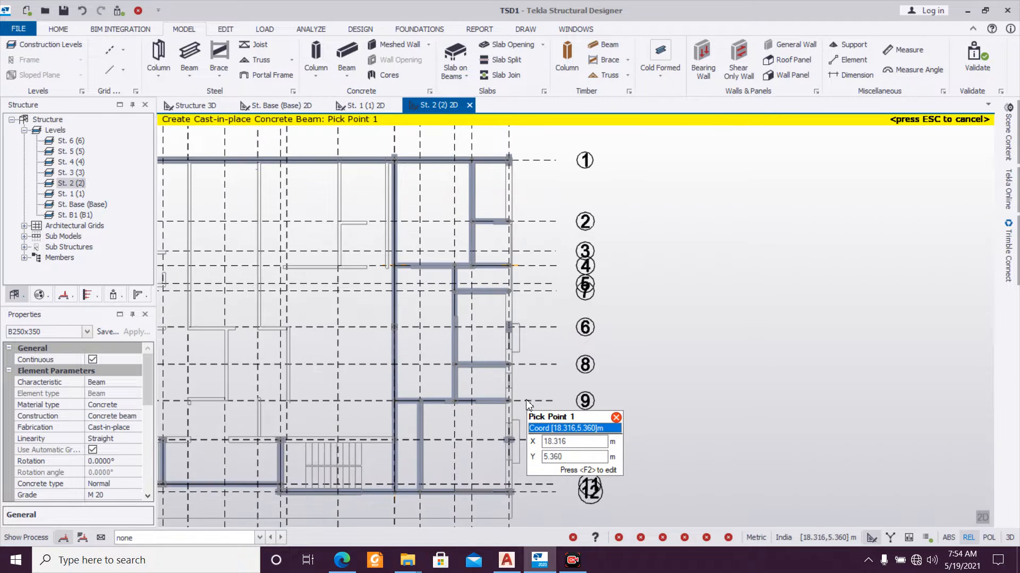
{"action": "scroll", "coordinate": [522, 399], "scroll_direction": "down", "scroll_amount": 1}
{"action": "scroll", "coordinate": [514, 332], "scroll_direction": "up", "scroll_amount": 3}
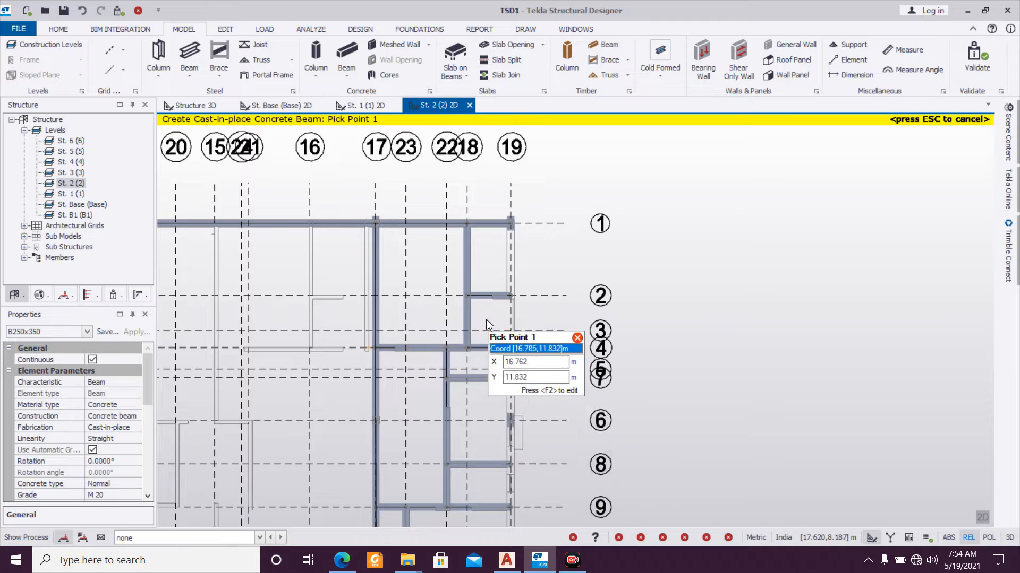
{"action": "key", "text": "Escape"}
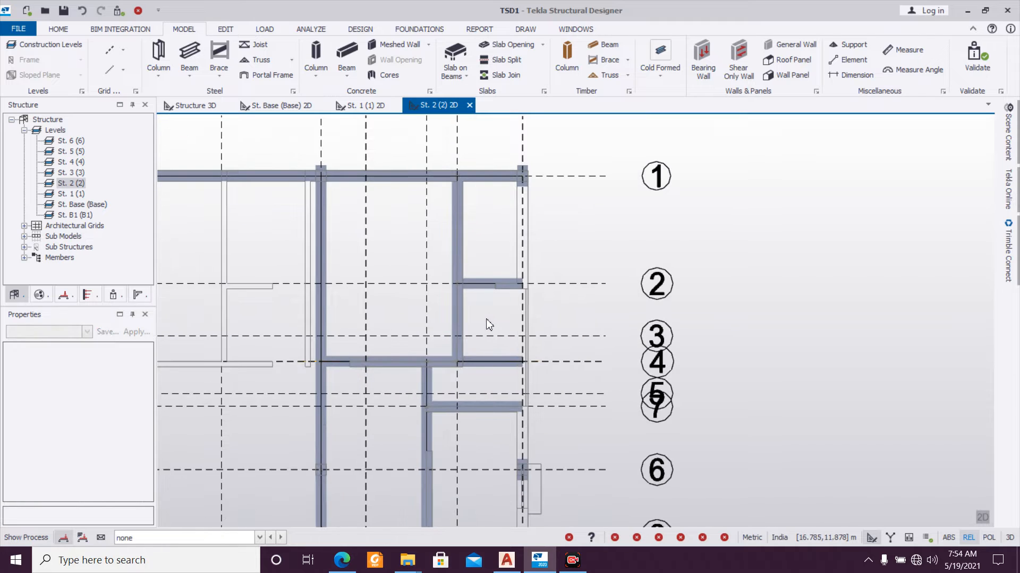
Step: Set the releases of the grid 18 beam between grids 1 and 4 to Pin at both ends
{"action": "double_click", "coordinate": [465, 257]}
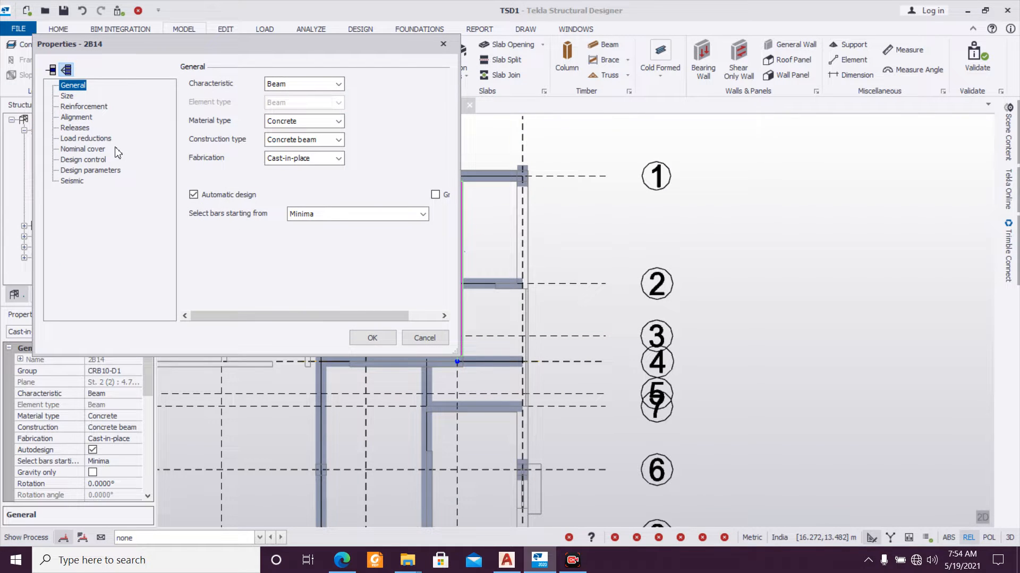
{"action": "left_click", "coordinate": [75, 128]}
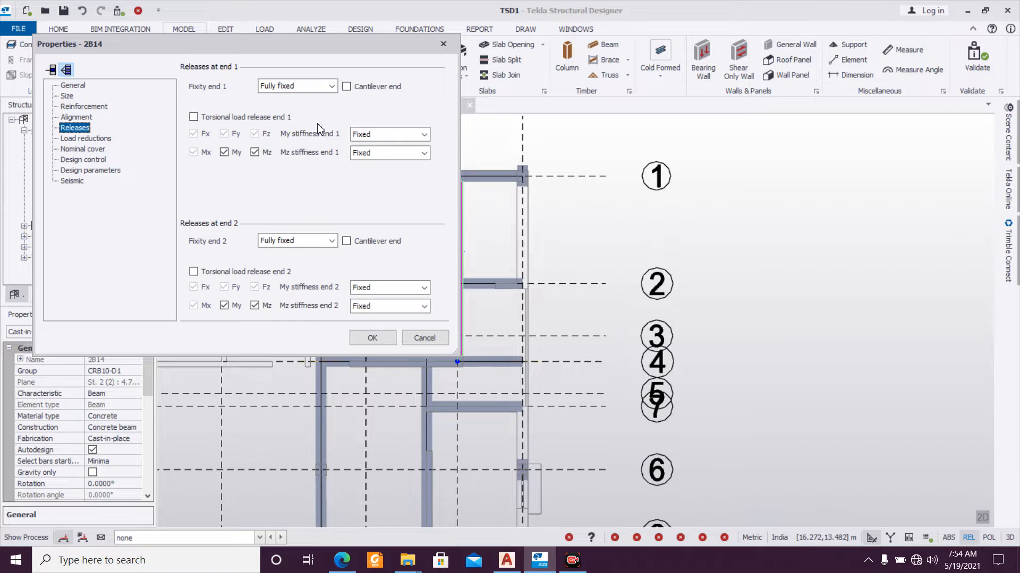
{"action": "left_click", "coordinate": [310, 86]}
{"action": "left_click", "coordinate": [300, 241]}
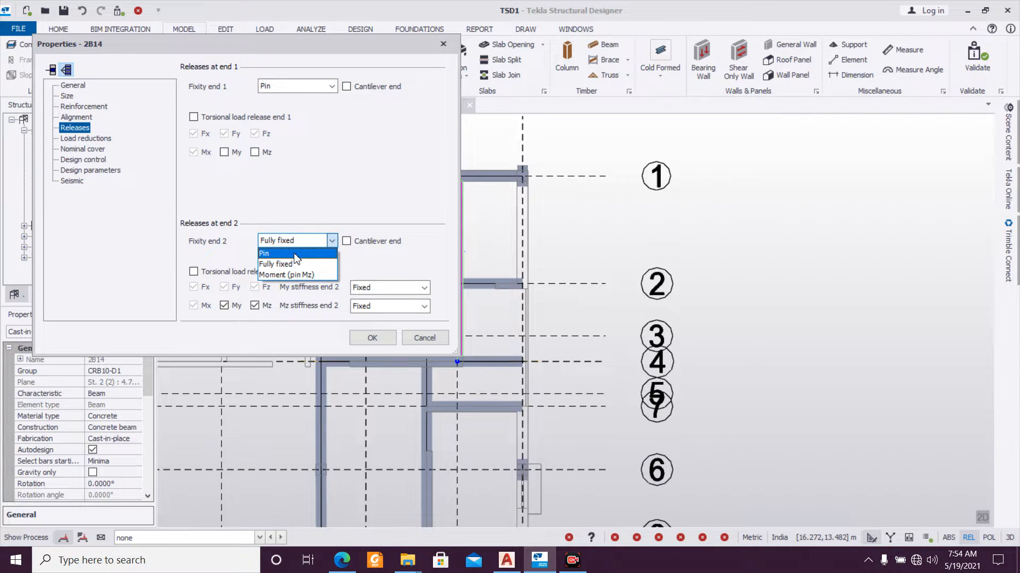
{"action": "left_click", "coordinate": [296, 251]}
{"action": "left_click", "coordinate": [373, 339]}
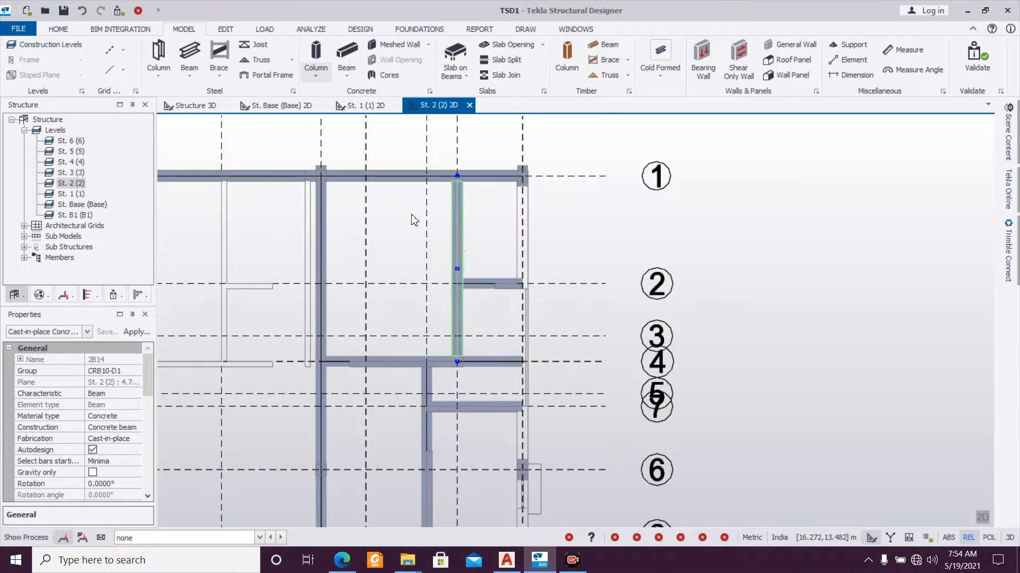
Step: Set the releases of the short grid 2 beam between grids 18 and 19 to Pin at both ends
{"action": "double_click", "coordinate": [488, 282]}
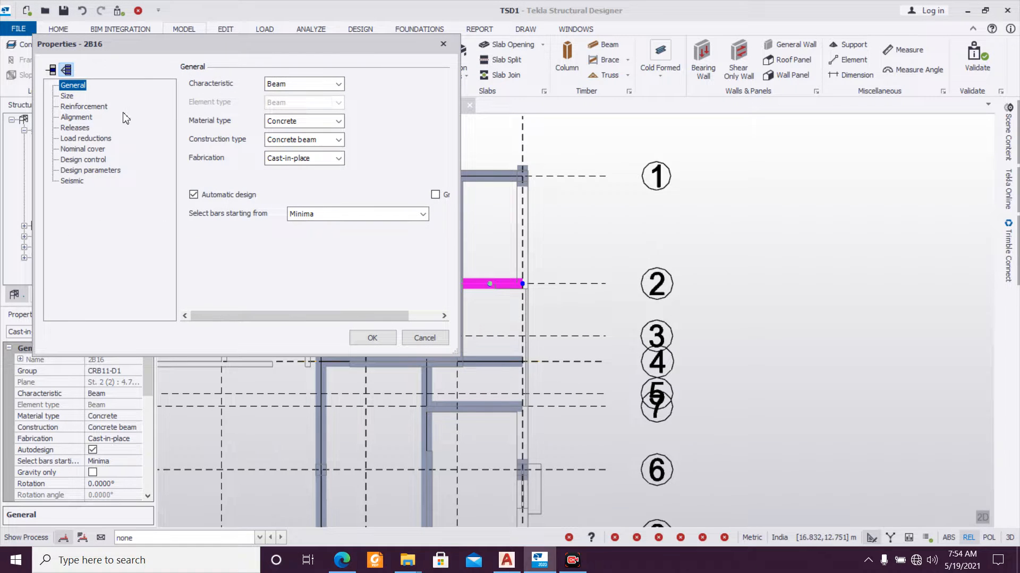
{"action": "left_click", "coordinate": [74, 128]}
{"action": "left_click", "coordinate": [271, 91]}
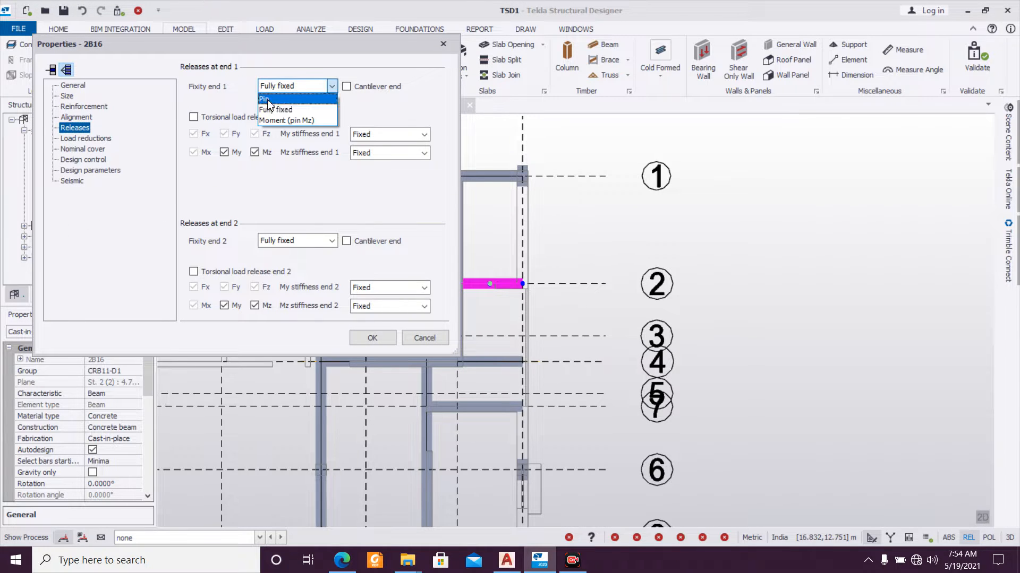
{"action": "left_click", "coordinate": [281, 104]}
{"action": "left_click", "coordinate": [314, 246]}
{"action": "left_click", "coordinate": [311, 259]}
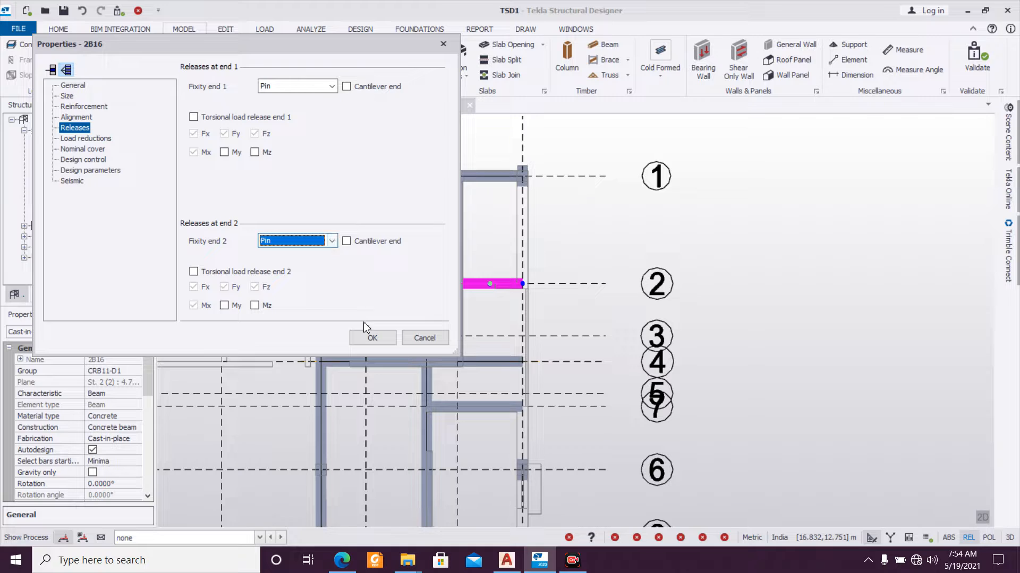
{"action": "left_click", "coordinate": [371, 337]}
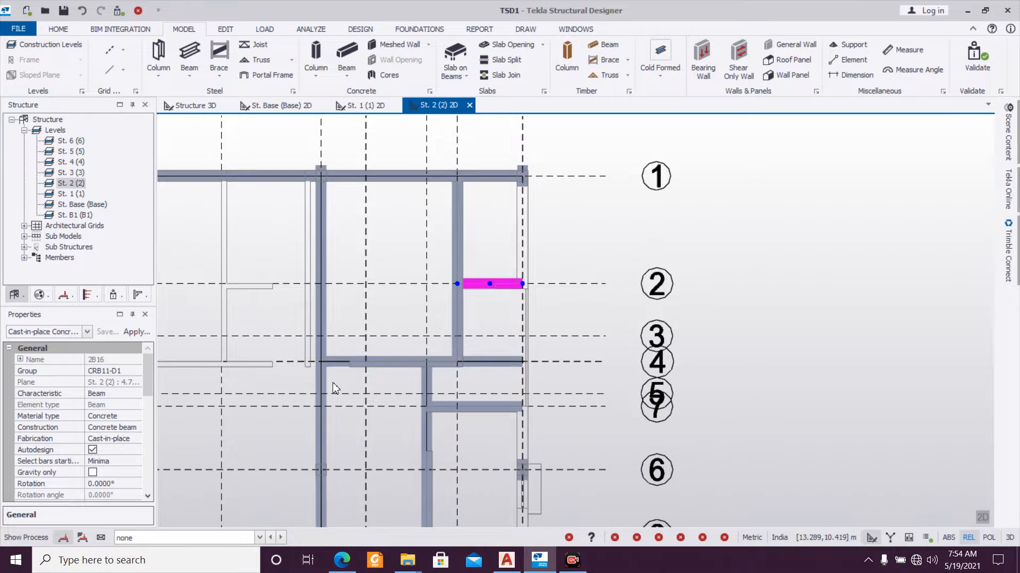
Step: Set the releases of the grid 4 beam between grids 17 and 19 to Pin at both ends
{"action": "scroll", "coordinate": [304, 383], "scroll_direction": "up", "scroll_amount": 3}
{"action": "scroll", "coordinate": [312, 359], "scroll_direction": "up", "scroll_amount": 3}
{"action": "scroll", "coordinate": [326, 346], "scroll_direction": "down", "scroll_amount": 2}
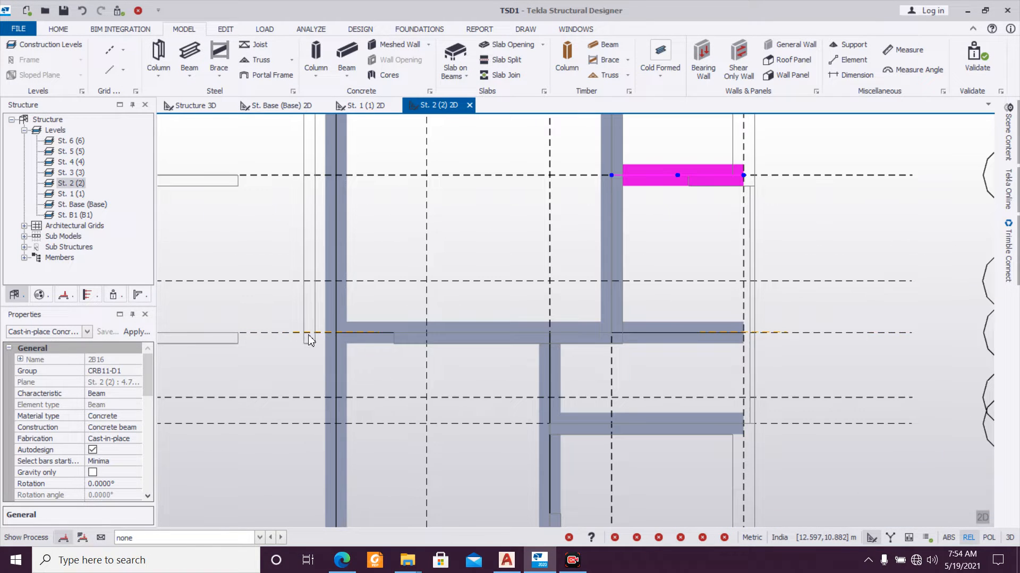
{"action": "double_click", "coordinate": [368, 327]}
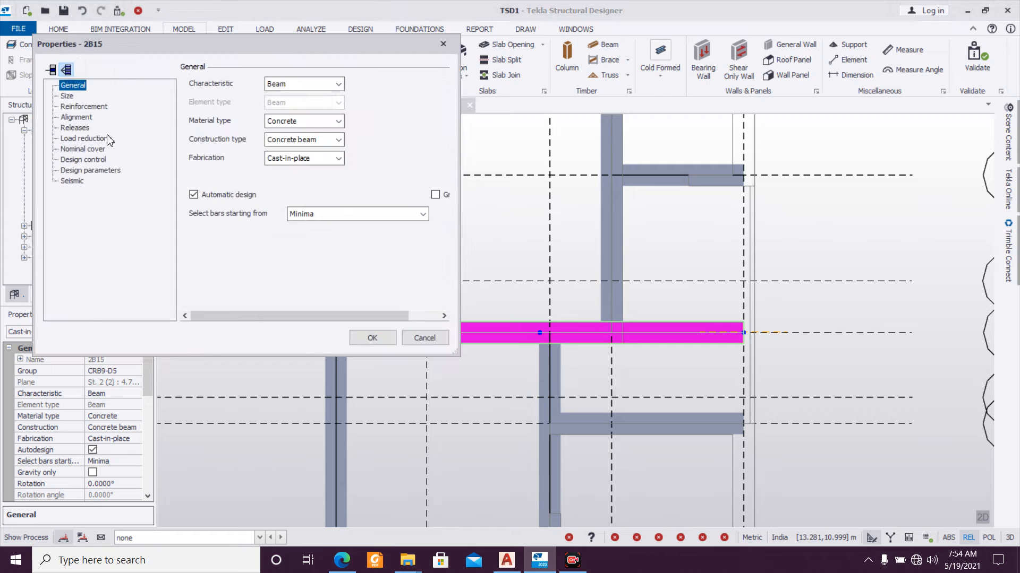
{"action": "left_click", "coordinate": [74, 128]}
{"action": "left_click", "coordinate": [317, 86]}
{"action": "left_click", "coordinate": [297, 105]}
{"action": "left_click", "coordinate": [315, 260]}
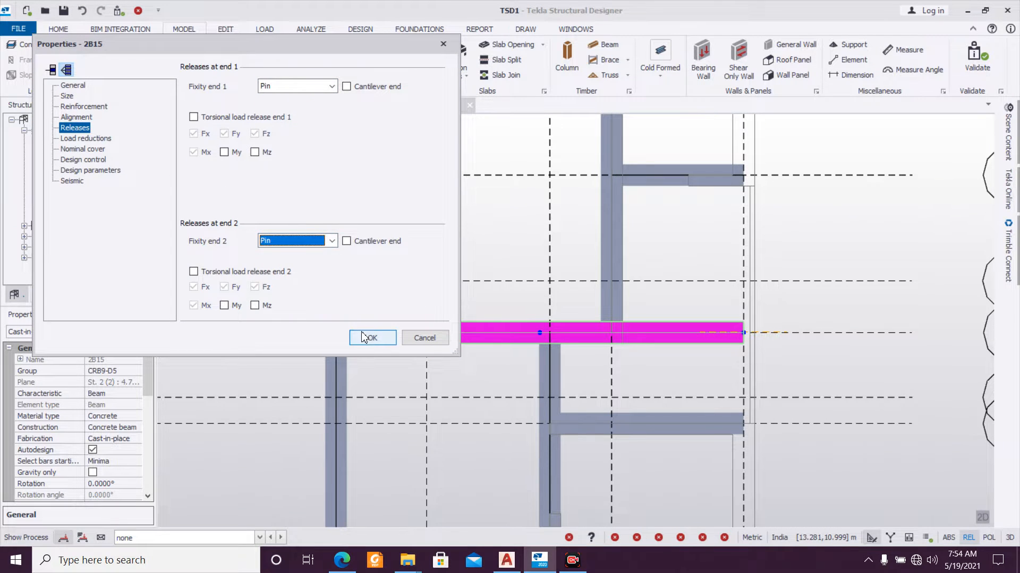
{"action": "left_click", "coordinate": [363, 336]}
Step: Set the releases of the grid 22 beam between grids 4 and 9 to Pin at both ends
{"action": "middle_click_drag", "start_coordinate": [482, 380], "coordinate": [268, 84]}
{"action": "scroll", "coordinate": [291, 142], "scroll_direction": "down", "scroll_amount": 2}
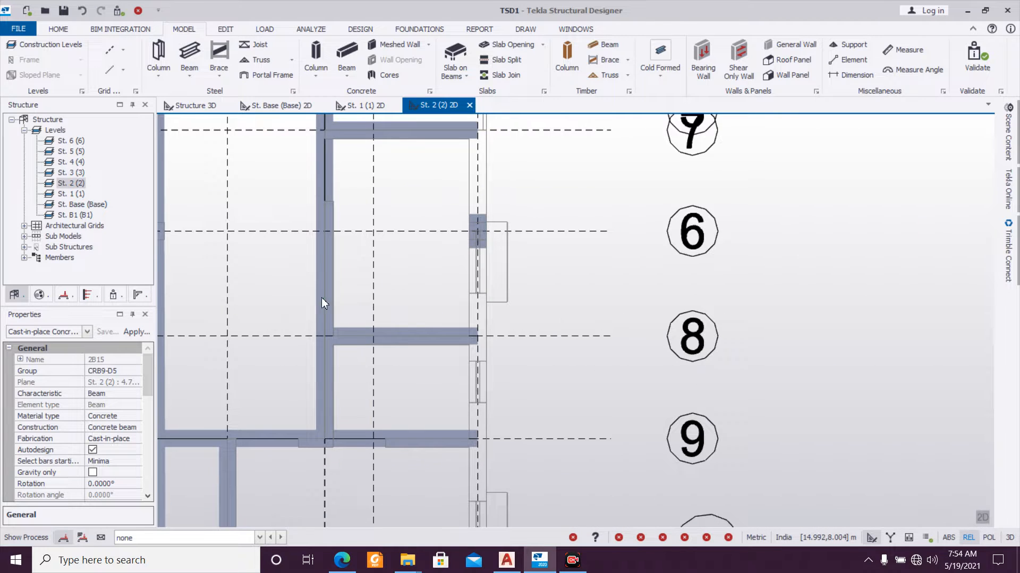
{"action": "left_click", "coordinate": [327, 334]}
{"action": "scroll", "coordinate": [321, 296], "scroll_direction": "down", "scroll_amount": 2}
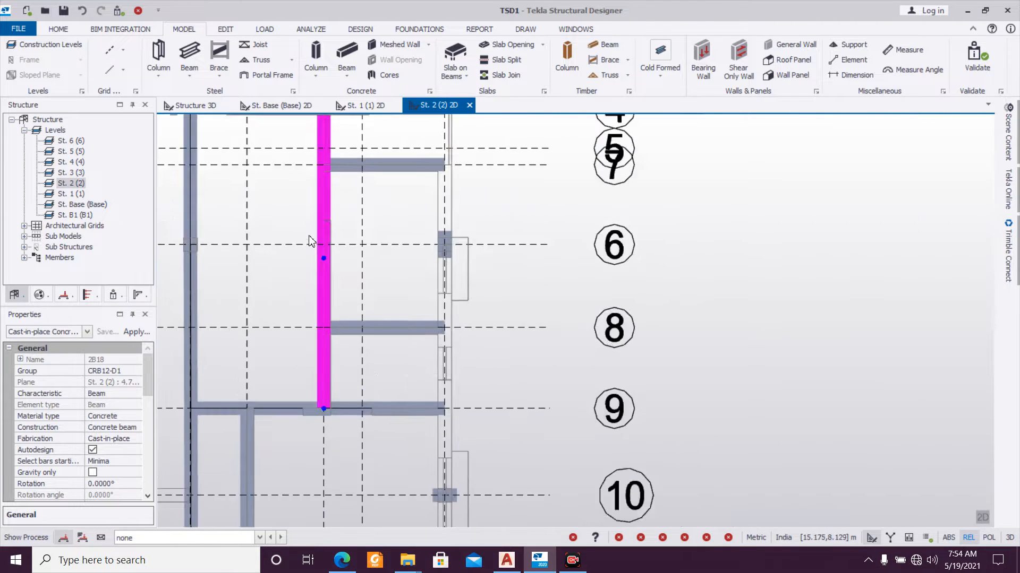
{"action": "middle_click_drag", "start_coordinate": [311, 242], "coordinate": [368, 387]}
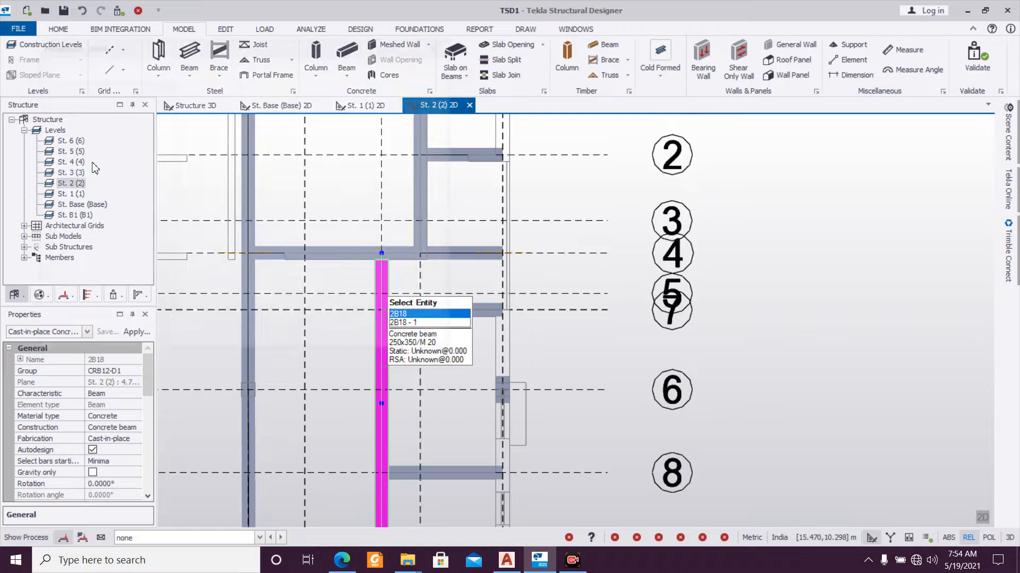
{"action": "left_click", "coordinate": [79, 128]}
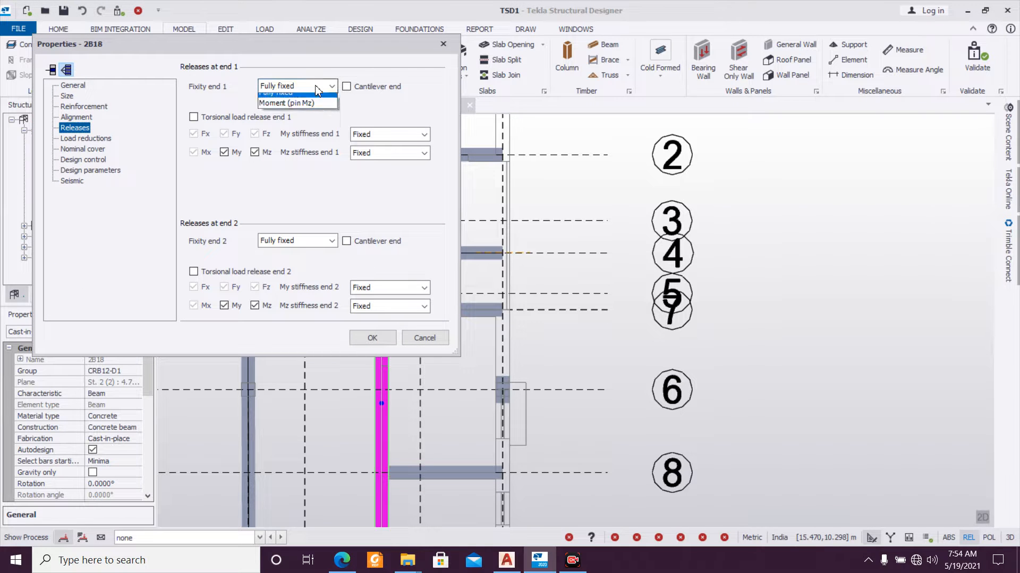
{"action": "left_click", "coordinate": [296, 106]}
{"action": "left_click", "coordinate": [287, 253]}
{"action": "left_click", "coordinate": [372, 338]}
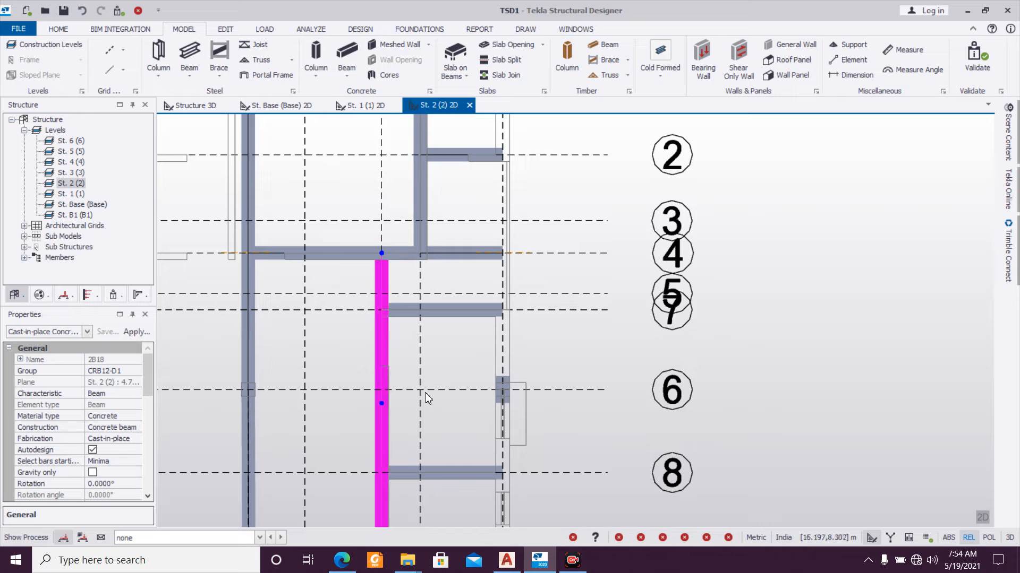
Step: Set the releases of the short grid 7 beam between grids 22 and 19 to Pin at both ends
{"action": "double_click", "coordinate": [469, 311]}
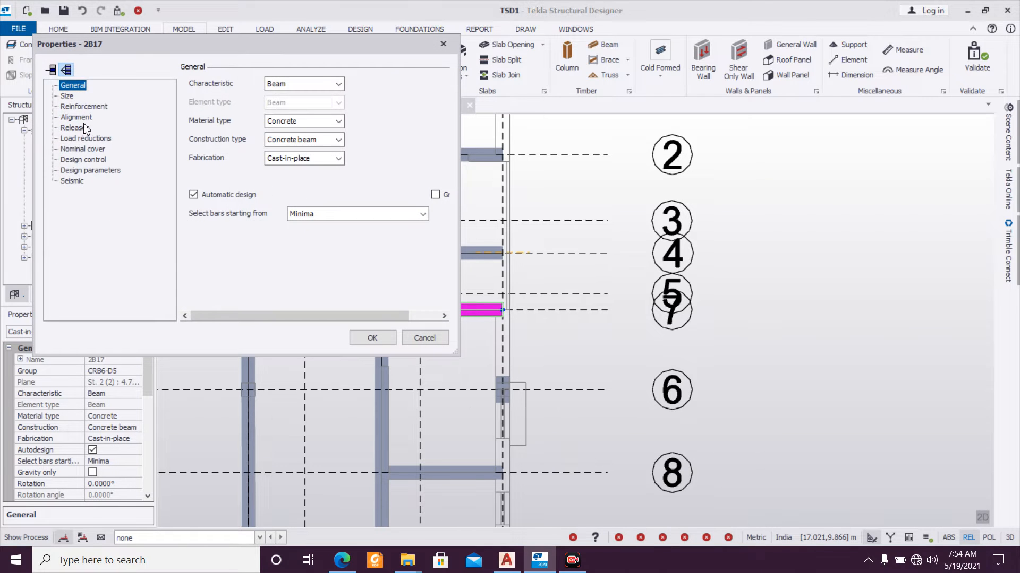
{"action": "left_click", "coordinate": [74, 128]}
{"action": "left_click", "coordinate": [281, 121]}
{"action": "left_click", "coordinate": [297, 253]}
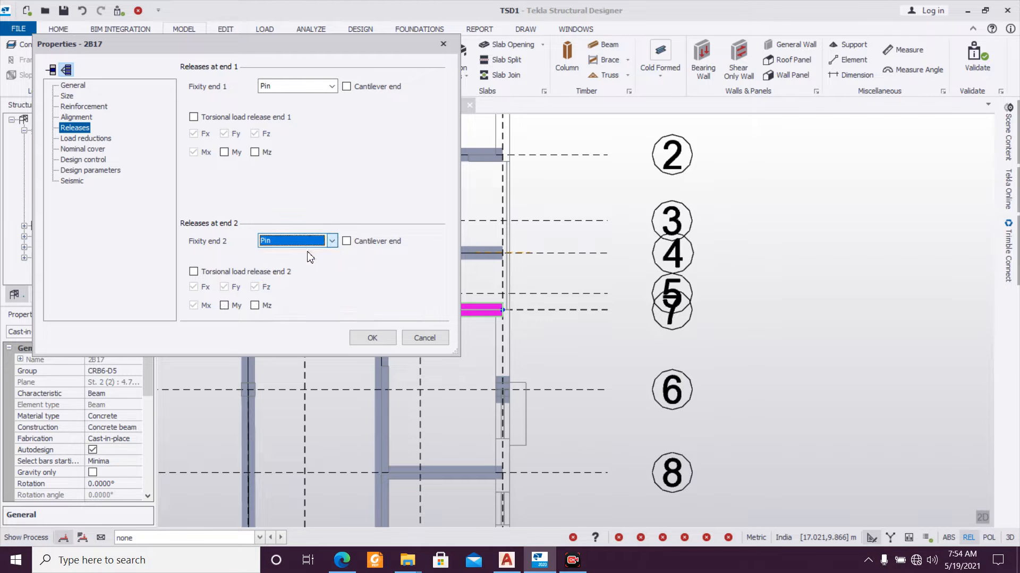
{"action": "left_click", "coordinate": [383, 341]}
Step: Check the release settings of the grid 4 beam between grids 17 and 19 and close its properties
{"action": "double_click", "coordinate": [466, 247]}
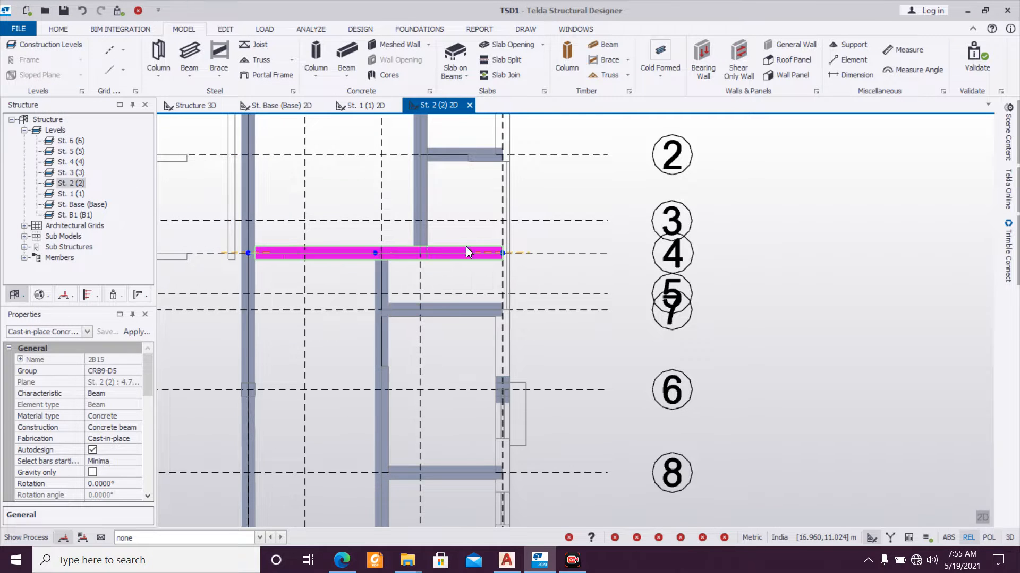
{"action": "left_click", "coordinate": [79, 128]}
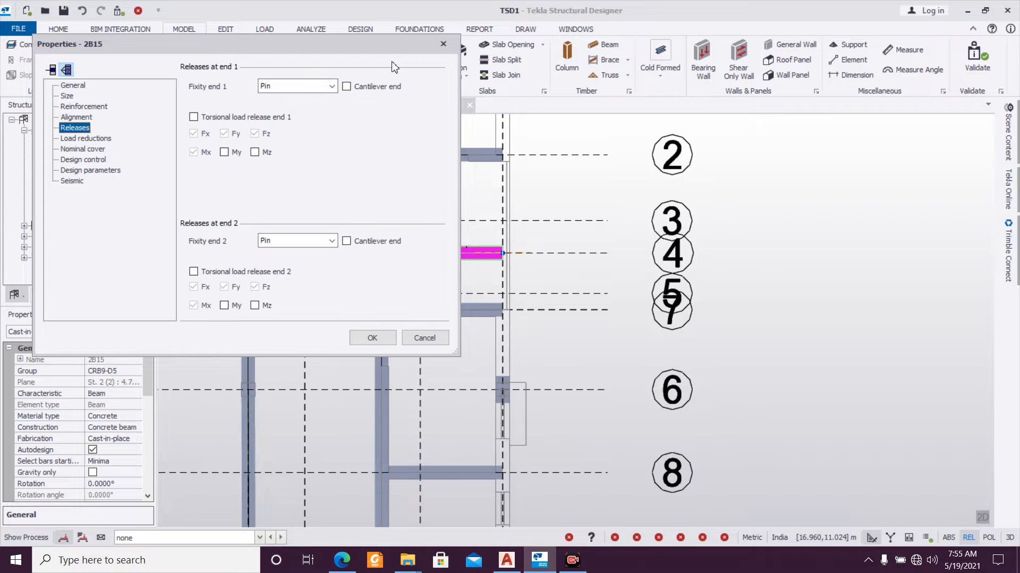
{"action": "left_click", "coordinate": [443, 44]}
Step: Set the releases of the short grid 8 beam between grids 22 and 19 to Pin at both ends
{"action": "scroll", "coordinate": [456, 335], "scroll_direction": "down", "scroll_amount": 3}
{"action": "left_click", "coordinate": [441, 374]}
{"action": "double_click", "coordinate": [441, 375]}
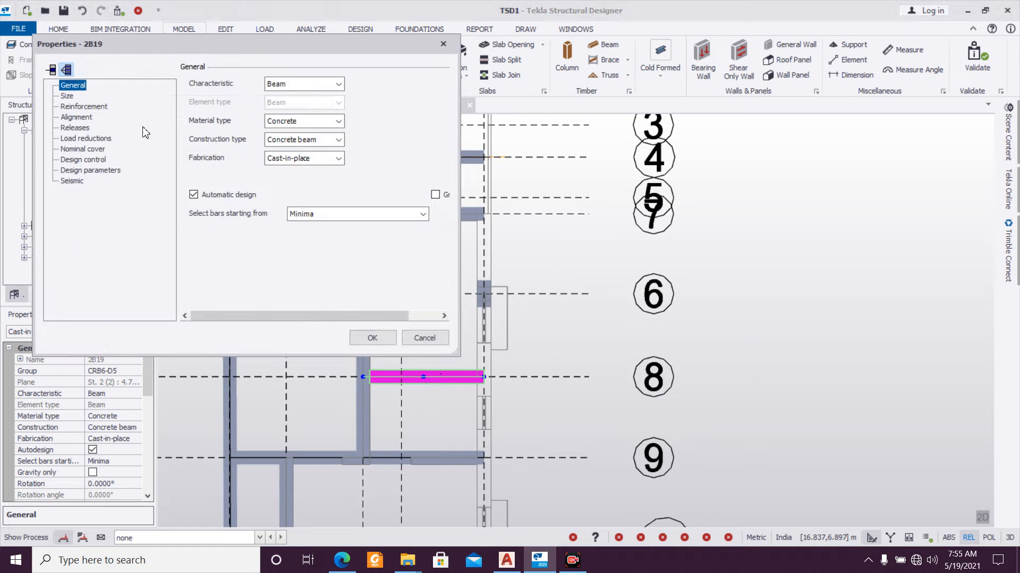
{"action": "left_click", "coordinate": [79, 128]}
{"action": "left_click", "coordinate": [280, 87]}
{"action": "left_click", "coordinate": [277, 107]}
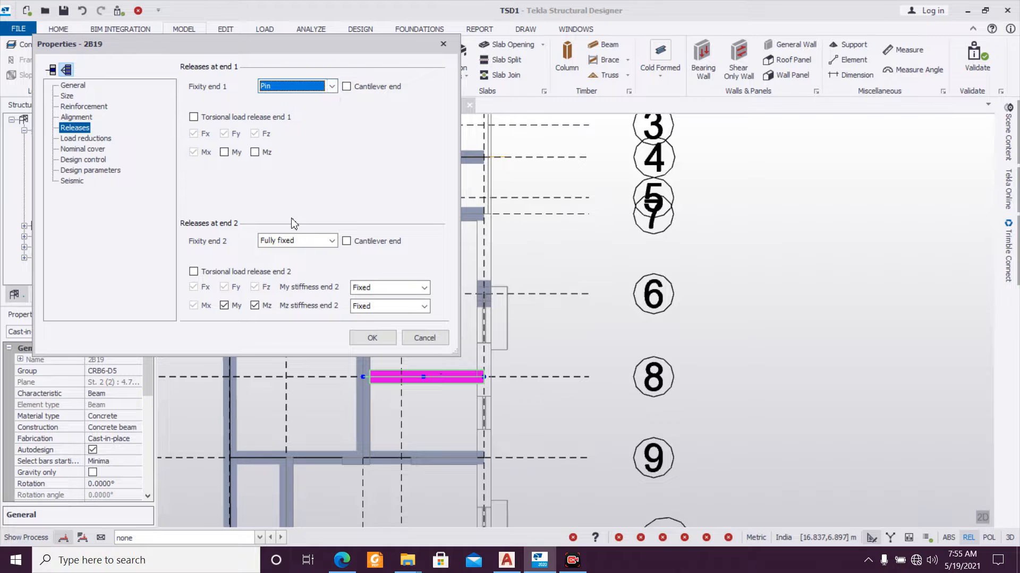
{"action": "left_click", "coordinate": [295, 241]}
{"action": "left_click", "coordinate": [276, 259]}
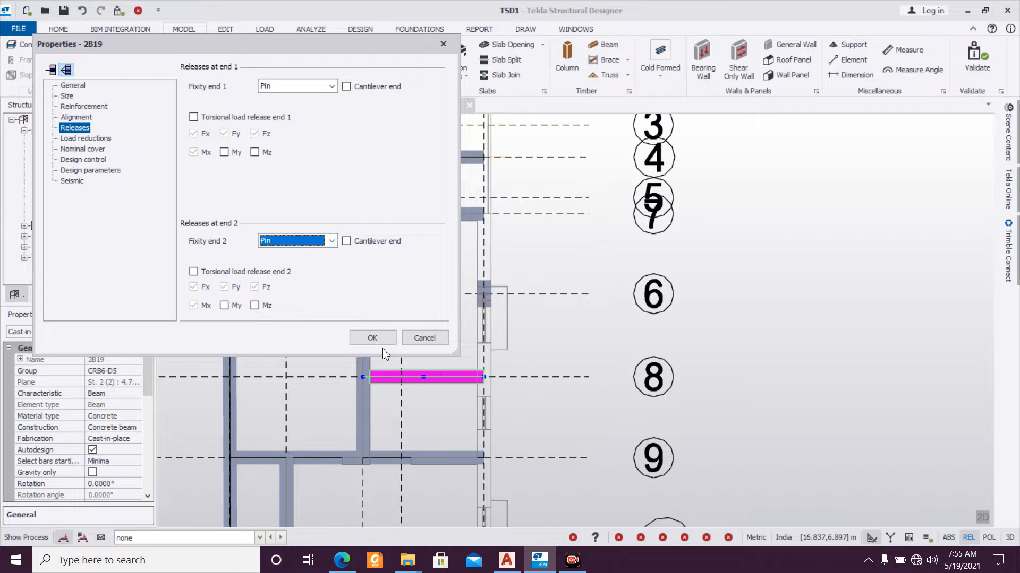
{"action": "left_click", "coordinate": [372, 338]}
Step: Set the releases of the grid 9 beam between grids 17 and 19 to Pin at both ends
{"action": "middle_click_drag", "start_coordinate": [329, 394], "coordinate": [376, 303]}
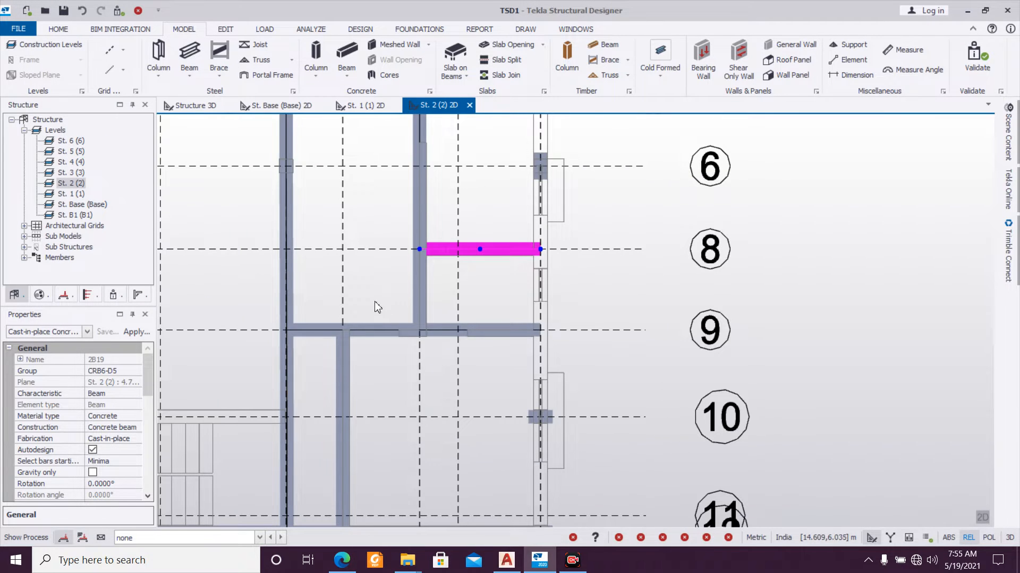
{"action": "left_click", "coordinate": [375, 329]}
{"action": "scroll", "coordinate": [330, 347], "scroll_direction": "up", "scroll_amount": 5}
{"action": "scroll", "coordinate": [342, 333], "scroll_direction": "down", "scroll_amount": 3}
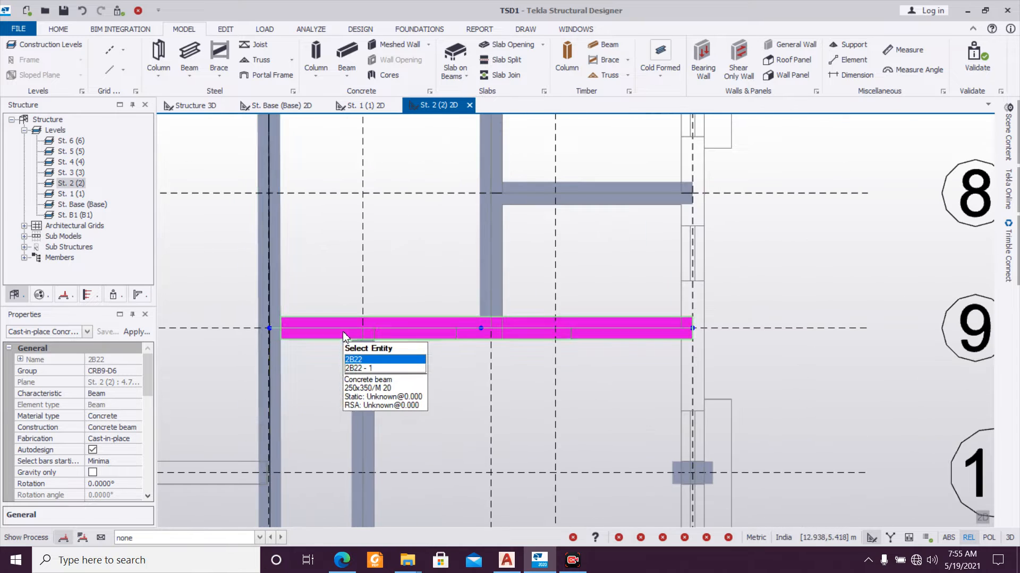
{"action": "double_click", "coordinate": [342, 328]}
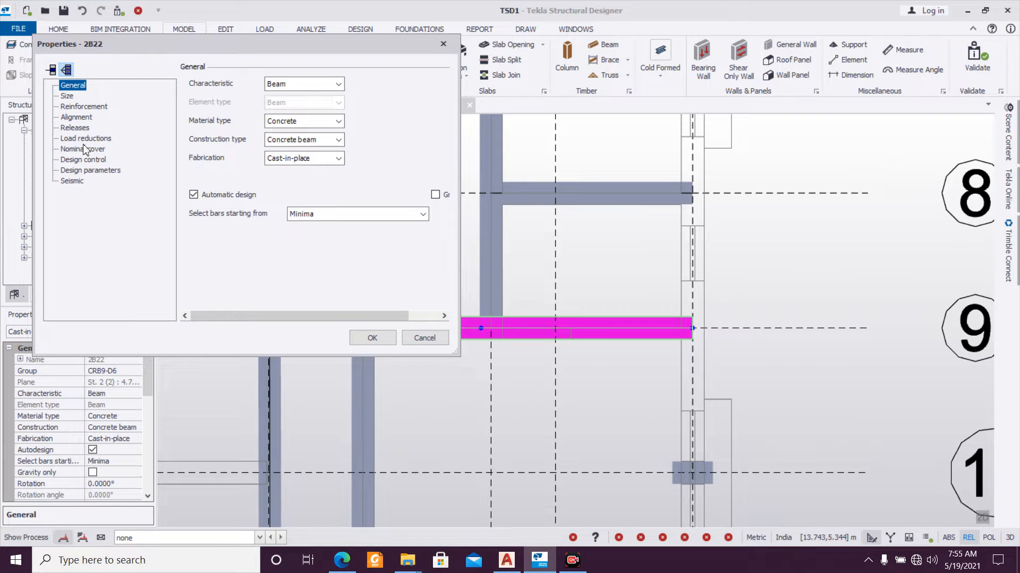
{"action": "left_click", "coordinate": [75, 128]}
{"action": "left_click", "coordinate": [294, 89]}
{"action": "left_click", "coordinate": [276, 109]}
{"action": "left_click", "coordinate": [287, 251]}
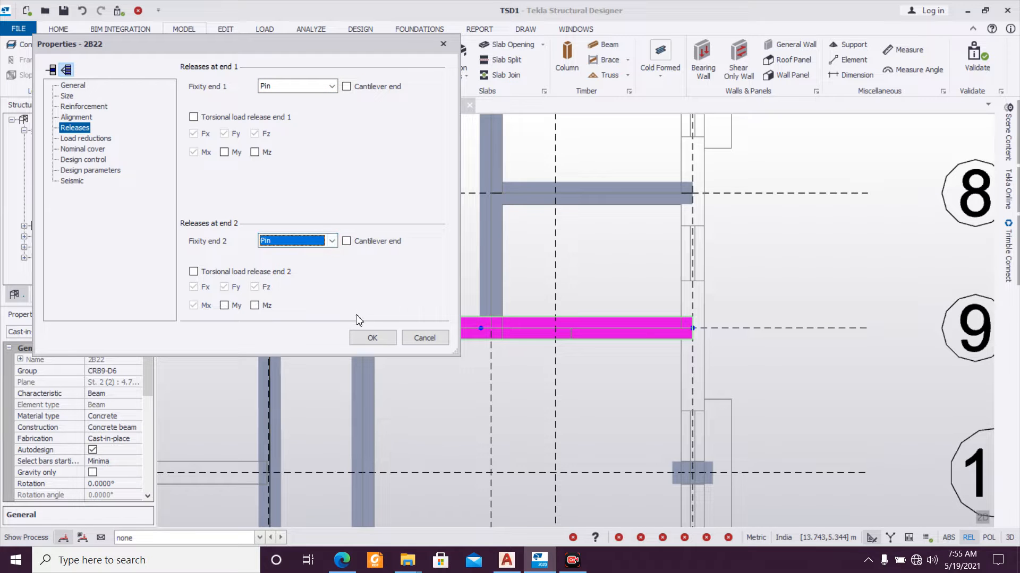
{"action": "left_click", "coordinate": [372, 338]}
Step: Set the releases of the grid 23 beam between grids 9 and 12 to Pin at both ends
{"action": "middle_click_drag", "start_coordinate": [348, 312], "coordinate": [301, 117]}
{"action": "double_click", "coordinate": [304, 262]}
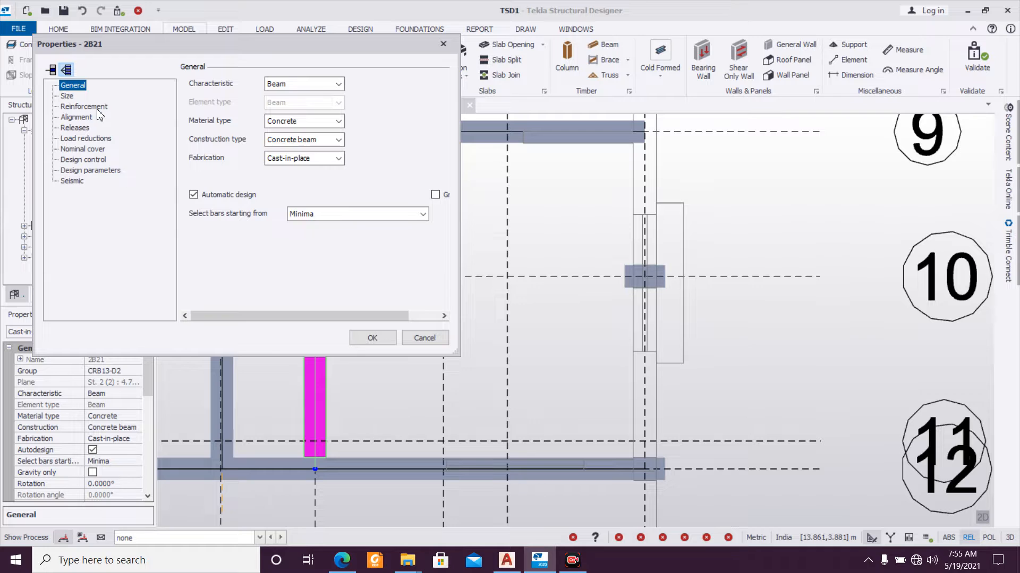
{"action": "left_click", "coordinate": [75, 128]}
{"action": "left_click", "coordinate": [307, 89]}
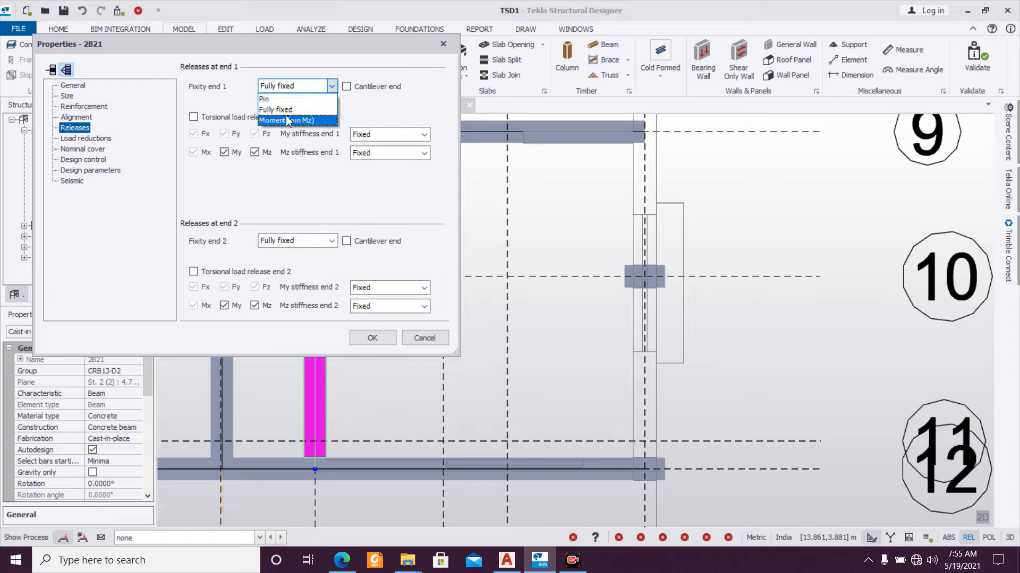
{"action": "left_click", "coordinate": [295, 99]}
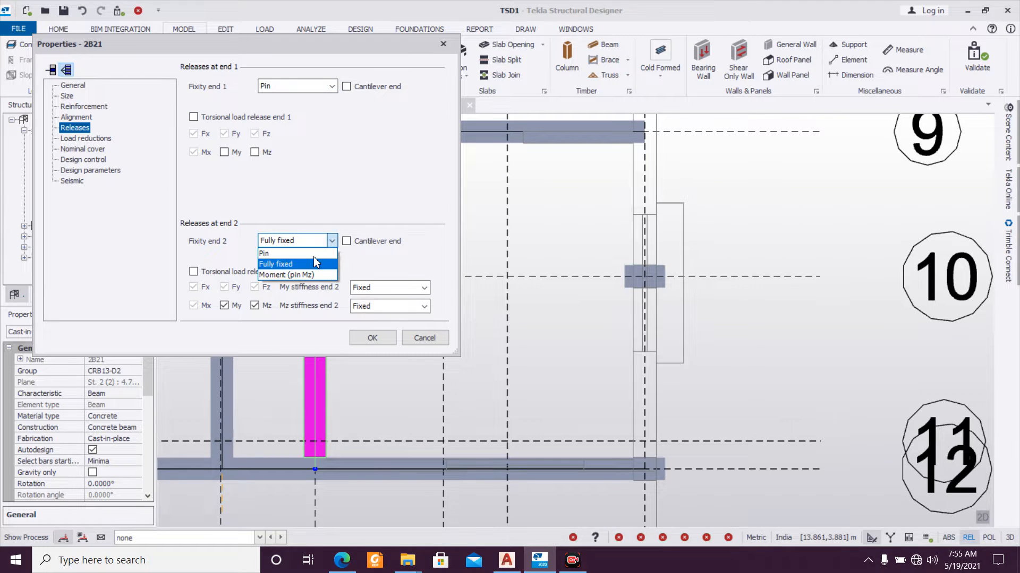
{"action": "left_click", "coordinate": [310, 254]}
{"action": "left_click", "coordinate": [372, 333]}
Step: Place concrete beams with the B250x350 property set along grid 19 from grid 1 to grid 12
{"action": "scroll", "coordinate": [387, 318], "scroll_direction": "down", "scroll_amount": 2}
{"action": "middle_click_drag", "start_coordinate": [387, 260], "coordinate": [405, 344]}
{"action": "scroll", "coordinate": [417, 317], "scroll_direction": "down", "scroll_amount": 2}
{"action": "middle_click_drag", "start_coordinate": [405, 238], "coordinate": [414, 300]}
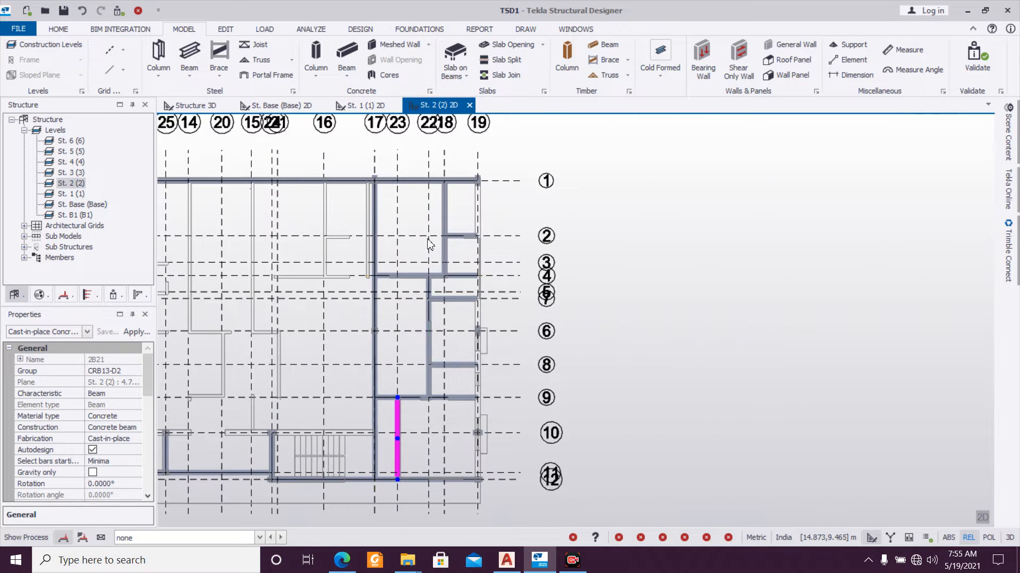
{"action": "left_click", "coordinate": [341, 57]}
{"action": "left_click", "coordinate": [87, 332]}
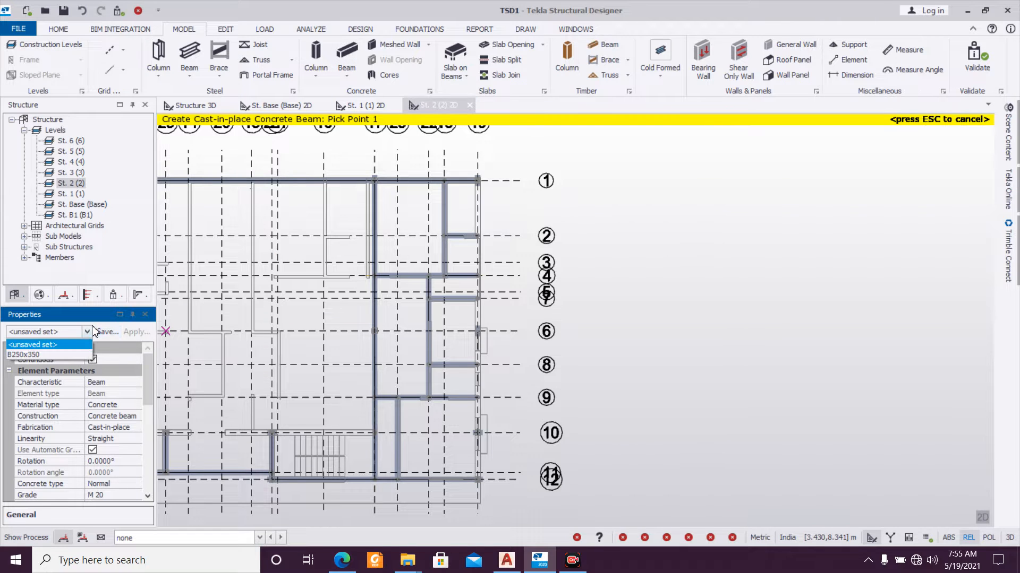
{"action": "left_click", "coordinate": [67, 352]}
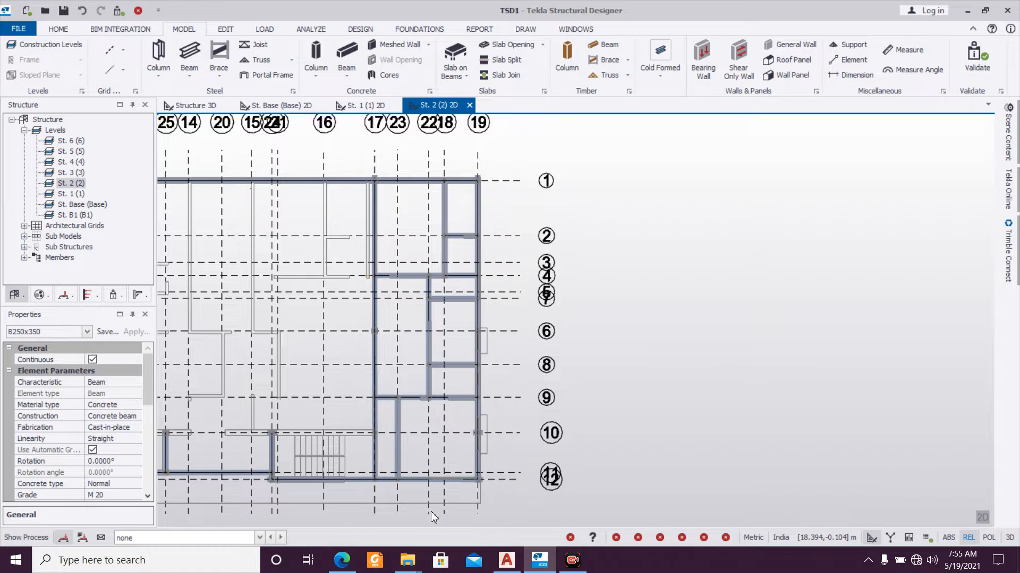
Step: Place B250x350 beams along grid 10 between the columns, from the building's left edge to the left side of the staircase
{"action": "scroll", "coordinate": [417, 447], "scroll_direction": "up", "scroll_amount": 4}
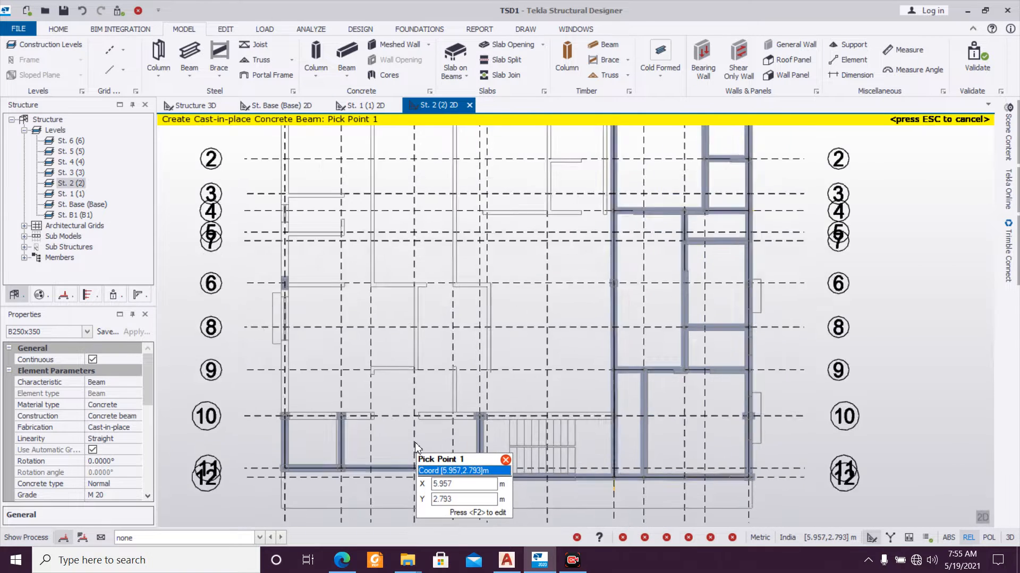
{"action": "scroll", "coordinate": [415, 442], "scroll_direction": "up", "scroll_amount": 1}
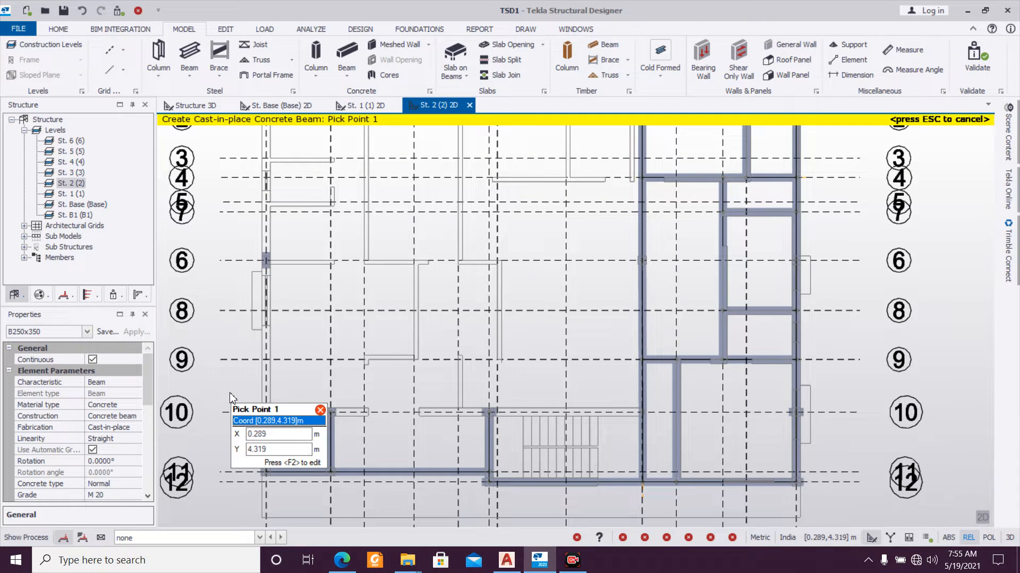
{"action": "left_click_drag", "start_coordinate": [238, 402], "coordinate": [529, 423]}
Step: Draw a B250x350 beam along grid 10 above the staircase, from the column at its left side to grid 17
{"action": "scroll", "coordinate": [529, 422], "scroll_direction": "up", "scroll_amount": 4}
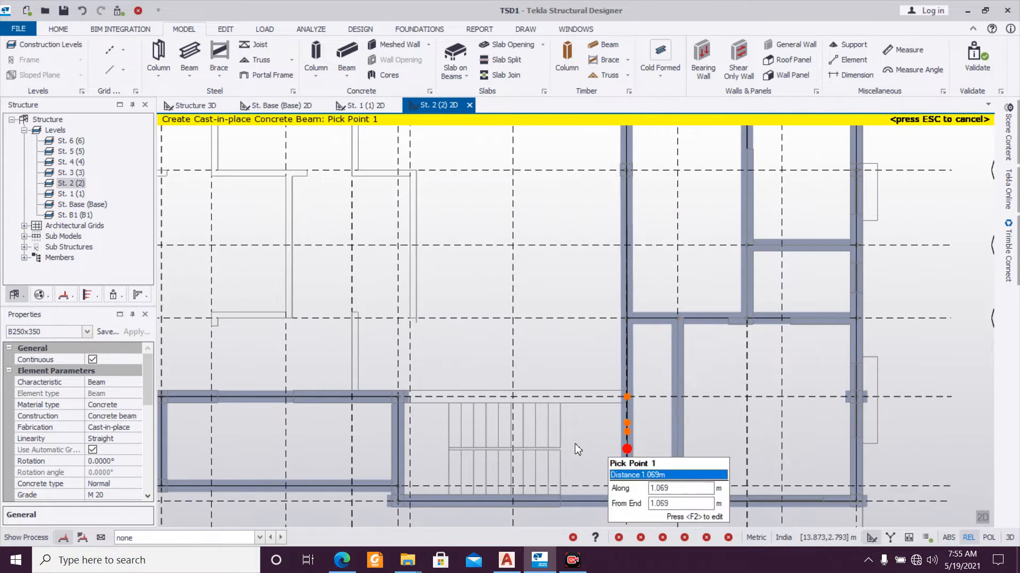
{"action": "left_click", "coordinate": [390, 393]}
{"action": "left_click", "coordinate": [689, 389]}
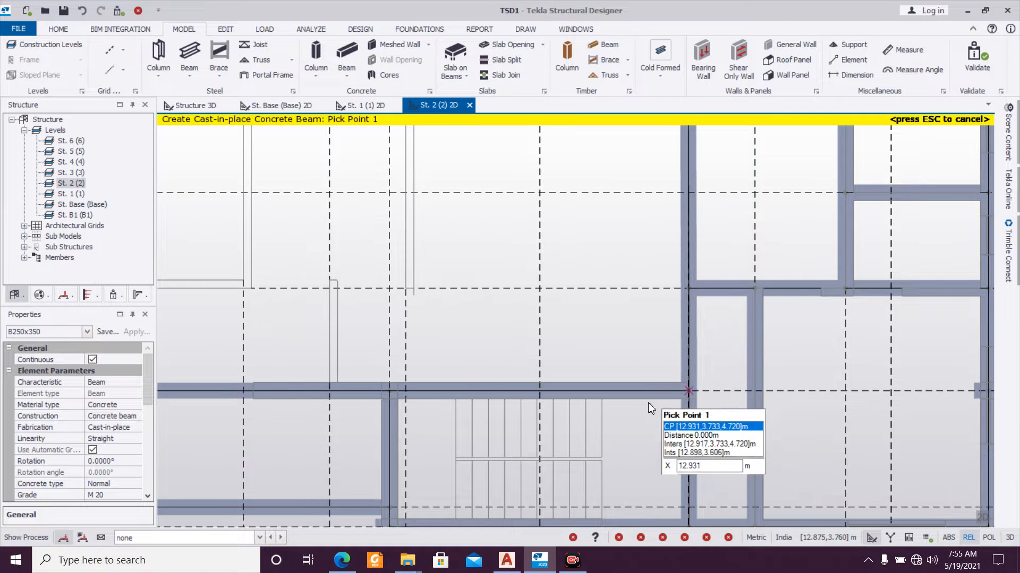
{"action": "scroll", "coordinate": [608, 381], "scroll_direction": "down", "scroll_amount": 3}
{"action": "middle_click_drag", "start_coordinate": [609, 371], "coordinate": [451, 360]}
{"action": "scroll", "coordinate": [451, 359], "scroll_direction": "up", "scroll_amount": 3}
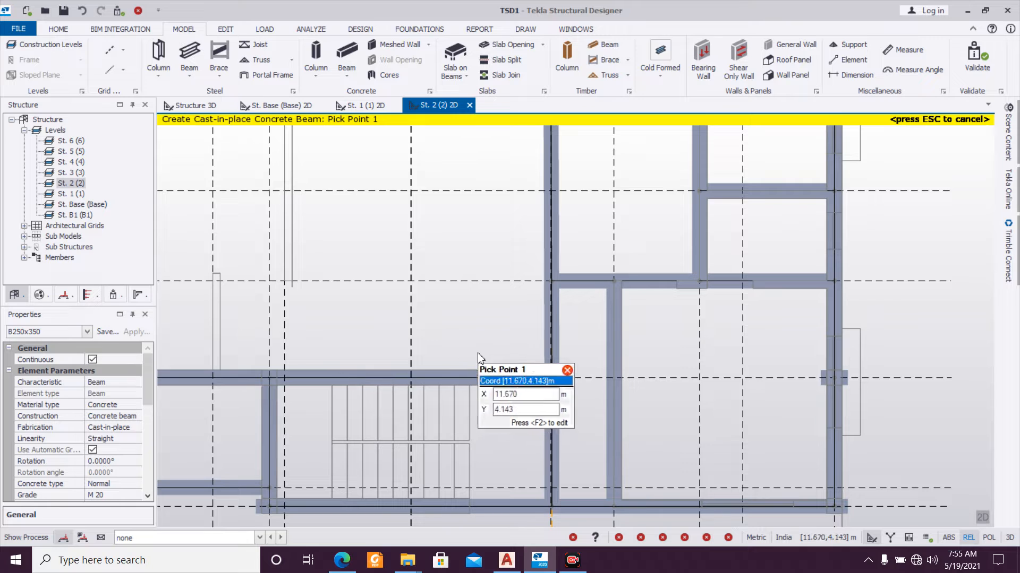
Step: Set the end 2 fixity of the St. 2 beam running along grid 10 above the staircase to Pin
{"action": "key", "text": "Escape"}
{"action": "double_click", "coordinate": [479, 373]}
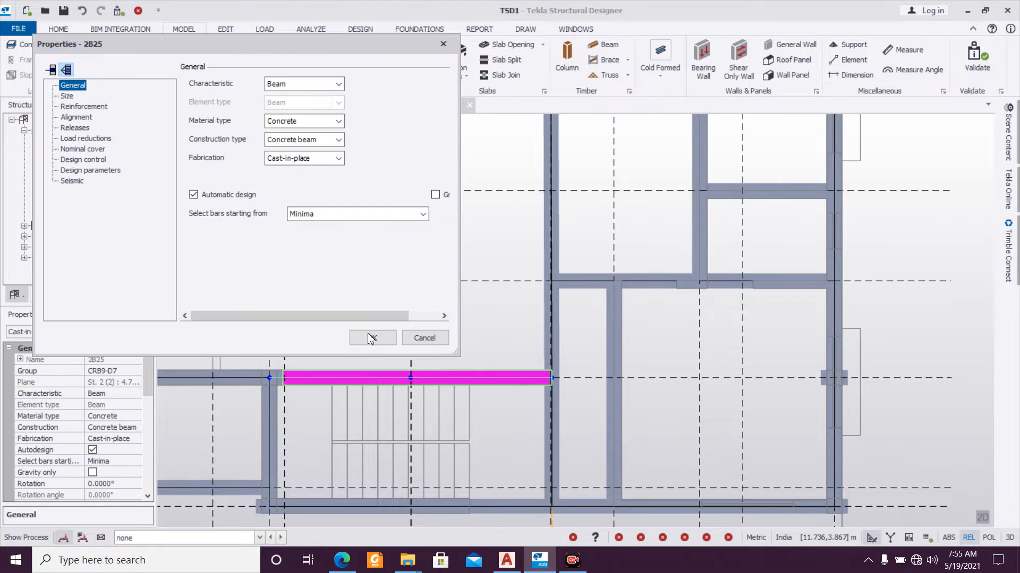
{"action": "left_click", "coordinate": [74, 128]}
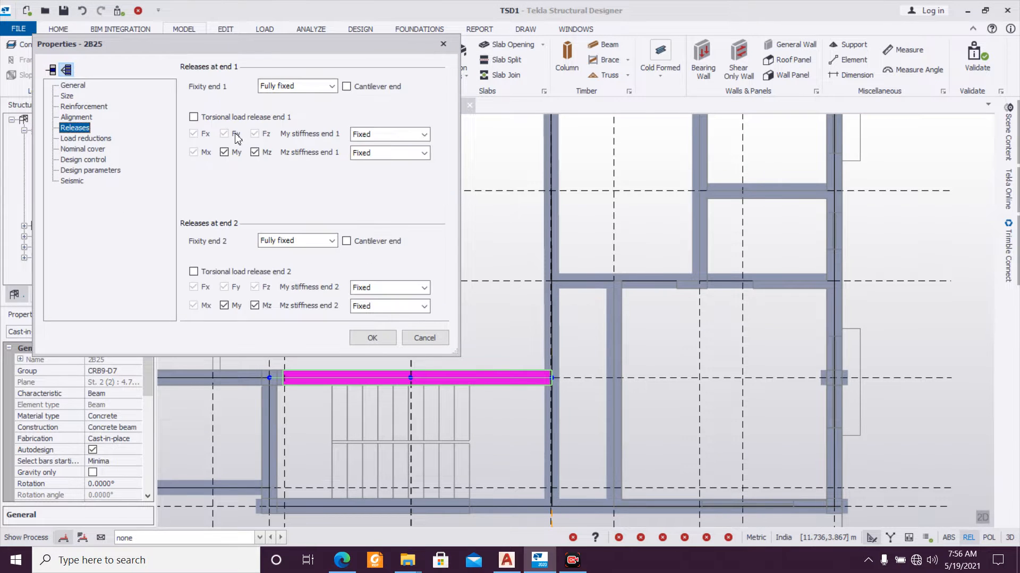
{"action": "left_click", "coordinate": [332, 242]}
{"action": "left_click", "coordinate": [311, 255]}
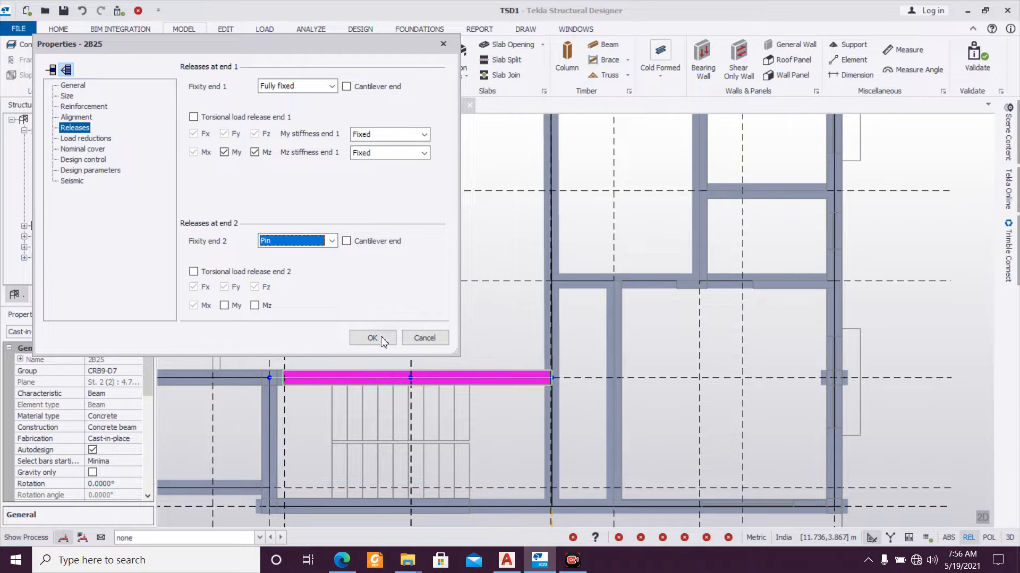
{"action": "left_click", "coordinate": [372, 338]}
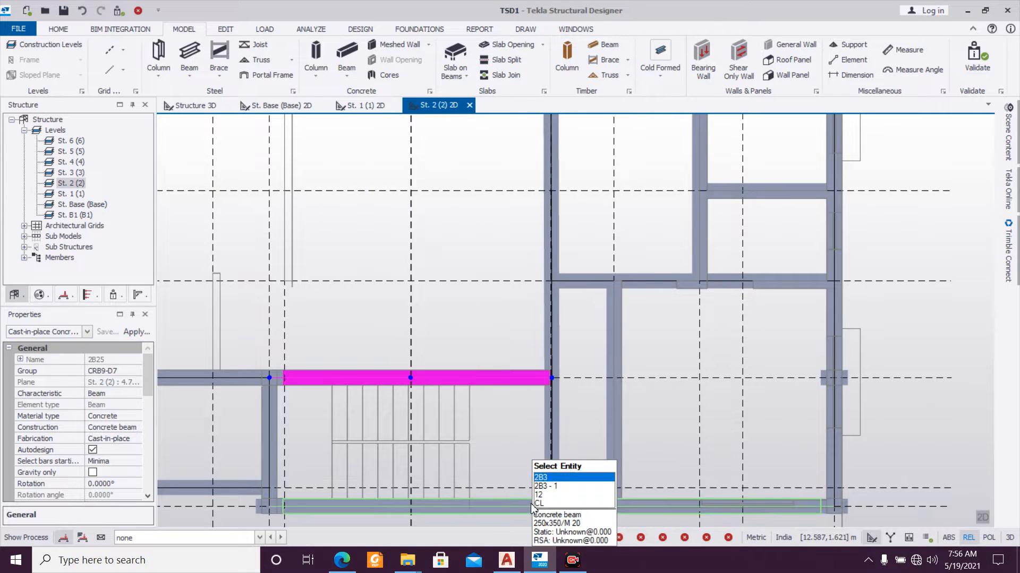
Step: Clear the beam selection and validate the model
{"action": "middle_click_drag", "start_coordinate": [446, 392], "coordinate": [421, 301]}
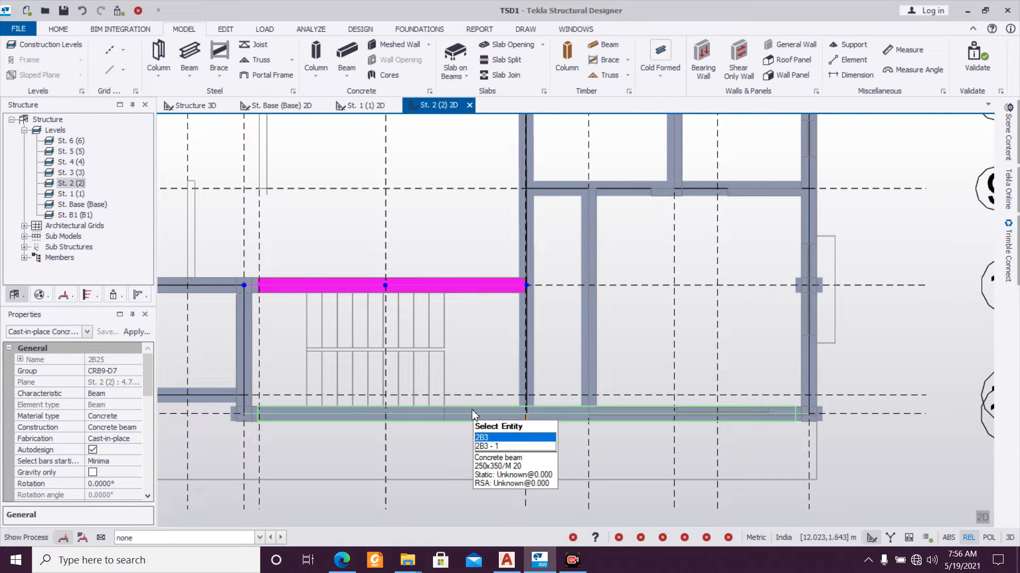
{"action": "left_click", "coordinate": [471, 409]}
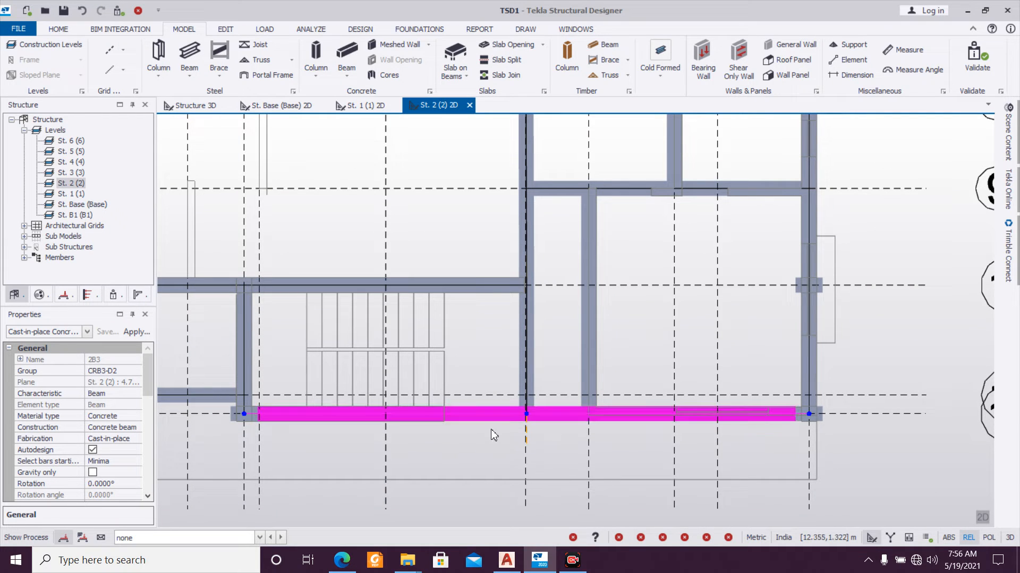
{"action": "key", "text": "Escape"}
{"action": "scroll", "coordinate": [496, 412], "scroll_direction": "down", "scroll_amount": 4}
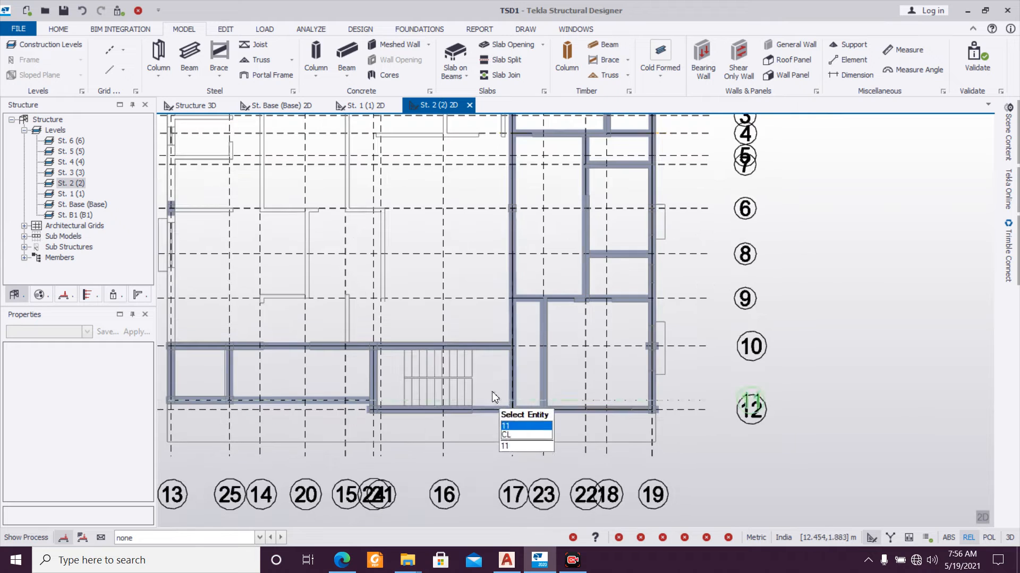
{"action": "left_click", "coordinate": [116, 12]}
{"action": "scroll", "coordinate": [327, 318], "scroll_direction": "down", "scroll_amount": 3}
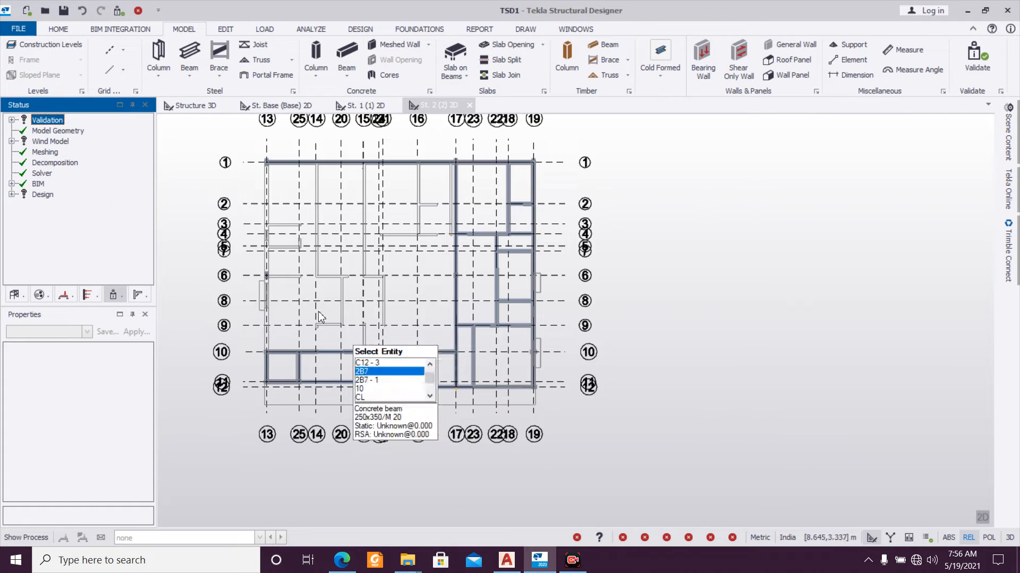
Step: Create slabs on beams in all the bays between gridlines 17 and 19 on St. 2
{"action": "scroll", "coordinate": [458, 260], "scroll_direction": "up", "scroll_amount": 3}
{"action": "scroll", "coordinate": [458, 261], "scroll_direction": "down", "scroll_amount": 2}
{"action": "scroll", "coordinate": [458, 260], "scroll_direction": "up", "scroll_amount": 3}
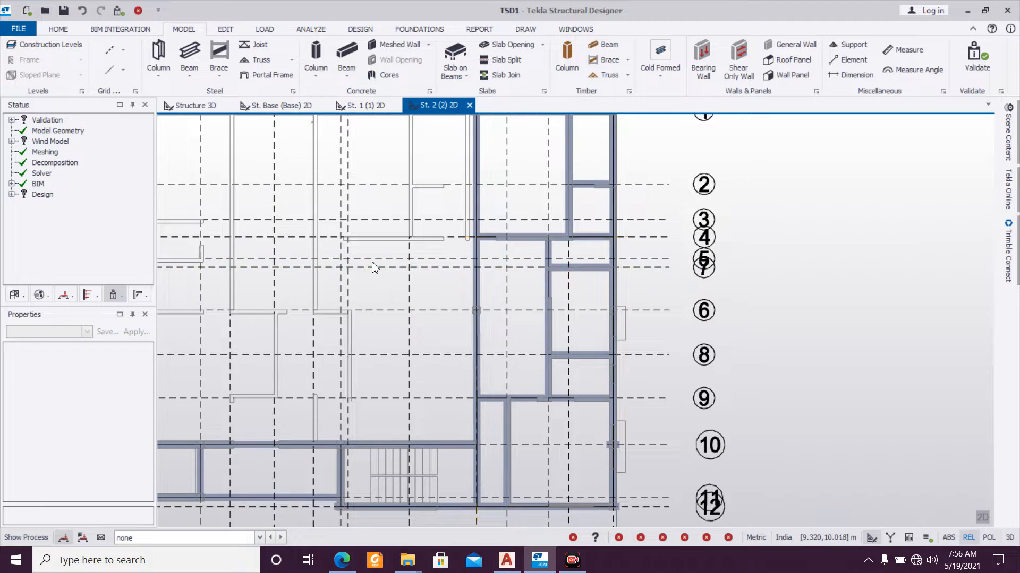
{"action": "scroll", "coordinate": [366, 266], "scroll_direction": "down", "scroll_amount": 2}
{"action": "middle_click_drag", "start_coordinate": [361, 262], "coordinate": [385, 309]}
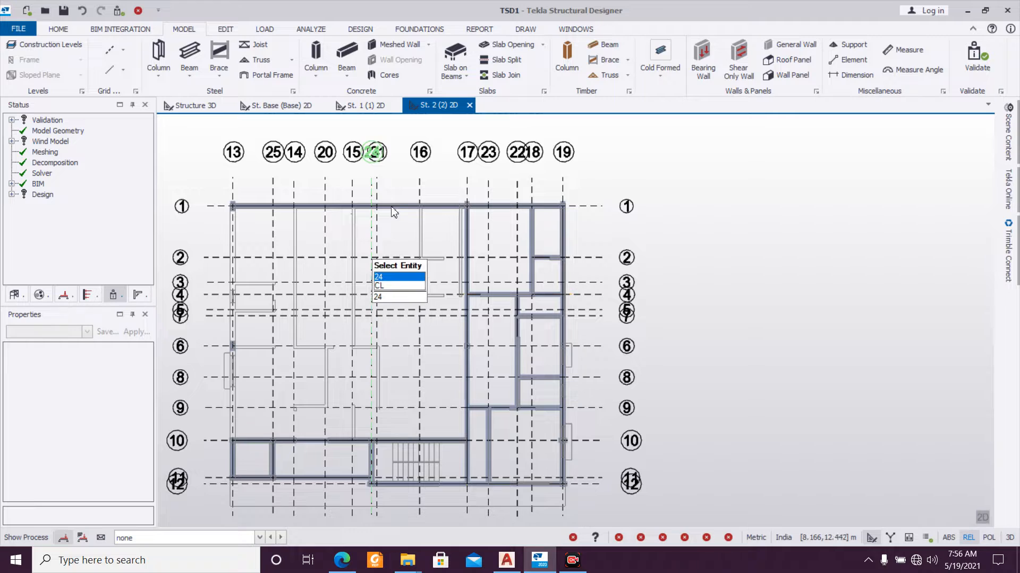
{"action": "left_click", "coordinate": [455, 55]}
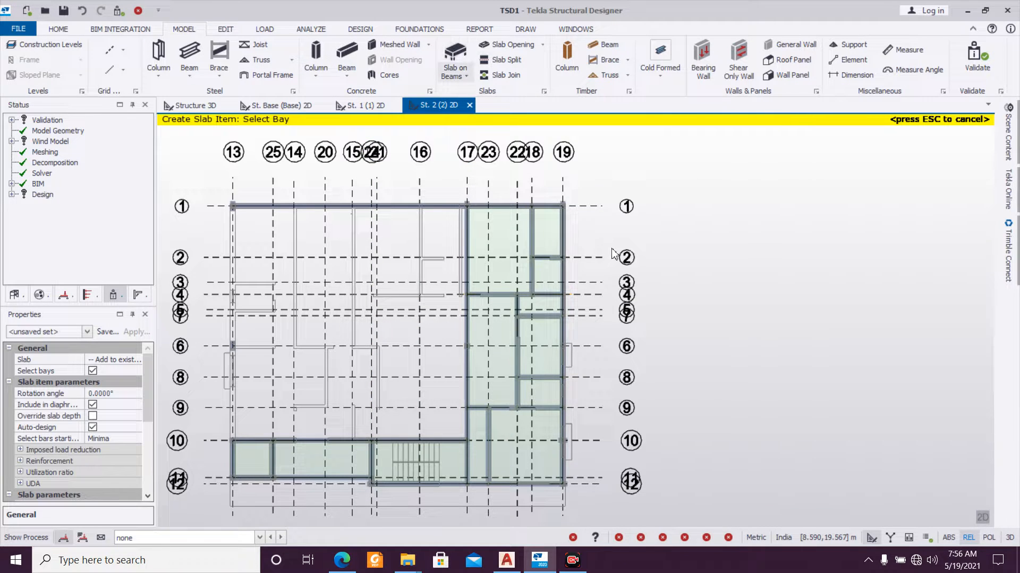
{"action": "left_click", "coordinate": [512, 250]}
{"action": "left_click", "coordinate": [545, 225]}
{"action": "left_click", "coordinate": [556, 285]}
{"action": "left_click", "coordinate": [494, 327]}
{"action": "left_click", "coordinate": [527, 317]}
{"action": "left_click", "coordinate": [530, 400]}
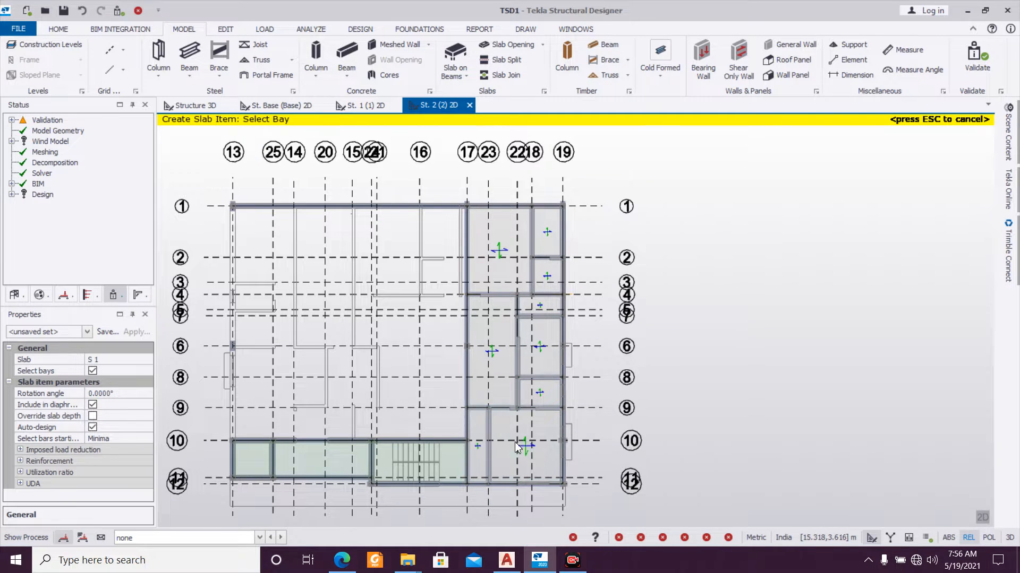
Step: Add a slab to the St. 2 bay between gridlines 25 and 24 beside the staircase, and revalidate the model
{"action": "mouse_move", "coordinate": [314, 470]}
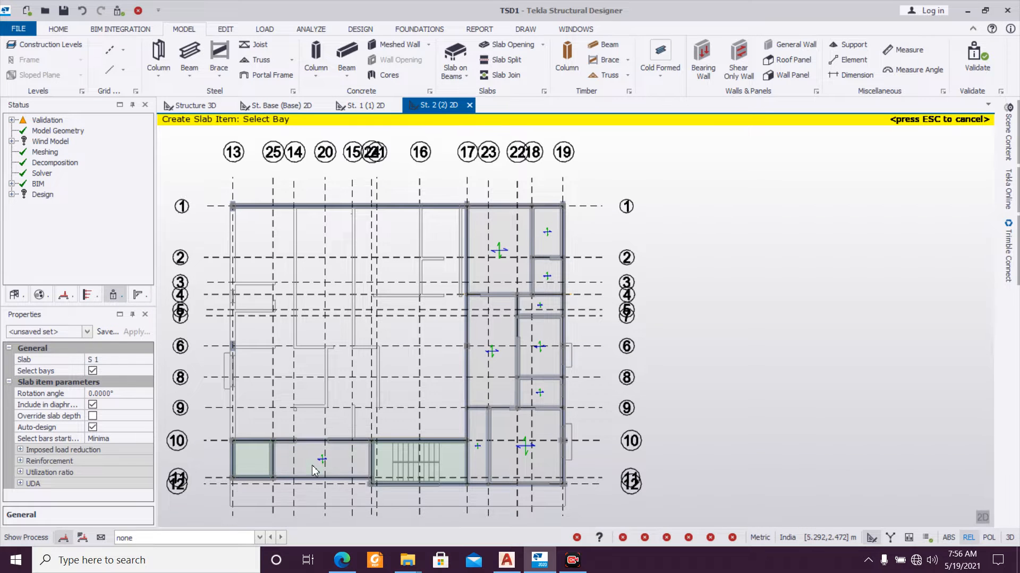
{"action": "scroll", "coordinate": [301, 497], "scroll_direction": "up", "scroll_amount": 2}
{"action": "mouse_move", "coordinate": [433, 471]}
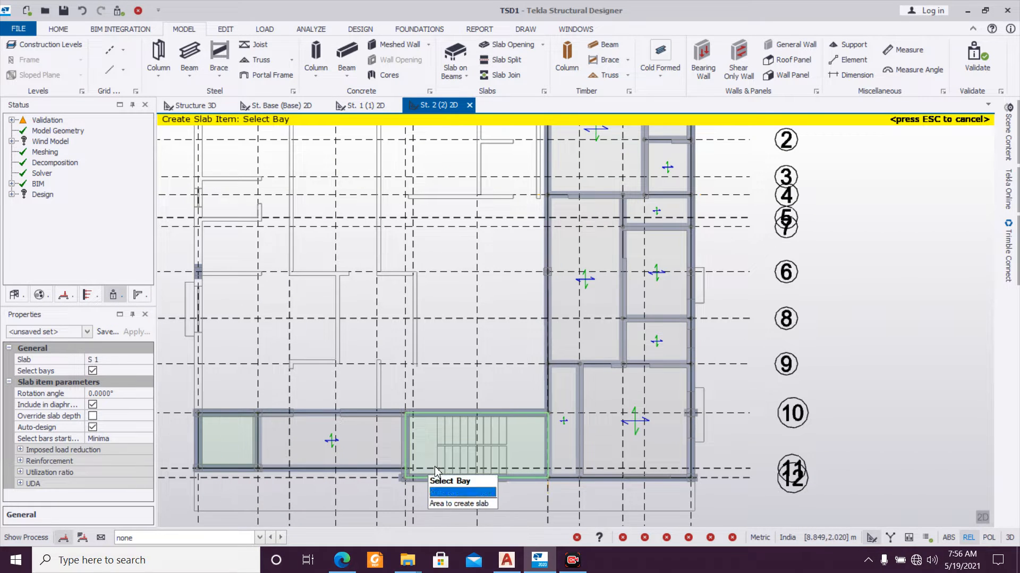
{"action": "scroll", "coordinate": [464, 453], "scroll_direction": "down", "scroll_amount": 3}
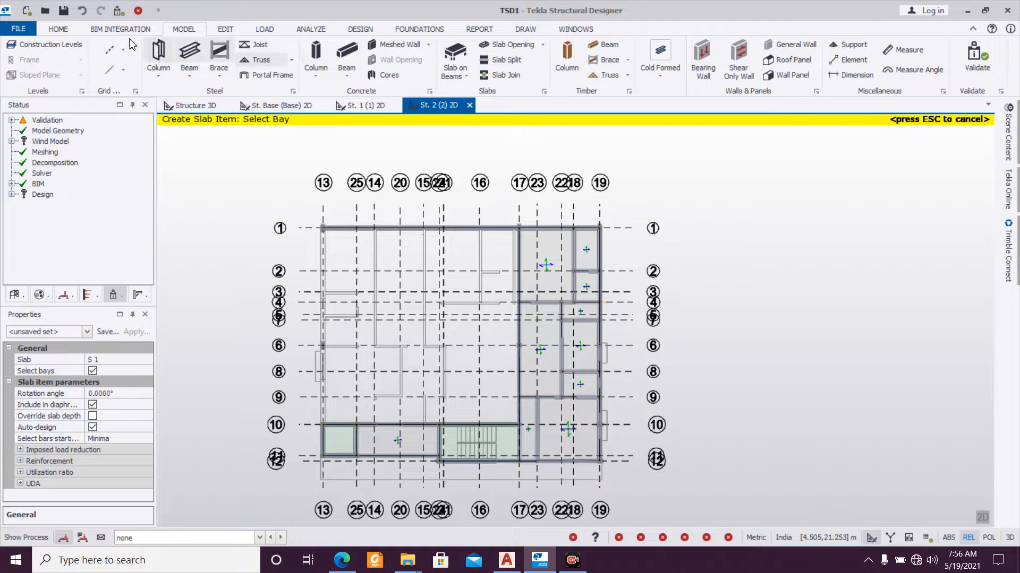
{"action": "left_click", "coordinate": [118, 12]}
{"action": "left_click", "coordinate": [14, 296]}
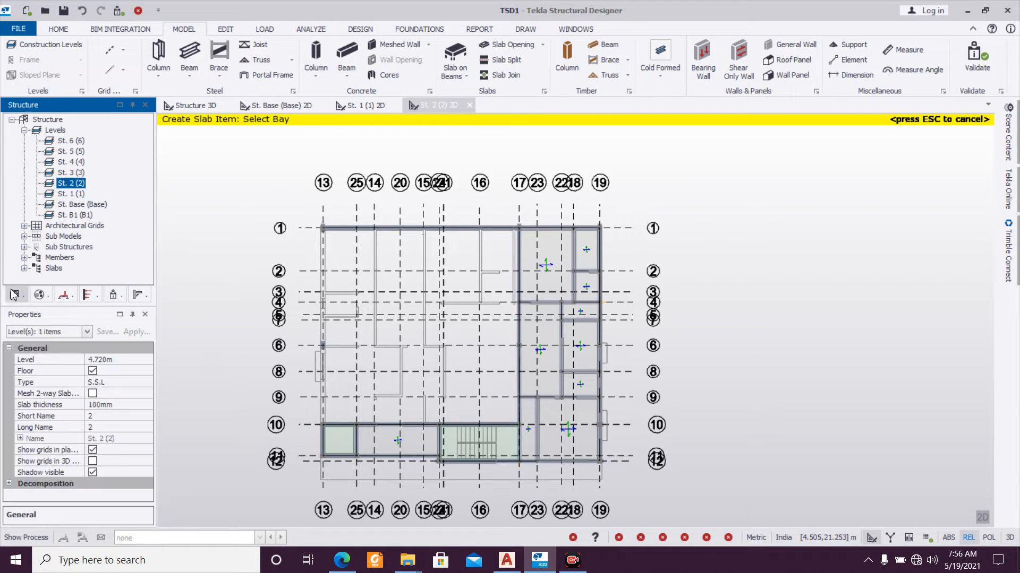
Step: Examine the columns, beams and new St. 2 slabs from several sides in the 3D structure view
{"action": "left_click", "coordinate": [219, 110]}
{"action": "middle_click_drag", "start_coordinate": [459, 354], "coordinate": [810, 368]}
{"action": "middle_click_drag", "start_coordinate": [697, 428], "coordinate": [839, 443]}
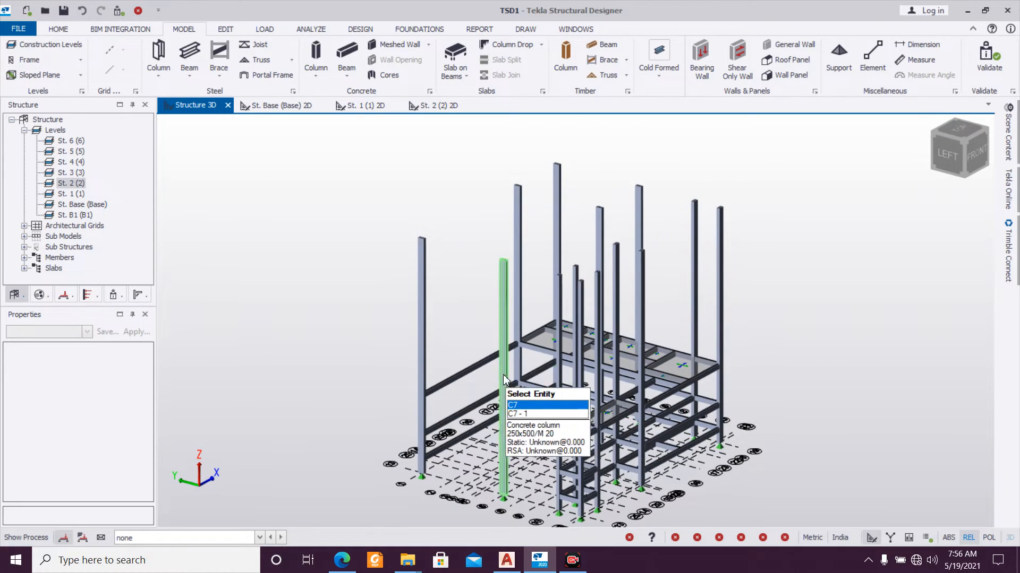
{"action": "middle_click_drag", "start_coordinate": [816, 380], "coordinate": [427, 353]}
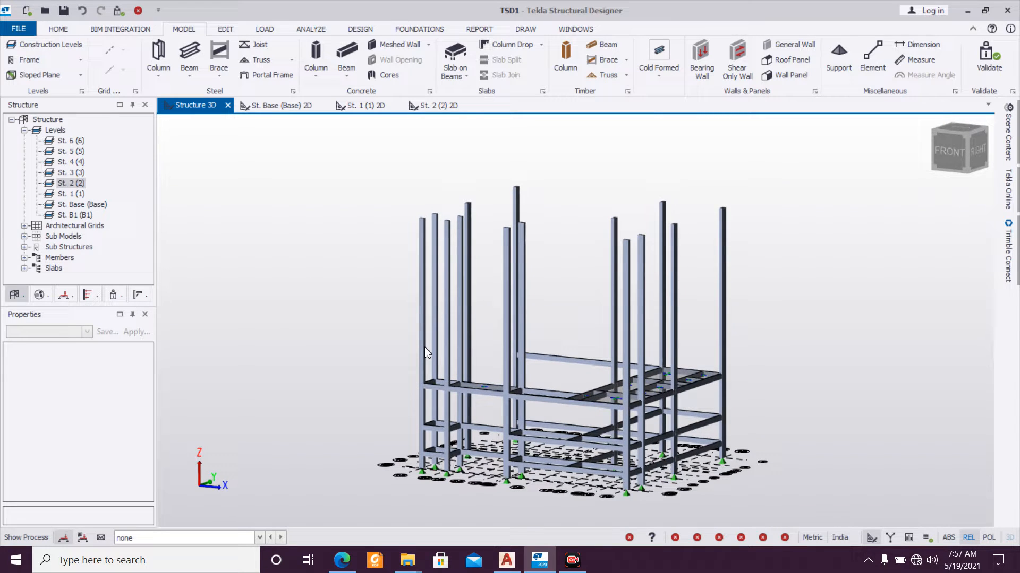
{"action": "middle_click_drag", "start_coordinate": [427, 353], "coordinate": [477, 353]}
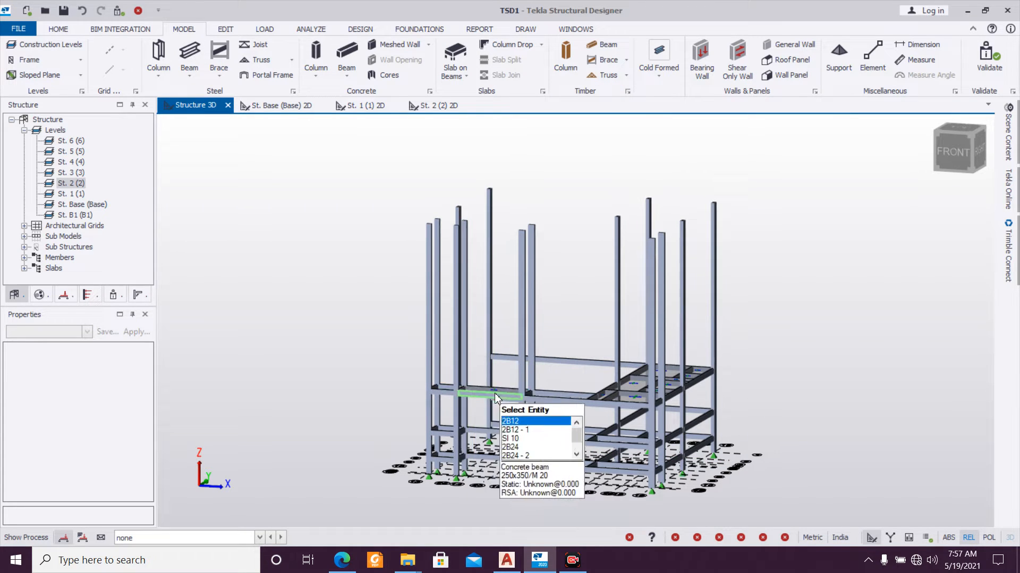
{"action": "mouse_move", "coordinate": [552, 436]}
{"action": "middle_mouse_down"}
{"action": "mouse_move", "coordinate": [518, 466]}
{"action": "mouse_move", "coordinate": [439, 466]}
{"action": "mouse_move", "coordinate": [808, 467]}
{"action": "mouse_move", "coordinate": [718, 438]}
{"action": "mouse_move", "coordinate": [516, 444]}
{"action": "mouse_move", "coordinate": [547, 423]}
{"action": "middle_mouse_up"}
{"action": "scroll", "coordinate": [619, 449], "scroll_direction": "up", "scroll_amount": 5}
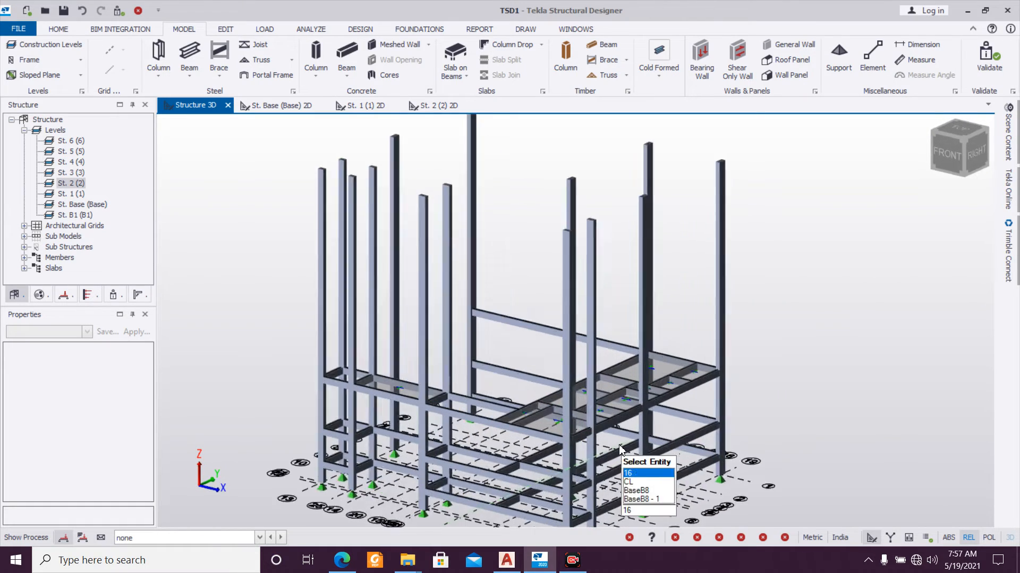
{"action": "scroll", "coordinate": [614, 436], "scroll_direction": "down", "scroll_amount": 5}
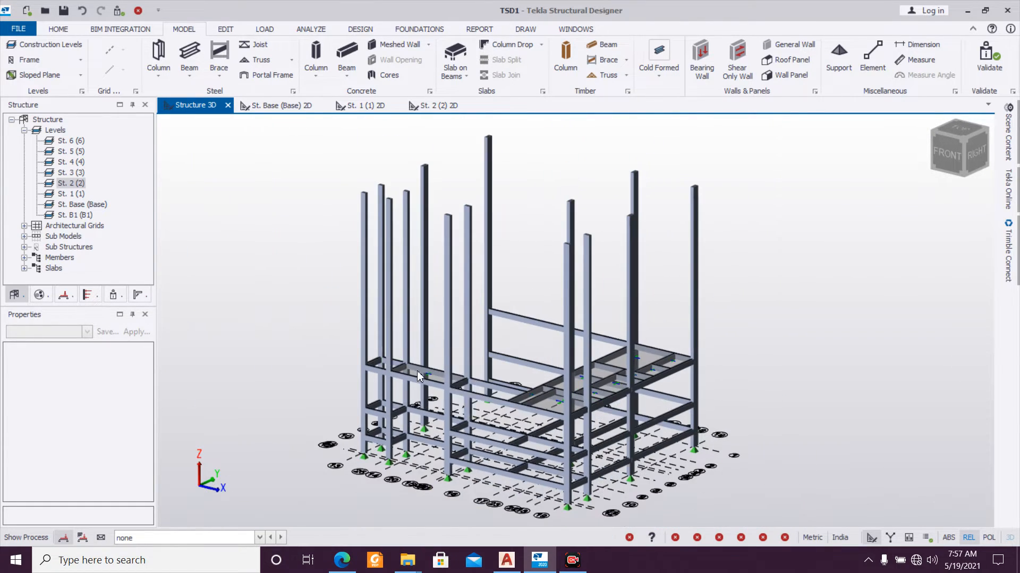
{"action": "scroll", "coordinate": [589, 356], "scroll_direction": "down", "scroll_amount": 3}
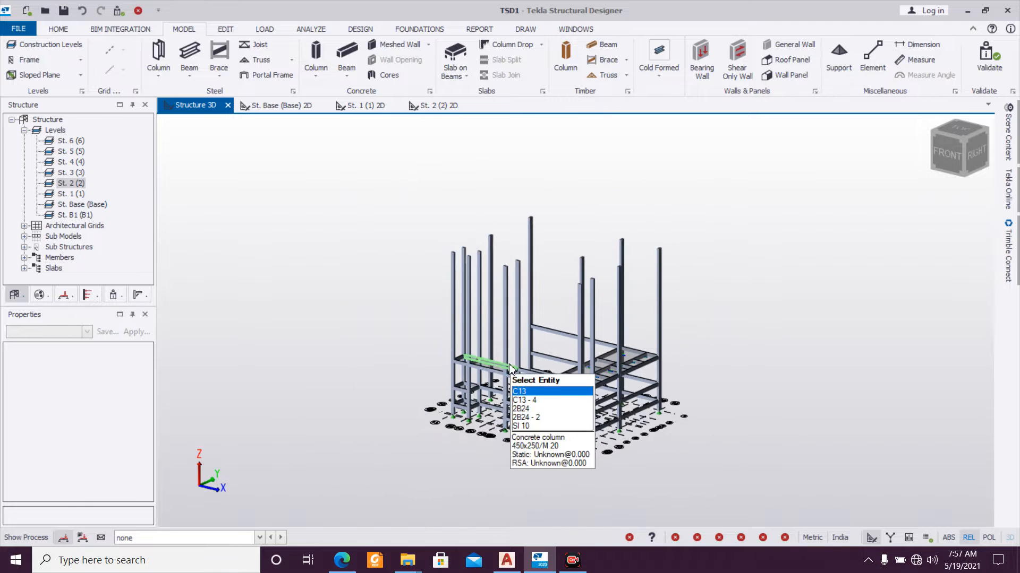
{"action": "scroll", "coordinate": [511, 364], "scroll_direction": "up", "scroll_amount": 5}
{"action": "middle_click_drag", "start_coordinate": [453, 370], "coordinate": [428, 276]}
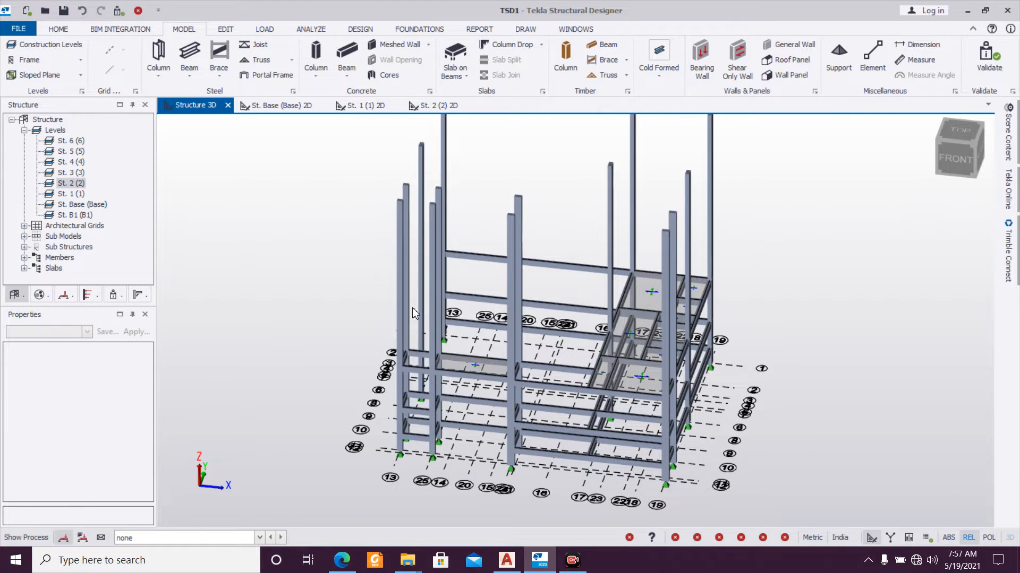
{"action": "middle_click_drag", "start_coordinate": [531, 361], "coordinate": [756, 383]}
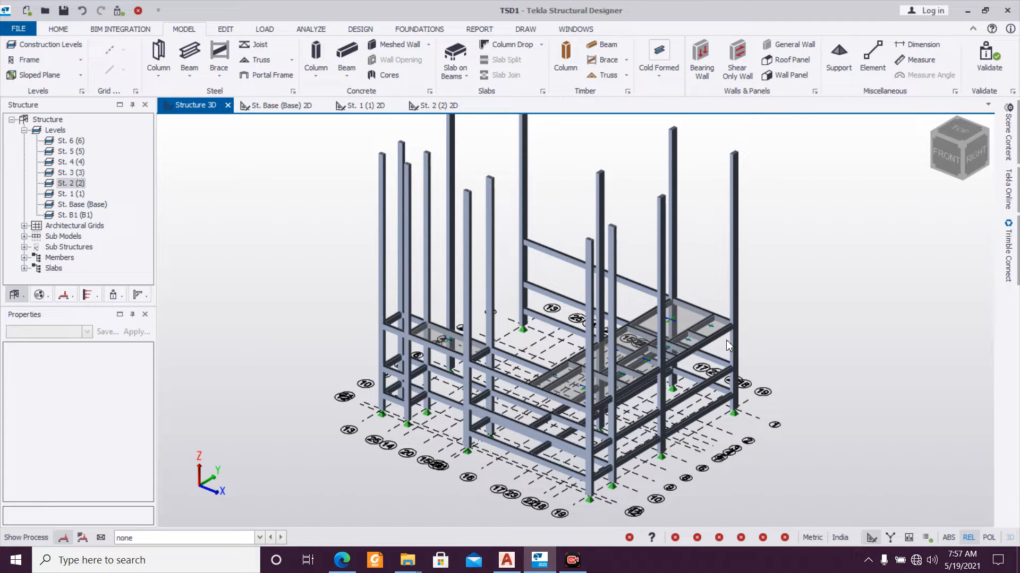
{"action": "right_click_drag", "start_coordinate": [668, 341], "coordinate": [808, 340]}
{"action": "right_click_drag", "start_coordinate": [897, 361], "coordinate": [705, 405]}
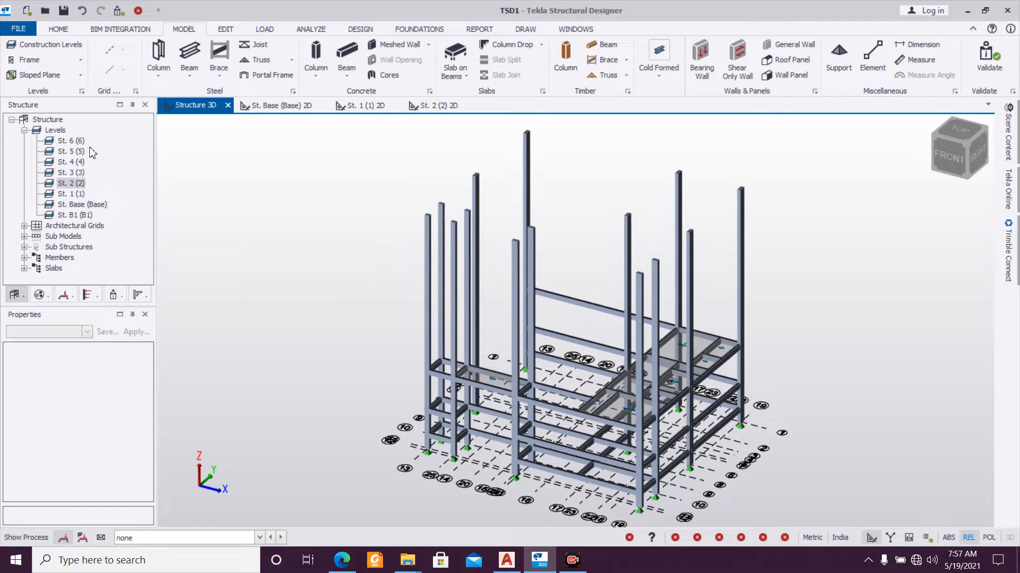
Step: Open the St. 3 floor plan and compare it with the St. 2 plan
{"action": "left_click", "coordinate": [64, 172]}
{"action": "double_click", "coordinate": [64, 172]}
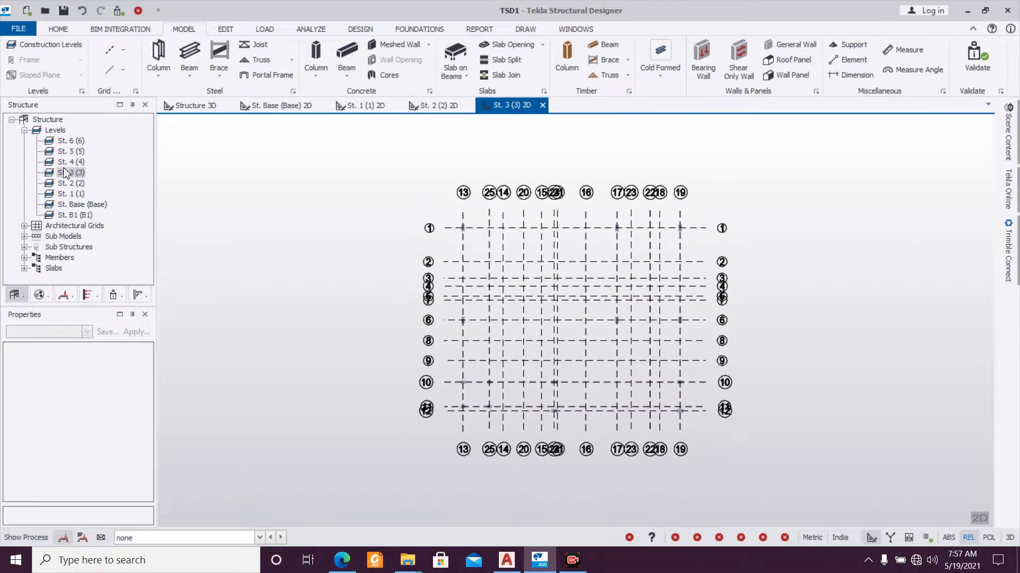
{"action": "double_click", "coordinate": [66, 184]}
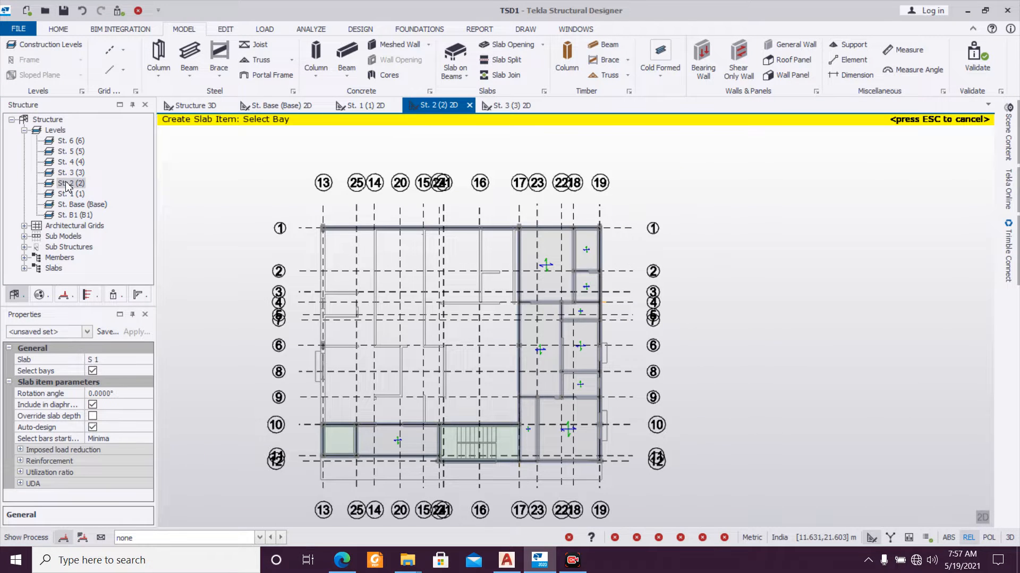
{"action": "left_click", "coordinate": [190, 105]}
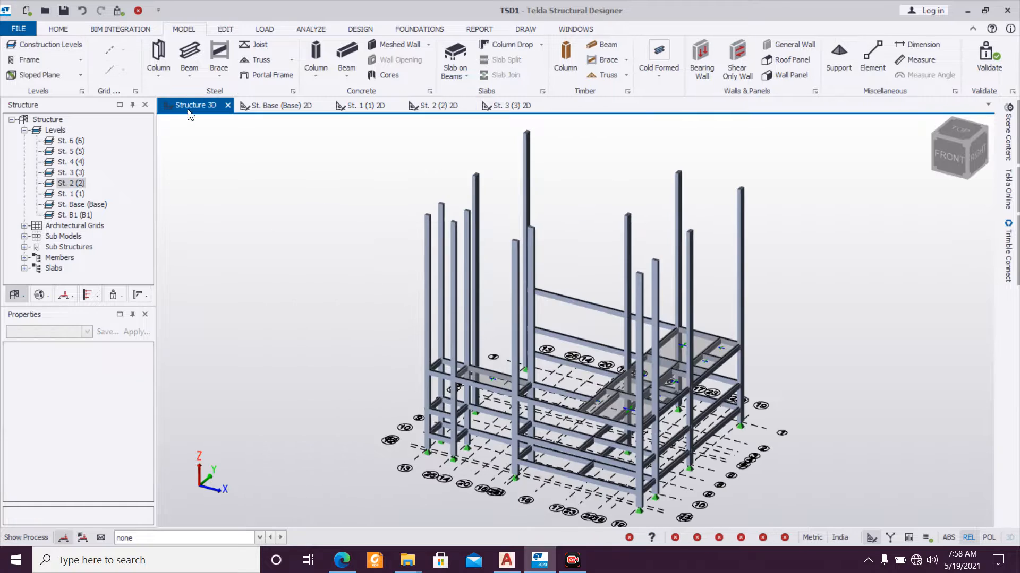
Step: Set the source of construction level 3 to level 2 so its beams and slabs are duplicated
{"action": "left_click", "coordinate": [67, 51]}
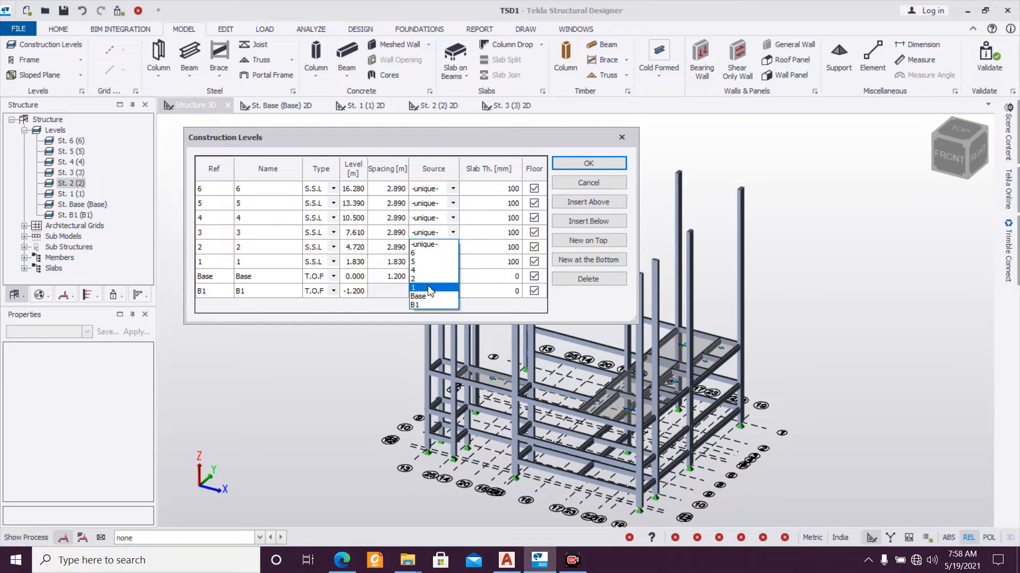
{"action": "left_click", "coordinate": [566, 168]}
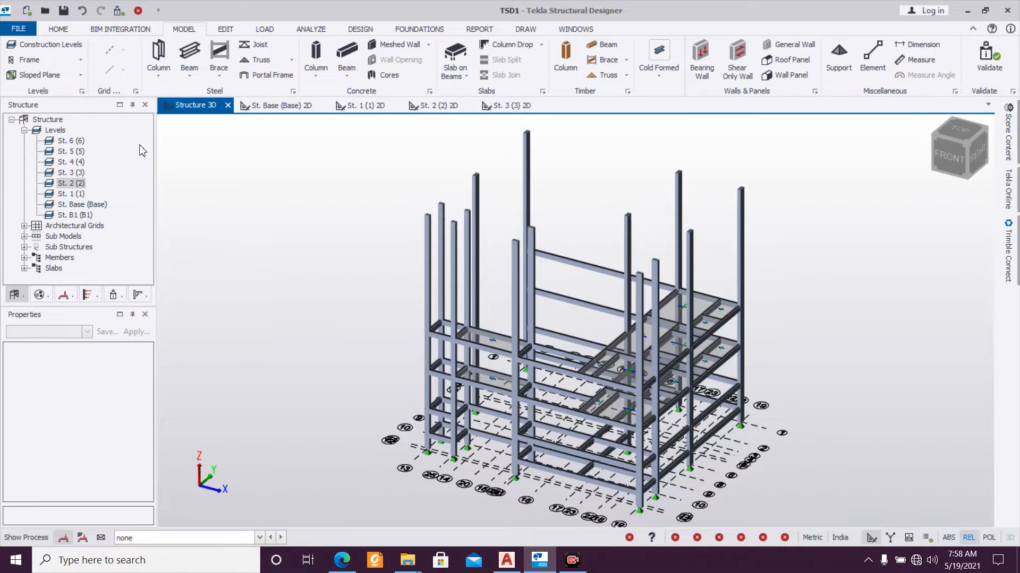
{"action": "left_click", "coordinate": [53, 48]}
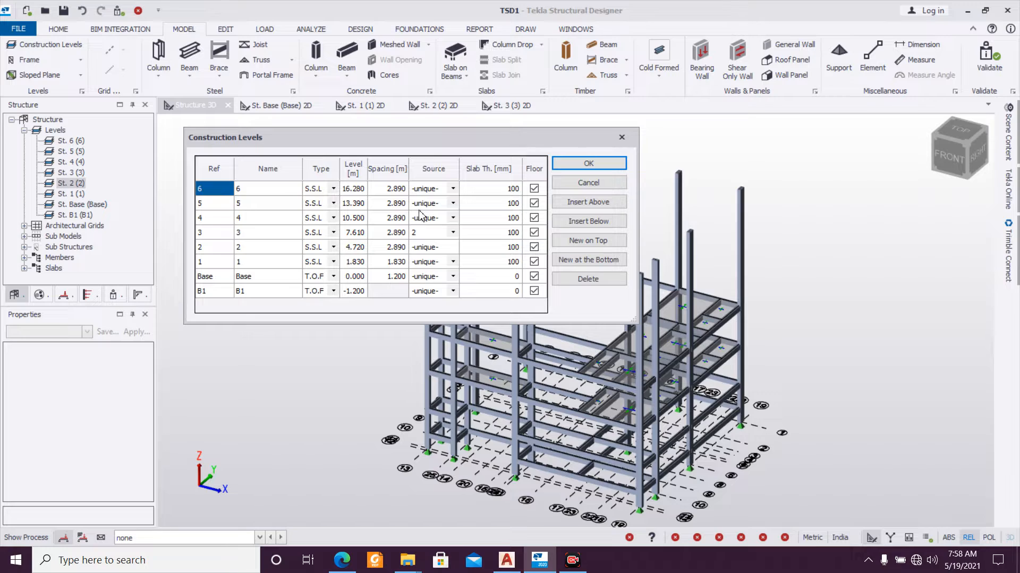
{"action": "left_click", "coordinate": [589, 163]}
Step: Inspect the duplicated level 3 beams and slabs in the 3D structure view and open the St. 3 floor plan
{"action": "right_click_drag", "start_coordinate": [407, 364], "coordinate": [296, 375]}
{"action": "mouse_move", "coordinate": [448, 417]}
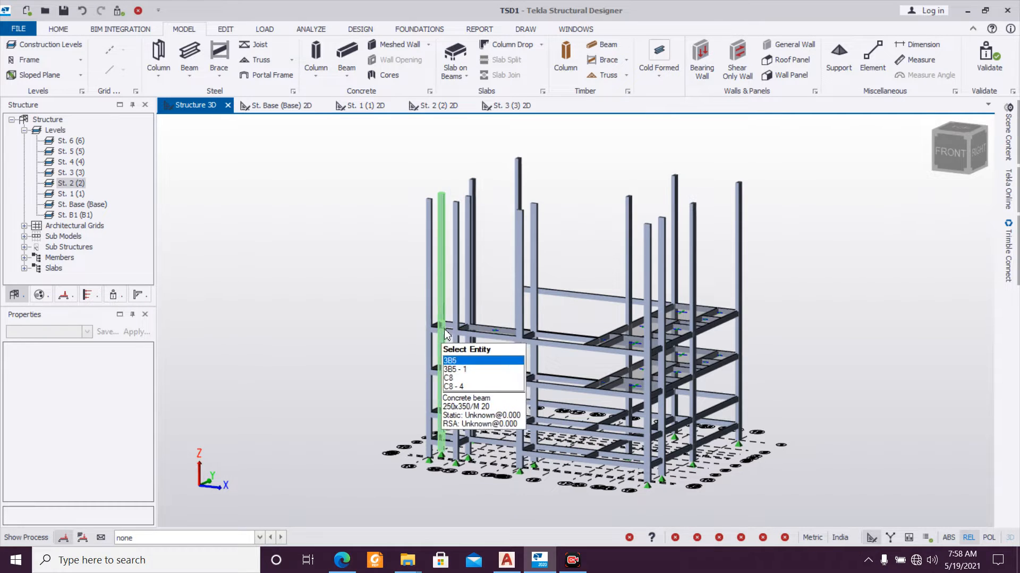
{"action": "middle_click_drag", "start_coordinate": [373, 327], "coordinate": [624, 466]}
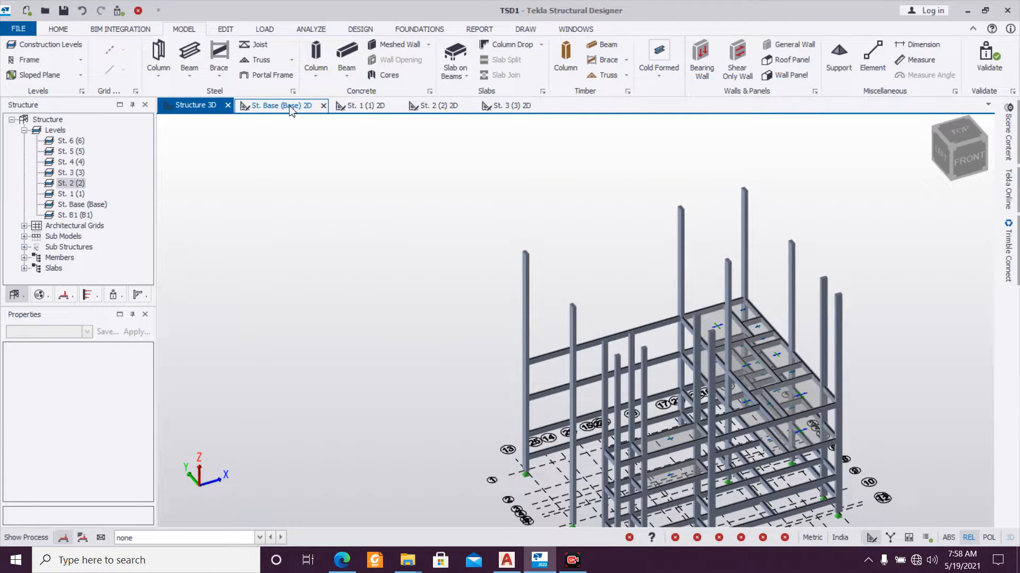
{"action": "left_click", "coordinate": [497, 105]}
{"action": "scroll", "coordinate": [497, 330], "scroll_direction": "up", "scroll_amount": 3}
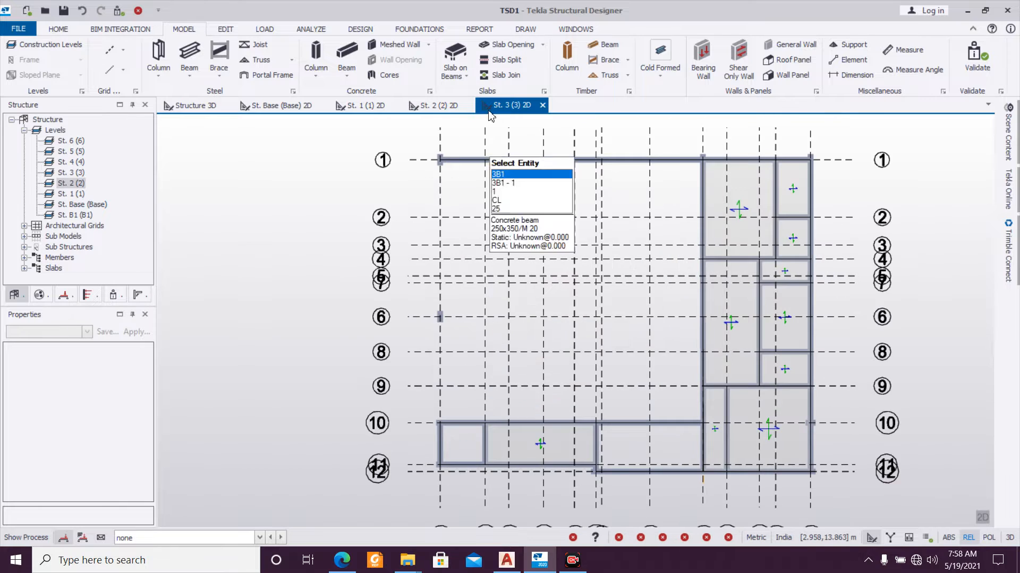
Step: Add a 250x400 concrete beam on St. 3 through the columns on gridline 13, from gridline 1 to gridline 10
{"action": "left_click", "coordinate": [348, 52]}
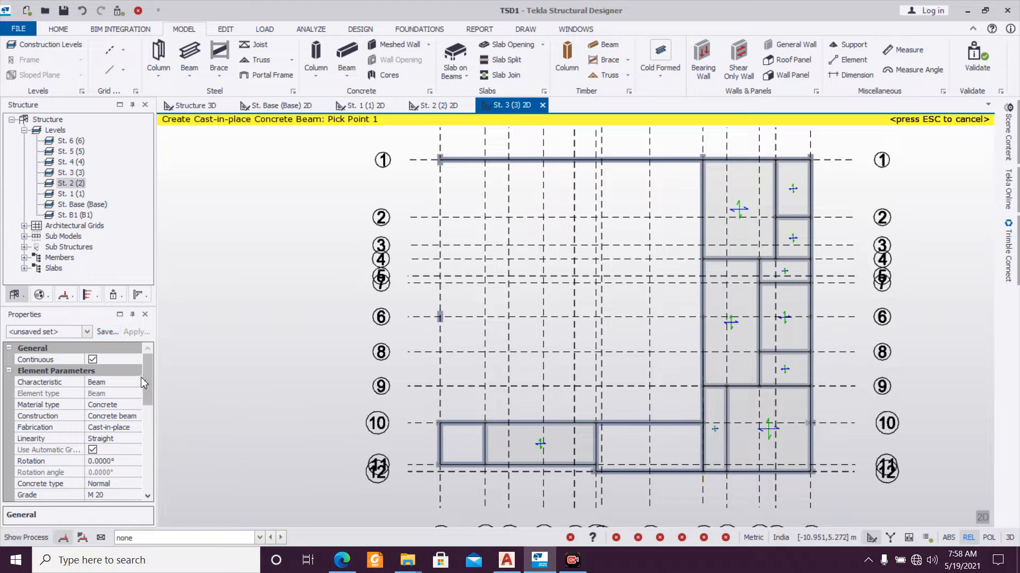
{"action": "left_click_drag", "start_coordinate": [148, 374], "coordinate": [151, 394]}
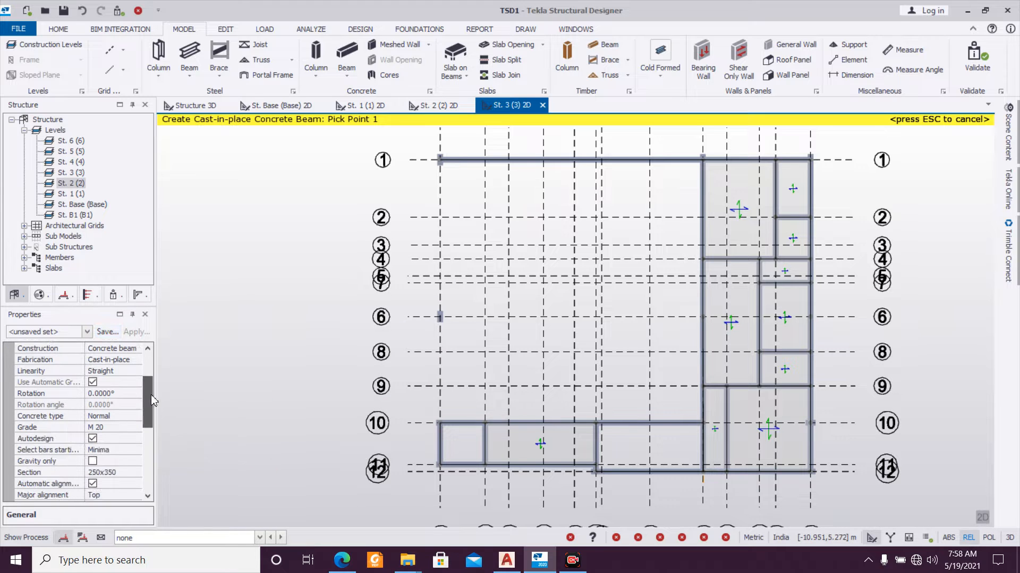
{"action": "left_click", "coordinate": [136, 473]}
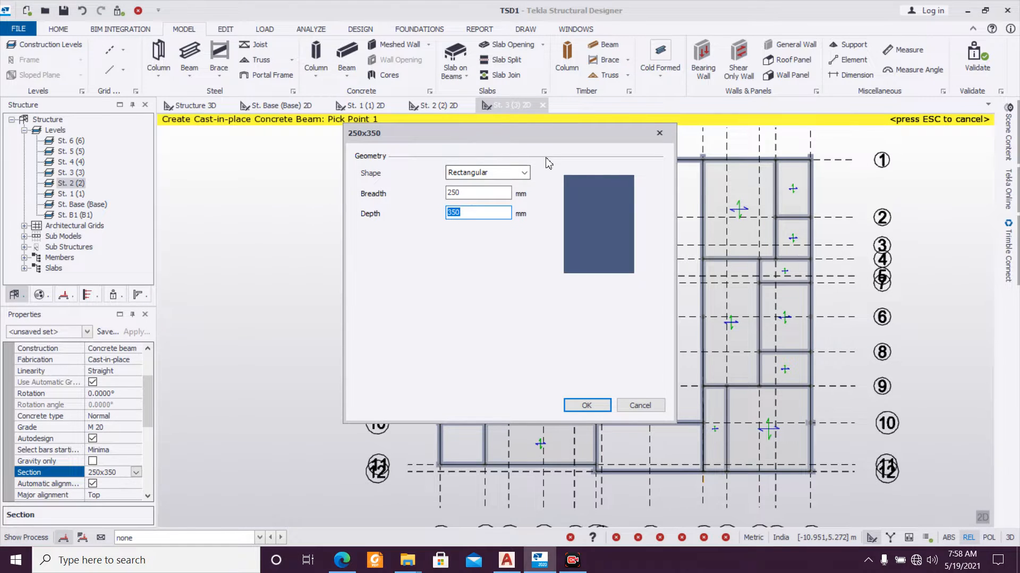
{"action": "left_click_drag", "start_coordinate": [531, 143], "coordinate": [492, 138]}
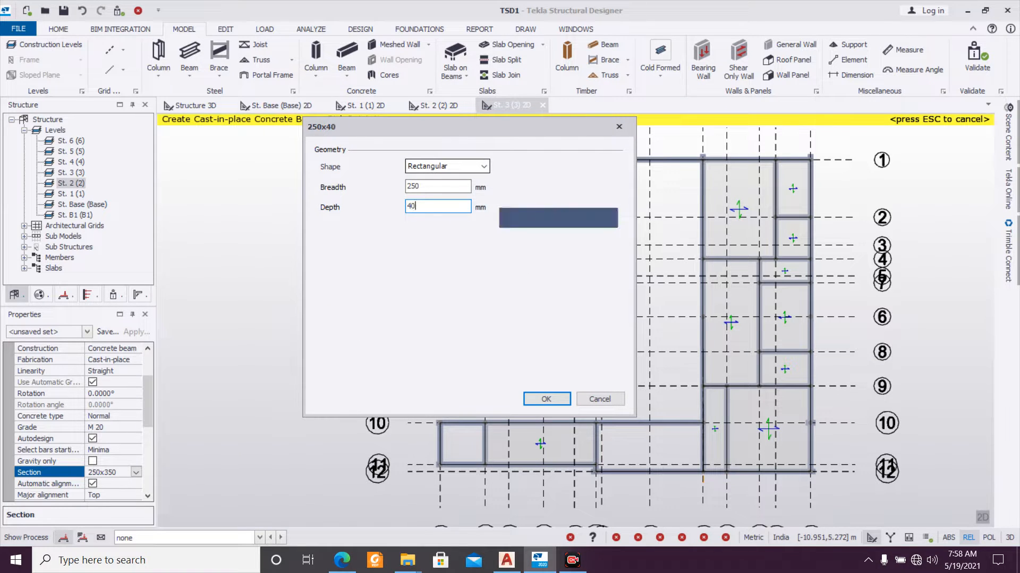
{"action": "type", "text": "0"}
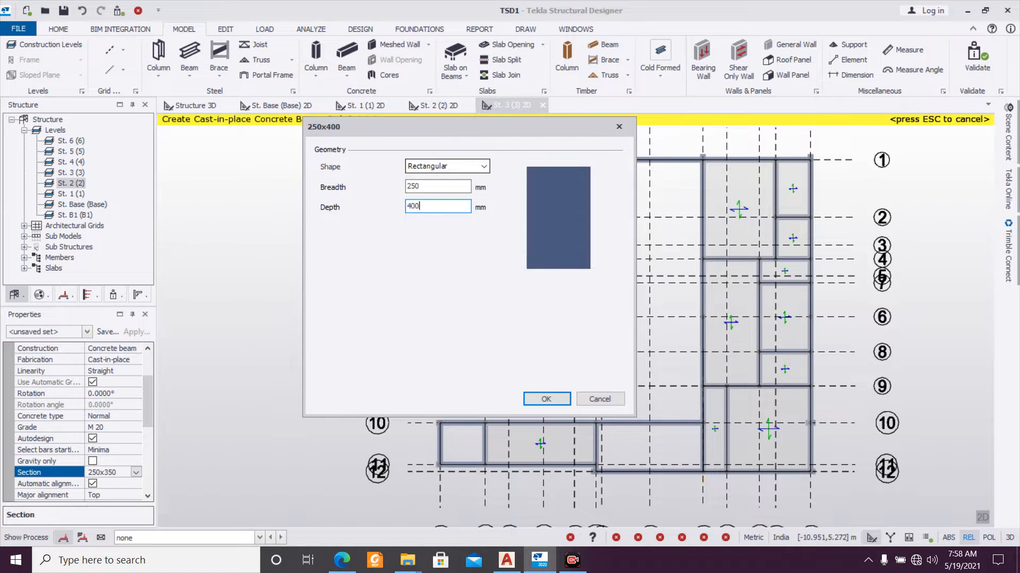
{"action": "left_click", "coordinate": [546, 399]}
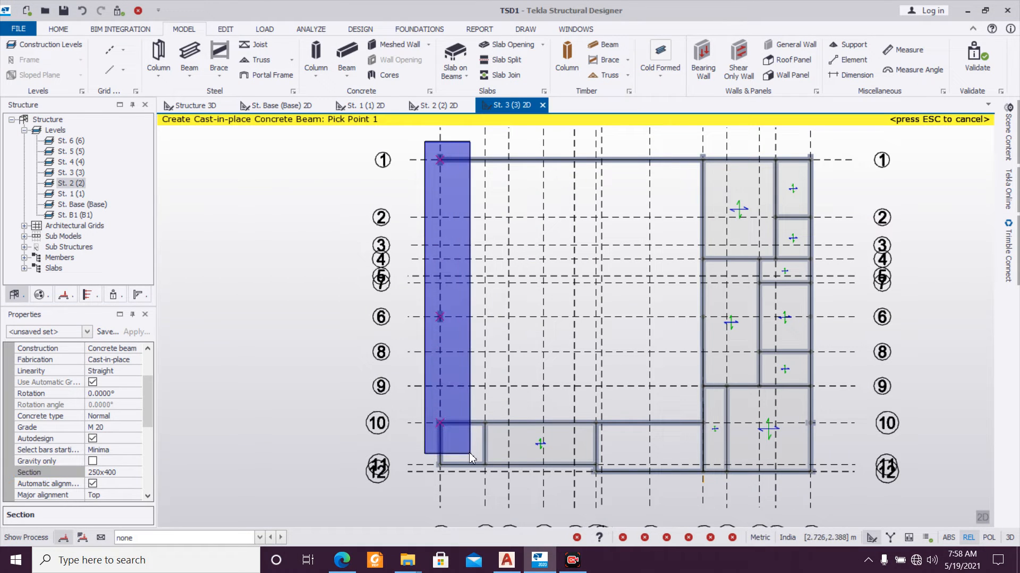
{"action": "scroll", "coordinate": [451, 390], "scroll_direction": "down", "scroll_amount": 2}
{"action": "scroll", "coordinate": [451, 389], "scroll_direction": "up", "scroll_amount": 1}
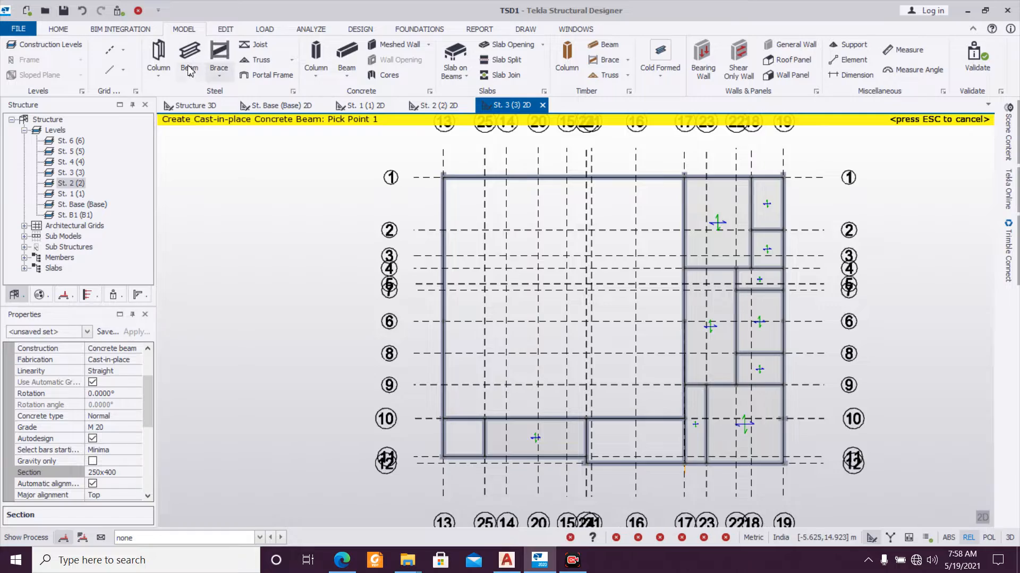
Step: Examine the new gridline 13 beam and its columns from several sides in the 3D structure view
{"action": "left_click", "coordinate": [182, 107]}
{"action": "middle_click_drag", "start_coordinate": [257, 289], "coordinate": [461, 361]}
{"action": "scroll", "coordinate": [552, 406], "scroll_direction": "up", "scroll_amount": 3}
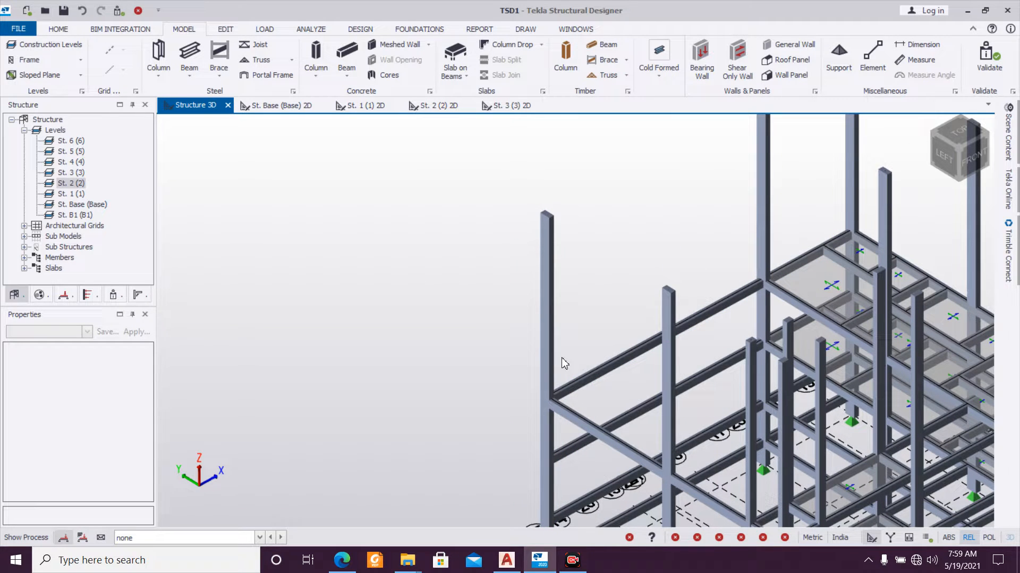
{"action": "middle_click_drag", "start_coordinate": [653, 449], "coordinate": [550, 444]}
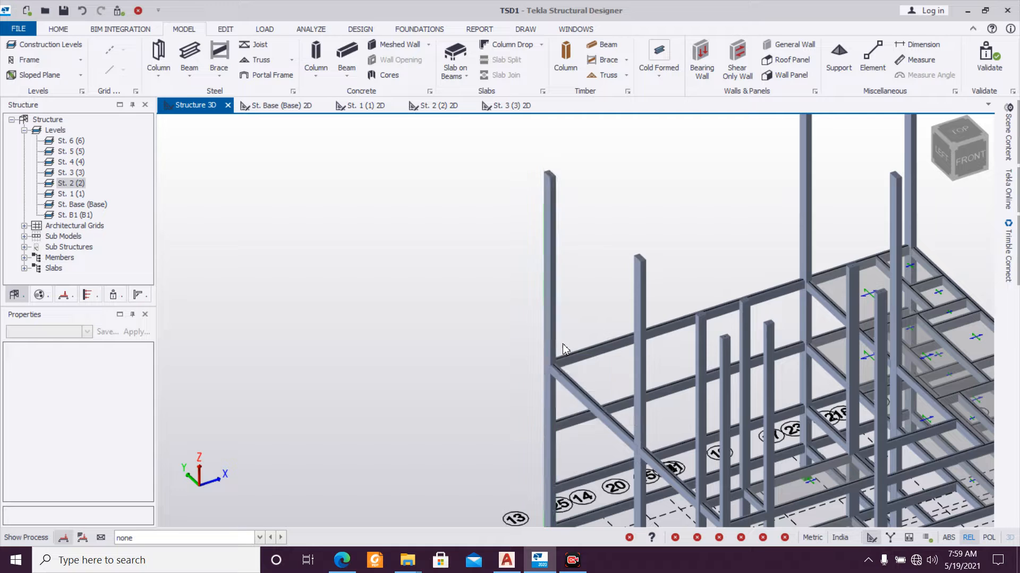
{"action": "middle_click_drag", "start_coordinate": [747, 318], "coordinate": [711, 356]}
{"action": "scroll", "coordinate": [680, 347], "scroll_direction": "up", "scroll_amount": 1}
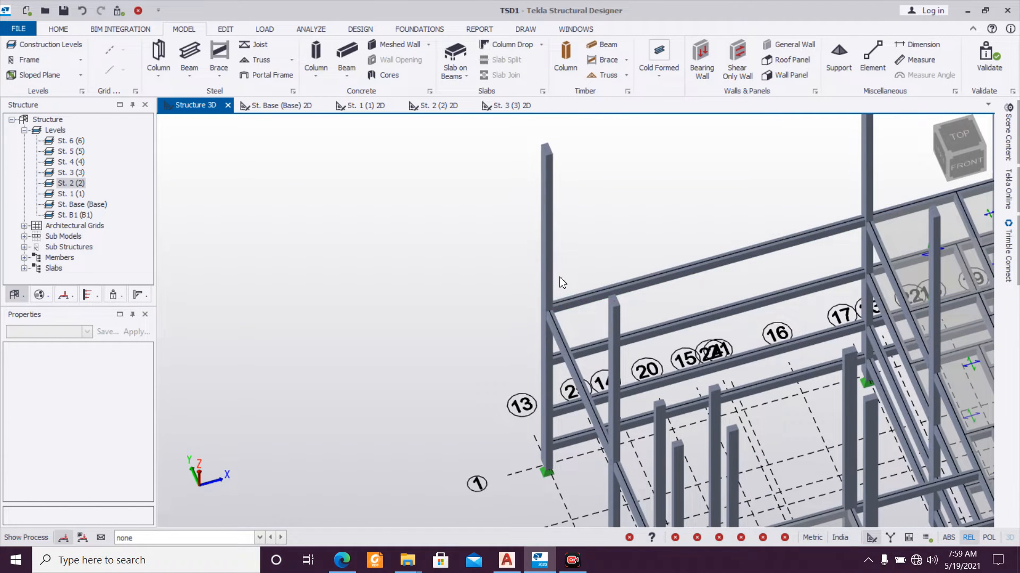
{"action": "scroll", "coordinate": [546, 286], "scroll_direction": "down", "scroll_amount": 8}
{"action": "middle_click_drag", "start_coordinate": [542, 255], "coordinate": [549, 289]}
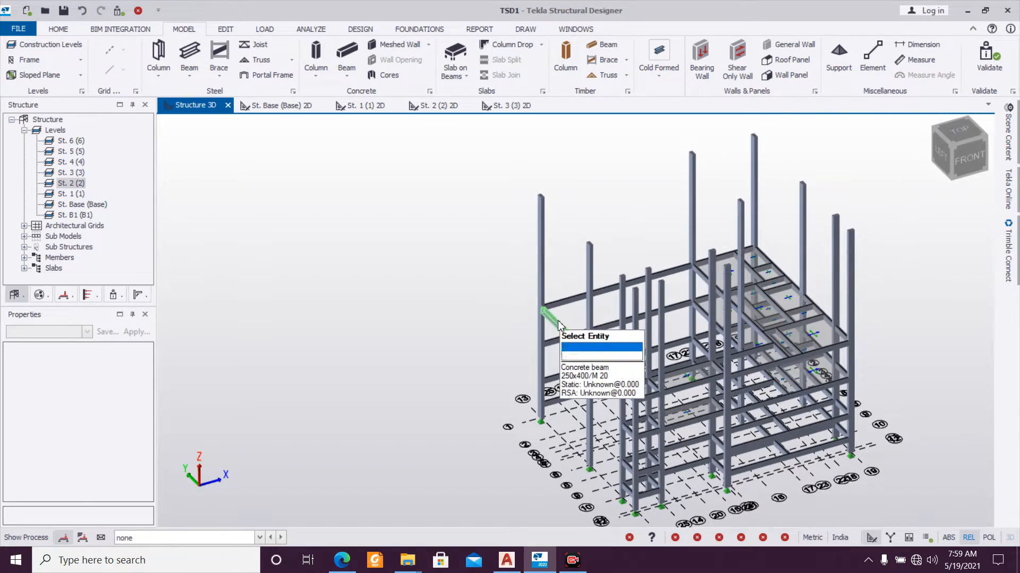
Step: Set the section of the corner column at gridlines 13 and 1 to a new rectangular 350x500 section
{"action": "left_click", "coordinate": [554, 320]}
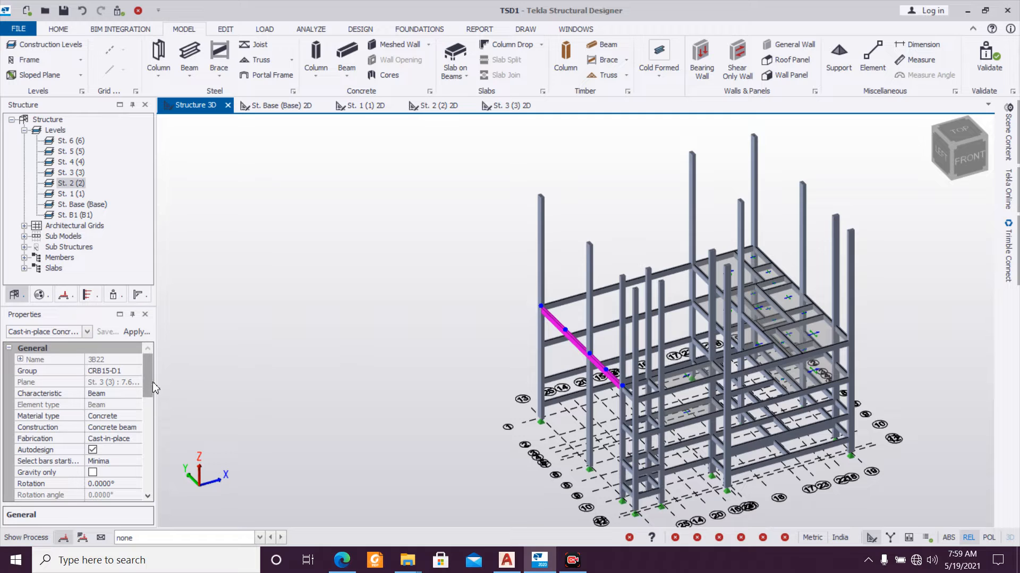
{"action": "left_click", "coordinate": [543, 259]}
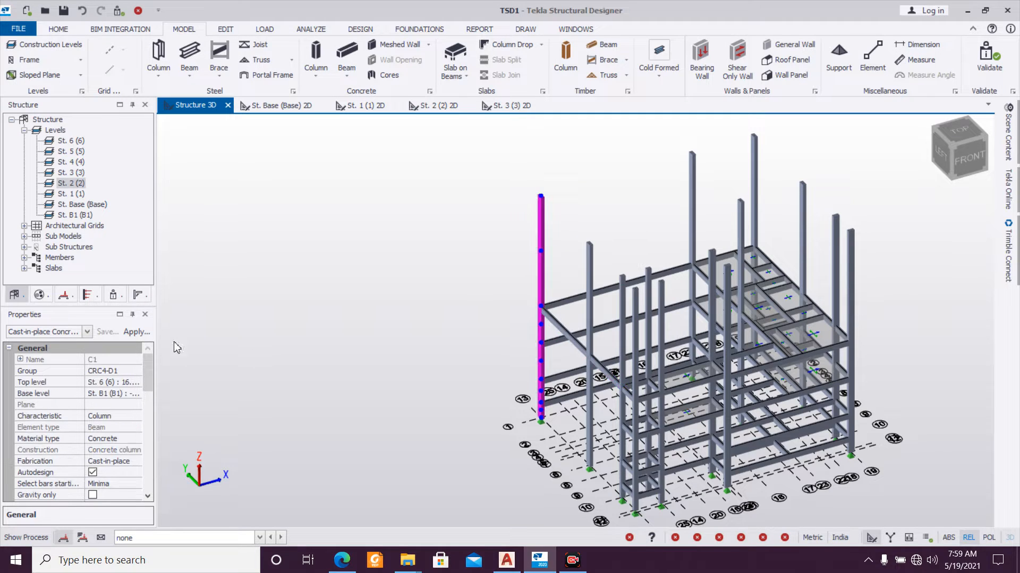
{"action": "left_click_drag", "start_coordinate": [147, 382], "coordinate": [139, 424]}
{"action": "left_click", "coordinate": [134, 427]}
{"action": "left_click", "coordinate": [136, 428]}
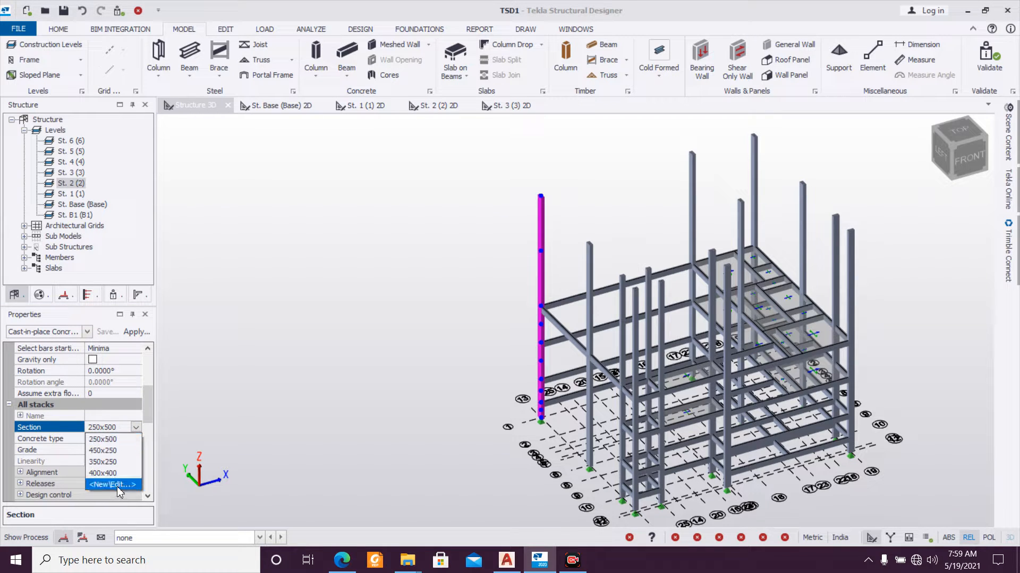
{"action": "left_click", "coordinate": [116, 484]}
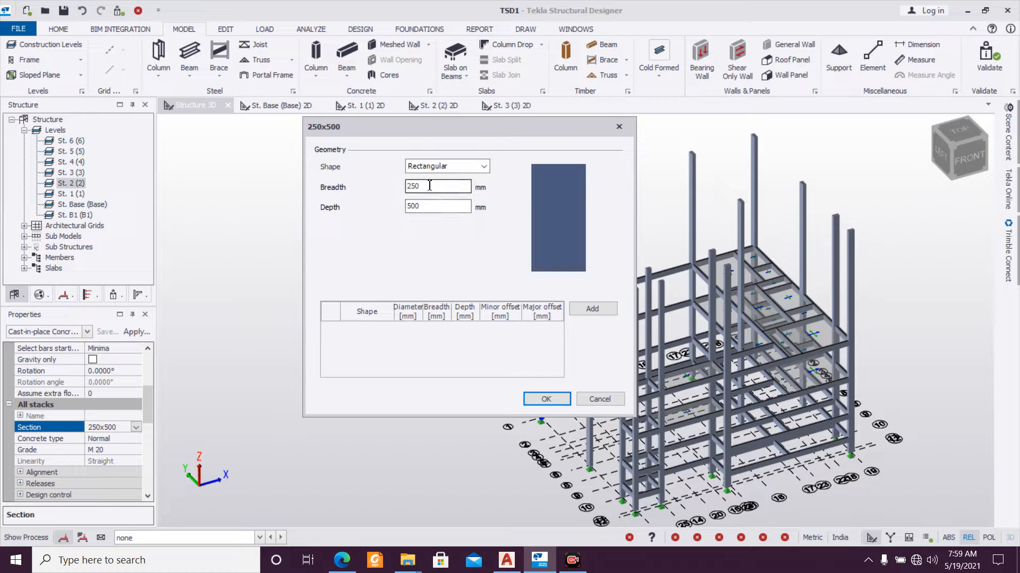
{"action": "left_click_drag", "start_coordinate": [441, 133], "coordinate": [296, 139]}
{"action": "type", "text": "350"}
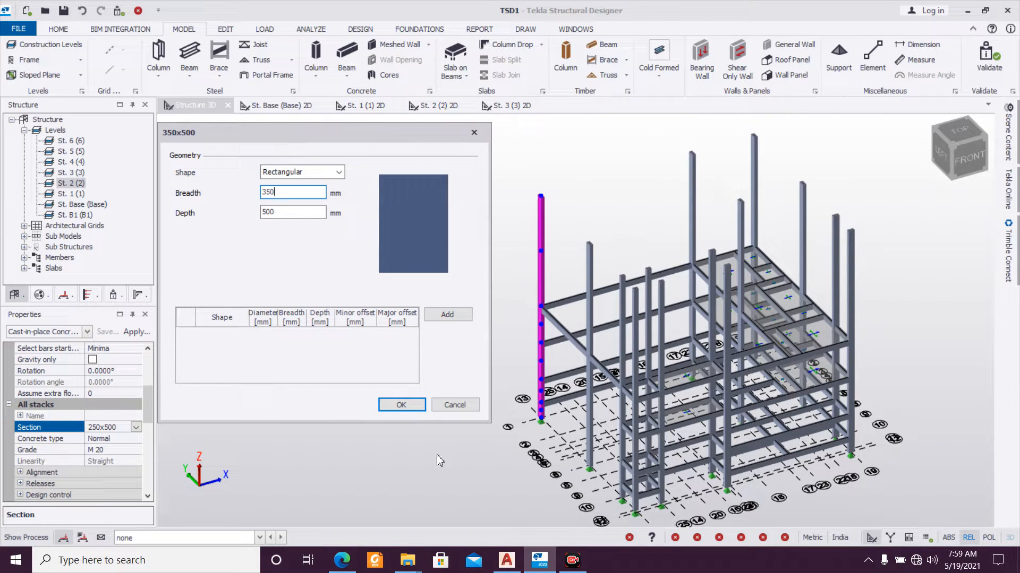
{"action": "left_click", "coordinate": [402, 405]}
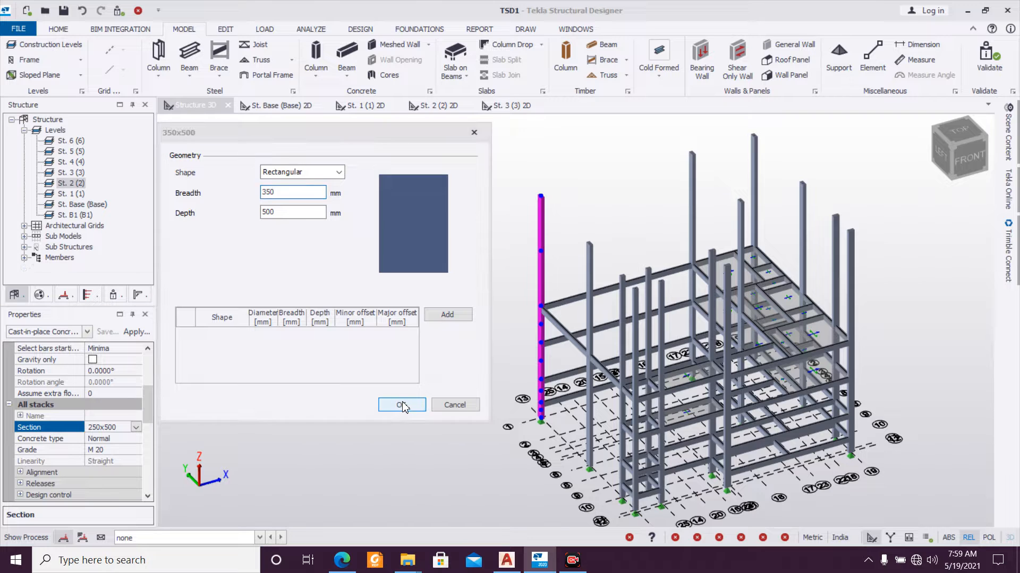
Step: Check the section of the St. 3 beam along gridline 13 and view the frame from the gridline 19 side
{"action": "left_click", "coordinate": [559, 331]}
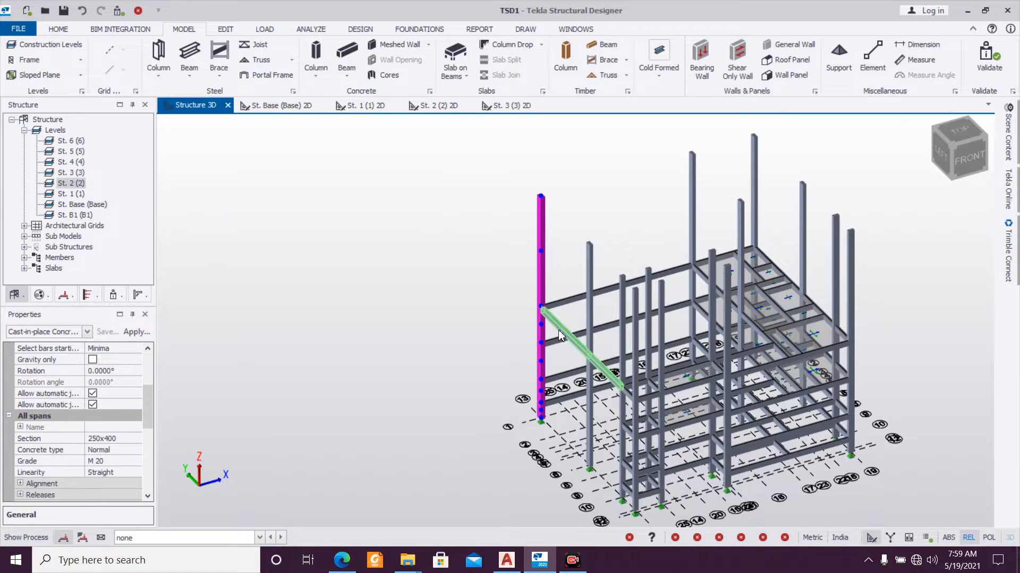
{"action": "right_click_drag", "start_coordinate": [578, 394], "coordinate": [514, 385]}
{"action": "scroll", "coordinate": [547, 360], "scroll_direction": "up", "scroll_amount": 4}
{"action": "scroll", "coordinate": [550, 359], "scroll_direction": "down", "scroll_amount": 5}
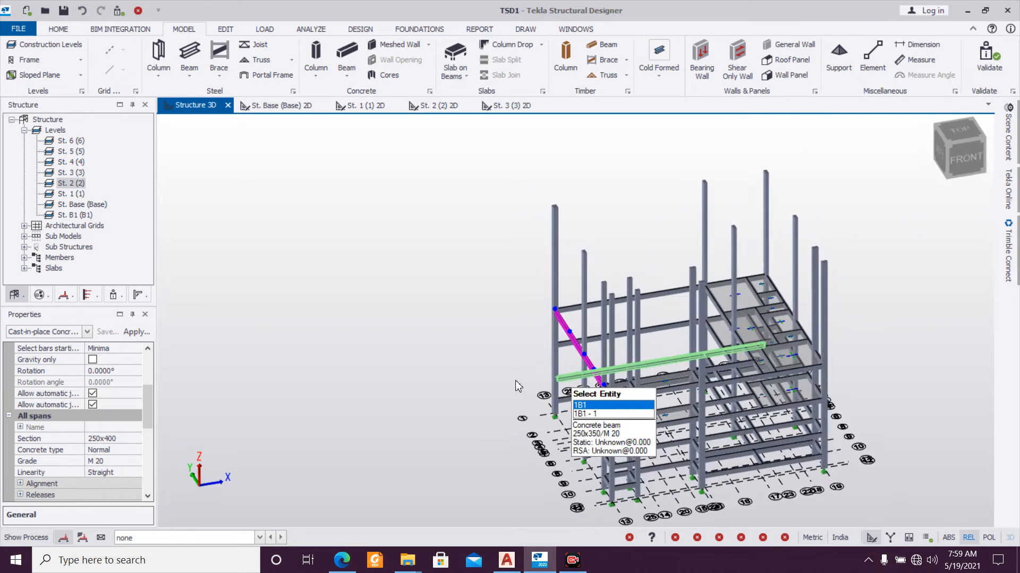
{"action": "scroll", "coordinate": [539, 383], "scroll_direction": "down", "scroll_amount": 2}
{"action": "right_click_drag", "start_coordinate": [753, 371], "coordinate": [500, 355]}
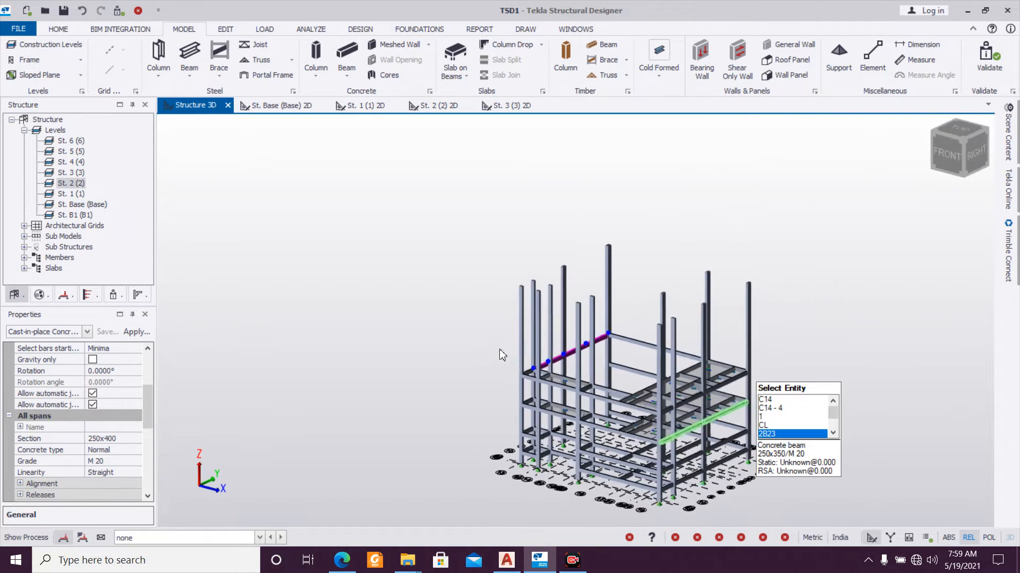
{"action": "scroll", "coordinate": [533, 353], "scroll_direction": "up", "scroll_amount": 2}
{"action": "scroll", "coordinate": [791, 388], "scroll_direction": "up", "scroll_amount": 3}
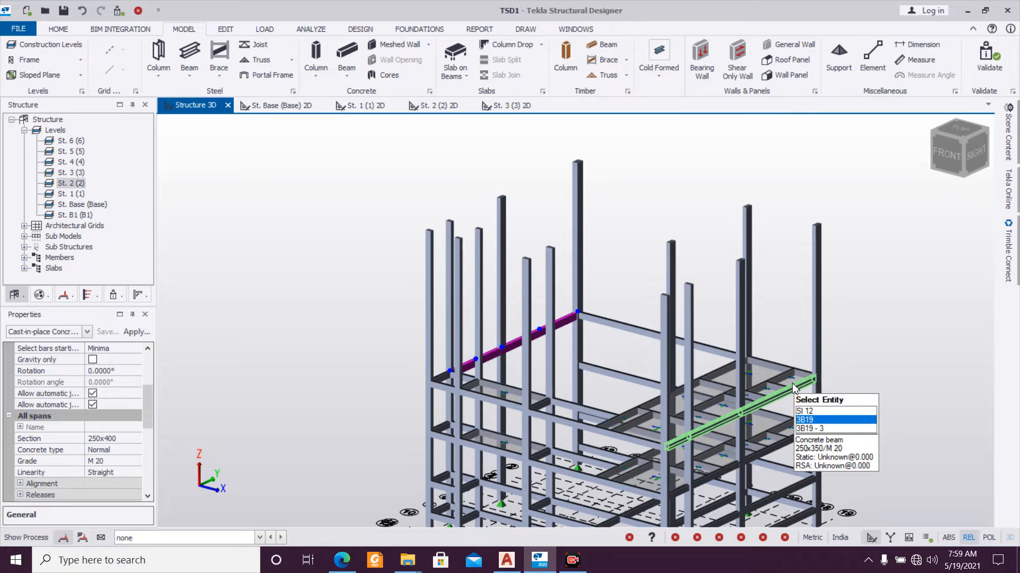
Step: Change the section of the St. 3 edge beam along gridline 19 to 250x500
{"action": "left_click", "coordinate": [796, 392]}
{"action": "right_click_drag", "start_coordinate": [874, 383], "coordinate": [661, 392]}
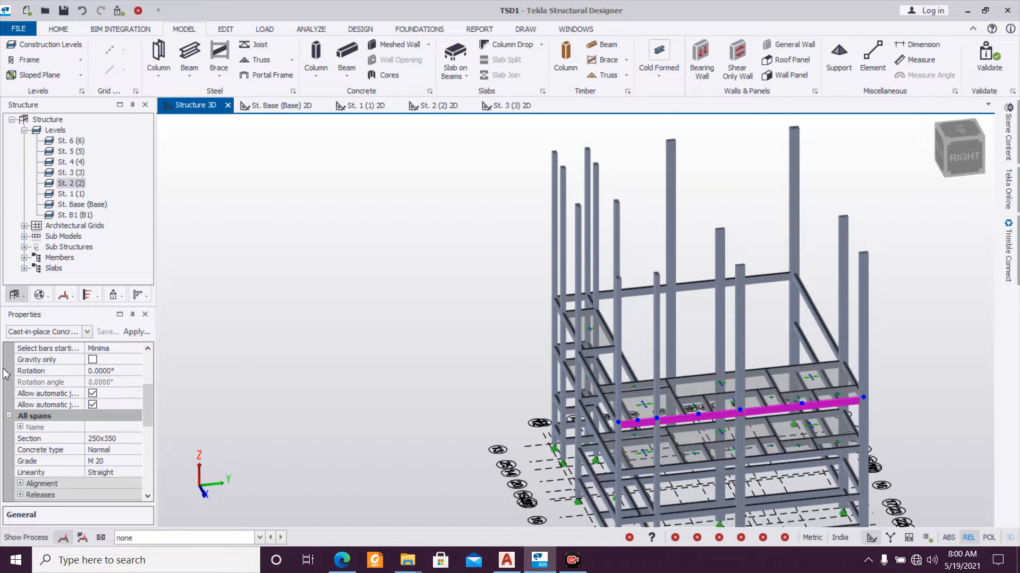
{"action": "left_click", "coordinate": [136, 443]}
{"action": "left_click", "coordinate": [136, 439]}
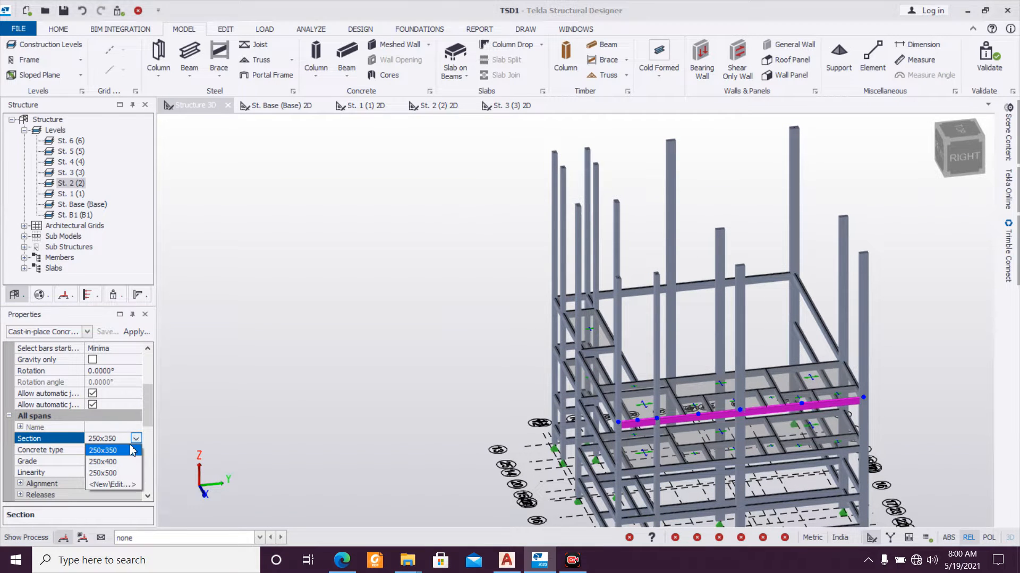
{"action": "left_click", "coordinate": [122, 473]}
{"action": "right_click_drag", "start_coordinate": [378, 405], "coordinate": [502, 370]}
{"action": "scroll", "coordinate": [502, 370], "scroll_direction": "down", "scroll_amount": 5}
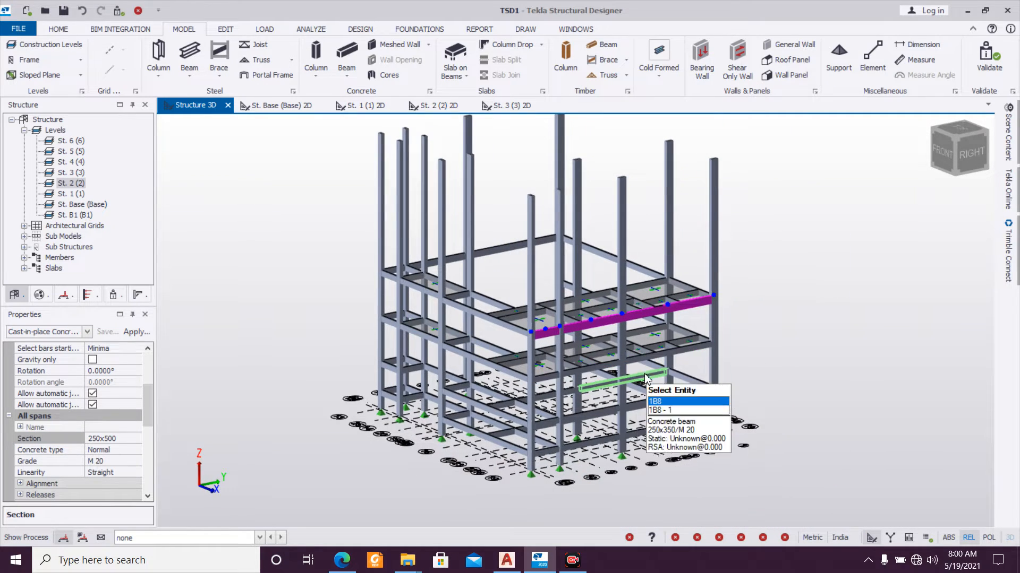
Step: Change the section of the St. 2 edge beam along gridline 19 to 250x500
{"action": "left_click", "coordinate": [629, 359]}
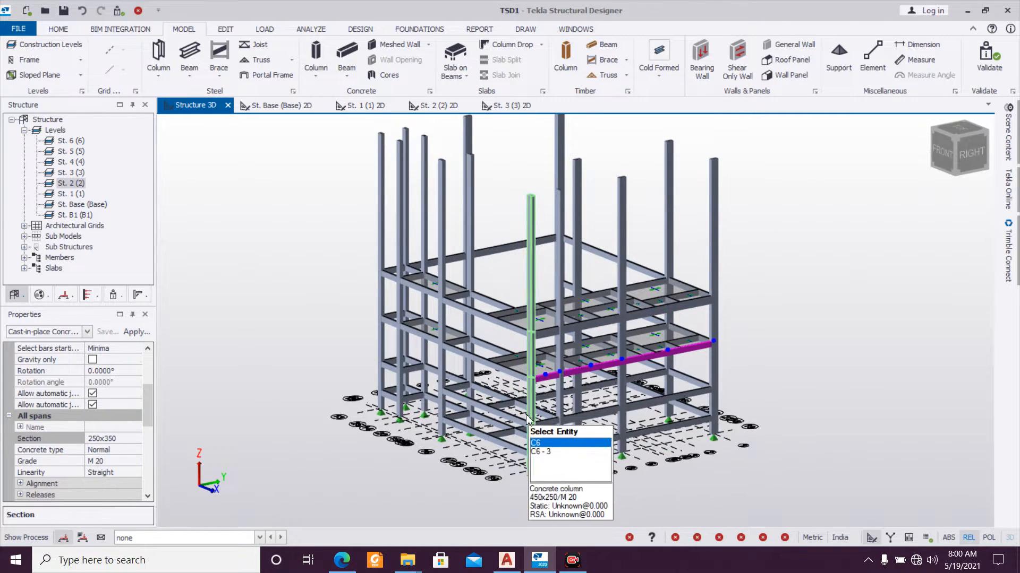
{"action": "left_click", "coordinate": [129, 440]}
{"action": "left_click", "coordinate": [129, 440]}
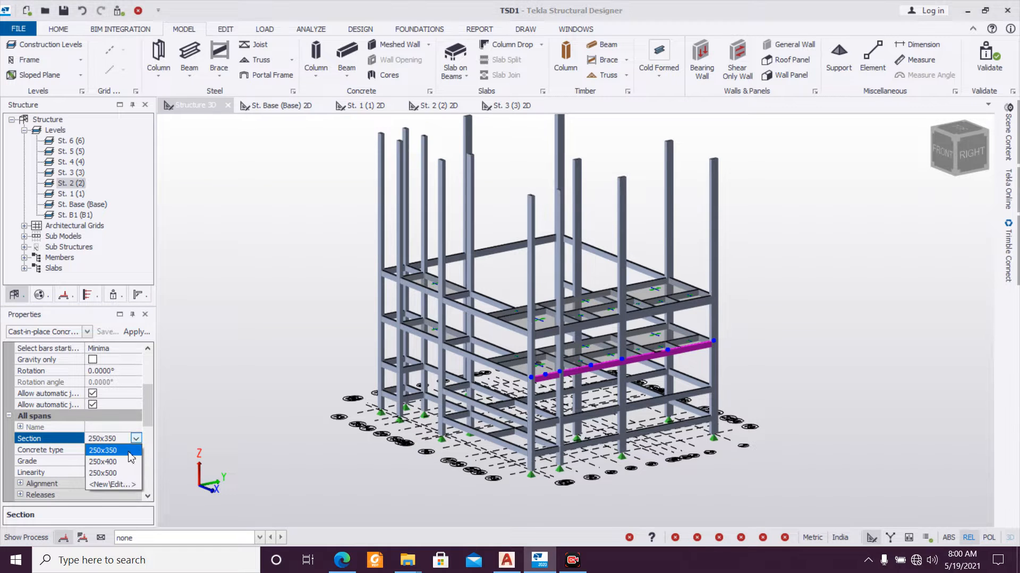
{"action": "left_click", "coordinate": [124, 474]}
{"action": "middle_click_drag", "start_coordinate": [227, 441], "coordinate": [408, 456]}
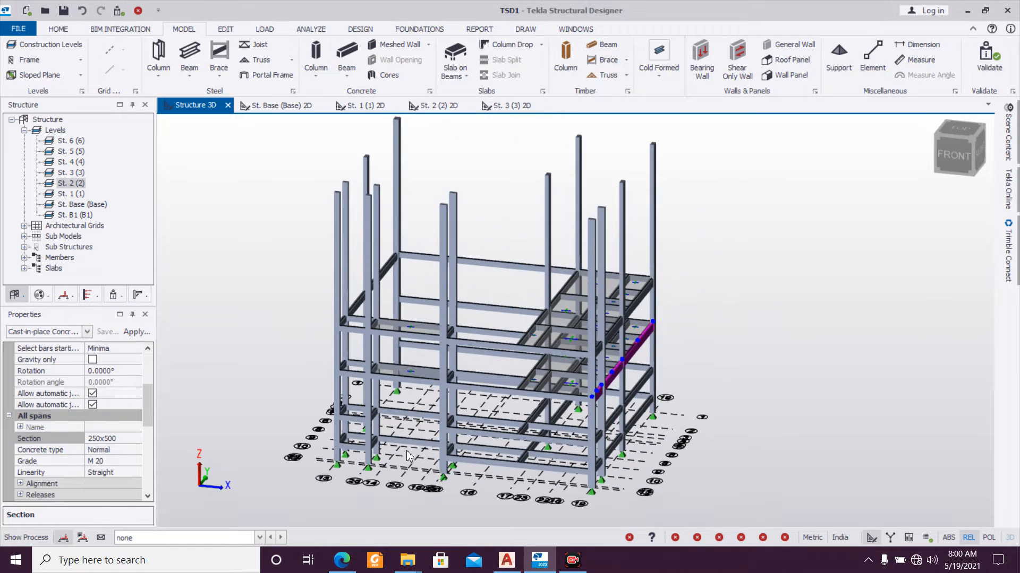
{"action": "key", "text": "Escape"}
Step: Compare the 3D frame with the room layout of CenterLIne DWG in AutoCAD, and return to the St. 3 plan in Tekla Structural Designer
{"action": "middle_click_drag", "start_coordinate": [641, 365], "coordinate": [563, 364]}
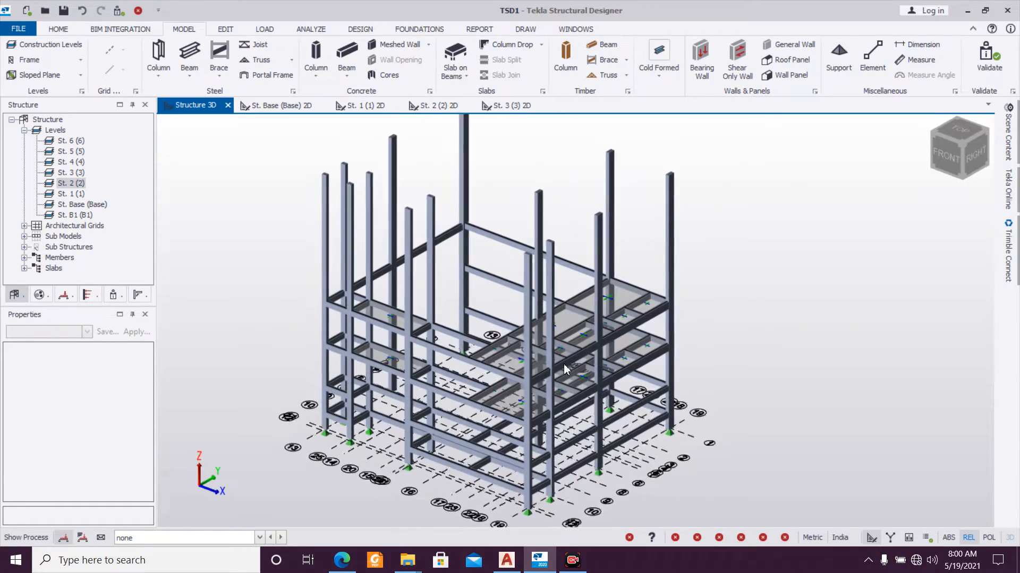
{"action": "scroll", "coordinate": [561, 364], "scroll_direction": "up", "scroll_amount": 5}
{"action": "scroll", "coordinate": [503, 398], "scroll_direction": "down", "scroll_amount": 4}
{"action": "middle_click_drag", "start_coordinate": [502, 398], "coordinate": [664, 355]}
{"action": "scroll", "coordinate": [665, 354], "scroll_direction": "down", "scroll_amount": 2}
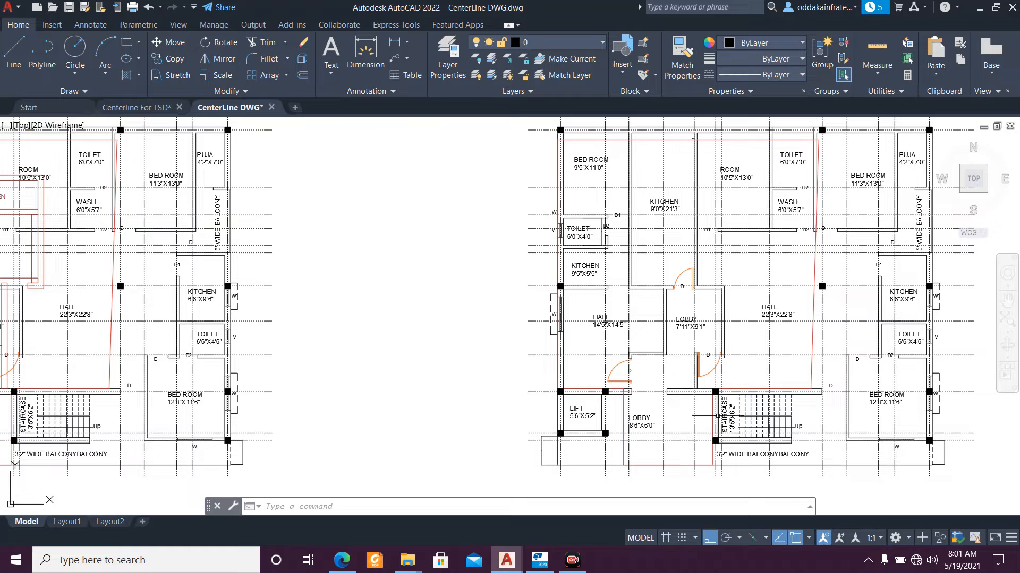
{"action": "scroll", "coordinate": [499, 382], "scroll_direction": "up", "scroll_amount": 4}
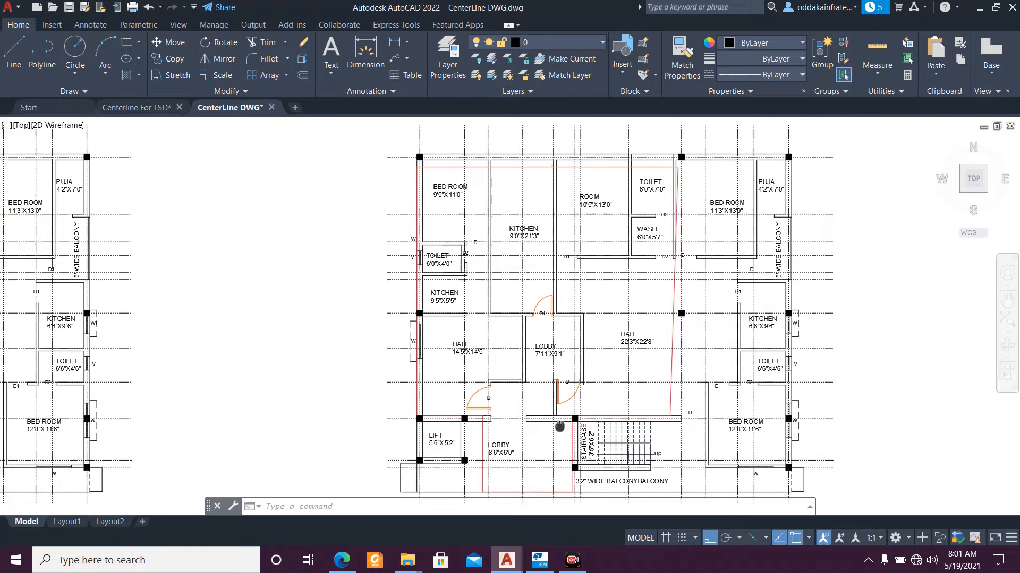
{"action": "middle_click_drag", "start_coordinate": [586, 313], "coordinate": [536, 337]}
{"action": "scroll", "coordinate": [514, 319], "scroll_direction": "down", "scroll_amount": 2}
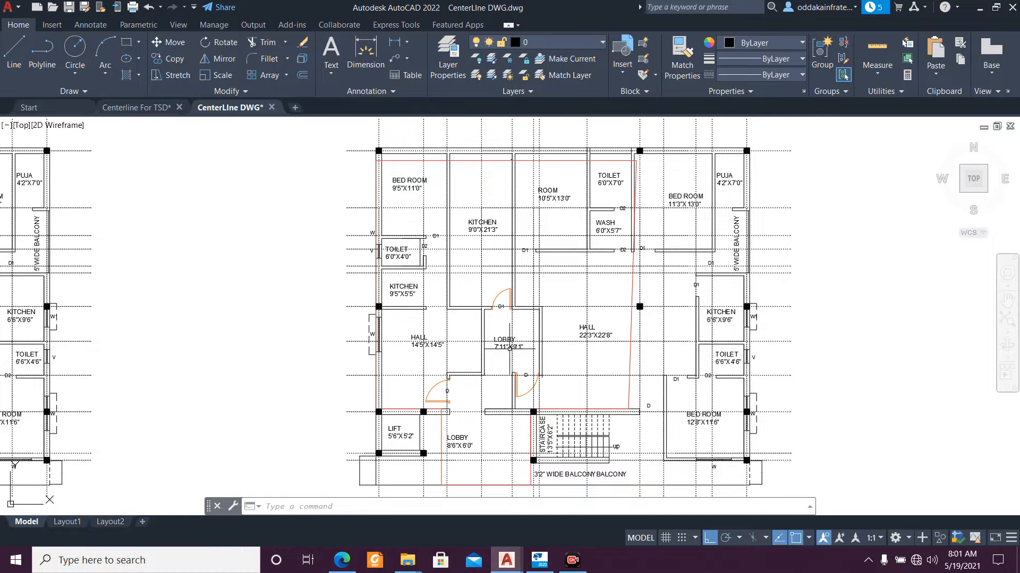
{"action": "left_click", "coordinate": [542, 563]}
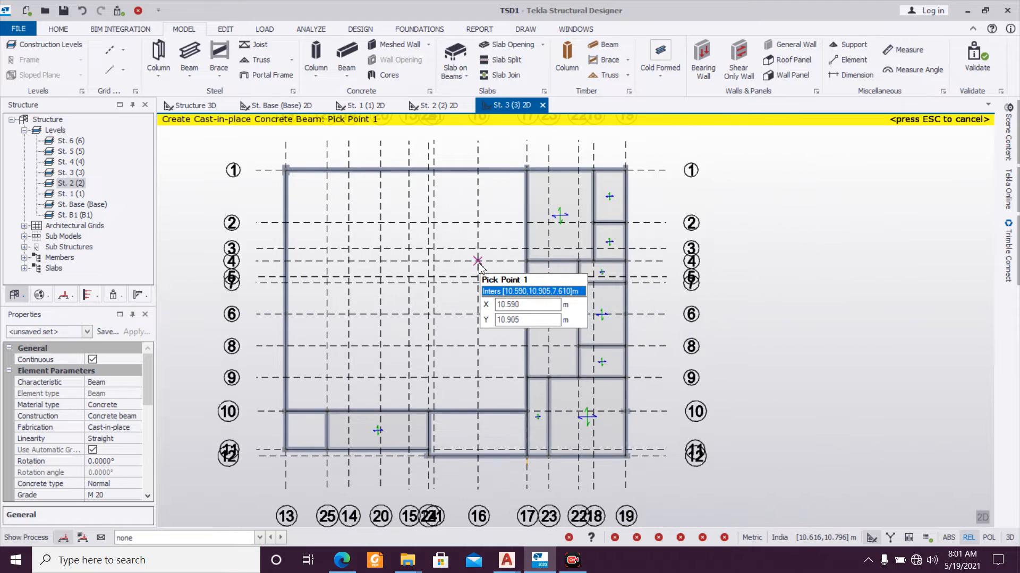
Step: Import the CenterLIne For TSD DXF into the St. 3 plan as a shadow, using only layer 0 and millimetre units
{"action": "scroll", "coordinate": [472, 250], "scroll_direction": "up", "scroll_amount": 2}
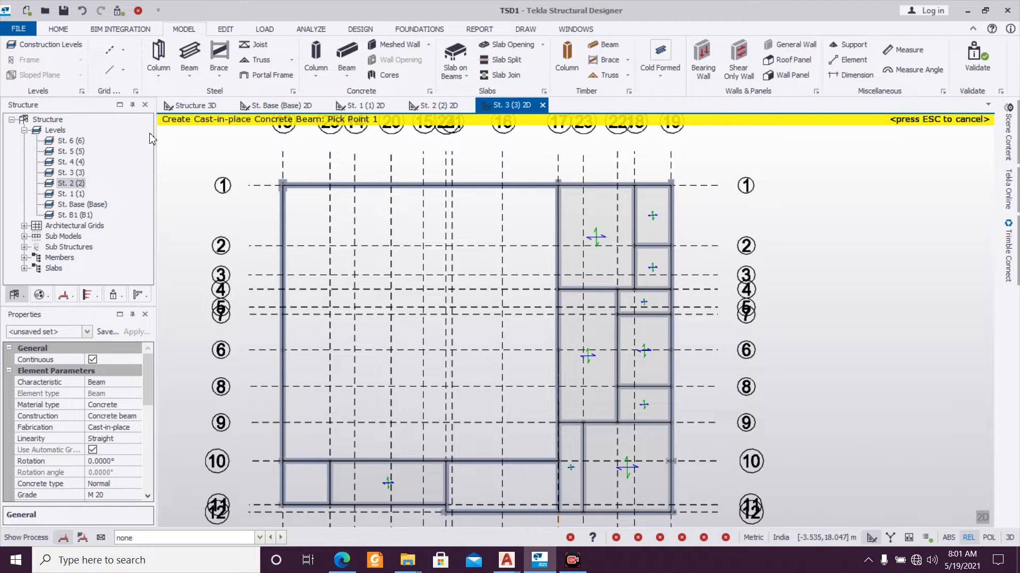
{"action": "left_click", "coordinate": [126, 51]}
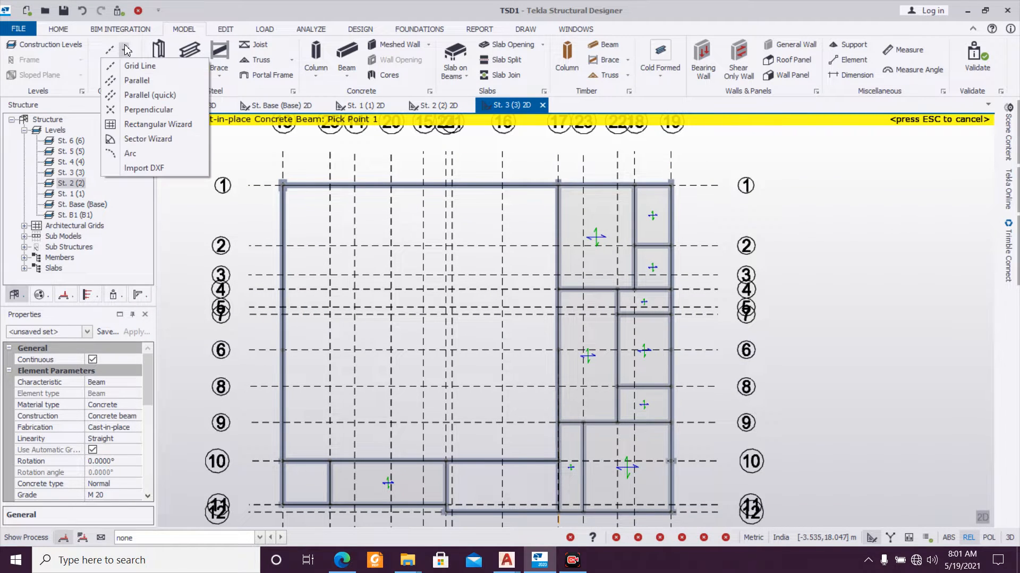
{"action": "left_click", "coordinate": [145, 168]}
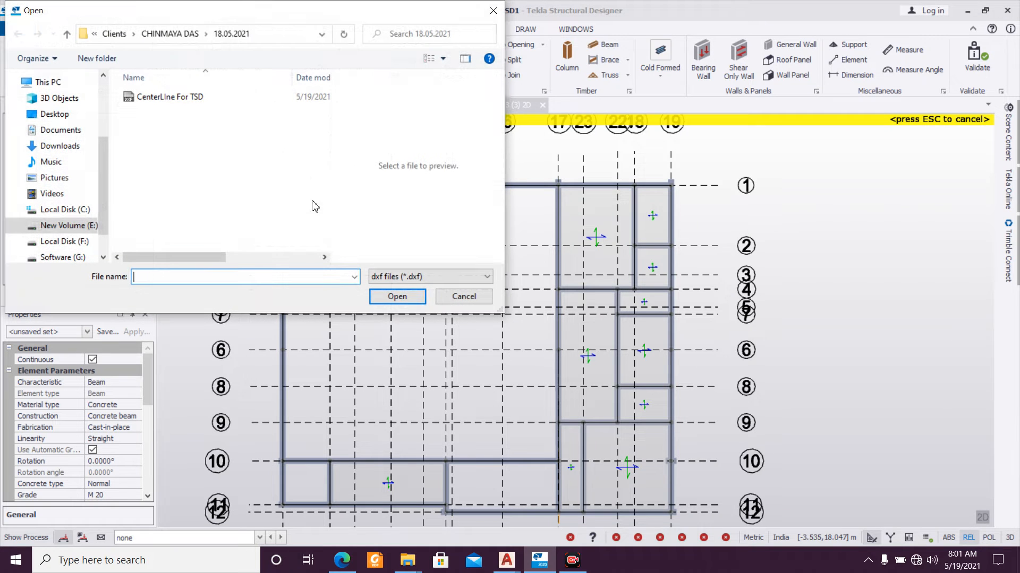
{"action": "left_click", "coordinate": [397, 300]}
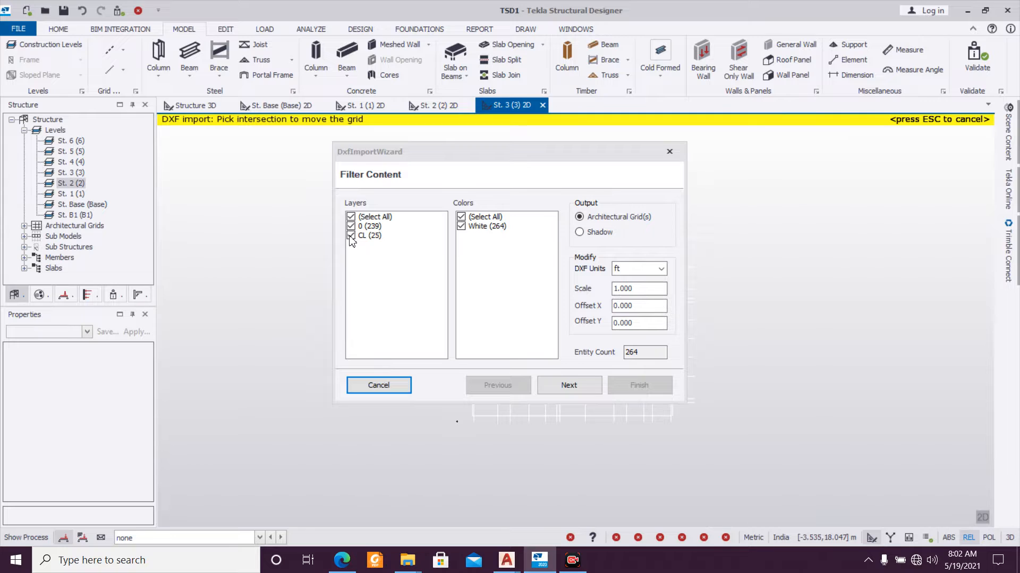
{"action": "left_click", "coordinate": [351, 236]}
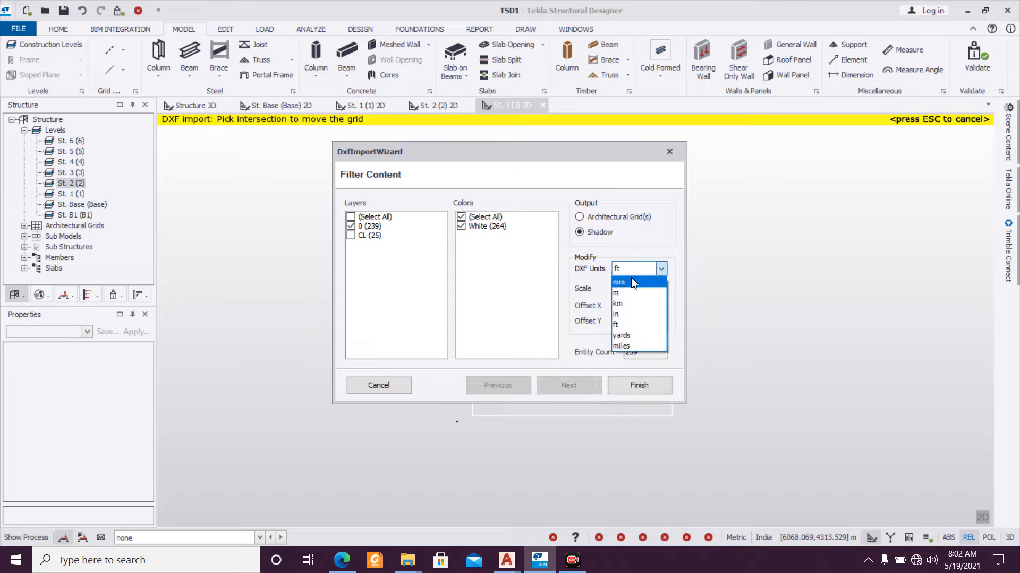
{"action": "left_click", "coordinate": [632, 281]}
{"action": "left_click", "coordinate": [641, 386]}
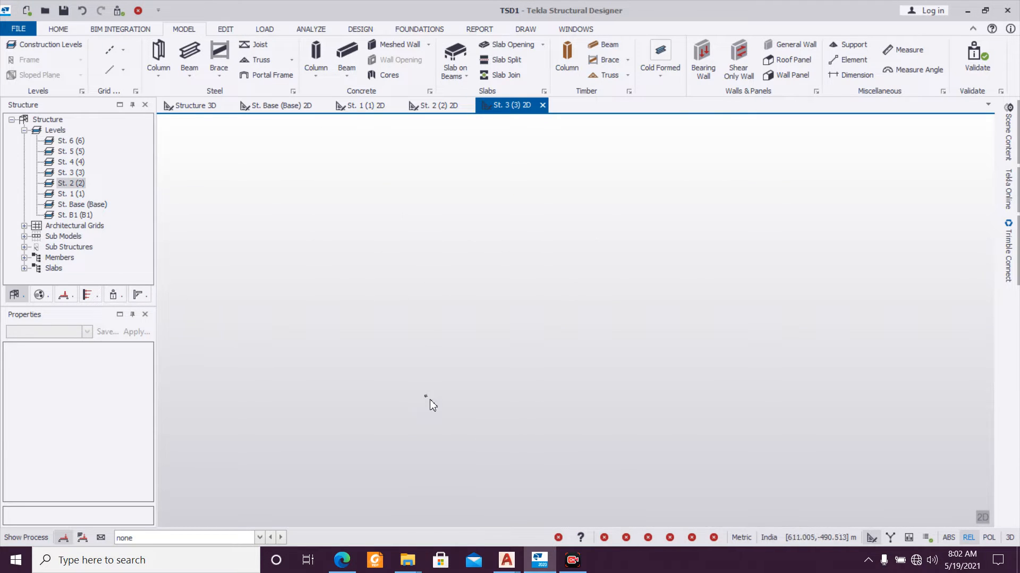
Step: Examine the imported wall layout against the existing St. 3 beams and gridlines
{"action": "mouse_move", "coordinate": [425, 399]}
{"action": "scroll", "coordinate": [425, 399], "scroll_direction": "up", "scroll_amount": 10}
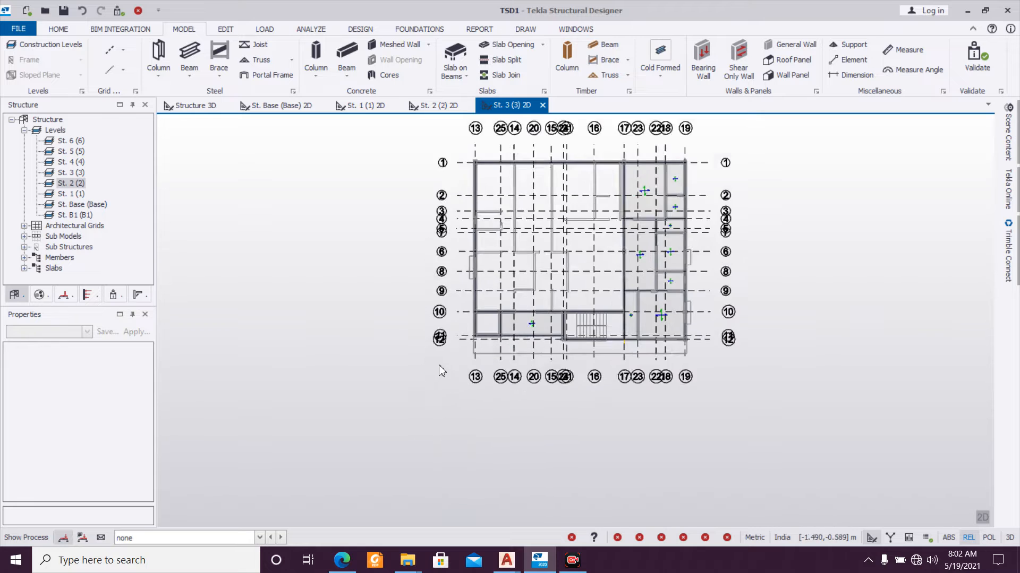
{"action": "middle_click_drag", "start_coordinate": [389, 443], "coordinate": [345, 497]}
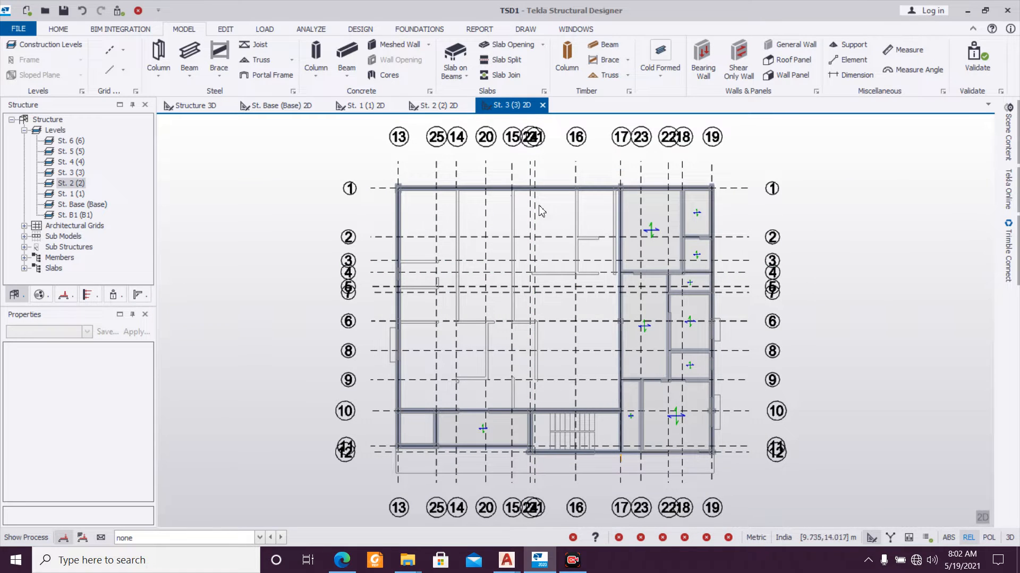
{"action": "scroll", "coordinate": [606, 205], "scroll_direction": "up", "scroll_amount": 1}
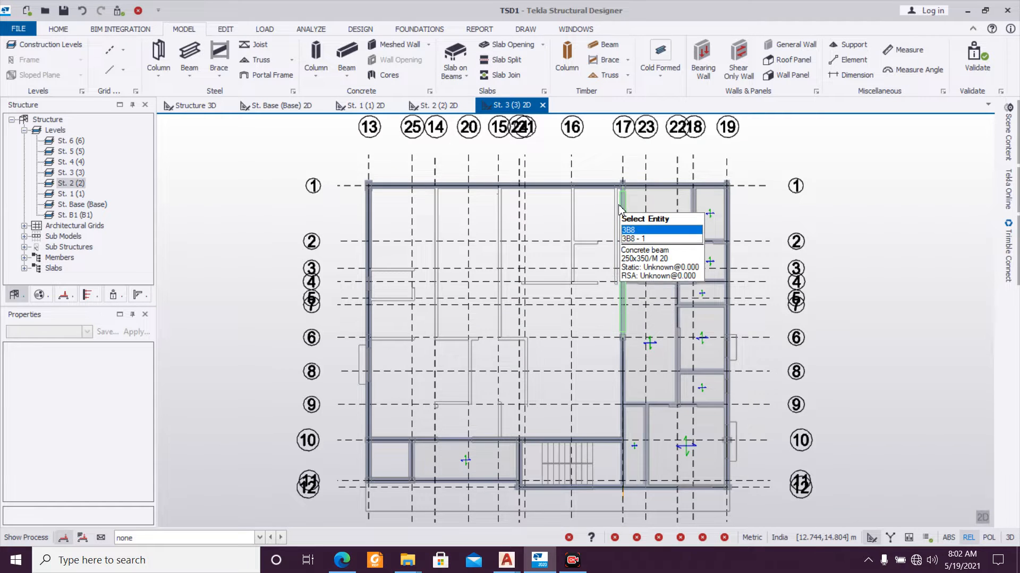
{"action": "scroll", "coordinate": [616, 201], "scroll_direction": "up", "scroll_amount": 2}
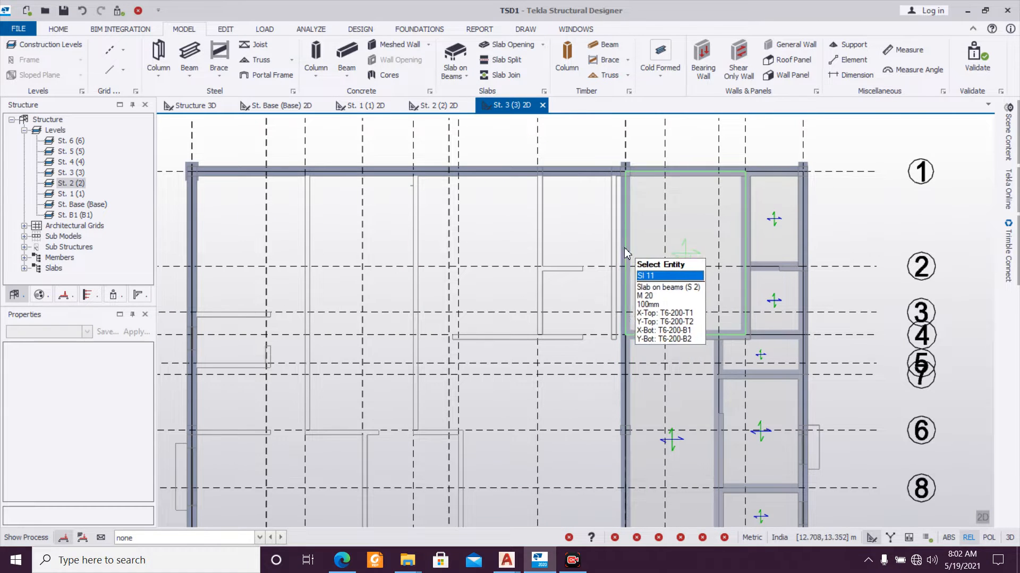
{"action": "mouse_move", "coordinate": [625, 260]}
{"action": "scroll", "coordinate": [595, 322], "scroll_direction": "down", "scroll_amount": 1}
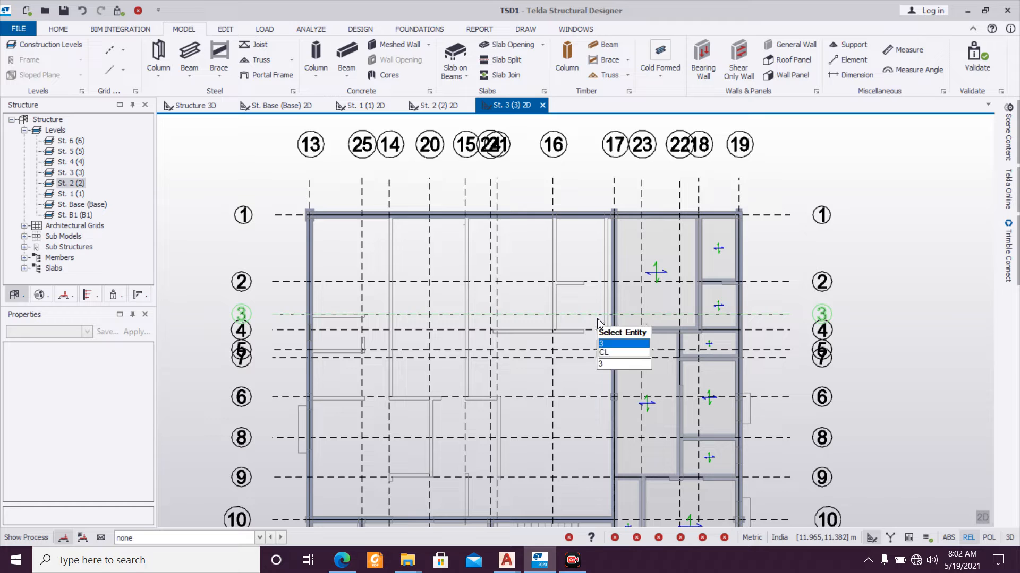
{"action": "middle_click_drag", "start_coordinate": [560, 337], "coordinate": [556, 317]}
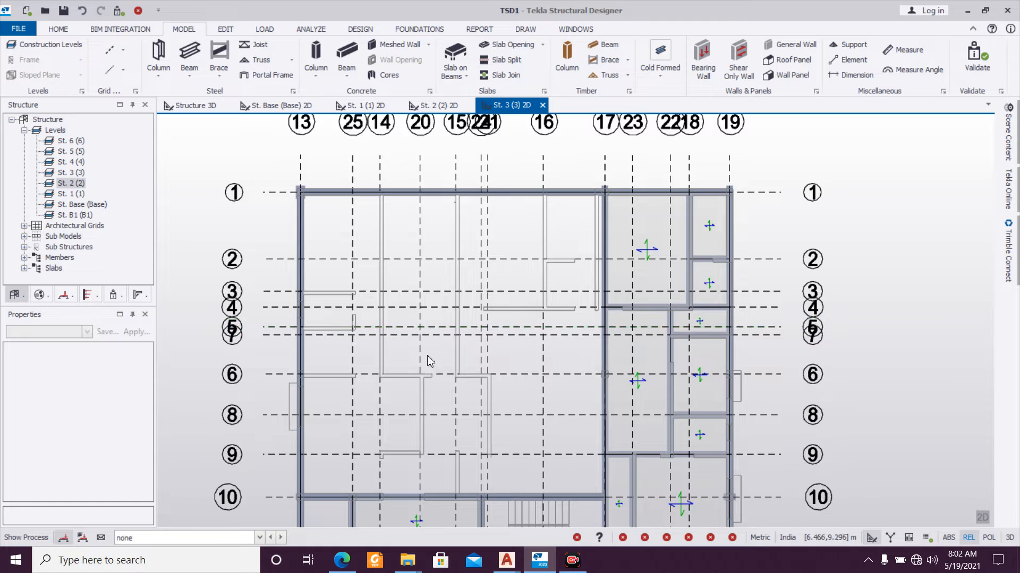
{"action": "middle_click_drag", "start_coordinate": [490, 391], "coordinate": [485, 333]}
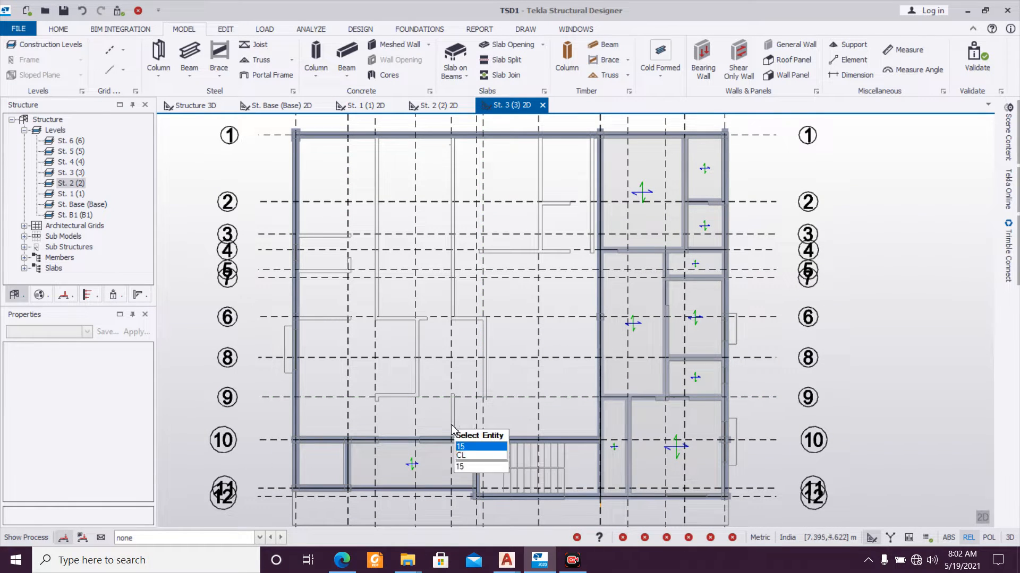
{"action": "middle_click_drag", "start_coordinate": [422, 357], "coordinate": [424, 368]}
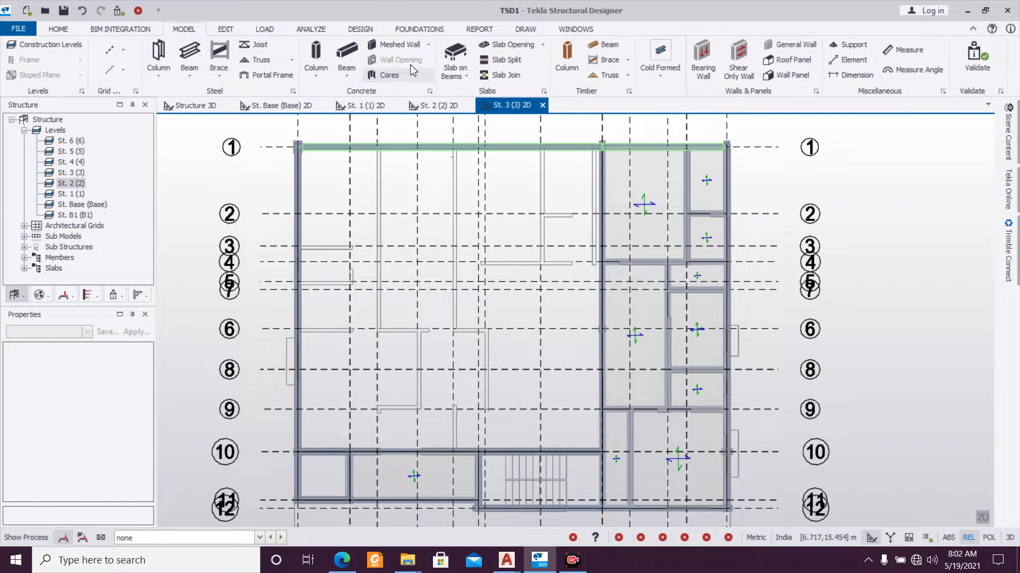
{"action": "left_click", "coordinate": [349, 55]}
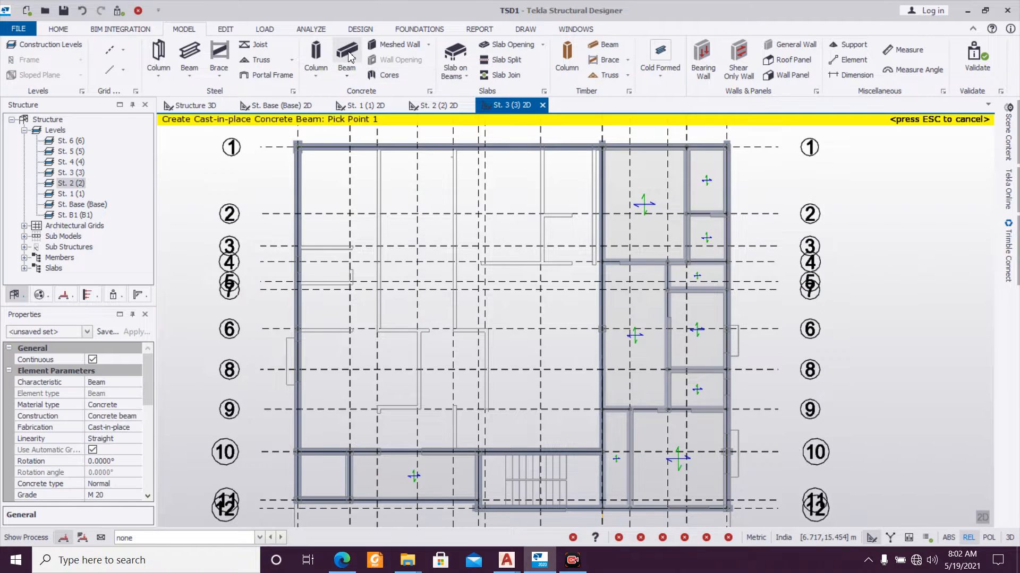
{"action": "left_click", "coordinate": [87, 332]}
{"action": "left_click", "coordinate": [78, 353]}
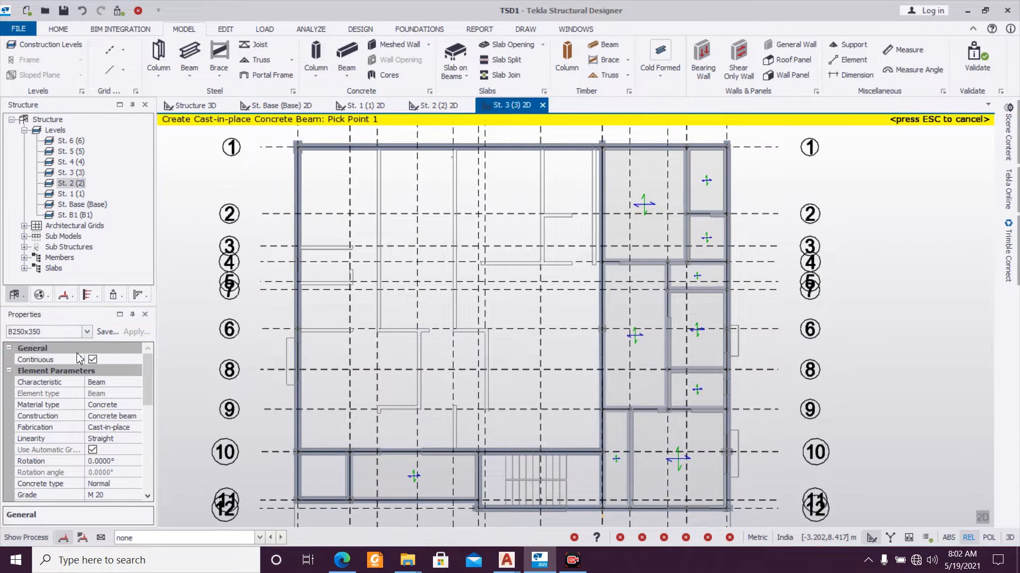
{"action": "scroll", "coordinate": [388, 369], "scroll_direction": "up", "scroll_amount": 1}
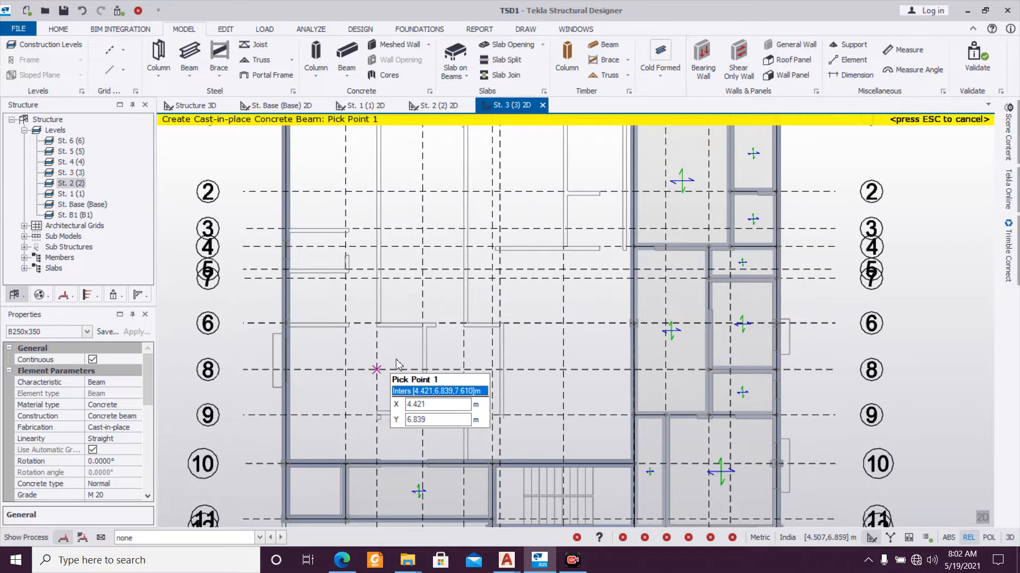
{"action": "left_click", "coordinate": [377, 322]}
{"action": "middle_click_drag", "start_coordinate": [392, 268], "coordinate": [414, 216]}
{"action": "middle_click_drag", "start_coordinate": [409, 267], "coordinate": [416, 317]}
{"action": "scroll", "coordinate": [416, 318], "scroll_direction": "down", "scroll_amount": 1}
{"action": "scroll", "coordinate": [396, 317], "scroll_direction": "up", "scroll_amount": 1}
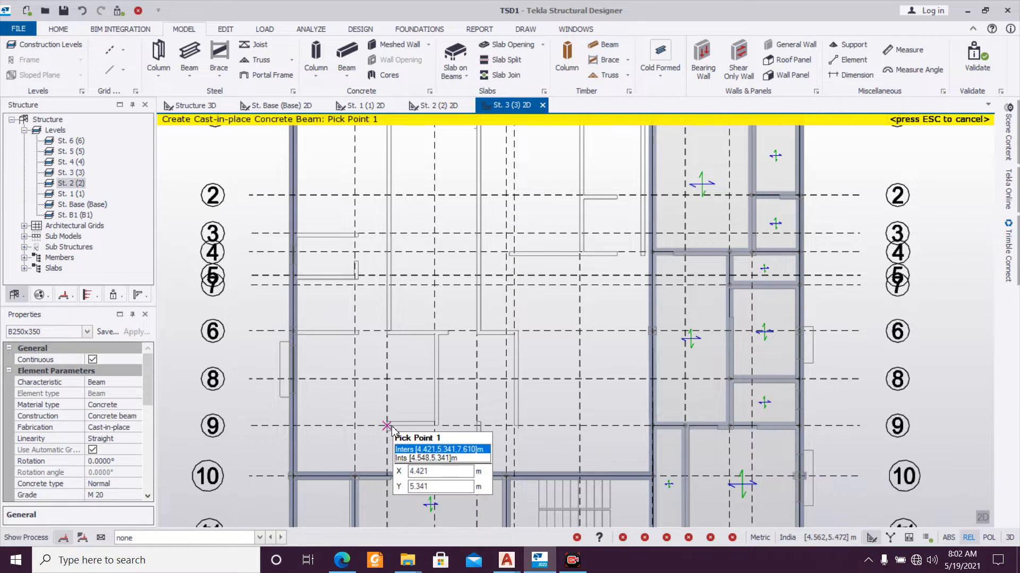
{"action": "scroll", "coordinate": [392, 402], "scroll_direction": "down", "scroll_amount": 1}
{"action": "middle_click_drag", "start_coordinate": [393, 402], "coordinate": [394, 426]}
{"action": "scroll", "coordinate": [383, 169], "scroll_direction": "up", "scroll_amount": 5}
{"action": "scroll", "coordinate": [430, 178], "scroll_direction": "down", "scroll_amount": 4}
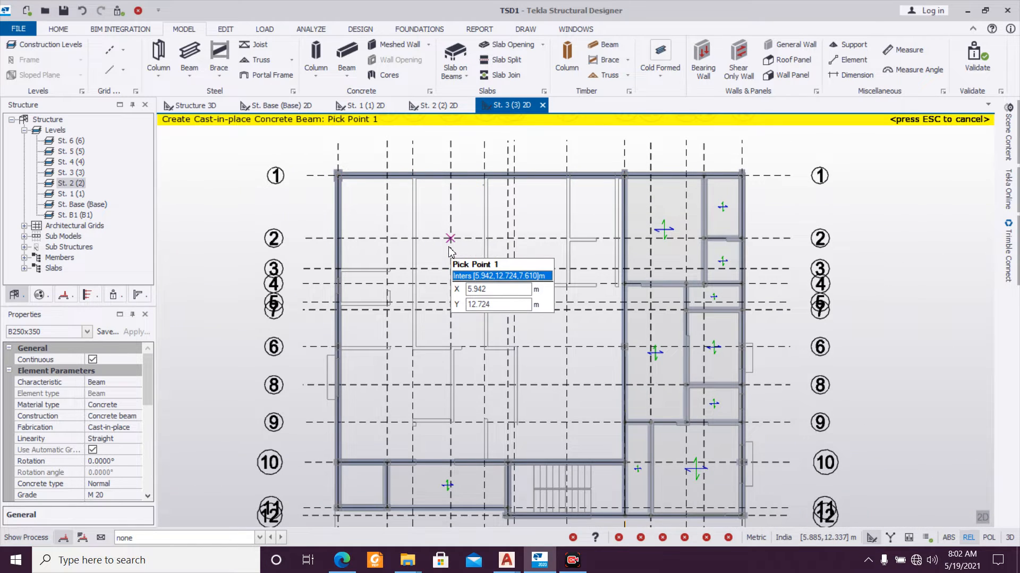
{"action": "middle_click_drag", "start_coordinate": [449, 247], "coordinate": [439, 288]}
{"action": "scroll", "coordinate": [420, 239], "scroll_direction": "up", "scroll_amount": 3}
{"action": "scroll", "coordinate": [419, 238], "scroll_direction": "down", "scroll_amount": 2}
{"action": "middle_click_drag", "start_coordinate": [419, 240], "coordinate": [423, 212]}
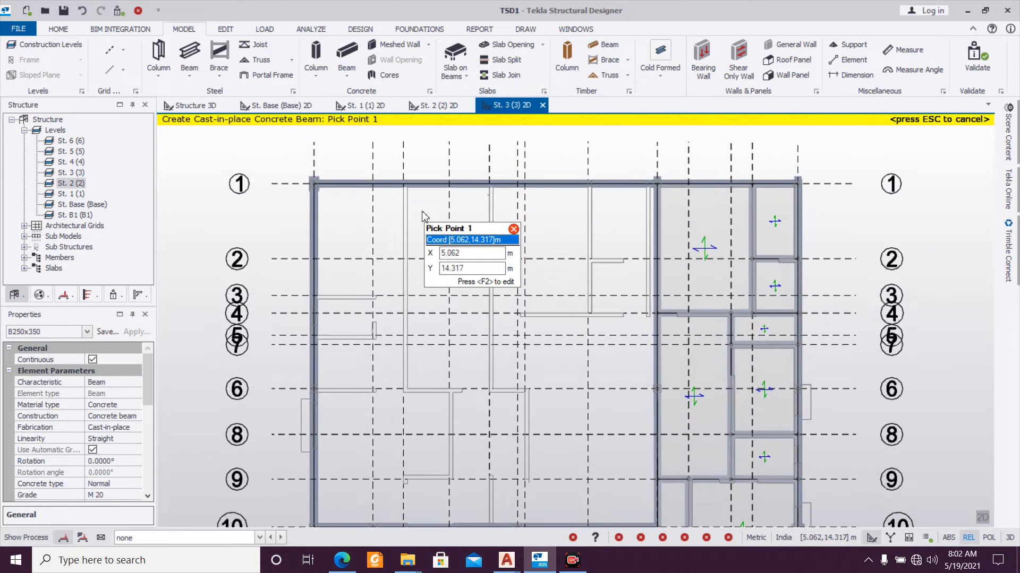
{"action": "key", "text": "Escape"}
Step: Delete the St. 3 edge beam along gridline 1 between gridlines 13 and 19
{"action": "left_click", "coordinate": [423, 215]}
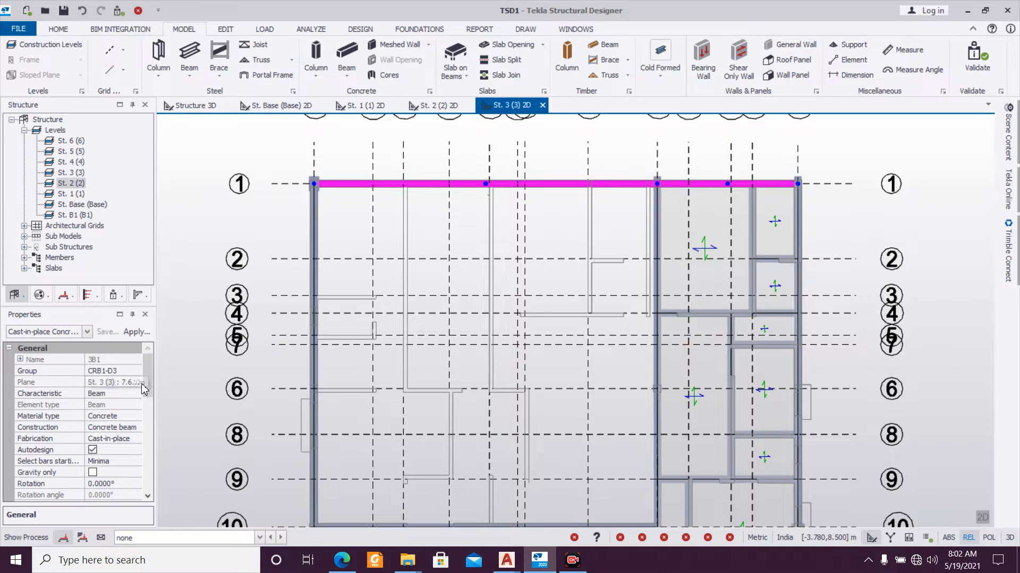
{"action": "left_click_drag", "start_coordinate": [145, 390], "coordinate": [146, 340]}
{"action": "scroll", "coordinate": [480, 204], "scroll_direction": "up", "scroll_amount": 1}
{"action": "middle_click_drag", "start_coordinate": [480, 204], "coordinate": [455, 294]}
{"action": "key", "text": "Delete"}
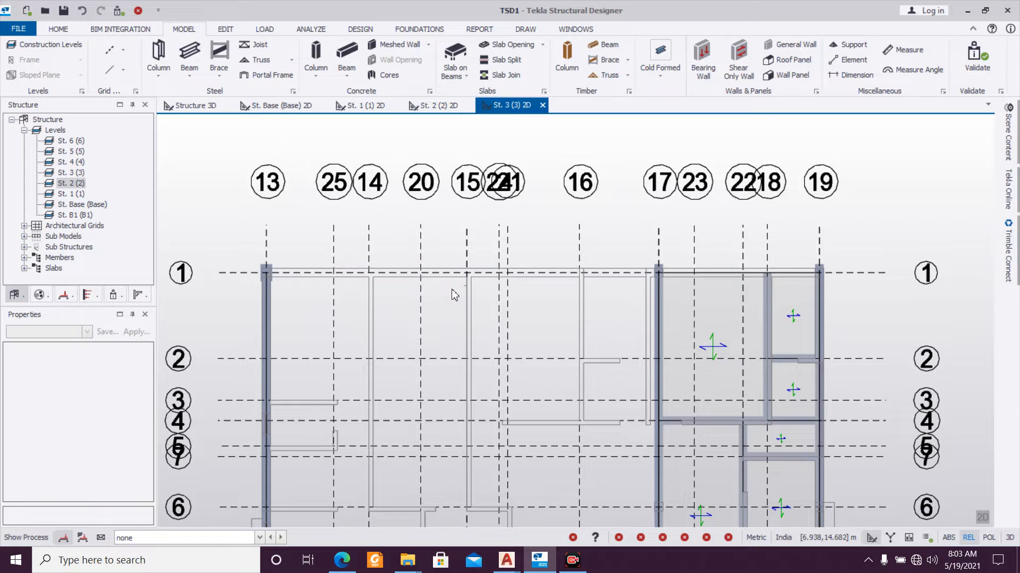
Step: Add a 250x400 cast-in-place concrete beam along gridline 14 from gridline 1 to gridline 10
{"action": "left_click", "coordinate": [347, 56]}
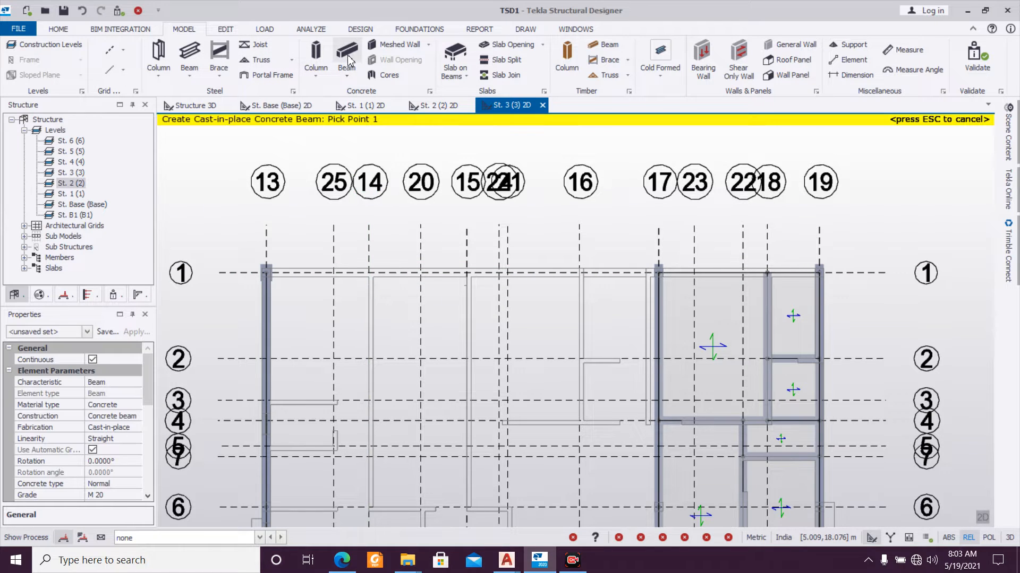
{"action": "scroll", "coordinate": [127, 425], "scroll_direction": "down", "scroll_amount": 5}
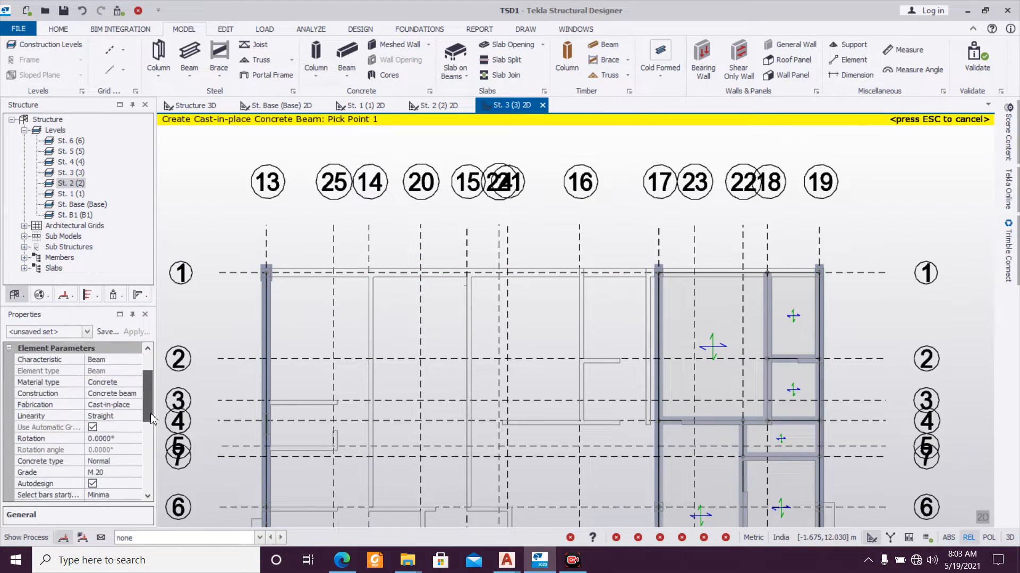
{"action": "left_click", "coordinate": [132, 429]}
{"action": "left_click", "coordinate": [135, 428]}
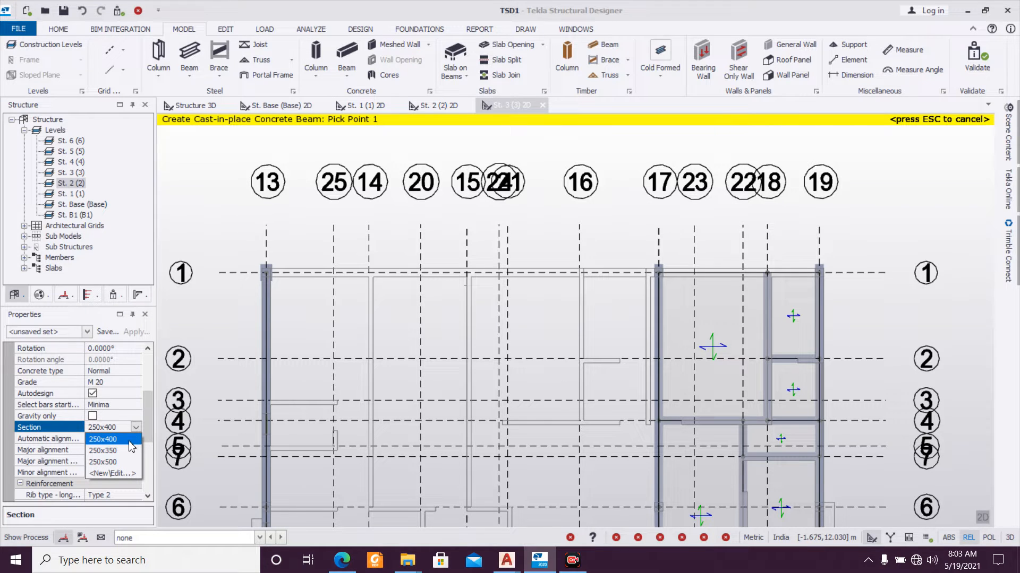
{"action": "left_click", "coordinate": [130, 440]}
{"action": "left_click", "coordinate": [368, 273]}
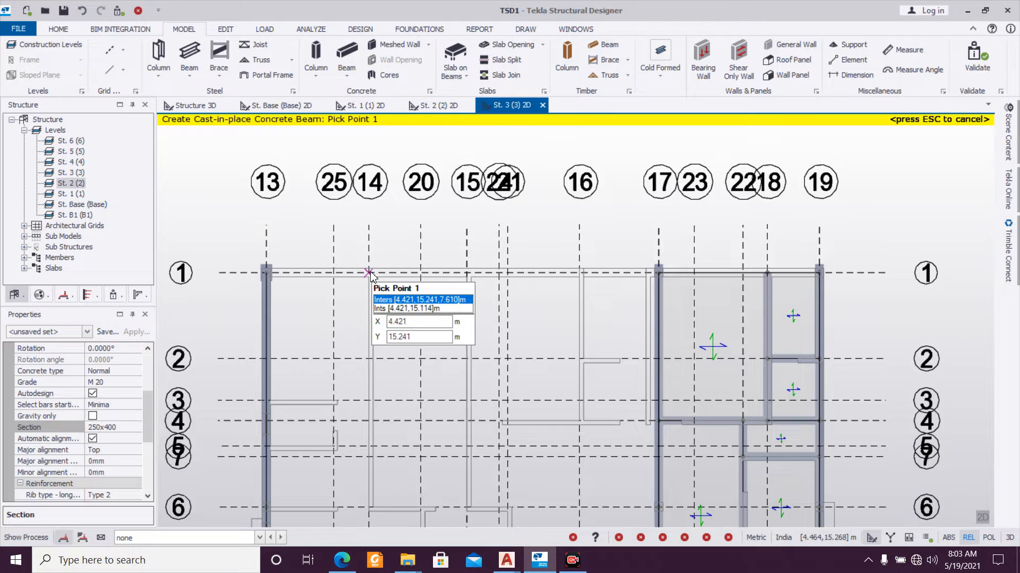
{"action": "middle_click_drag", "start_coordinate": [385, 393], "coordinate": [404, 154]}
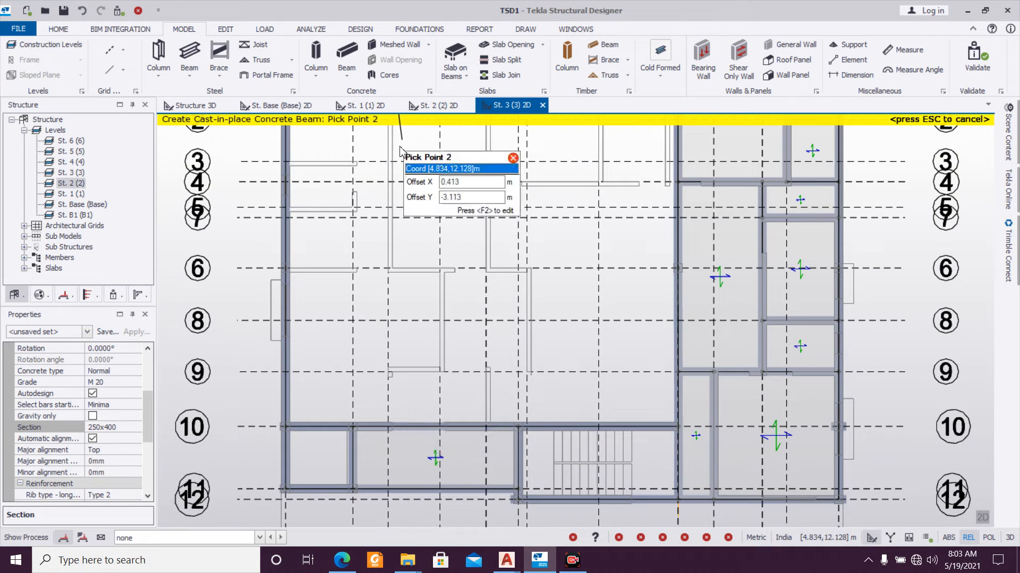
{"action": "left_click", "coordinate": [388, 427]}
Step: Add a 250x350 concrete beam along gridline 3 between the beams on gridlines 13 and 14
{"action": "scroll", "coordinate": [411, 313], "scroll_direction": "up", "scroll_amount": 3}
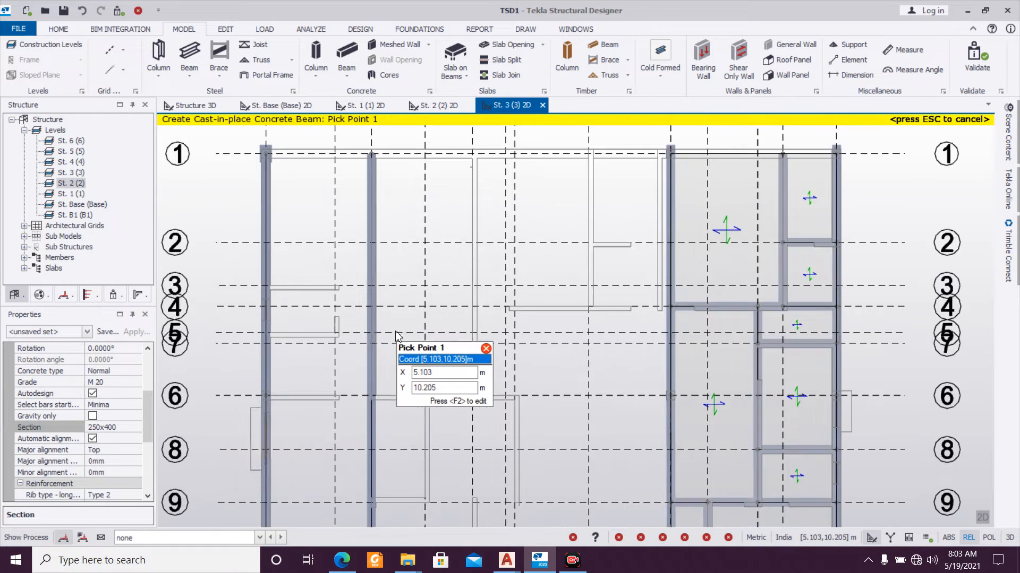
{"action": "left_click", "coordinate": [132, 426]}
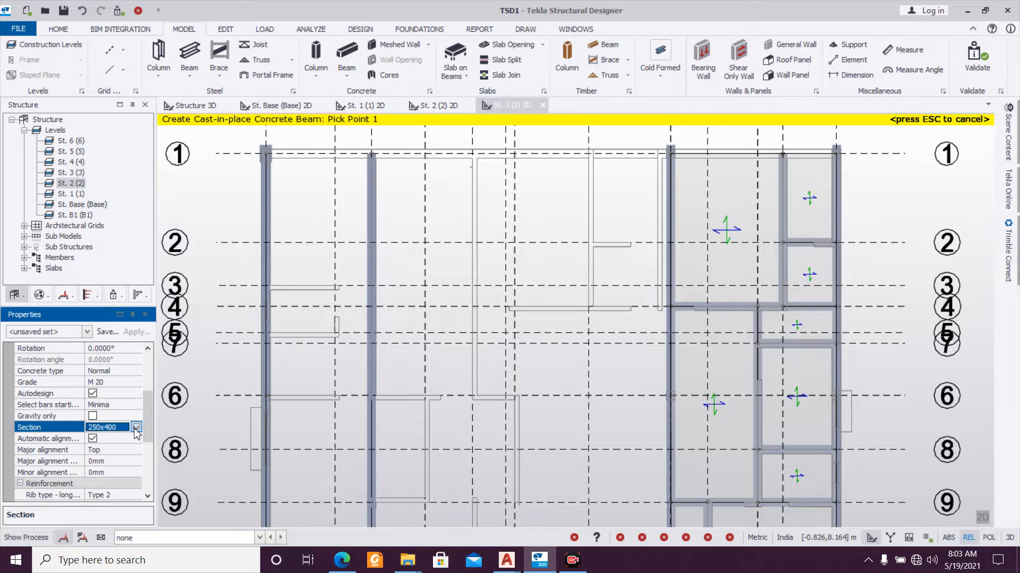
{"action": "left_click", "coordinate": [135, 428]}
{"action": "left_click", "coordinate": [128, 451]}
{"action": "scroll", "coordinate": [351, 234], "scroll_direction": "up", "scroll_amount": 2}
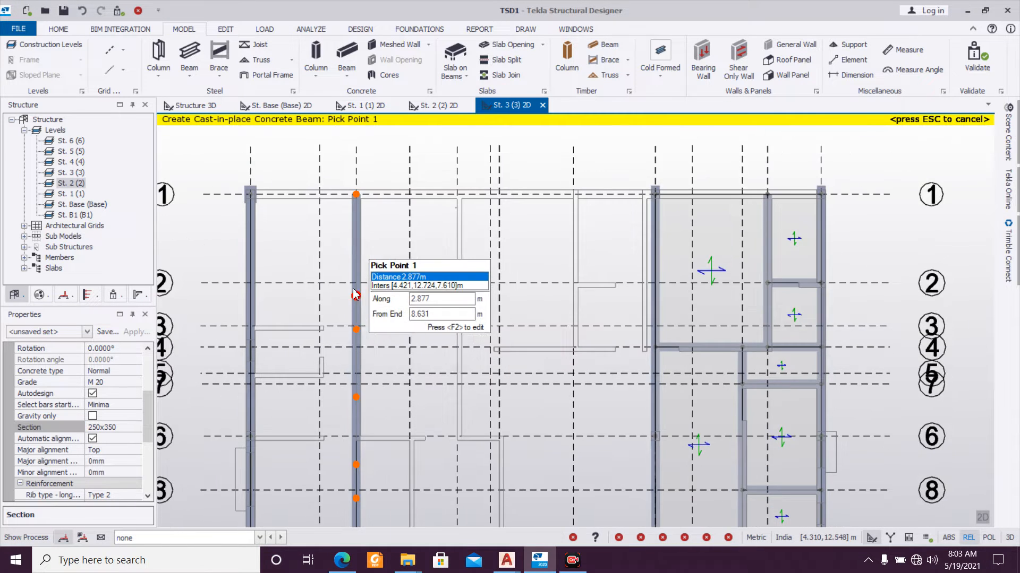
{"action": "scroll", "coordinate": [353, 234], "scroll_direction": "up", "scroll_amount": 2}
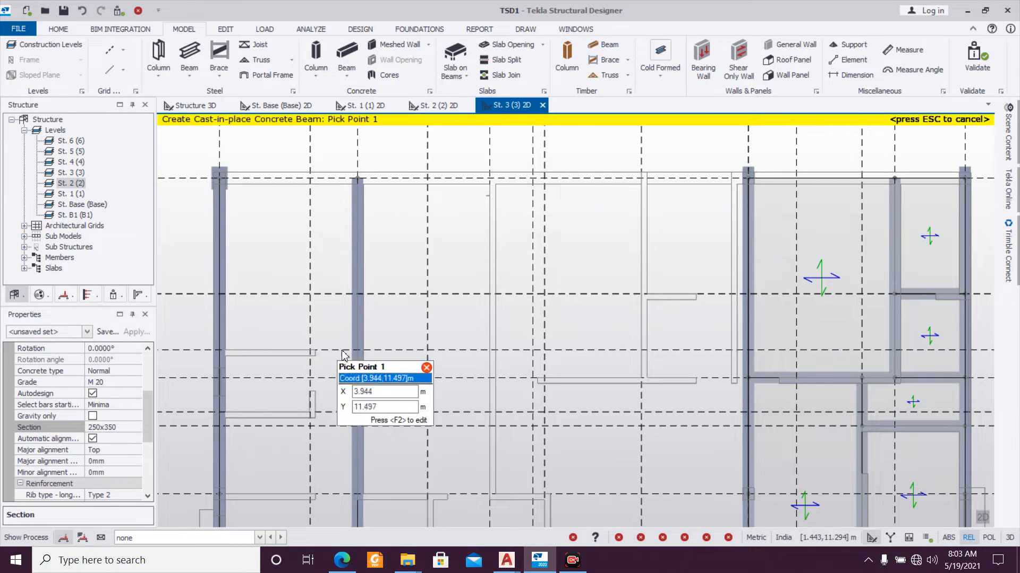
{"action": "scroll", "coordinate": [220, 360], "scroll_direction": "up", "scroll_amount": 2}
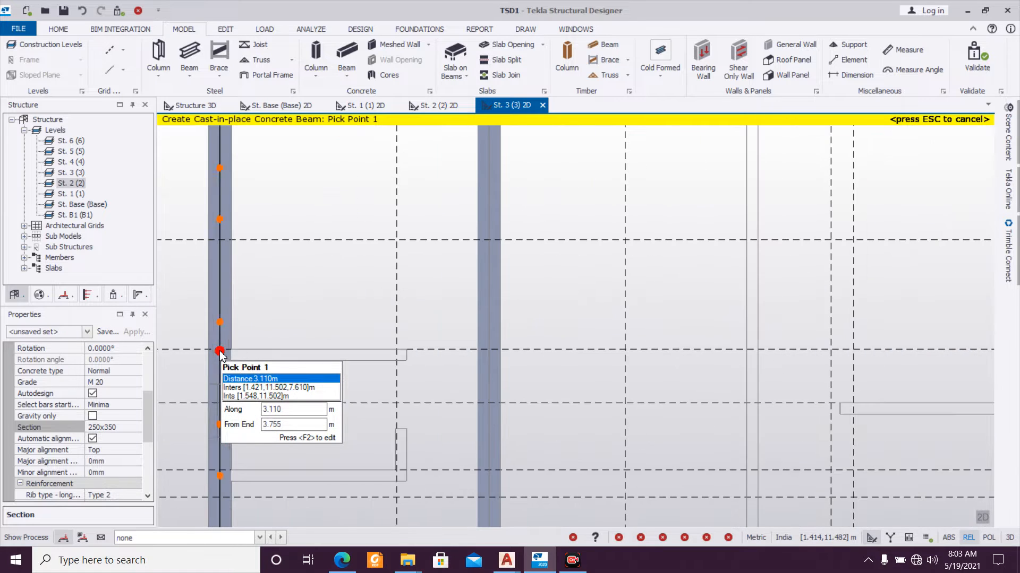
{"action": "left_click", "coordinate": [220, 350]}
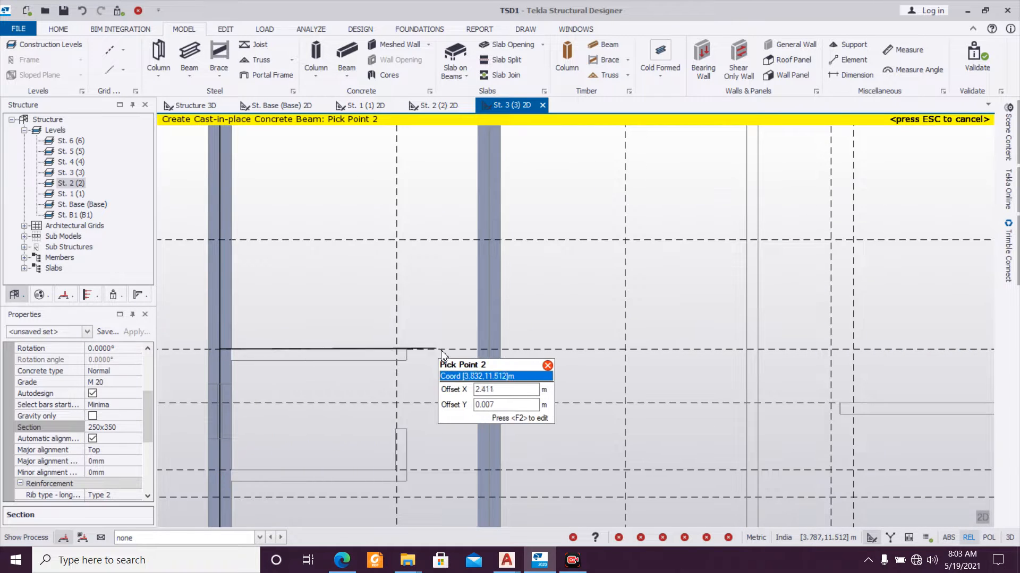
{"action": "left_click", "coordinate": [487, 348]}
{"action": "scroll", "coordinate": [433, 354], "scroll_direction": "down", "scroll_amount": 1}
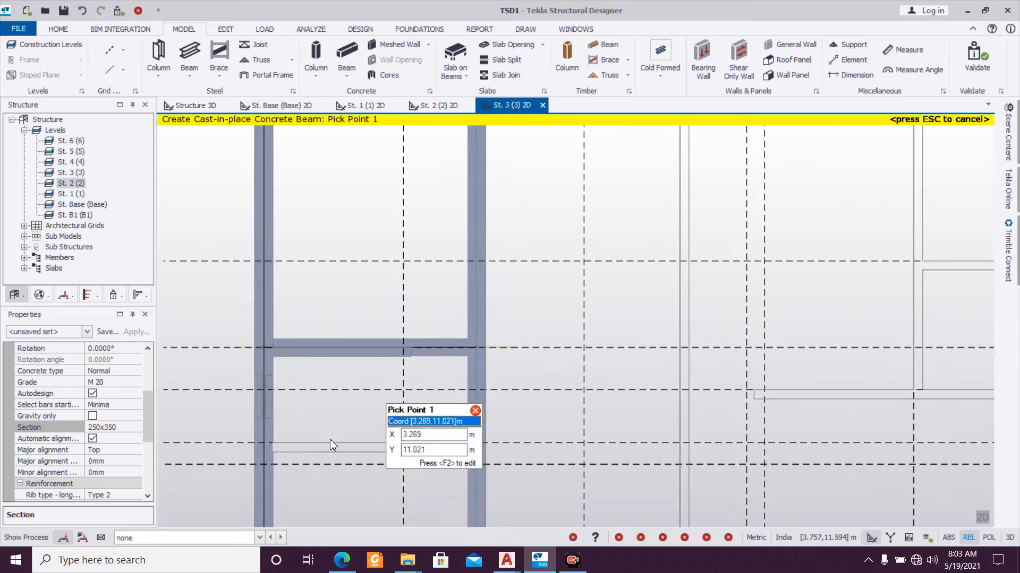
{"action": "scroll", "coordinate": [373, 437], "scroll_direction": "down", "scroll_amount": 2}
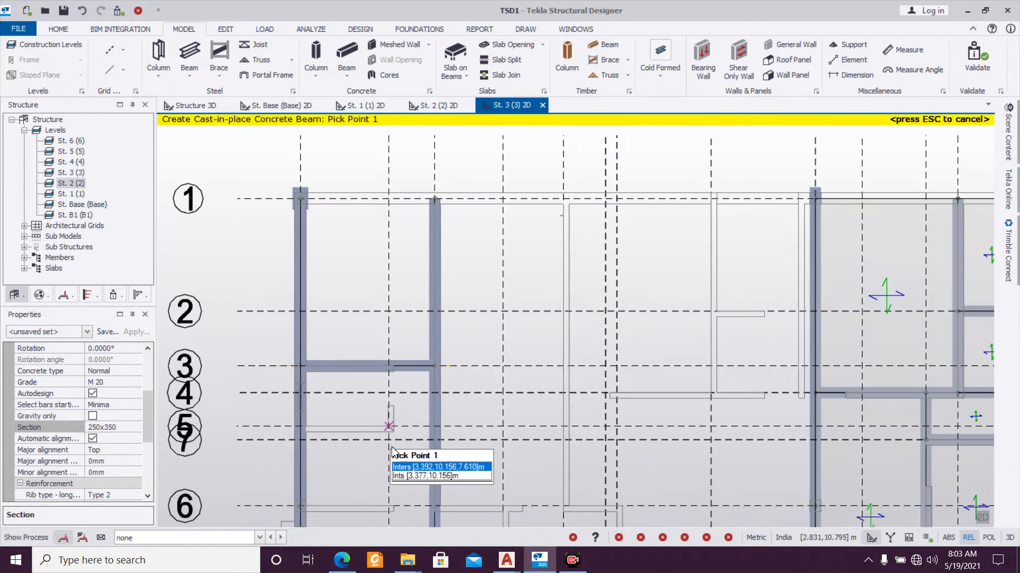
Step: Delete the St. 3 beam along gridline 14 between gridlines 1 and 10
{"action": "scroll", "coordinate": [382, 443], "scroll_direction": "up", "scroll_amount": 3}
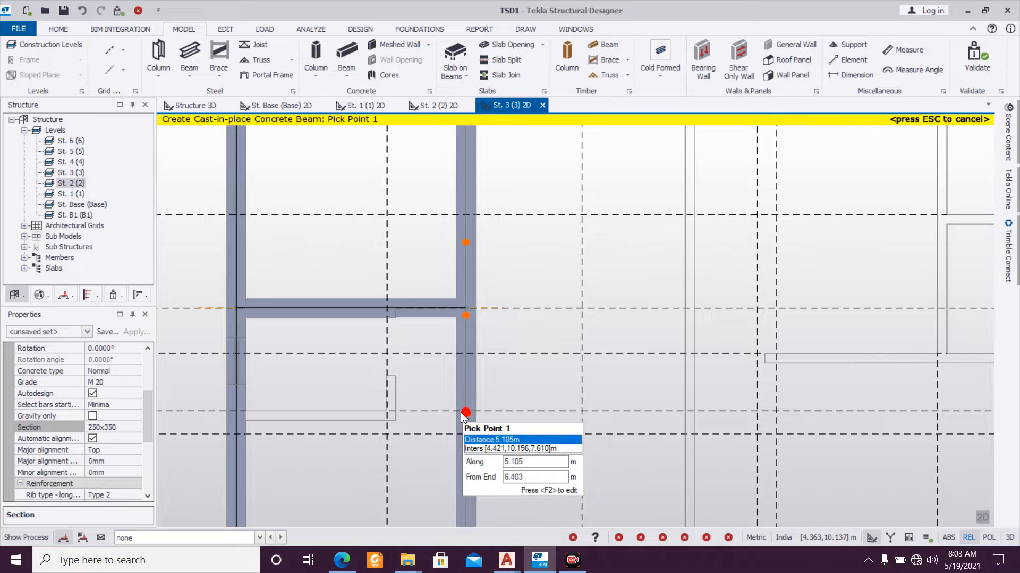
{"action": "scroll", "coordinate": [466, 420], "scroll_direction": "down", "scroll_amount": 2}
{"action": "scroll", "coordinate": [457, 298], "scroll_direction": "up", "scroll_amount": 1}
{"action": "scroll", "coordinate": [437, 307], "scroll_direction": "down", "scroll_amount": 1}
{"action": "scroll", "coordinate": [451, 393], "scroll_direction": "down", "scroll_amount": 1}
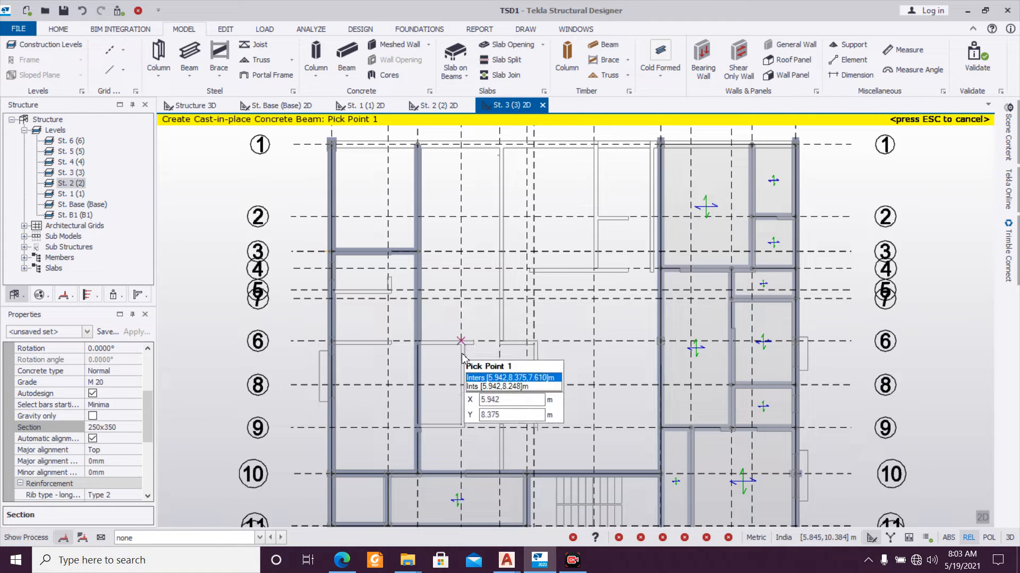
{"action": "scroll", "coordinate": [476, 340], "scroll_direction": "up", "scroll_amount": 2}
{"action": "scroll", "coordinate": [457, 294], "scroll_direction": "down", "scroll_amount": 2}
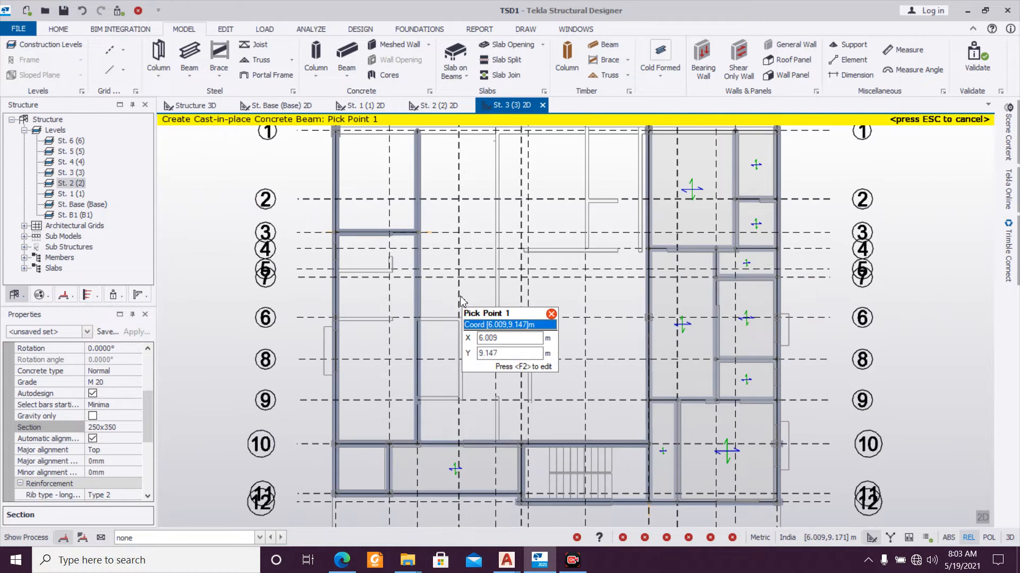
{"action": "key", "text": "Escape"}
{"action": "left_click", "coordinate": [419, 328]}
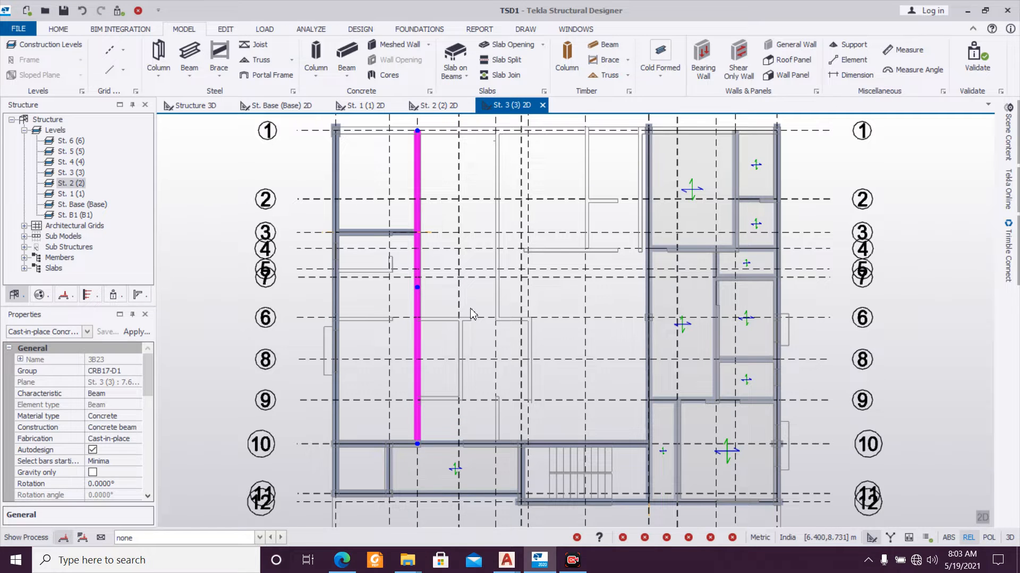
{"action": "key", "text": "Delete"}
Step: Add a concrete beam with the B250x350 property set along gridline 5 between gridlines 14 and 13
{"action": "scroll", "coordinate": [390, 271], "scroll_direction": "up", "scroll_amount": 2}
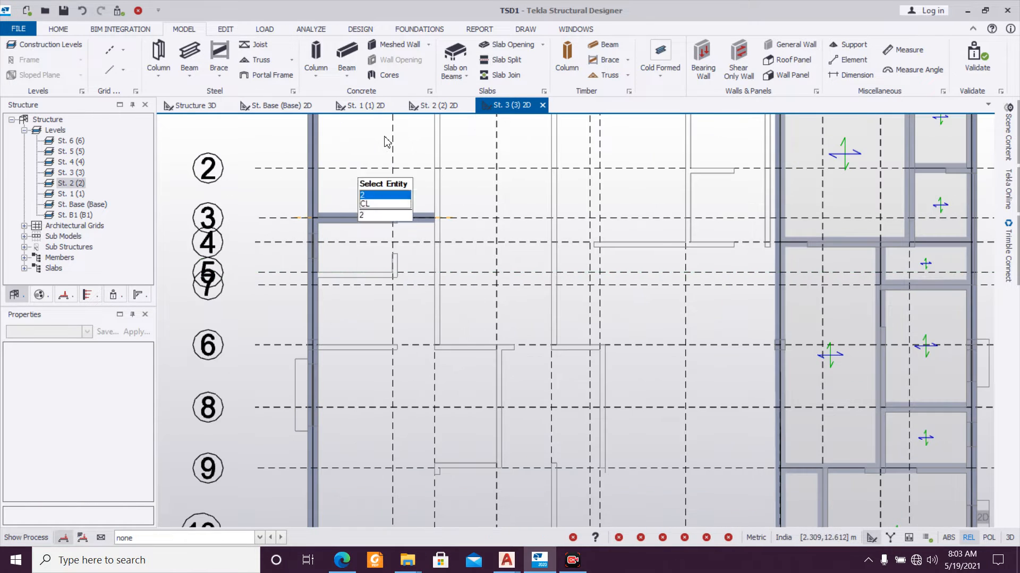
{"action": "left_click", "coordinate": [347, 53]}
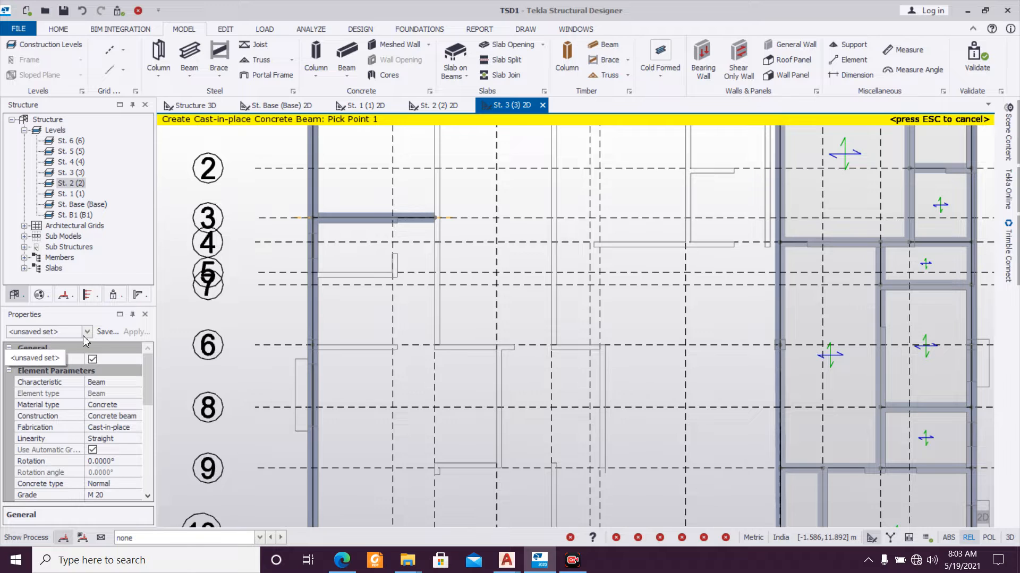
{"action": "left_click", "coordinate": [59, 353]}
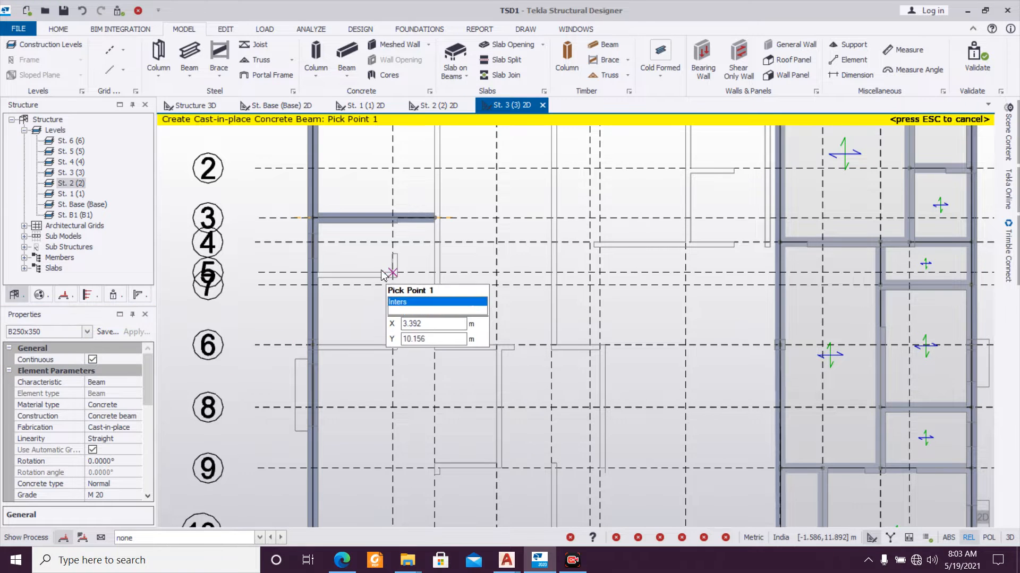
{"action": "left_click", "coordinate": [434, 273]}
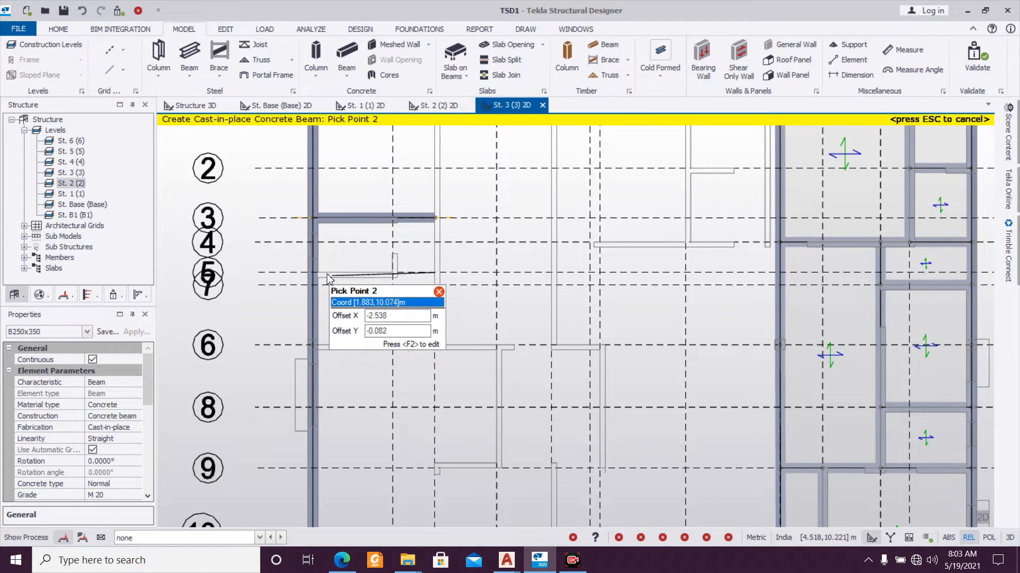
{"action": "left_click", "coordinate": [313, 273]}
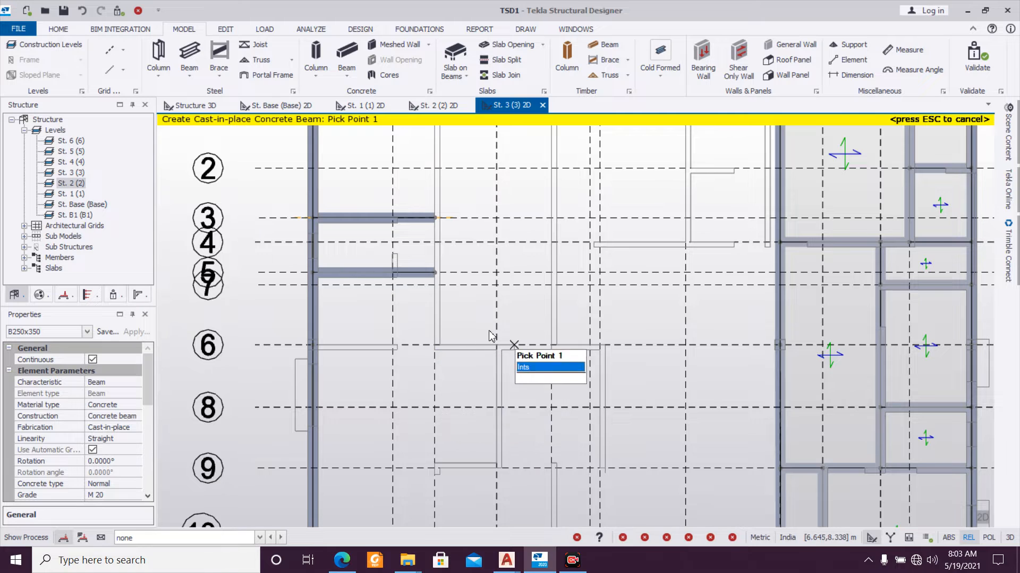
Step: Add a 250x350 concrete beam along gridline 6 from gridline 17 to gridline 13
{"action": "scroll", "coordinate": [509, 342], "scroll_direction": "down", "scroll_amount": 2}
{"action": "scroll", "coordinate": [515, 345], "scroll_direction": "up", "scroll_amount": 1}
{"action": "scroll", "coordinate": [553, 348], "scroll_direction": "down", "scroll_amount": 1}
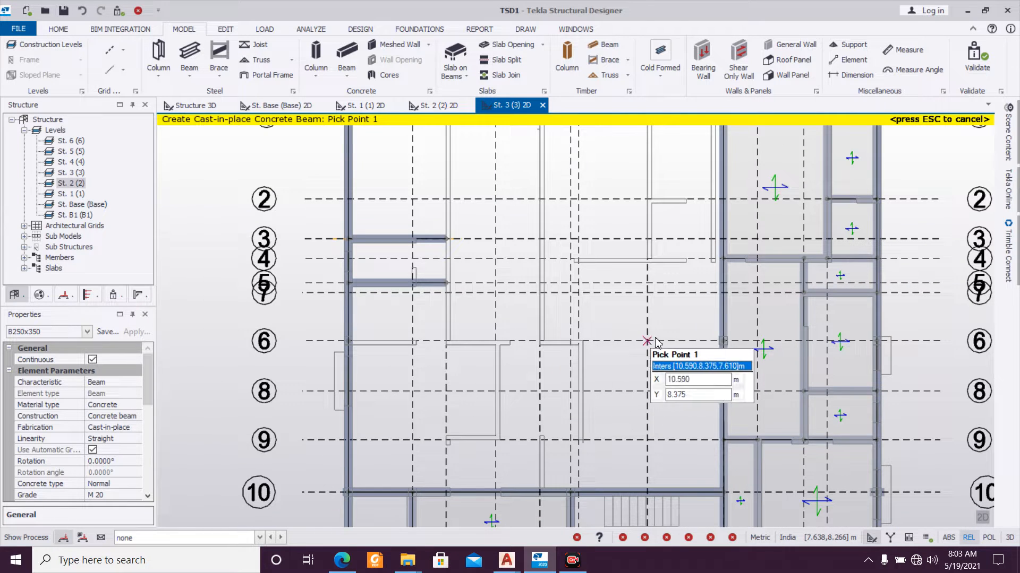
{"action": "left_click", "coordinate": [727, 344]}
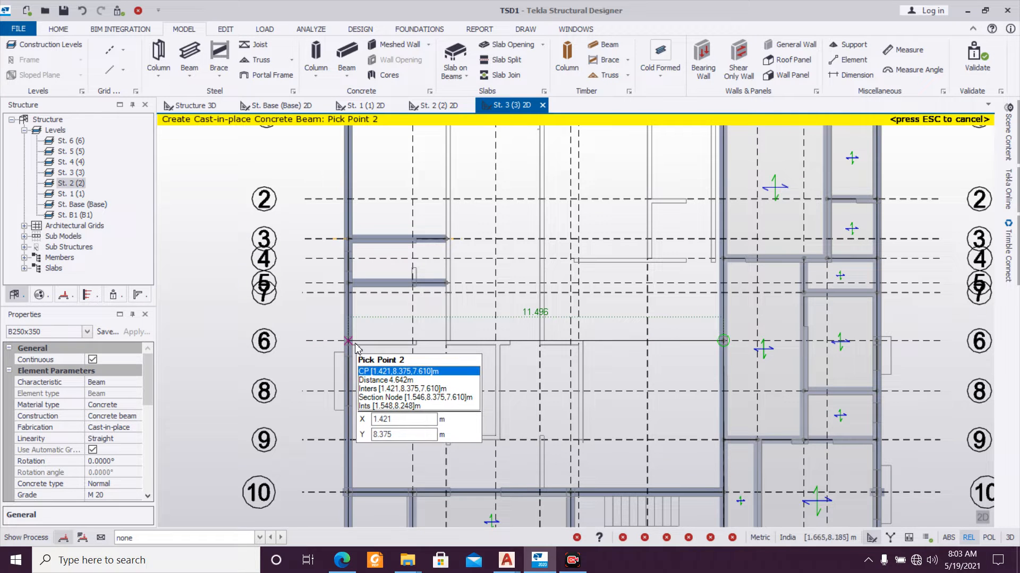
{"action": "left_click", "coordinate": [356, 349]}
Step: Add a 250x350 concrete beam along gridline 15 from gridline 1 to gridline 6
{"action": "scroll", "coordinate": [575, 352], "scroll_direction": "down", "scroll_amount": 2}
{"action": "middle_click_drag", "start_coordinate": [560, 306], "coordinate": [543, 345]}
{"action": "left_click", "coordinate": [532, 207]}
{"action": "left_click", "coordinate": [533, 382]}
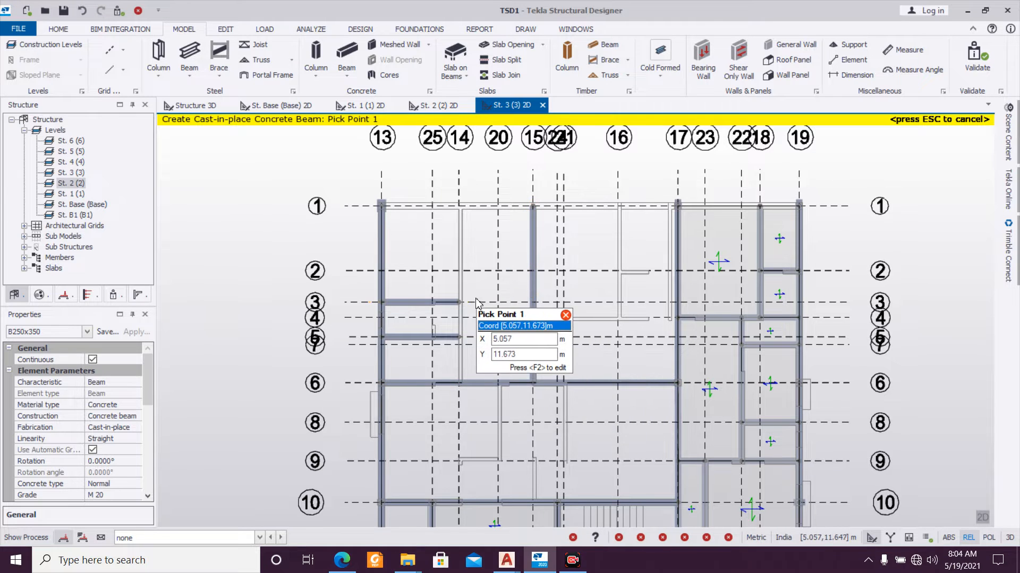
Step: Add a 250x350 concrete beam along gridline 16 from gridline 1 to gridline 6
{"action": "middle_click_drag", "start_coordinate": [483, 330], "coordinate": [453, 258]}
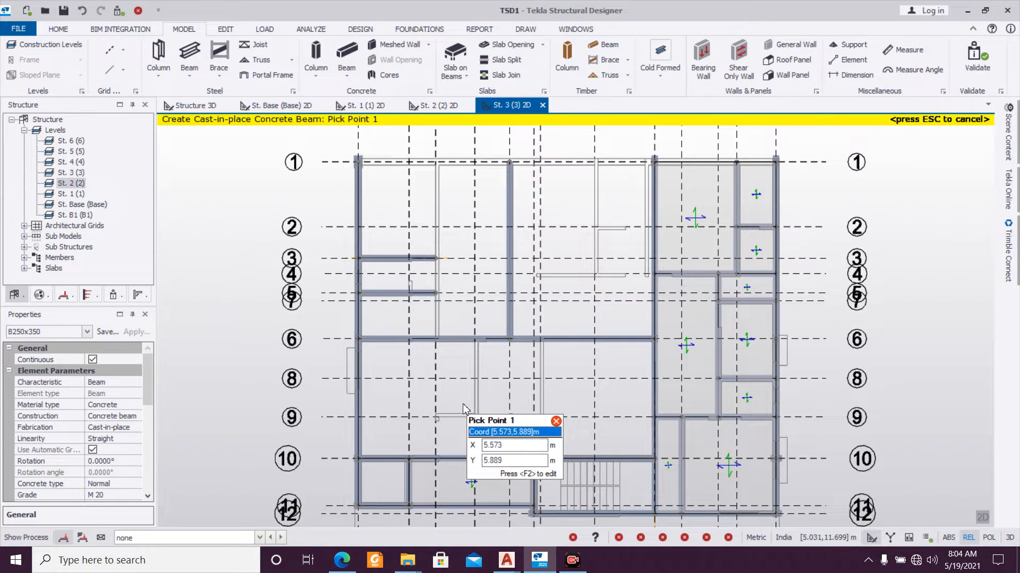
{"action": "middle_click_drag", "start_coordinate": [541, 348], "coordinate": [494, 388]}
{"action": "left_click", "coordinate": [548, 201]}
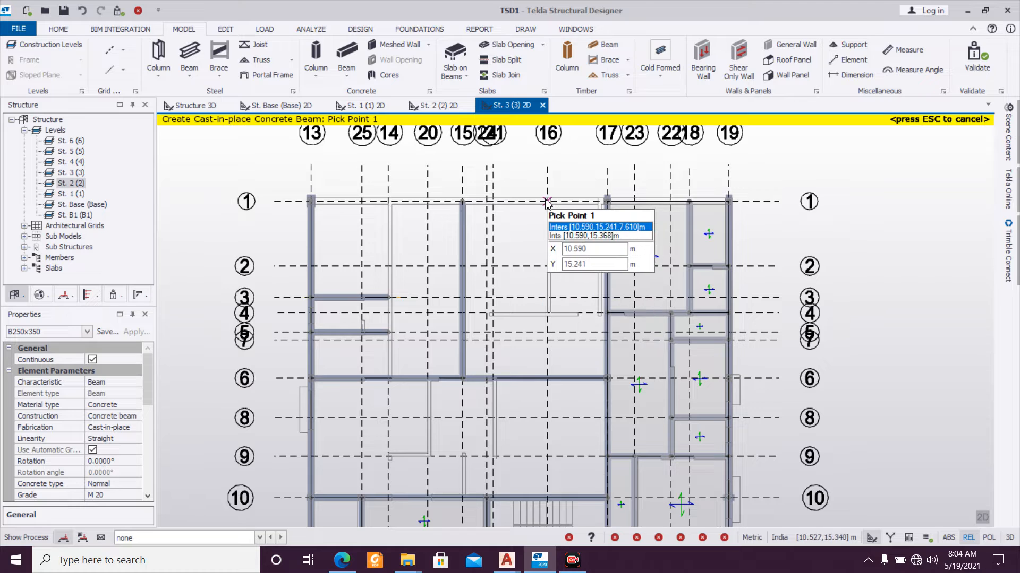
{"action": "left_click", "coordinate": [547, 378]}
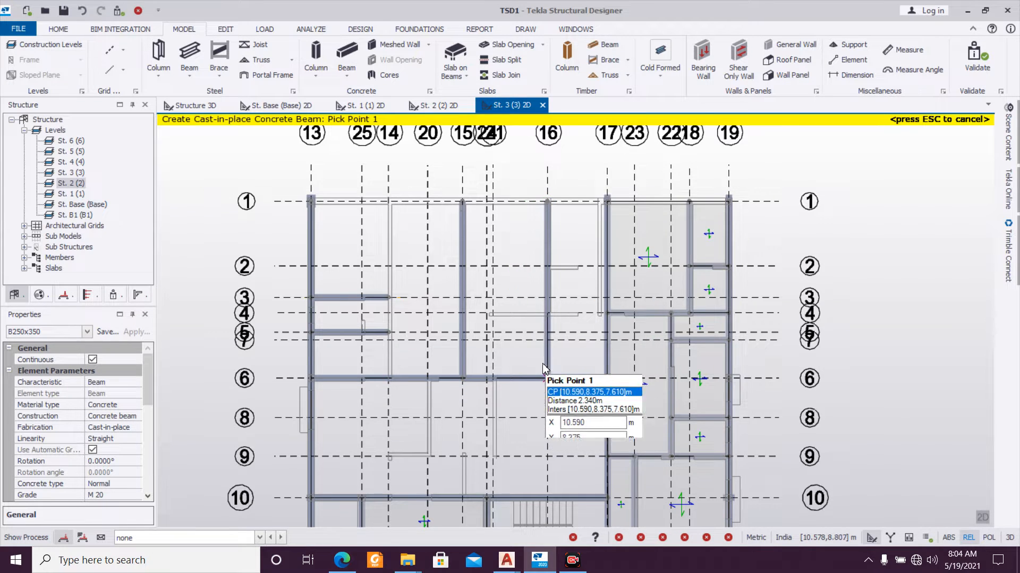
Step: Add two 250x350 concrete beams along gridline 4, from gridline 17 to 16 and from gridline 16 to 15
{"action": "scroll", "coordinate": [543, 366], "scroll_direction": "up", "scroll_amount": 1}
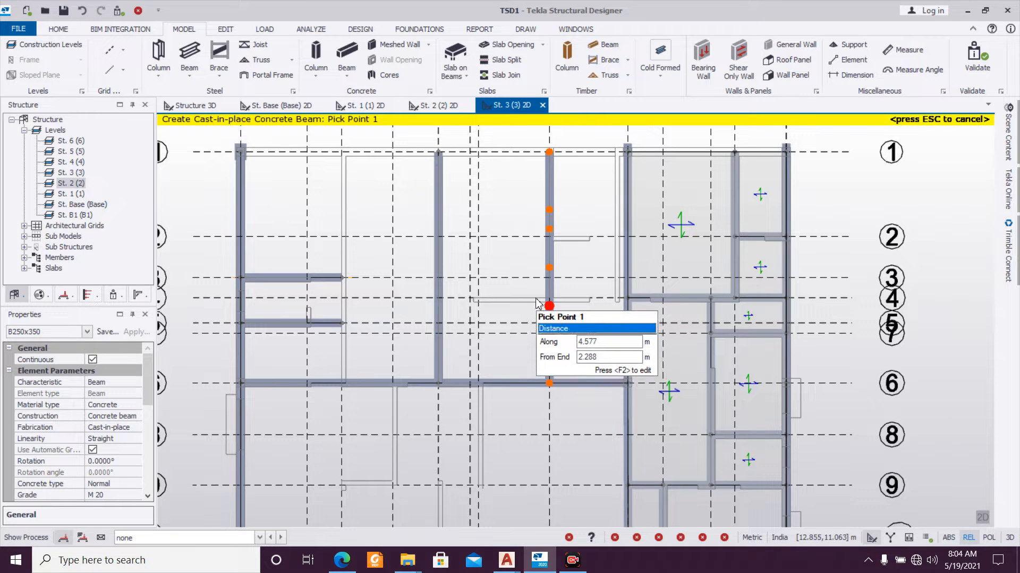
{"action": "left_click", "coordinate": [626, 300]}
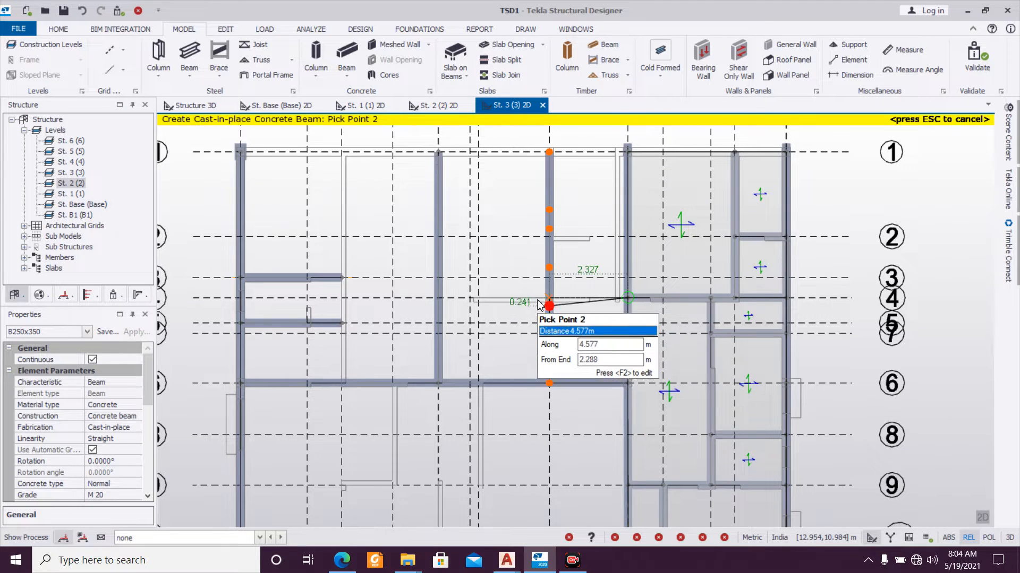
{"action": "left_click", "coordinate": [549, 300]}
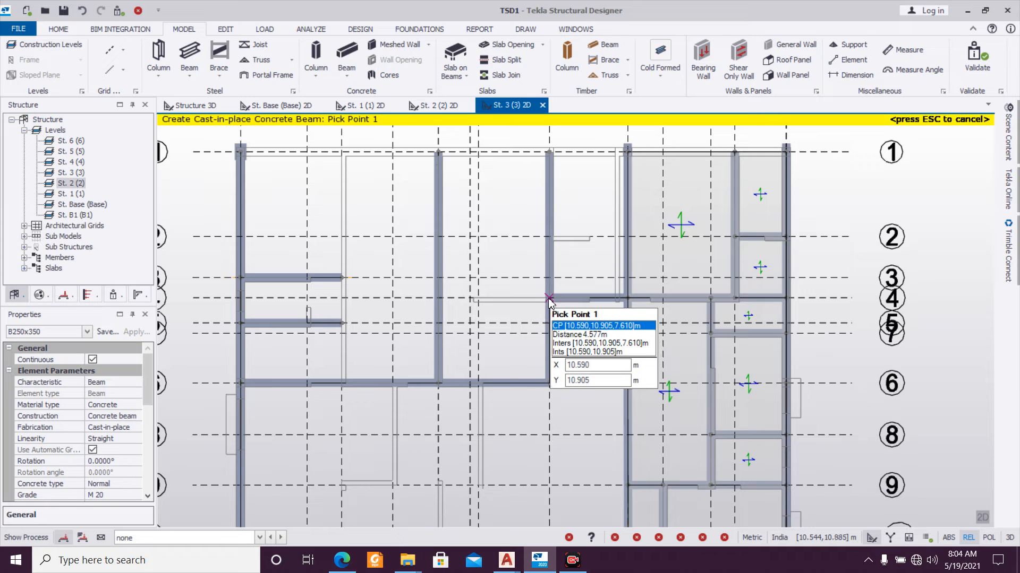
{"action": "left_click", "coordinate": [439, 298]}
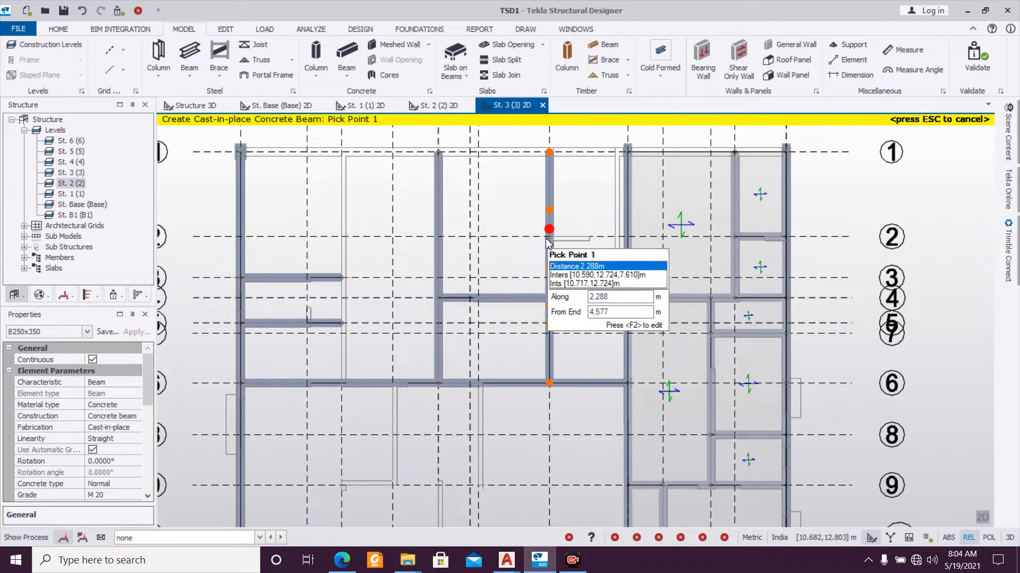
Step: Delete the concrete beam along gridline 17 between gridlines 1 and 6
{"action": "scroll", "coordinate": [598, 247], "scroll_direction": "down", "scroll_amount": 1}
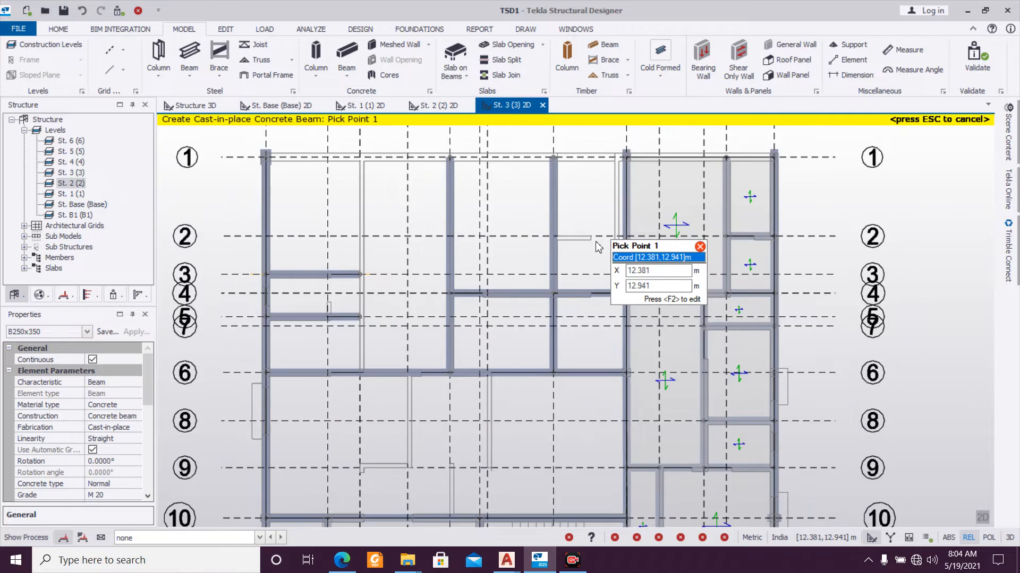
{"action": "scroll", "coordinate": [478, 388], "scroll_direction": "up", "scroll_amount": 3}
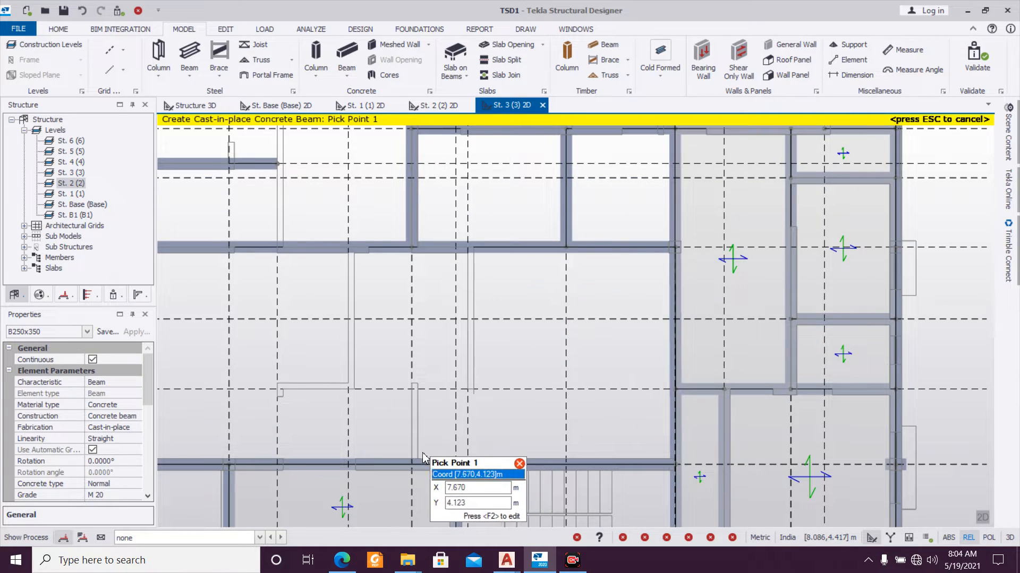
{"action": "scroll", "coordinate": [427, 443], "scroll_direction": "down", "scroll_amount": 3}
{"action": "scroll", "coordinate": [467, 377], "scroll_direction": "up", "scroll_amount": 4}
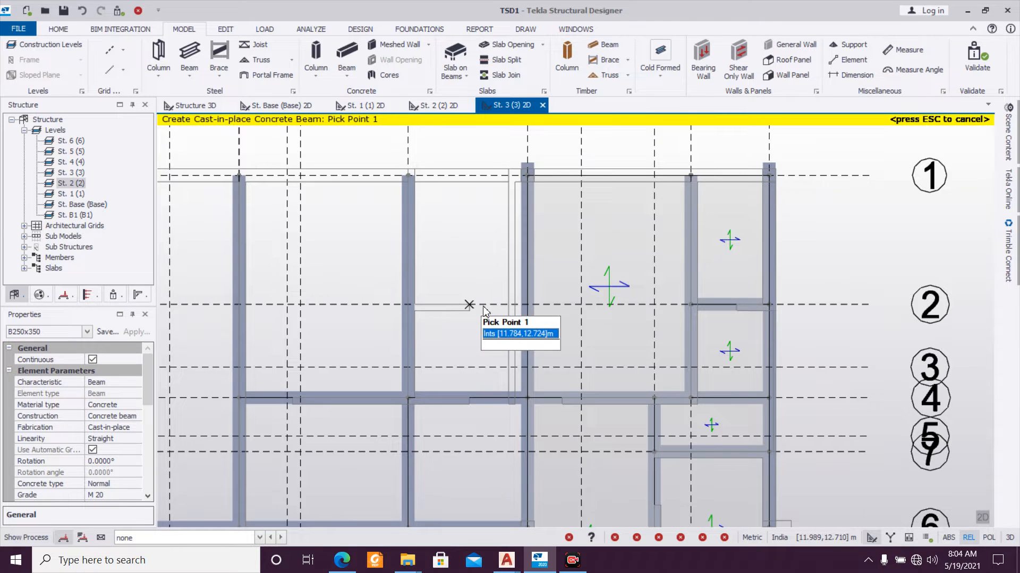
{"action": "key", "text": "Escape"}
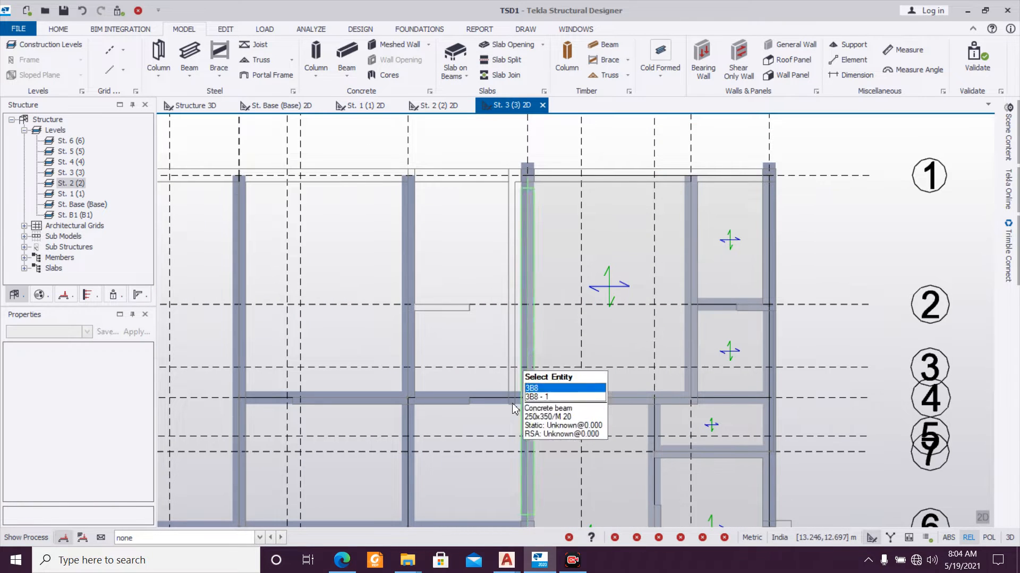
{"action": "left_click", "coordinate": [527, 407]}
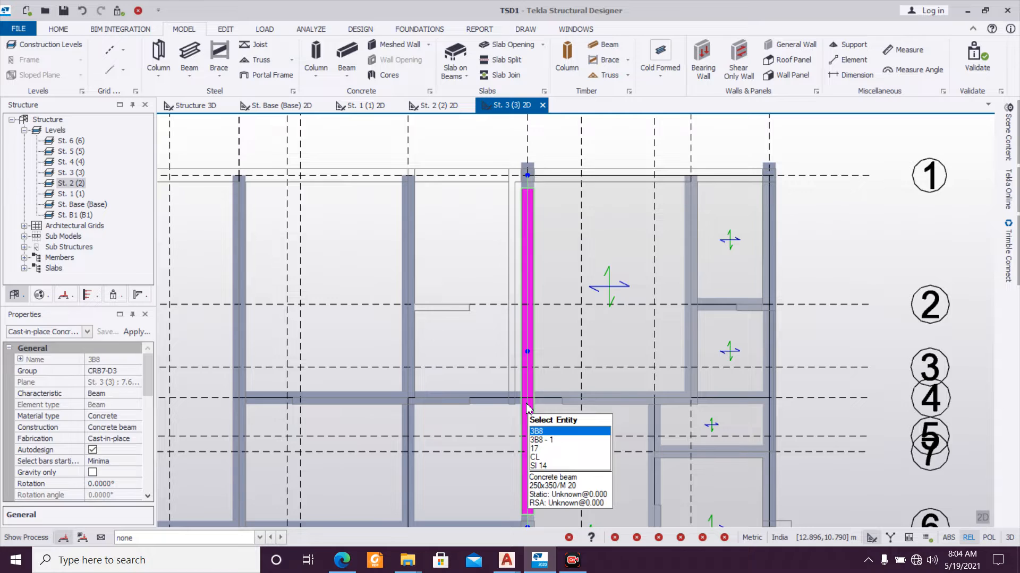
{"action": "key", "text": "Delete"}
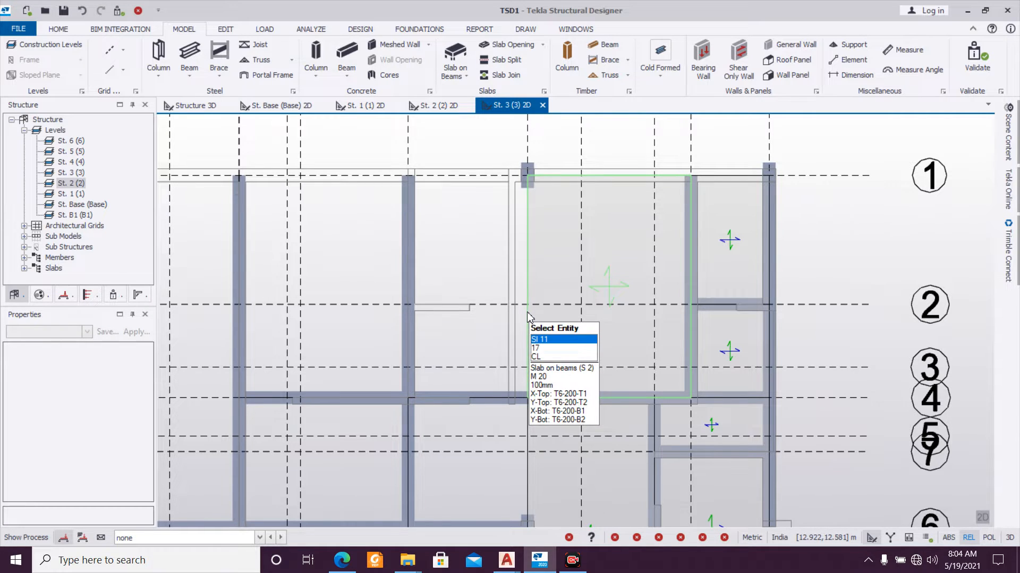
Step: Add a concrete beam with the B250x350 property set along gridline 2 between gridlines 16 and 17
{"action": "left_click", "coordinate": [339, 57]}
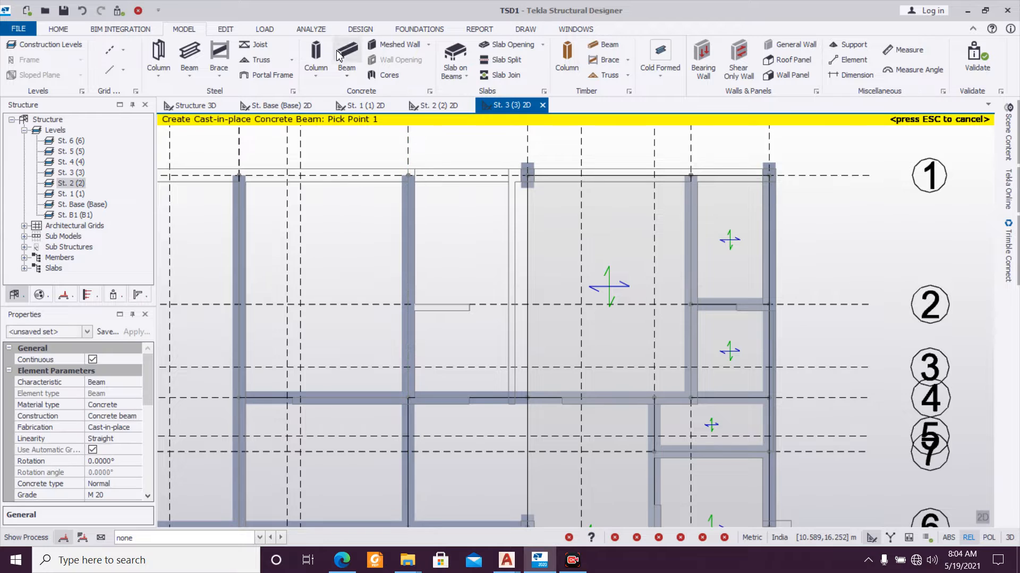
{"action": "left_click", "coordinate": [87, 331]}
{"action": "left_click", "coordinate": [69, 354]}
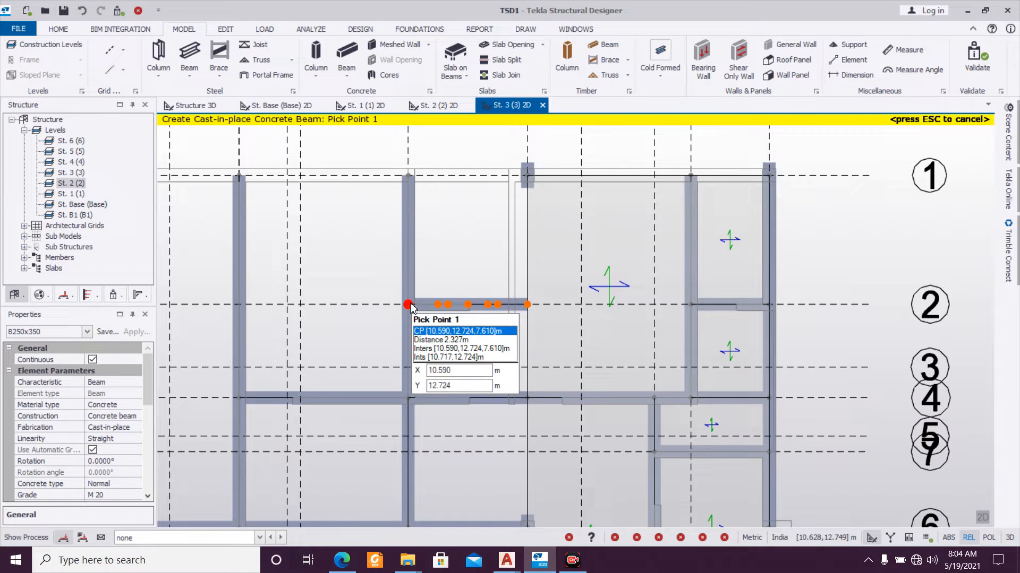
Step: Add a 250x350 concrete beam along gridline 14 from gridline 1 to gridline 6
{"action": "scroll", "coordinate": [494, 341], "scroll_direction": "down", "scroll_amount": 2}
{"action": "scroll", "coordinate": [525, 426], "scroll_direction": "down", "scroll_amount": 1}
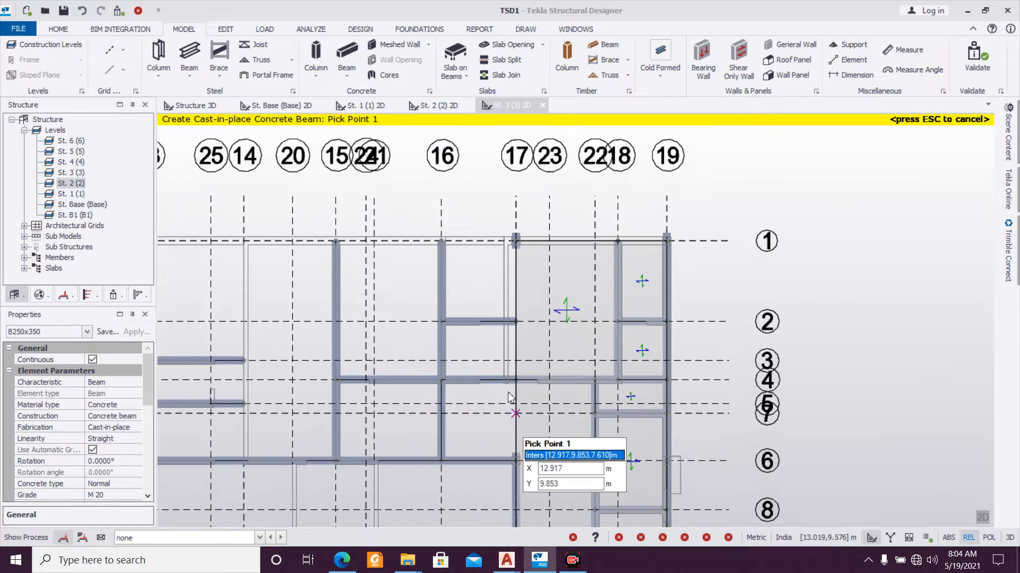
{"action": "middle_click_drag", "start_coordinate": [523, 426], "coordinate": [491, 333]}
{"action": "middle_click_drag", "start_coordinate": [412, 362], "coordinate": [452, 283]}
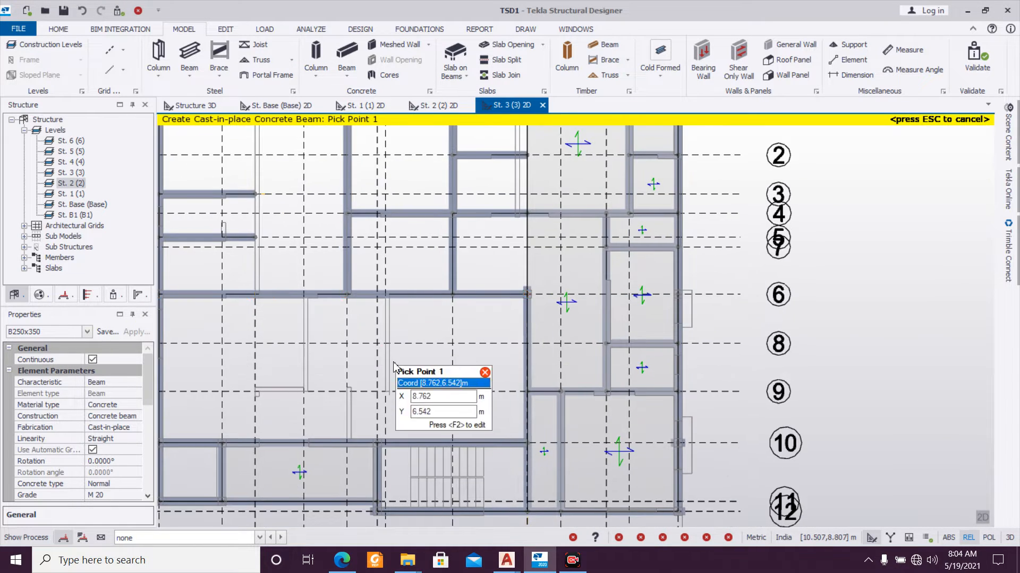
{"action": "scroll", "coordinate": [394, 362], "scroll_direction": "up", "scroll_amount": 1}
{"action": "scroll", "coordinate": [394, 361], "scroll_direction": "down", "scroll_amount": 2}
{"action": "middle_click_drag", "start_coordinate": [388, 357], "coordinate": [422, 369]}
{"action": "middle_click_drag", "start_coordinate": [333, 359], "coordinate": [352, 412]}
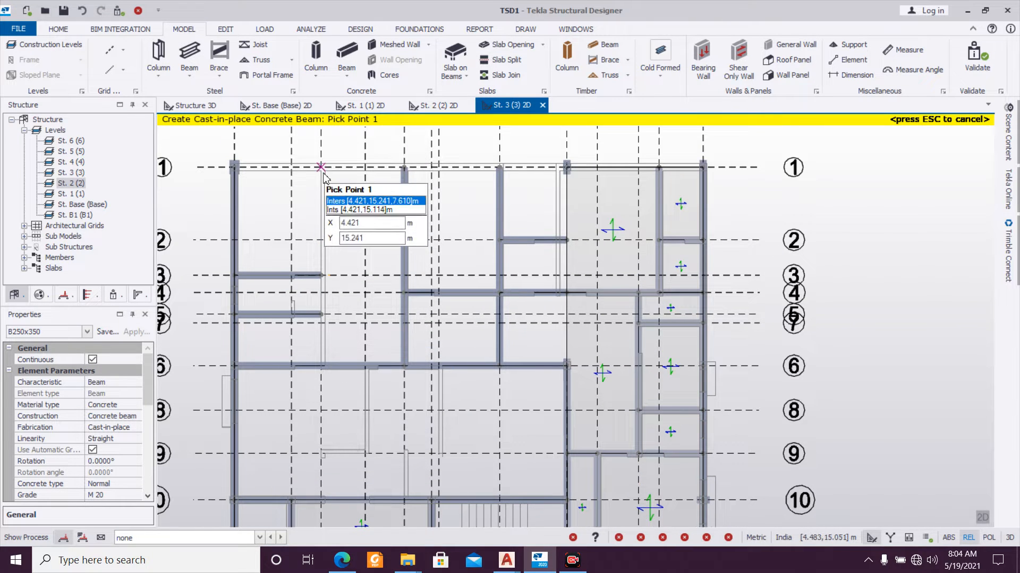
{"action": "left_click", "coordinate": [322, 366]}
Step: Delete the full-length concrete beam along gridline 6 between gridlines 13 and 17
{"action": "middle_click_drag", "start_coordinate": [327, 414], "coordinate": [356, 319]}
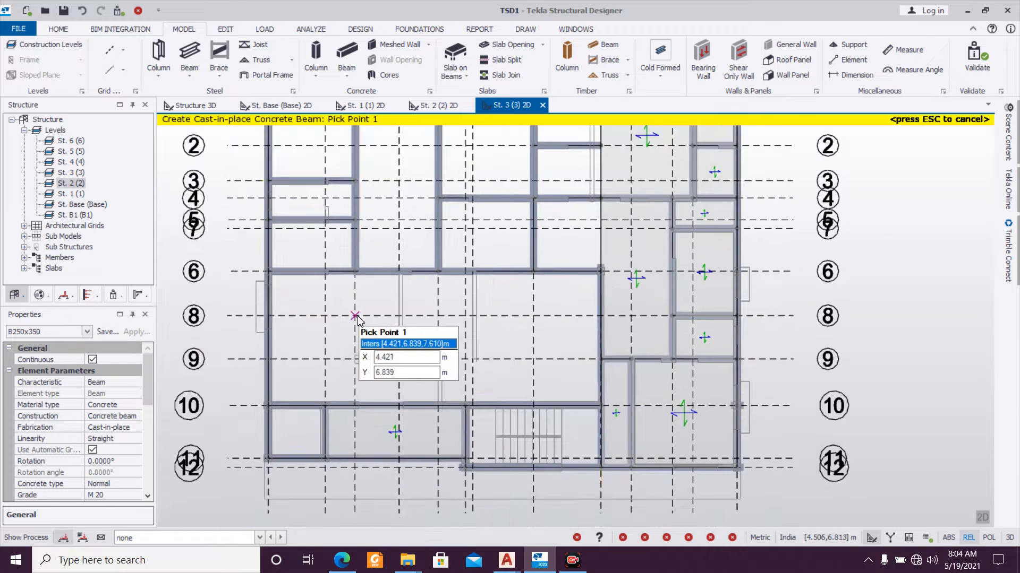
{"action": "scroll", "coordinate": [375, 364], "scroll_direction": "up", "scroll_amount": 1}
{"action": "middle_click_drag", "start_coordinate": [432, 344], "coordinate": [423, 362]}
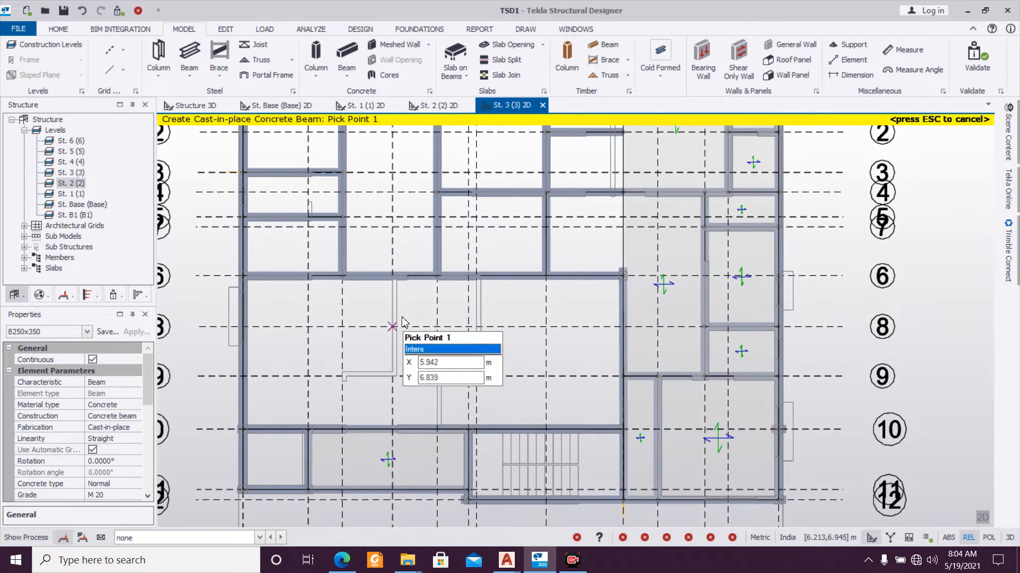
{"action": "key", "text": "Escape"}
{"action": "left_click", "coordinate": [407, 281]}
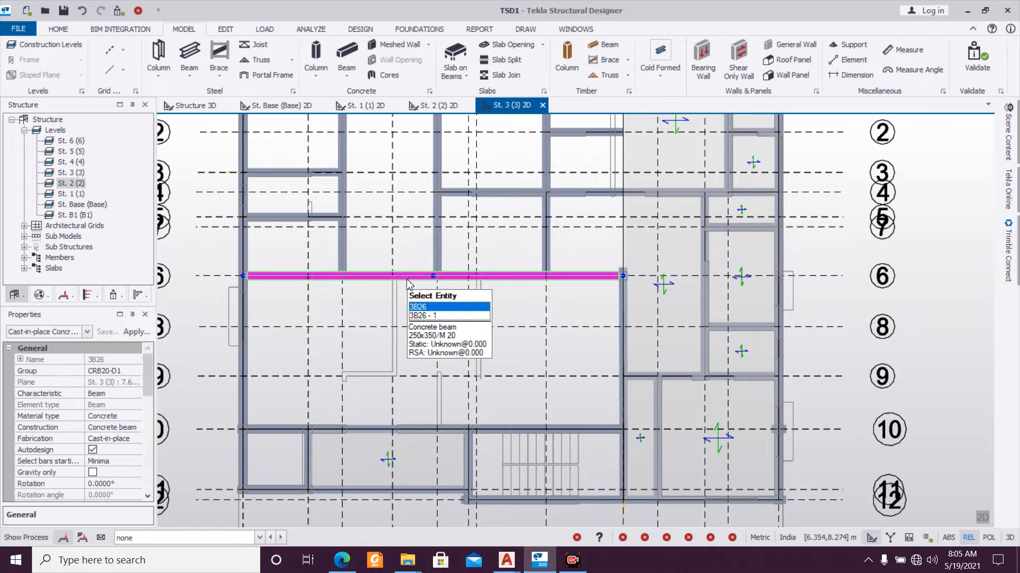
{"action": "key", "text": "Delete"}
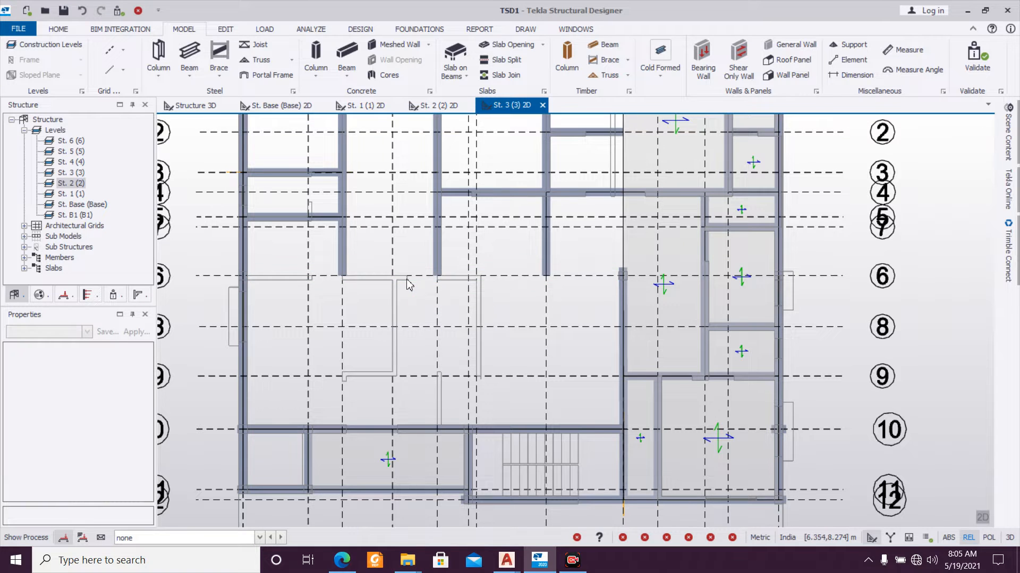
Step: Add B250x350 concrete beams along gridline 20 from gridline 6 to 10 and along gridline 9 from gridline 14 to 20
{"action": "left_click", "coordinate": [345, 51]}
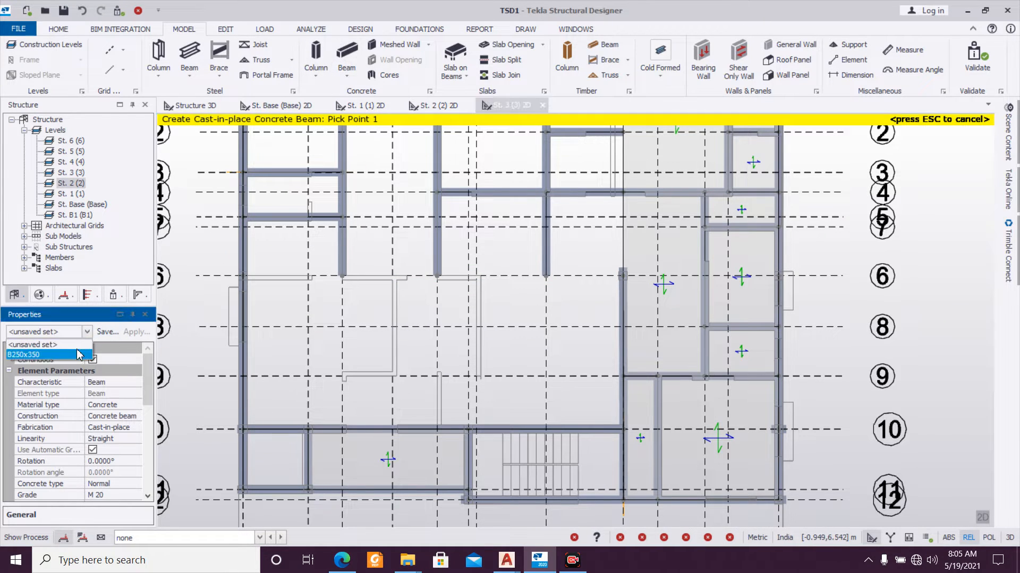
{"action": "left_click", "coordinate": [393, 276]}
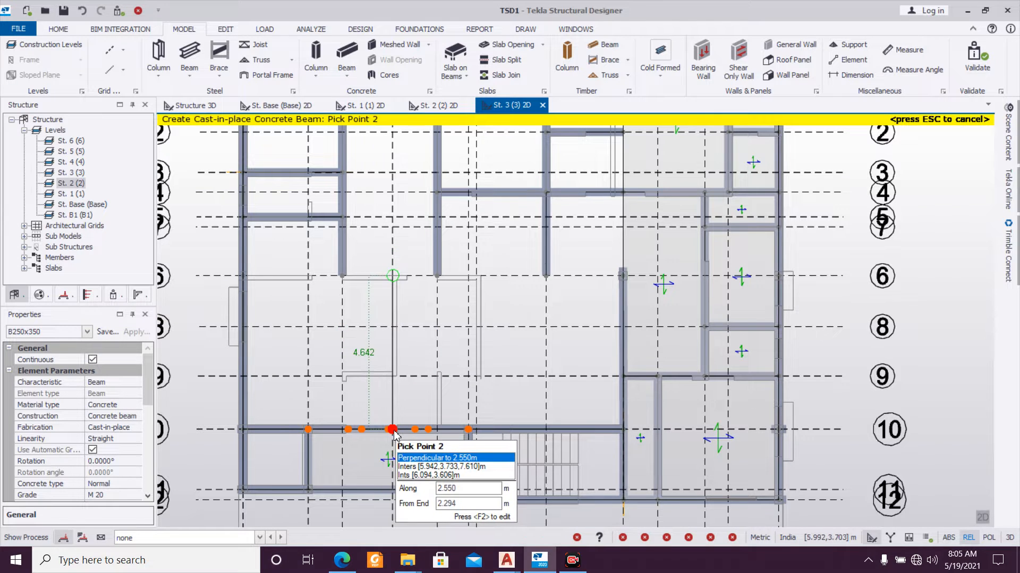
{"action": "left_click", "coordinate": [394, 432]}
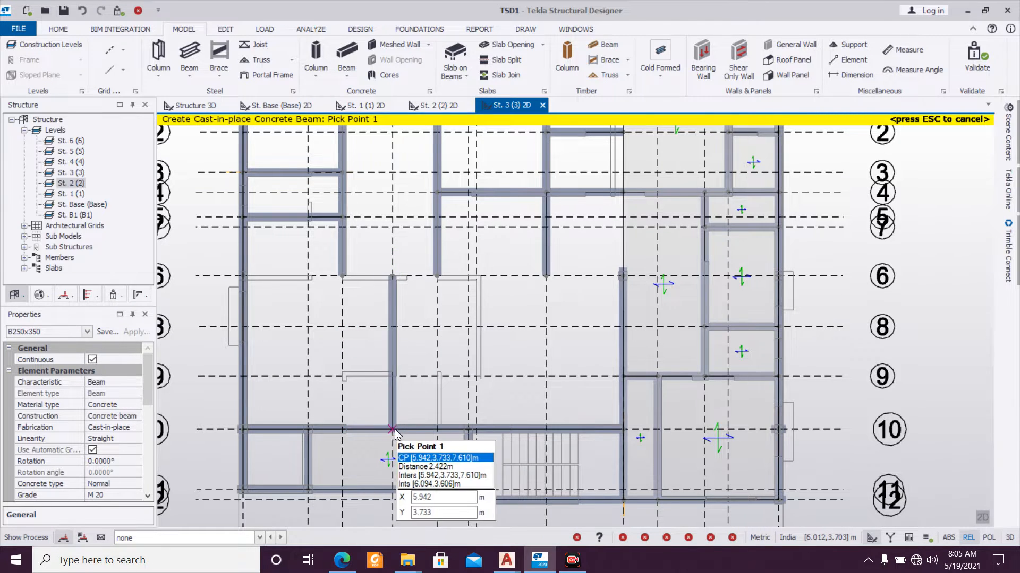
{"action": "left_click", "coordinate": [348, 373]}
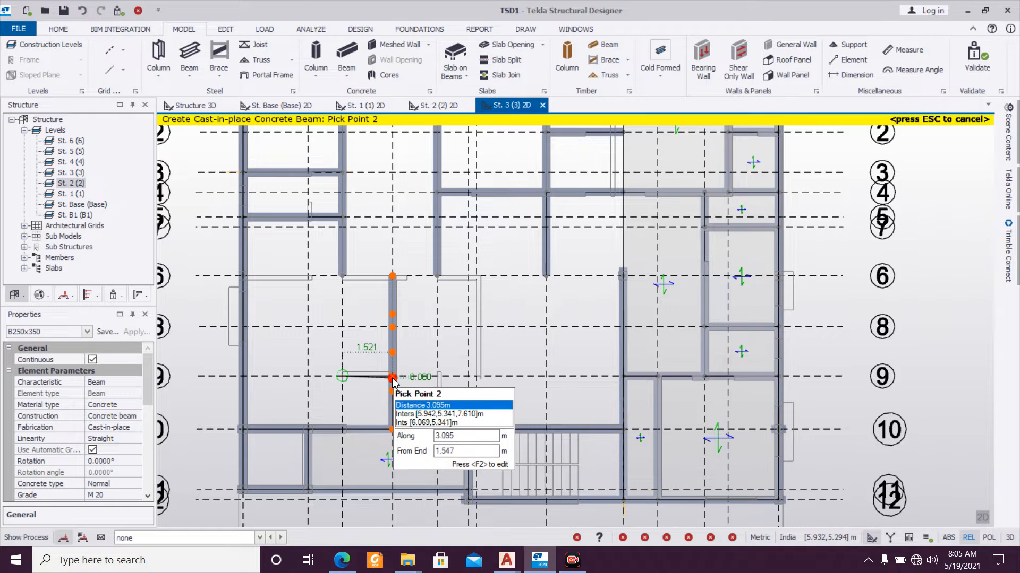
{"action": "left_click", "coordinate": [394, 376]}
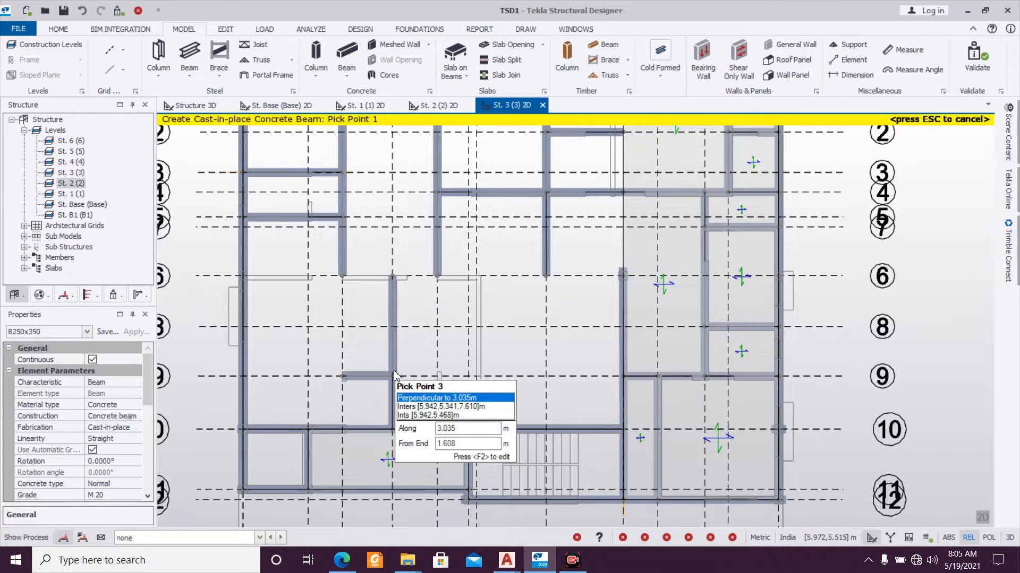
{"action": "scroll", "coordinate": [414, 398], "scroll_direction": "up", "scroll_amount": 2}
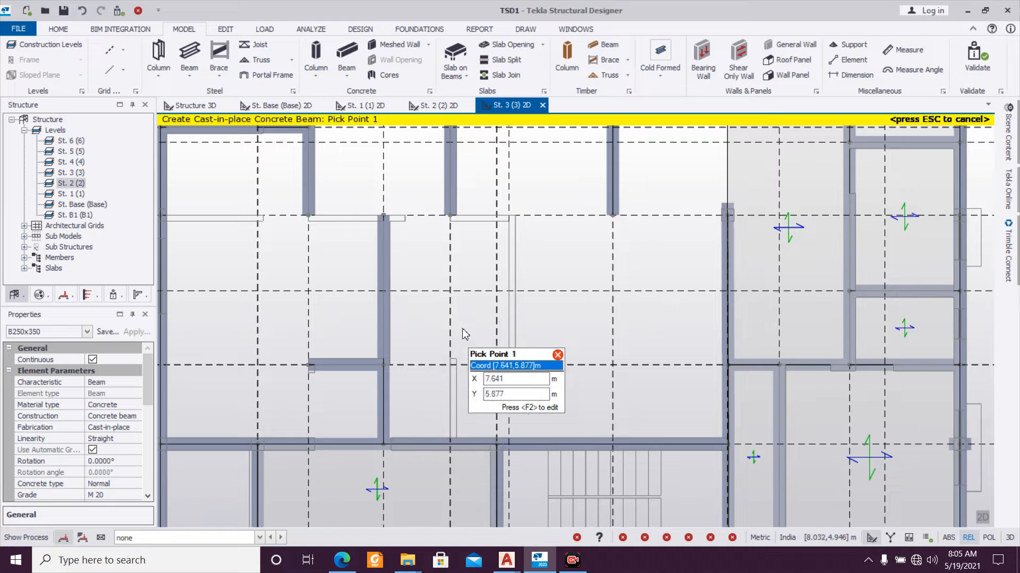
{"action": "middle_click_drag", "start_coordinate": [464, 320], "coordinate": [448, 362]}
{"action": "scroll", "coordinate": [462, 305], "scroll_direction": "down", "scroll_amount": 3}
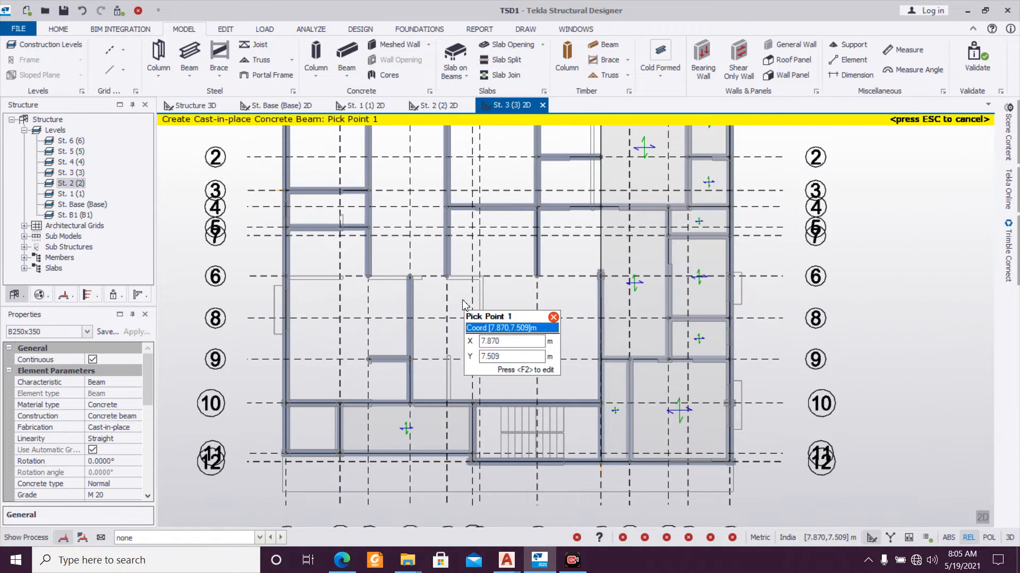
{"action": "scroll", "coordinate": [444, 269], "scroll_direction": "up", "scroll_amount": 2}
{"action": "left_click", "coordinate": [442, 270]}
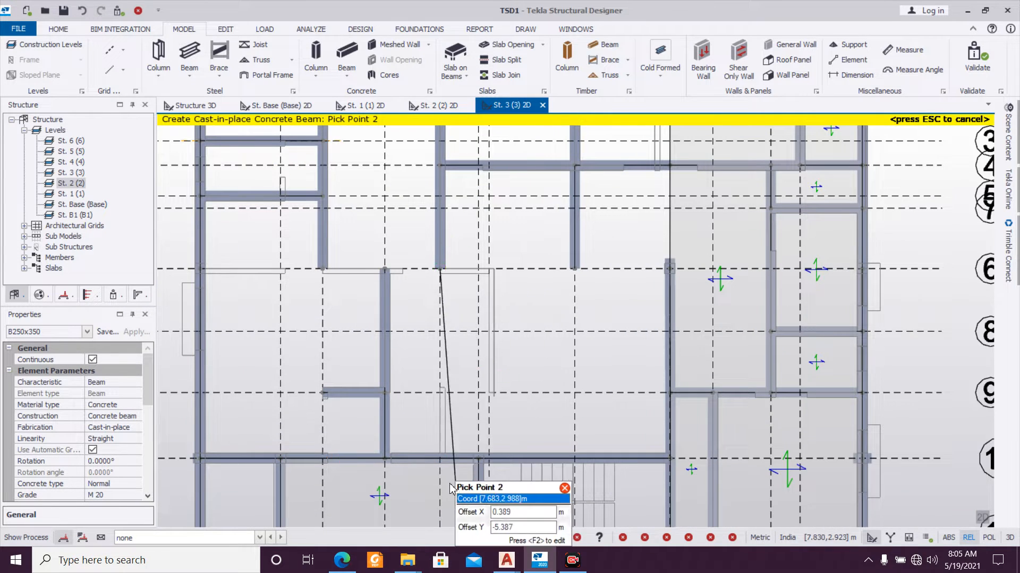
{"action": "left_click", "coordinate": [449, 451]}
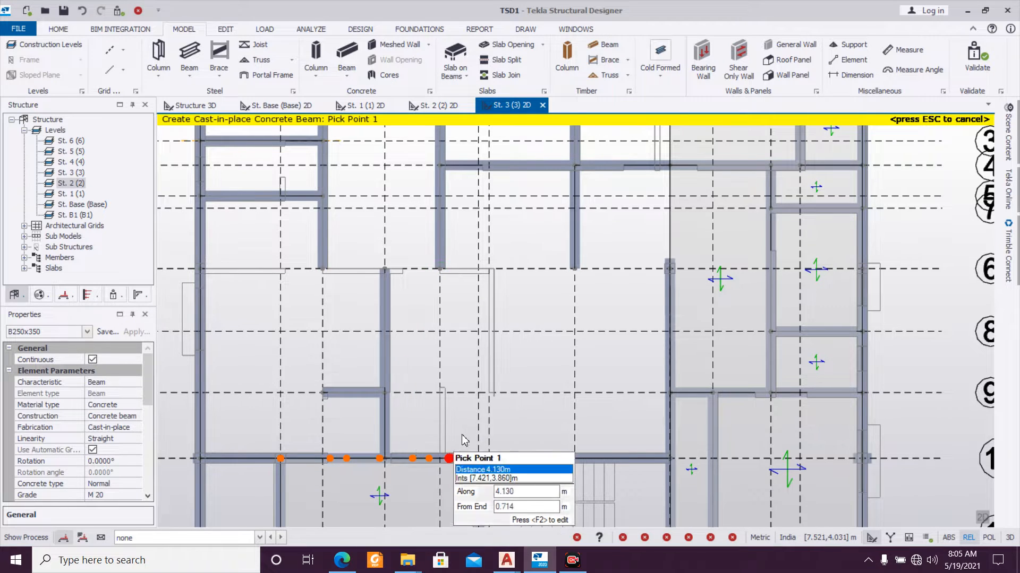
Step: Add 250x350 concrete beams along gridline 9 from gridline 20 to 21 and along gridline 6 from gridline 13 to 17
{"action": "left_click", "coordinate": [489, 394]}
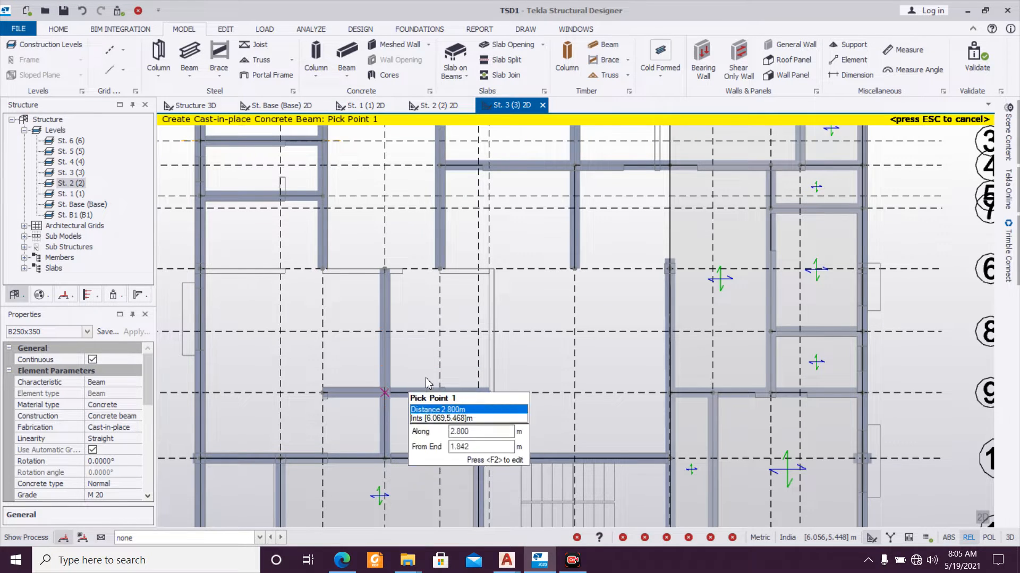
{"action": "left_click", "coordinate": [440, 268]}
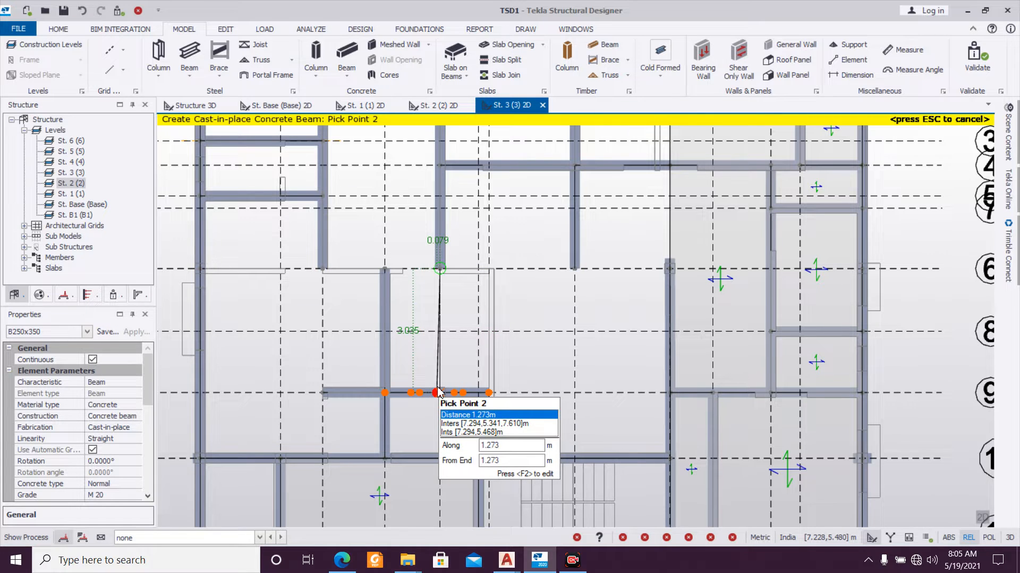
{"action": "left_click", "coordinate": [200, 268]}
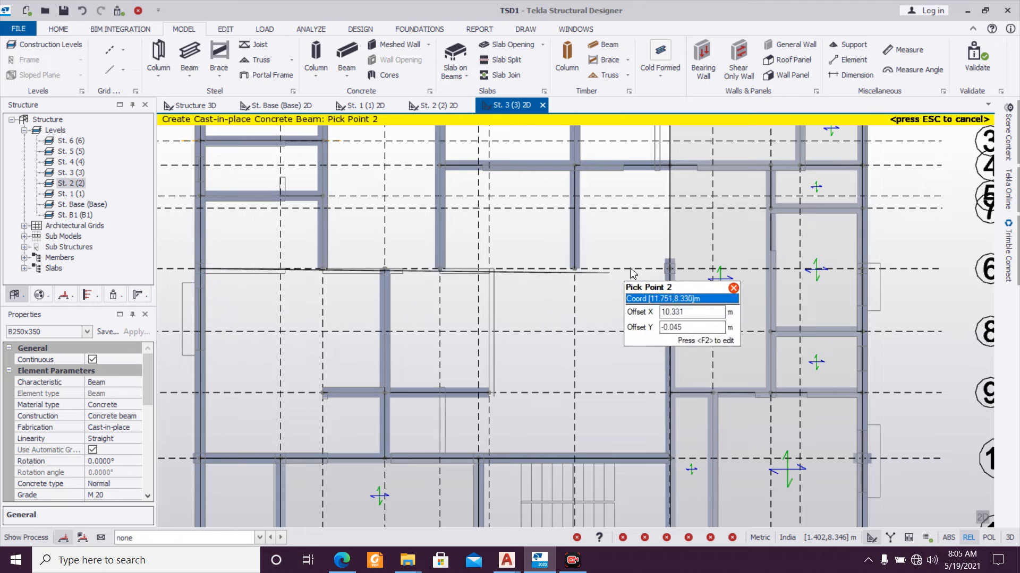
Step: Examine the St. 3 beam layout between gridlines 1 and 10 against the architectural wall lines for missing beams
{"action": "scroll", "coordinate": [481, 429], "scroll_direction": "down", "scroll_amount": 2}
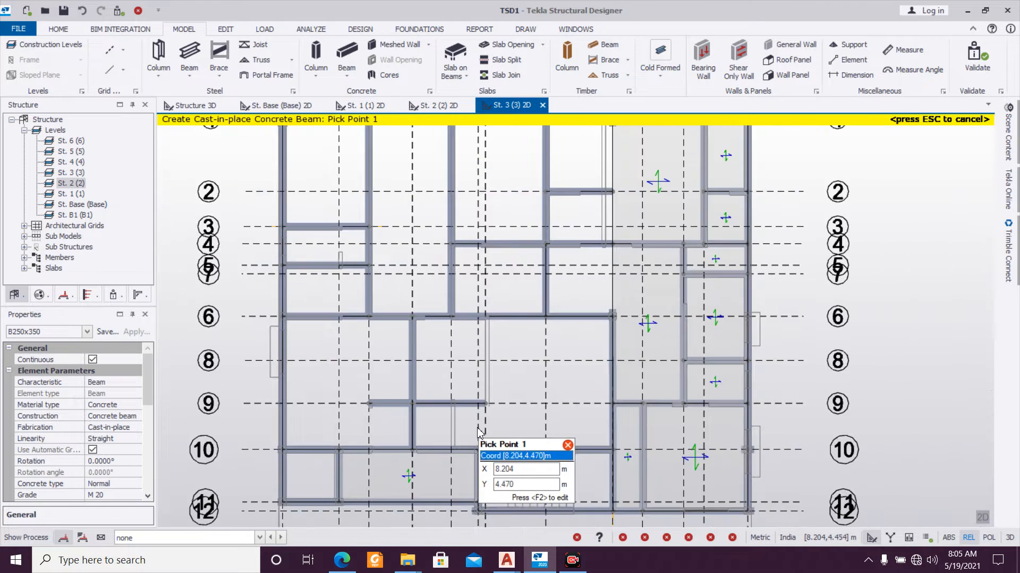
{"action": "middle_click_drag", "start_coordinate": [498, 367], "coordinate": [488, 437]}
{"action": "scroll", "coordinate": [585, 285], "scroll_direction": "up", "scroll_amount": 2}
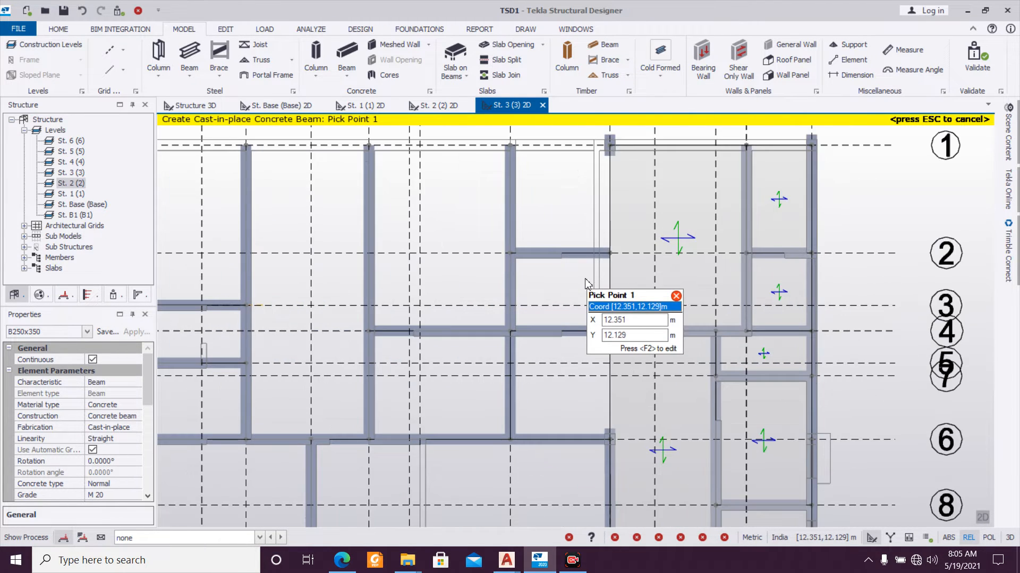
{"action": "scroll", "coordinate": [601, 222], "scroll_direction": "down", "scroll_amount": 2}
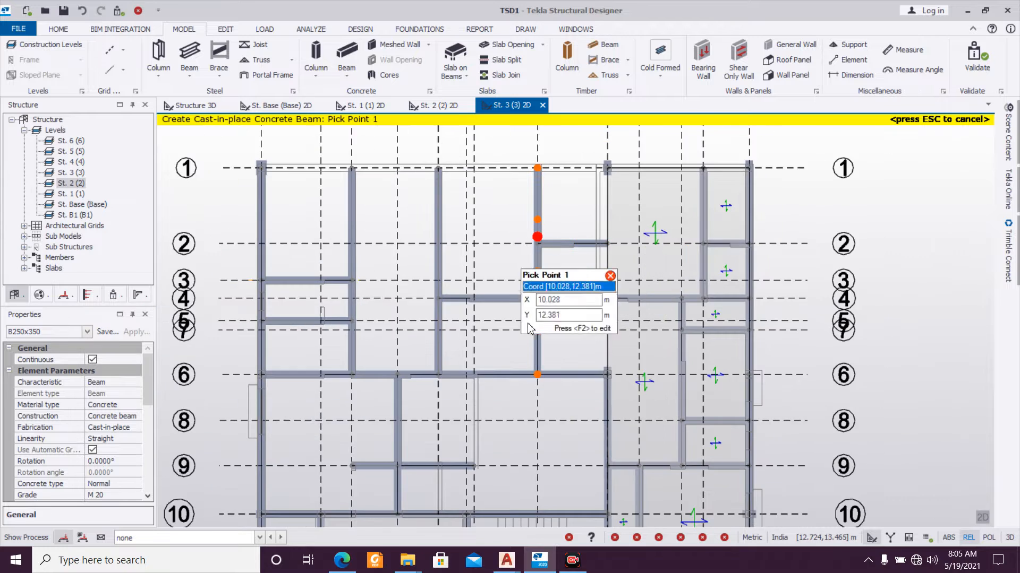
{"action": "middle_click_drag", "start_coordinate": [529, 336], "coordinate": [513, 232]}
{"action": "scroll", "coordinate": [471, 363], "scroll_direction": "up", "scroll_amount": 2}
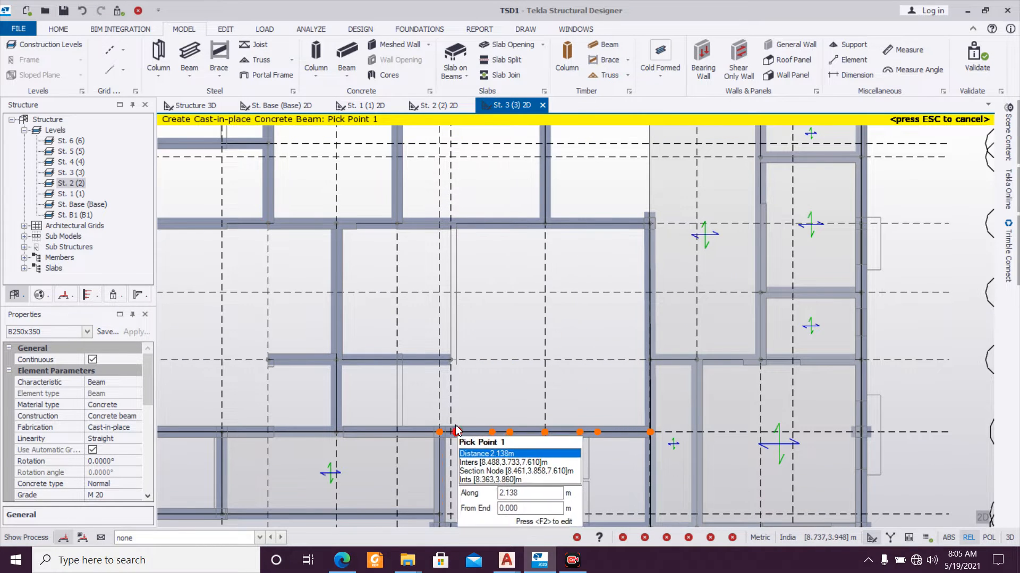
{"action": "scroll", "coordinate": [469, 368], "scroll_direction": "down", "scroll_amount": 1}
{"action": "middle_click_drag", "start_coordinate": [472, 335], "coordinate": [462, 373]}
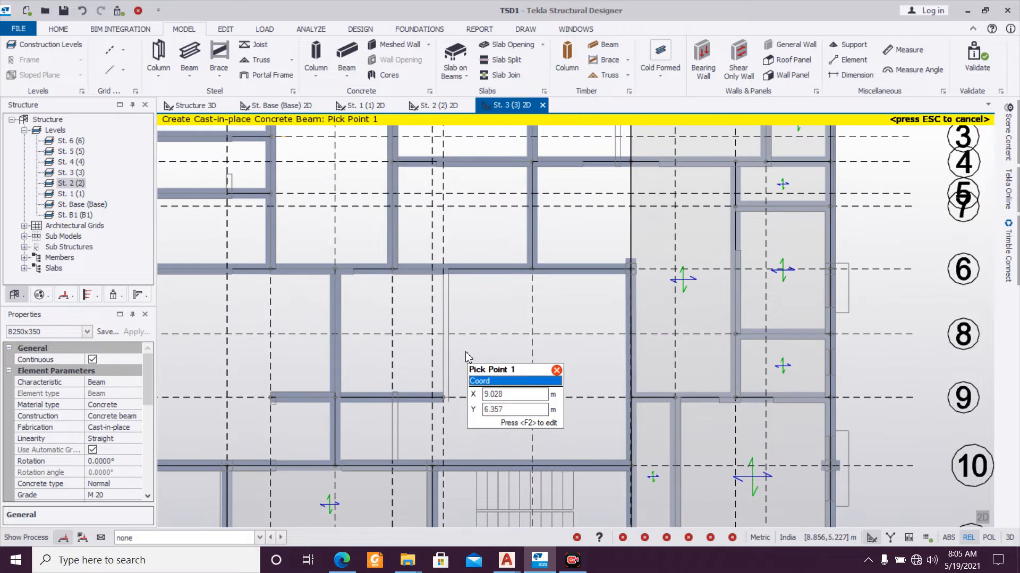
{"action": "scroll", "coordinate": [464, 360], "scroll_direction": "down", "scroll_amount": 2}
{"action": "scroll", "coordinate": [446, 380], "scroll_direction": "up", "scroll_amount": 1}
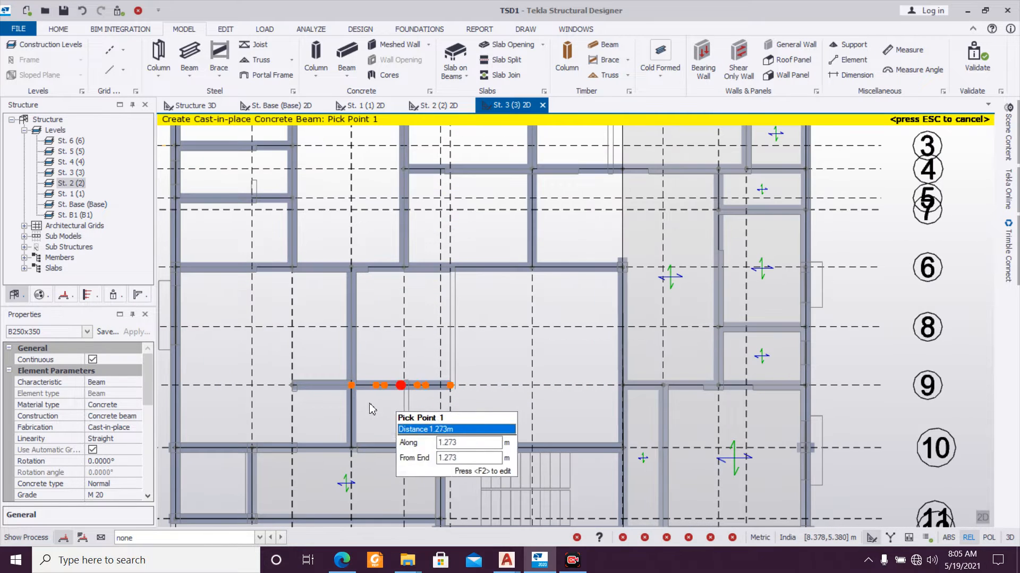
{"action": "middle_click_drag", "start_coordinate": [311, 416], "coordinate": [364, 428]}
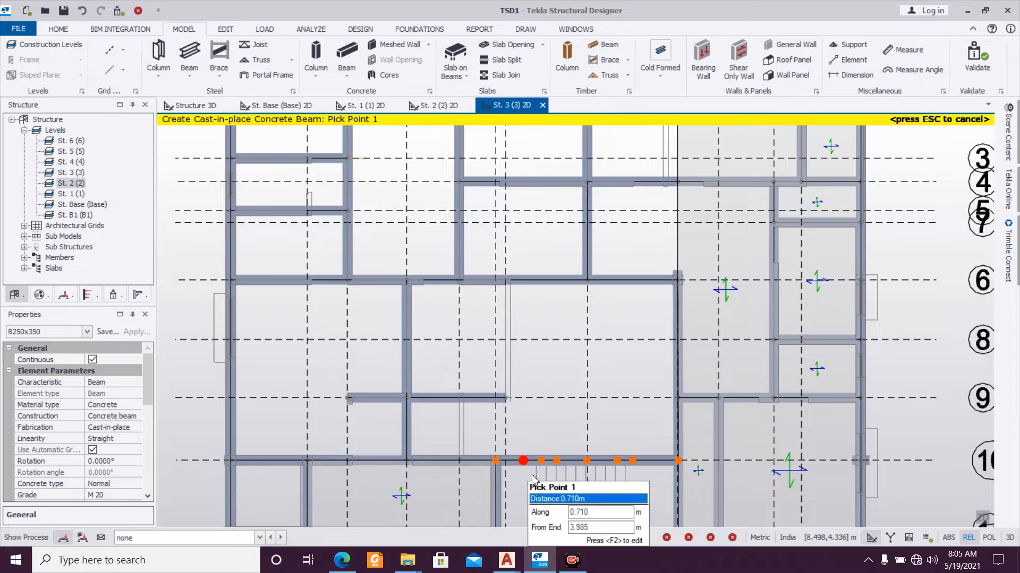
Step: Delete the concrete beam along gridline 10 between gridlines 24 and 17
{"action": "key", "text": "Escape"}
{"action": "left_click", "coordinate": [523, 461]}
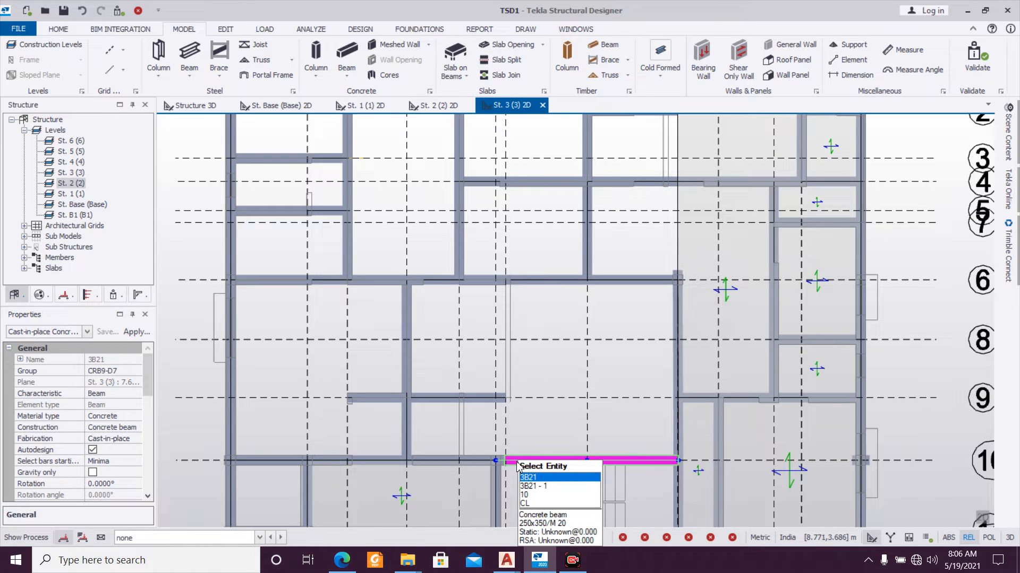
{"action": "key", "text": "Escape"}
{"action": "scroll", "coordinate": [516, 459], "scroll_direction": "up", "scroll_amount": 2}
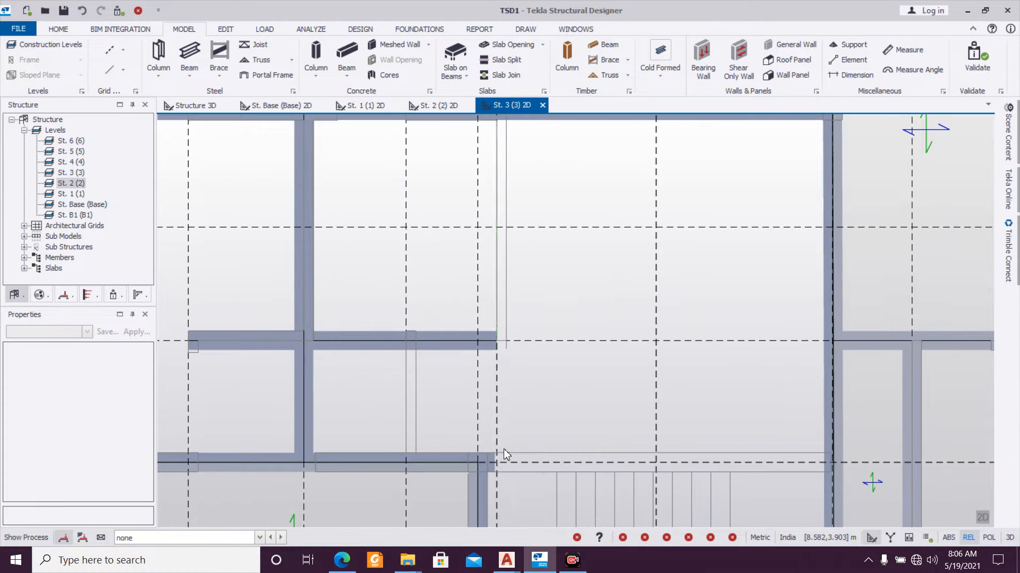
Step: Add a concrete beam with the B250x350 property set along gridline 21 from gridline 10 to gridline 6
{"action": "left_click", "coordinate": [348, 55]}
{"action": "left_click", "coordinate": [87, 331]}
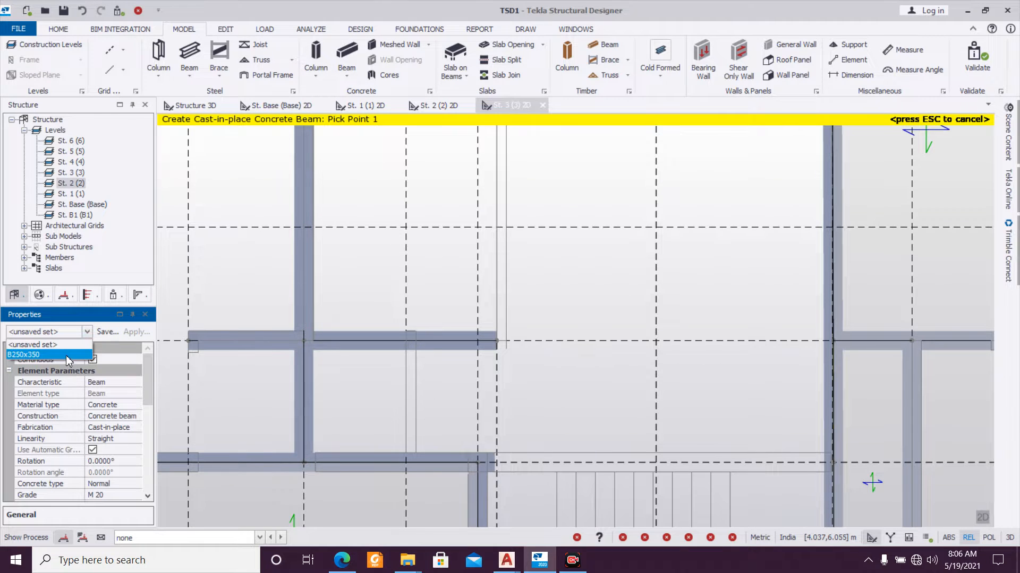
{"action": "left_click", "coordinate": [68, 356]}
{"action": "left_click", "coordinate": [501, 461]}
{"action": "middle_click_drag", "start_coordinate": [536, 266], "coordinate": [523, 387]}
{"action": "left_click", "coordinate": [484, 232]}
{"action": "scroll", "coordinate": [505, 353], "scroll_direction": "down", "scroll_amount": 3}
{"action": "scroll", "coordinate": [507, 374], "scroll_direction": "up", "scroll_amount": 4}
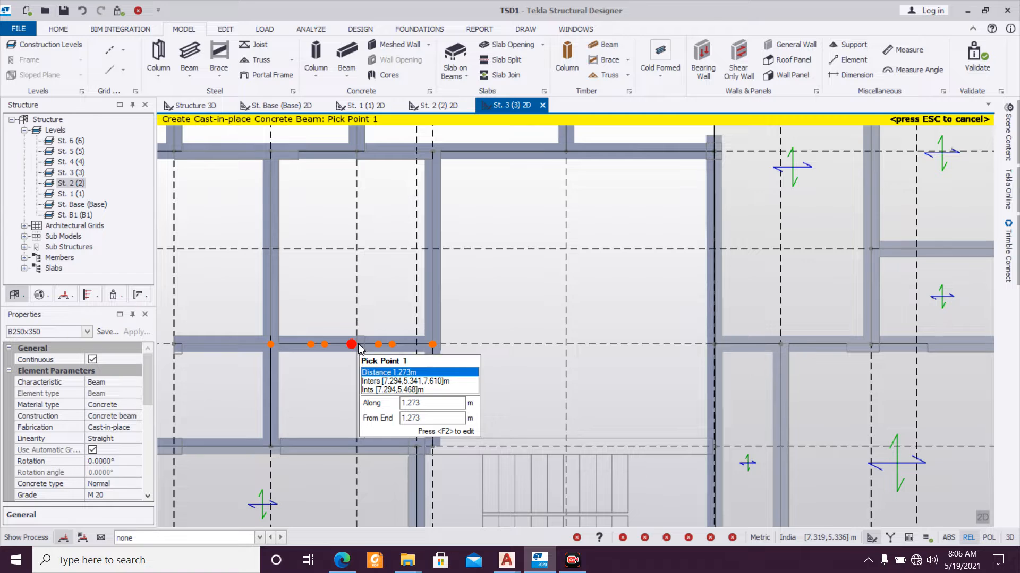
Step: Delete the concrete beam along gridline 10 between gridlines 13 and 24
{"action": "key", "text": "Escape"}
{"action": "left_click", "coordinate": [359, 445]}
{"action": "scroll", "coordinate": [387, 409], "scroll_direction": "down", "scroll_amount": 2}
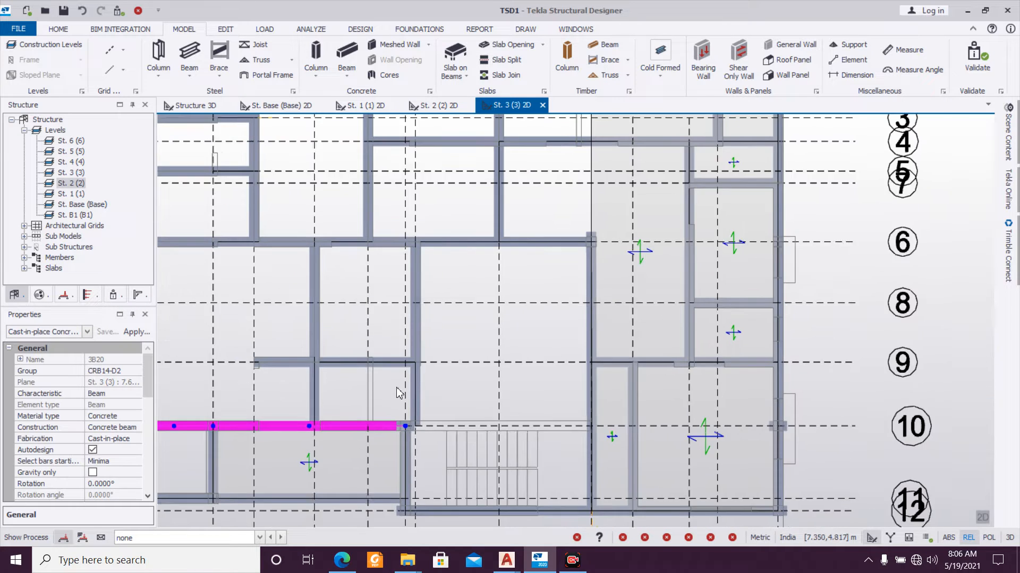
{"action": "scroll", "coordinate": [534, 379], "scroll_direction": "down", "scroll_amount": 2}
{"action": "scroll", "coordinate": [534, 379], "scroll_direction": "up", "scroll_amount": 3}
{"action": "key", "text": "Delete"}
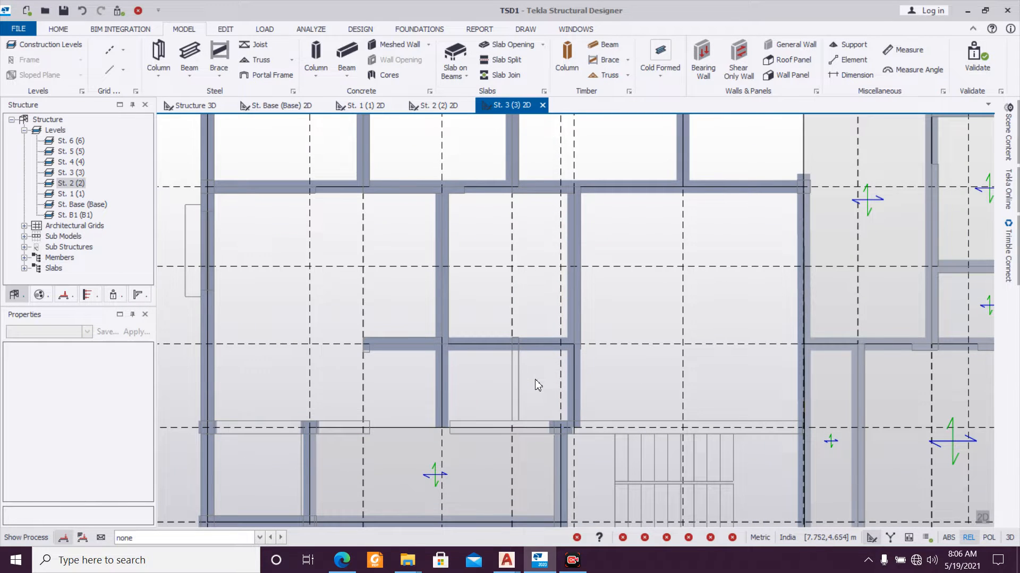
Step: Add a concrete beam with the B250x350 property set along gridline 15 from gridline 10 to gridline 9
{"action": "left_click", "coordinate": [352, 55]}
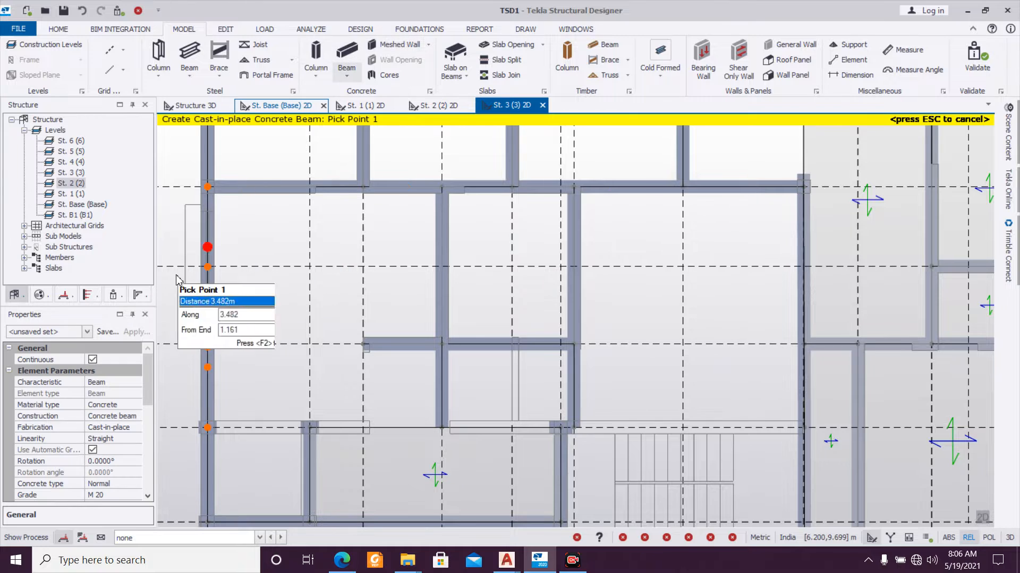
{"action": "left_click", "coordinate": [88, 332]}
{"action": "left_click", "coordinate": [38, 352]}
{"action": "left_click", "coordinate": [513, 425]}
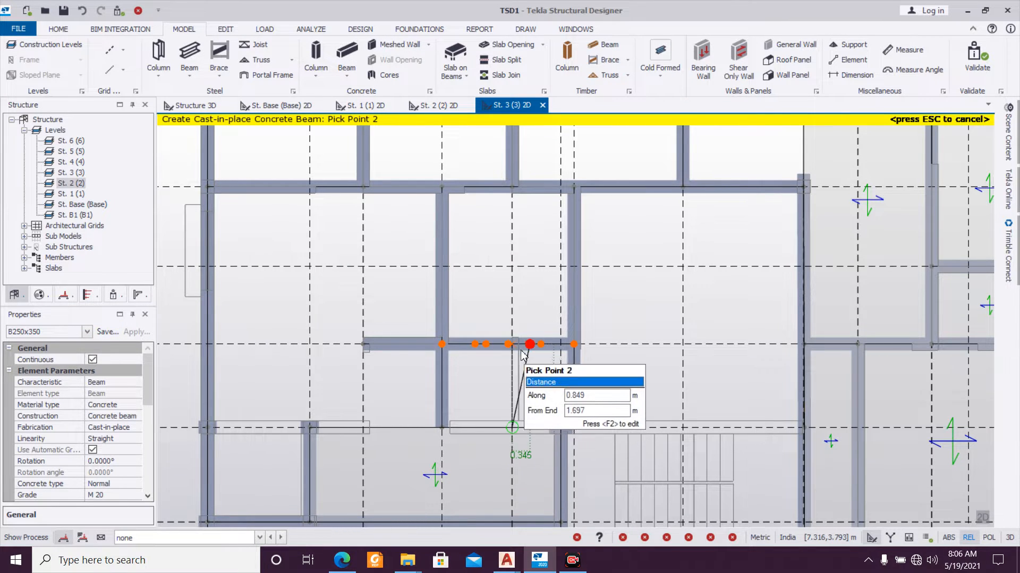
{"action": "left_click", "coordinate": [513, 346]}
Step: Add 250x350 concrete beams along gridline 1, starting from gridline 13
{"action": "scroll", "coordinate": [468, 400], "scroll_direction": "down", "scroll_amount": 2}
{"action": "scroll", "coordinate": [467, 400], "scroll_direction": "down", "scroll_amount": 3}
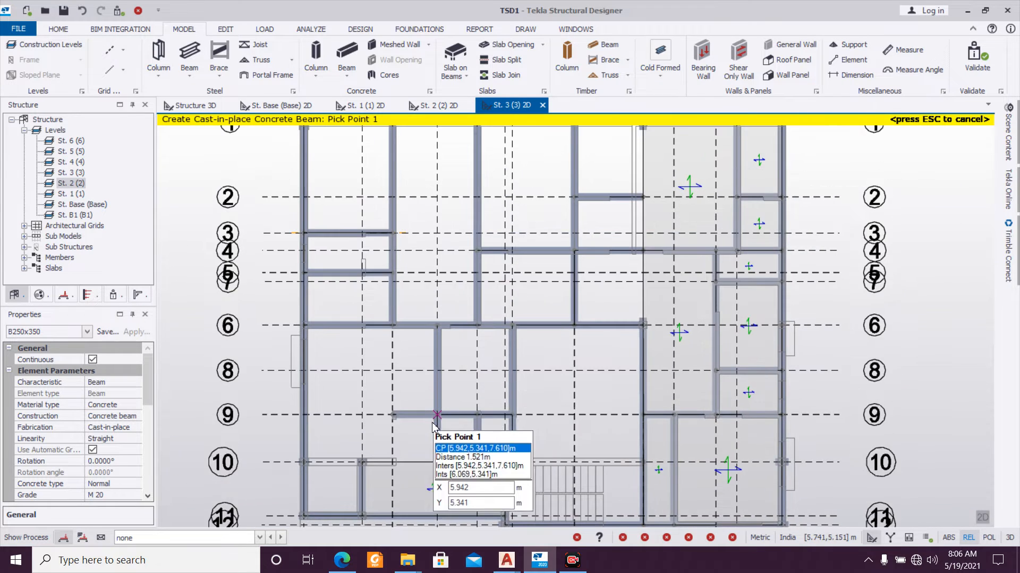
{"action": "scroll", "coordinate": [460, 282], "scroll_direction": "down", "scroll_amount": 1}
{"action": "scroll", "coordinate": [481, 273], "scroll_direction": "up", "scroll_amount": 1}
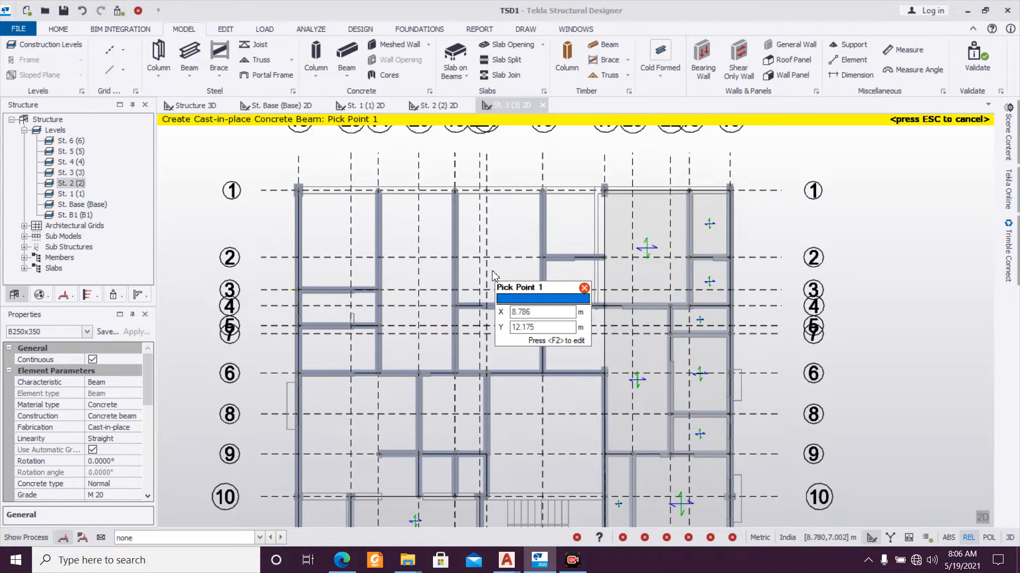
{"action": "scroll", "coordinate": [376, 304], "scroll_direction": "up", "scroll_amount": 2}
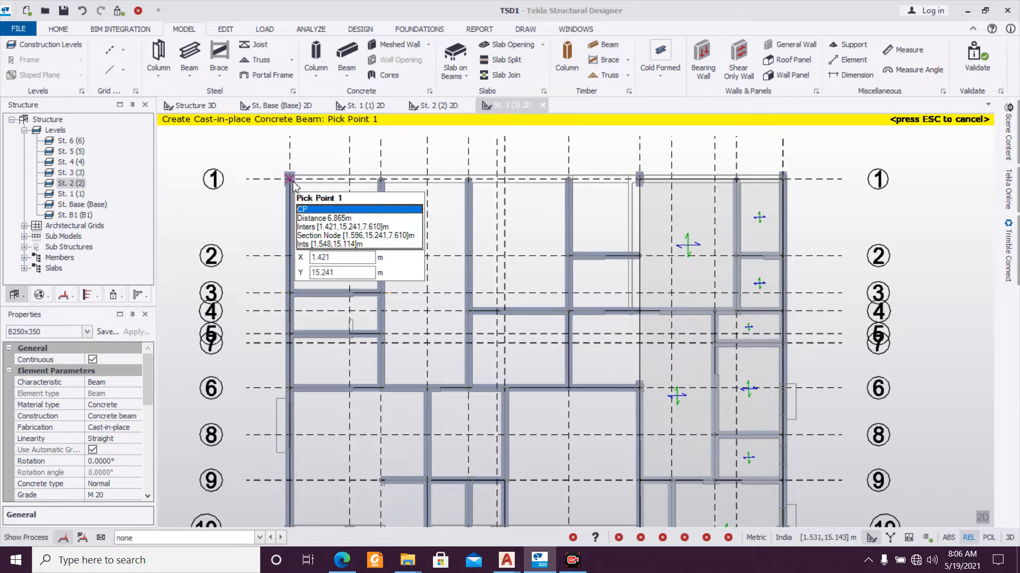
{"action": "left_click", "coordinate": [289, 179]}
{"action": "left_click", "coordinate": [736, 179]}
{"action": "left_click_drag", "start_coordinate": [425, 189], "coordinate": [829, 191]}
Step: Add a 250x350 concrete beam along gridline 9 from gridline 14 to gridline 13
{"action": "scroll", "coordinate": [626, 229], "scroll_direction": "down", "scroll_amount": 3}
{"action": "middle_click_drag", "start_coordinate": [603, 387], "coordinate": [539, 282]}
{"action": "scroll", "coordinate": [455, 352], "scroll_direction": "up", "scroll_amount": 2}
{"action": "scroll", "coordinate": [339, 321], "scroll_direction": "up", "scroll_amount": 1}
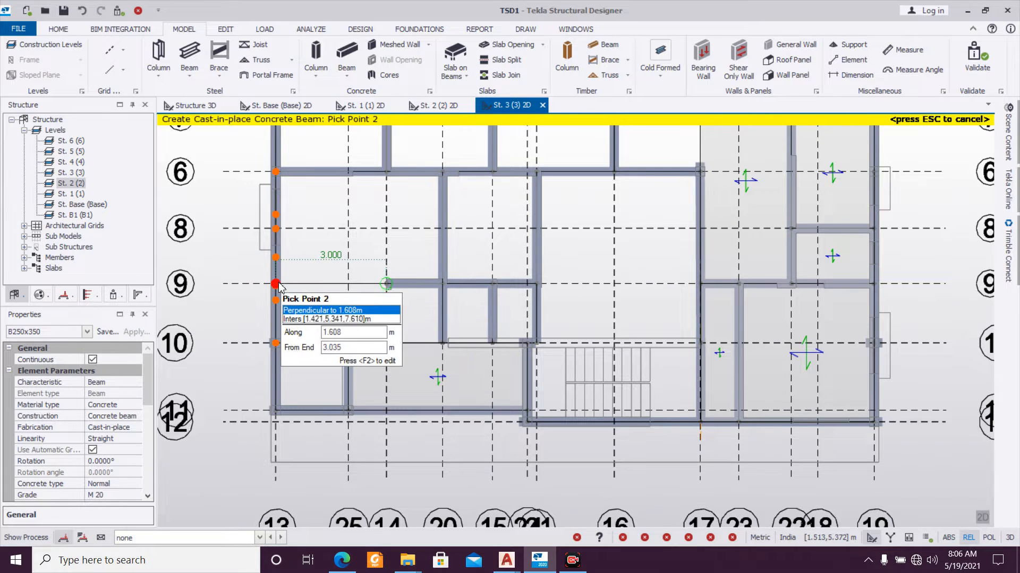
{"action": "key", "text": "Escape"}
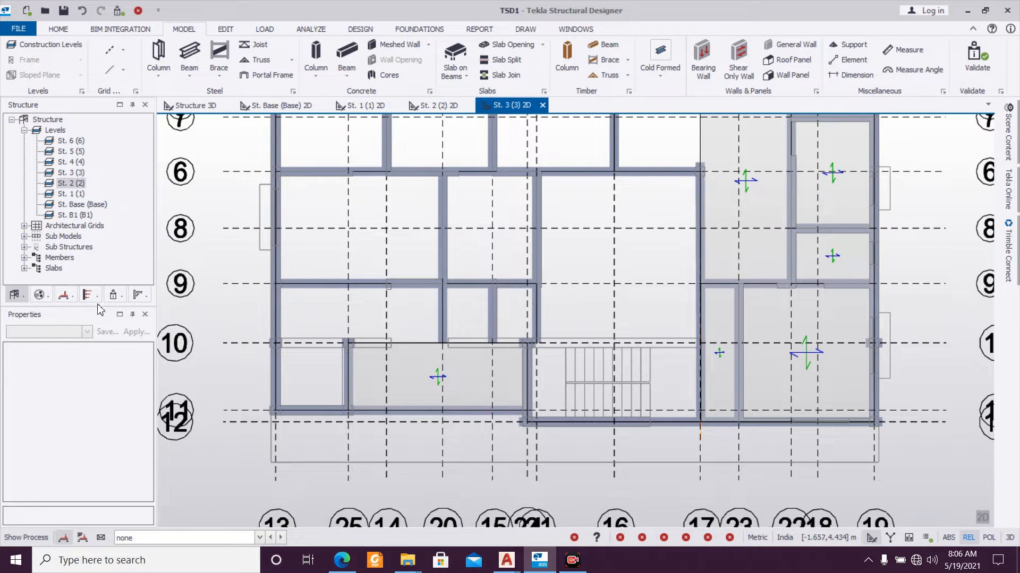
Step: Add B250x350 concrete beams along gridline 10 between the supports at gridlines 13, 25 and 24
{"action": "left_click", "coordinate": [346, 45]}
{"action": "left_click", "coordinate": [90, 330]}
{"action": "left_click", "coordinate": [78, 355]}
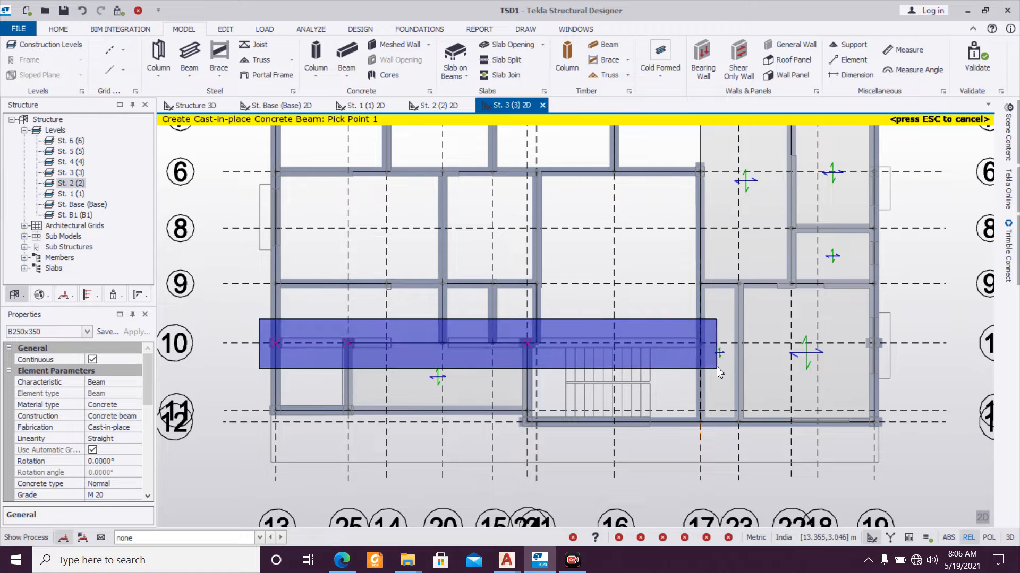
{"action": "left_click_drag", "start_coordinate": [719, 363], "coordinate": [720, 364]}
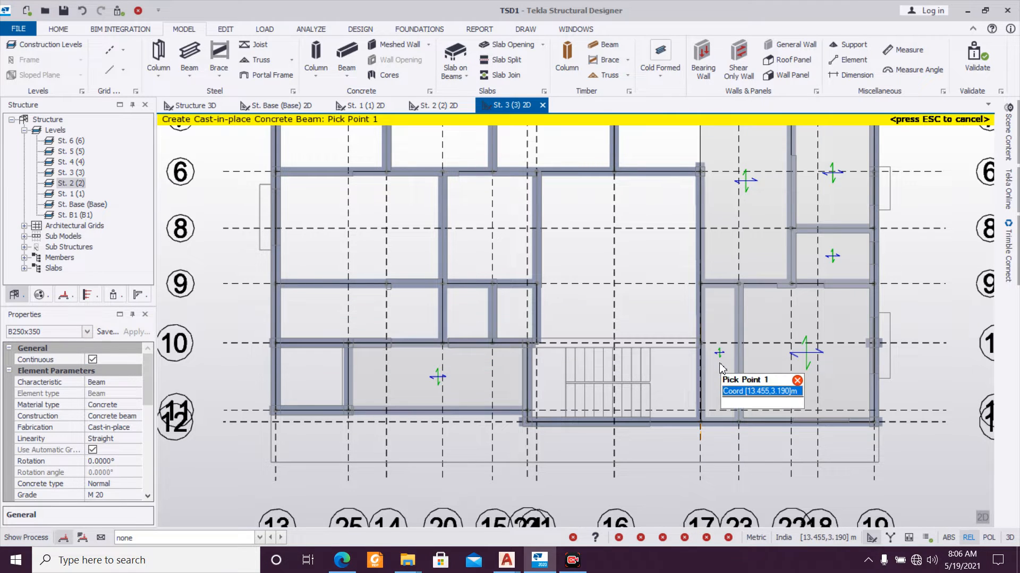
Step: Add a 250x350 concrete beam along gridline 10 from gridline 24 to gridline 17 and select it
{"action": "left_click", "coordinate": [527, 347]}
{"action": "left_click", "coordinate": [689, 357]}
{"action": "key", "text": "Escape"}
{"action": "double_click", "coordinate": [645, 337]}
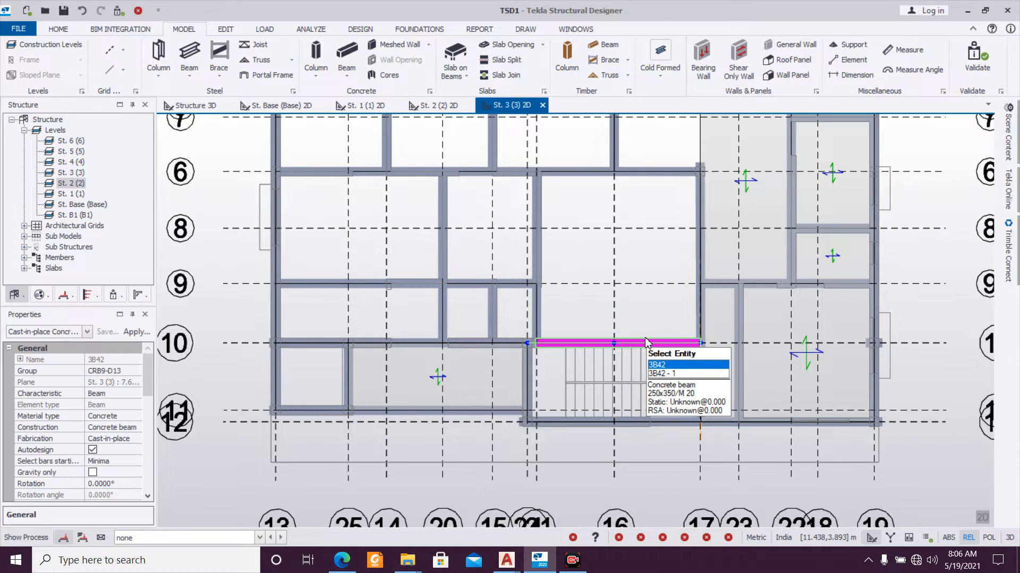
Step: Set the end 2 fixity of the gridline 10 beam between gridlines 24 and 17 to Pin
{"action": "left_click", "coordinate": [74, 128]}
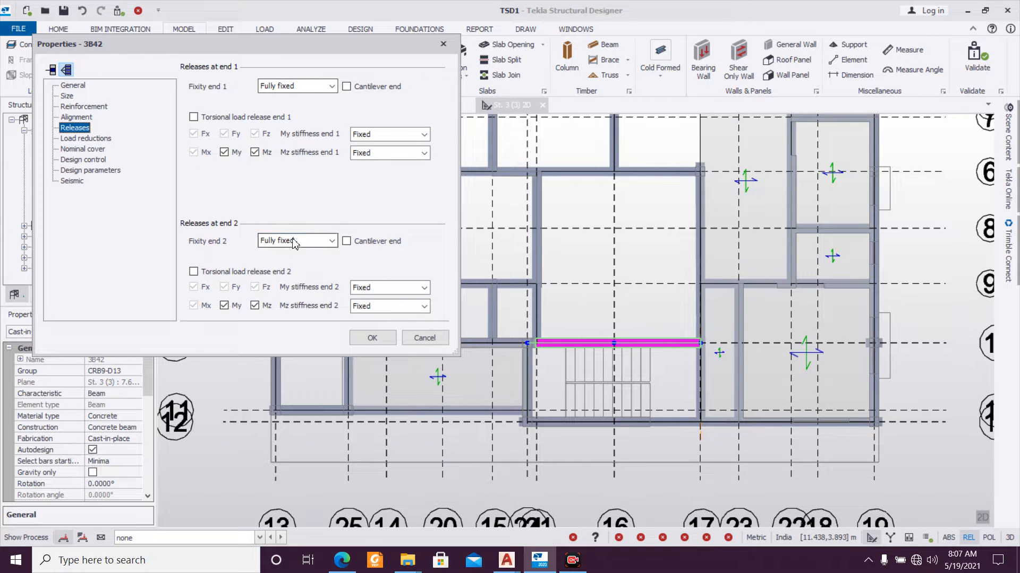
{"action": "left_click", "coordinate": [285, 254]}
{"action": "left_click", "coordinate": [372, 337]}
Step: Add a concrete beam with the B250x350 property set along gridline 17 from gridline 1 to gridline 6
{"action": "scroll", "coordinate": [400, 289], "scroll_direction": "down", "scroll_amount": 2}
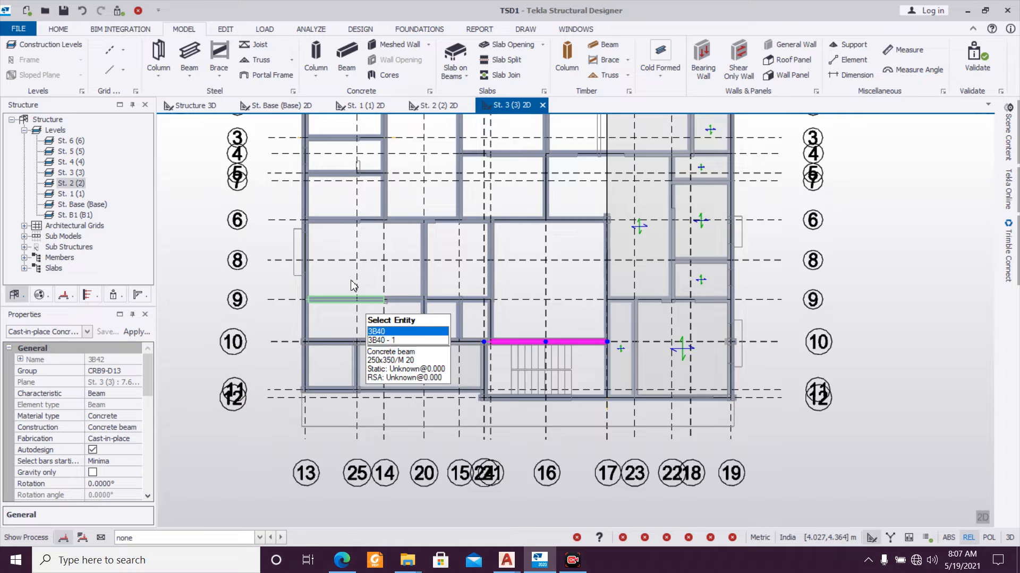
{"action": "middle_click_drag", "start_coordinate": [399, 289], "coordinate": [398, 345]}
{"action": "scroll", "coordinate": [625, 223], "scroll_direction": "up", "scroll_amount": 2}
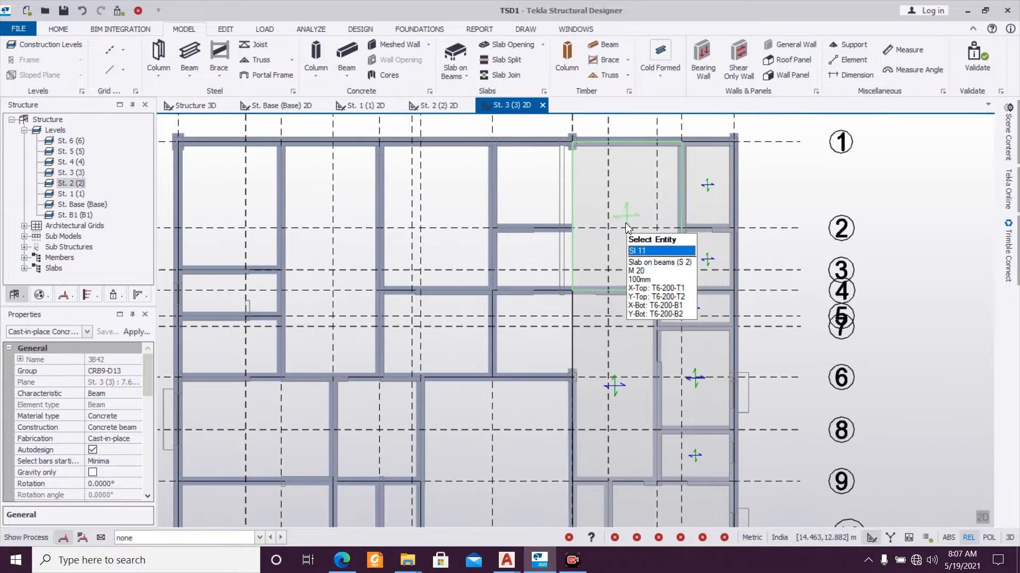
{"action": "left_click", "coordinate": [346, 52]}
{"action": "left_click", "coordinate": [89, 334]}
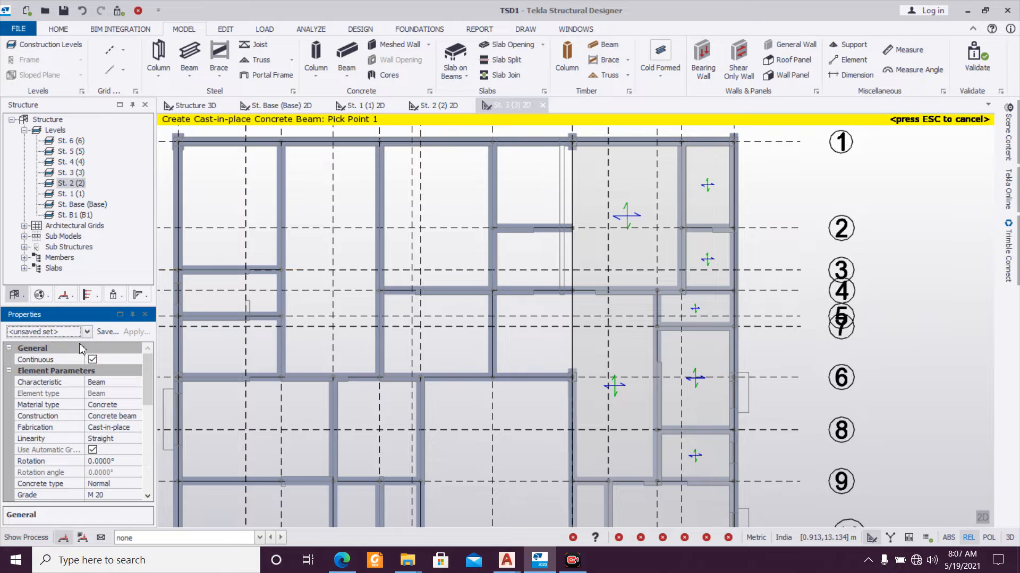
{"action": "left_click", "coordinate": [64, 356]}
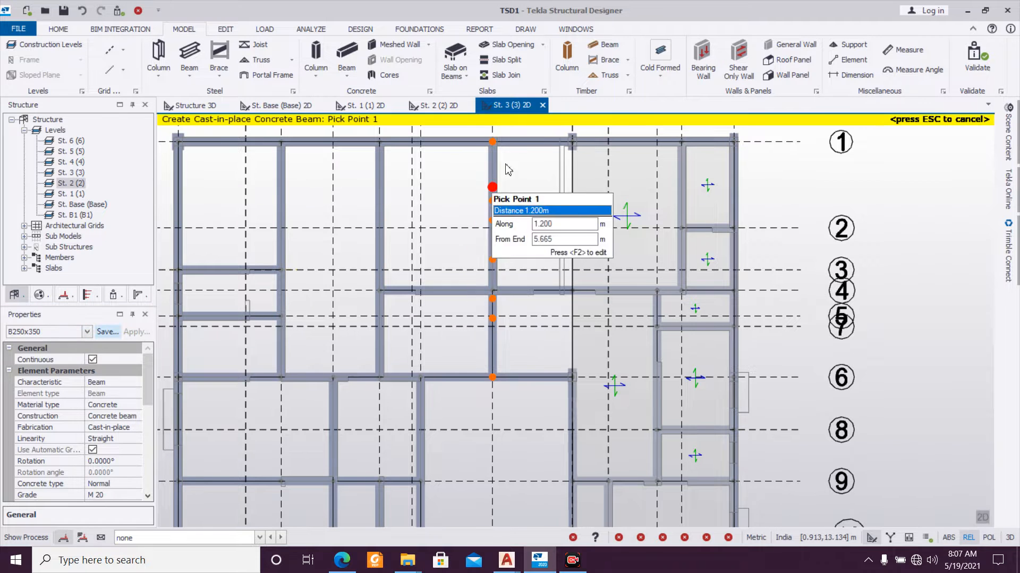
{"action": "middle_click_drag", "start_coordinate": [556, 142], "coordinate": [513, 200]}
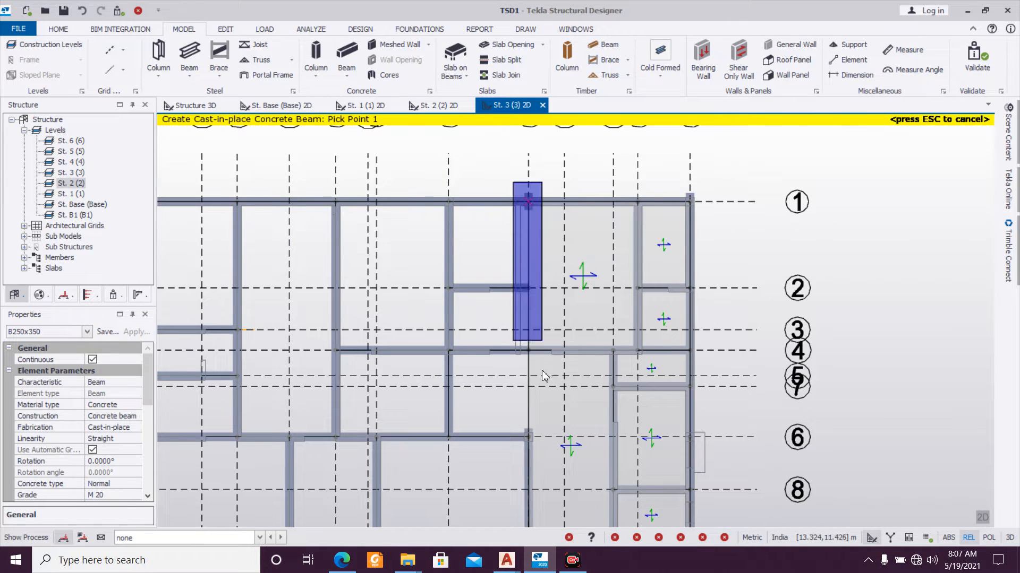
{"action": "key", "text": "Escape"}
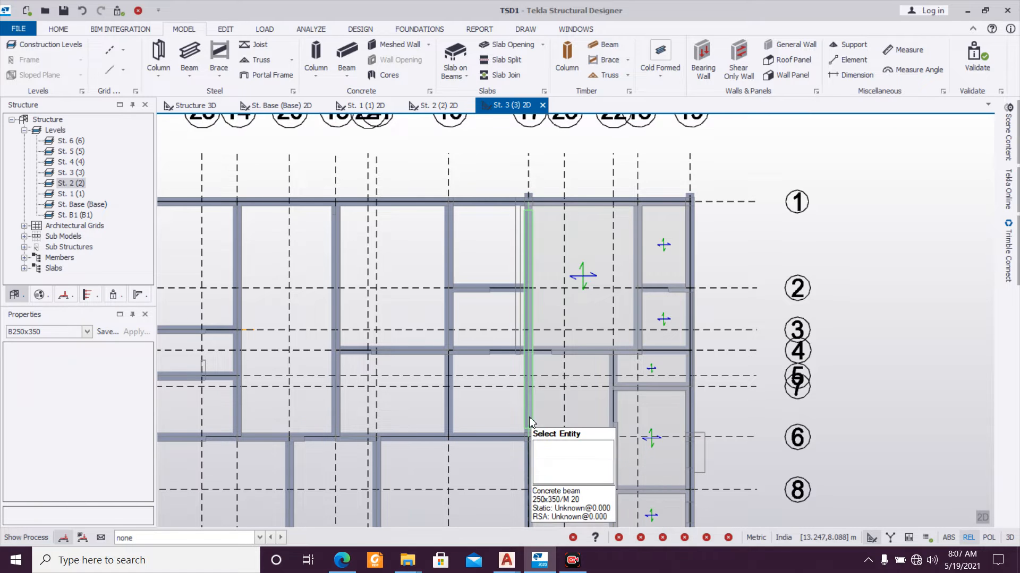
{"action": "left_click", "coordinate": [527, 410]}
{"action": "key", "text": "Escape"}
Step: Set the fixity at both ends of the gridline 14 beam between gridlines 1 and 6 to Pin
{"action": "middle_click_drag", "start_coordinate": [483, 408], "coordinate": [498, 358]}
{"action": "scroll", "coordinate": [499, 359], "scroll_direction": "down", "scroll_amount": 1}
{"action": "middle_click_drag", "start_coordinate": [207, 313], "coordinate": [310, 322]}
{"action": "scroll", "coordinate": [320, 309], "scroll_direction": "up", "scroll_amount": 1}
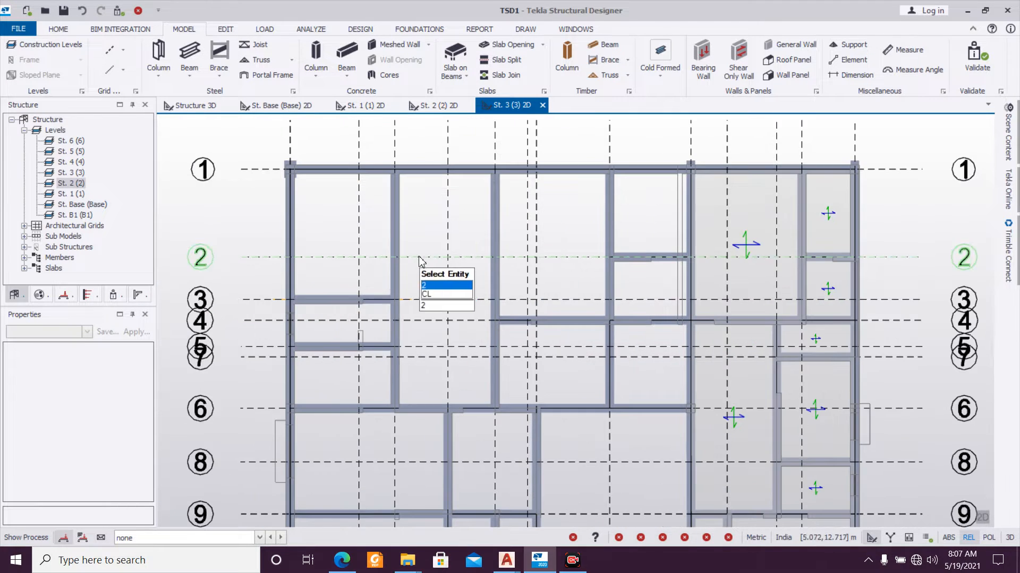
{"action": "scroll", "coordinate": [406, 277], "scroll_direction": "down", "scroll_amount": 1}
{"action": "mouse_move", "coordinate": [417, 309]}
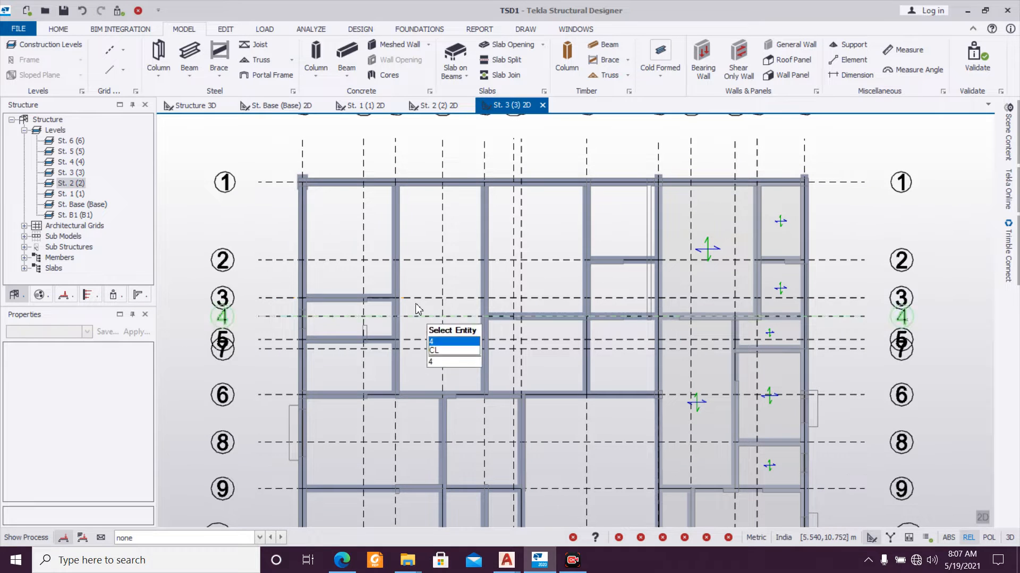
{"action": "double_click", "coordinate": [396, 255]}
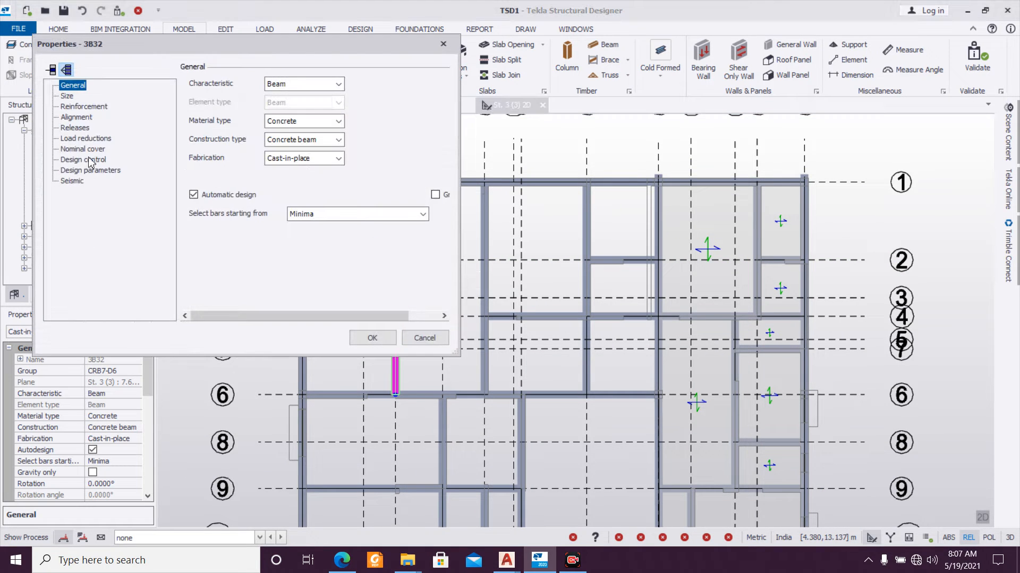
{"action": "left_click", "coordinate": [74, 128]}
{"action": "left_click", "coordinate": [303, 99]}
{"action": "left_click", "coordinate": [291, 254]}
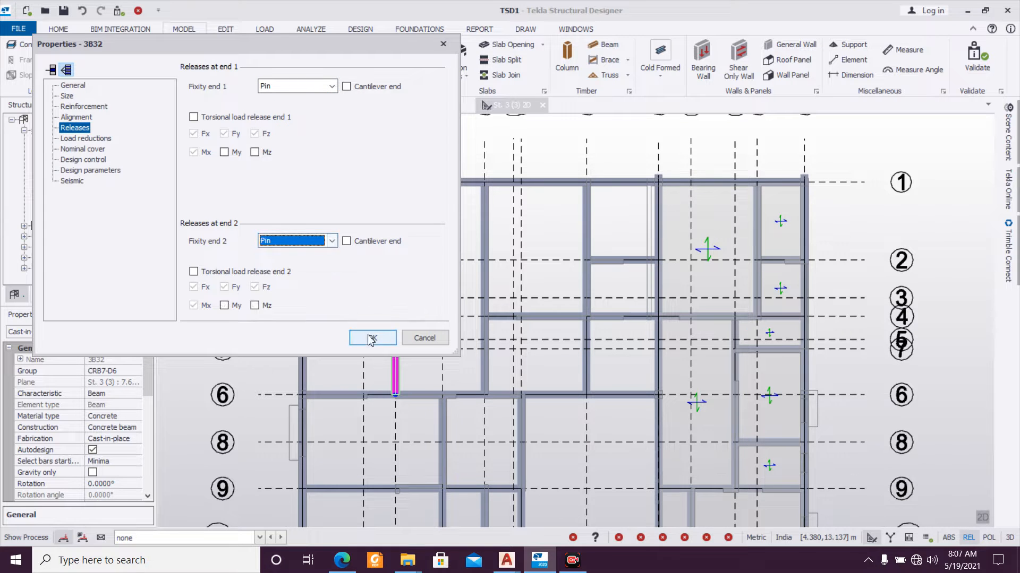
{"action": "left_click", "coordinate": [372, 338]}
Step: Release both ends of the gridline 3 beam between gridlines 13 and 14 as Pin
{"action": "left_click", "coordinate": [343, 298]}
{"action": "double_click", "coordinate": [342, 298]}
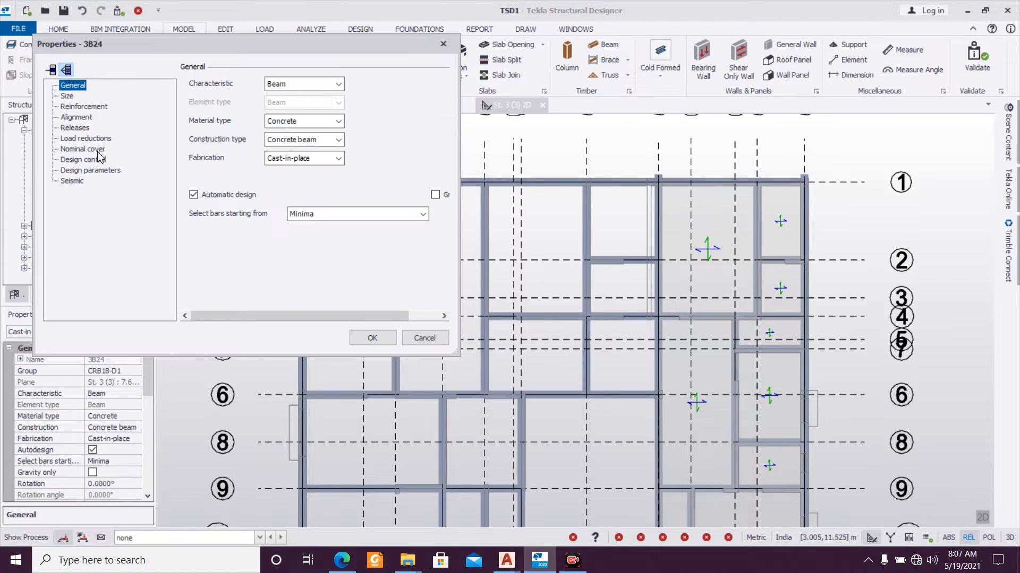
{"action": "left_click", "coordinate": [77, 128]}
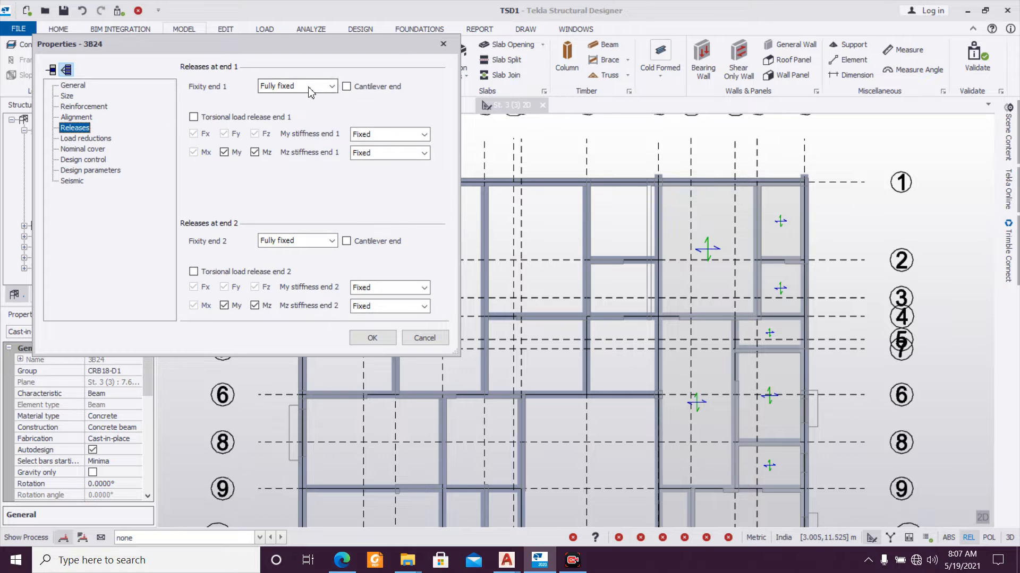
{"action": "left_click", "coordinate": [300, 101]}
{"action": "left_click", "coordinate": [283, 253]}
{"action": "left_click", "coordinate": [372, 338]}
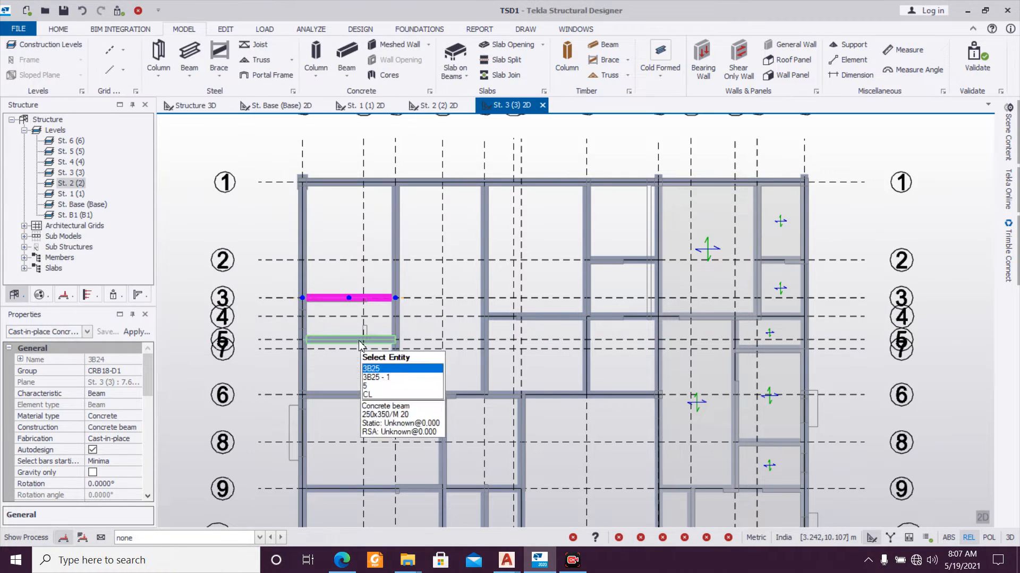
Step: Release both ends of the gridline 5 beam between gridlines 13 and 14 as Pin
{"action": "double_click", "coordinate": [361, 343]}
{"action": "left_click", "coordinate": [75, 128]}
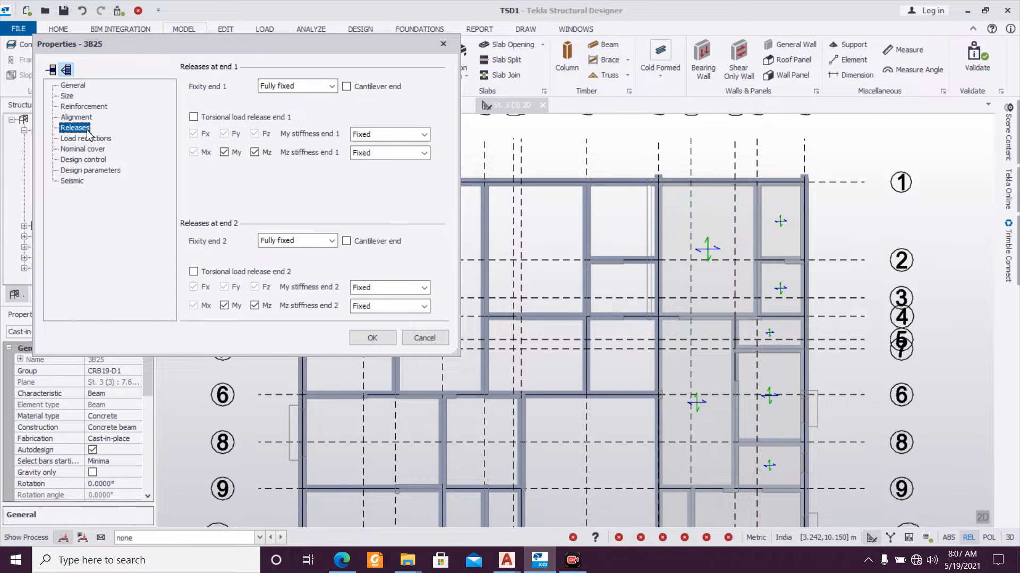
{"action": "left_click", "coordinate": [285, 99]}
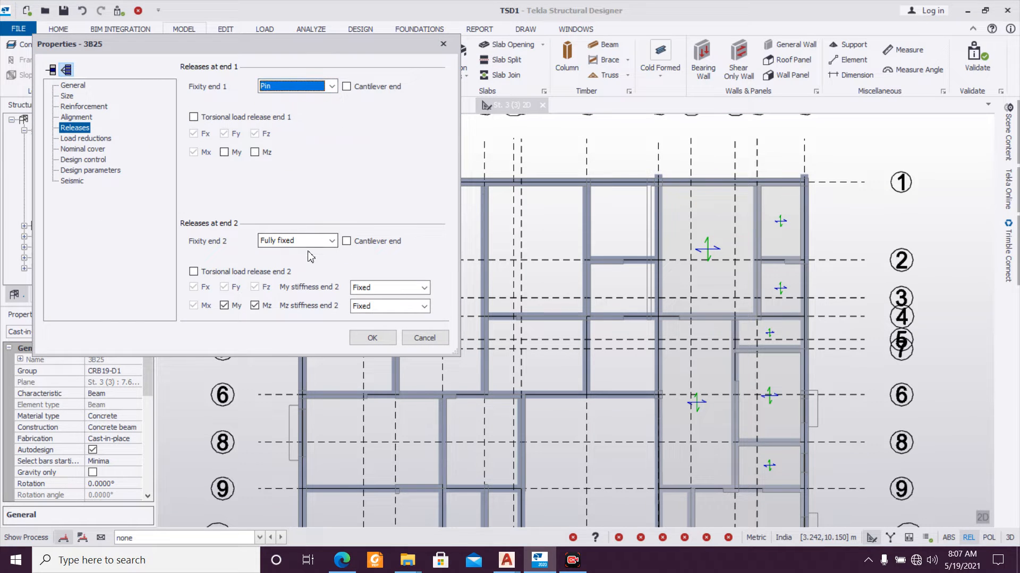
{"action": "left_click", "coordinate": [297, 254]}
{"action": "left_click", "coordinate": [372, 337]}
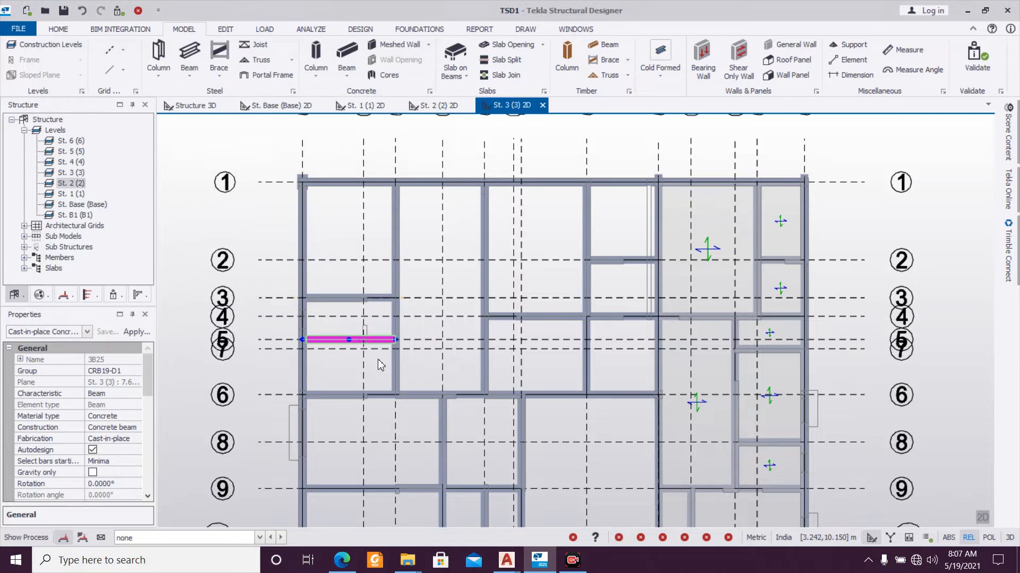
Step: Check the end releases of the beams along gridlines 14 and 15 between gridlines 1 and 6
{"action": "double_click", "coordinate": [396, 383]}
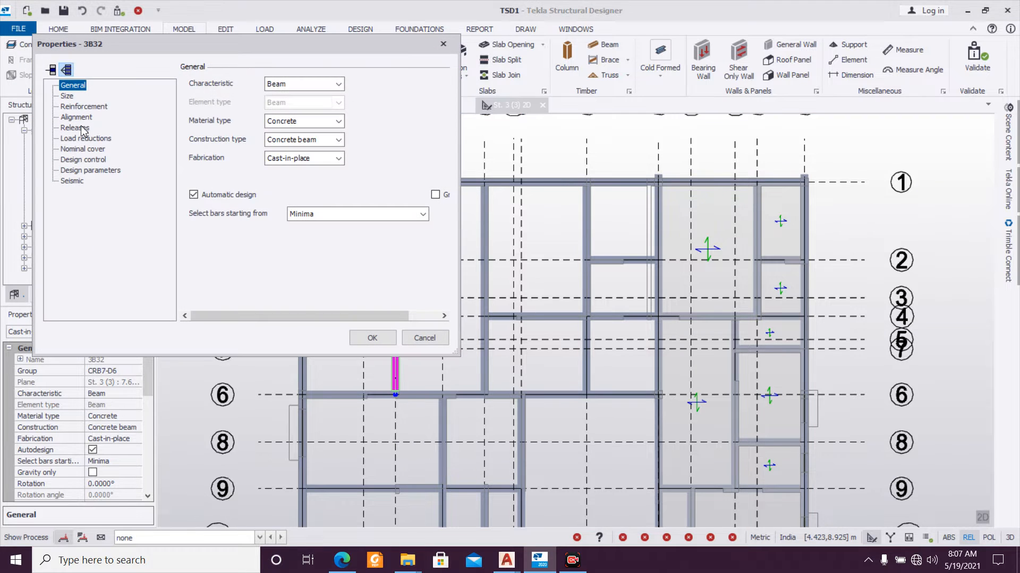
{"action": "left_click", "coordinate": [75, 128]}
{"action": "left_click", "coordinate": [443, 43]}
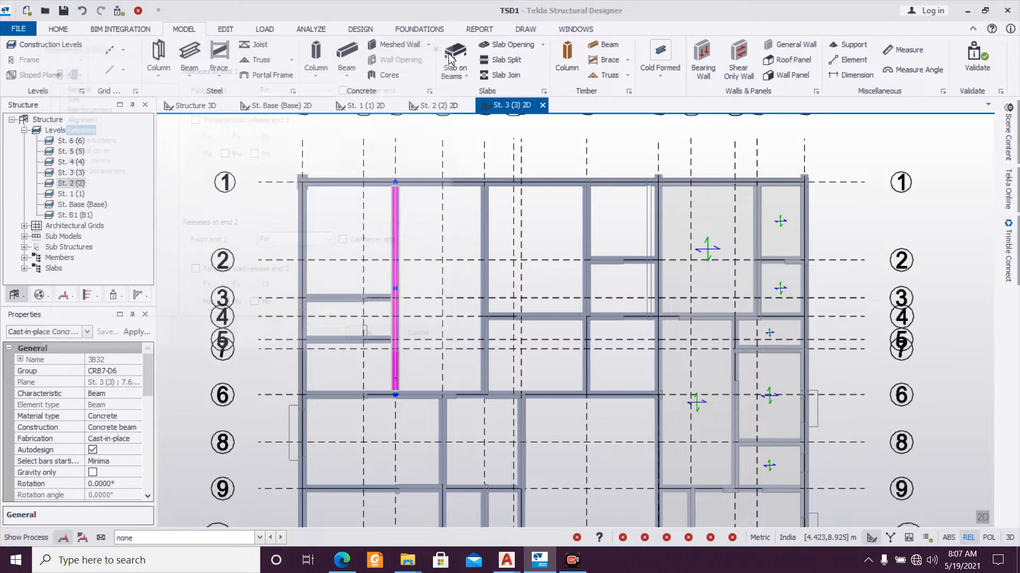
{"action": "double_click", "coordinate": [483, 247]}
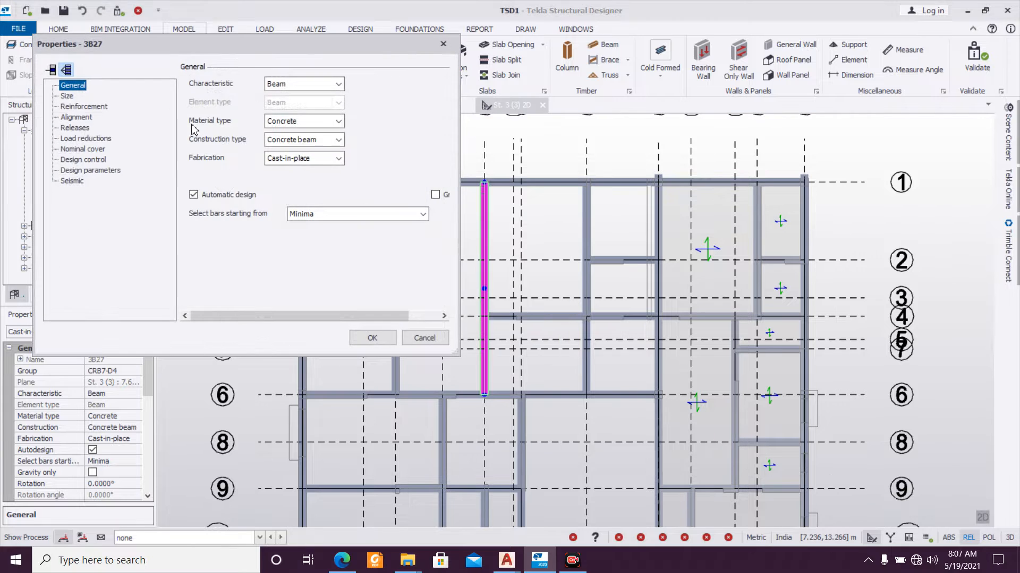
{"action": "left_click", "coordinate": [75, 128]}
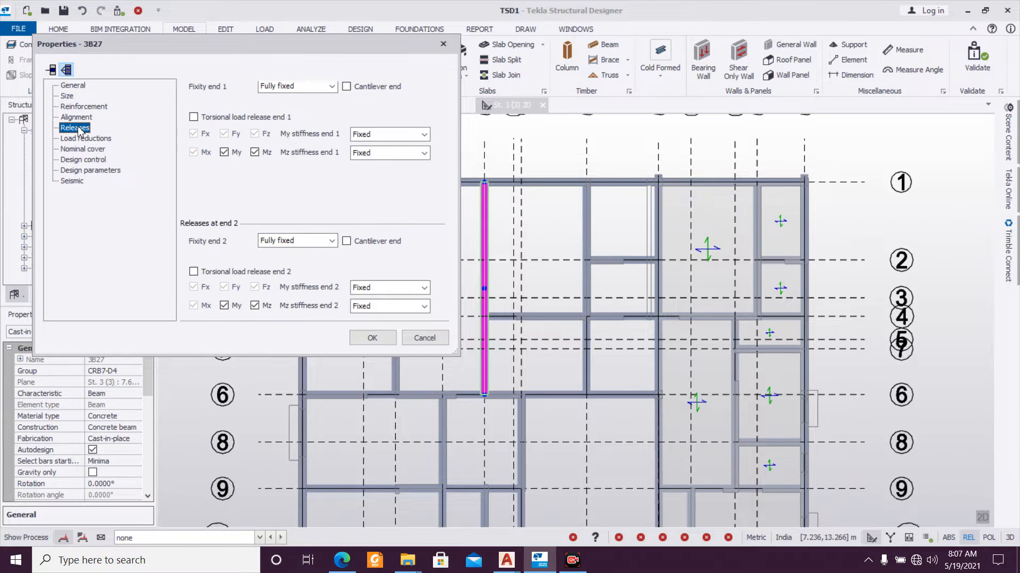
{"action": "left_click", "coordinate": [443, 43]}
{"action": "mouse_move", "coordinate": [395, 222]}
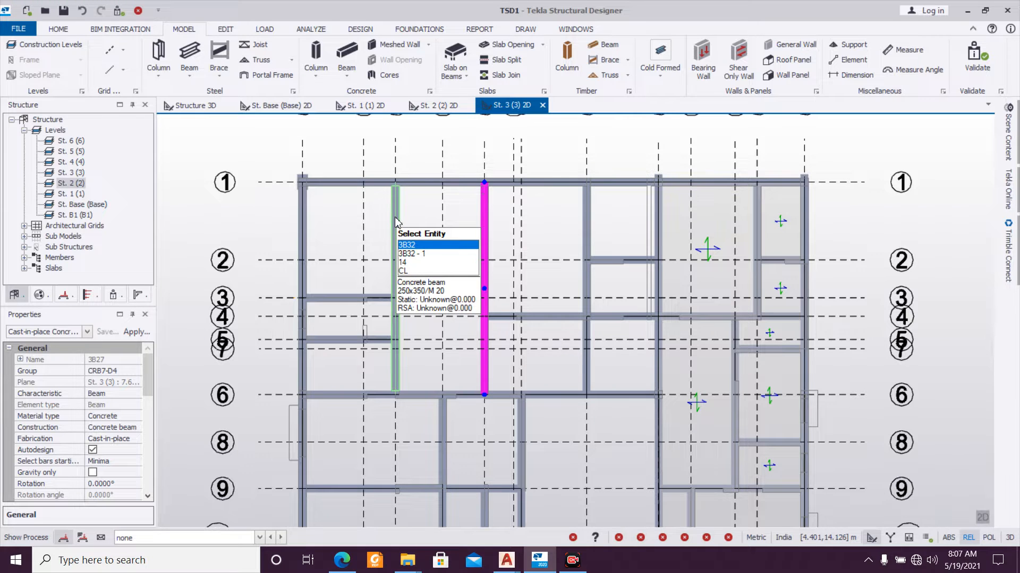
{"action": "double_click", "coordinate": [395, 222]}
{"action": "left_click", "coordinate": [444, 44]}
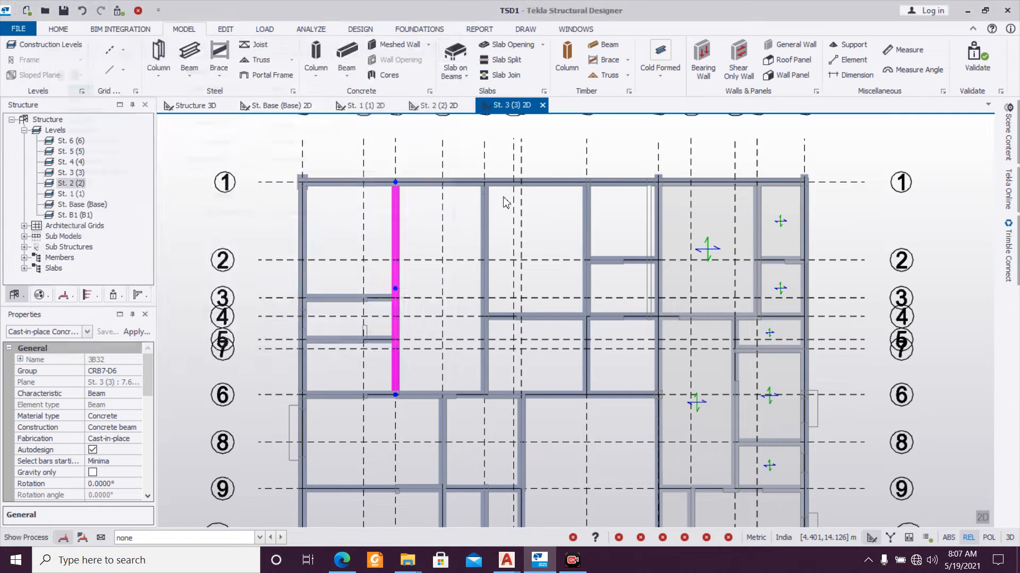
Step: Set the fixity at both ends of the gridline 15 beam between gridlines 1 and 6 to Pin
{"action": "double_click", "coordinate": [483, 237]}
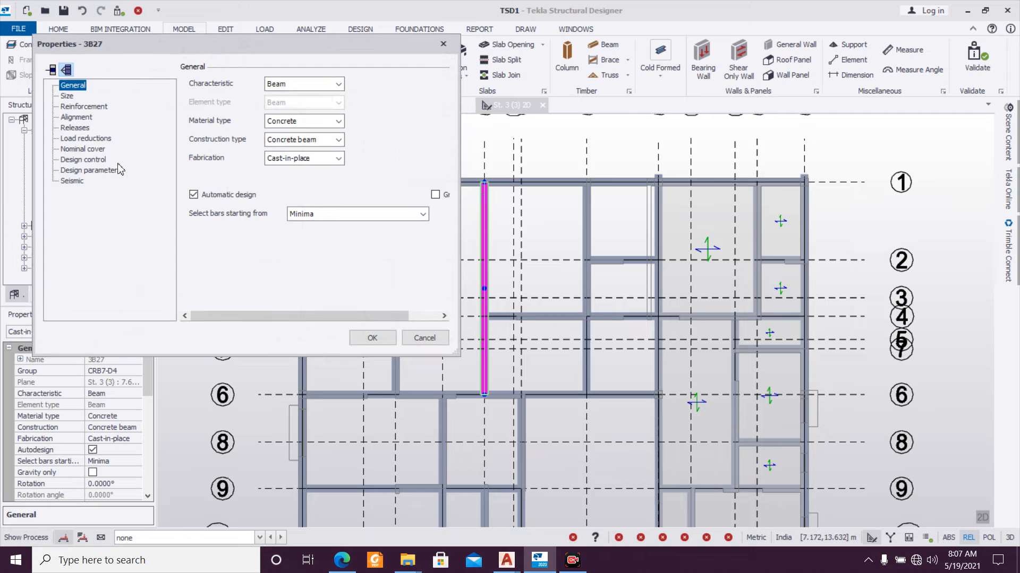
{"action": "left_click", "coordinate": [75, 128]}
{"action": "left_click", "coordinate": [293, 99]}
{"action": "left_click", "coordinate": [287, 249]}
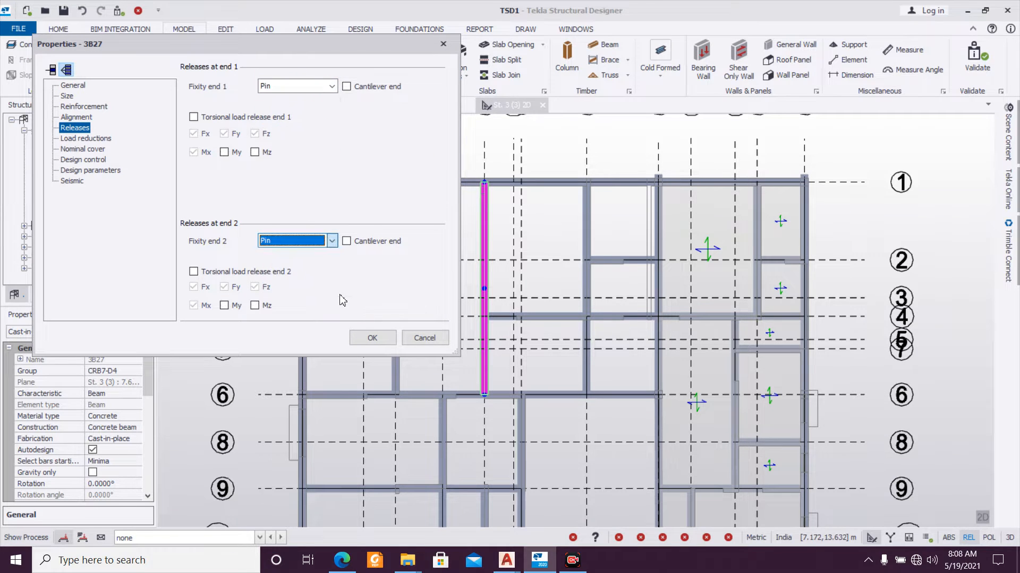
{"action": "left_click", "coordinate": [372, 338]}
Step: Set the fixity at both ends of the gridline 16 beam between gridlines 1 and 6 to Pin
{"action": "double_click", "coordinate": [588, 230]}
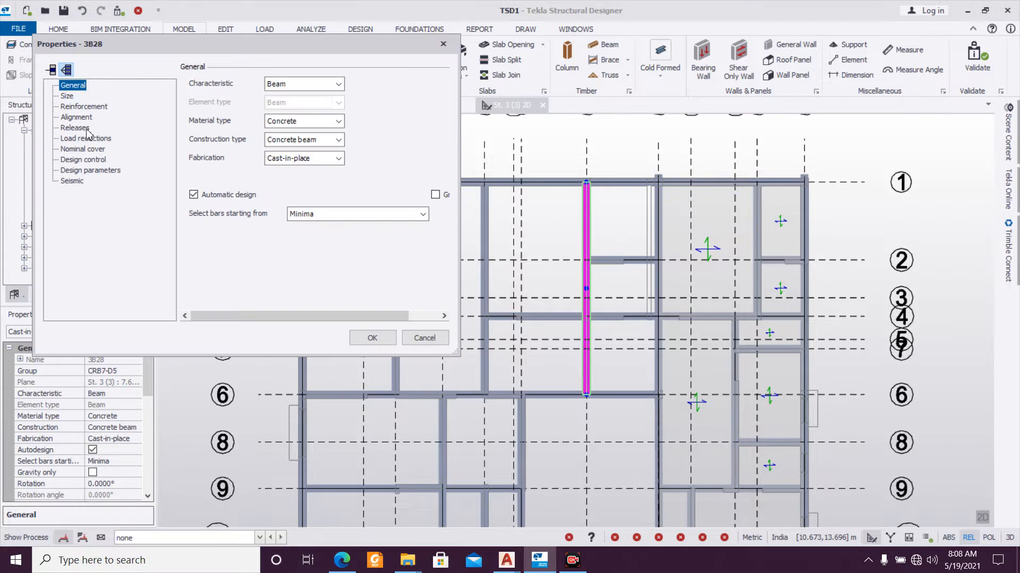
{"action": "left_click", "coordinate": [75, 128]}
{"action": "left_click", "coordinate": [288, 100]}
{"action": "left_click", "coordinate": [301, 254]}
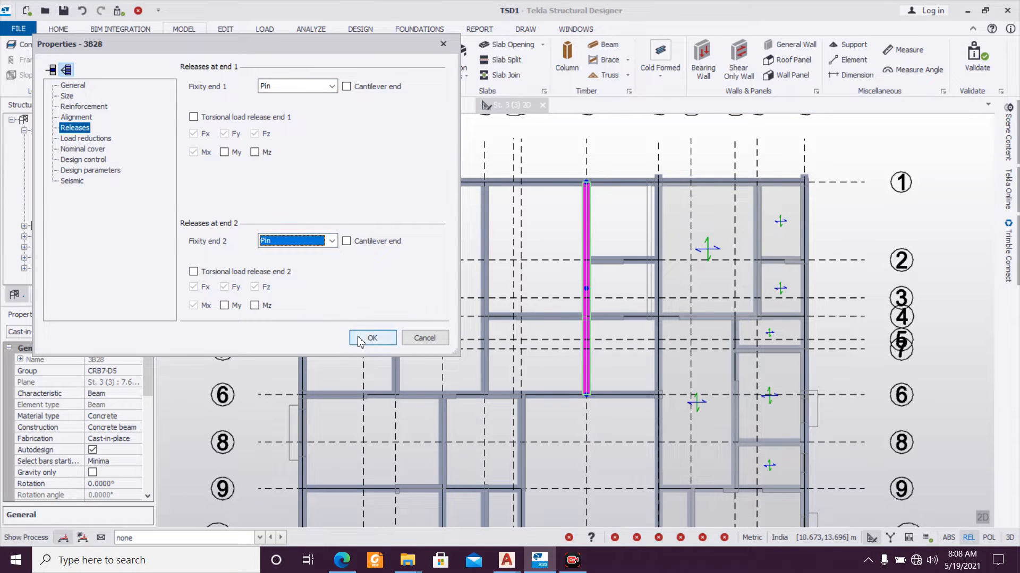
{"action": "left_click", "coordinate": [371, 338]}
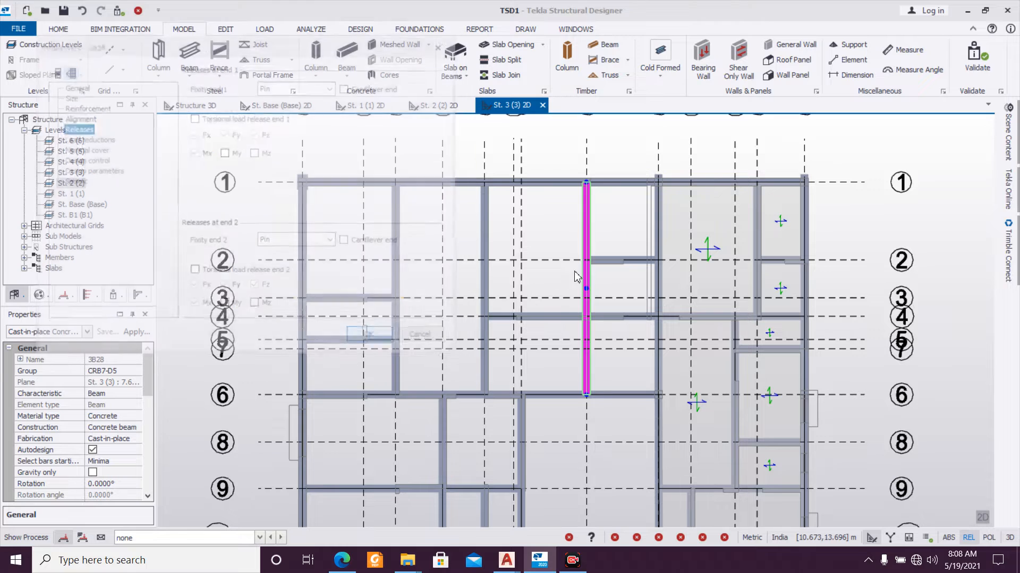
Step: Release both ends of the gridline 2 beam between gridlines 16 and 17 as Pin
{"action": "double_click", "coordinate": [620, 273]}
{"action": "left_click", "coordinate": [88, 129]}
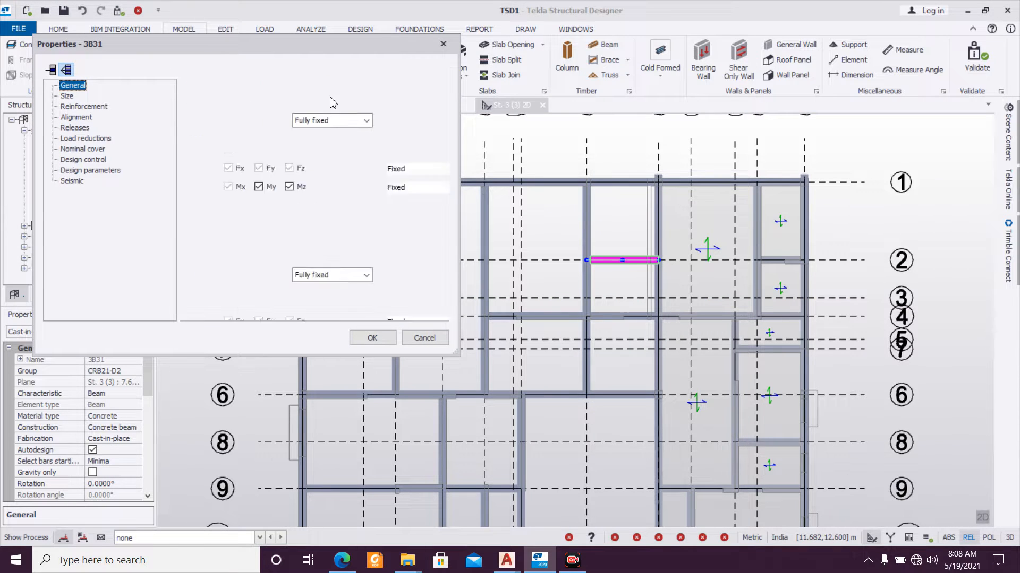
{"action": "left_click", "coordinate": [329, 86]}
{"action": "left_click", "coordinate": [298, 99]}
{"action": "left_click", "coordinate": [297, 241]}
{"action": "left_click", "coordinate": [301, 253]}
{"action": "left_click", "coordinate": [374, 339]}
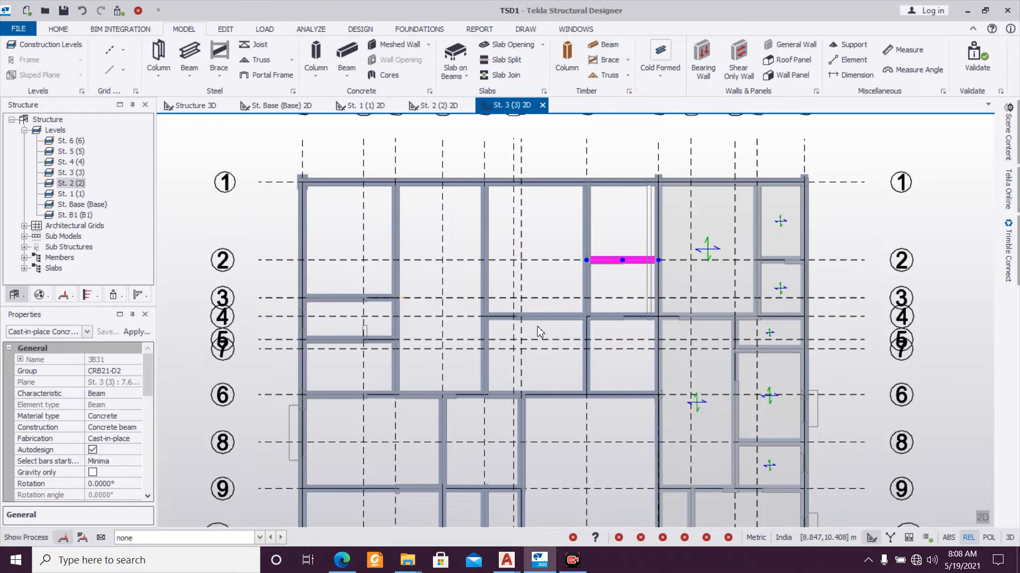
Step: Release both ends of the gridline 4 beam between gridlines 15 and 16 as Pin
{"action": "double_click", "coordinate": [546, 313]}
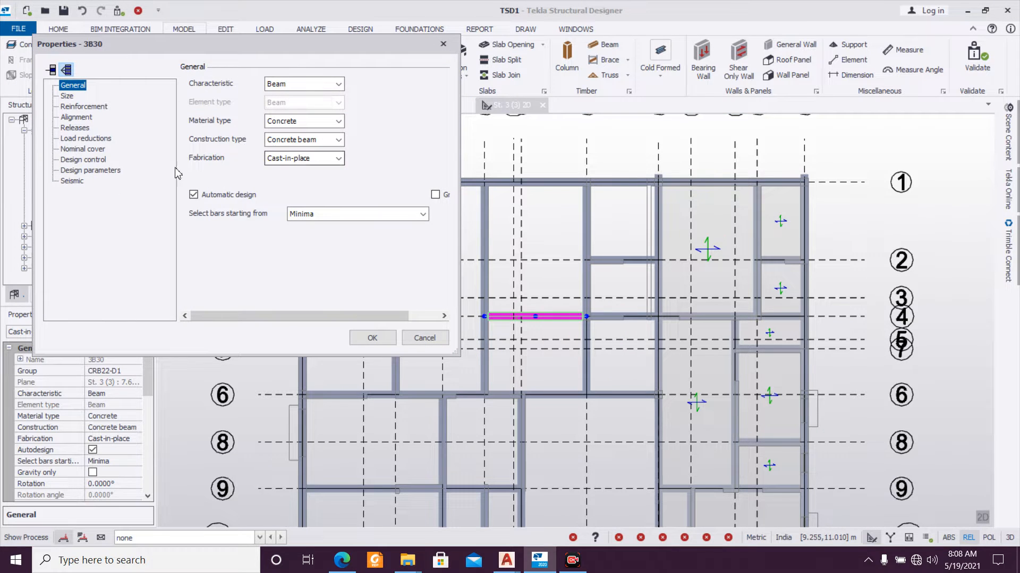
{"action": "left_click", "coordinate": [76, 128]}
{"action": "left_click", "coordinate": [326, 89]}
{"action": "left_click", "coordinate": [297, 104]}
{"action": "left_click", "coordinate": [287, 254]}
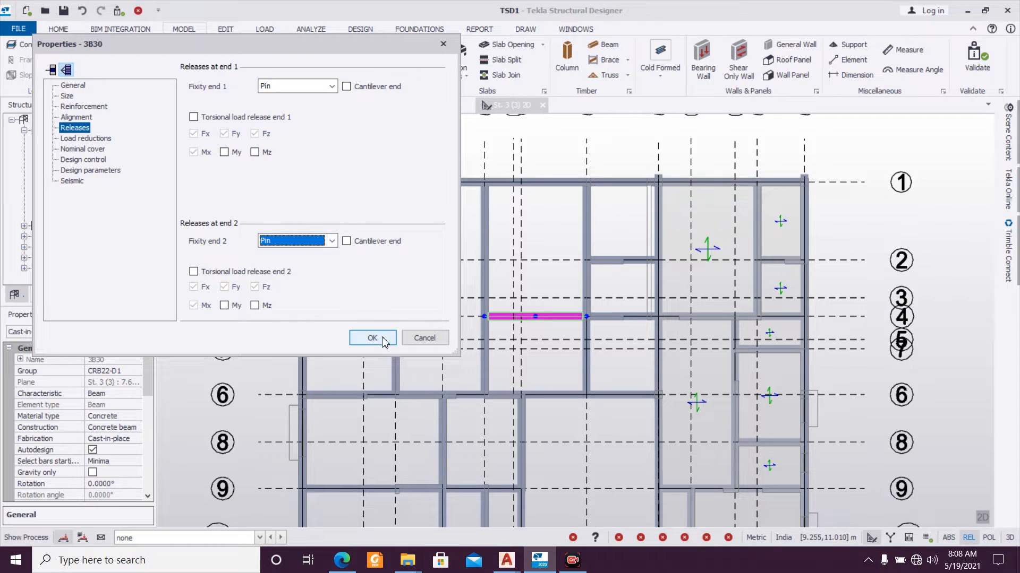
{"action": "left_click", "coordinate": [372, 337]}
Step: Set the fixity at both ends of the gridline 4 beam between gridlines 16 and 17 to Pin
{"action": "left_click", "coordinate": [602, 316]}
{"action": "double_click", "coordinate": [567, 313]}
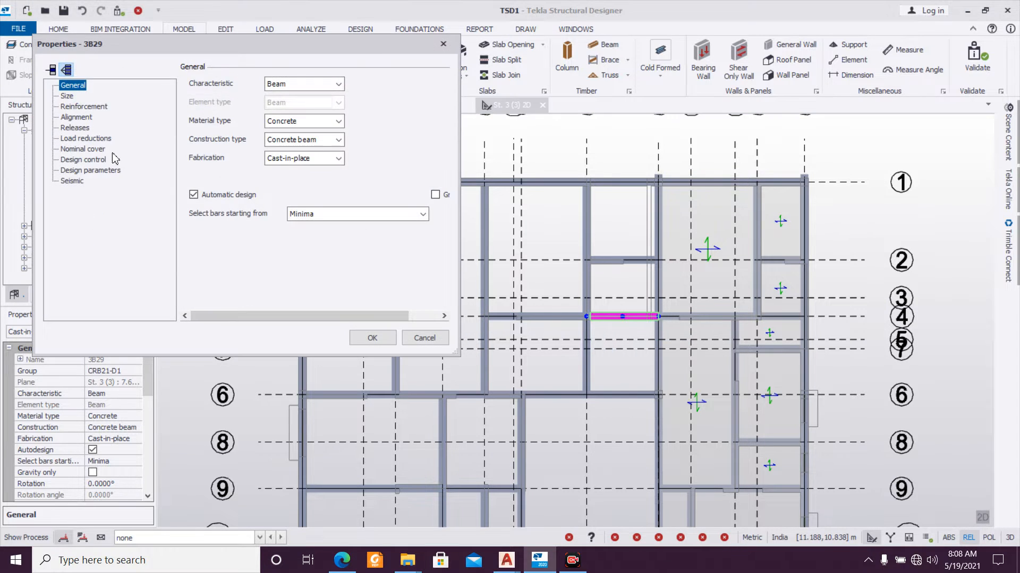
{"action": "left_click", "coordinate": [75, 128]}
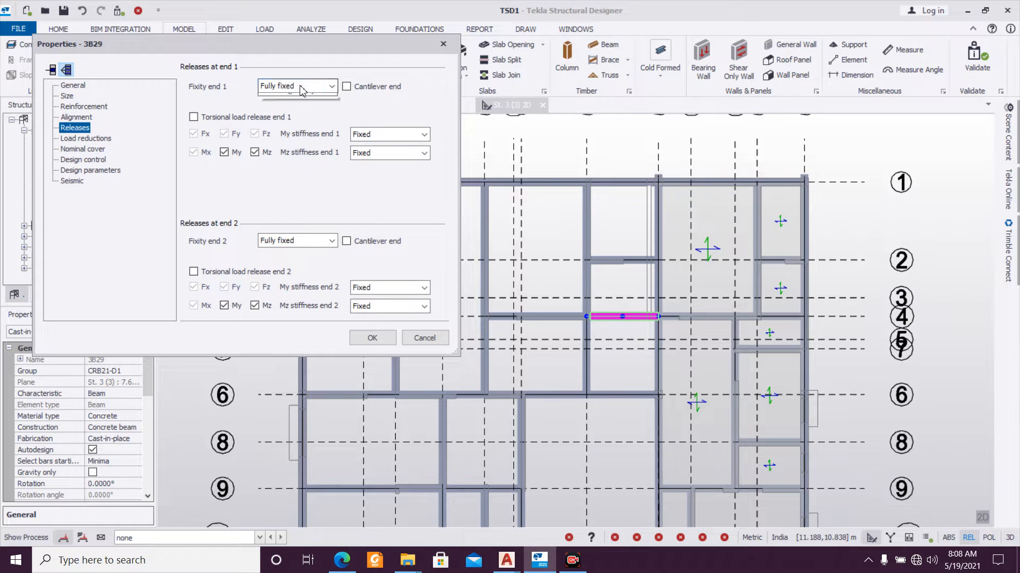
{"action": "left_click", "coordinate": [276, 105]}
{"action": "left_click", "coordinate": [297, 240]}
{"action": "left_click", "coordinate": [276, 259]}
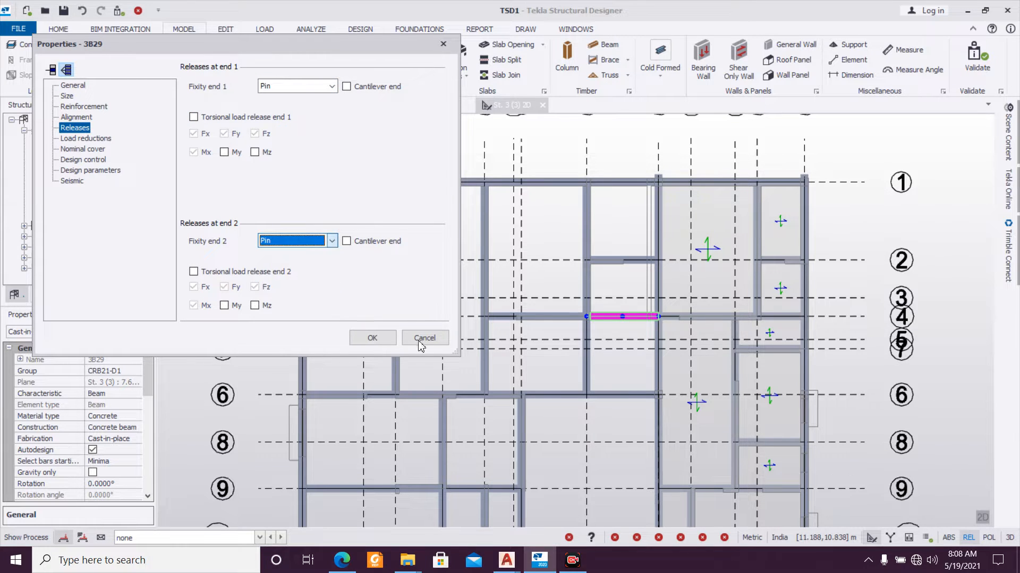
{"action": "left_click", "coordinate": [373, 339]}
Step: Check the end releases of the gridline 16 beam and the two gridline 4 beams between gridlines 15 and 17
{"action": "double_click", "coordinate": [584, 342]}
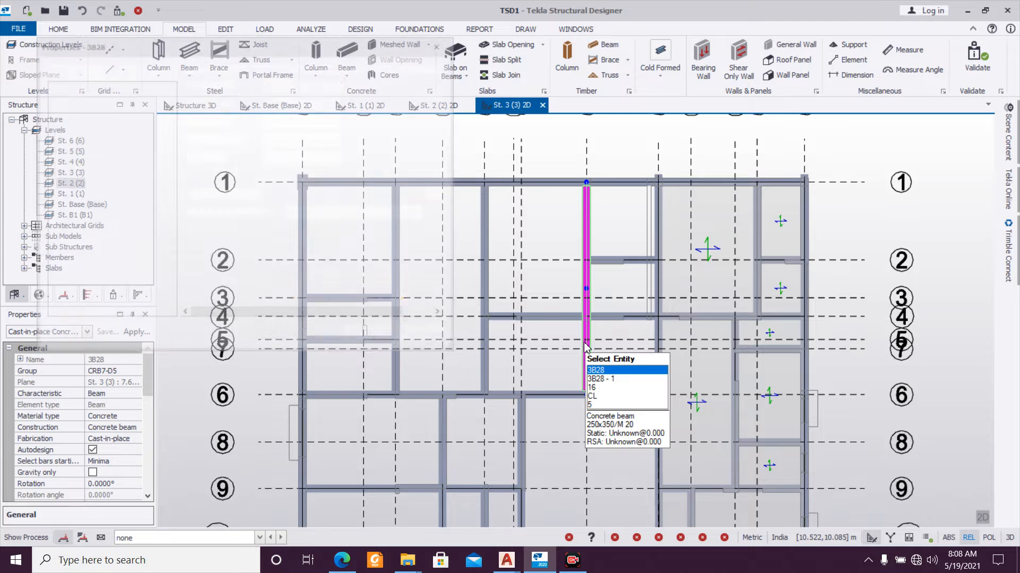
{"action": "left_click", "coordinate": [75, 128]}
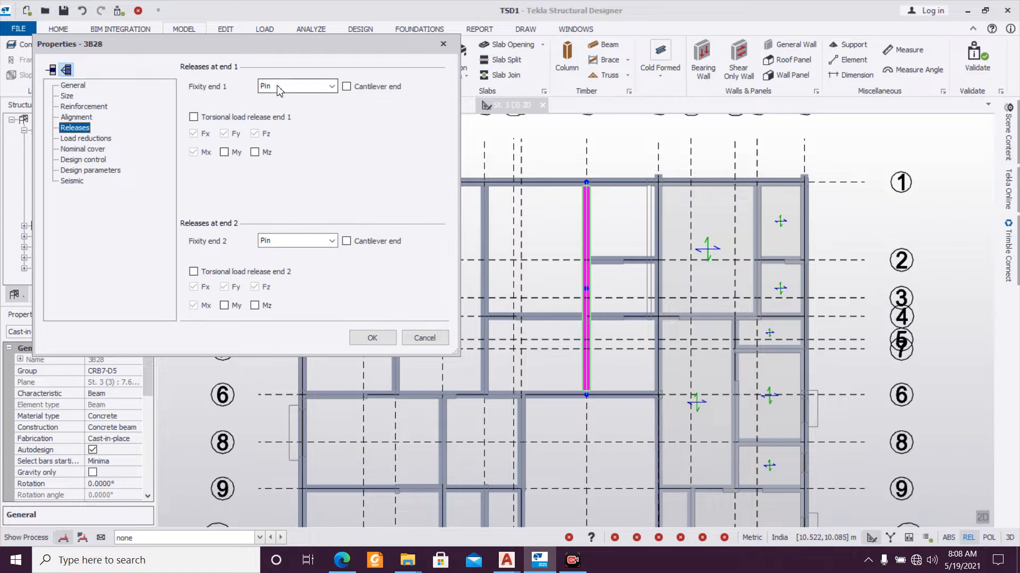
{"action": "left_click", "coordinate": [366, 337]}
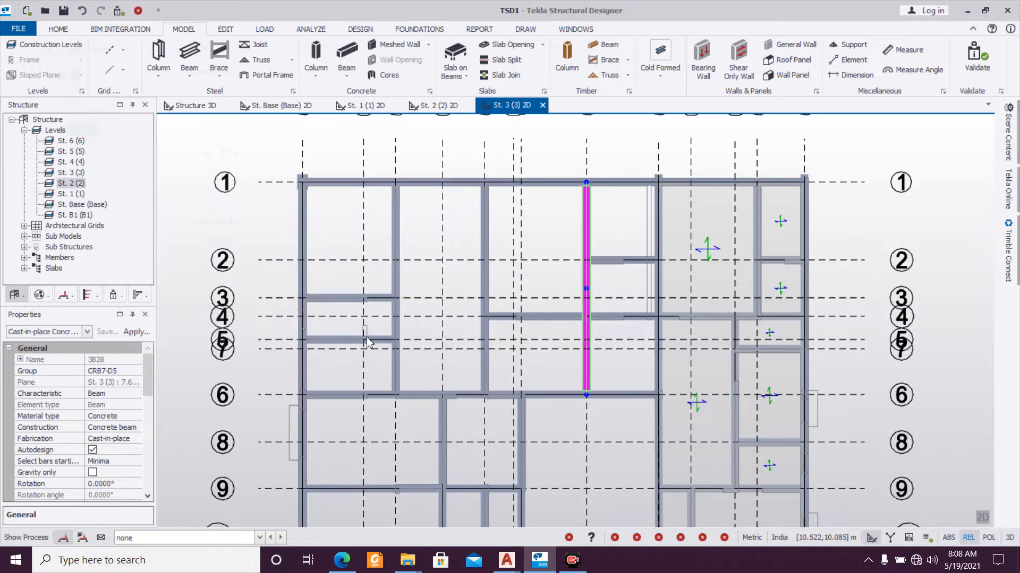
{"action": "left_click", "coordinate": [558, 317]}
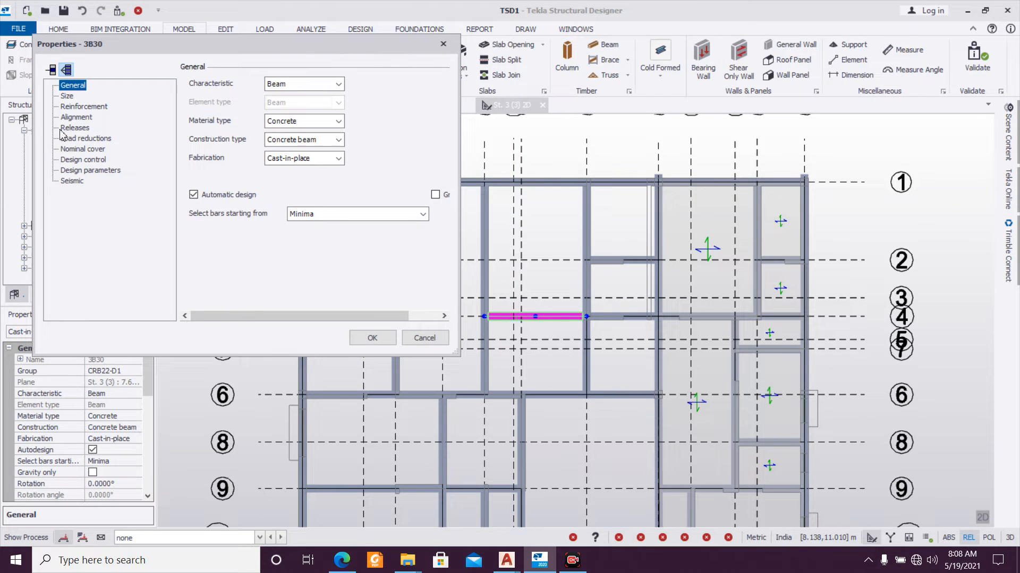
{"action": "left_click", "coordinate": [76, 128]}
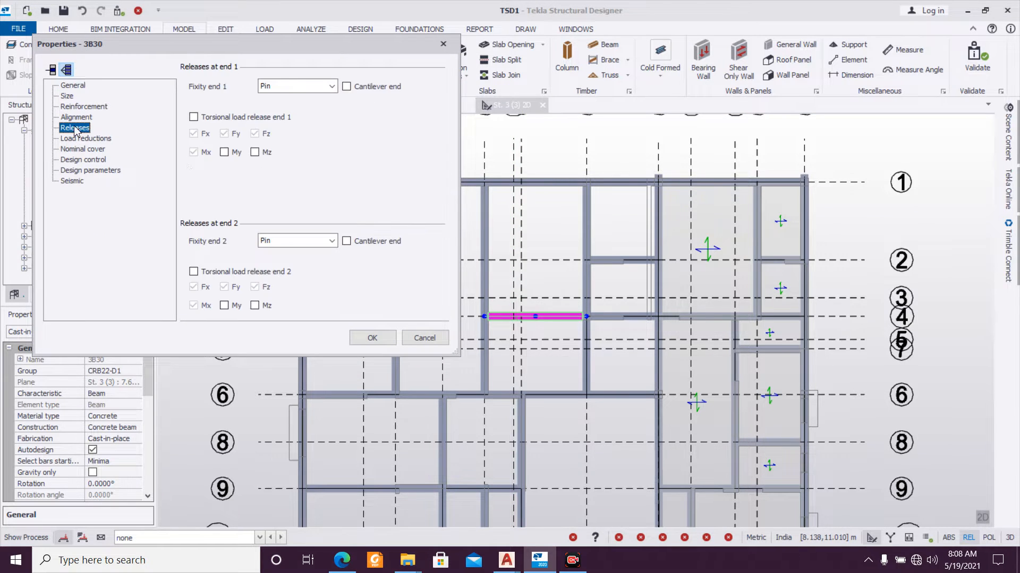
{"action": "left_click", "coordinate": [373, 338]}
{"action": "double_click", "coordinate": [595, 318]}
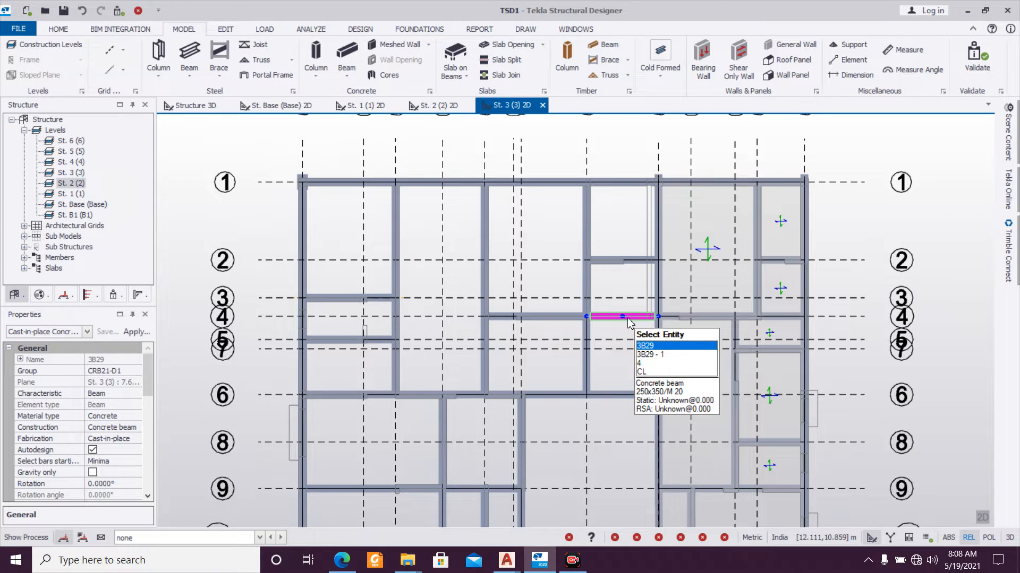
{"action": "left_click", "coordinate": [75, 128]}
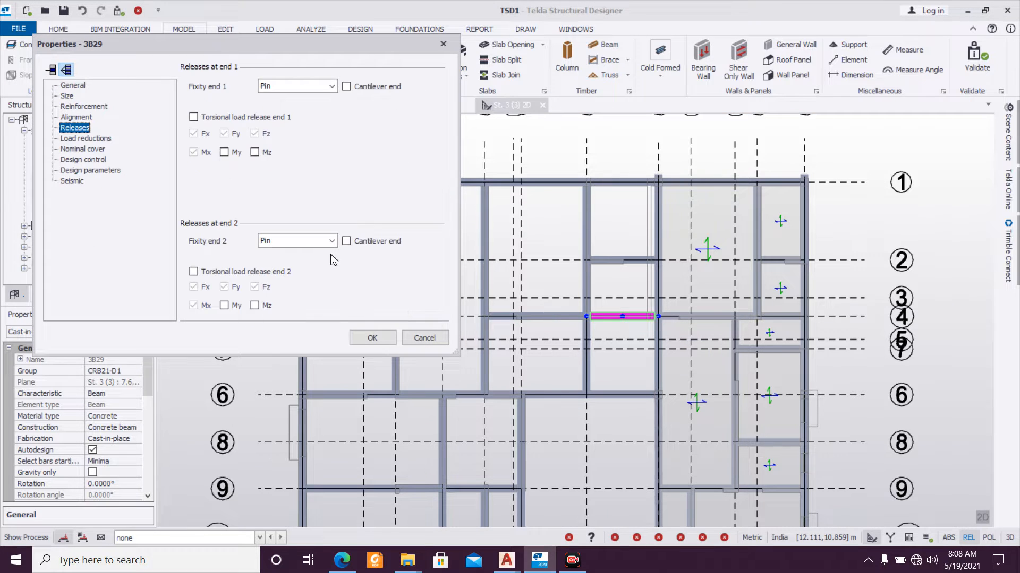
{"action": "left_click", "coordinate": [372, 338]}
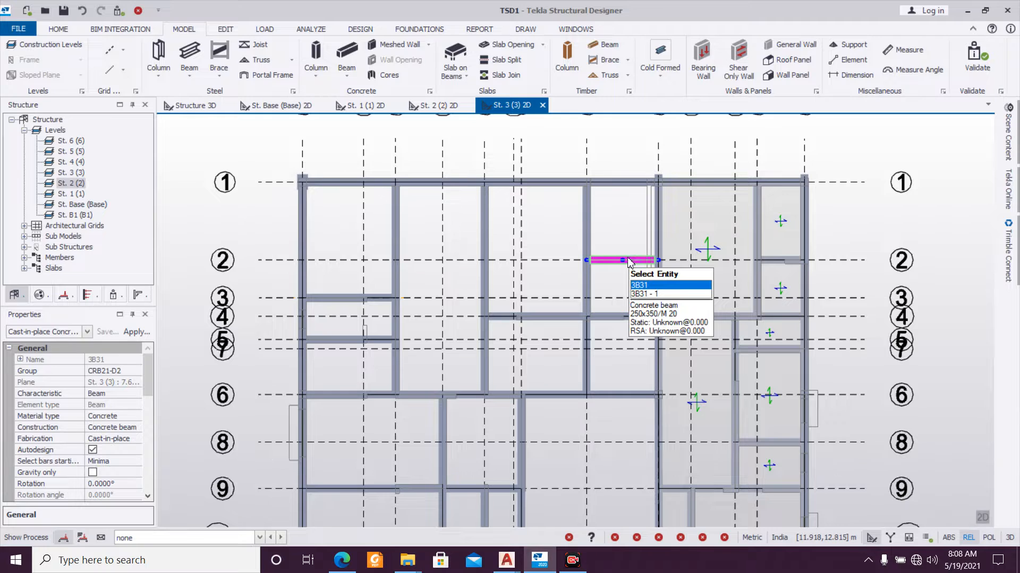
Step: Check the end releases of the gridline 2 beam between gridlines 16 and 17, and recheck the gridline 16 beam
{"action": "double_click", "coordinate": [626, 261]}
{"action": "left_click", "coordinate": [77, 128]}
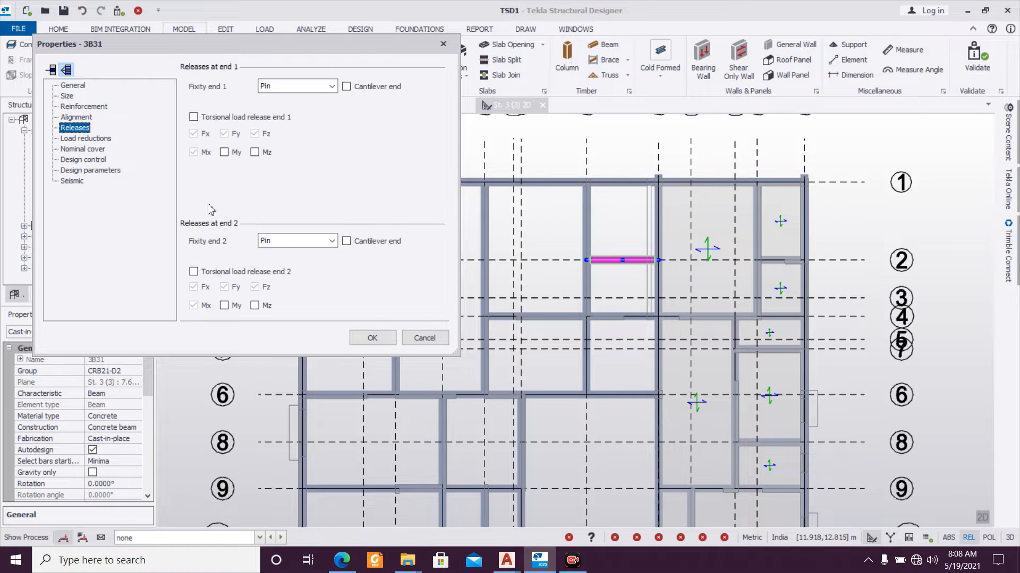
{"action": "left_click", "coordinate": [373, 338]}
{"action": "double_click", "coordinate": [587, 317]}
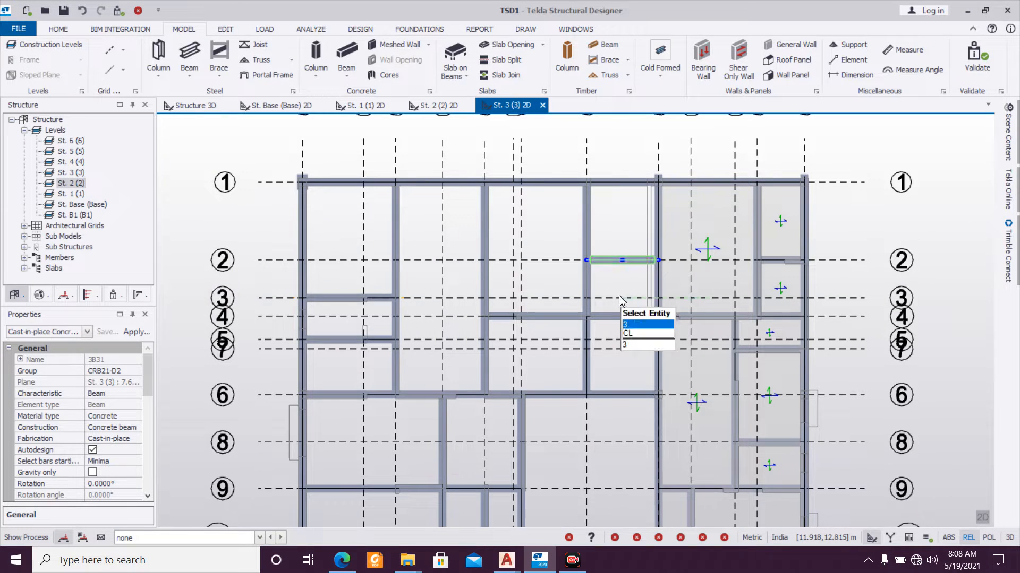
{"action": "left_click", "coordinate": [619, 322]}
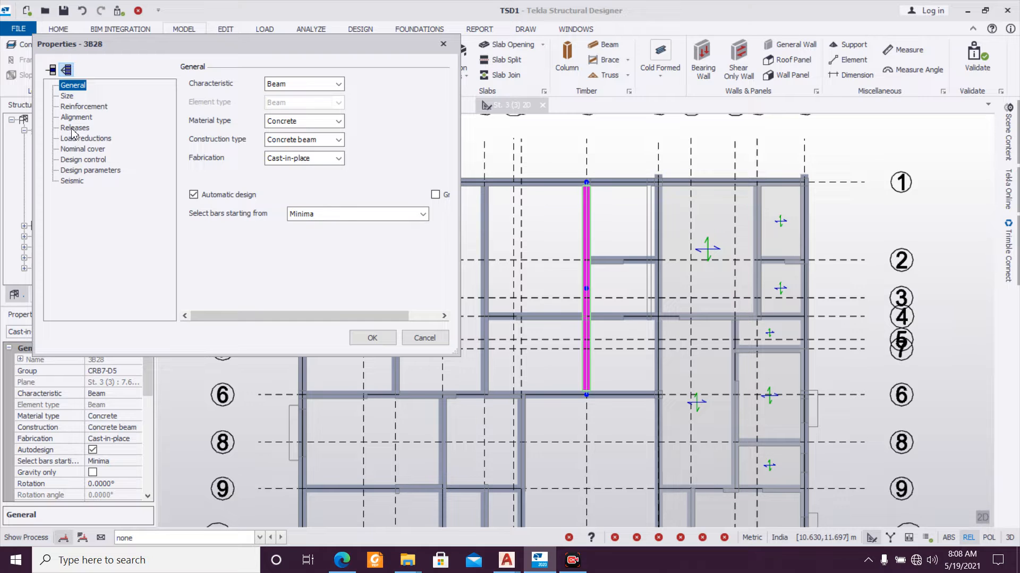
{"action": "left_click", "coordinate": [74, 128]}
{"action": "left_click", "coordinate": [372, 338]}
Step: Examine the gridline 6 beam between gridlines 13 and 17 and the beams framing into it down to gridline 10
{"action": "scroll", "coordinate": [313, 356], "scroll_direction": "up", "scroll_amount": 4}
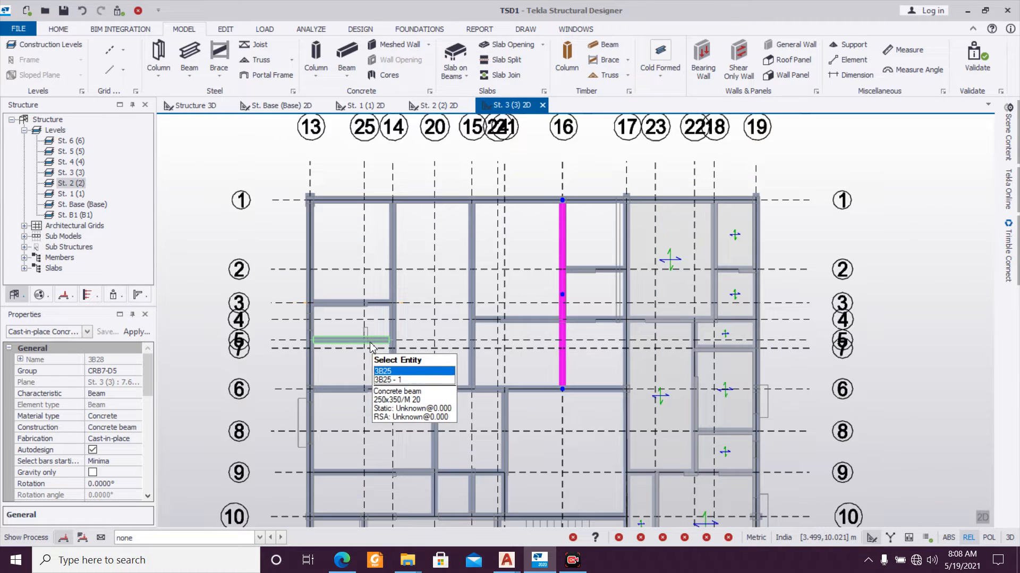
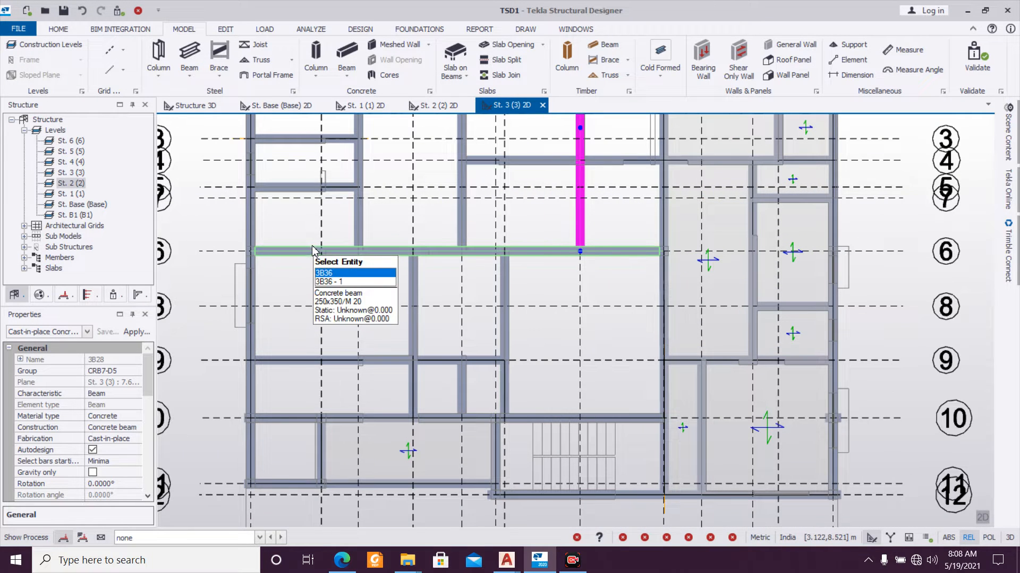
{"action": "left_click", "coordinate": [538, 258]}
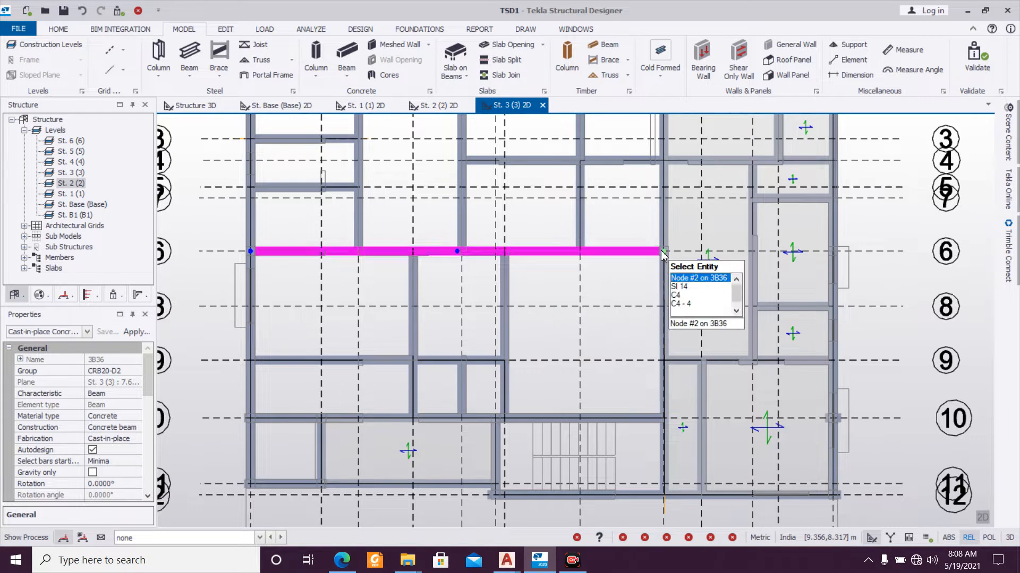
{"action": "scroll", "coordinate": [665, 250], "scroll_direction": "up", "scroll_amount": 3}
{"action": "scroll", "coordinate": [663, 250], "scroll_direction": "down", "scroll_amount": 4}
{"action": "scroll", "coordinate": [261, 227], "scroll_direction": "up", "scroll_amount": 4}
{"action": "scroll", "coordinate": [298, 230], "scroll_direction": "down", "scroll_amount": 3}
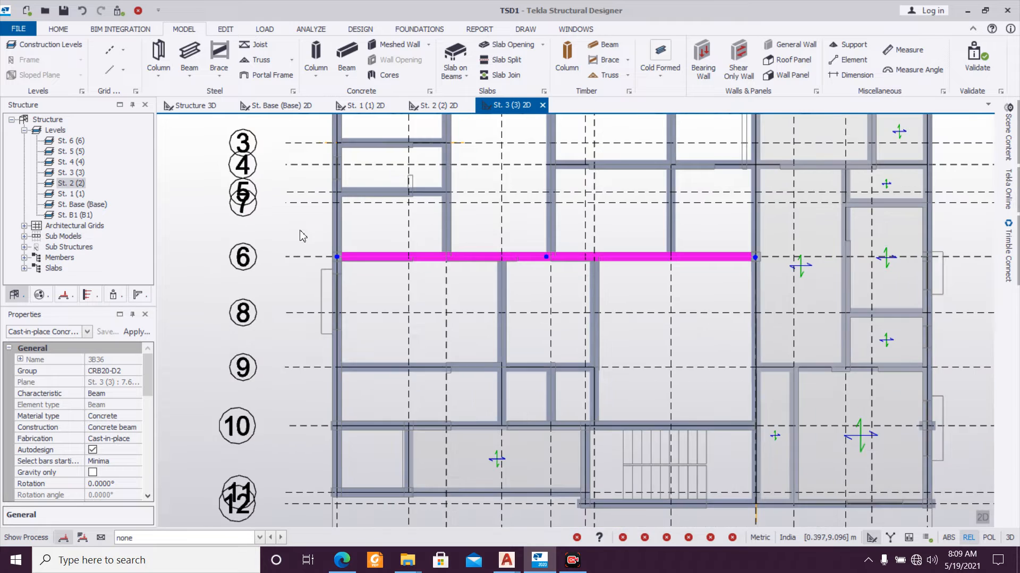
{"action": "scroll", "coordinate": [419, 281], "scroll_direction": "up", "scroll_amount": 2}
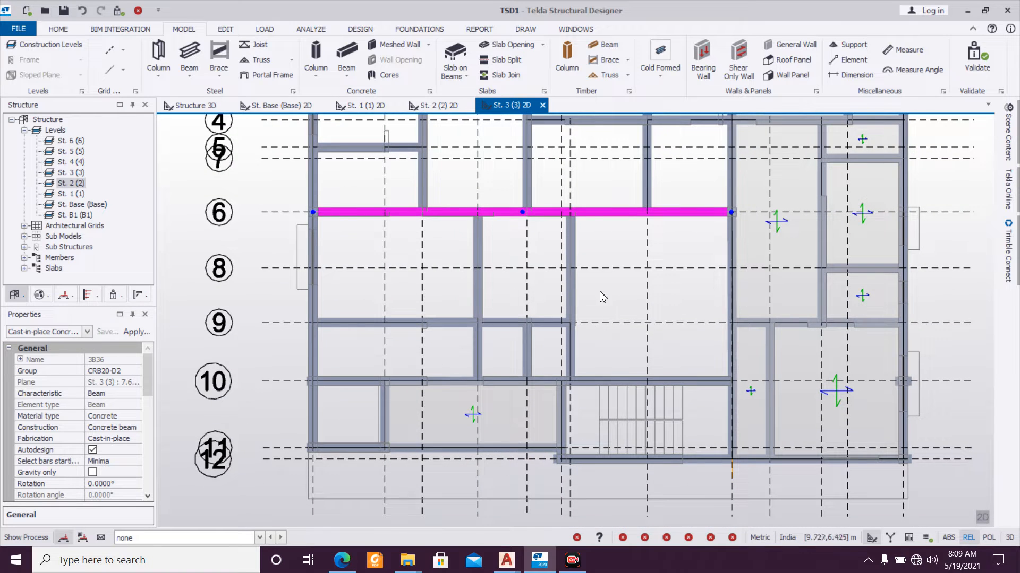
{"action": "scroll", "coordinate": [591, 282], "scroll_direction": "up", "scroll_amount": 3}
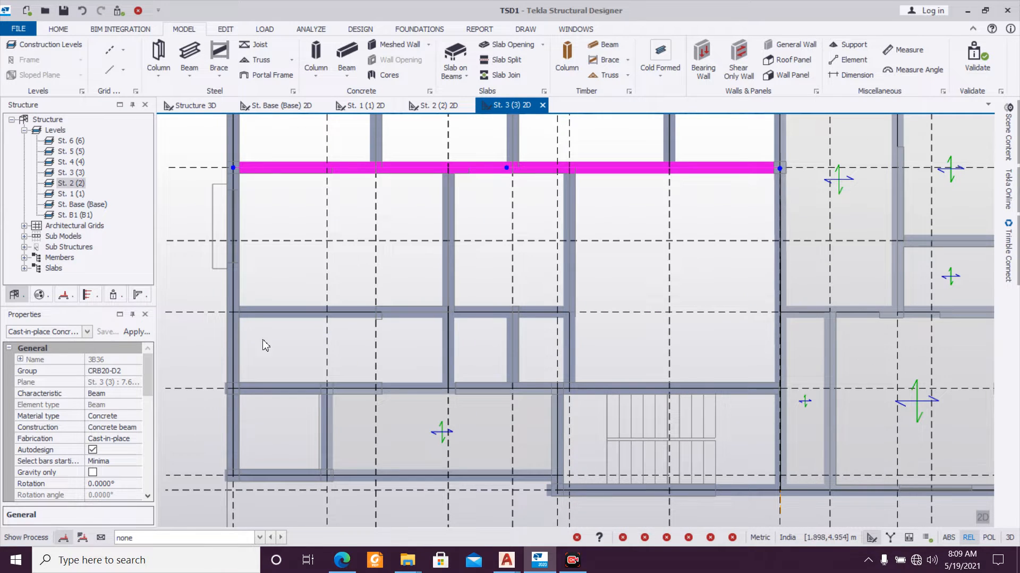
Step: Release both ends of the gridline 21 beam between gridlines 6 and 10 as Pin
{"action": "double_click", "coordinate": [566, 280]}
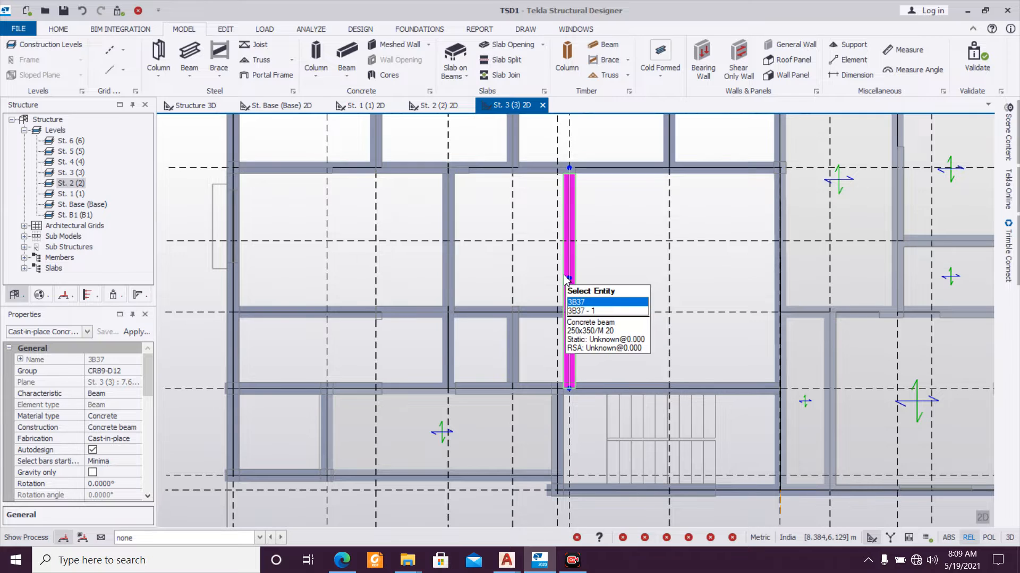
{"action": "left_click", "coordinate": [79, 128]}
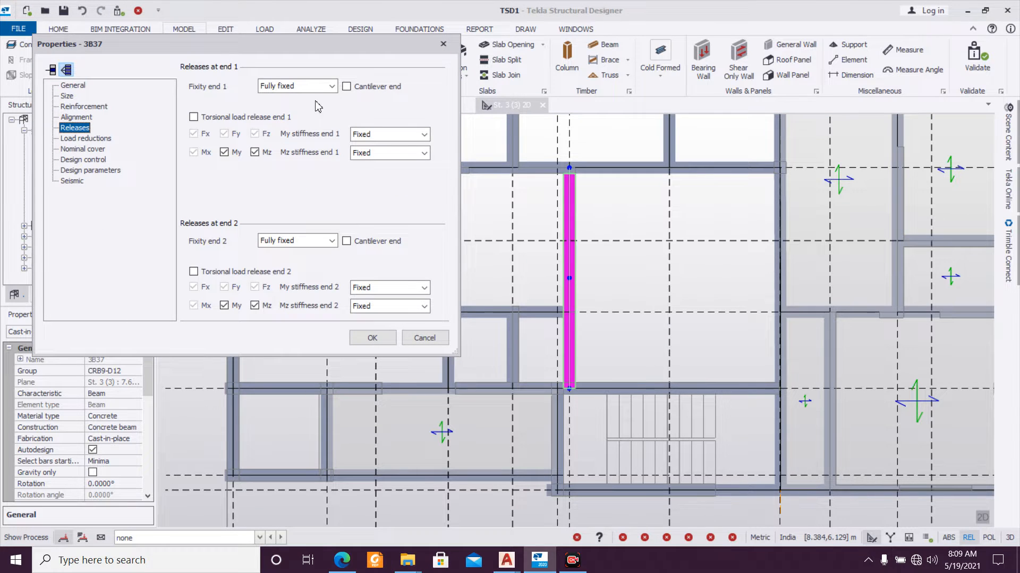
{"action": "left_click", "coordinate": [290, 124]}
{"action": "left_click", "coordinate": [295, 243]}
{"action": "left_click", "coordinate": [276, 250]}
{"action": "left_click", "coordinate": [372, 338]}
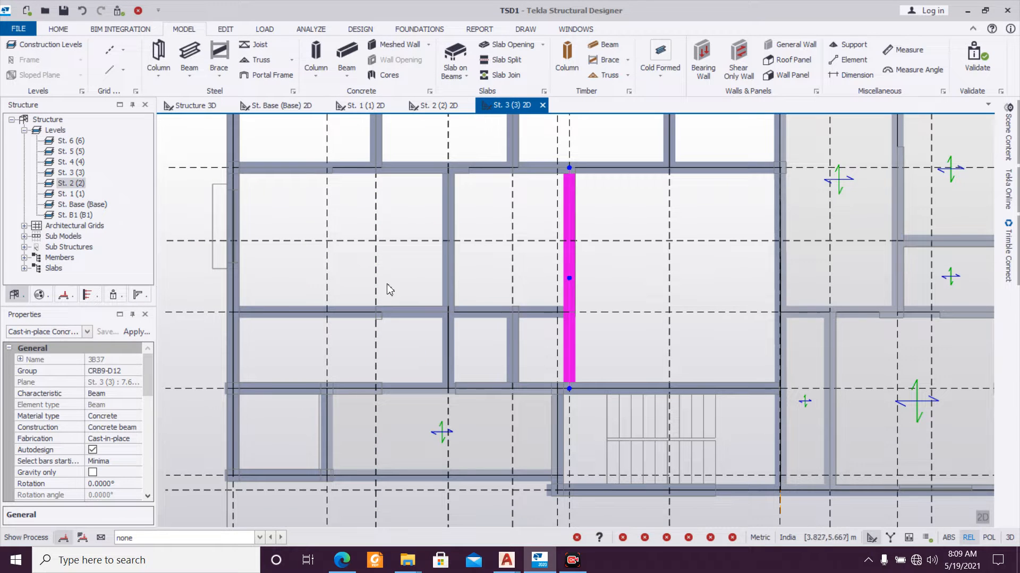
Step: Set the fixity at both ends of the gridline 20 beam between gridlines 6 and 10 to Pin
{"action": "double_click", "coordinate": [446, 260]}
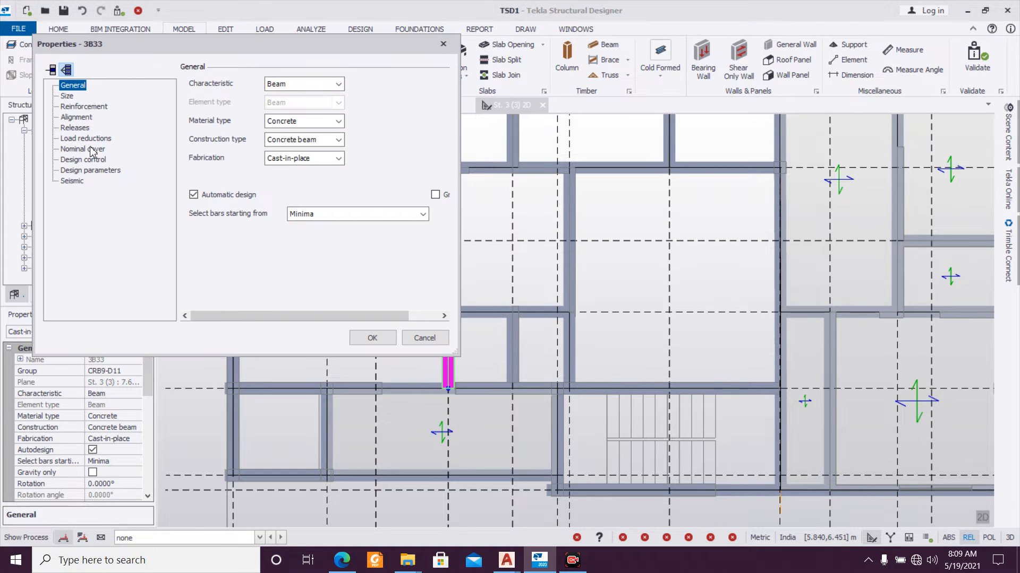
{"action": "left_click", "coordinate": [79, 129]}
{"action": "left_click", "coordinate": [298, 86]}
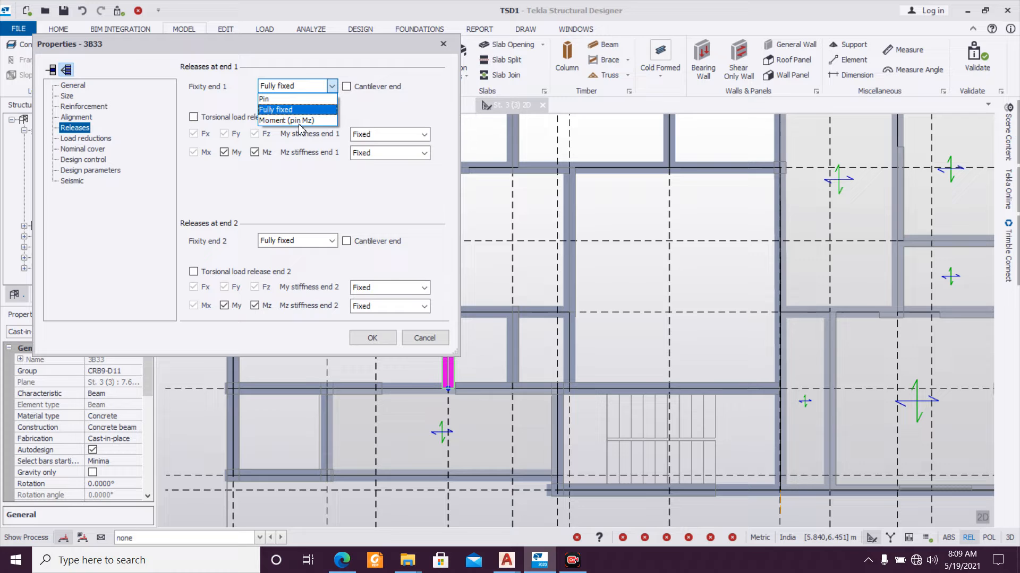
{"action": "left_click", "coordinate": [302, 100]}
{"action": "left_click", "coordinate": [300, 240]}
{"action": "left_click", "coordinate": [295, 254]}
{"action": "left_click", "coordinate": [372, 338]}
Step: Delete the gridline 9 beam segment between gridlines 13 and 14
{"action": "double_click", "coordinate": [329, 314]}
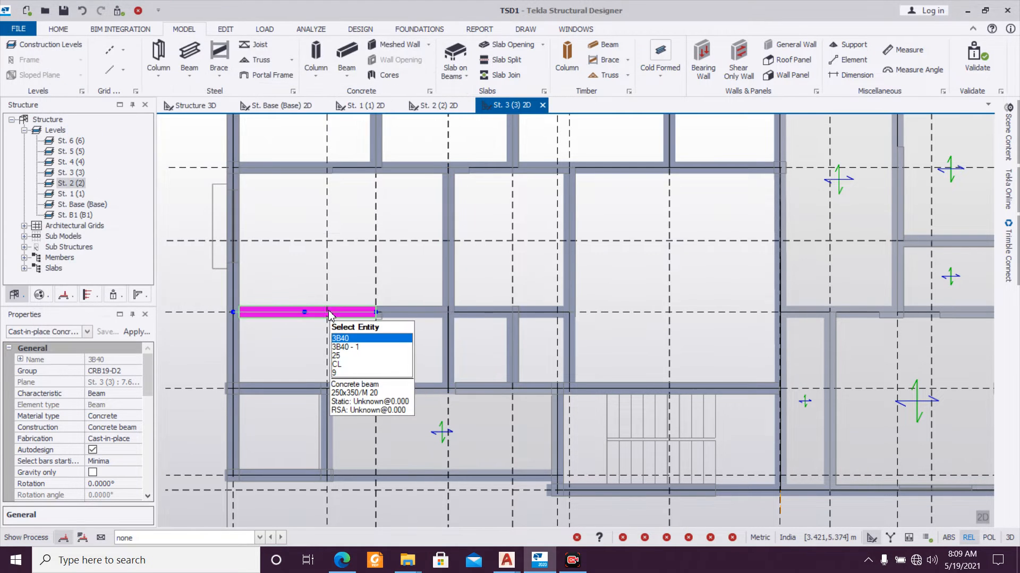
{"action": "left_click", "coordinate": [372, 338]}
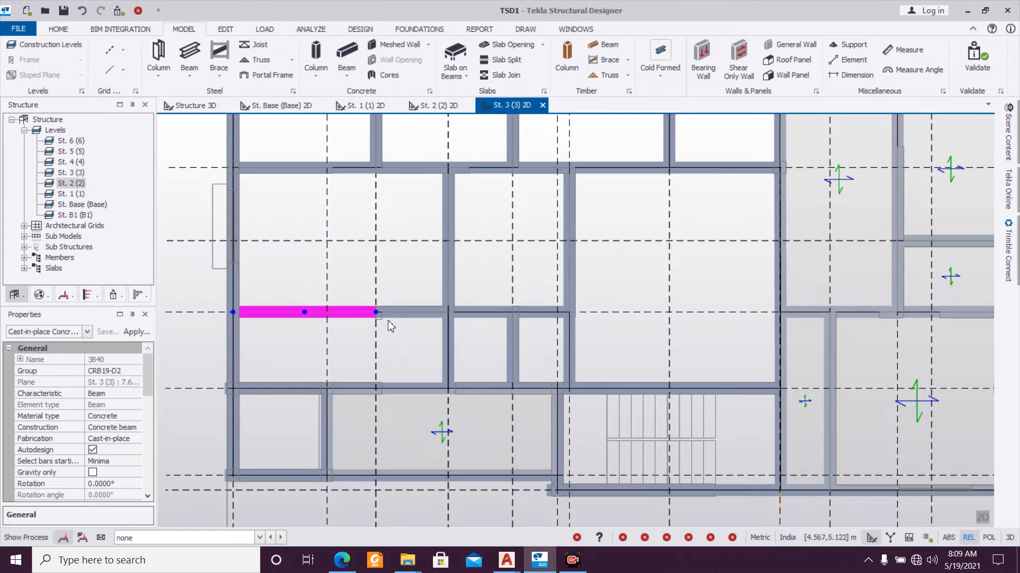
{"action": "left_click", "coordinate": [404, 319]}
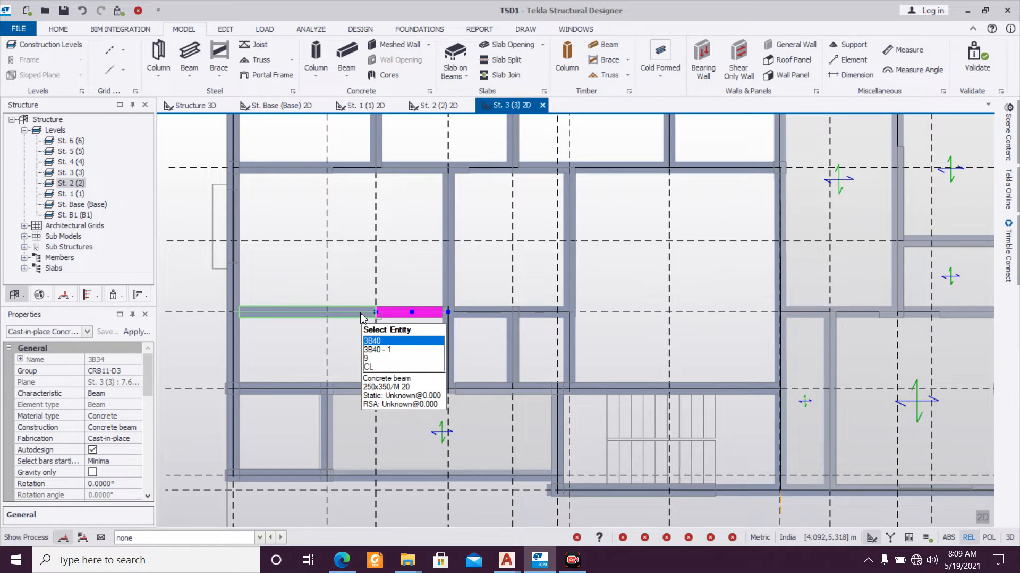
{"action": "scroll", "coordinate": [392, 315], "scroll_direction": "up", "scroll_amount": 3}
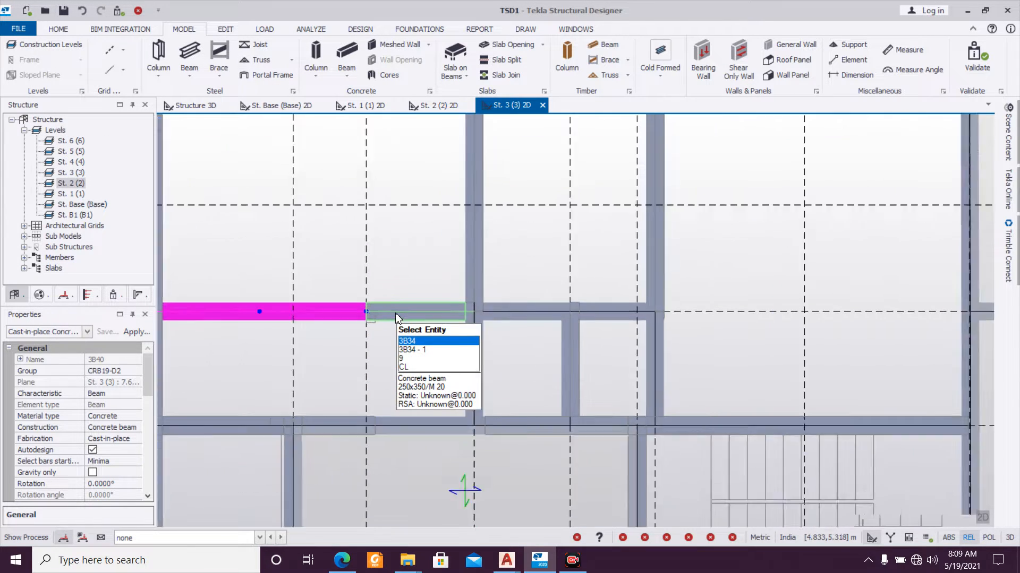
{"action": "key", "text": "Escape"}
{"action": "left_click", "coordinate": [394, 311]}
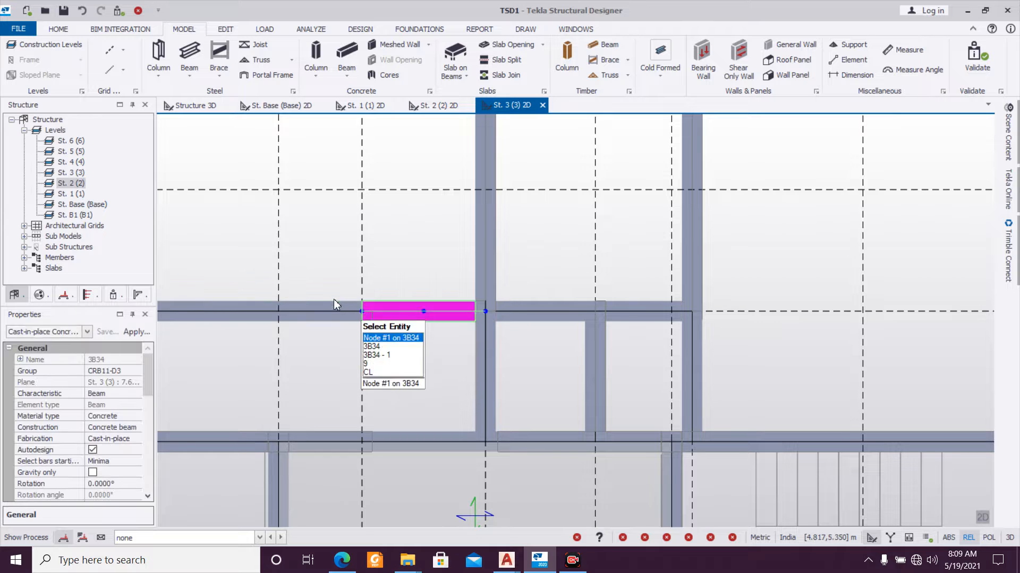
{"action": "left_click", "coordinate": [326, 310]}
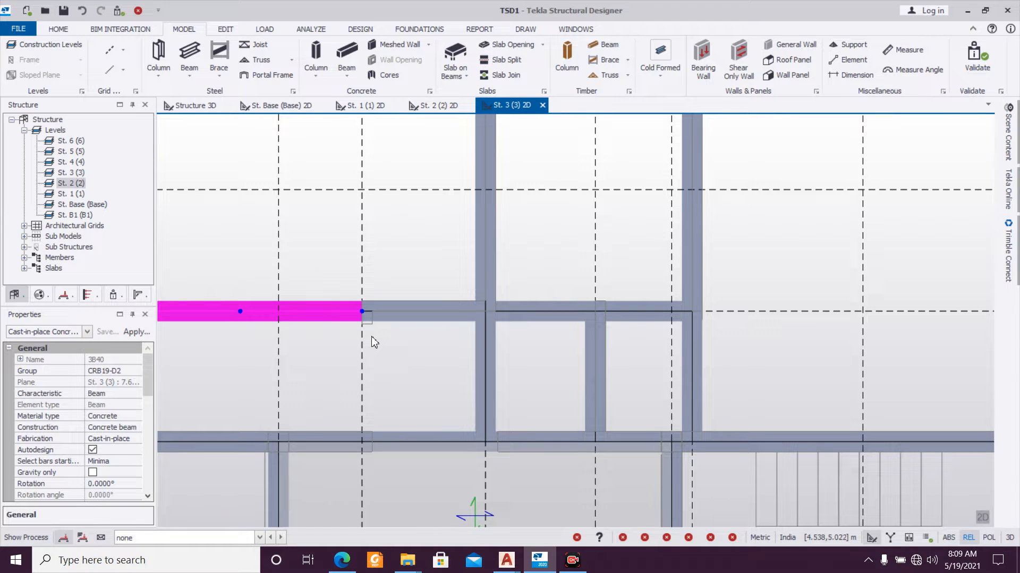
{"action": "key", "text": "Delete"}
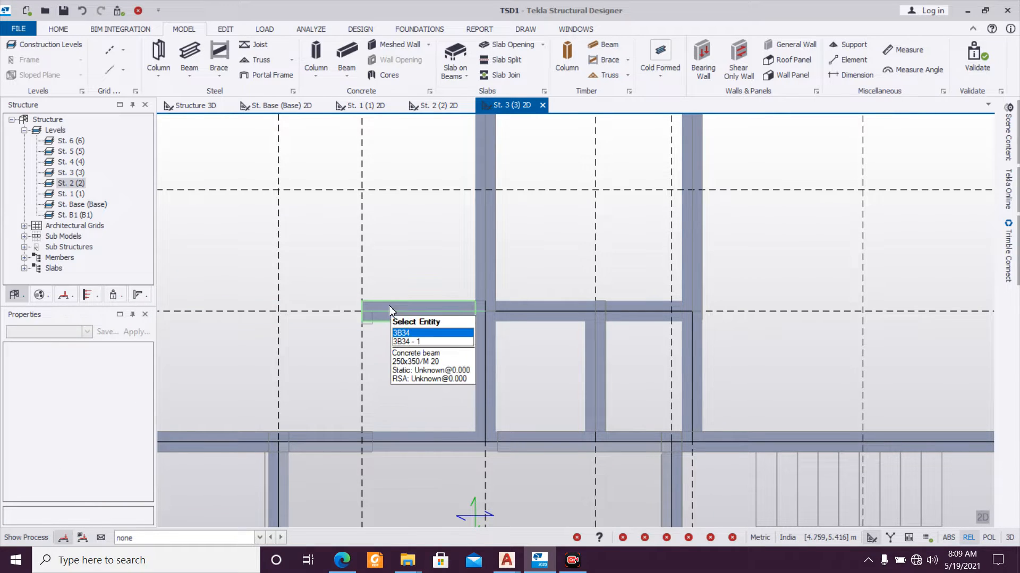
Step: Try to stretch the remaining gridline 9 beam segment's end from gridline 14 towards gridline 13
{"action": "left_click", "coordinate": [366, 313]}
{"action": "scroll", "coordinate": [364, 313], "scroll_direction": "down", "scroll_amount": 1}
{"action": "middle_click_drag", "start_coordinate": [366, 313], "coordinate": [534, 355]}
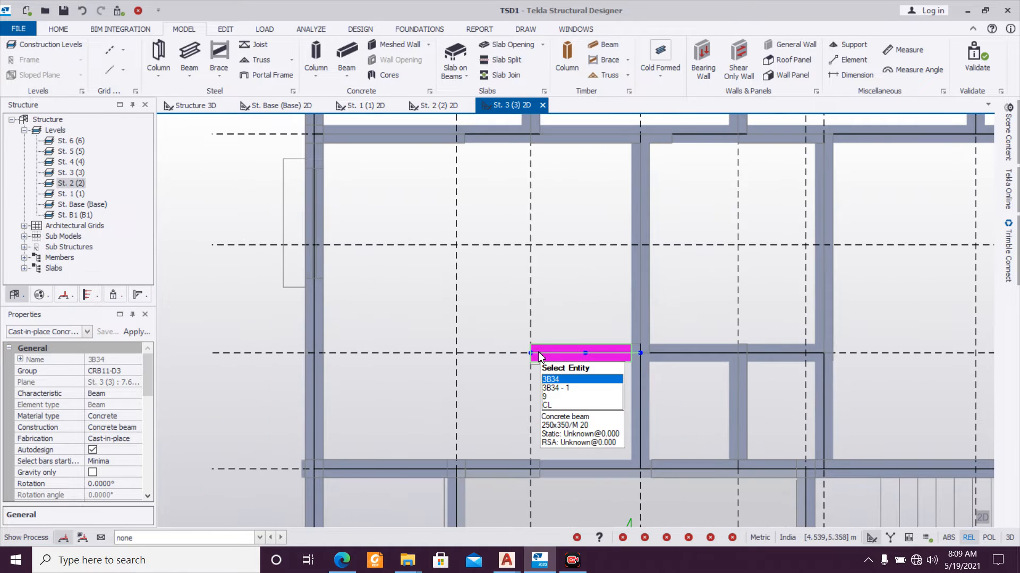
{"action": "left_click", "coordinate": [494, 354]}
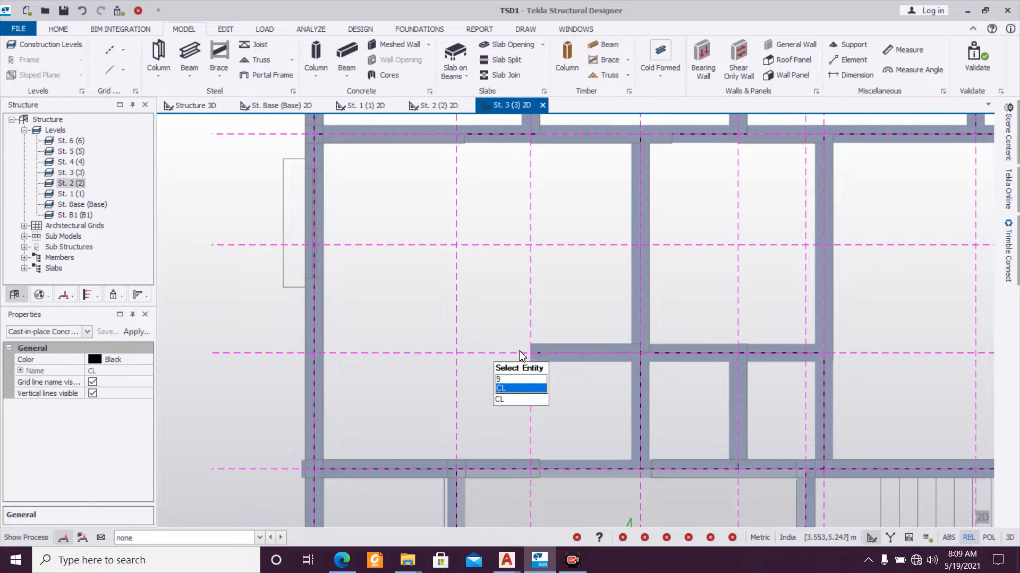
{"action": "left_click", "coordinate": [545, 353]}
{"action": "left_click_drag", "start_coordinate": [532, 352], "coordinate": [469, 354]}
{"action": "left_click", "coordinate": [538, 347]}
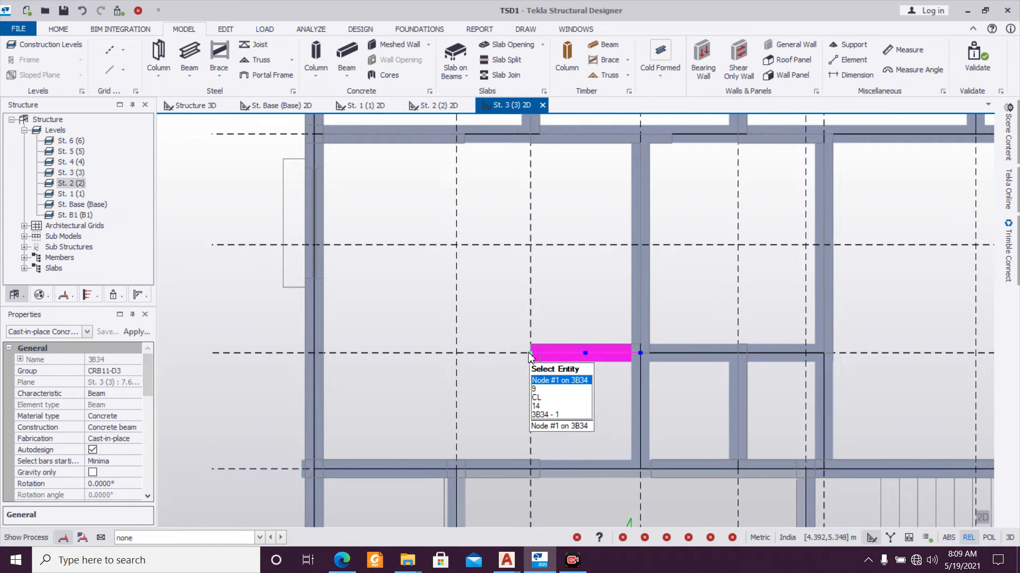
Step: Delete the gridline 9 beam segment between gridlines 14 and 20
{"action": "scroll", "coordinate": [531, 353], "scroll_direction": "up", "scroll_amount": 3}
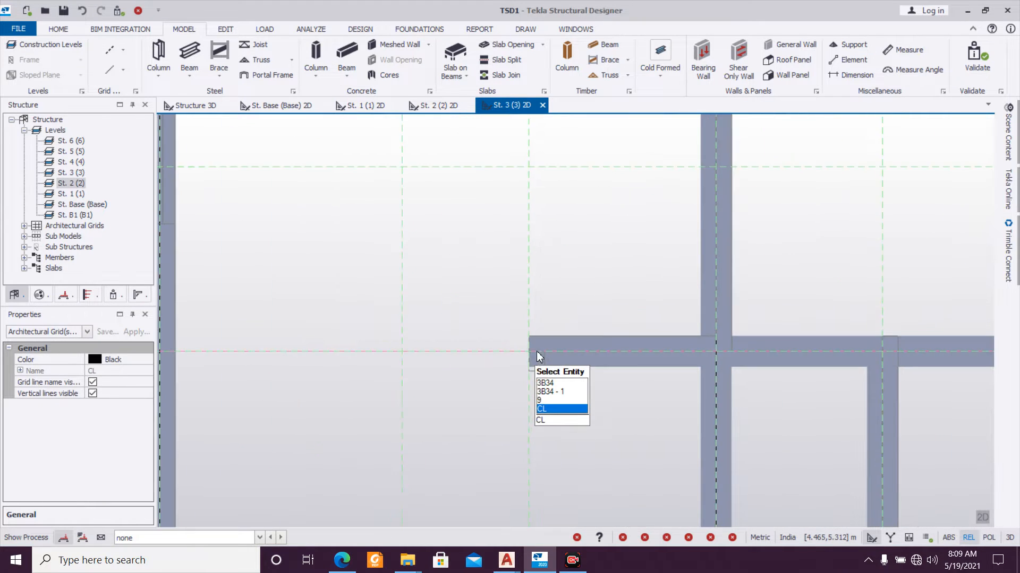
{"action": "left_click", "coordinate": [562, 350]}
{"action": "left_click", "coordinate": [562, 350]}
{"action": "key", "text": "Escape"}
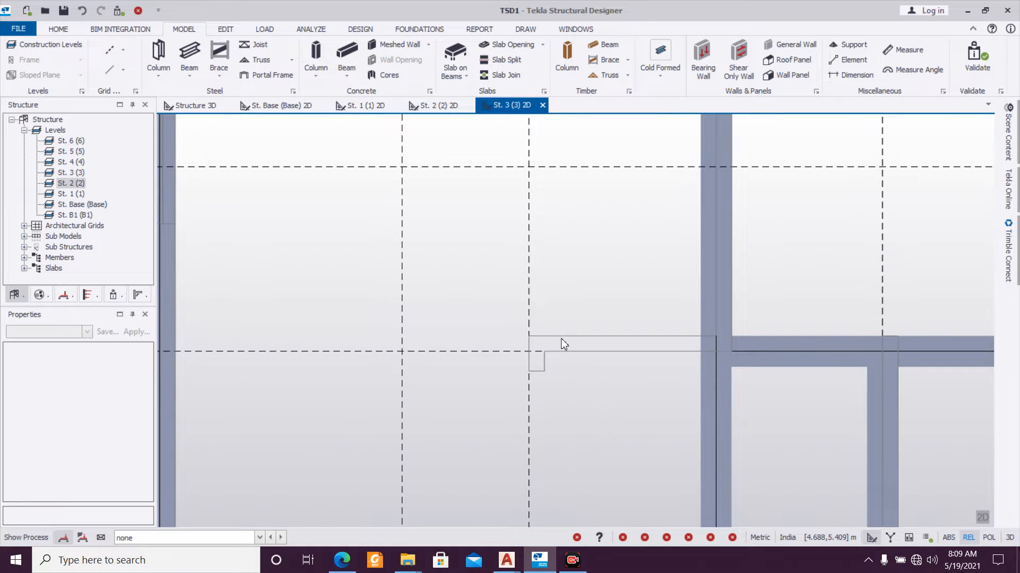
Step: Create a concrete beam with the B250x350 property set along gridline 9, from gridline 20 to gridline 13
{"action": "scroll", "coordinate": [563, 348], "scroll_direction": "down", "scroll_amount": 5}
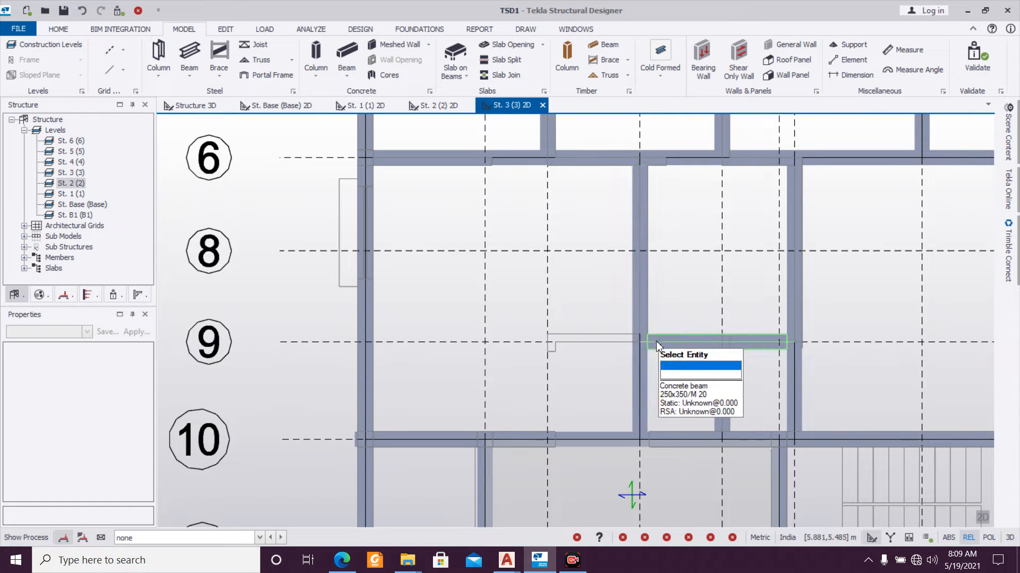
{"action": "left_click", "coordinate": [346, 58]}
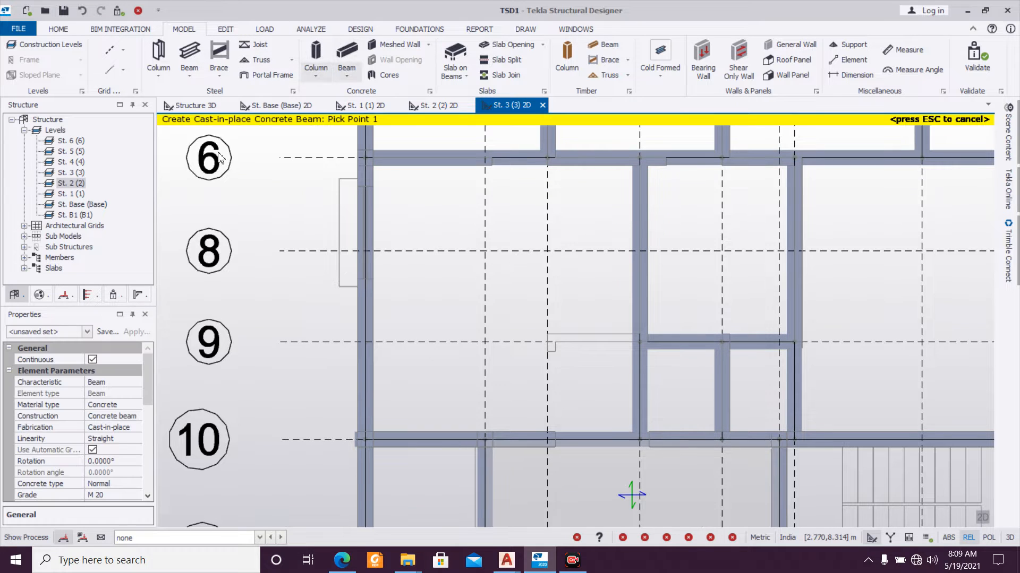
{"action": "left_click", "coordinate": [102, 332]}
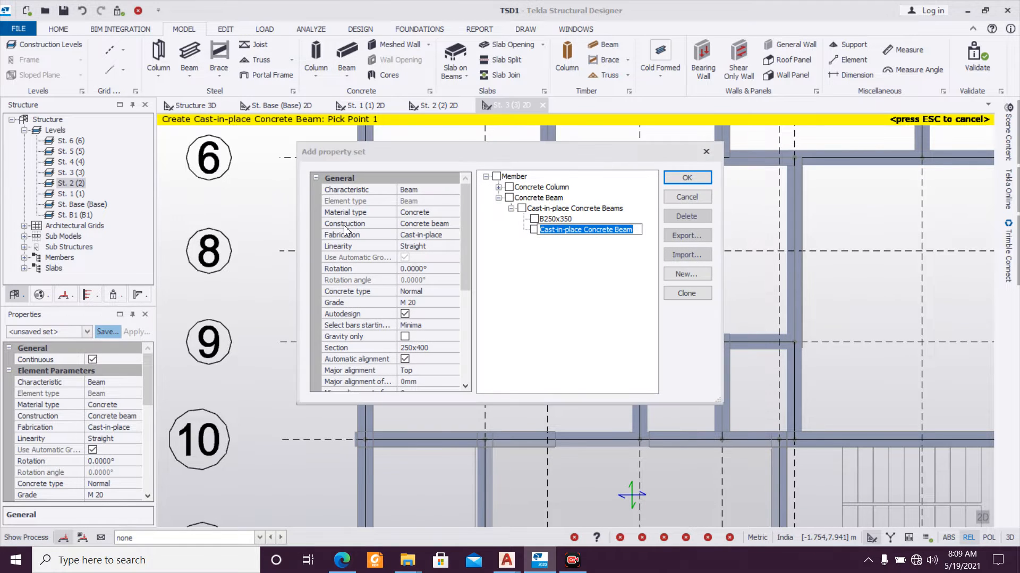
{"action": "left_click", "coordinate": [706, 152]}
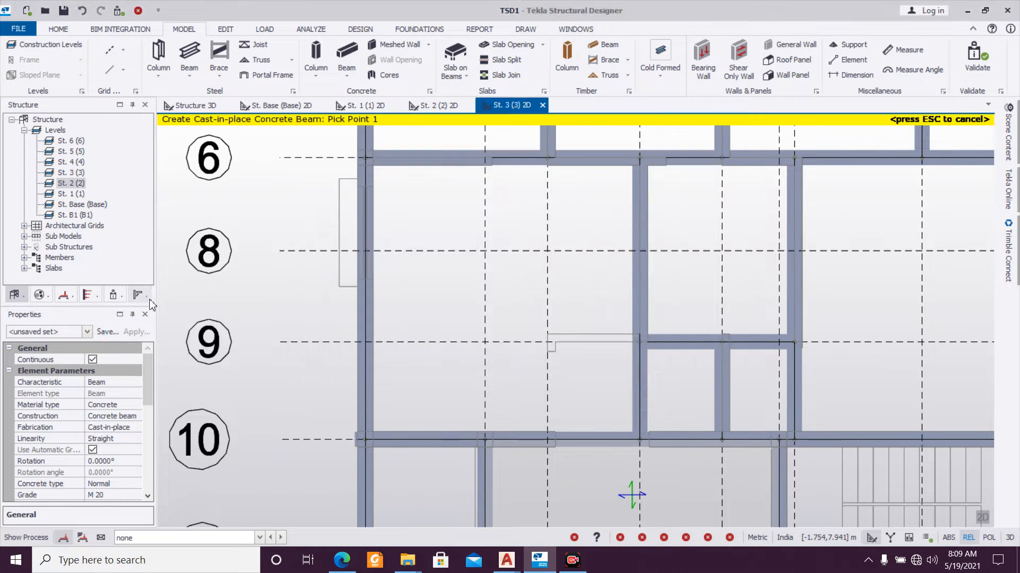
{"action": "left_click", "coordinate": [87, 331]}
{"action": "left_click", "coordinate": [73, 355]}
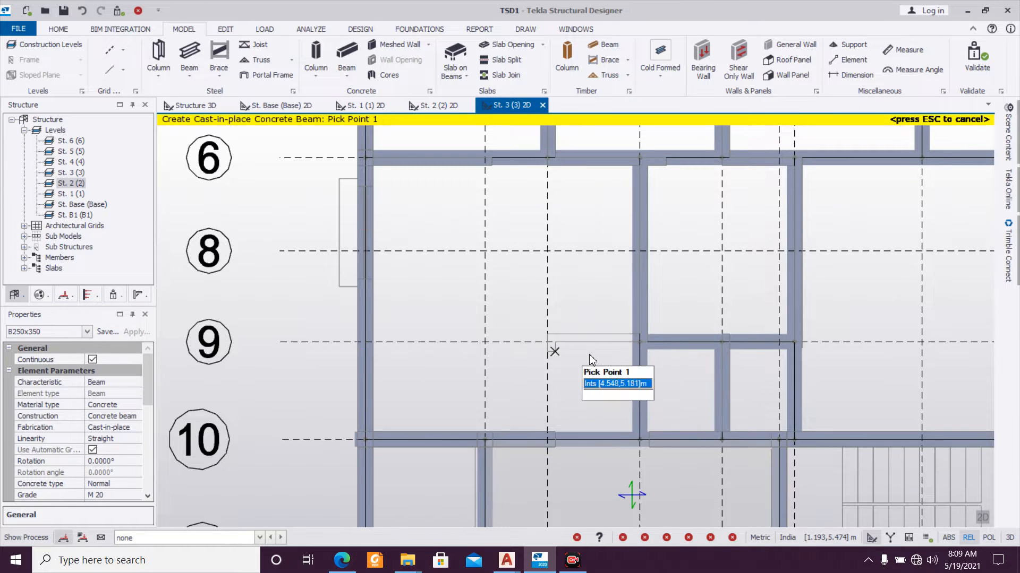
{"action": "left_click", "coordinate": [640, 342]}
{"action": "left_click", "coordinate": [370, 341]}
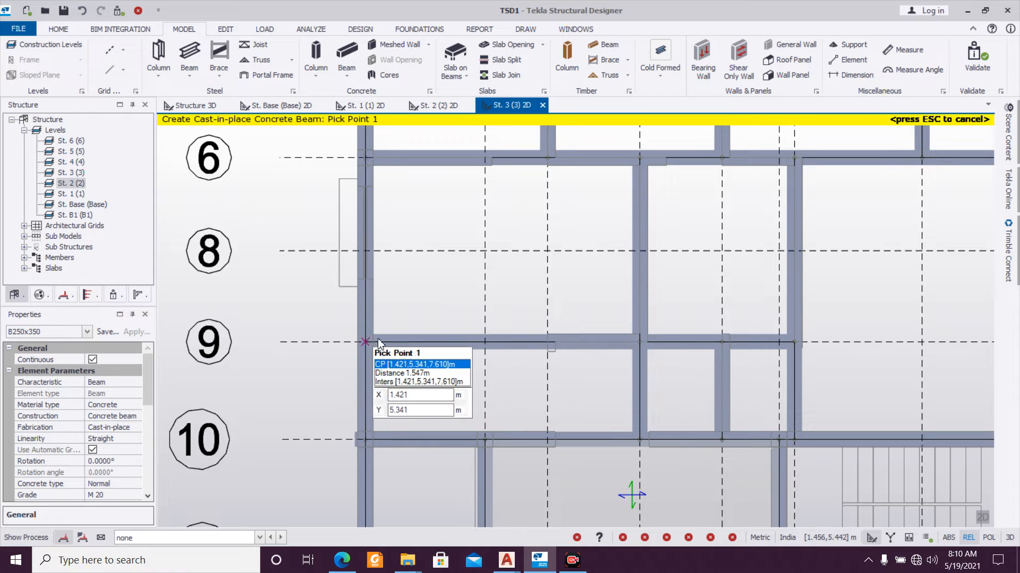
{"action": "key", "text": "Escape"}
Step: Set the fixity at both ends of the gridline 9 beam between gridlines 13 and 20 to Pin
{"action": "left_click", "coordinate": [409, 341]}
{"action": "double_click", "coordinate": [409, 342]}
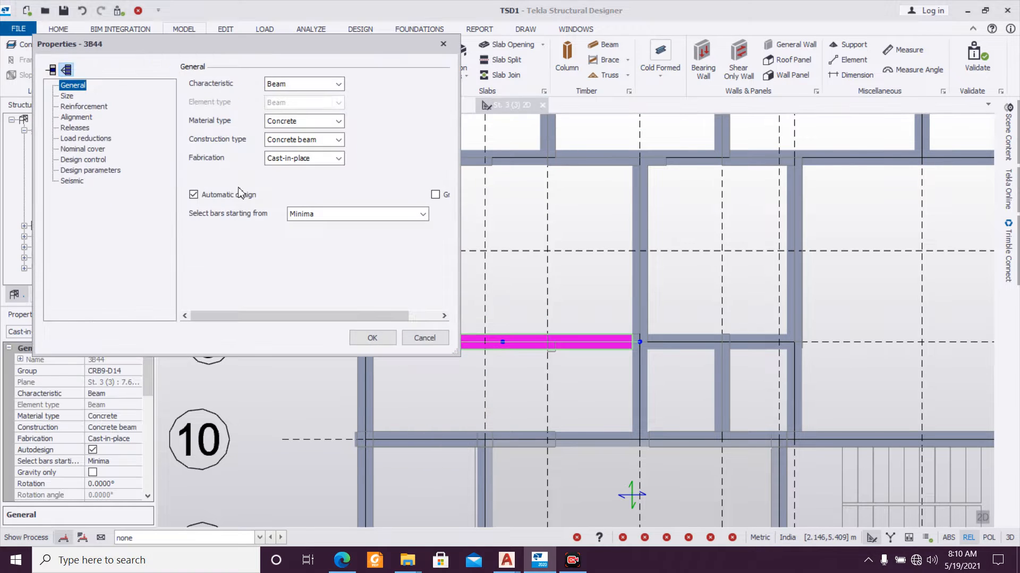
{"action": "left_click", "coordinate": [75, 128]}
{"action": "left_click", "coordinate": [314, 98]}
{"action": "left_click", "coordinate": [318, 241]}
{"action": "left_click", "coordinate": [373, 333]}
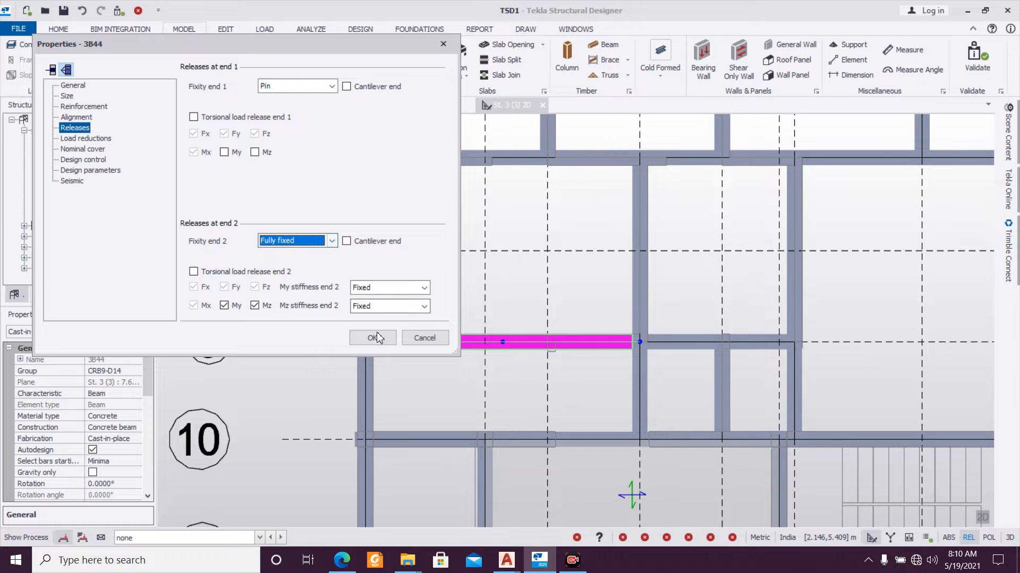
{"action": "left_click", "coordinate": [281, 260]}
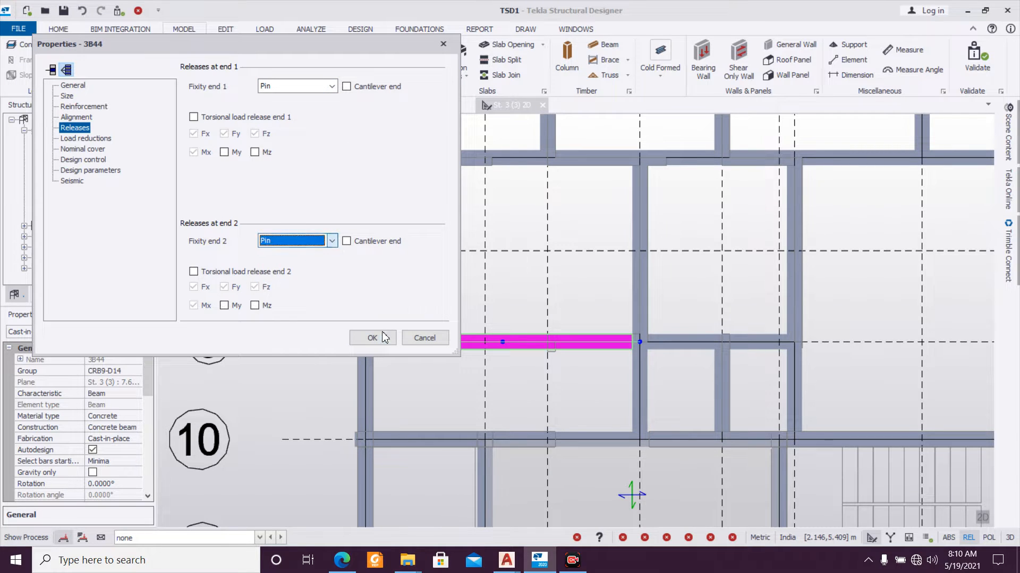
{"action": "left_click", "coordinate": [374, 338]}
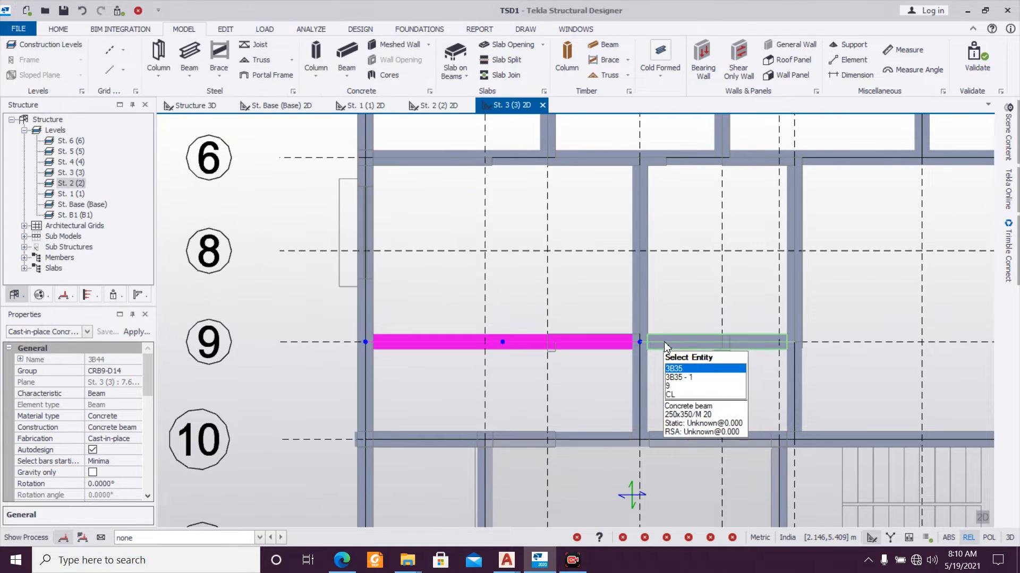
Step: Check the end releases of the gridline 20 beam between gridlines 6 and 10
{"action": "double_click", "coordinate": [642, 317]}
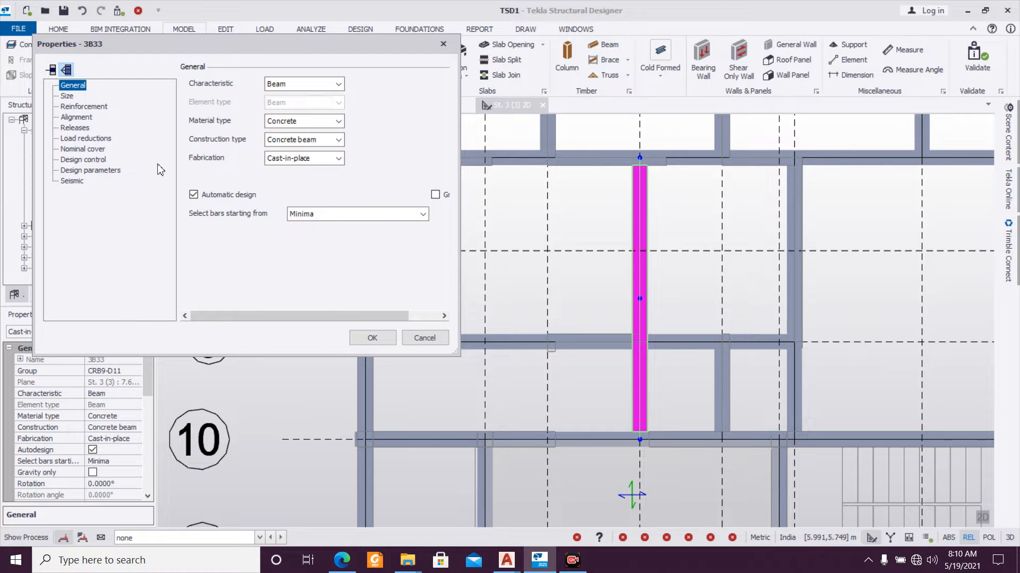
{"action": "left_click", "coordinate": [75, 128]}
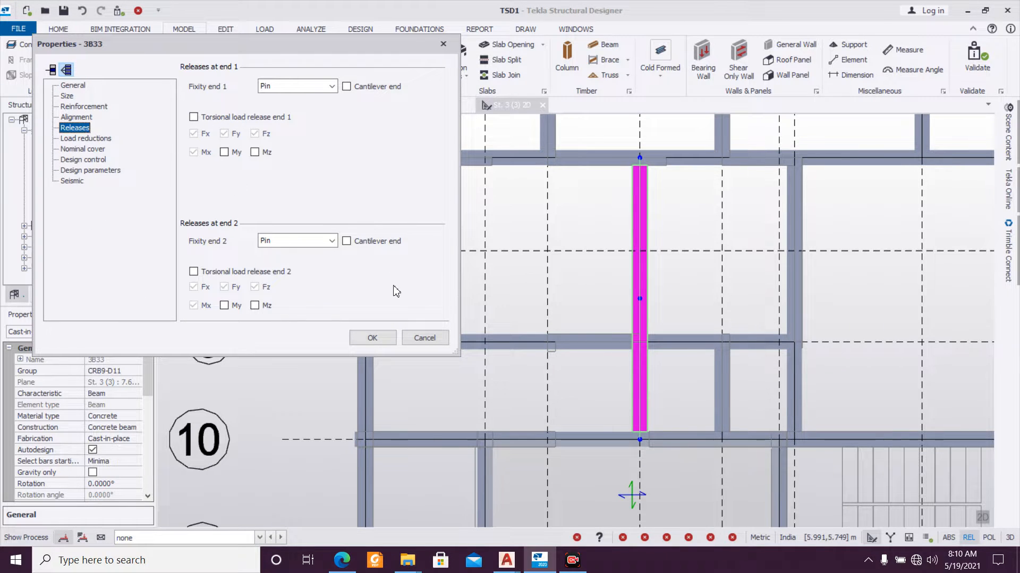
{"action": "left_click", "coordinate": [373, 339]}
Step: Set the fixity at both ends of the gridline 9 beam between gridlines 20 and 21 to Pin
{"action": "double_click", "coordinate": [663, 345]}
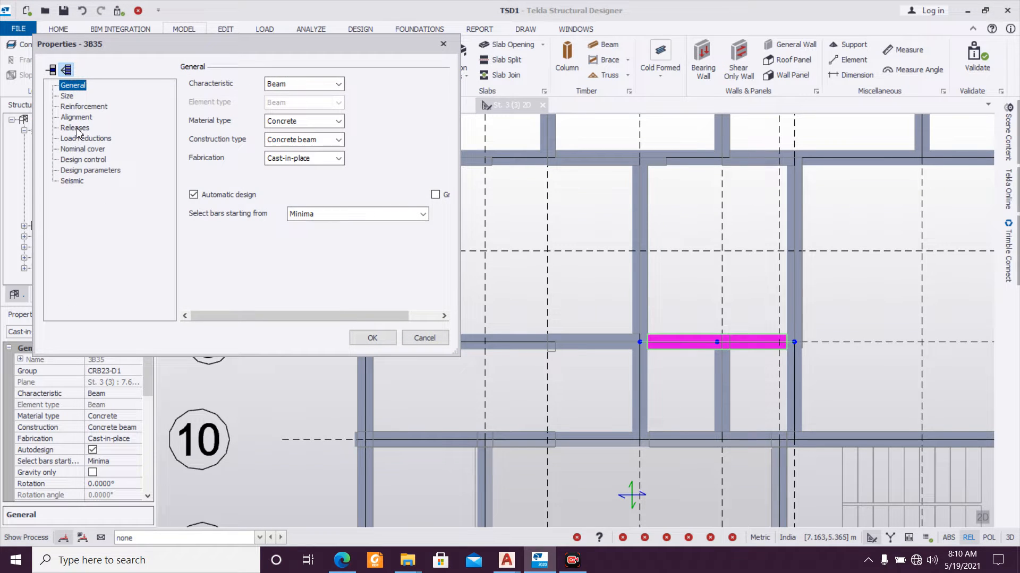
{"action": "left_click", "coordinate": [74, 128]}
{"action": "left_click", "coordinate": [309, 100]}
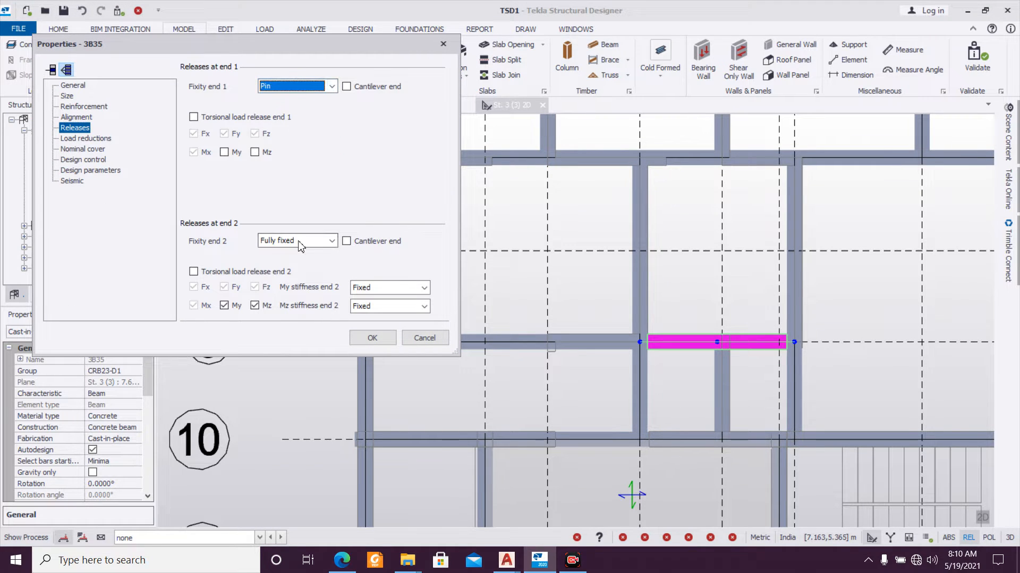
{"action": "left_click", "coordinate": [295, 242]}
{"action": "left_click", "coordinate": [292, 253]}
{"action": "left_click", "coordinate": [373, 338]}
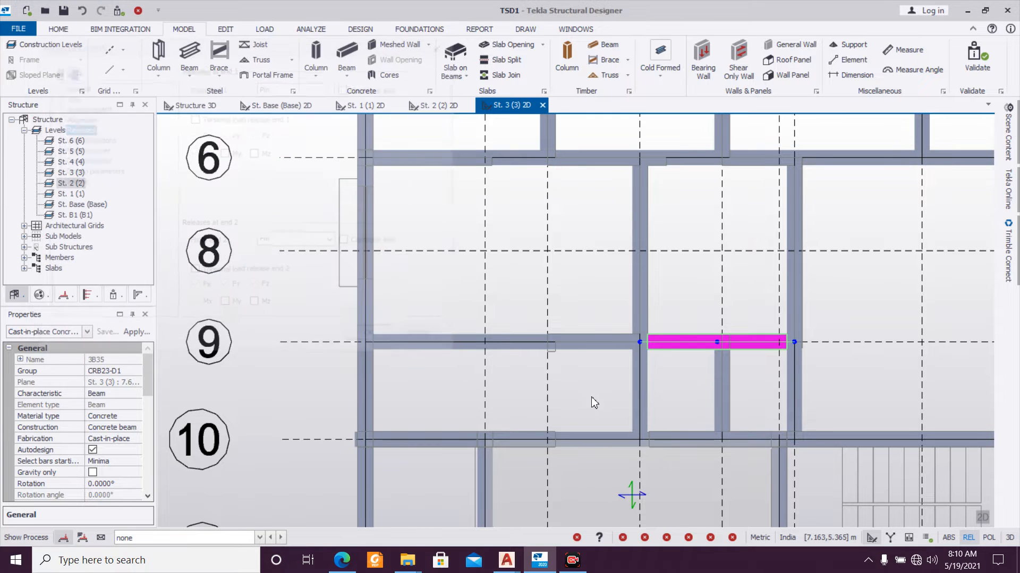
Step: Release both ends of the short beam spanning gridlines 9 to 10, between gridlines 20 and 21, as Pin
{"action": "left_click", "coordinate": [726, 376]}
{"action": "double_click", "coordinate": [727, 378]}
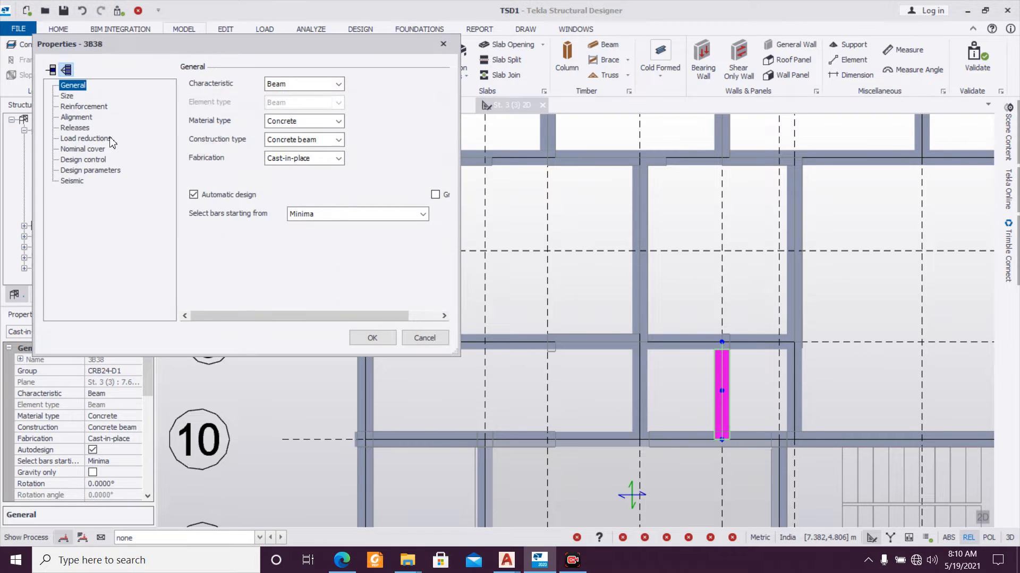
{"action": "left_click", "coordinate": [75, 128]}
{"action": "left_click", "coordinate": [311, 87]}
{"action": "left_click", "coordinate": [286, 99]}
{"action": "left_click", "coordinate": [310, 241]}
{"action": "left_click", "coordinate": [298, 253]}
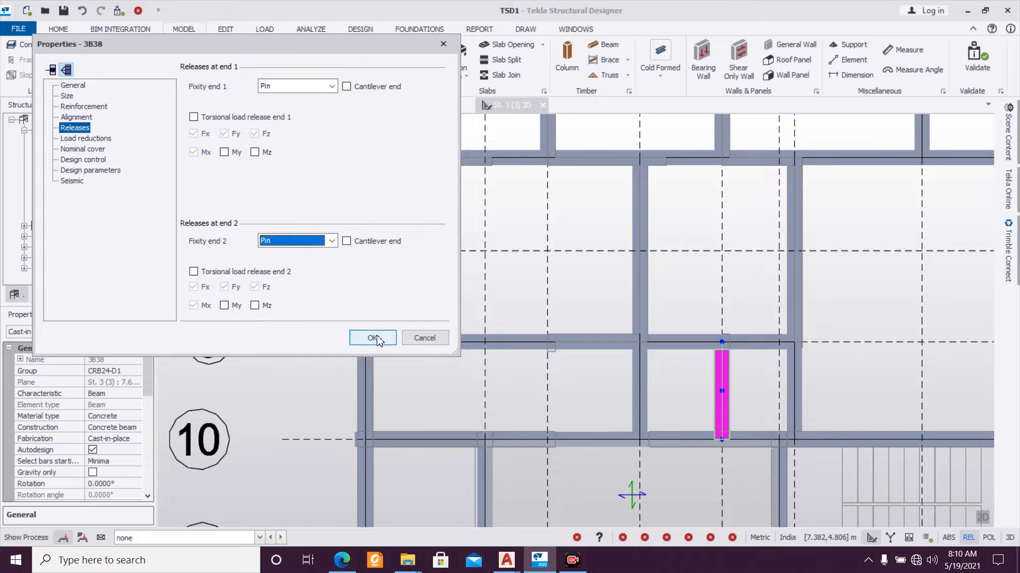
{"action": "left_click", "coordinate": [372, 338]}
Step: Check the end releases of the gridline 21 beam between gridlines 6 and 10
{"action": "double_click", "coordinate": [795, 278]}
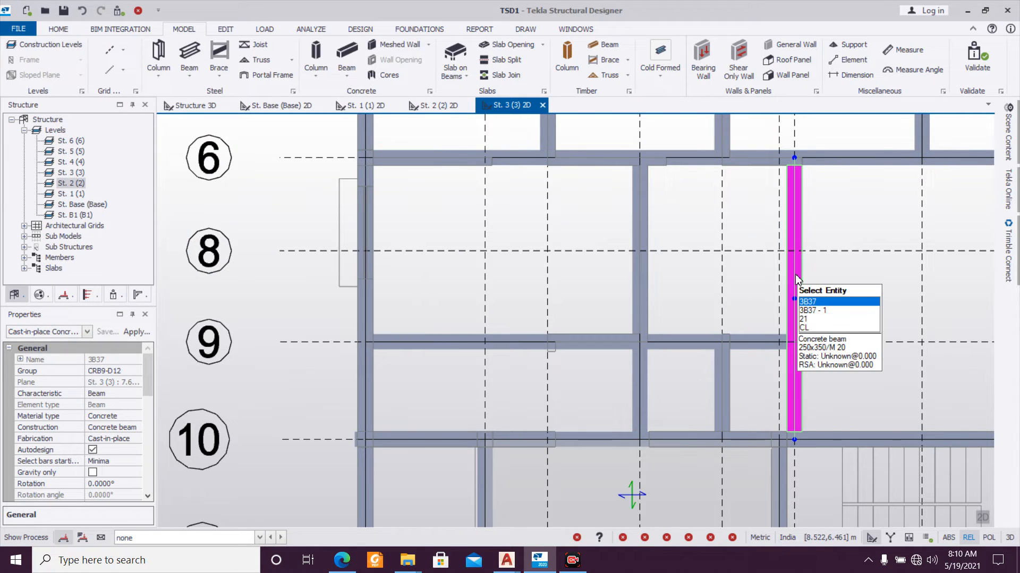
{"action": "left_click", "coordinate": [76, 127]}
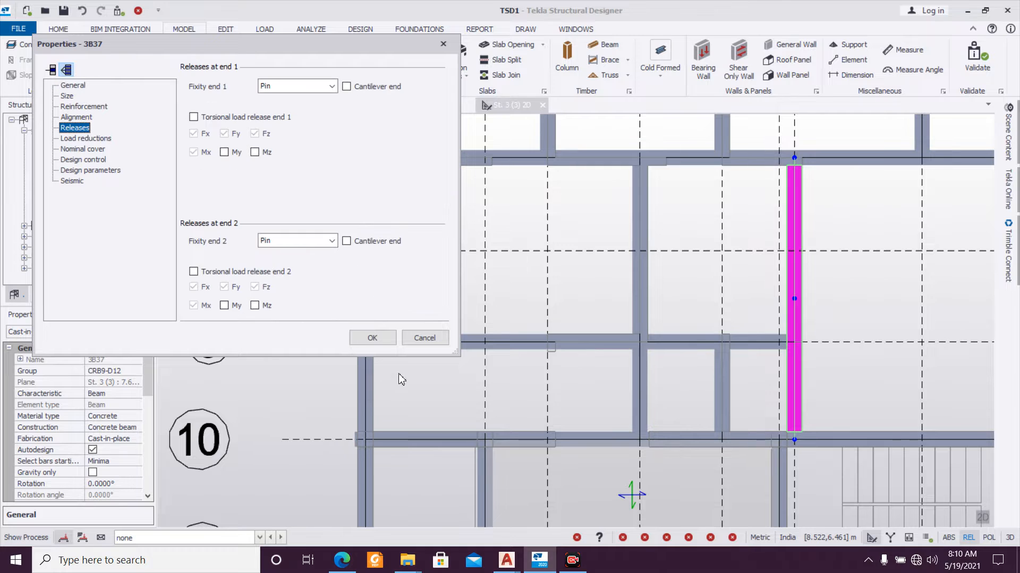
{"action": "left_click", "coordinate": [385, 340]}
Step: Delete the short gridline 5 beam that frames into the gridline 13 beam
{"action": "scroll", "coordinate": [449, 331], "scroll_direction": "down", "scroll_amount": 3}
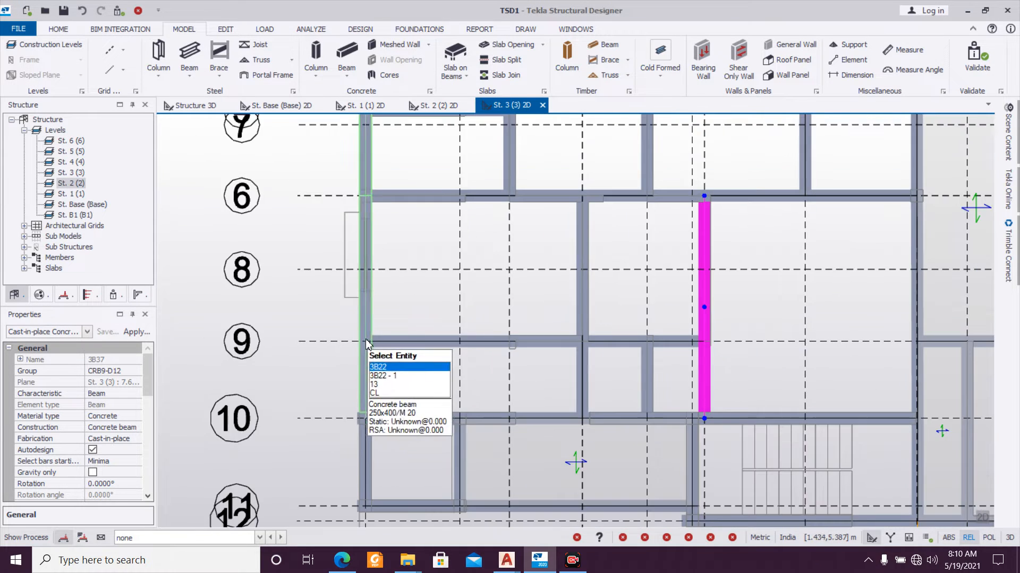
{"action": "left_click", "coordinate": [394, 396]}
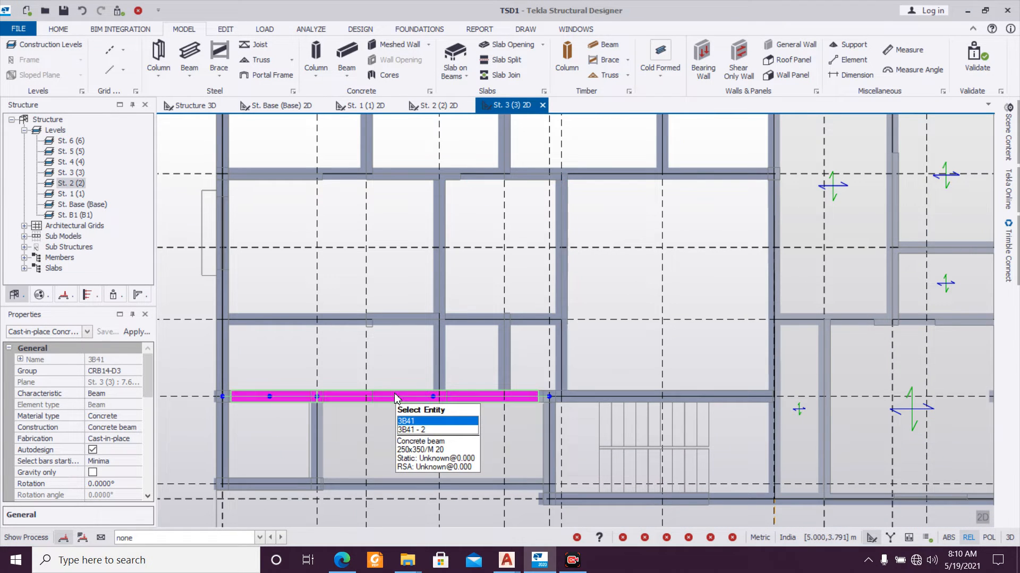
{"action": "middle_click_drag", "start_coordinate": [392, 385], "coordinate": [335, 359]}
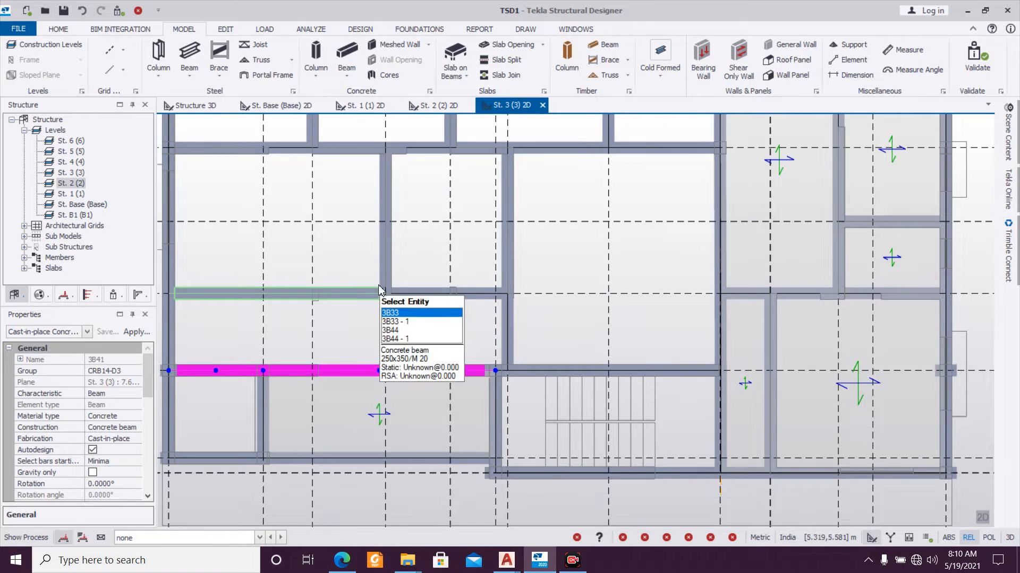
{"action": "scroll", "coordinate": [375, 289], "scroll_direction": "down", "scroll_amount": 2}
{"action": "scroll", "coordinate": [375, 292], "scroll_direction": "down", "scroll_amount": 4}
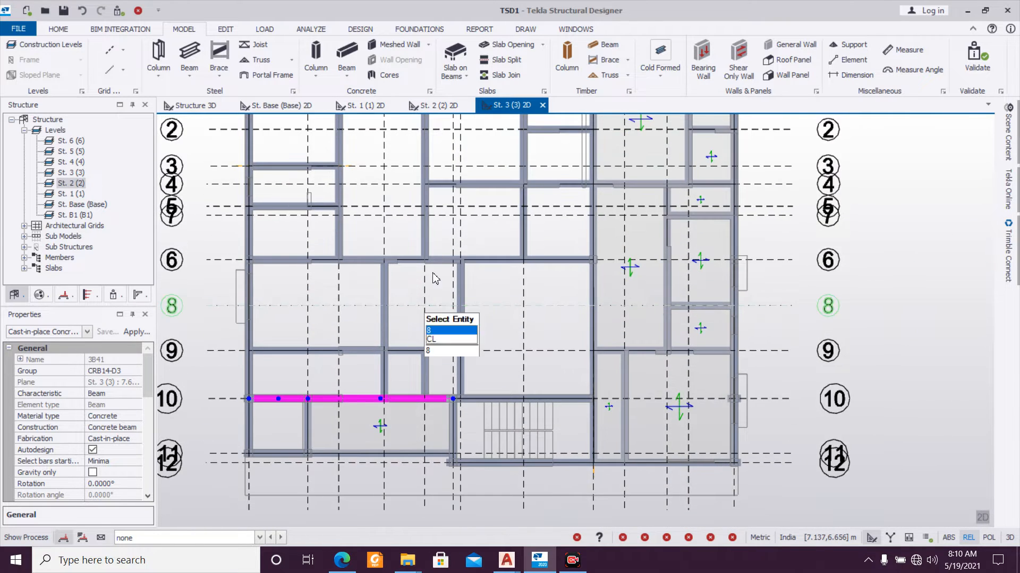
{"action": "scroll", "coordinate": [462, 301], "scroll_direction": "up", "scroll_amount": 1}
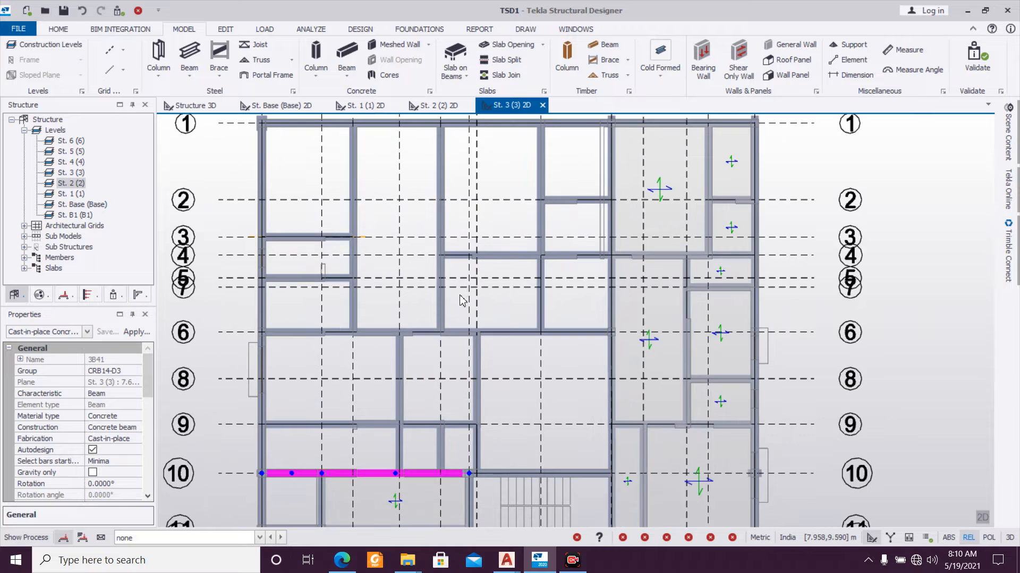
{"action": "scroll", "coordinate": [318, 269], "scroll_direction": "up", "scroll_amount": 4}
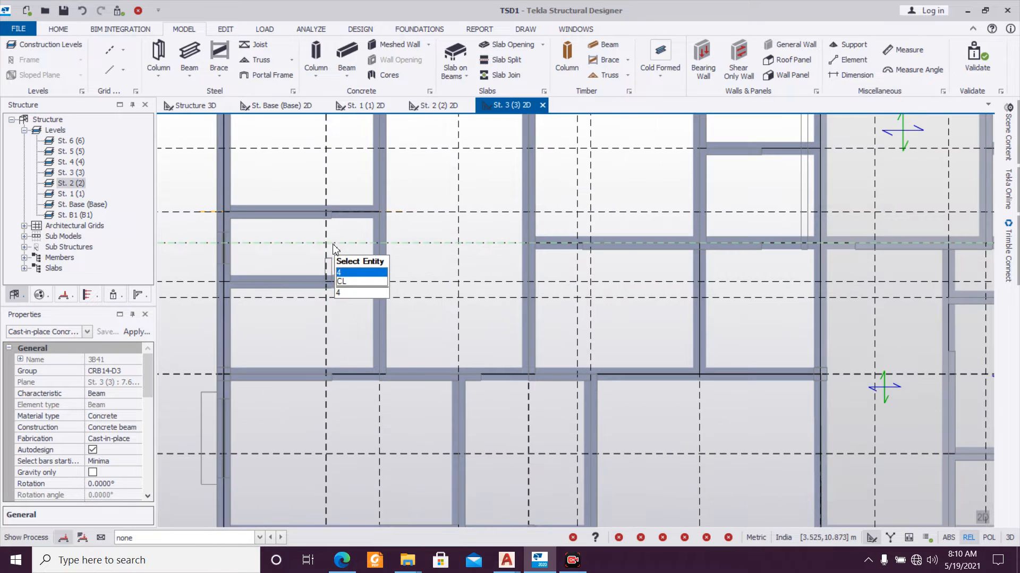
{"action": "scroll", "coordinate": [330, 249], "scroll_direction": "up", "scroll_amount": 4}
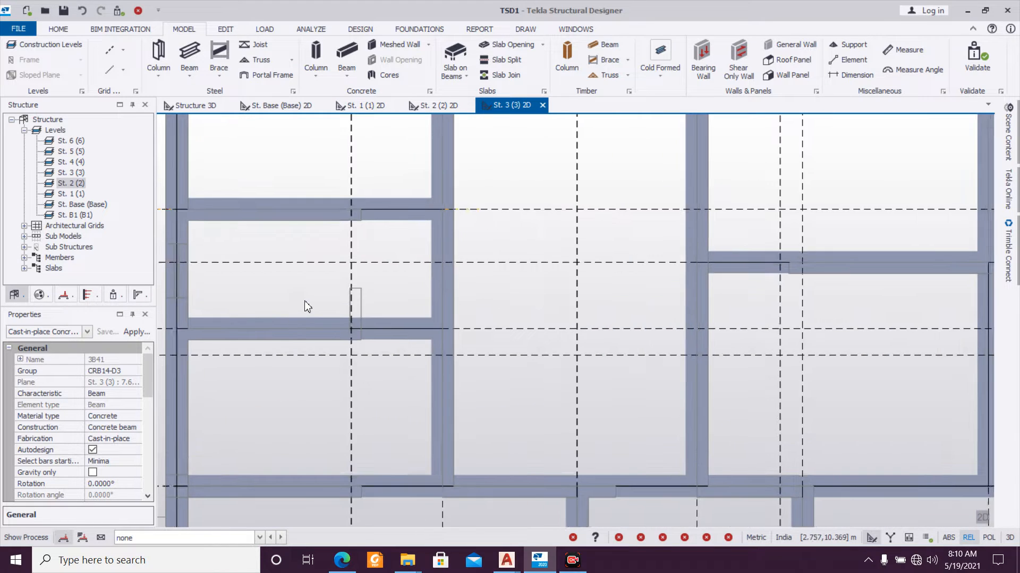
{"action": "left_click", "coordinate": [313, 354]}
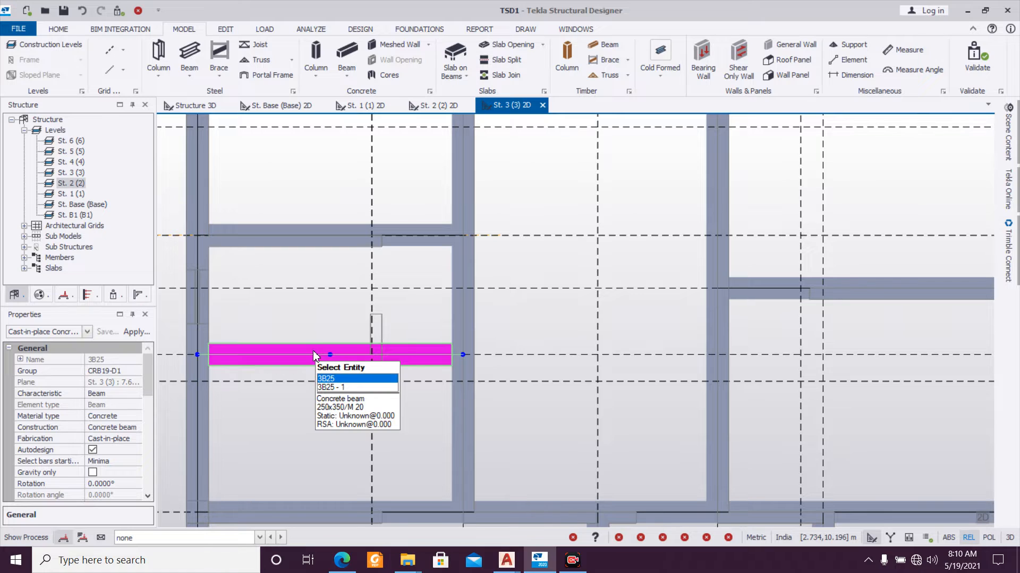
{"action": "key", "text": "Delete"}
Step: Start a cast-in-place concrete beam from the B250x350 property set and define its section as 250 mm broad and 250 mm deep
{"action": "left_click", "coordinate": [347, 55]}
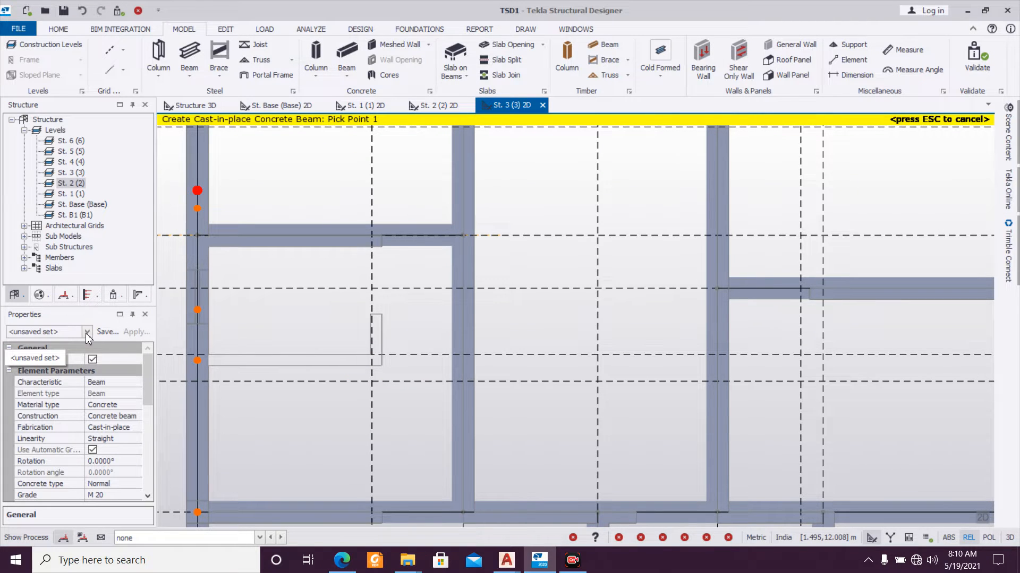
{"action": "left_click", "coordinate": [87, 332]}
{"action": "left_click", "coordinate": [74, 355]}
{"action": "scroll", "coordinate": [146, 416], "scroll_direction": "down", "scroll_amount": 3}
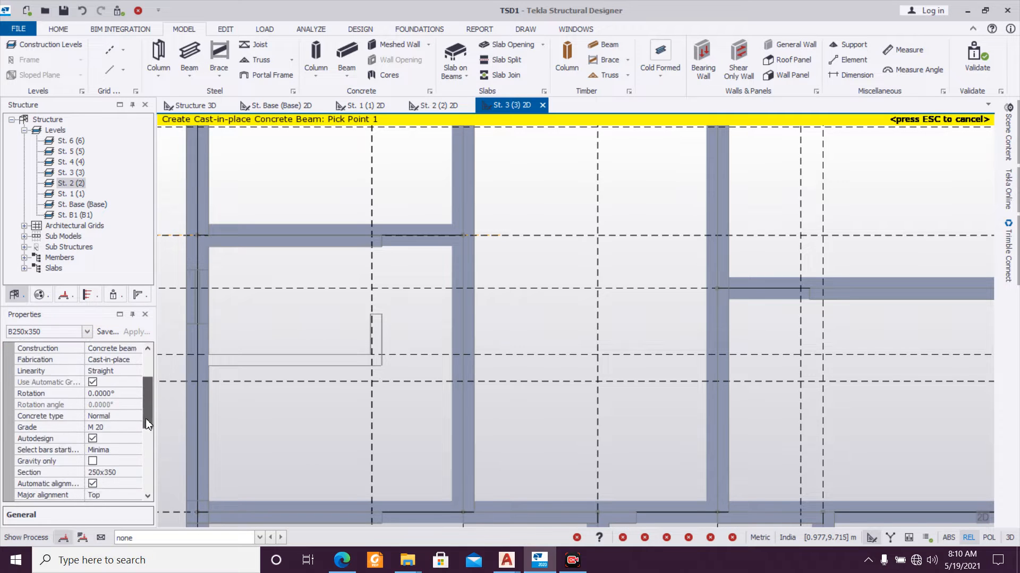
{"action": "left_click", "coordinate": [137, 462]}
{"action": "left_click", "coordinate": [136, 461]}
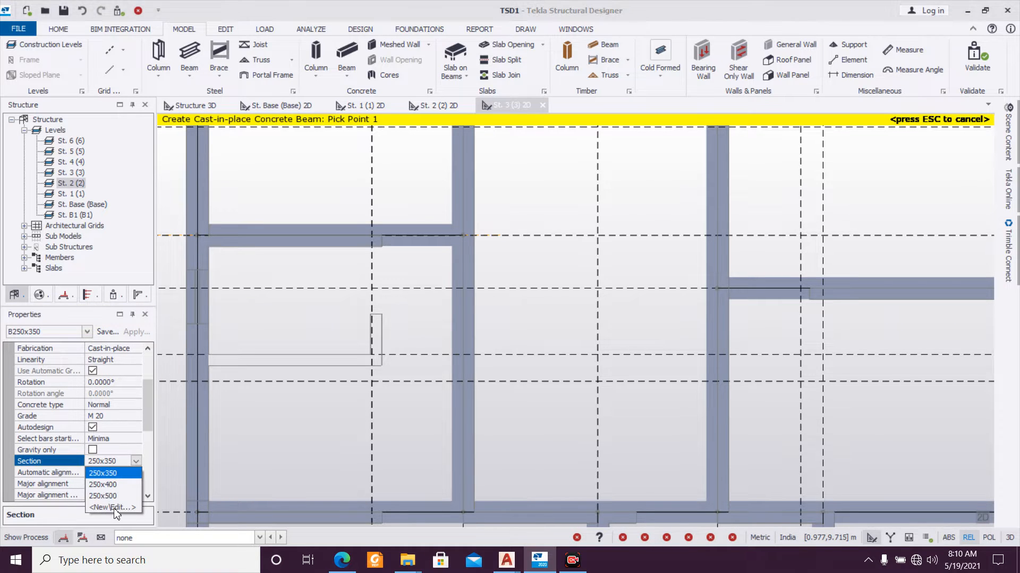
{"action": "left_click", "coordinate": [113, 508]}
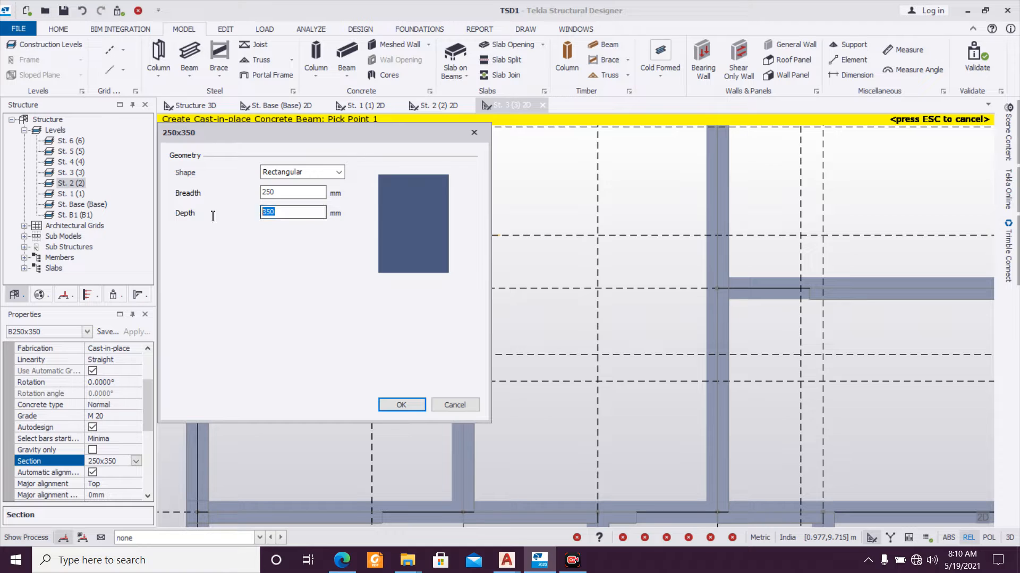
{"action": "type", "text": "250"}
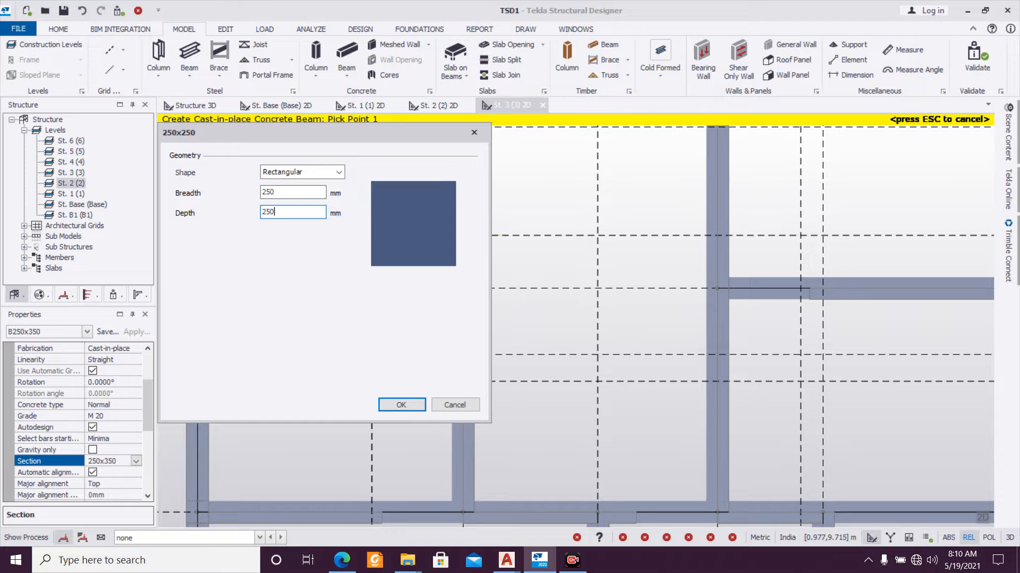
{"action": "left_click", "coordinate": [402, 405]}
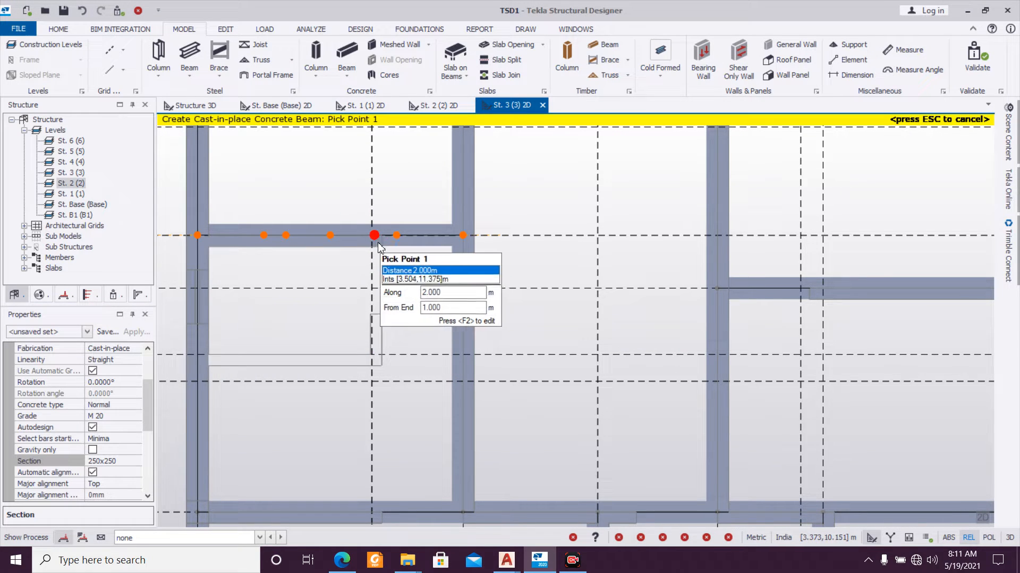
Step: Draw the short cross beam between gridlines 5 and 3, on the gridline just before gridline 14
{"action": "left_click", "coordinate": [374, 234]}
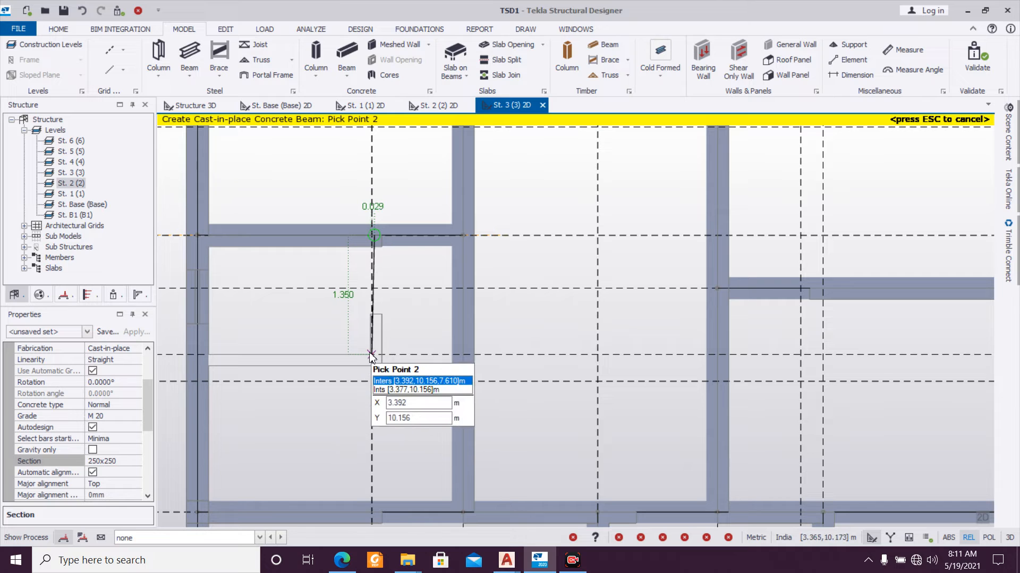
{"action": "left_click", "coordinate": [371, 354]}
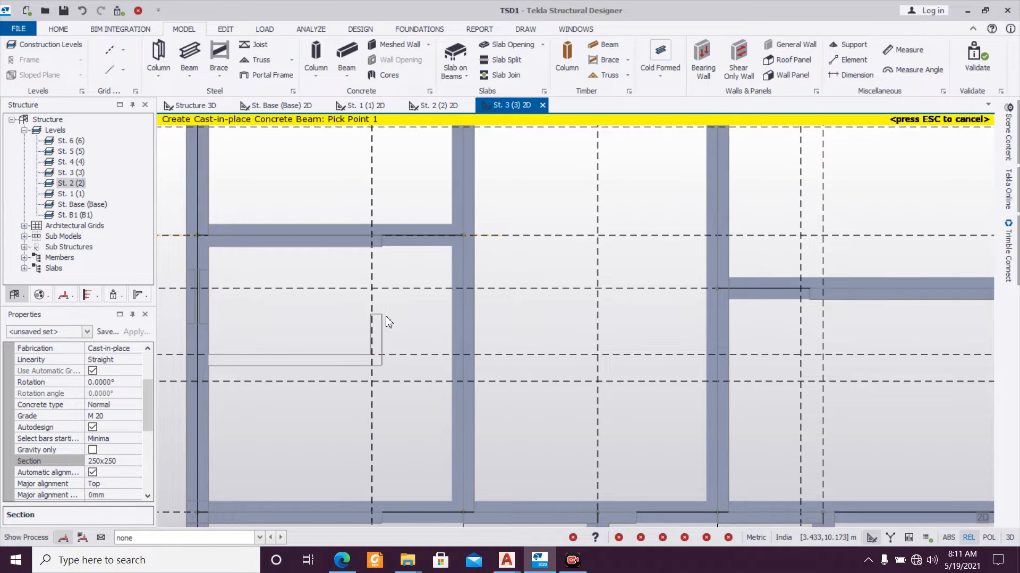
{"action": "left_click", "coordinate": [371, 354]}
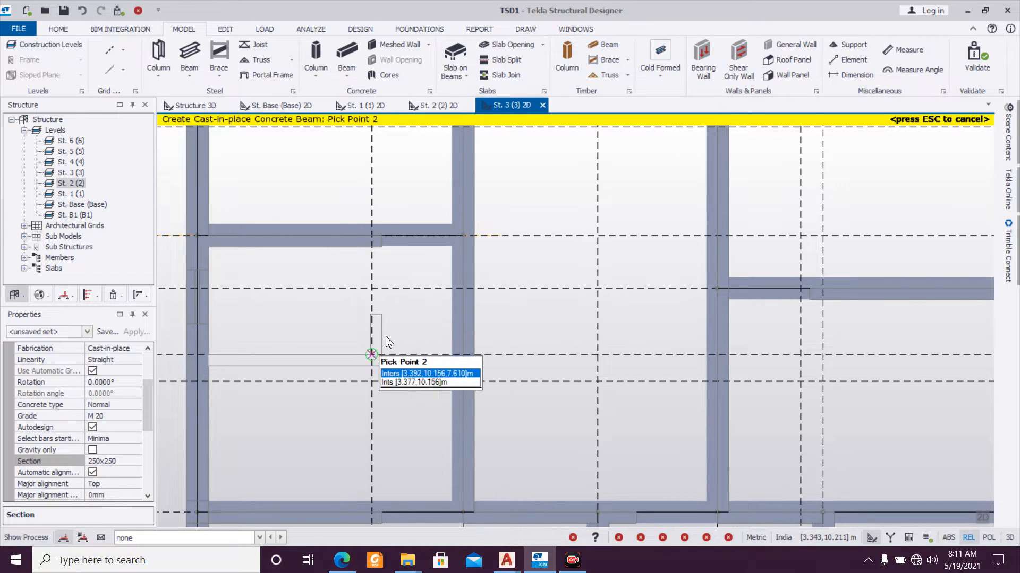
{"action": "left_click", "coordinate": [370, 237]}
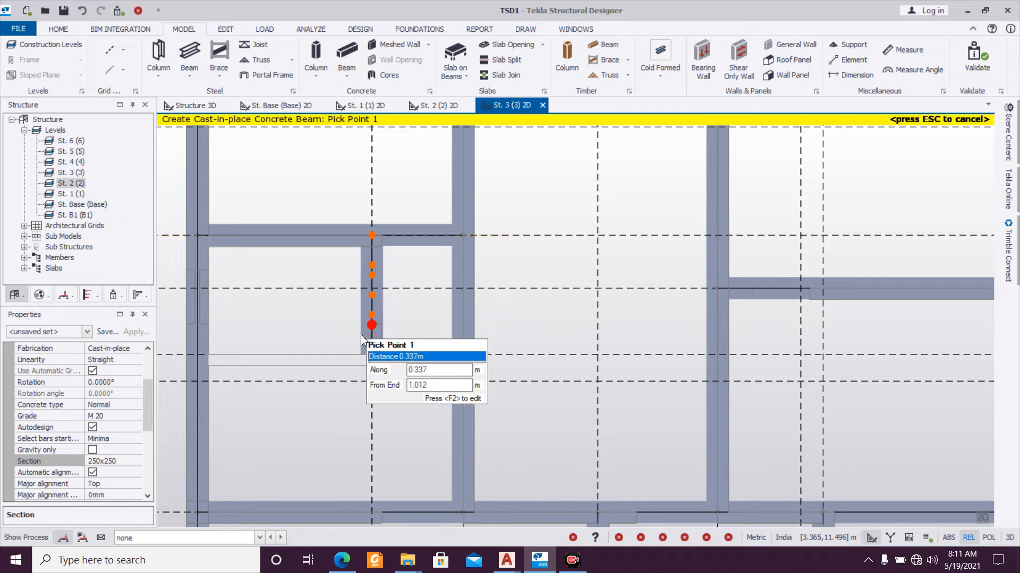
{"action": "key", "text": "Escape"}
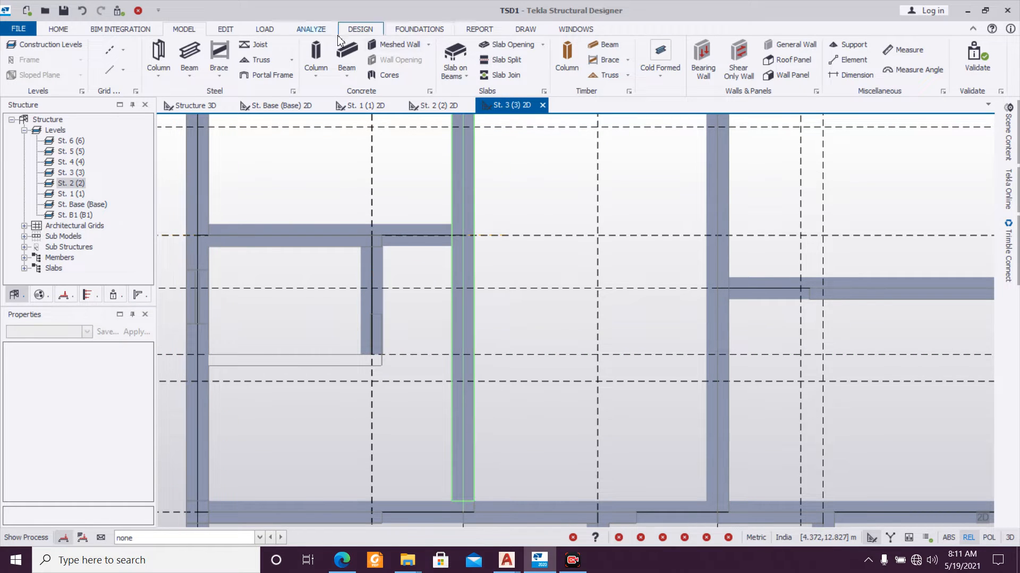
{"action": "left_click", "coordinate": [345, 54]}
{"action": "left_click", "coordinate": [88, 332]}
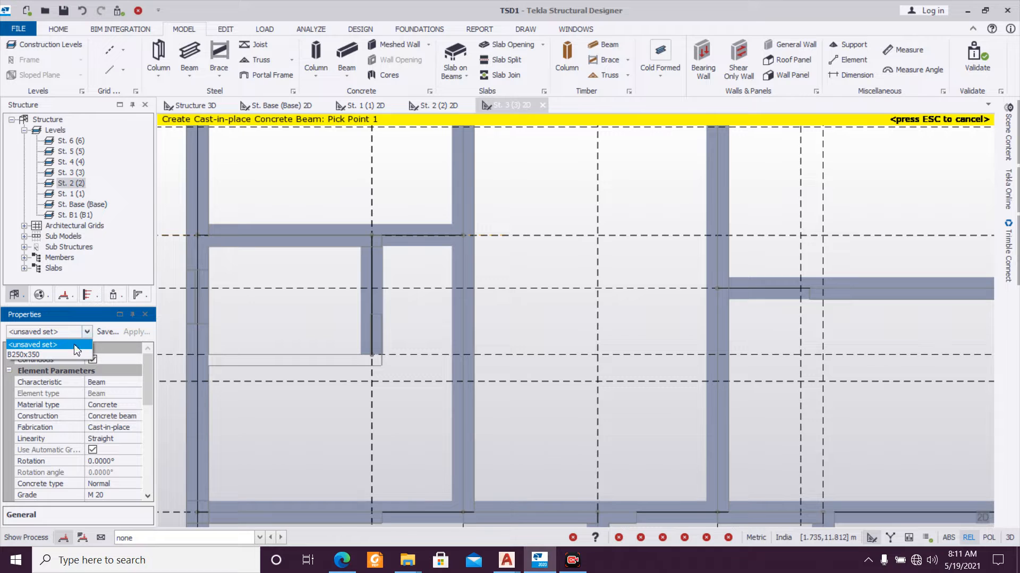
{"action": "left_click", "coordinate": [68, 354]}
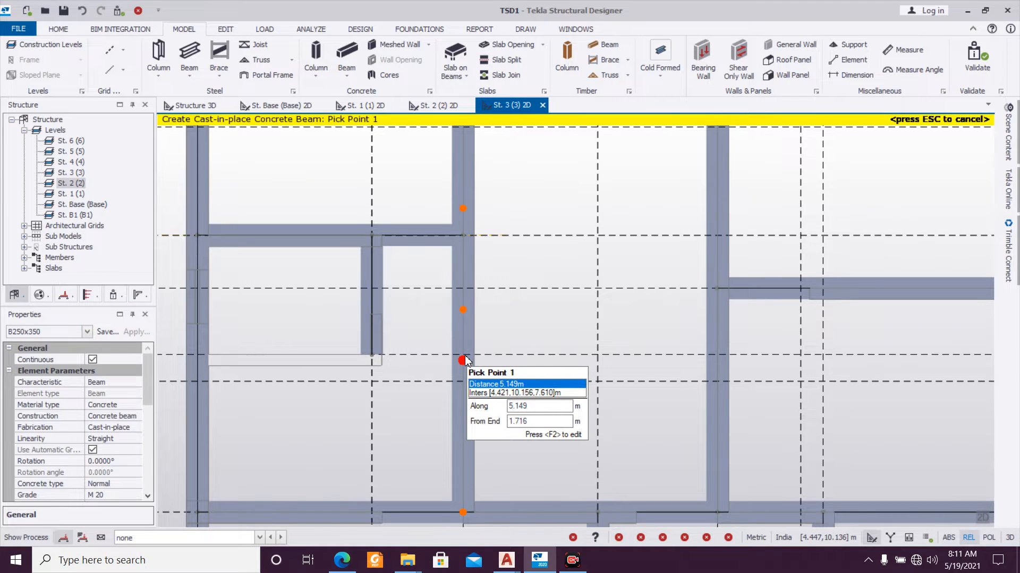
{"action": "key", "text": "Escape"}
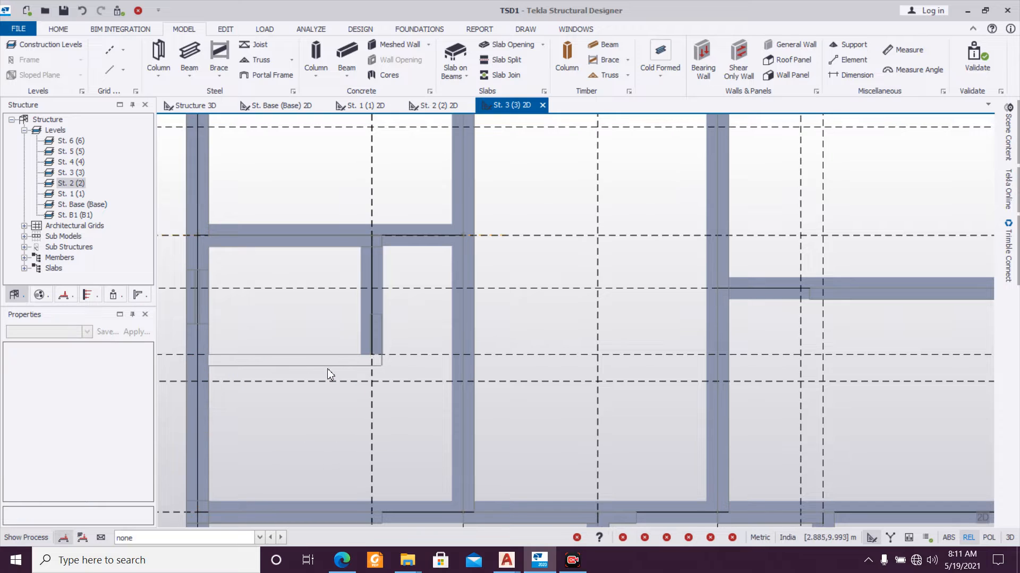
Step: Delete the gridline 14 beam spanning from gridline 1 to gridline 6
{"action": "left_click", "coordinate": [460, 361]}
{"action": "scroll", "coordinate": [489, 341], "scroll_direction": "down", "scroll_amount": 3}
{"action": "scroll", "coordinate": [492, 342], "scroll_direction": "up", "scroll_amount": 1}
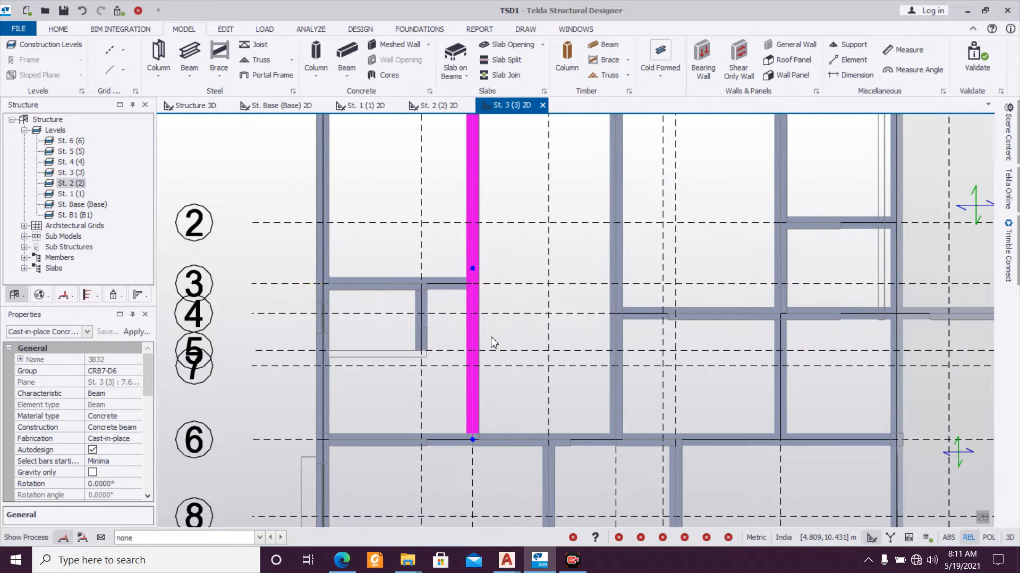
{"action": "key", "text": "Escape"}
{"action": "scroll", "coordinate": [493, 343], "scroll_direction": "up", "scroll_amount": 1}
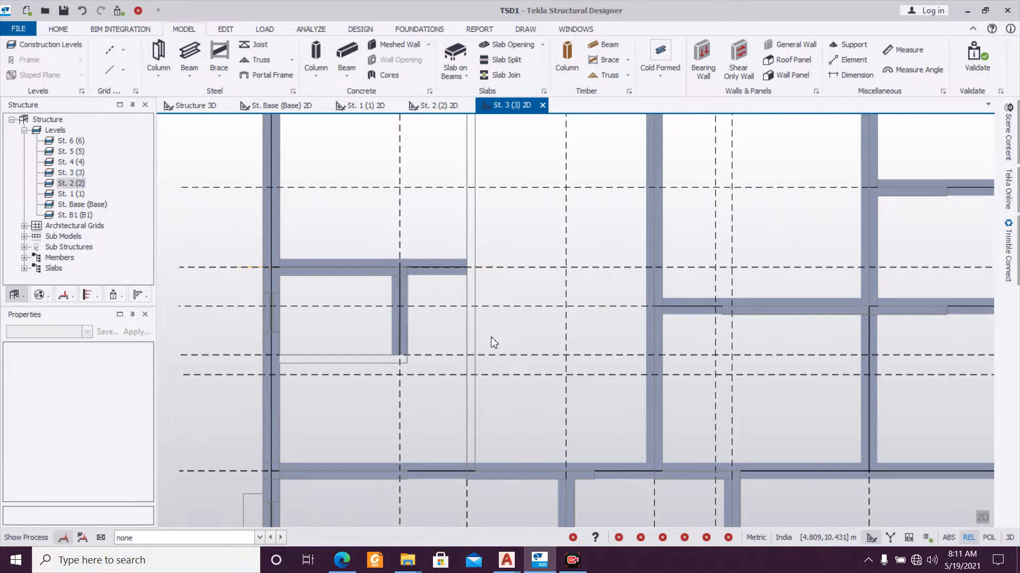
Step: Draw a B250x350 concrete beam along gridline 5 from gridline 14 to the outer edge beam
{"action": "left_click", "coordinate": [356, 53]}
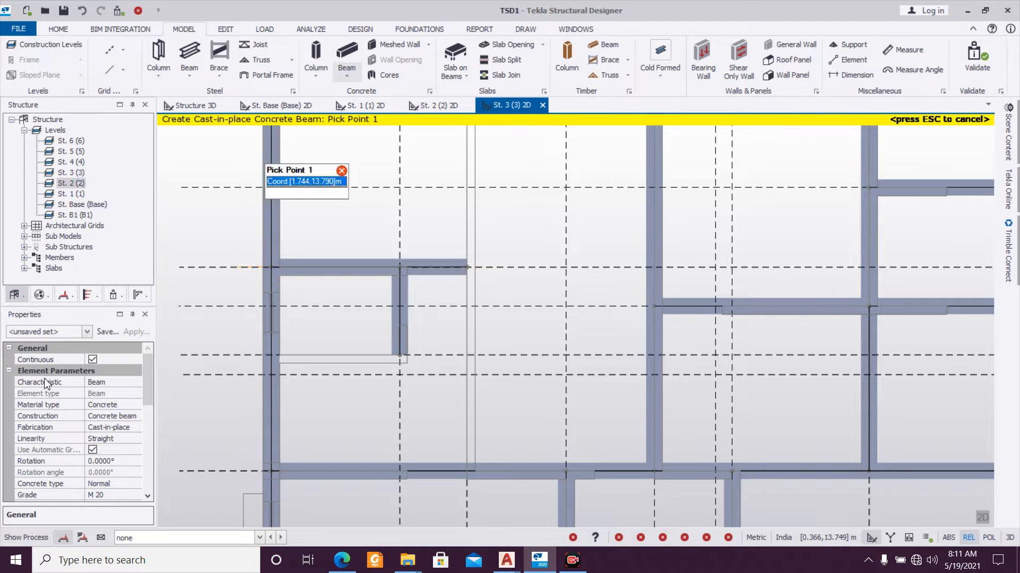
{"action": "left_click", "coordinate": [87, 333]}
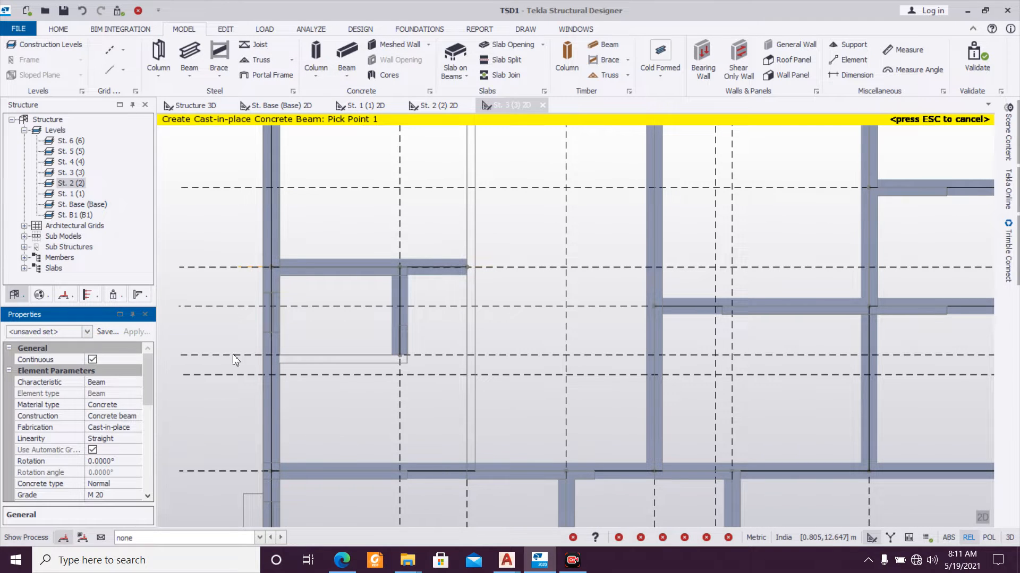
{"action": "left_click", "coordinate": [467, 355]}
{"action": "left_click", "coordinate": [272, 357]}
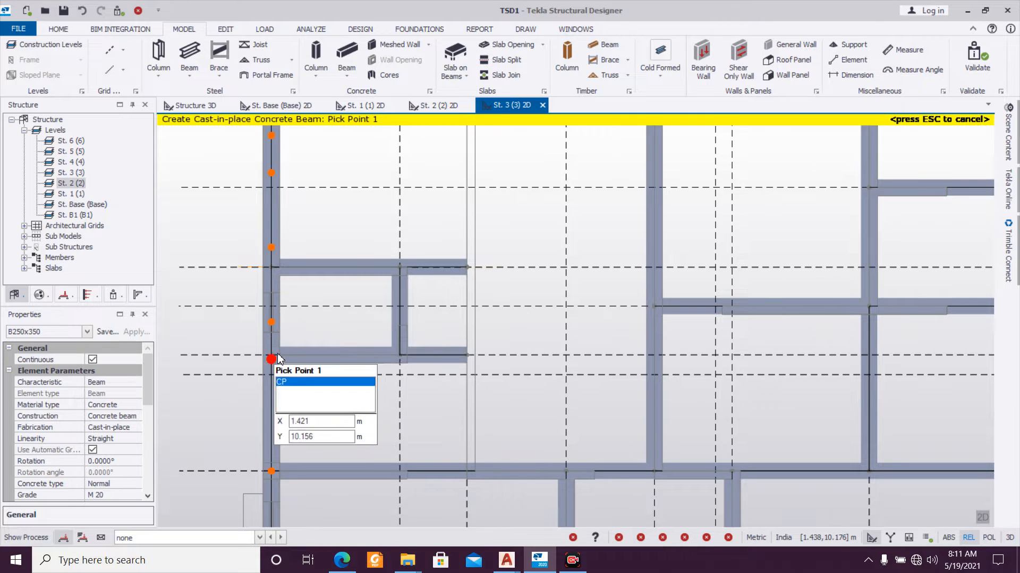
{"action": "scroll", "coordinate": [440, 352], "scroll_direction": "down", "scroll_amount": 3}
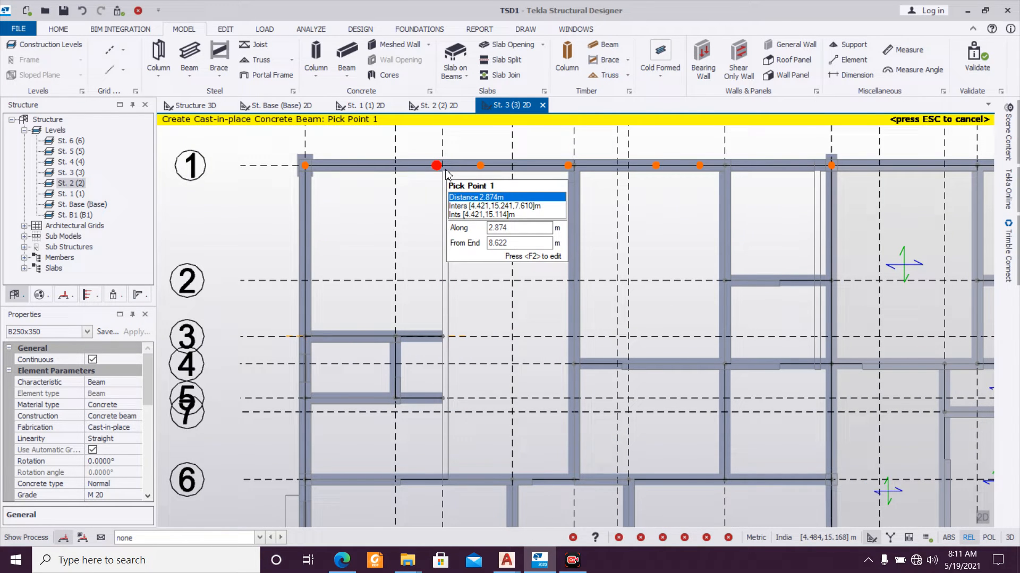
{"action": "key", "text": "Escape"}
Step: Delete the long gridline 6 beam that crosses gridline 14
{"action": "scroll", "coordinate": [447, 361], "scroll_direction": "down", "scroll_amount": 1}
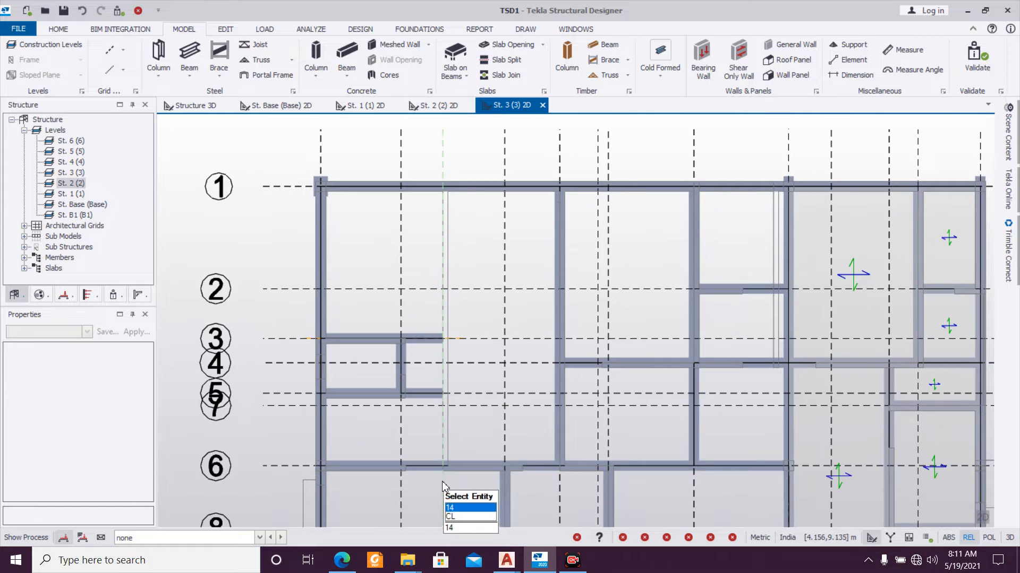
{"action": "left_click", "coordinate": [449, 472]}
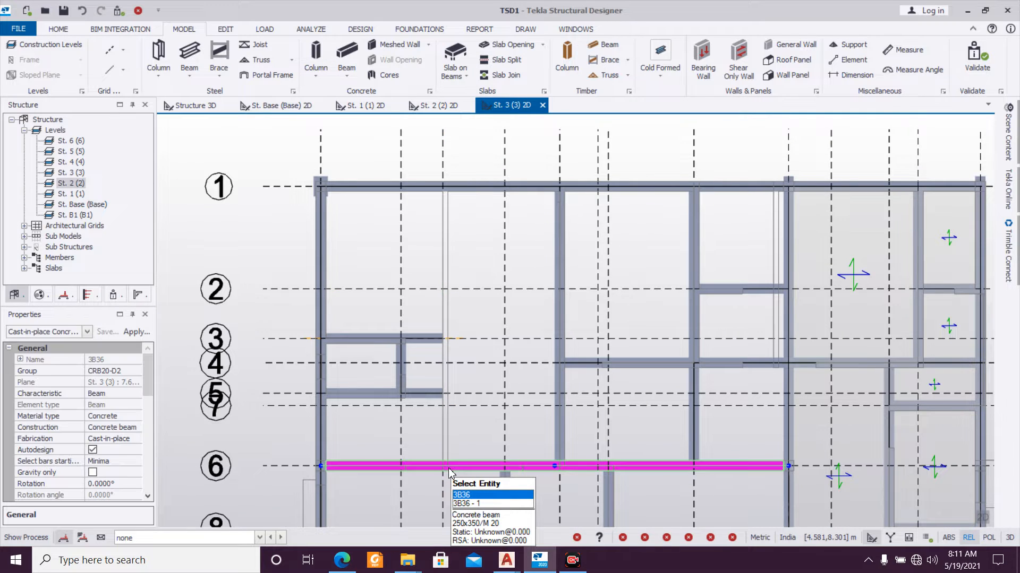
{"action": "key", "text": "Delete"}
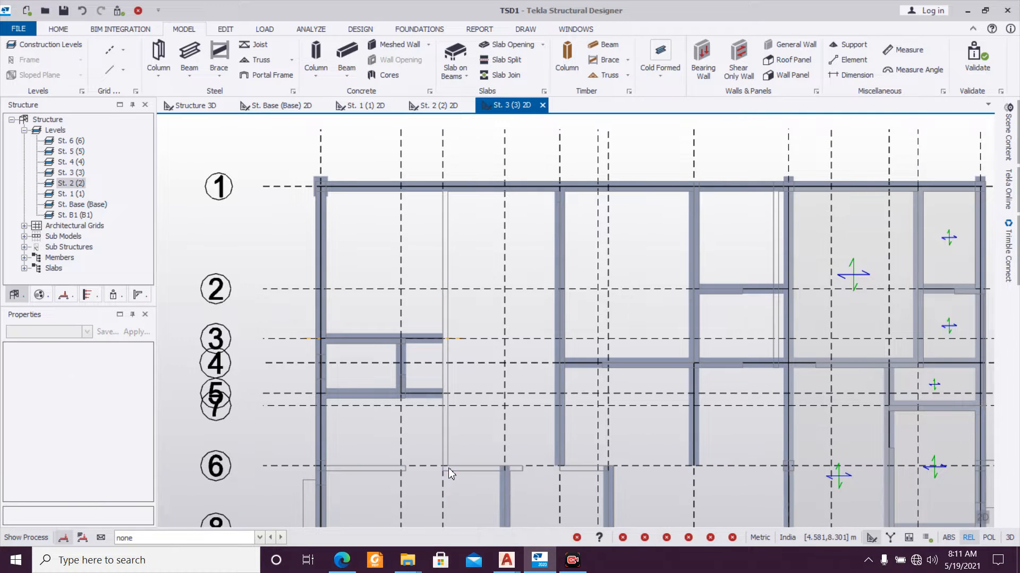
Step: Draw a concrete beam along gridline 14 from gridline 6 to gridline 1, and redraw the deleted gridline 6 beam
{"action": "left_click", "coordinate": [343, 47]}
{"action": "left_click", "coordinate": [87, 332]}
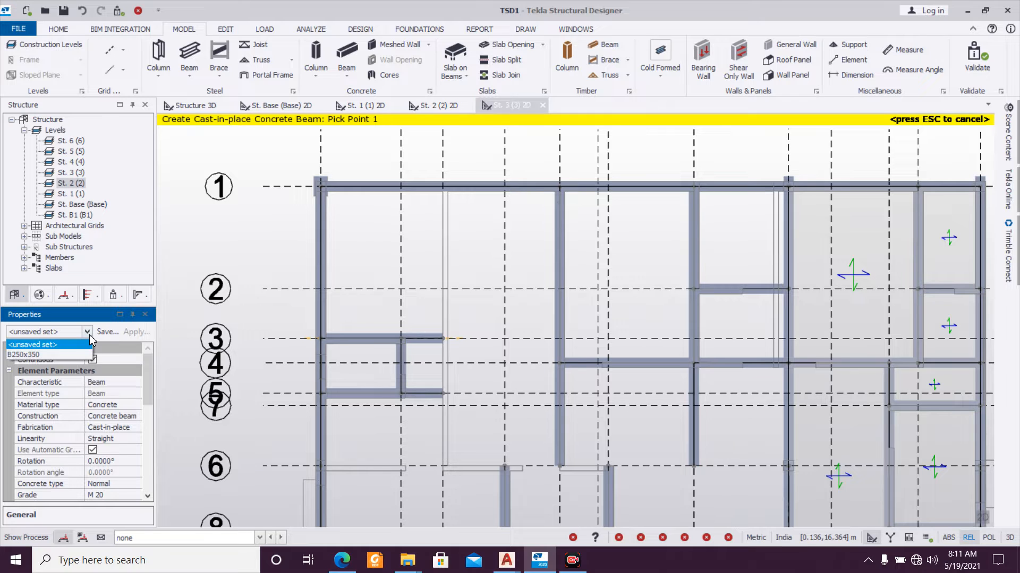
{"action": "left_click", "coordinate": [70, 363]}
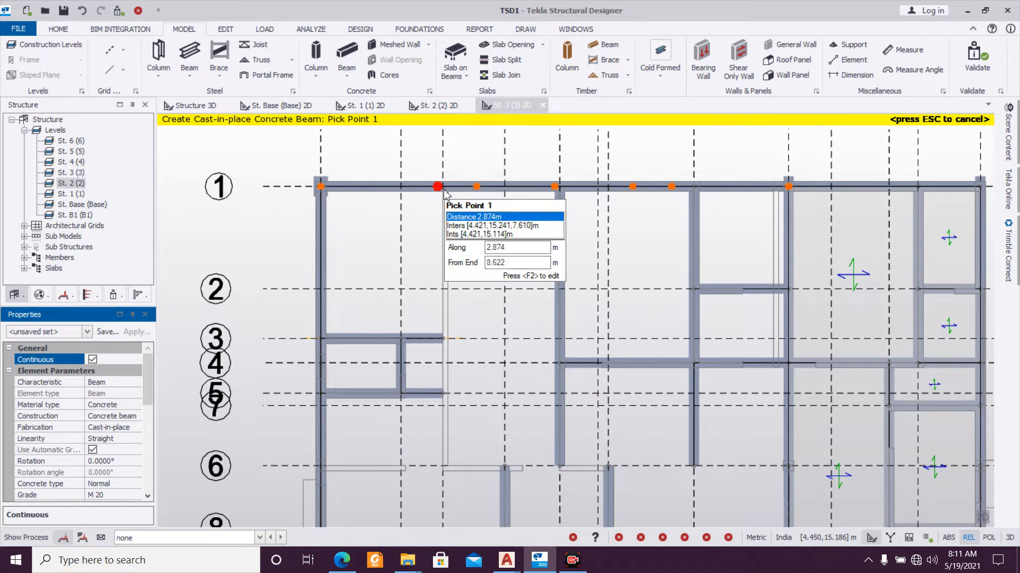
{"action": "left_click", "coordinate": [444, 477]}
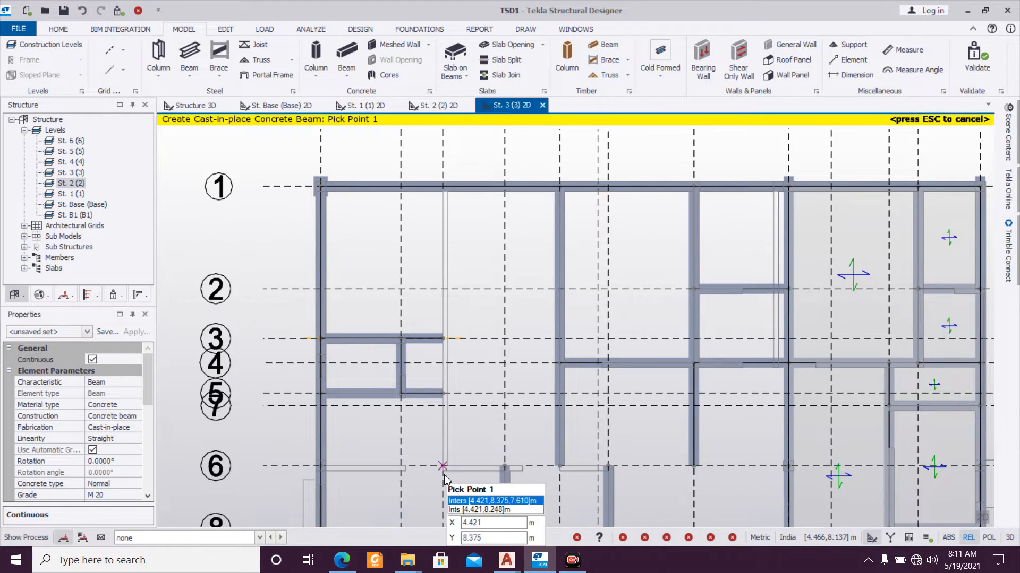
{"action": "left_click", "coordinate": [445, 192]}
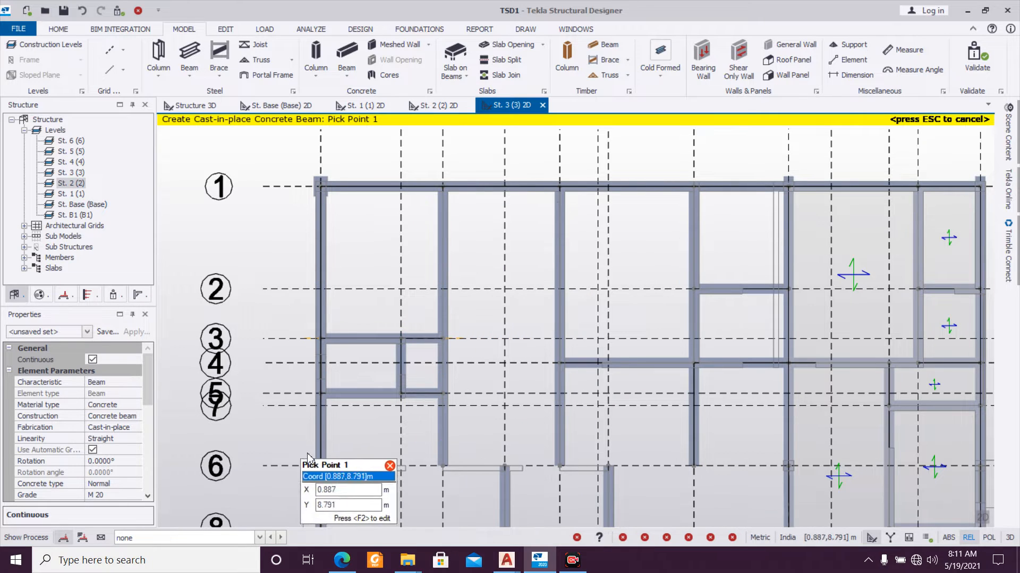
{"action": "scroll", "coordinate": [469, 393], "scroll_direction": "up", "scroll_amount": 1}
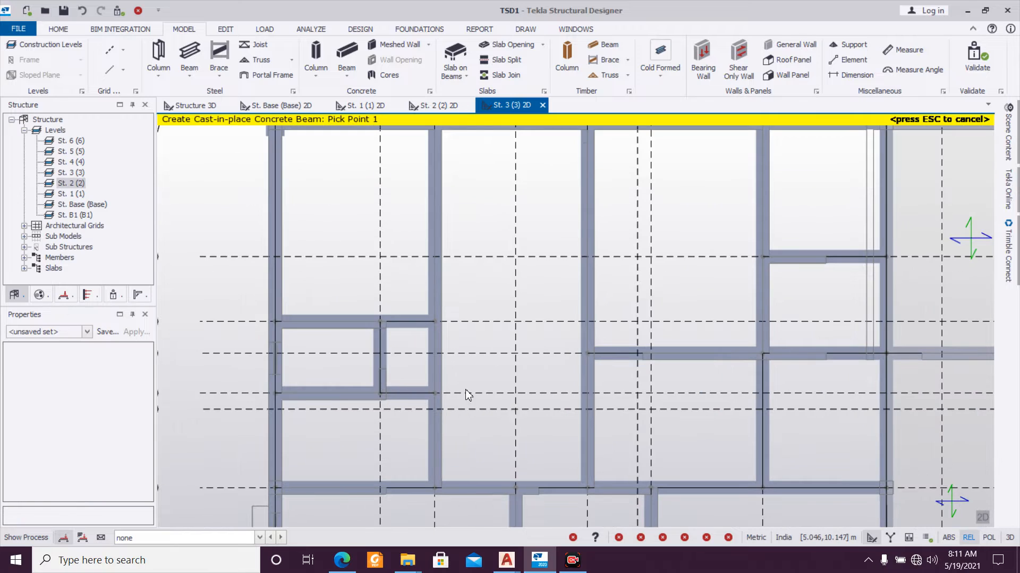
{"action": "key", "text": "Escape"}
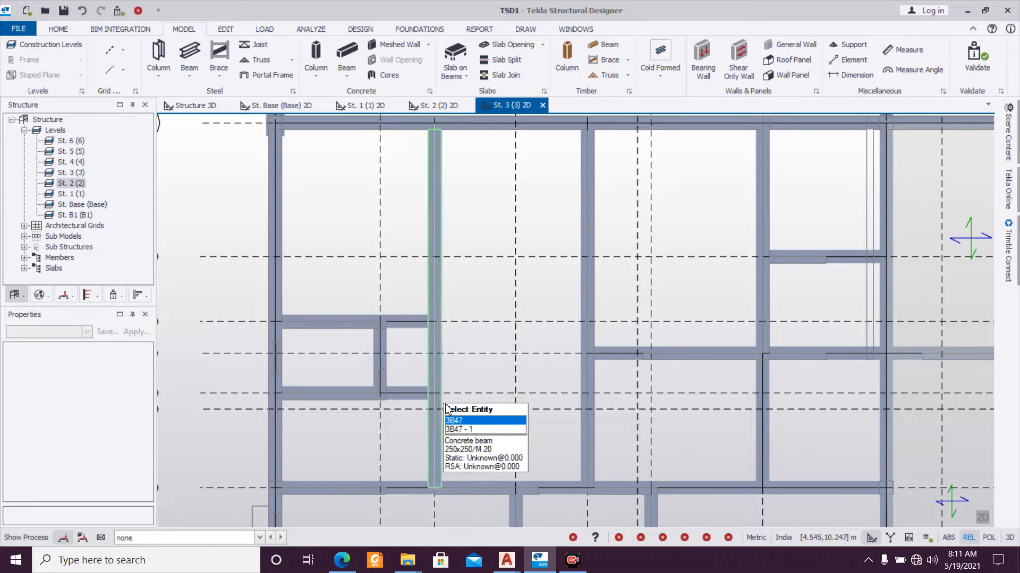
Step: Set the fixity at both ends of the gridline 14 beam to Pin
{"action": "double_click", "coordinate": [440, 450]}
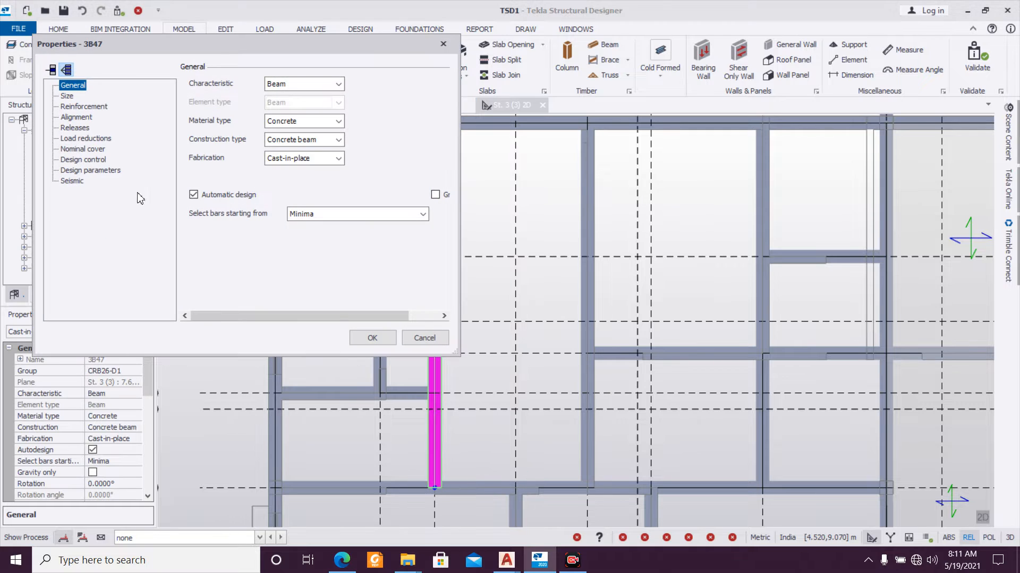
{"action": "left_click", "coordinate": [80, 128]}
{"action": "left_click", "coordinate": [301, 88]}
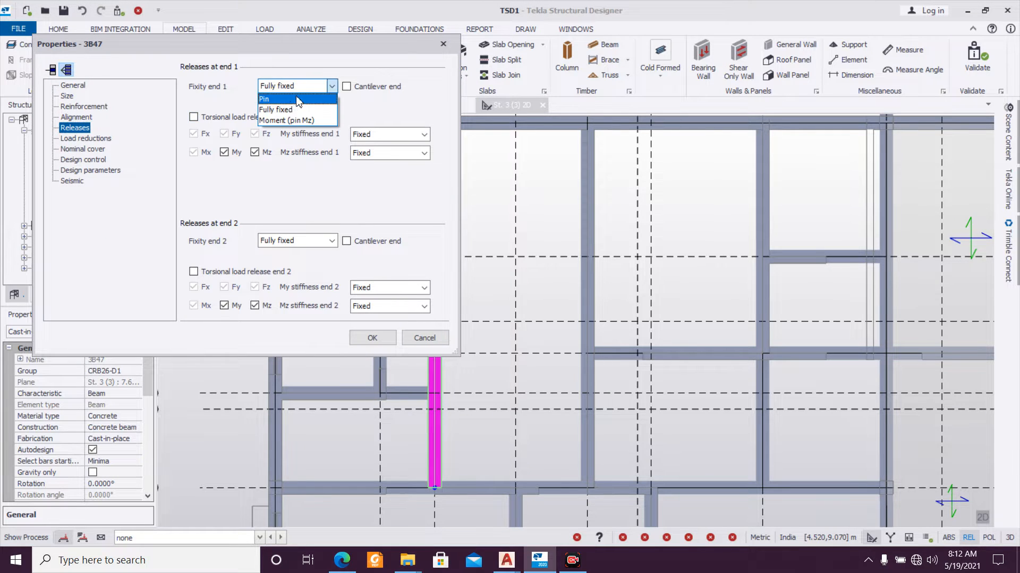
{"action": "left_click", "coordinate": [273, 99]}
{"action": "left_click", "coordinate": [331, 241]}
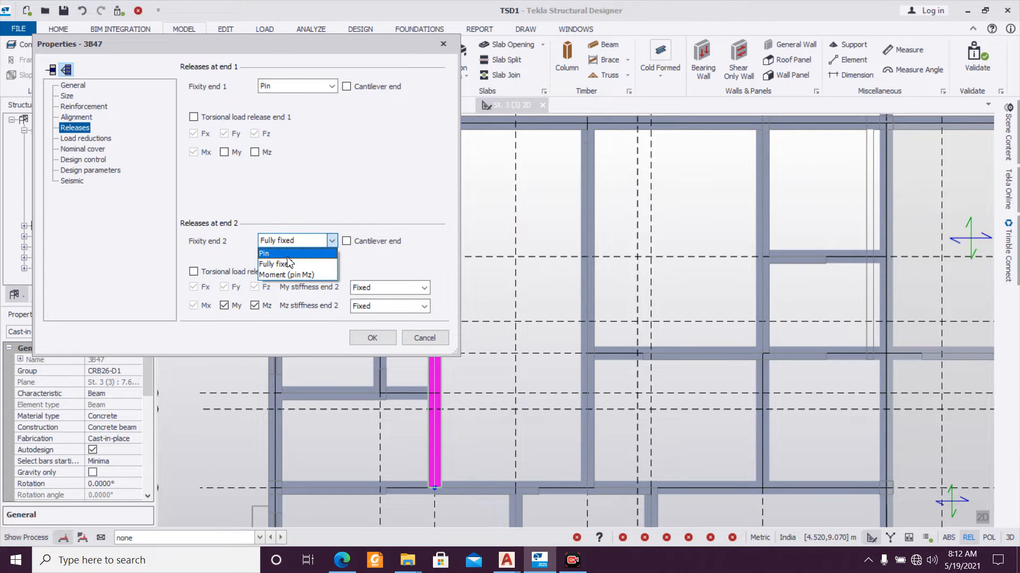
{"action": "left_click", "coordinate": [271, 254]}
{"action": "left_click", "coordinate": [371, 339]}
Step: Release both ends of the gridline 5 beam between the outer edge beam and gridline 14 as Pin
{"action": "double_click", "coordinate": [336, 393]}
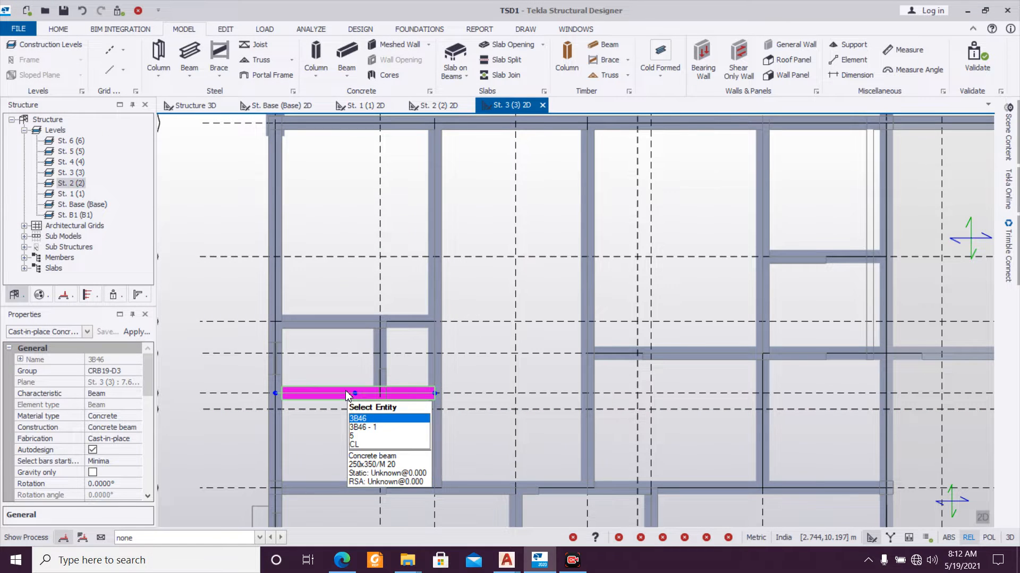
{"action": "left_click", "coordinate": [74, 127]}
{"action": "left_click", "coordinate": [319, 86]}
{"action": "left_click", "coordinate": [281, 99]}
{"action": "left_click", "coordinate": [304, 241]}
{"action": "left_click", "coordinate": [294, 254]}
{"action": "left_click", "coordinate": [378, 339]}
Step: Set end 1 and end 2 of the short cross beam between gridlines 3 and 5 to Pin fixity
{"action": "double_click", "coordinate": [386, 347]}
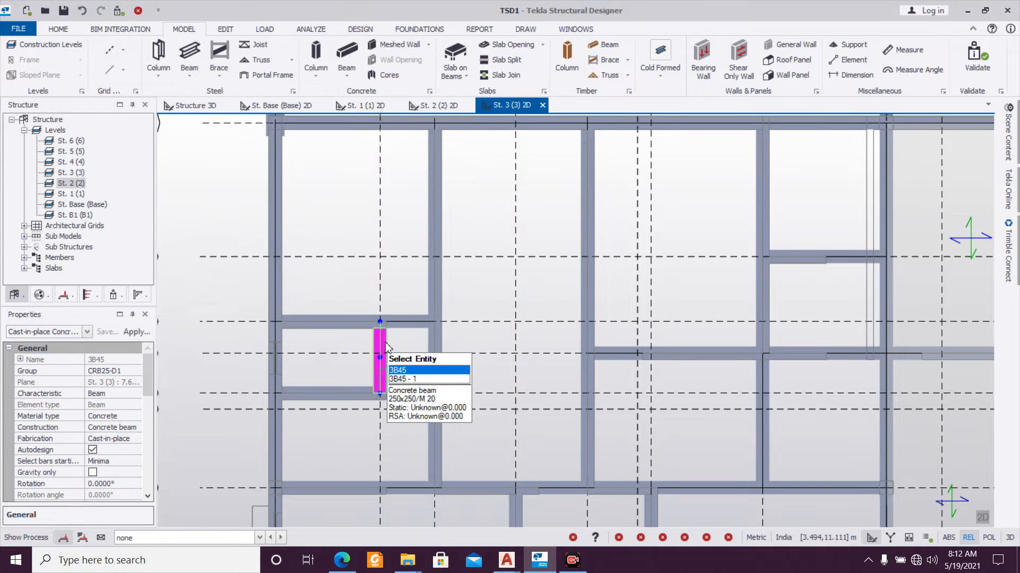
{"action": "left_click", "coordinate": [396, 371]}
{"action": "left_click", "coordinate": [74, 128]}
{"action": "left_click", "coordinate": [318, 86]}
{"action": "left_click", "coordinate": [282, 99]}
{"action": "left_click", "coordinate": [303, 241]}
{"action": "left_click", "coordinate": [295, 254]}
{"action": "left_click", "coordinate": [373, 339]}
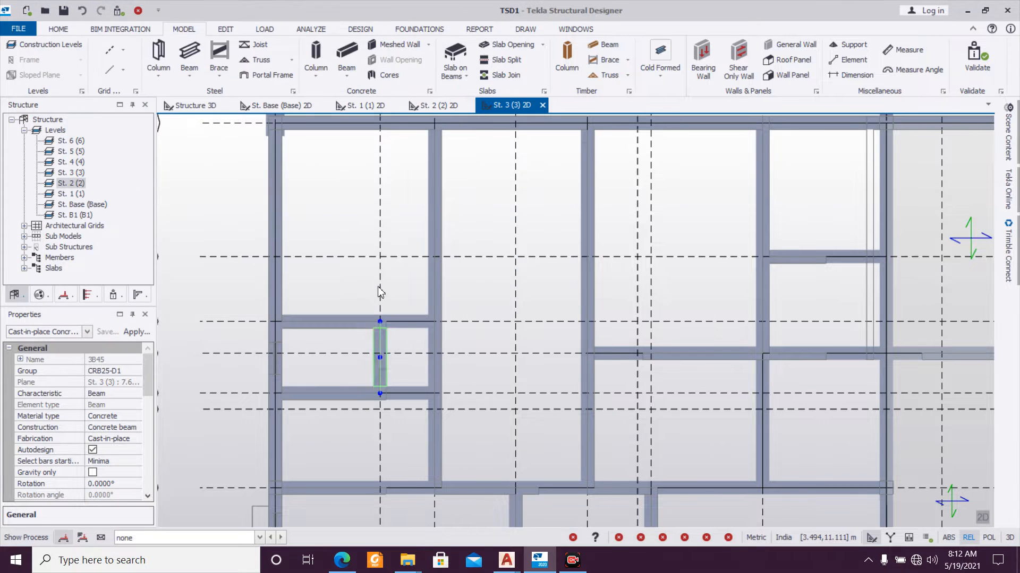
Step: Check the end releases of the gridline 3 beam between gridlines 13 and 14 and of the gridline 14 beam
{"action": "double_click", "coordinate": [339, 316]}
{"action": "left_click", "coordinate": [73, 128]}
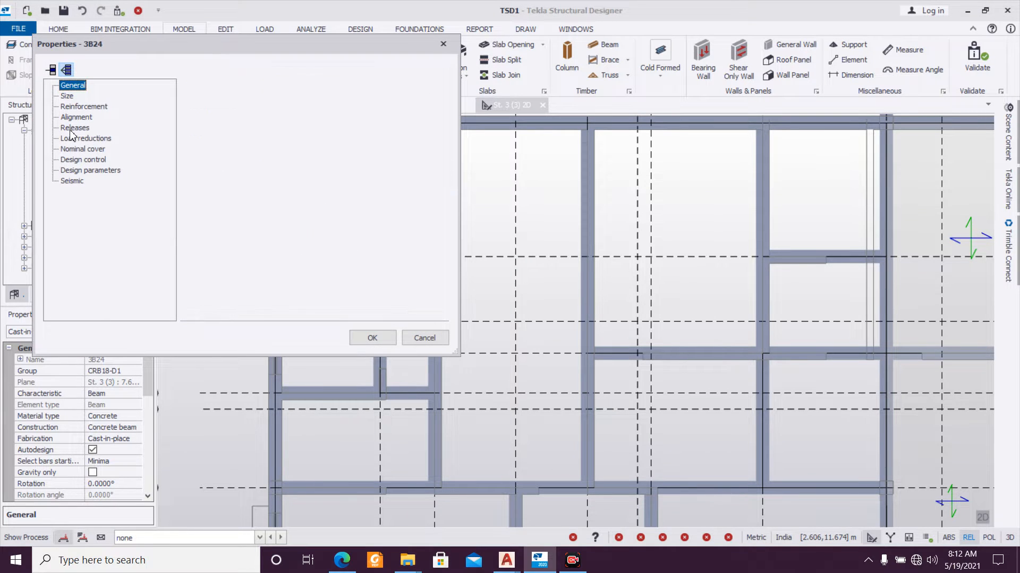
{"action": "left_click", "coordinate": [362, 337]}
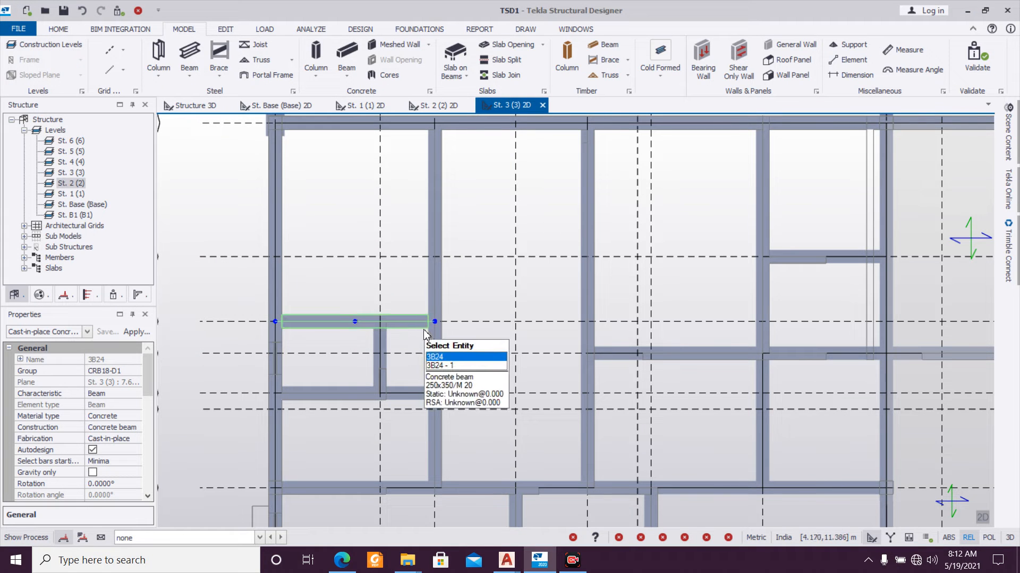
{"action": "double_click", "coordinate": [433, 341]}
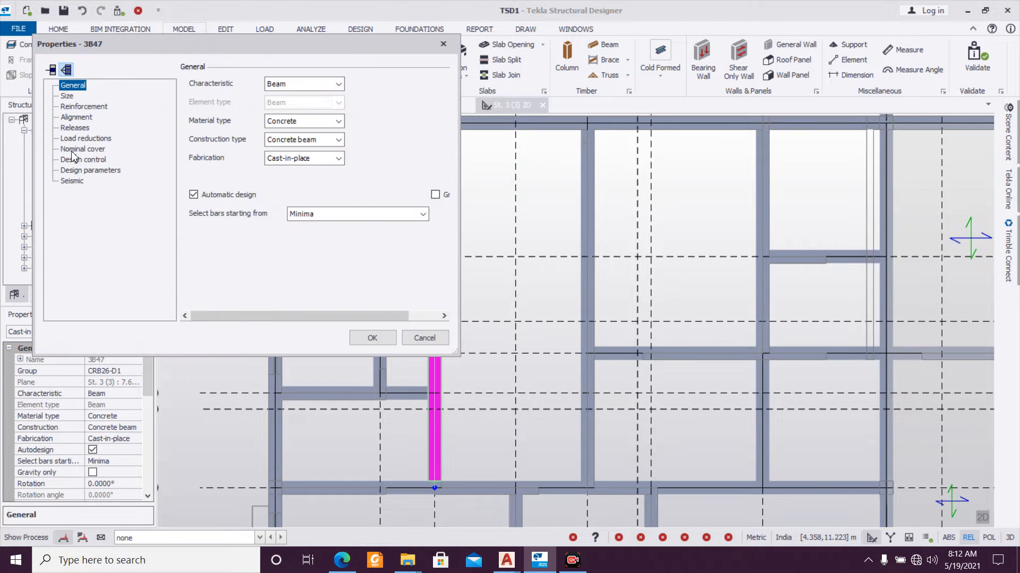
{"action": "left_click", "coordinate": [72, 128]}
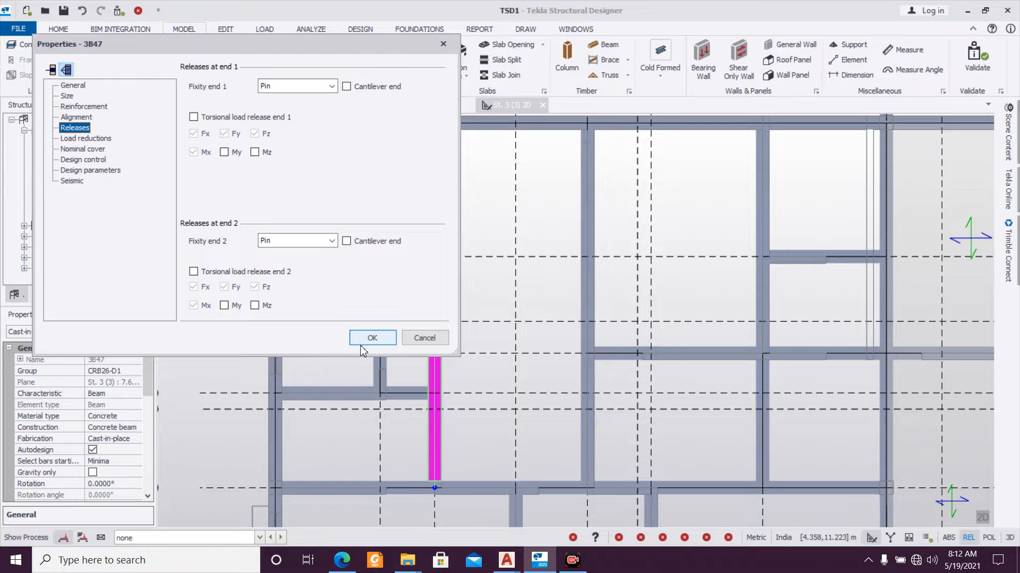
{"action": "left_click", "coordinate": [371, 337]}
{"action": "left_click", "coordinate": [367, 320]}
Step: Create slab items on St. 3 in the five bays between gridlines 13 and 15, from gridline 1 to gridline 6
{"action": "scroll", "coordinate": [367, 320], "scroll_direction": "down", "scroll_amount": 5}
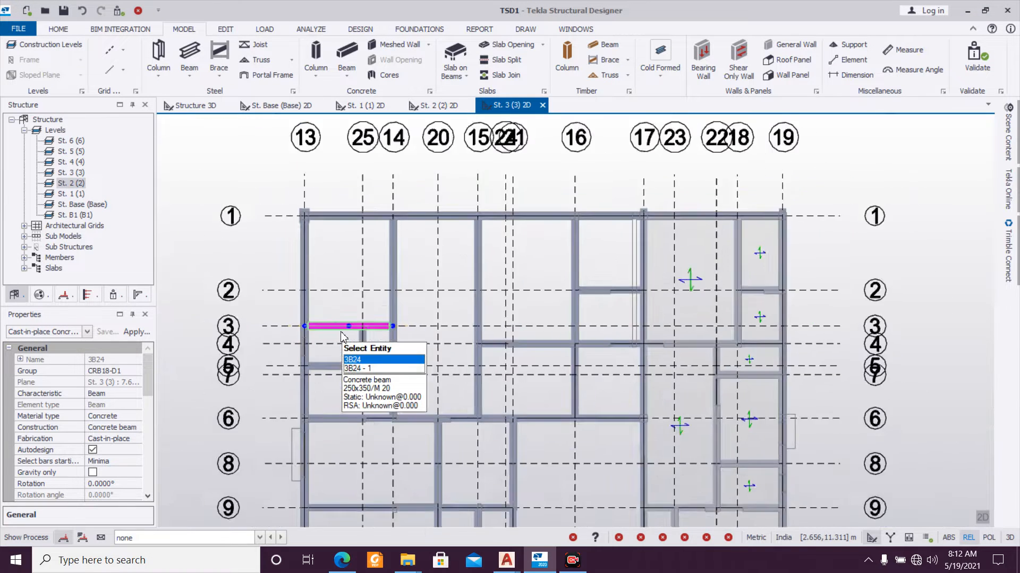
{"action": "middle_click_drag", "start_coordinate": [381, 373], "coordinate": [354, 324]}
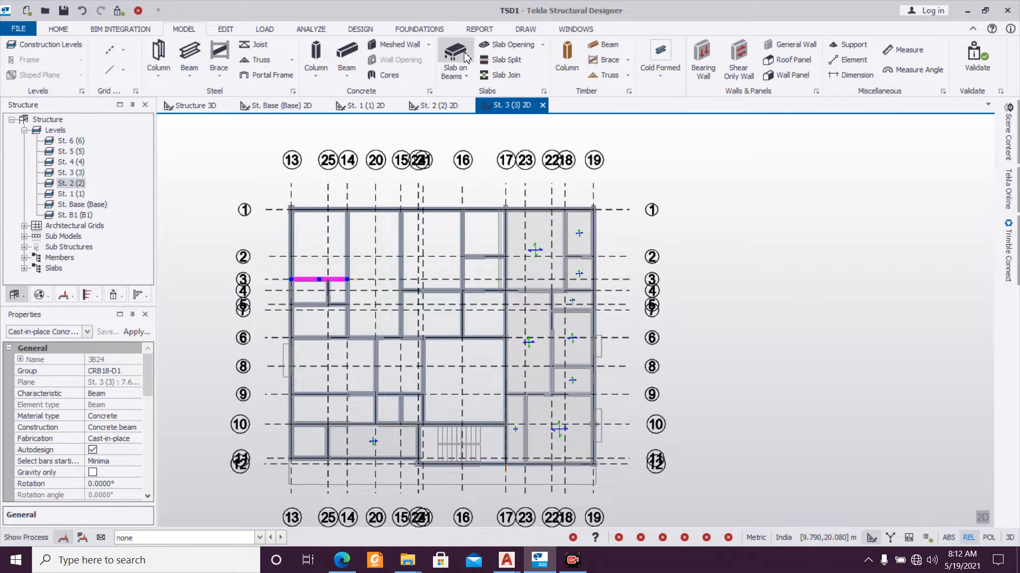
{"action": "left_click", "coordinate": [455, 56]}
{"action": "left_click", "coordinate": [332, 259]}
{"action": "left_click", "coordinate": [311, 292]}
{"action": "left_click", "coordinate": [319, 323]}
{"action": "left_click", "coordinate": [338, 292]}
{"action": "left_click", "coordinate": [370, 276]}
Step: Add slab items to the five bays between gridlines 15 and 17, from gridline 1 to gridline 6
{"action": "left_click", "coordinate": [430, 252]}
{"action": "left_click", "coordinate": [431, 313]}
{"action": "left_click", "coordinate": [482, 313]}
{"action": "left_click", "coordinate": [483, 274]}
{"action": "left_click", "coordinate": [489, 225]}
Step: Fill the bays between gridlines 6 and 10, from gridline 13 to gridline 17, with slab items, leaving the stair bay open
{"action": "left_click", "coordinate": [337, 380]}
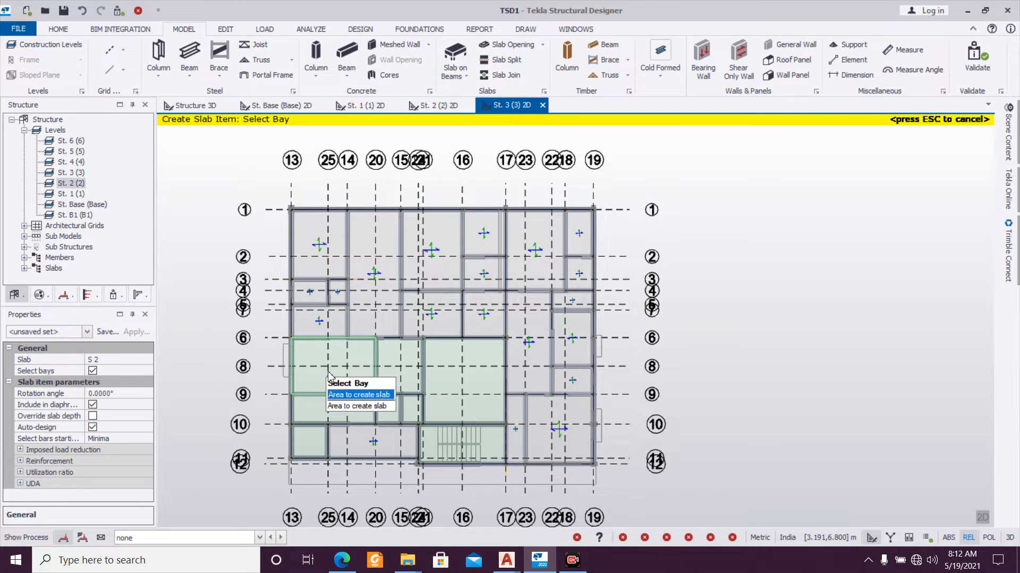
{"action": "left_click", "coordinate": [403, 362]}
{"action": "left_click", "coordinate": [411, 405]}
{"action": "left_click", "coordinate": [467, 388]}
{"action": "scroll", "coordinate": [524, 410], "scroll_direction": "up", "scroll_amount": 2}
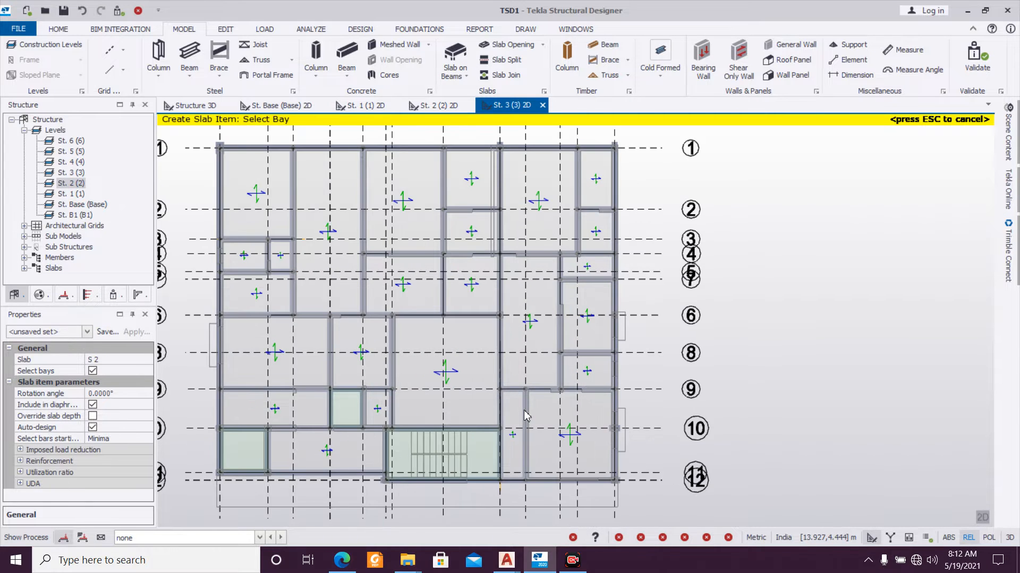
{"action": "left_click", "coordinate": [356, 411]}
{"action": "scroll", "coordinate": [411, 372], "scroll_direction": "down", "scroll_amount": 2}
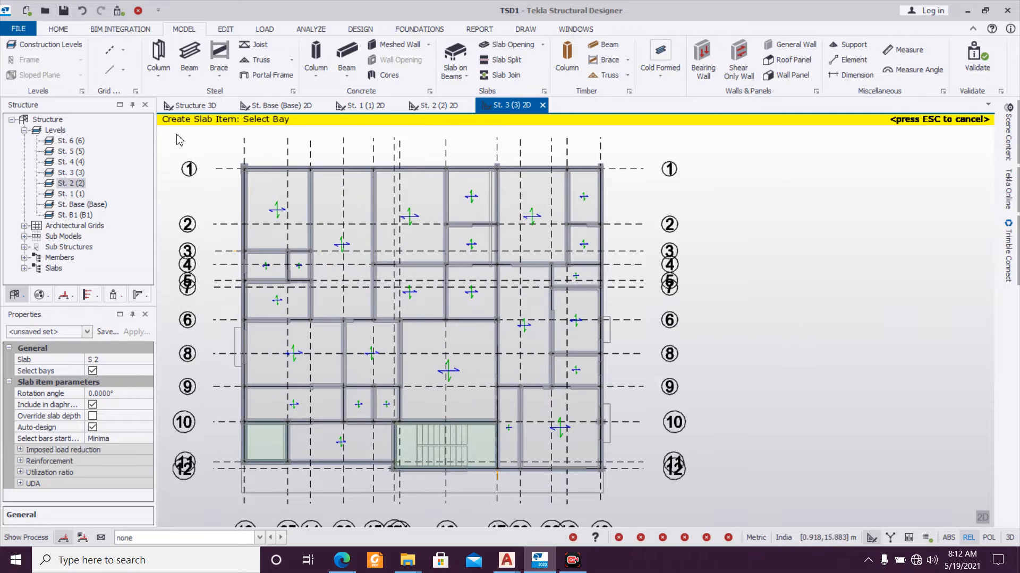
Step: Inspect the frame and its floor slabs from several angles in the 3D structure view
{"action": "left_click", "coordinate": [192, 105]}
{"action": "middle_click_drag", "start_coordinate": [819, 376], "coordinate": [632, 406], "text": "shift"}
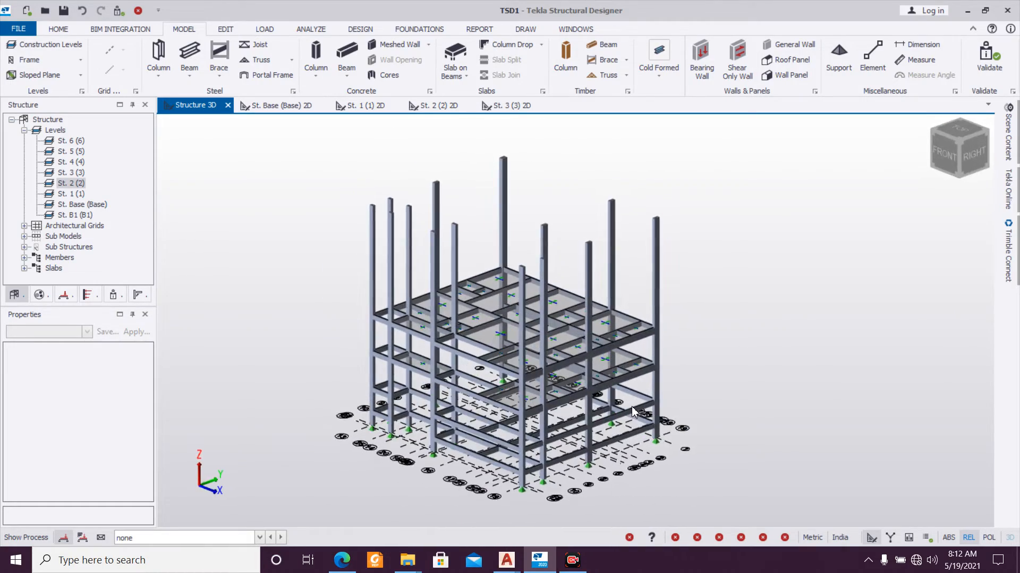
{"action": "scroll", "coordinate": [643, 414], "scroll_direction": "up", "scroll_amount": 3}
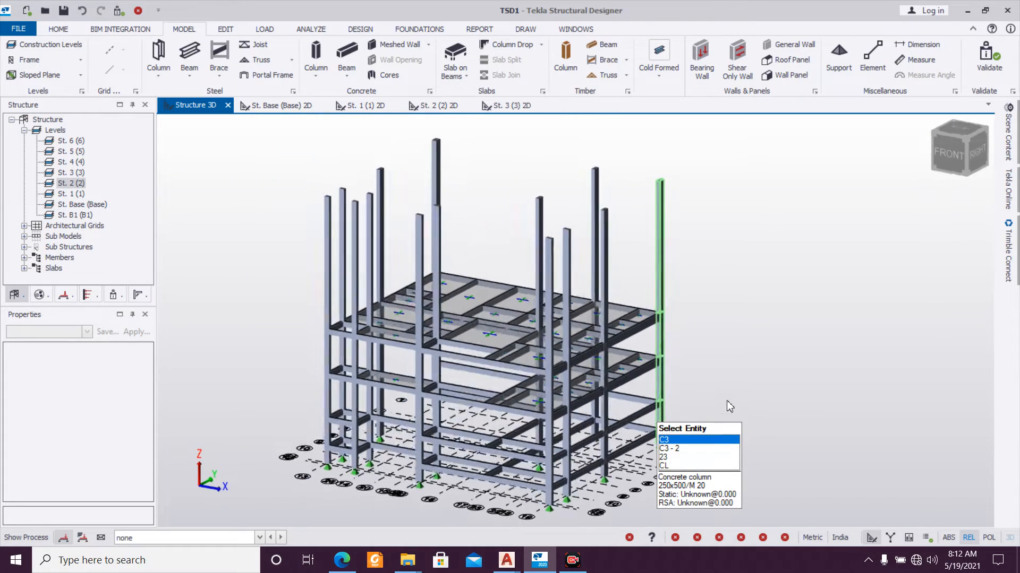
{"action": "scroll", "coordinate": [711, 406], "scroll_direction": "up", "scroll_amount": 3}
{"action": "scroll", "coordinate": [711, 406], "scroll_direction": "down", "scroll_amount": 3}
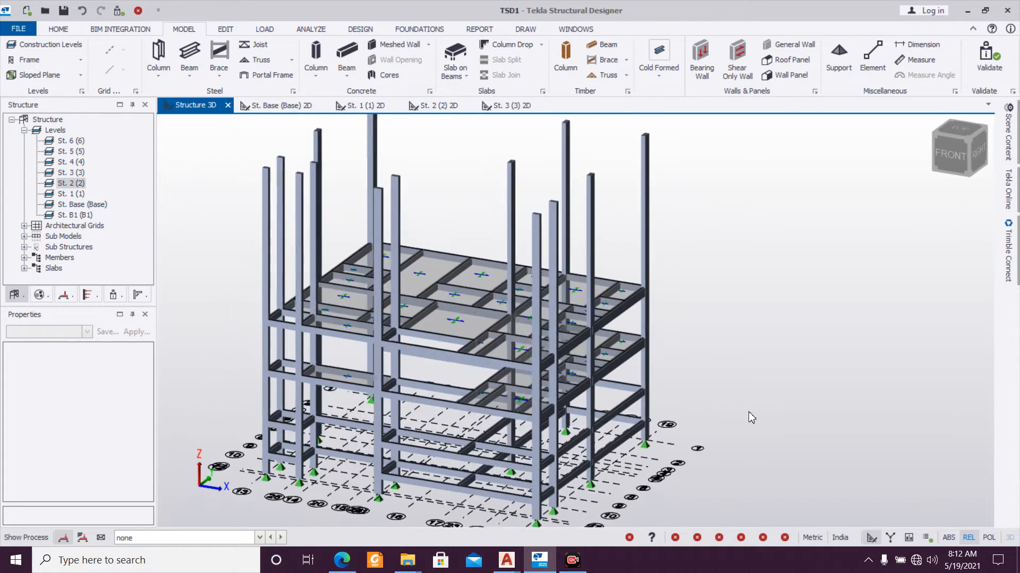
{"action": "middle_click_drag", "start_coordinate": [703, 421], "coordinate": [693, 401], "text": "shift"}
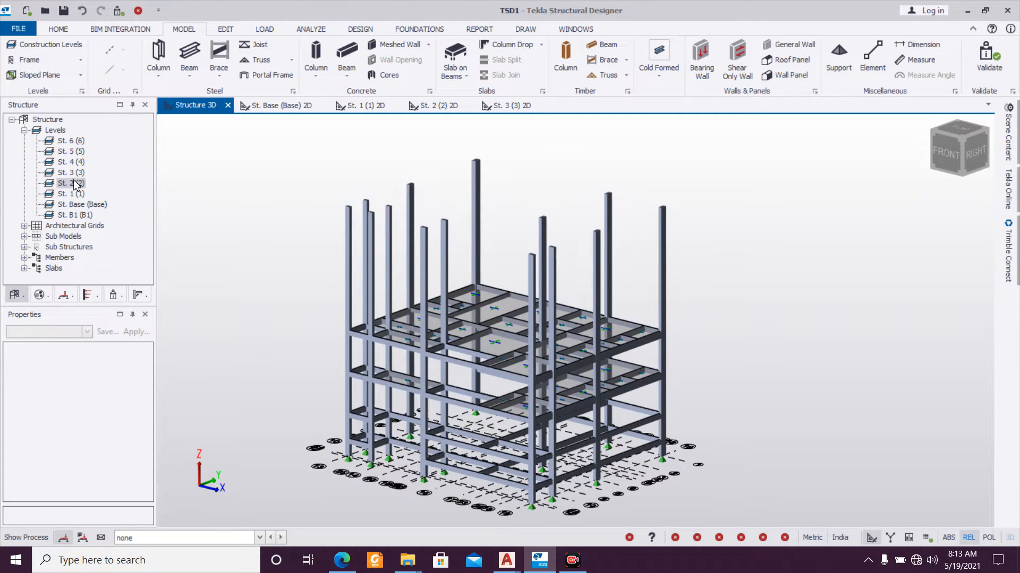
Step: Set the source of construction levels 4, 5 and 6 to level 3 and apply the level changes
{"action": "left_click", "coordinate": [21, 46]}
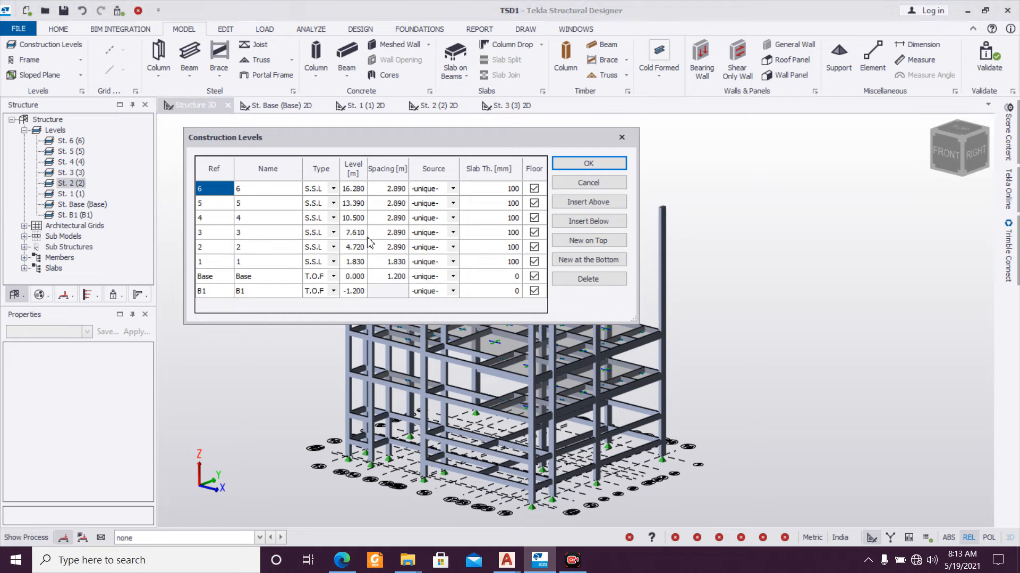
{"action": "left_click", "coordinate": [453, 219]}
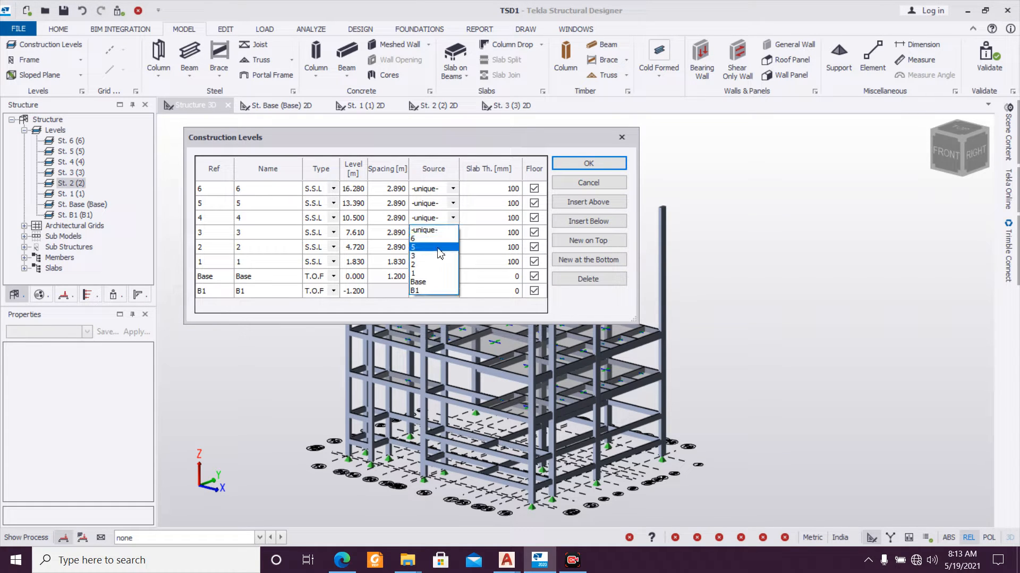
{"action": "left_click", "coordinate": [433, 256]}
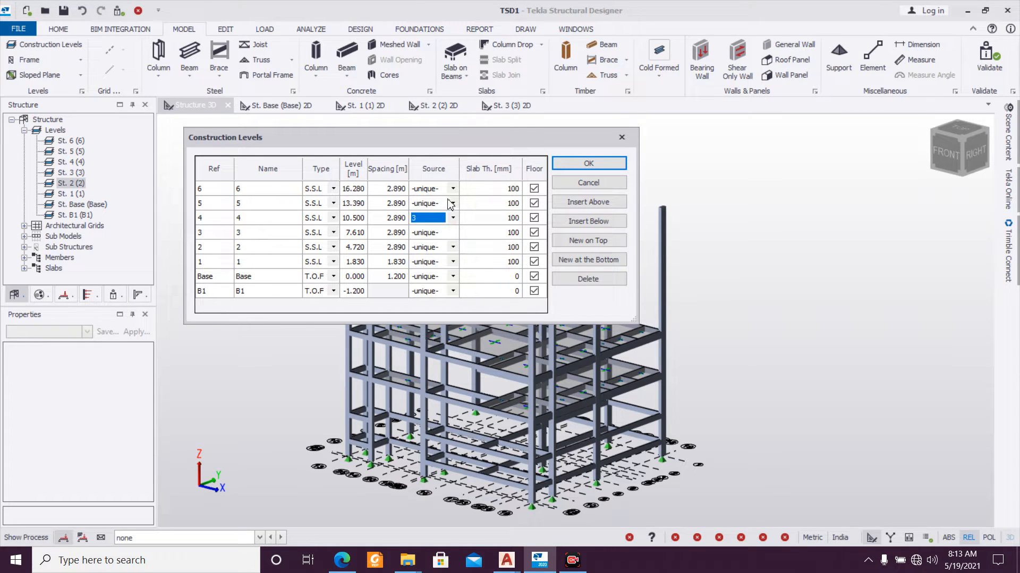
{"action": "left_click", "coordinate": [453, 203]}
{"action": "left_click", "coordinate": [432, 235]}
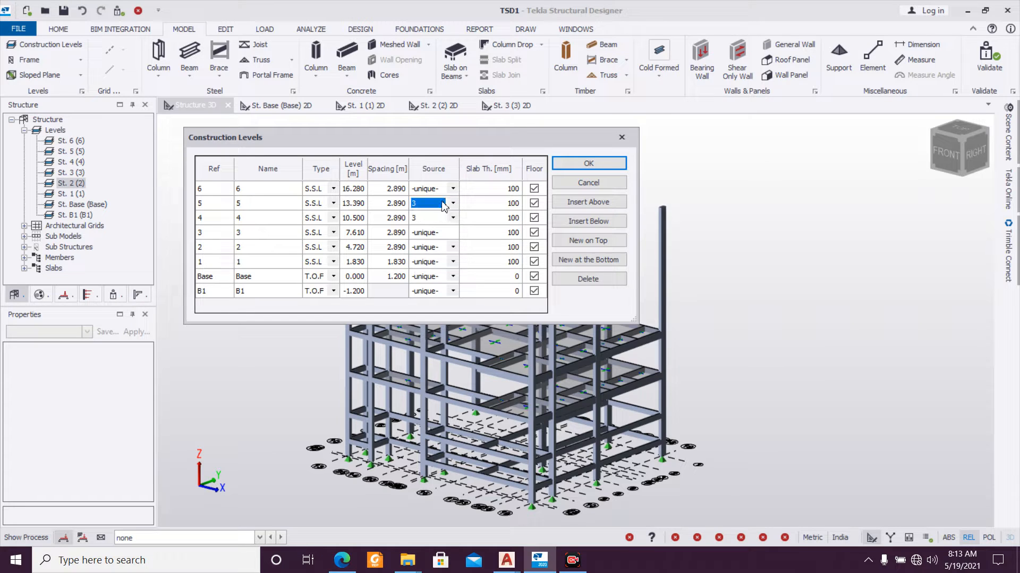
{"action": "left_click", "coordinate": [453, 189]}
{"action": "left_click", "coordinate": [433, 226]}
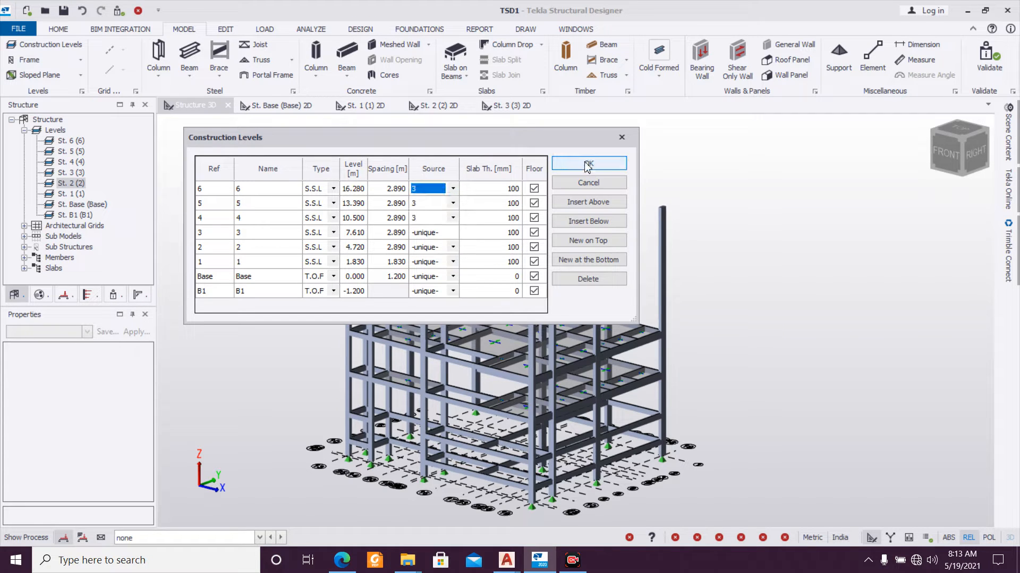
{"action": "left_click", "coordinate": [588, 163]}
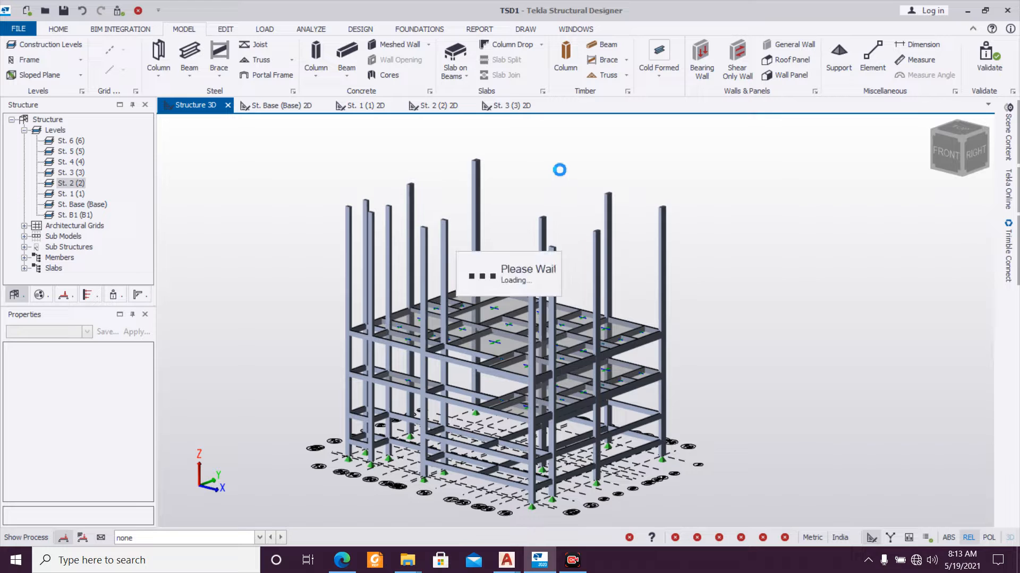
Step: Set the source of construction levels 4, 5 and 6 to -unique-
{"action": "left_click", "coordinate": [48, 44]}
{"action": "left_click", "coordinate": [454, 218]}
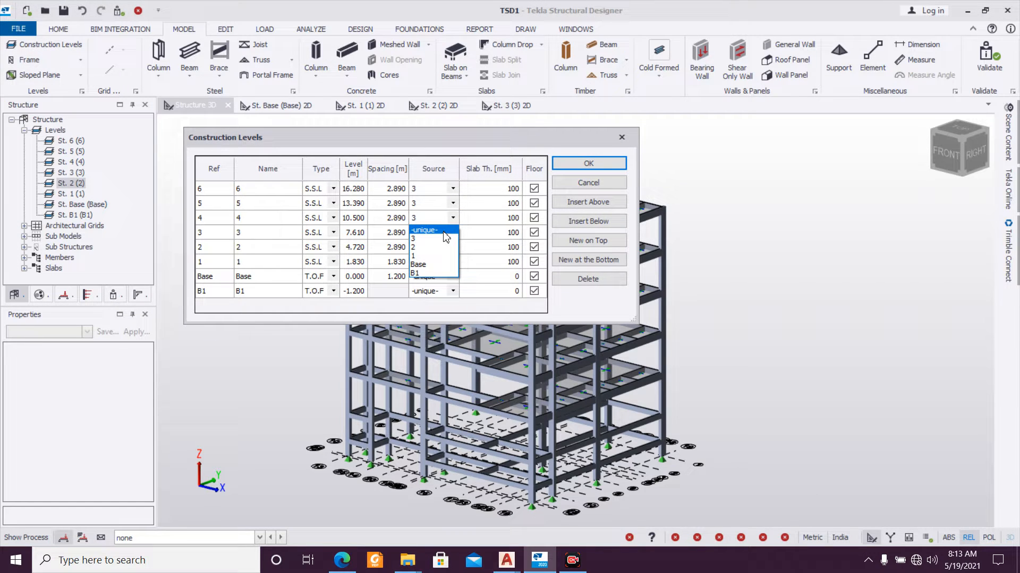
{"action": "left_click", "coordinate": [442, 230]}
{"action": "left_click", "coordinate": [453, 204]}
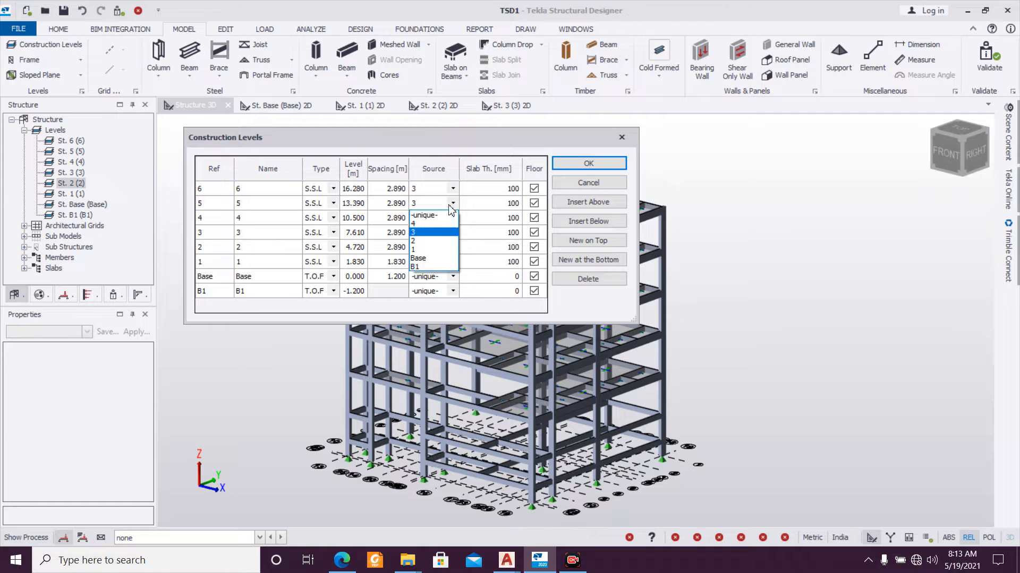
{"action": "left_click", "coordinate": [441, 216]}
{"action": "left_click", "coordinate": [452, 188]}
{"action": "left_click", "coordinate": [439, 202]}
{"action": "left_click", "coordinate": [588, 163]}
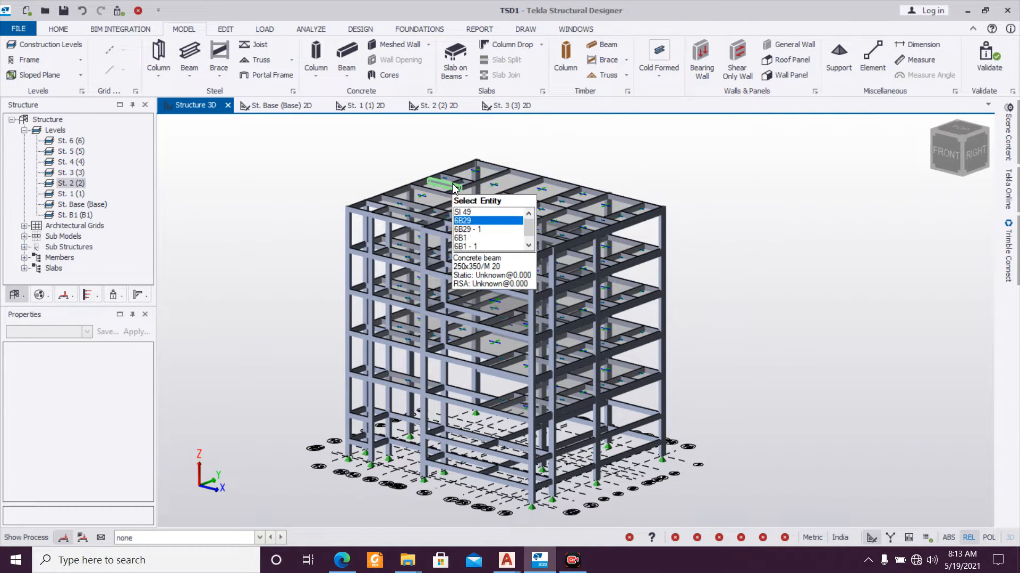
Step: Save the project as "Full Building Model Without Loads" in the 18.05.2021 folder
{"action": "mouse_move", "coordinate": [752, 360]}
{"action": "right_mouse_down"}
{"action": "mouse_move", "coordinate": [529, 371]}
{"action": "mouse_move", "coordinate": [754, 352]}
{"action": "mouse_move", "coordinate": [796, 366]}
{"action": "mouse_move", "coordinate": [748, 365]}
{"action": "right_mouse_up"}
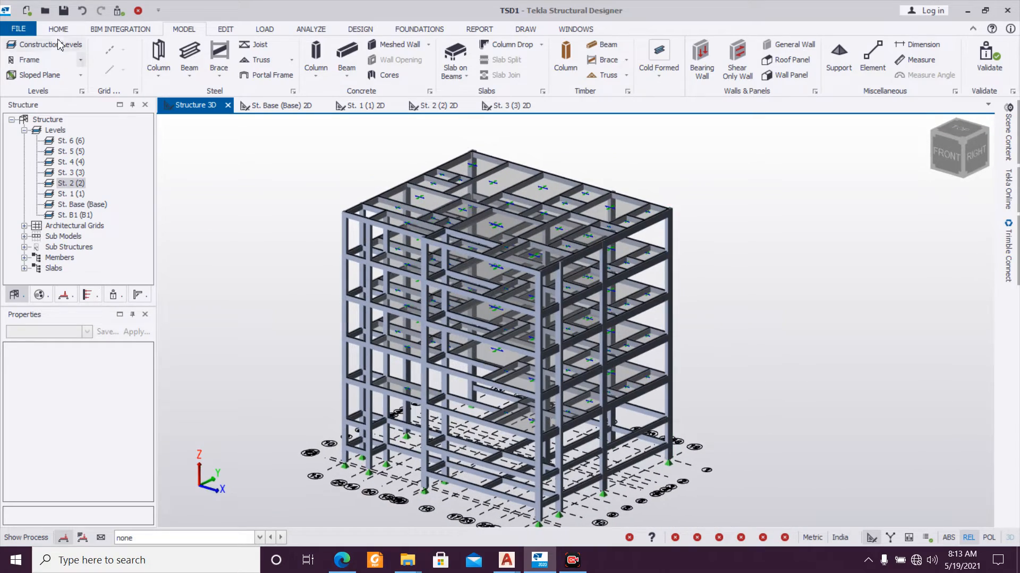
{"action": "left_click", "coordinate": [18, 29]}
{"action": "key", "text": "Escape"}
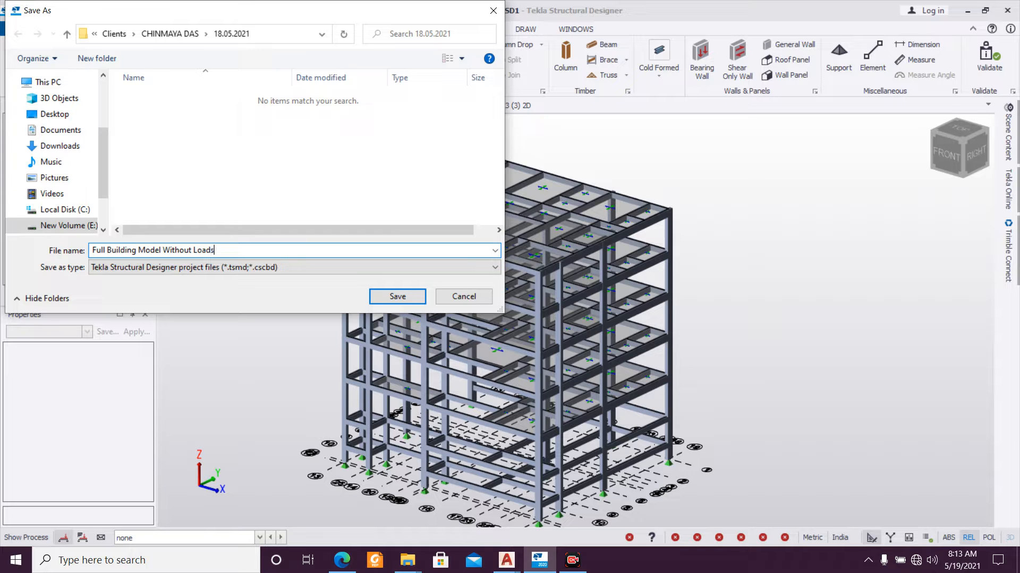
{"action": "left_click", "coordinate": [397, 298]}
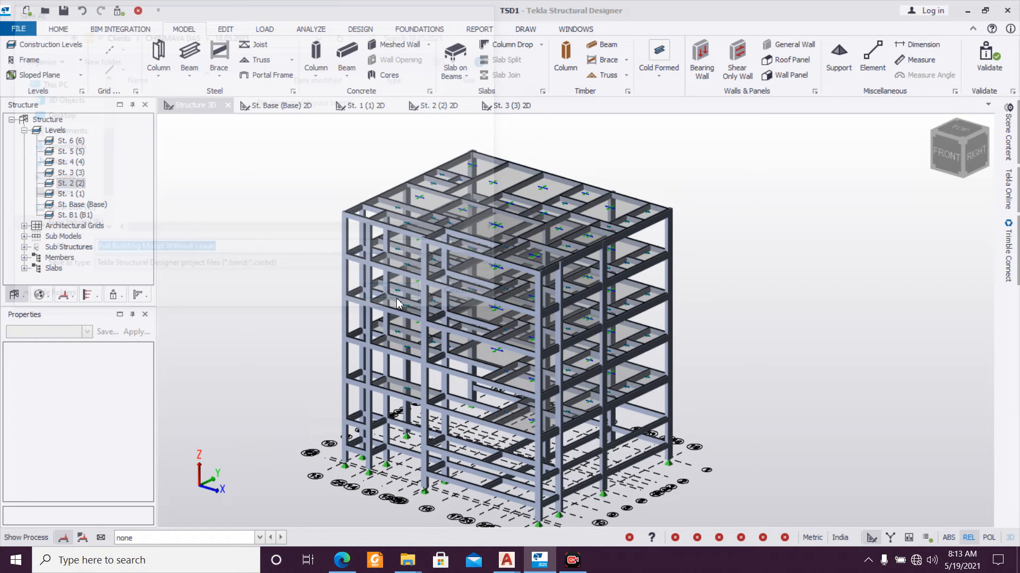
{"action": "scroll", "coordinate": [244, 275], "scroll_direction": "up", "scroll_amount": 3}
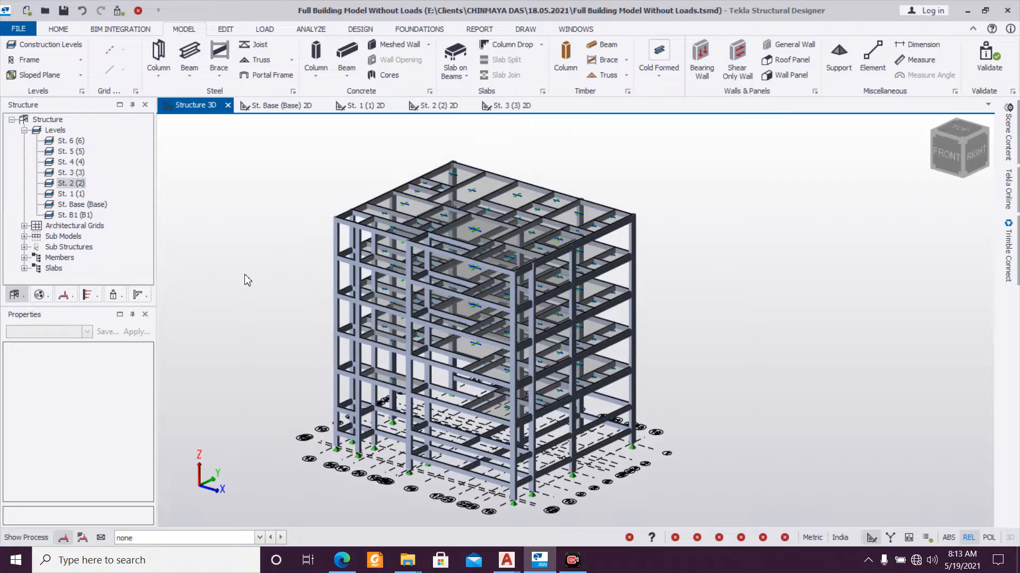
{"action": "right_click_drag", "start_coordinate": [245, 275], "coordinate": [211, 292]}
{"action": "scroll", "coordinate": [211, 292], "scroll_direction": "up", "scroll_amount": 2}
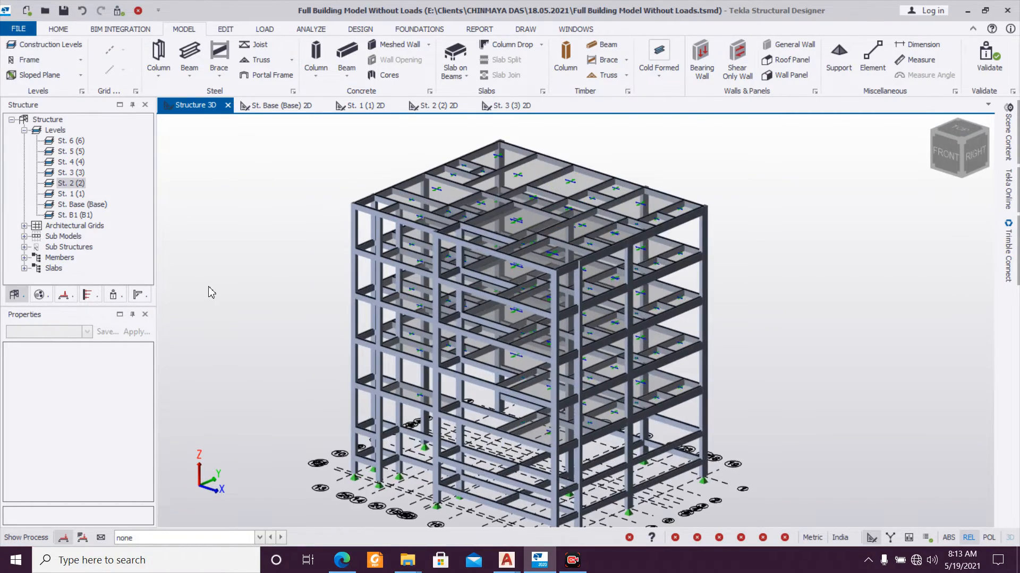
{"action": "scroll", "coordinate": [210, 292], "scroll_direction": "up", "scroll_amount": 1}
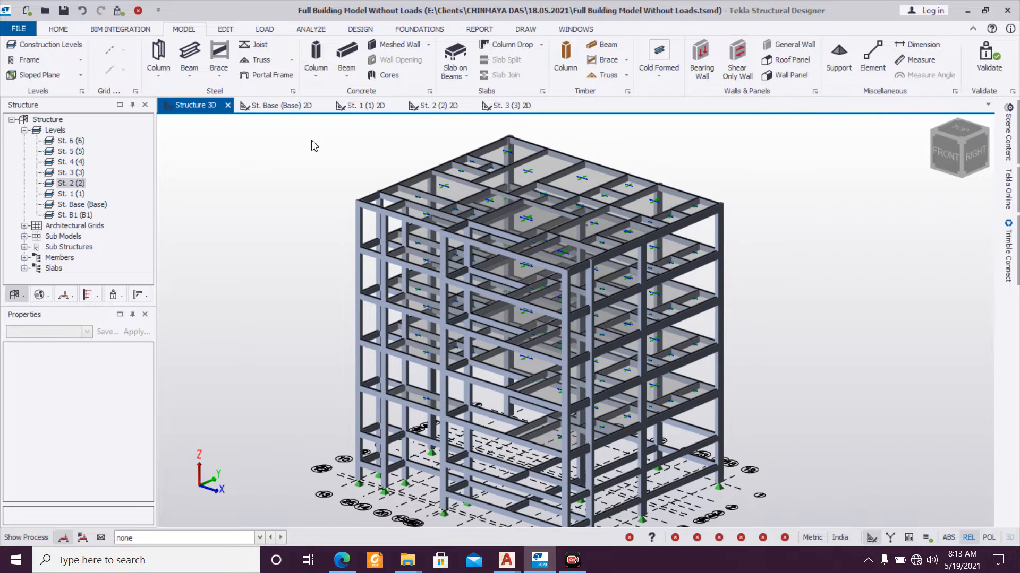
Step: On the St. Base plan, apply 3.8 kN/m full UDLs in the Dead loadcase to the four beams enclosing the bay between grids 13–25 and 10–11
{"action": "left_click", "coordinate": [287, 108]}
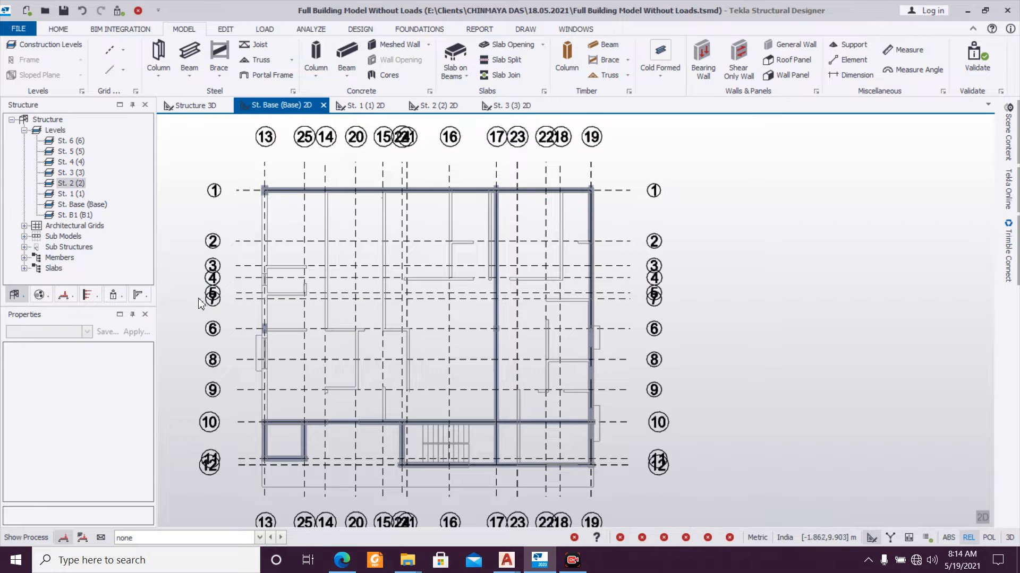
{"action": "left_click", "coordinate": [205, 539]}
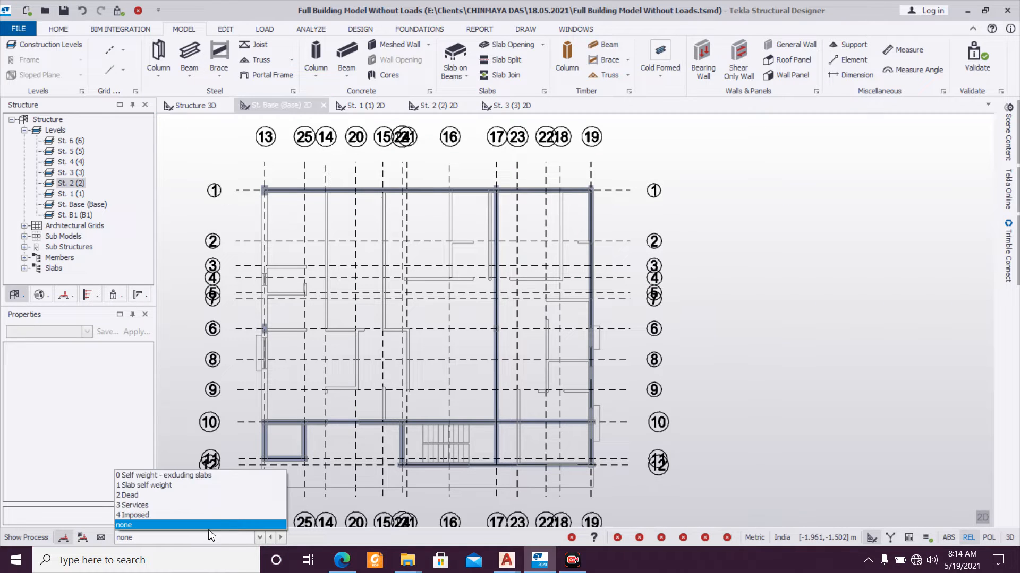
{"action": "left_click", "coordinate": [222, 494]}
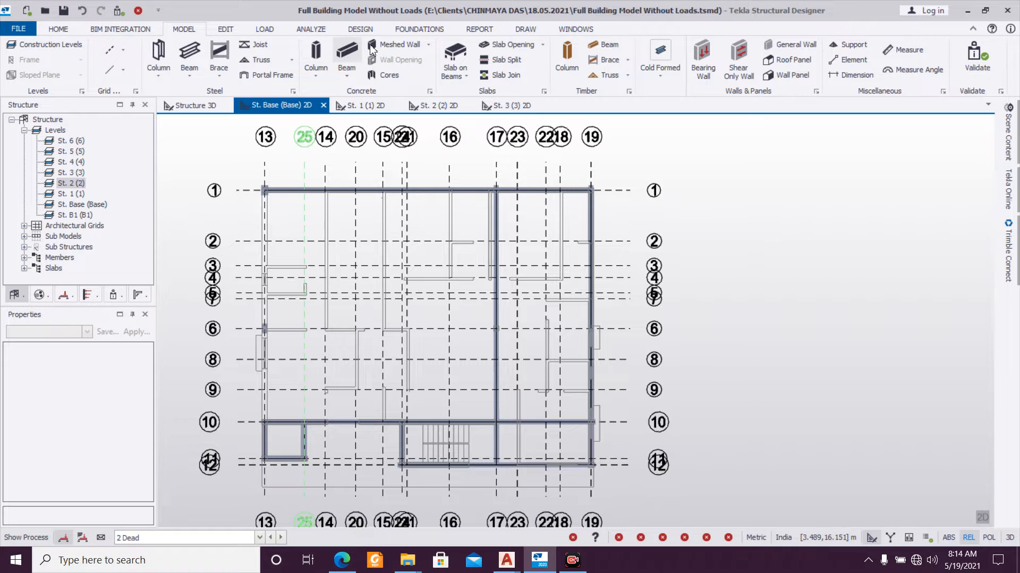
{"action": "left_click", "coordinate": [265, 29]}
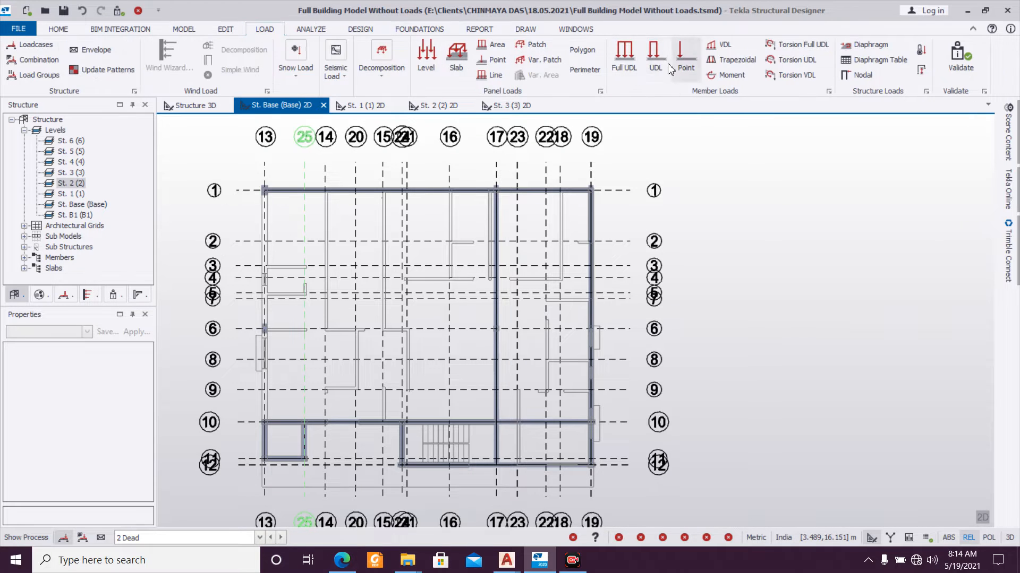
{"action": "left_click", "coordinate": [624, 59]}
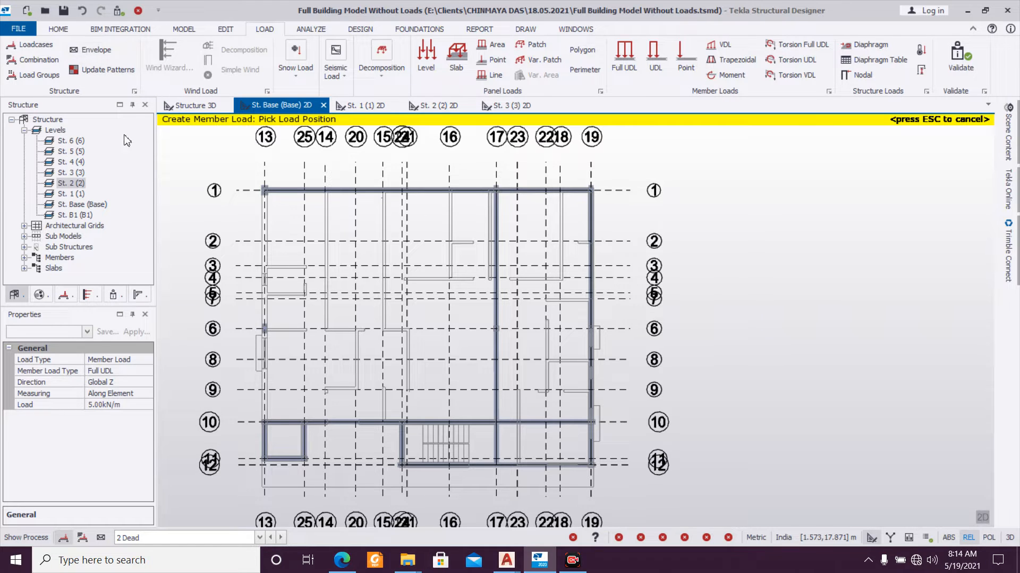
{"action": "left_click", "coordinate": [134, 406]}
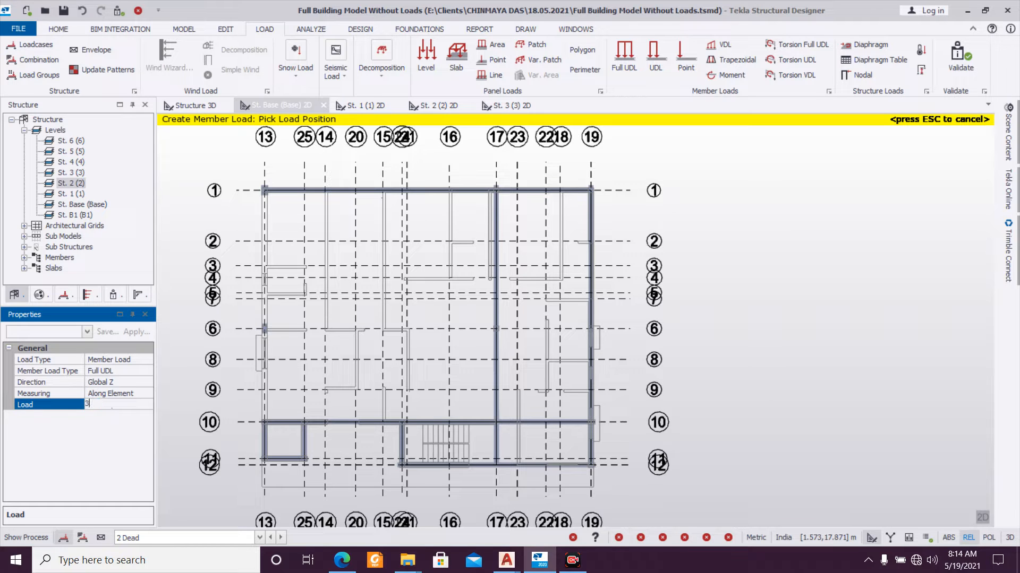
{"action": "left_click", "coordinate": [288, 420]}
{"action": "left_click", "coordinate": [267, 446]}
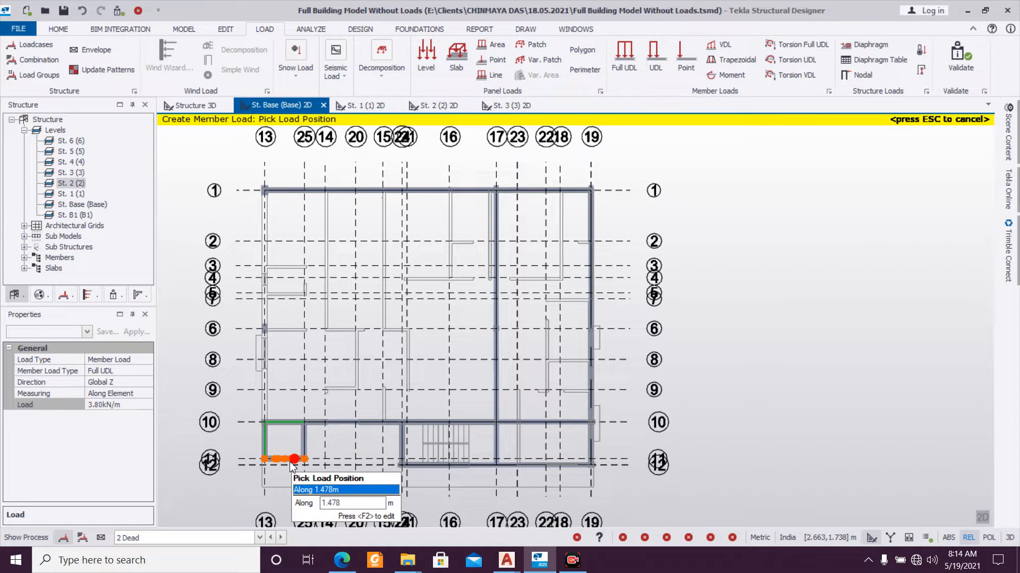
{"action": "left_click", "coordinate": [290, 462]}
{"action": "left_click", "coordinate": [309, 440]}
Step: Apply the same Dead UDL to the remaining grid 10 beams, the grid 12 beam, and the beams between grids 10 and 12 on grids 24 and 19
{"action": "left_click", "coordinate": [346, 418]}
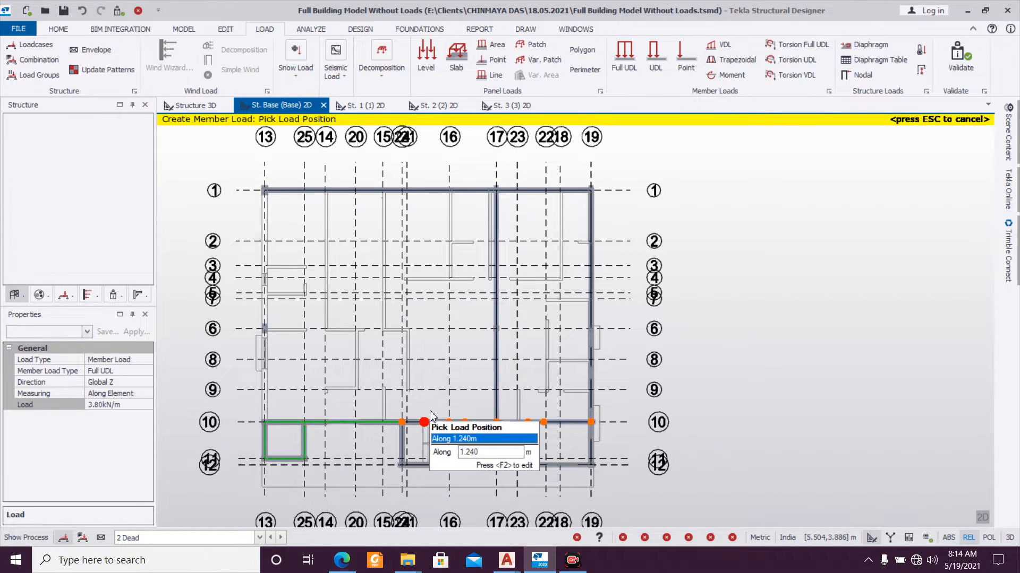
{"action": "left_click", "coordinate": [437, 425]}
{"action": "left_click", "coordinate": [401, 443]}
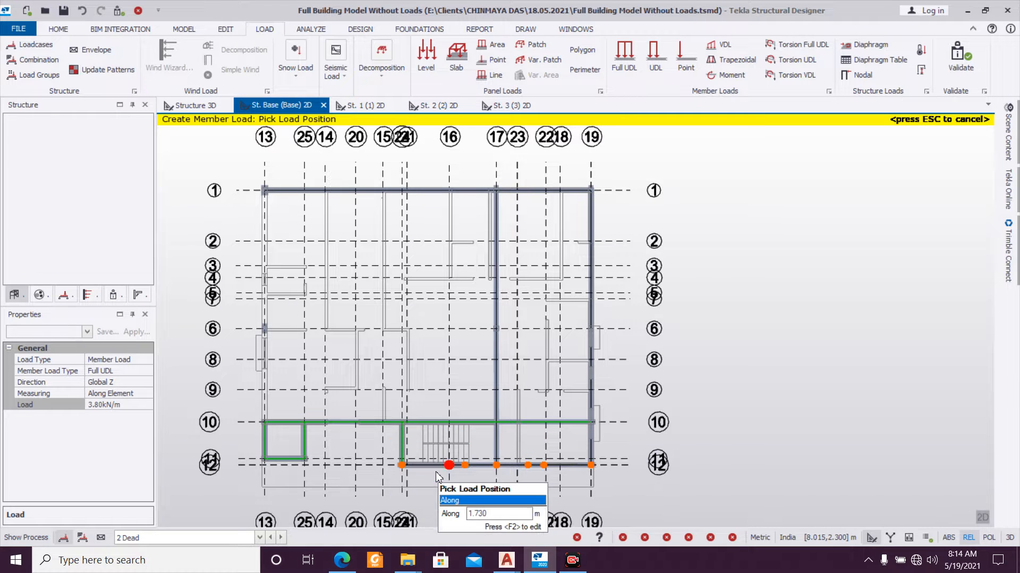
{"action": "left_click", "coordinate": [586, 464]}
{"action": "left_click", "coordinate": [591, 446]}
Step: Apply the same Dead UDL to all grid 17 beams, the grid 1 beams and the grid 19 beams between grids 1 and 10
{"action": "left_click", "coordinate": [592, 372]}
{"action": "left_click", "coordinate": [496, 450]}
{"action": "left_click", "coordinate": [496, 372]}
{"action": "left_click", "coordinate": [497, 281]}
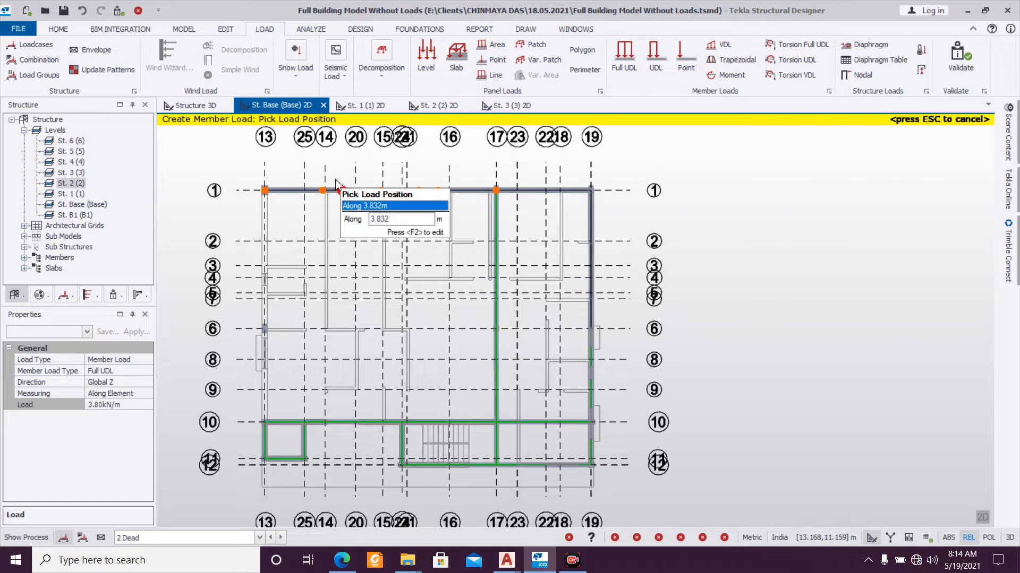
{"action": "left_click", "coordinate": [286, 192]}
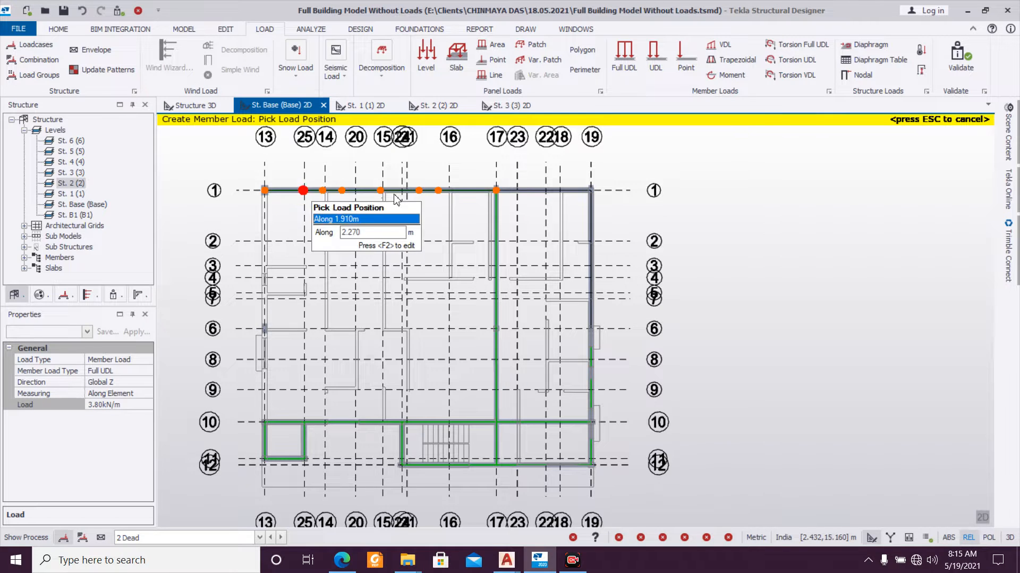
{"action": "left_click", "coordinate": [597, 283]}
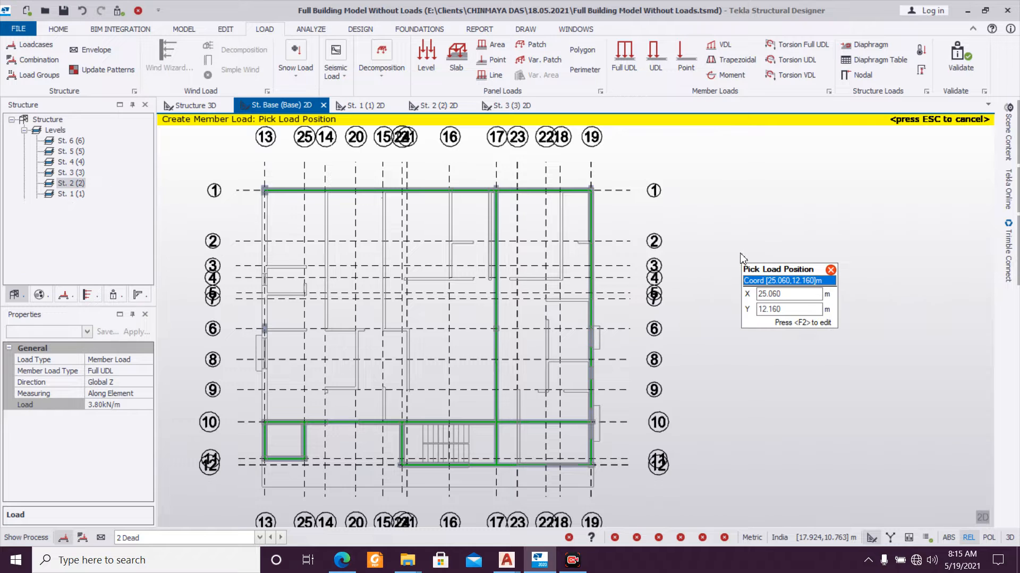
{"action": "scroll", "coordinate": [642, 386], "scroll_direction": "up", "scroll_amount": 3}
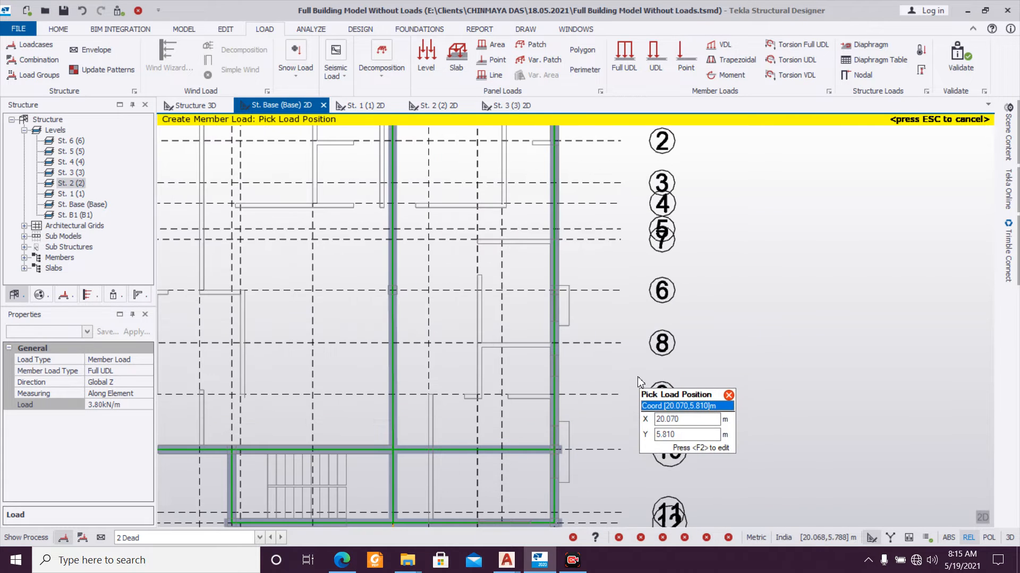
{"action": "scroll", "coordinate": [645, 385], "scroll_direction": "down", "scroll_amount": 3}
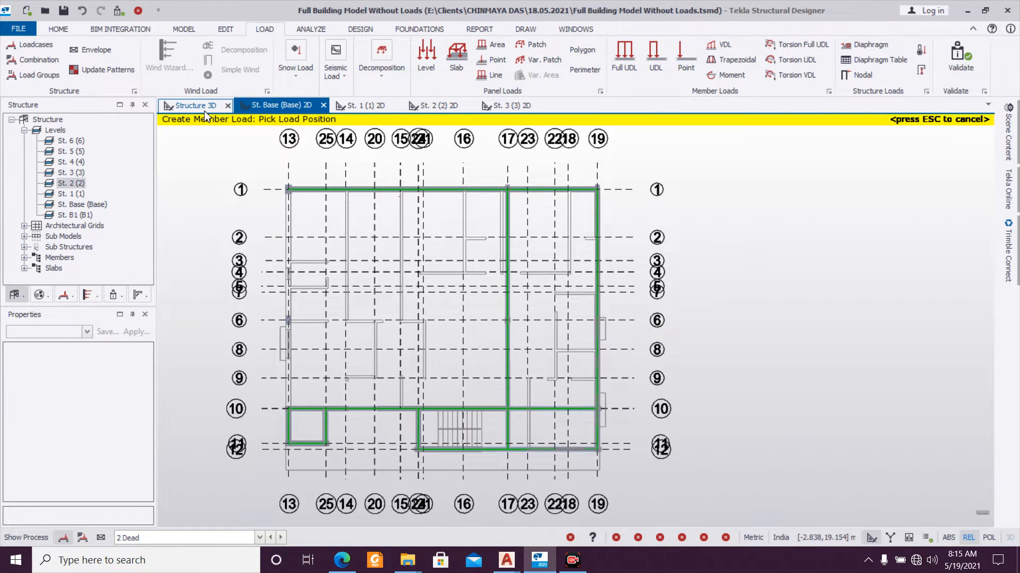
Step: Display the Dead loadcase in the 3D structure view and check the loads on the base-level beams
{"action": "left_click", "coordinate": [192, 105]}
{"action": "left_click", "coordinate": [224, 537]}
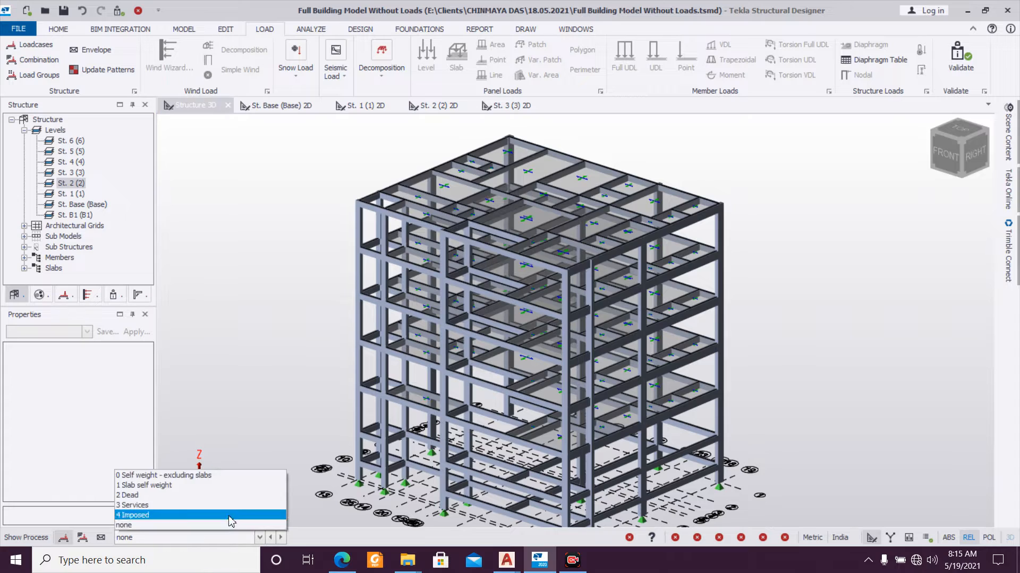
{"action": "left_click", "coordinate": [232, 496]}
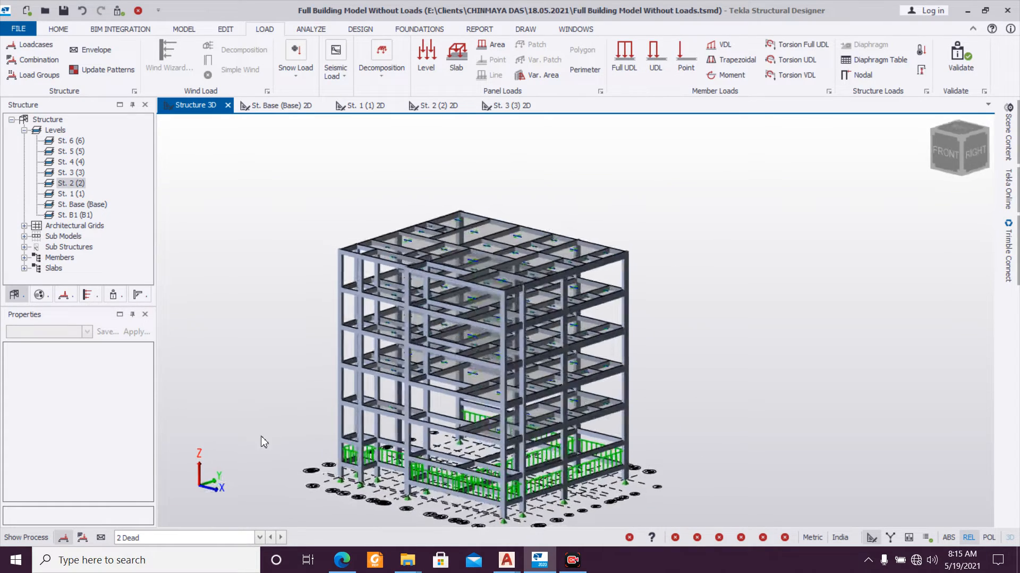
{"action": "scroll", "coordinate": [233, 415], "scroll_direction": "up", "scroll_amount": 2}
{"action": "scroll", "coordinate": [245, 393], "scroll_direction": "down", "scroll_amount": 3}
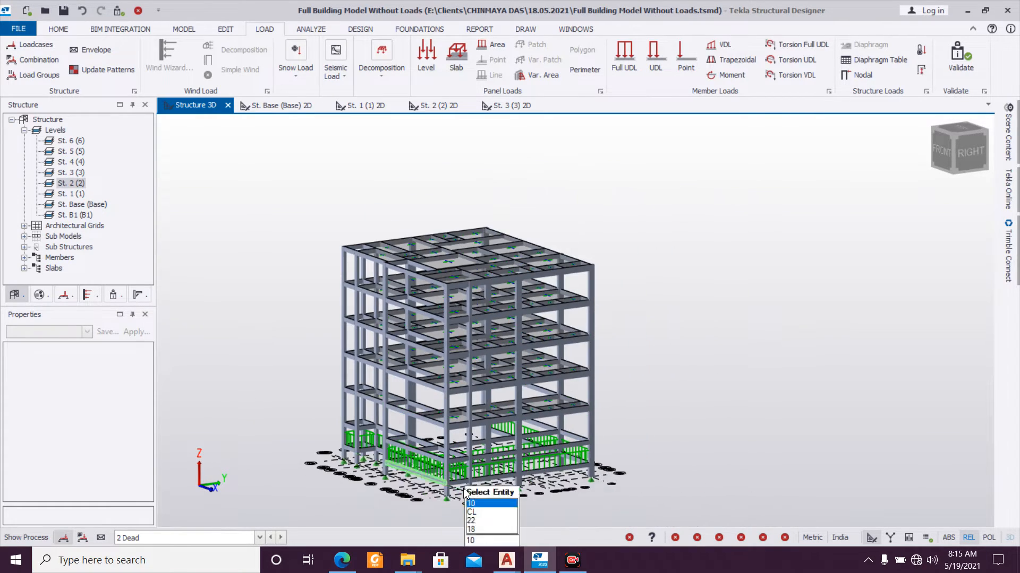
{"action": "scroll", "coordinate": [463, 488], "scroll_direction": "up", "scroll_amount": 2}
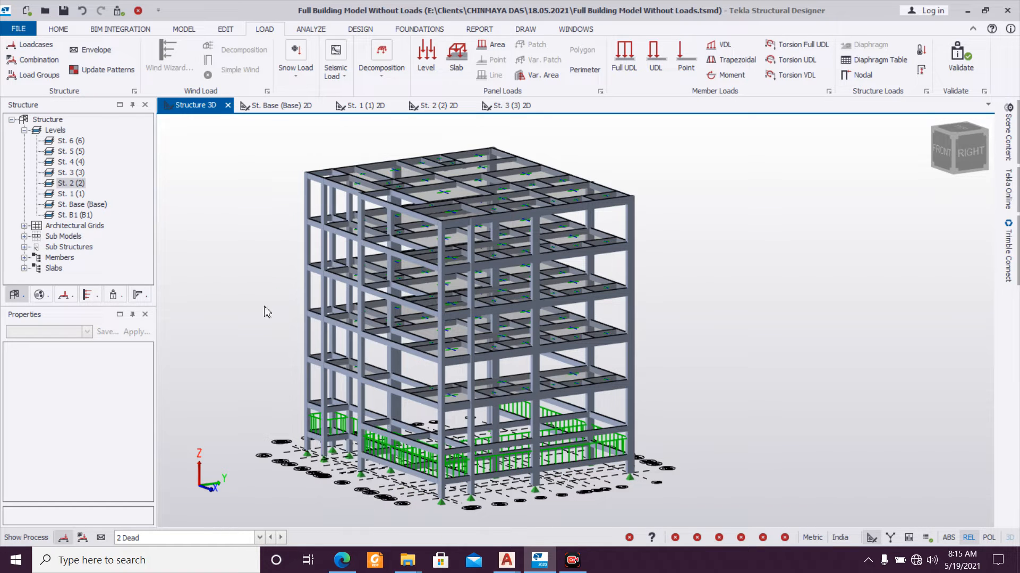
Step: On the St. 1 plan, apply 6 kN/m full UDLs in the Dead loadcase to the four beams enclosing the bay between grids 13–25 and 10–11
{"action": "left_click", "coordinate": [364, 106]}
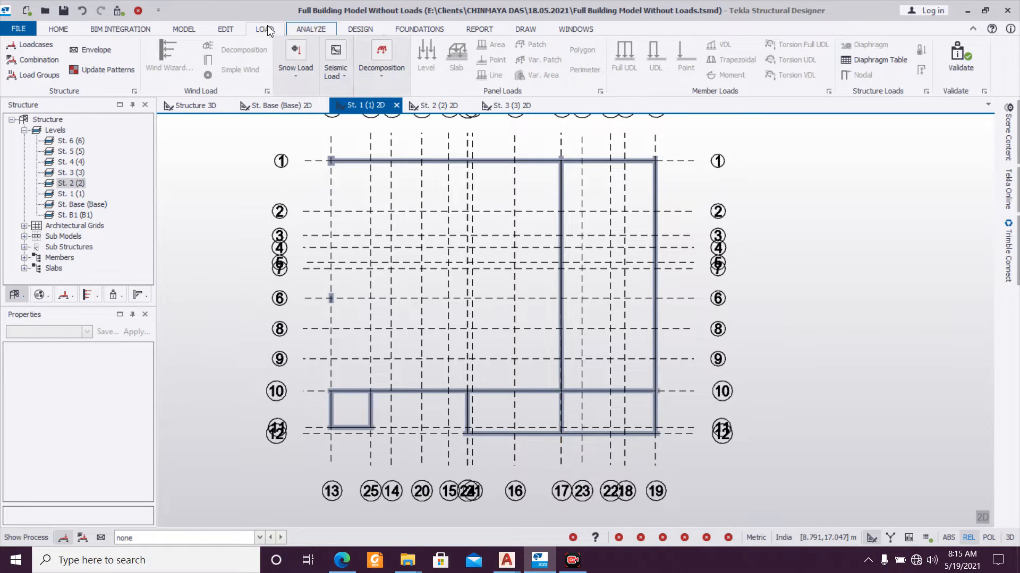
{"action": "left_click", "coordinate": [232, 539]}
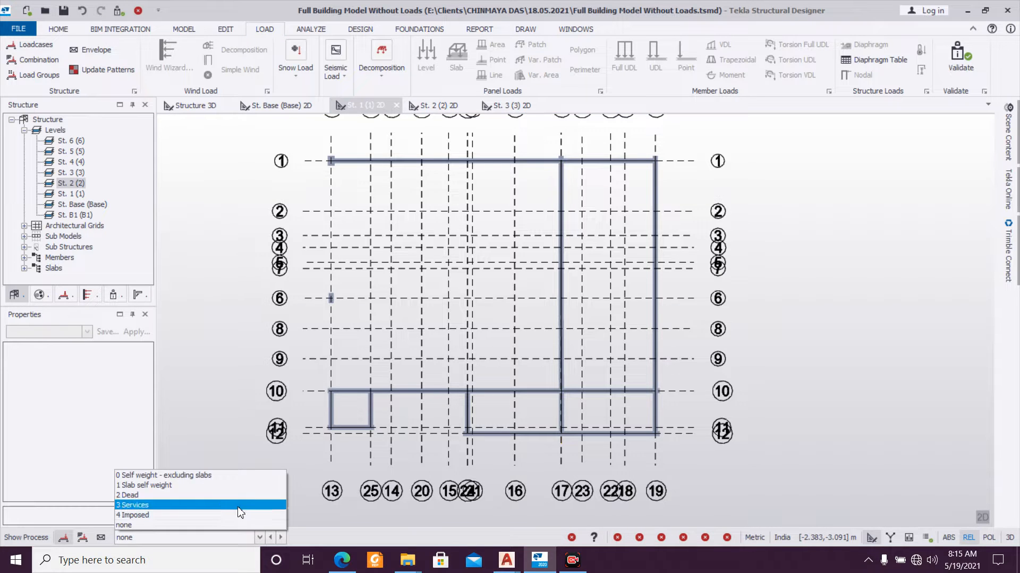
{"action": "left_click", "coordinate": [245, 496]}
{"action": "left_click", "coordinate": [624, 53]}
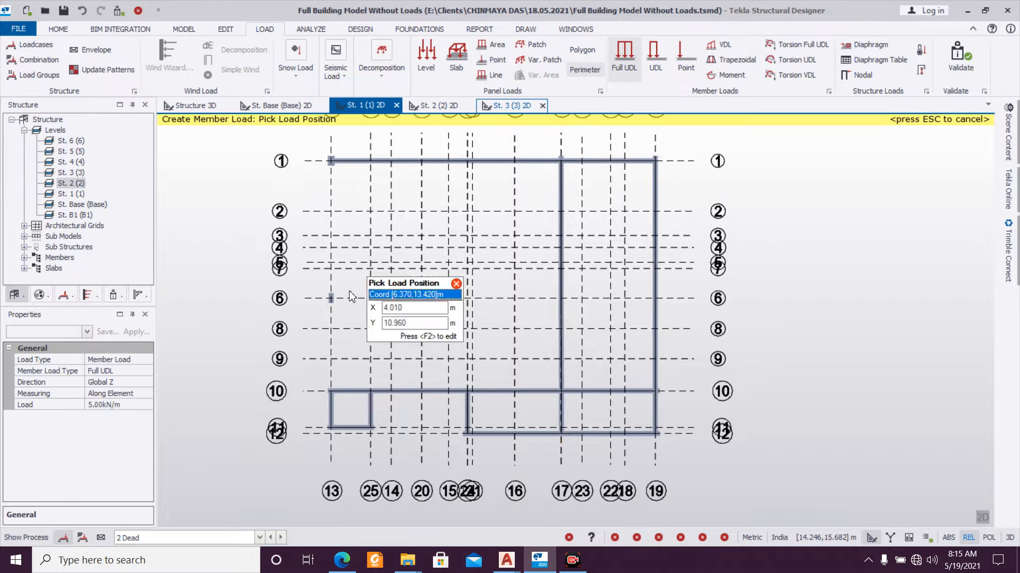
{"action": "left_click", "coordinate": [124, 404]}
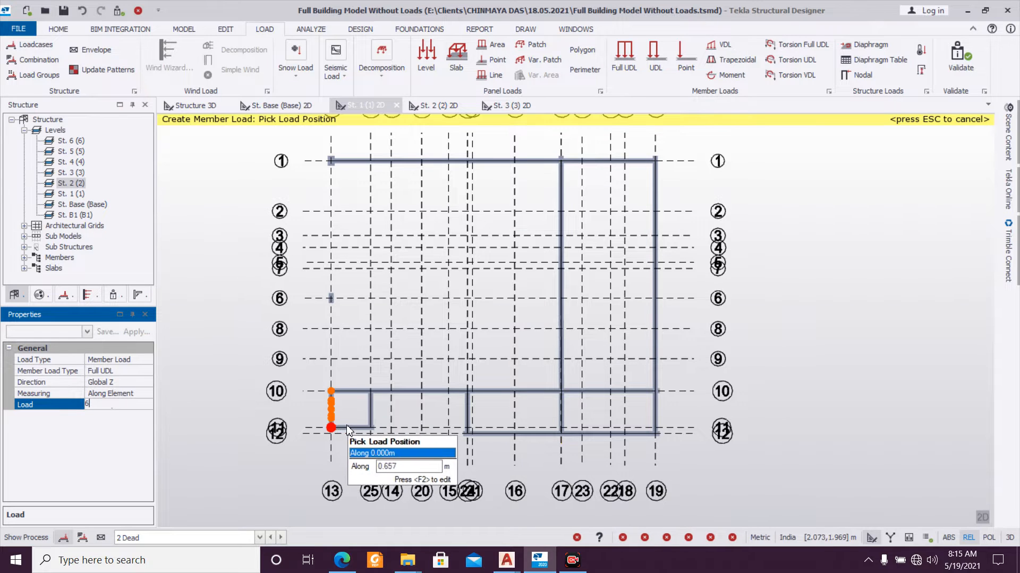
{"action": "type", "text": "6"}
{"action": "left_click", "coordinate": [336, 410]}
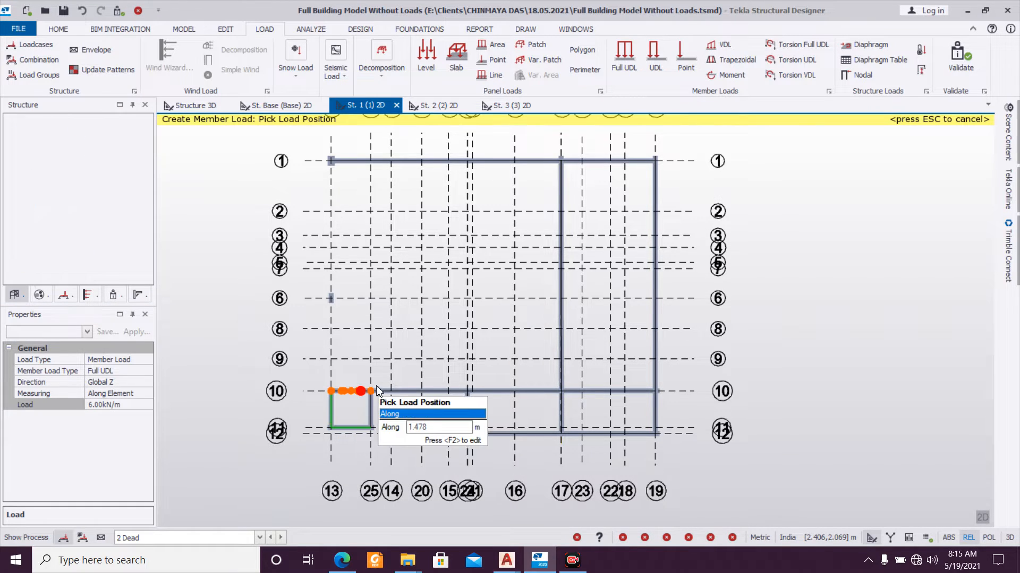
{"action": "left_click", "coordinate": [370, 408]}
Step: Apply 6 kN/m Dead UDLs on St. 1 to the remaining grid 10 beams, the grid 12 beam, and grids 24 and 17 between grids 10–12
{"action": "left_click", "coordinate": [409, 392]}
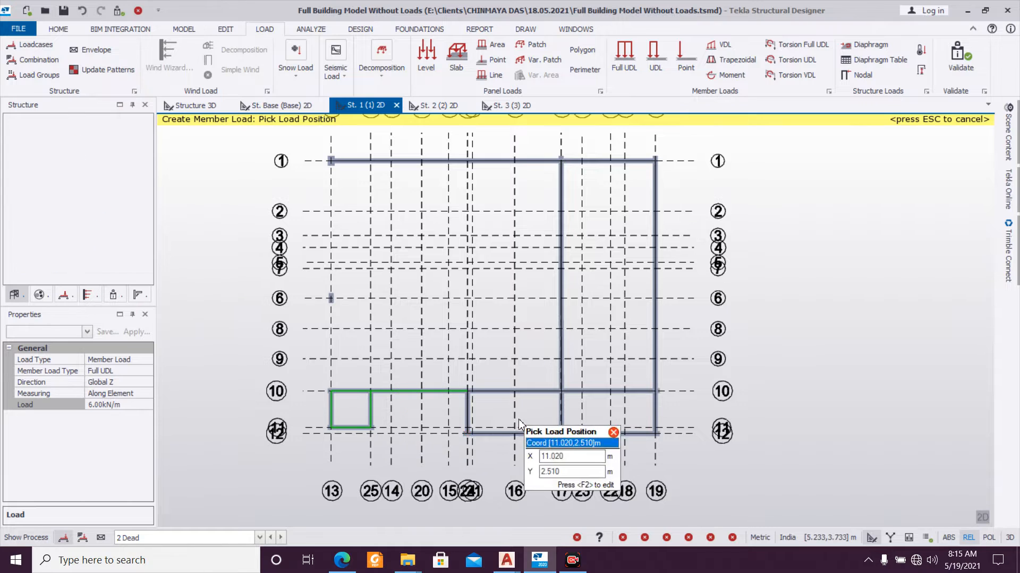
{"action": "left_click", "coordinate": [472, 414]}
{"action": "left_click", "coordinate": [494, 434]}
{"action": "left_click", "coordinate": [535, 391]}
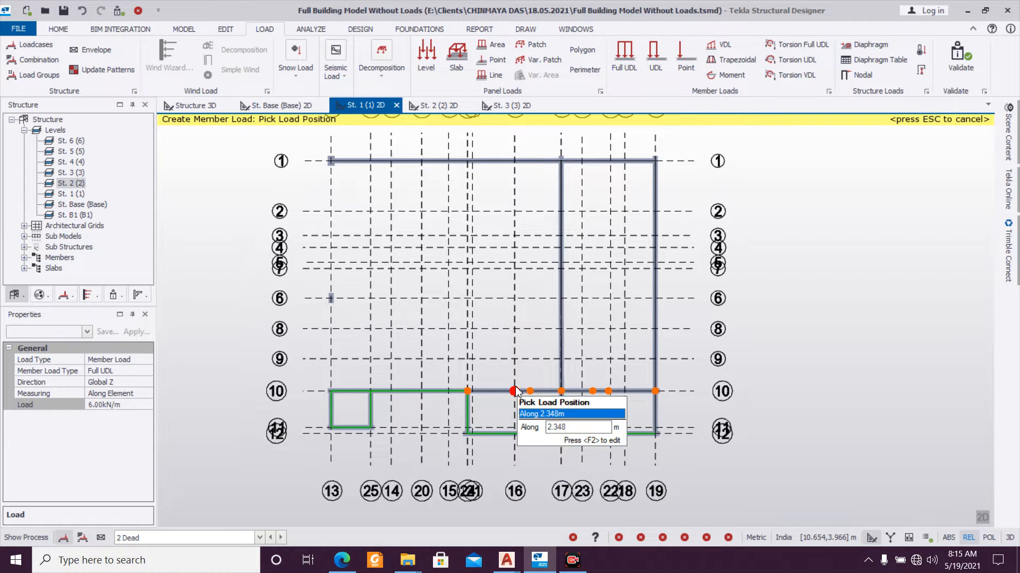
{"action": "left_click", "coordinate": [566, 413]}
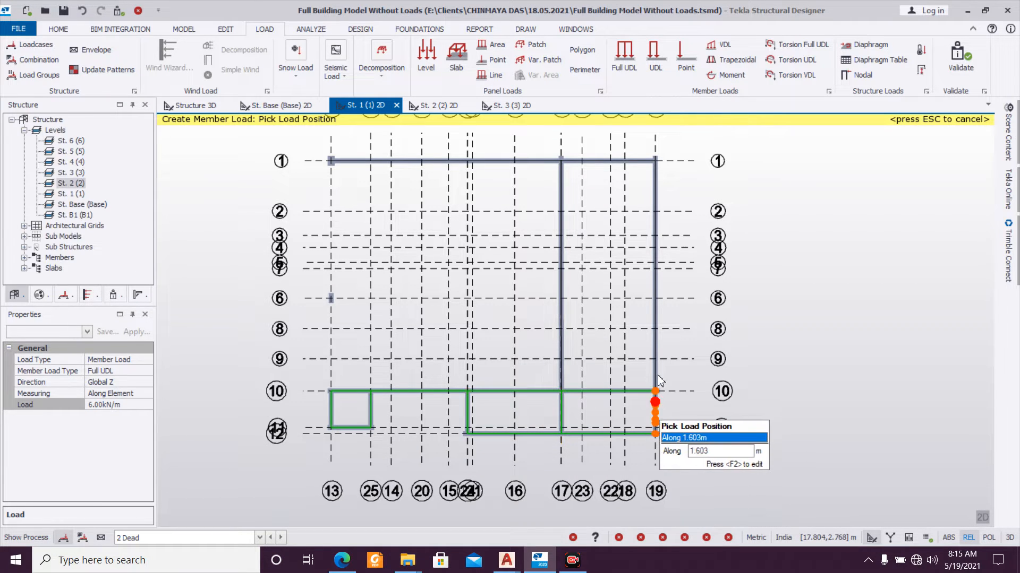
Step: Apply the 6 kN/m Dead UDL to the St. 1 beams on grids 19 and 1 and the grid 17 beams between grids 1 and 10
{"action": "left_click", "coordinate": [655, 400]}
{"action": "left_click", "coordinate": [652, 247]}
{"action": "left_click", "coordinate": [611, 161]}
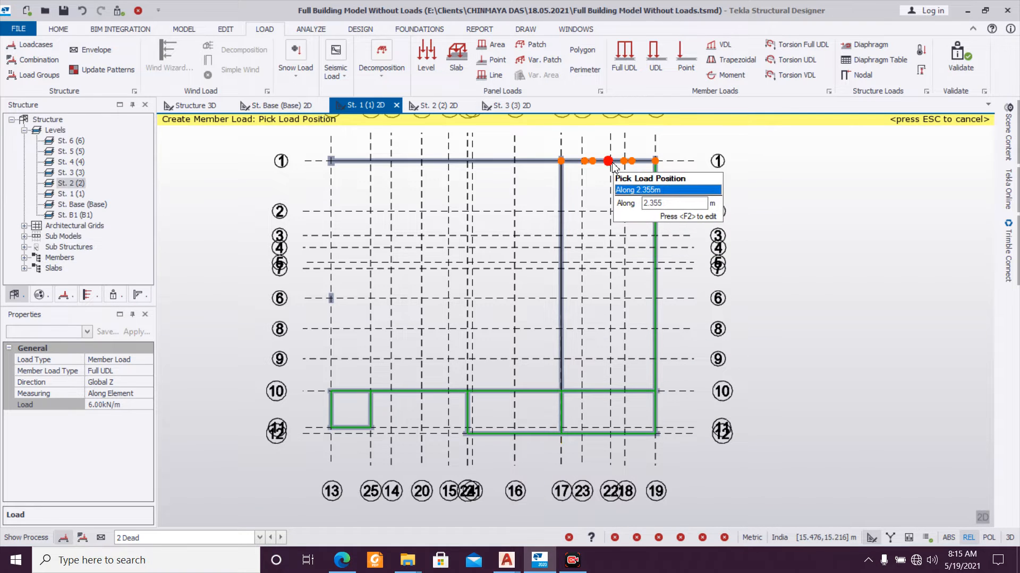
{"action": "left_click", "coordinate": [560, 321]}
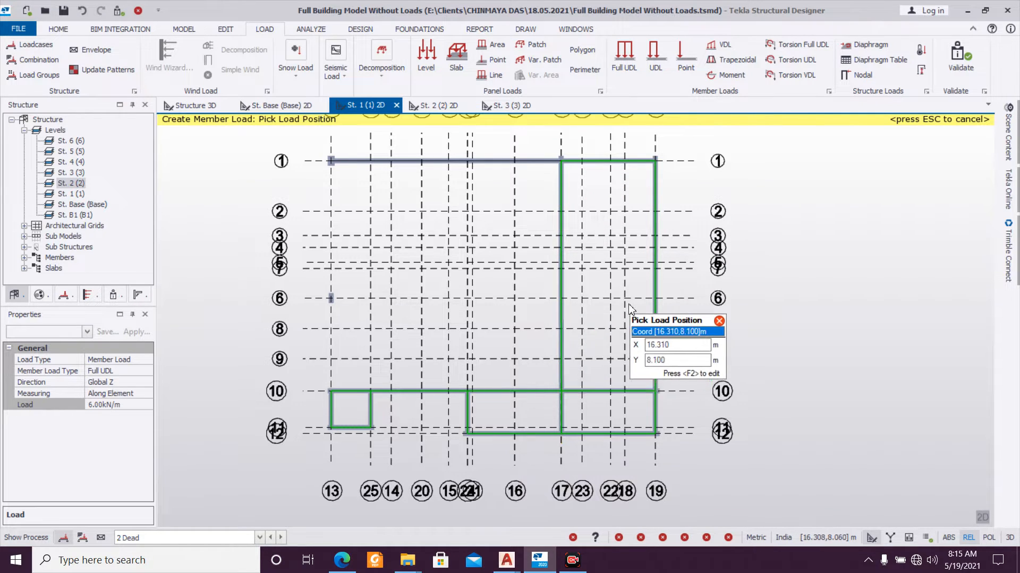
{"action": "left_click", "coordinate": [390, 168]}
{"action": "scroll", "coordinate": [716, 361], "scroll_direction": "down", "scroll_amount": 2}
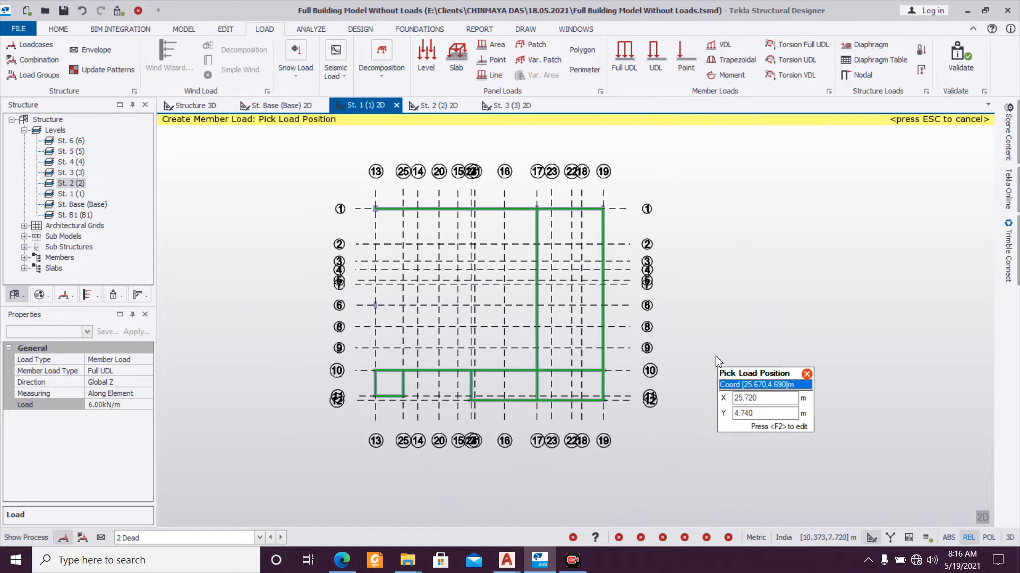
Step: Inspect the Dead loads on the base and St. 1 beams in the 3D structure view
{"action": "left_click", "coordinate": [194, 105]}
{"action": "right_click_drag", "start_coordinate": [917, 387], "coordinate": [925, 410]}
{"action": "scroll", "coordinate": [596, 474], "scroll_direction": "up", "scroll_amount": 3}
{"action": "right_click_drag", "start_coordinate": [597, 474], "coordinate": [686, 460]}
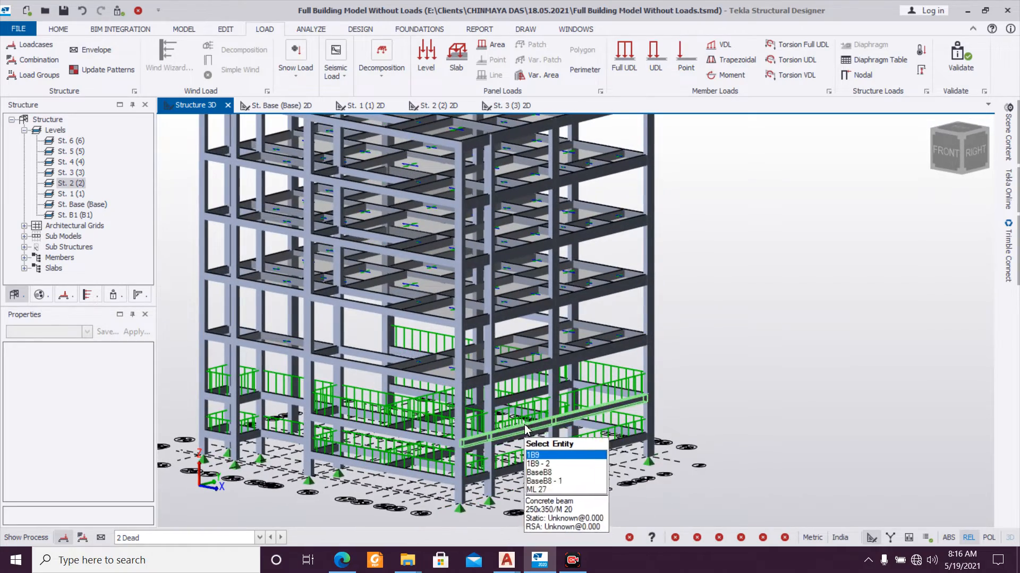
{"action": "scroll", "coordinate": [584, 452], "scroll_direction": "up", "scroll_amount": 5}
{"action": "scroll", "coordinate": [585, 451], "scroll_direction": "down", "scroll_amount": 6}
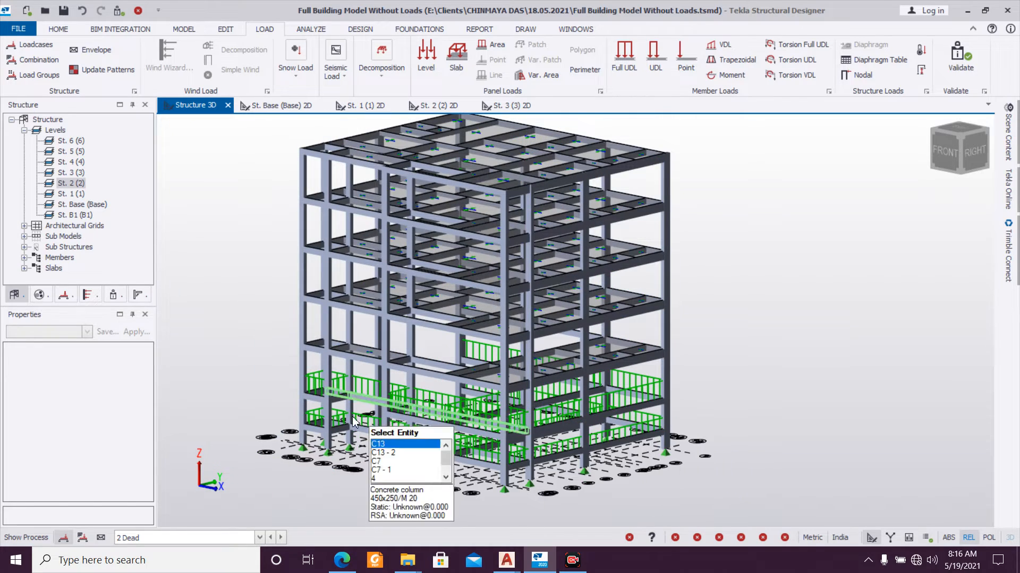
Step: On the St. 2 plan, apply 6 kN/m full UDLs in the Dead loadcase to the beams along grids 1 and 19
{"action": "left_click", "coordinate": [435, 107]}
{"action": "middle_click_drag", "start_coordinate": [311, 462], "coordinate": [364, 400]}
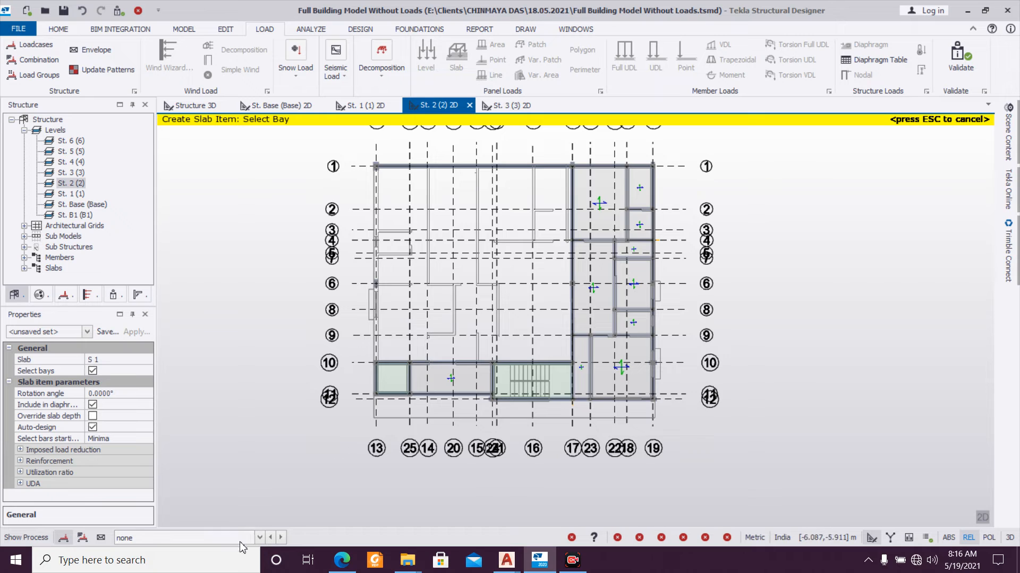
{"action": "left_click", "coordinate": [254, 537]}
{"action": "left_click", "coordinate": [248, 495]}
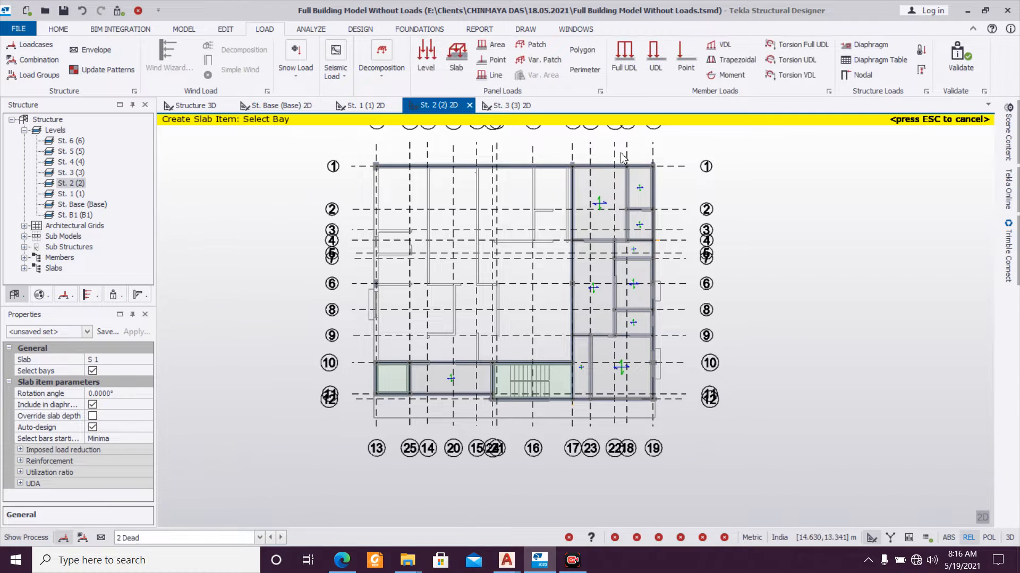
{"action": "left_click", "coordinate": [625, 56]}
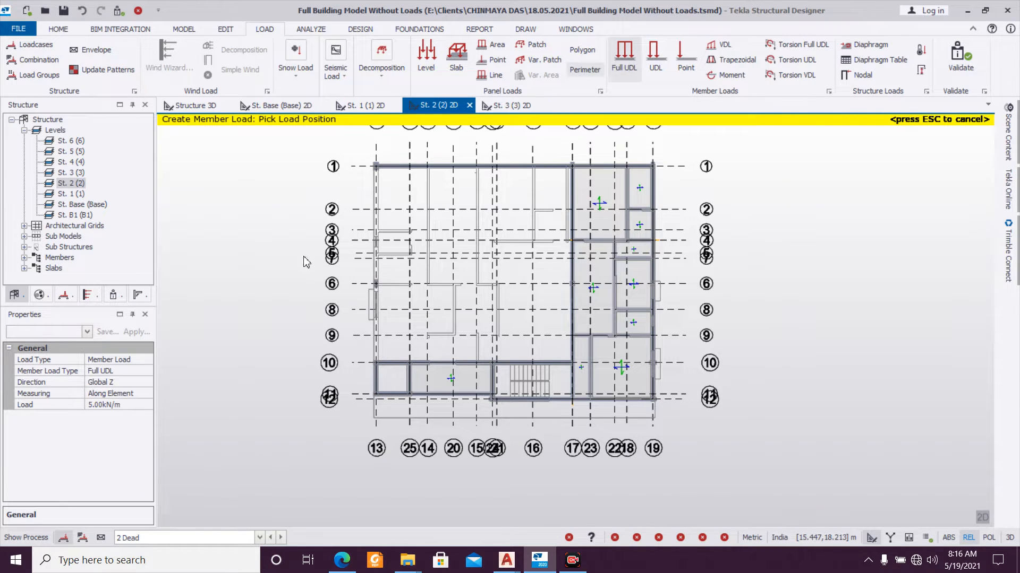
{"action": "left_click", "coordinate": [124, 406]}
{"action": "type", "text": "6"}
{"action": "key", "text": "Return"}
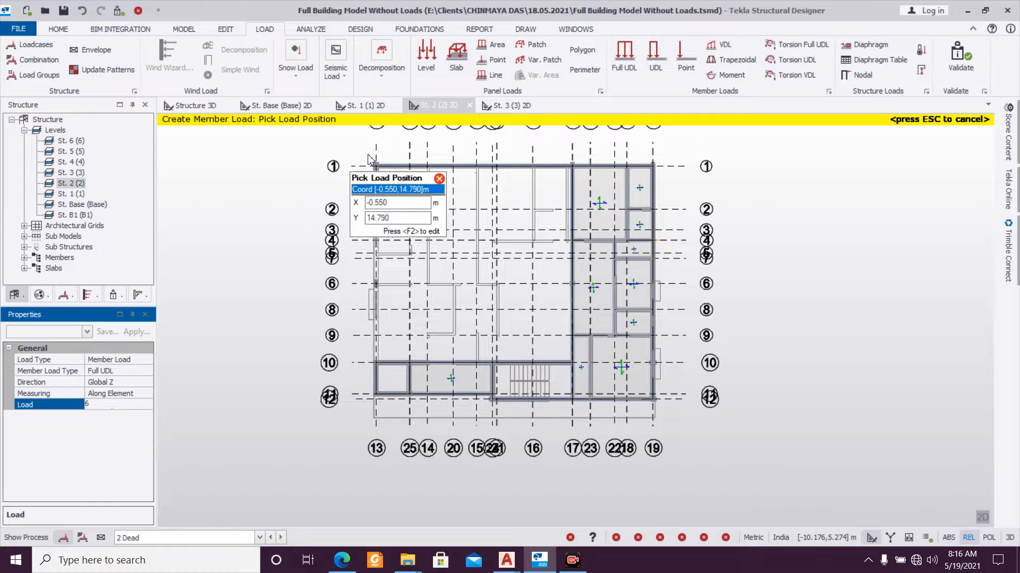
{"action": "left_click", "coordinate": [638, 168]}
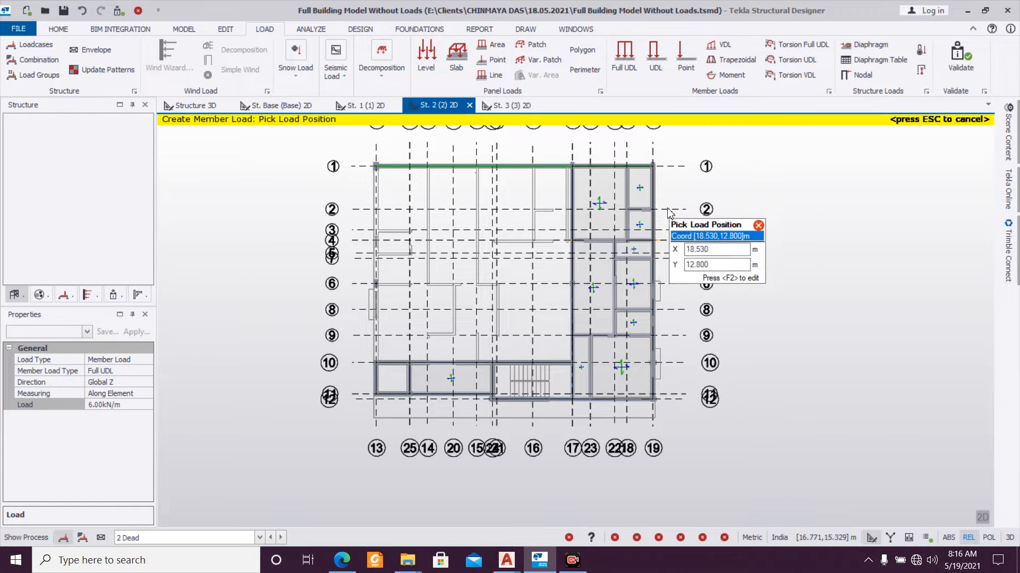
{"action": "left_click", "coordinate": [654, 205]}
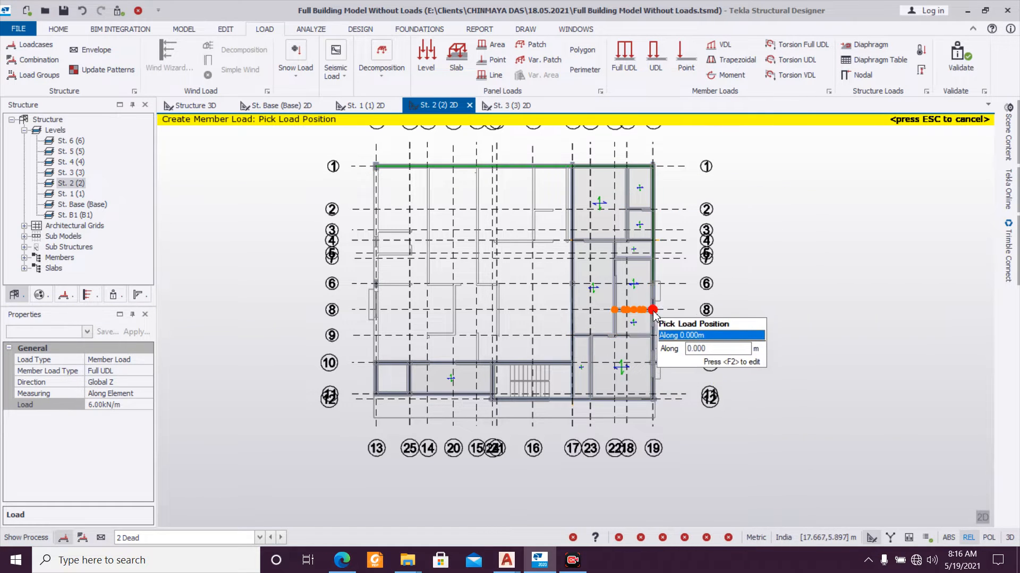
Step: Apply the 6 kN/m Dead UDL to the St. 2 beams on grid 12 and the grid 10 beams between grids 13 and 17
{"action": "scroll", "coordinate": [649, 308], "scroll_direction": "up", "scroll_amount": 3}
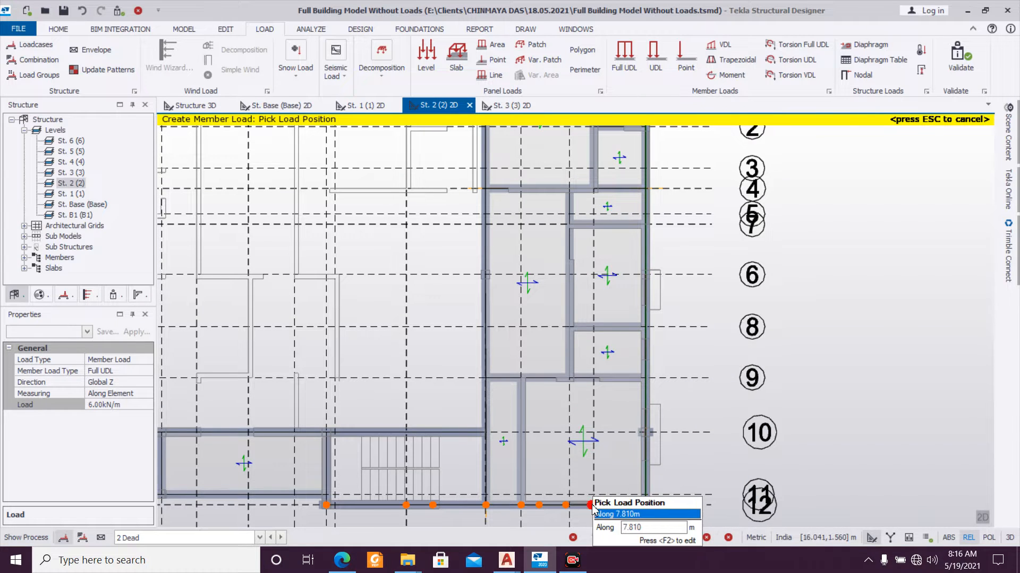
{"action": "left_click", "coordinate": [499, 503]}
{"action": "scroll", "coordinate": [487, 360], "scroll_direction": "down", "scroll_amount": 1}
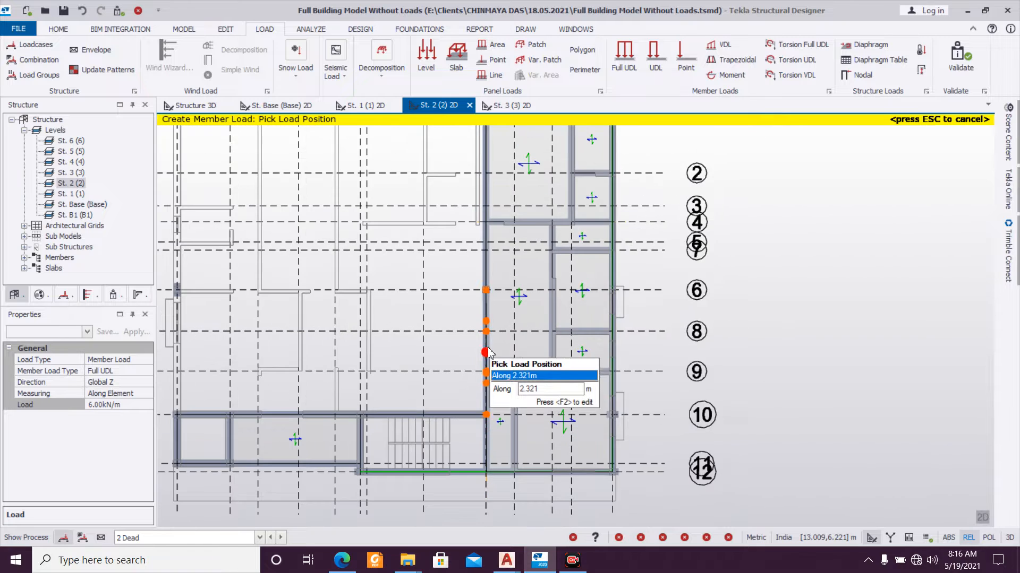
{"action": "middle_click_drag", "start_coordinate": [234, 435], "coordinate": [506, 403]}
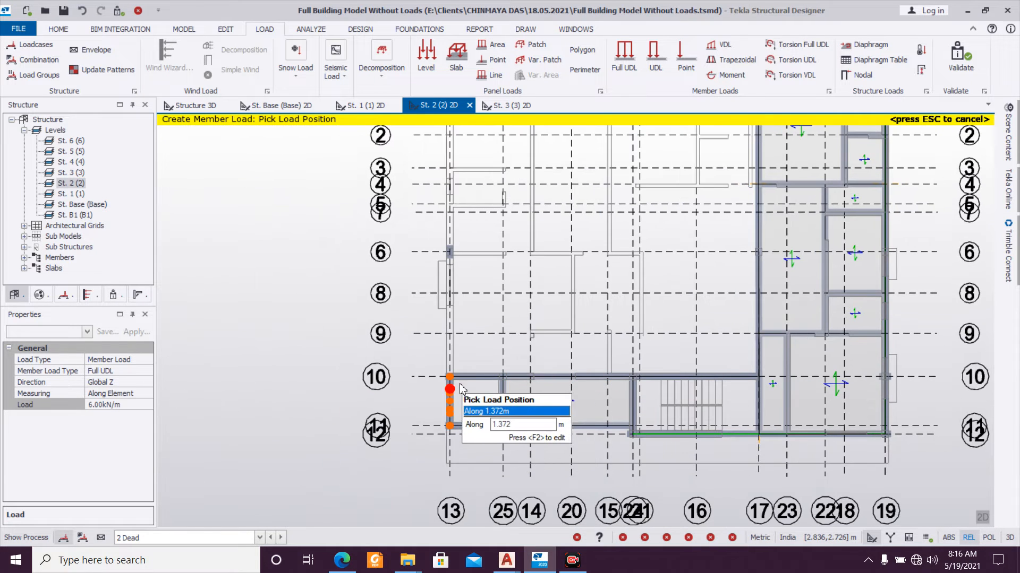
{"action": "left_click", "coordinate": [480, 378]}
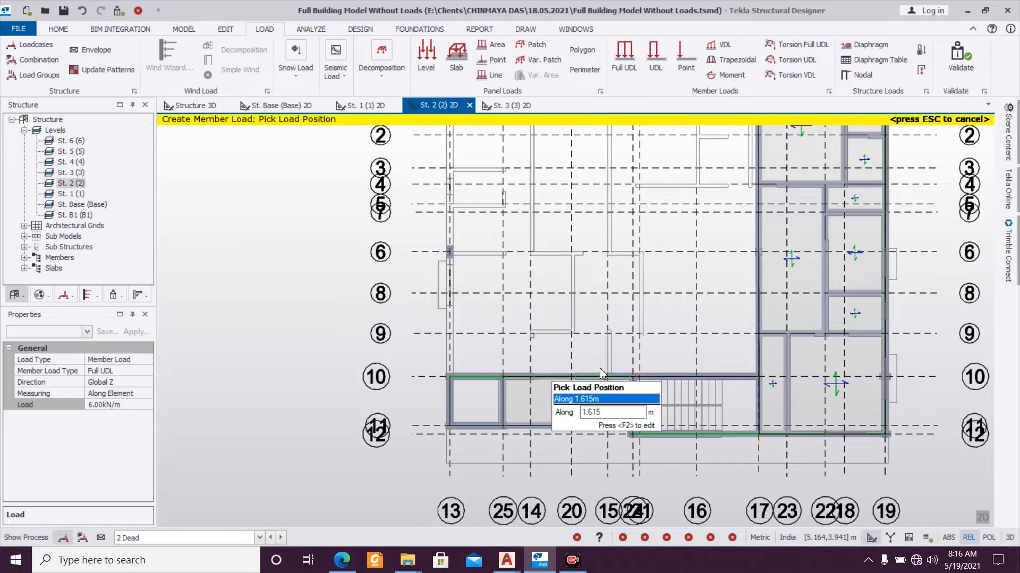
{"action": "left_click", "coordinate": [665, 375]}
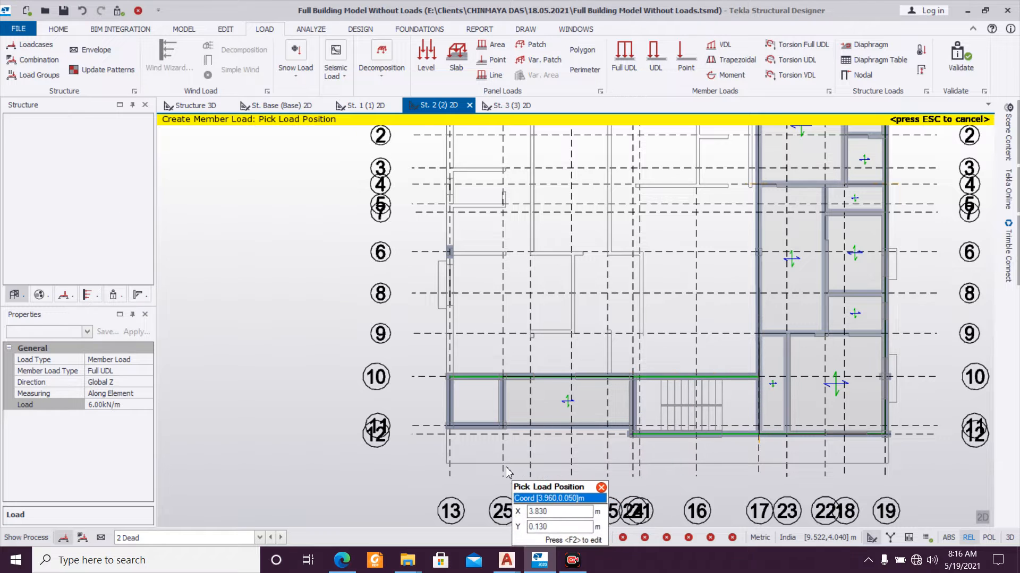
Step: Apply the 6 kN/m Dead UDL to the St. 2 grid 11 beams and the short beams on grids 13, 25 and 24
{"action": "left_click", "coordinate": [460, 408]}
{"action": "left_click", "coordinate": [466, 426]}
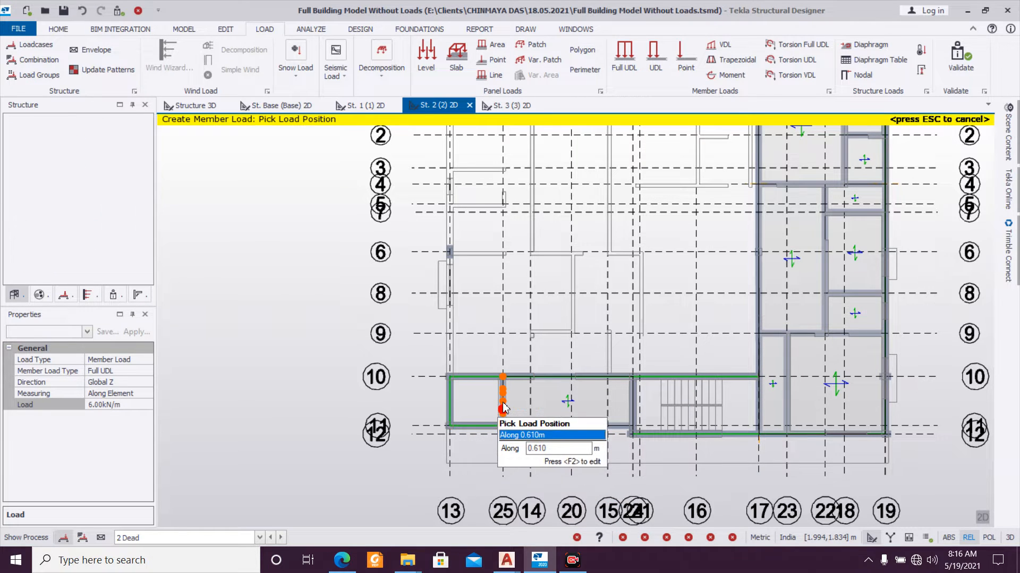
{"action": "left_click", "coordinate": [504, 402]}
{"action": "left_click", "coordinate": [555, 427]}
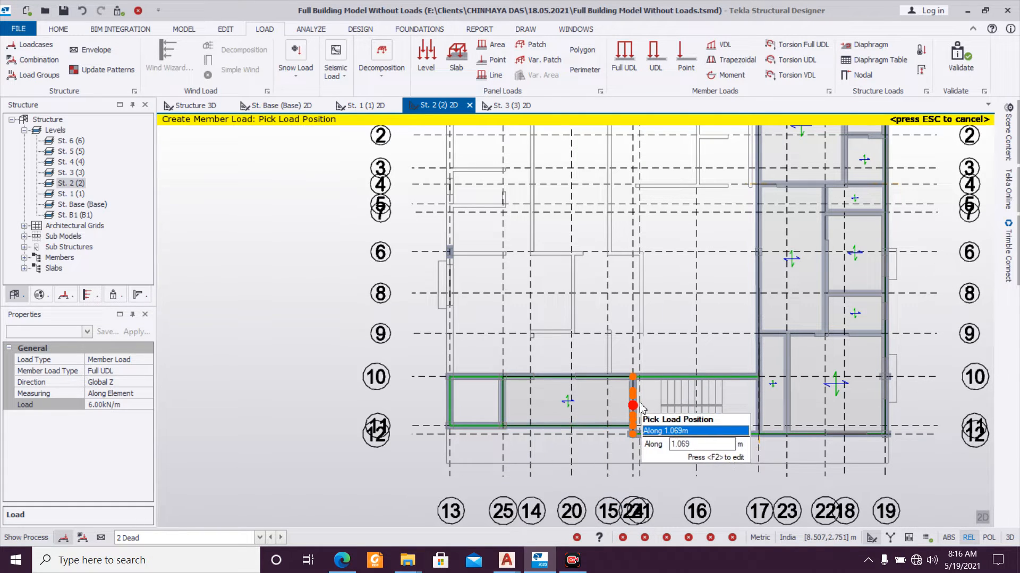
{"action": "left_click", "coordinate": [632, 413]}
Step: Show the St. 2 level in 3D and apply the 6 kN/m full UDL to the grid 17 beams between grids 1 and 10
{"action": "middle_click_drag", "start_coordinate": [740, 441], "coordinate": [594, 470]}
{"action": "middle_click_drag", "start_coordinate": [636, 388], "coordinate": [591, 461]}
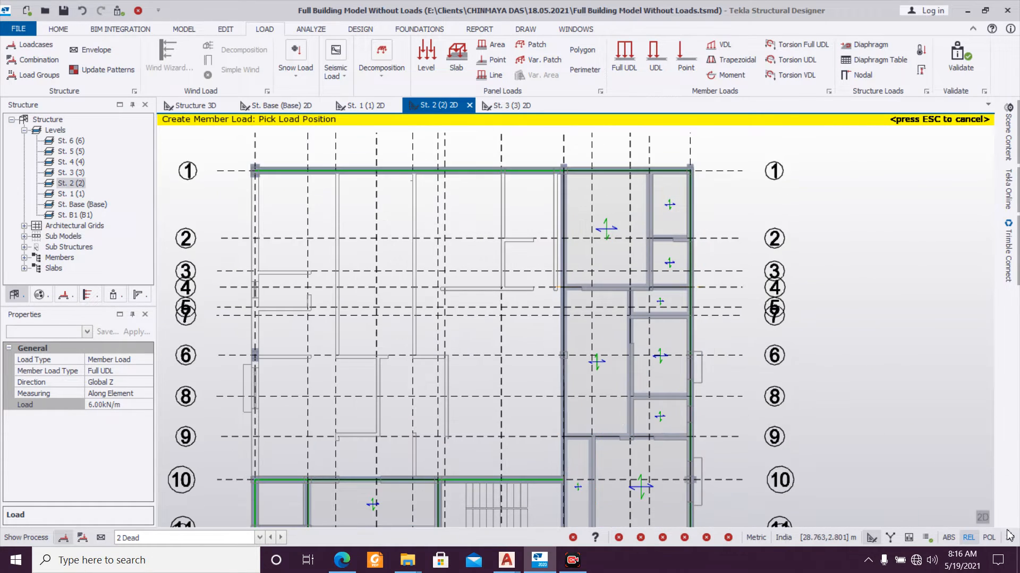
{"action": "middle_click_drag", "start_coordinate": [940, 470], "coordinate": [855, 326]}
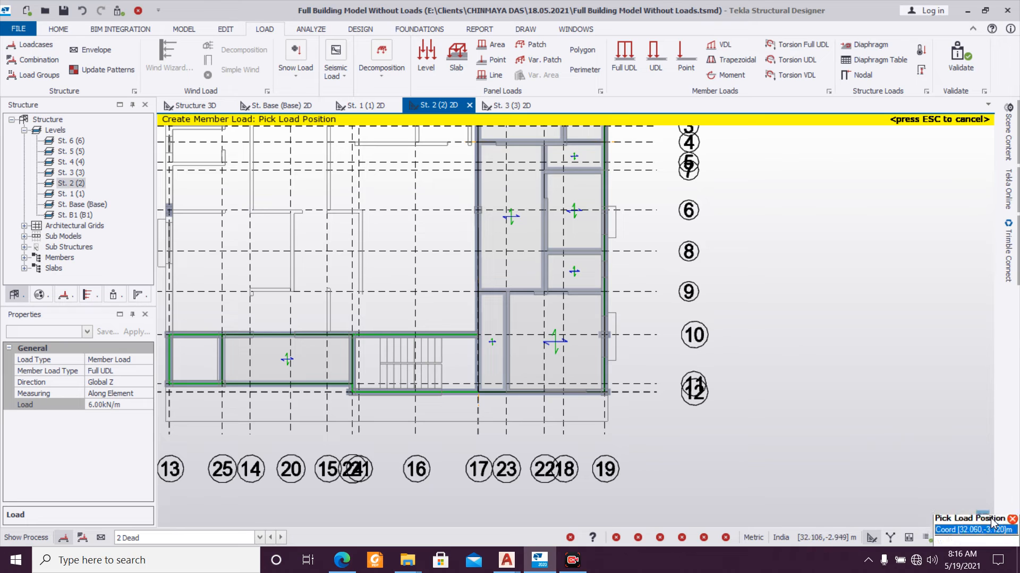
{"action": "middle_click", "coordinate": [988, 522]}
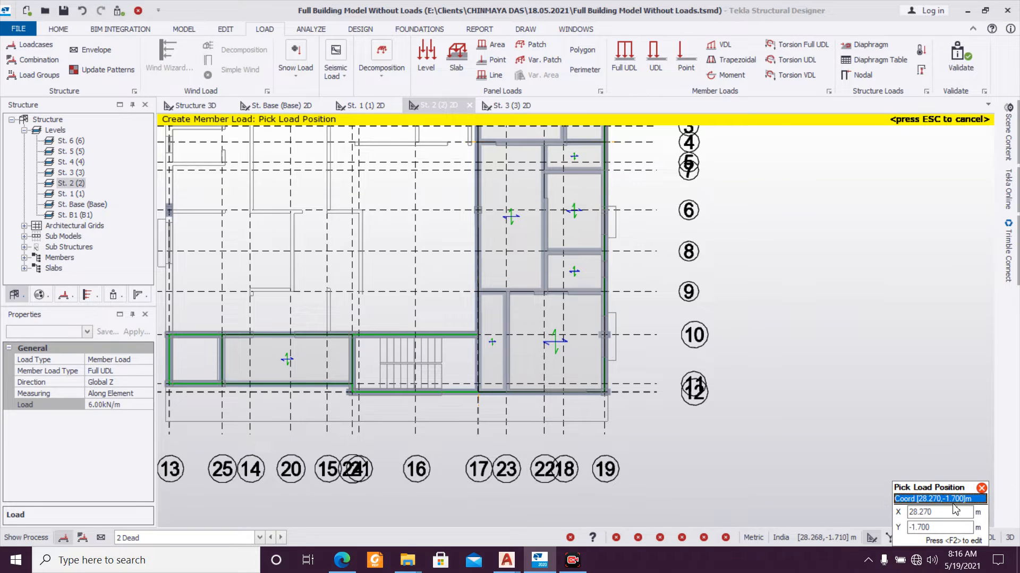
{"action": "left_click", "coordinate": [886, 447]}
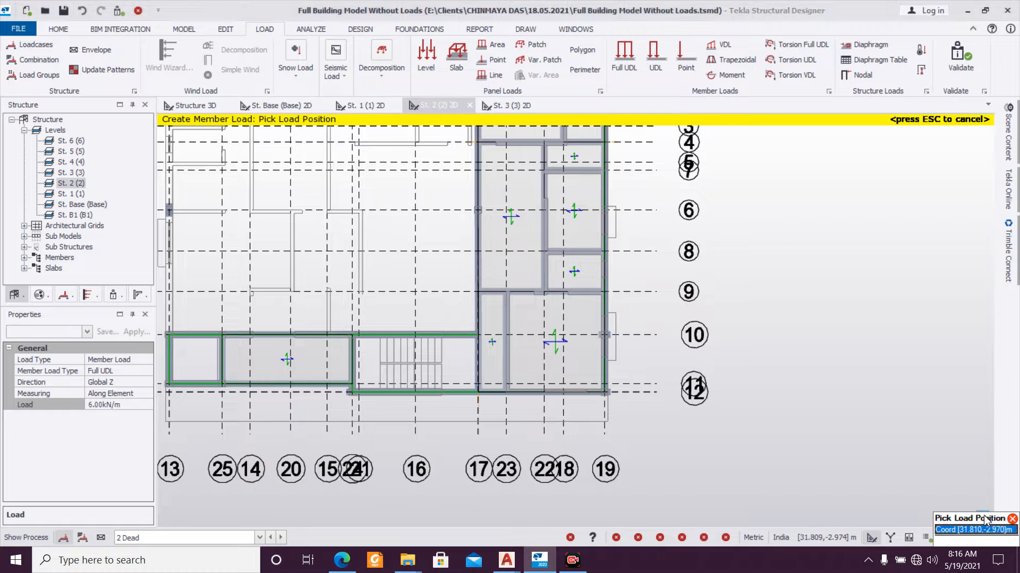
{"action": "key", "text": "Escape"}
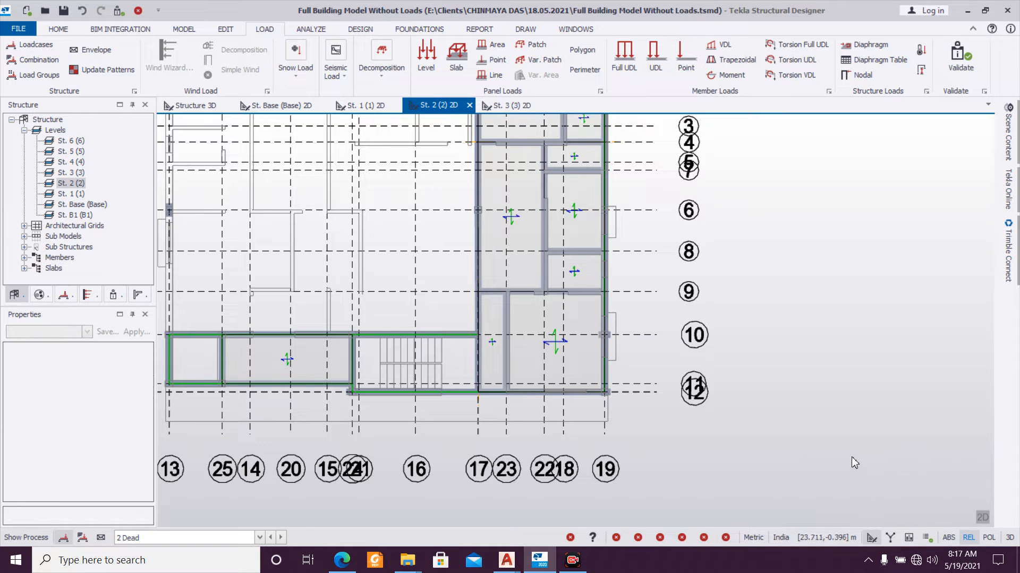
{"action": "left_click", "coordinate": [982, 516]}
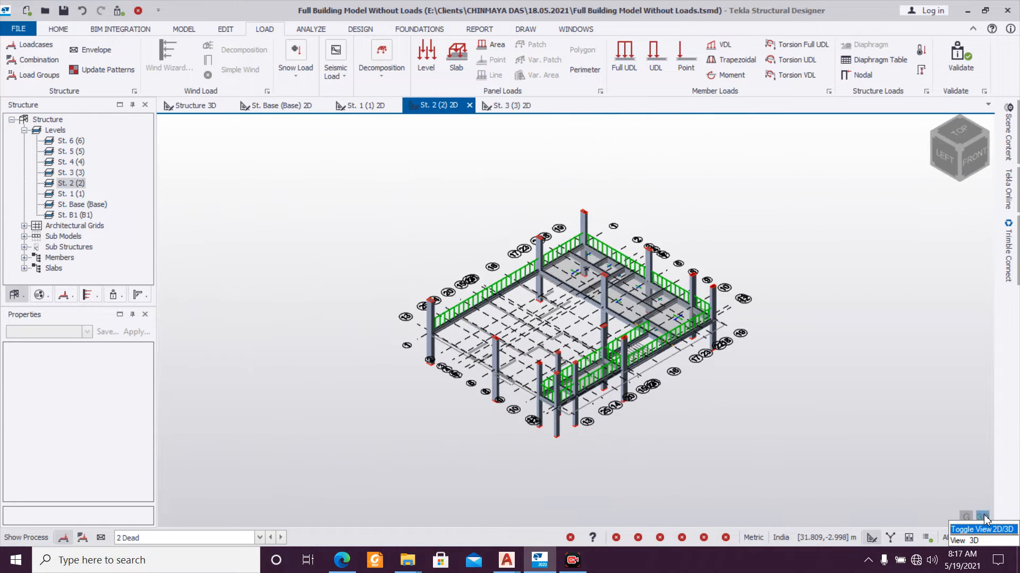
{"action": "scroll", "coordinate": [740, 333], "scroll_direction": "up", "scroll_amount": 5}
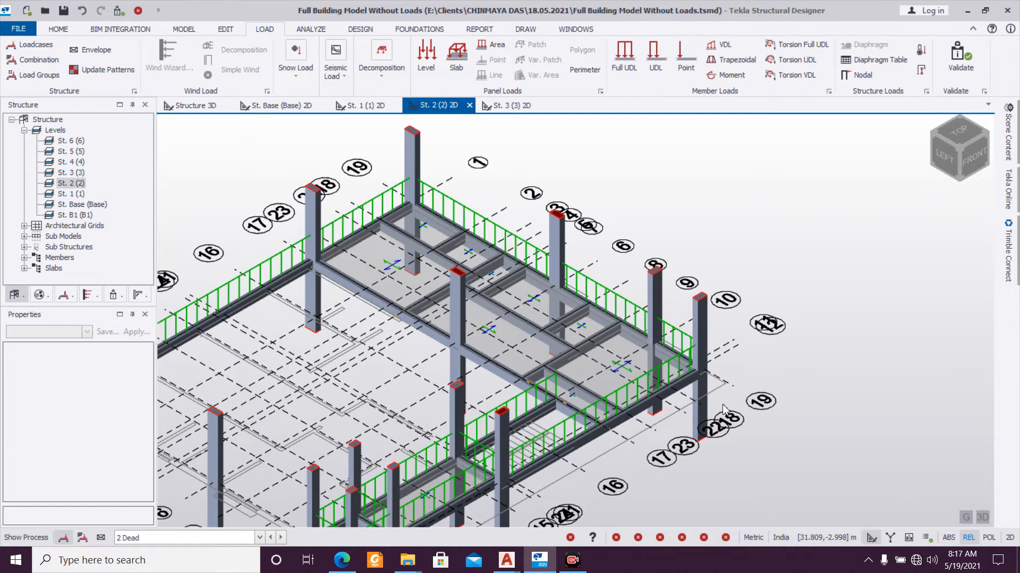
{"action": "middle_click_drag", "start_coordinate": [763, 394], "coordinate": [834, 378]}
{"action": "left_click", "coordinate": [624, 64]}
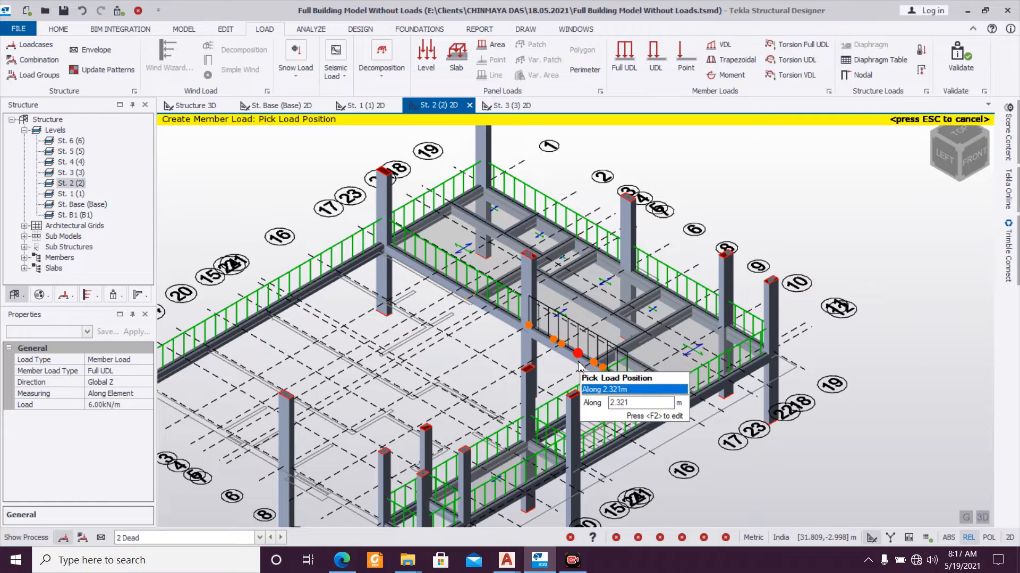
{"action": "scroll", "coordinate": [820, 429], "scroll_direction": "down", "scroll_amount": 4}
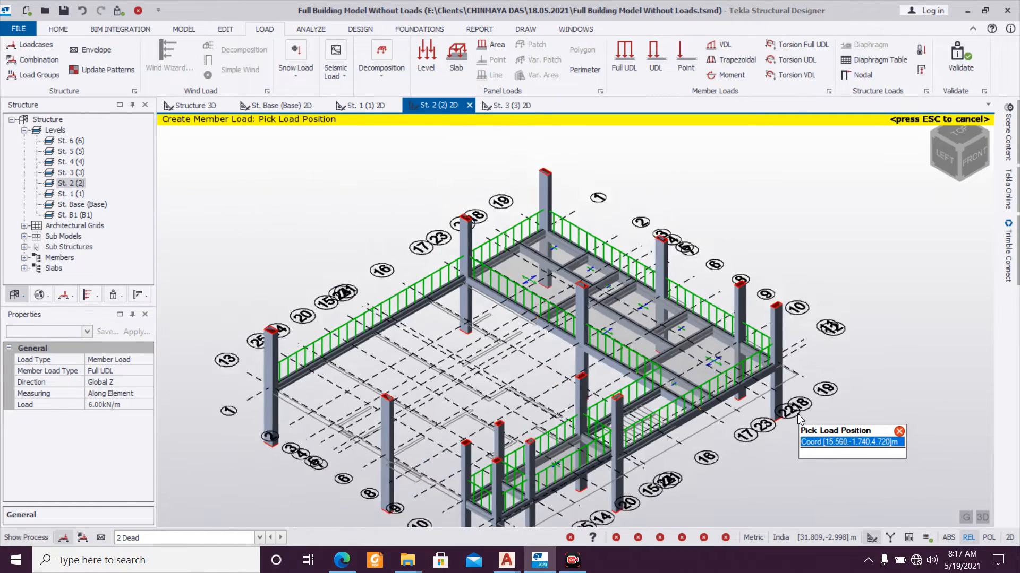
{"action": "scroll", "coordinate": [793, 378], "scroll_direction": "up", "scroll_amount": 2}
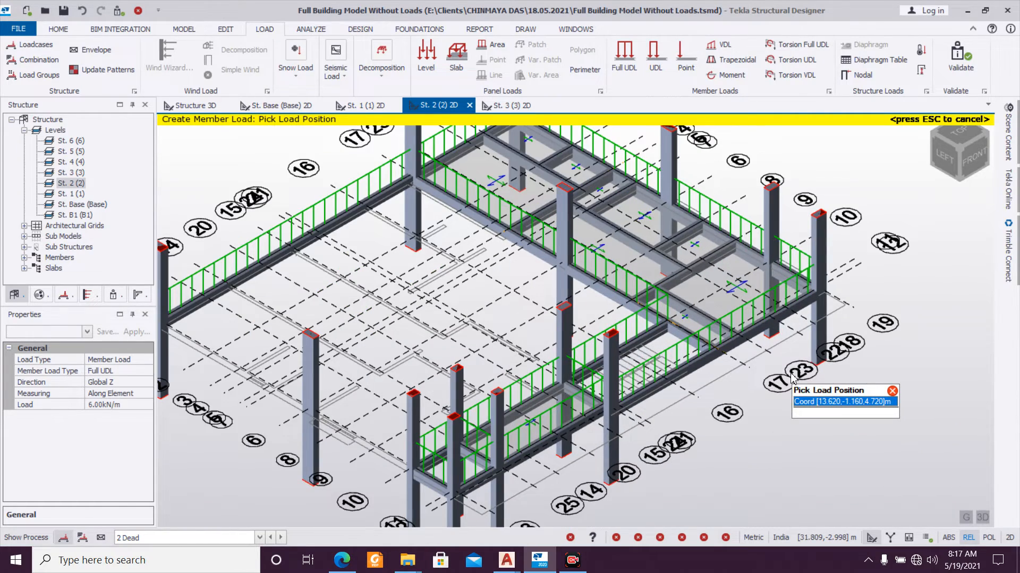
{"action": "right_click_drag", "start_coordinate": [806, 368], "coordinate": [406, 362]}
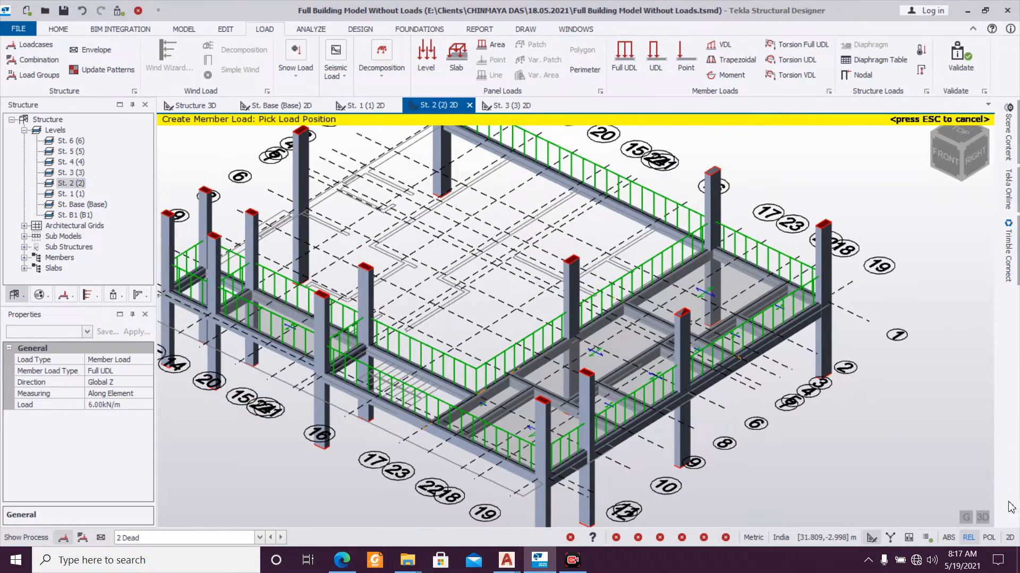
Step: Return the St. 2 level to 2D and apply a 3 kN/m full UDL to the grid 18 beam and the short grid 2 beam
{"action": "left_click", "coordinate": [985, 518]}
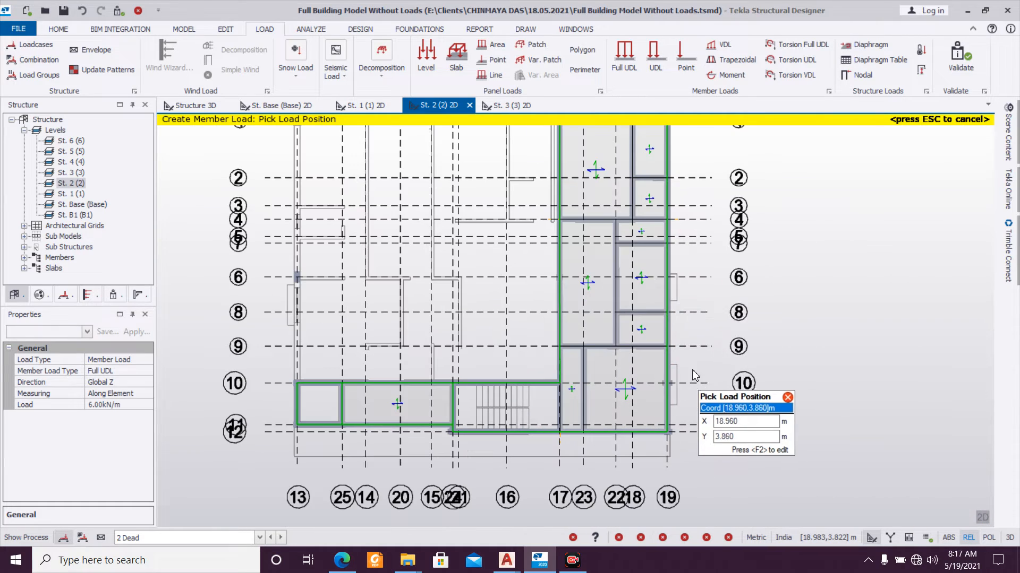
{"action": "left_click", "coordinate": [115, 418]}
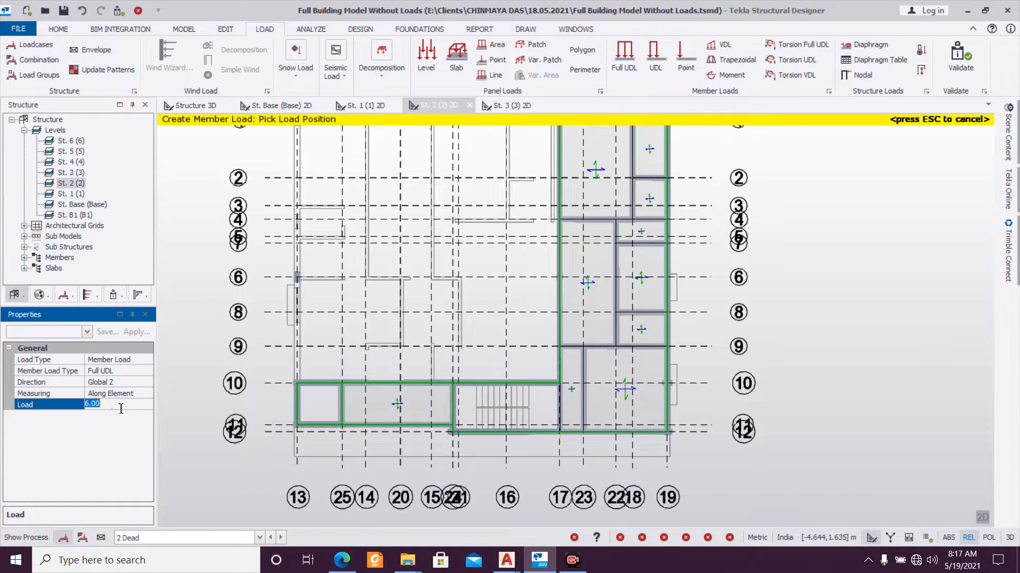
{"action": "middle_click_drag", "start_coordinate": [410, 233], "coordinate": [394, 304]}
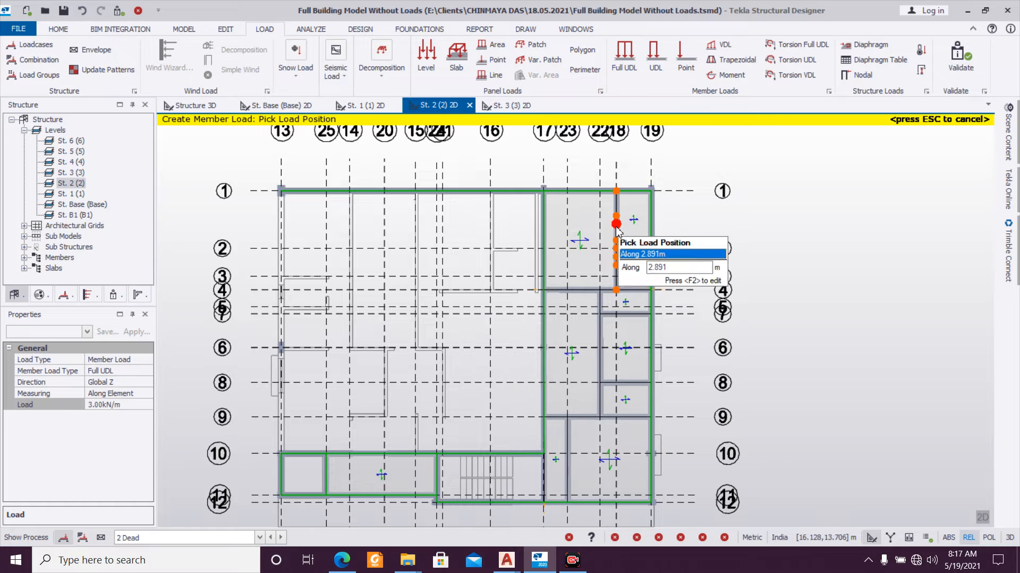
{"action": "left_click", "coordinate": [617, 228]}
{"action": "left_click", "coordinate": [634, 249]}
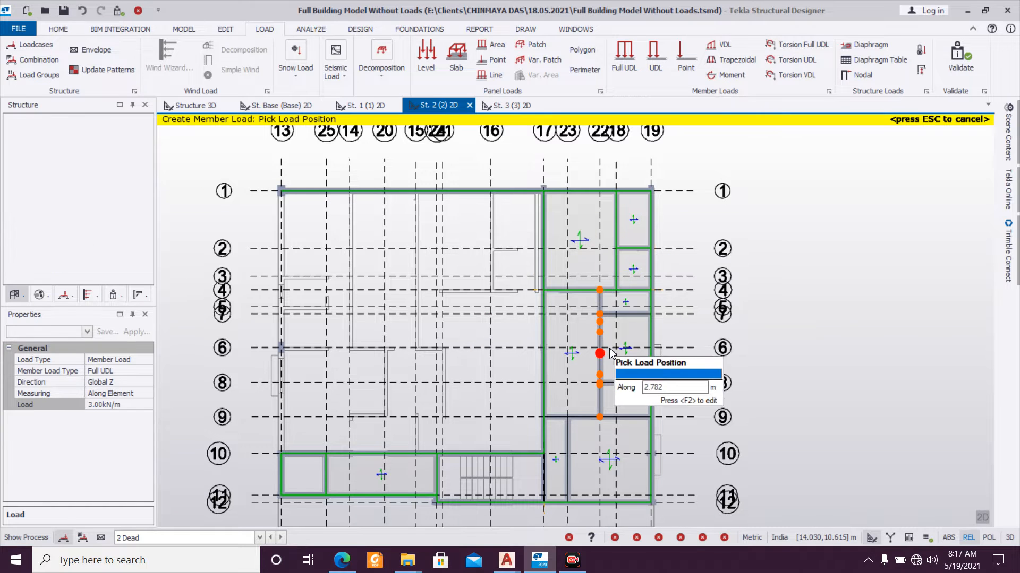
Step: Apply the 3 kN/m Dead UDL to the remaining inner St. 2 beams on grids 22, 7, 8, 9 and 23
{"action": "left_click", "coordinate": [626, 321]}
{"action": "left_click", "coordinate": [629, 380]}
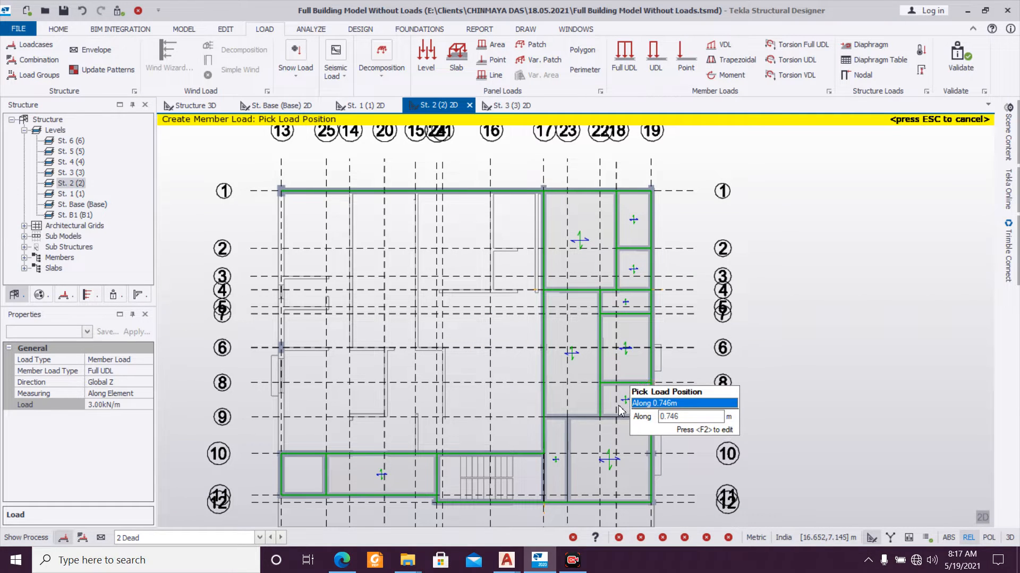
{"action": "left_click", "coordinate": [619, 416]}
{"action": "left_click", "coordinate": [567, 462]}
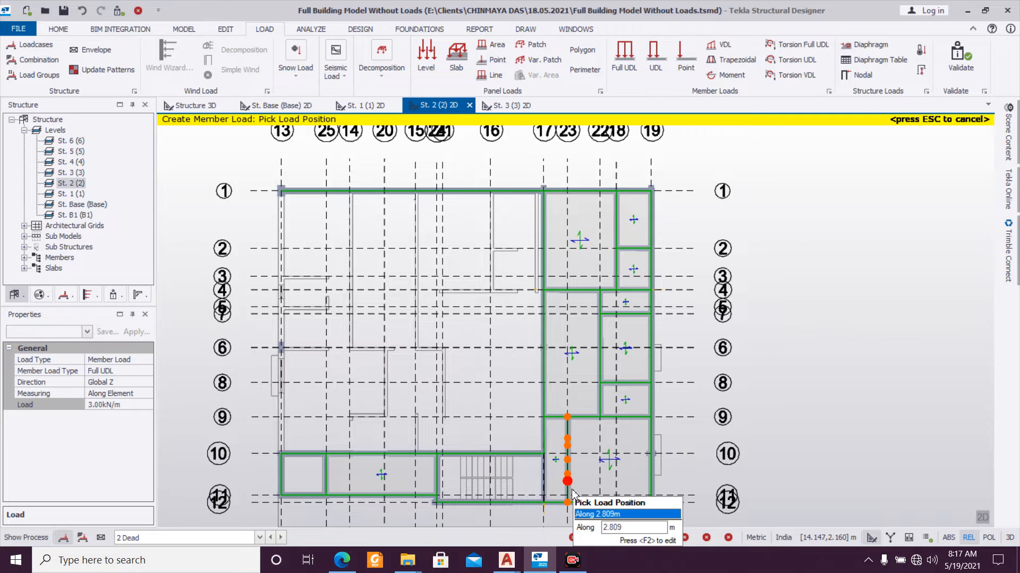
Step: Set the full UDL to 6 kN/m and apply it to the St. 2 grid 17 beam between grids 10 and 12
{"action": "scroll", "coordinate": [616, 504], "scroll_direction": "up", "scroll_amount": 2}
{"action": "scroll", "coordinate": [667, 429], "scroll_direction": "up", "scroll_amount": 1}
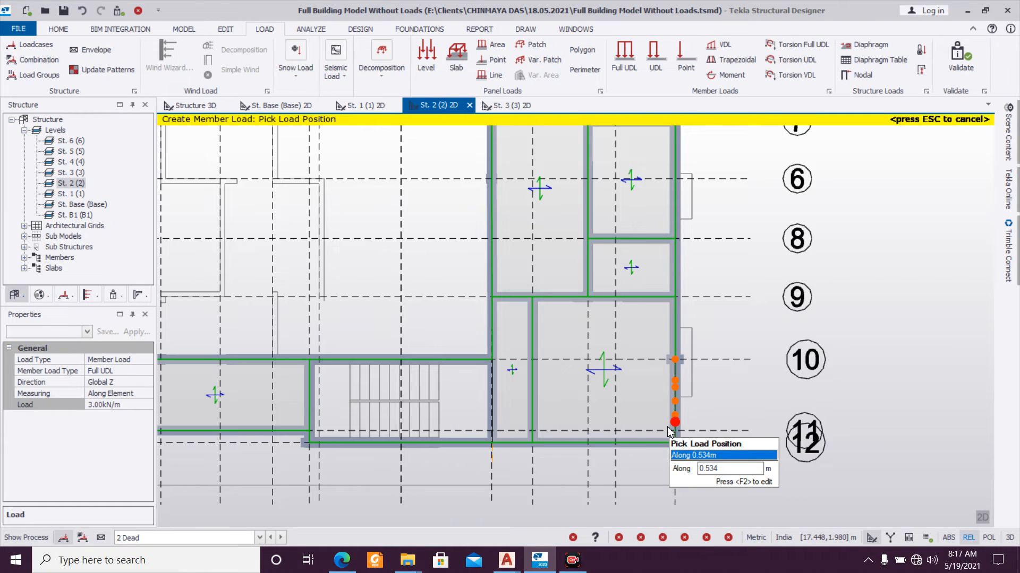
{"action": "left_click", "coordinate": [121, 405]}
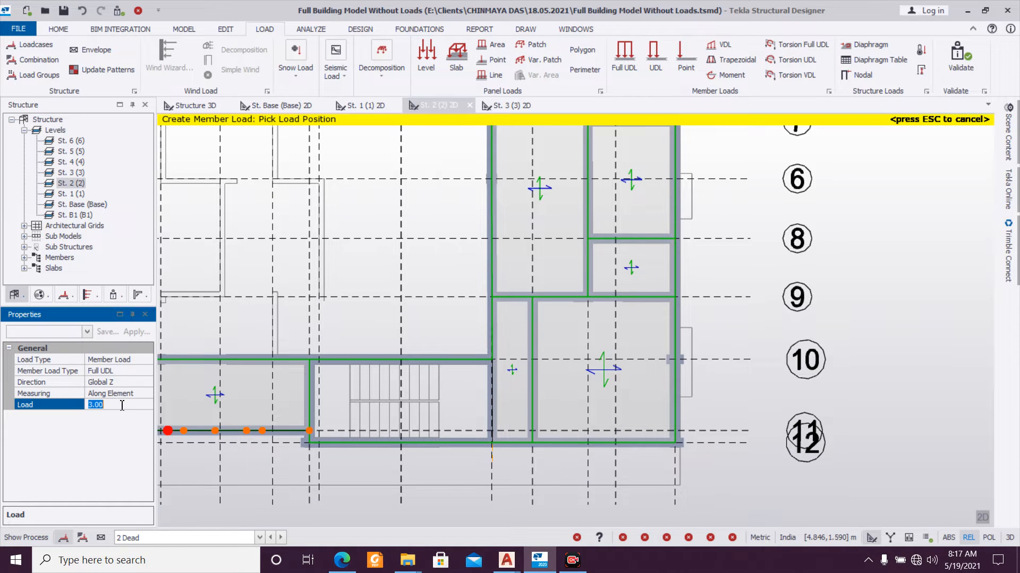
{"action": "key", "text": "Return"}
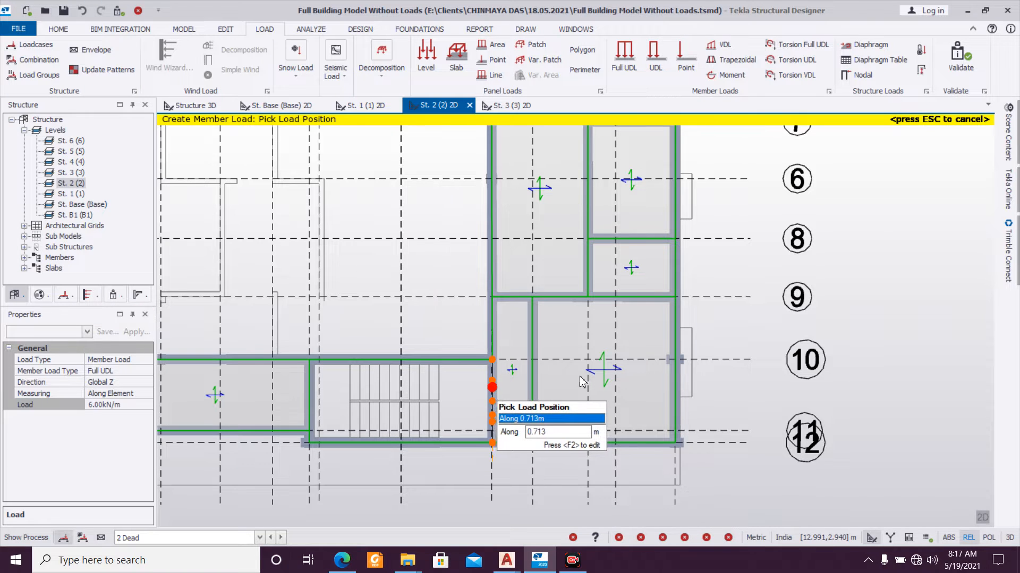
{"action": "scroll", "coordinate": [771, 354], "scroll_direction": "down", "scroll_amount": 2}
{"action": "scroll", "coordinate": [772, 354], "scroll_direction": "down", "scroll_amount": 2}
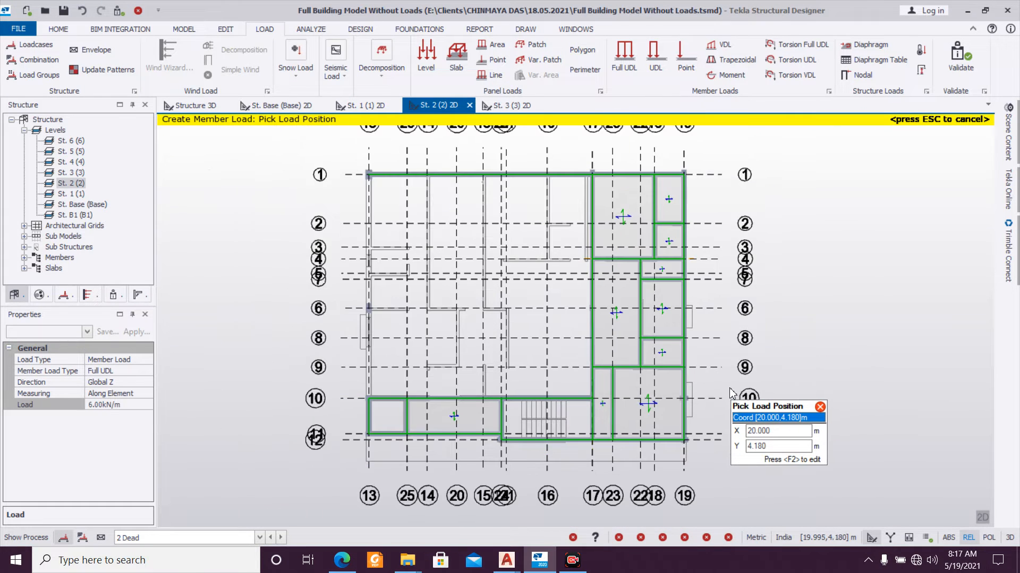
Step: Switch to the Imposed loadcase and apply a 4 kN/m² level load to the St. 2 slabs
{"action": "left_click", "coordinate": [249, 542]}
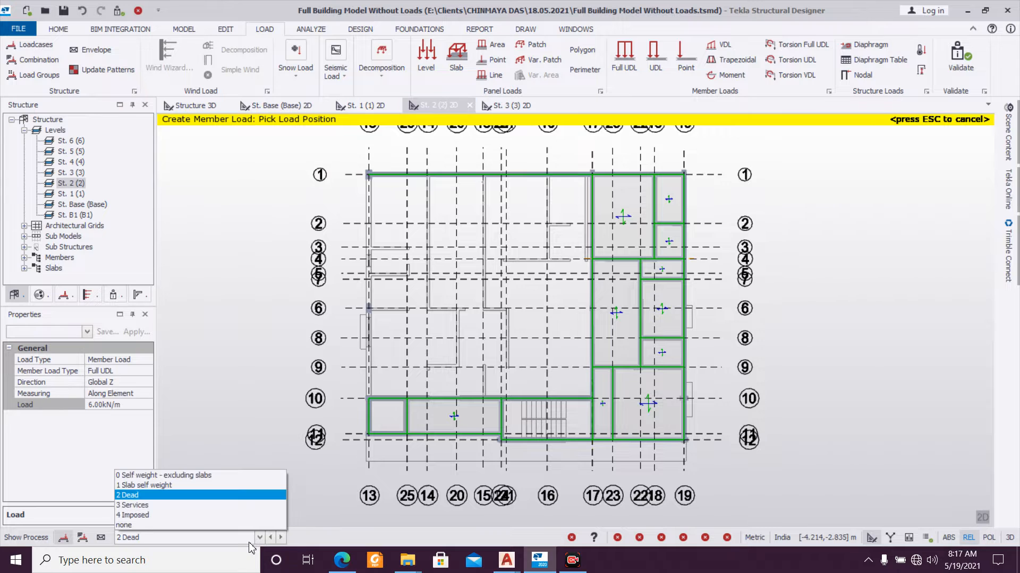
{"action": "left_click", "coordinate": [245, 518]}
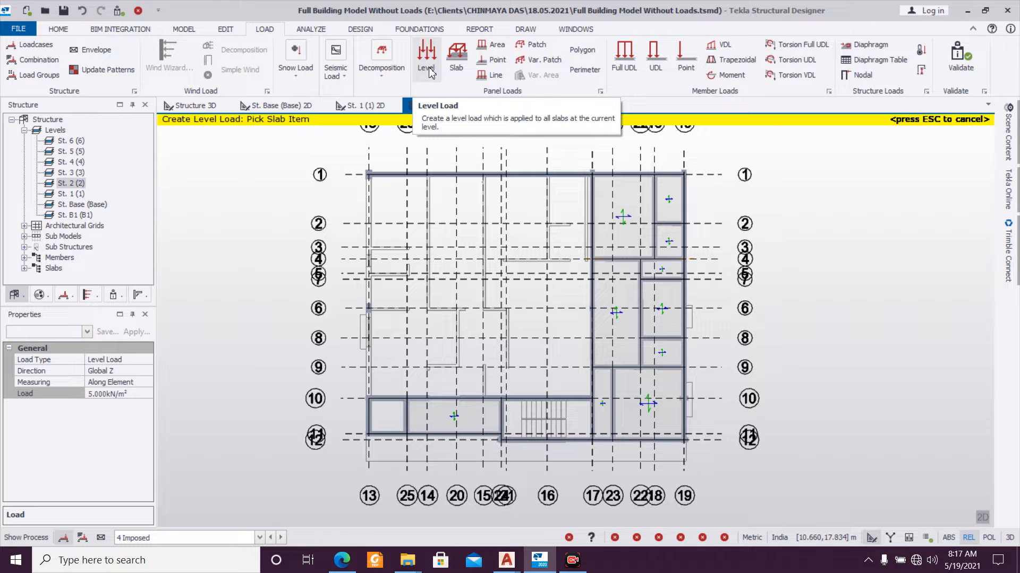
{"action": "left_click", "coordinate": [129, 393]}
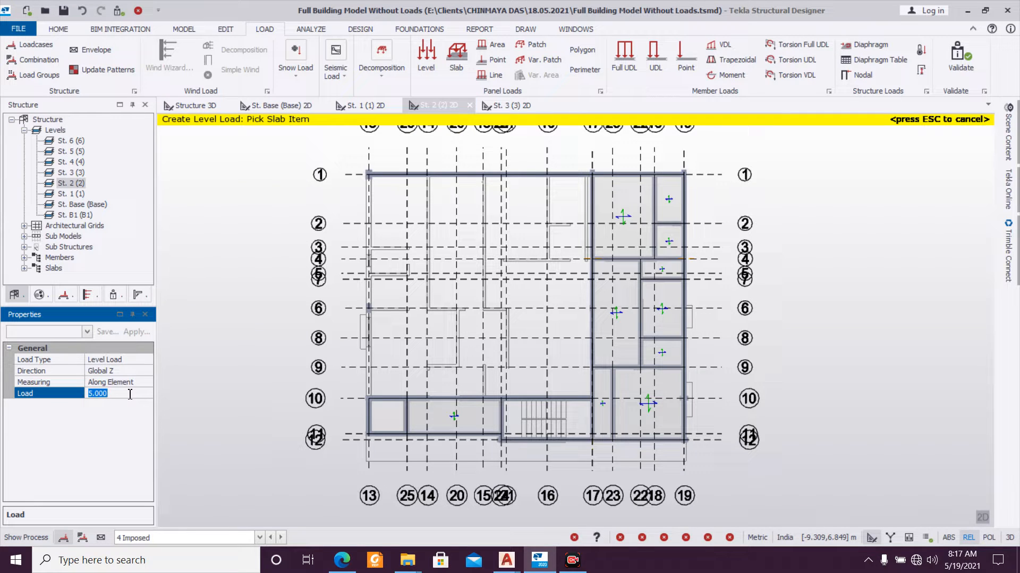
{"action": "left_click", "coordinate": [690, 335]}
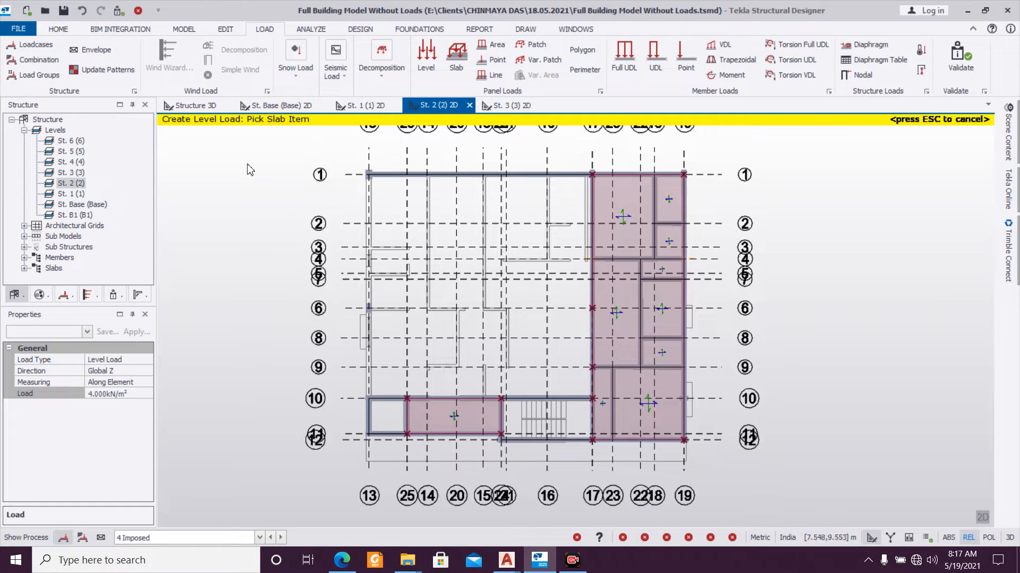
Step: Review the loads on the whole structure in 3D, first for the Dead and again for the Imposed loadcase
{"action": "left_click", "coordinate": [200, 106]}
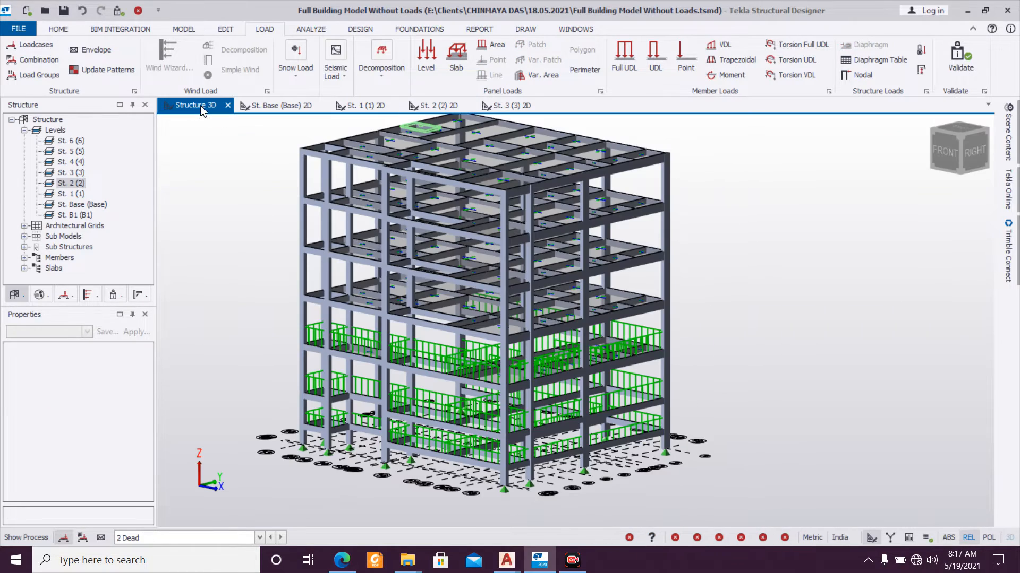
{"action": "right_click_drag", "start_coordinate": [760, 376], "coordinate": [726, 363]}
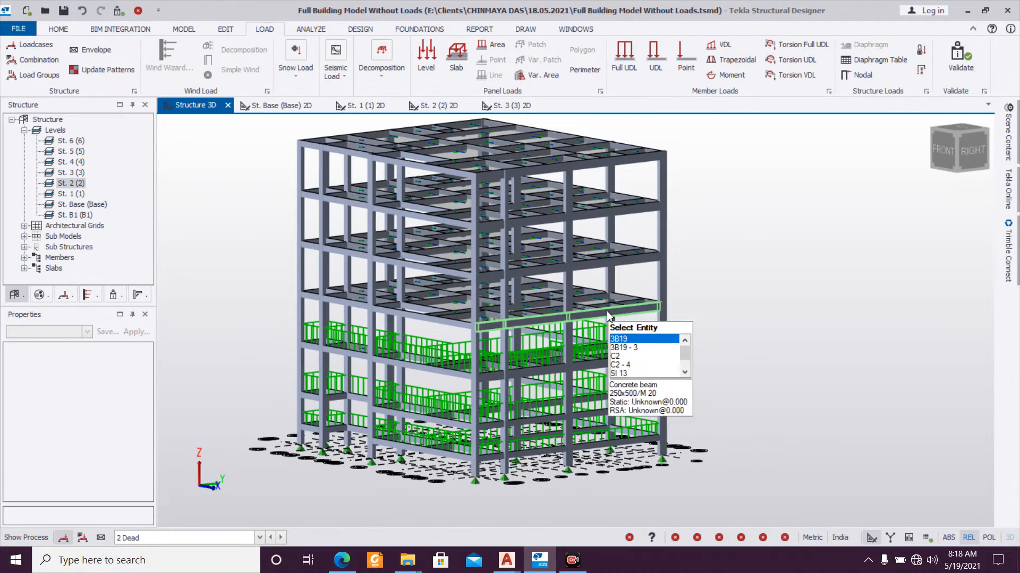
{"action": "scroll", "coordinate": [732, 271], "scroll_direction": "down", "scroll_amount": 1}
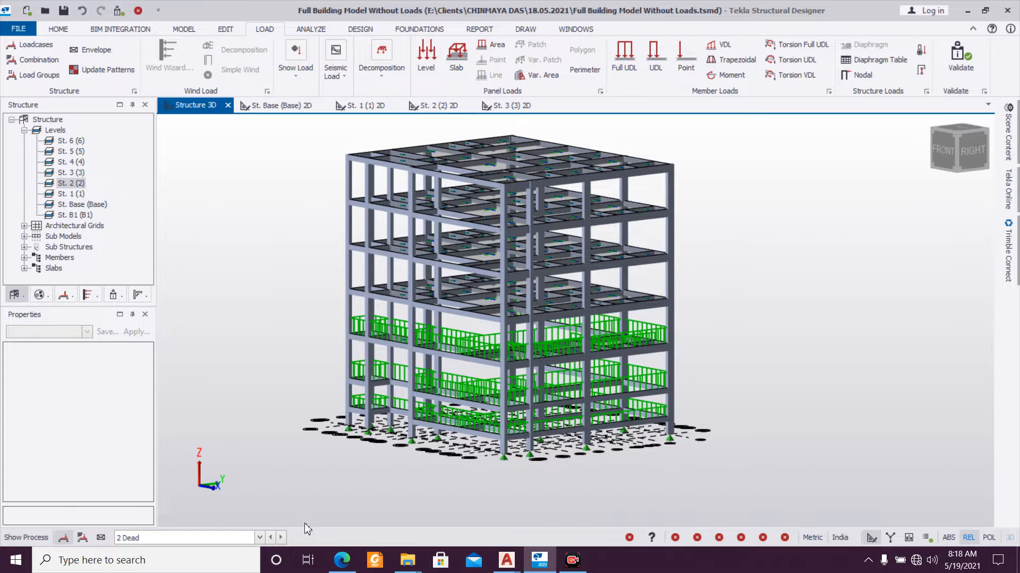
{"action": "left_click", "coordinate": [261, 539]}
{"action": "left_click", "coordinate": [266, 510]}
{"action": "right_click_drag", "start_coordinate": [297, 499], "coordinate": [381, 477]}
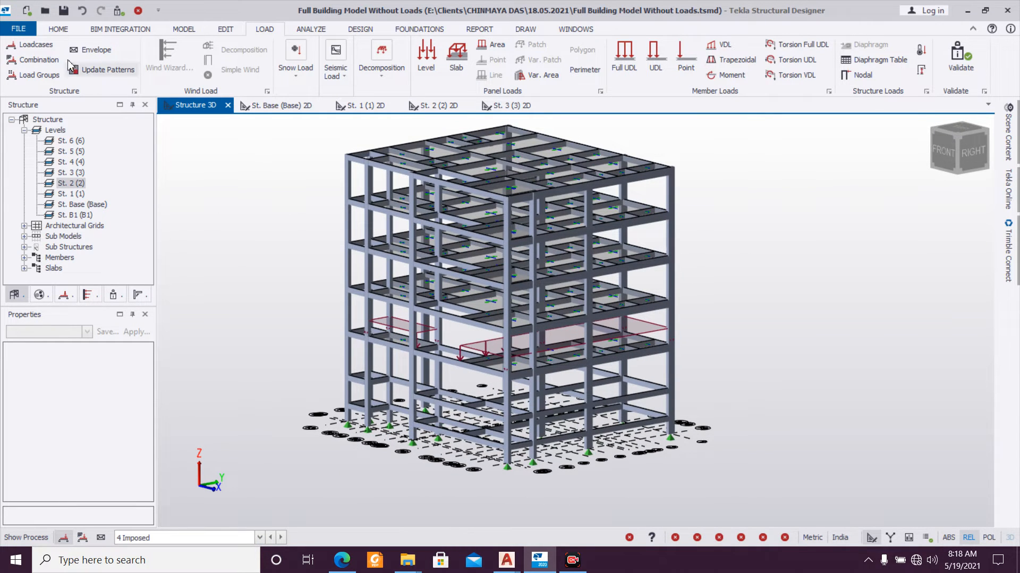
Step: Check the source setting of level 3 in the Construction Levels and close them without changes
{"action": "left_click", "coordinate": [59, 31]}
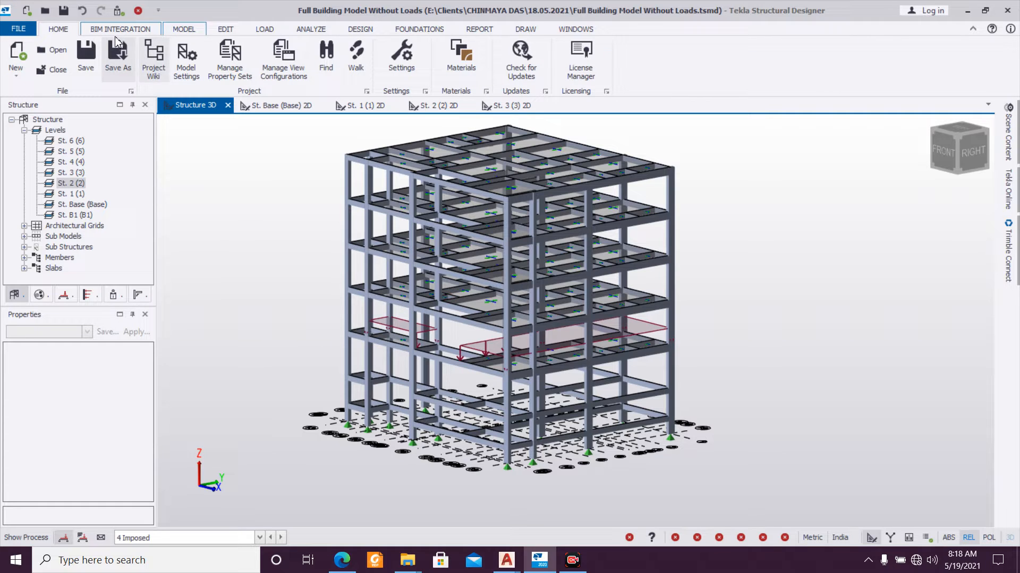
{"action": "left_click", "coordinate": [184, 33]}
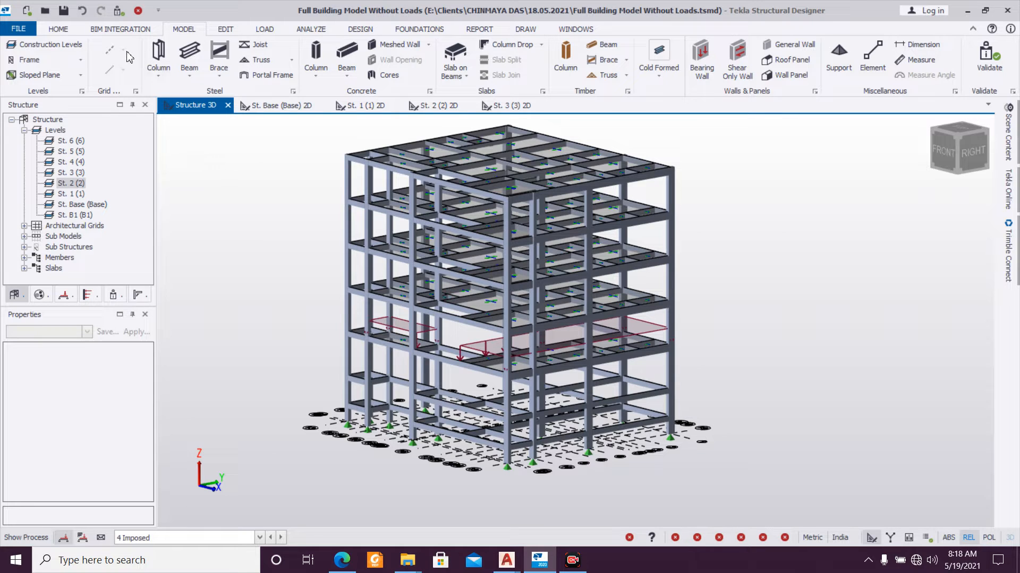
{"action": "right_click", "coordinate": [305, 194]}
{"action": "left_click", "coordinate": [271, 252]}
{"action": "middle_click_drag", "start_coordinate": [286, 237], "coordinate": [203, 124]}
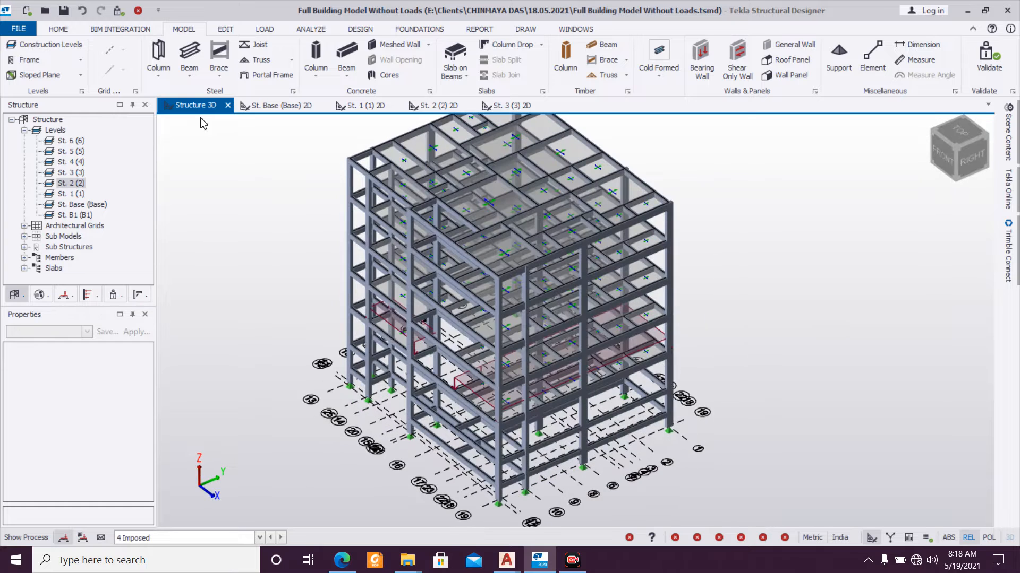
{"action": "left_click", "coordinate": [56, 46]}
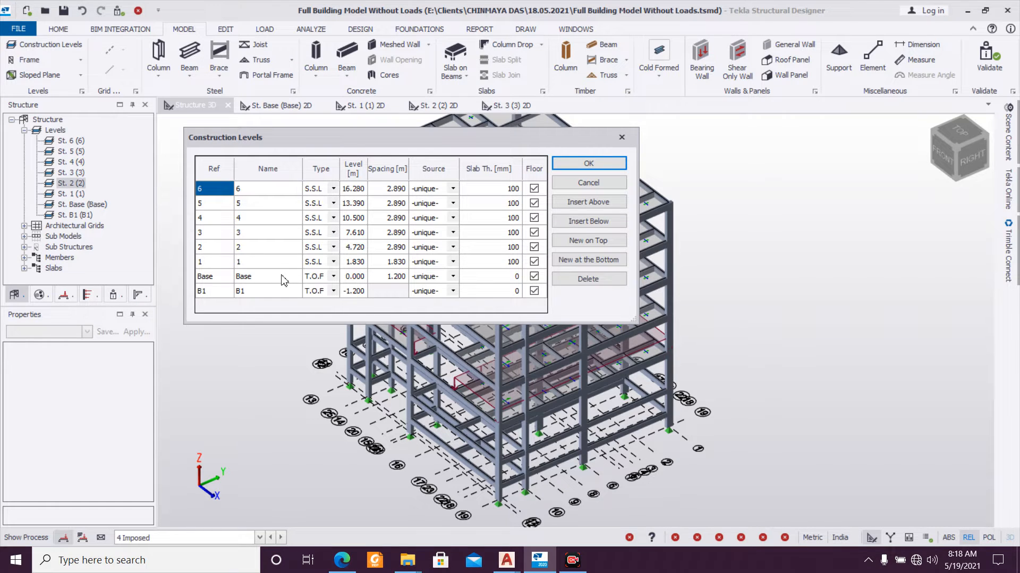
{"action": "left_click", "coordinate": [454, 236]}
{"action": "left_click", "coordinate": [453, 236]}
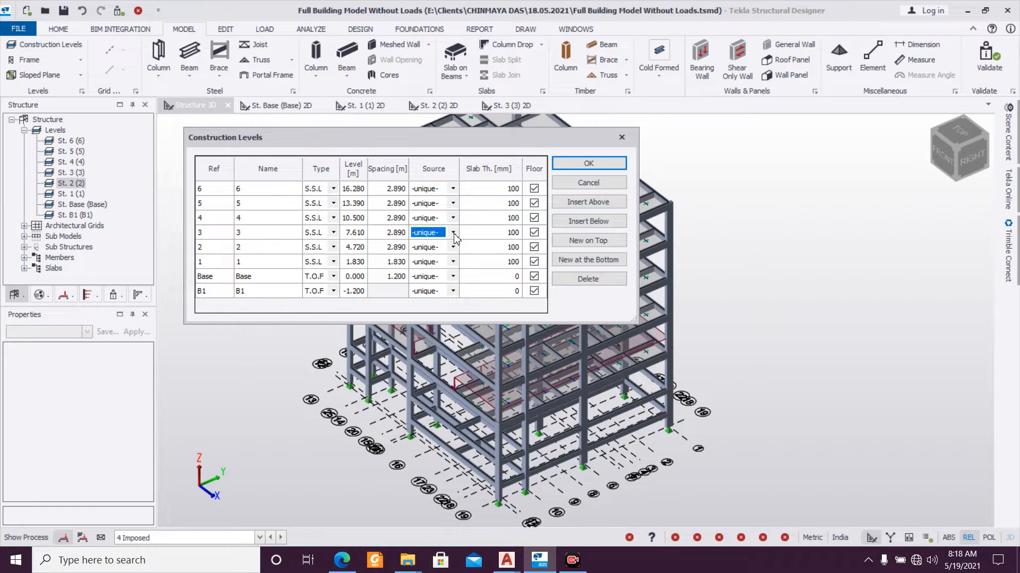
{"action": "left_click", "coordinate": [622, 137]}
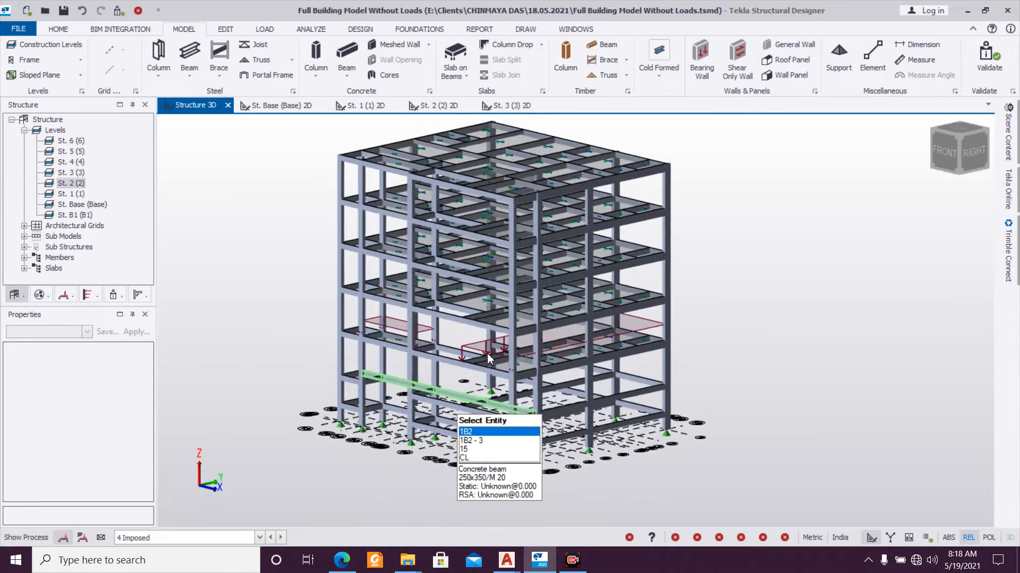
Step: Compare the St. 3 and St. 2 floor plans with the lower storeys of the 3D structure
{"action": "scroll", "coordinate": [433, 435], "scroll_direction": "up", "scroll_amount": 2}
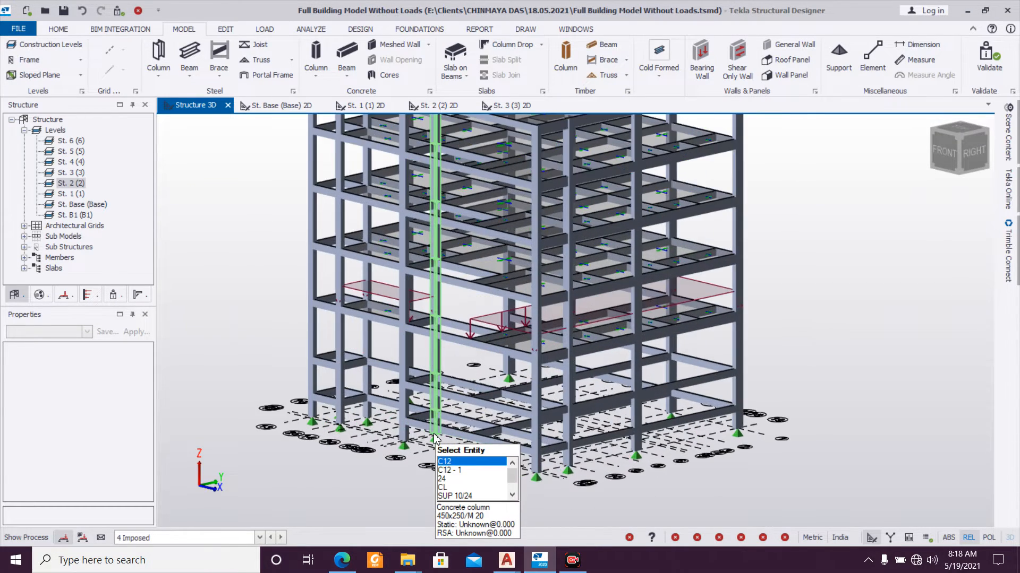
{"action": "left_click", "coordinate": [508, 108]}
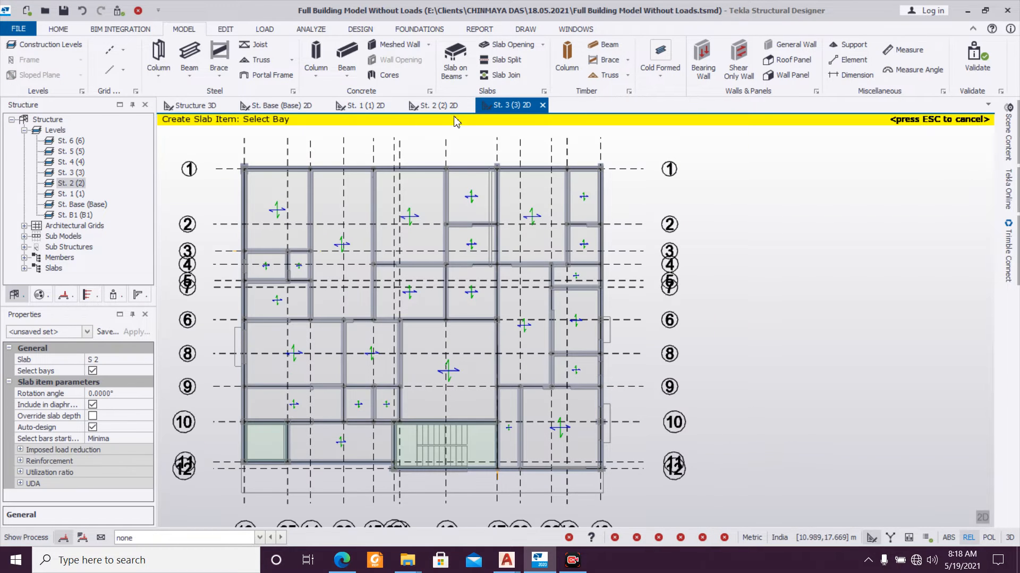
{"action": "left_click", "coordinate": [439, 106]}
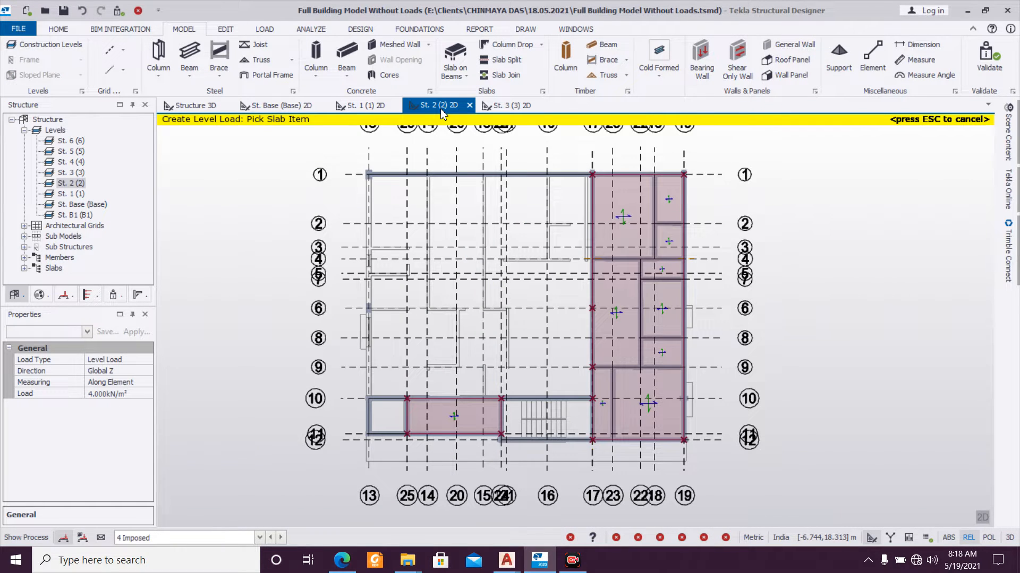
{"action": "left_click", "coordinate": [199, 110]}
{"action": "middle_click_drag", "start_coordinate": [264, 280], "coordinate": [314, 343]}
{"action": "scroll", "coordinate": [476, 327], "scroll_direction": "up", "scroll_amount": 2}
{"action": "scroll", "coordinate": [497, 310], "scroll_direction": "down", "scroll_amount": 1}
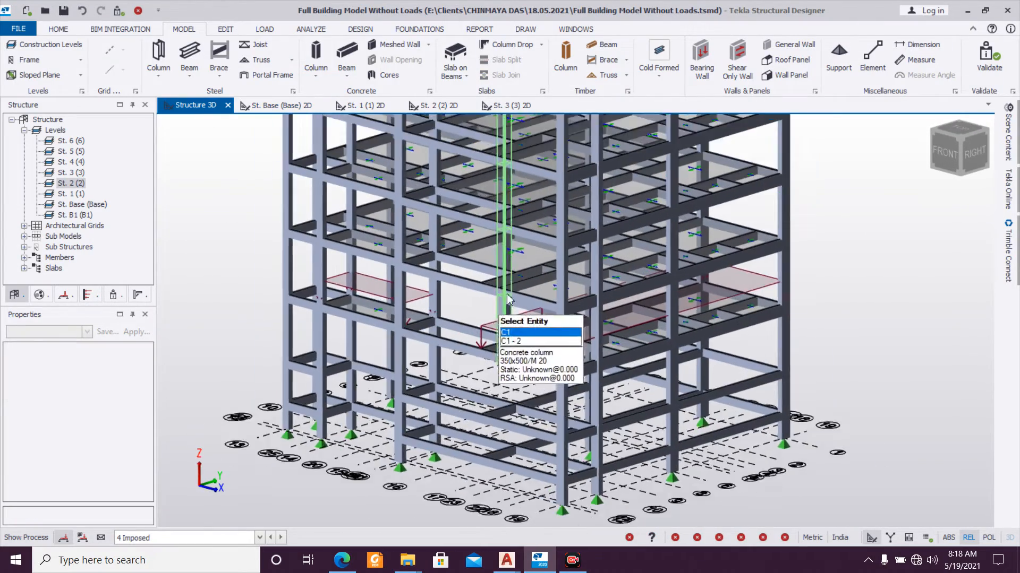
{"action": "scroll", "coordinate": [497, 310], "scroll_direction": "down", "scroll_amount": 1}
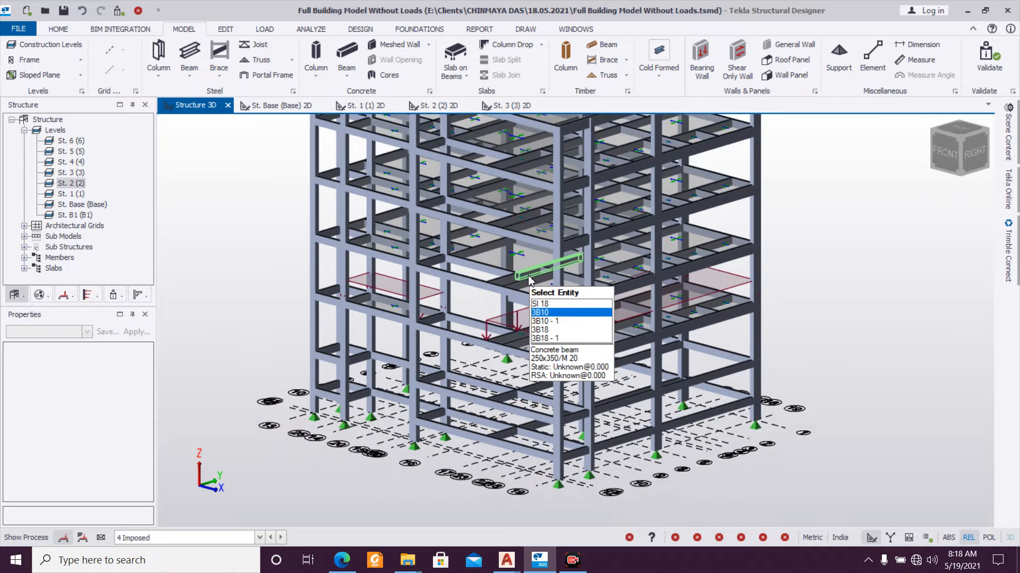
{"action": "left_click", "coordinate": [511, 106]}
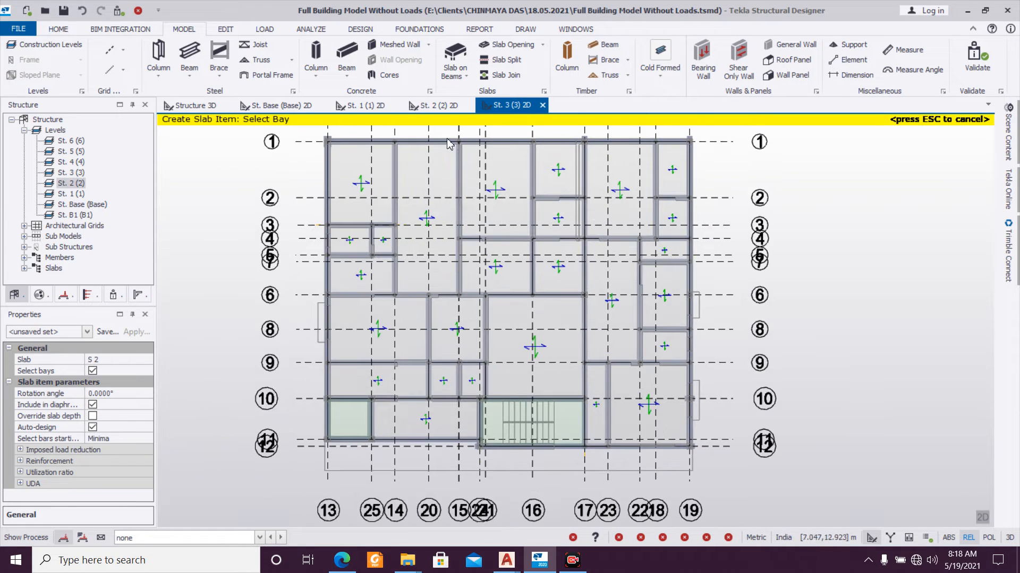
{"action": "left_click", "coordinate": [444, 111]}
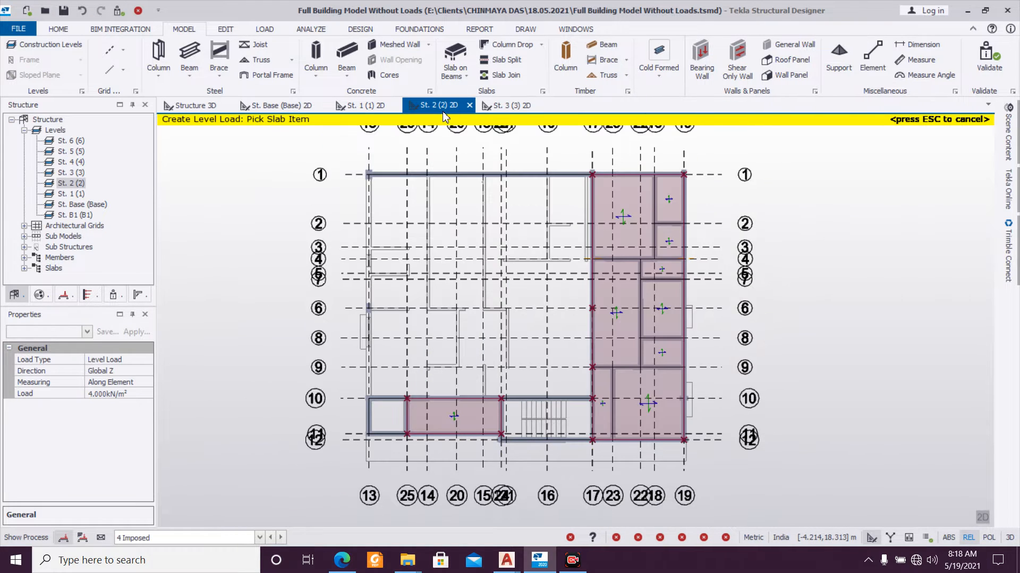
Step: On the St. 3 plan, switch to the Dead loadcase and apply 6 kN/m full UDLs to the beams around the open bay between grids 13 and 25
{"action": "left_click", "coordinate": [504, 111]}
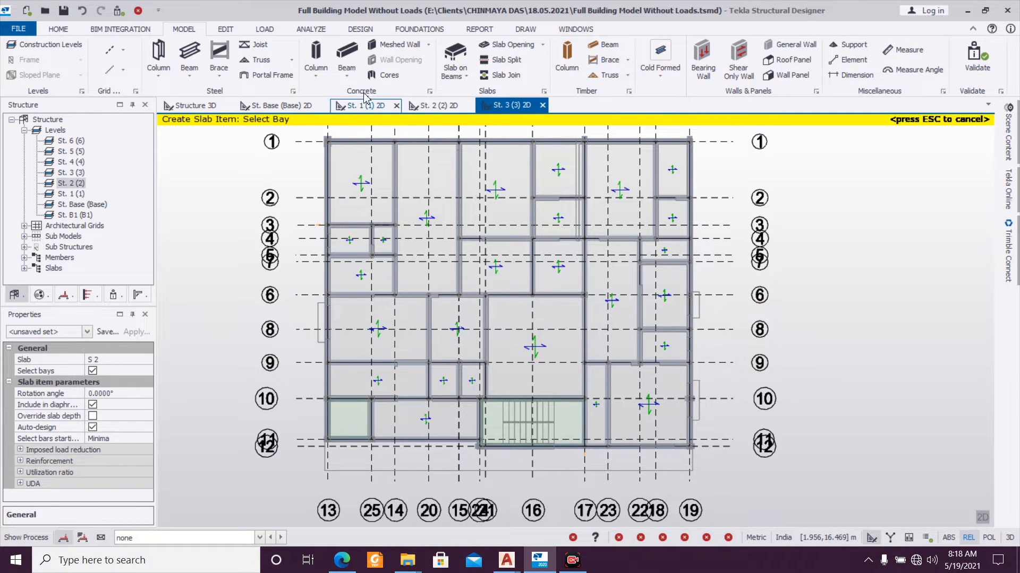
{"action": "left_click", "coordinate": [223, 538]}
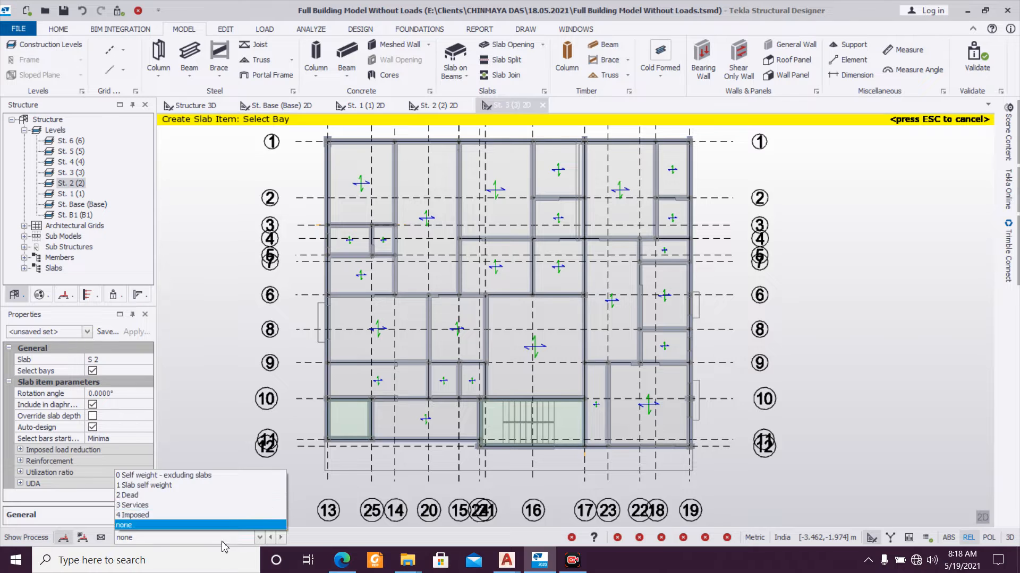
{"action": "left_click", "coordinate": [229, 501]}
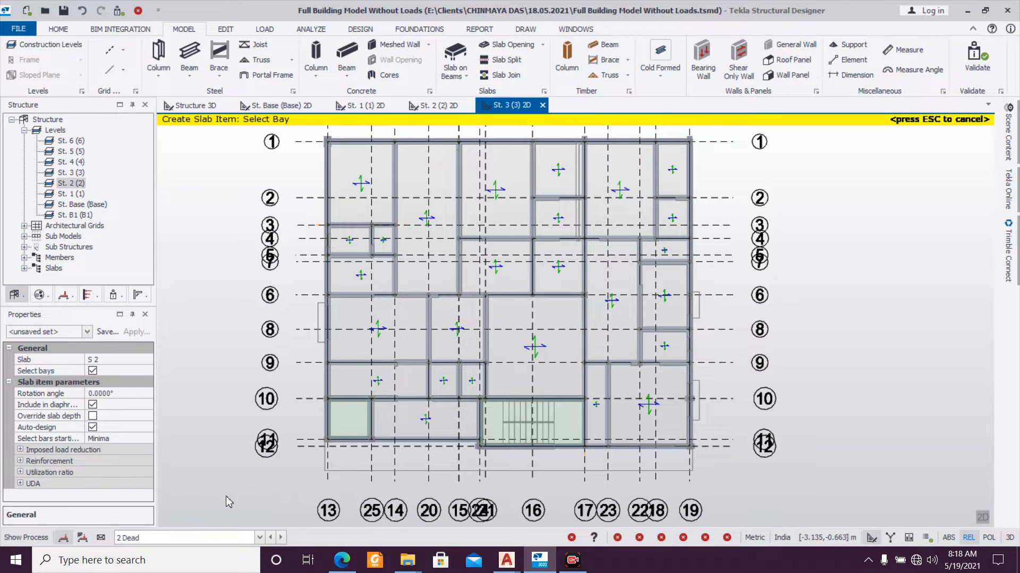
{"action": "left_click", "coordinate": [264, 29]}
{"action": "left_click", "coordinate": [634, 71]}
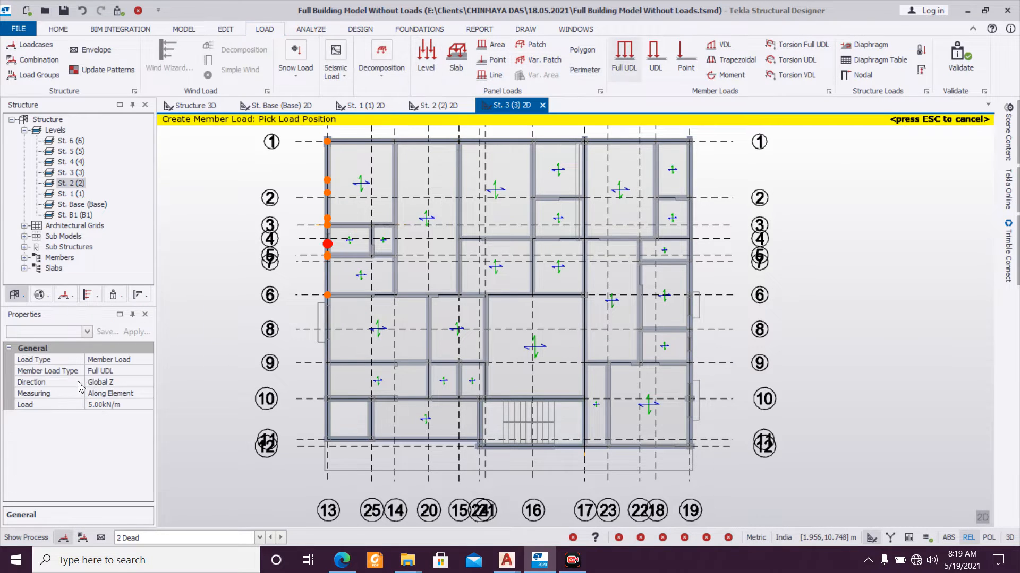
{"action": "left_click", "coordinate": [121, 405]}
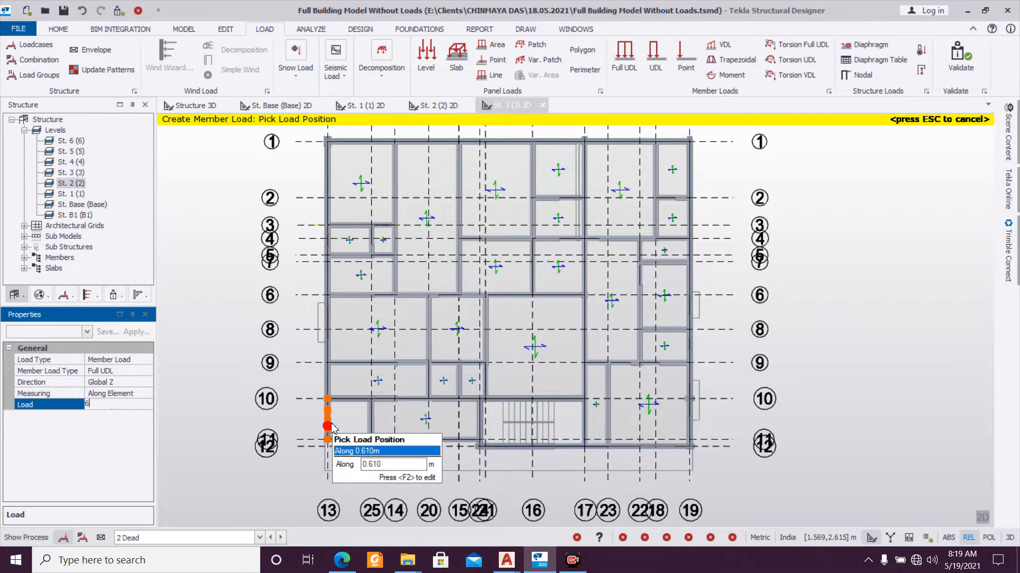
{"action": "type", "text": "6"}
{"action": "left_click", "coordinate": [329, 426]}
{"action": "left_click", "coordinate": [355, 402]}
{"action": "left_click", "coordinate": [404, 440]}
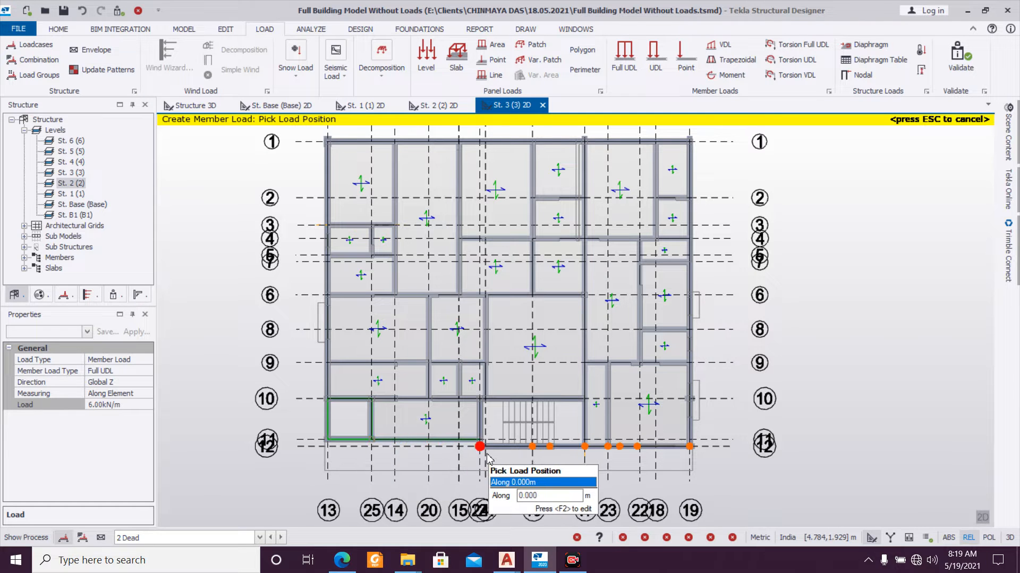
Step: Apply 6 kN/m full UDLs to the edge beams along grid 12 and the lower part of grid 19
{"action": "scroll", "coordinate": [475, 445], "scroll_direction": "up", "scroll_amount": 2}
{"action": "left_click", "coordinate": [510, 439]}
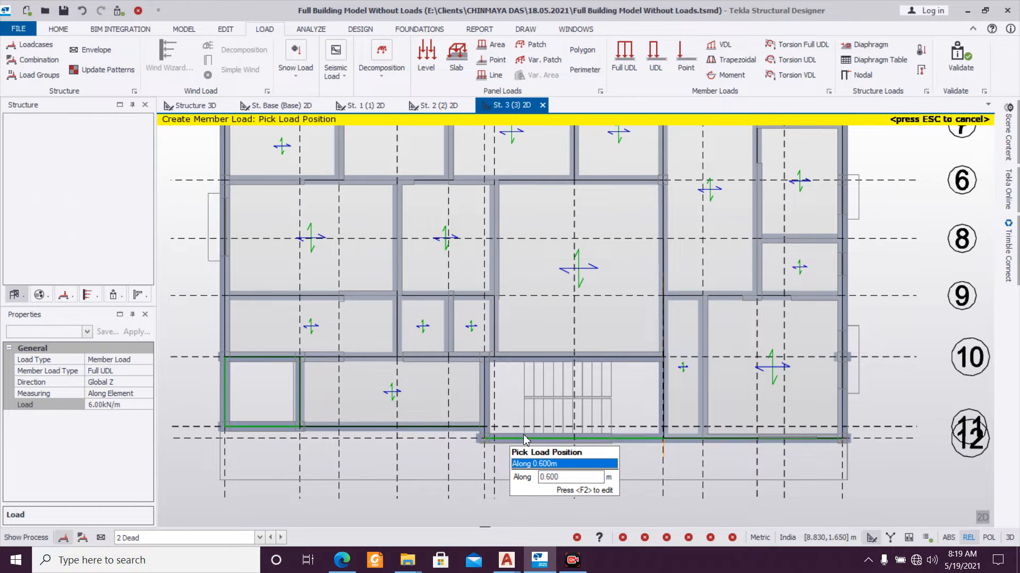
{"action": "middle_click_drag", "start_coordinate": [921, 421], "coordinate": [685, 440]}
{"action": "left_click", "coordinate": [593, 418]}
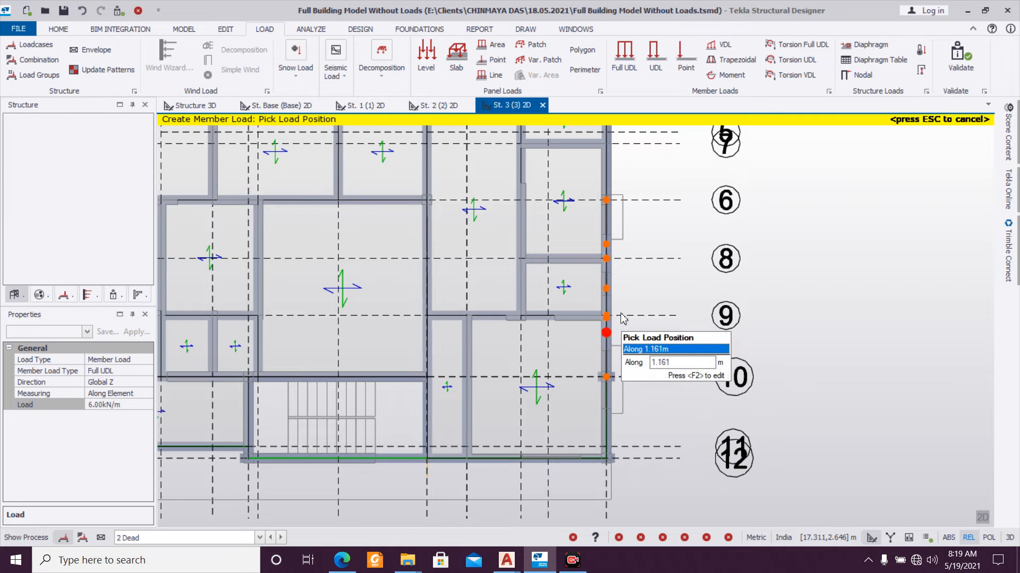
{"action": "left_click", "coordinate": [622, 310]}
{"action": "middle_click_drag", "start_coordinate": [610, 292], "coordinate": [614, 485]}
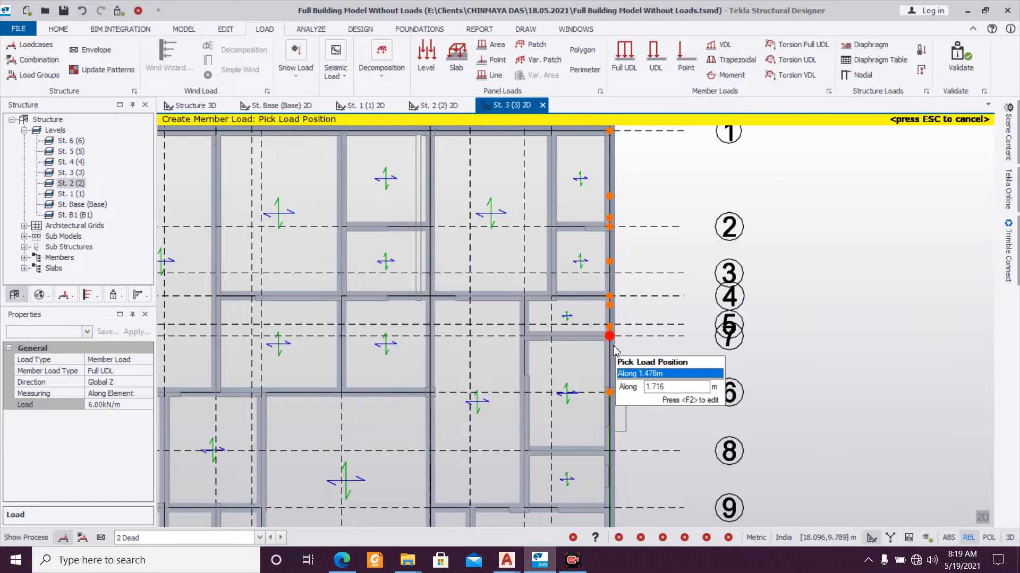
Step: Apply 6 kN/m full UDLs to the remaining edge beams along grids 19, 1 and 13 and to the stairwell beams
{"action": "middle_click_drag", "start_coordinate": [620, 226], "coordinate": [613, 322]}
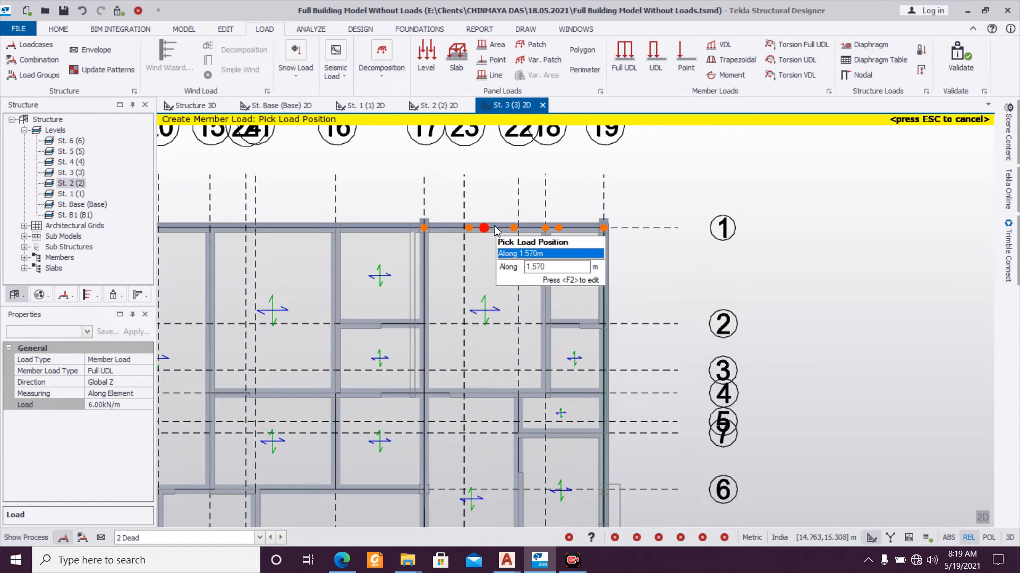
{"action": "middle_click_drag", "start_coordinate": [343, 240], "coordinate": [489, 260]}
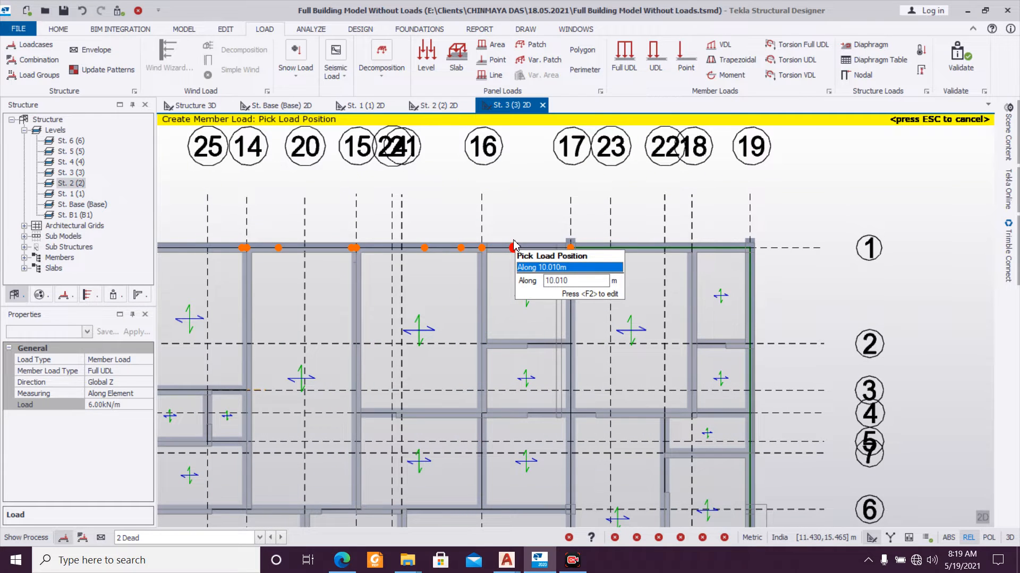
{"action": "middle_click_drag", "start_coordinate": [317, 280], "coordinate": [615, 282]}
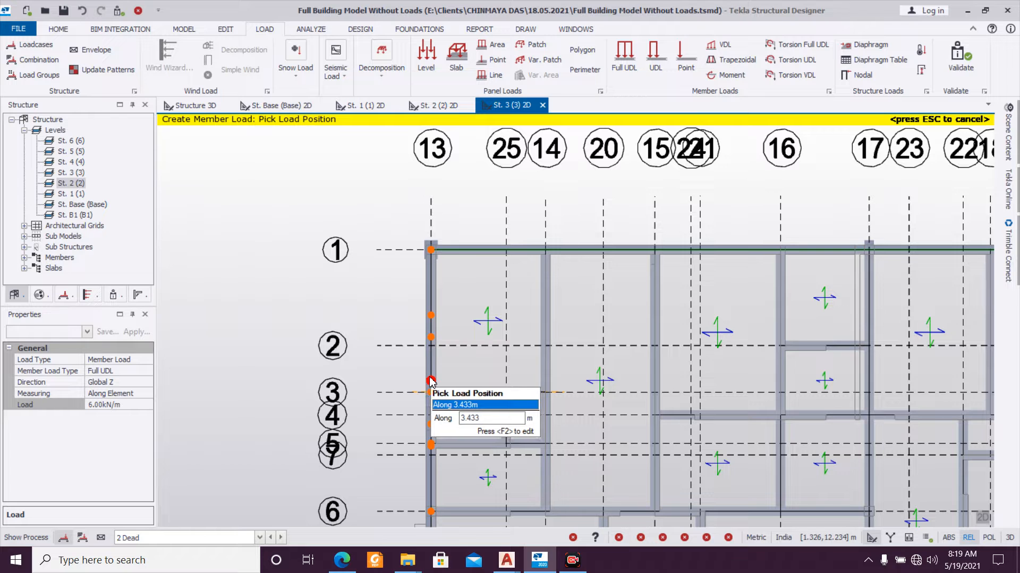
{"action": "middle_click_drag", "start_coordinate": [478, 467], "coordinate": [382, 247]}
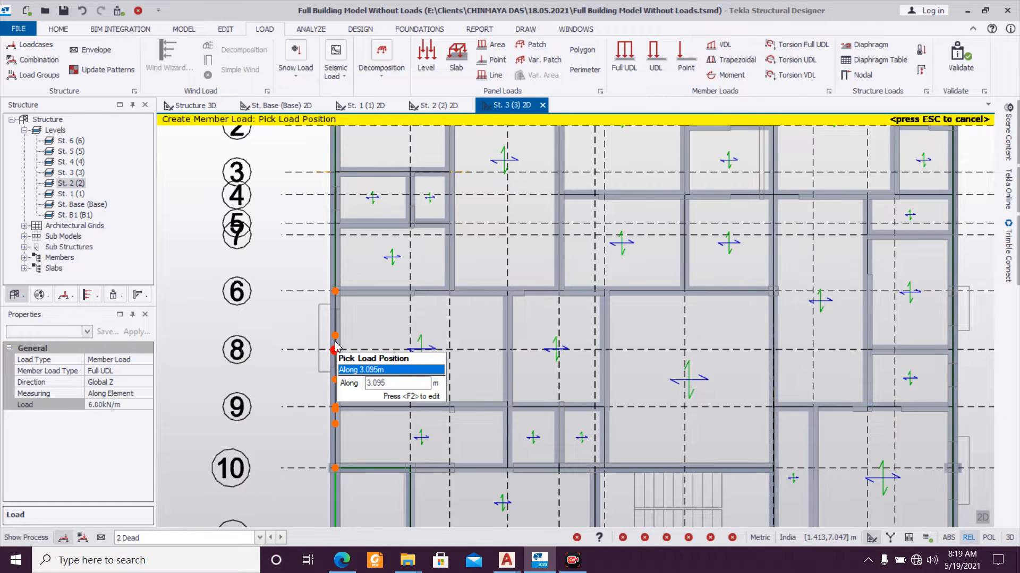
{"action": "scroll", "coordinate": [402, 314], "scroll_direction": "down", "scroll_amount": 2}
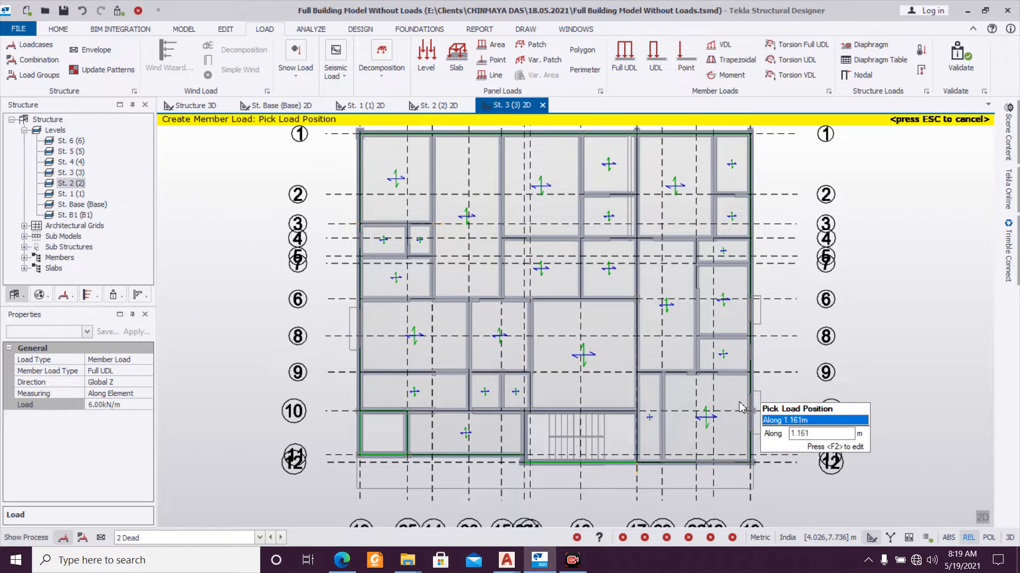
{"action": "scroll", "coordinate": [584, 451], "scroll_direction": "up", "scroll_amount": 4}
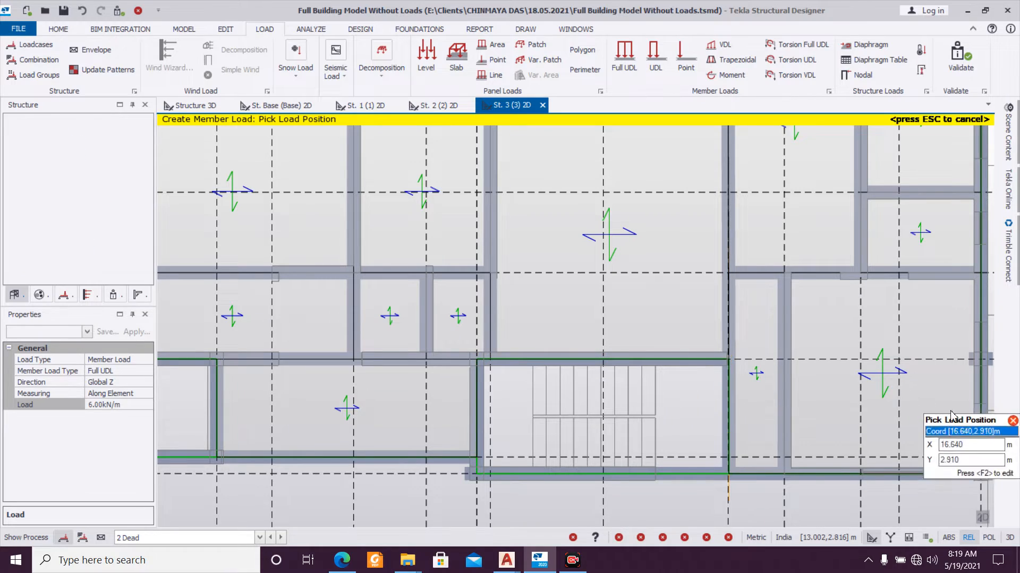
Step: Check the edge and stairwell beam loads of St. 3 in 3D and return to the 2D plan
{"action": "left_click", "coordinate": [983, 516]}
{"action": "middle_click_drag", "start_coordinate": [592, 451], "coordinate": [499, 467]}
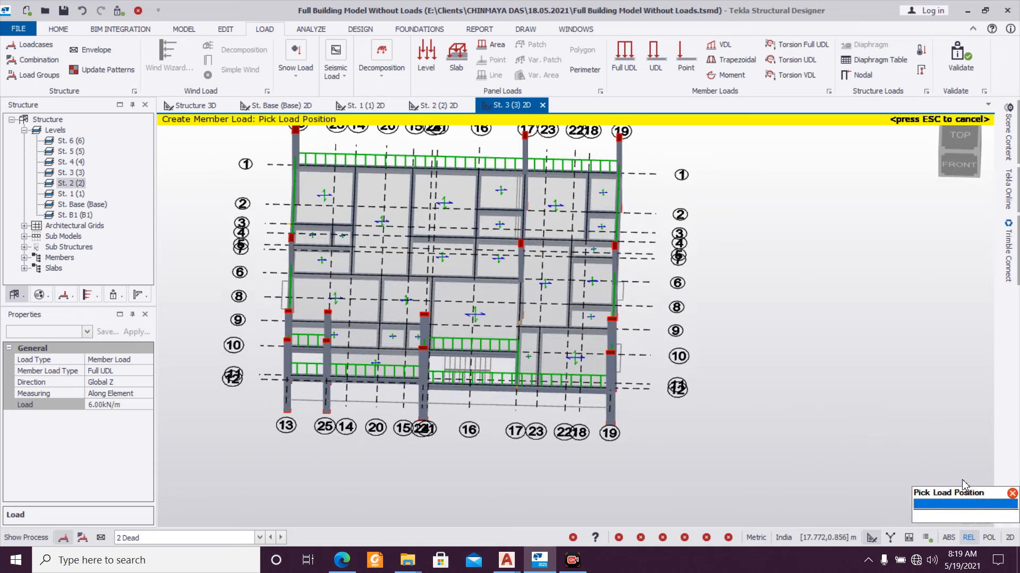
{"action": "left_click", "coordinate": [986, 519]}
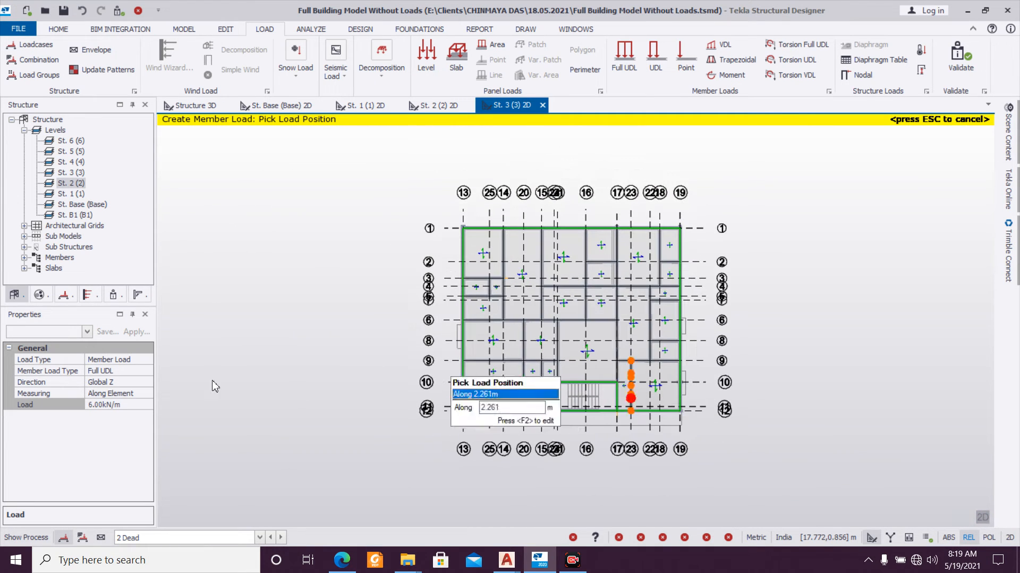
Step: Set the full UDL to 3 kN/m and apply it to the internal beams between grids 13 and 14, from grid 1 to grid 6
{"action": "left_click", "coordinate": [134, 406]}
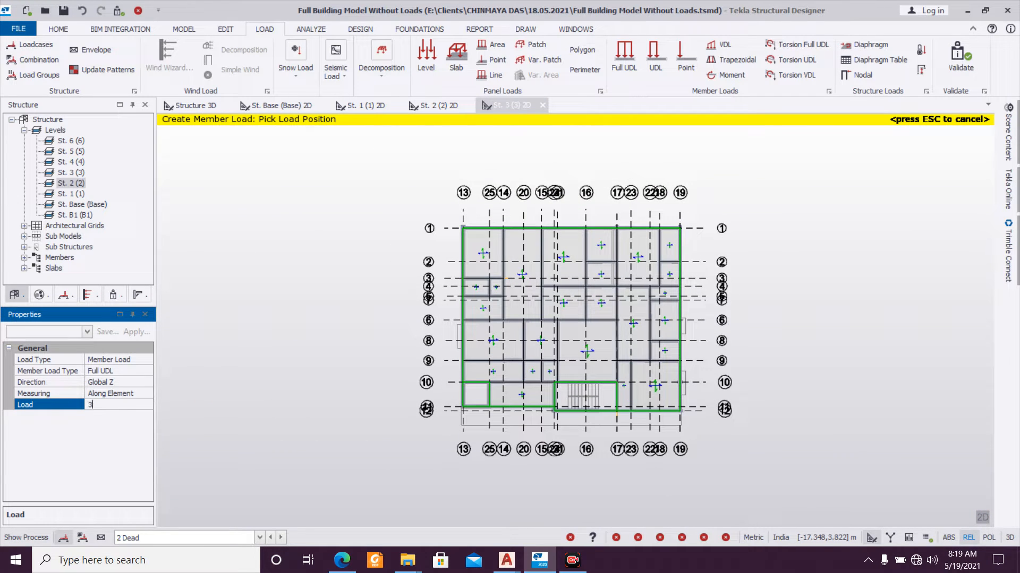
{"action": "scroll", "coordinate": [371, 297], "scroll_direction": "up", "scroll_amount": 4}
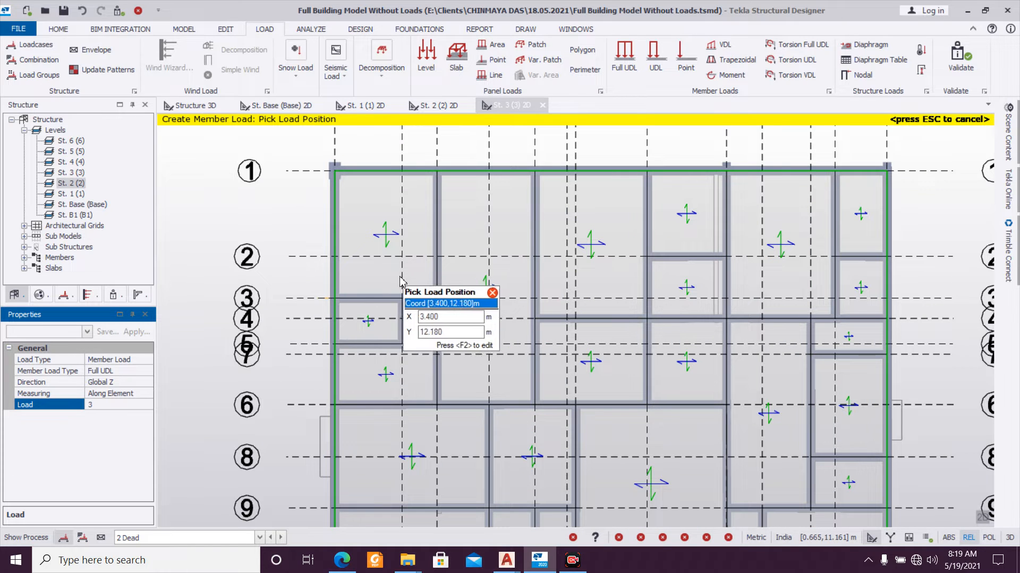
{"action": "left_click", "coordinate": [390, 290]}
{"action": "left_click", "coordinate": [395, 328]}
{"action": "left_click", "coordinate": [372, 346]}
{"action": "left_click", "coordinate": [437, 279]}
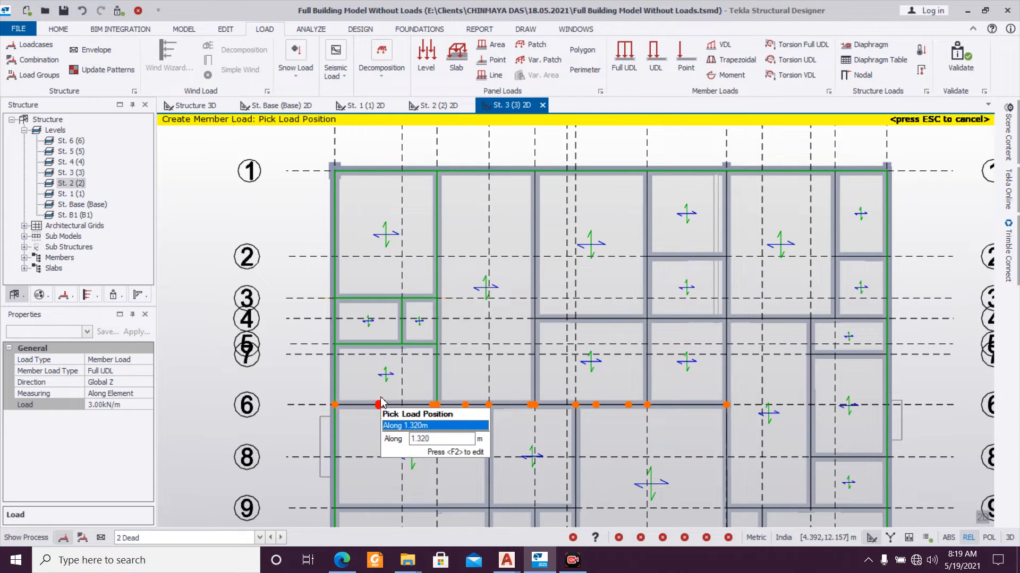
{"action": "left_click", "coordinate": [437, 379]}
Step: Apply 3 kN/m full UDLs to the internal beams between grids 15 and 18, from grid 1 to grid 6
{"action": "left_click", "coordinate": [530, 346]}
{"action": "left_click", "coordinate": [596, 321]}
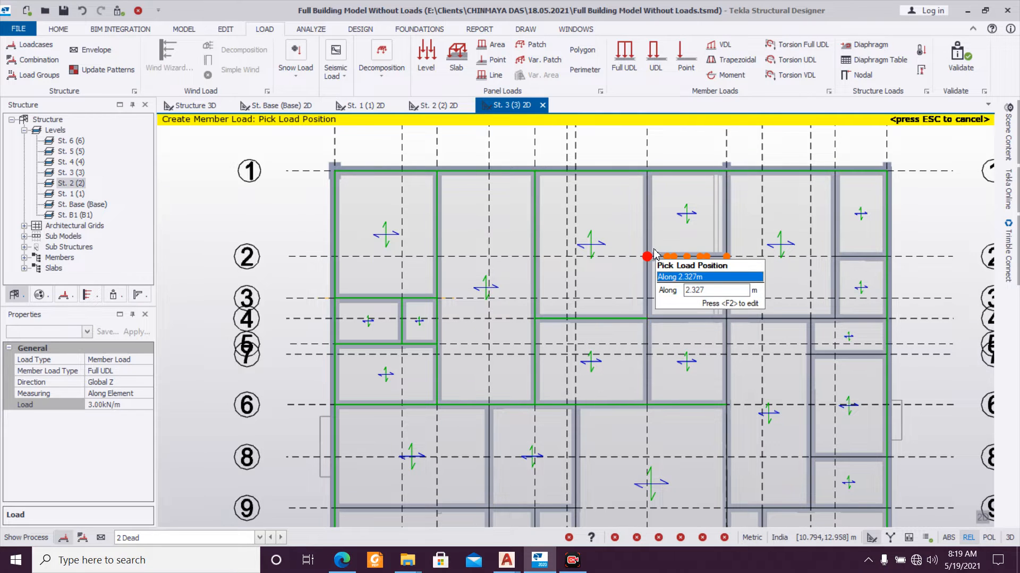
{"action": "left_click", "coordinate": [647, 292]}
{"action": "left_click", "coordinate": [683, 252]}
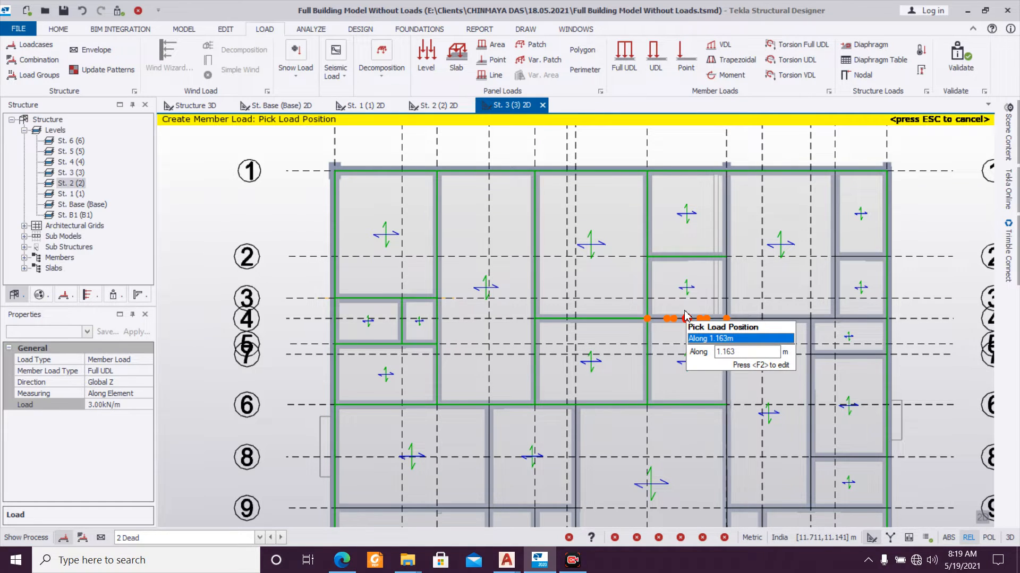
{"action": "left_click", "coordinate": [685, 317]}
{"action": "left_click", "coordinate": [725, 256]}
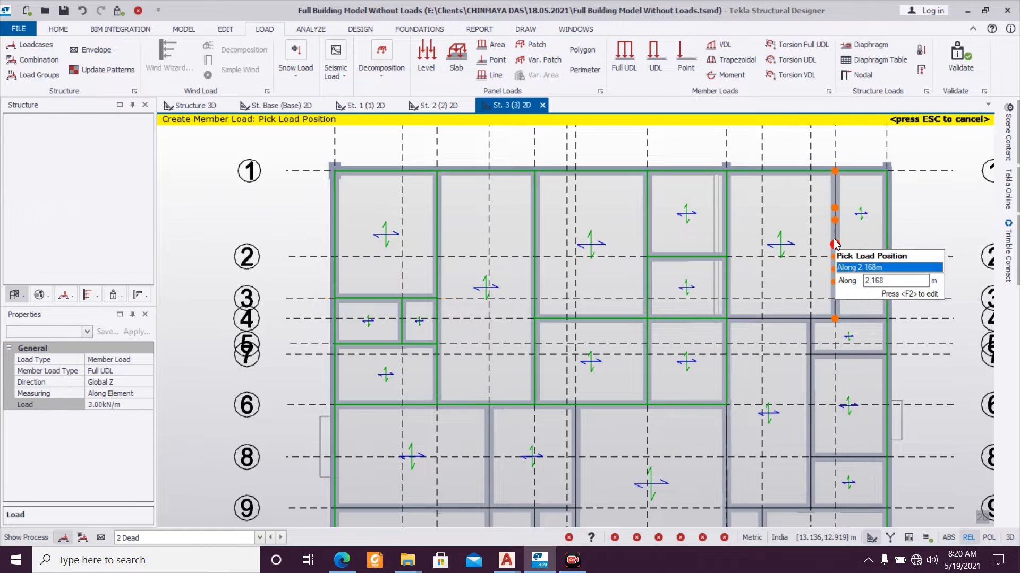
{"action": "left_click", "coordinate": [833, 235]}
{"action": "left_click", "coordinate": [775, 317]}
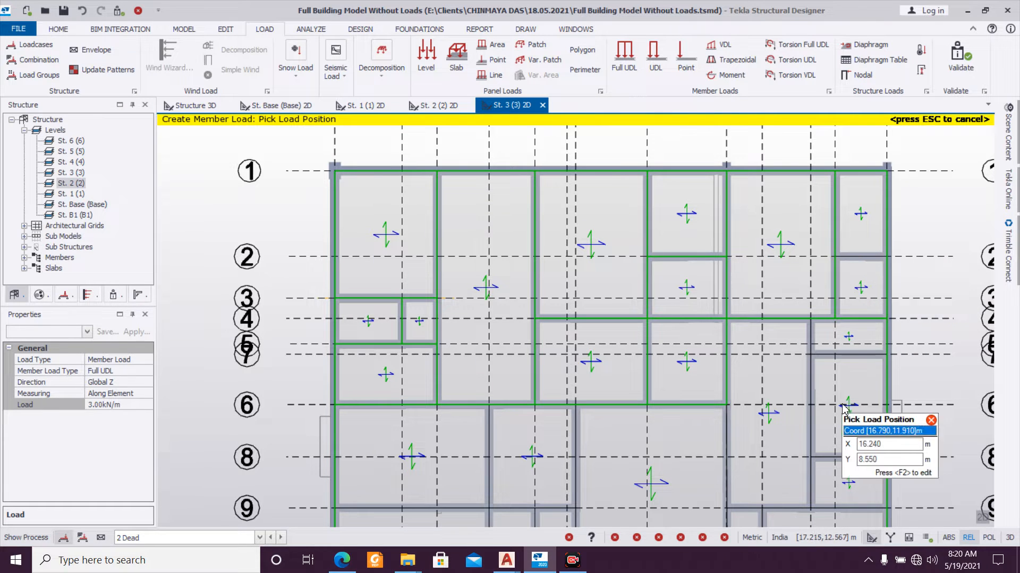
Step: Apply 3 kN/m full UDLs to the internal beams between grids 17 and 19, from grid 4 down to grid 12
{"action": "middle_click_drag", "start_coordinate": [830, 364], "coordinate": [647, 175]}
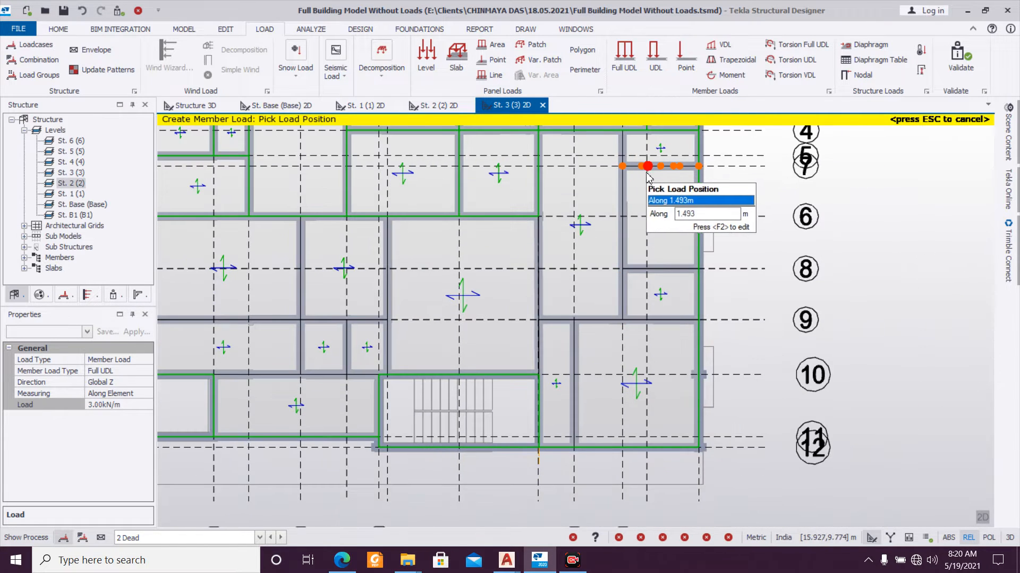
{"action": "left_click", "coordinate": [640, 166]}
{"action": "left_click", "coordinate": [623, 228]}
{"action": "left_click", "coordinate": [578, 318]}
{"action": "left_click", "coordinate": [662, 269]}
{"action": "left_click", "coordinate": [571, 367]}
Step: Apply 3 kN/m full UDLs to the remaining internal beams between grids 13 and 21, from grid 6 to grid 10
{"action": "middle_click_drag", "start_coordinate": [457, 343], "coordinate": [671, 351]}
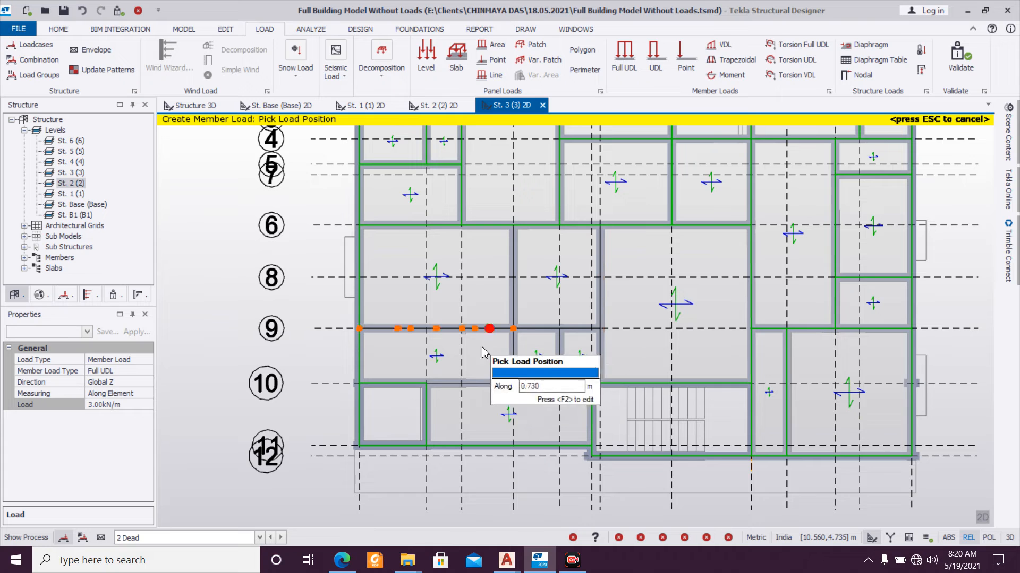
{"action": "left_click", "coordinate": [475, 329]}
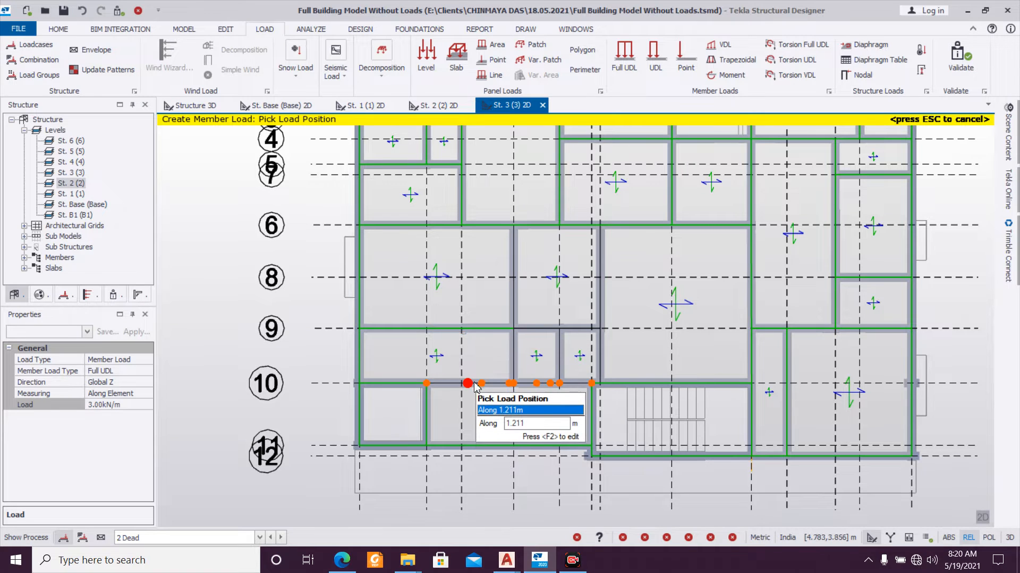
{"action": "left_click", "coordinate": [476, 383]}
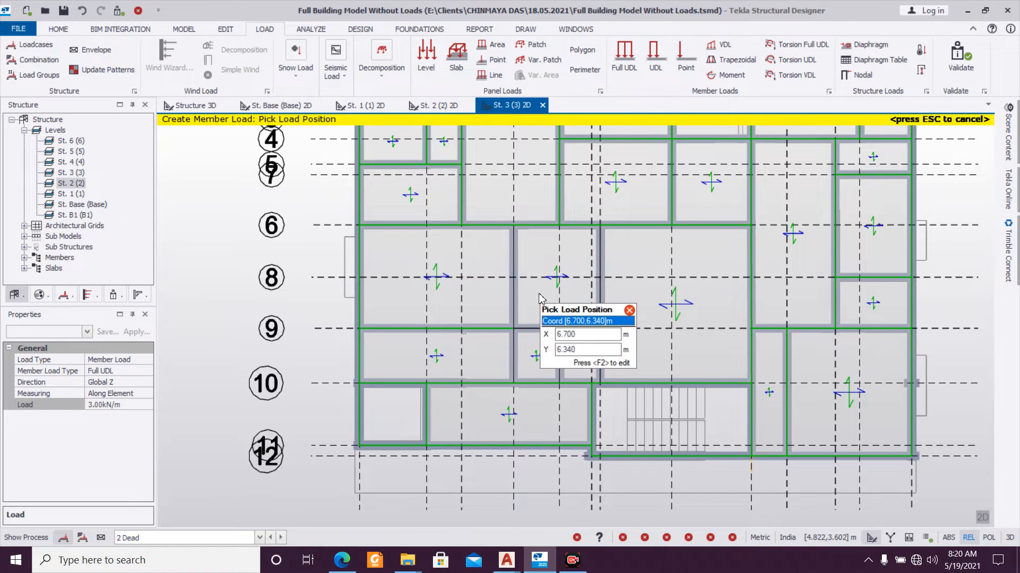
{"action": "left_click", "coordinate": [537, 333]}
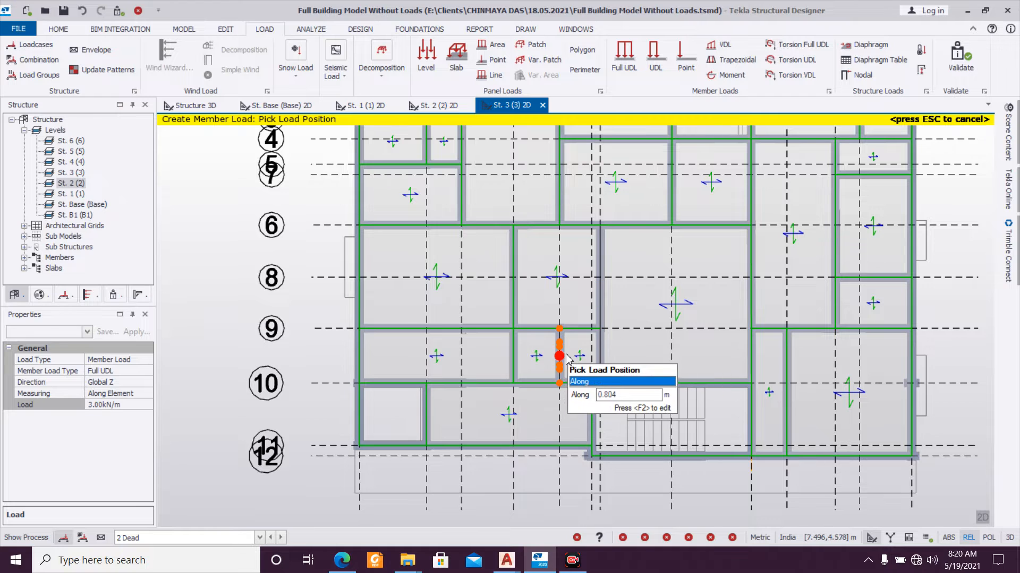
{"action": "left_click", "coordinate": [566, 355]}
{"action": "scroll", "coordinate": [606, 312], "scroll_direction": "down", "scroll_amount": 2}
{"action": "left_click", "coordinate": [605, 312]}
{"action": "scroll", "coordinate": [641, 310], "scroll_direction": "down", "scroll_amount": 2}
Step: Switch to the Imposed loadcase and apply a 4 kN/m² level load to the St. 3 slabs
{"action": "left_click", "coordinate": [223, 538]}
{"action": "left_click", "coordinate": [226, 519]}
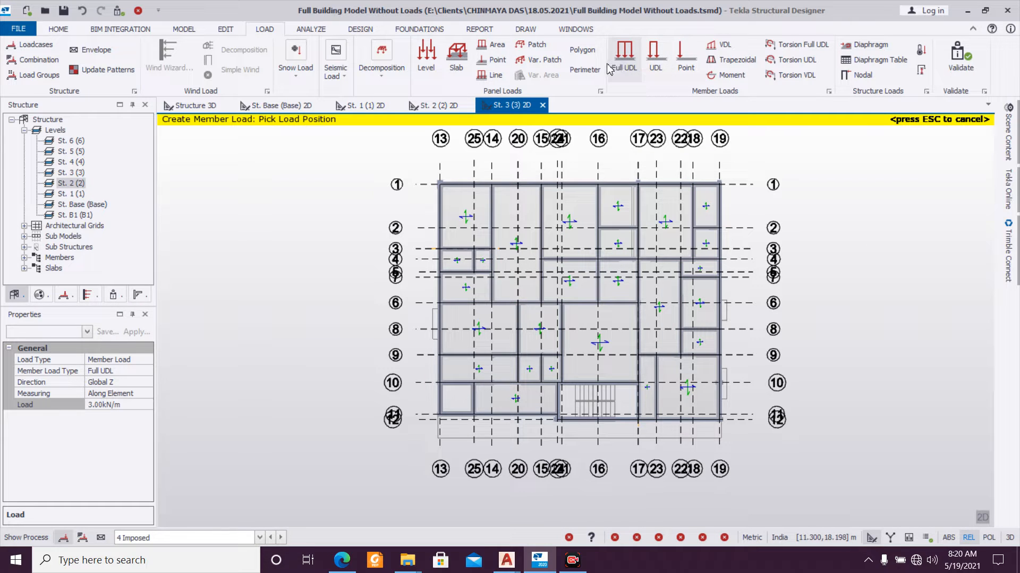
{"action": "left_click", "coordinate": [439, 69]}
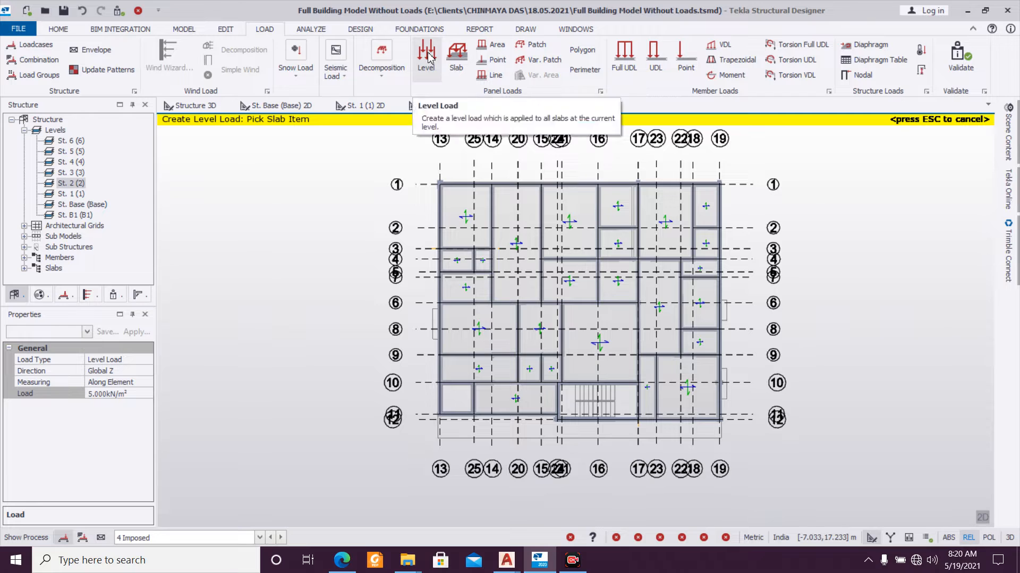
{"action": "left_click", "coordinate": [140, 394]}
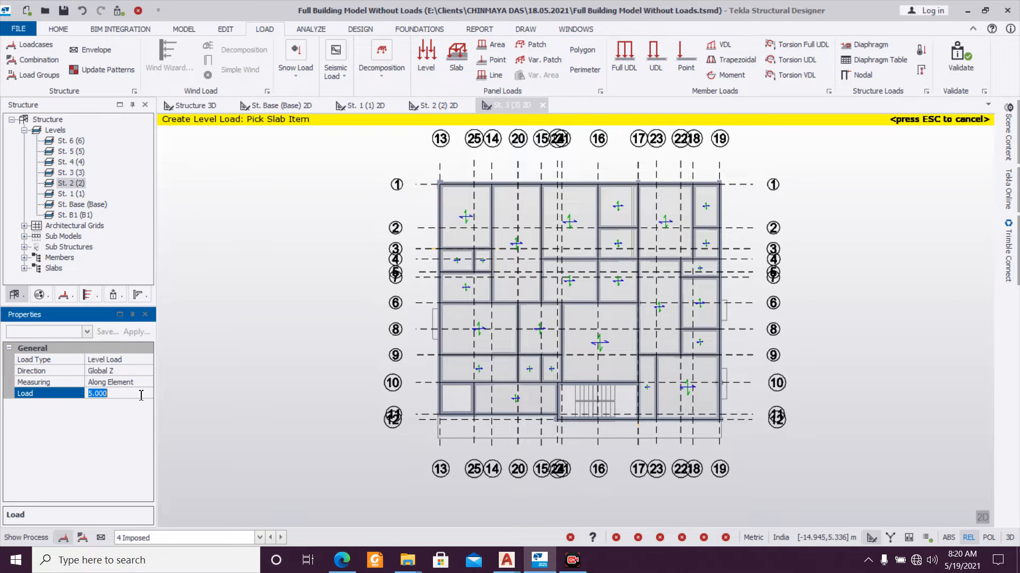
{"action": "left_click", "coordinate": [475, 271]}
Step: Review the imposed level load on the St. 3 plan and on the 3D structure
{"action": "scroll", "coordinate": [599, 351], "scroll_direction": "up", "scroll_amount": 1}
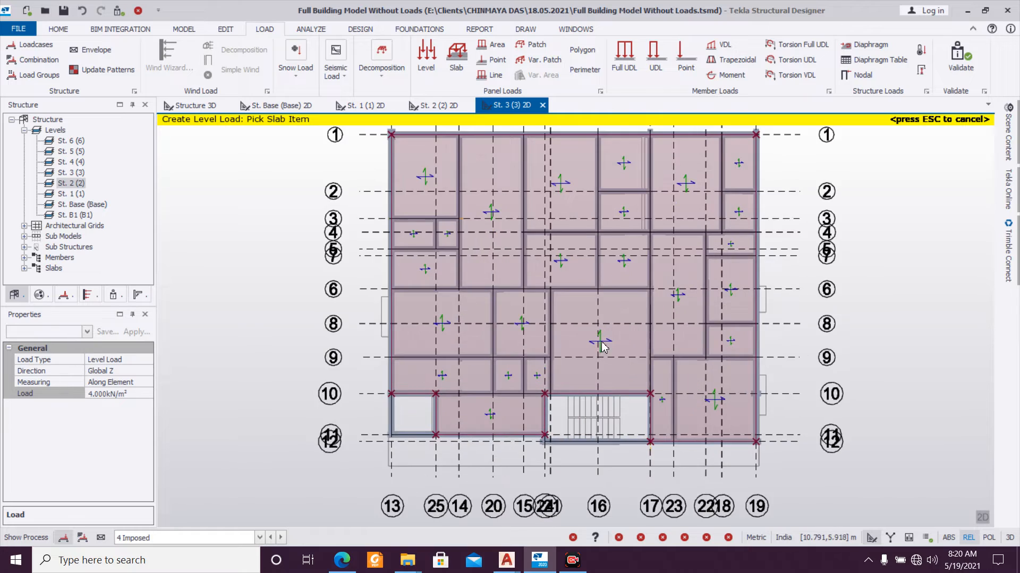
{"action": "middle_click_drag", "start_coordinate": [602, 348], "coordinate": [493, 383]}
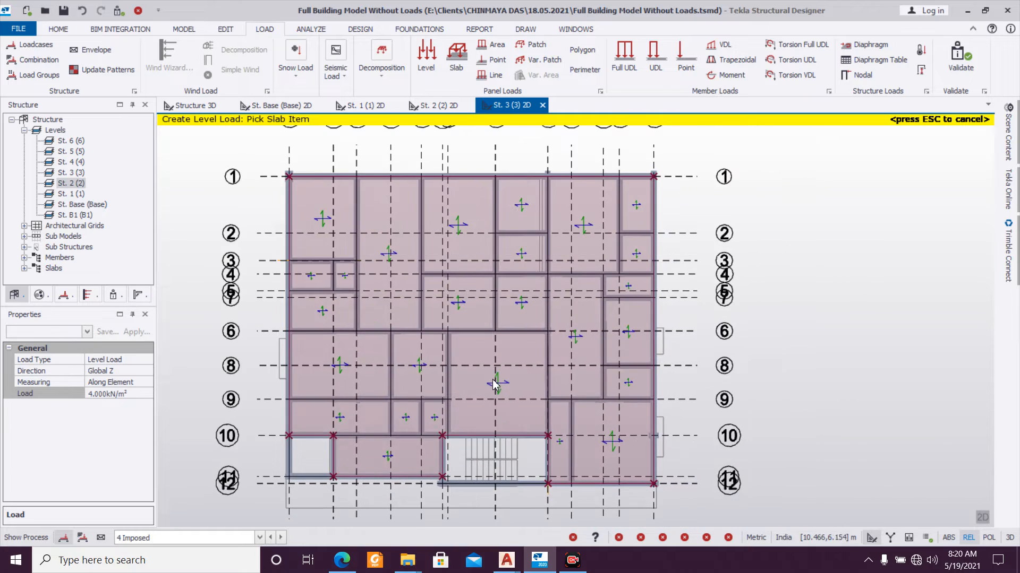
{"action": "left_click", "coordinate": [204, 113]}
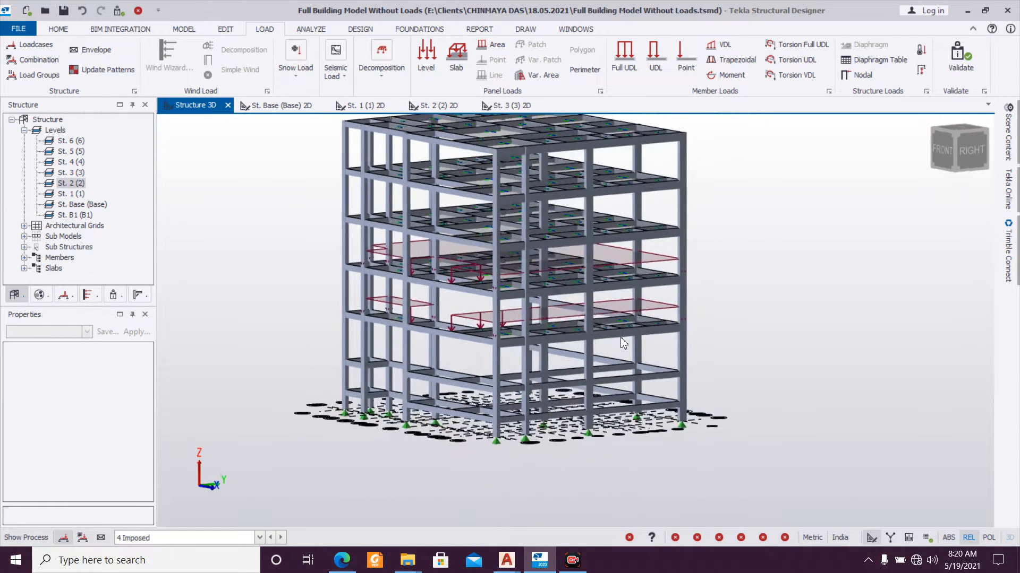
Step: Set level 3 as the source for construction levels 4 and 5
{"action": "scroll", "coordinate": [701, 297], "scroll_direction": "up", "scroll_amount": 3}
{"action": "middle_click_drag", "start_coordinate": [716, 319], "coordinate": [741, 272]}
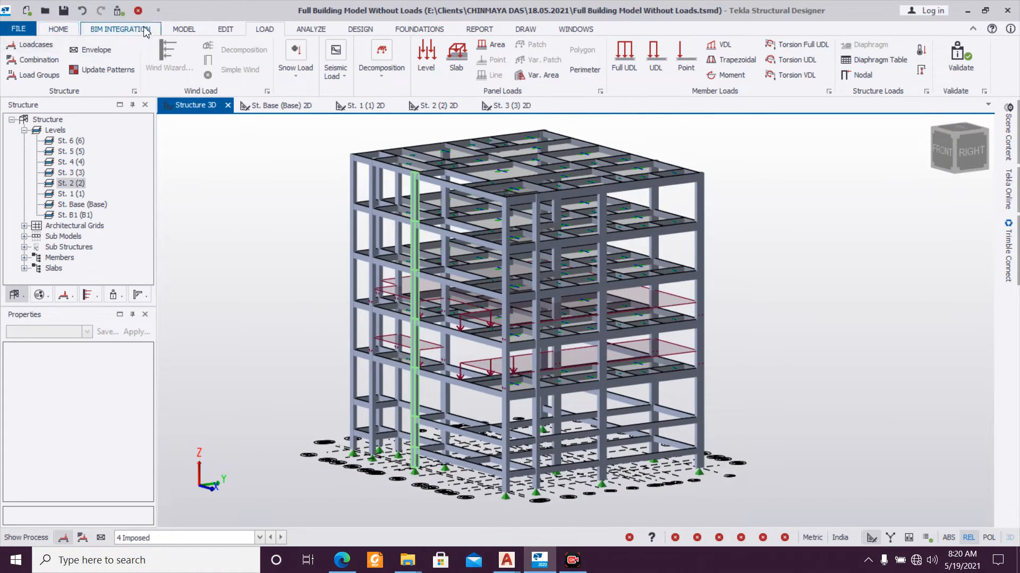
{"action": "left_click", "coordinate": [180, 30]}
{"action": "left_click", "coordinate": [66, 47]}
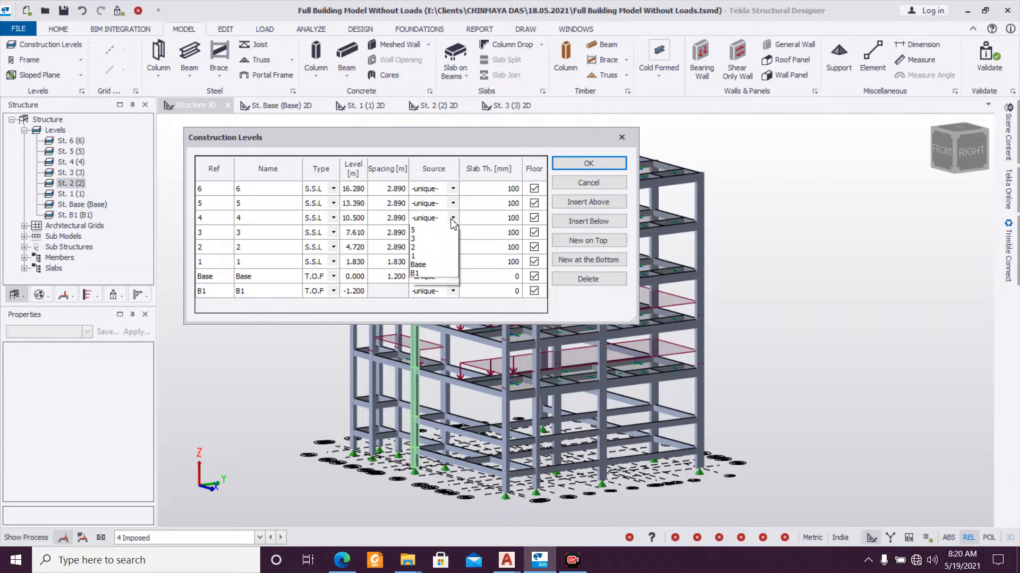
{"action": "left_click", "coordinate": [436, 257]}
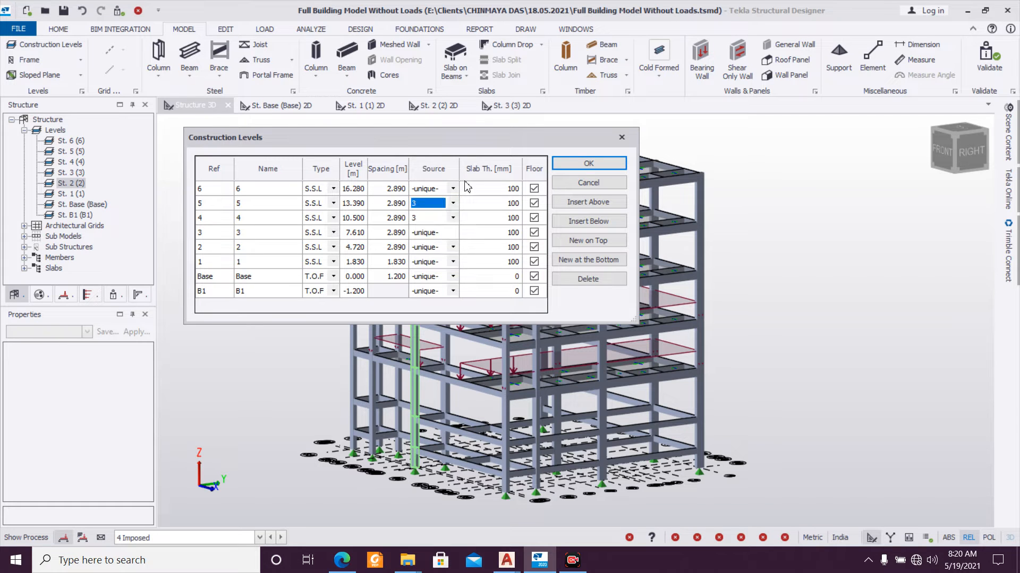
{"action": "left_click_drag", "start_coordinate": [500, 148], "coordinate": [462, 227]}
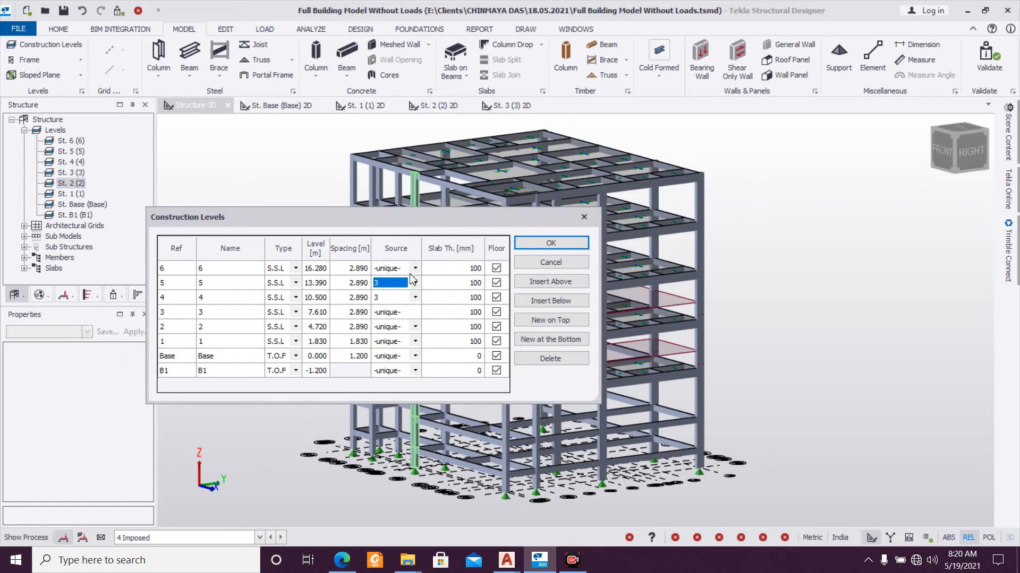
{"action": "left_click", "coordinate": [537, 249]}
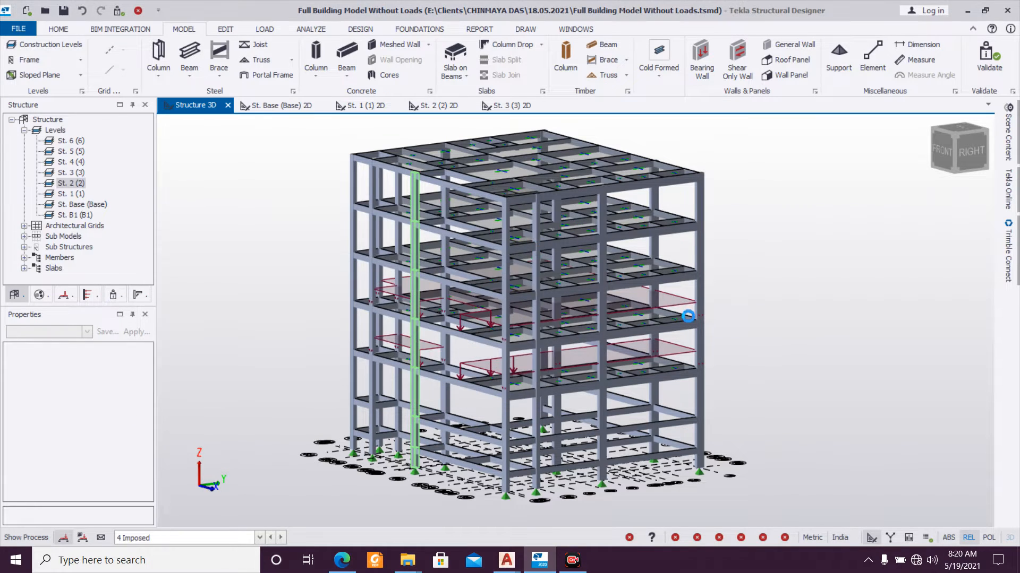
{"action": "right_click_drag", "start_coordinate": [737, 299], "coordinate": [760, 302]}
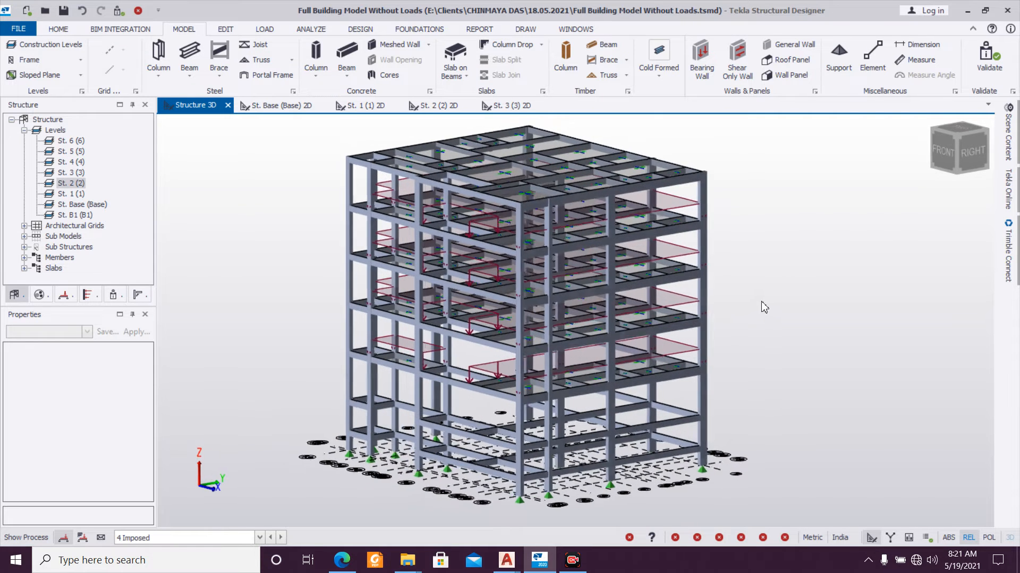
Step: Check the source options for the upper floors in the construction levels table
{"action": "left_click", "coordinate": [51, 44]}
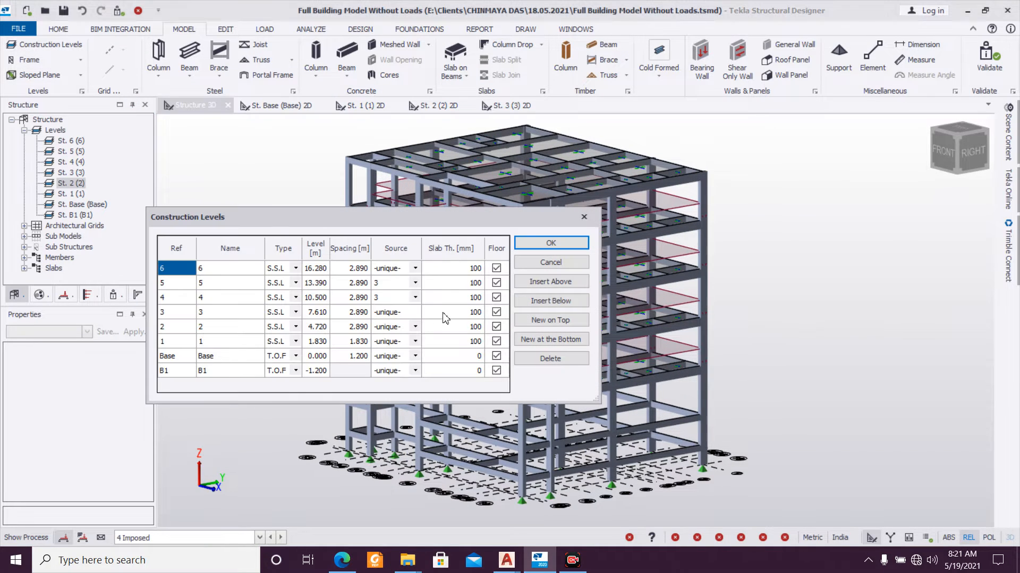
{"action": "left_click", "coordinate": [408, 310]}
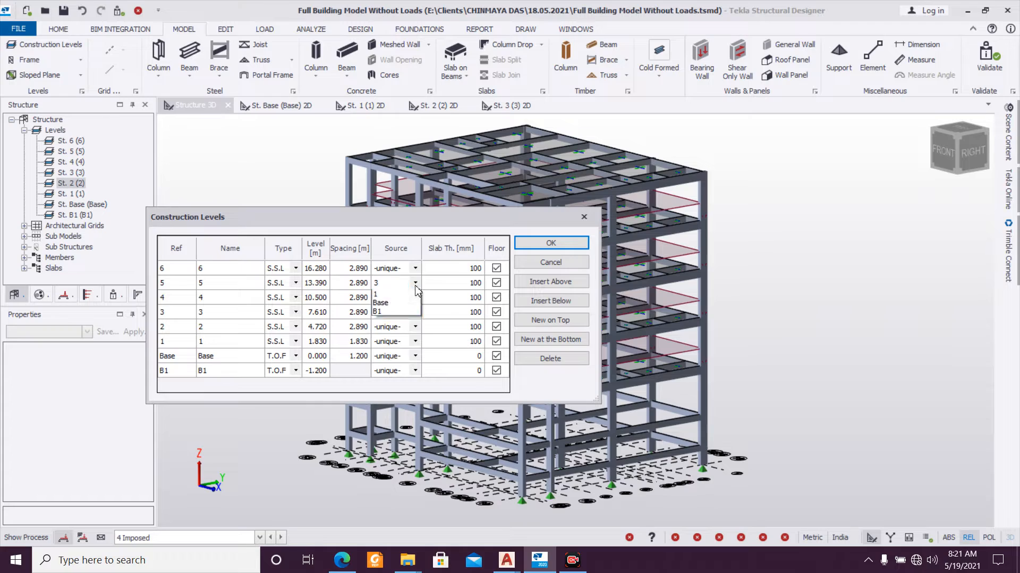
{"action": "left_click", "coordinate": [549, 243]}
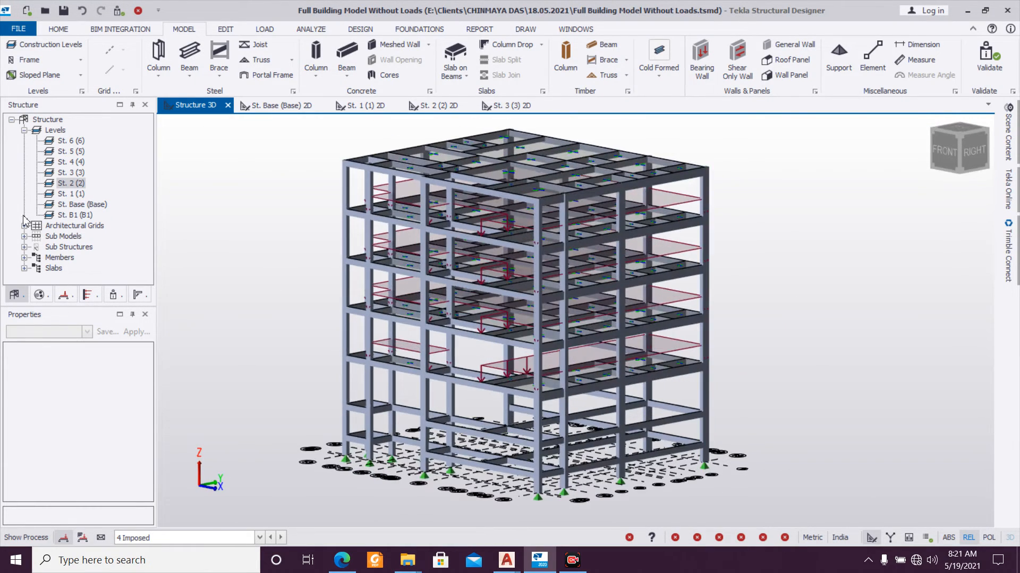
Step: Open the St. 6 plan and make 2 Dead its active loadcase
{"action": "double_click", "coordinate": [71, 141]}
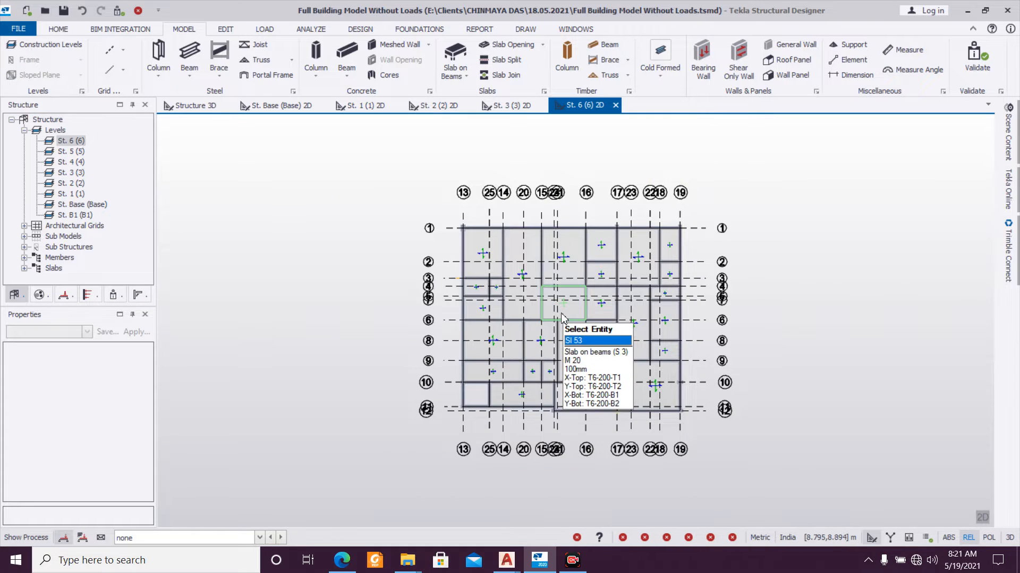
{"action": "scroll", "coordinate": [562, 313], "scroll_direction": "up", "scroll_amount": 2}
{"action": "left_click", "coordinate": [222, 538]}
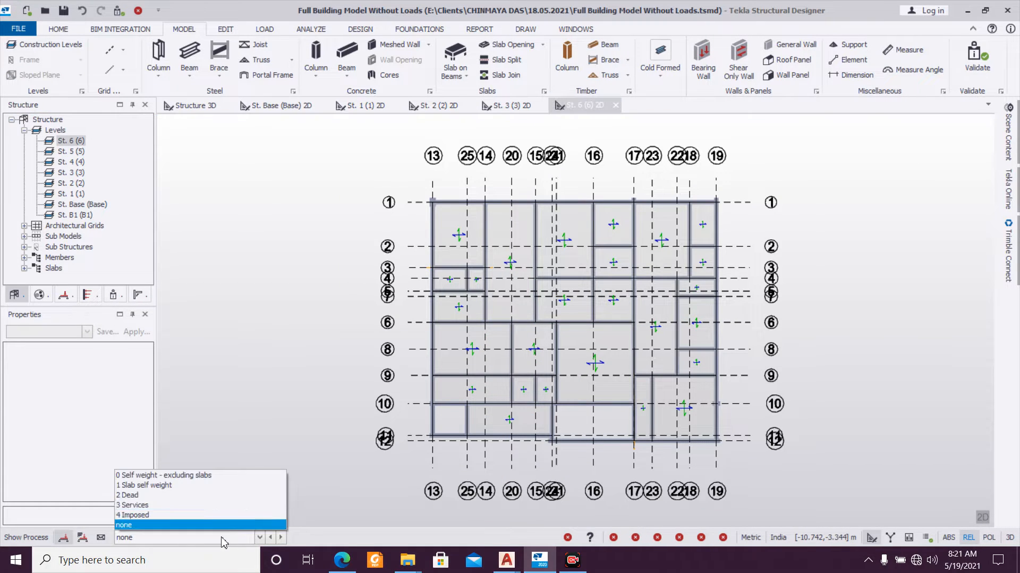
{"action": "left_click", "coordinate": [228, 494]}
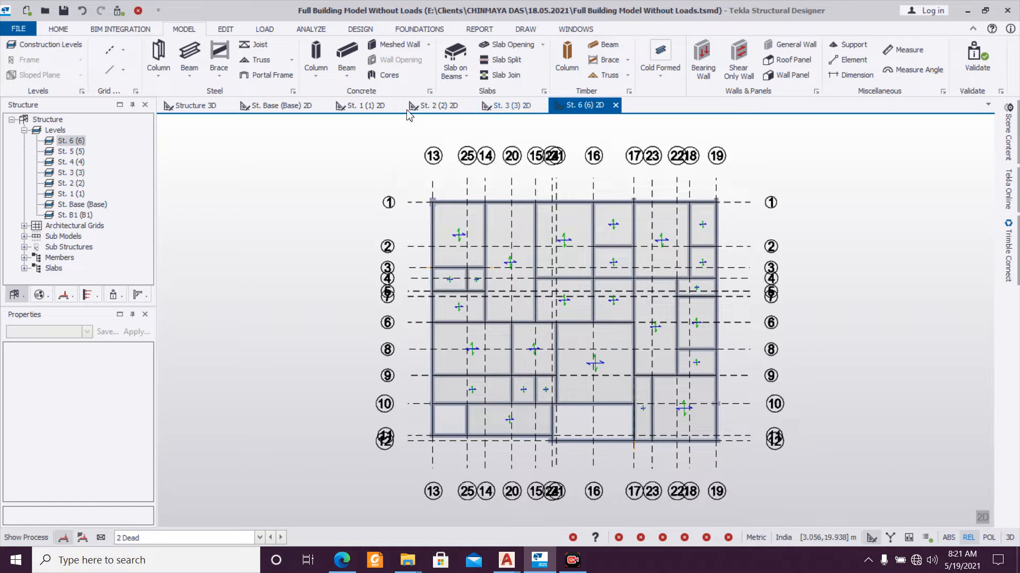
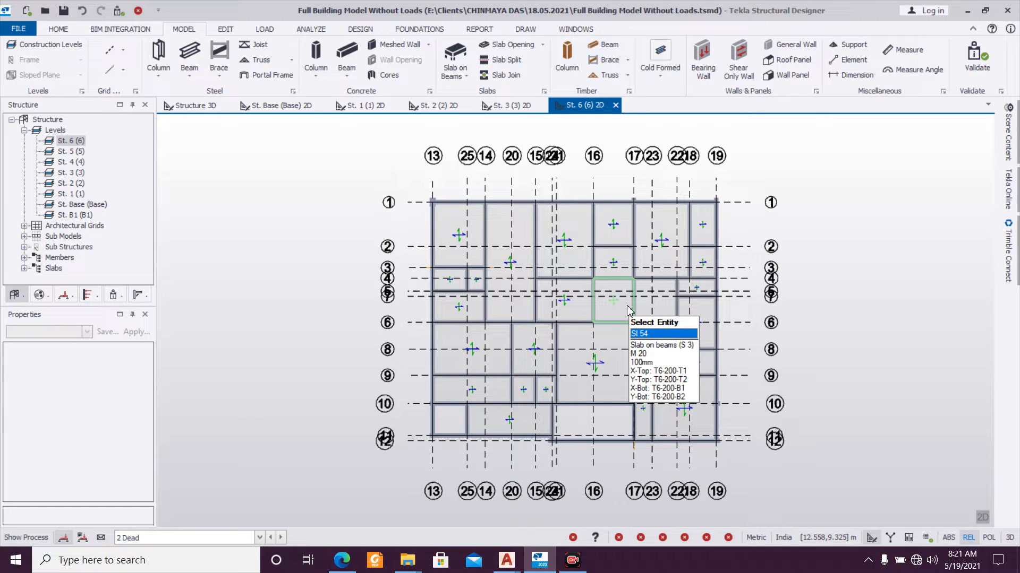
Step: Apply 2.1 kN/m full UDLs to the St. 6 perimeter beams on grids 1, 19 and 13, and on grid 11 beyond grid 25
{"action": "left_click", "coordinate": [265, 29]}
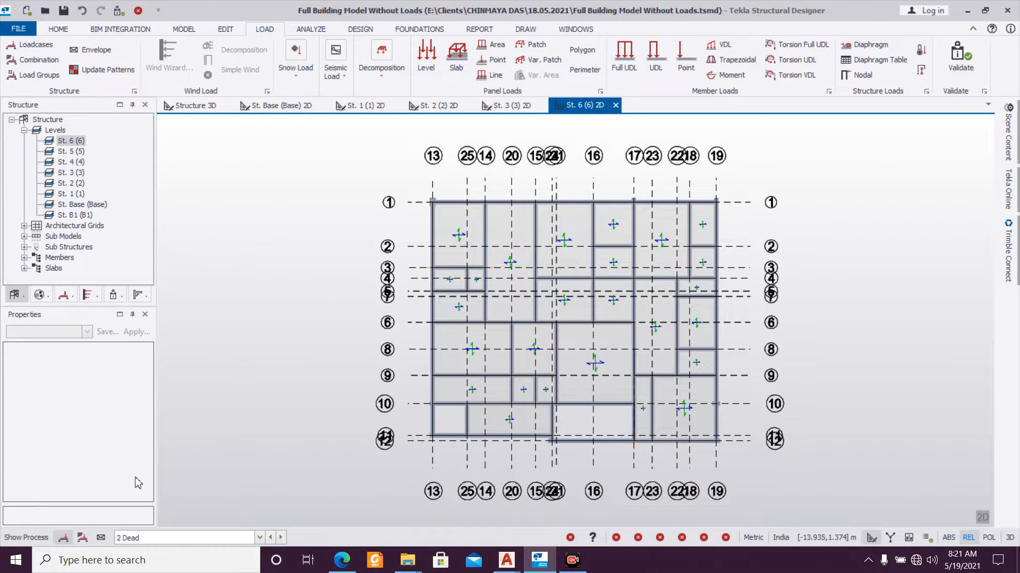
{"action": "left_click", "coordinate": [624, 58]}
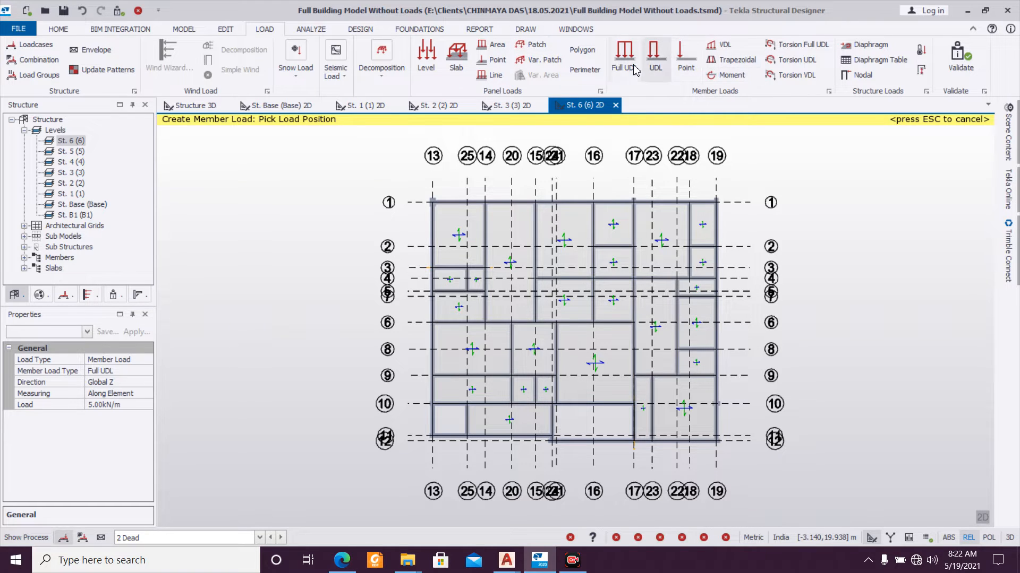
{"action": "left_click", "coordinate": [123, 407]}
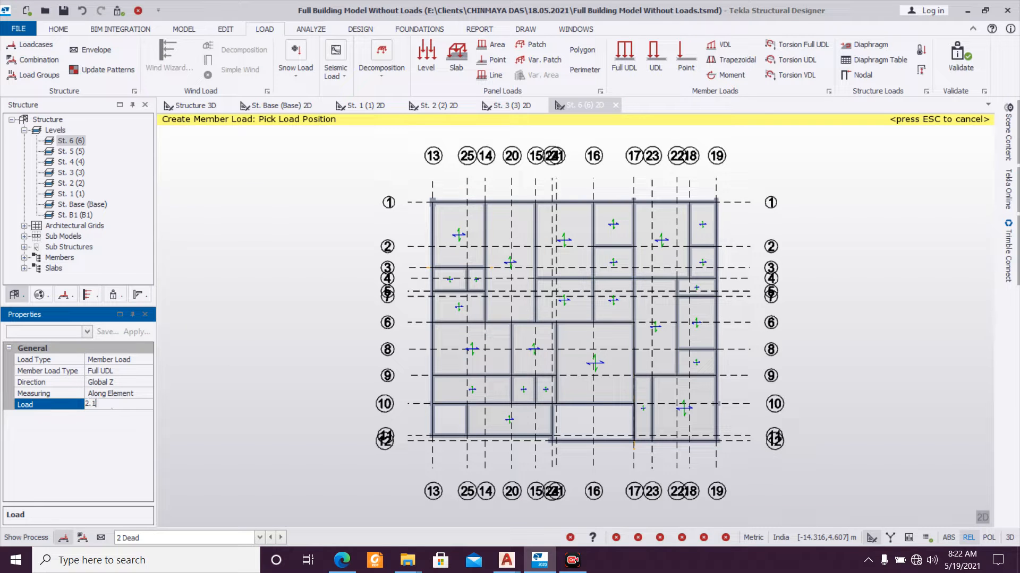
{"action": "left_click", "coordinate": [465, 203]}
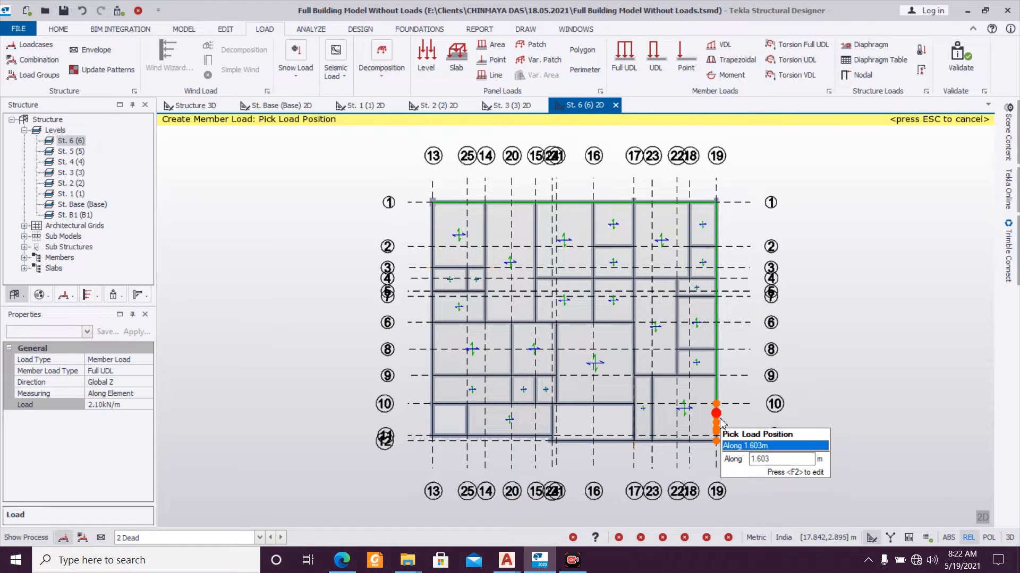
{"action": "scroll", "coordinate": [677, 489], "scroll_direction": "up", "scroll_amount": 3}
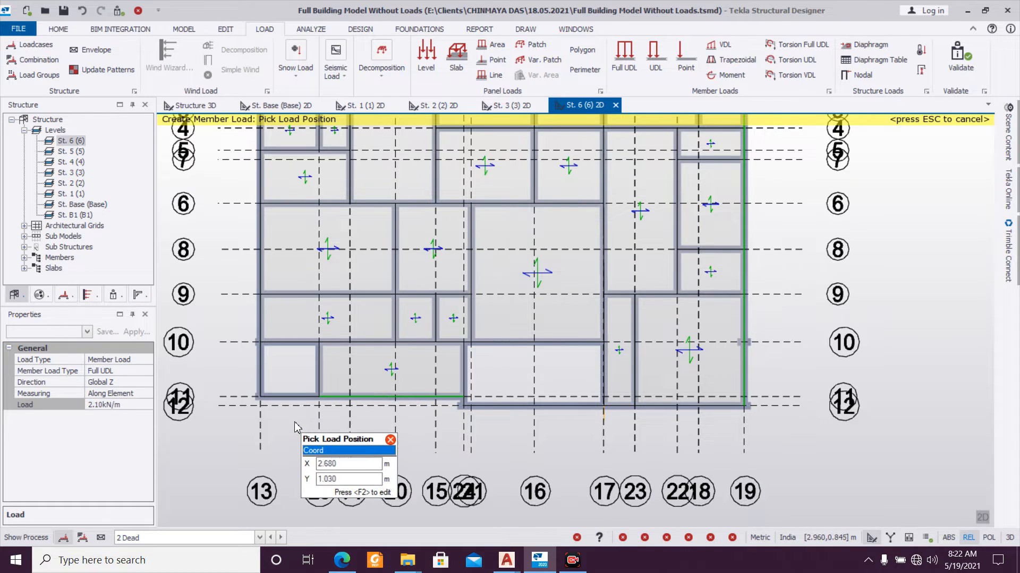
{"action": "left_click", "coordinate": [258, 243]}
{"action": "middle_click_drag", "start_coordinate": [277, 233], "coordinate": [302, 324]}
{"action": "left_click", "coordinate": [287, 262]}
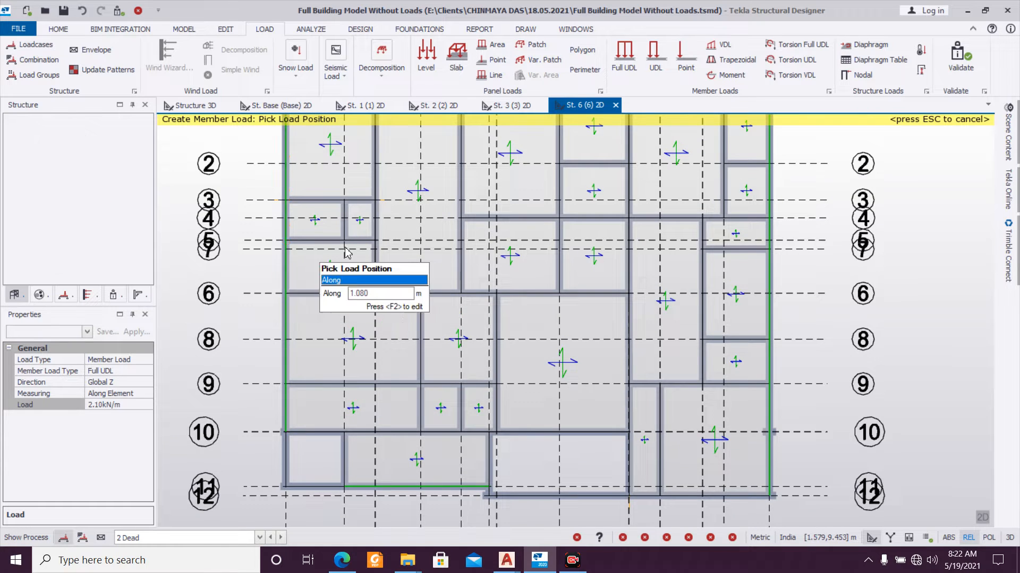
{"action": "scroll", "coordinate": [361, 253], "scroll_direction": "down", "scroll_amount": 3}
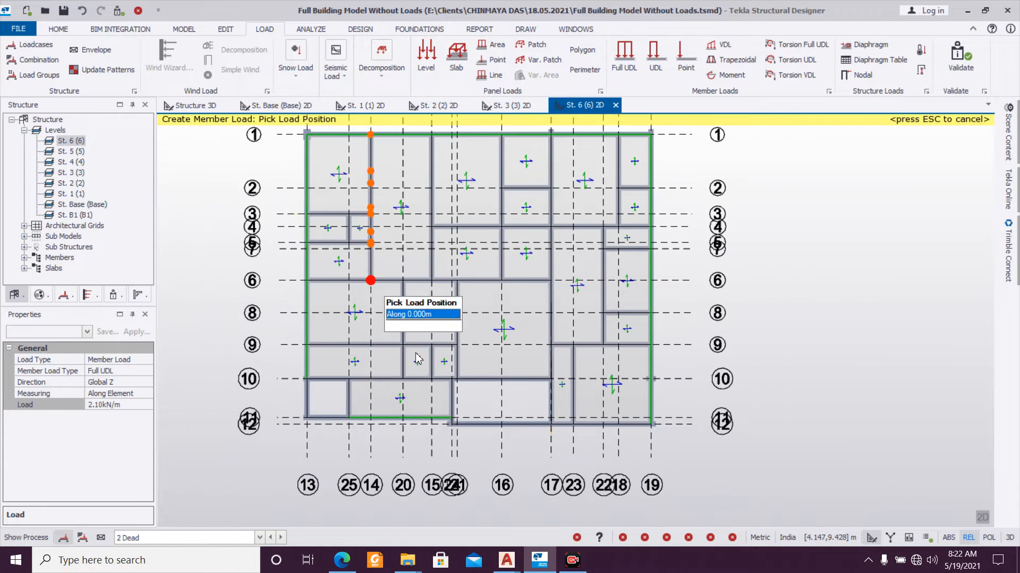
Step: Apply 6 kN/m full UDLs to the beams around the two open bays between grids 10 and 12
{"action": "left_click", "coordinate": [127, 404]}
{"action": "type", "text": "6"}
{"action": "key", "text": "Return"}
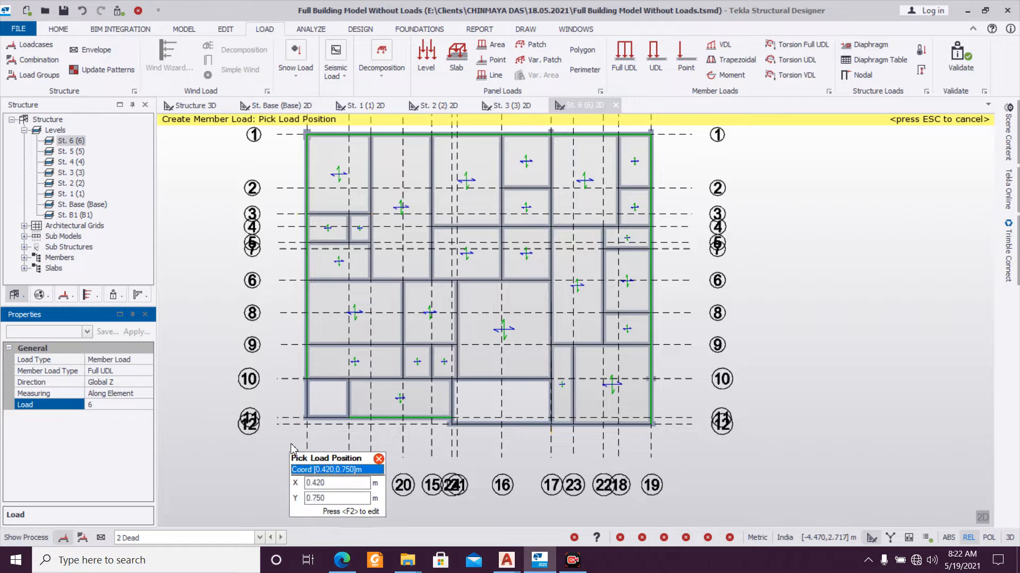
{"action": "left_click", "coordinate": [334, 377]}
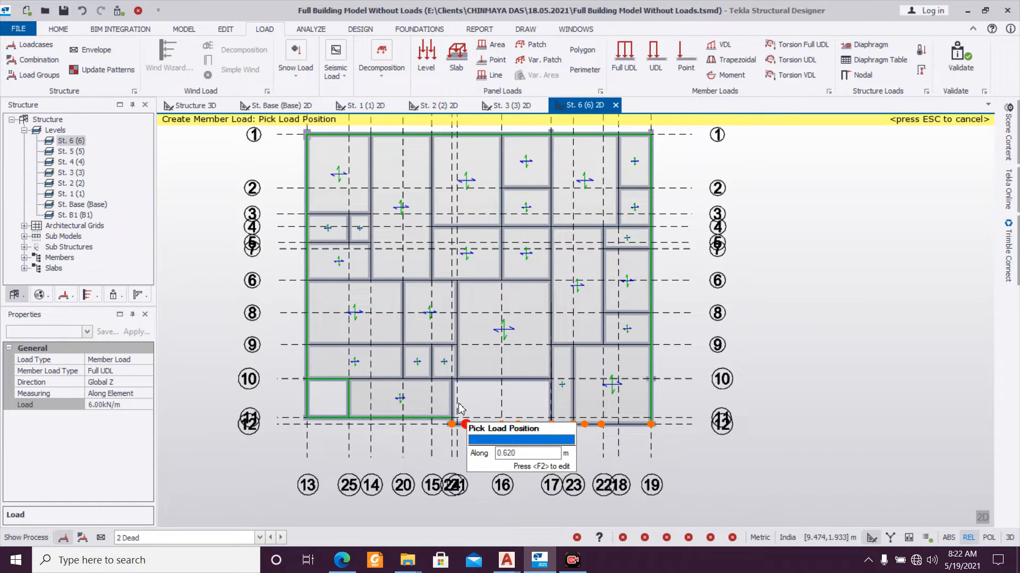
{"action": "left_click", "coordinate": [453, 393]}
{"action": "left_click", "coordinate": [482, 378]}
{"action": "left_click", "coordinate": [483, 425]}
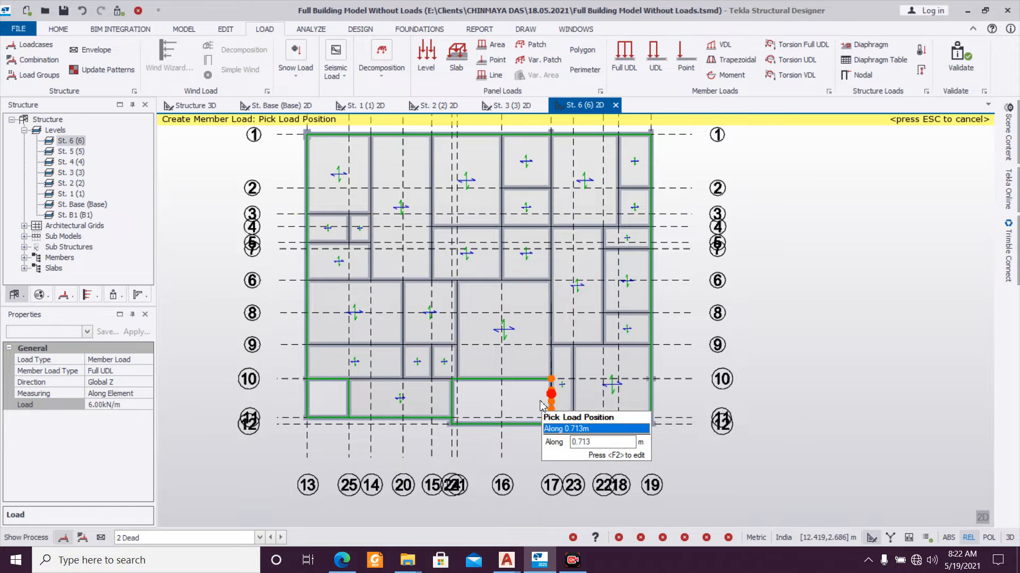
{"action": "left_click", "coordinate": [622, 473]}
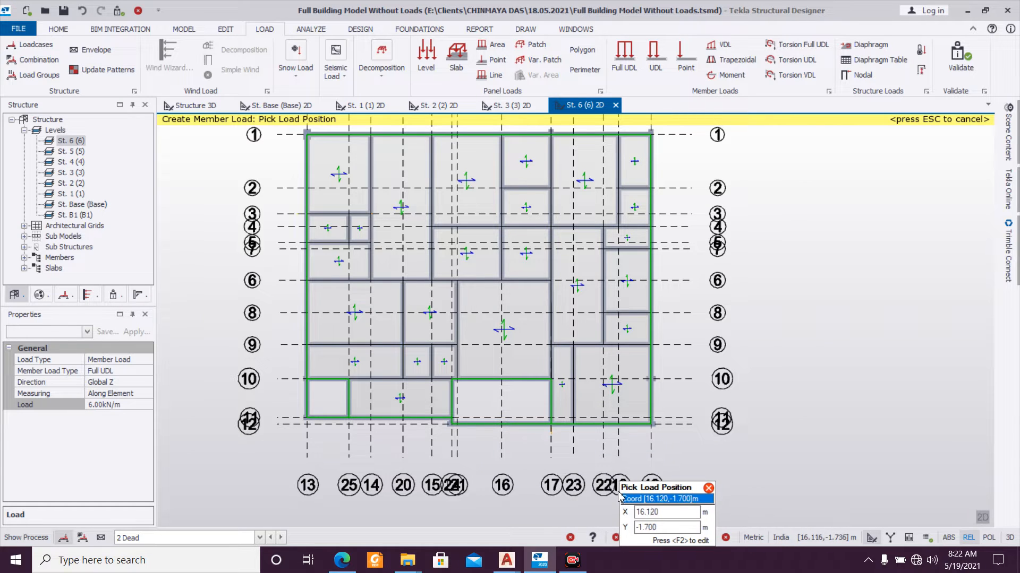
Step: Apply a 6 kN/m partial UDL to the grid 12 beam up to grid 17, and a full UDL to the grid 17 beam below grid 10
{"action": "scroll", "coordinate": [571, 433], "scroll_direction": "up", "scroll_amount": 1}
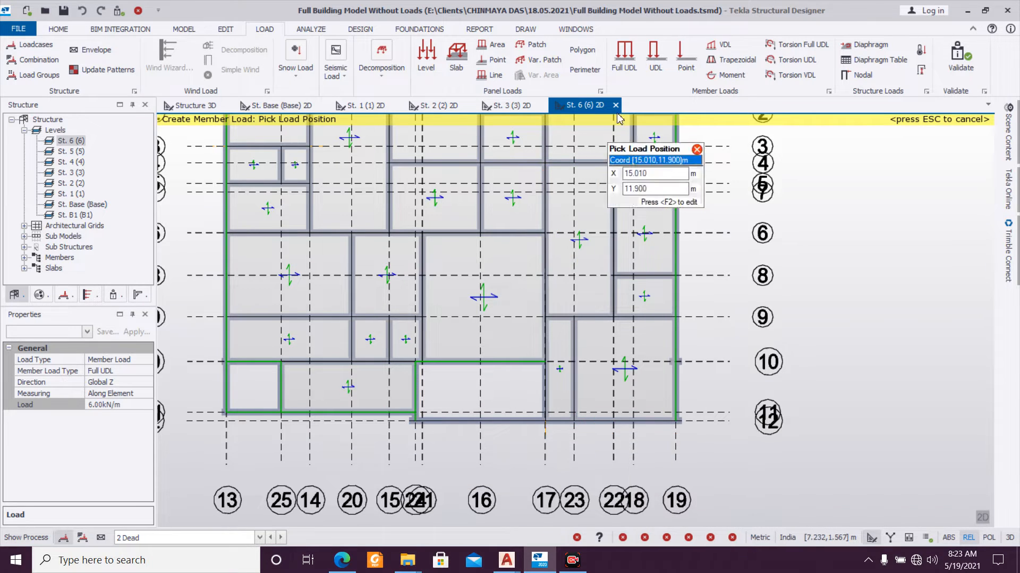
{"action": "left_click", "coordinate": [655, 59]}
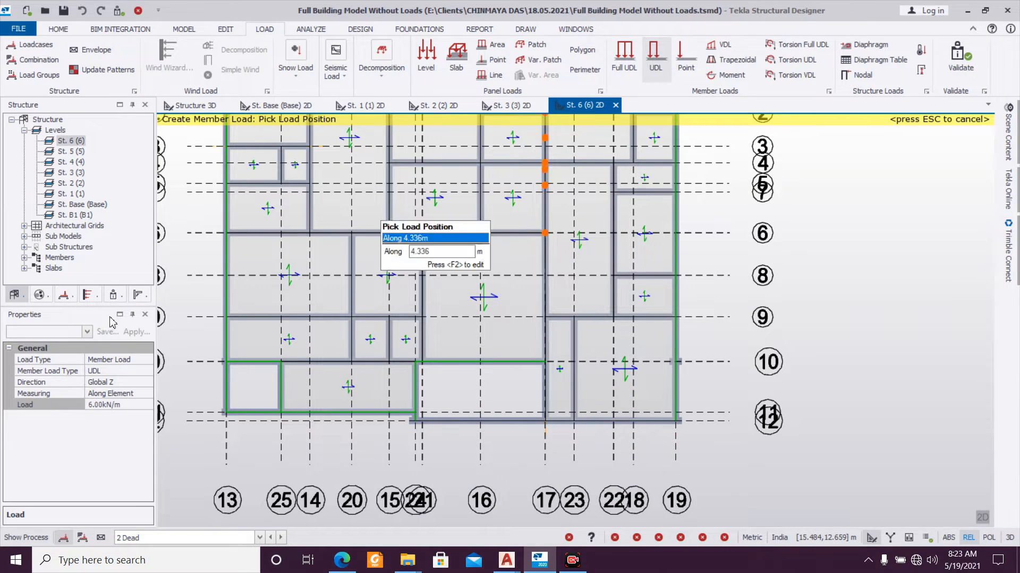
{"action": "left_click", "coordinate": [416, 422]}
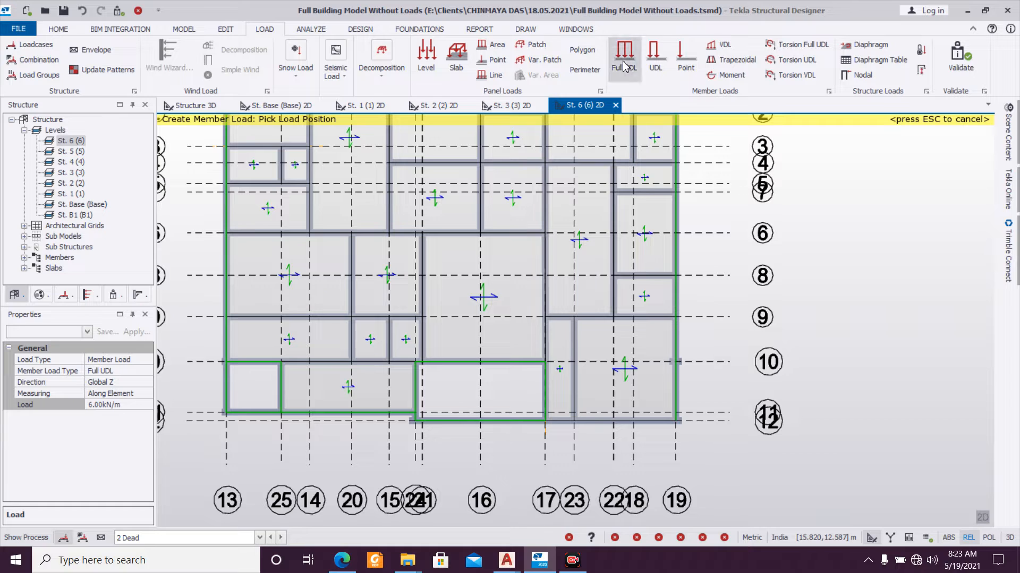
Step: Apply a 3 kN/m partial UDL to the grid 12 beam from grid 17 to grid 19
{"action": "left_click", "coordinate": [654, 58]}
{"action": "left_click", "coordinate": [104, 406]}
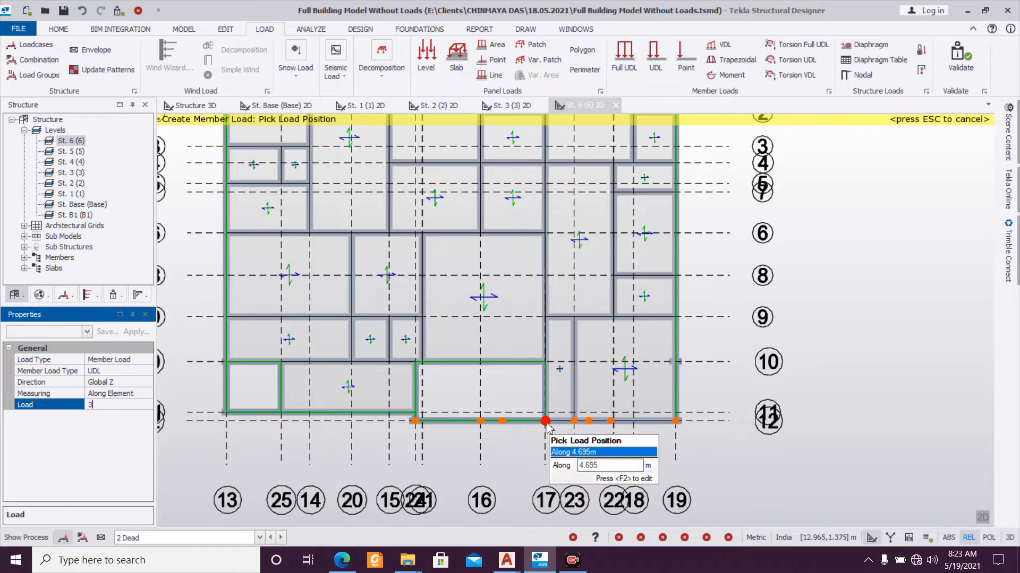
{"action": "left_click", "coordinate": [551, 421]}
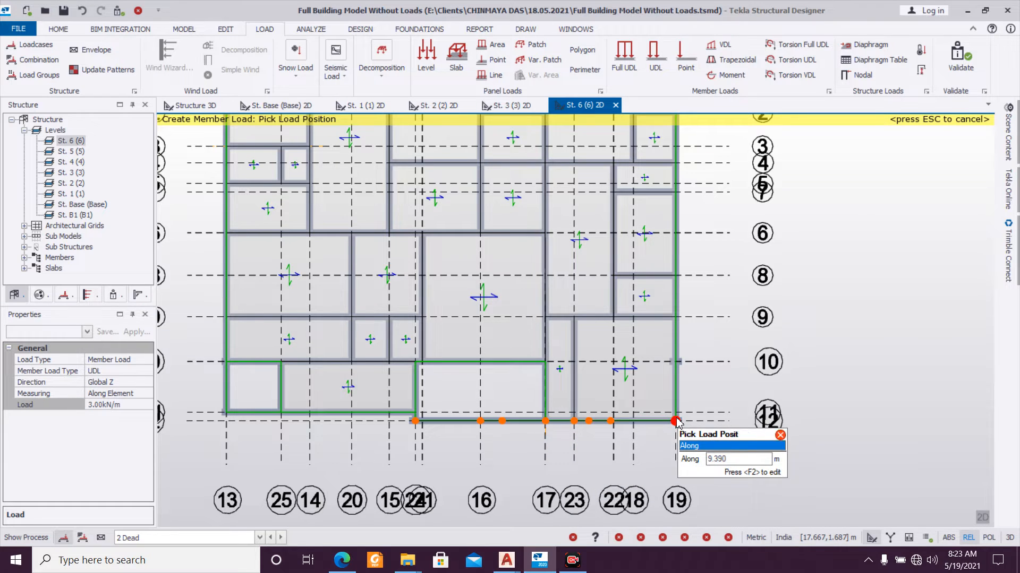
{"action": "scroll", "coordinate": [547, 434], "scroll_direction": "down", "scroll_amount": 2}
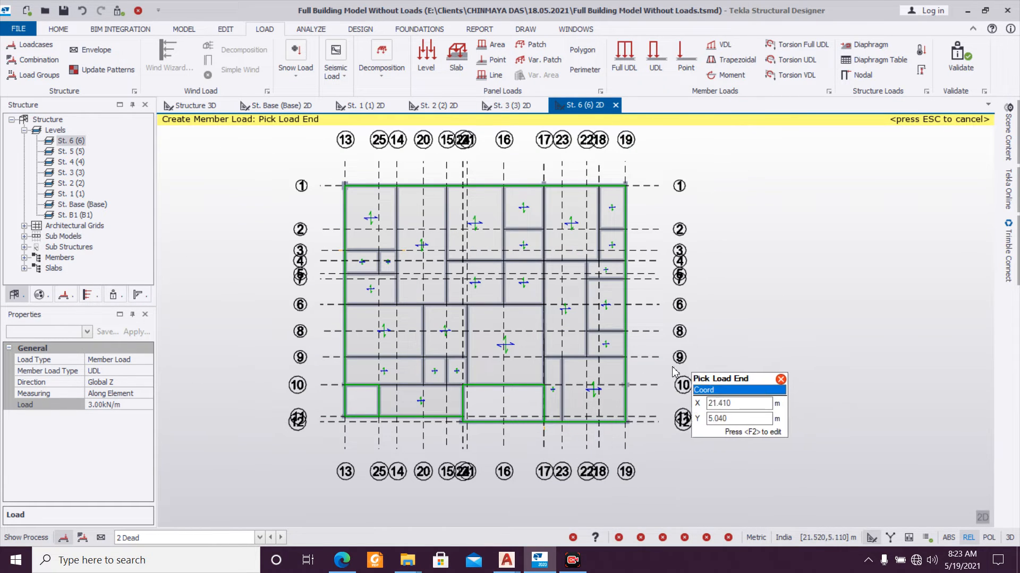
Step: Show St. 6 in 3D, apply a 4 kN/m² level load to its slabs in the 4 Imposed loadcase, and return to the full structure view
{"action": "left_click", "coordinate": [983, 518]}
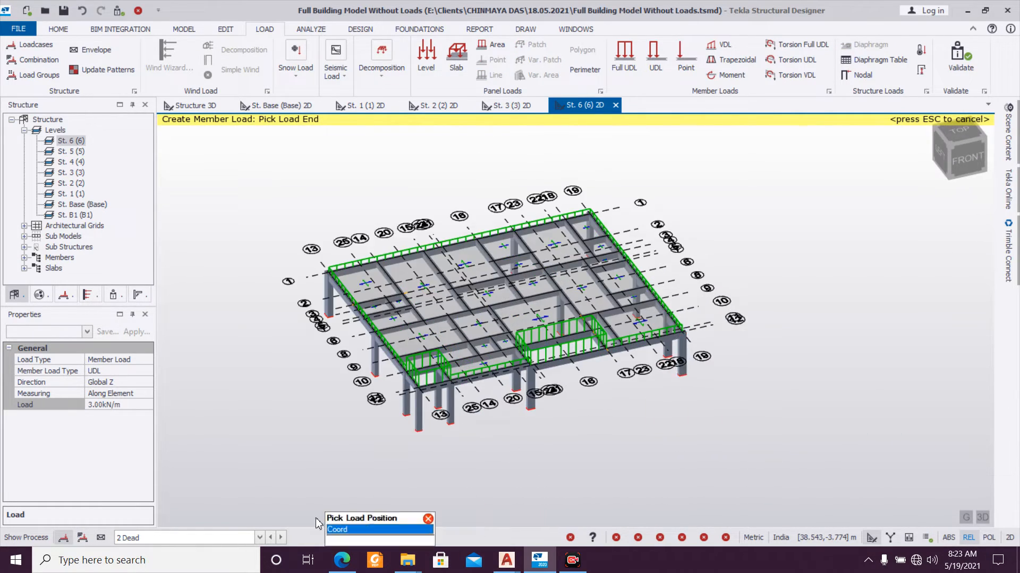
{"action": "left_click", "coordinate": [233, 546]}
{"action": "left_click", "coordinate": [228, 518]}
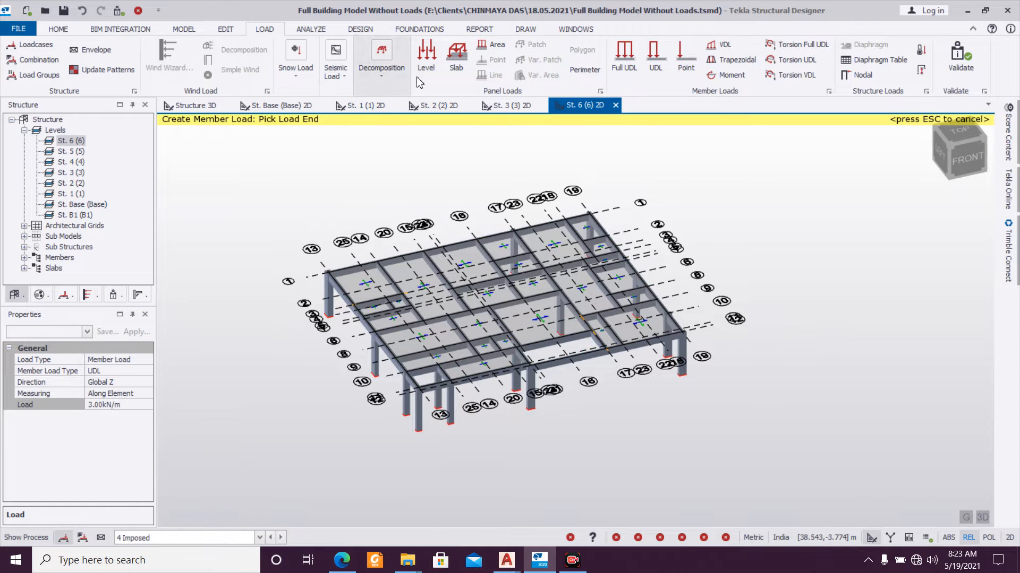
{"action": "left_click", "coordinate": [440, 62]}
{"action": "left_click", "coordinate": [134, 393]}
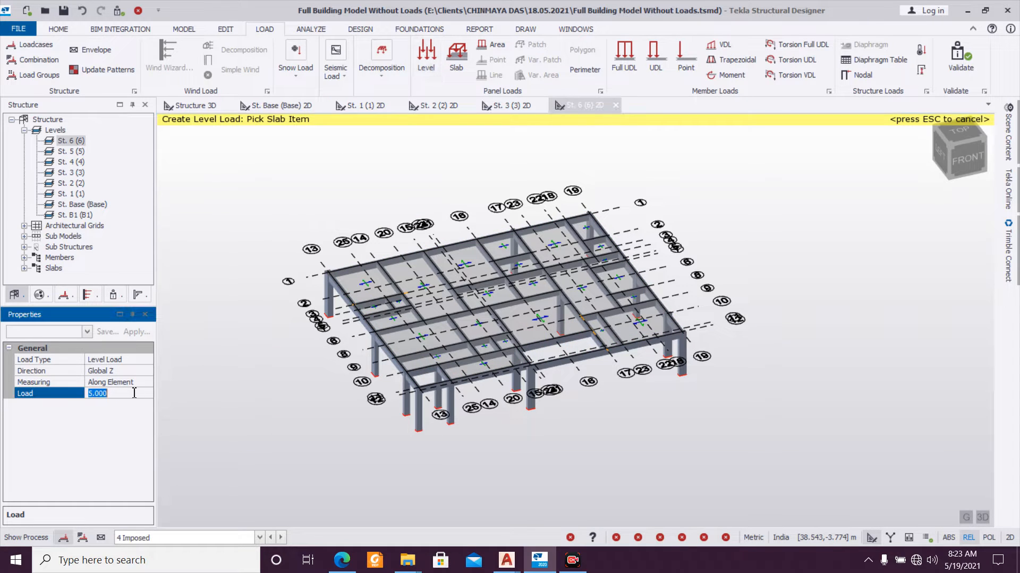
{"action": "left_click", "coordinate": [375, 250]}
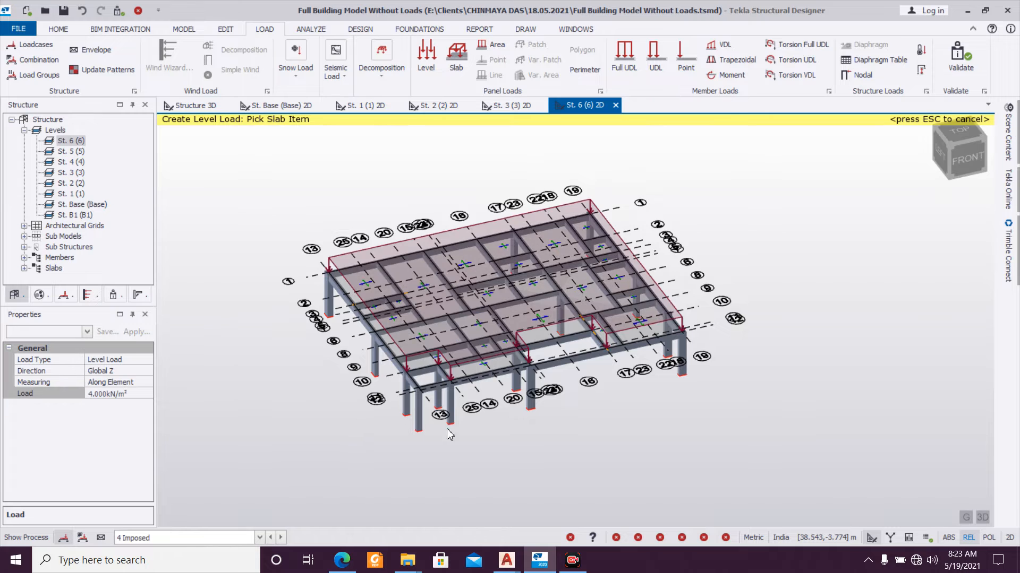
{"action": "left_click", "coordinate": [186, 109]}
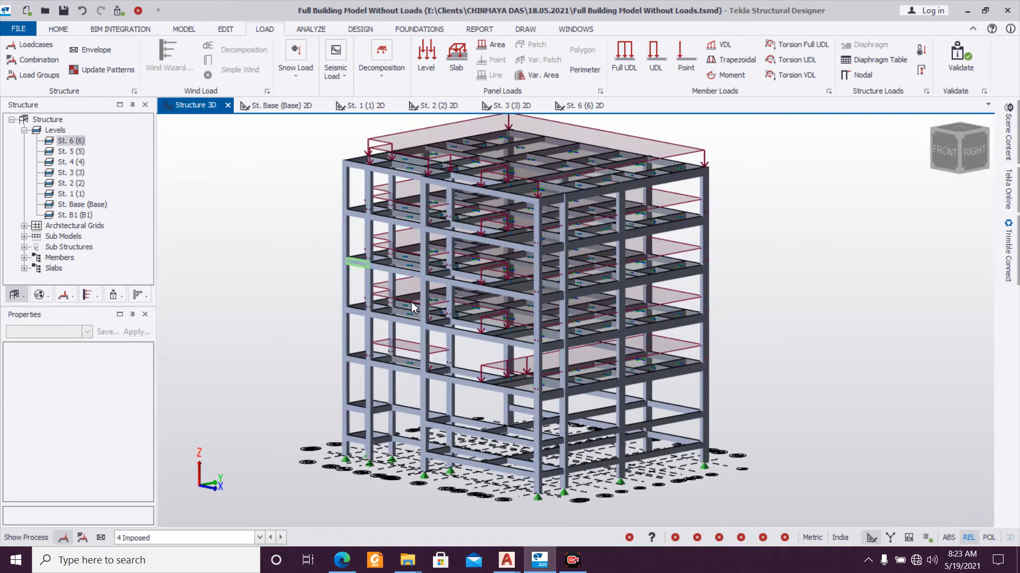
Step: Hide all loads in the 3D structure view by setting the displayed loadcase to none
{"action": "left_click", "coordinate": [218, 538]}
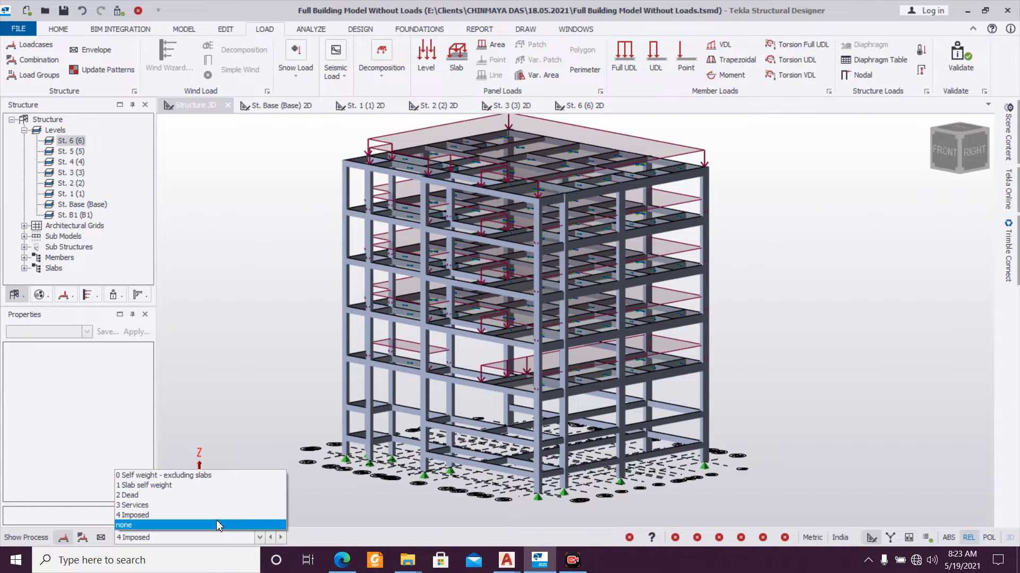
{"action": "left_click", "coordinate": [218, 527]}
{"action": "left_click", "coordinate": [200, 538]}
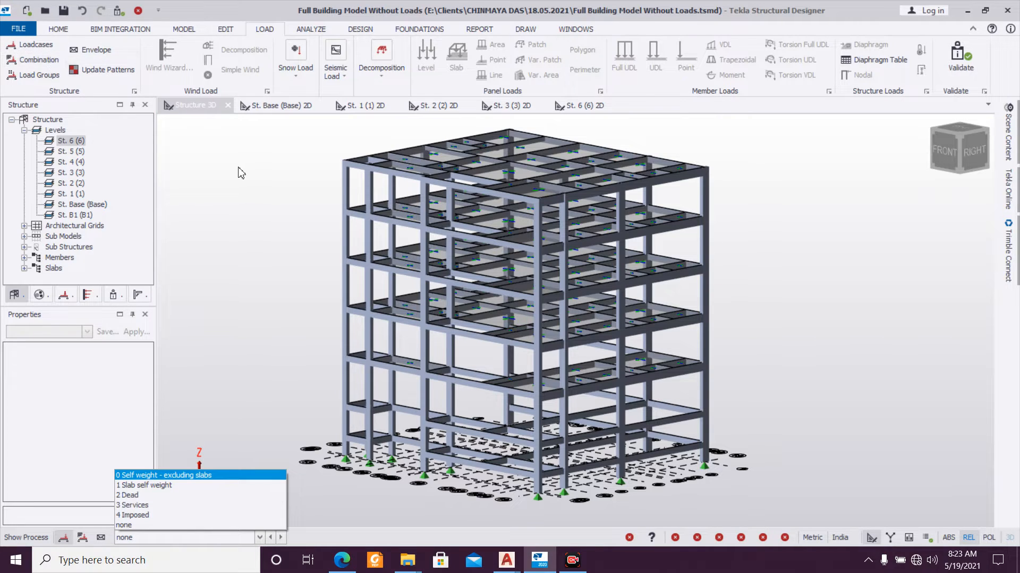
Step: Examine the reference, type, level, spacing and slab thickness of each construction level, and close the table
{"action": "left_click", "coordinate": [58, 30]}
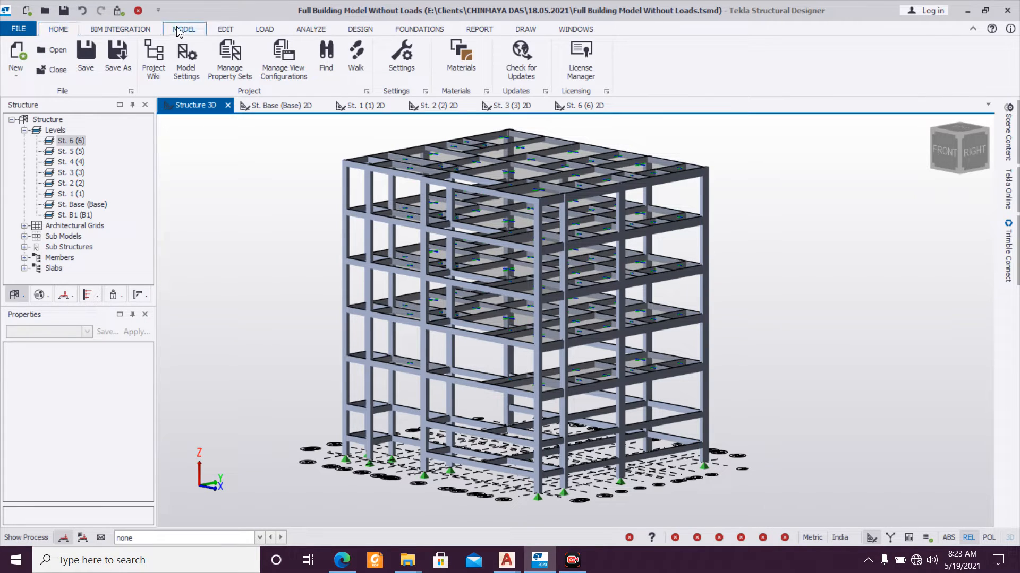
{"action": "left_click", "coordinate": [179, 31]}
{"action": "left_click", "coordinate": [51, 45]}
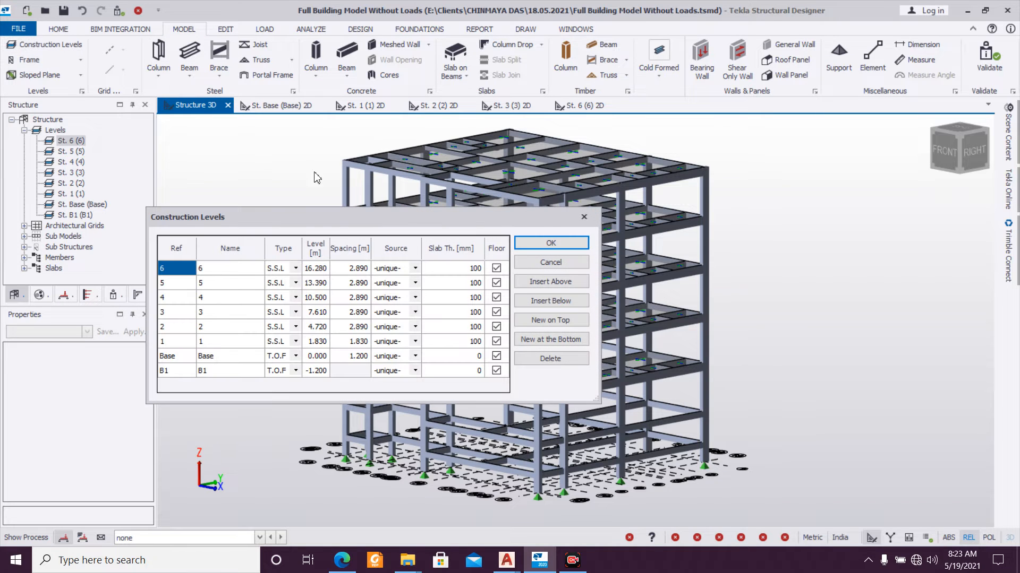
{"action": "left_click", "coordinate": [571, 243]}
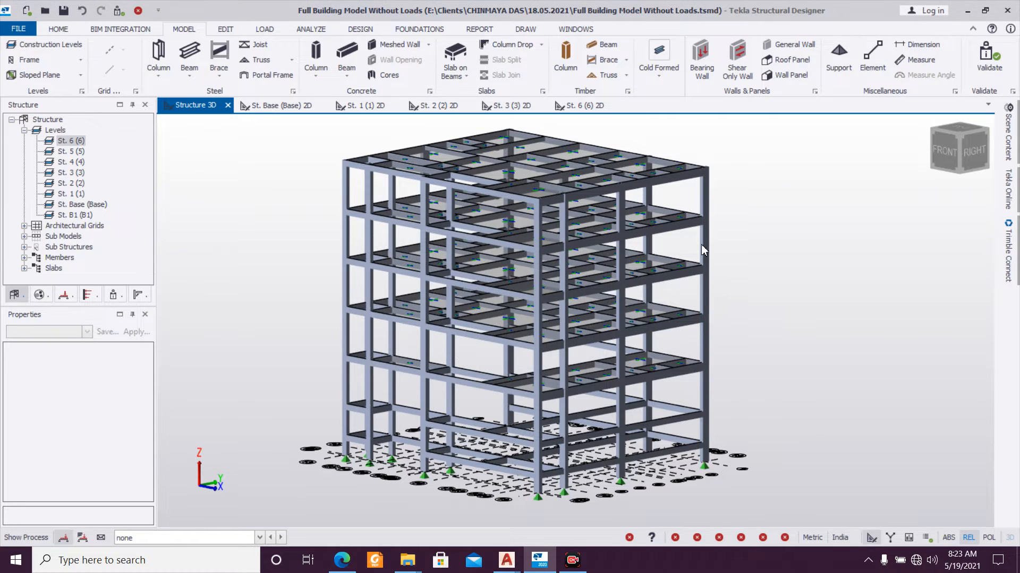
{"action": "scroll", "coordinate": [733, 276], "scroll_direction": "down", "scroll_amount": 2}
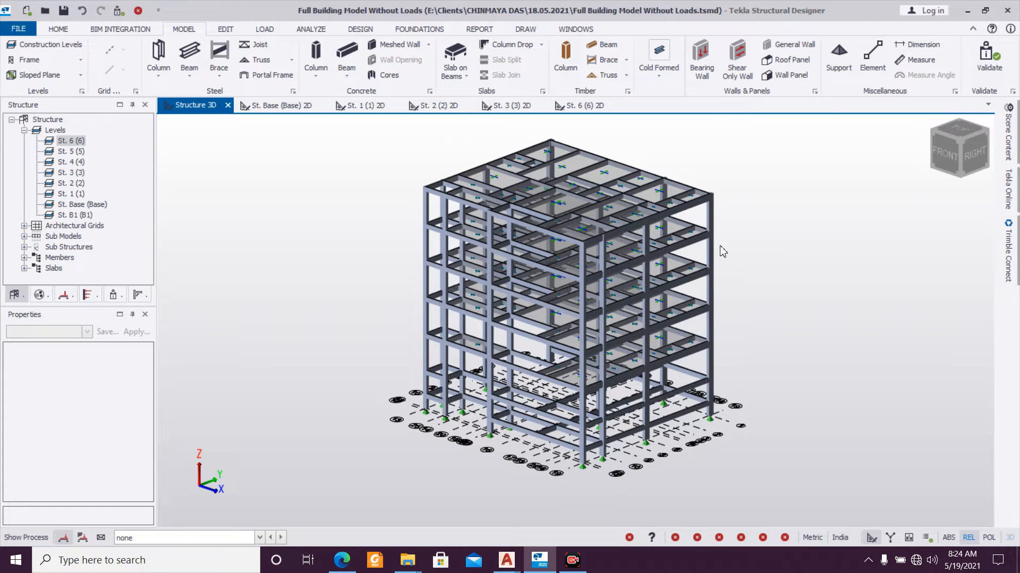
{"action": "mouse_move", "coordinate": [716, 245]}
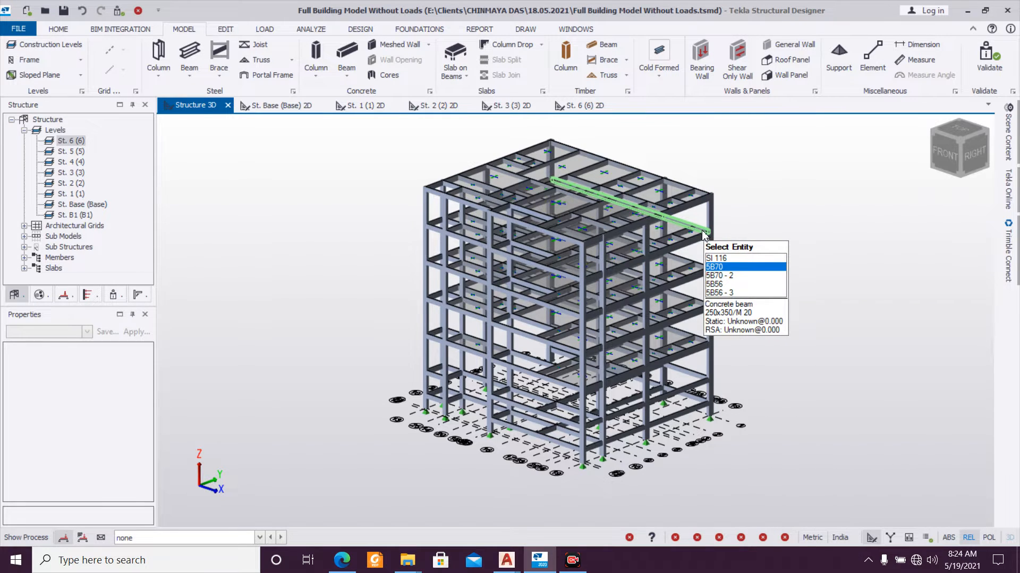
Step: Save a copy of the project in the 18.05.2021 folder as "Full Building Model With Live and Dead Loads"
{"action": "left_click", "coordinate": [21, 30]}
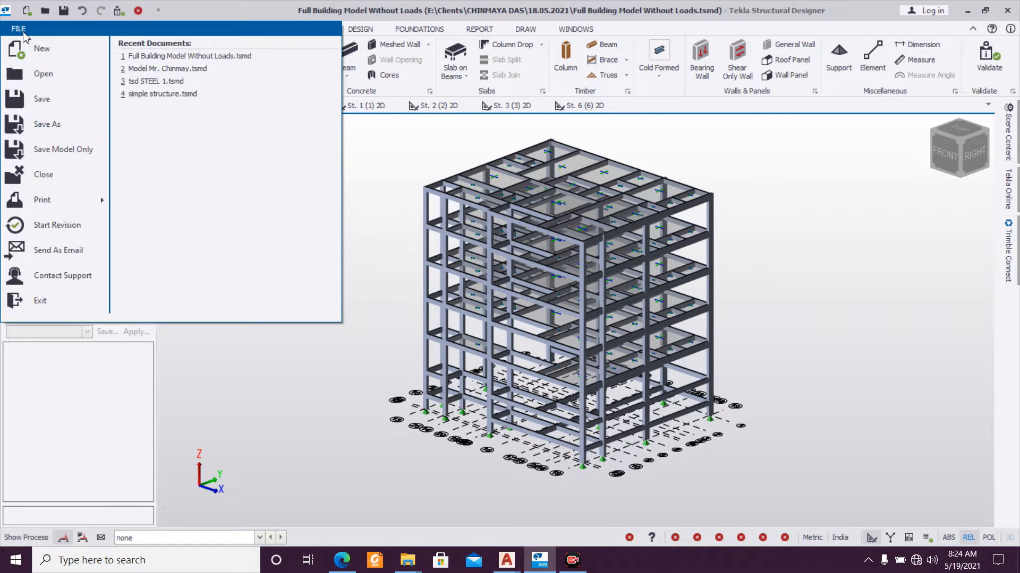
{"action": "left_click", "coordinate": [60, 133]}
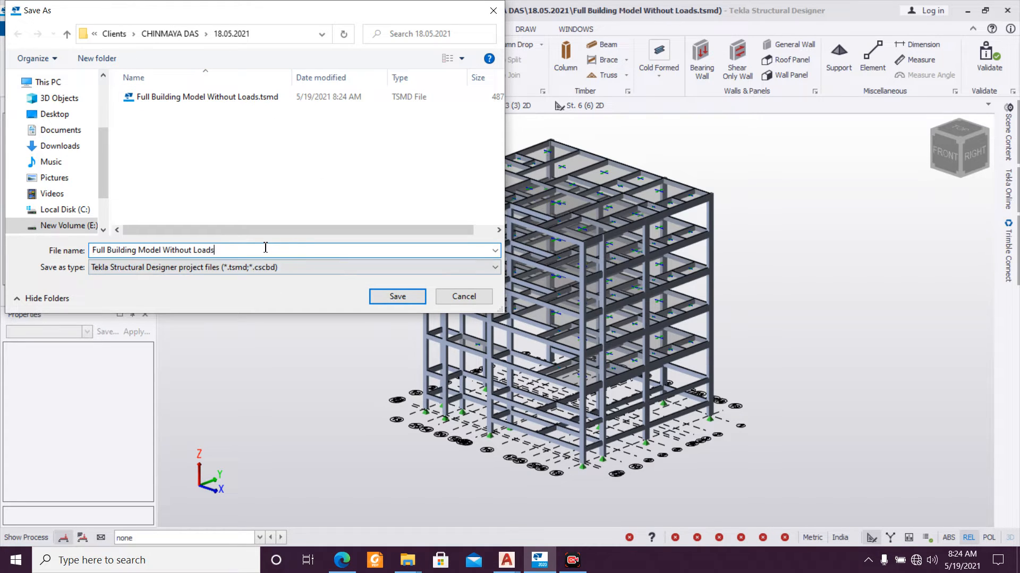
{"action": "key", "text": "BackSpace"}
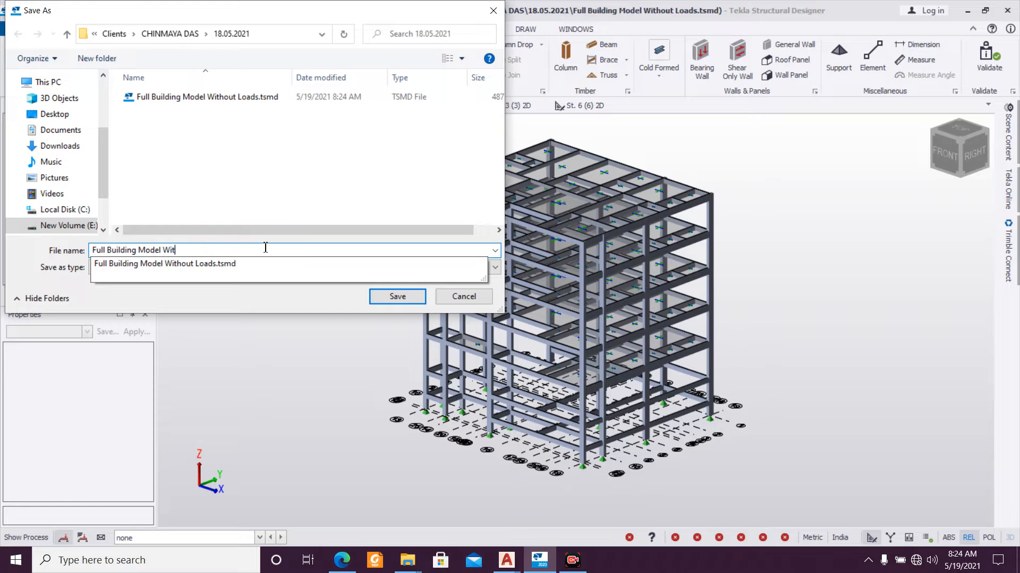
{"action": "type", "text": "h Live and Dead Loads"}
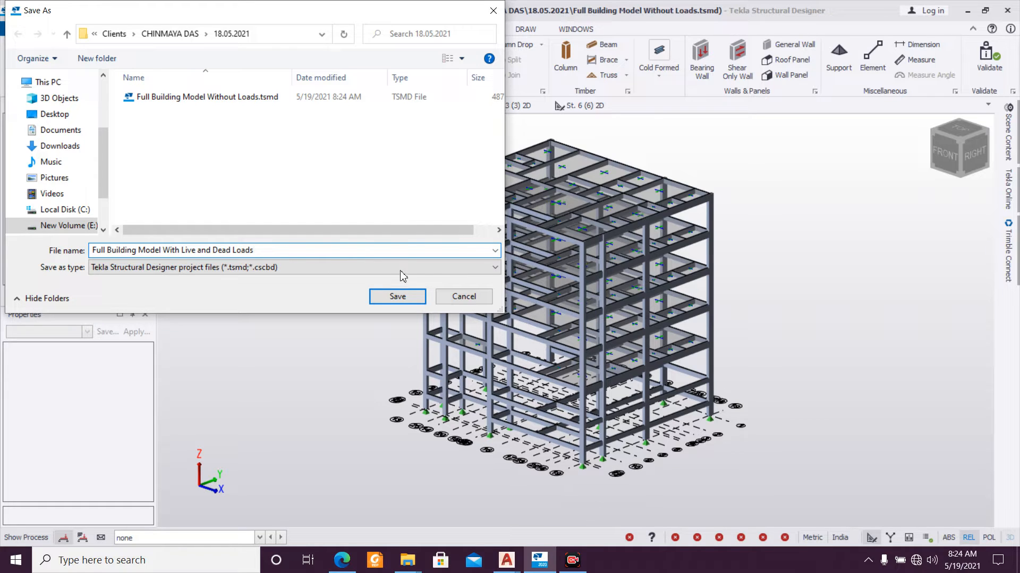
{"action": "left_click", "coordinate": [398, 297]}
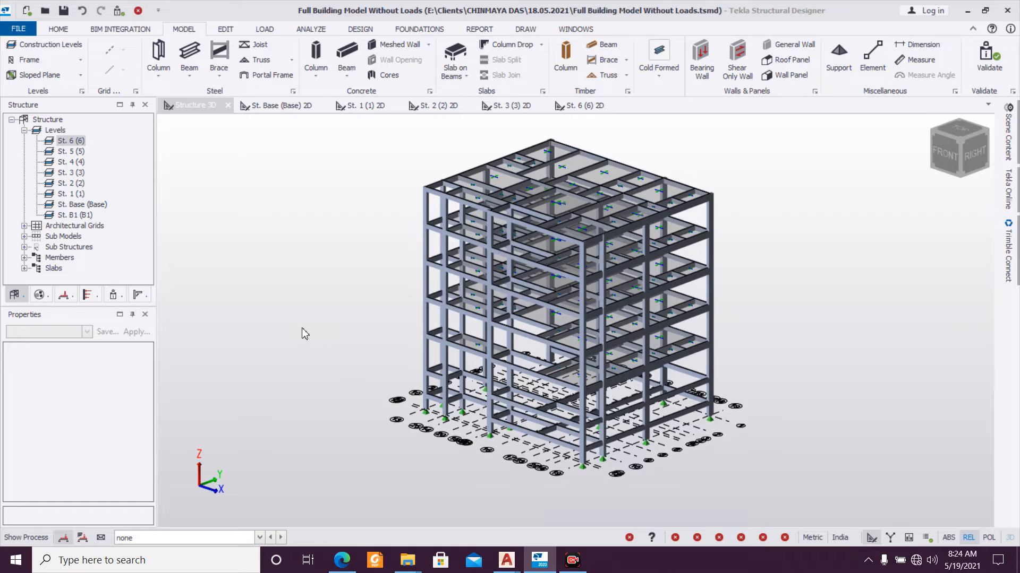
{"action": "right_click_drag", "start_coordinate": [313, 328], "coordinate": [333, 343]}
{"action": "scroll", "coordinate": [360, 329], "scroll_direction": "up", "scroll_amount": 2}
{"action": "scroll", "coordinate": [354, 322], "scroll_direction": "down", "scroll_amount": 2}
{"action": "middle_click_drag", "start_coordinate": [345, 323], "coordinate": [301, 333]}
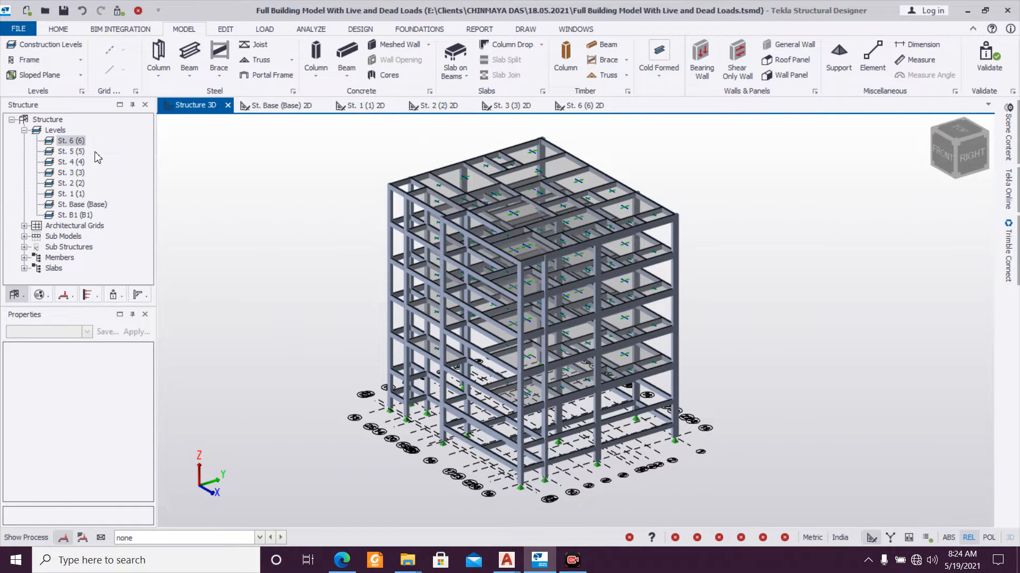
Step: Save another copy of the project in the same folder as "Full Building Model With All Loads"
{"action": "left_click", "coordinate": [18, 29]}
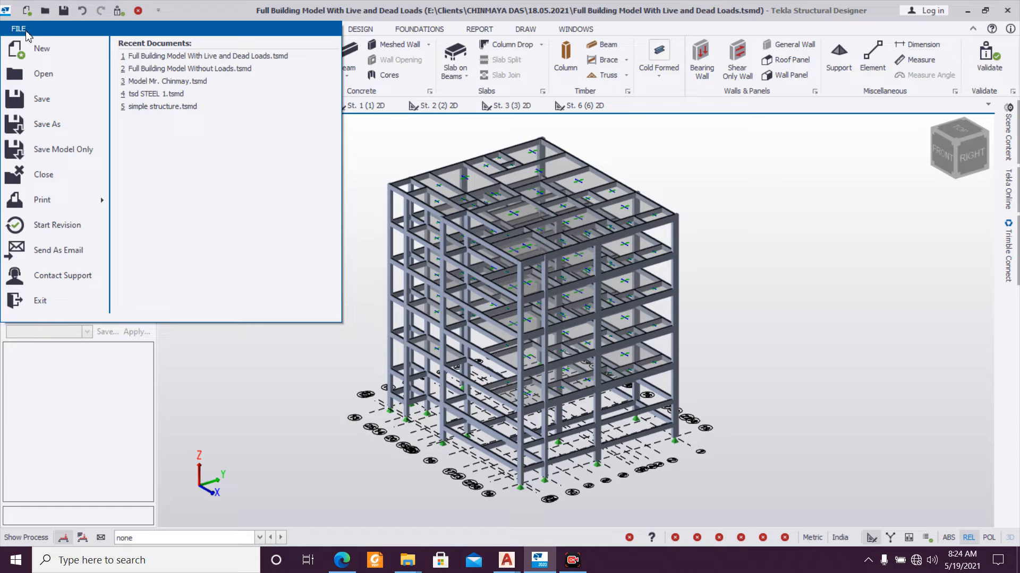
{"action": "left_click", "coordinate": [47, 124]}
{"action": "left_click", "coordinate": [265, 96]}
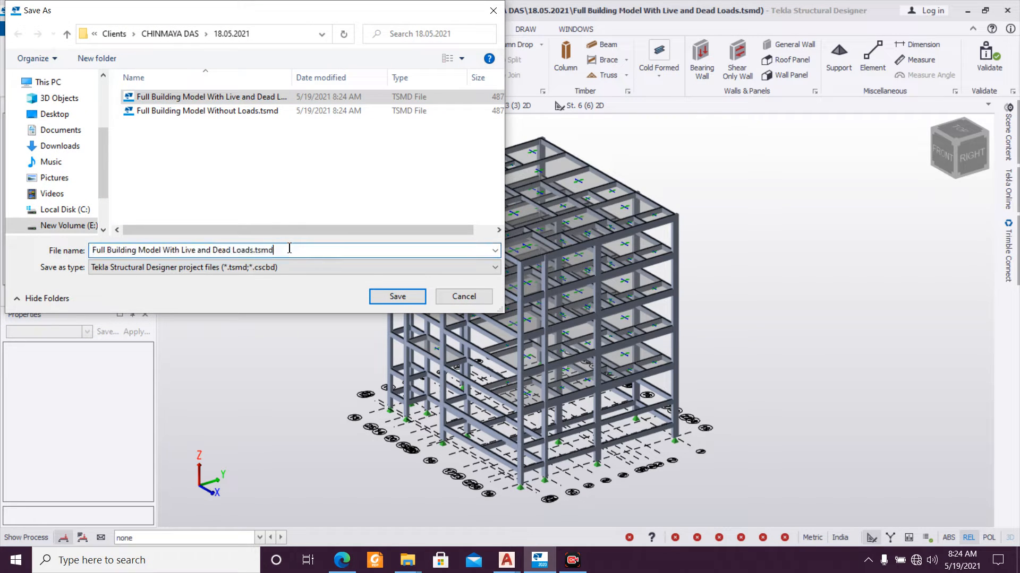
{"action": "key", "text": "BackSpace"}
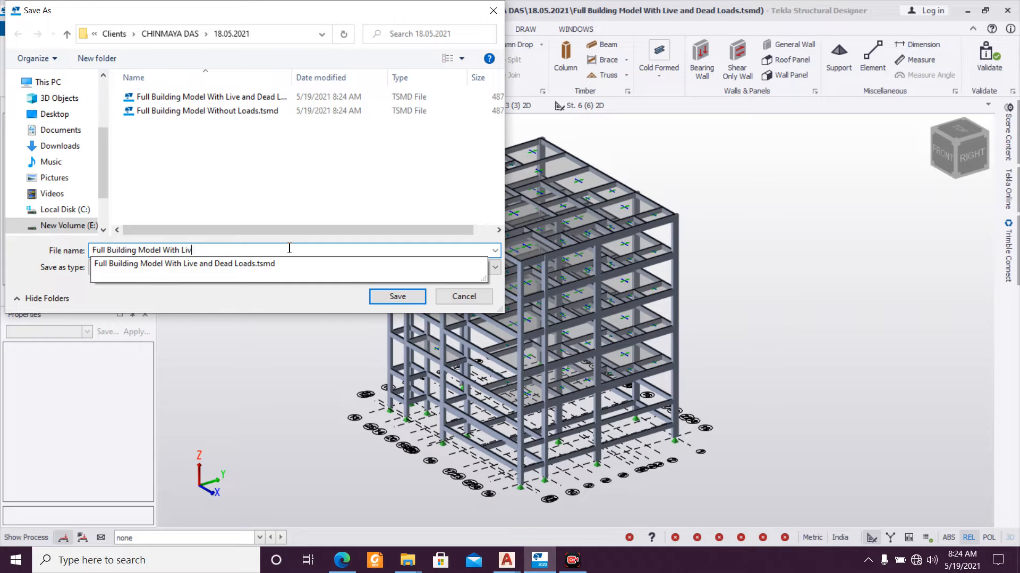
{"action": "type", "text": "All Loads"}
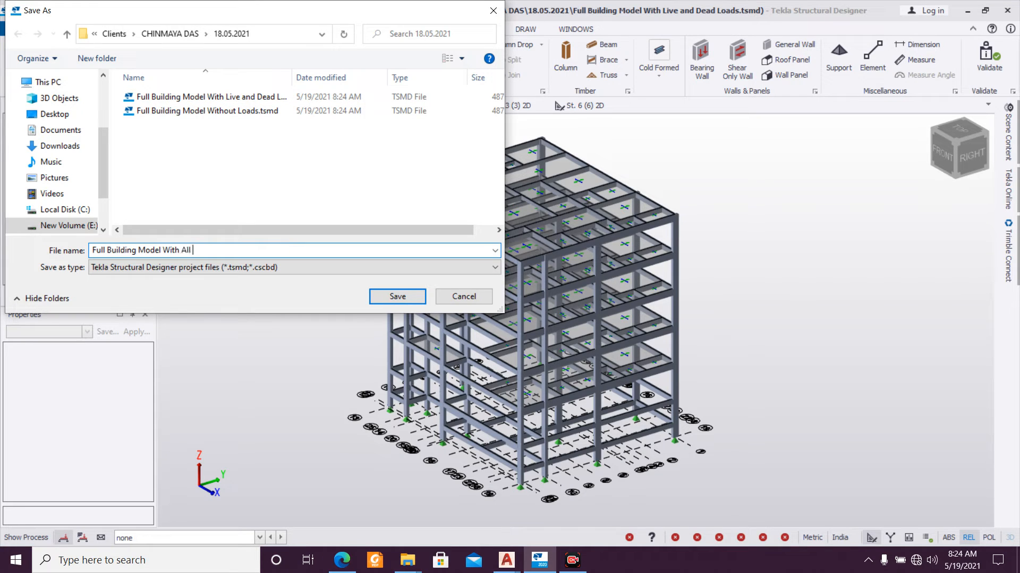
{"action": "left_click", "coordinate": [398, 296]}
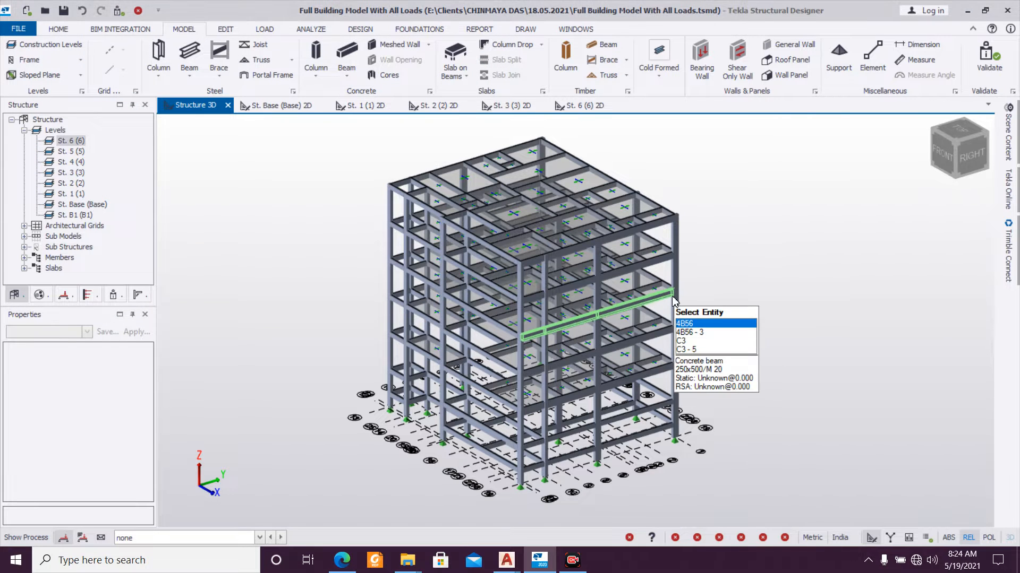
Step: Create a wind wall panel over the building's right face at X 17.626 m, from level 1 (1.830 m) up to level 6 (16.280 m)
{"action": "scroll", "coordinate": [701, 282], "scroll_direction": "down", "scroll_amount": 2}
{"action": "right_click_drag", "start_coordinate": [701, 282], "coordinate": [720, 266]}
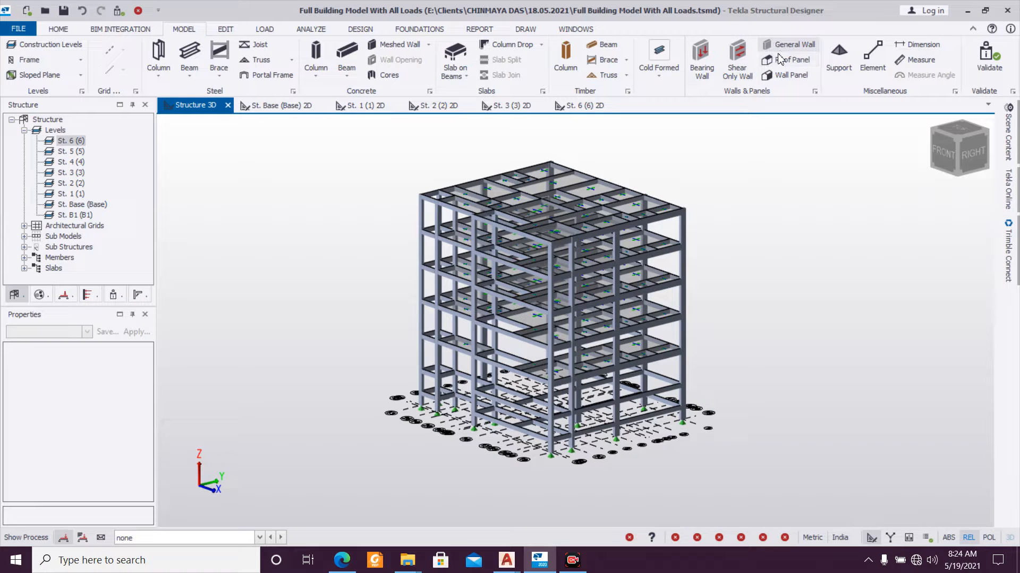
{"action": "left_click", "coordinate": [778, 78]}
{"action": "scroll", "coordinate": [557, 419], "scroll_direction": "up", "scroll_amount": 2}
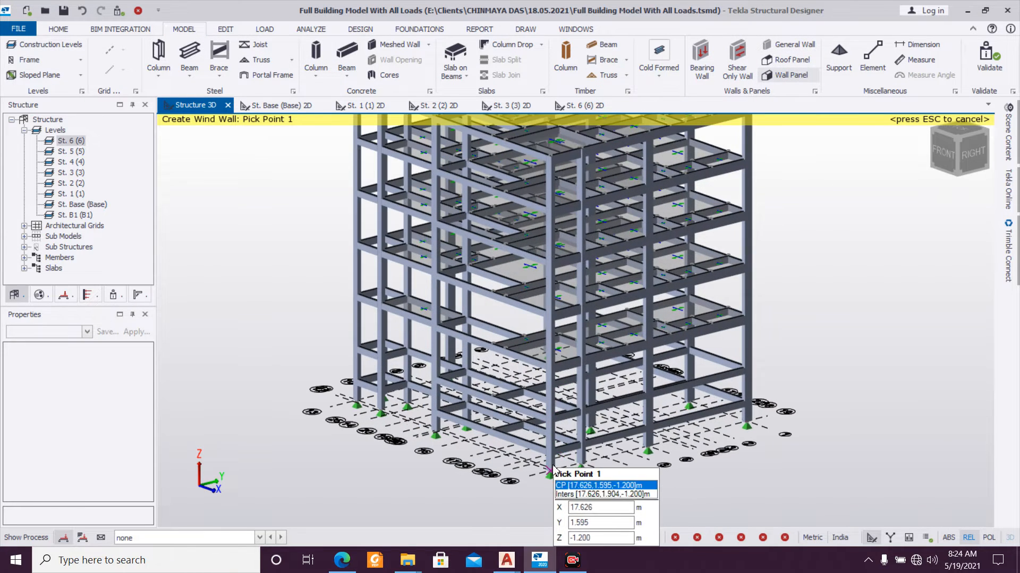
{"action": "left_click", "coordinate": [552, 451]}
{"action": "key", "text": "Escape"}
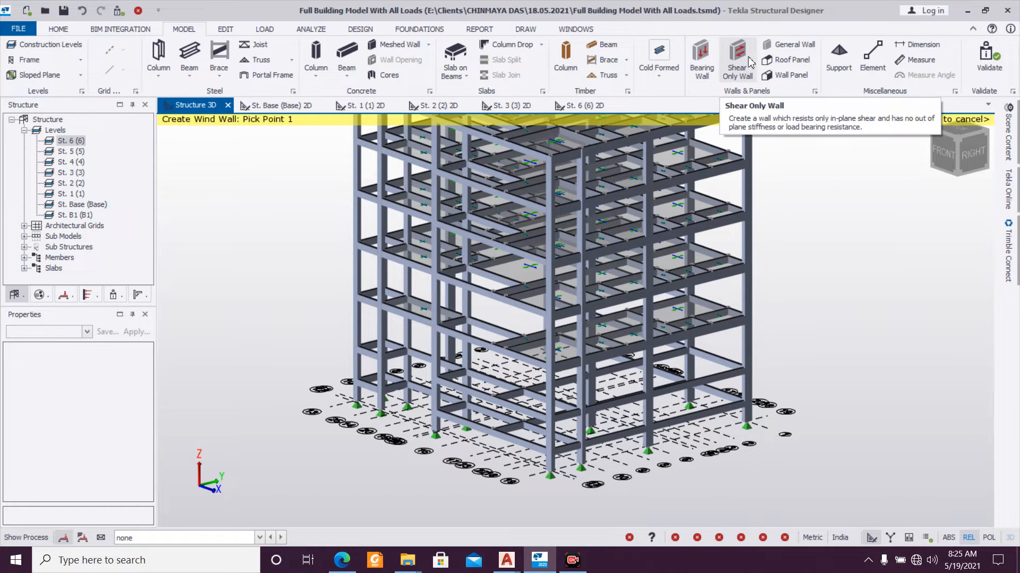
{"action": "left_click", "coordinate": [552, 418]}
{"action": "left_click", "coordinate": [743, 366]}
{"action": "scroll", "coordinate": [685, 319], "scroll_direction": "down", "scroll_amount": 3}
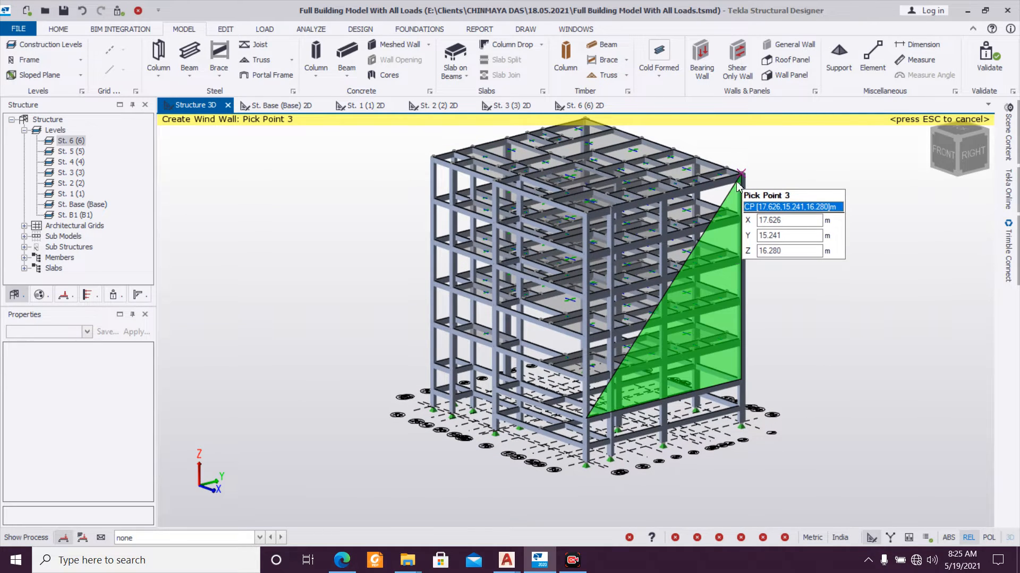
{"action": "left_click", "coordinate": [741, 178]}
{"action": "left_click", "coordinate": [589, 209]}
{"action": "left_click", "coordinate": [589, 208]}
Step: Create a wind wall panel over the back face at Y 15.241 m, corner to corner from level 1 up to level 6
{"action": "right_click_drag", "start_coordinate": [859, 352], "coordinate": [542, 293]}
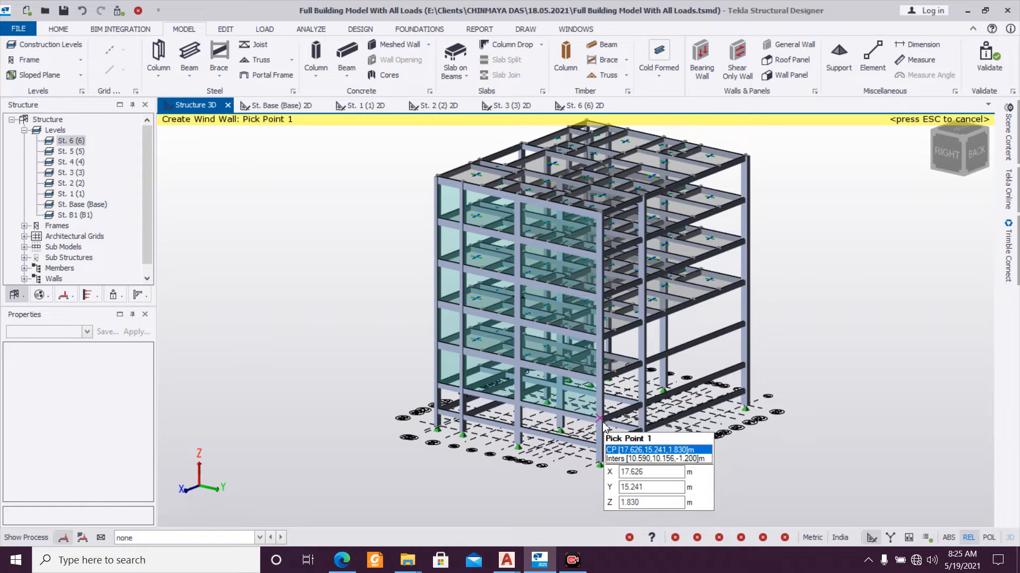
{"action": "left_click", "coordinate": [664, 417]}
{"action": "left_click", "coordinate": [743, 364]}
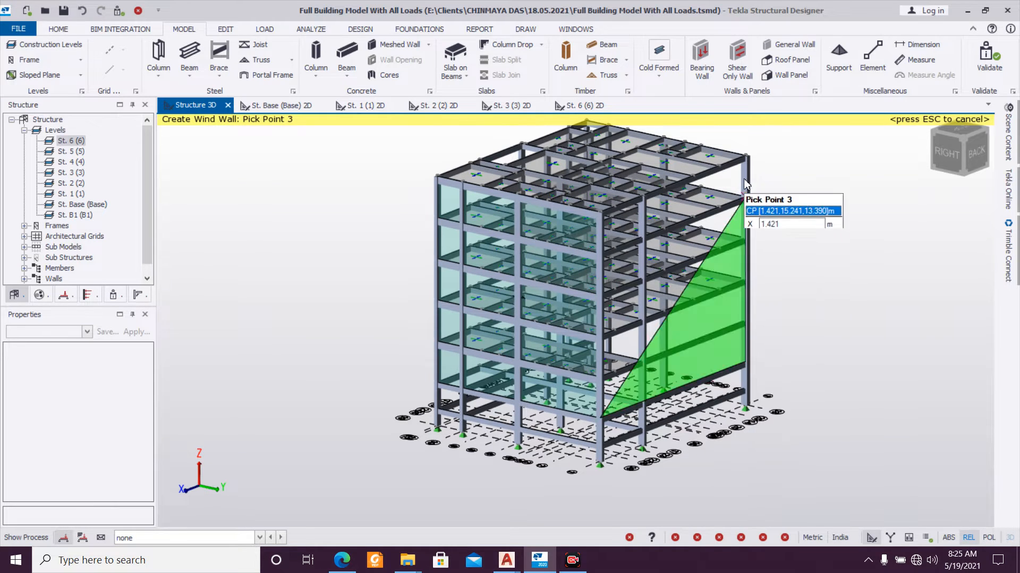
{"action": "left_click", "coordinate": [746, 156]}
{"action": "left_click", "coordinate": [601, 212]}
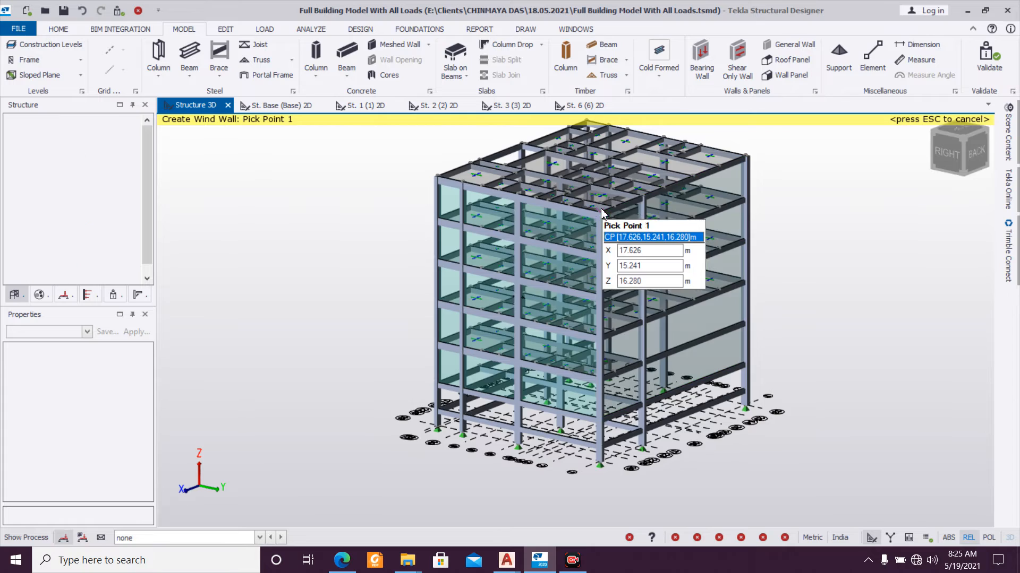
Step: Create a wind wall panel over the left face between its outer corner columns, from level 1 up to level 6
{"action": "right_click_drag", "start_coordinate": [791, 340], "coordinate": [315, 323]}
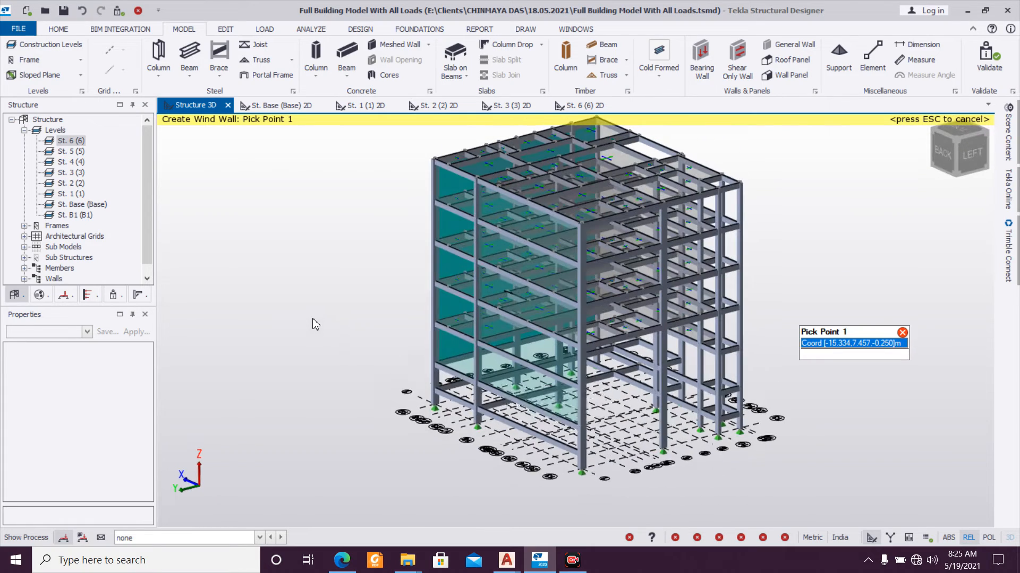
{"action": "left_click", "coordinate": [582, 427]}
{"action": "left_click", "coordinate": [743, 393]}
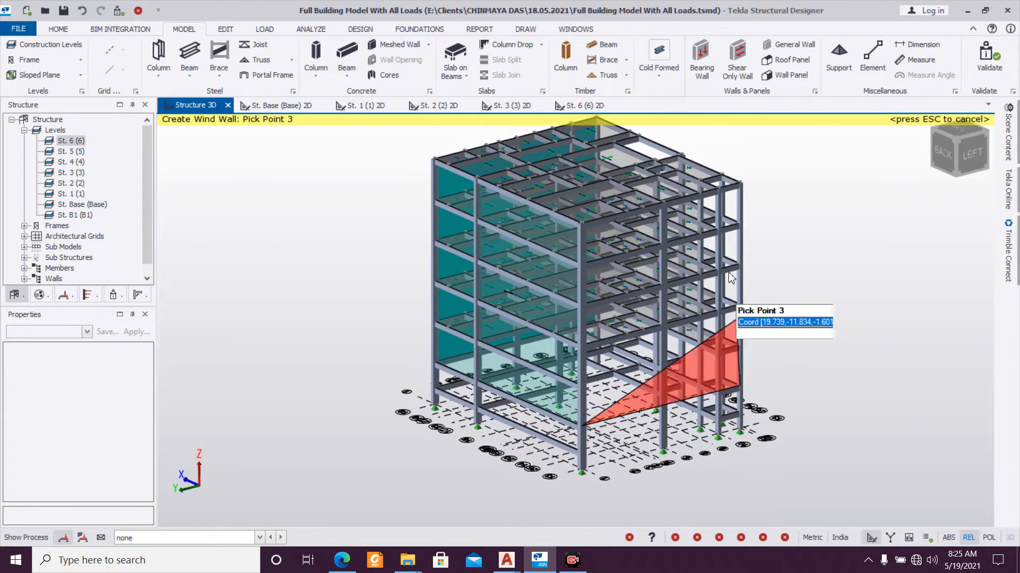
{"action": "left_click", "coordinate": [741, 185]}
{"action": "left_click", "coordinate": [584, 224]}
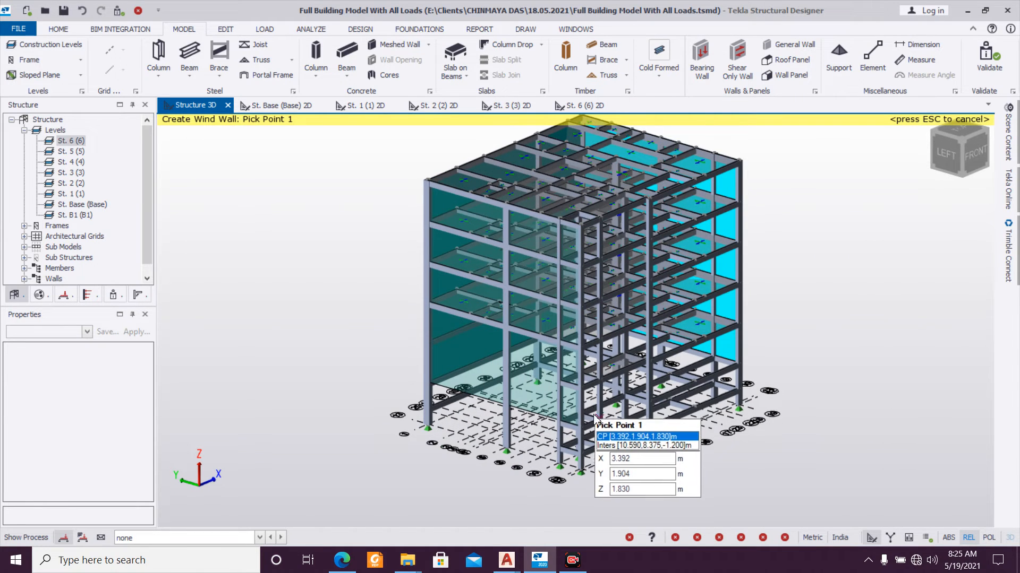
Step: Create a wind wall panel over the front face between its outer corner columns, from level 1 to level 6, and end the wall panel command
{"action": "left_click", "coordinate": [579, 417]}
{"action": "left_click", "coordinate": [600, 436]}
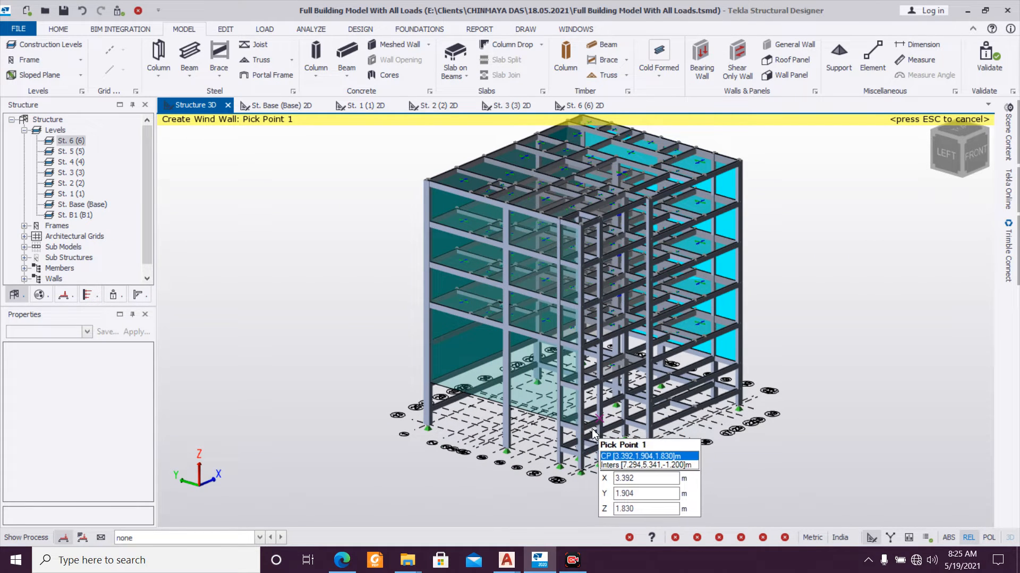
{"action": "scroll", "coordinate": [592, 433], "scroll_direction": "up", "scroll_amount": 2}
{"action": "left_click", "coordinate": [586, 429]}
{"action": "scroll", "coordinate": [586, 429], "scroll_direction": "down", "scroll_amount": 1}
{"action": "left_click", "coordinate": [828, 351]}
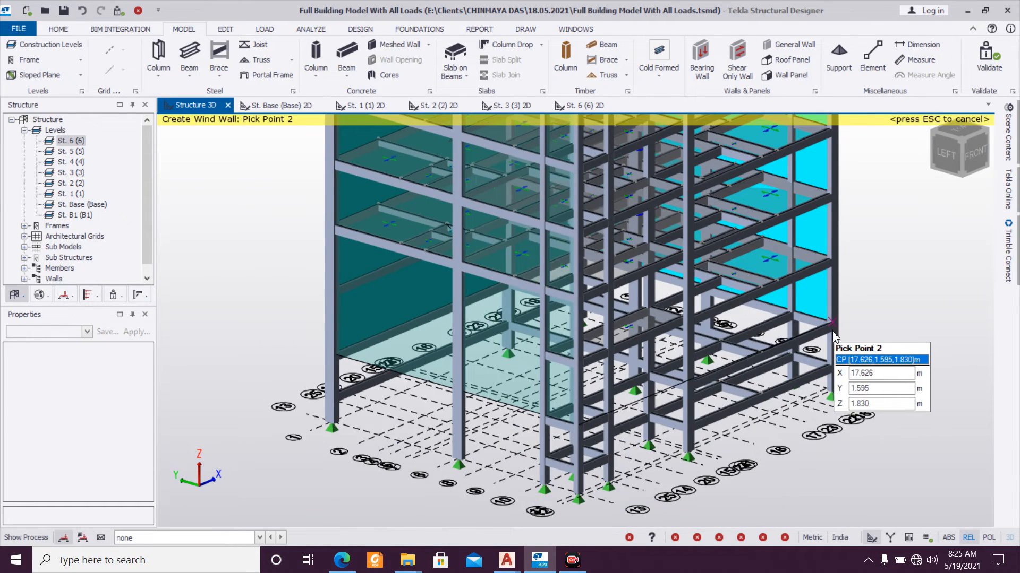
{"action": "middle_click_drag", "start_coordinate": [847, 277], "coordinate": [791, 489]}
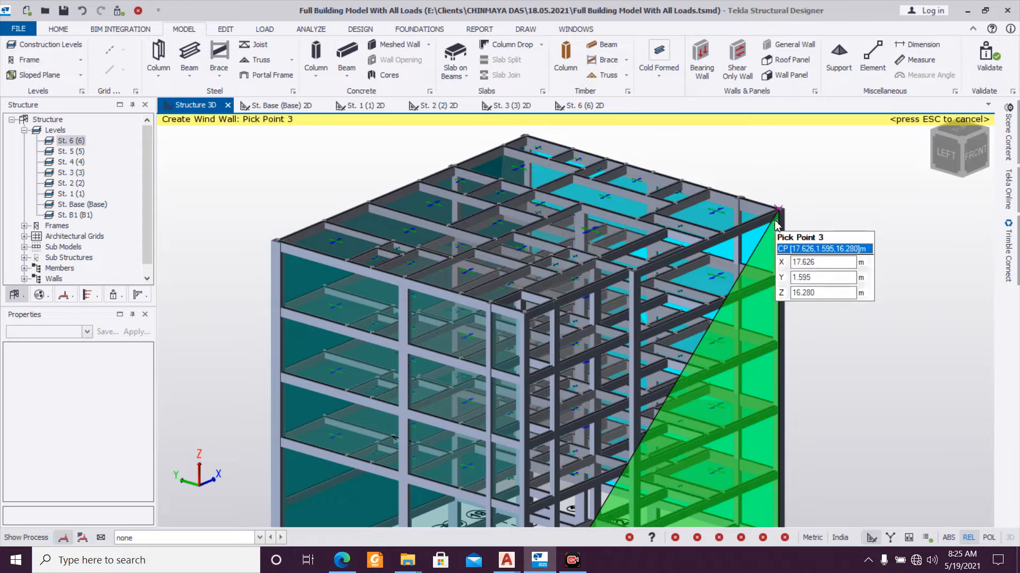
{"action": "left_click", "coordinate": [702, 258]}
{"action": "left_click", "coordinate": [533, 315]}
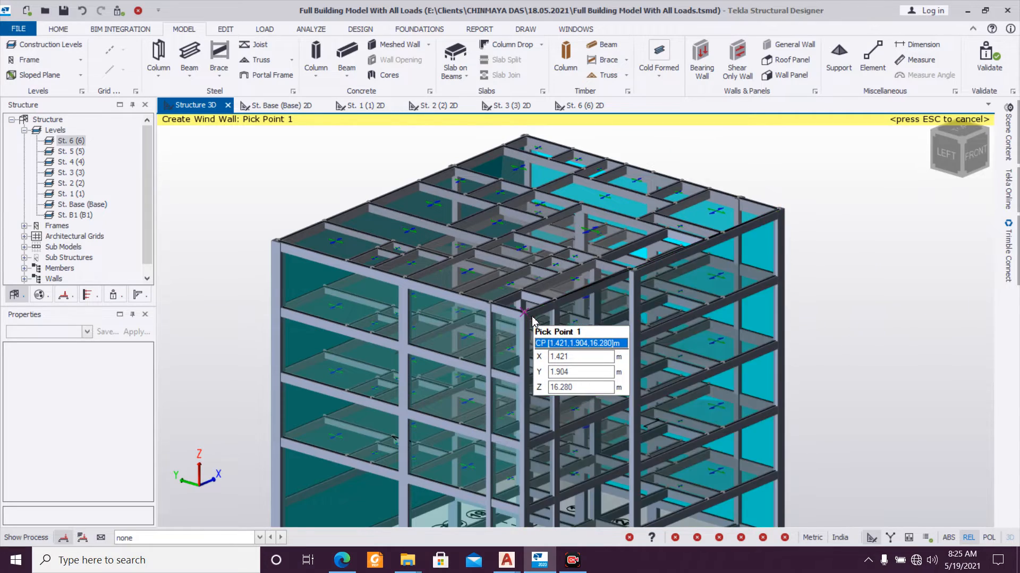
{"action": "scroll", "coordinate": [533, 316], "scroll_direction": "down", "scroll_amount": 3}
{"action": "right_click_drag", "start_coordinate": [759, 367], "coordinate": [781, 360]}
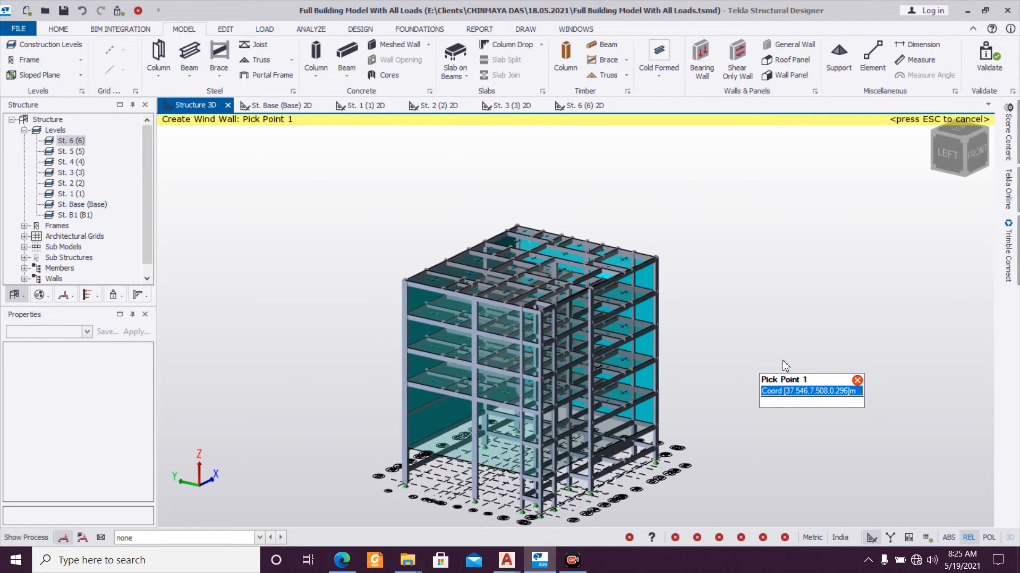
{"action": "scroll", "coordinate": [480, 383], "scroll_direction": "down", "scroll_amount": 3}
{"action": "right_click_drag", "start_coordinate": [344, 371], "coordinate": [595, 372]}
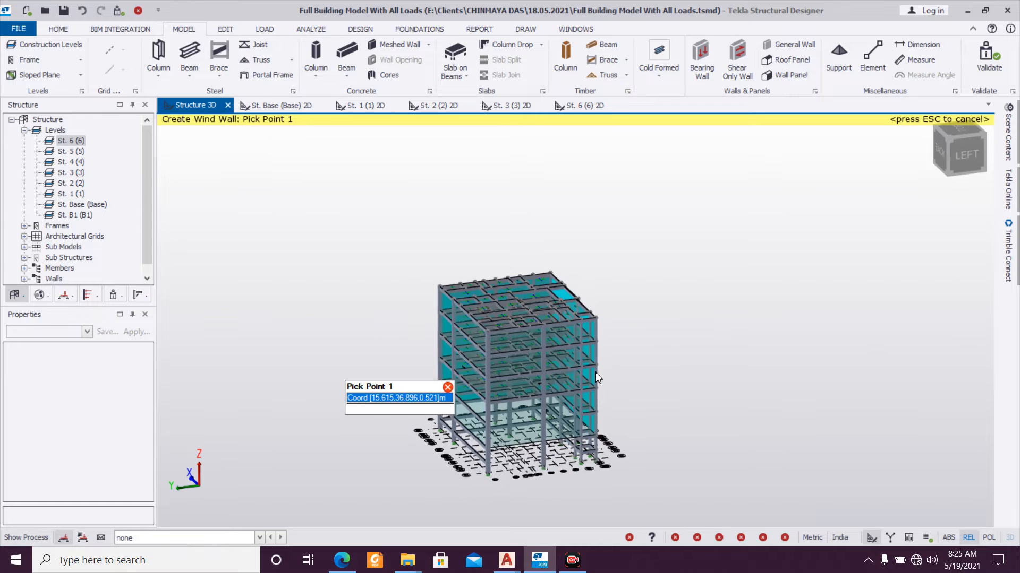
{"action": "scroll", "coordinate": [668, 460], "scroll_direction": "up", "scroll_amount": 4}
{"action": "key", "text": "Escape"}
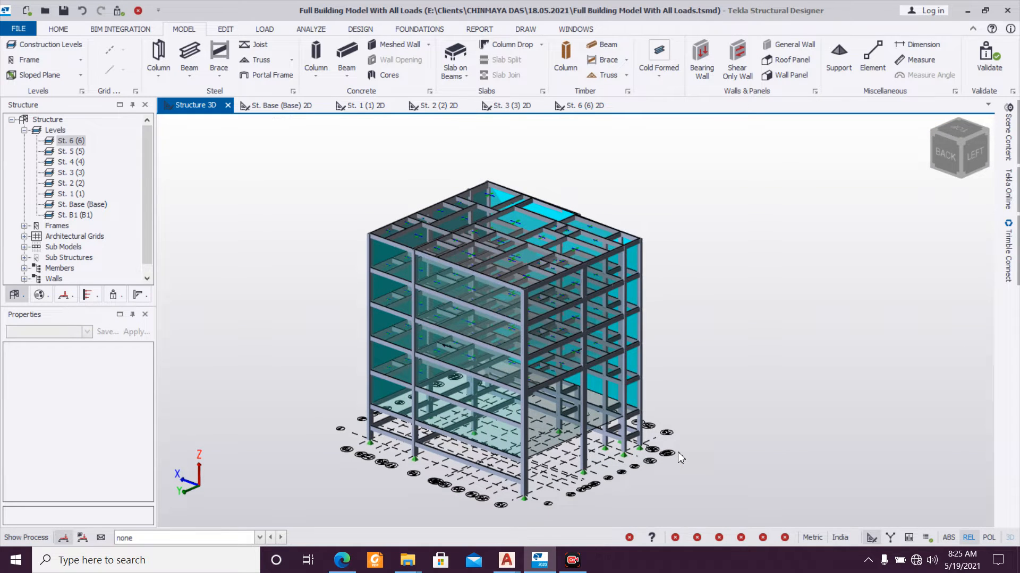
Step: Start the Seismic Wizard and set its base information to ignore seismic in floor St. 1 (1) and below
{"action": "left_click", "coordinate": [264, 29]}
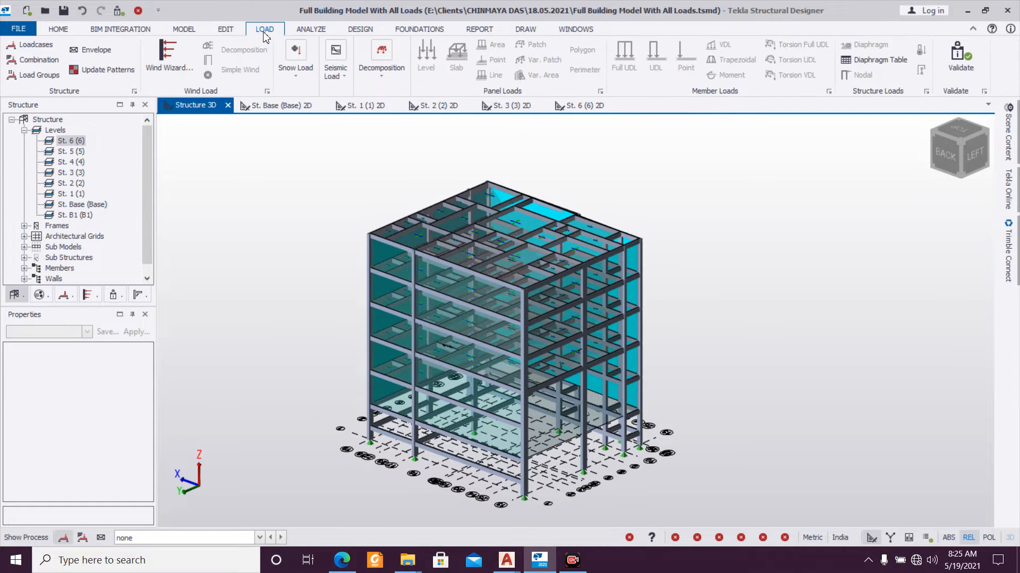
{"action": "left_click", "coordinate": [331, 80]}
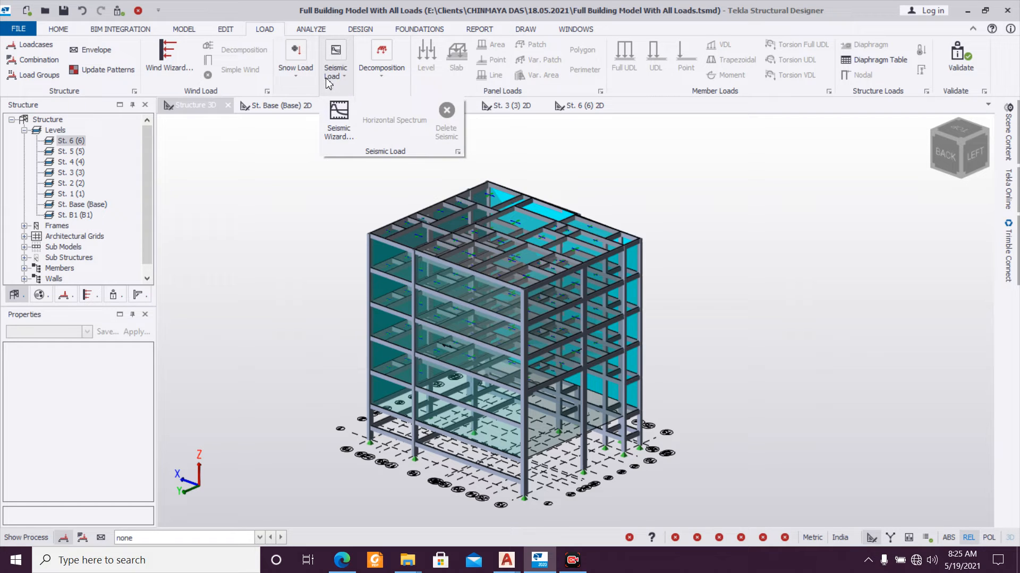
{"action": "left_click", "coordinate": [337, 122]}
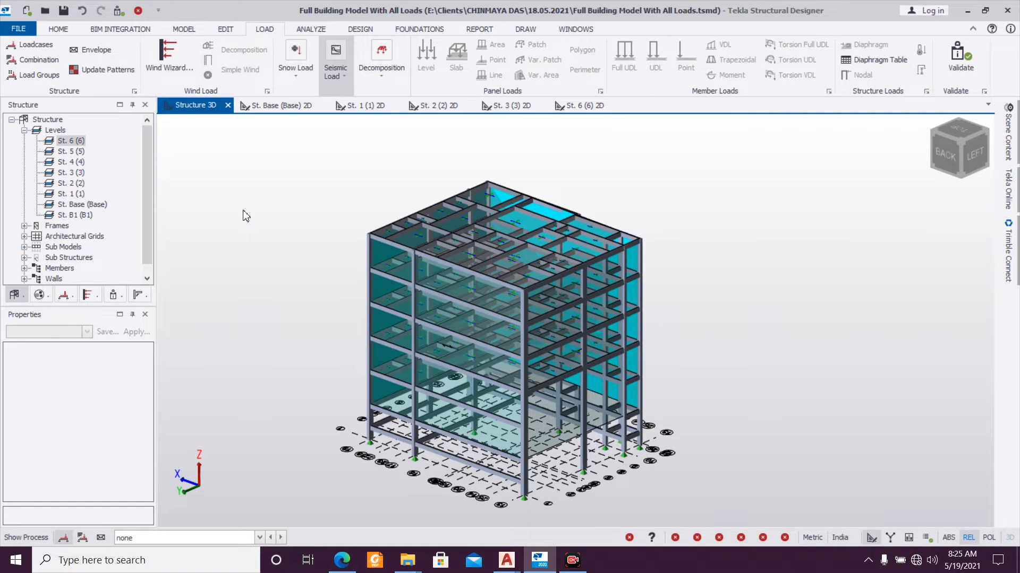
{"action": "left_click", "coordinate": [563, 462]}
{"action": "left_click", "coordinate": [363, 247]}
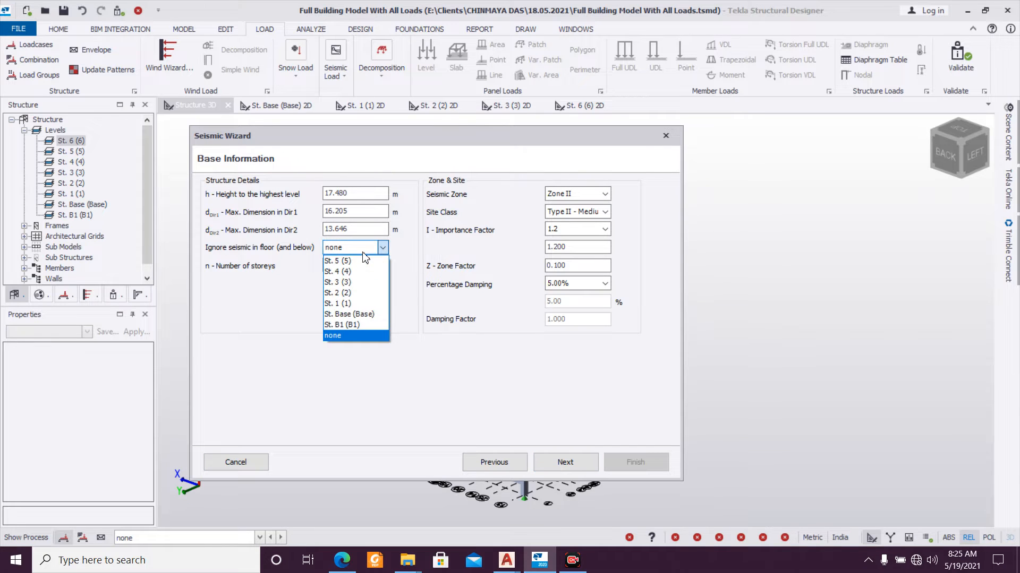
{"action": "left_click", "coordinate": [359, 303]}
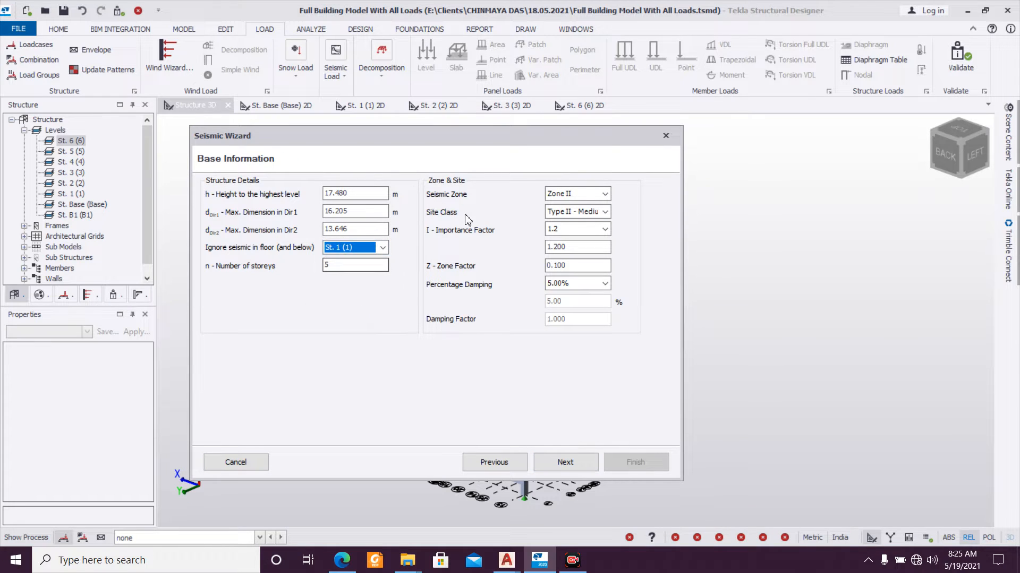
Step: Set the seismic zone to Zone III with site class Type II and importance factor 1.0, and accept the base information
{"action": "left_click", "coordinate": [588, 199]}
{"action": "left_click", "coordinate": [587, 218]}
{"action": "left_click", "coordinate": [594, 230]}
{"action": "left_click", "coordinate": [581, 264]}
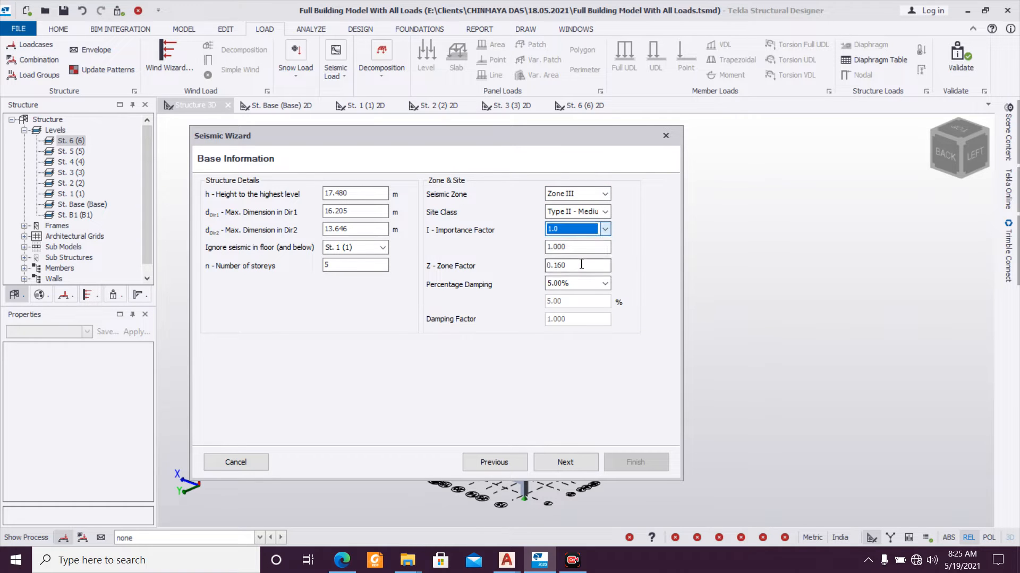
{"action": "left_click", "coordinate": [577, 466]}
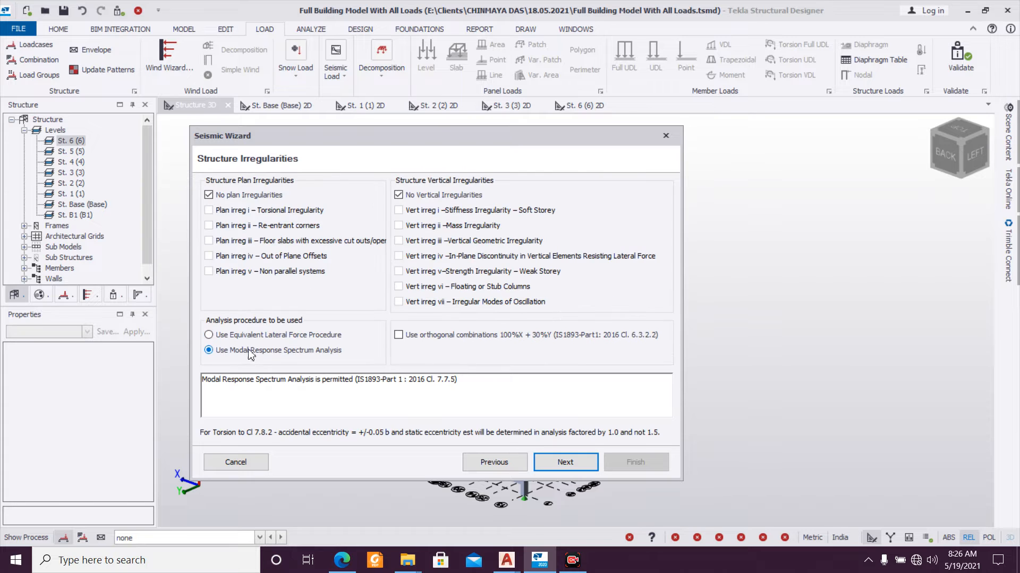
Step: Keep Modal Response Spectrum Analysis with no irregularities, and set the fundamental period structure type to RC MRF Building in both directions
{"action": "left_click", "coordinate": [565, 462]}
{"action": "left_click", "coordinate": [364, 263]}
{"action": "left_click", "coordinate": [355, 278]}
{"action": "left_click", "coordinate": [606, 264]}
{"action": "left_click", "coordinate": [596, 277]}
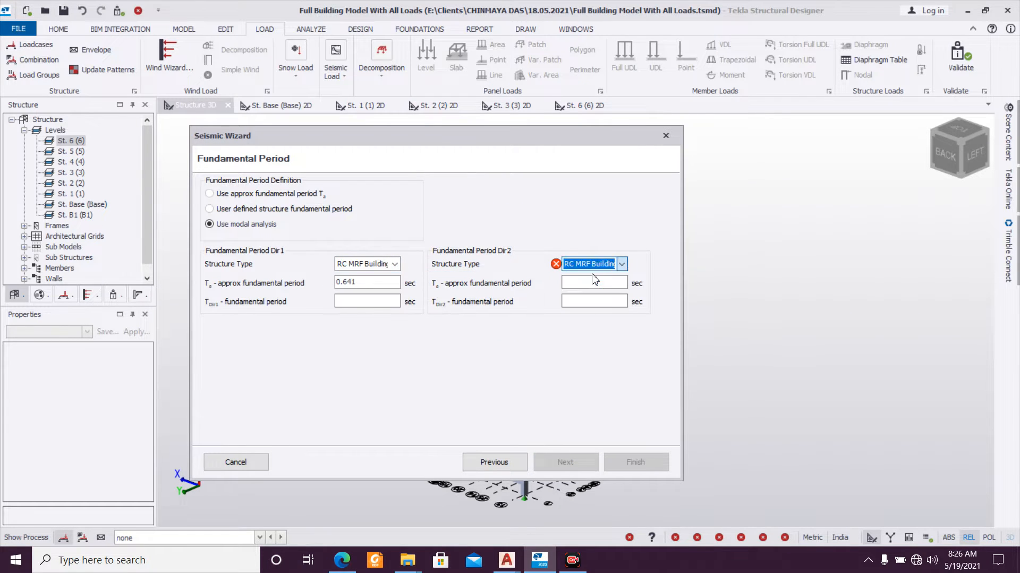
{"action": "left_click", "coordinate": [575, 467]}
Step: Set the seismic force resisting system to Moment Frame Systems, RC building with OMRF, in both Dir1 and Dir2
{"action": "left_click", "coordinate": [336, 194]}
{"action": "left_click", "coordinate": [350, 207]}
{"action": "left_click", "coordinate": [552, 194]}
{"action": "left_click", "coordinate": [552, 207]}
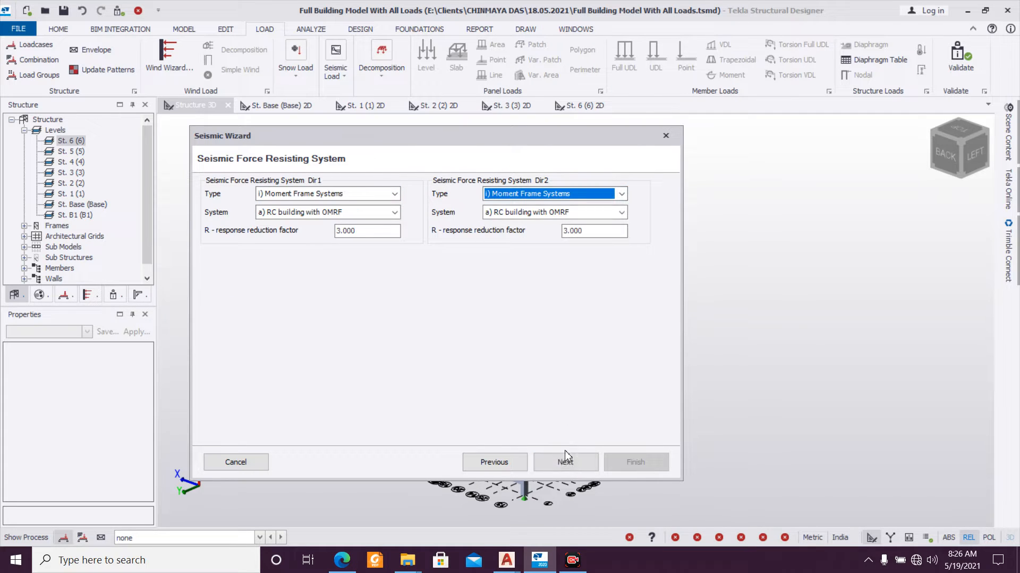
{"action": "left_click", "coordinate": [565, 462]}
Step: Include all five available loadcases in the effective seismic weight and finish the Seismic Wizard without localization
{"action": "left_click", "coordinate": [393, 187]}
{"action": "left_click", "coordinate": [393, 187]}
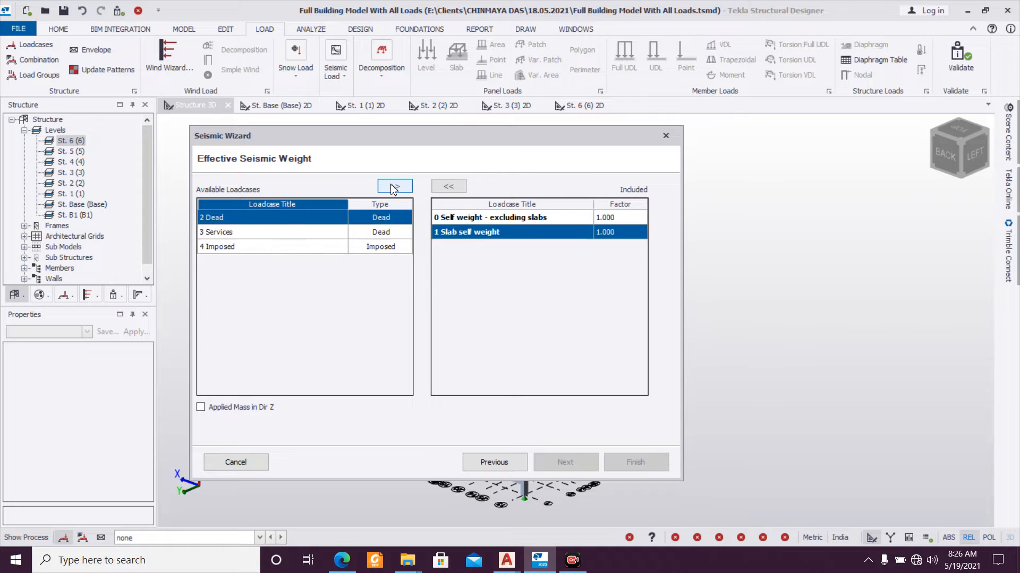
{"action": "left_click", "coordinate": [393, 187]}
{"action": "left_click", "coordinate": [393, 187]}
{"action": "left_click", "coordinate": [394, 187]}
{"action": "left_click", "coordinate": [582, 463]}
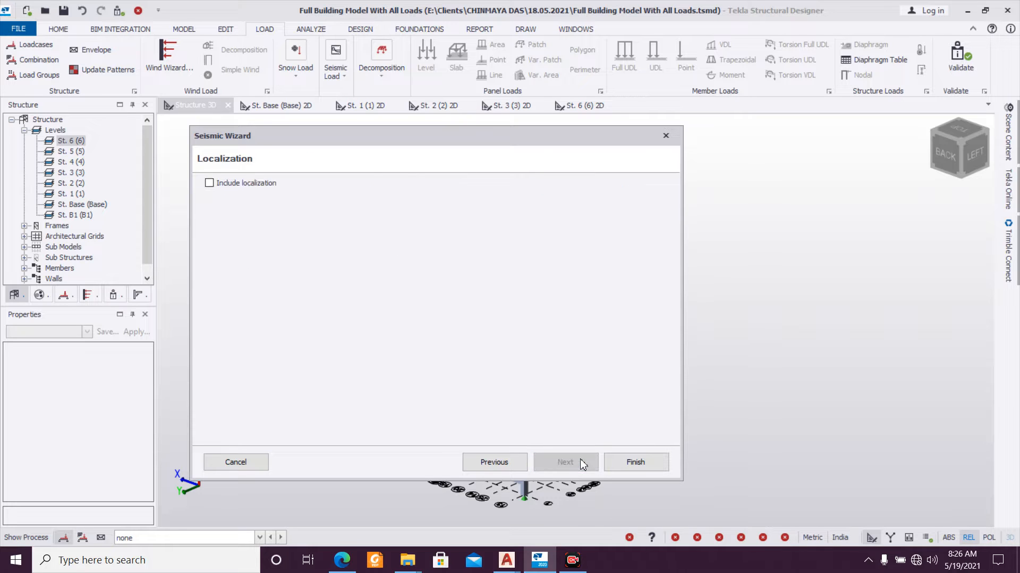
{"action": "left_click", "coordinate": [632, 463]}
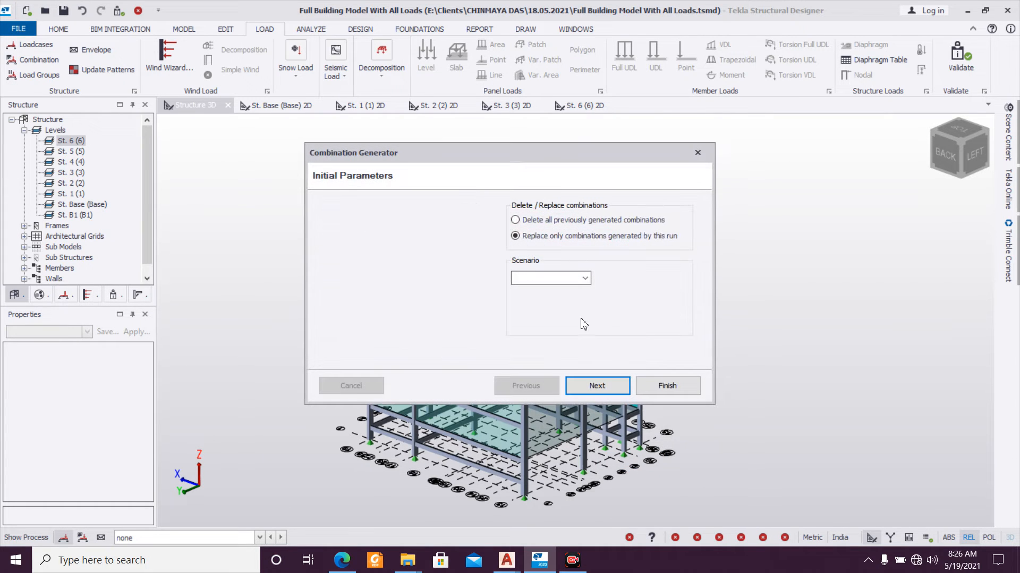
Step: Generate the seismic load combinations for the Operating scenario, replacing only combinations generated by this run
{"action": "left_click", "coordinate": [579, 277]}
{"action": "left_click", "coordinate": [534, 289]}
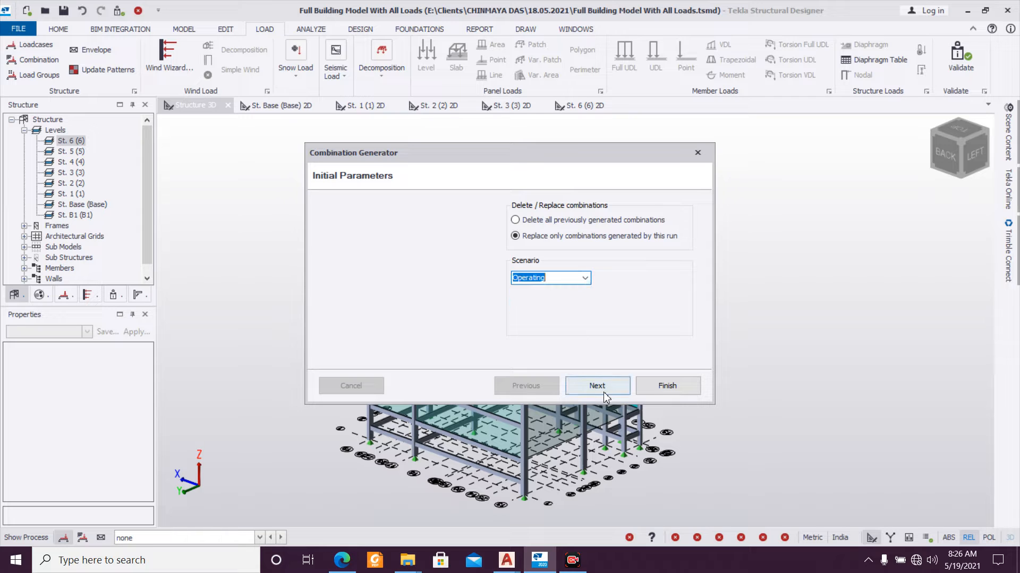
{"action": "left_click", "coordinate": [600, 390]}
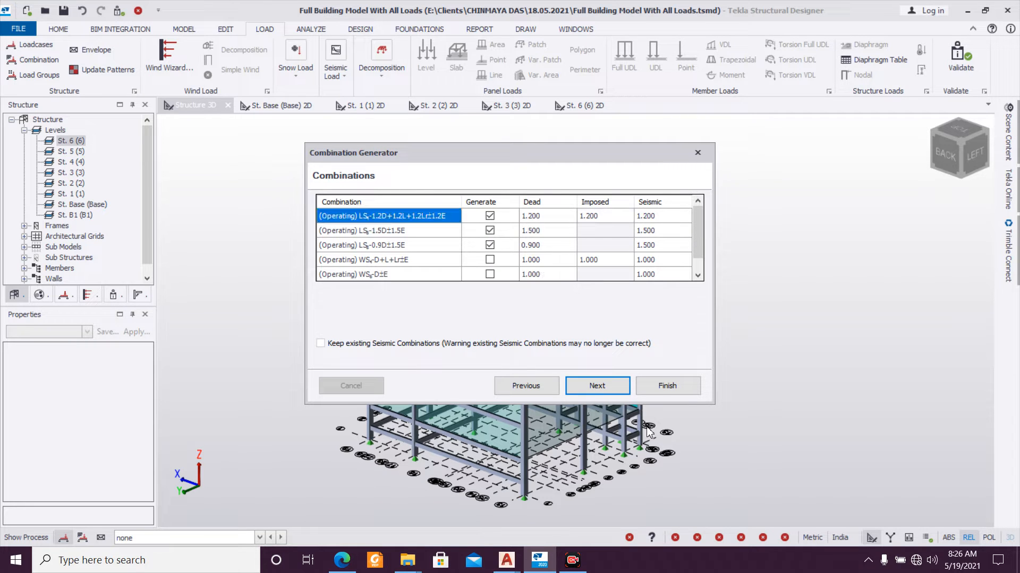
{"action": "left_click", "coordinate": [611, 392]}
{"action": "left_click", "coordinate": [650, 387]}
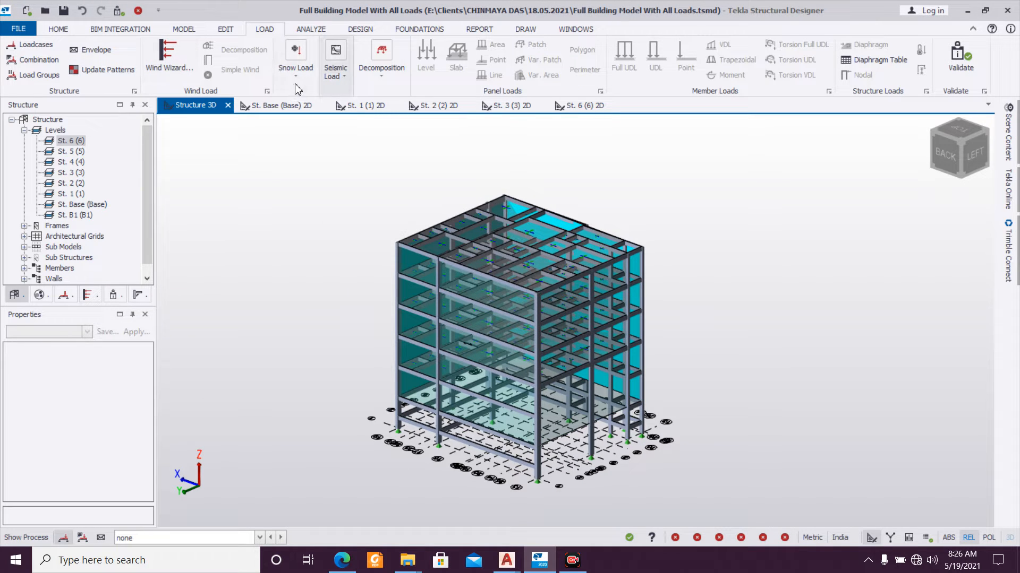
Step: Start the Wind Wizard with worst case data and set the basic wind speed to 50 m/s
{"action": "left_click", "coordinate": [161, 69]}
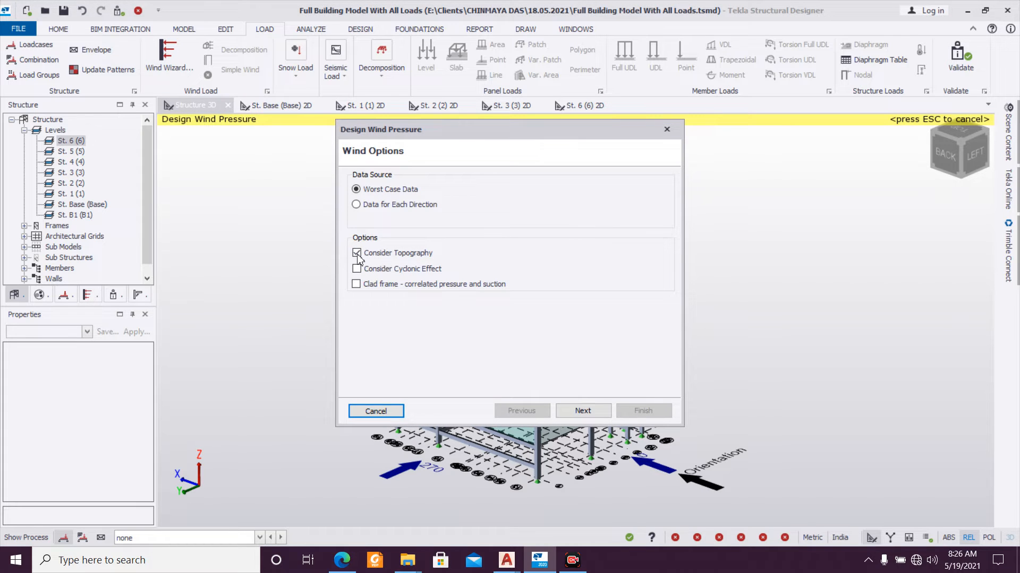
{"action": "left_click", "coordinate": [584, 411]}
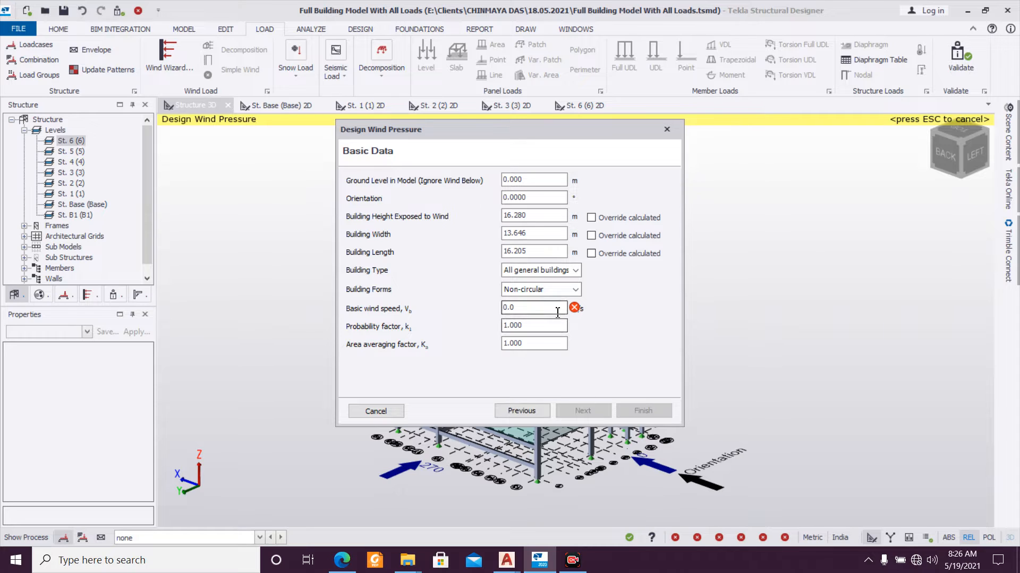
{"action": "type", "text": "50"}
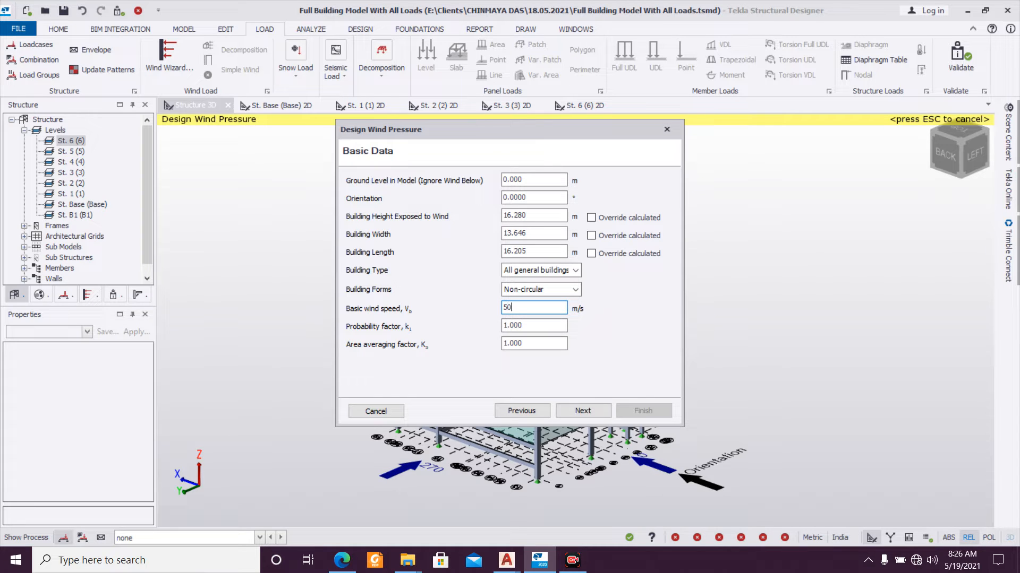
{"action": "left_click", "coordinate": [584, 412]}
Step: Enter the fetch distance for terrain category 1 (exposed open terrain), accept the wind directions and finish the Wind Wizard
{"action": "left_click", "coordinate": [536, 204]}
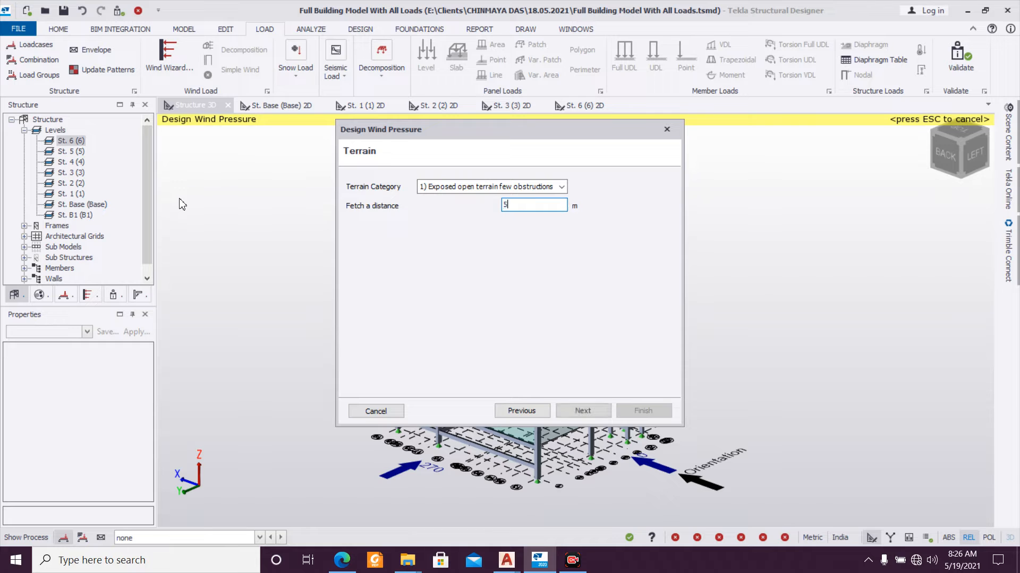
{"action": "left_click", "coordinate": [597, 409]}
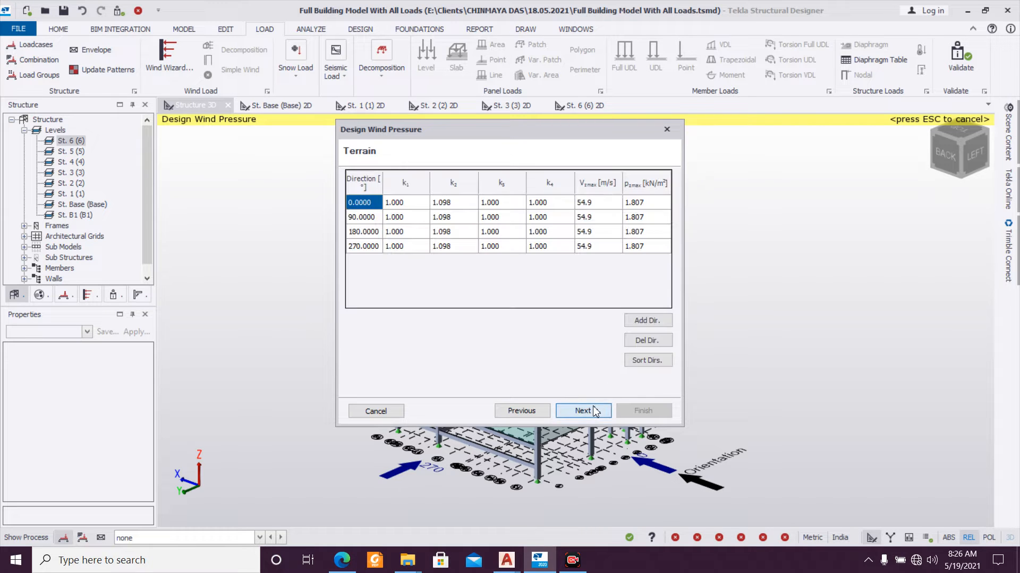
{"action": "left_click", "coordinate": [594, 410]}
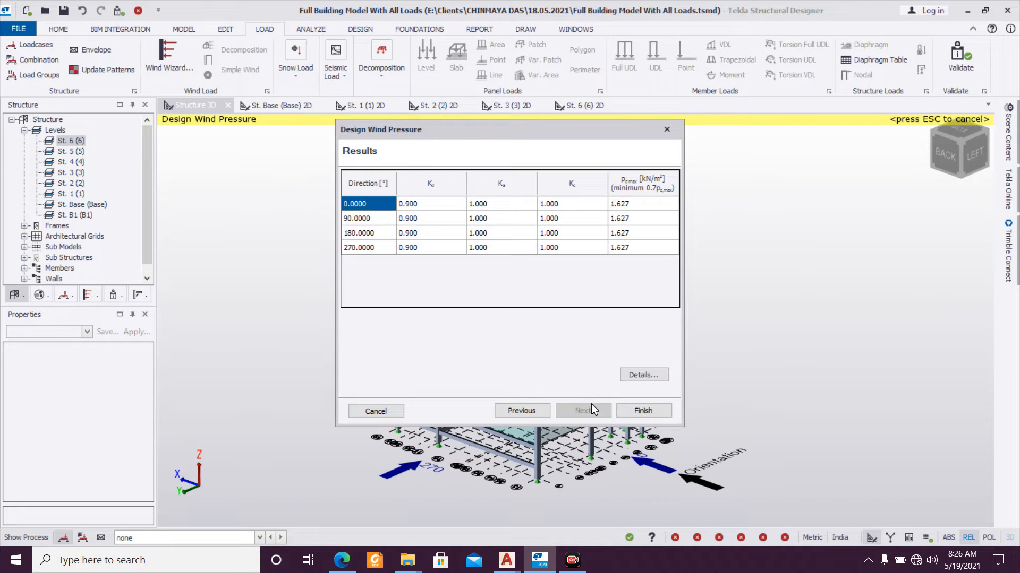
{"action": "left_click", "coordinate": [641, 412]}
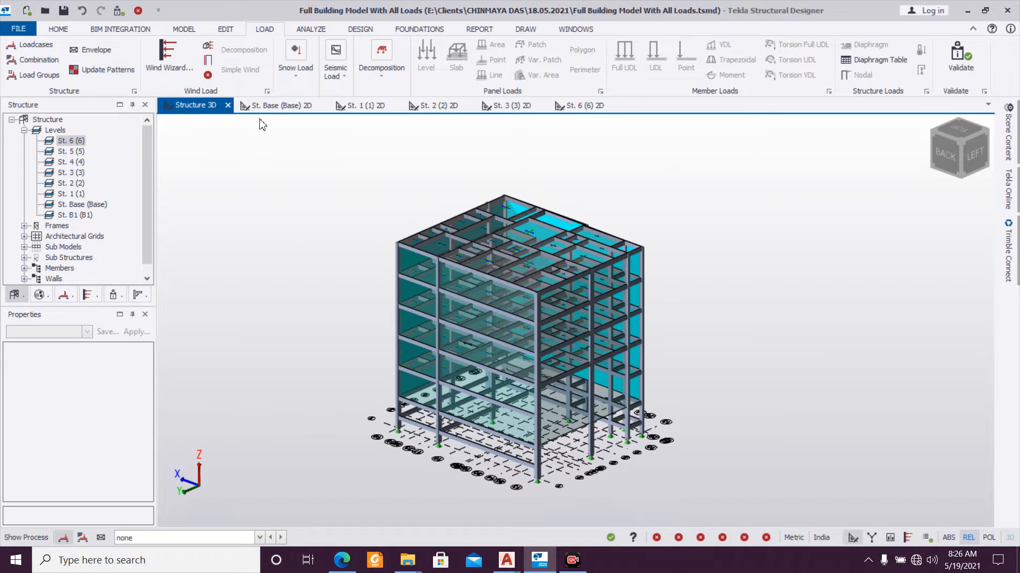
Step: Regenerate the Operating load combinations, deleting all previously generated ones and including the 1.5D and 1.5D+1.5L+1.5Lr gravity combinations
{"action": "left_click", "coordinate": [41, 61]}
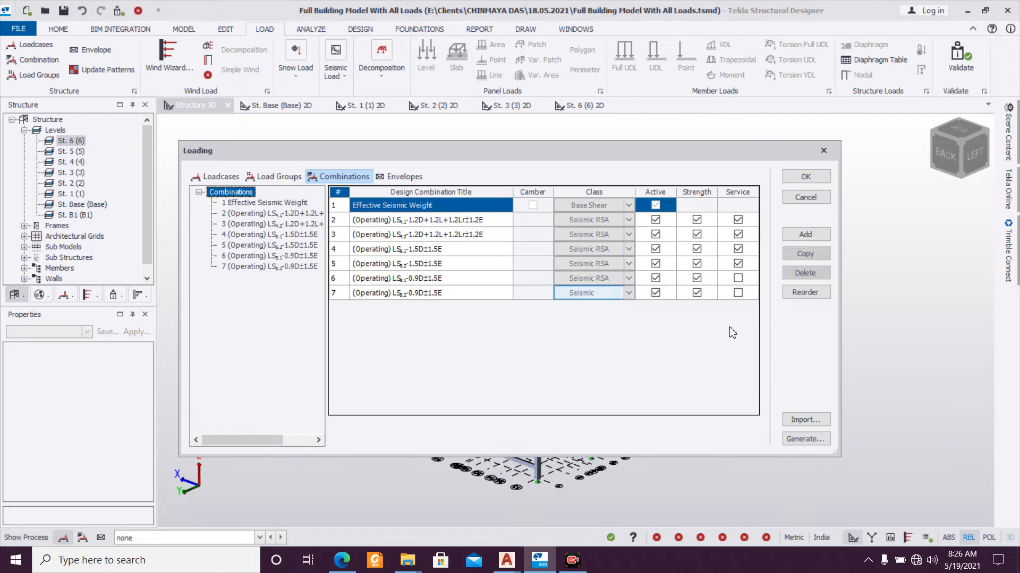
{"action": "left_click", "coordinate": [821, 440]}
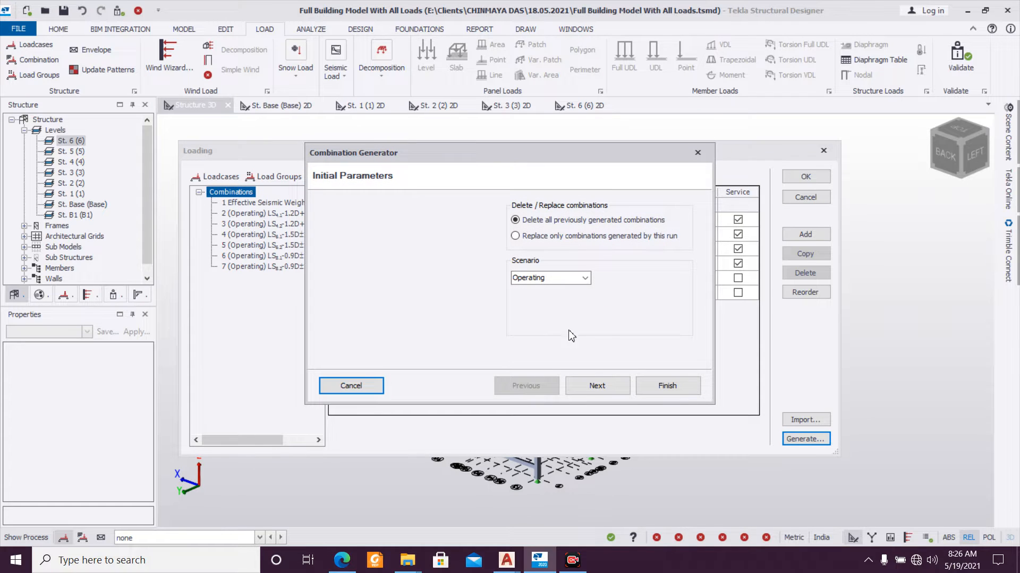
{"action": "left_click", "coordinate": [597, 386]}
{"action": "left_click", "coordinate": [487, 221]}
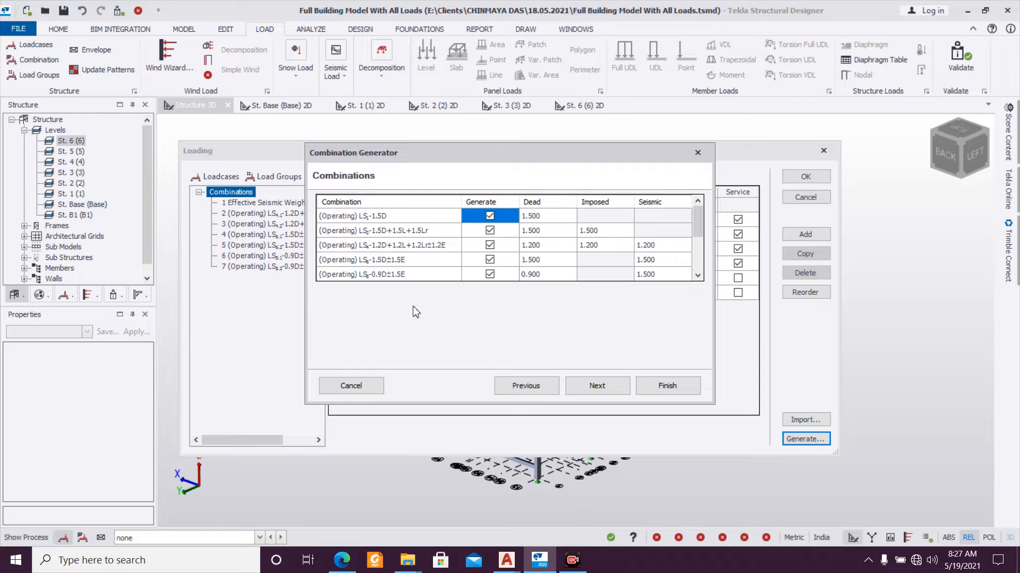
{"action": "scroll", "coordinate": [494, 259], "scroll_direction": "down", "scroll_amount": 3}
{"action": "left_click", "coordinate": [597, 386]}
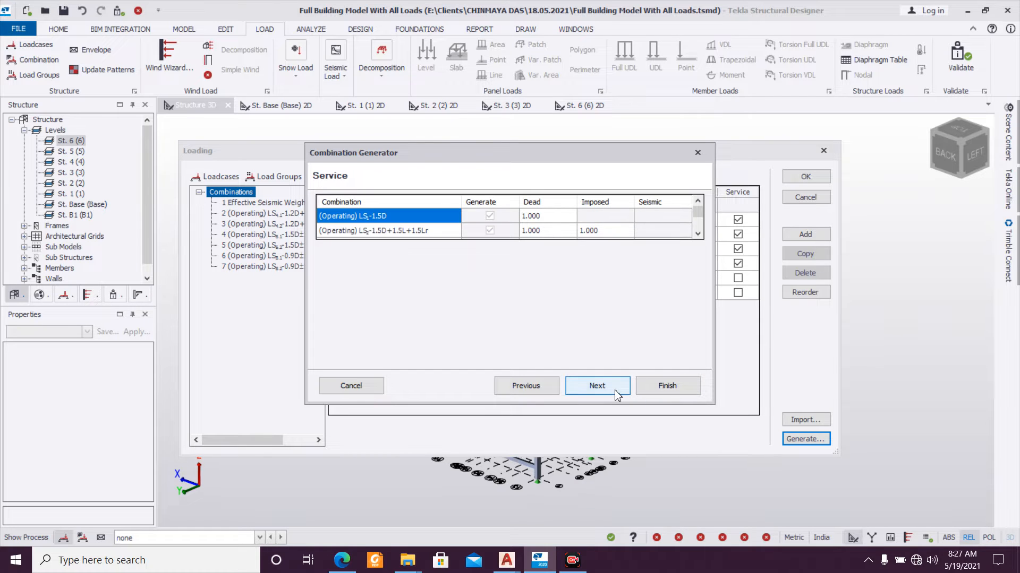
{"action": "left_click", "coordinate": [616, 396]}
{"action": "left_click", "coordinate": [663, 387]}
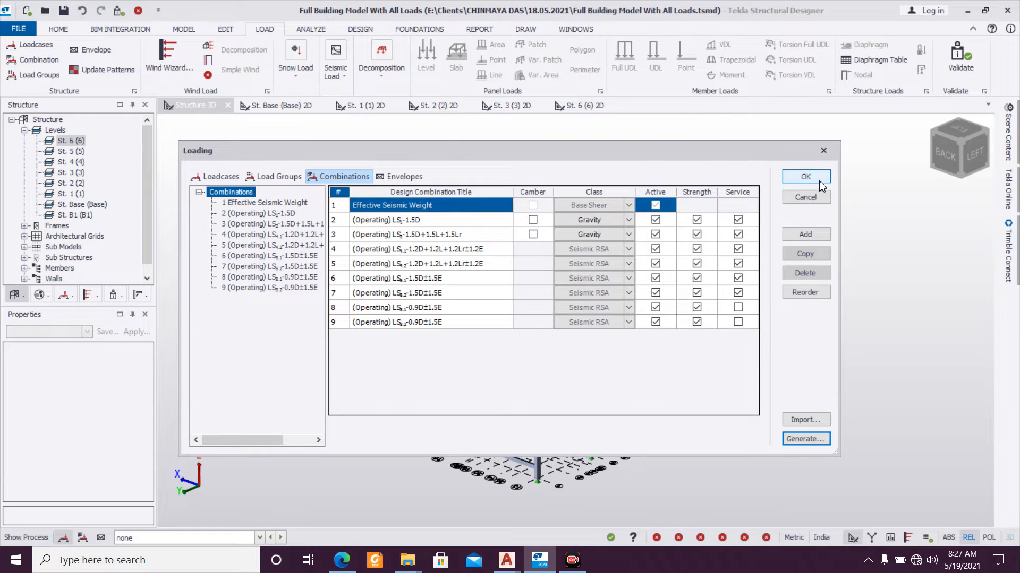
{"action": "left_click", "coordinate": [813, 178]}
Step: Hide the wind panels in the 3D structure view through its scene content settings
{"action": "middle_click_drag", "start_coordinate": [752, 278], "coordinate": [709, 246]}
{"action": "scroll", "coordinate": [709, 246], "scroll_direction": "up", "scroll_amount": 1}
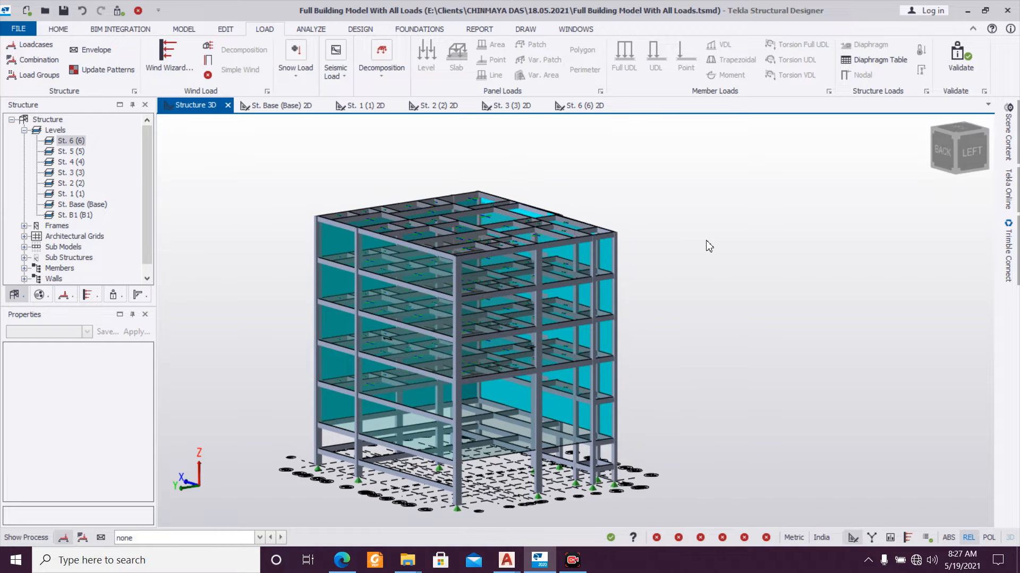
{"action": "scroll", "coordinate": [706, 241], "scroll_direction": "down", "scroll_amount": 1}
{"action": "mouse_move", "coordinate": [706, 242]}
{"action": "middle_mouse_down"}
{"action": "mouse_move", "coordinate": [559, 253]}
{"action": "mouse_move", "coordinate": [619, 236]}
{"action": "mouse_move", "coordinate": [719, 245]}
{"action": "middle_mouse_up"}
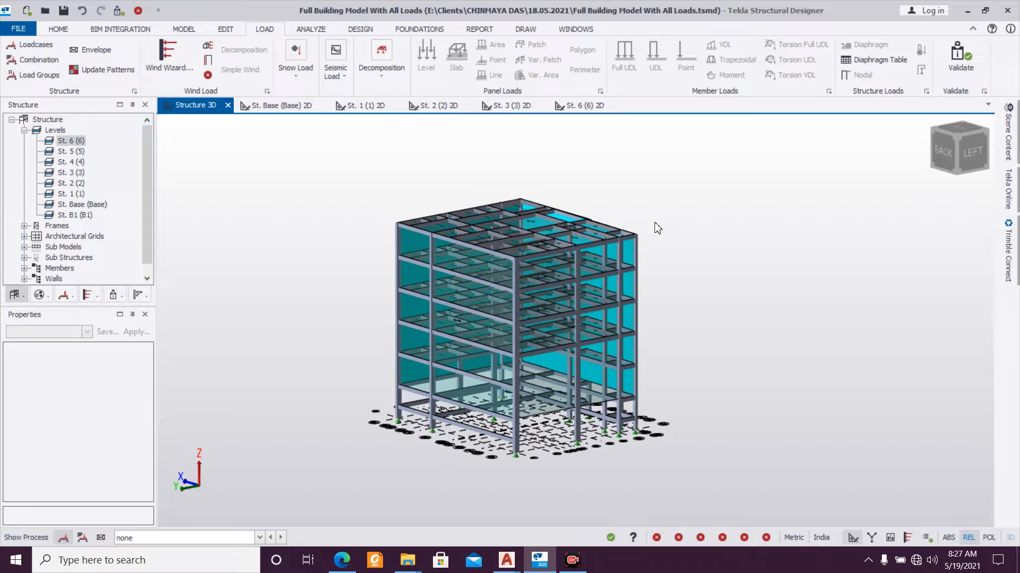
{"action": "left_click", "coordinate": [1007, 134]}
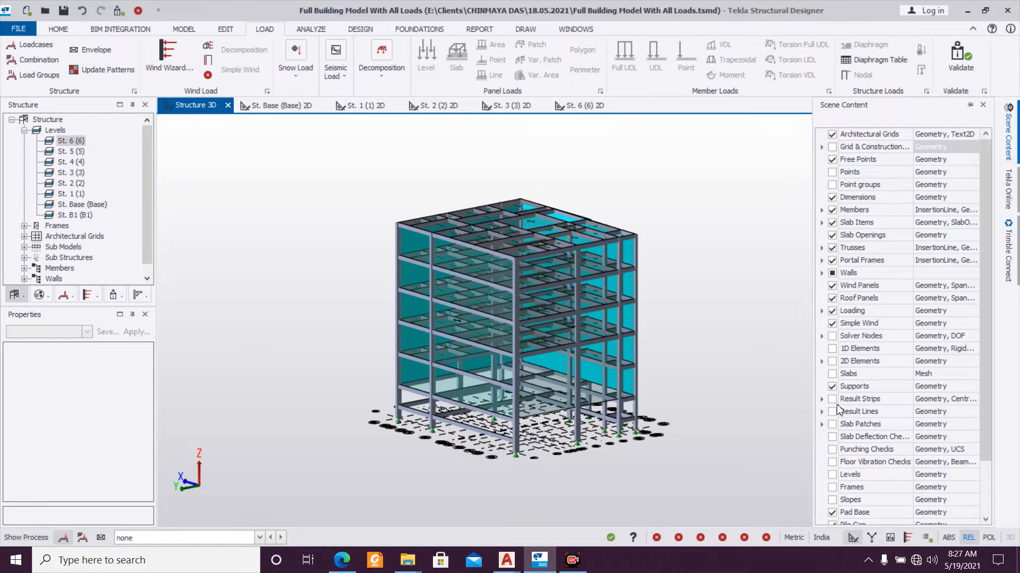
{"action": "scroll", "coordinate": [836, 409], "scroll_direction": "down", "scroll_amount": 2}
{"action": "scroll", "coordinate": [841, 406], "scroll_direction": "up", "scroll_amount": 2}
{"action": "scroll", "coordinate": [844, 401], "scroll_direction": "down", "scroll_amount": 2}
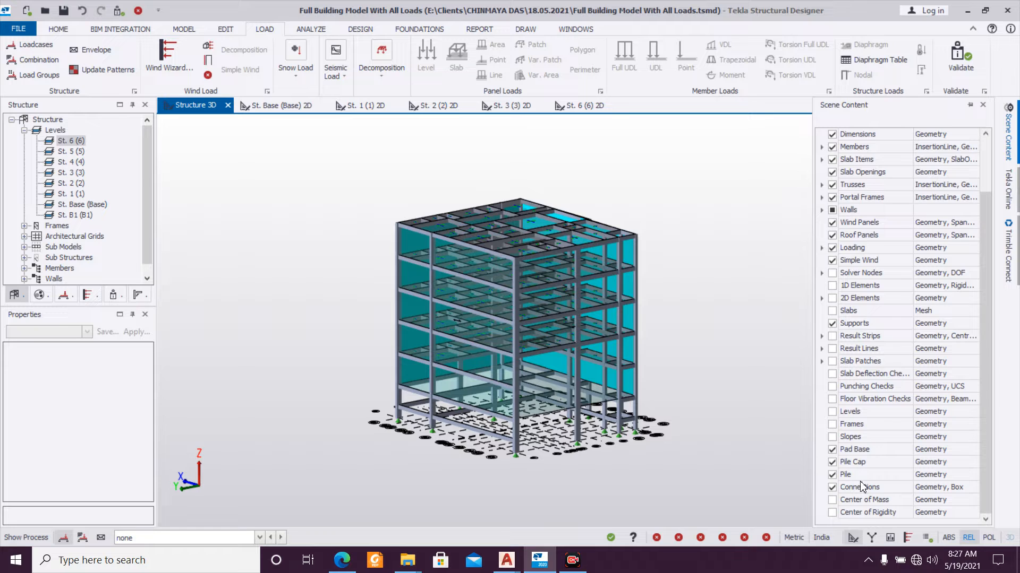
{"action": "scroll", "coordinate": [855, 374], "scroll_direction": "up", "scroll_amount": 2}
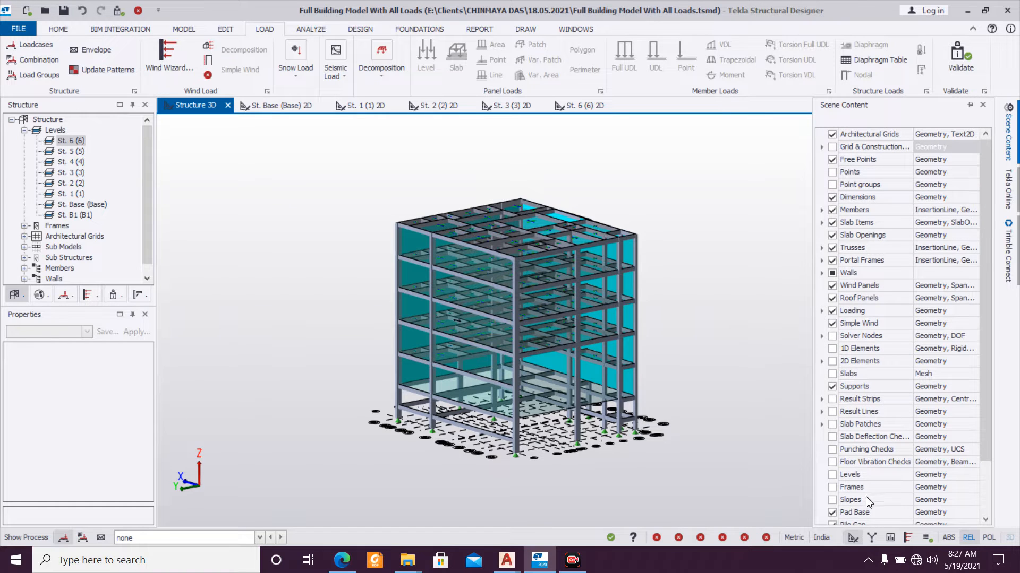
{"action": "left_click", "coordinate": [872, 537]}
{"action": "mouse_move", "coordinate": [1008, 186]}
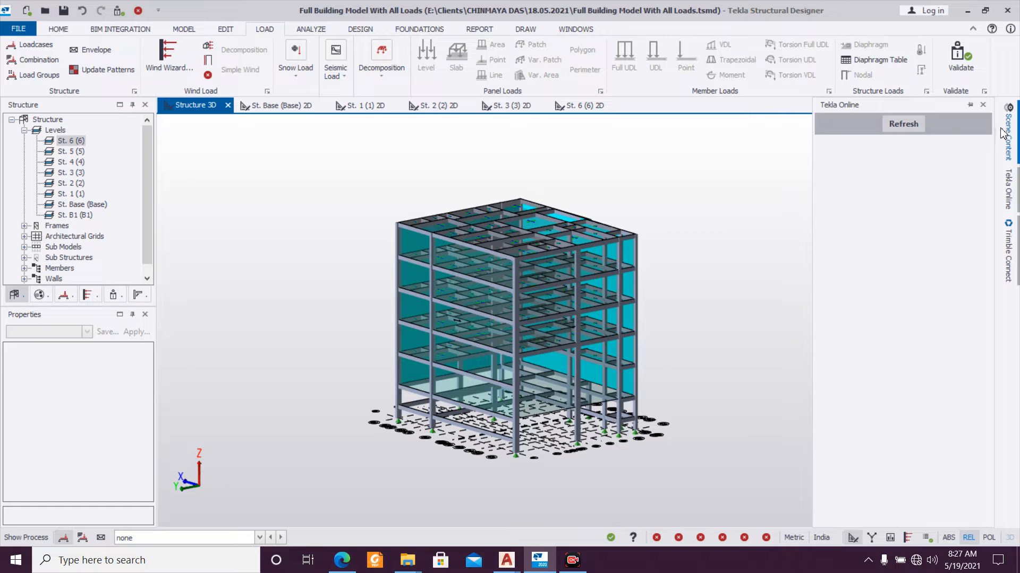
{"action": "mouse_move", "coordinate": [1003, 132]}
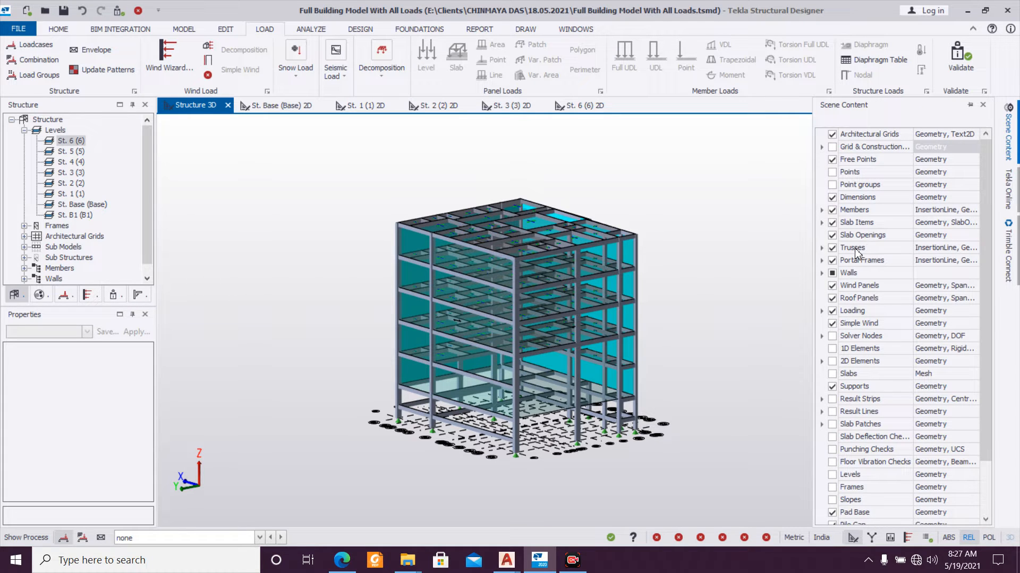
{"action": "left_click", "coordinate": [832, 287]}
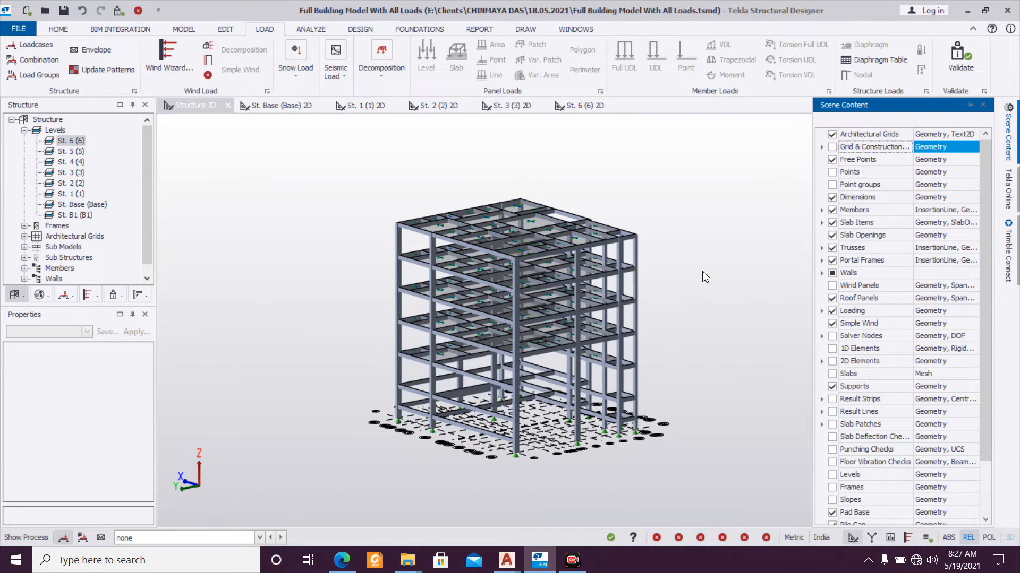
{"action": "right_click_drag", "start_coordinate": [696, 274], "coordinate": [798, 280]}
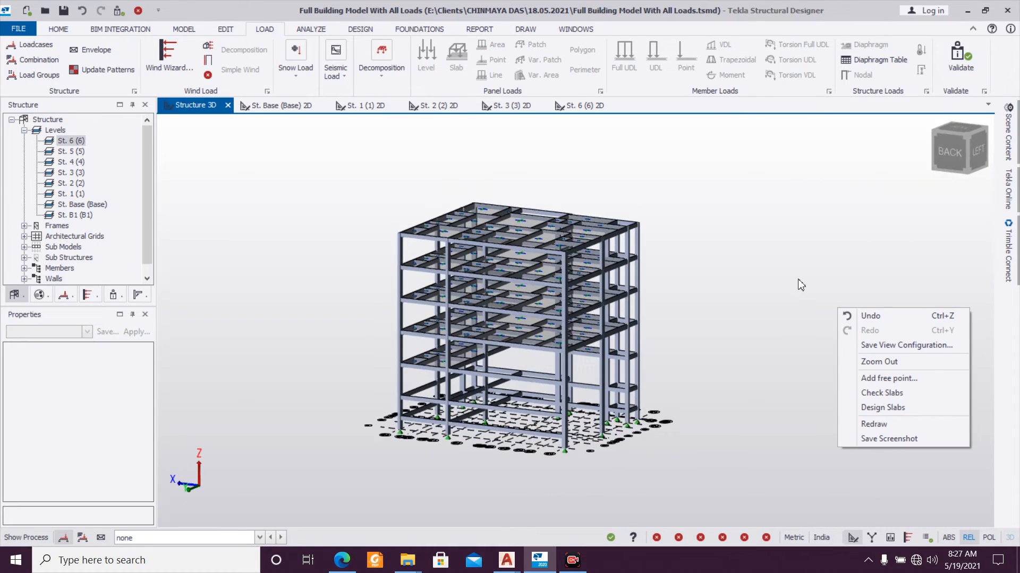
{"action": "left_click", "coordinate": [742, 290]}
{"action": "right_click_drag", "start_coordinate": [731, 237], "coordinate": [697, 258]}
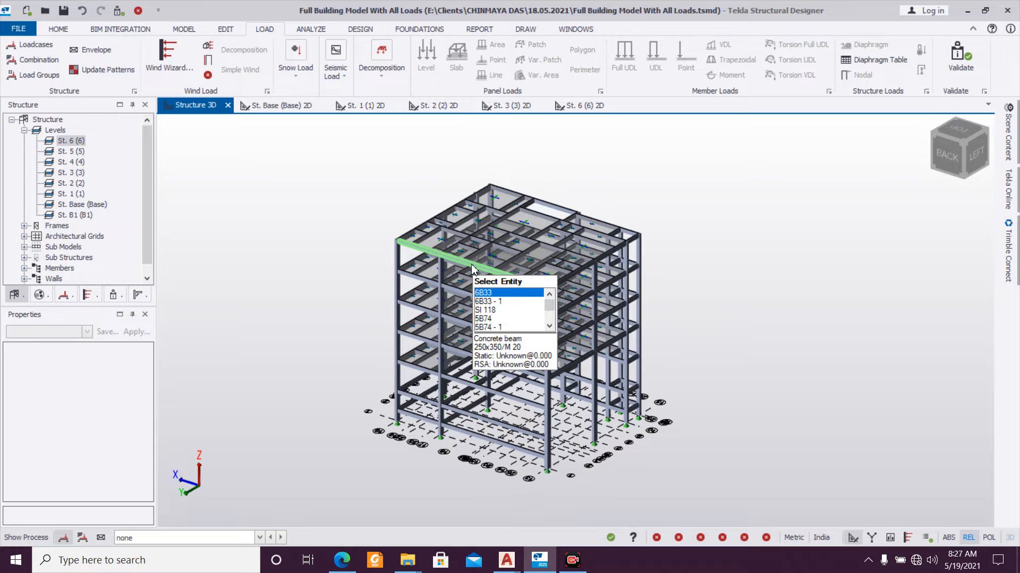
{"action": "left_click", "coordinate": [472, 269]}
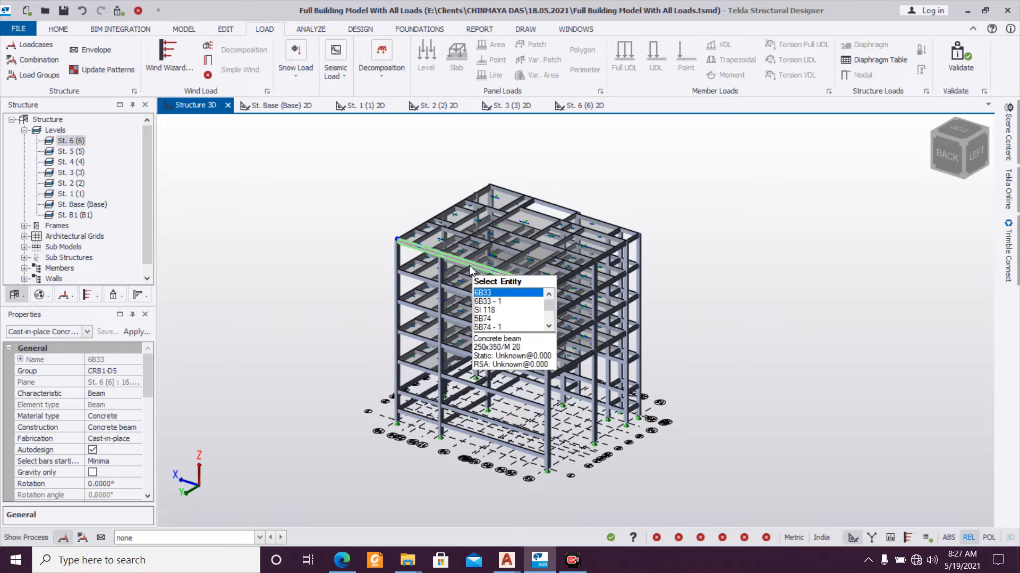
{"action": "left_click", "coordinate": [430, 220]}
{"action": "left_click", "coordinate": [566, 212]}
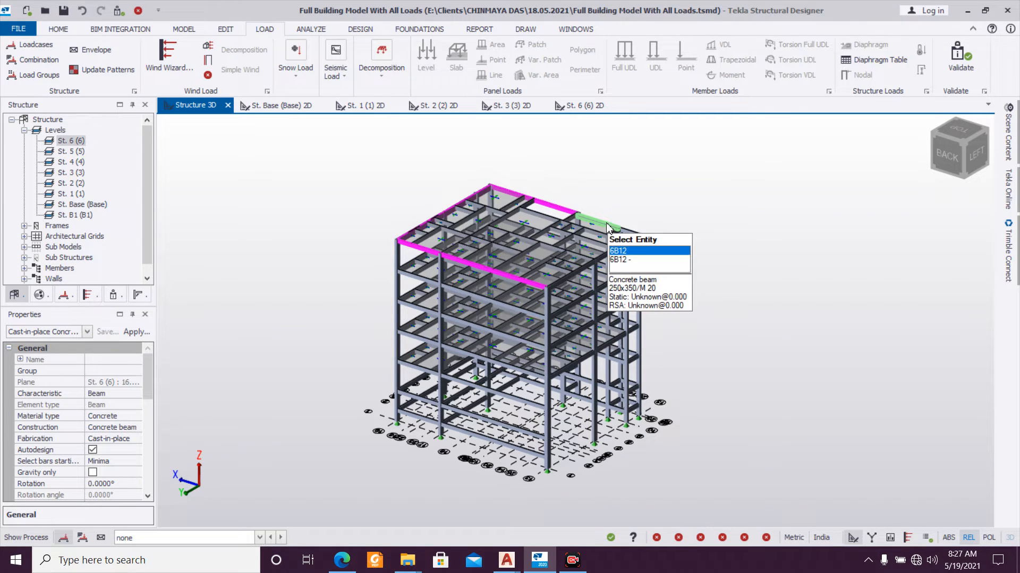
{"action": "right_click_drag", "start_coordinate": [713, 236], "coordinate": [286, 224]}
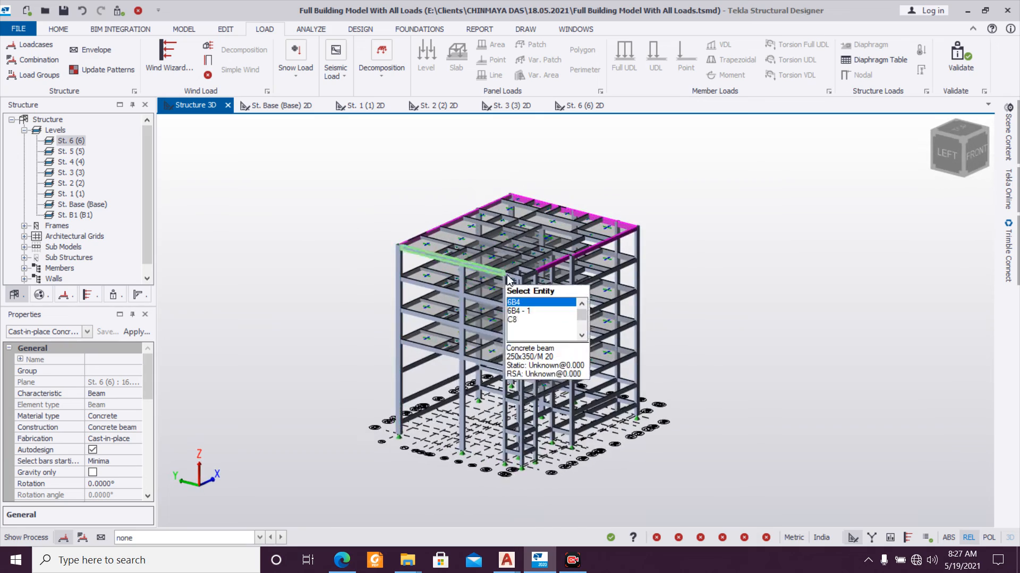
{"action": "scroll", "coordinate": [507, 278], "scroll_direction": "up", "scroll_amount": 3}
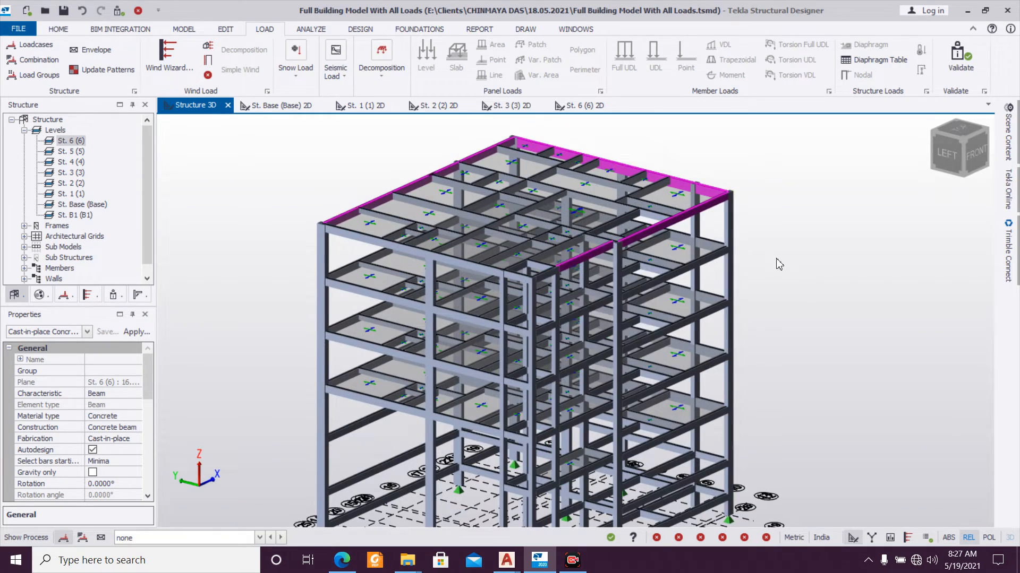
{"action": "right_click_drag", "start_coordinate": [776, 259], "coordinate": [759, 257]}
{"action": "key", "text": "Escape"}
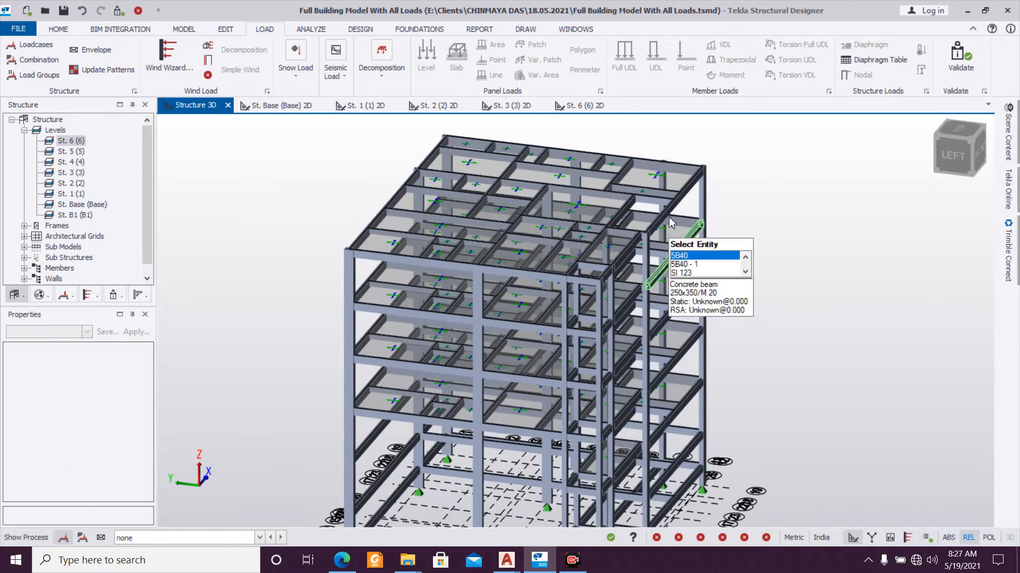
Step: Run the static analysis and design of all members in the building model
{"action": "right_click_drag", "start_coordinate": [673, 224], "coordinate": [881, 209]}
{"action": "scroll", "coordinate": [880, 209], "scroll_direction": "down", "scroll_amount": 3}
{"action": "scroll", "coordinate": [815, 223], "scroll_direction": "down", "scroll_amount": 1}
{"action": "middle_click_drag", "start_coordinate": [815, 223], "coordinate": [672, 225]}
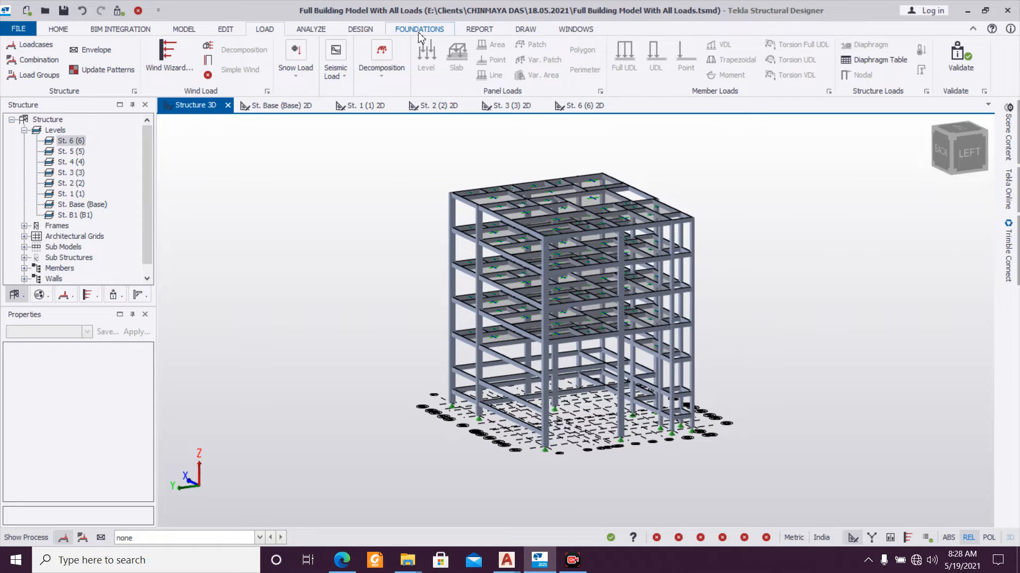
{"action": "left_click", "coordinate": [361, 29]}
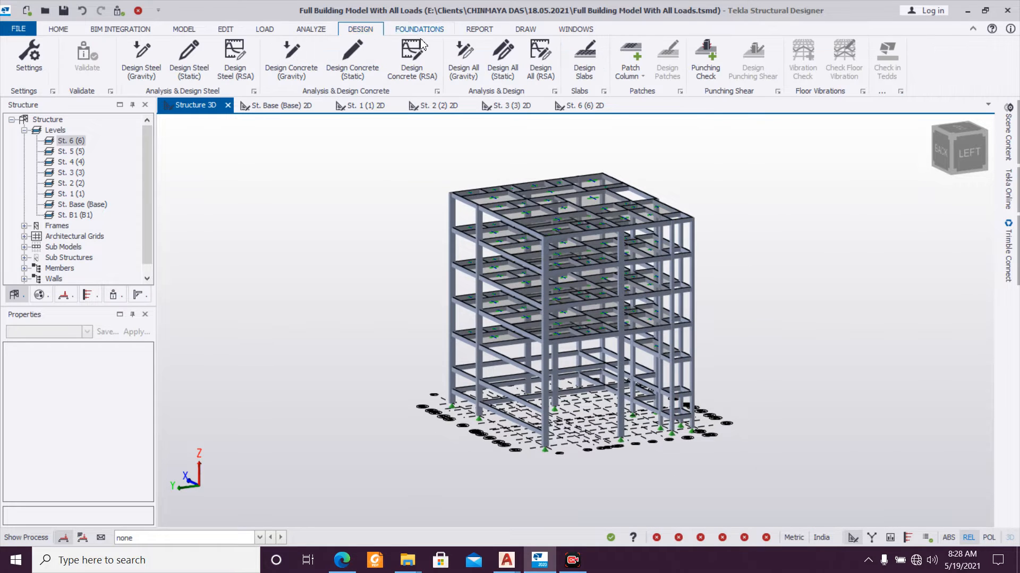
{"action": "left_click", "coordinate": [508, 72]}
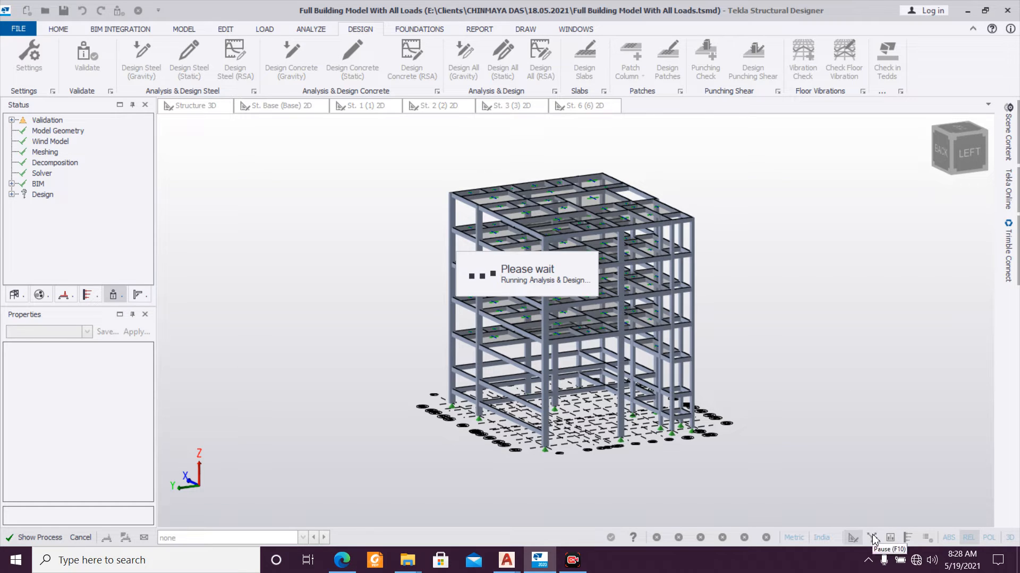
Step: Examine the design status colours of the beams and columns from several sides of the building
{"action": "middle_click_drag", "start_coordinate": [728, 501], "coordinate": [846, 503]}
{"action": "scroll", "coordinate": [526, 496], "scroll_direction": "up", "scroll_amount": 3}
{"action": "middle_click_drag", "start_coordinate": [525, 491], "coordinate": [826, 496]}
{"action": "scroll", "coordinate": [667, 492], "scroll_direction": "up", "scroll_amount": 2}
{"action": "scroll", "coordinate": [667, 491], "scroll_direction": "down", "scroll_amount": 3}
{"action": "middle_click_drag", "start_coordinate": [668, 492], "coordinate": [363, 455]}
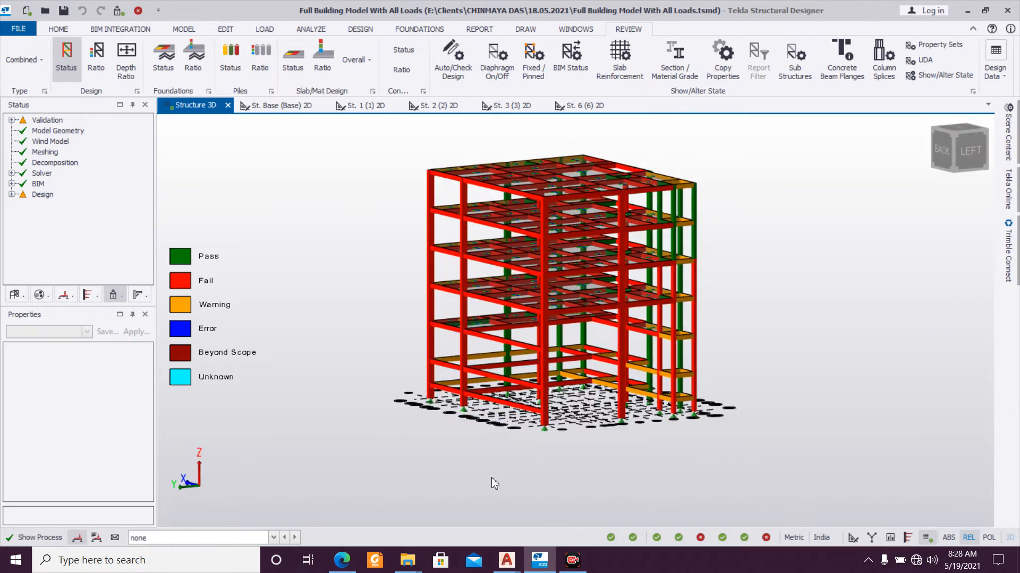
{"action": "middle_click_drag", "start_coordinate": [644, 507], "coordinate": [487, 532]}
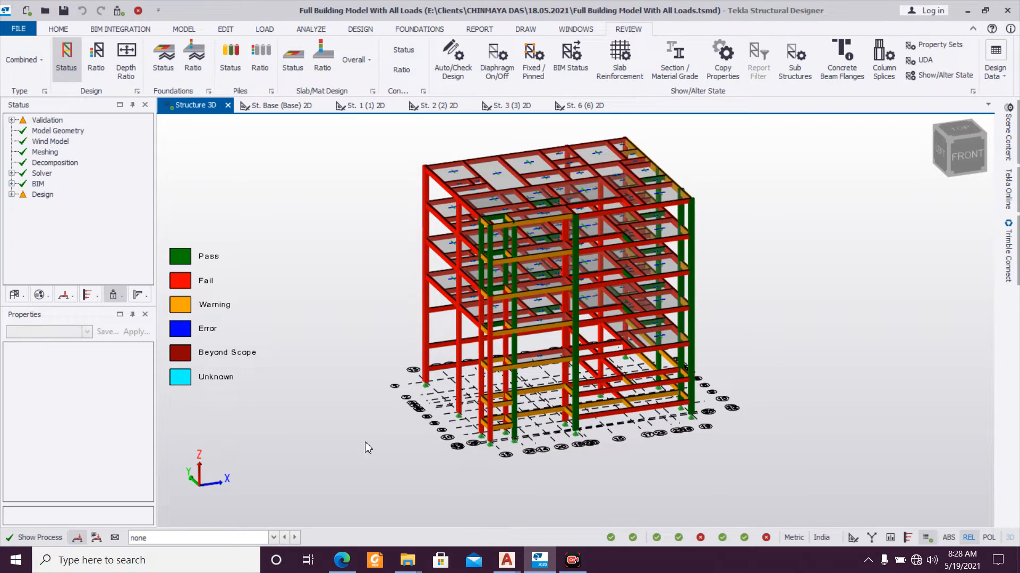
{"action": "scroll", "coordinate": [487, 499], "scroll_direction": "up", "scroll_amount": 4}
{"action": "scroll", "coordinate": [639, 501], "scroll_direction": "down", "scroll_amount": 2}
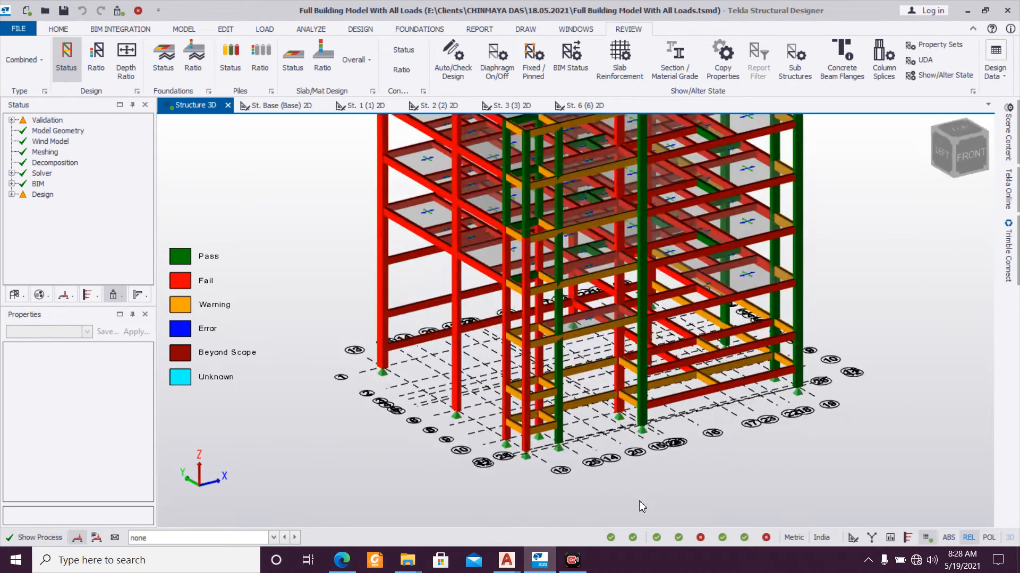
Step: Set the section of the three failing corner columns C8, C9 and C10 to 400 mm breadth by 250 mm depth
{"action": "scroll", "coordinate": [436, 429], "scroll_direction": "up", "scroll_amount": 4}
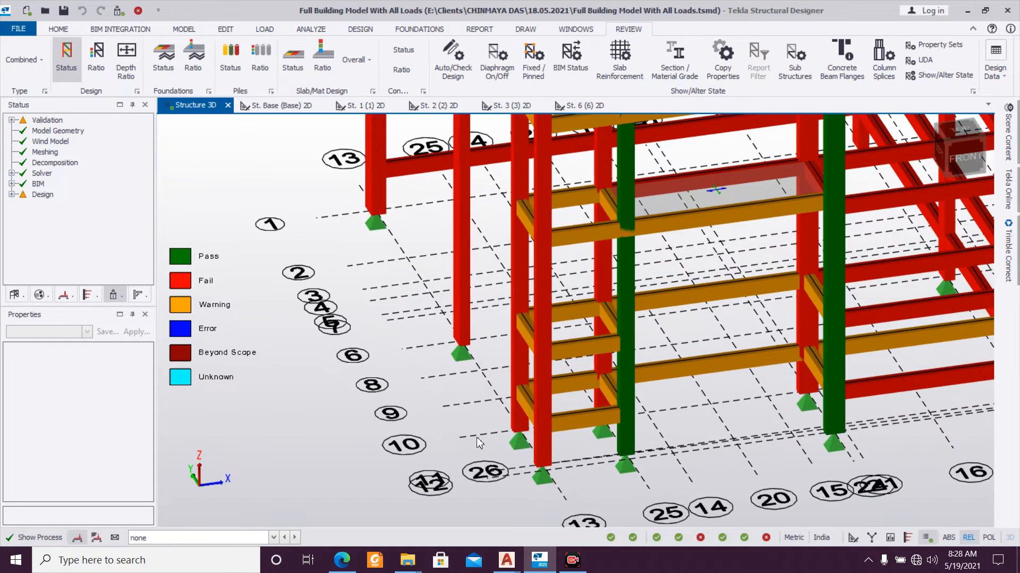
{"action": "left_click", "coordinate": [539, 450]}
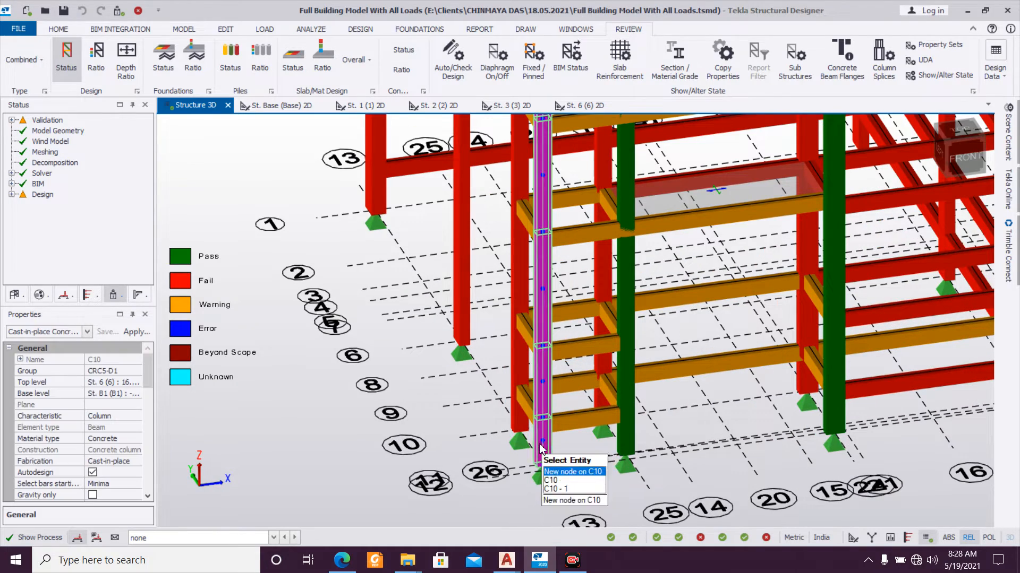
{"action": "left_click", "coordinate": [519, 393]}
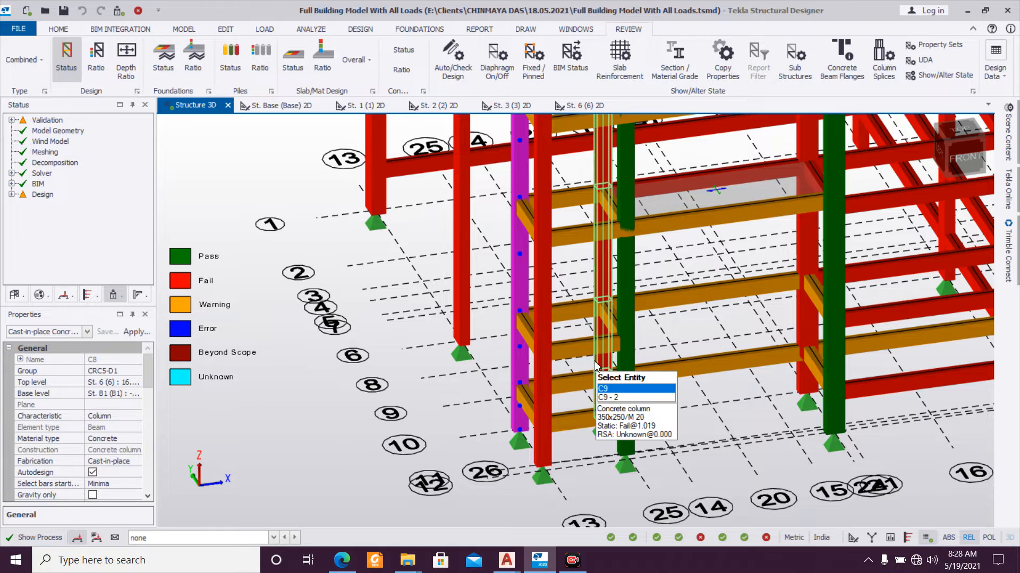
{"action": "left_click", "coordinate": [595, 365], "text": "ctrl"}
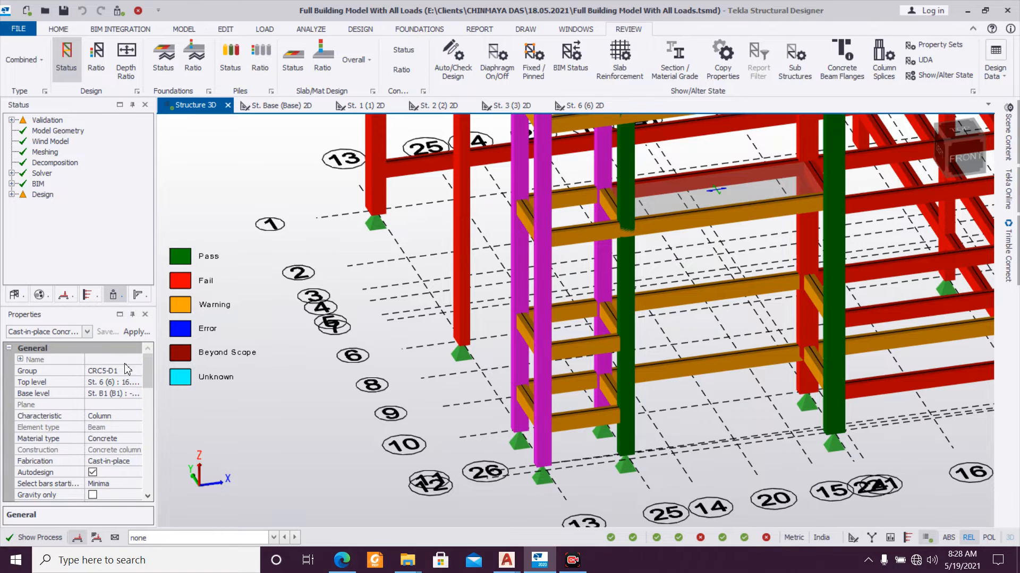
{"action": "scroll", "coordinate": [148, 379], "scroll_direction": "down", "scroll_amount": 3}
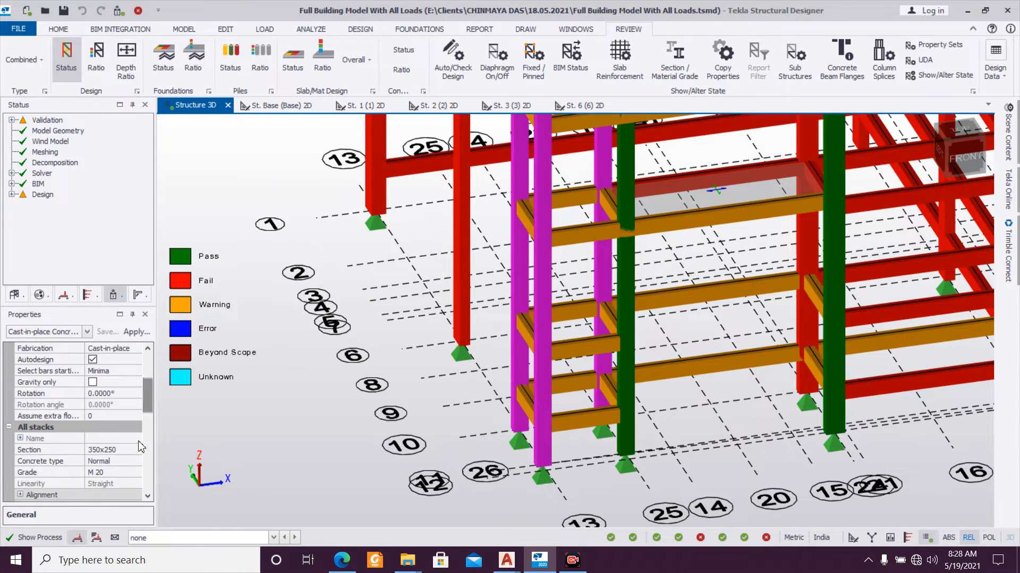
{"action": "left_click", "coordinate": [132, 452]}
{"action": "left_click", "coordinate": [136, 451]}
{"action": "left_click", "coordinate": [113, 518]}
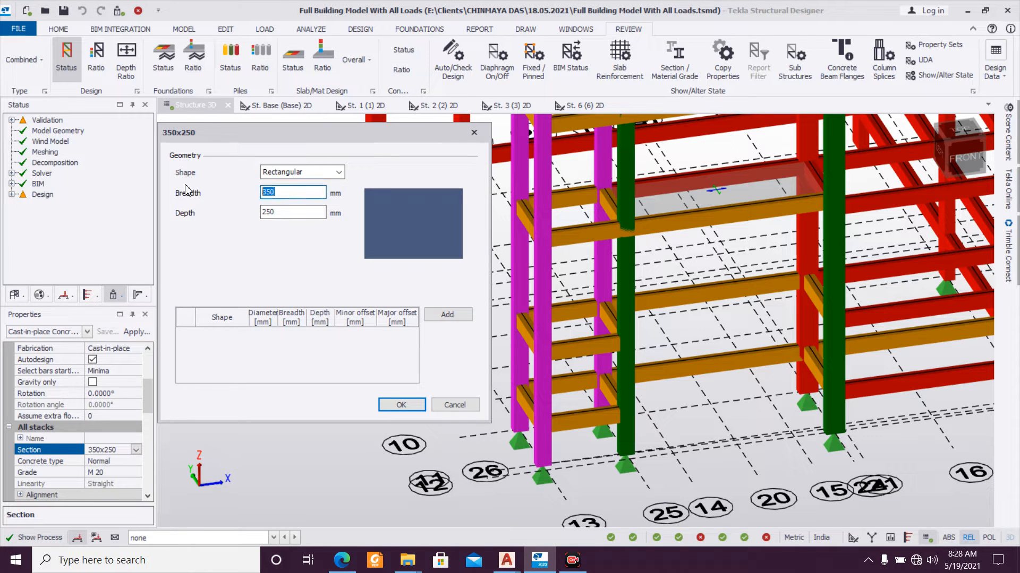
{"action": "type", "text": "400"}
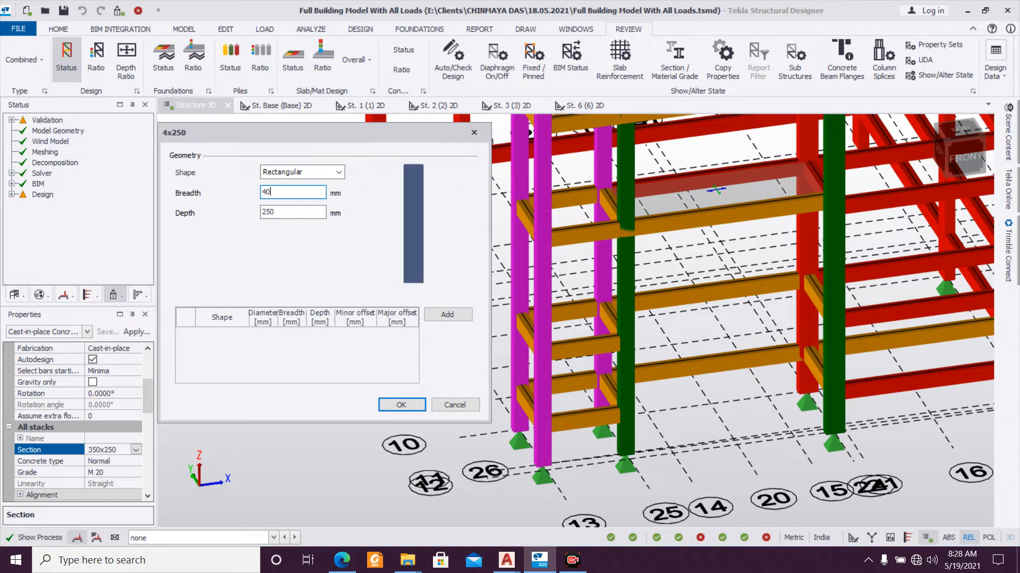
{"action": "left_click", "coordinate": [401, 405]}
Step: Run a static design on the three selected 400x250 columns
{"action": "mouse_move", "coordinate": [534, 388]}
{"action": "right_click_drag", "start_coordinate": [535, 384], "coordinate": [535, 381]}
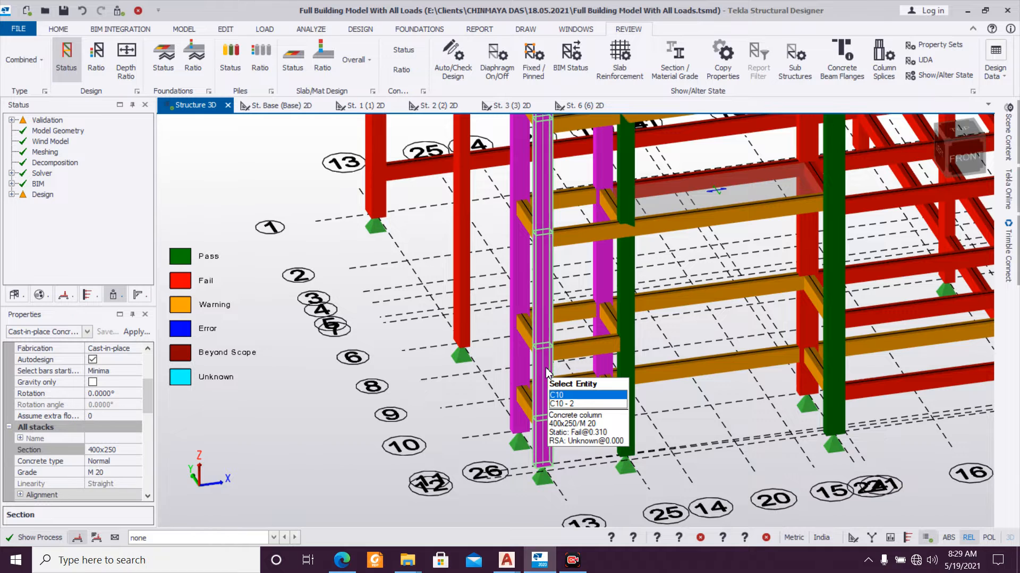
{"action": "right_click", "coordinate": [548, 373]}
{"action": "mouse_move", "coordinate": [640, 144]}
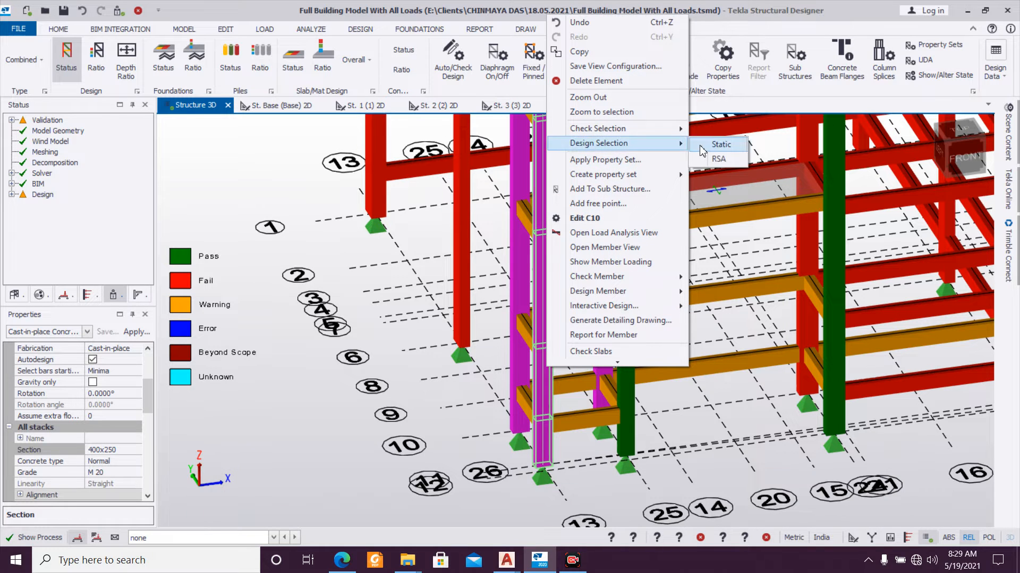
{"action": "left_click", "coordinate": [702, 149]}
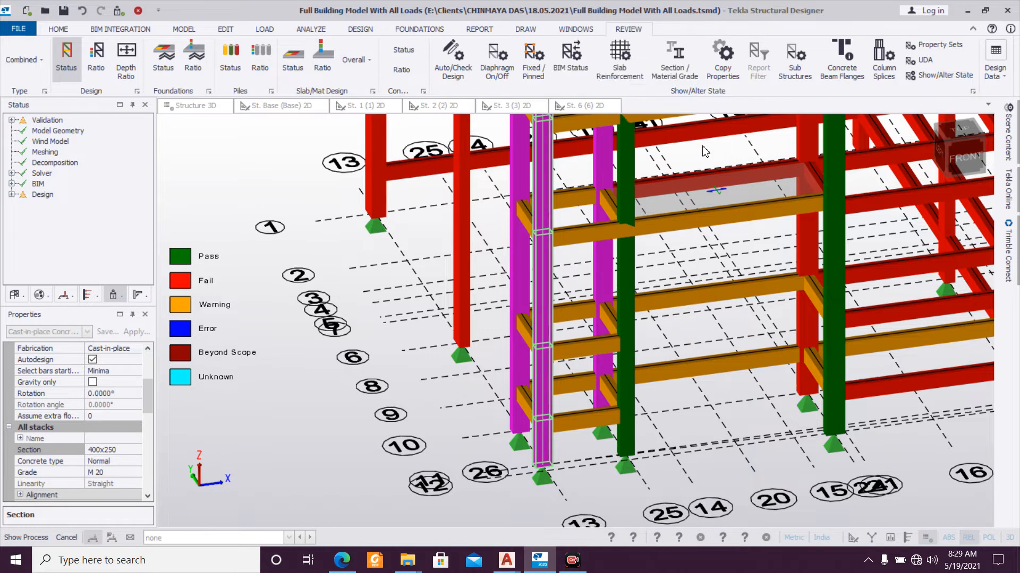
Step: Inspect the design status of the redesigned columns and look for other failing columns around them
{"action": "left_click", "coordinate": [679, 428]}
{"action": "right_click_drag", "start_coordinate": [670, 431], "coordinate": [800, 440]}
{"action": "scroll", "coordinate": [627, 440], "scroll_direction": "up", "scroll_amount": 2}
{"action": "scroll", "coordinate": [584, 430], "scroll_direction": "down", "scroll_amount": 3}
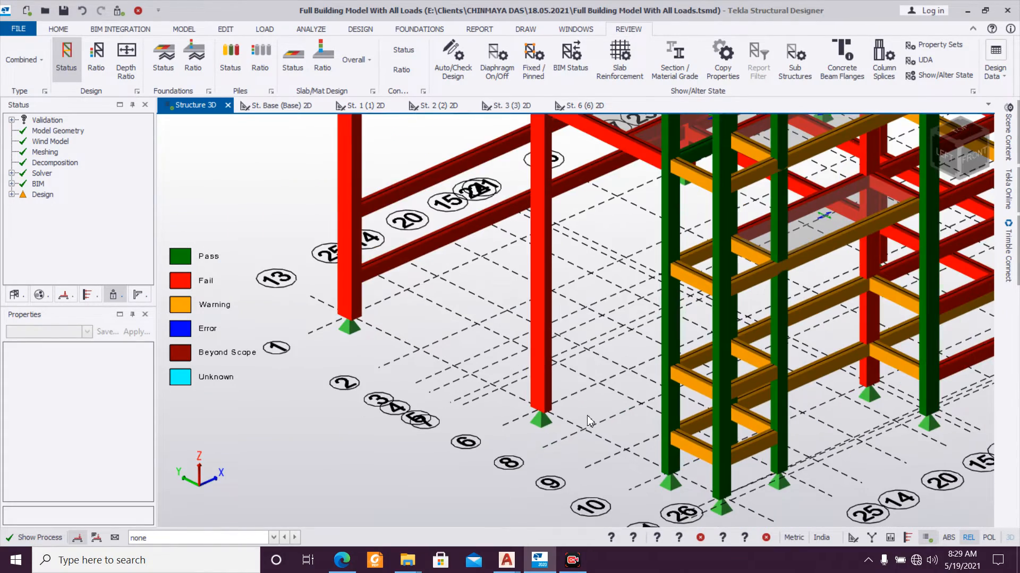
{"action": "scroll", "coordinate": [590, 421], "scroll_direction": "down", "scroll_amount": 3}
{"action": "scroll", "coordinate": [590, 421], "scroll_direction": "up", "scroll_amount": 3}
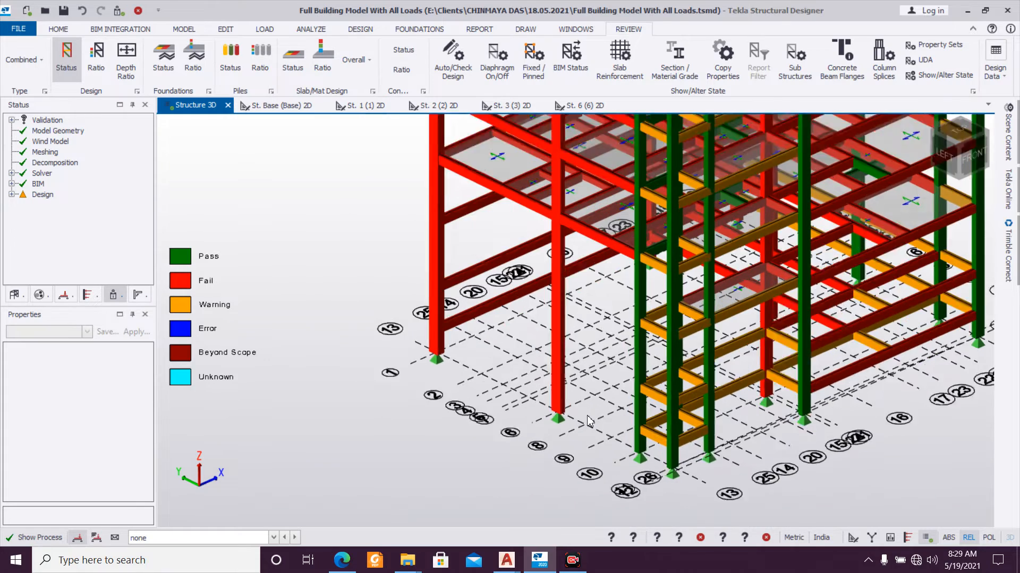
{"action": "scroll", "coordinate": [337, 339], "scroll_direction": "down", "scroll_amount": 2}
{"action": "scroll", "coordinate": [410, 365], "scroll_direction": "up", "scroll_amount": 1}
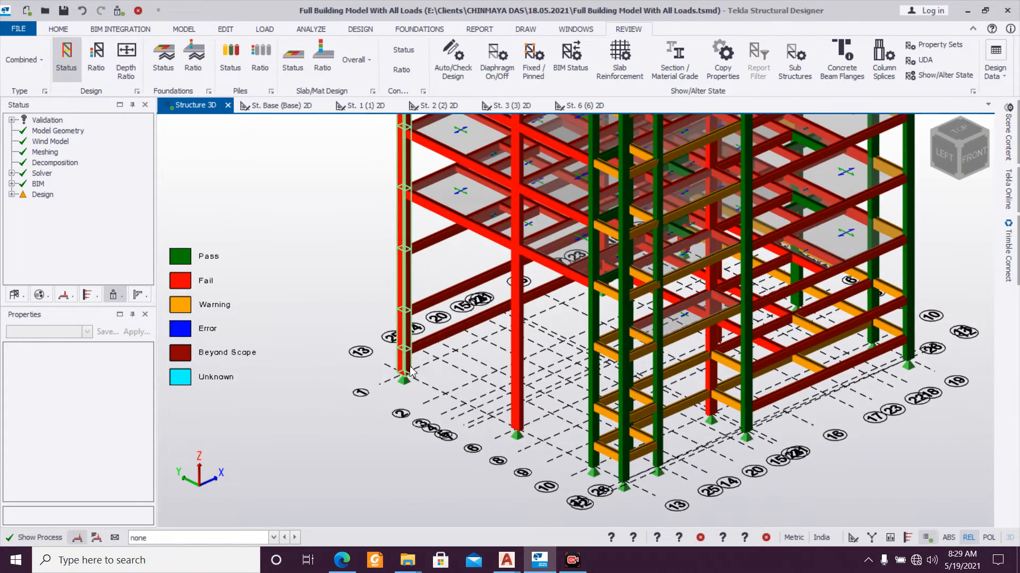
Step: Set the section of failing corner column C1 to 400 mm breadth by 550 mm depth
{"action": "left_click", "coordinate": [411, 365]}
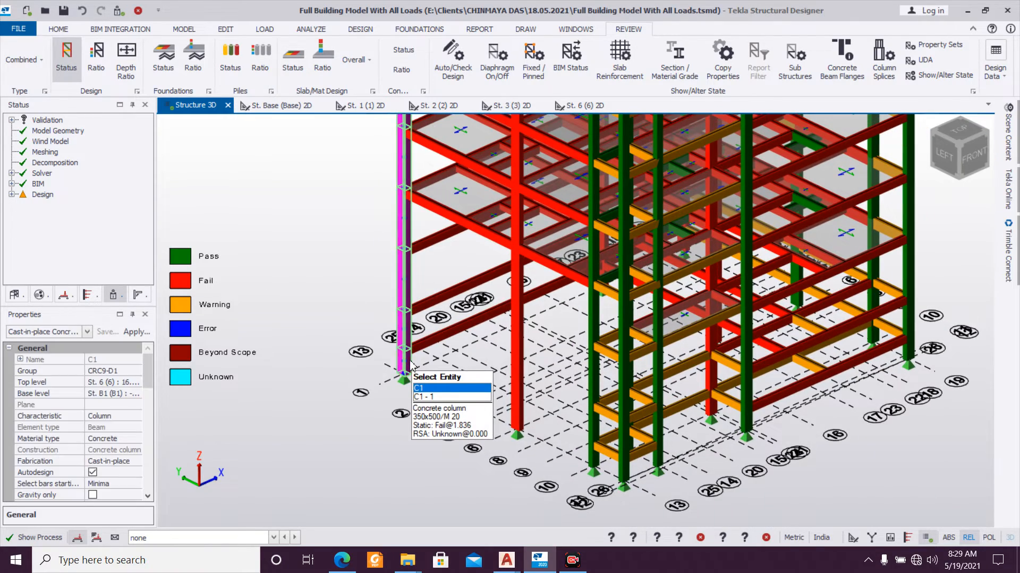
{"action": "left_click", "coordinate": [145, 418]}
{"action": "left_click", "coordinate": [130, 416]}
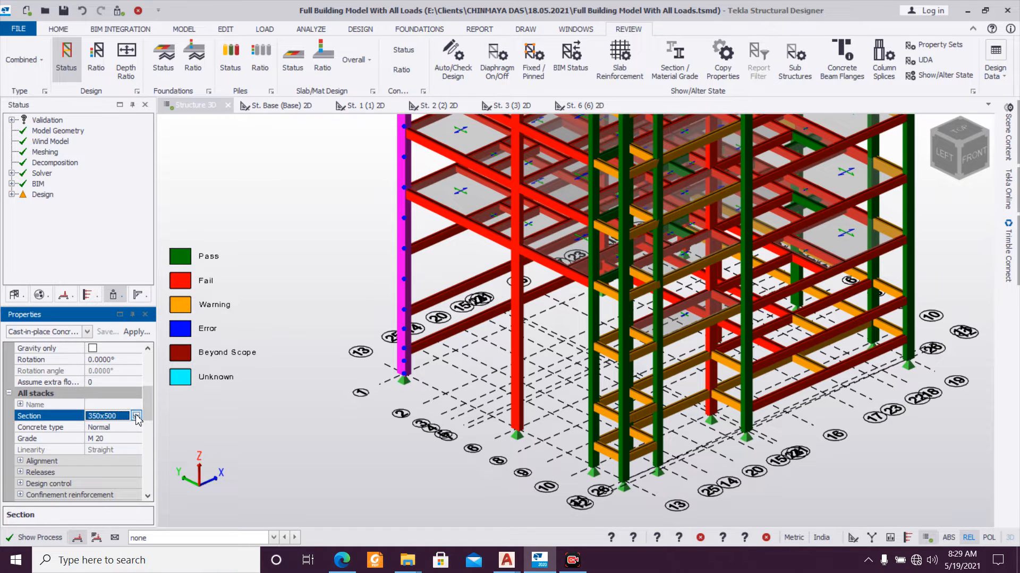
{"action": "left_click", "coordinate": [137, 417]}
{"action": "left_click", "coordinate": [109, 496]}
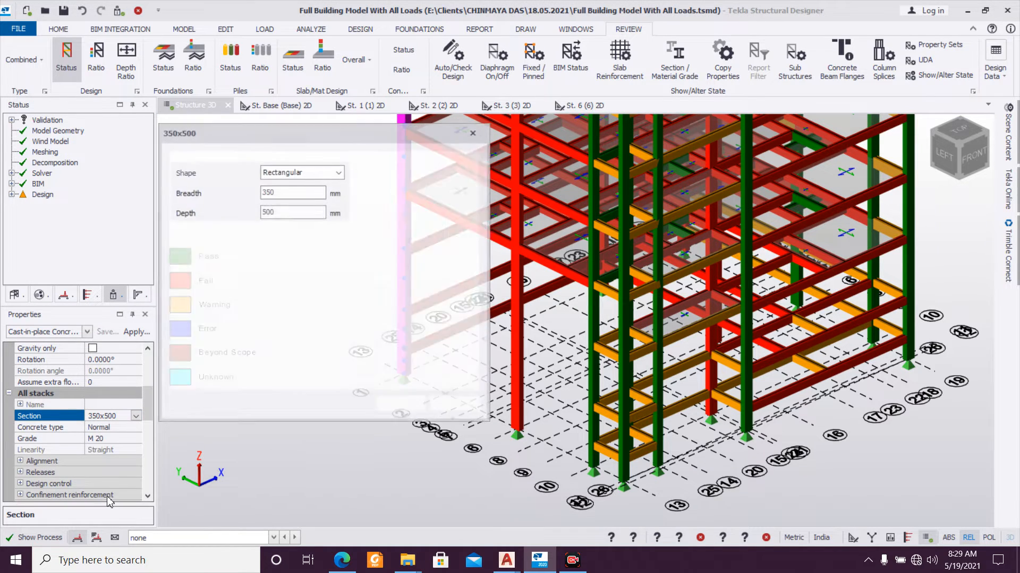
{"action": "double_click", "coordinate": [296, 196]}
{"action": "type", "text": "400"}
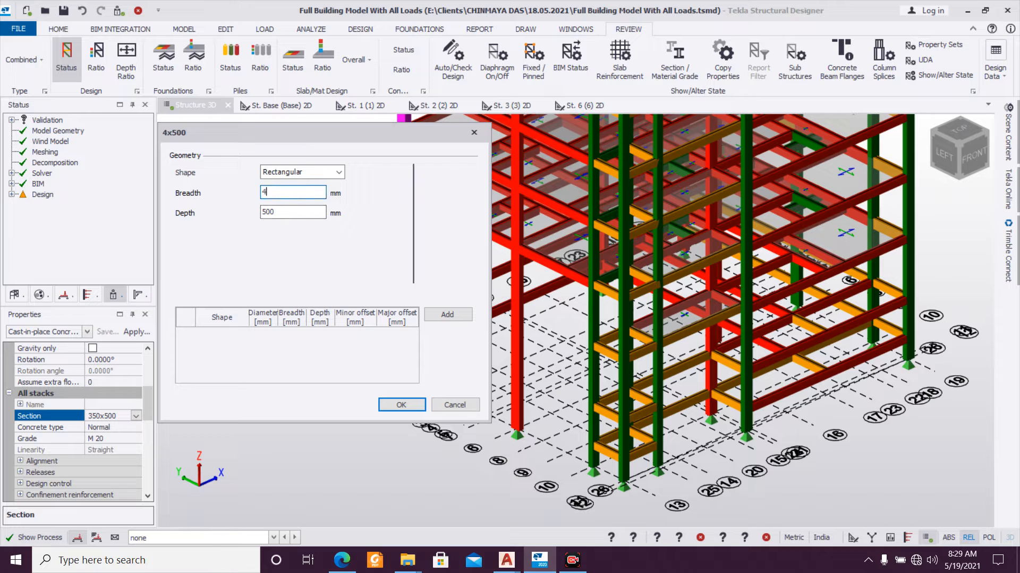
{"action": "double_click", "coordinate": [302, 211]}
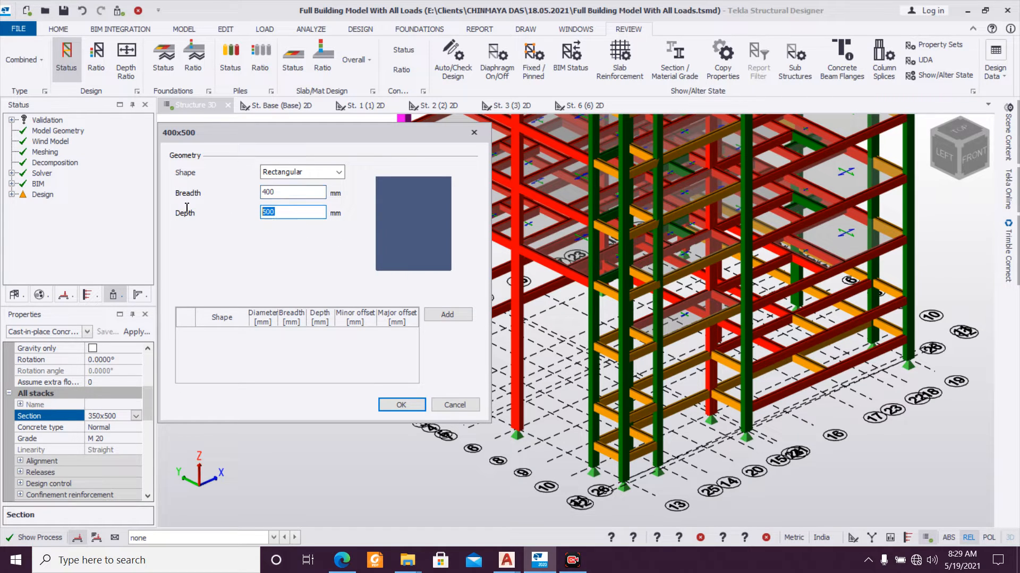
{"action": "type", "text": "550"}
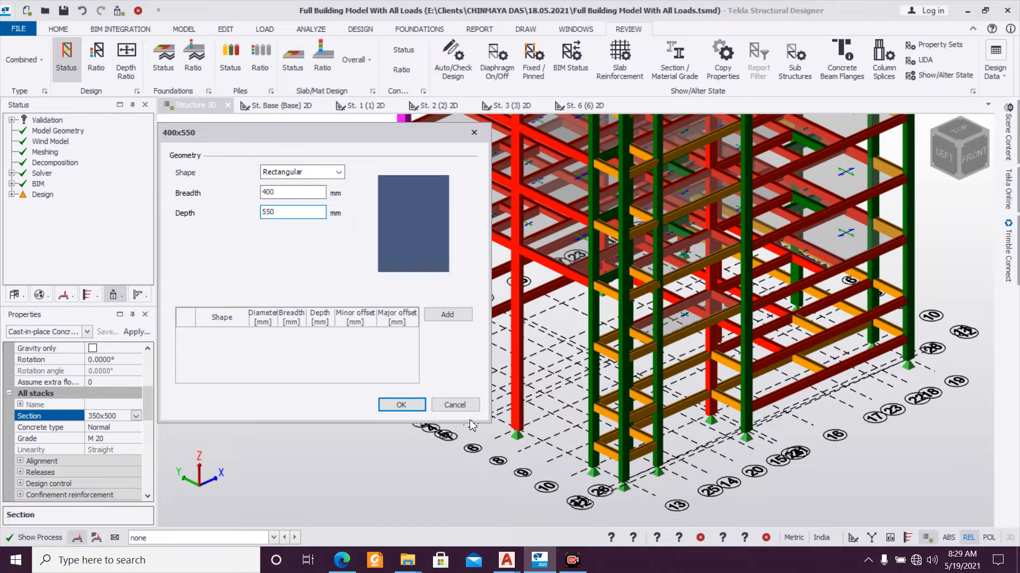
{"action": "left_click", "coordinate": [399, 405]}
Step: Set the section of failing column C7 to 400 mm breadth by 550 mm depth
{"action": "mouse_move", "coordinate": [511, 408]}
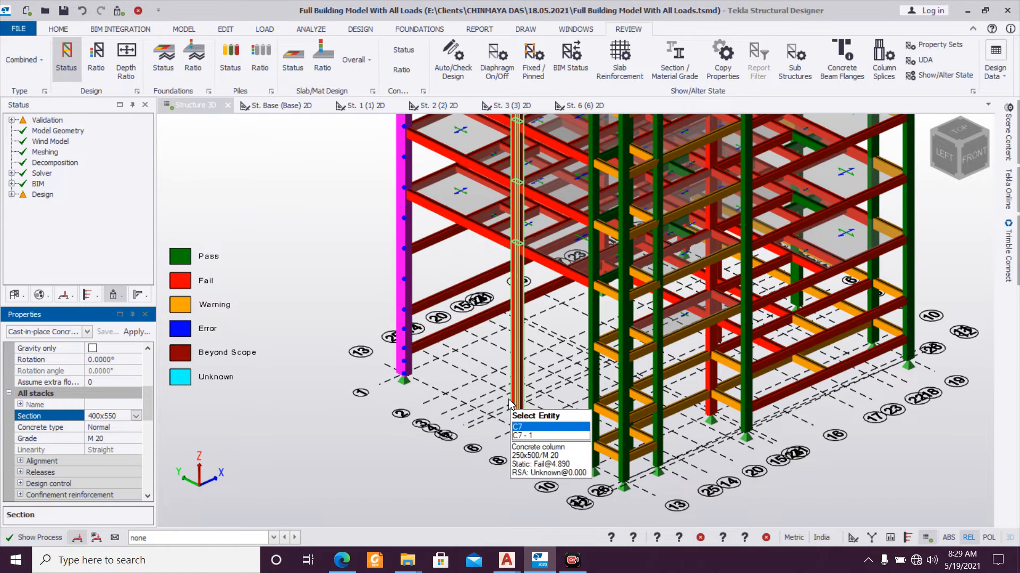
{"action": "left_click", "coordinate": [511, 408]}
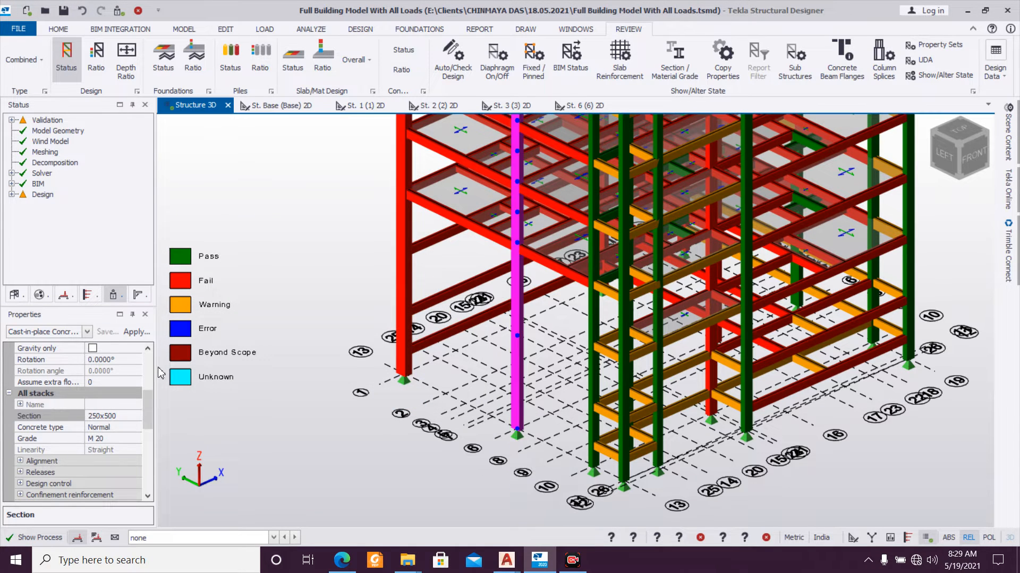
{"action": "left_click", "coordinate": [136, 417]}
{"action": "left_click", "coordinate": [136, 416]}
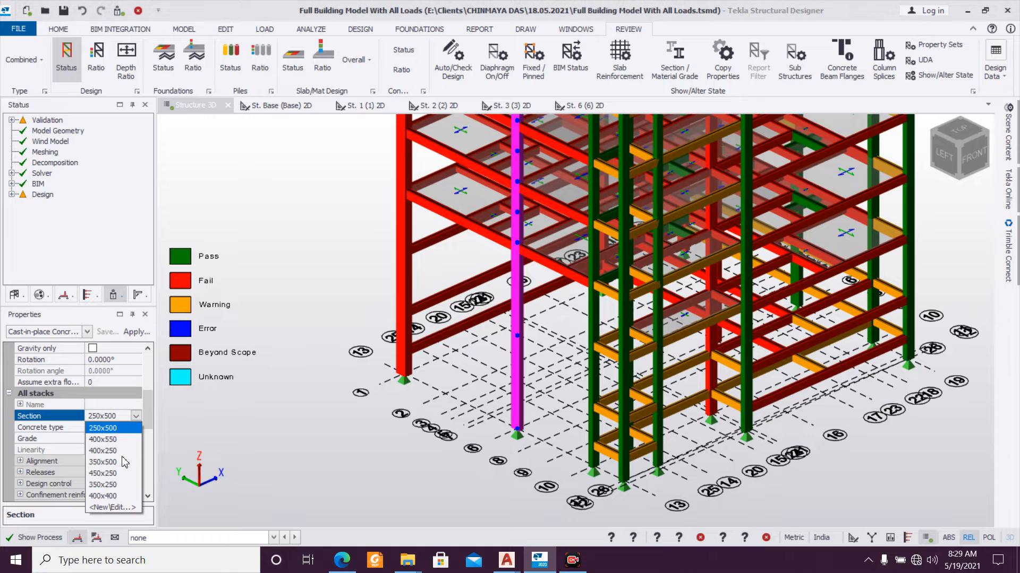
{"action": "left_click", "coordinate": [113, 508]}
{"action": "double_click", "coordinate": [290, 194]}
{"action": "type", "text": "400"}
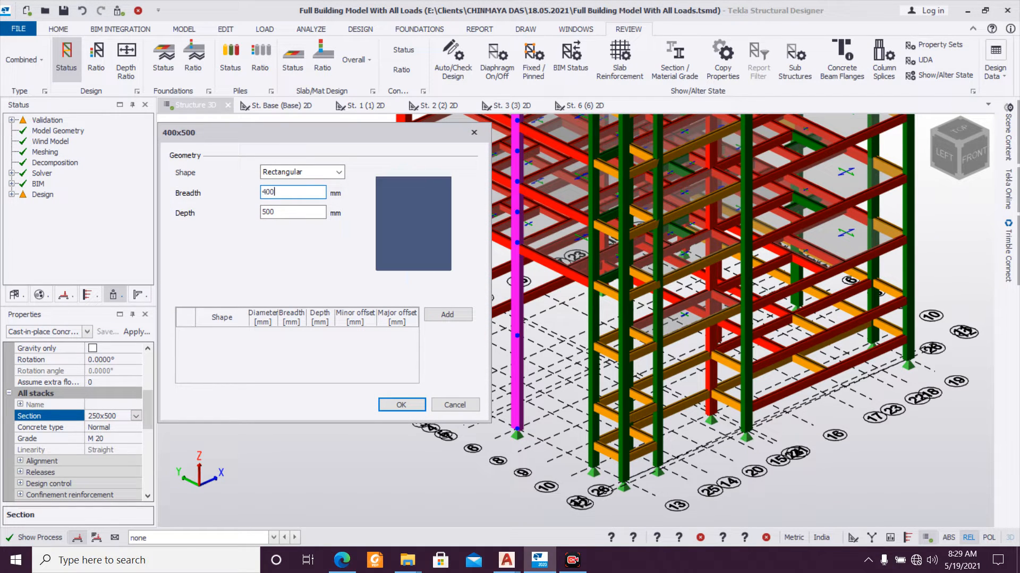
{"action": "type", "text": "500"}
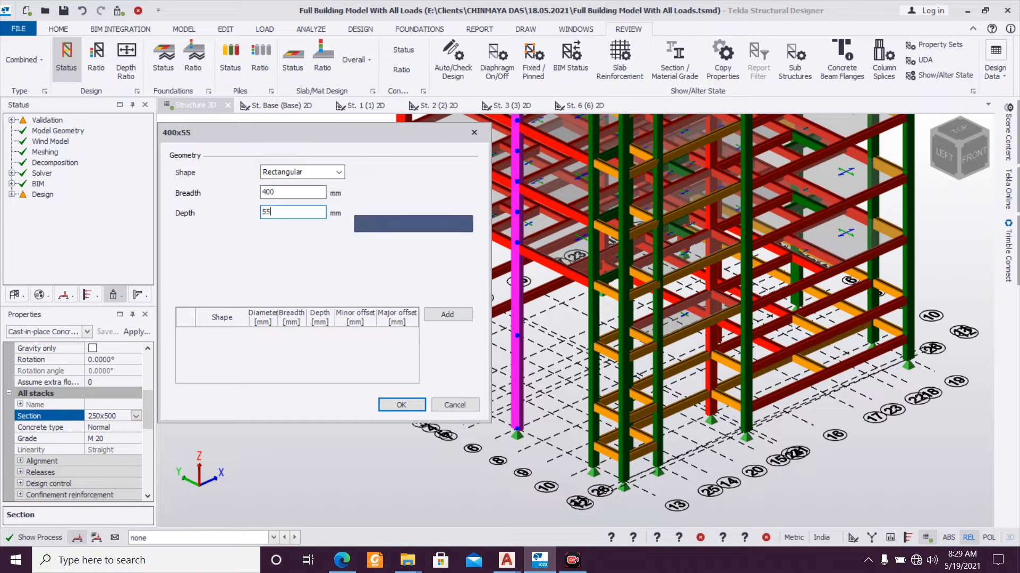
{"action": "left_click", "coordinate": [399, 405]}
Step: Add column C1 to the selection and run a static design on both 400x550 columns, C1 and C7
{"action": "left_click", "coordinate": [401, 332]}
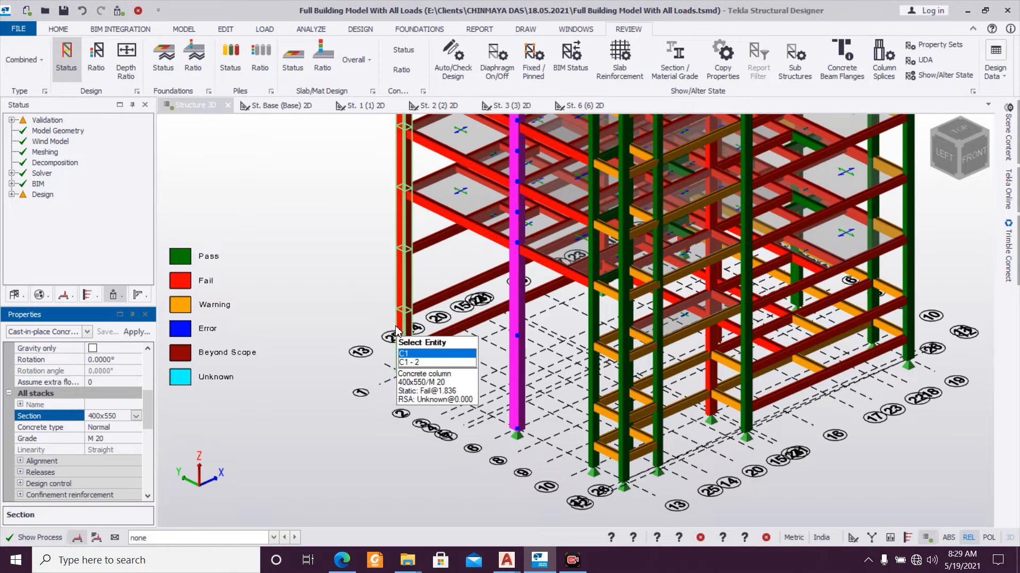
{"action": "right_click", "coordinate": [514, 378]}
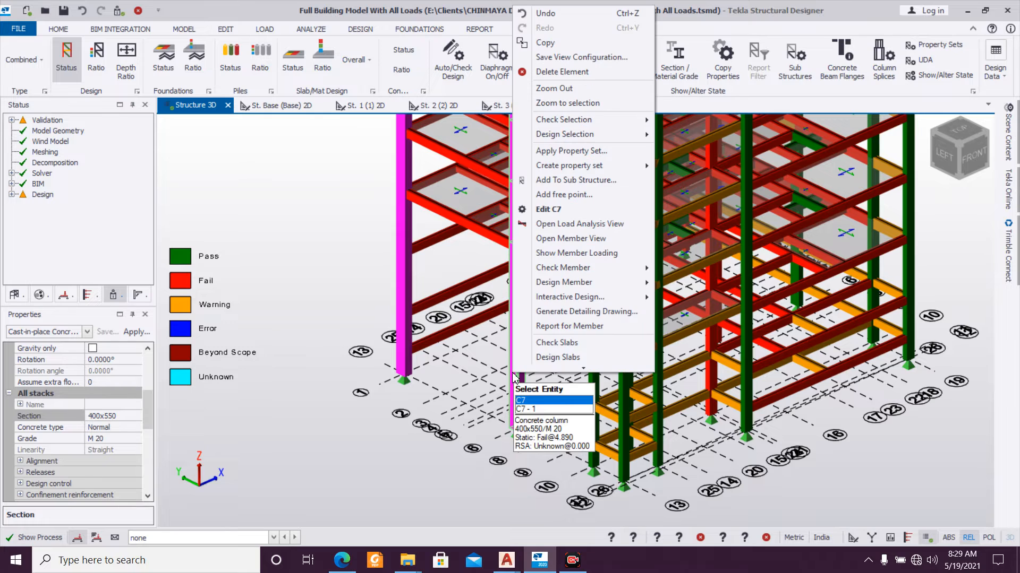
{"action": "mouse_move", "coordinate": [600, 275]}
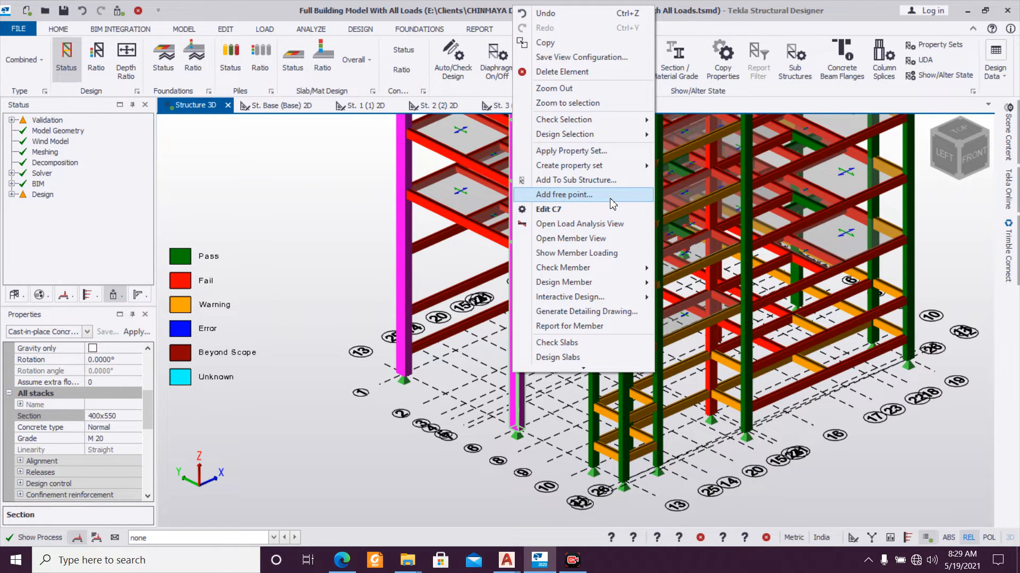
{"action": "mouse_move", "coordinate": [625, 135]}
{"action": "left_click", "coordinate": [686, 136]}
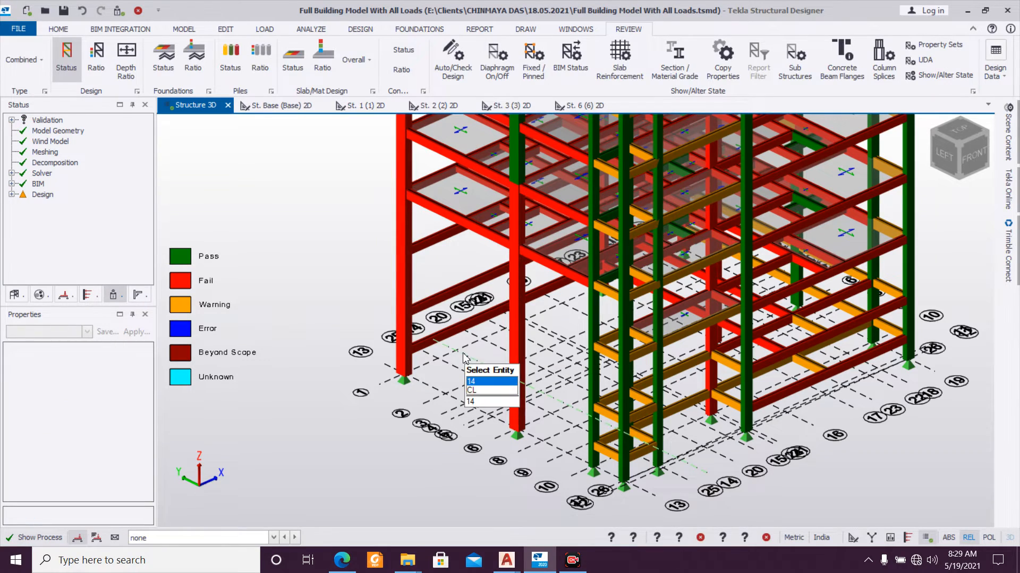
Step: Set the section breadth of failing interior column C12 to 500 mm, keeping the 250 mm depth
{"action": "scroll", "coordinate": [481, 372], "scroll_direction": "down", "scroll_amount": 2}
{"action": "scroll", "coordinate": [481, 375], "scroll_direction": "down", "scroll_amount": 3}
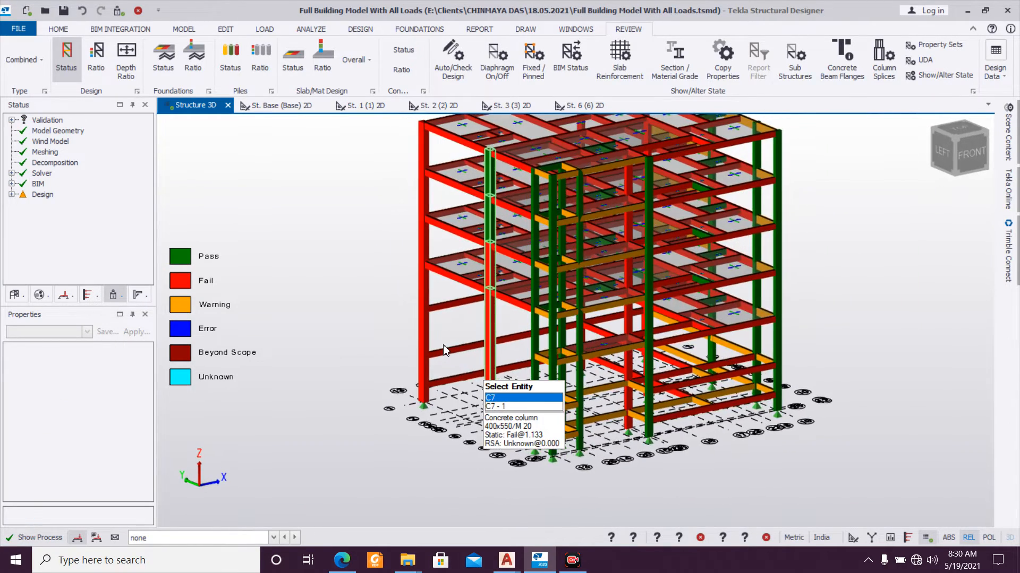
{"action": "scroll", "coordinate": [610, 404], "scroll_direction": "up", "scroll_amount": 5}
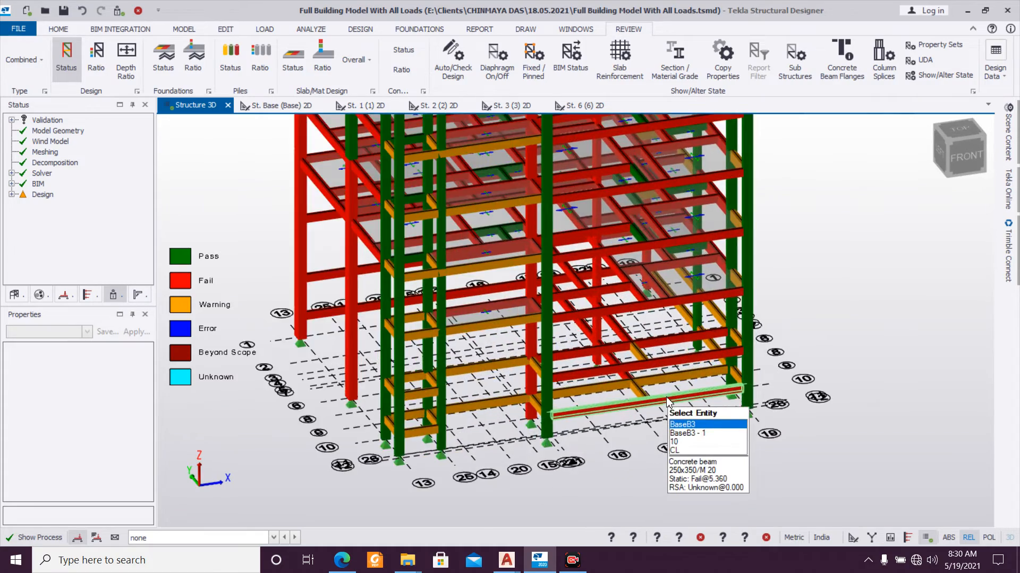
{"action": "scroll", "coordinate": [480, 419], "scroll_direction": "up", "scroll_amount": 4}
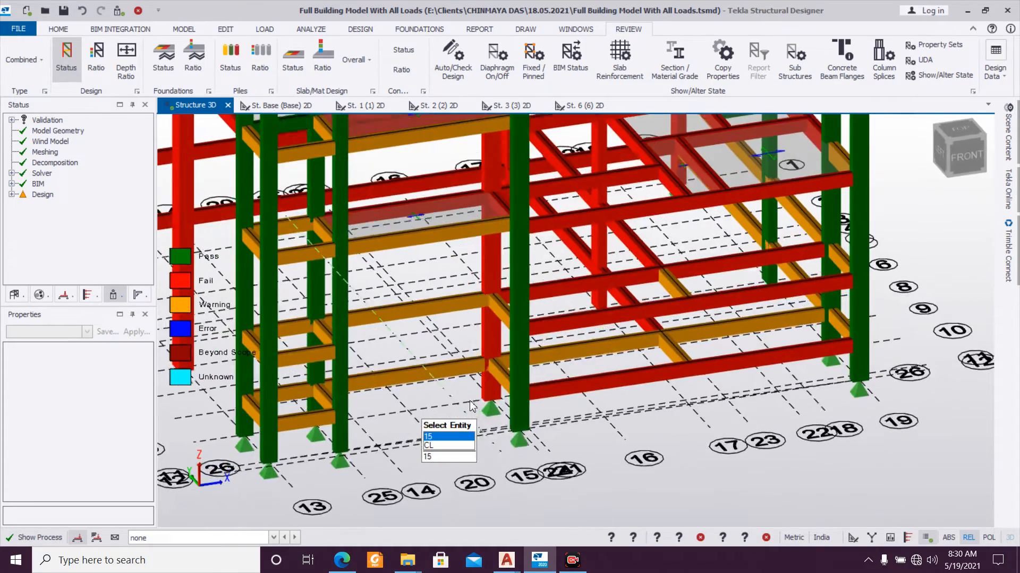
{"action": "left_click", "coordinate": [490, 355]}
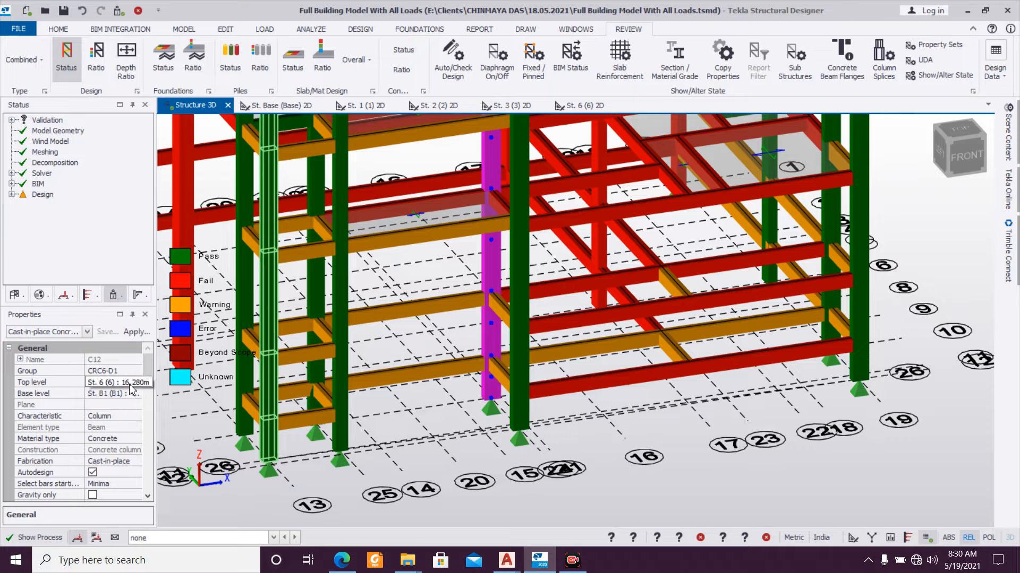
{"action": "scroll", "coordinate": [154, 408], "scroll_direction": "down", "scroll_amount": 3}
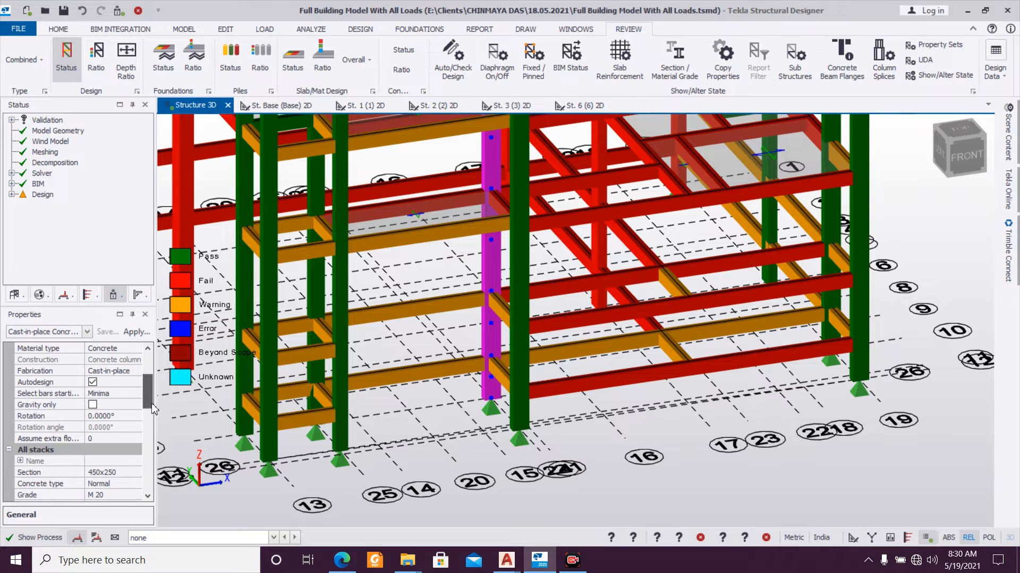
{"action": "left_click", "coordinate": [136, 474]}
{"action": "left_click", "coordinate": [136, 474]}
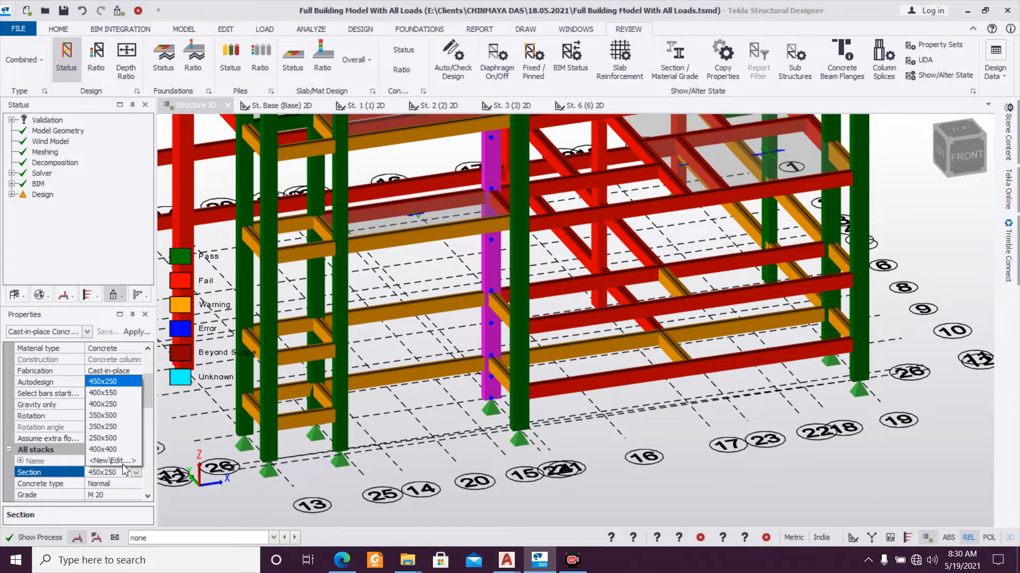
{"action": "left_click", "coordinate": [124, 462]}
{"action": "double_click", "coordinate": [299, 190]}
{"action": "type", "text": "500"}
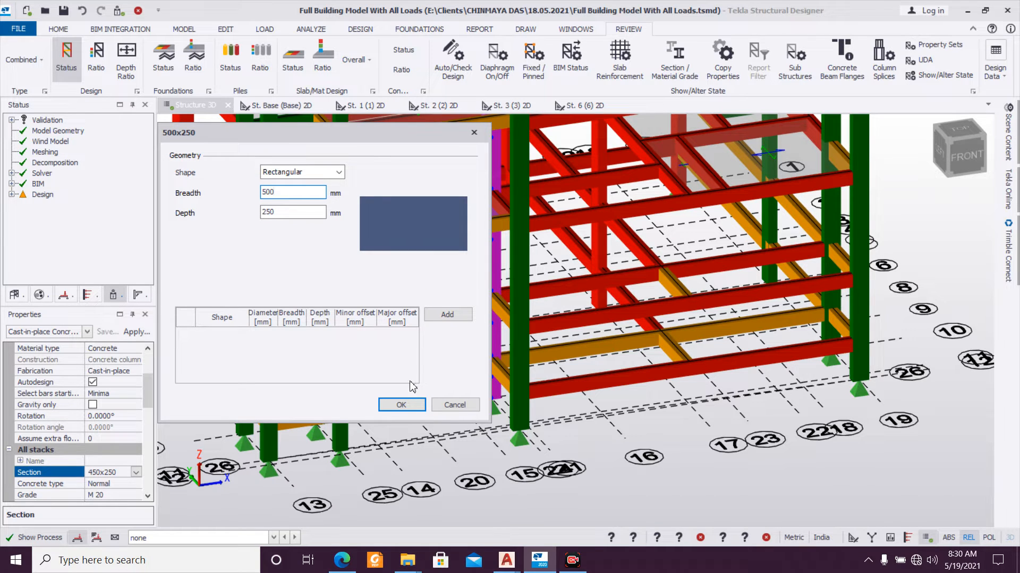
{"action": "left_click", "coordinate": [401, 404]}
Step: Run a static design on column C12 with its 500x250 section and close the results
{"action": "right_click", "coordinate": [491, 333]}
{"action": "mouse_move", "coordinate": [552, 284]}
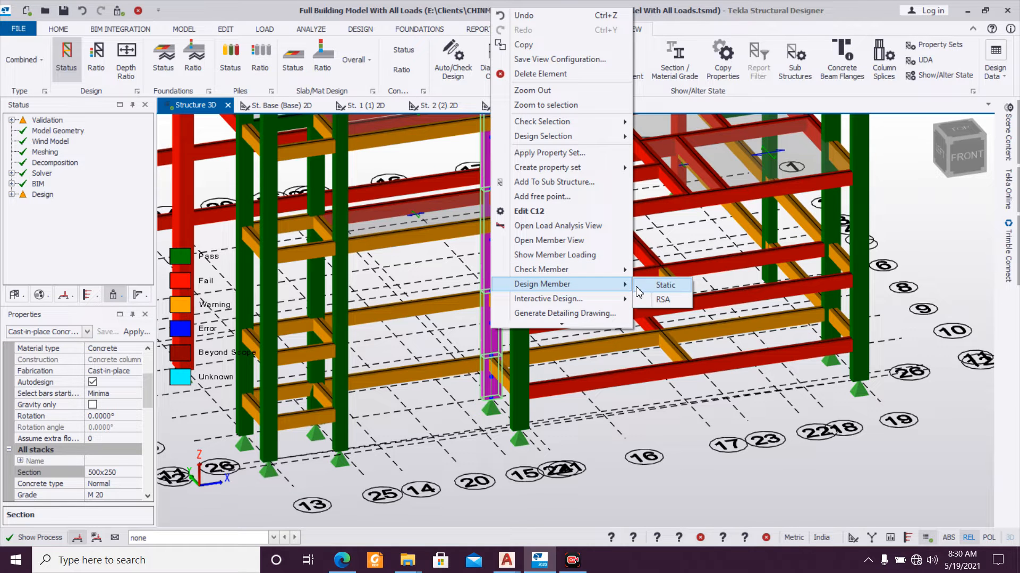
{"action": "left_click", "coordinate": [640, 287]}
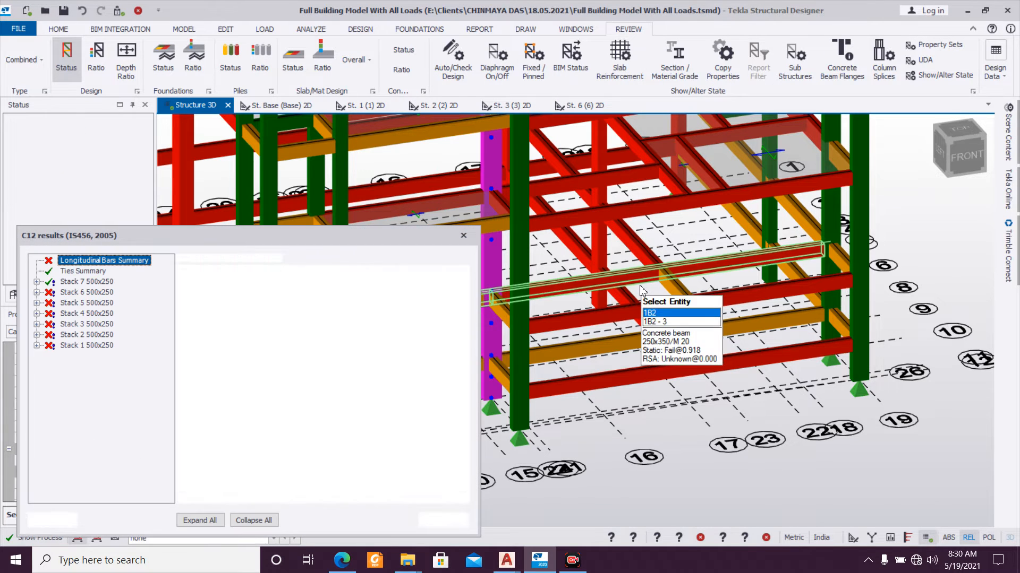
{"action": "left_click", "coordinate": [464, 236]}
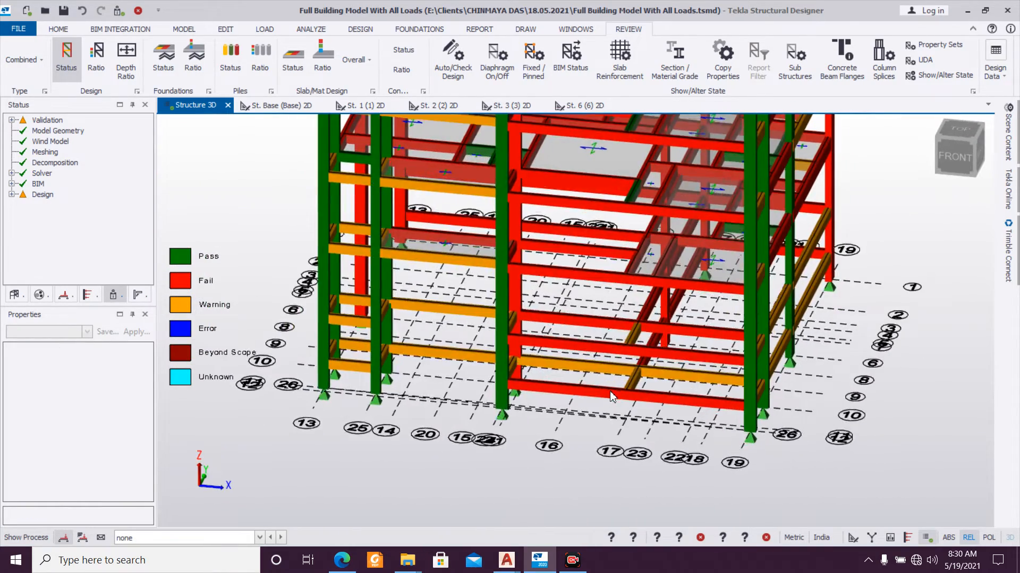
Step: Set the section breadth of column C12 to 550 mm, keeping the 250 mm depth
{"action": "left_click", "coordinate": [499, 344]}
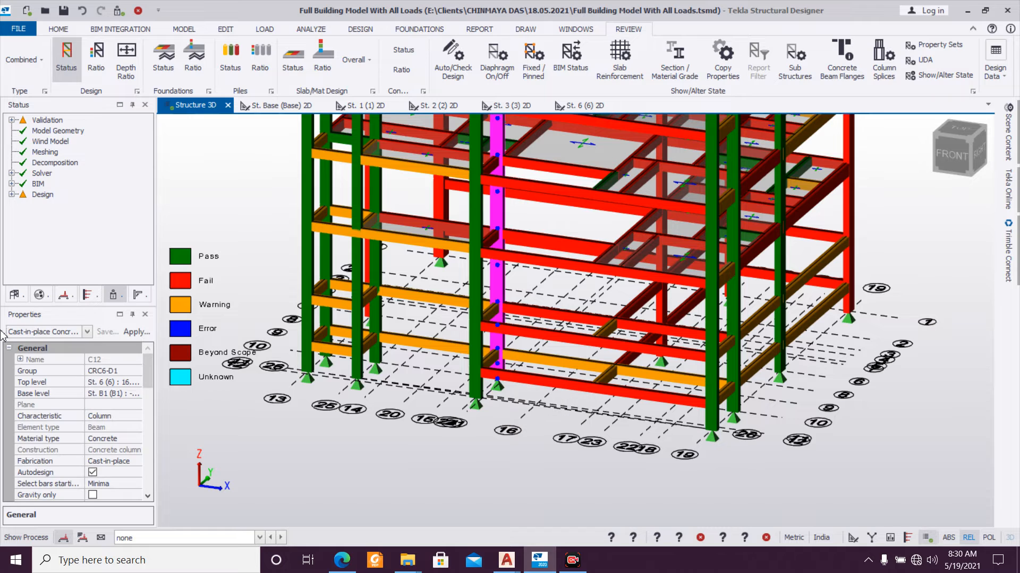
{"action": "left_click_drag", "start_coordinate": [152, 375], "coordinate": [153, 416]}
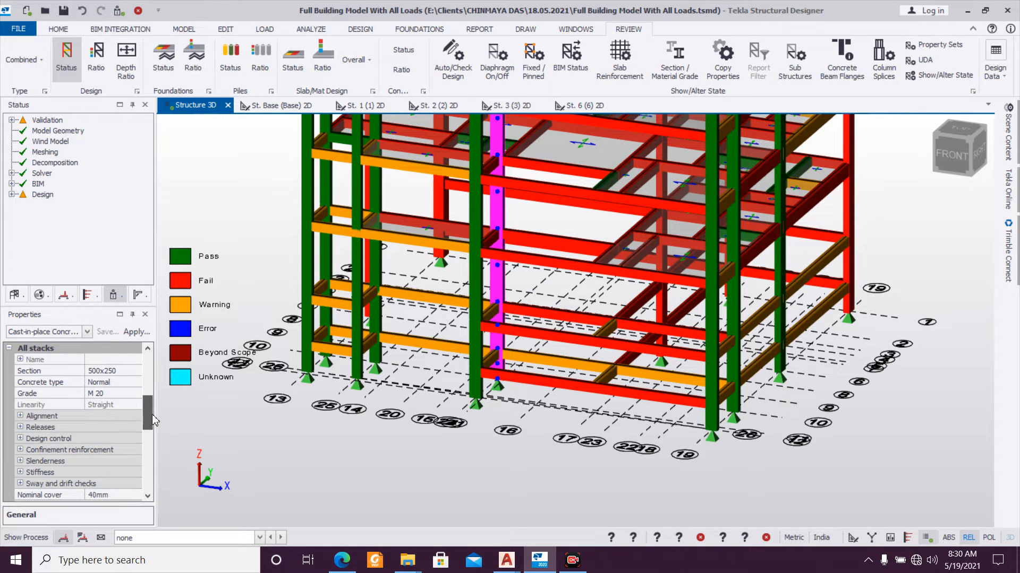
{"action": "left_click", "coordinate": [137, 371]}
{"action": "left_click", "coordinate": [125, 473]}
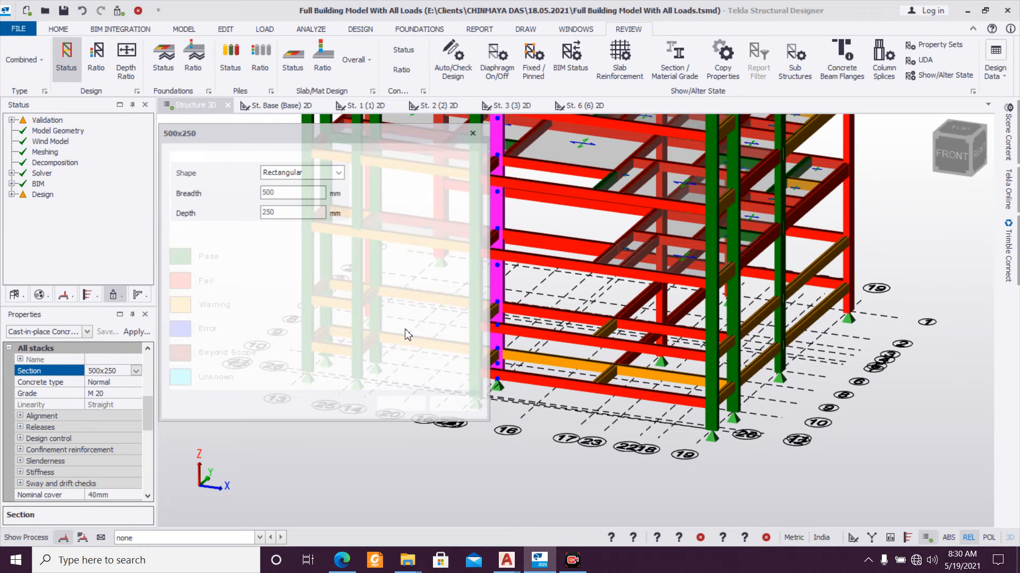
{"action": "double_click", "coordinate": [307, 192]}
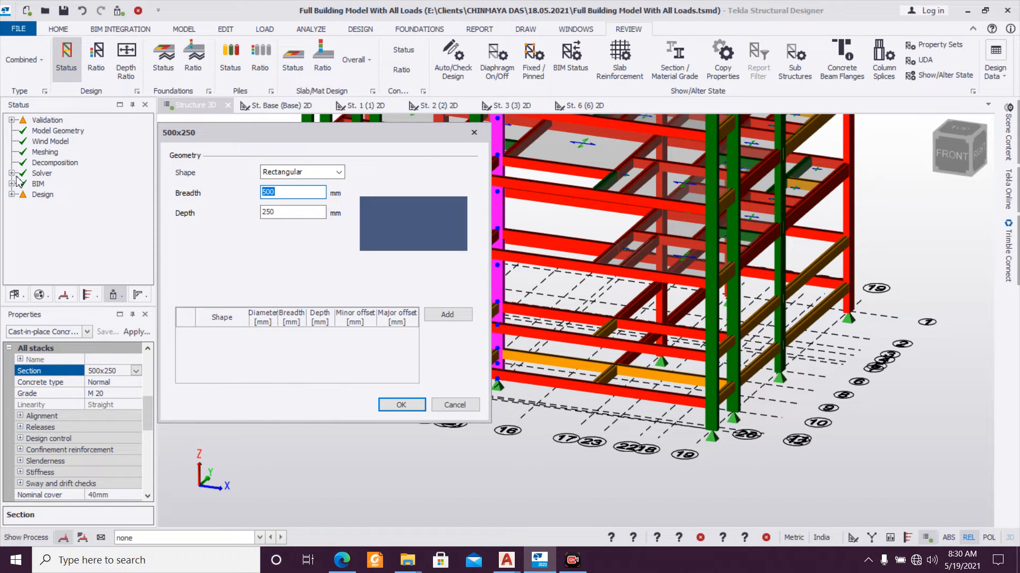
{"action": "type", "text": "550"}
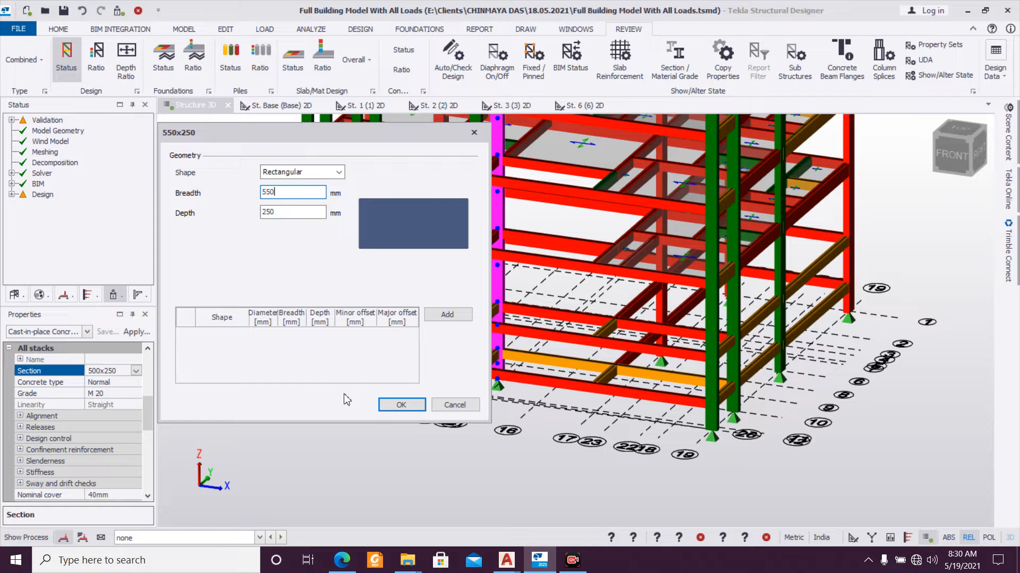
{"action": "left_click", "coordinate": [399, 405]}
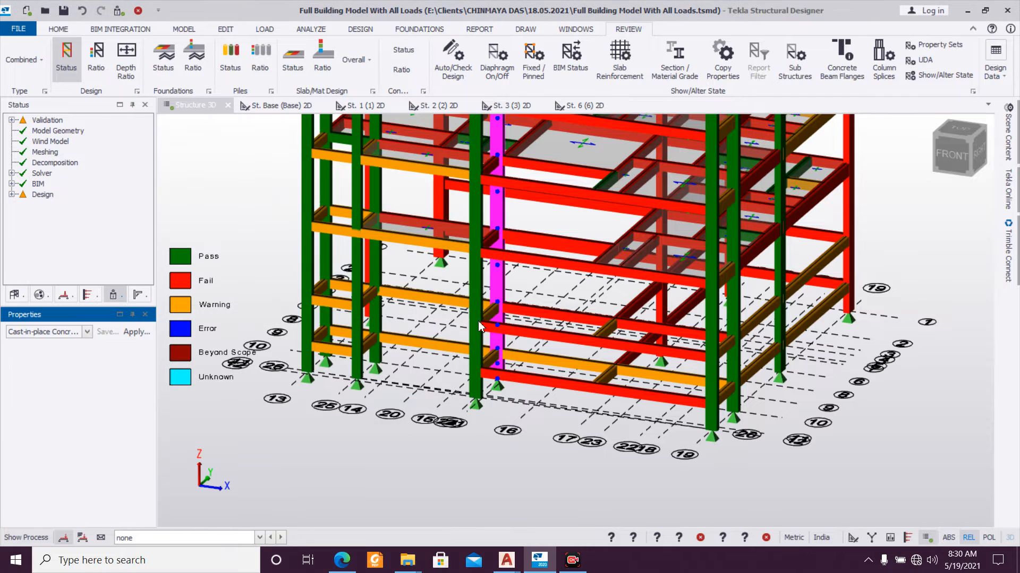
Step: Run a static design on the 550x250 column C12 and examine the longitudinal bar check of Stack 1
{"action": "right_click", "coordinate": [505, 297]}
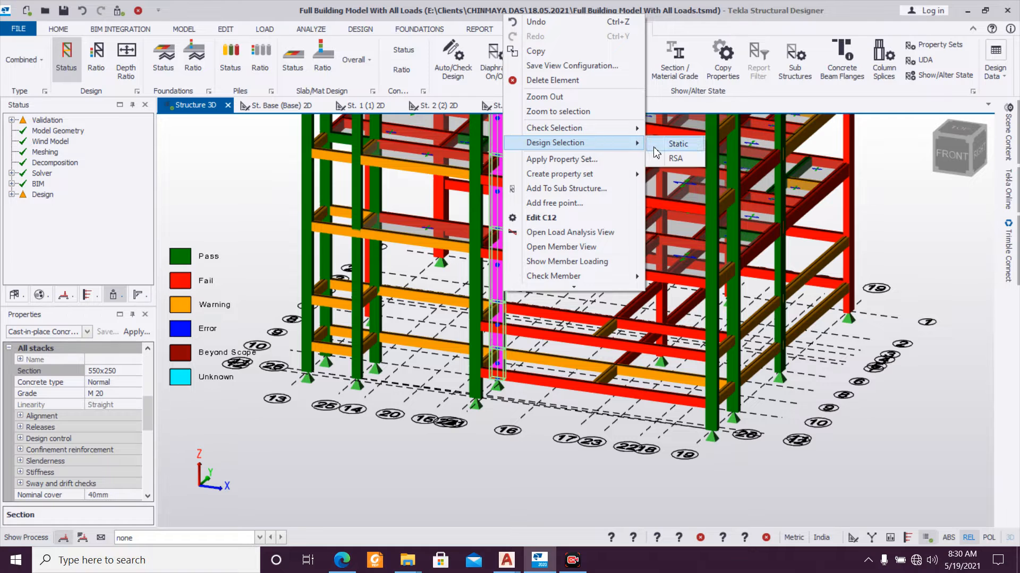
{"action": "left_click", "coordinate": [644, 152]}
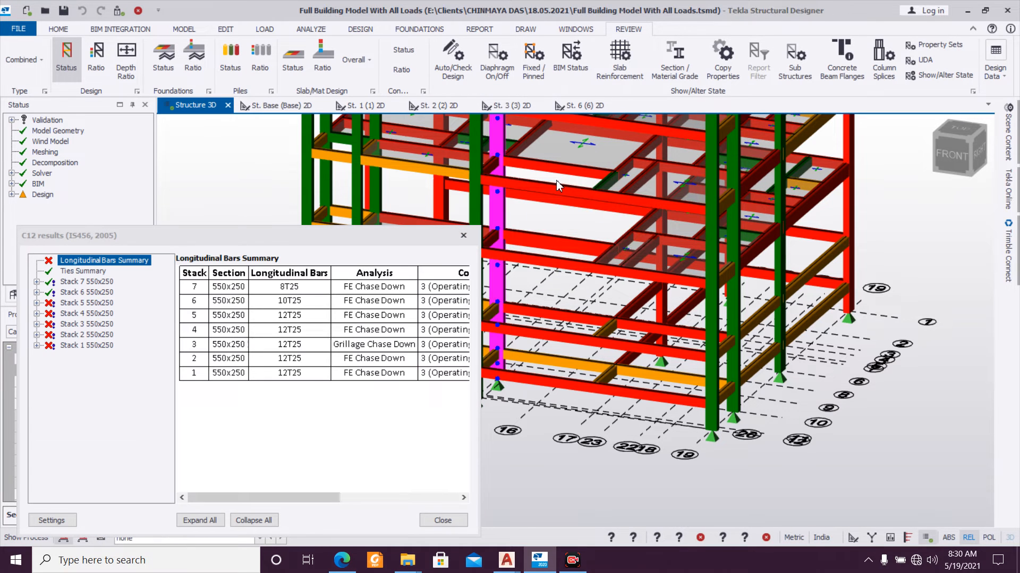
{"action": "left_click", "coordinate": [102, 346]}
{"action": "left_click_drag", "start_coordinate": [376, 497], "coordinate": [356, 502]}
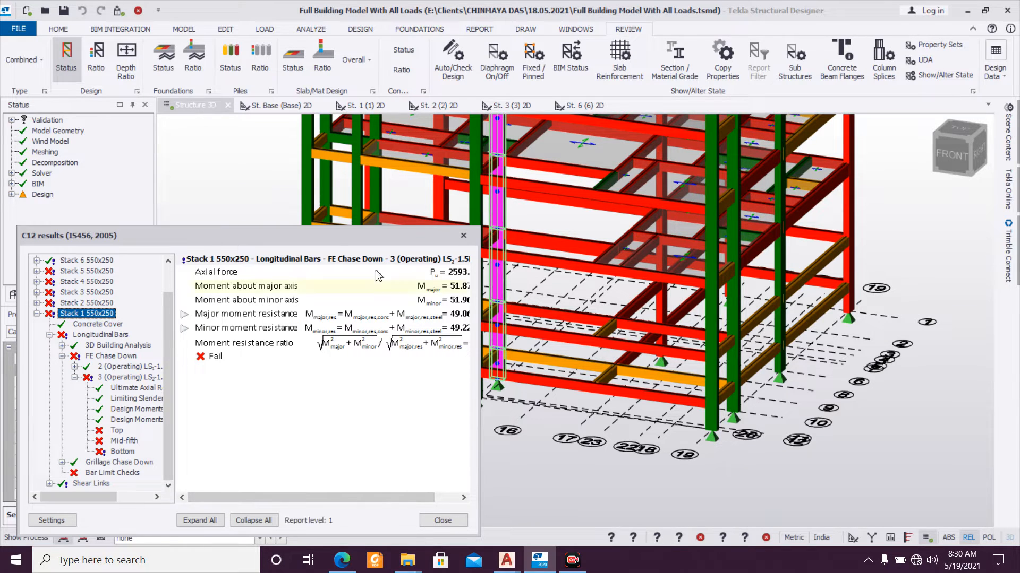
{"action": "left_click", "coordinate": [464, 236]}
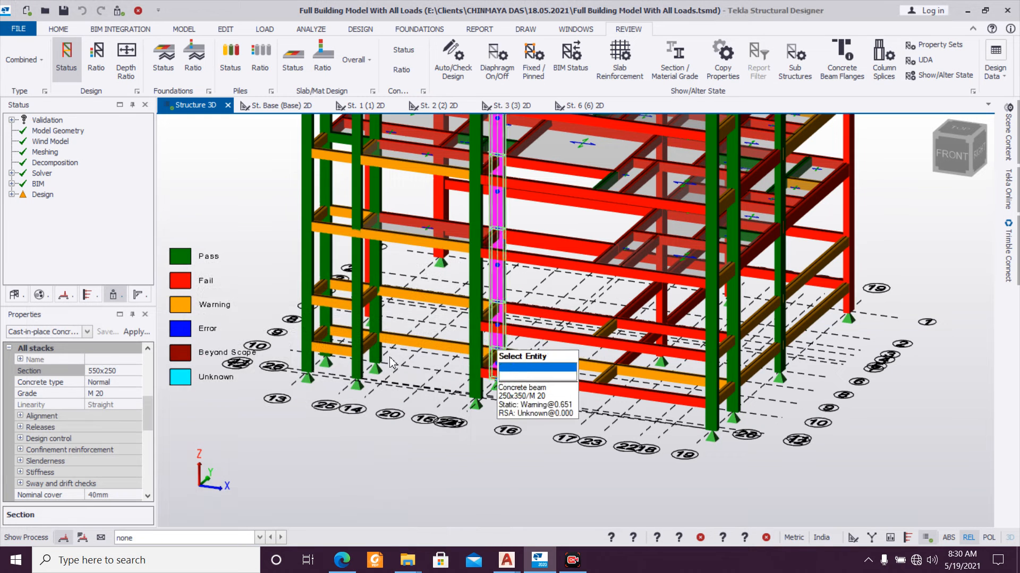
Step: Set the section breadth of column C12 to 650 mm, keeping the 250 mm depth
{"action": "left_click", "coordinate": [134, 374]}
{"action": "left_click", "coordinate": [134, 374]}
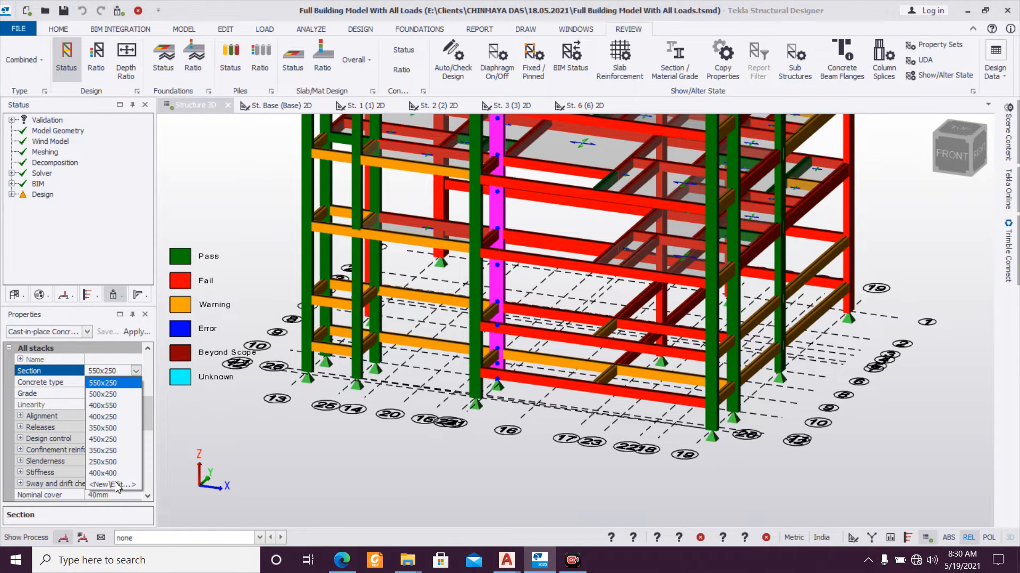
{"action": "left_click", "coordinate": [119, 488]}
{"action": "type", "text": "650"}
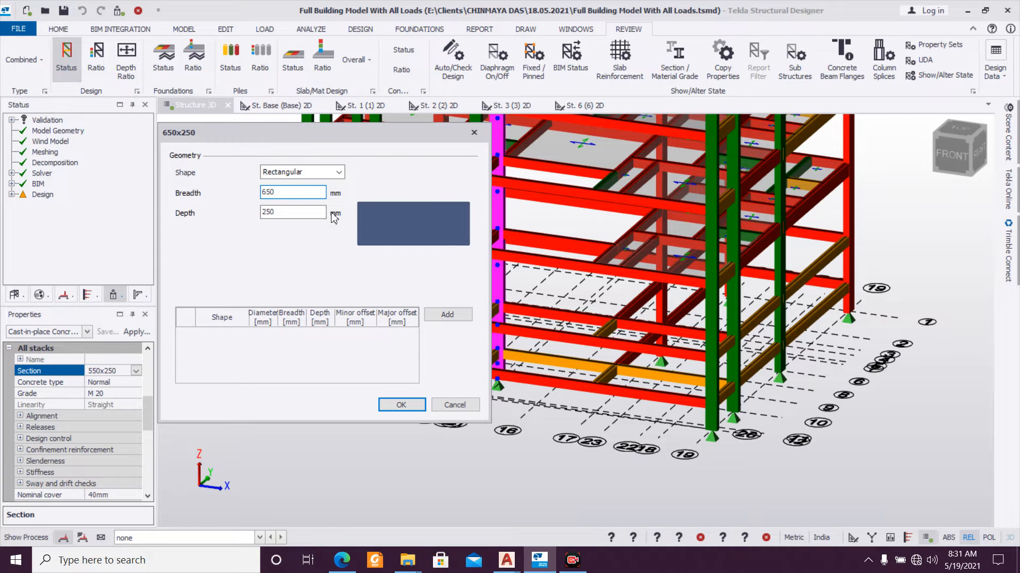
{"action": "left_click", "coordinate": [401, 404]}
Step: Run a static design on column C12 with its 650x250 section and close the results
{"action": "mouse_move", "coordinate": [504, 325]}
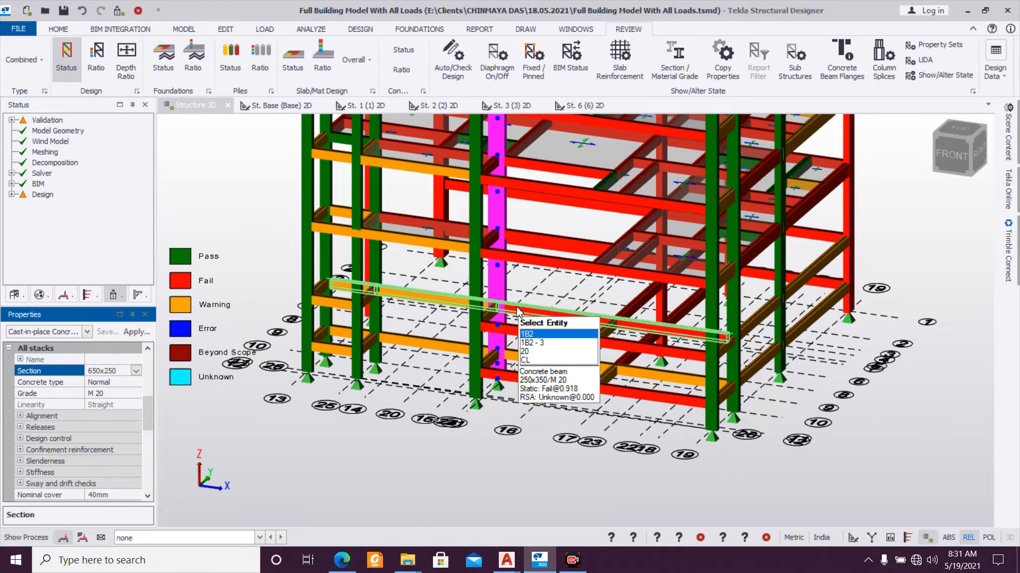
{"action": "right_click", "coordinate": [504, 325]}
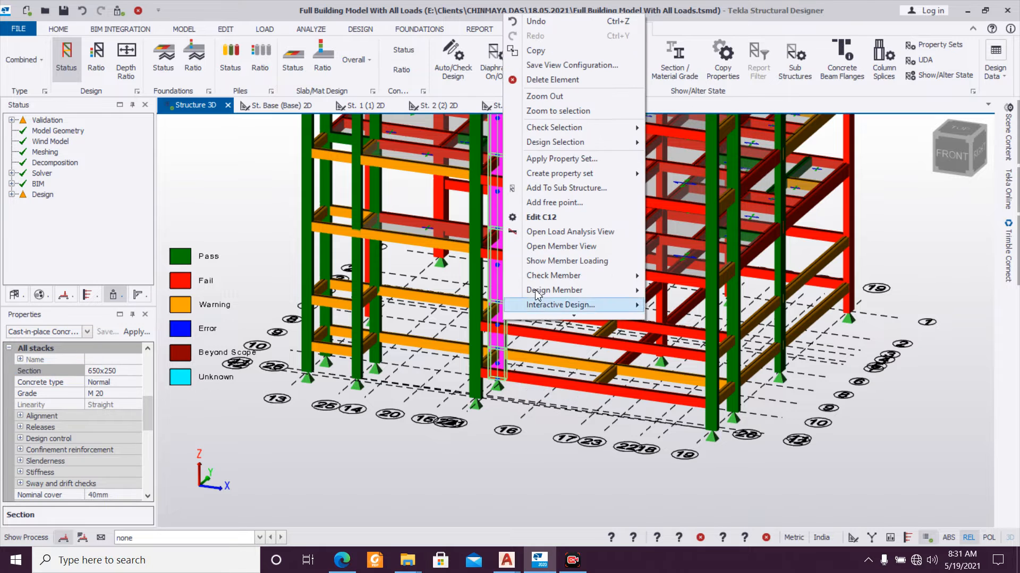
{"action": "mouse_move", "coordinate": [552, 292]}
{"action": "left_click", "coordinate": [671, 301]}
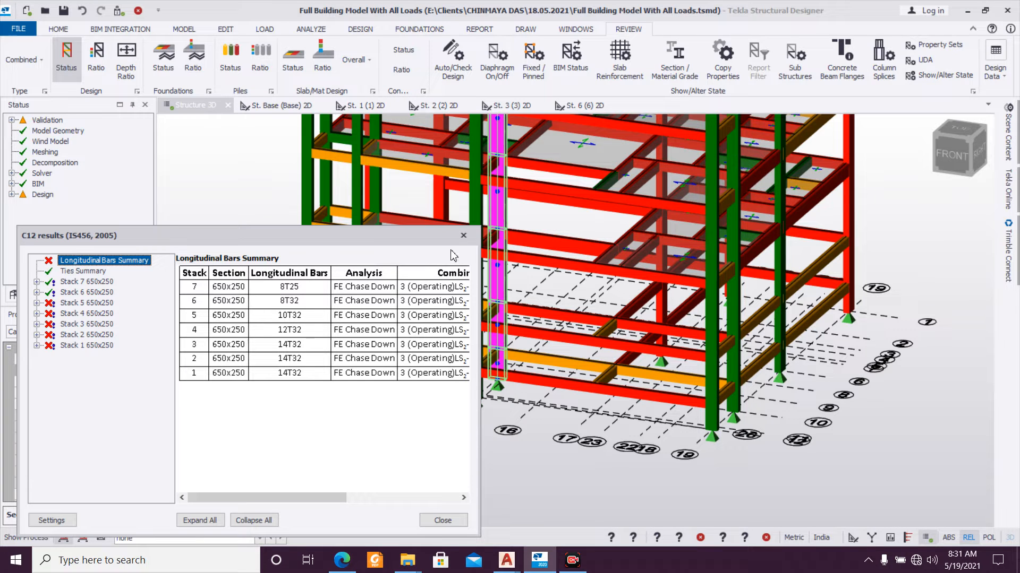
{"action": "left_click", "coordinate": [463, 235]}
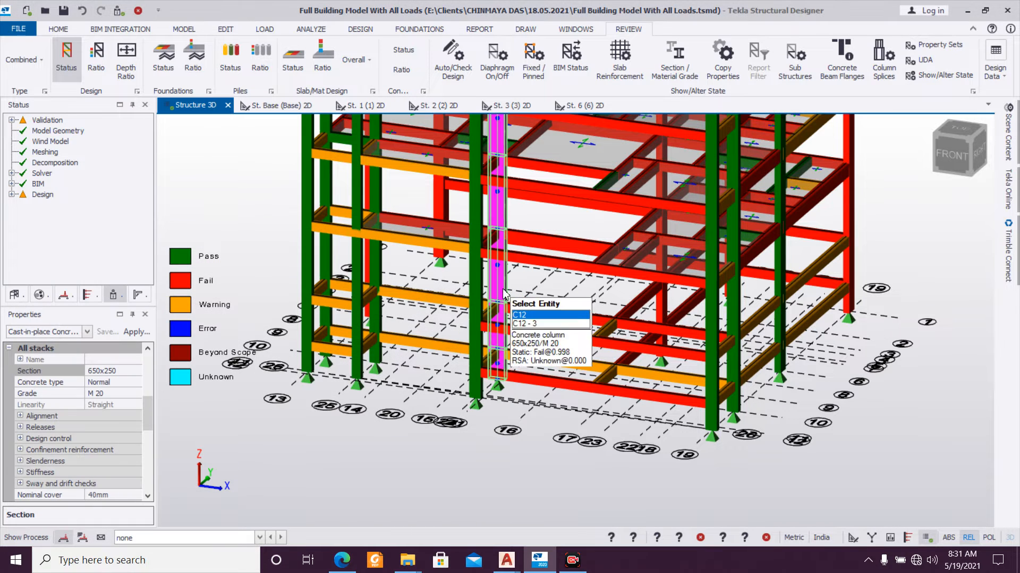
Step: Set the section depth of column C12 to 300 mm, keeping the 650 mm breadth
{"action": "left_click", "coordinate": [129, 374]}
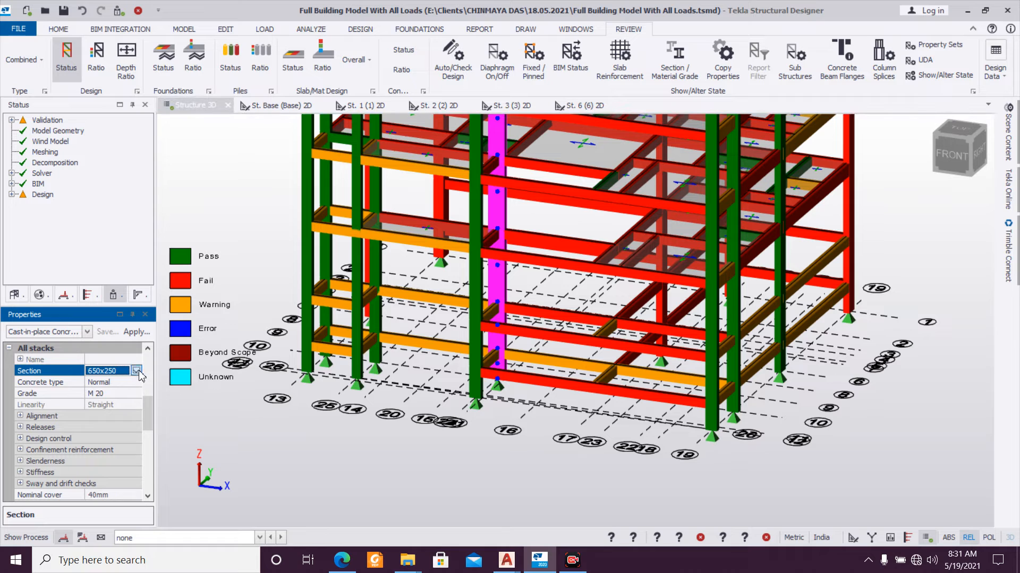
{"action": "left_click", "coordinate": [136, 372]}
{"action": "left_click", "coordinate": [117, 494]}
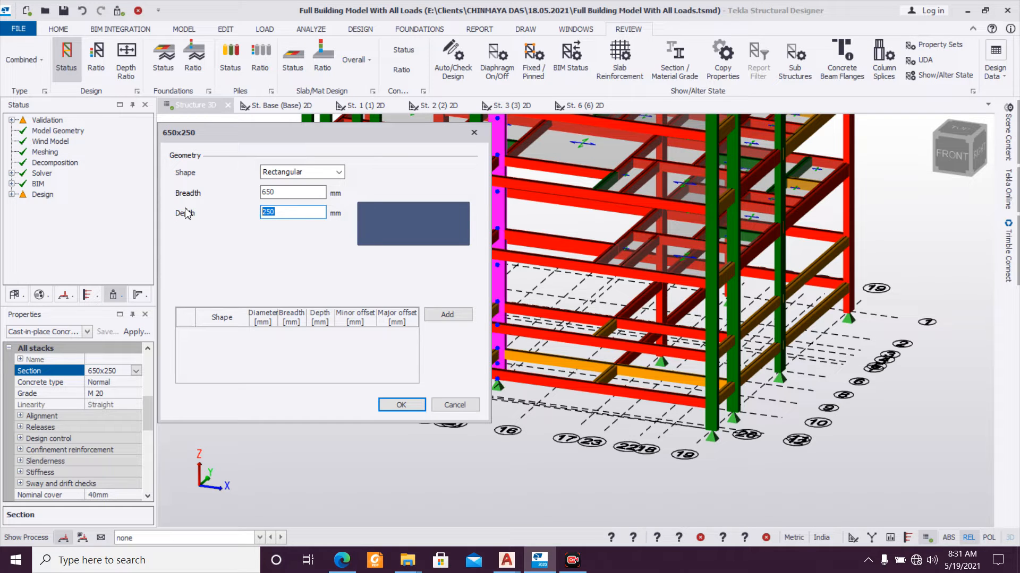
{"action": "type", "text": "300"}
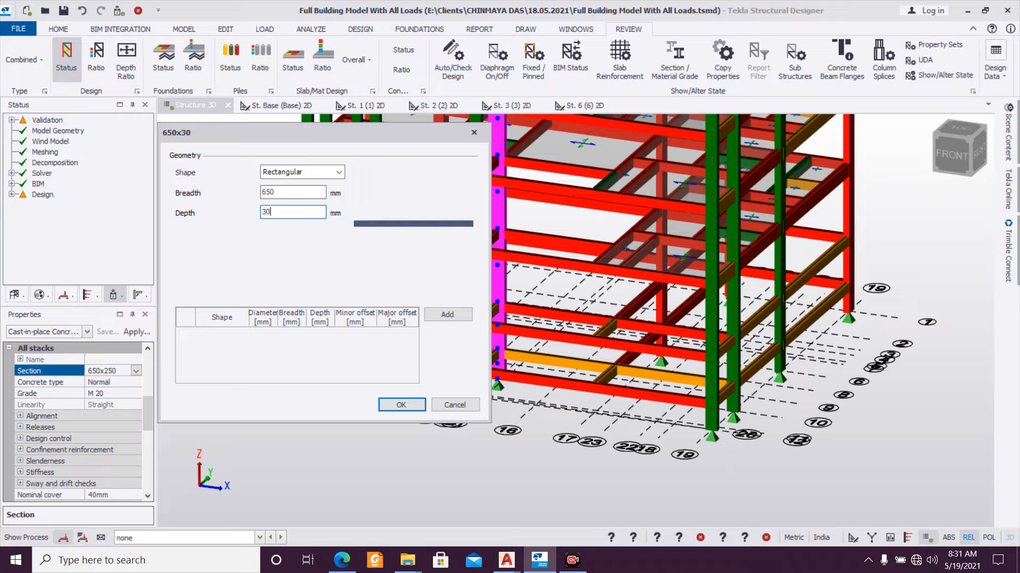
{"action": "left_click", "coordinate": [401, 406]}
Step: Run a static design on the 650x300 column C12, review the longitudinal bars summary and close the results
{"action": "mouse_move", "coordinate": [505, 339]}
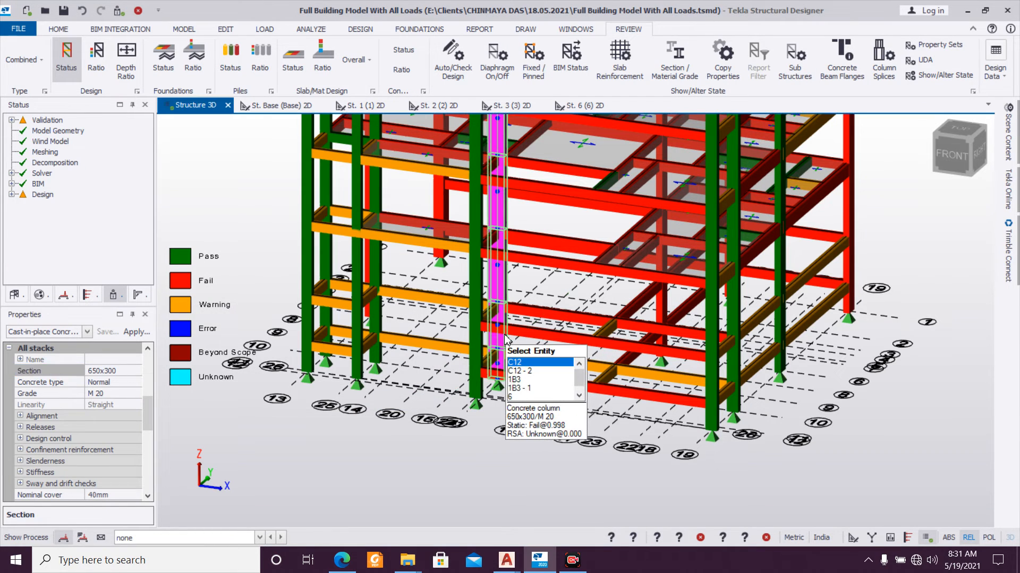
{"action": "right_click", "coordinate": [505, 338]}
{"action": "mouse_move", "coordinate": [557, 291]}
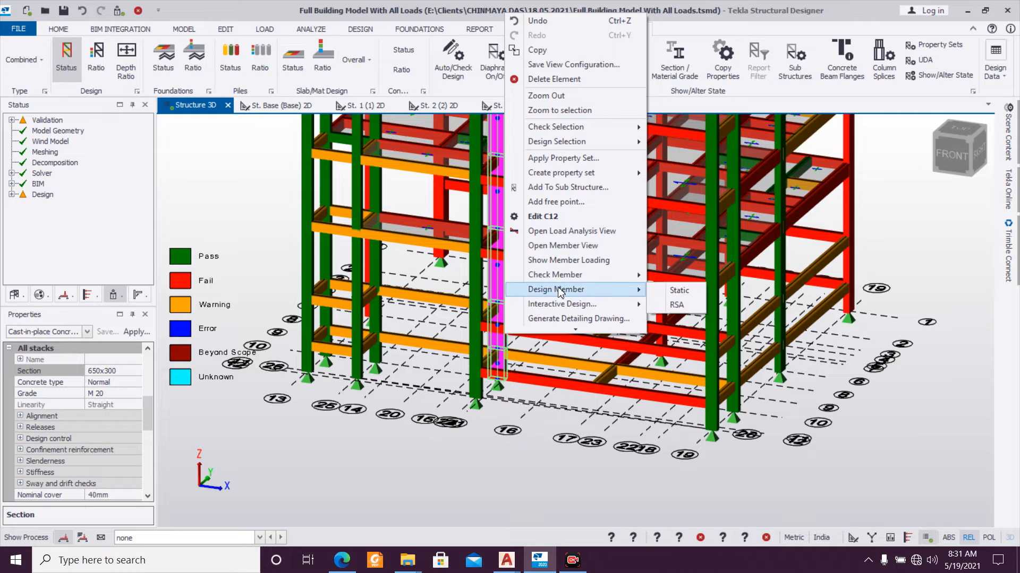
{"action": "left_click", "coordinate": [658, 291]}
{"action": "mouse_move", "coordinate": [647, 294]}
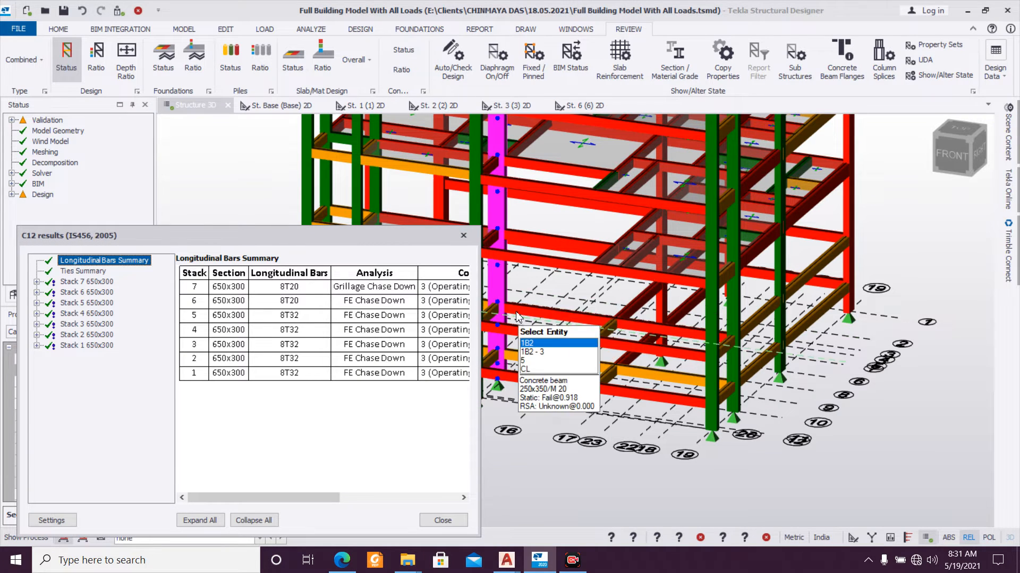
{"action": "mouse_move", "coordinate": [505, 304]}
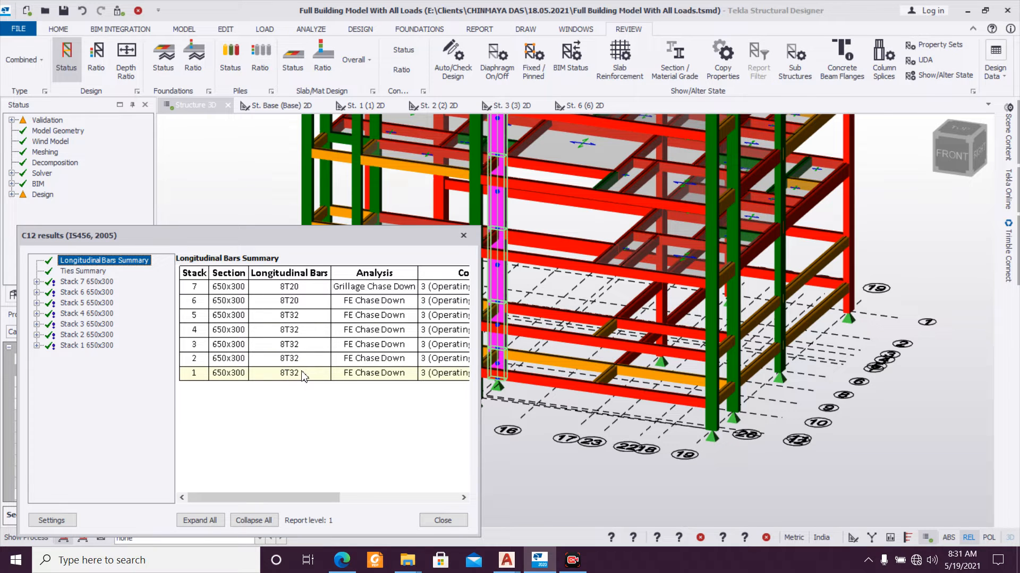
{"action": "left_click", "coordinate": [463, 235]}
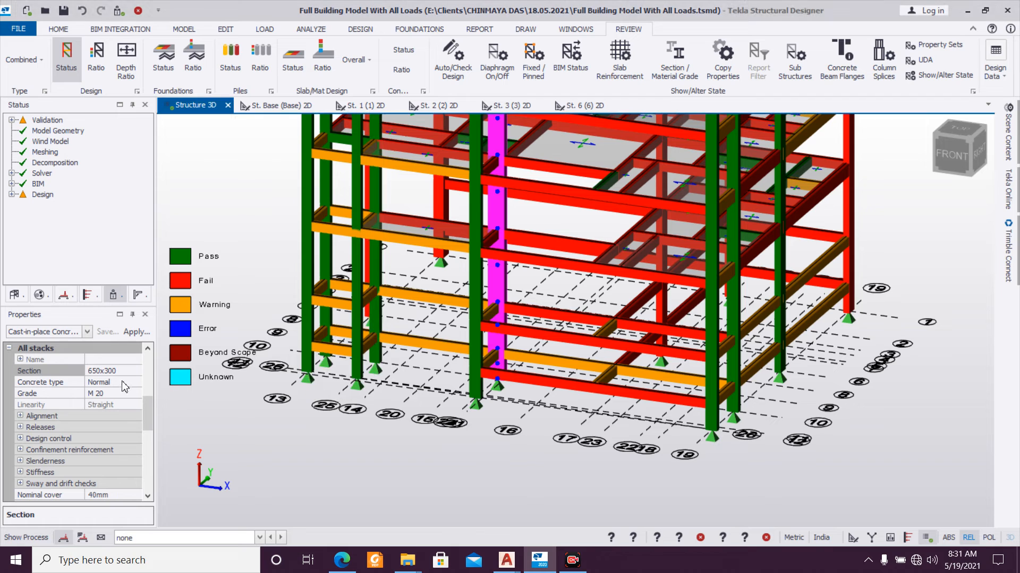
Step: Set the section depth of column C12 to 350 mm, keeping the 650 mm breadth
{"action": "left_click", "coordinate": [132, 372]}
{"action": "left_click", "coordinate": [136, 372]}
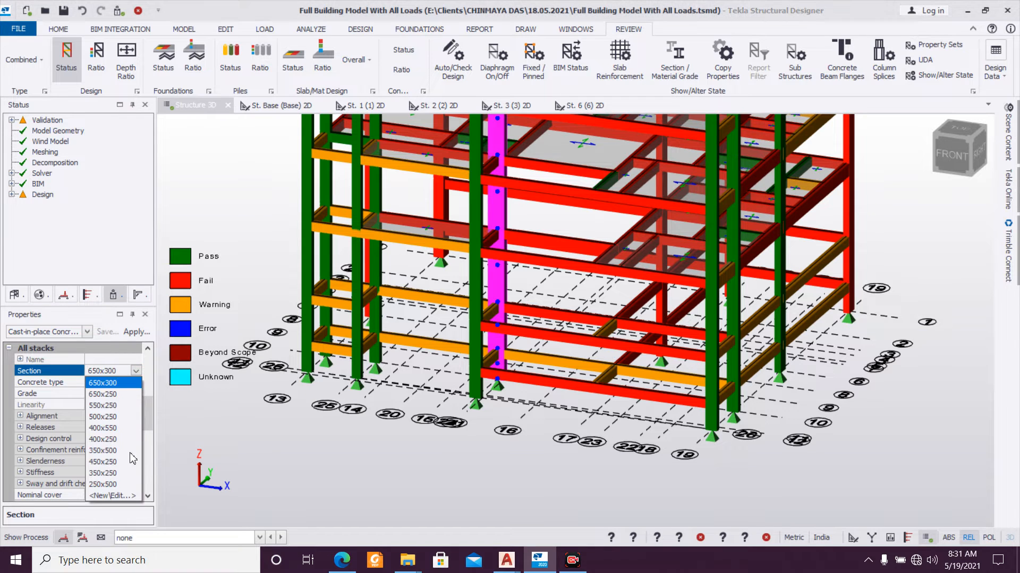
{"action": "left_click", "coordinate": [121, 498]}
{"action": "type", "text": "350"}
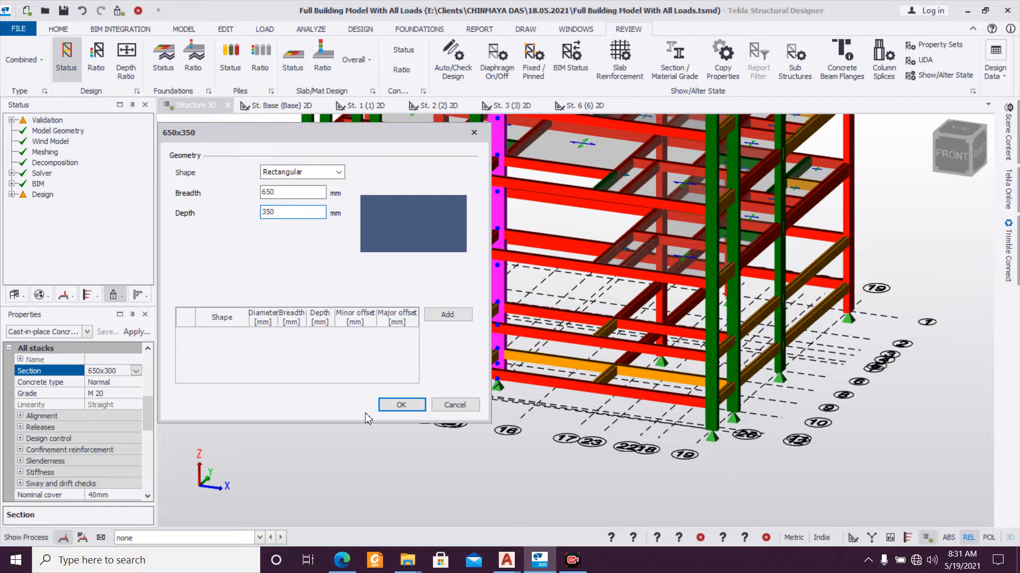
{"action": "left_click", "coordinate": [397, 405]}
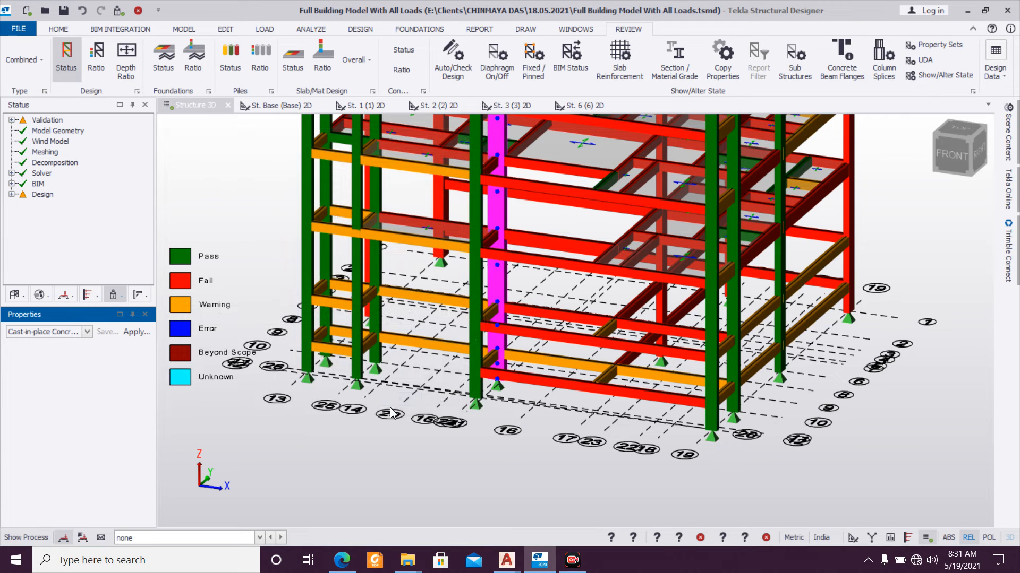
Step: Run a static design on the 650x350 column C12, review its longitudinal bars, close the results and clear the selection
{"action": "right_click", "coordinate": [509, 317]}
{"action": "mouse_move", "coordinate": [554, 284]}
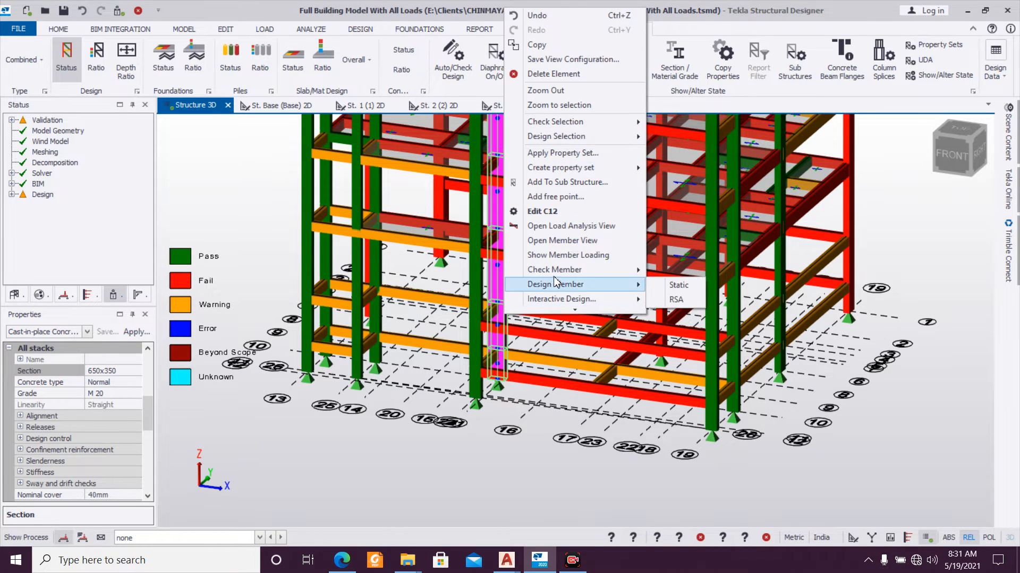
{"action": "left_click", "coordinate": [665, 285]}
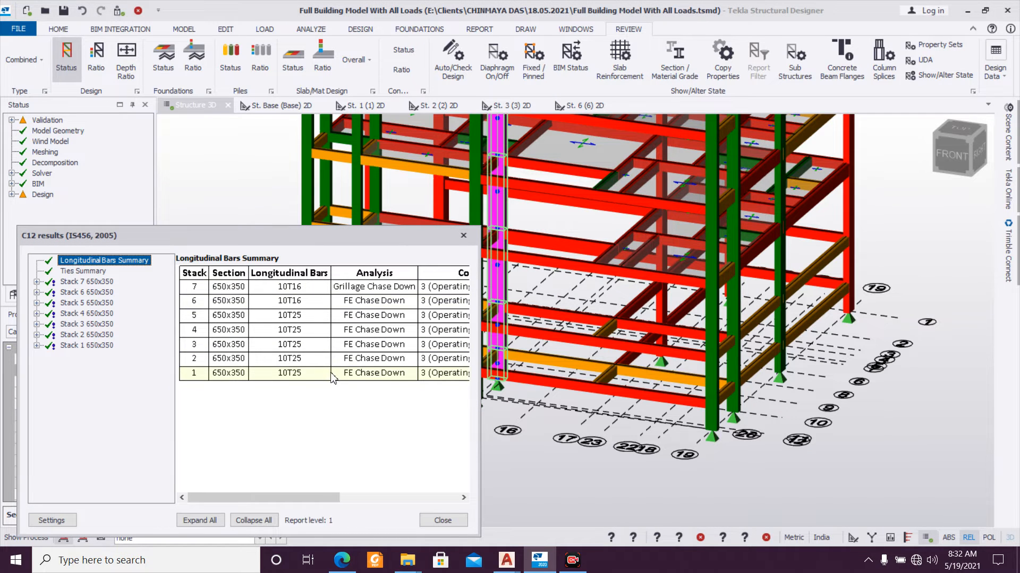
{"action": "left_click", "coordinate": [461, 240]}
{"action": "key", "text": "Escape"}
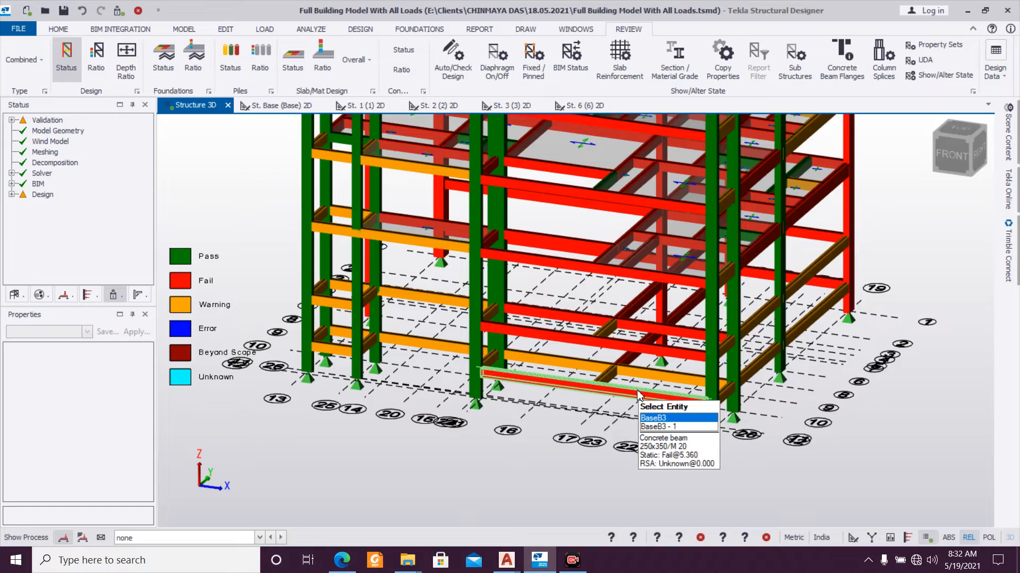
Step: Select the failing 250x500 column C4 and open the section choices for all its stacks
{"action": "scroll", "coordinate": [683, 409], "scroll_direction": "down", "scroll_amount": 3}
{"action": "right_click_drag", "start_coordinate": [698, 419], "coordinate": [597, 398]}
{"action": "scroll", "coordinate": [579, 284], "scroll_direction": "up", "scroll_amount": 2}
{"action": "right_click_drag", "start_coordinate": [818, 414], "coordinate": [622, 396]}
{"action": "scroll", "coordinate": [685, 425], "scroll_direction": "up", "scroll_amount": 2}
{"action": "left_click", "coordinate": [622, 394]}
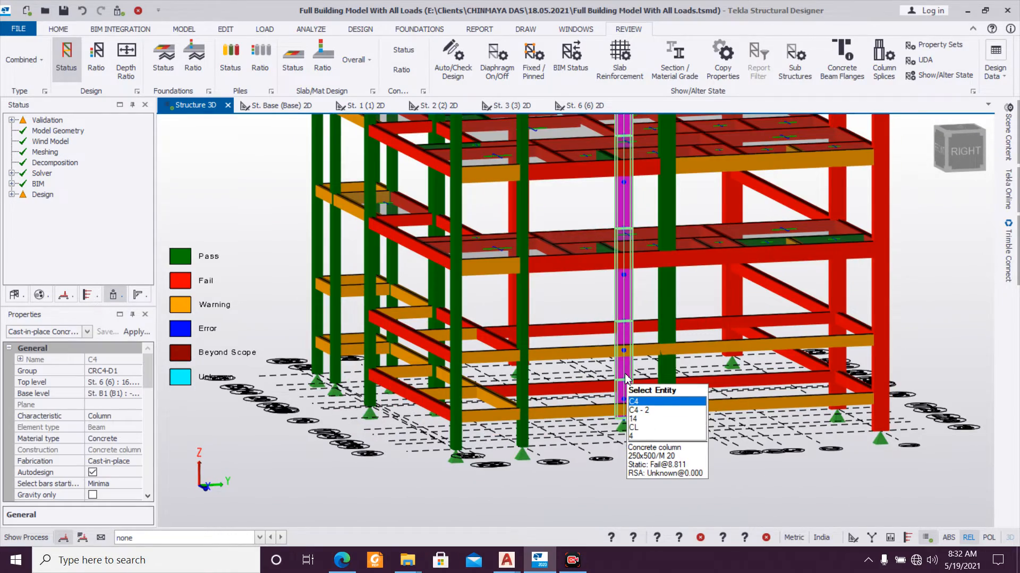
{"action": "scroll", "coordinate": [624, 375], "scroll_direction": "down", "scroll_amount": 2}
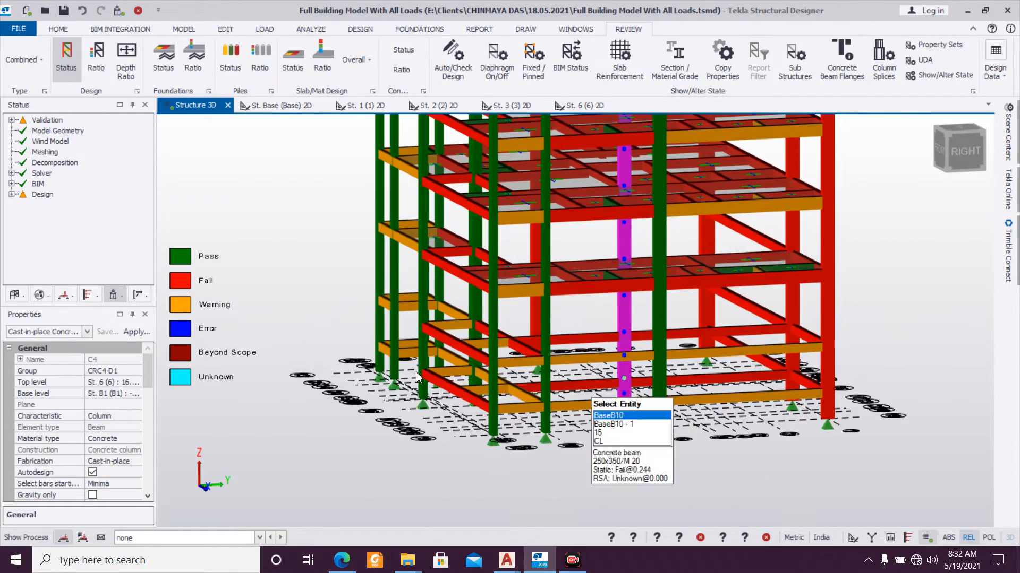
{"action": "left_click_drag", "start_coordinate": [151, 366], "coordinate": [157, 398]}
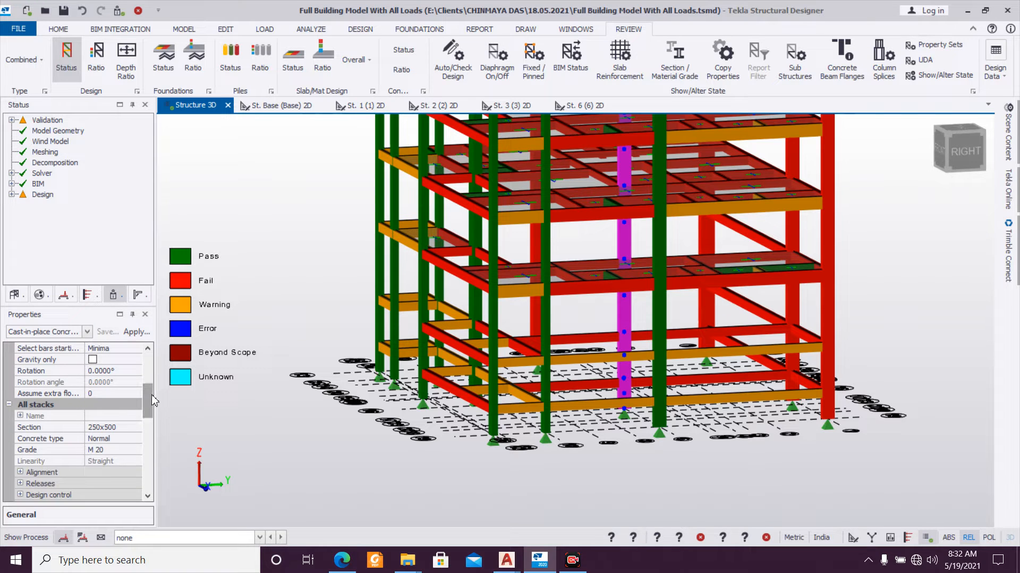
{"action": "left_click", "coordinate": [134, 428]}
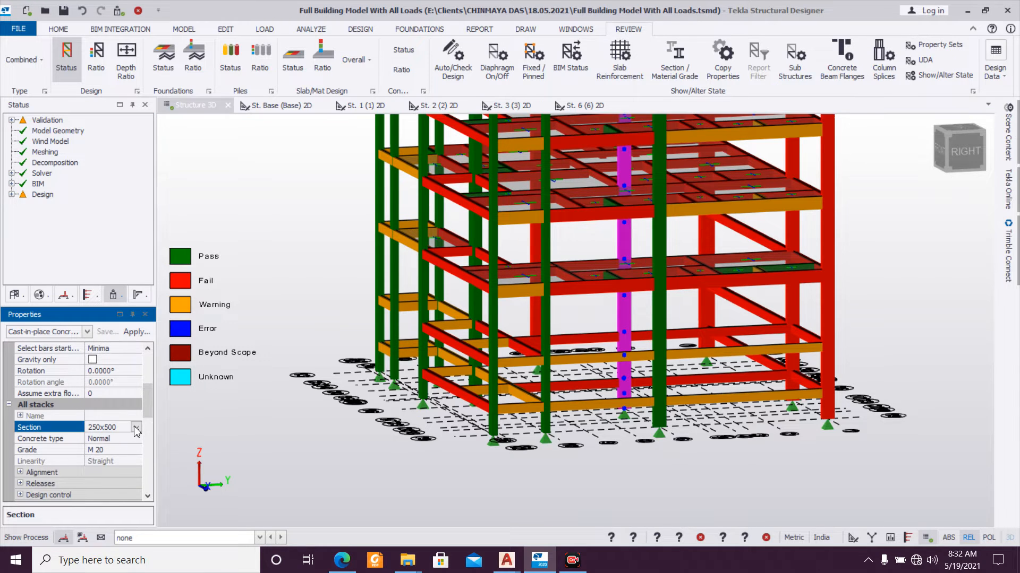
{"action": "left_click", "coordinate": [136, 428]}
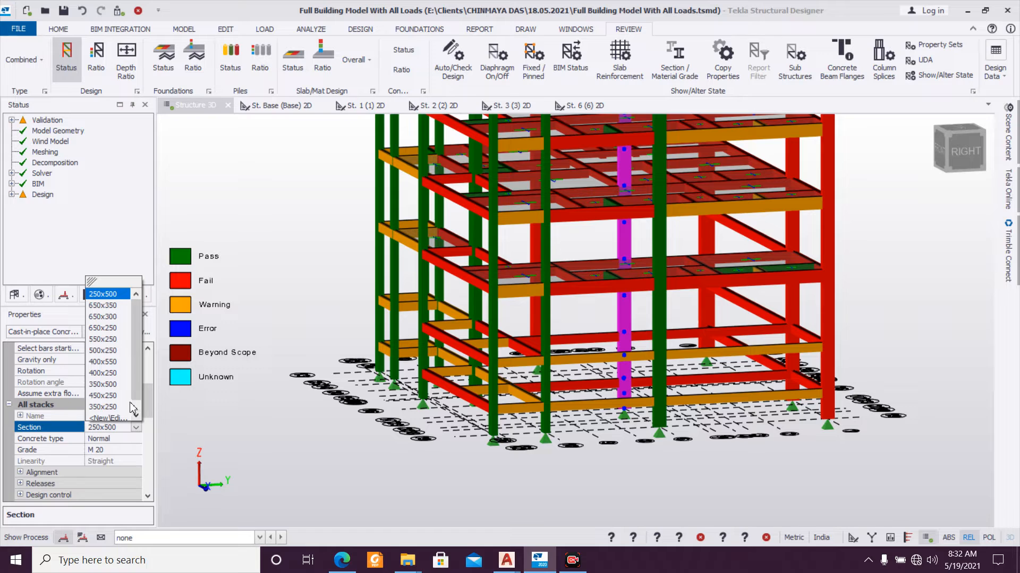
Step: Define a new rectangular section of 250 mm breadth and 550 mm depth for all stacks of column C4
{"action": "left_click", "coordinate": [137, 427]}
{"action": "left_click", "coordinate": [137, 428]}
{"action": "scroll", "coordinate": [129, 415], "scroll_direction": "down", "scroll_amount": 1}
{"action": "left_click", "coordinate": [129, 413]}
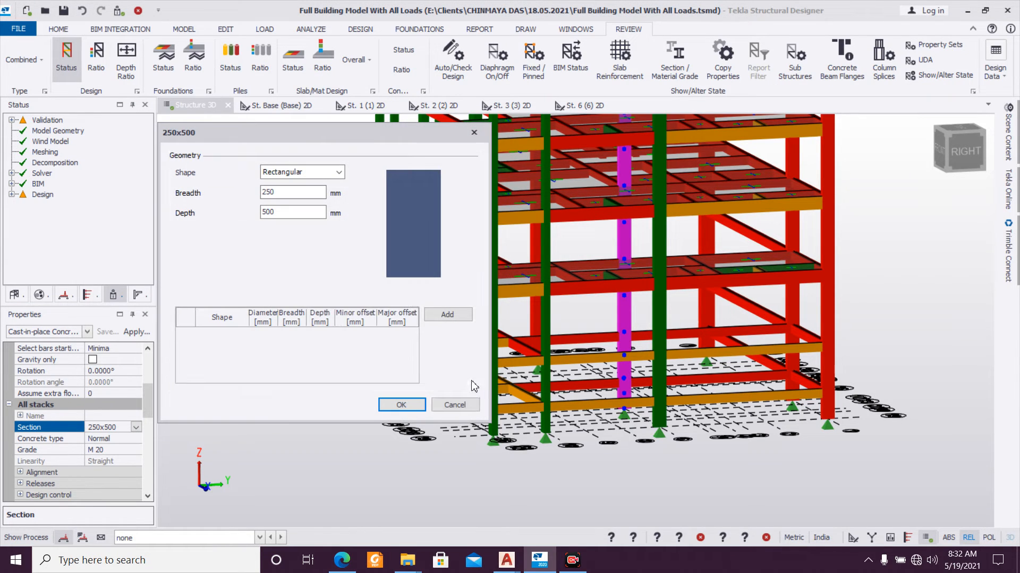
{"action": "left_click_drag", "start_coordinate": [282, 193], "coordinate": [158, 174]}
{"action": "type", "text": "550"}
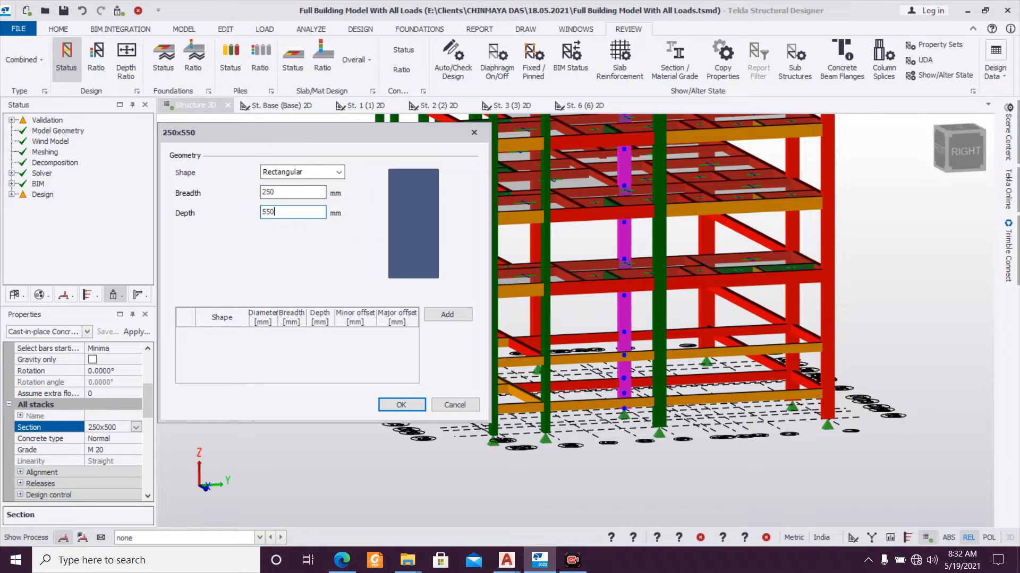
{"action": "left_click", "coordinate": [401, 404]}
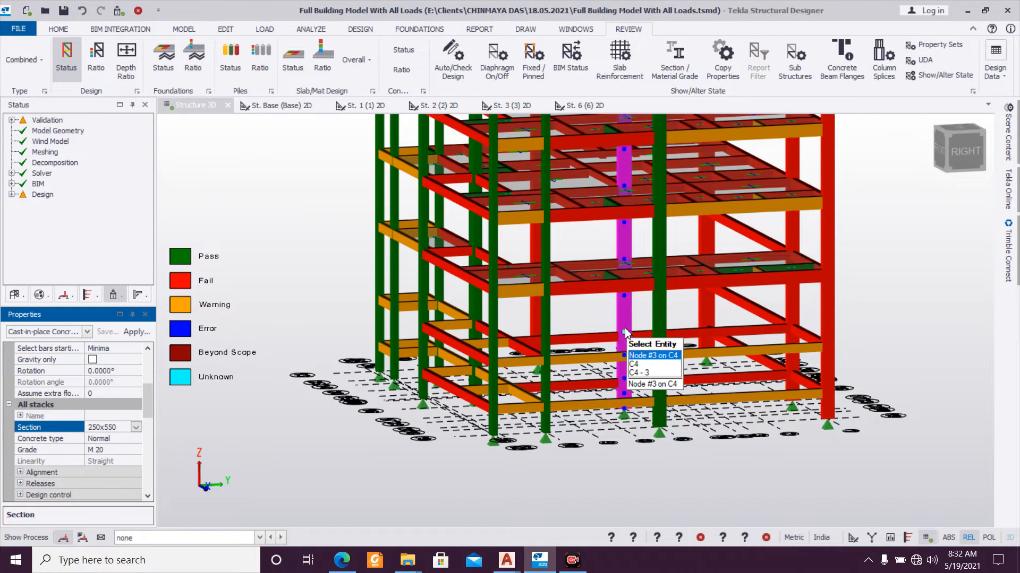
Step: Run a static member design on column C4, view the longitudinal bars summary, and close the results
{"action": "right_click", "coordinate": [625, 332]}
{"action": "mouse_move", "coordinate": [701, 284]}
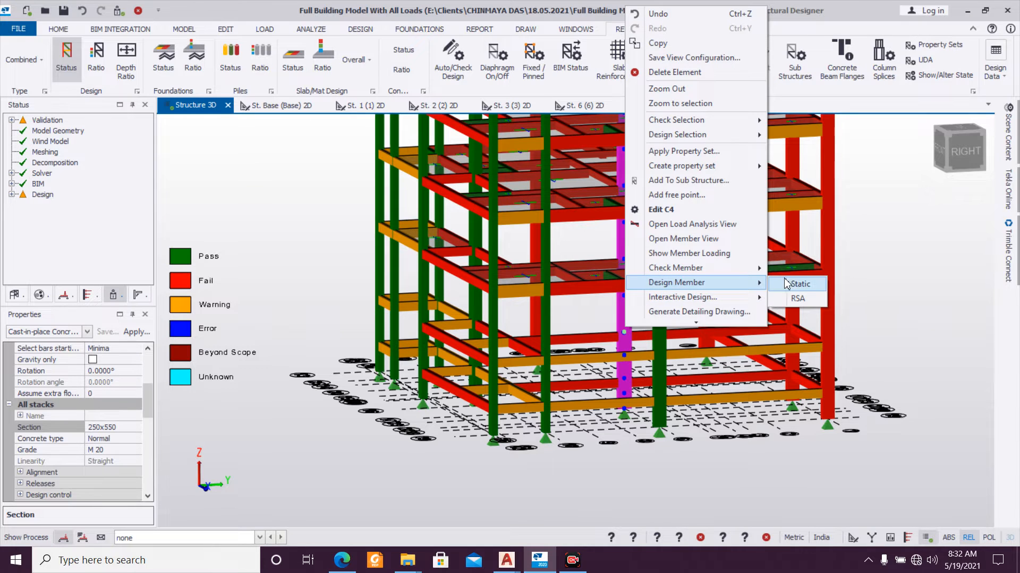
{"action": "left_click", "coordinate": [789, 285]}
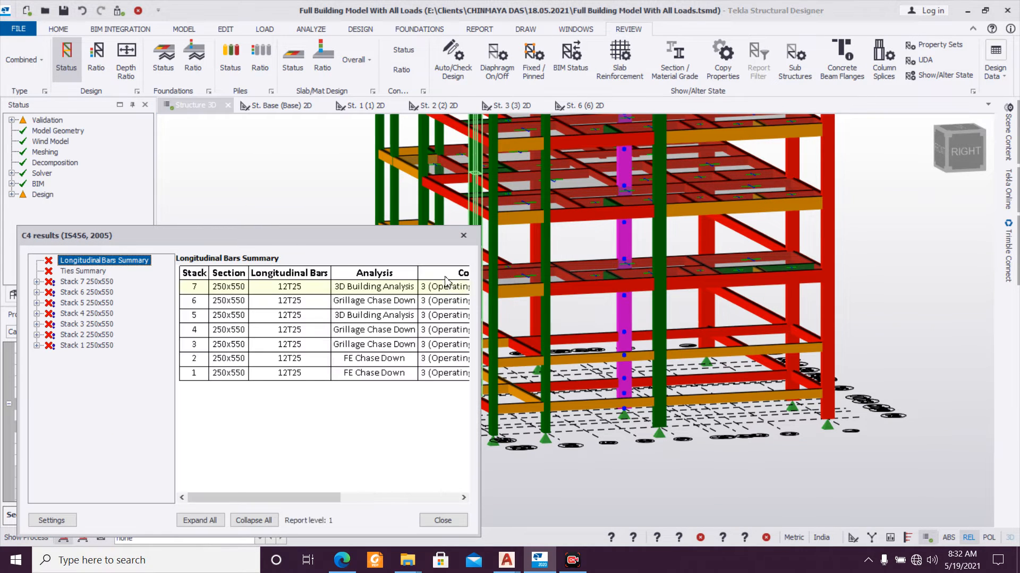
{"action": "left_click", "coordinate": [463, 236]}
Step: Select column C2 on the back side of the building and set its all-stacks section to 350x500
{"action": "right_click_drag", "start_coordinate": [869, 443], "coordinate": [522, 482]}
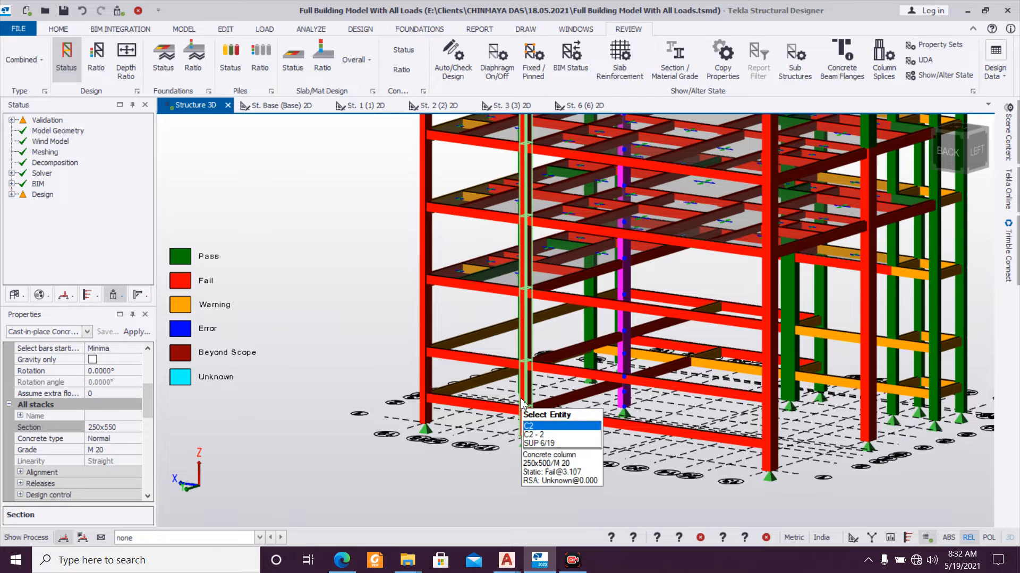
{"action": "left_click", "coordinate": [523, 398]}
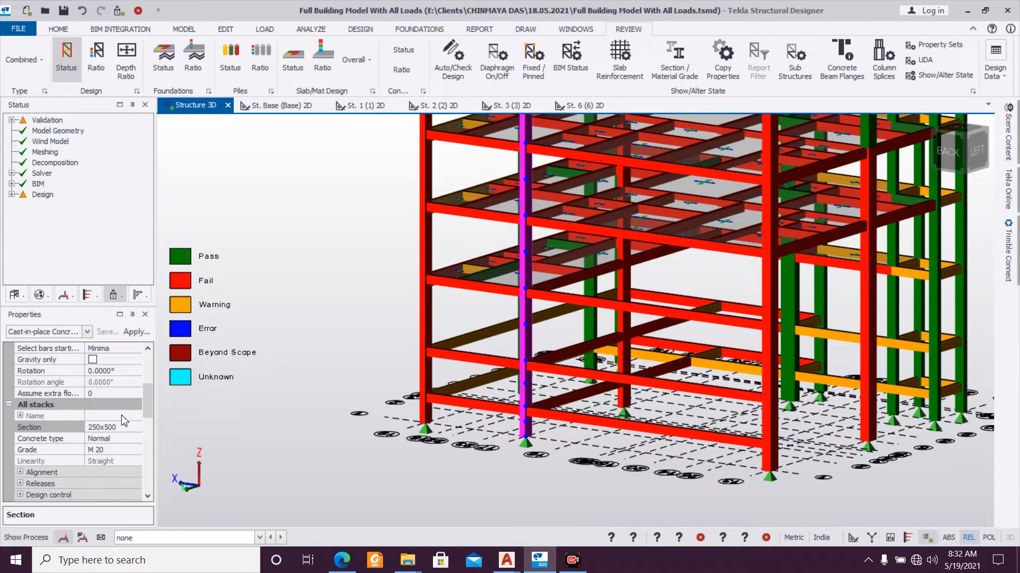
{"action": "scroll", "coordinate": [141, 428], "scroll_direction": "down", "scroll_amount": 4}
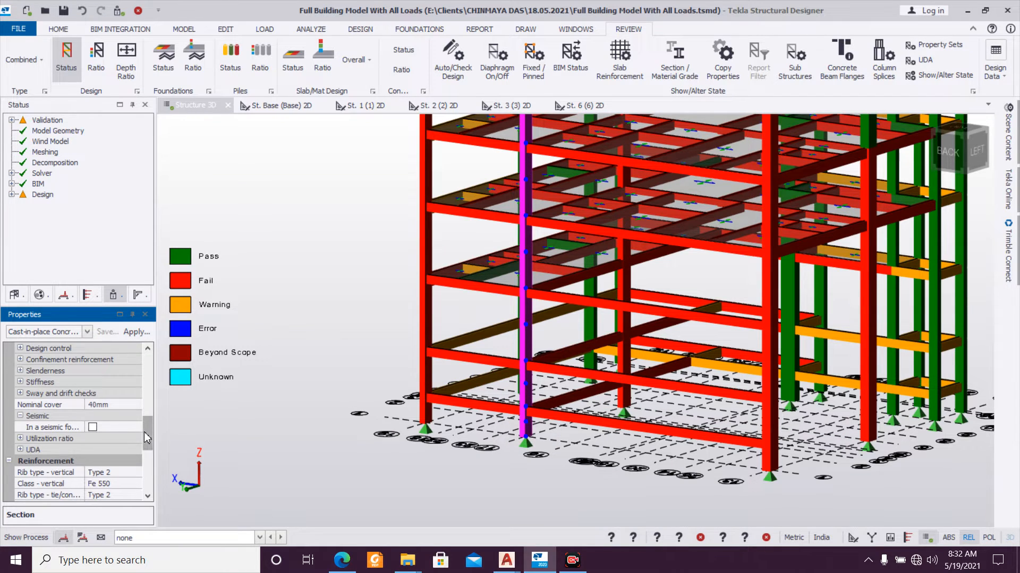
{"action": "left_click_drag", "start_coordinate": [147, 438], "coordinate": [153, 363]}
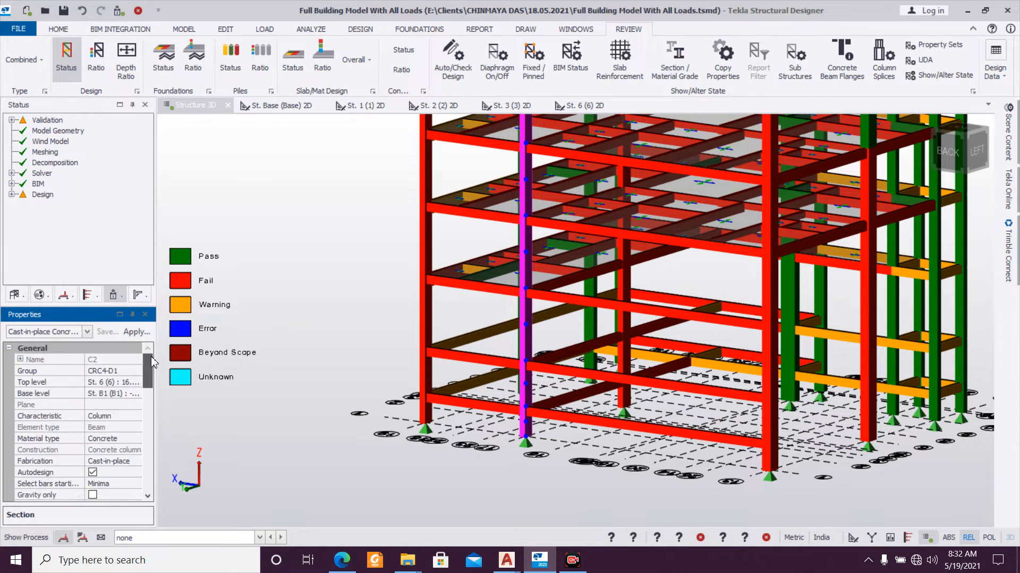
{"action": "right_click", "coordinate": [525, 380]}
{"action": "scroll", "coordinate": [153, 393], "scroll_direction": "up", "scroll_amount": 2}
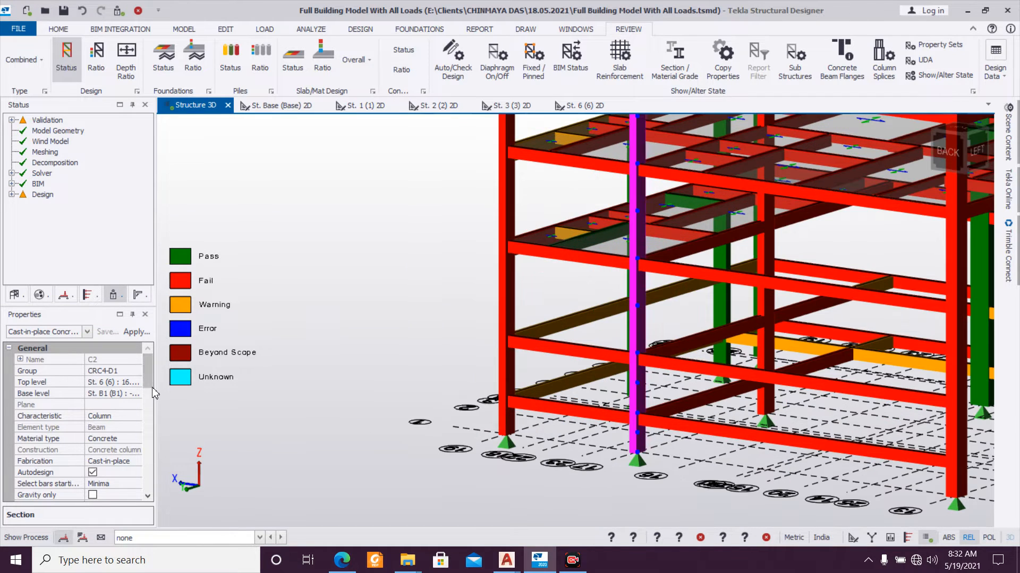
{"action": "scroll", "coordinate": [138, 403], "scroll_direction": "down", "scroll_amount": 5}
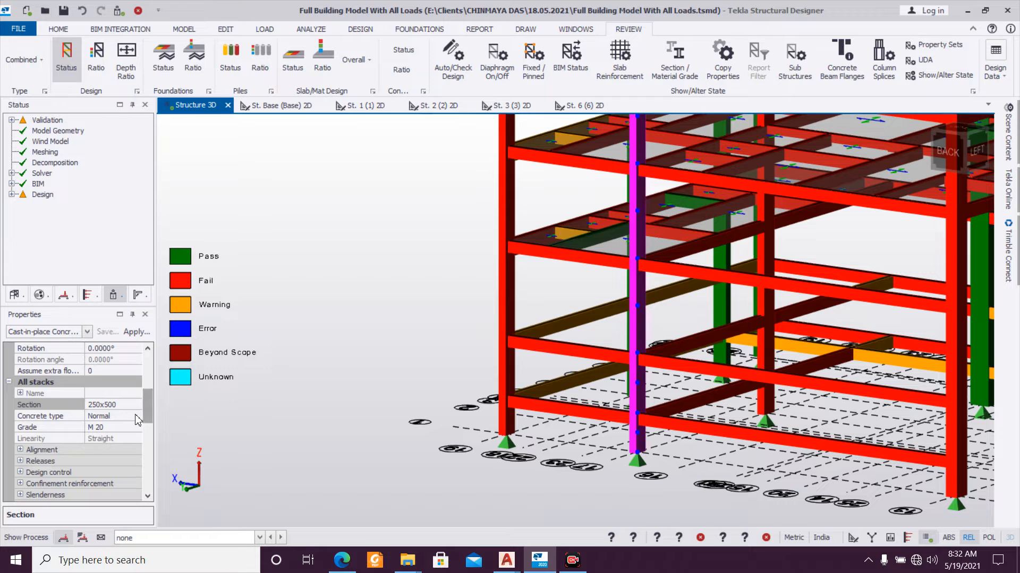
{"action": "left_click", "coordinate": [136, 408]}
{"action": "left_click", "coordinate": [136, 407]}
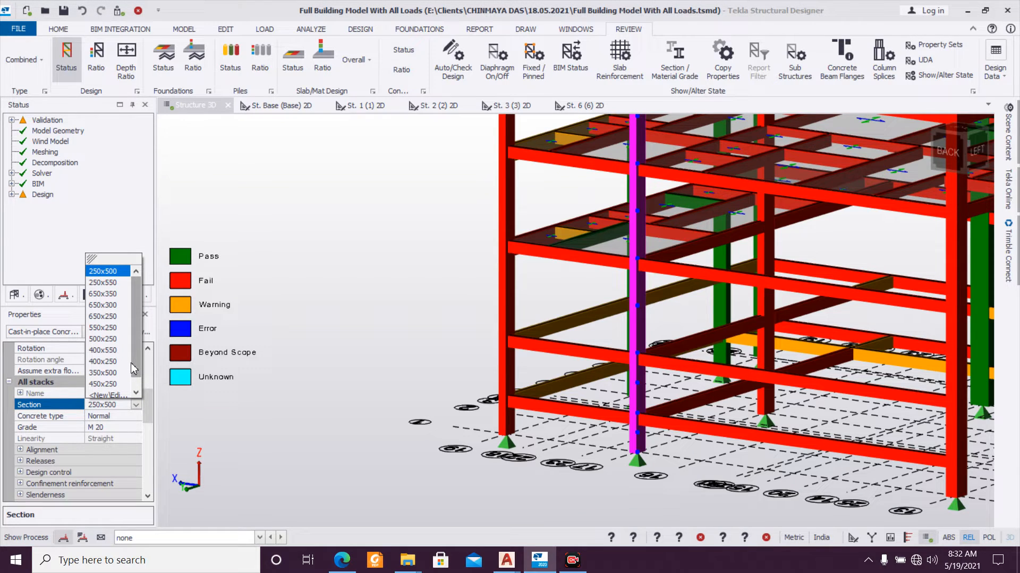
{"action": "scroll", "coordinate": [132, 369], "scroll_direction": "down", "scroll_amount": 1}
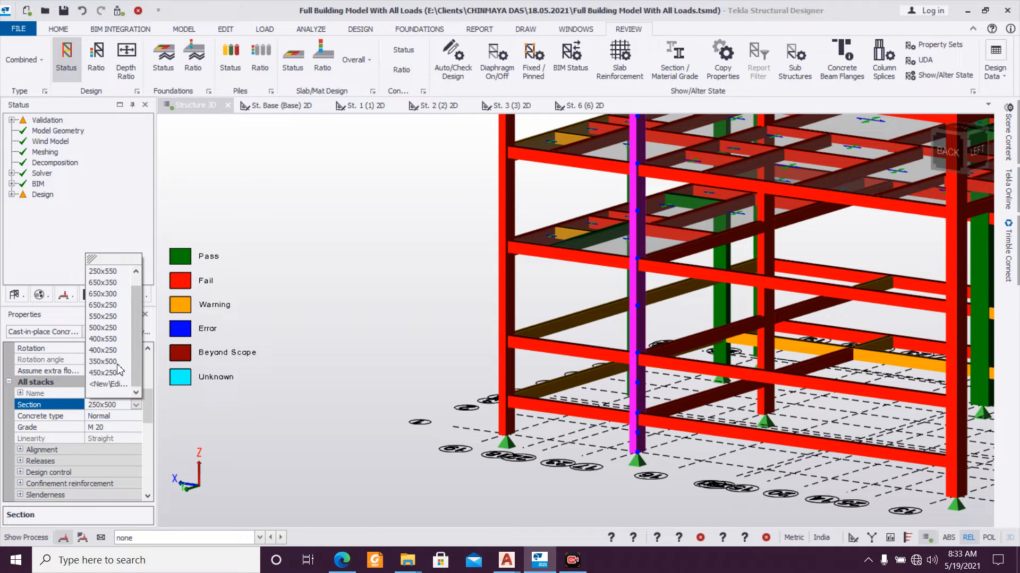
{"action": "left_click", "coordinate": [106, 361]}
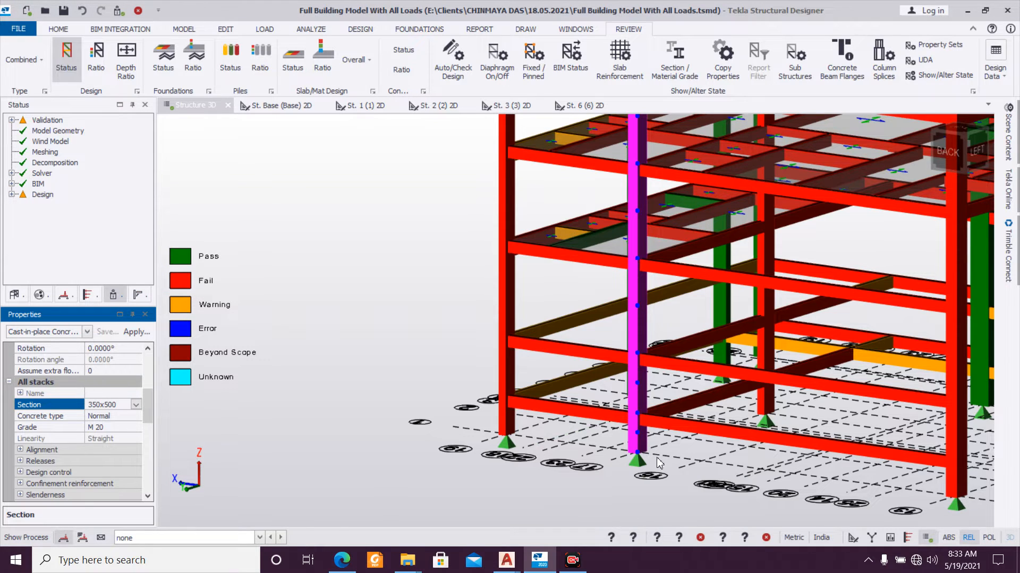
Step: Run a static member design on column C2 with the 350x500 section and close the results
{"action": "left_click", "coordinate": [640, 390]}
{"action": "right_click", "coordinate": [639, 390]}
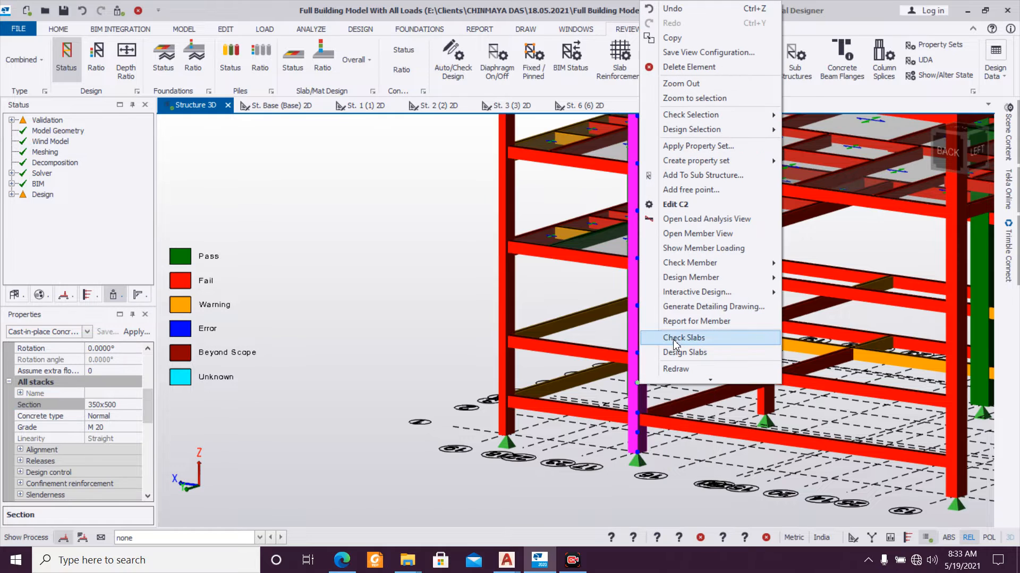
{"action": "mouse_move", "coordinate": [720, 281]}
{"action": "left_click", "coordinate": [800, 278]}
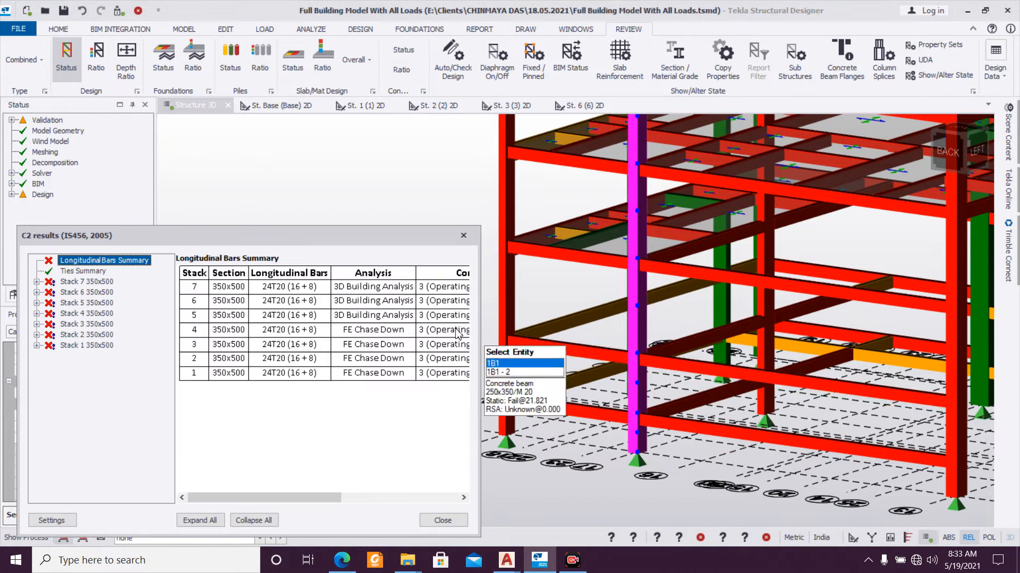
{"action": "left_click", "coordinate": [463, 237]}
{"action": "right_click_drag", "start_coordinate": [362, 454], "coordinate": [714, 443]}
{"action": "double_click", "coordinate": [643, 375]}
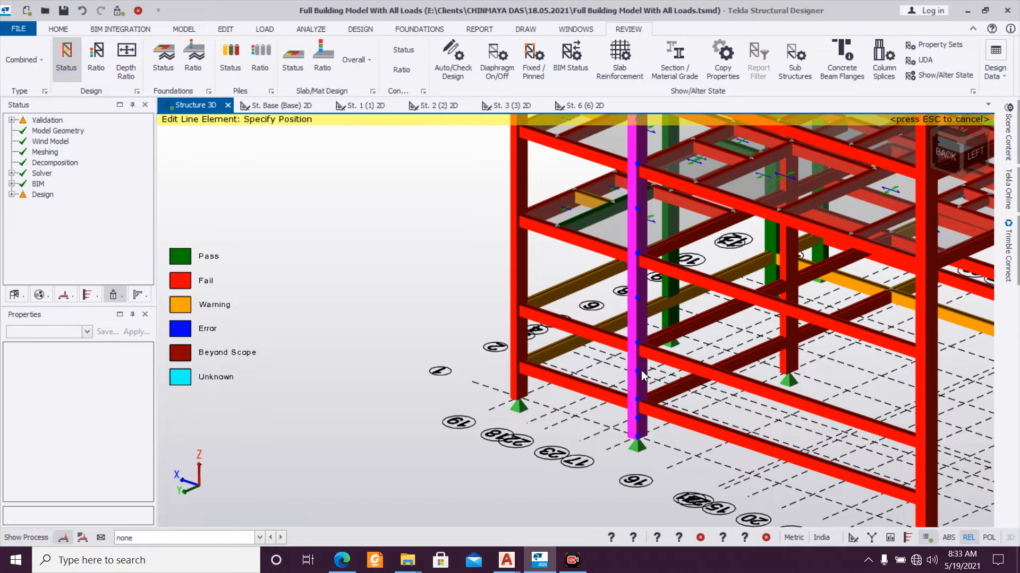
{"action": "key", "text": "Escape"}
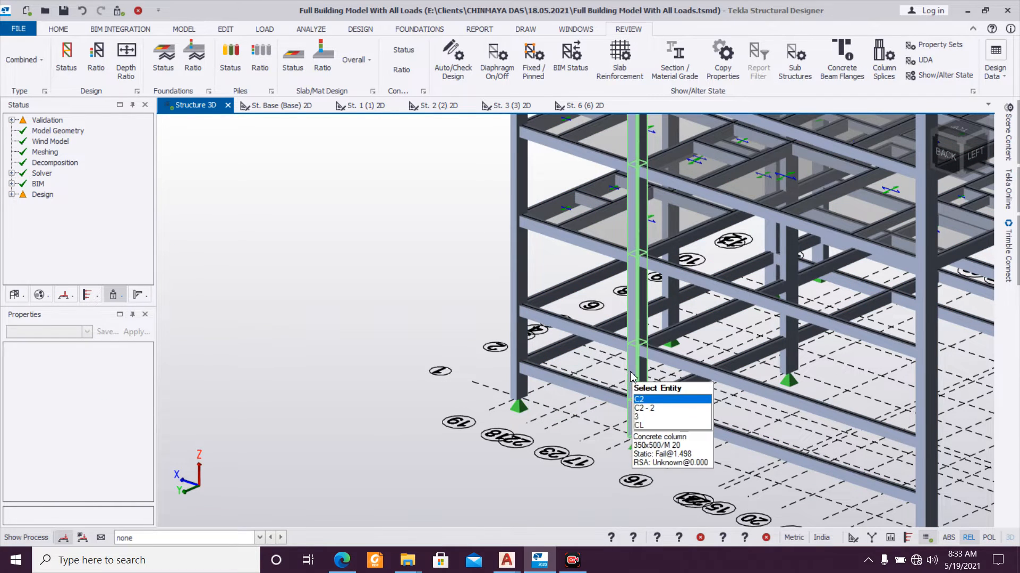
Step: Define a new rectangular section of 400 mm breadth and 600 mm depth for all stacks of column C2
{"action": "left_click_drag", "start_coordinate": [148, 373], "coordinate": [154, 409]}
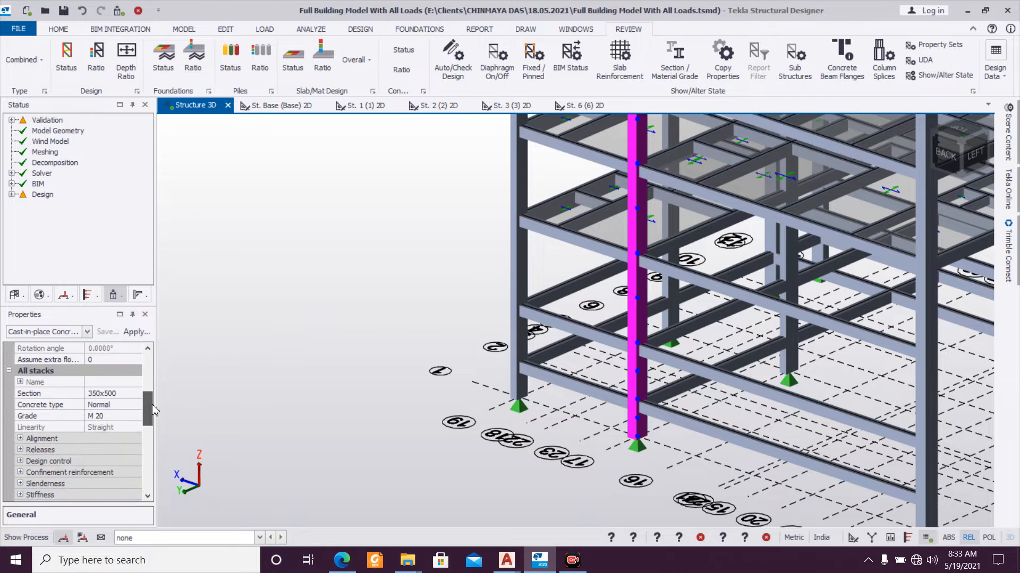
{"action": "left_click", "coordinate": [139, 395]}
{"action": "left_click", "coordinate": [136, 393]}
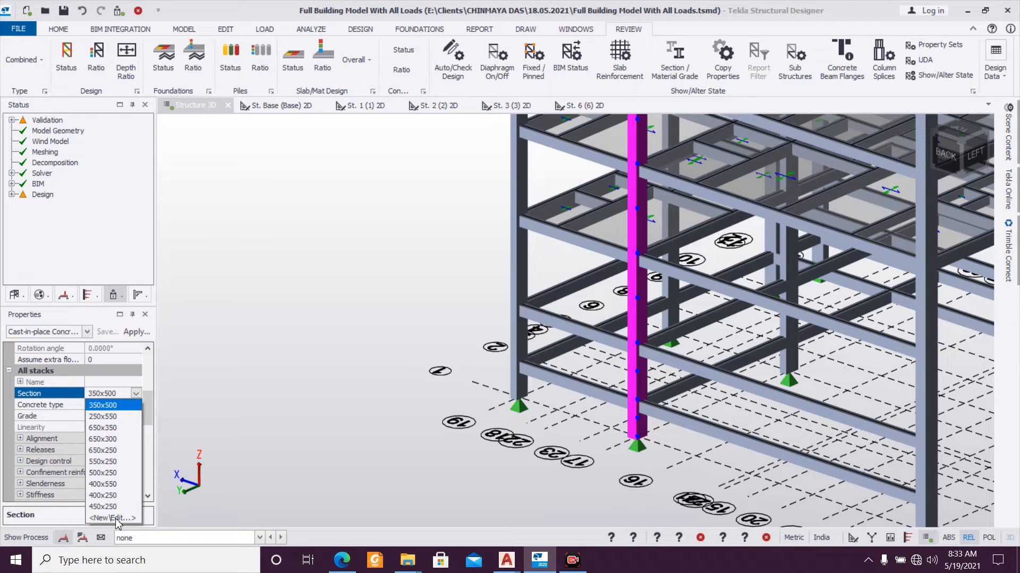
{"action": "left_click", "coordinate": [114, 518]}
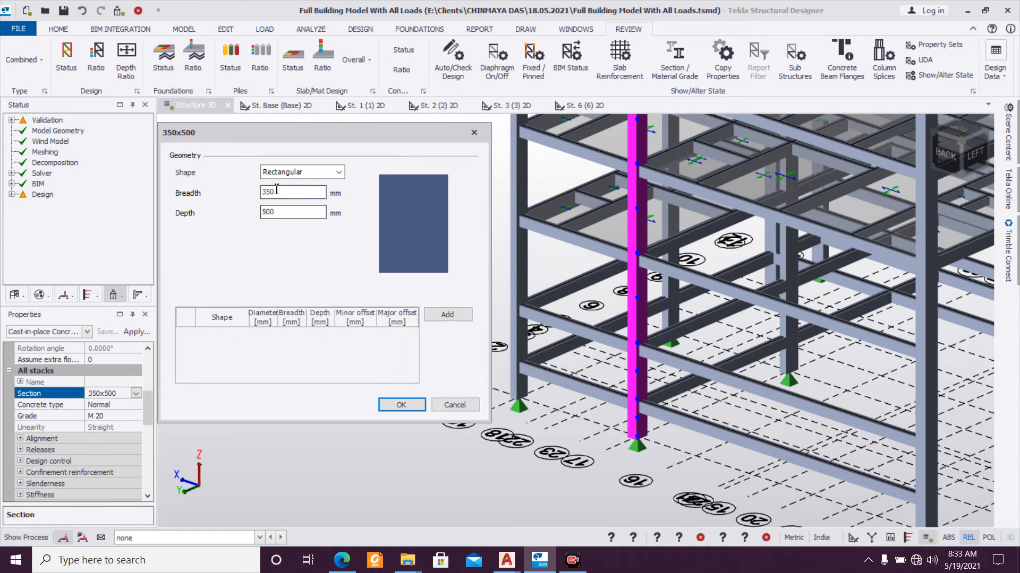
{"action": "type", "text": "400"}
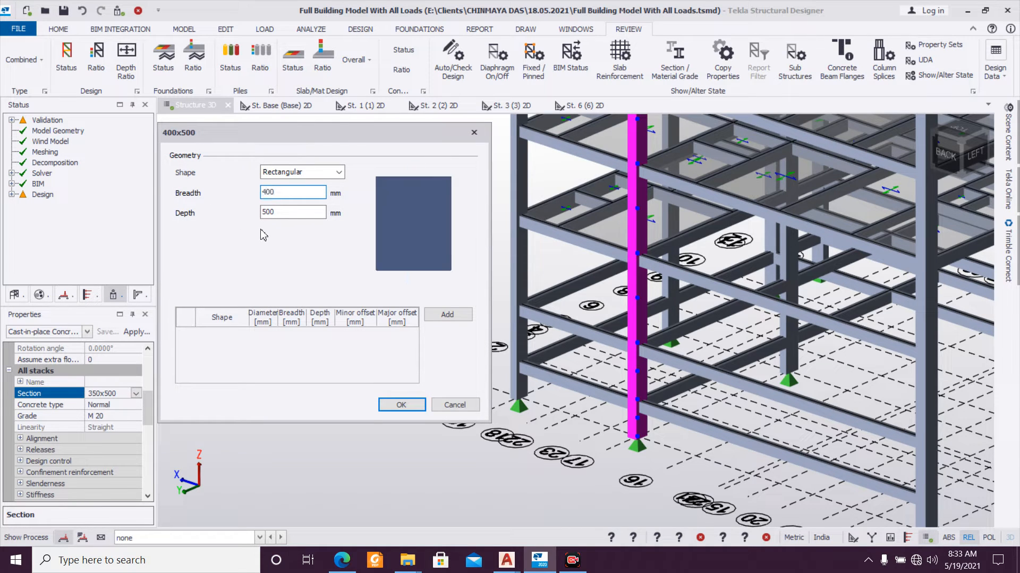
{"action": "type", "text": "600"}
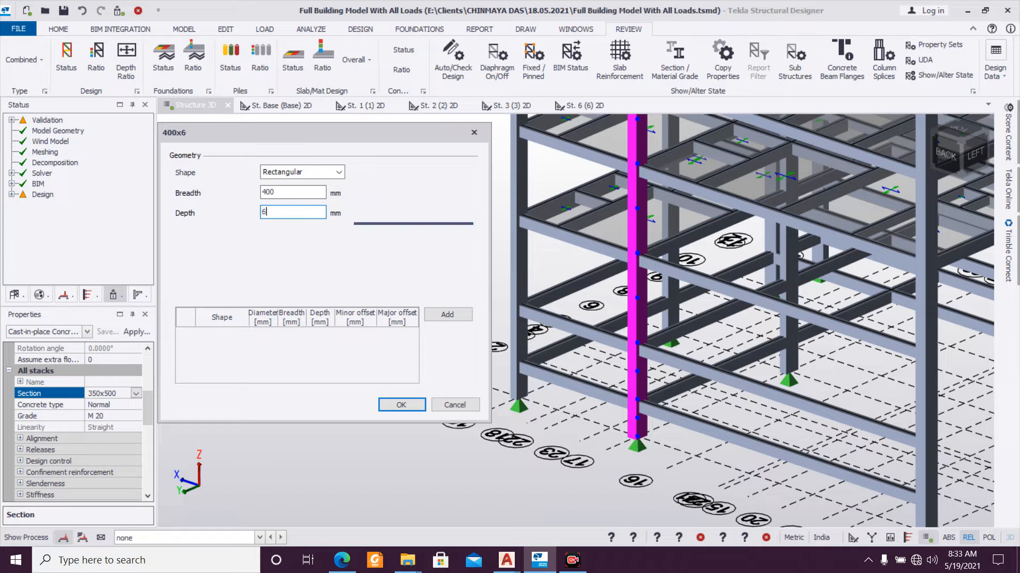
{"action": "left_click", "coordinate": [401, 405]}
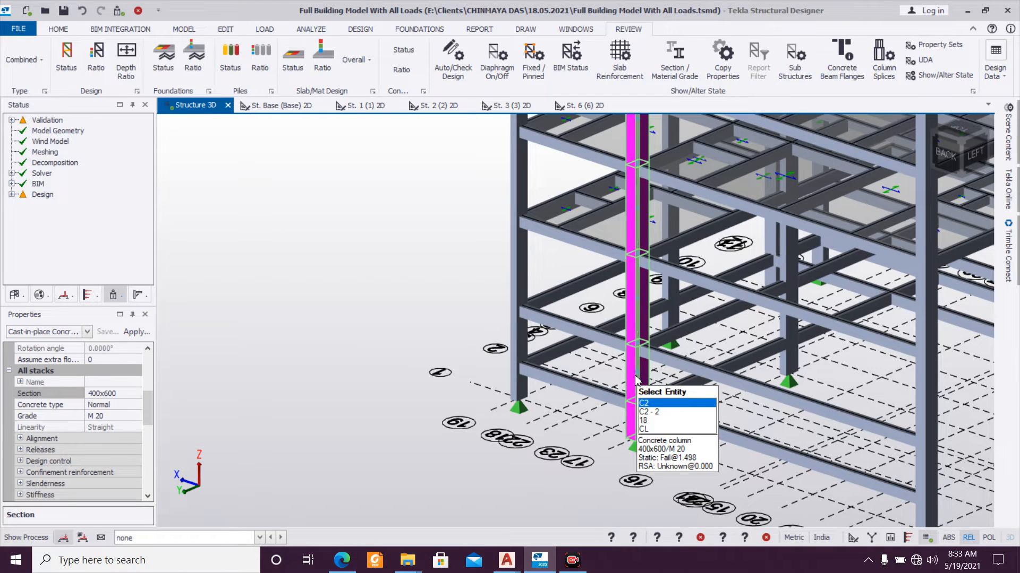
Step: Run a static member design on column C2 with the 400x600 section and close the results
{"action": "right_click", "coordinate": [636, 379]}
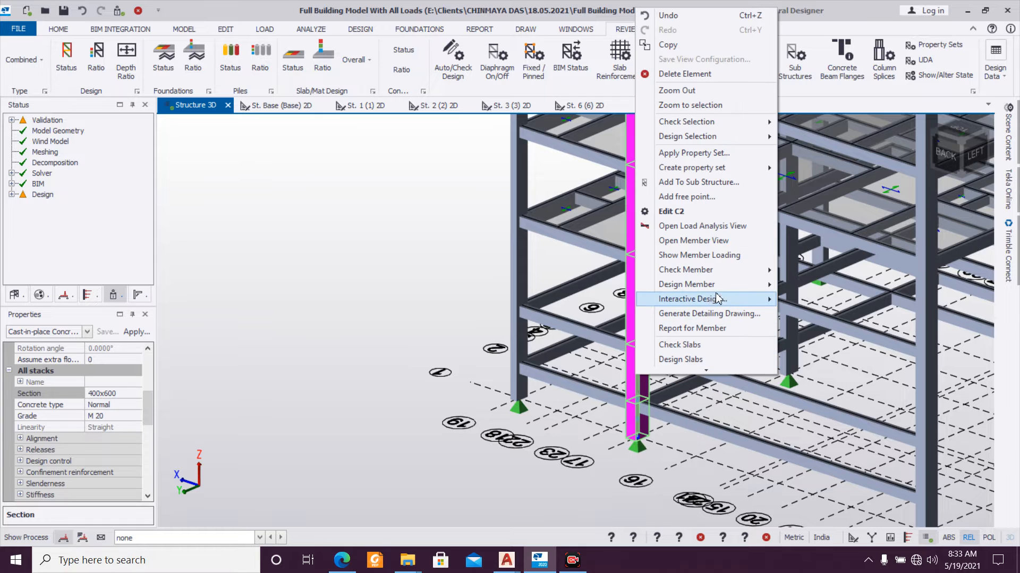
{"action": "mouse_move", "coordinate": [724, 289]}
{"action": "left_click", "coordinate": [788, 288]}
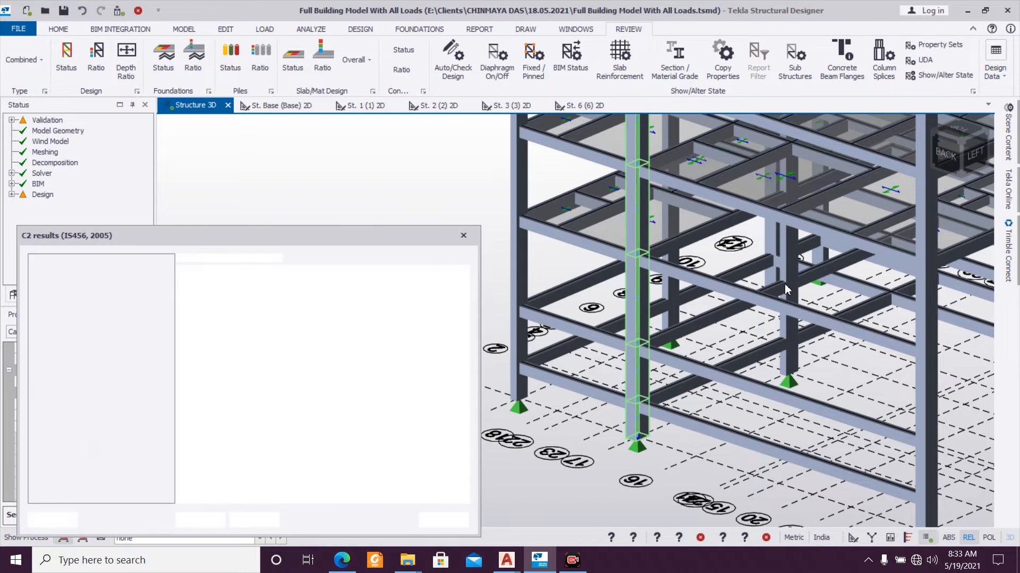
{"action": "left_click", "coordinate": [466, 237]}
Step: Select corner column C1 and set its all-stacks section to 400x600
{"action": "scroll", "coordinate": [574, 364], "scroll_direction": "down", "scroll_amount": 3}
{"action": "right_click_drag", "start_coordinate": [695, 400], "coordinate": [332, 385]}
{"action": "key", "text": "Escape"}
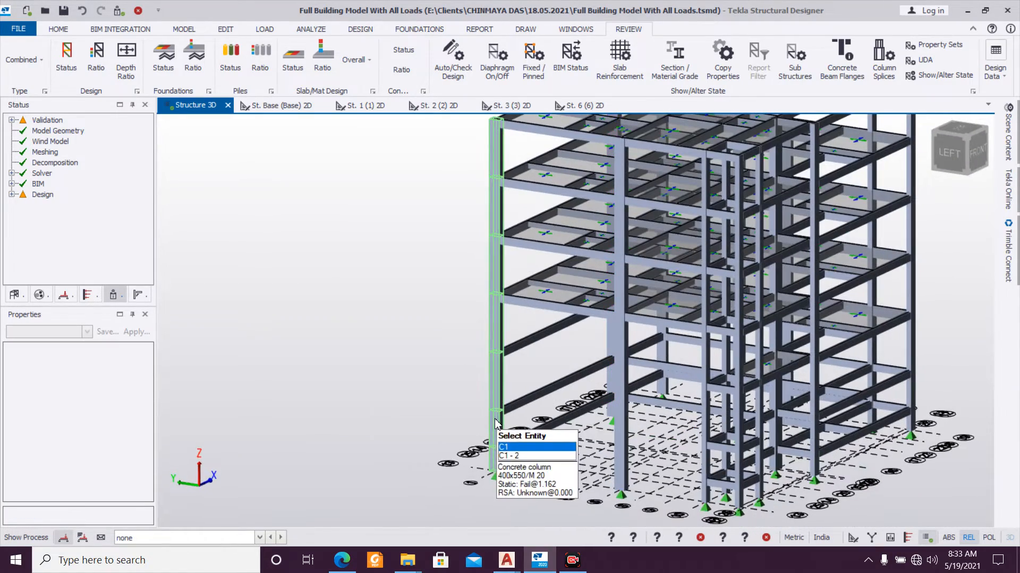
{"action": "left_click", "coordinate": [496, 415]}
{"action": "left_click_drag", "start_coordinate": [152, 378], "coordinate": [144, 404]}
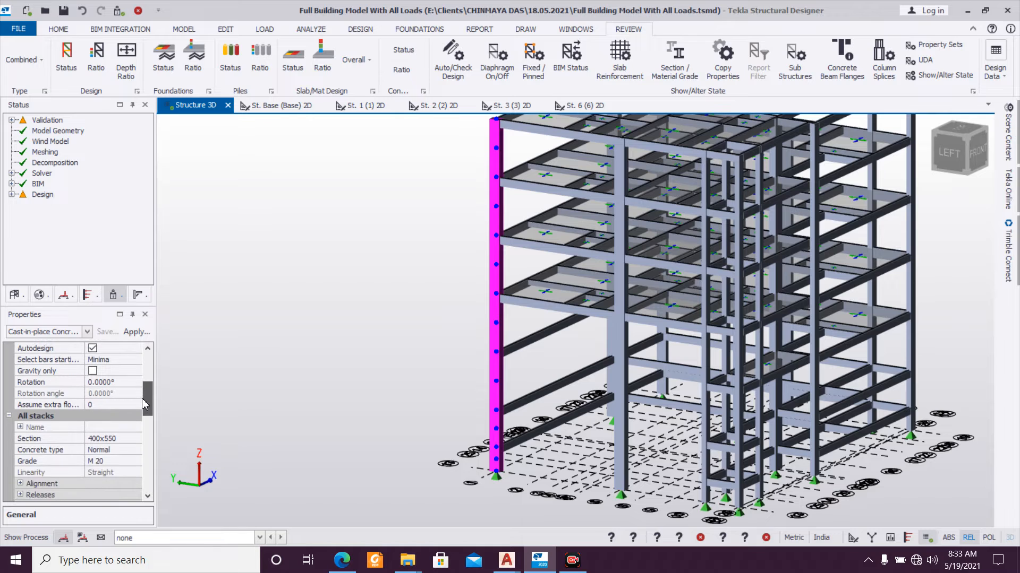
{"action": "left_click", "coordinate": [122, 443]}
{"action": "left_click", "coordinate": [123, 441]}
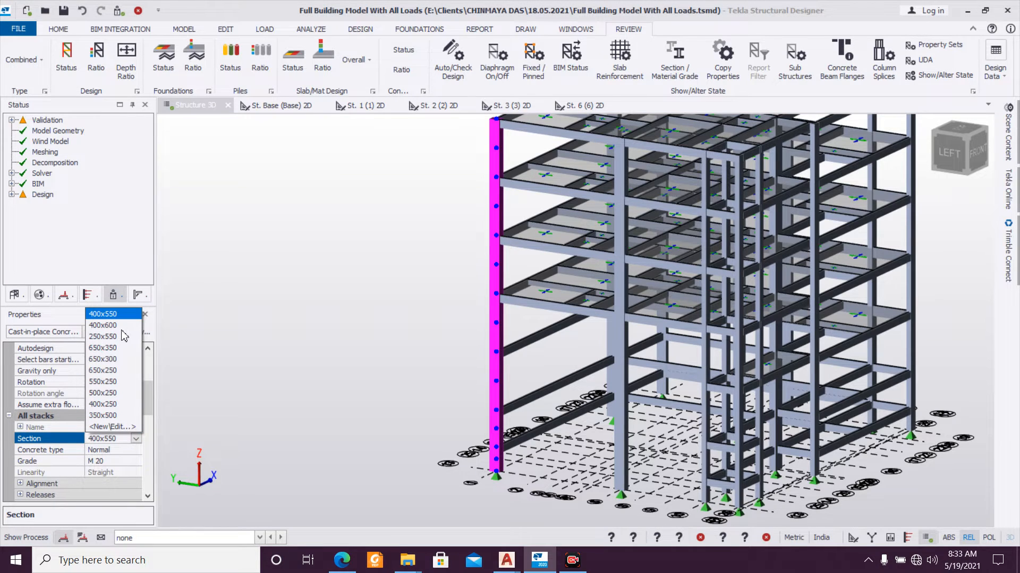
{"action": "left_click", "coordinate": [102, 325]}
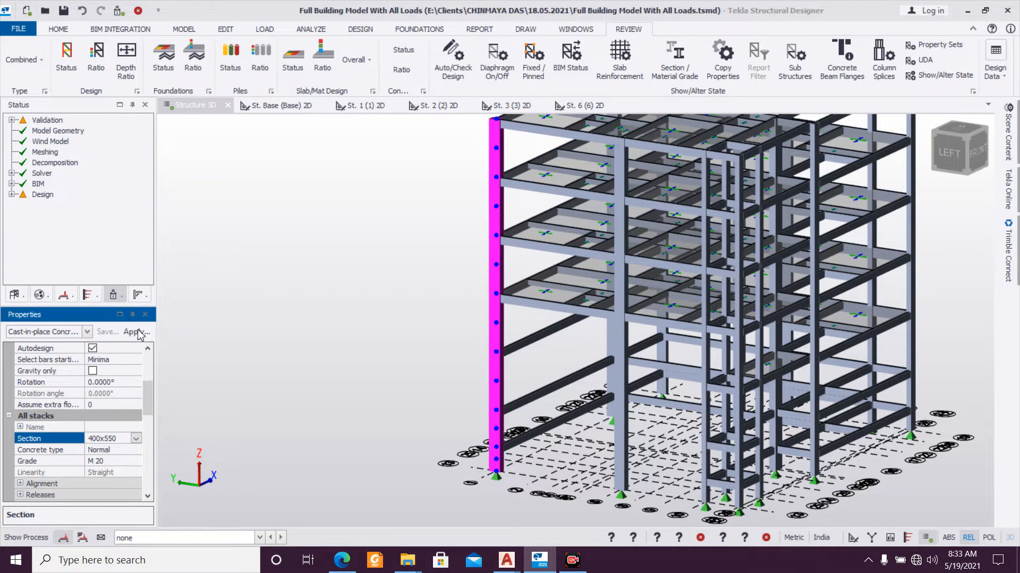
Step: Run a static member design on column C1, close the results, and clear the selection
{"action": "right_click", "coordinate": [492, 376]}
{"action": "mouse_move", "coordinate": [547, 280]}
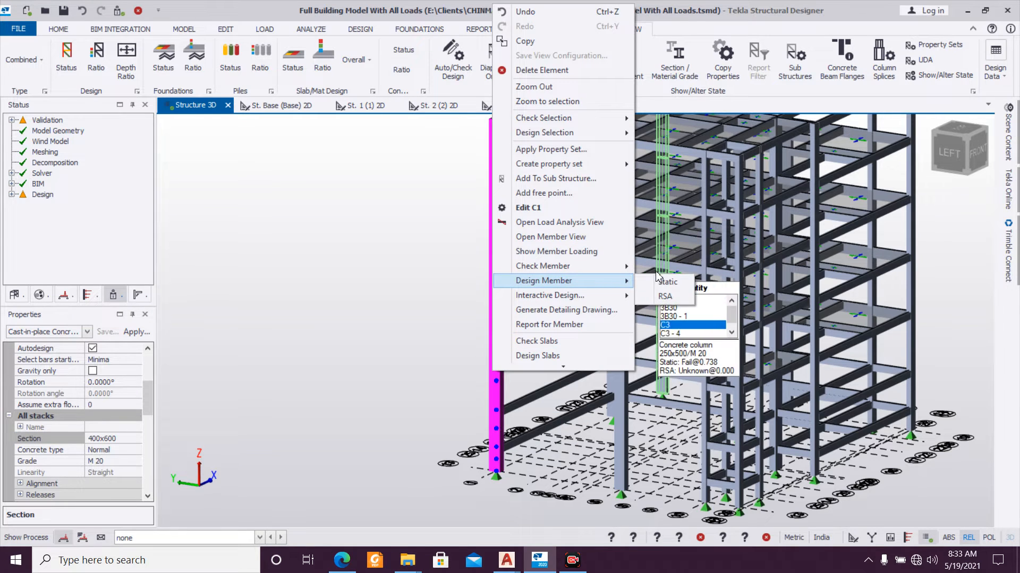
{"action": "left_click", "coordinate": [661, 287]}
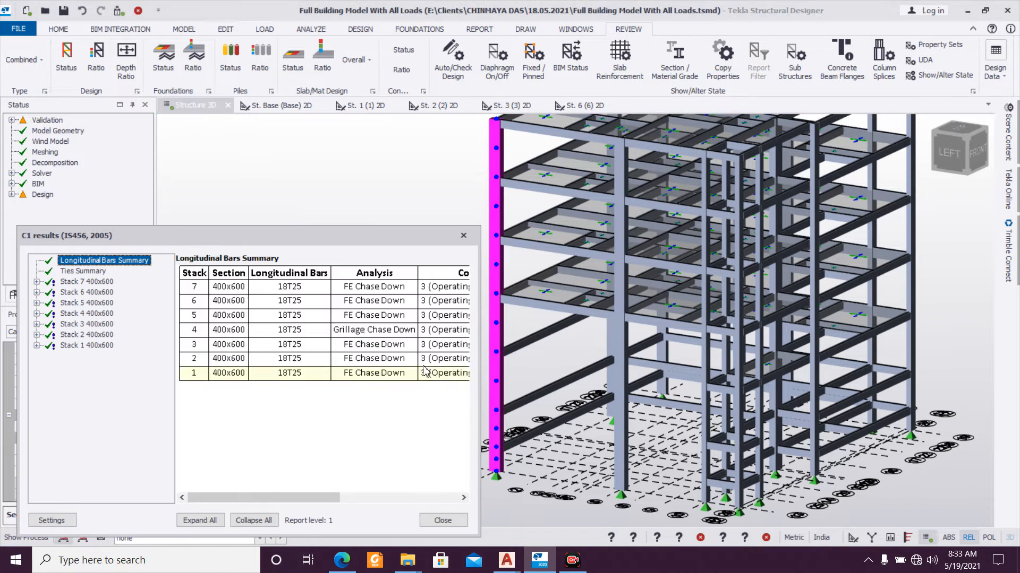
{"action": "left_click", "coordinate": [463, 235]}
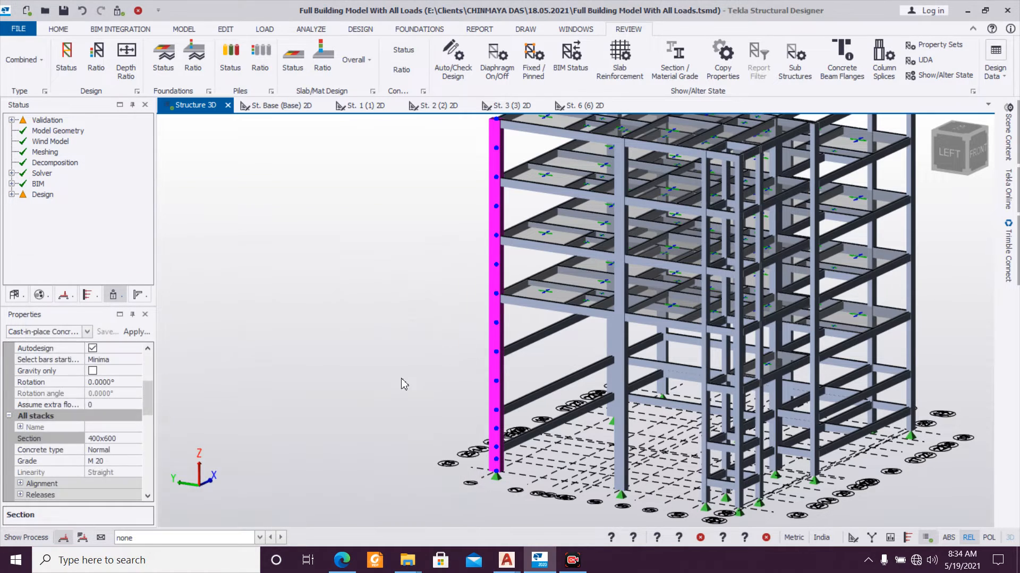
{"action": "left_click", "coordinate": [377, 400]}
{"action": "scroll", "coordinate": [377, 400], "scroll_direction": "down", "scroll_amount": 3}
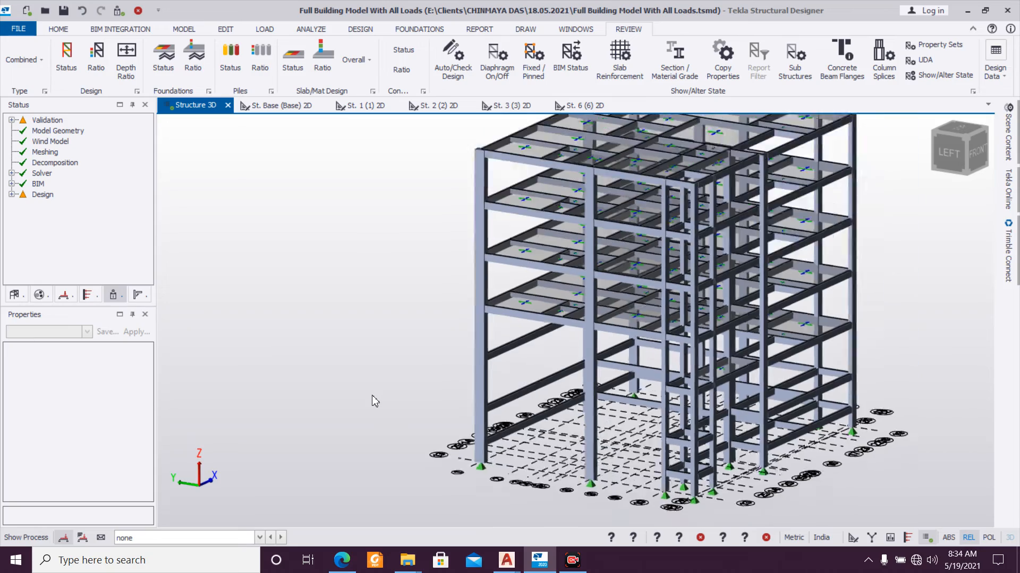
{"action": "scroll", "coordinate": [645, 475], "scroll_direction": "up", "scroll_amount": 5}
{"action": "middle_click_drag", "start_coordinate": [701, 457], "coordinate": [298, 461]}
{"action": "scroll", "coordinate": [372, 444], "scroll_direction": "down", "scroll_amount": 3}
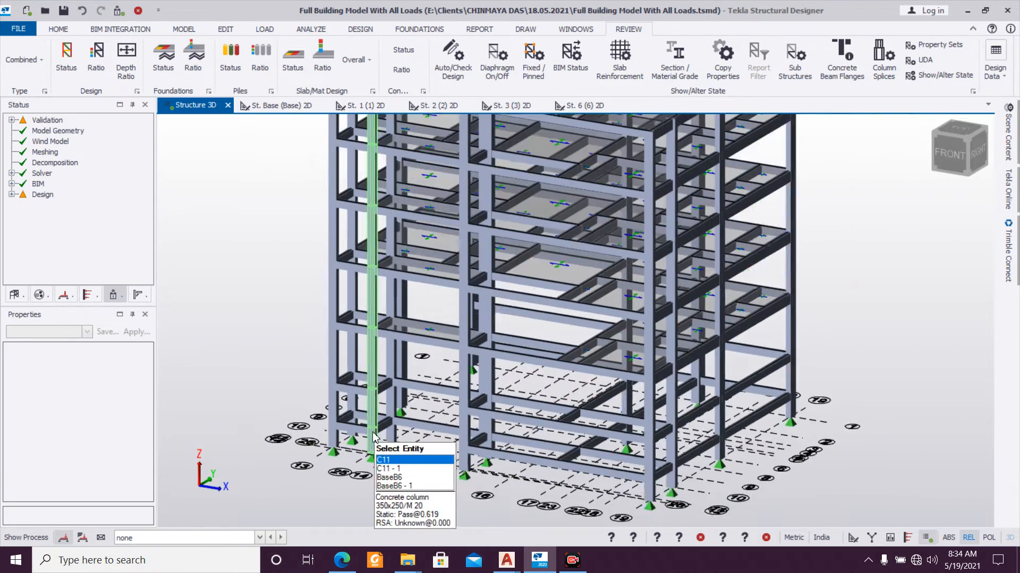
Step: Run the static analysis and design for all members and review the design status of the columns around the building
{"action": "left_click", "coordinate": [367, 27]}
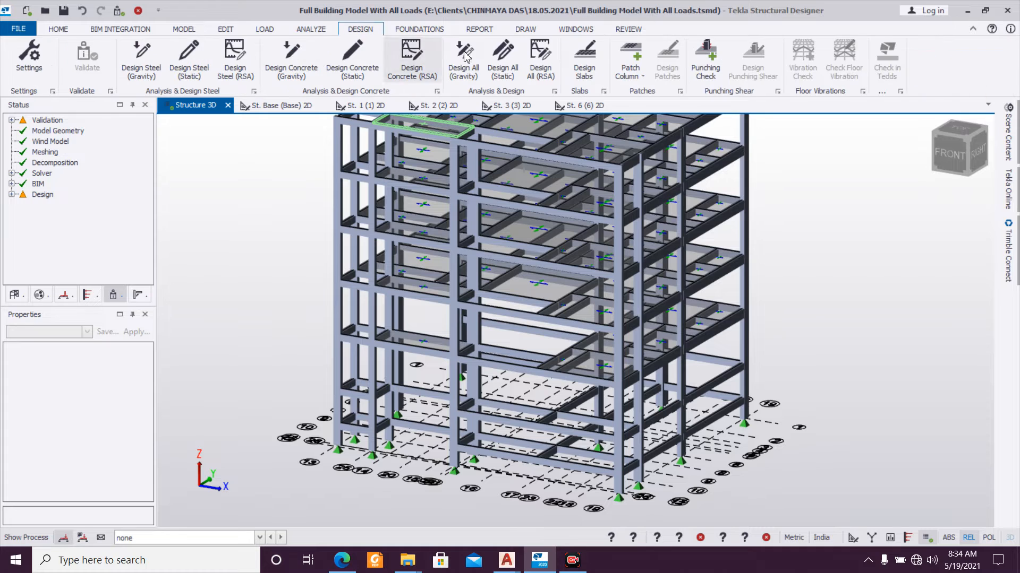
{"action": "left_click", "coordinate": [494, 53]}
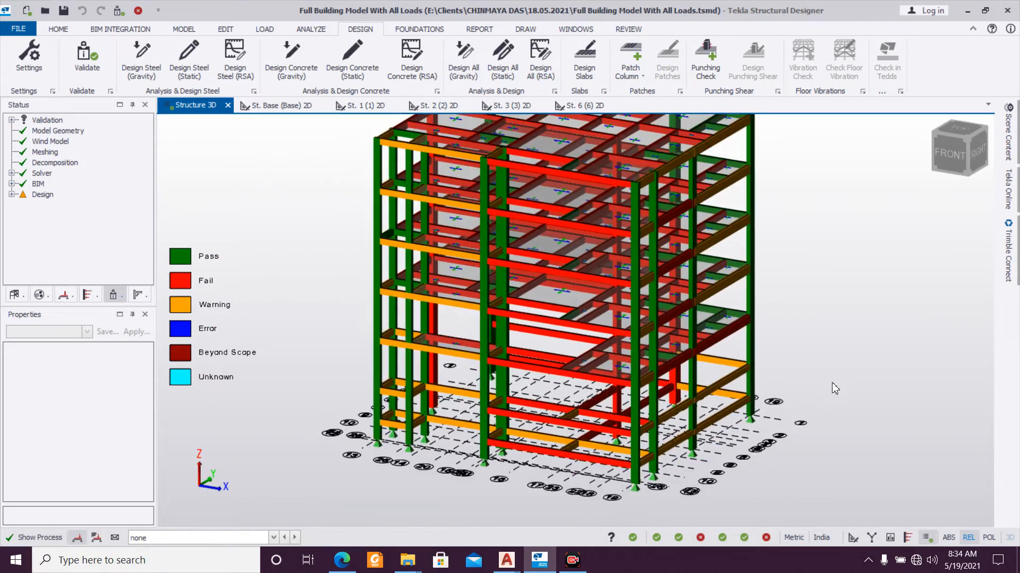
{"action": "right_click_drag", "start_coordinate": [835, 388], "coordinate": [922, 366]}
{"action": "scroll", "coordinate": [860, 380], "scroll_direction": "down", "scroll_amount": 3}
{"action": "right_click_drag", "start_coordinate": [768, 424], "coordinate": [947, 445]}
{"action": "scroll", "coordinate": [652, 429], "scroll_direction": "up", "scroll_amount": 3}
{"action": "right_click_drag", "start_coordinate": [564, 452], "coordinate": [632, 437]}
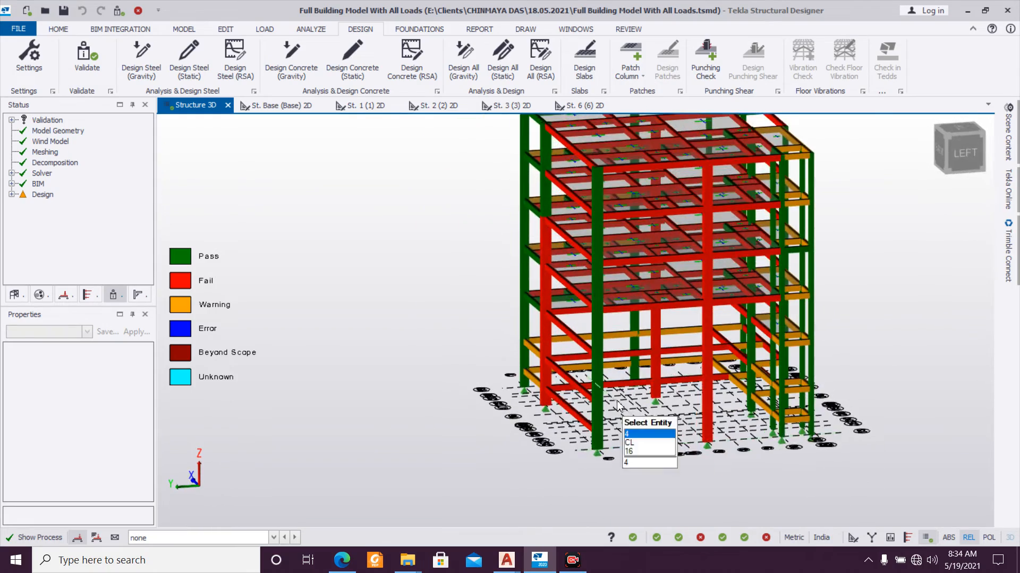
Step: Select interior column C4 and define a new rectangular section of 300 mm breadth and 550 mm depth for all its stacks
{"action": "scroll", "coordinate": [619, 407], "scroll_direction": "up", "scroll_amount": 3}
{"action": "left_click", "coordinate": [670, 365]}
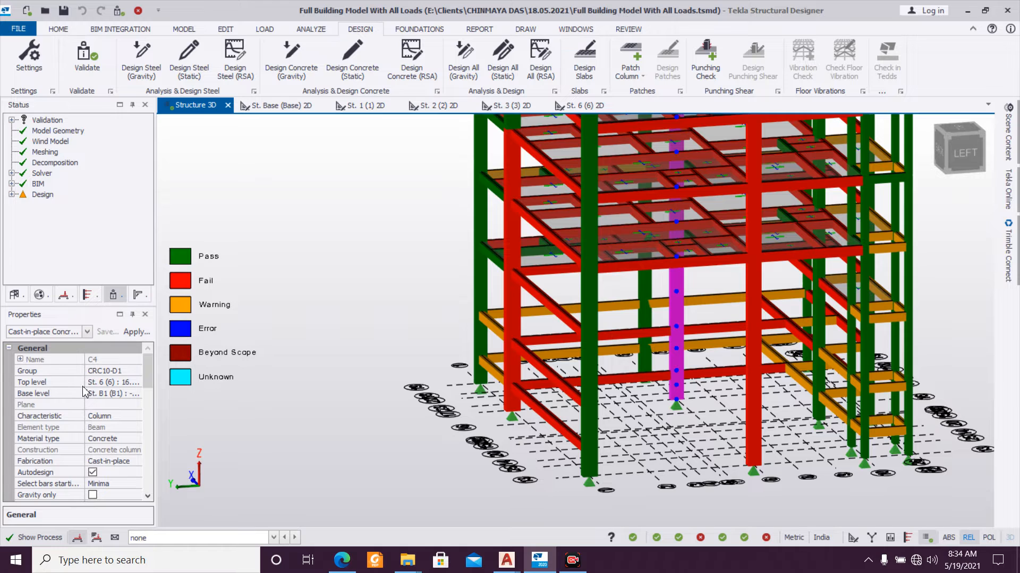
{"action": "left_click_drag", "start_coordinate": [151, 386], "coordinate": [149, 413]}
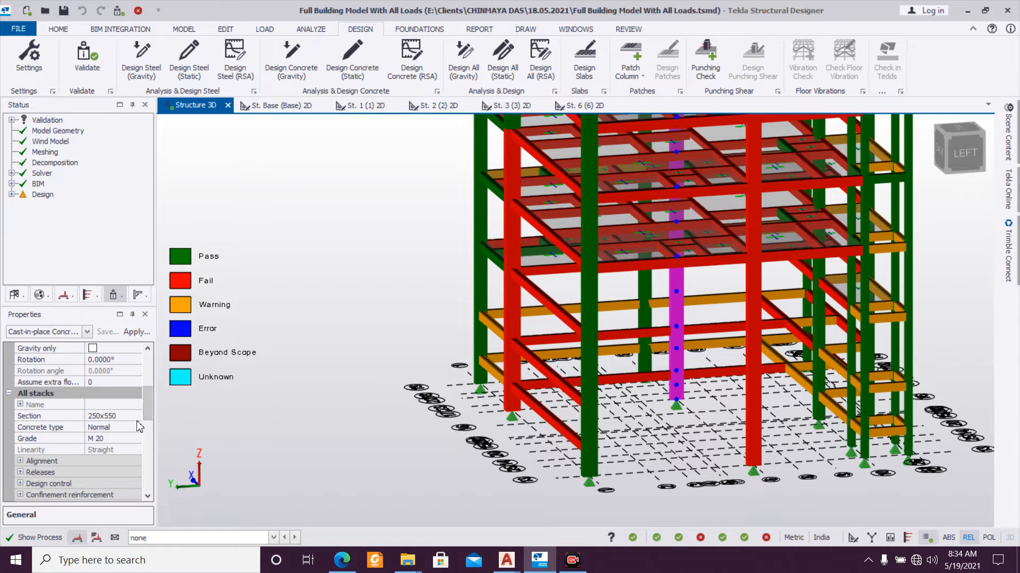
{"action": "left_click", "coordinate": [128, 416]}
{"action": "left_click", "coordinate": [136, 415]}
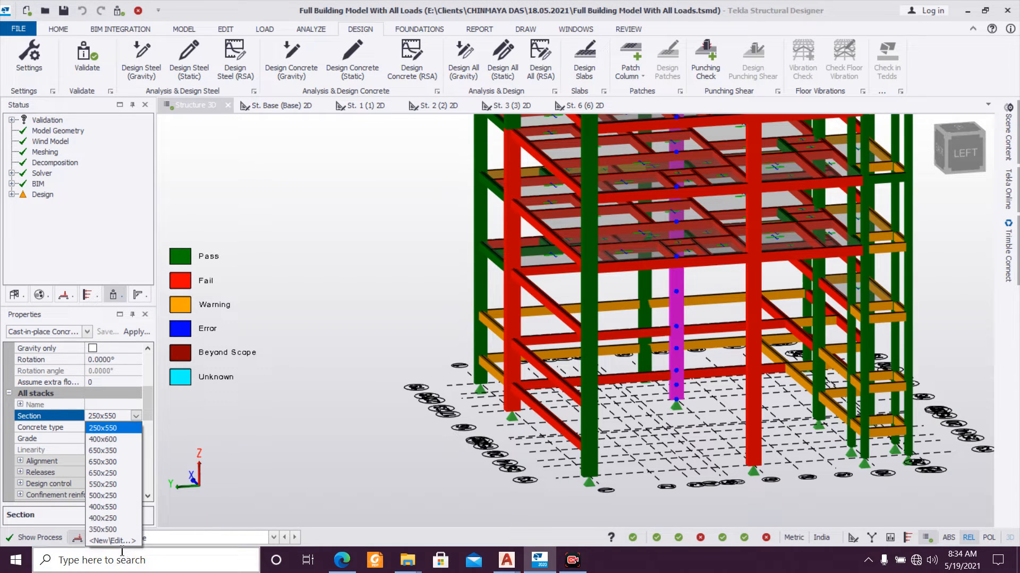
{"action": "left_click", "coordinate": [114, 540]}
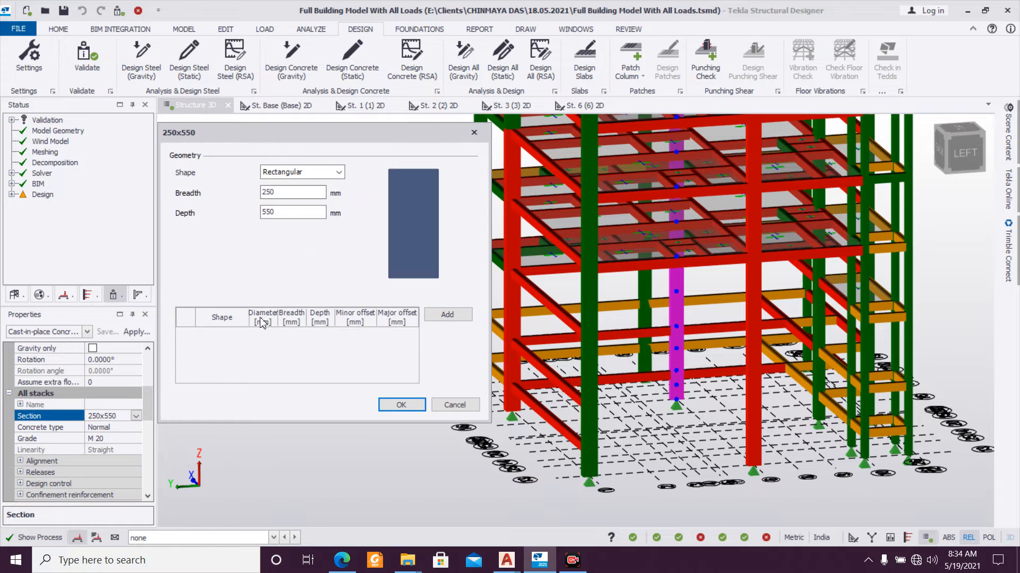
{"action": "left_click_drag", "start_coordinate": [287, 197], "coordinate": [186, 184]}
{"action": "type", "text": "300"}
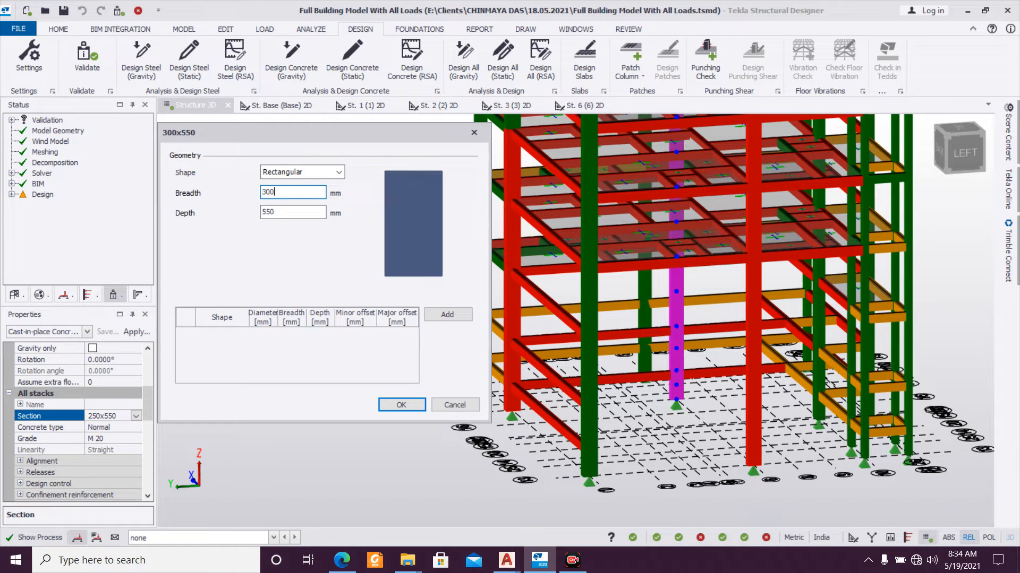
{"action": "left_click", "coordinate": [401, 405]}
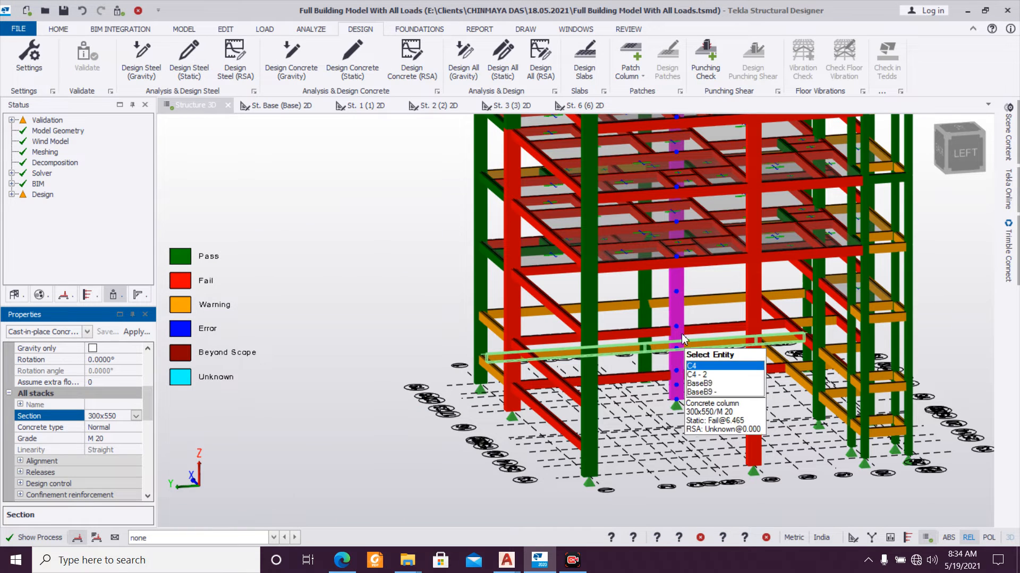
Step: Run a static member design on column C4 with the 300x550 section and close the results
{"action": "right_click", "coordinate": [682, 338]}
{"action": "mouse_move", "coordinate": [737, 291]}
{"action": "left_click", "coordinate": [845, 296]}
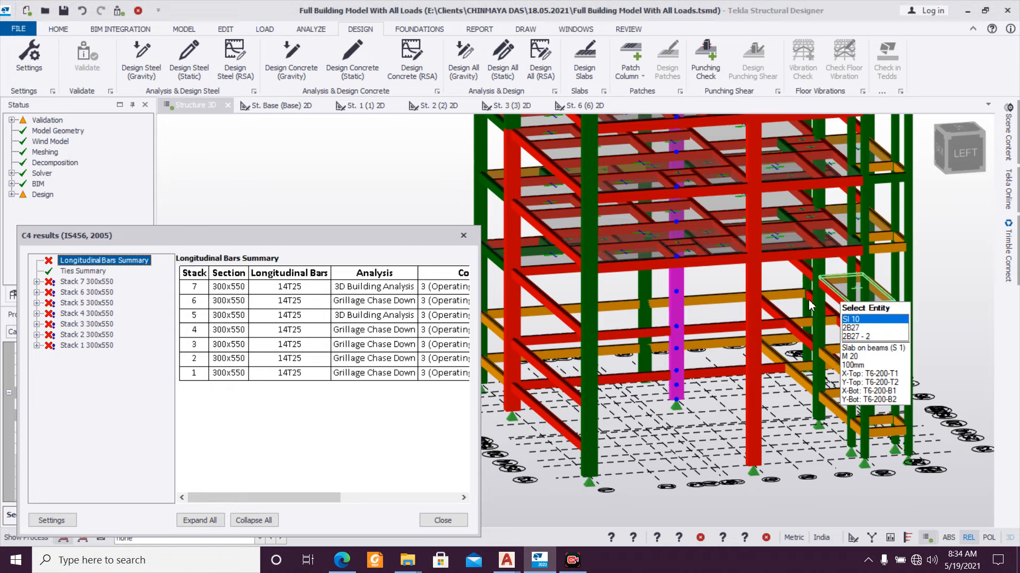
{"action": "left_click", "coordinate": [461, 236]}
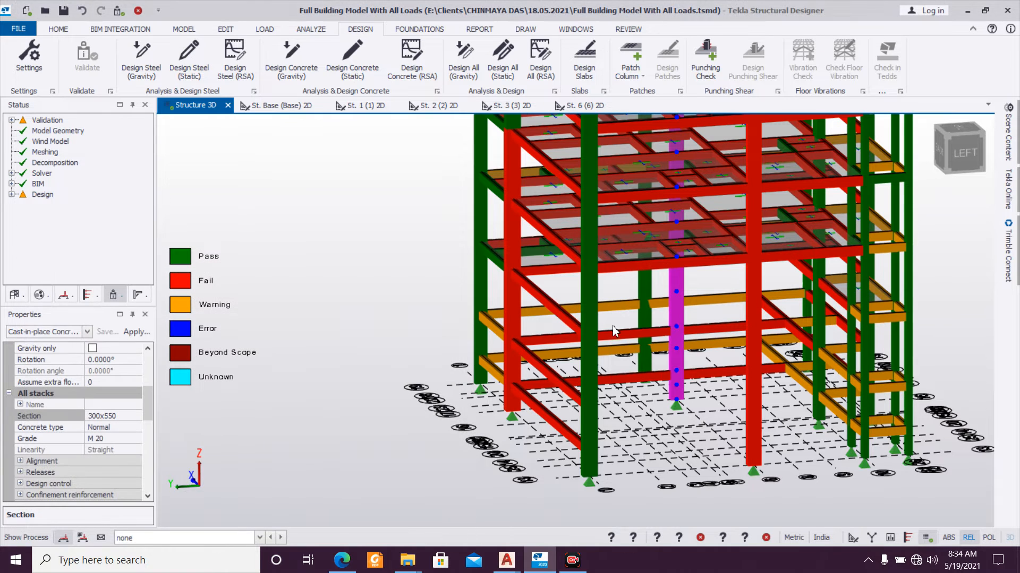
Step: Define a new all-stacks section for column C4 with the depth set to 600 mm, giving 300x600
{"action": "left_click", "coordinate": [137, 419]}
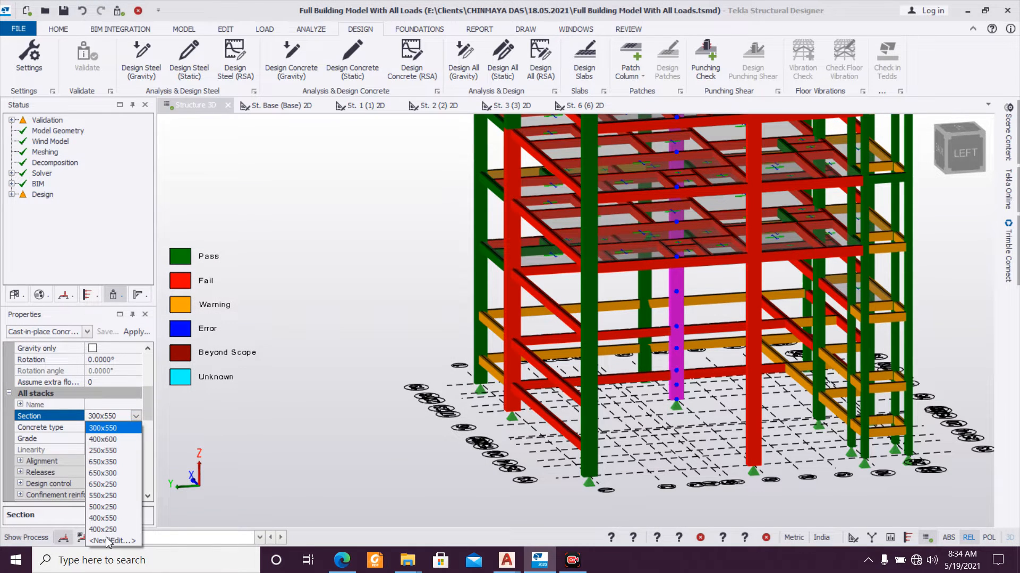
{"action": "left_click", "coordinate": [107, 541]}
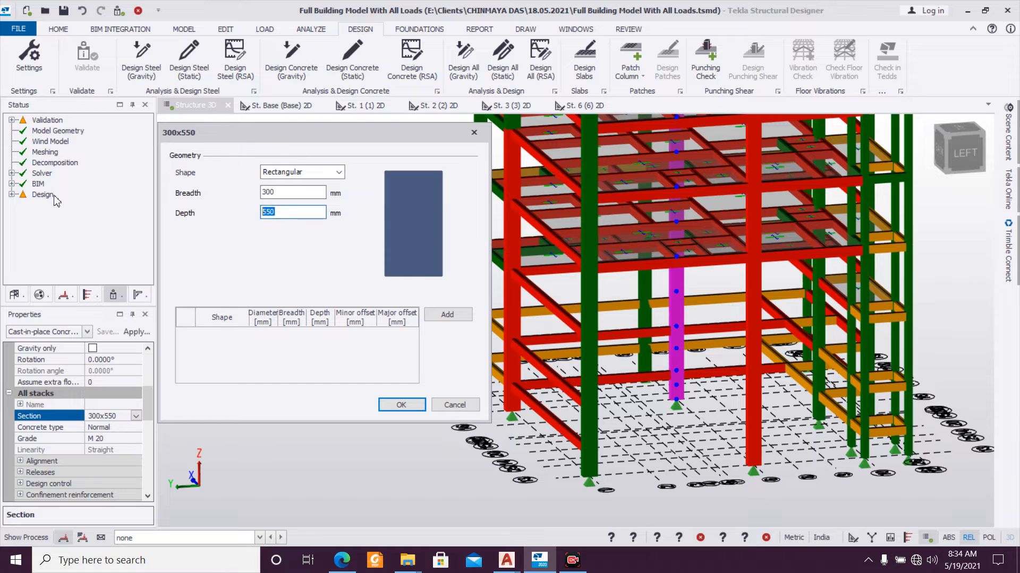
{"action": "type", "text": "600"}
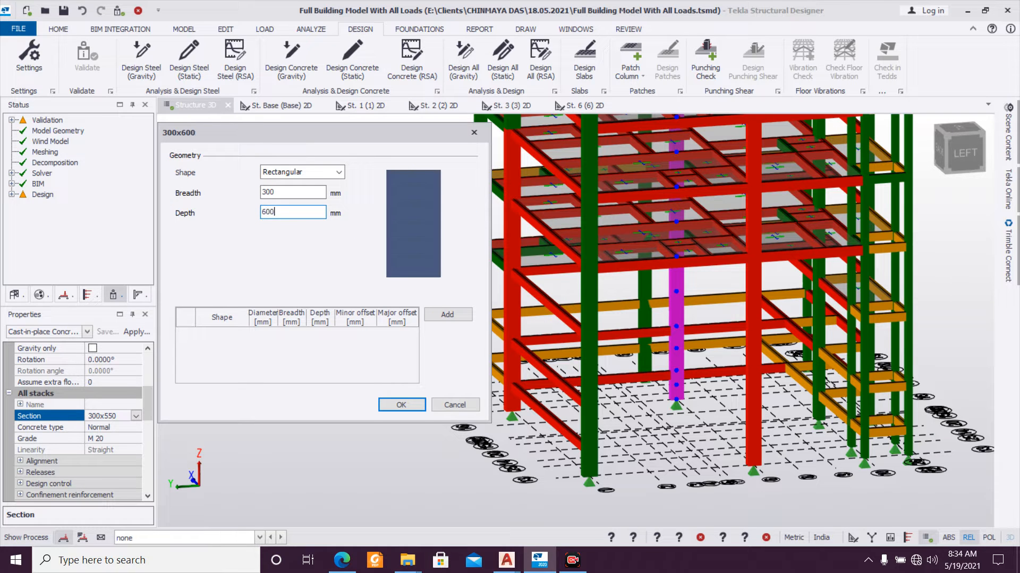
{"action": "left_click", "coordinate": [402, 405]}
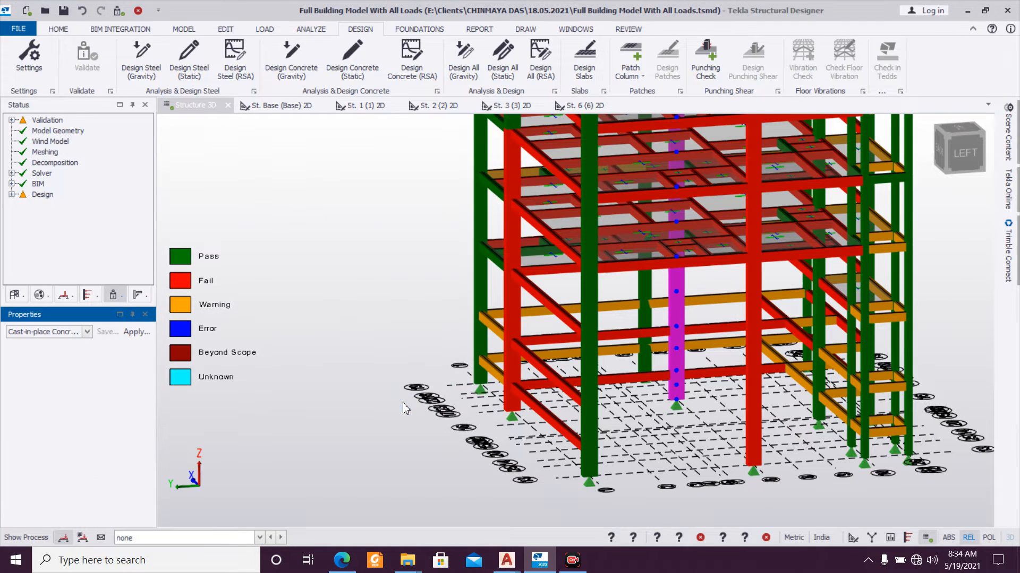
Step: Run a static member design on column C4 with the 300x600 section and close the results
{"action": "right_click", "coordinate": [674, 359]}
{"action": "mouse_move", "coordinate": [761, 298]}
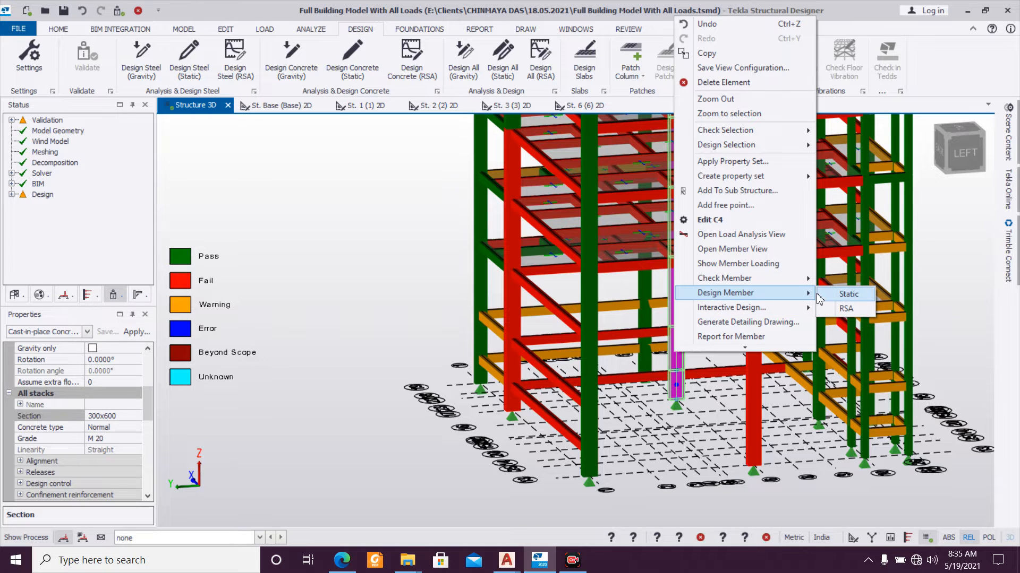
{"action": "left_click", "coordinate": [848, 295]}
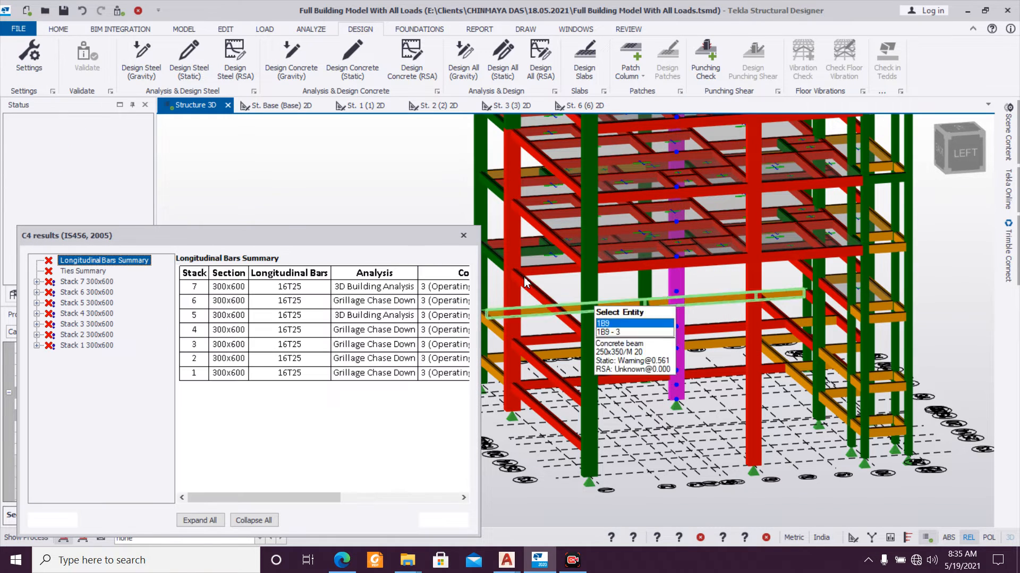
{"action": "left_click", "coordinate": [464, 235]}
{"action": "mouse_move", "coordinate": [555, 323]}
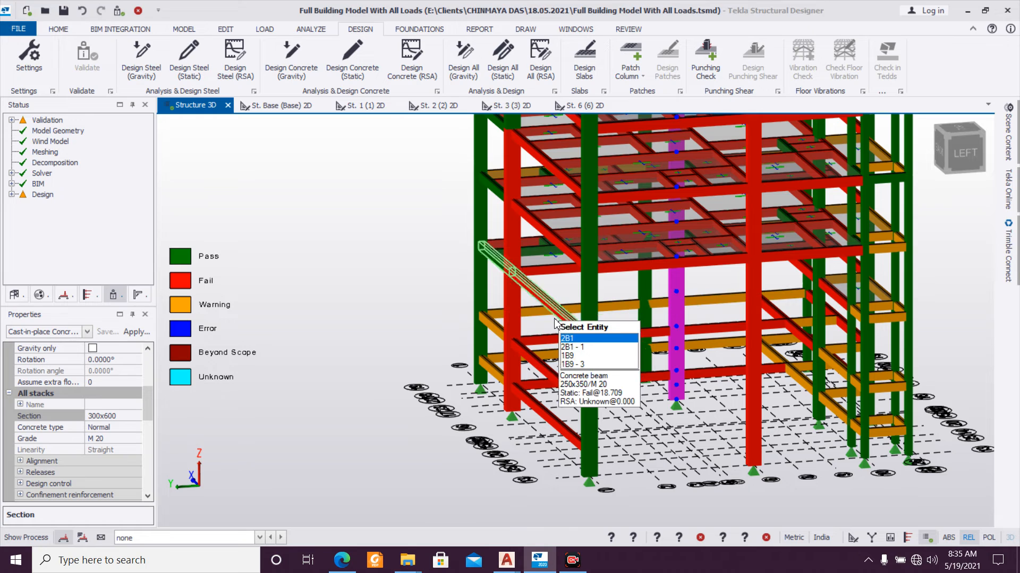
Step: Check the section of column C2, reselect column C4 and set its all-stacks section to 400x600
{"action": "left_click", "coordinate": [519, 329]}
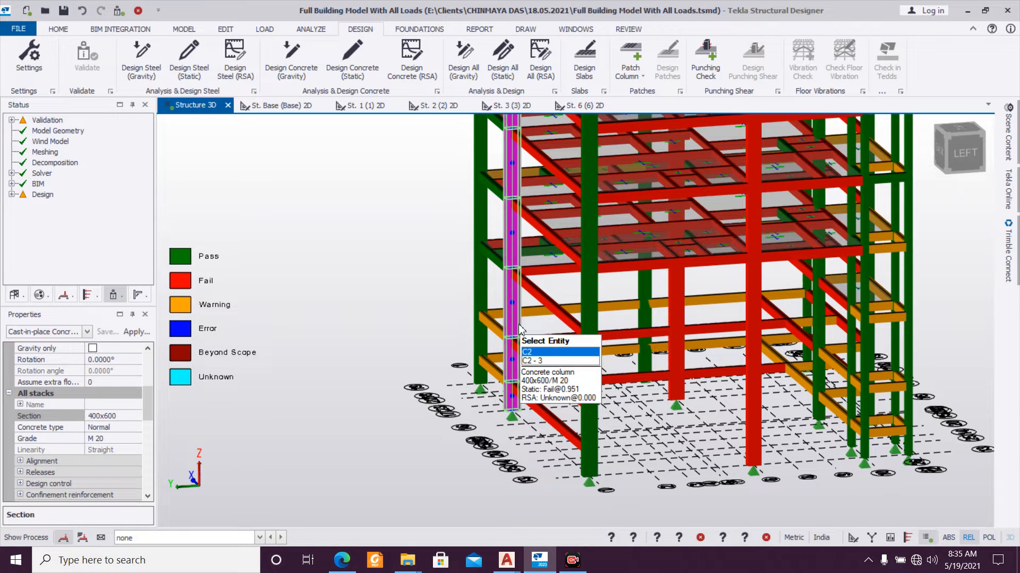
{"action": "left_click", "coordinate": [676, 392]}
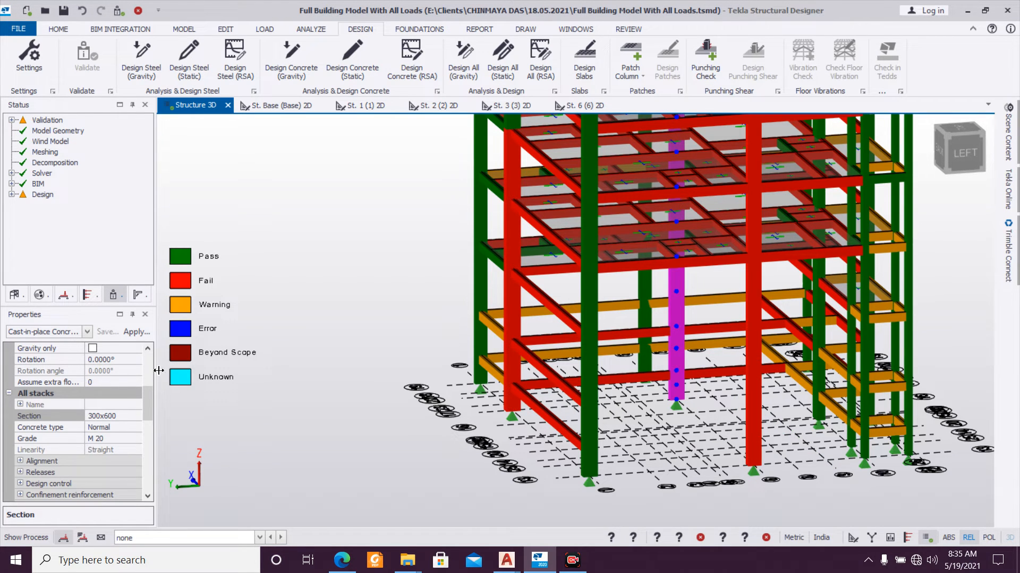
{"action": "left_click", "coordinate": [137, 416]}
{"action": "left_click", "coordinate": [136, 416]}
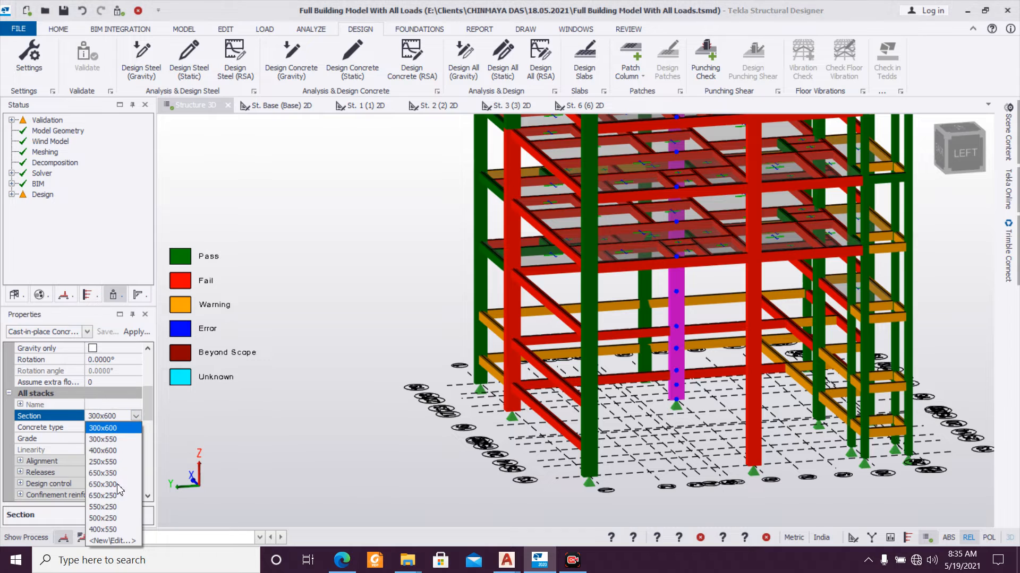
{"action": "left_click", "coordinate": [119, 451]}
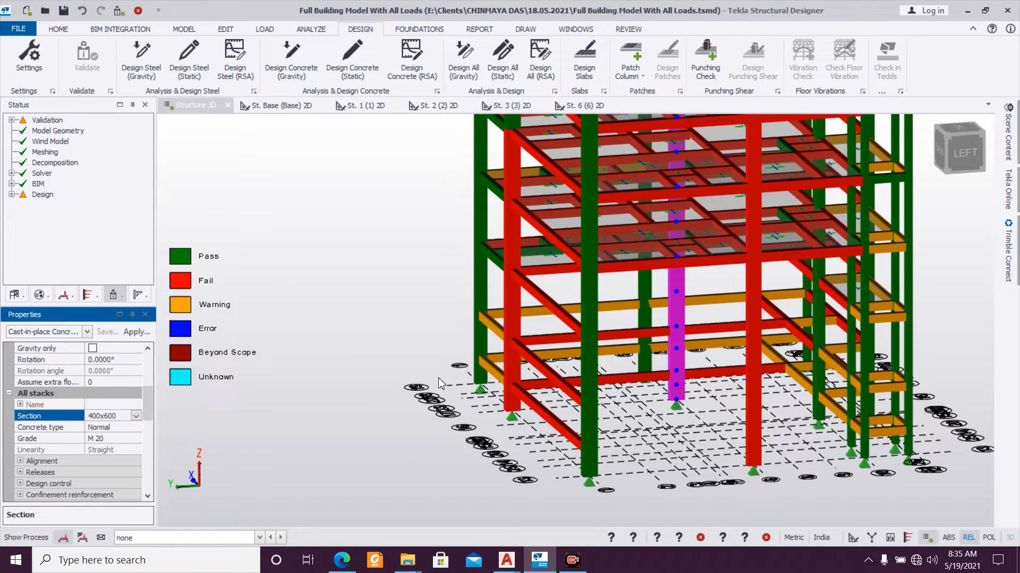
Step: Run a static member design on column C4 with the 400x600 section and close the results
{"action": "left_click", "coordinate": [680, 332]}
{"action": "right_click", "coordinate": [681, 336]}
{"action": "mouse_move", "coordinate": [726, 291]}
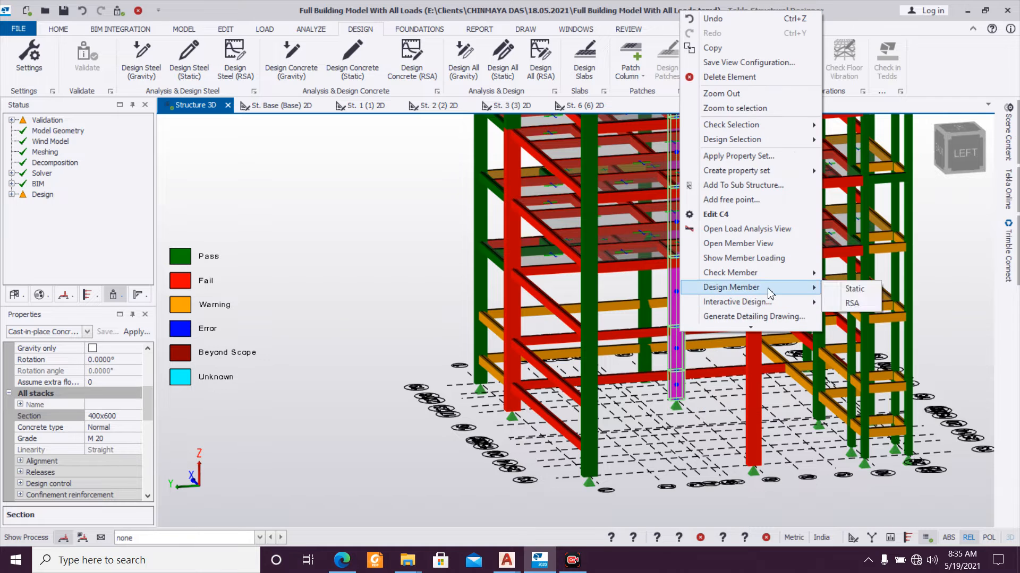
{"action": "left_click", "coordinate": [850, 289]}
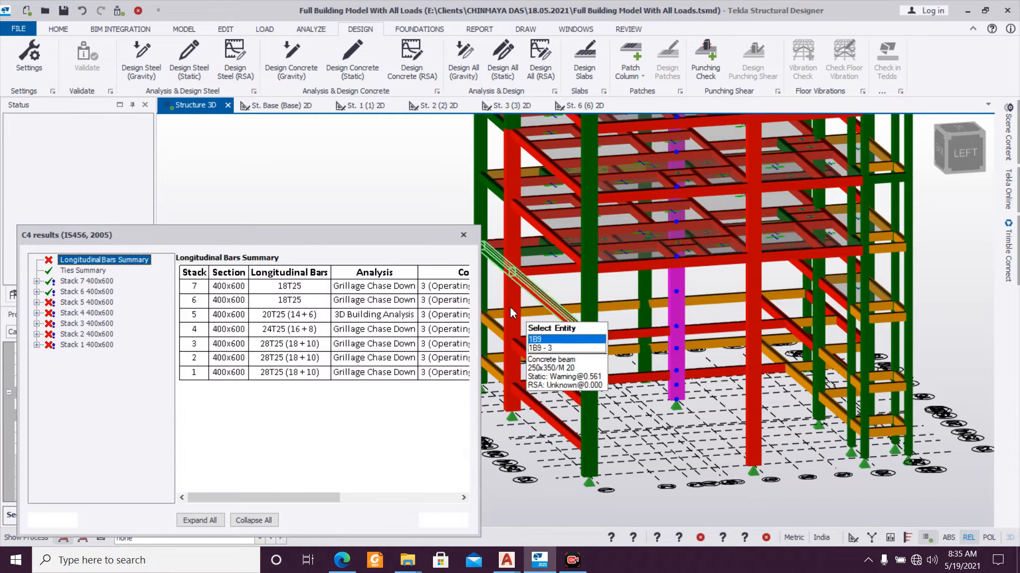
{"action": "left_click", "coordinate": [464, 236]}
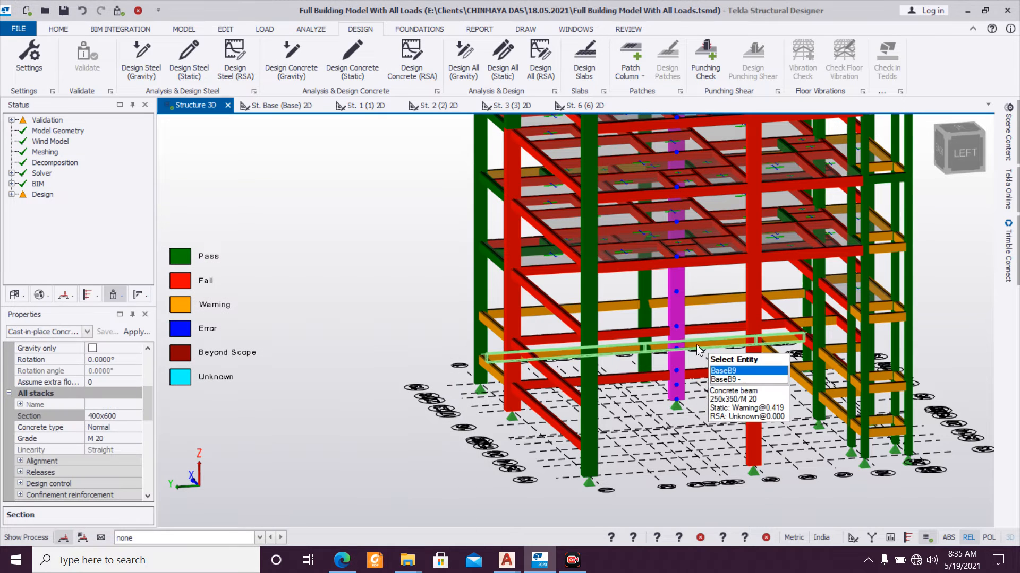
{"action": "left_click", "coordinate": [130, 419]}
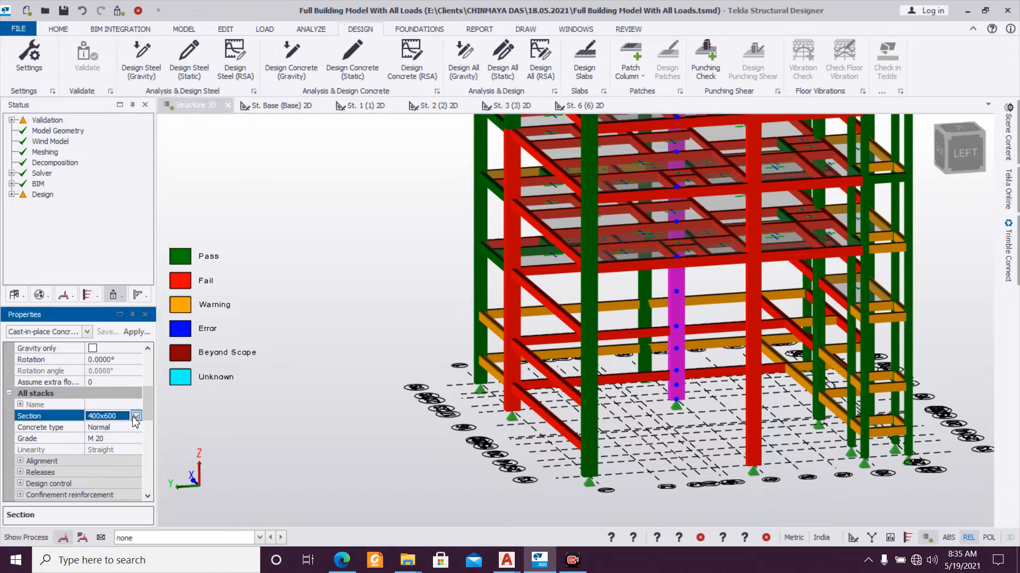
{"action": "left_click", "coordinate": [136, 417]}
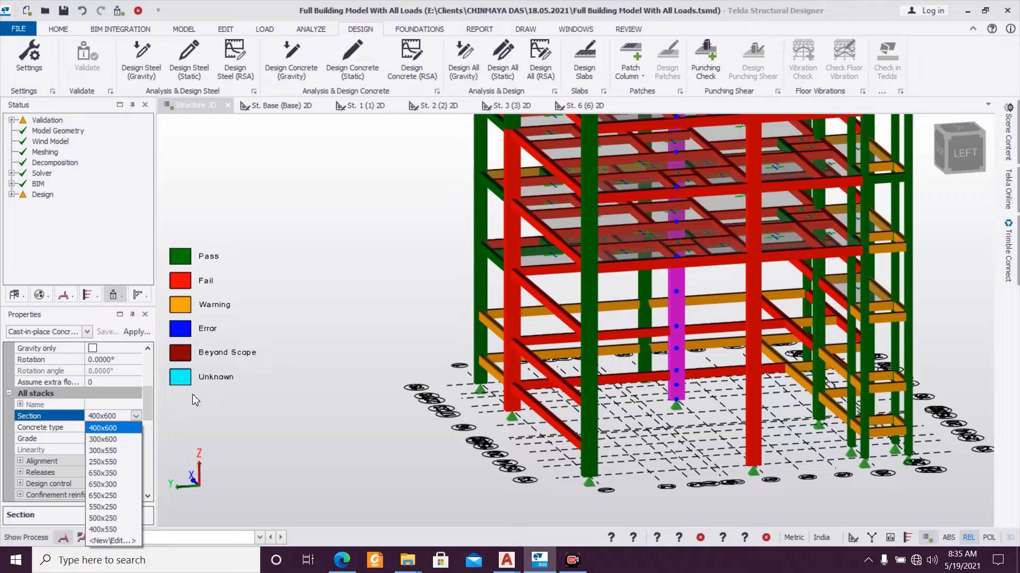
{"action": "left_click", "coordinate": [268, 373]}
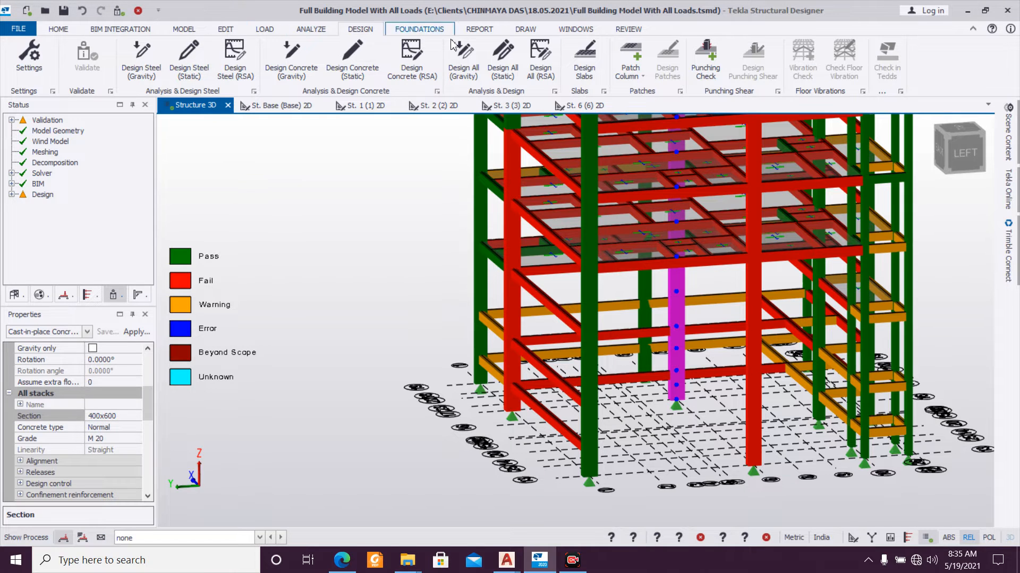
Step: In the design settings for beam reinforcement, set the minimum longitudinal bar to grade Fe 550, size 6
{"action": "left_click", "coordinate": [21, 53]}
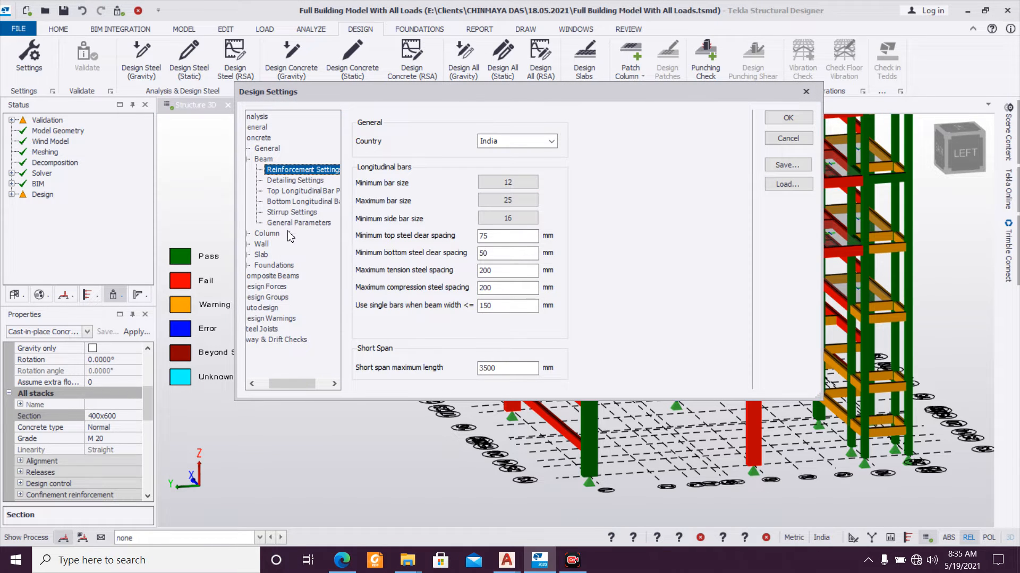
{"action": "left_click", "coordinate": [513, 182]}
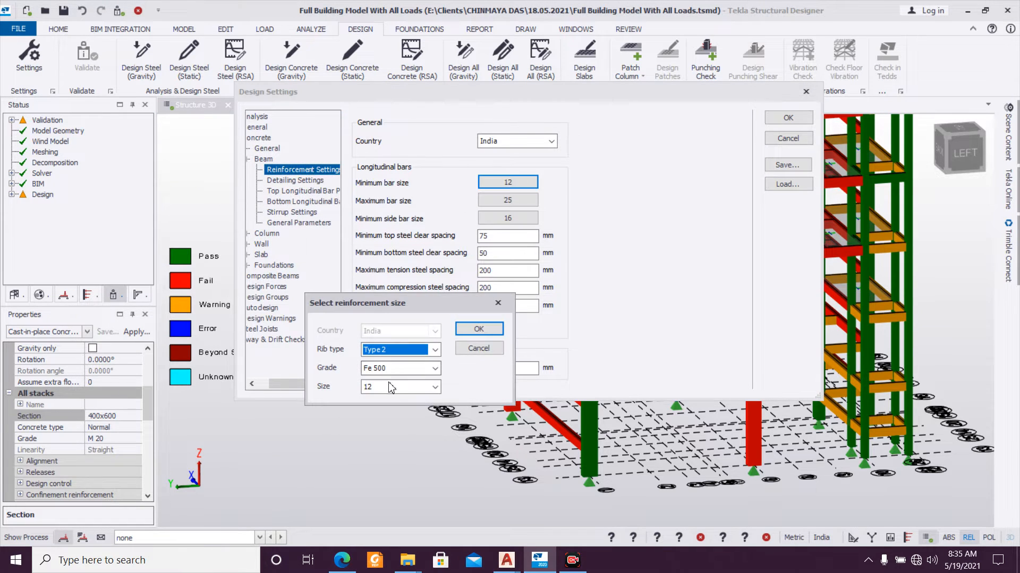
{"action": "left_click", "coordinate": [411, 372]}
{"action": "left_click", "coordinate": [406, 391]}
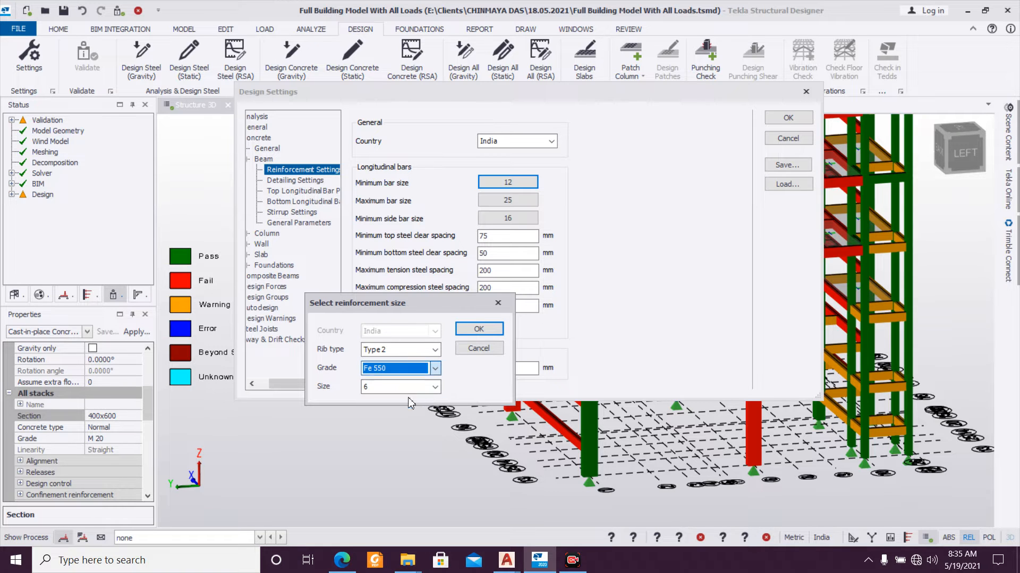
{"action": "left_click", "coordinate": [479, 329]}
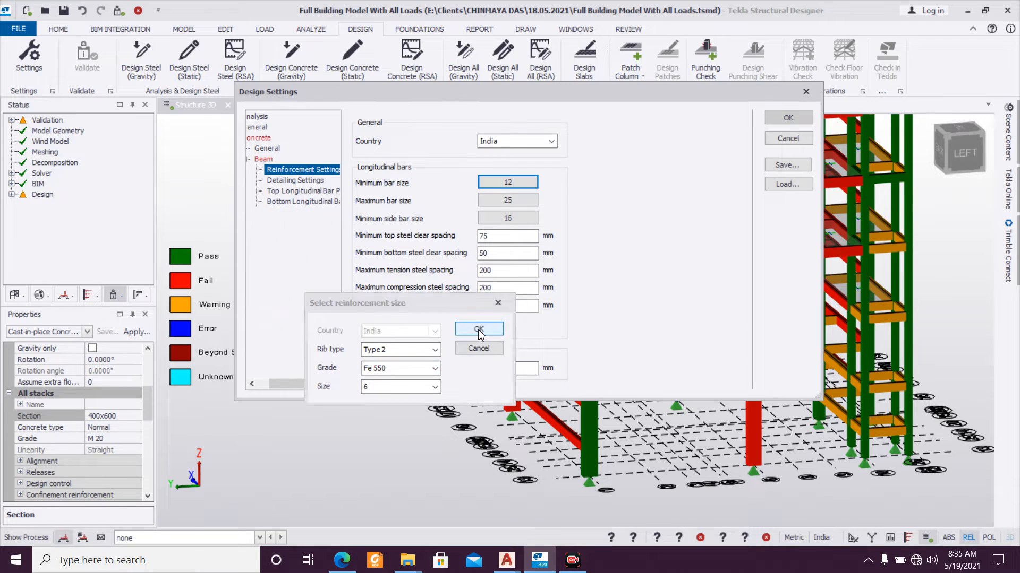
Step: Set the maximum longitudinal bar of the beam reinforcement to grade Fe 550, size 6
{"action": "left_click", "coordinate": [526, 201]}
{"action": "left_click", "coordinate": [414, 369]}
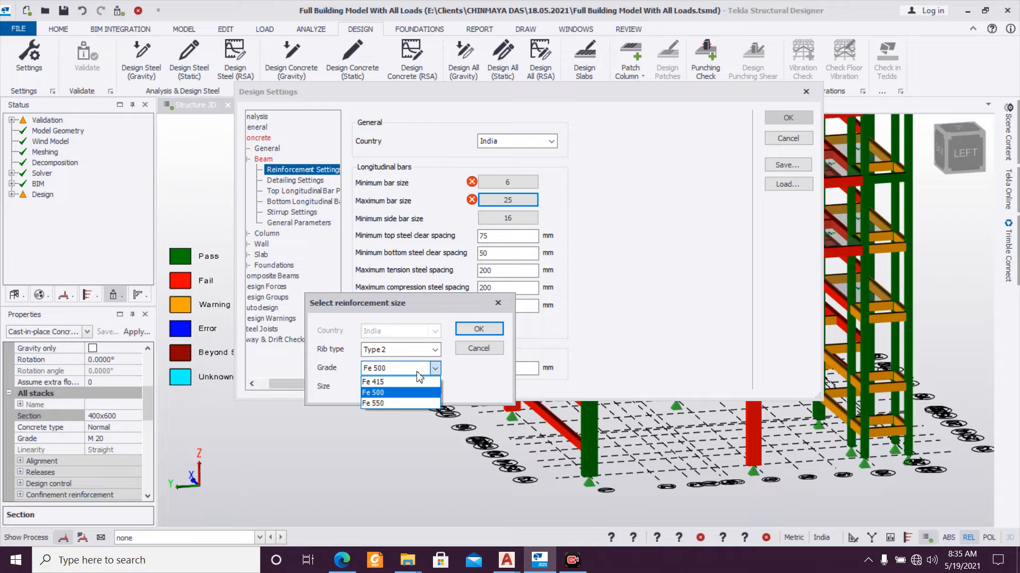
{"action": "left_click", "coordinate": [407, 404]}
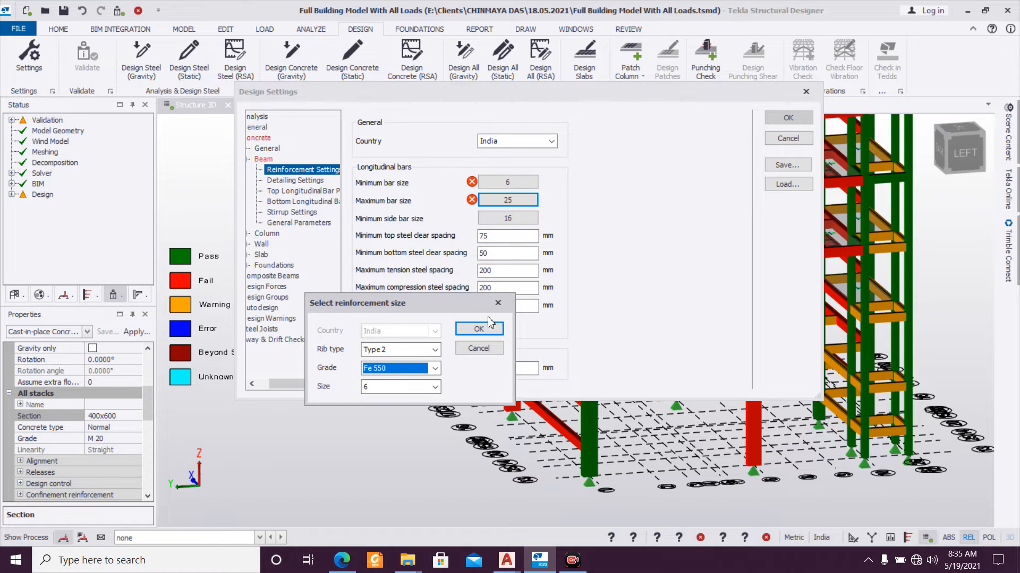
{"action": "left_click", "coordinate": [478, 329]}
Step: Set the minimum side bar of the beam reinforcement to grade Fe 550, size 6
{"action": "left_click", "coordinate": [511, 219]}
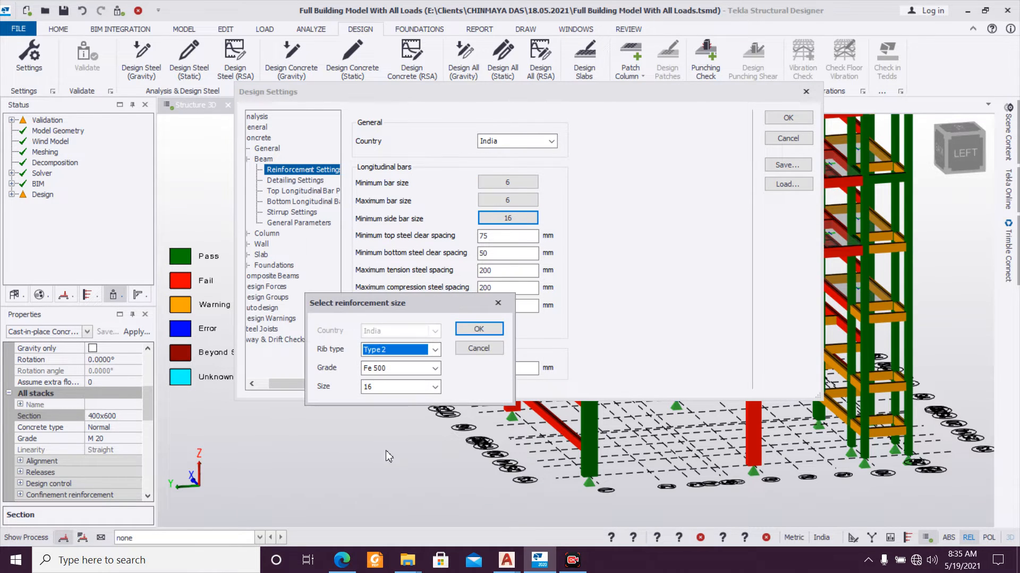
{"action": "left_click", "coordinate": [424, 373]}
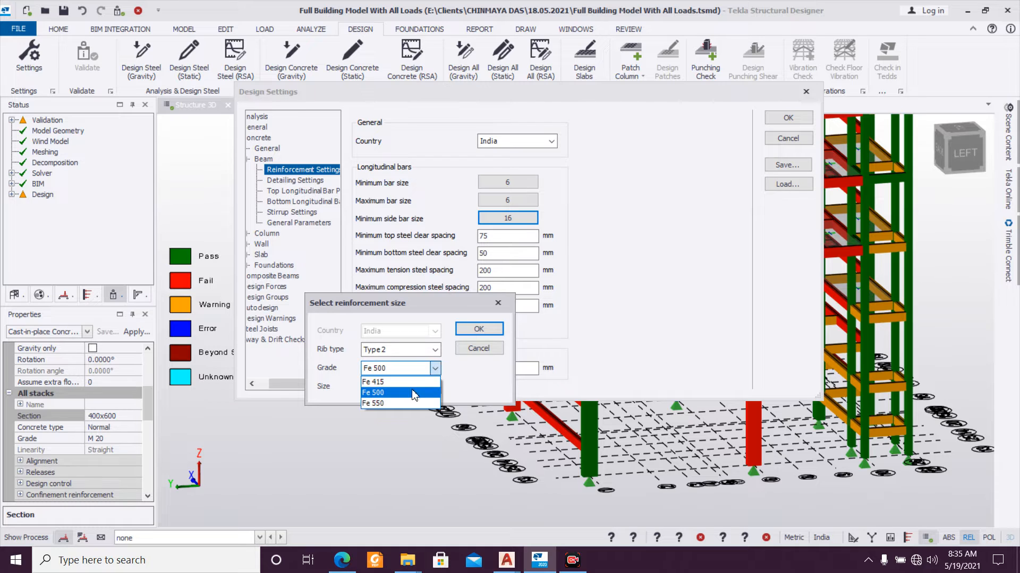
{"action": "left_click", "coordinate": [409, 403]}
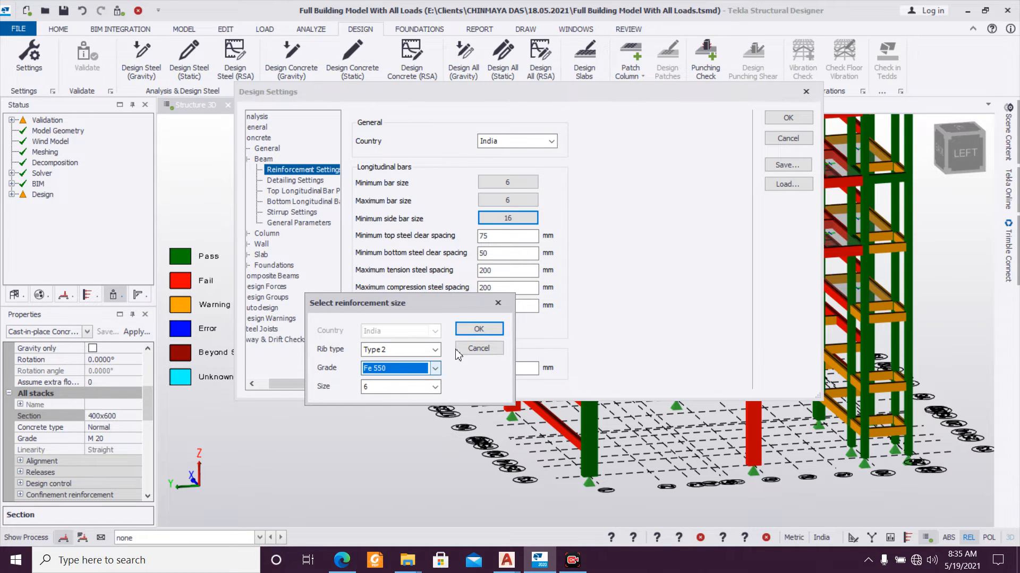
{"action": "left_click", "coordinate": [478, 329]}
Step: Set the minimum longitudinal bar of the beam reinforcement to size 12, keeping grade Fe 550
{"action": "double_click", "coordinate": [516, 184]}
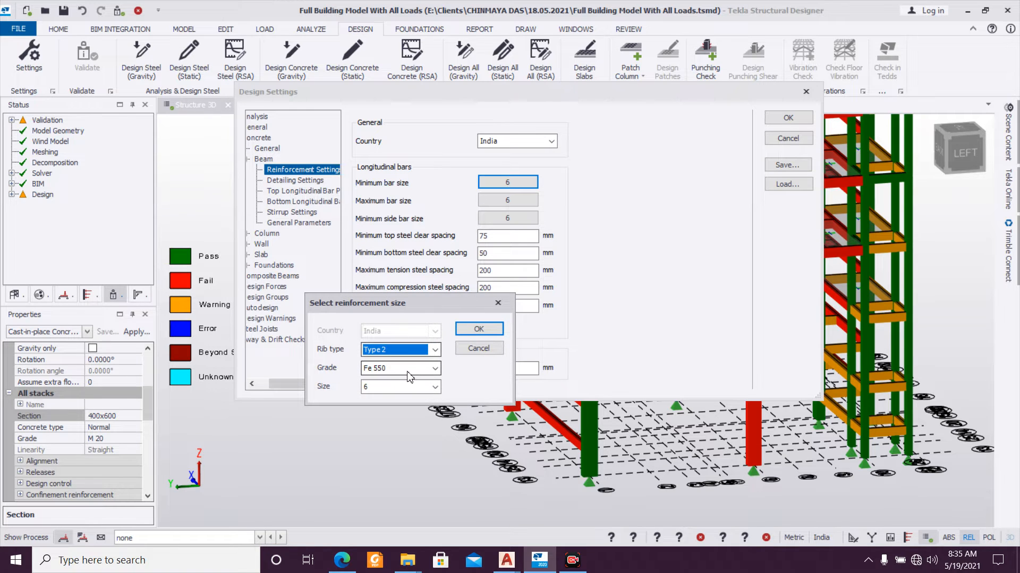
{"action": "left_click", "coordinate": [417, 386]}
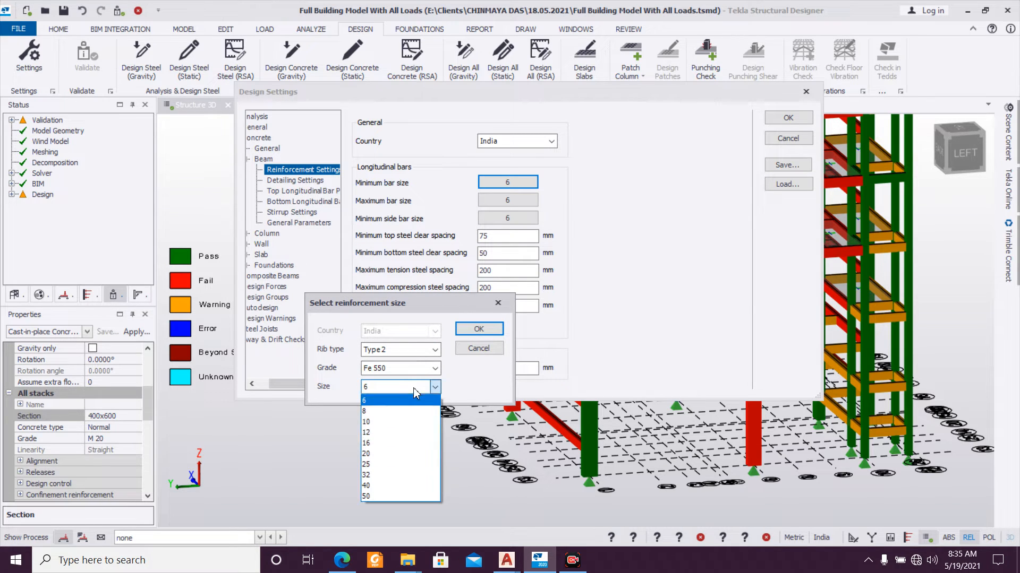
{"action": "left_click", "coordinate": [401, 433]}
{"action": "left_click", "coordinate": [478, 329]}
Step: Set the maximum longitudinal bar of the beam reinforcement to size 20 in grade Fe 550
{"action": "double_click", "coordinate": [518, 200]}
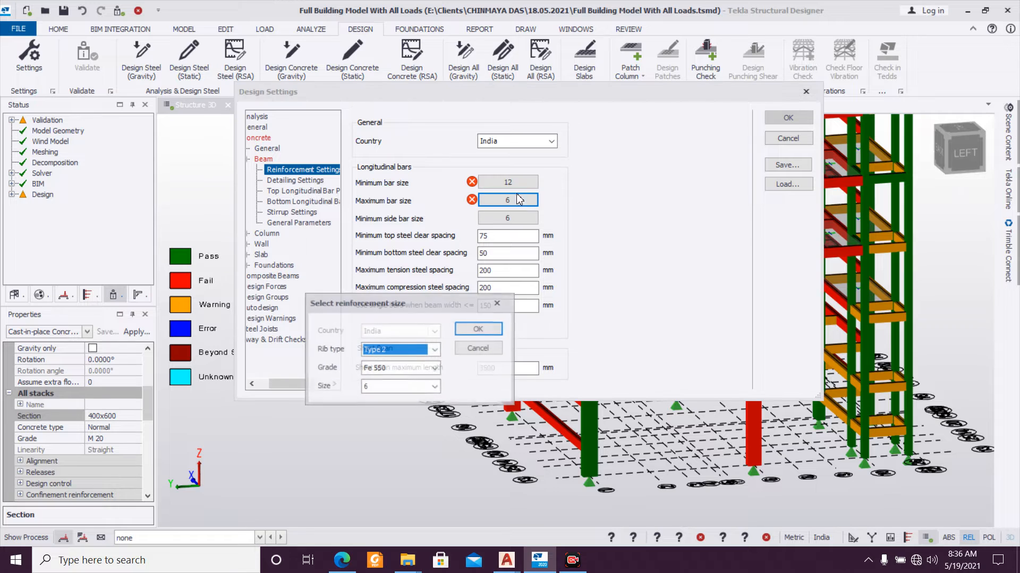
{"action": "left_click", "coordinate": [415, 390]}
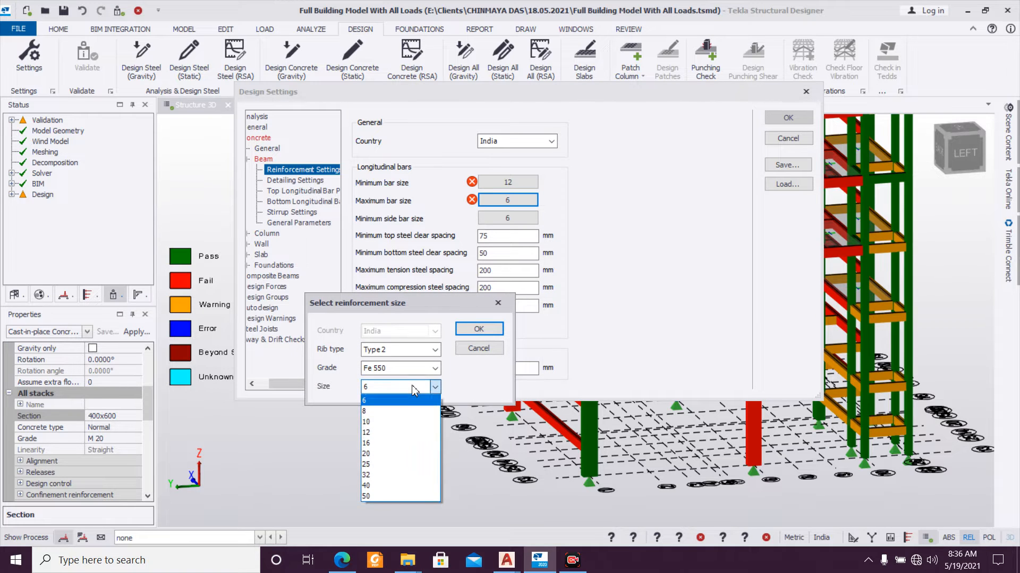
{"action": "left_click", "coordinate": [386, 454]}
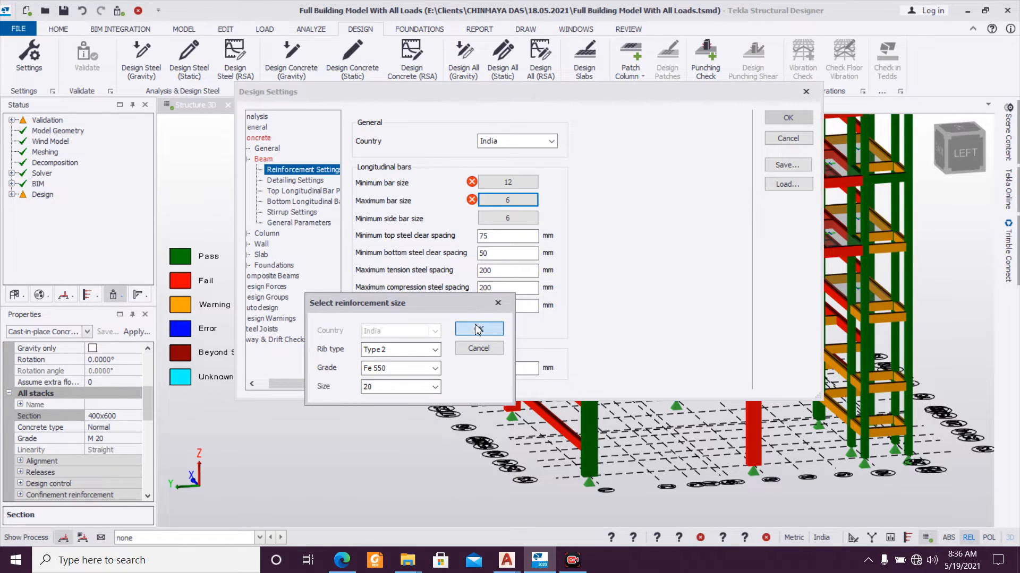
{"action": "left_click", "coordinate": [478, 329]}
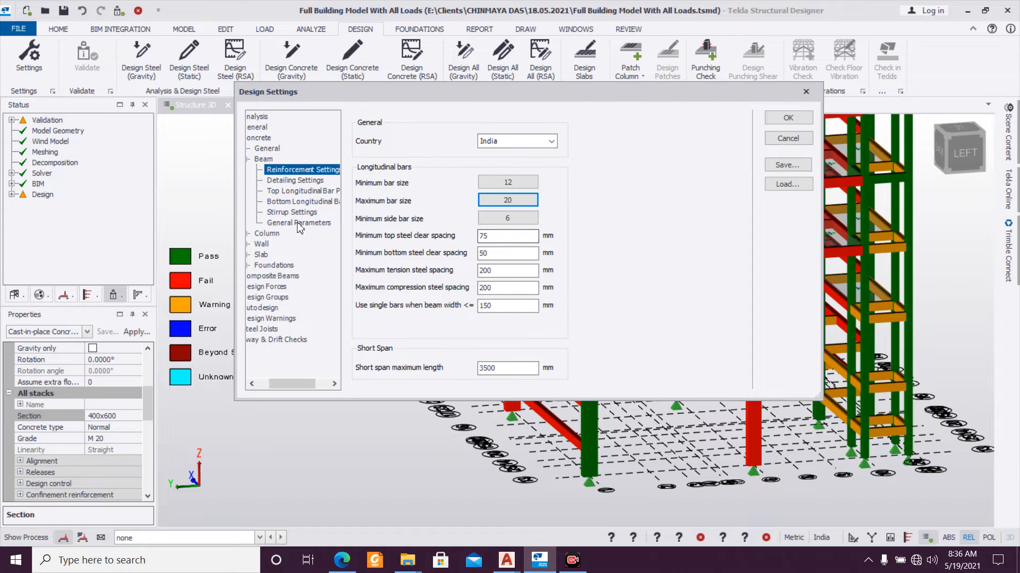
Step: Set the maximum longitudinal bar of the beam reinforcement to size 25 in grade Fe 550
{"action": "left_click", "coordinate": [508, 201]}
{"action": "left_click", "coordinate": [413, 388]}
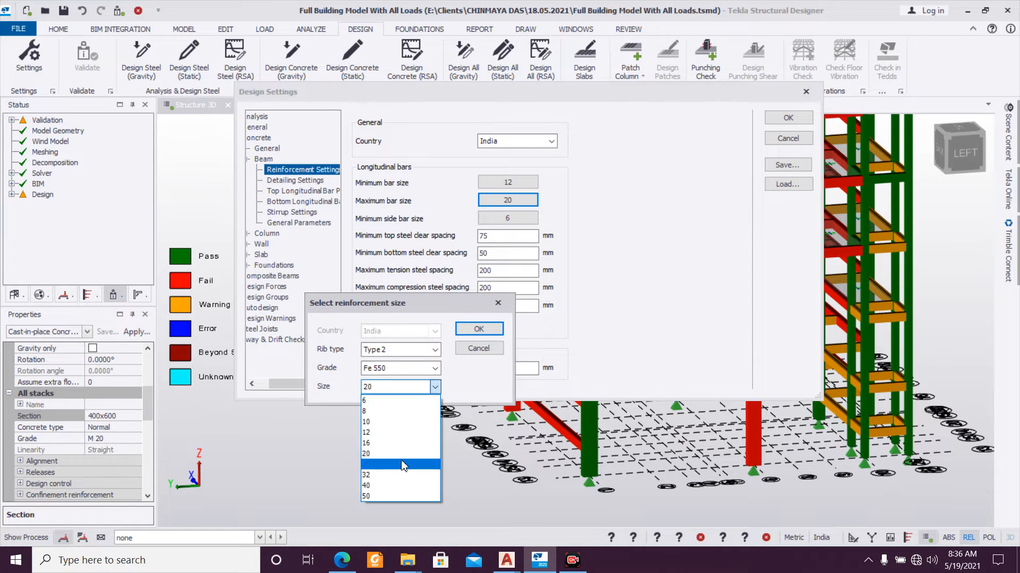
{"action": "left_click", "coordinate": [404, 465]}
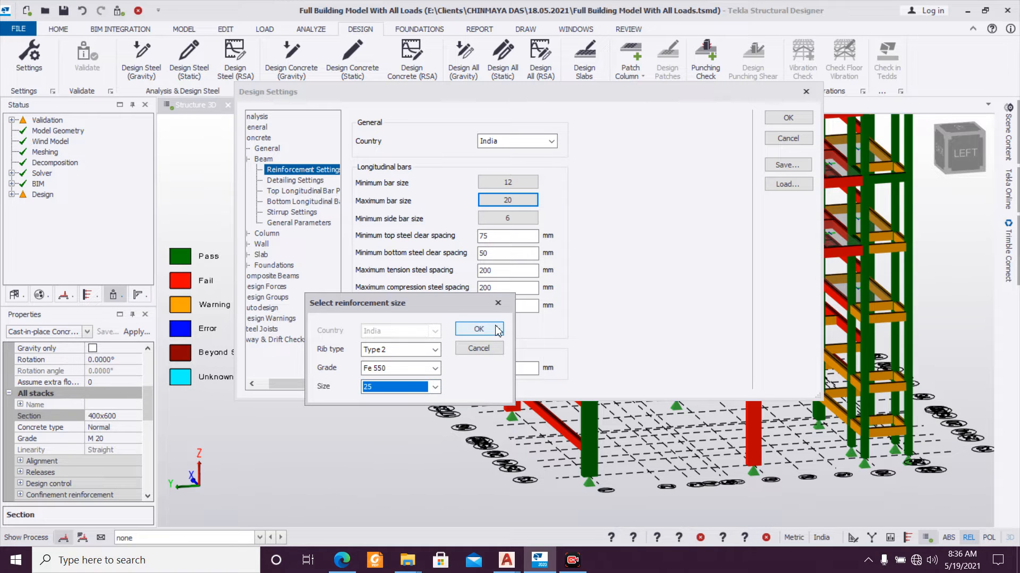
{"action": "left_click", "coordinate": [496, 330]}
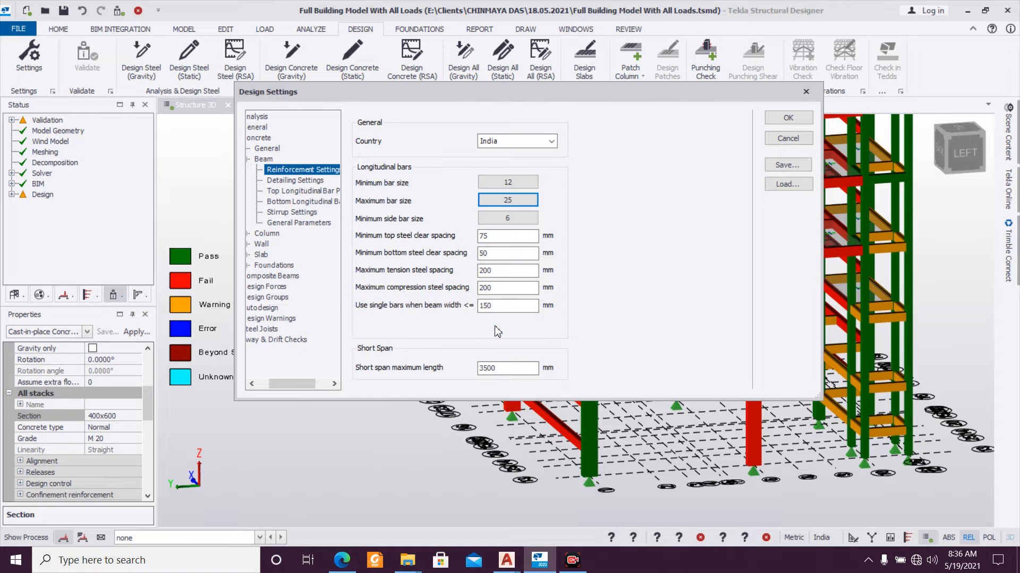
Step: In the column reinforcement settings, set the minimum vertical bar to grade Fe 550, size 16
{"action": "left_click", "coordinate": [267, 234]}
{"action": "left_click", "coordinate": [483, 178]}
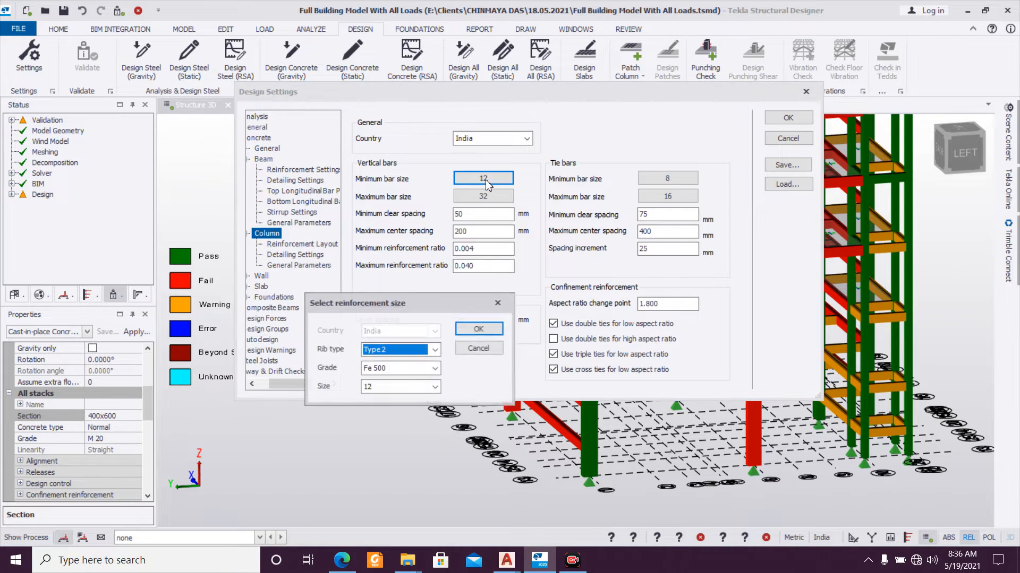
{"action": "left_click", "coordinate": [401, 368]}
{"action": "left_click", "coordinate": [396, 399]}
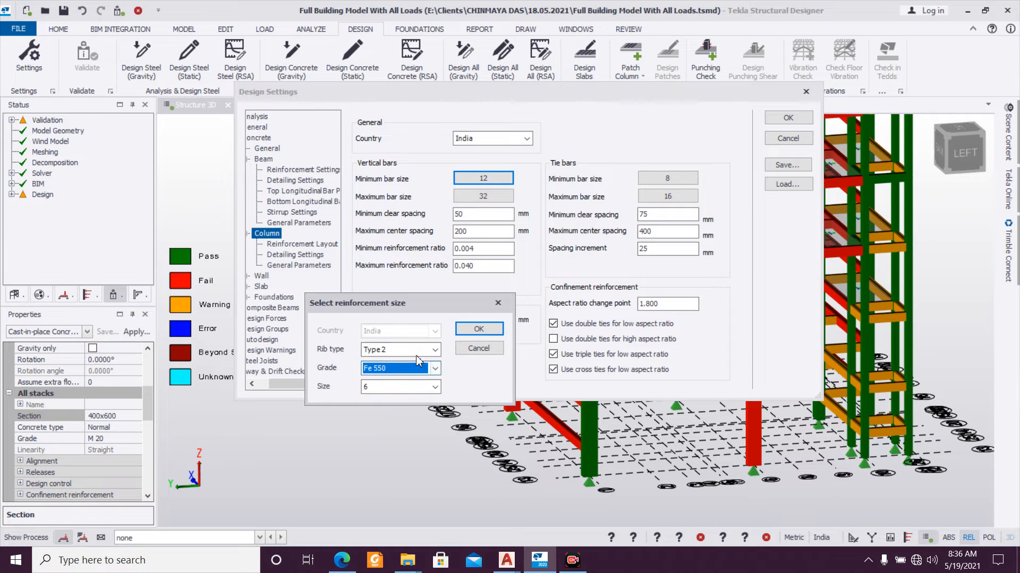
{"action": "left_click", "coordinate": [410, 388]}
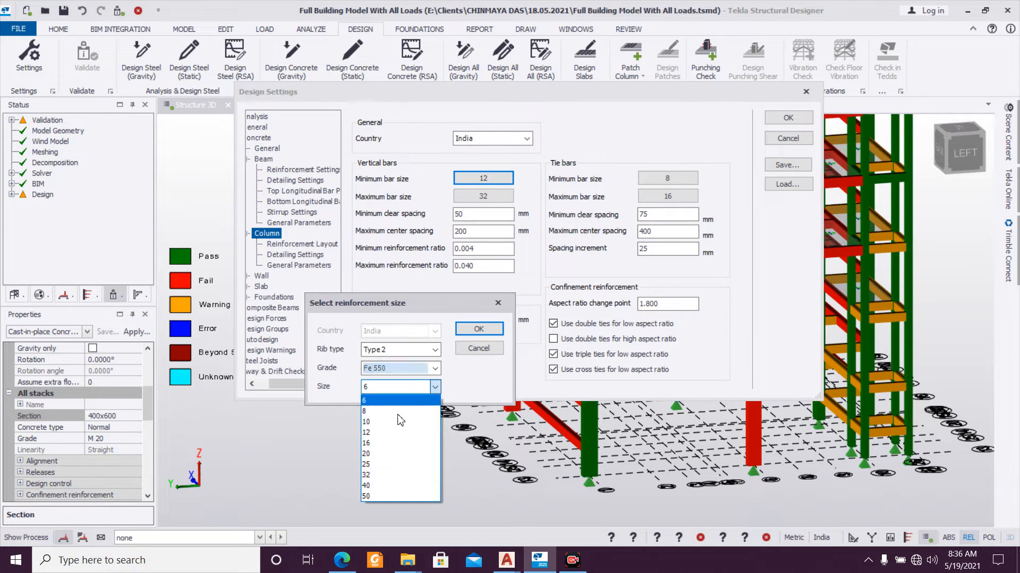
{"action": "left_click", "coordinate": [396, 444]}
{"action": "left_click", "coordinate": [478, 329]}
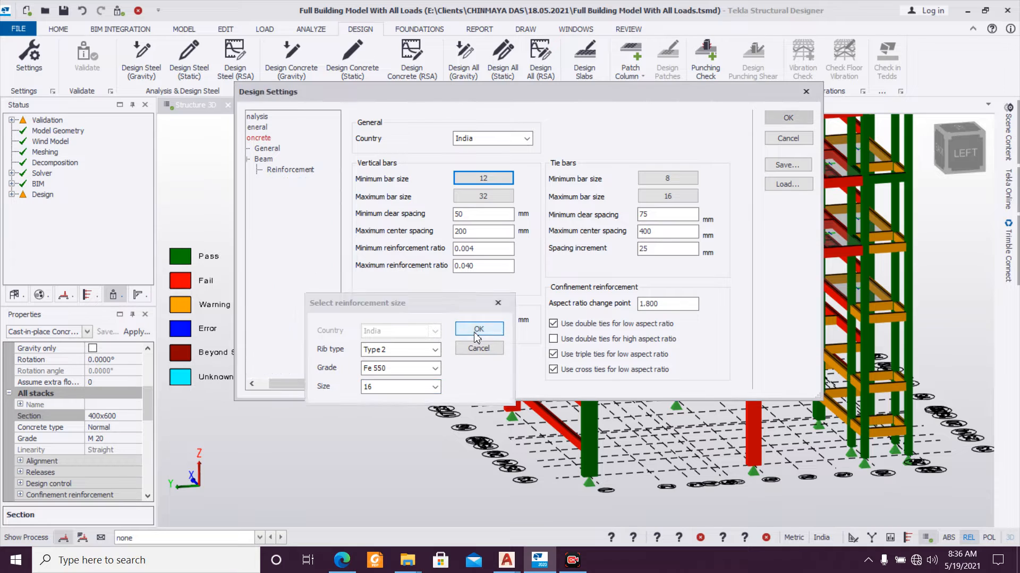
Step: Set the maximum vertical bar of the column reinforcement to grade Fe 550, size 32
{"action": "left_click", "coordinate": [482, 196]}
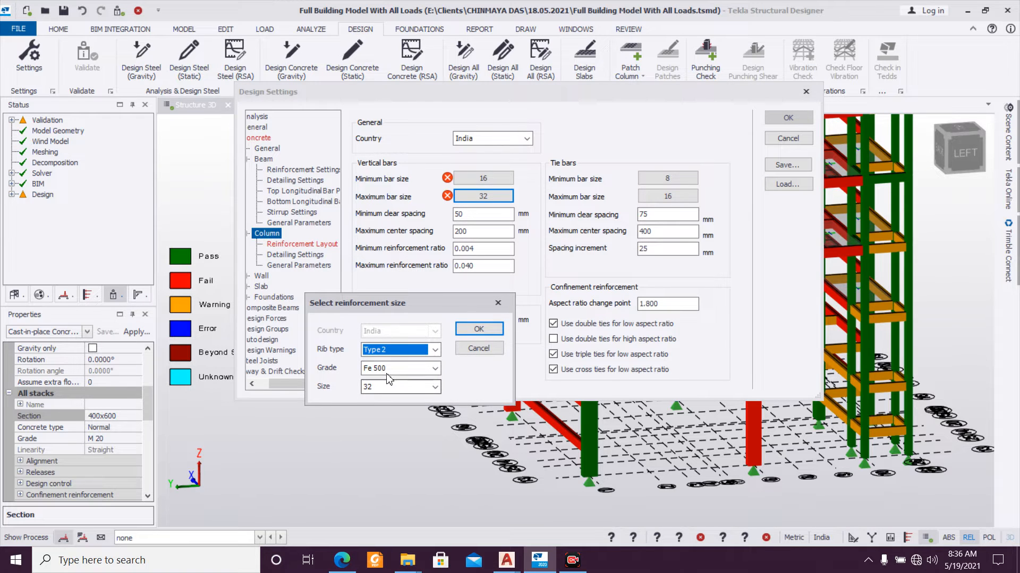
{"action": "left_click", "coordinate": [390, 368]}
{"action": "left_click", "coordinate": [393, 395]}
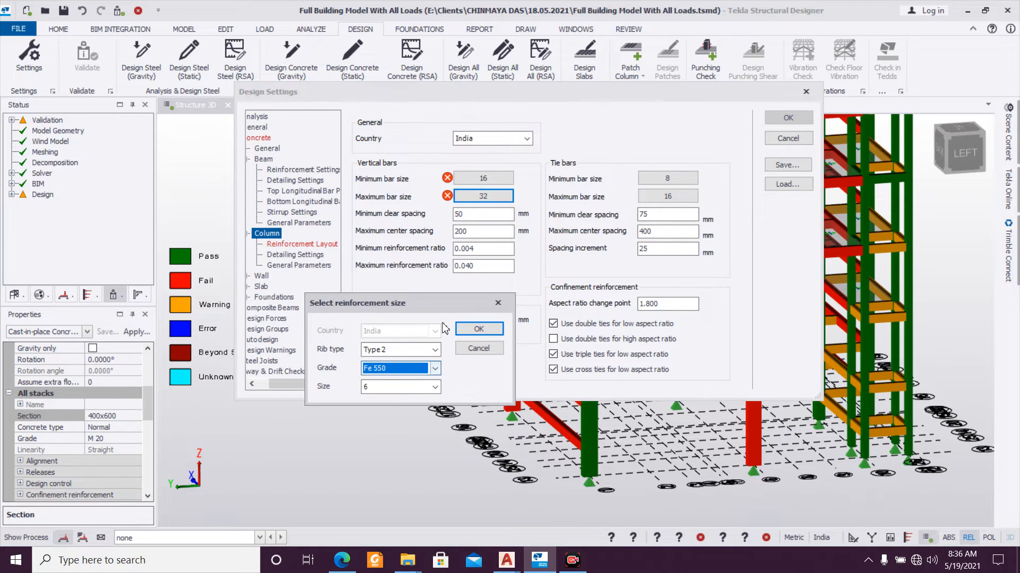
{"action": "left_click", "coordinate": [398, 390]}
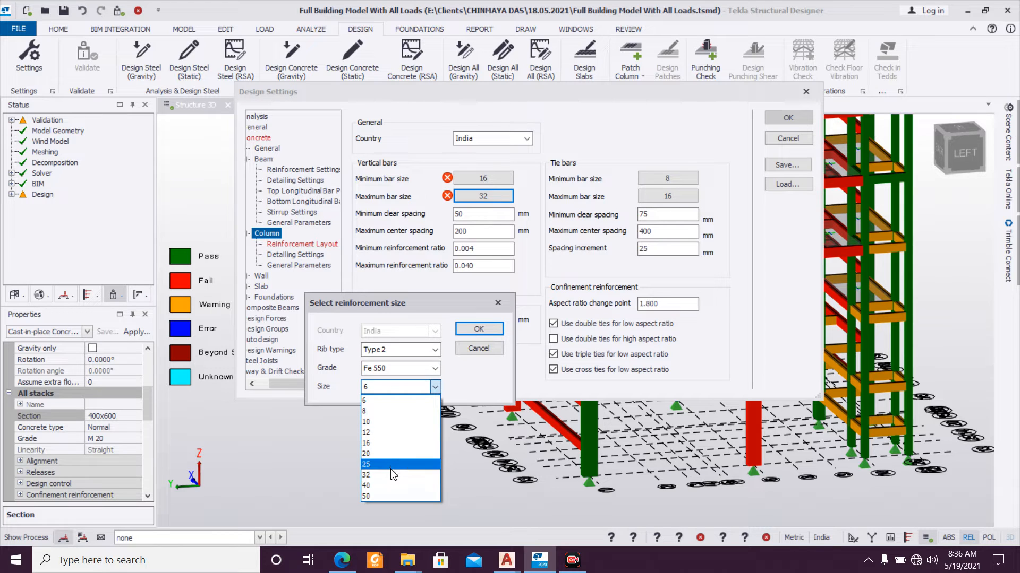
{"action": "left_click", "coordinate": [392, 475]}
{"action": "left_click", "coordinate": [478, 330]}
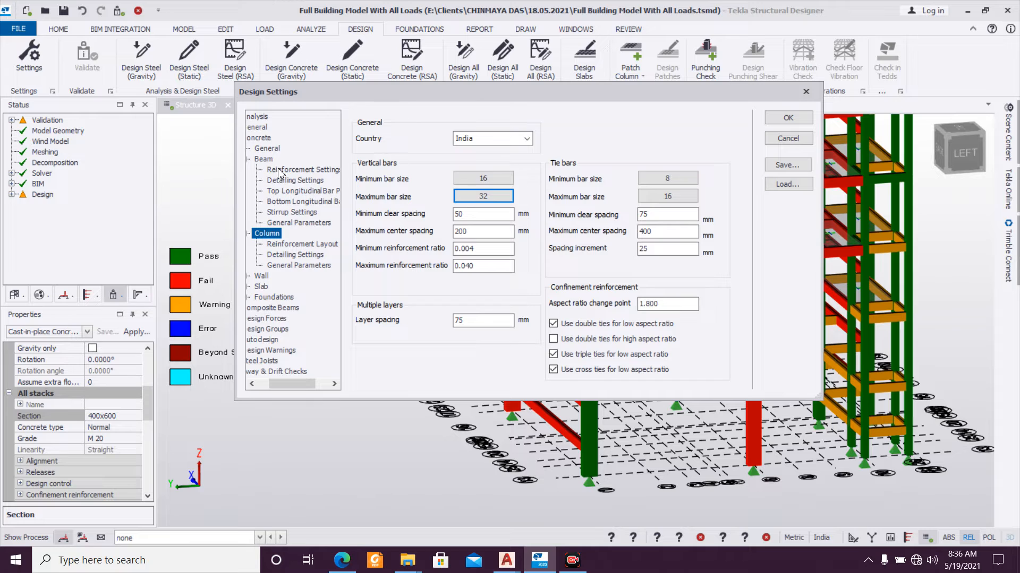
Step: Set the maximum longitudinal bar of the beam reinforcement to size 32 and apply the design settings
{"action": "left_click", "coordinate": [300, 170]}
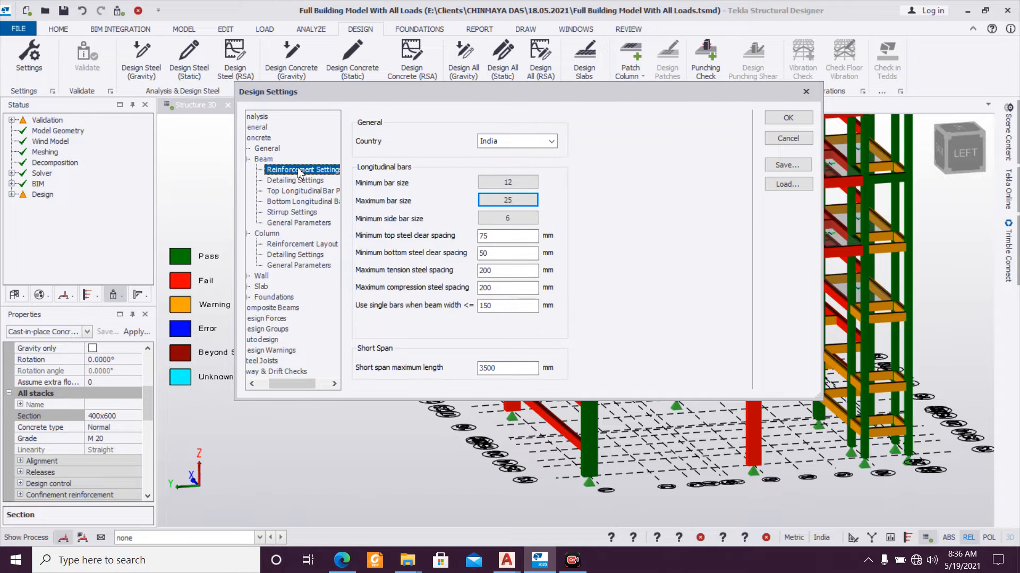
{"action": "left_click", "coordinate": [507, 202]}
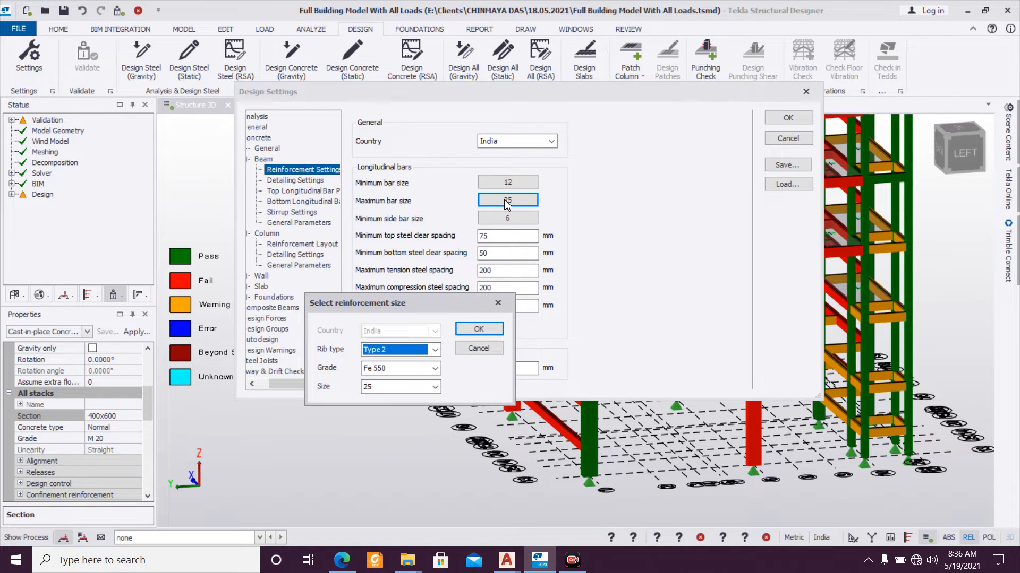
{"action": "left_click", "coordinate": [424, 388]}
{"action": "left_click", "coordinate": [408, 477]}
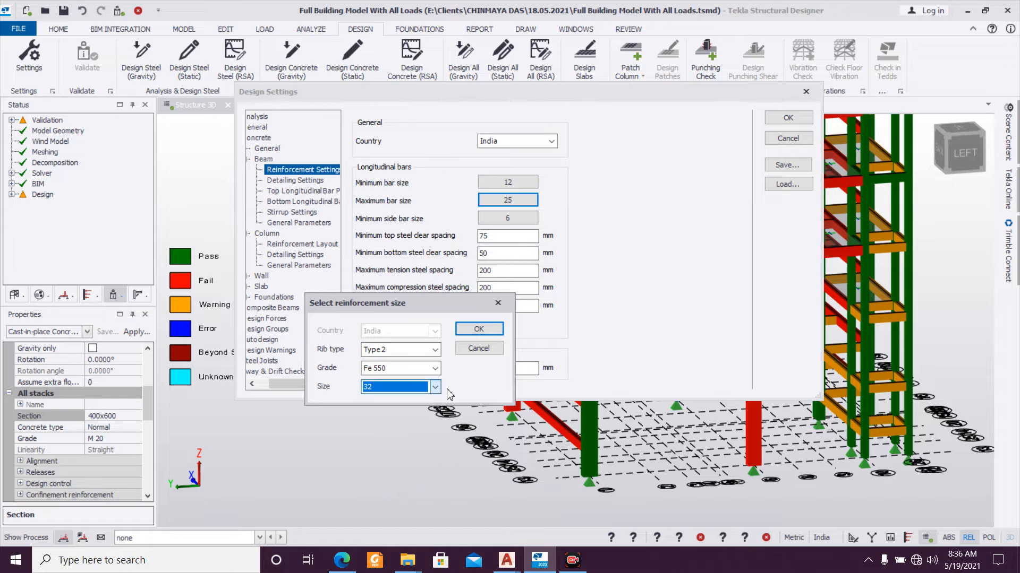
{"action": "left_click", "coordinate": [479, 329]}
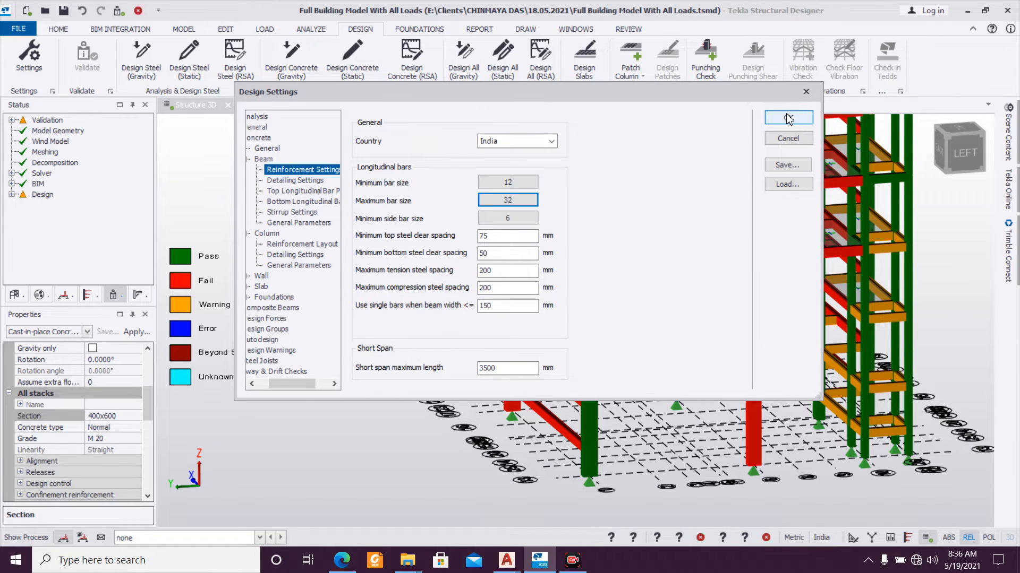
{"action": "left_click", "coordinate": [789, 118]}
Step: Clear the column selection and run the static analysis and design for all members of the building
{"action": "left_click", "coordinate": [633, 385]}
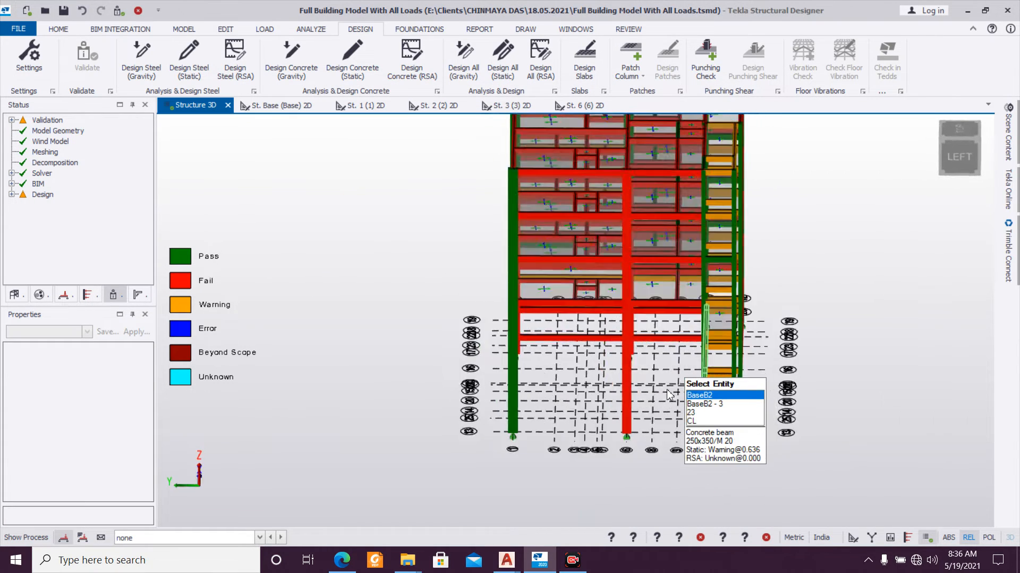
{"action": "right_click_drag", "start_coordinate": [633, 385], "coordinate": [670, 415]}
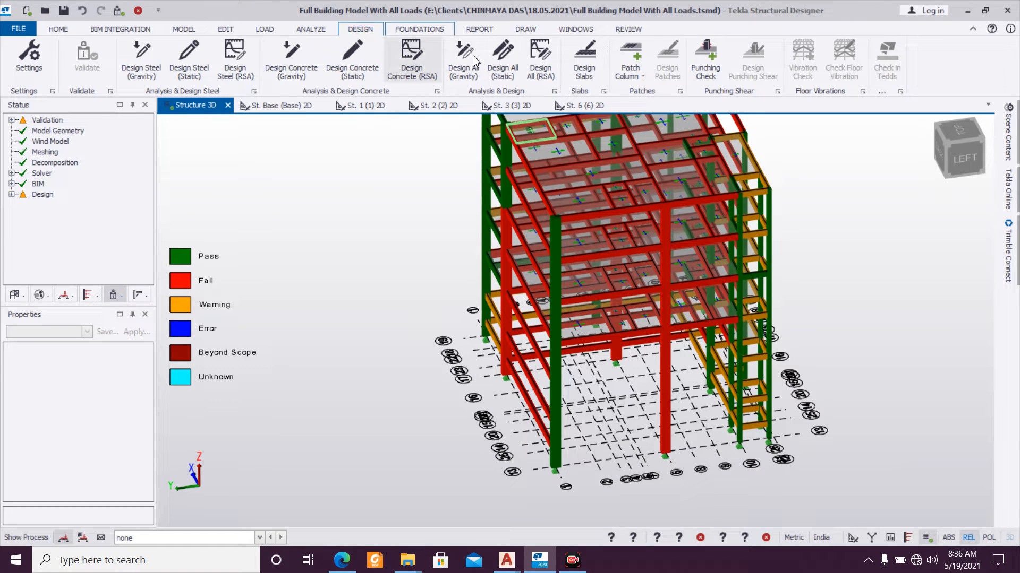
{"action": "left_click", "coordinate": [497, 71]}
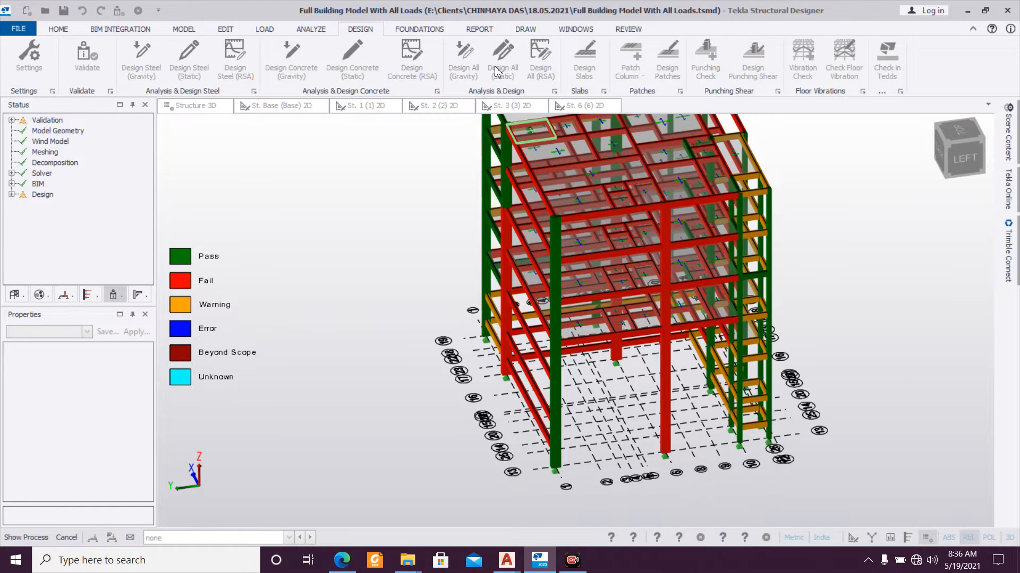
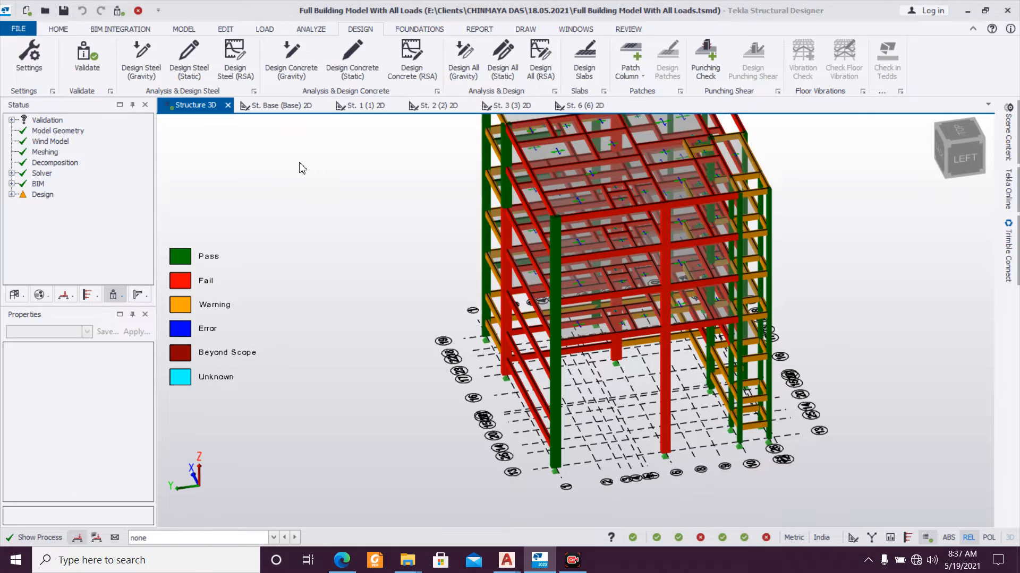
Step: Select column C4 and change its all-stacks section to 400x650 by setting the depth to 650 mm
{"action": "mouse_move", "coordinate": [456, 337]}
{"action": "right_mouse_down"}
{"action": "mouse_move", "coordinate": [476, 303]}
{"action": "mouse_move", "coordinate": [325, 345]}
{"action": "mouse_move", "coordinate": [597, 331]}
{"action": "mouse_move", "coordinate": [483, 351]}
{"action": "mouse_move", "coordinate": [546, 330]}
{"action": "mouse_move", "coordinate": [287, 332]}
{"action": "mouse_move", "coordinate": [440, 338]}
{"action": "right_mouse_up"}
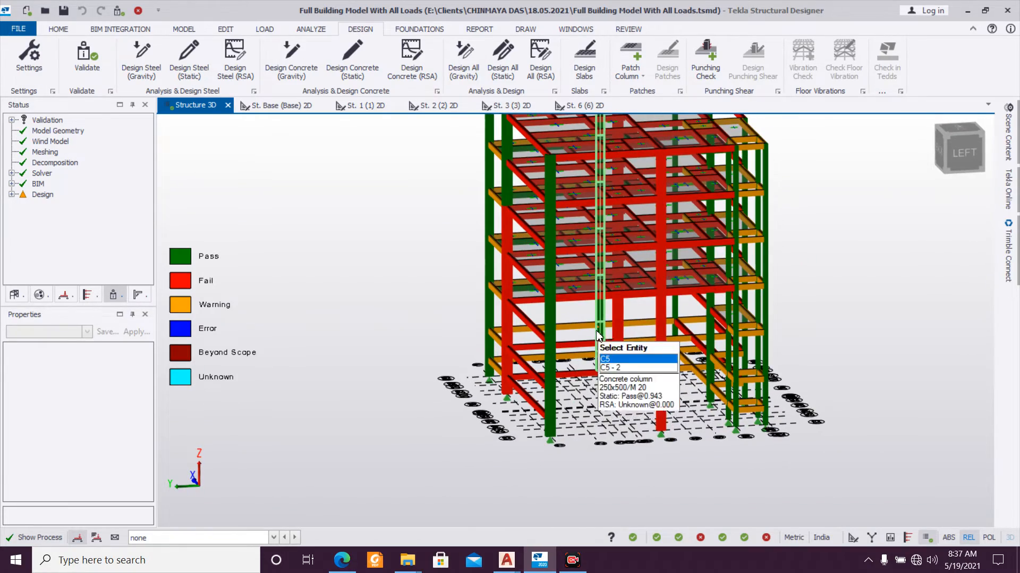
{"action": "left_click", "coordinate": [616, 323]}
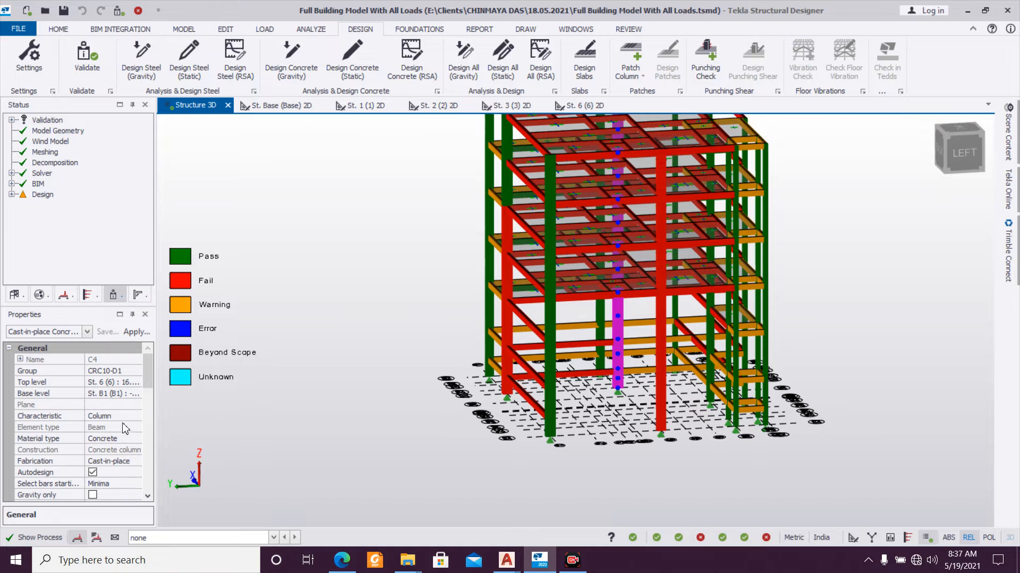
{"action": "scroll", "coordinate": [149, 403], "scroll_direction": "down", "scroll_amount": 3}
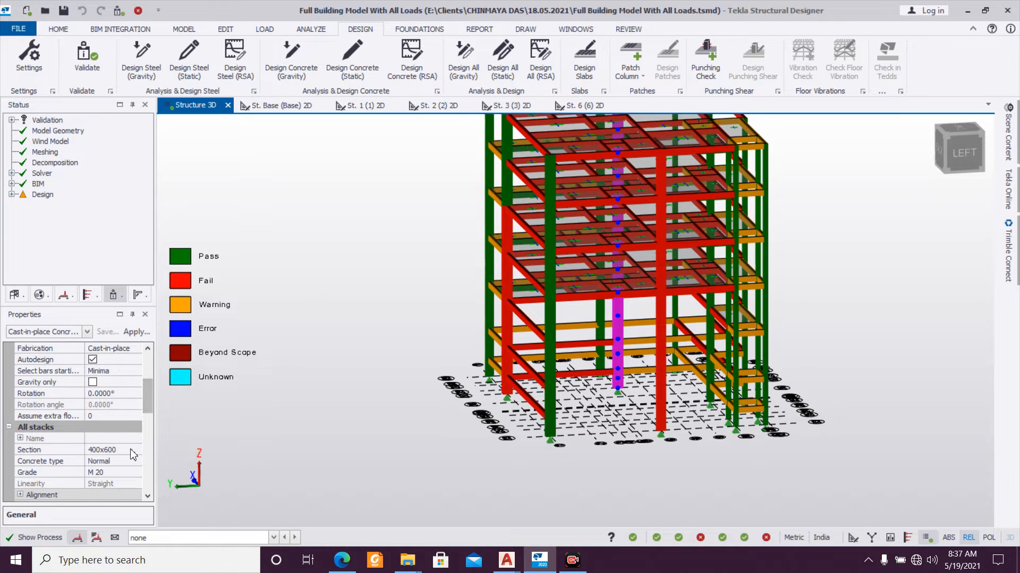
{"action": "left_click", "coordinate": [133, 452]}
{"action": "left_click", "coordinate": [135, 450]}
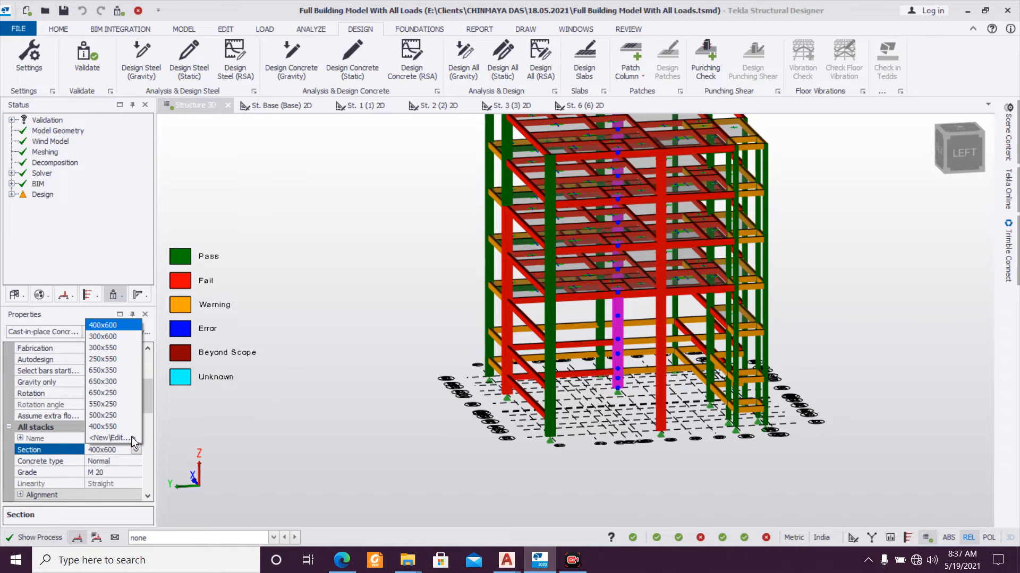
{"action": "left_click", "coordinate": [132, 439]}
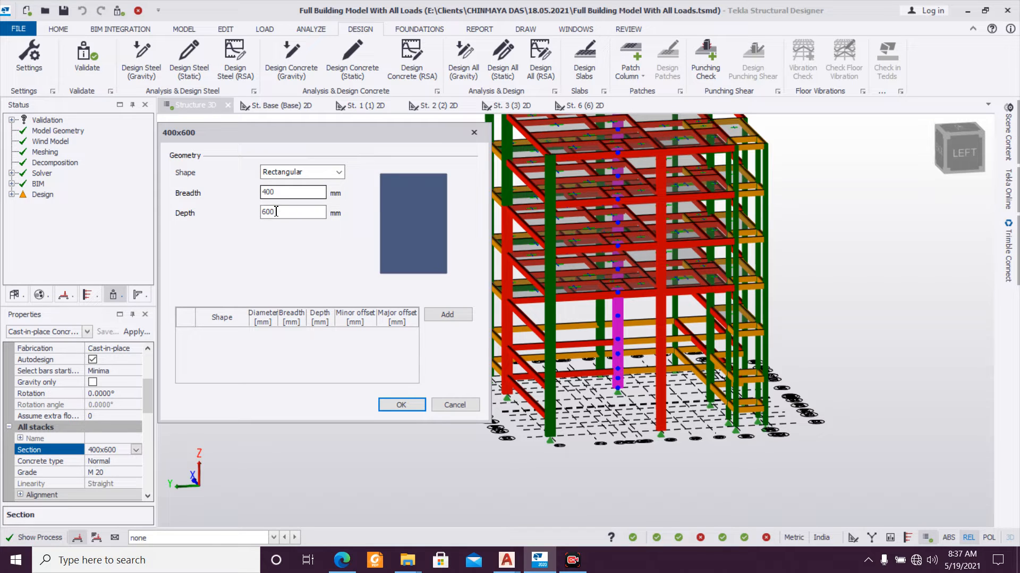
{"action": "type", "text": "650"}
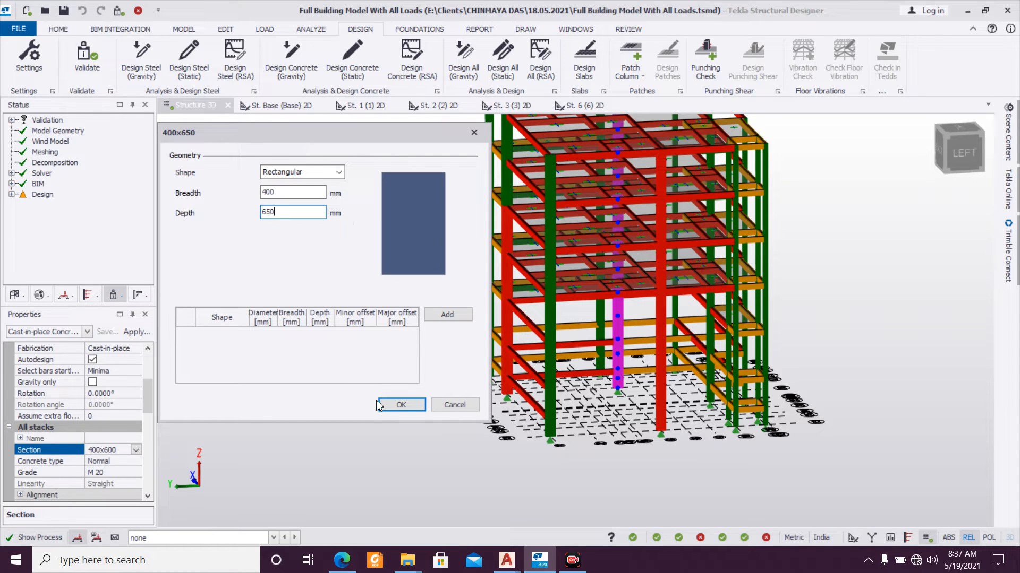
{"action": "left_click", "coordinate": [389, 409]}
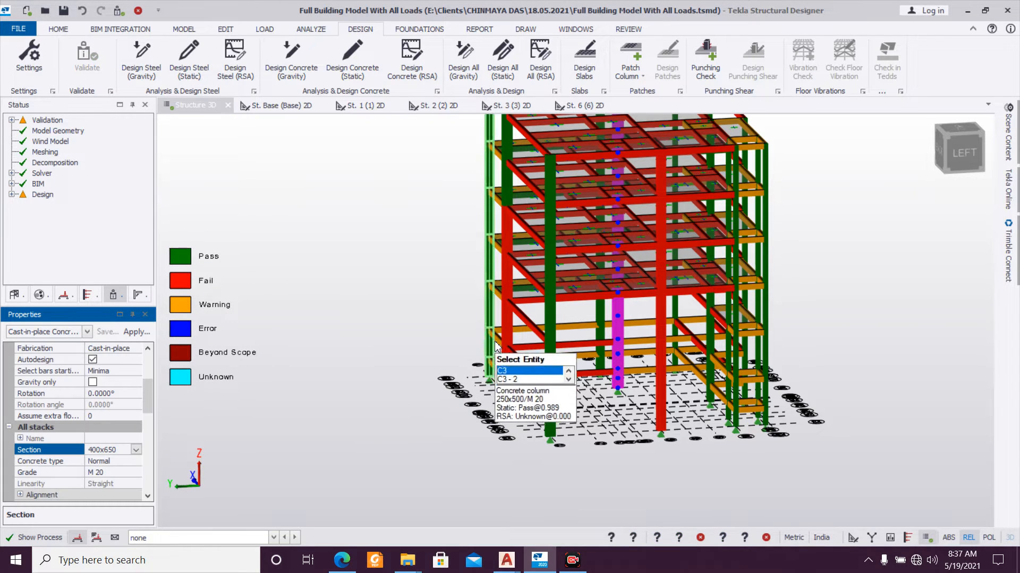
Step: Change the all-stacks section of column C2 to 400x650 by setting the depth to 650 mm
{"action": "left_click", "coordinate": [112, 449]}
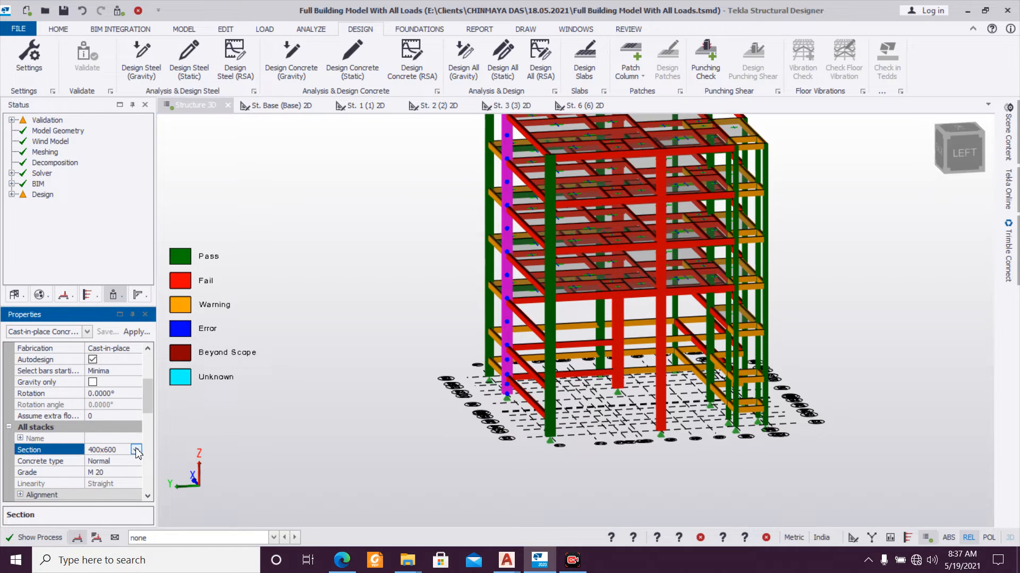
{"action": "left_click", "coordinate": [136, 450]}
{"action": "left_click", "coordinate": [128, 439]}
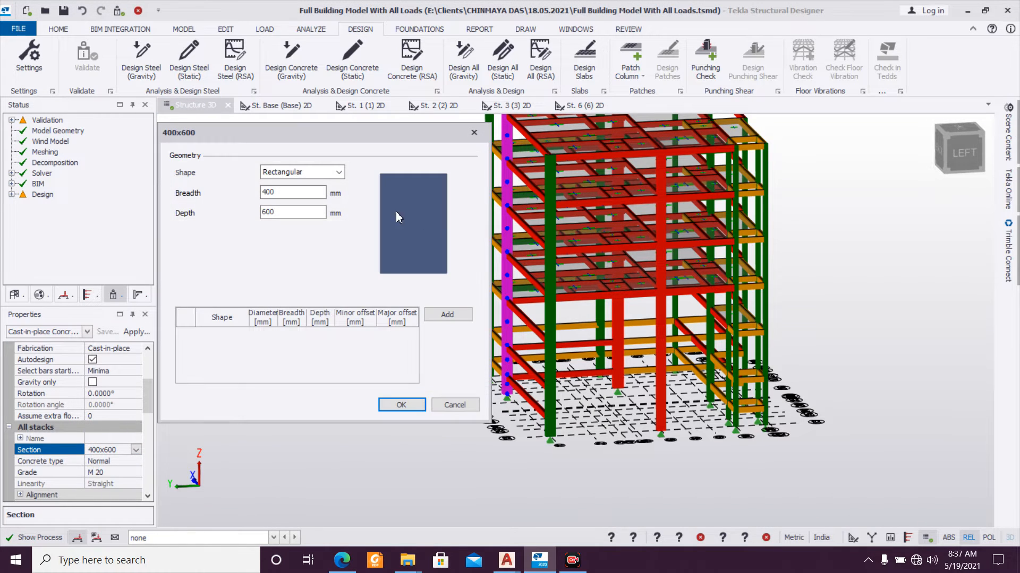
{"action": "key", "text": "BackSpace"}
{"action": "key", "text": "BackSpace"}
{"action": "type", "text": "50"}
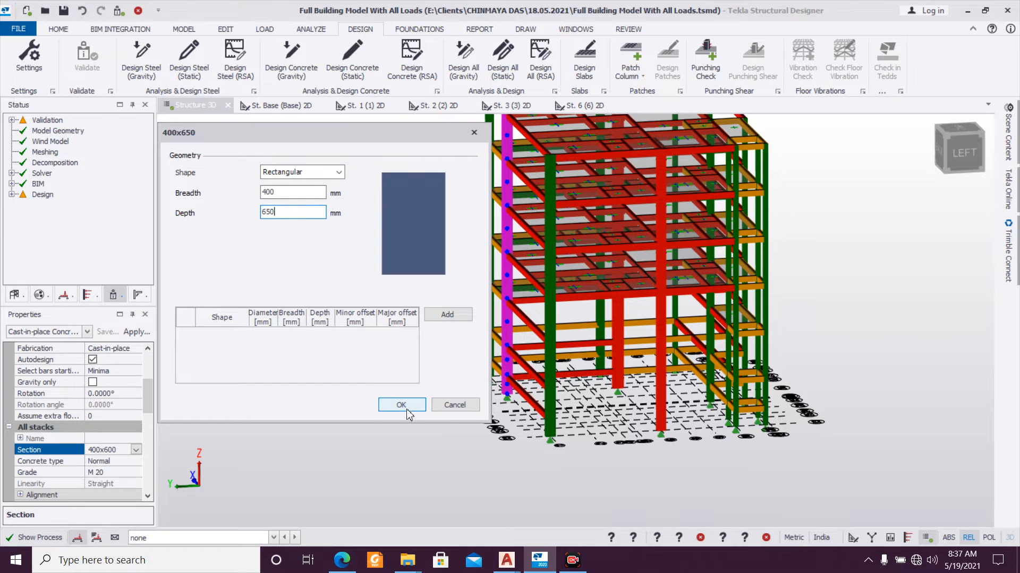
{"action": "left_click", "coordinate": [402, 406]}
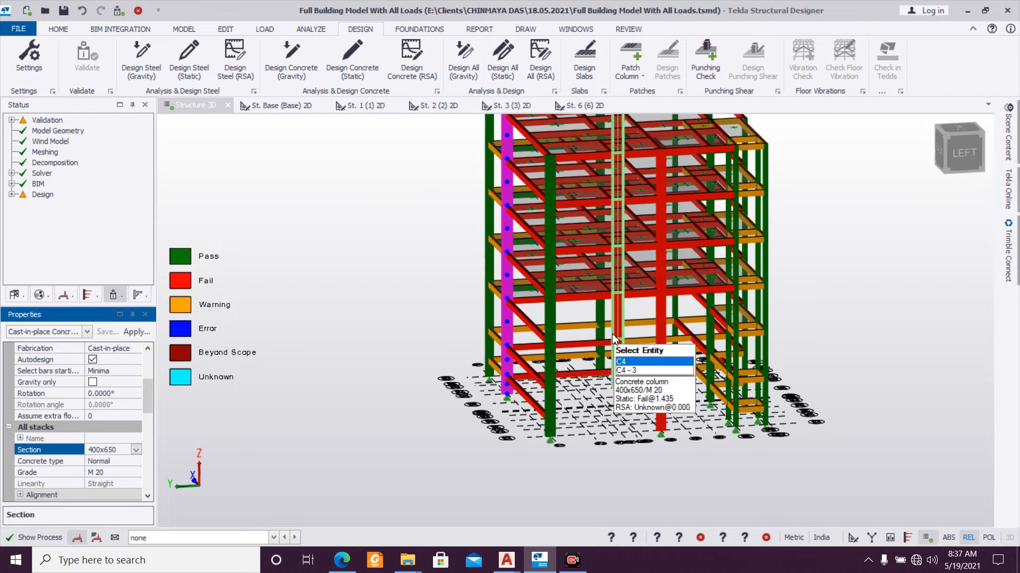
Step: Add column C4 to the selection with C2 and run the static design for the selected columns
{"action": "left_click", "coordinate": [613, 340]}
{"action": "right_click", "coordinate": [612, 336]}
{"action": "right_click", "coordinate": [638, 305]}
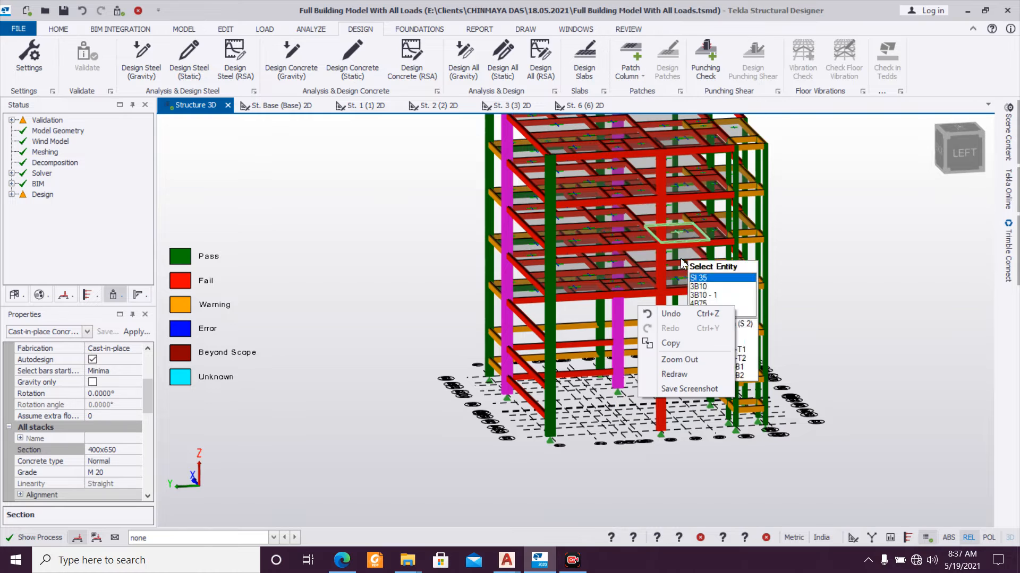
{"action": "left_click", "coordinate": [616, 327]}
{"action": "right_click", "coordinate": [617, 329]}
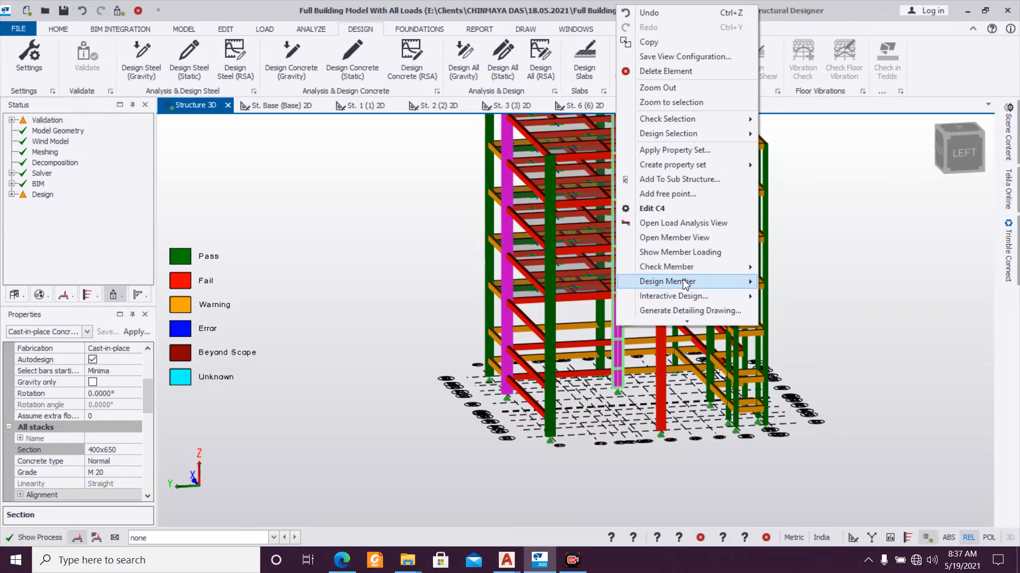
{"action": "mouse_move", "coordinate": [697, 281]}
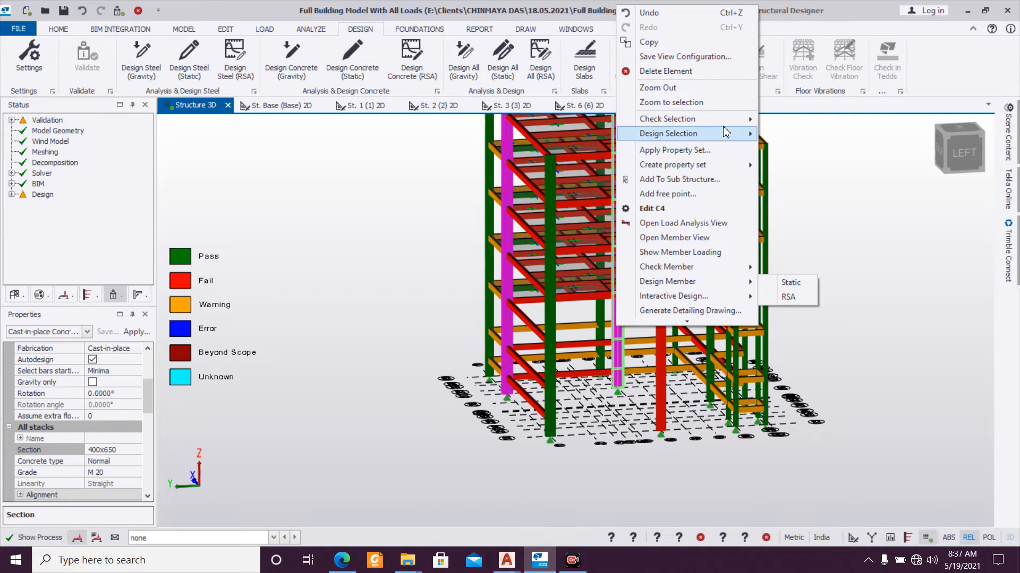
{"action": "mouse_move", "coordinate": [729, 138]}
{"action": "left_click", "coordinate": [789, 135]}
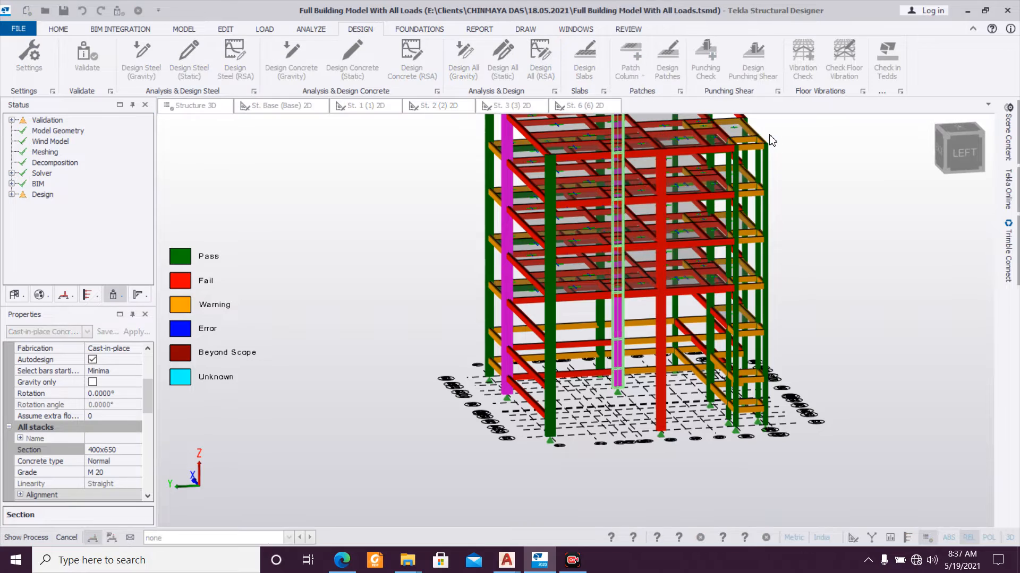
Step: Select column C2, run its static member design and close the results
{"action": "right_click_drag", "start_coordinate": [612, 439], "coordinate": [740, 434]}
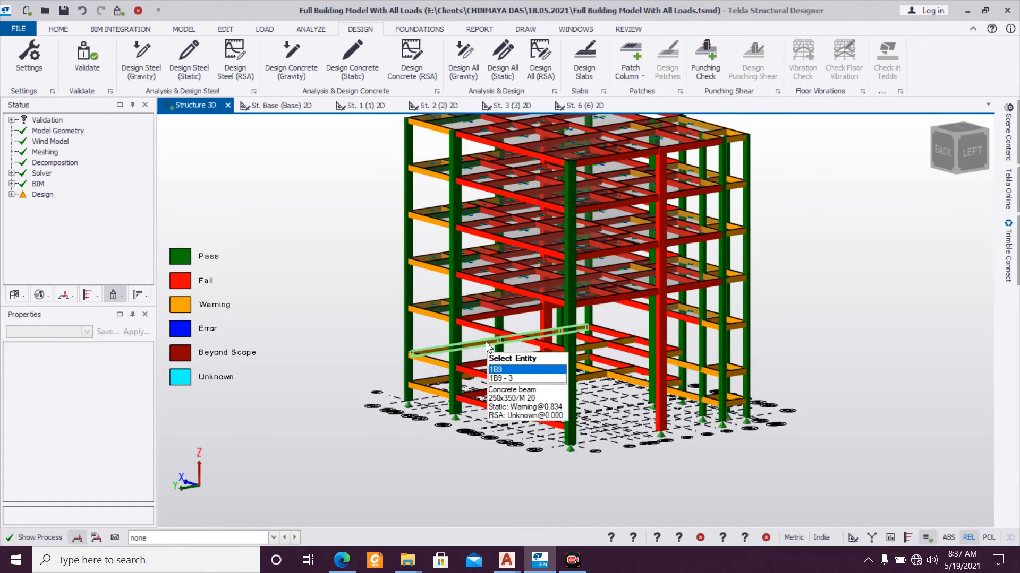
{"action": "left_click", "coordinate": [455, 372]}
{"action": "right_click", "coordinate": [457, 339]}
{"action": "mouse_move", "coordinate": [522, 281]}
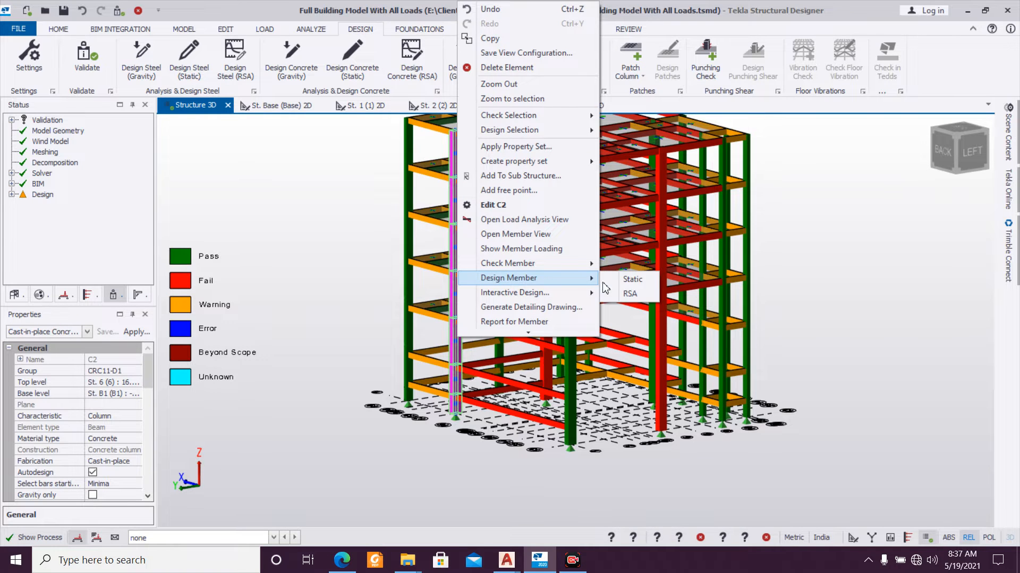
{"action": "left_click", "coordinate": [612, 281]}
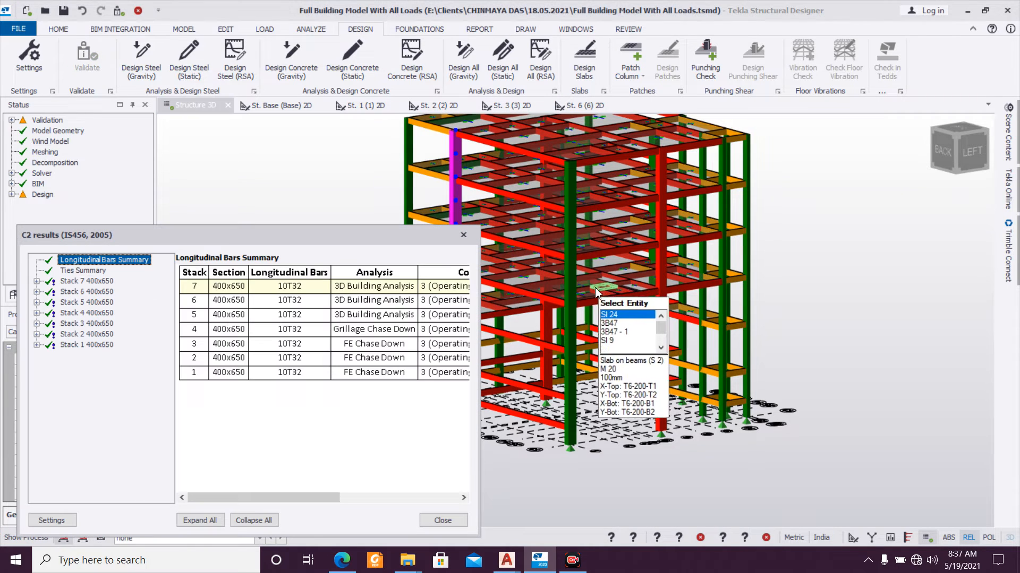
{"action": "left_click", "coordinate": [464, 240]}
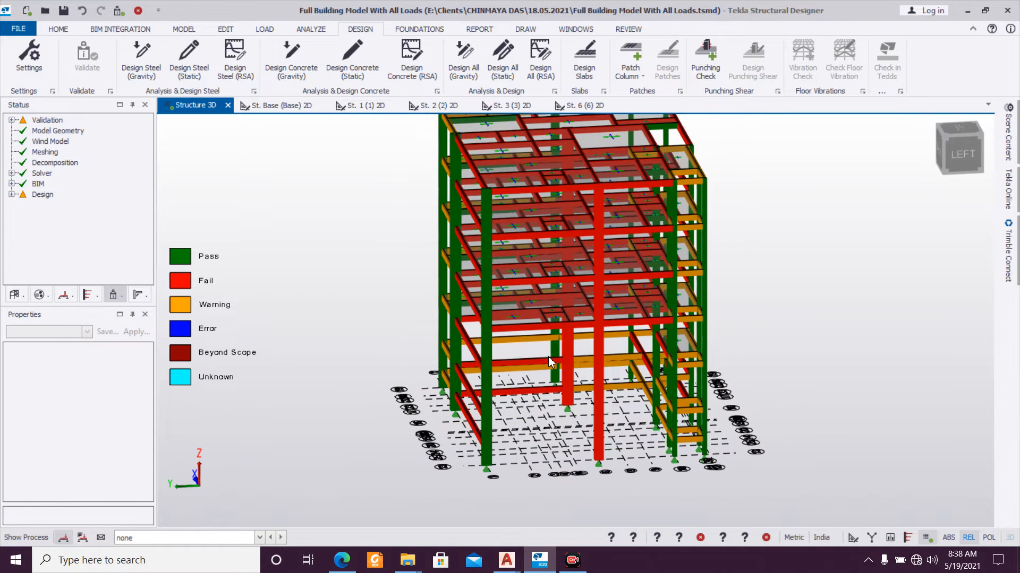
Step: Select column C4 and change its all-stacks section to 400x700 by setting the depth to 700 mm
{"action": "left_click", "coordinate": [566, 373]}
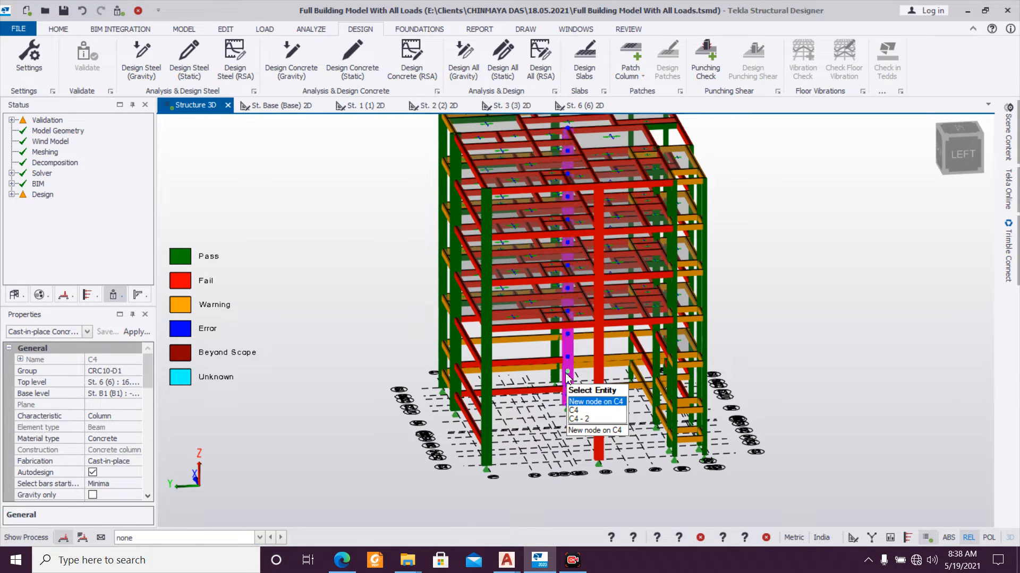
{"action": "right_click", "coordinate": [567, 378]}
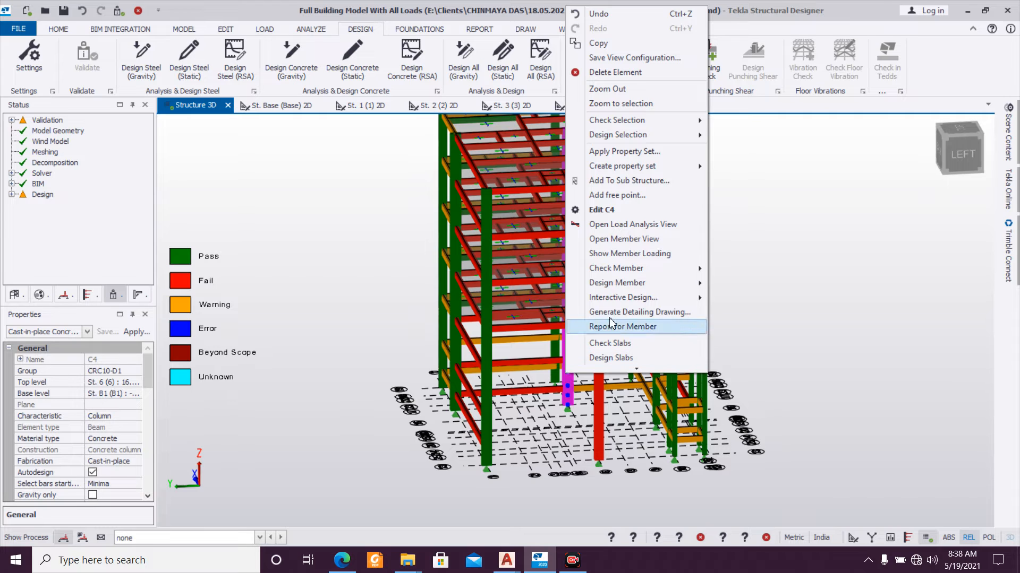
{"action": "mouse_move", "coordinate": [640, 290]}
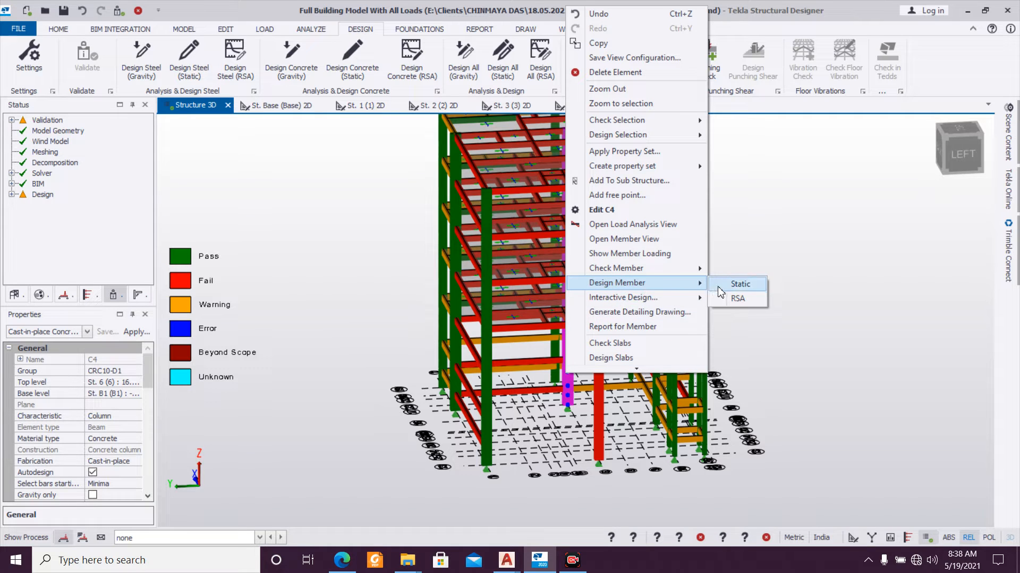
{"action": "mouse_move", "coordinate": [674, 303]}
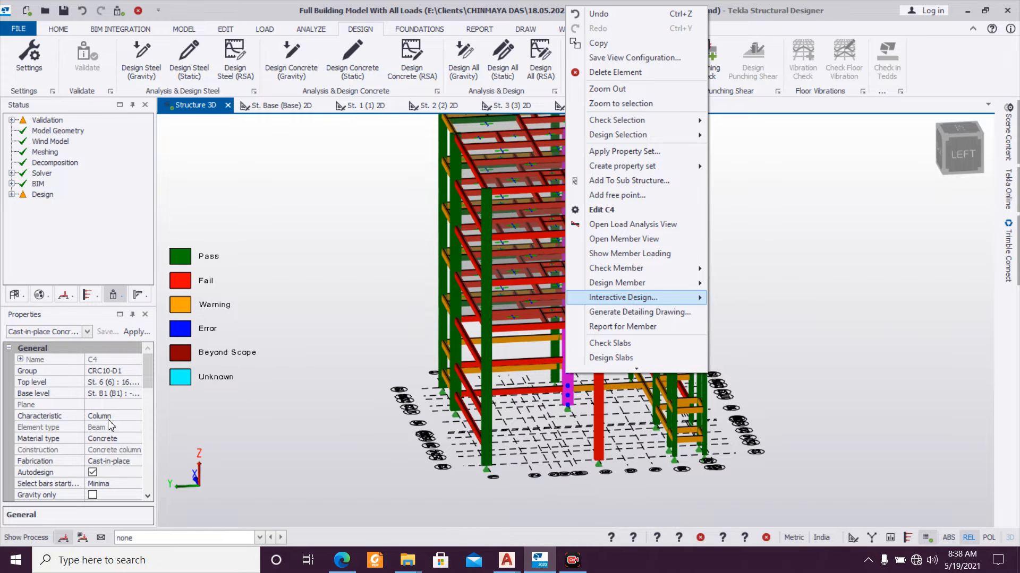
{"action": "left_click_drag", "start_coordinate": [143, 383], "coordinate": [149, 414]}
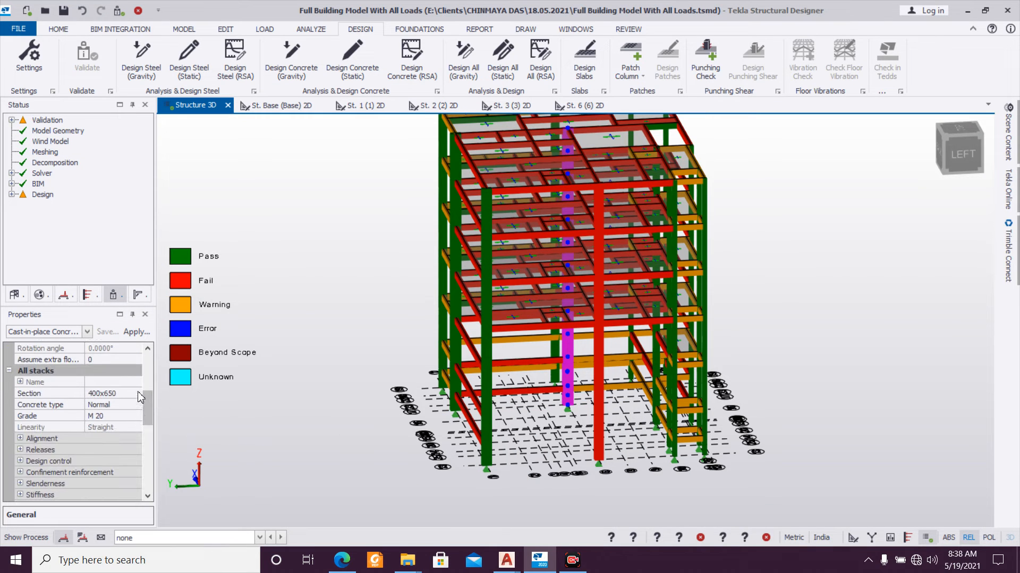
{"action": "left_click", "coordinate": [139, 397]}
{"action": "left_click", "coordinate": [136, 394]}
{"action": "left_click", "coordinate": [122, 518]}
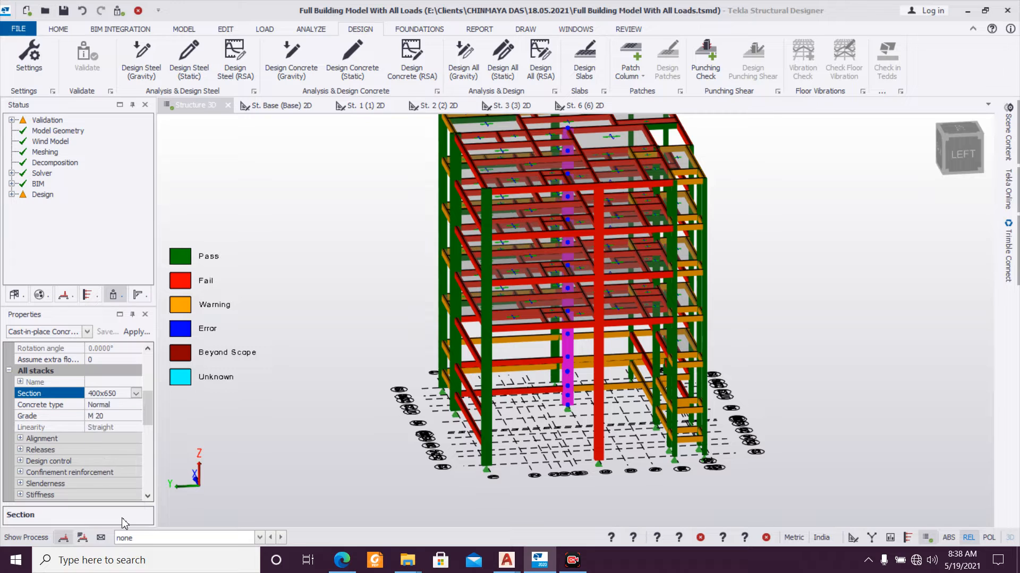
{"action": "type", "text": "700"}
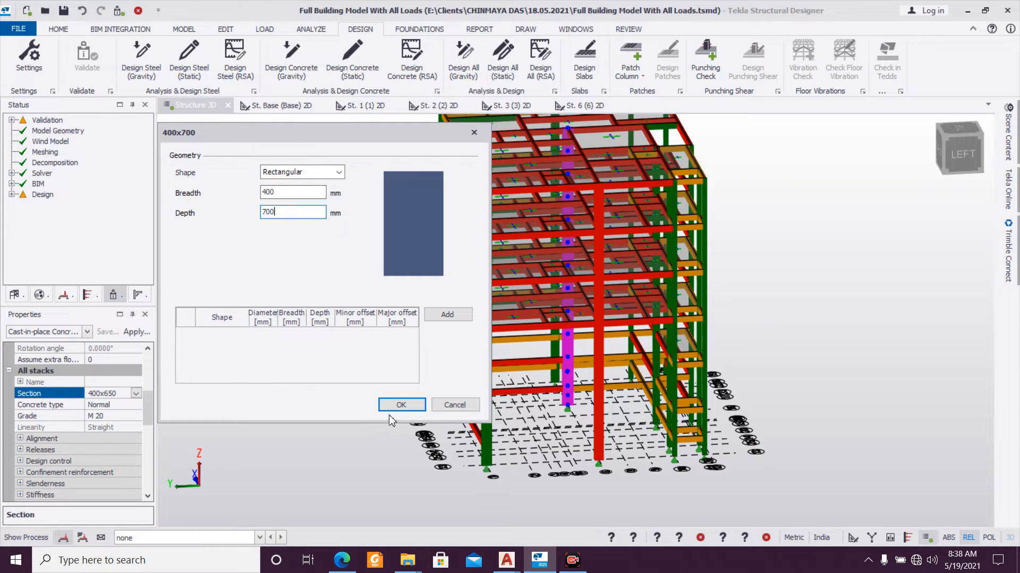
{"action": "left_click", "coordinate": [401, 406]}
Step: Run the static member design for column C4 with the 400x700 section and close the results
{"action": "mouse_move", "coordinate": [573, 370]}
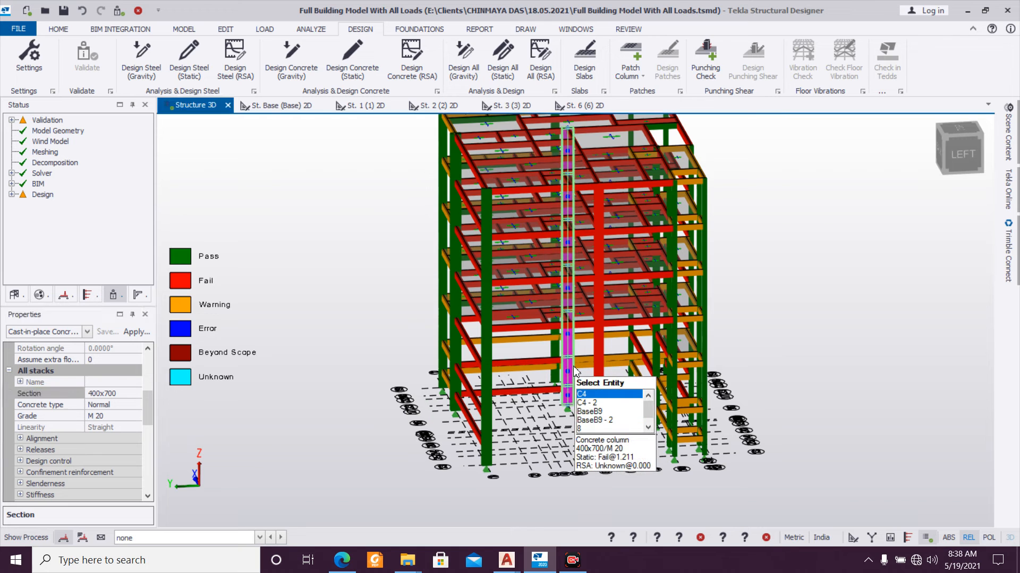
{"action": "right_click", "coordinate": [573, 370]}
{"action": "mouse_move", "coordinate": [637, 290]}
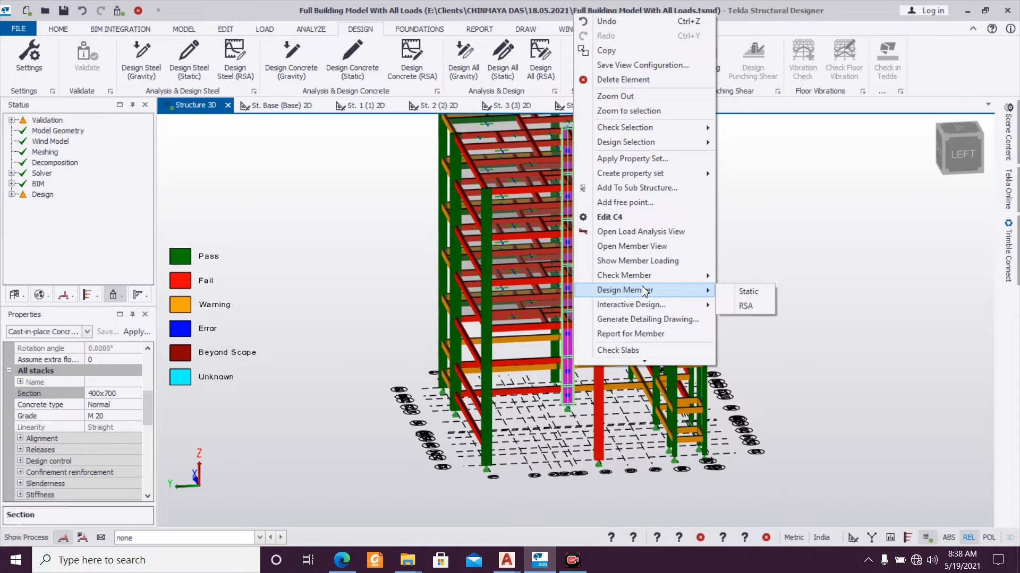
{"action": "left_click", "coordinate": [724, 292]}
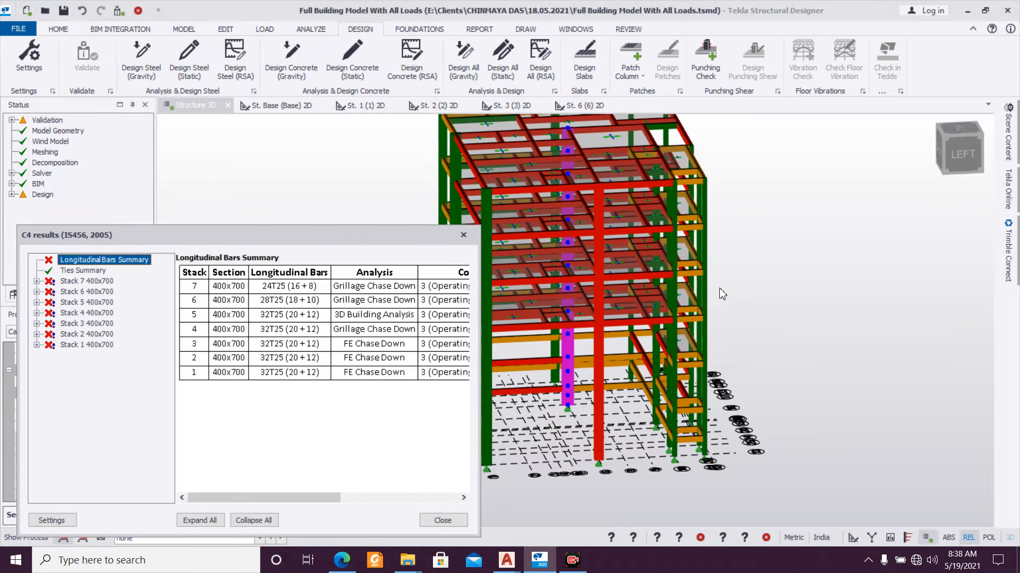
{"action": "mouse_move", "coordinate": [647, 319]}
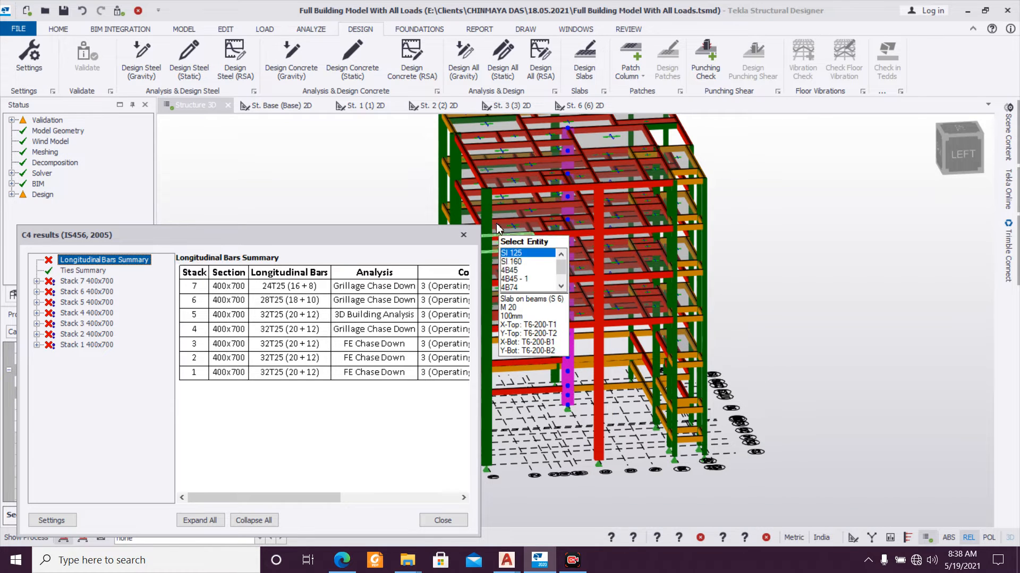
{"action": "left_click", "coordinate": [467, 236]}
Step: Change the all-stacks section of column C4 to 400x800 by setting the depth to 800 mm
{"action": "right_click_drag", "start_coordinate": [601, 410], "coordinate": [559, 404]}
{"action": "left_click", "coordinate": [128, 394]}
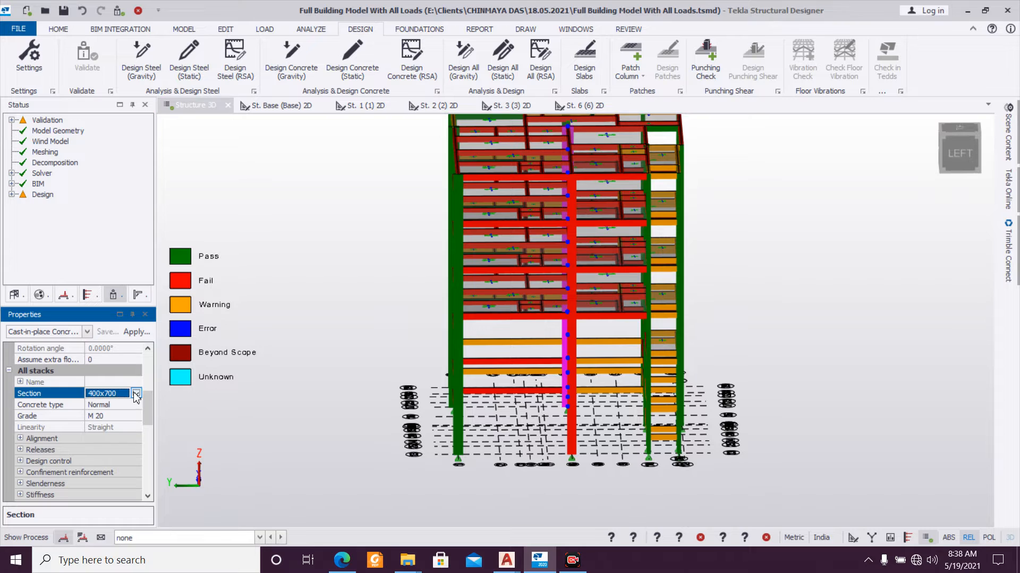
{"action": "left_click", "coordinate": [136, 394]}
{"action": "left_click", "coordinate": [127, 518]}
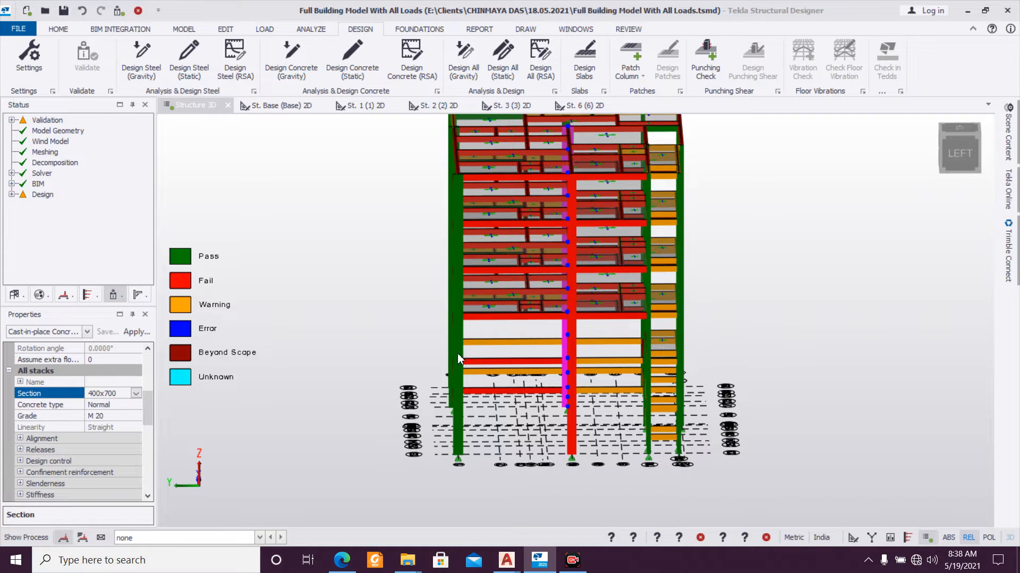
{"action": "type", "text": "800"}
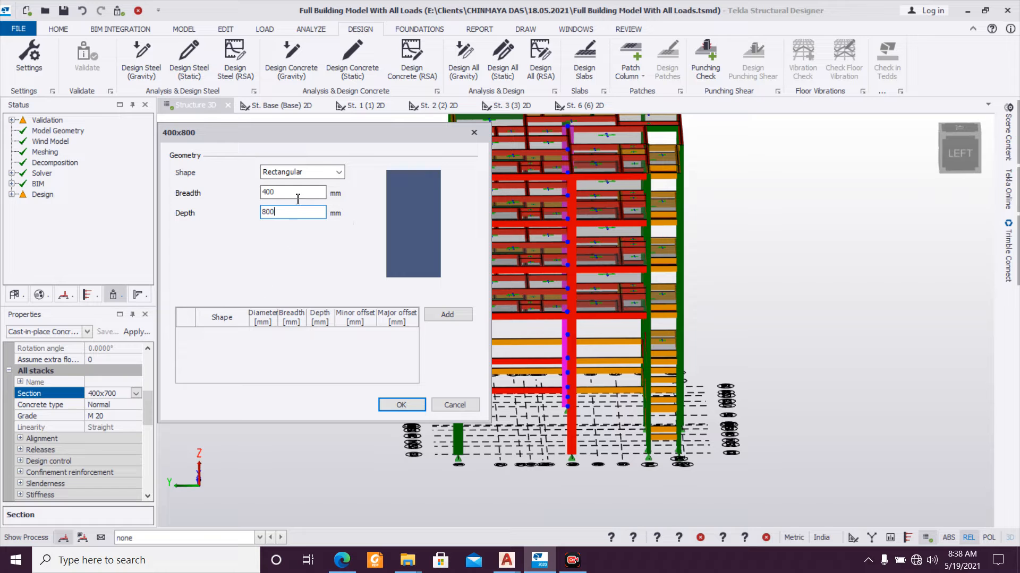
{"action": "left_click", "coordinate": [403, 405]}
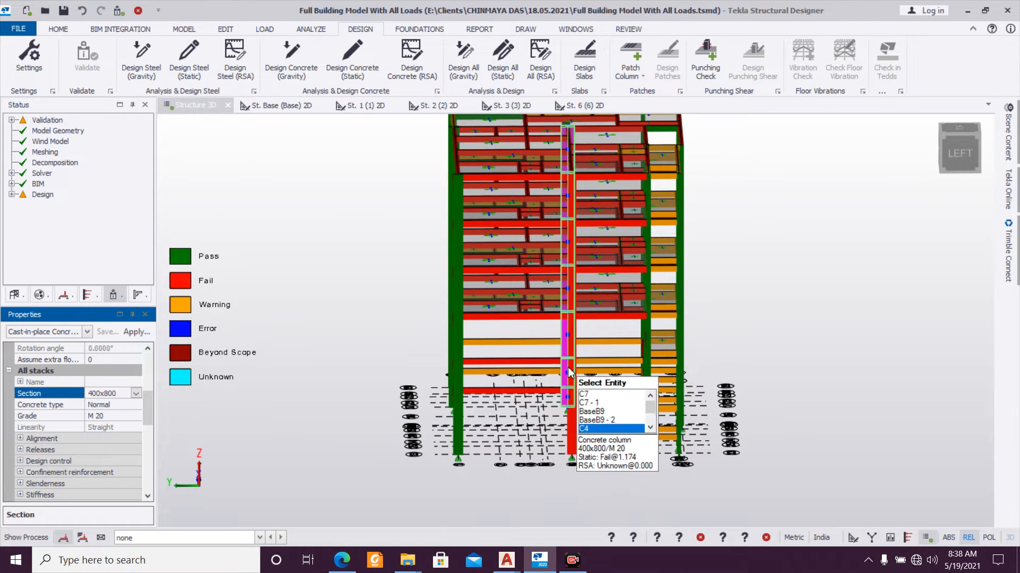
Step: Run the static member design for column C4 with the 400x800 section, close the results and clear the selection
{"action": "scroll", "coordinate": [542, 373], "scroll_direction": "up", "scroll_amount": 3}
{"action": "right_click_drag", "start_coordinate": [542, 373], "coordinate": [578, 374]}
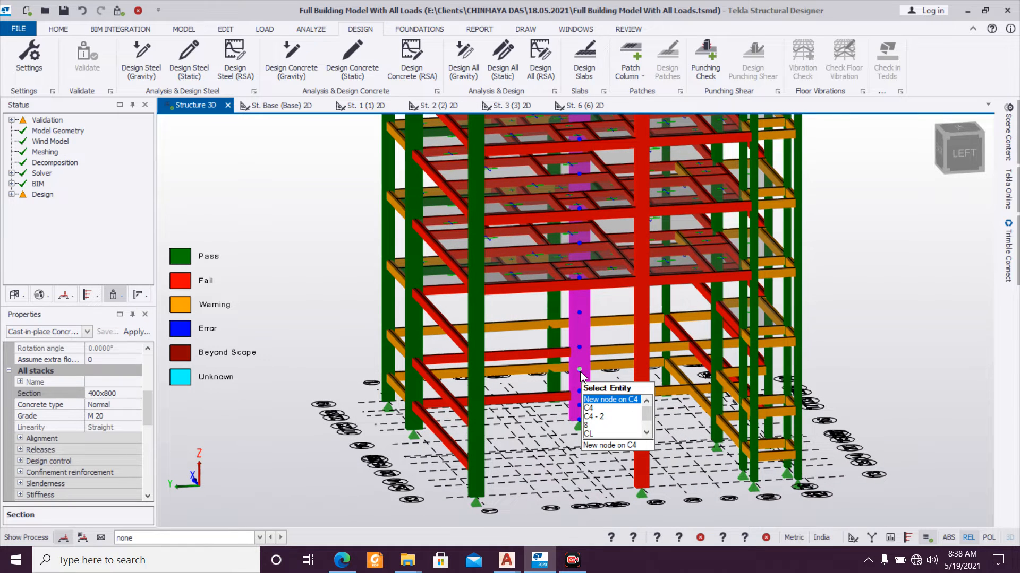
{"action": "right_click", "coordinate": [581, 376]}
{"action": "mouse_move", "coordinate": [664, 280]}
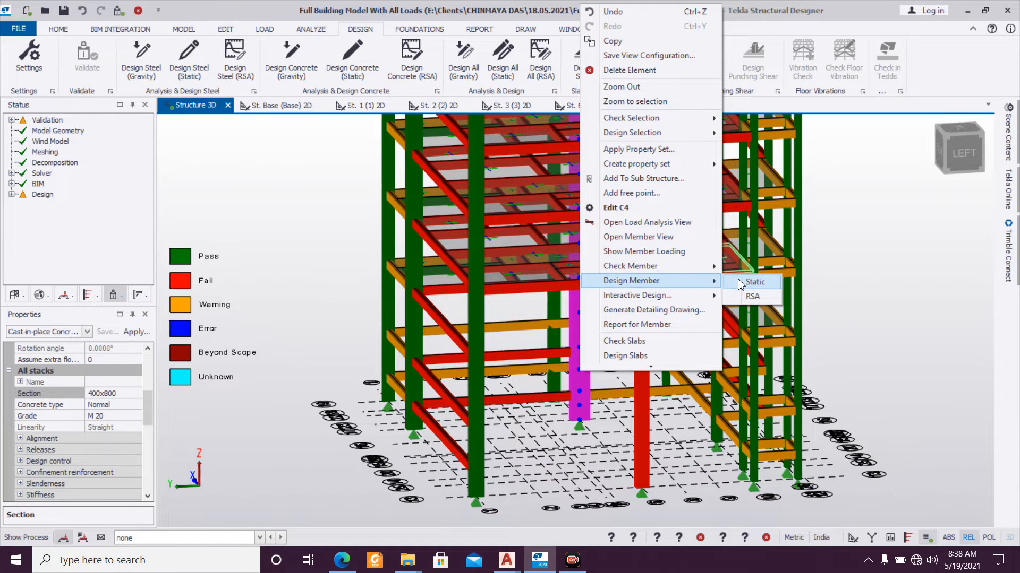
{"action": "left_click", "coordinate": [739, 282]}
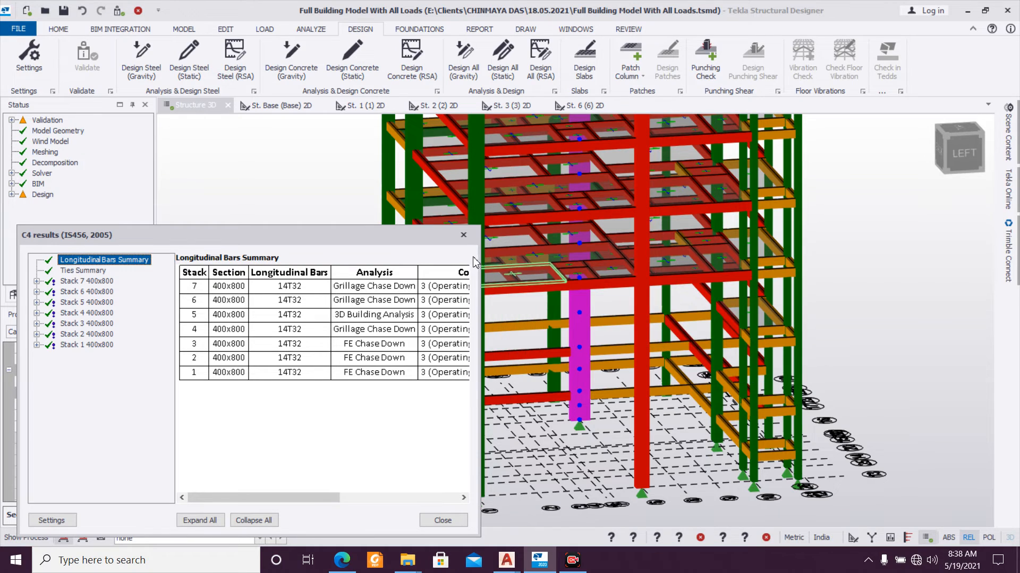
{"action": "left_click", "coordinate": [463, 236]}
{"action": "key", "text": "Escape"}
Step: Select column C7 and change its all-stacks section to the existing 400x800 size
{"action": "right_click_drag", "start_coordinate": [667, 438], "coordinate": [395, 438]}
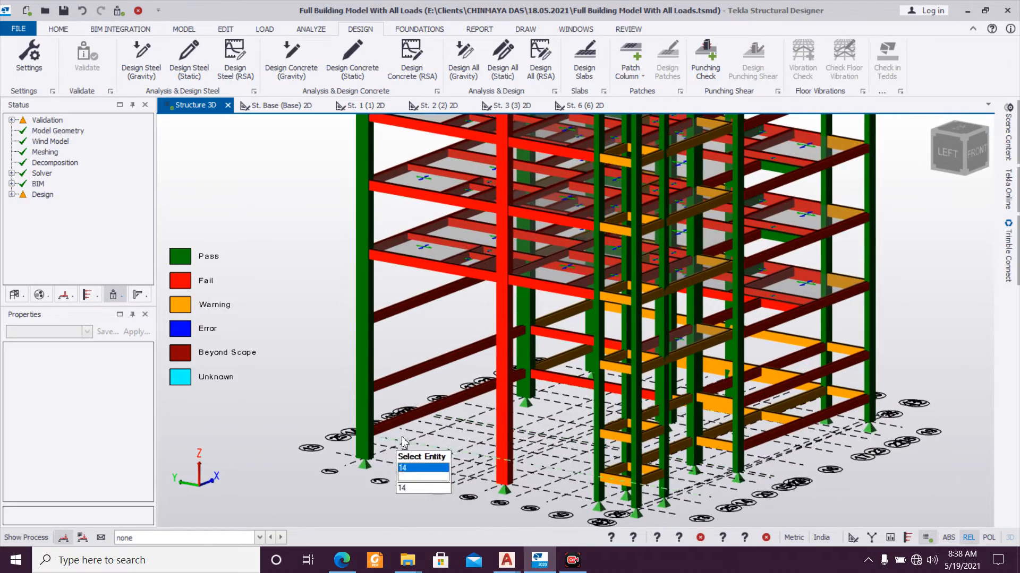
{"action": "left_click", "coordinate": [498, 438]}
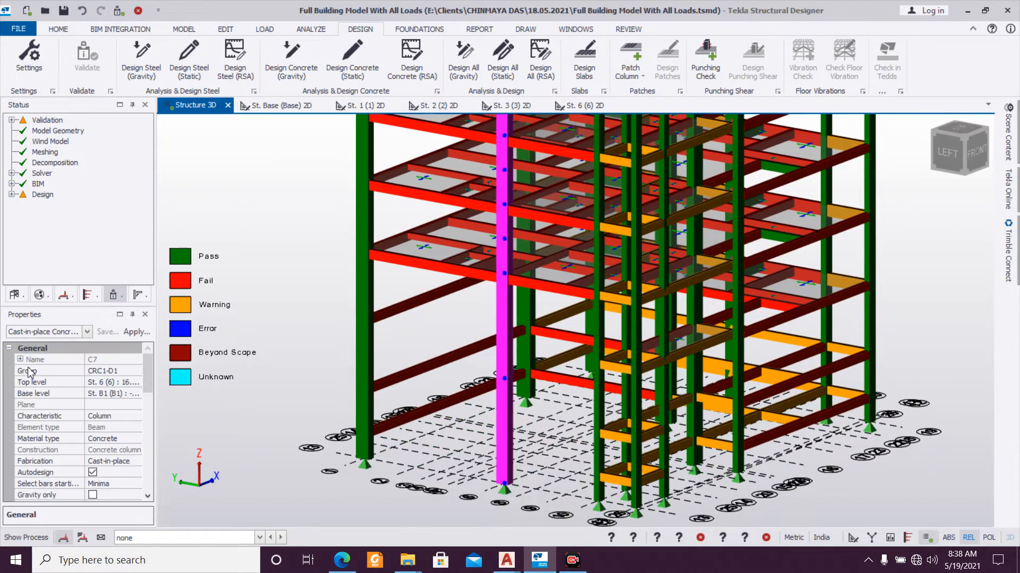
{"action": "left_click_drag", "start_coordinate": [148, 381], "coordinate": [146, 409]}
{"action": "left_click", "coordinate": [133, 438]}
{"action": "left_click", "coordinate": [136, 439]}
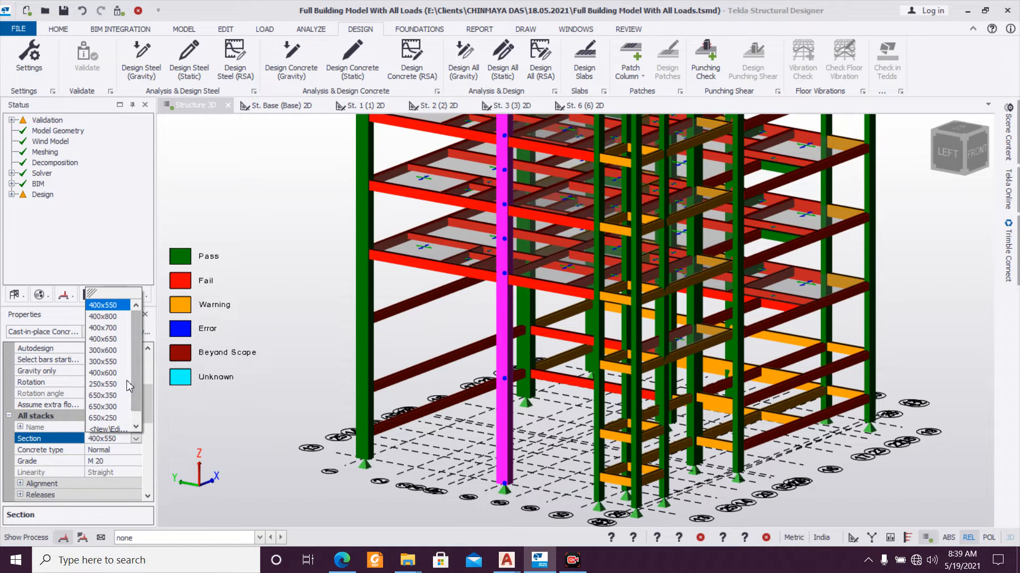
{"action": "left_click", "coordinate": [113, 318]}
Step: Run the static member design for column C7 with the 400x800 section, close the results and clear the selection
{"action": "mouse_move", "coordinate": [499, 458]}
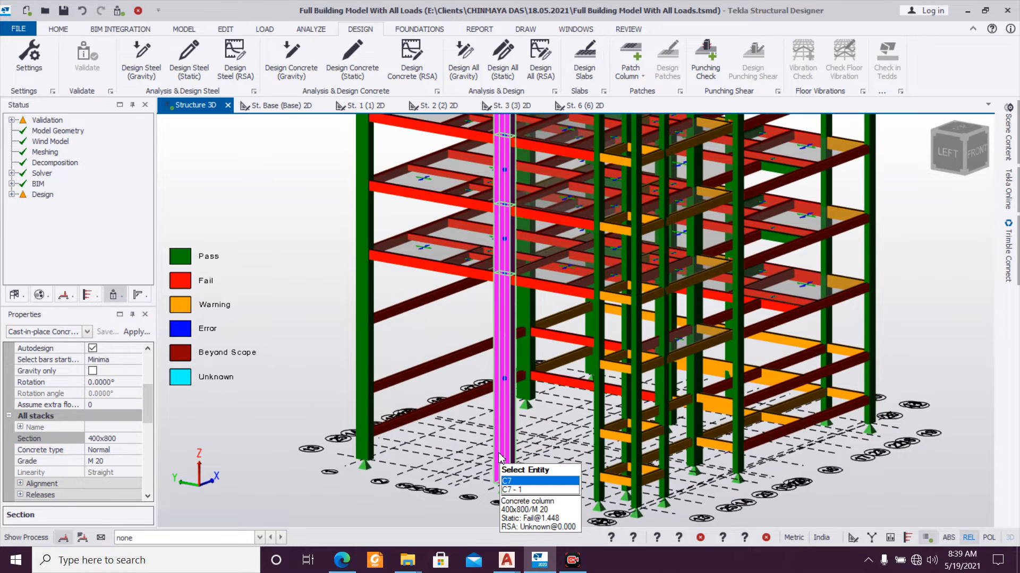
{"action": "right_click", "coordinate": [501, 456]}
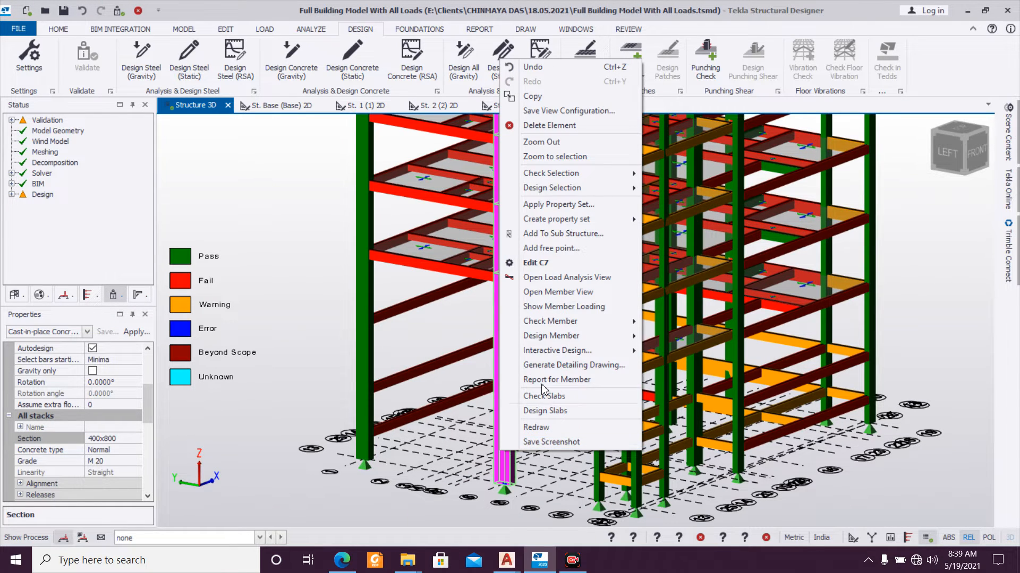
{"action": "left_click", "coordinate": [675, 339]}
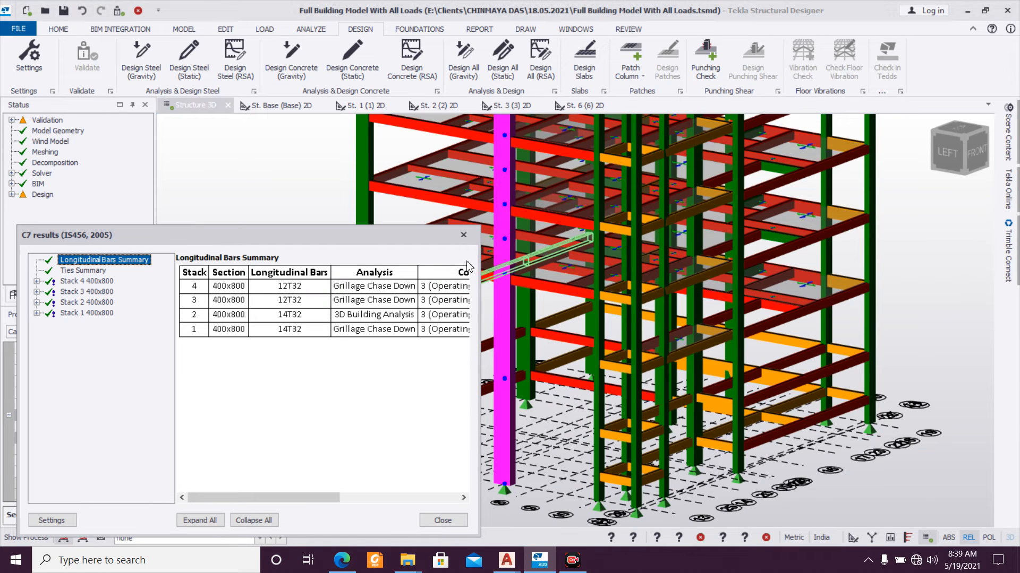
{"action": "left_click", "coordinate": [465, 240]}
{"action": "key", "text": "Escape"}
Step: Select all the beams at the base level of the building together
{"action": "right_click_drag", "start_coordinate": [722, 477], "coordinate": [456, 471]}
{"action": "right_click_drag", "start_coordinate": [767, 442], "coordinate": [526, 454]}
{"action": "scroll", "coordinate": [526, 454], "scroll_direction": "down", "scroll_amount": 2}
{"action": "scroll", "coordinate": [793, 478], "scroll_direction": "up", "scroll_amount": 2}
{"action": "right_click_drag", "start_coordinate": [793, 479], "coordinate": [917, 441]}
{"action": "scroll", "coordinate": [877, 446], "scroll_direction": "down", "scroll_amount": 2}
{"action": "scroll", "coordinate": [917, 441], "scroll_direction": "up", "scroll_amount": 3}
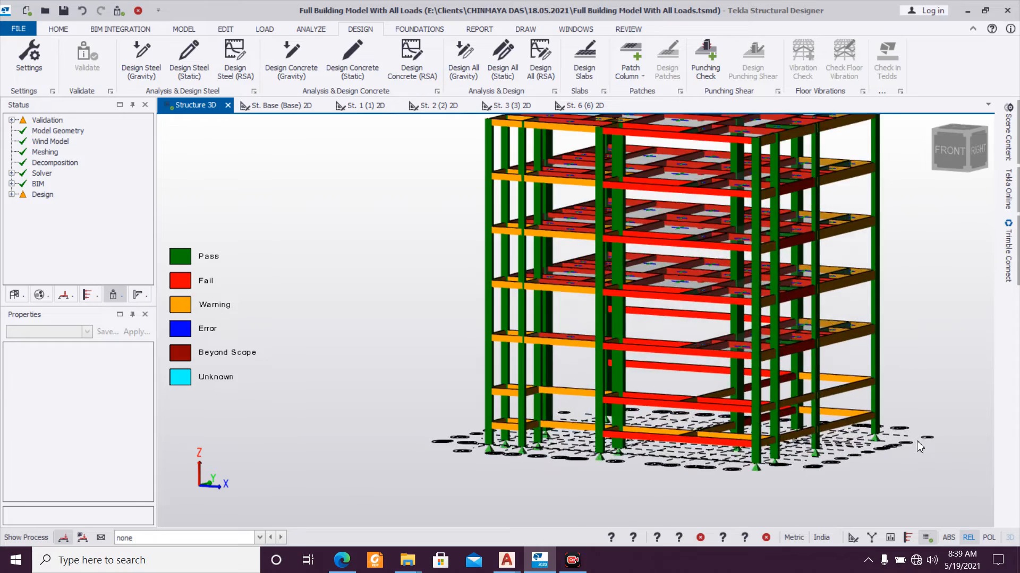
{"action": "right_click_drag", "start_coordinate": [948, 445], "coordinate": [899, 448]}
{"action": "scroll", "coordinate": [820, 467], "scroll_direction": "up", "scroll_amount": 2}
{"action": "right_click_drag", "start_coordinate": [805, 485], "coordinate": [875, 470]}
{"action": "left_click_drag", "start_coordinate": [303, 380], "coordinate": [922, 416]}
{"action": "right_click_drag", "start_coordinate": [908, 450], "coordinate": [804, 457]}
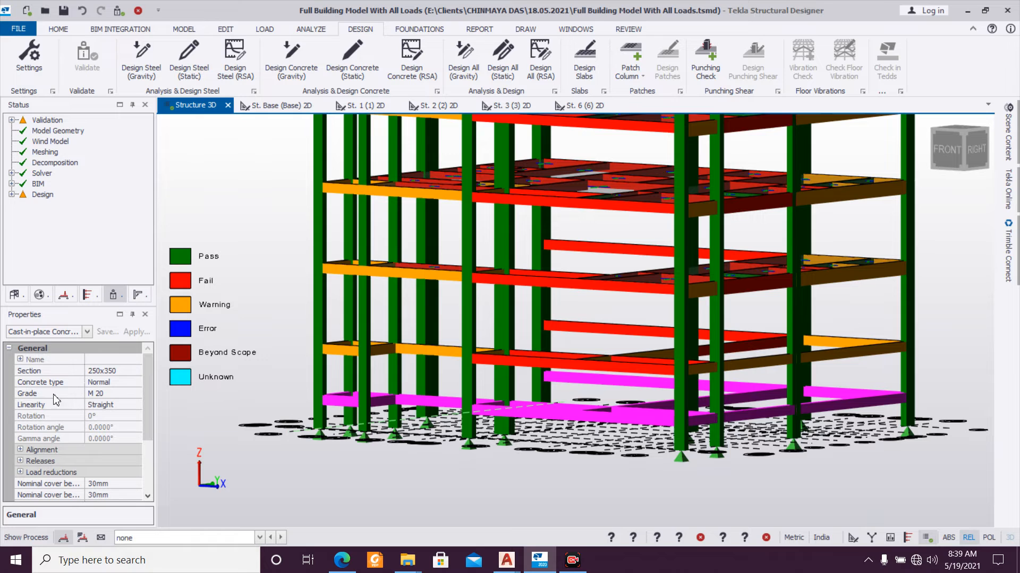
Step: Change the section of the selected base-level beams to 250x400 and run the static design on the selection
{"action": "left_click", "coordinate": [135, 374]}
{"action": "left_click", "coordinate": [136, 371]}
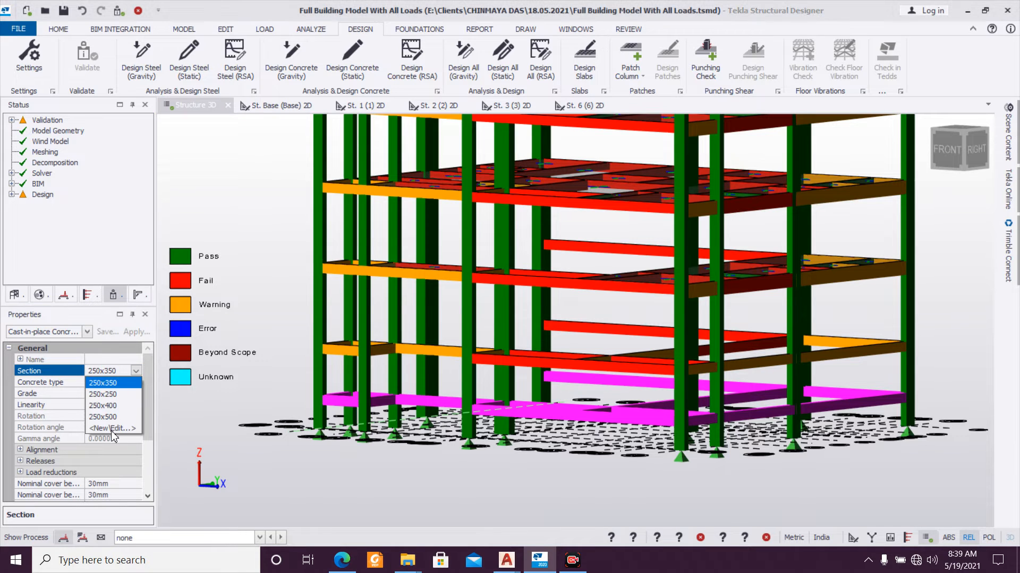
{"action": "right_click", "coordinate": [605, 413]}
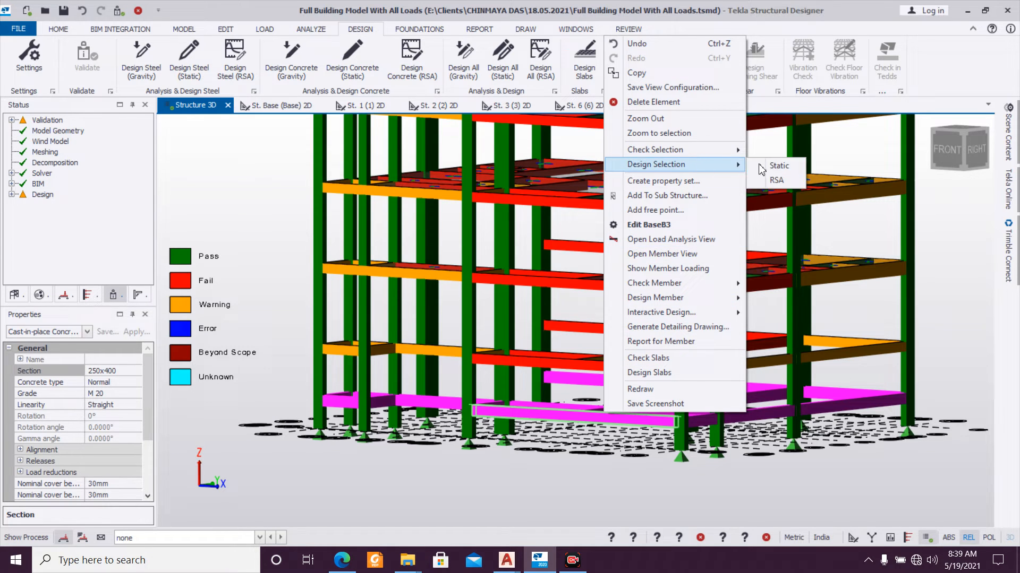
{"action": "left_click", "coordinate": [771, 169]}
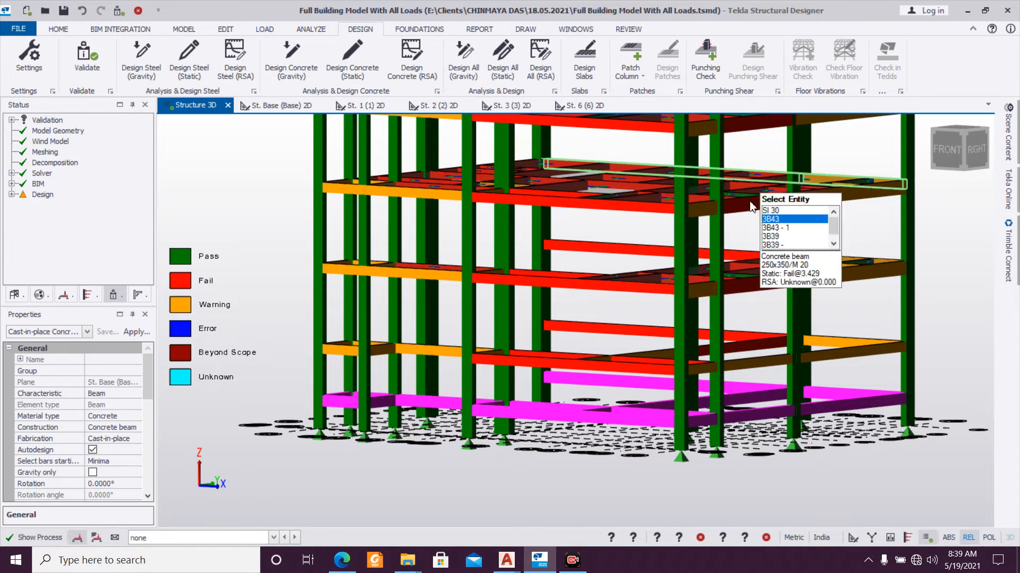
Step: Select all the beams at level St. 1 and change their all-spans section to 250x400
{"action": "right_click_drag", "start_coordinate": [800, 354], "coordinate": [918, 339]}
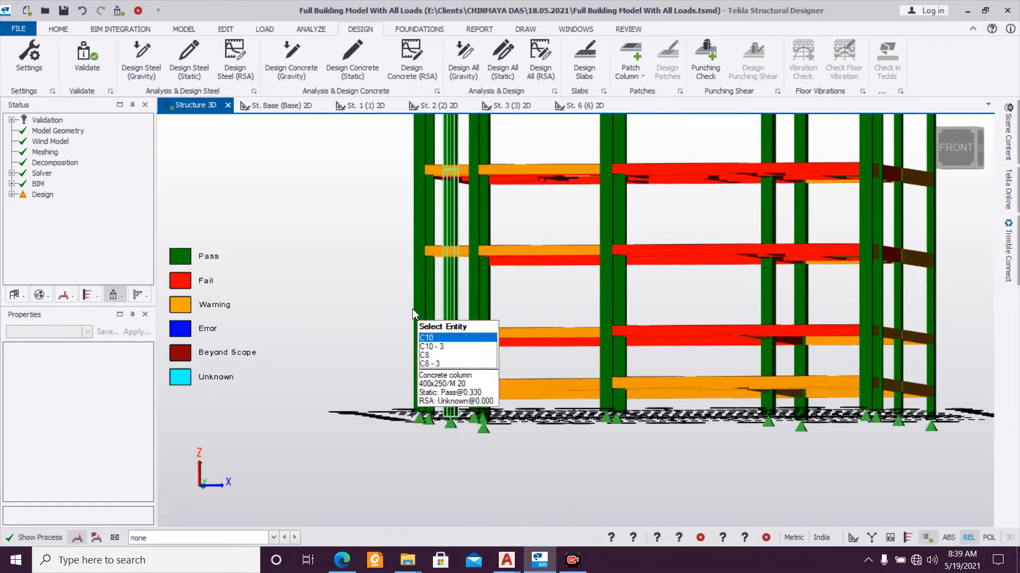
{"action": "left_click_drag", "start_coordinate": [431, 335], "coordinate": [952, 360]}
{"action": "right_click_drag", "start_coordinate": [924, 372], "coordinate": [896, 365]}
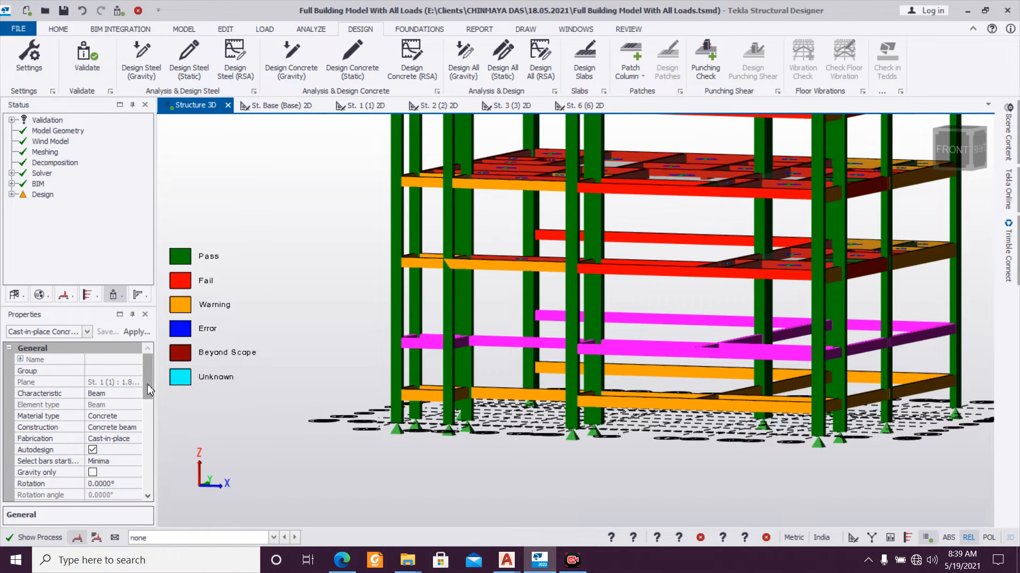
{"action": "scroll", "coordinate": [149, 393], "scroll_direction": "down", "scroll_amount": 3}
{"action": "left_click", "coordinate": [135, 461]}
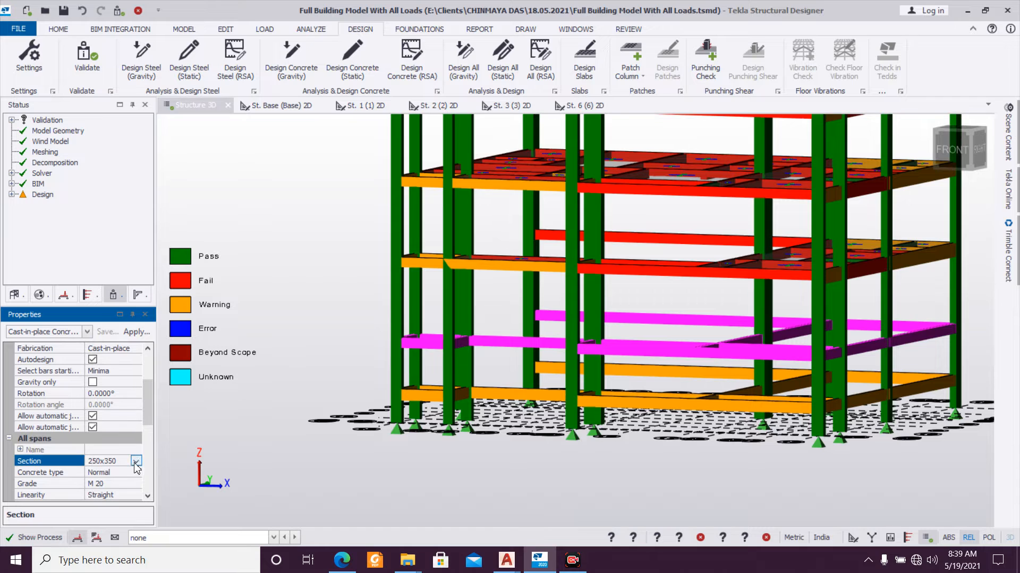
{"action": "left_click", "coordinate": [137, 462]}
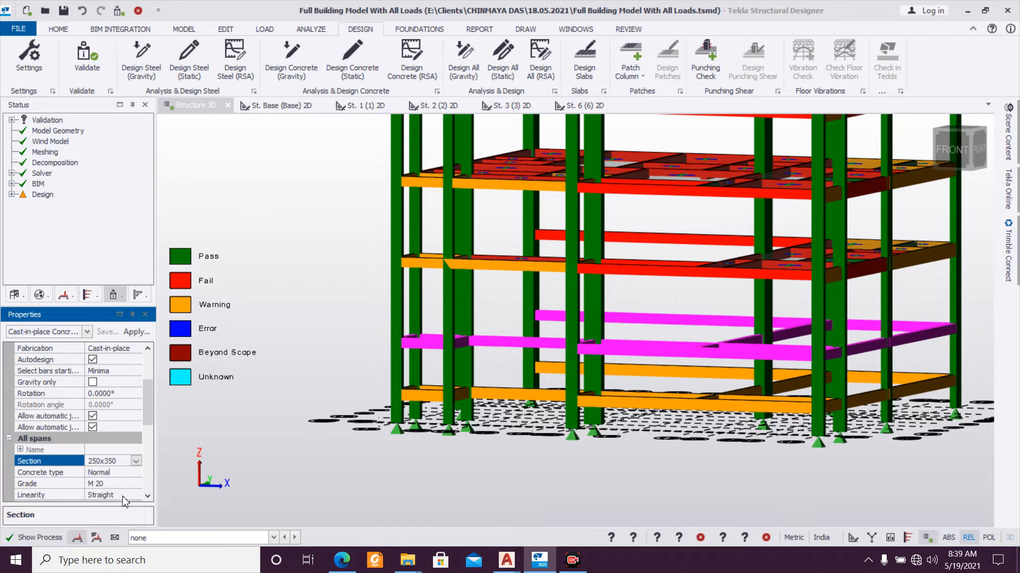
Step: Run the static design on the selected St. 1 beams
{"action": "right_click", "coordinate": [598, 348]}
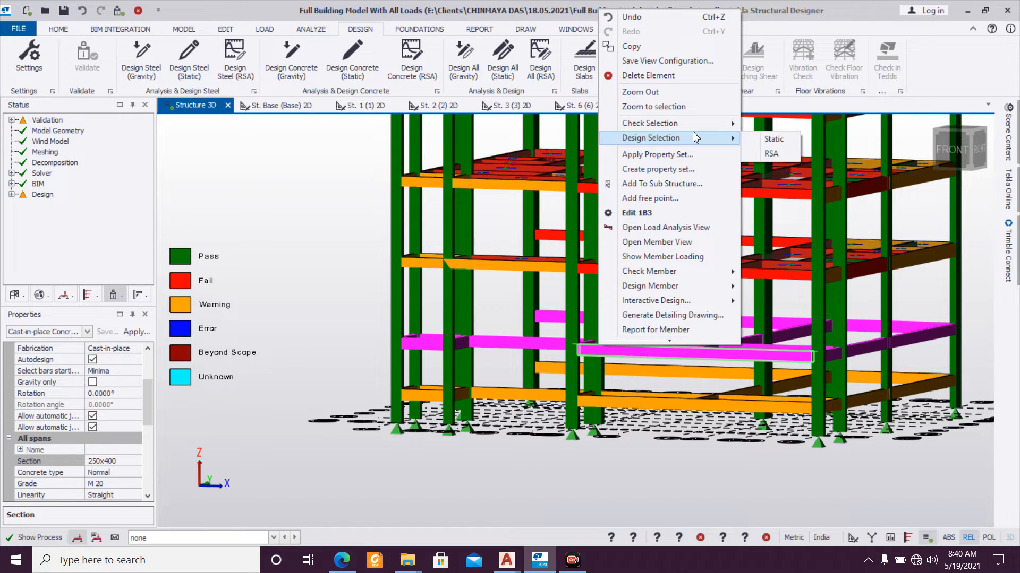
{"action": "left_click", "coordinate": [751, 142]}
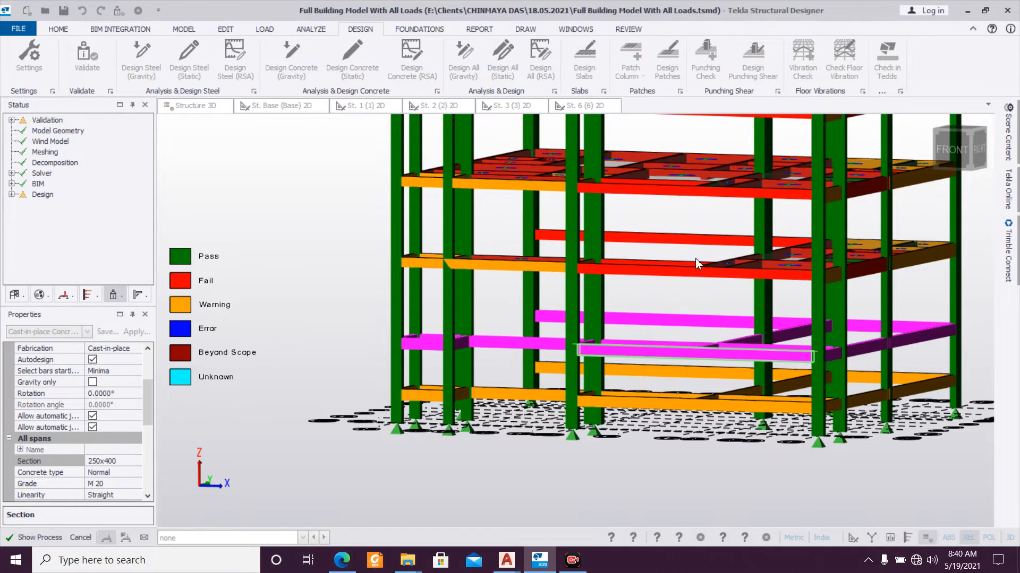
{"action": "mouse_move", "coordinate": [693, 353]}
Step: Select beam 1B1 at level St. 1 and change its all-spans section to 250x500
{"action": "right_click_drag", "start_coordinate": [592, 390], "coordinate": [82, 416]}
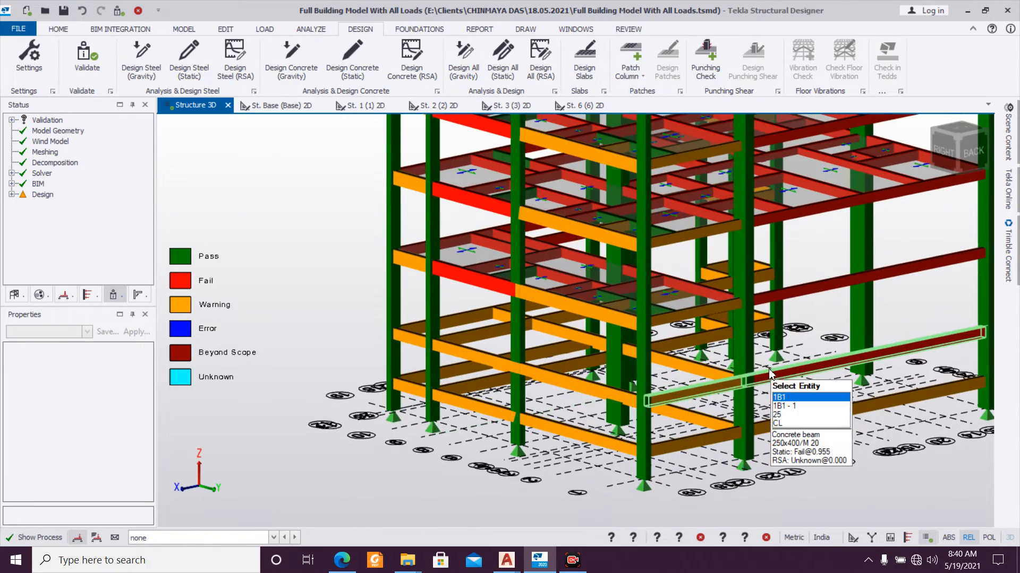
{"action": "left_click", "coordinate": [742, 379]}
{"action": "scroll", "coordinate": [153, 390], "scroll_direction": "down", "scroll_amount": 4}
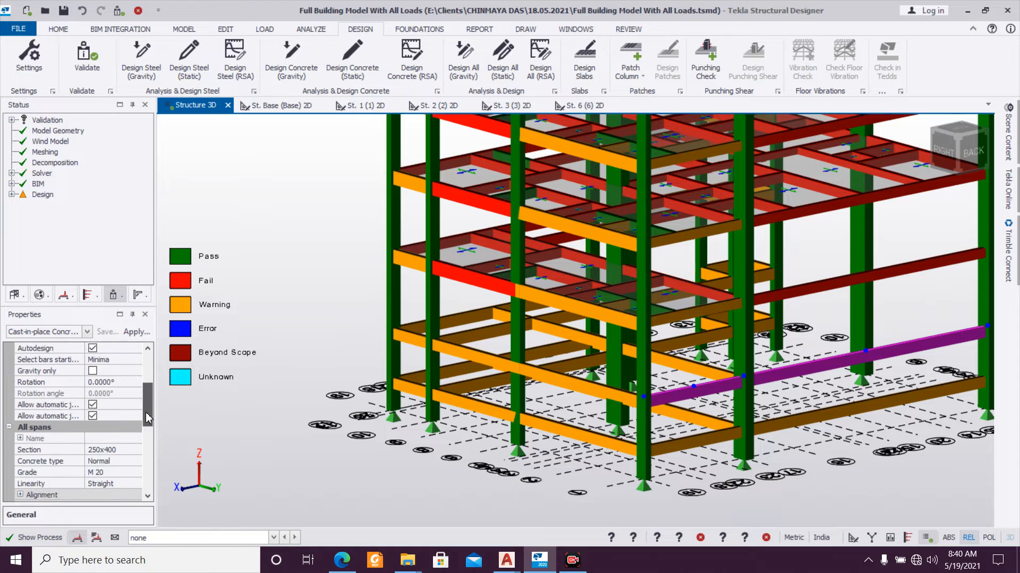
{"action": "left_click", "coordinate": [136, 439]}
{"action": "left_click", "coordinate": [136, 439]}
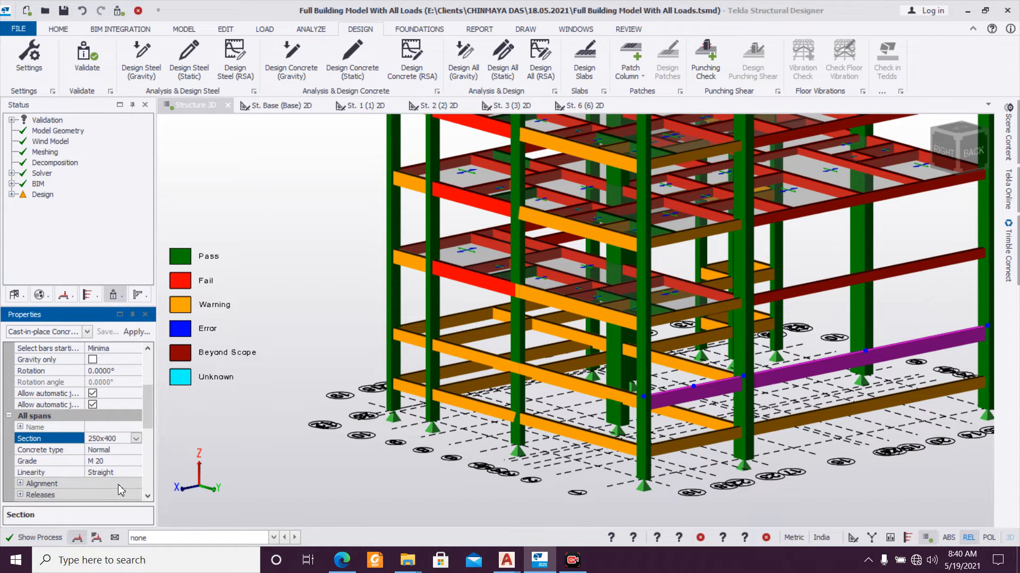
Step: Run the static member design for beam 1B1, review the results of its second span, close them and clear the selection
{"action": "right_click", "coordinate": [675, 402]}
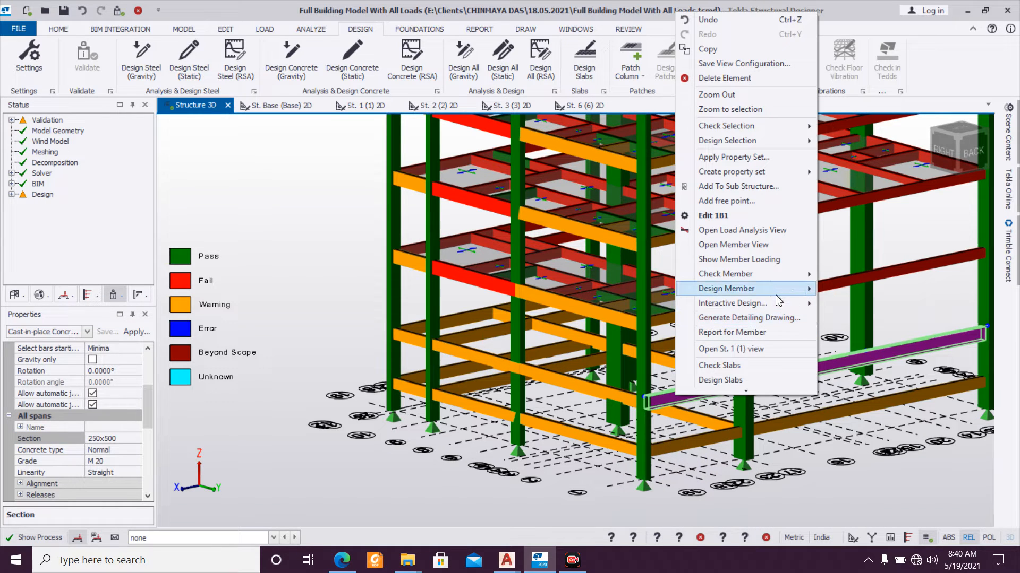
{"action": "left_click", "coordinate": [834, 294]}
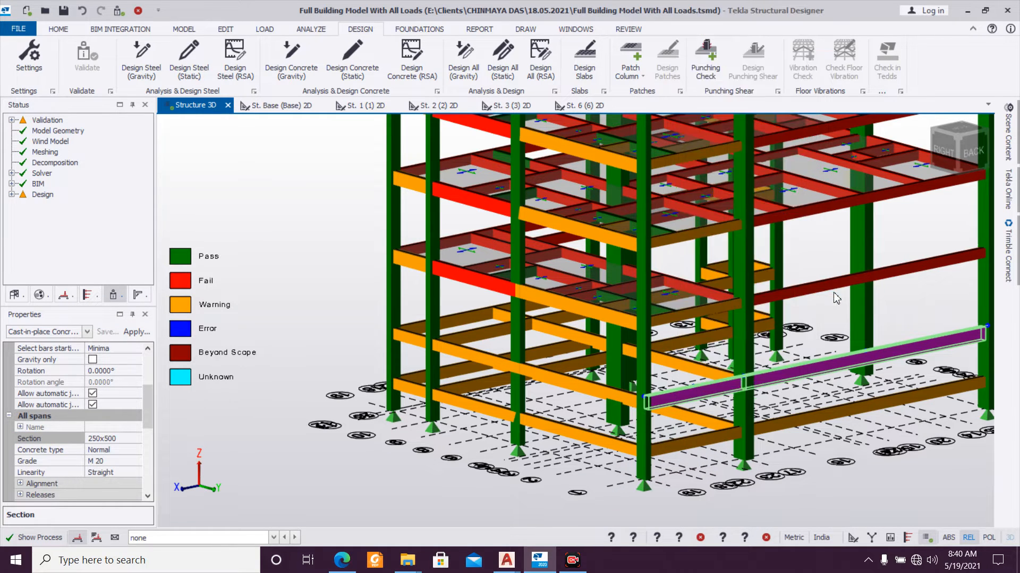
{"action": "key", "text": "Escape"}
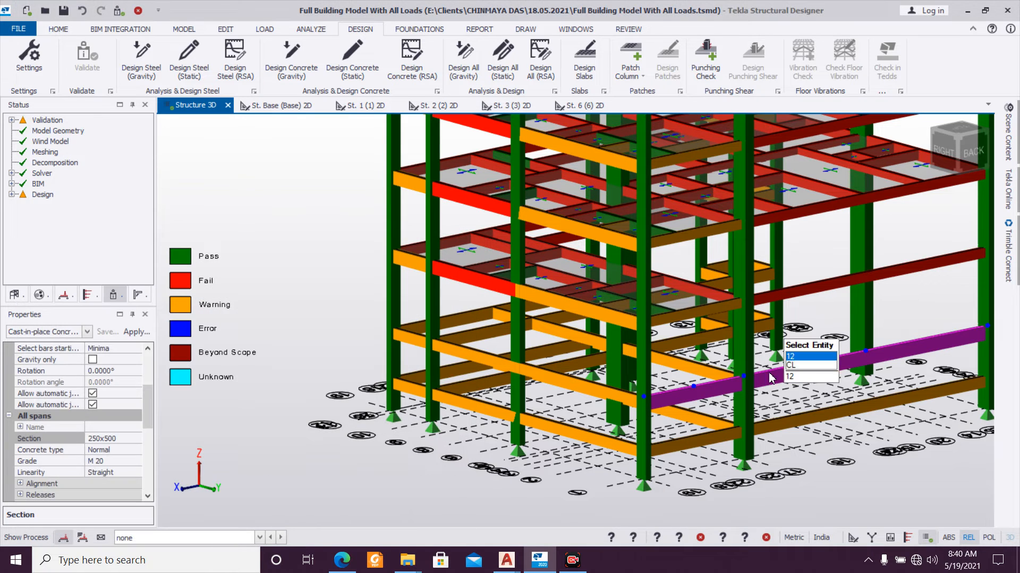
{"action": "key", "text": "Escape"}
{"action": "left_click", "coordinate": [788, 375]}
{"action": "right_click", "coordinate": [789, 373]}
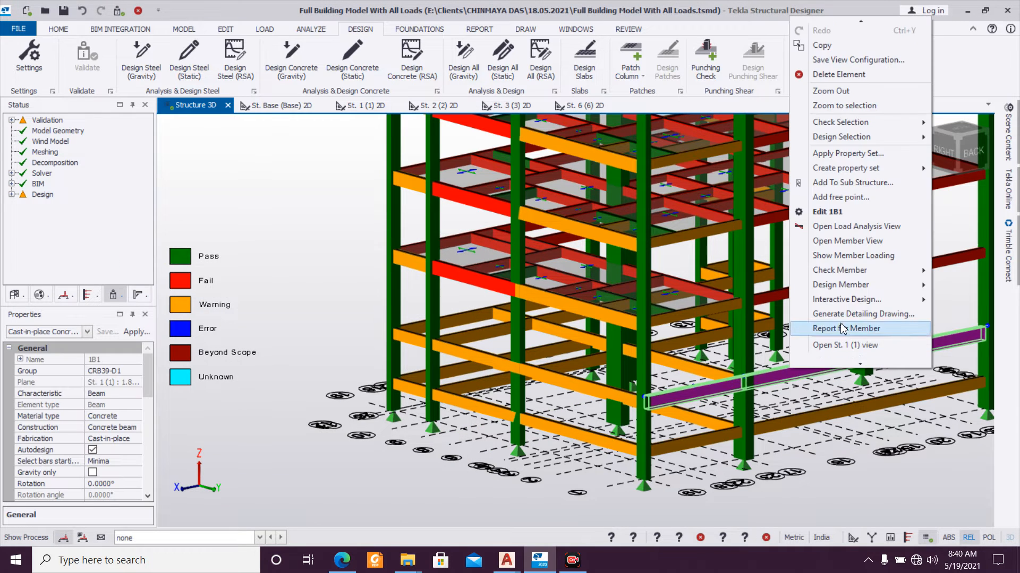
{"action": "left_click", "coordinate": [939, 289]}
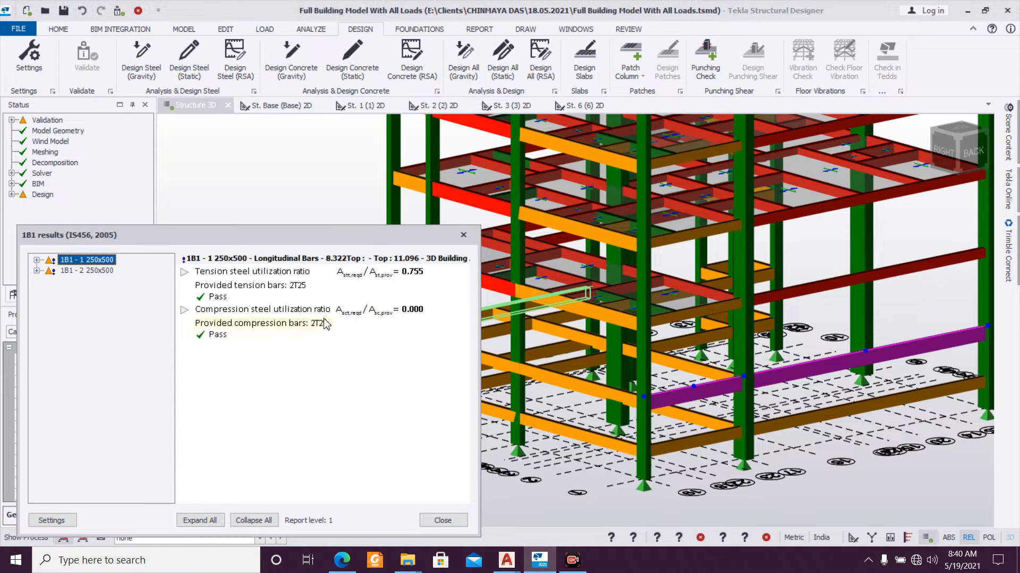
{"action": "double_click", "coordinate": [100, 271]}
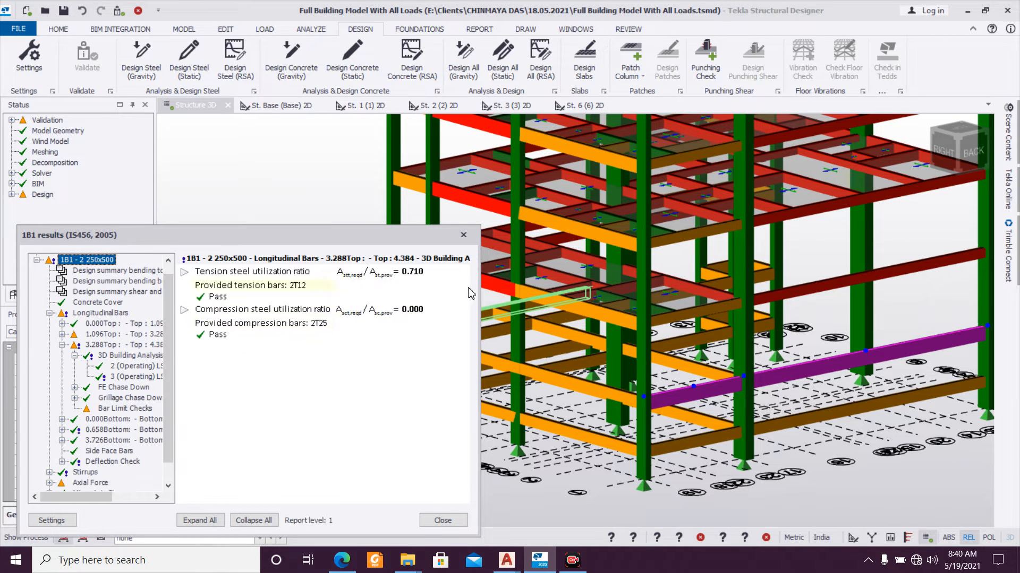
{"action": "left_click", "coordinate": [464, 237]}
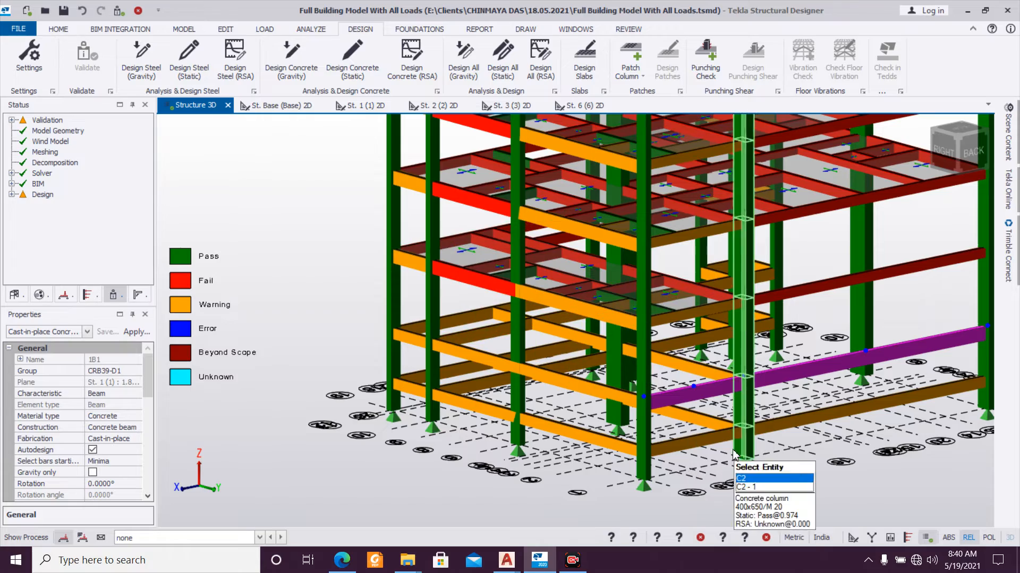
{"action": "key", "text": "Escape"}
{"action": "right_click_drag", "start_coordinate": [636, 447], "coordinate": [627, 419]}
{"action": "scroll", "coordinate": [625, 418], "scroll_direction": "down", "scroll_amount": 2}
{"action": "mouse_move", "coordinate": [475, 413]}
{"action": "right_mouse_down"}
{"action": "mouse_move", "coordinate": [441, 409]}
{"action": "mouse_move", "coordinate": [514, 427]}
{"action": "mouse_move", "coordinate": [459, 406]}
{"action": "right_mouse_up"}
{"action": "scroll", "coordinate": [456, 403], "scroll_direction": "up", "scroll_amount": 2}
{"action": "scroll", "coordinate": [372, 367], "scroll_direction": "up", "scroll_amount": 4}
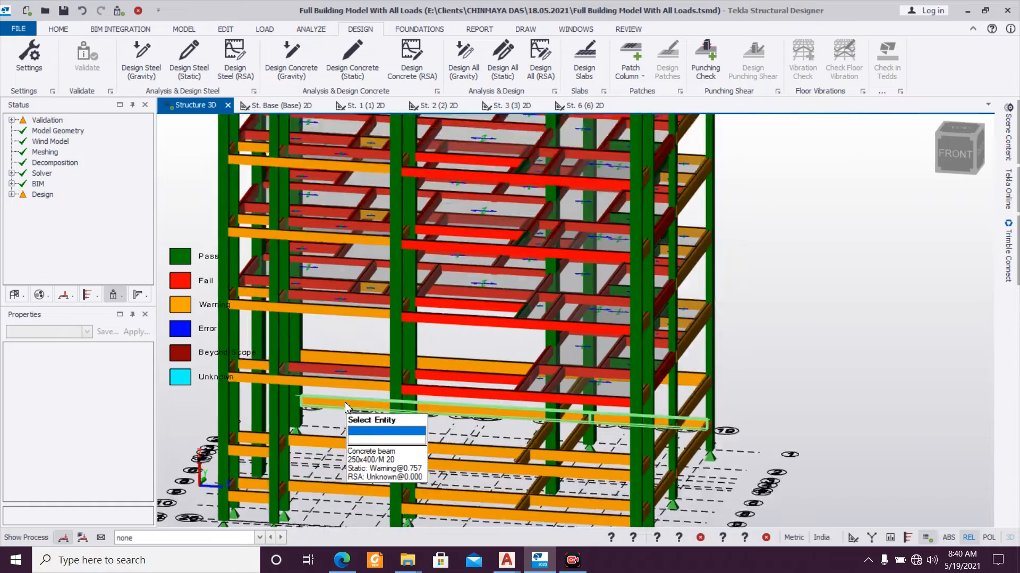
{"action": "left_click", "coordinate": [357, 372]}
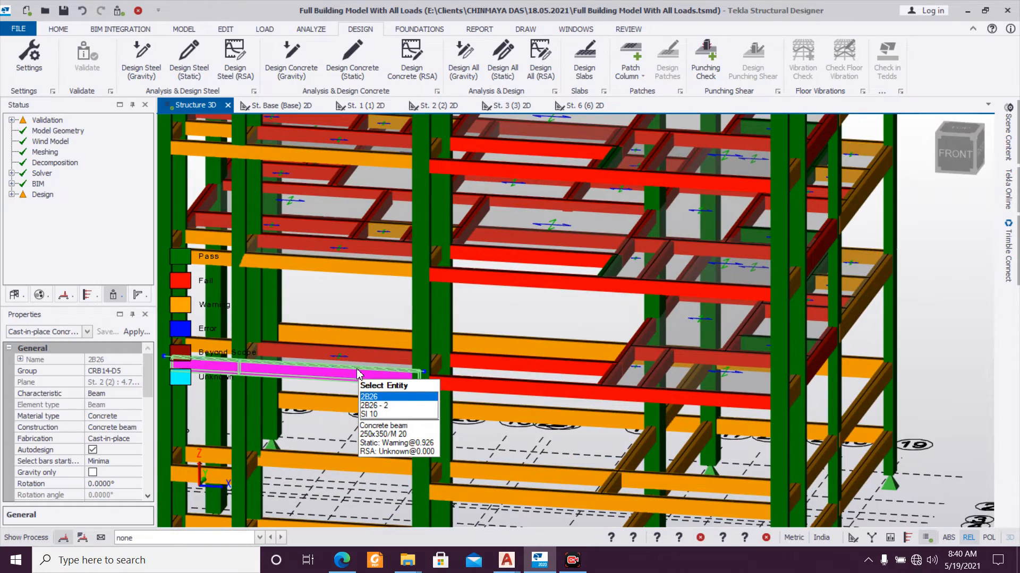
{"action": "scroll", "coordinate": [356, 372], "scroll_direction": "down", "scroll_amount": 3}
{"action": "right_click_drag", "start_coordinate": [565, 431], "coordinate": [544, 456]}
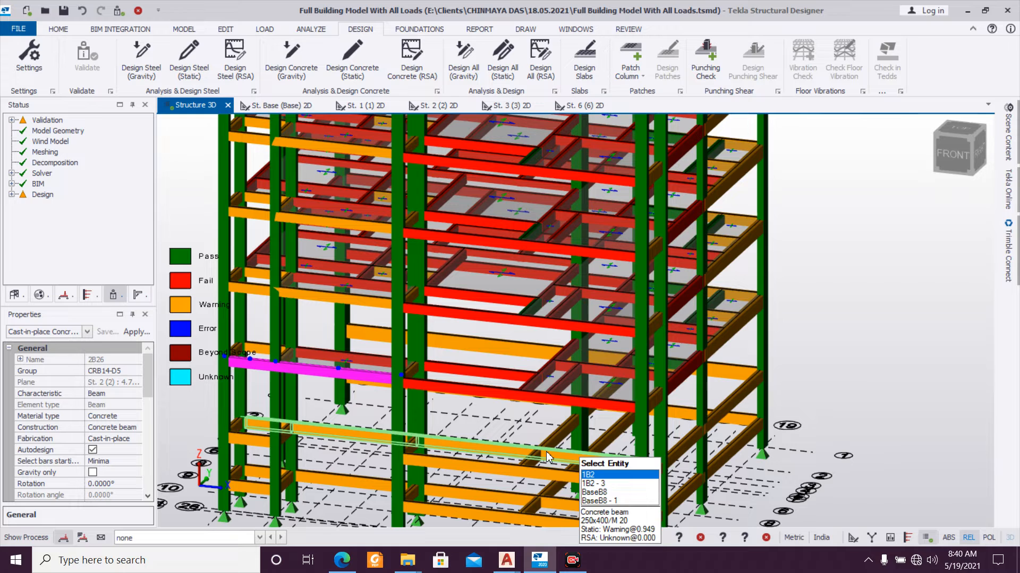
{"action": "left_click", "coordinate": [487, 371], "text": "ctrl"}
{"action": "left_click", "coordinate": [583, 402], "text": "ctrl"}
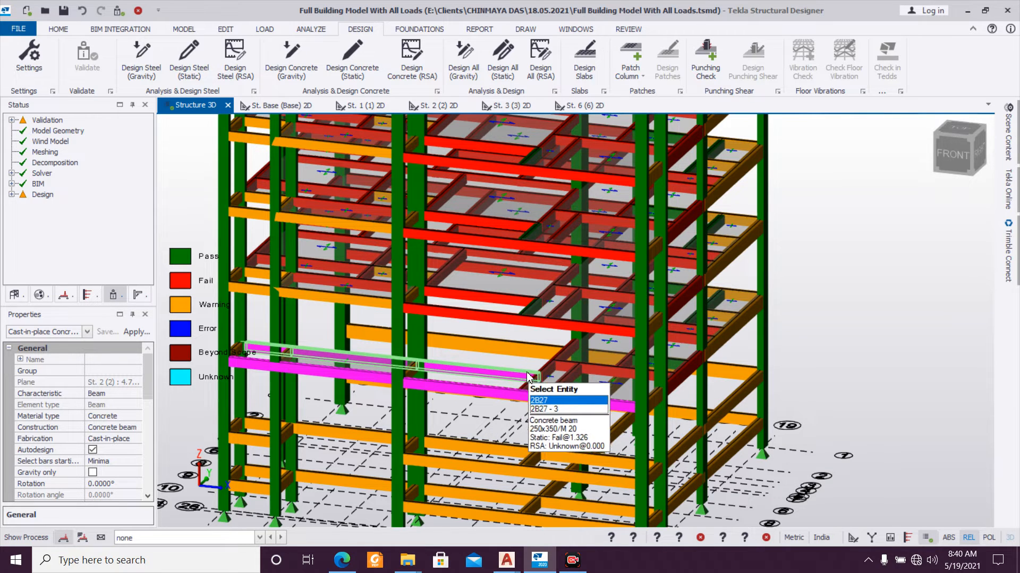
{"action": "left_click", "coordinate": [544, 366], "text": "ctrl"}
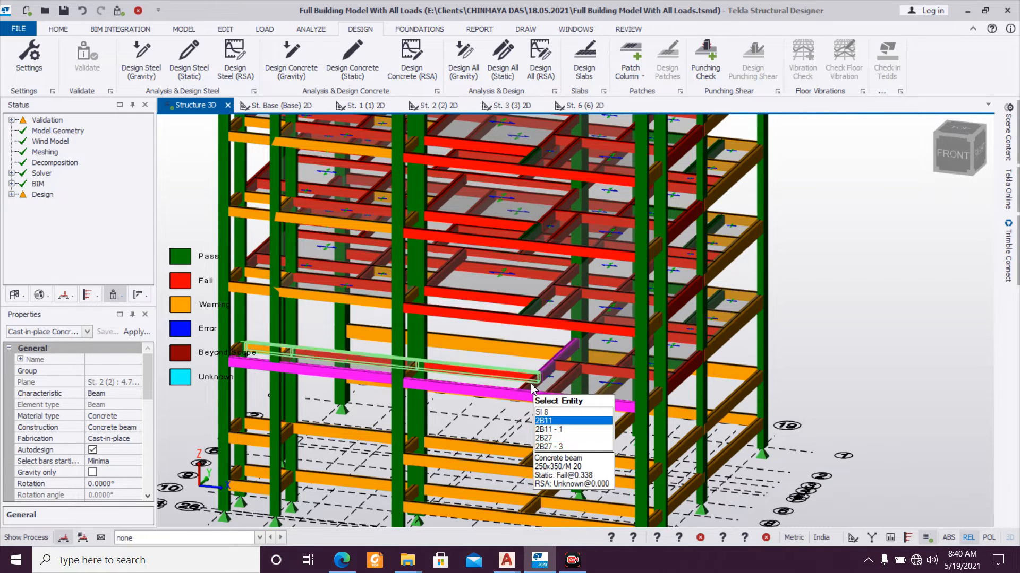
Step: Select all the beams and slab items at level St. 2 together from a front view
{"action": "right_click_drag", "start_coordinate": [531, 388], "coordinate": [758, 396]}
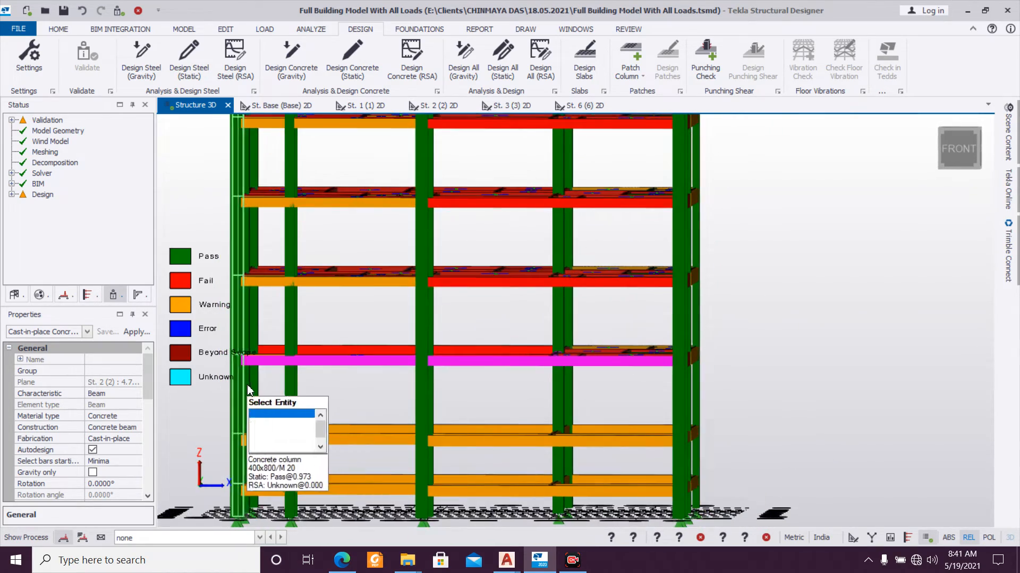
{"action": "middle_click_drag", "start_coordinate": [247, 384], "coordinate": [400, 393]}
{"action": "left_click_drag", "start_coordinate": [344, 336], "coordinate": [981, 410]}
{"action": "right_click_drag", "start_coordinate": [930, 409], "coordinate": [595, 423]}
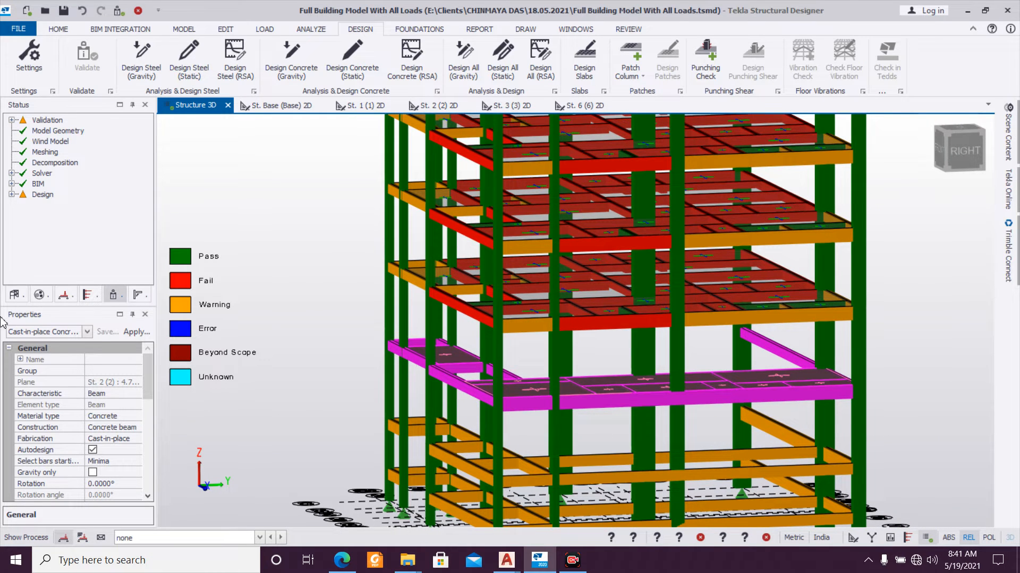
Step: Limit the properties to the selected cast-in-place concrete beams and set their all-spans section to 250x400
{"action": "left_click", "coordinate": [86, 332]}
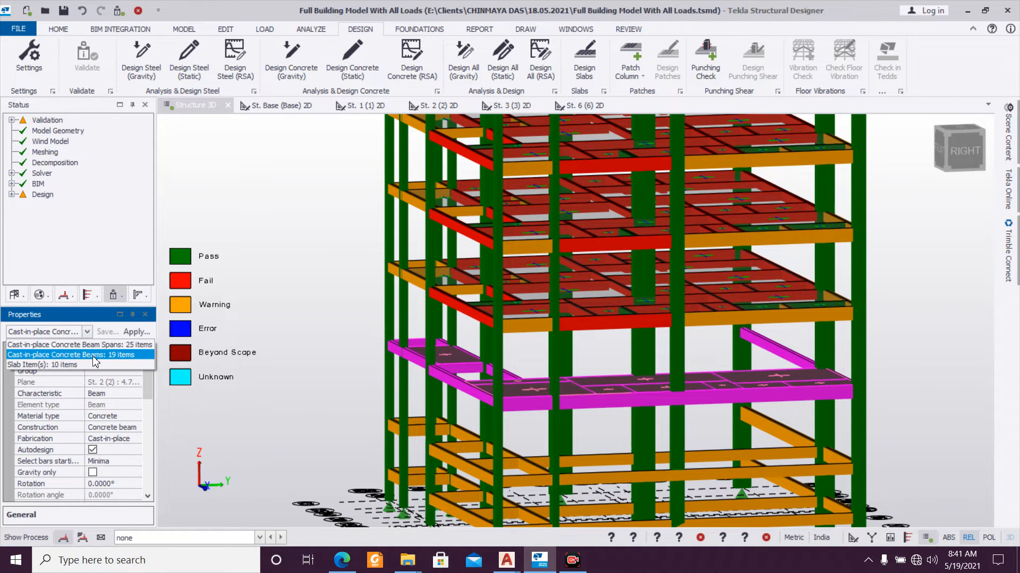
{"action": "left_click", "coordinate": [94, 355]}
{"action": "left_click_drag", "start_coordinate": [151, 384], "coordinate": [132, 429]}
{"action": "left_click", "coordinate": [122, 418]}
{"action": "left_click", "coordinate": [136, 417]}
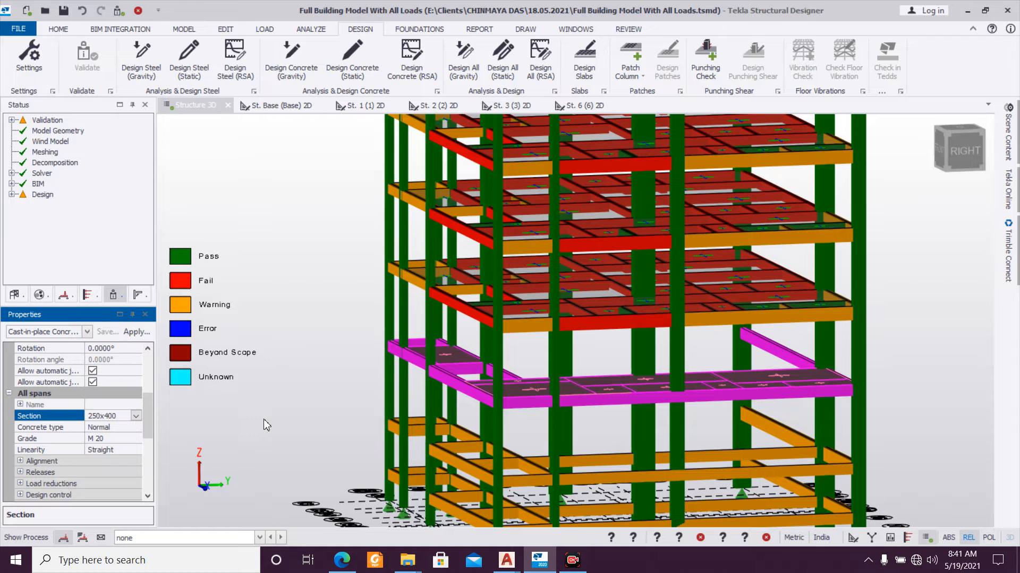
Step: Run the static design for the selected beams and slab items at level St. 2
{"action": "left_click", "coordinate": [439, 370]}
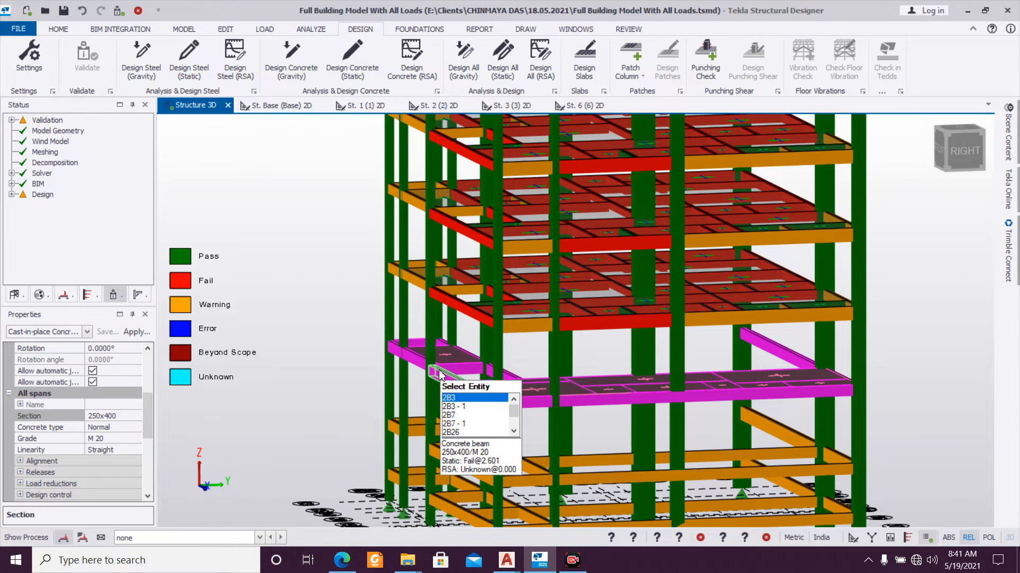
{"action": "right_click", "coordinate": [440, 374]}
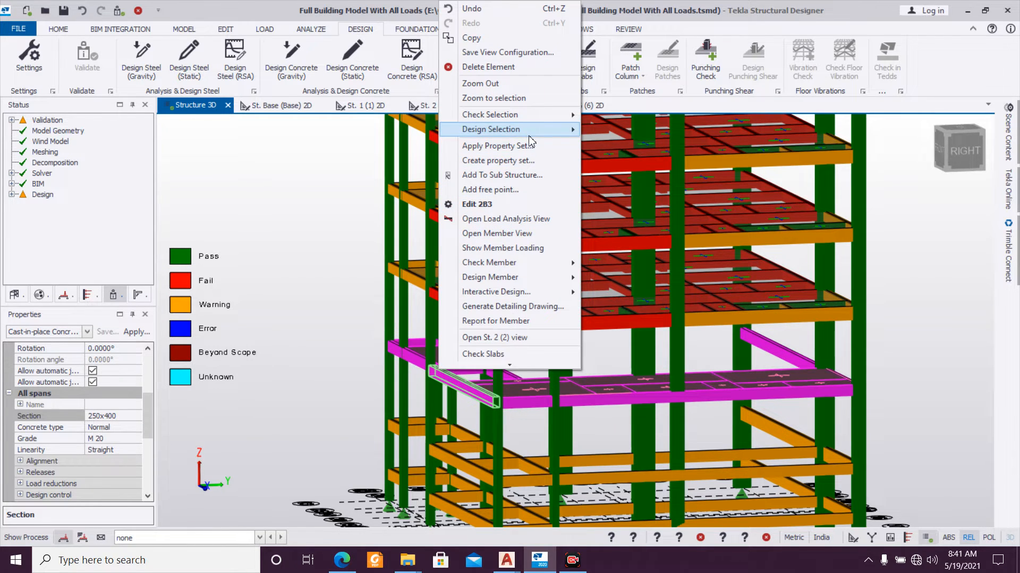
{"action": "left_click", "coordinate": [611, 131]}
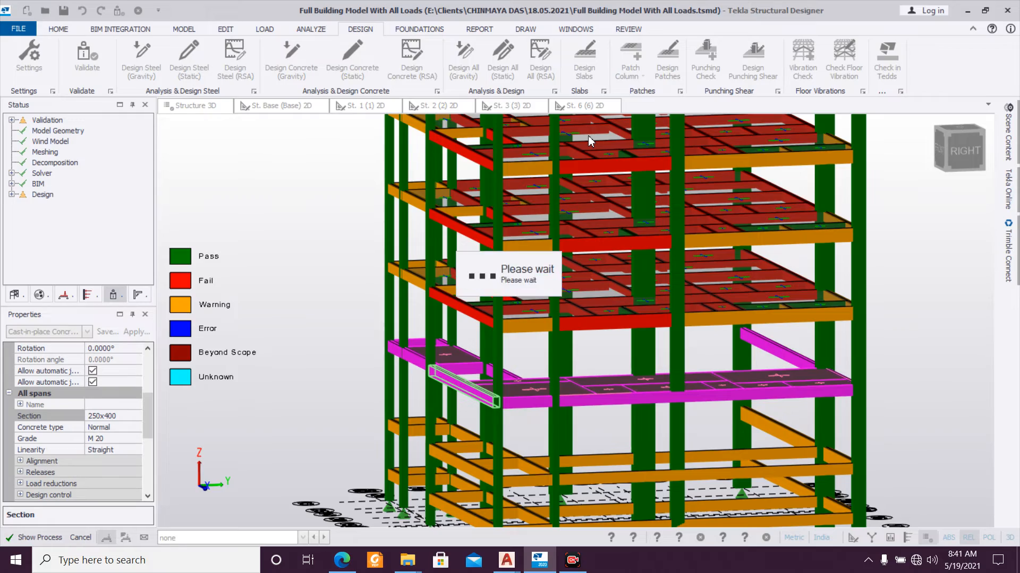
{"action": "mouse_move", "coordinate": [584, 138]}
Step: Select the failing beams at level St. 2, including 2B27 and 2B10, working around the building
{"action": "middle_click_drag", "start_coordinate": [343, 385], "coordinate": [461, 403]}
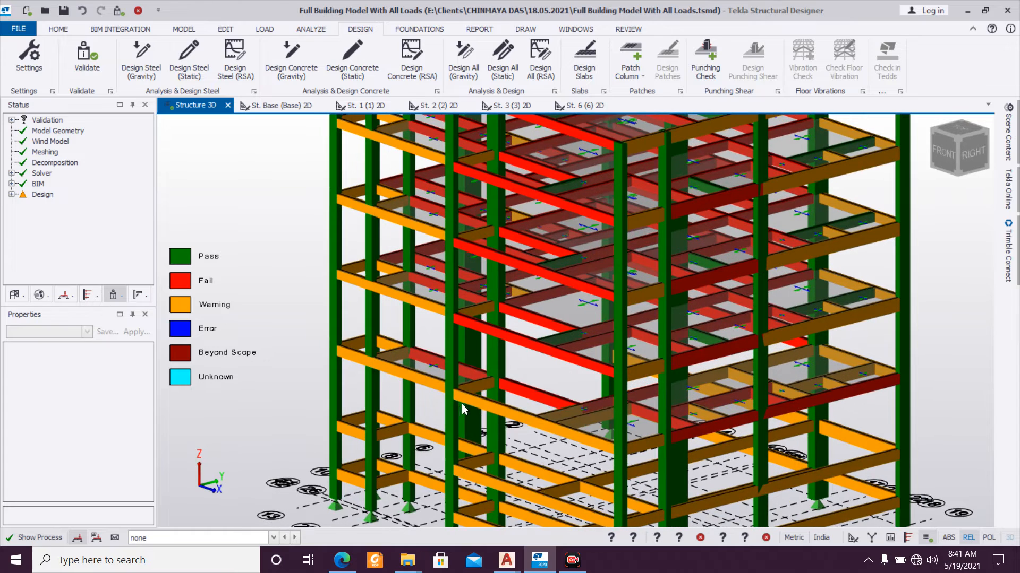
{"action": "left_click", "coordinate": [554, 399]}
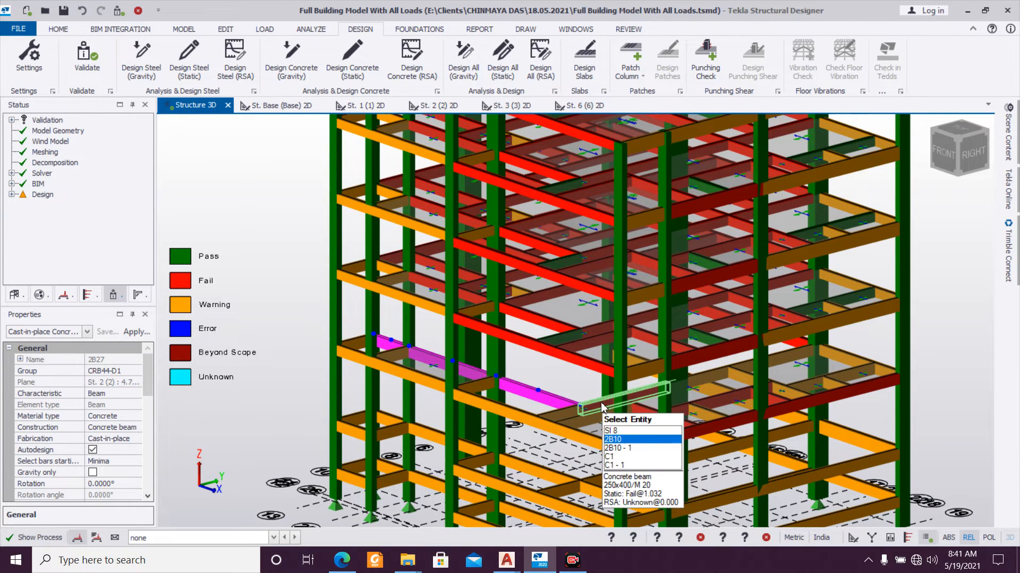
{"action": "scroll", "coordinate": [743, 417], "scroll_direction": "up", "scroll_amount": 2}
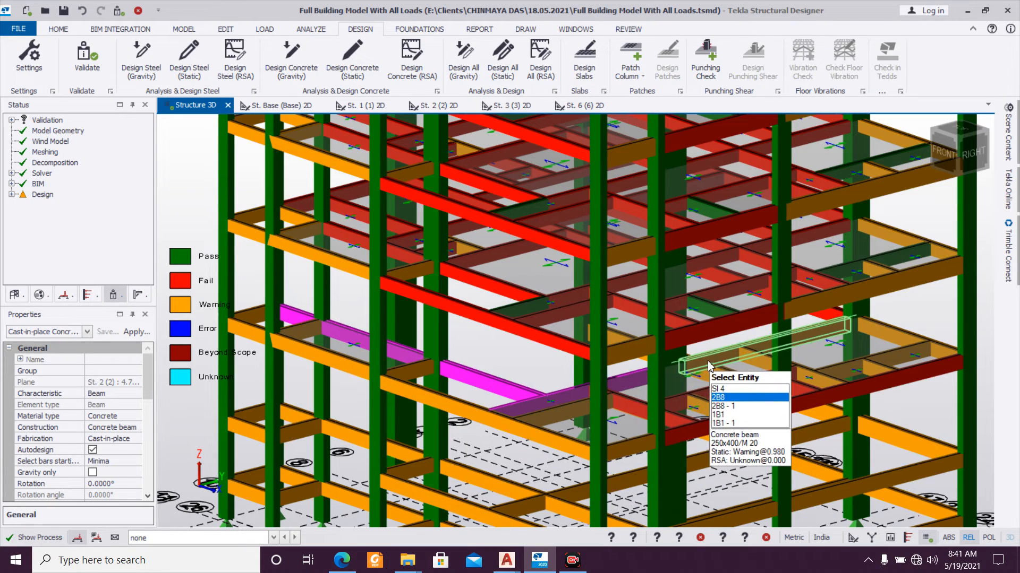
{"action": "right_click_drag", "start_coordinate": [777, 424], "coordinate": [637, 424]}
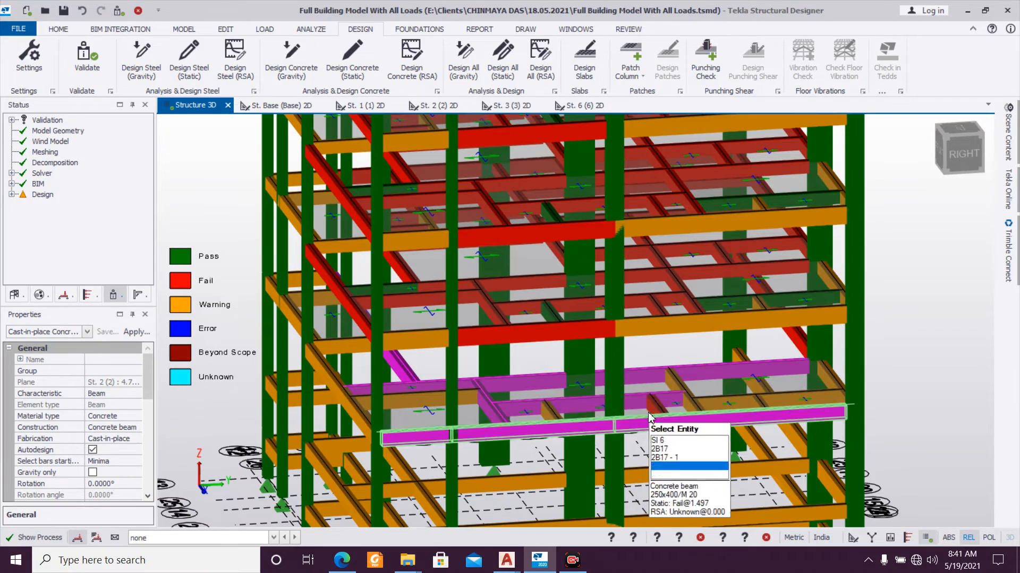
{"action": "scroll", "coordinate": [526, 433], "scroll_direction": "up", "scroll_amount": 3}
{"action": "middle_click_drag", "start_coordinate": [527, 437], "coordinate": [424, 441], "text": "shift"}
{"action": "middle_click_drag", "start_coordinate": [697, 407], "coordinate": [719, 431], "text": "shift"}
{"action": "scroll", "coordinate": [719, 431], "scroll_direction": "down", "scroll_amount": 2}
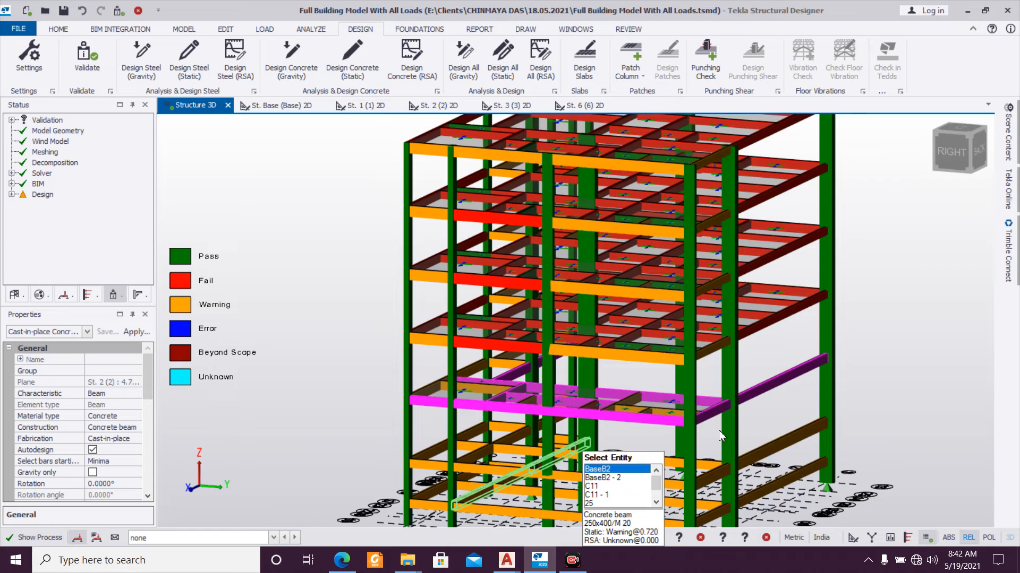
{"action": "right_click_drag", "start_coordinate": [775, 424], "coordinate": [649, 420]}
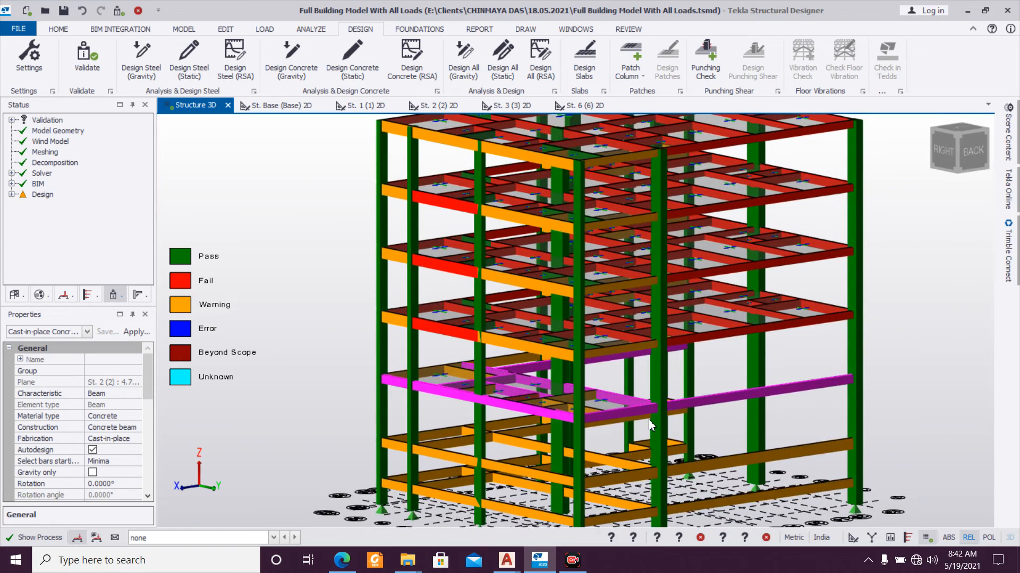
Step: Add the failing beams around level St. 3, including 3B3 and 3B49, to the selection
{"action": "mouse_move", "coordinate": [514, 349]}
{"action": "right_click_drag", "start_coordinate": [391, 389], "coordinate": [656, 383]}
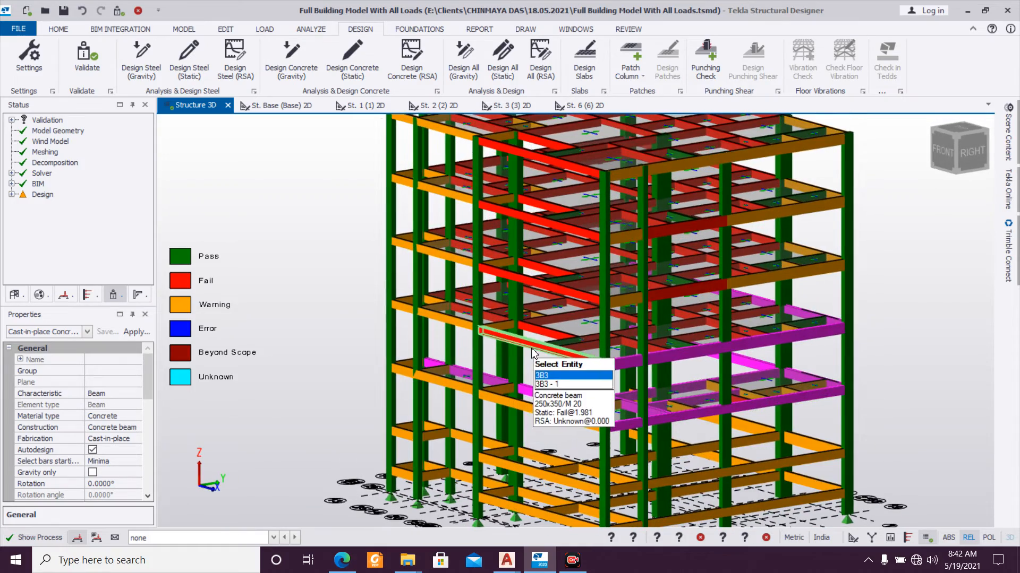
{"action": "mouse_move", "coordinate": [462, 330]}
{"action": "right_click_drag", "start_coordinate": [360, 386], "coordinate": [651, 384]}
{"action": "mouse_move", "coordinate": [552, 381]}
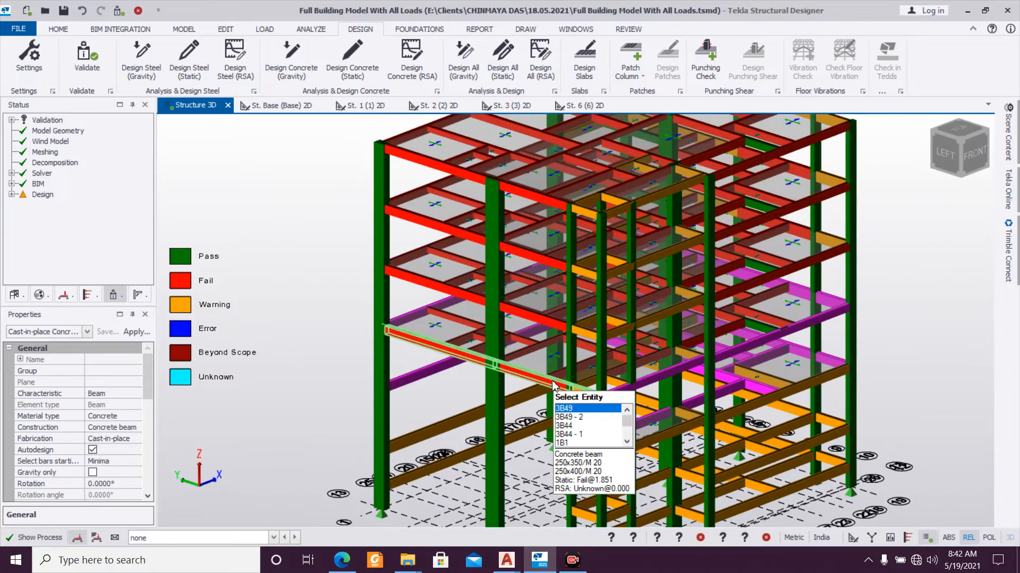
{"action": "right_click_drag", "start_coordinate": [467, 396], "coordinate": [193, 386]}
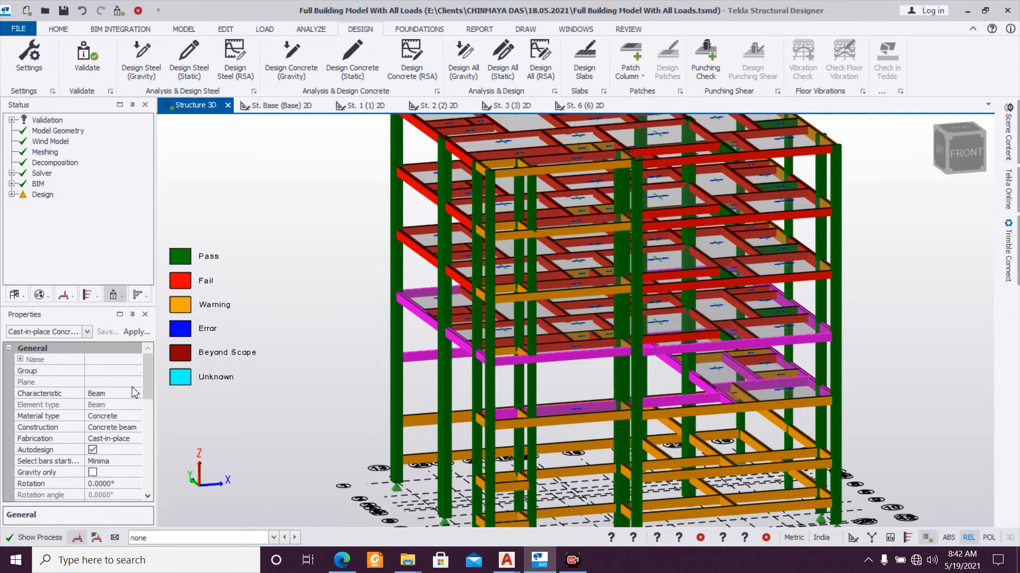
Step: Set the all-spans section of the selected St. 2 and St. 3 beams to 250x500 and run their static design
{"action": "left_click_drag", "start_coordinate": [147, 378], "coordinate": [148, 403]}
{"action": "left_click", "coordinate": [136, 472]}
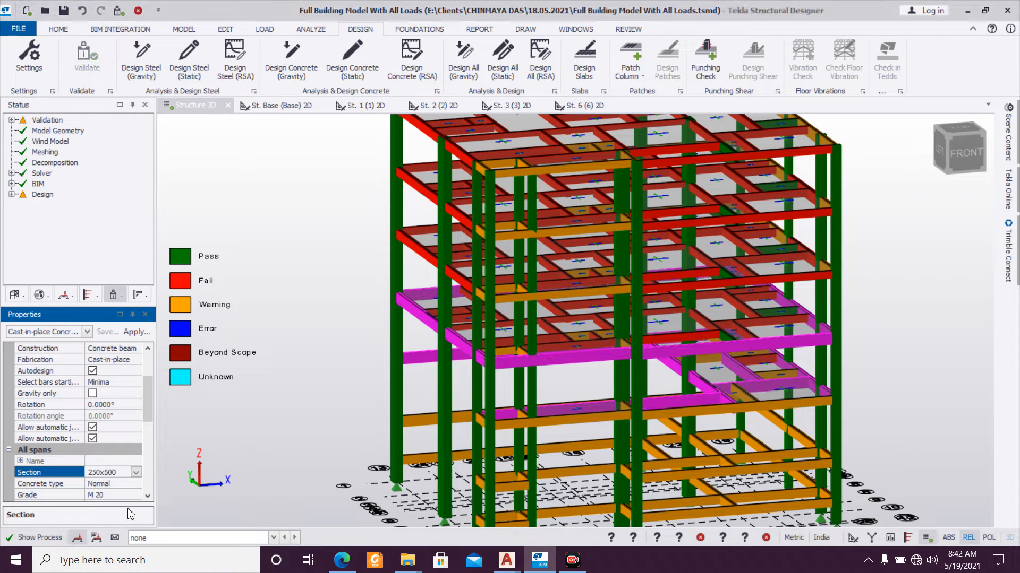
{"action": "mouse_move", "coordinate": [533, 362]}
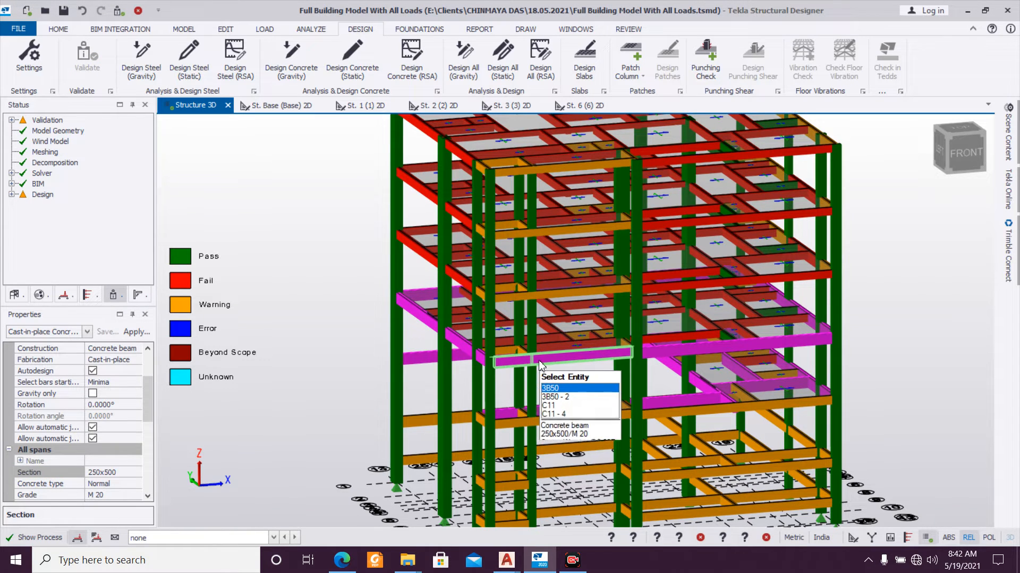
{"action": "right_click", "coordinate": [540, 364]}
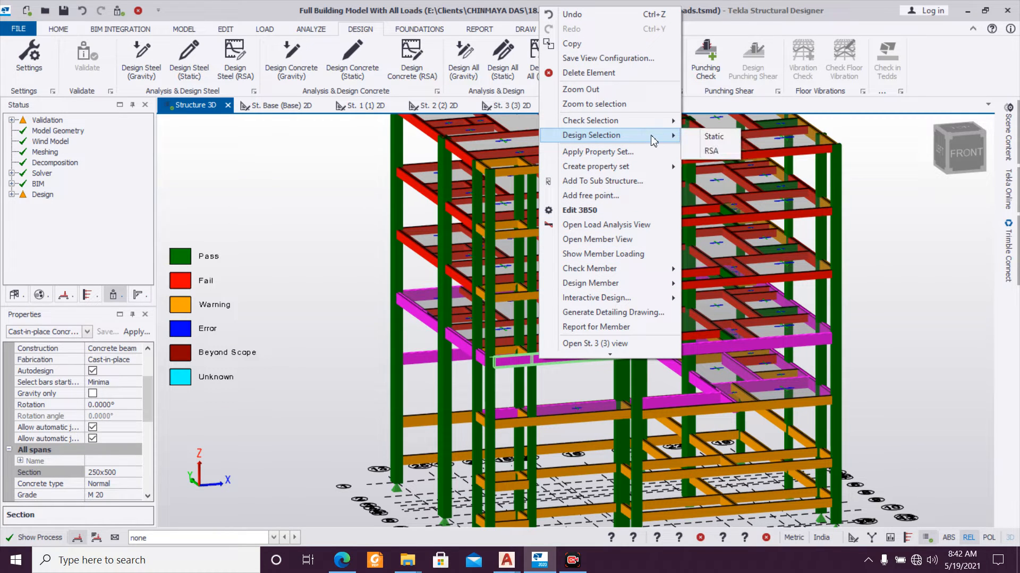
{"action": "left_click", "coordinate": [706, 137]}
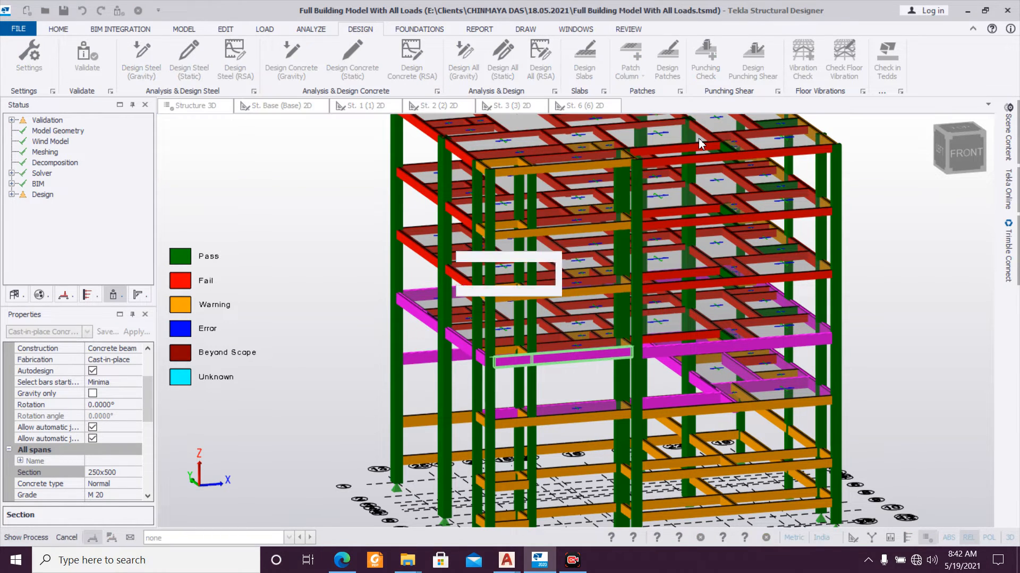
Step: Select all the beams and slab items at level St. 3 together from a left side view
{"action": "right_click_drag", "start_coordinate": [807, 375], "coordinate": [771, 361]}
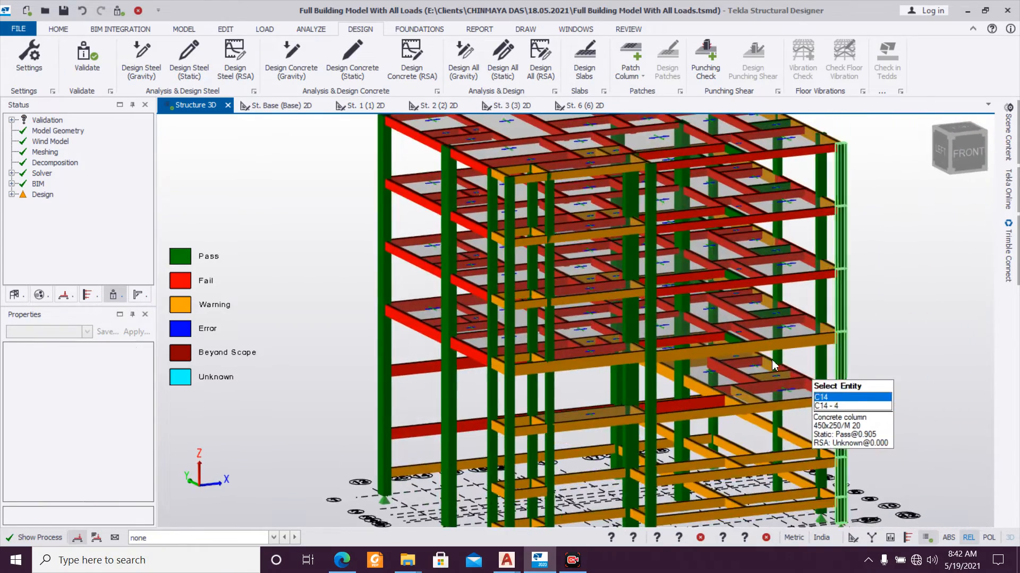
{"action": "scroll", "coordinate": [772, 366], "scroll_direction": "down", "scroll_amount": 3}
{"action": "right_click_drag", "start_coordinate": [834, 382], "coordinate": [844, 362]}
{"action": "scroll", "coordinate": [420, 390], "scroll_direction": "up", "scroll_amount": 3}
{"action": "left_click_drag", "start_coordinate": [516, 304], "coordinate": [873, 366]}
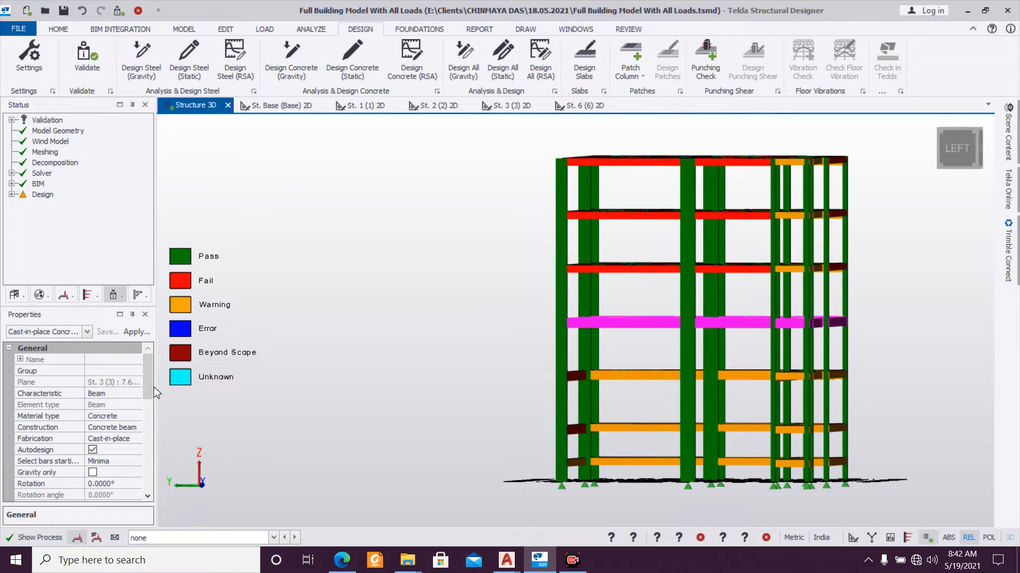
Step: Give the selected St. 3 beams a new rectangular all-spans section of 250 mm breadth and 600 mm depth
{"action": "scroll", "coordinate": [149, 402], "scroll_direction": "down", "scroll_amount": 2}
{"action": "left_click", "coordinate": [131, 484]}
{"action": "left_click", "coordinate": [112, 541]}
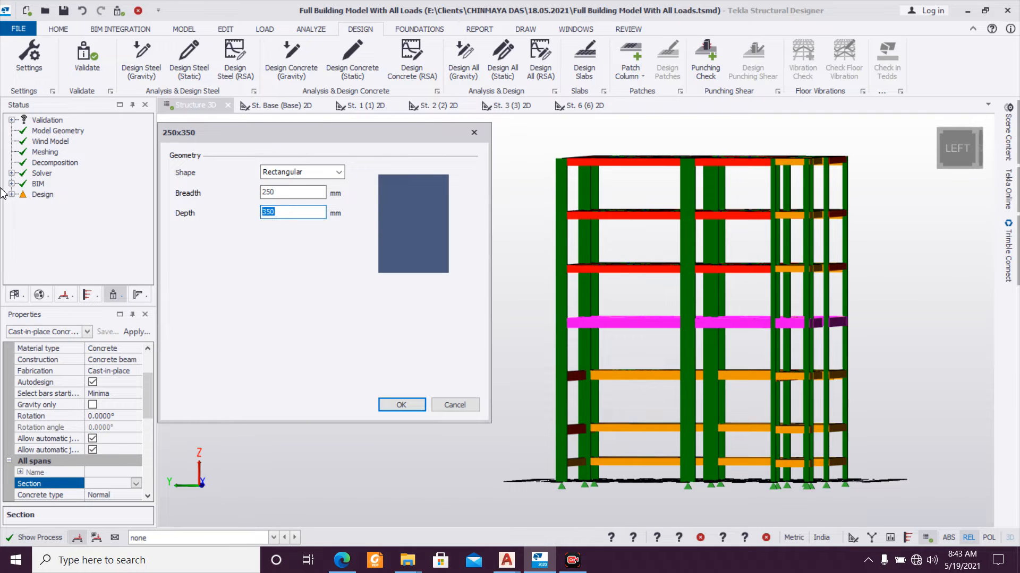
{"action": "type", "text": "600"}
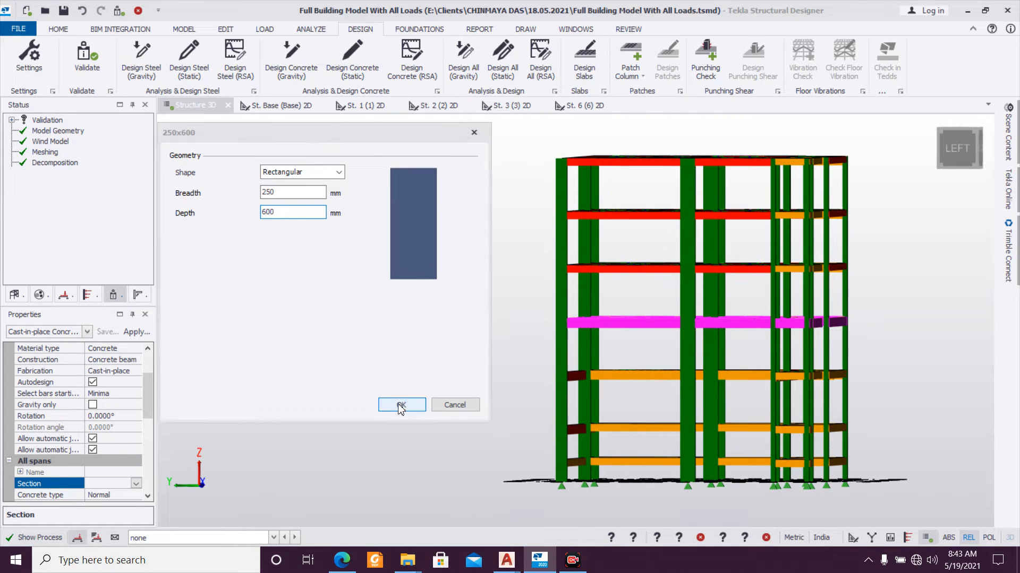
{"action": "left_click", "coordinate": [399, 406]}
Step: Run the static design for the St. 3 selection and clear the selection
{"action": "mouse_move", "coordinate": [622, 318]}
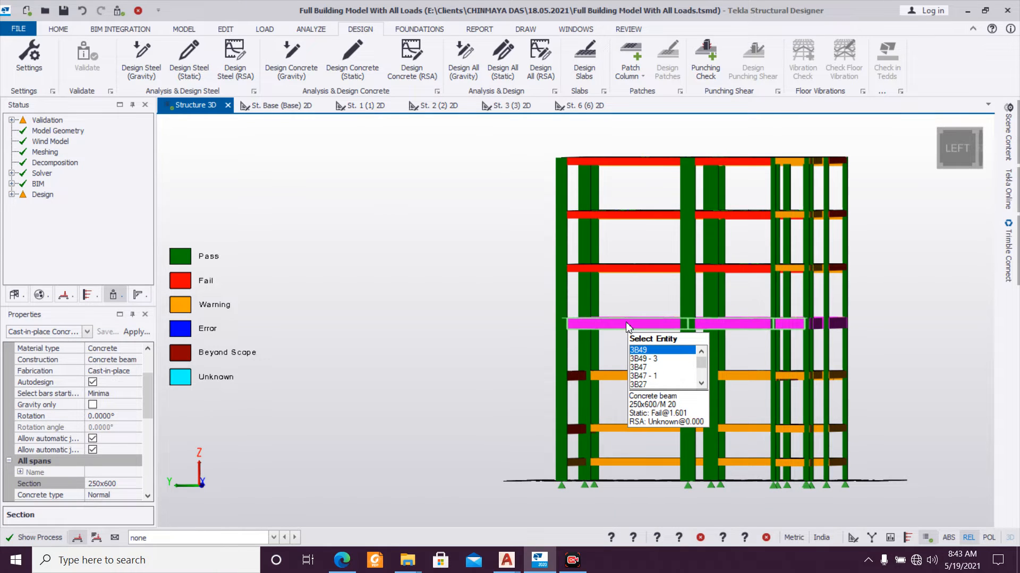
{"action": "right_click", "coordinate": [627, 325]}
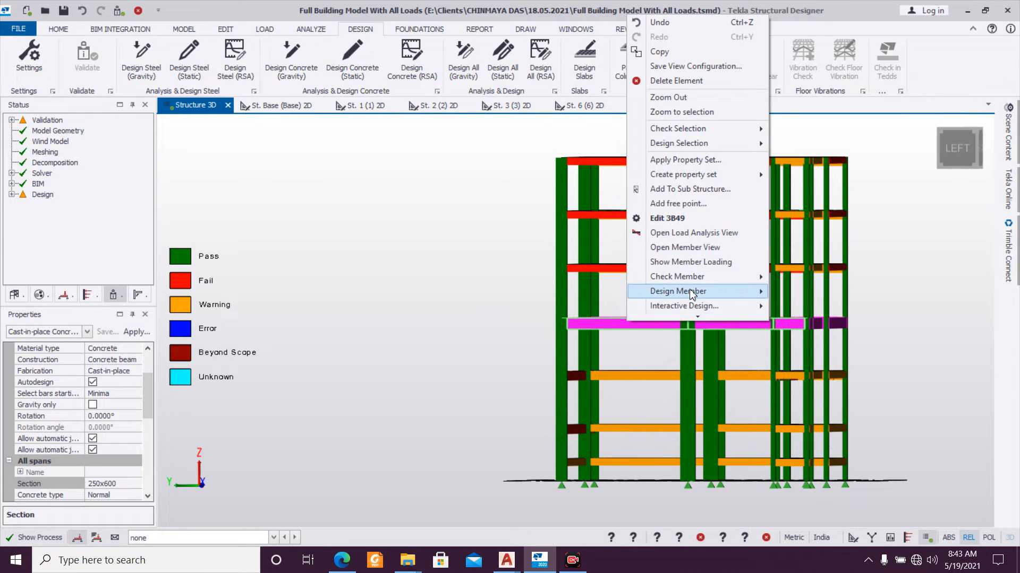
{"action": "left_click", "coordinate": [781, 146]}
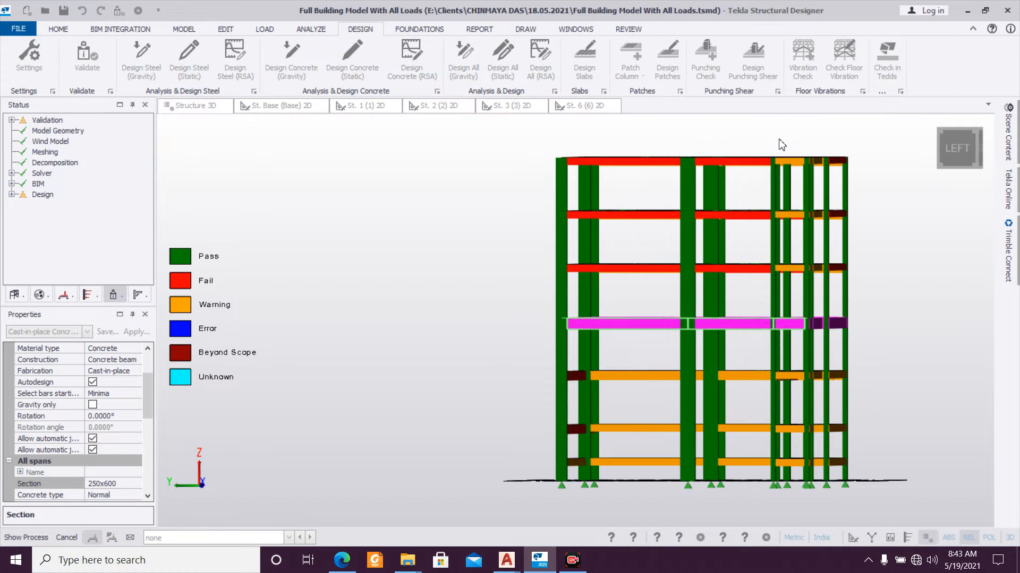
{"action": "right_click_drag", "start_coordinate": [892, 340], "coordinate": [409, 380]}
{"action": "key", "text": "Escape"}
Step: Examine the design status colours of the beams and columns at every level of the building
{"action": "scroll", "coordinate": [457, 352], "scroll_direction": "down", "scroll_amount": 2}
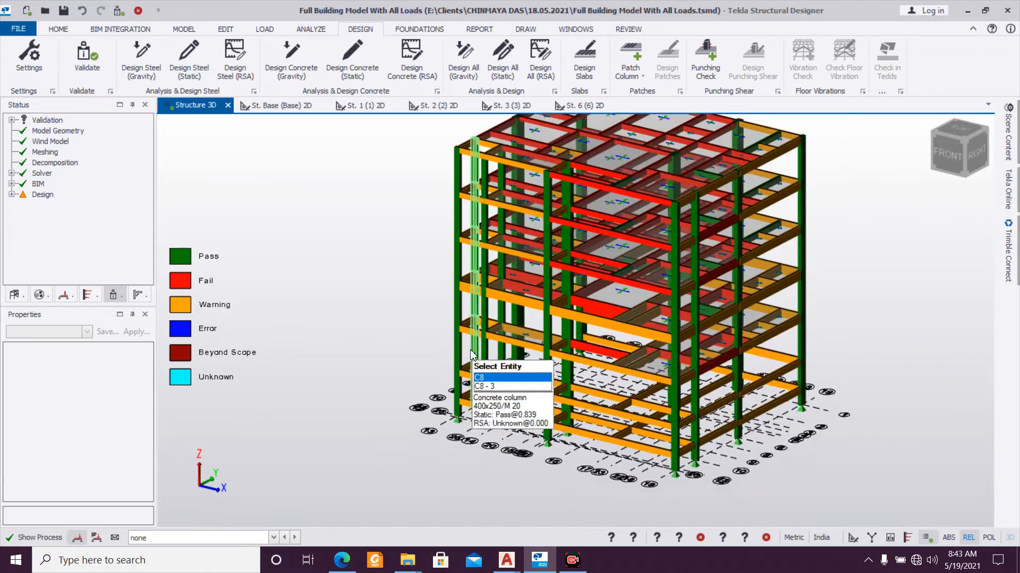
{"action": "mouse_move", "coordinate": [794, 366]}
{"action": "right_mouse_down"}
{"action": "mouse_move", "coordinate": [654, 346]}
{"action": "mouse_move", "coordinate": [796, 345]}
{"action": "right_mouse_up"}
{"action": "middle_click_drag", "start_coordinate": [796, 328], "coordinate": [772, 358]}
{"action": "scroll", "coordinate": [772, 357], "scroll_direction": "up", "scroll_amount": 1}
{"action": "mouse_move", "coordinate": [830, 342]}
{"action": "right_mouse_down"}
{"action": "mouse_move", "coordinate": [878, 332]}
{"action": "mouse_move", "coordinate": [795, 349]}
{"action": "mouse_move", "coordinate": [719, 327]}
{"action": "mouse_move", "coordinate": [849, 344]}
{"action": "mouse_move", "coordinate": [714, 333]}
{"action": "mouse_move", "coordinate": [828, 335]}
{"action": "right_mouse_up"}
{"action": "scroll", "coordinate": [845, 330], "scroll_direction": "down", "scroll_amount": 5}
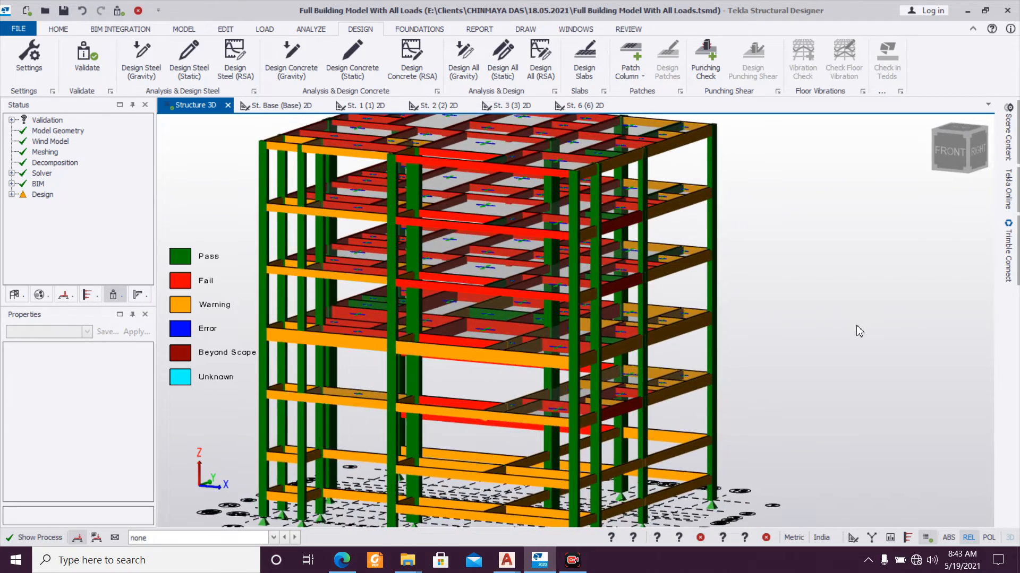
{"action": "scroll", "coordinate": [800, 366], "scroll_direction": "up", "scroll_amount": 1}
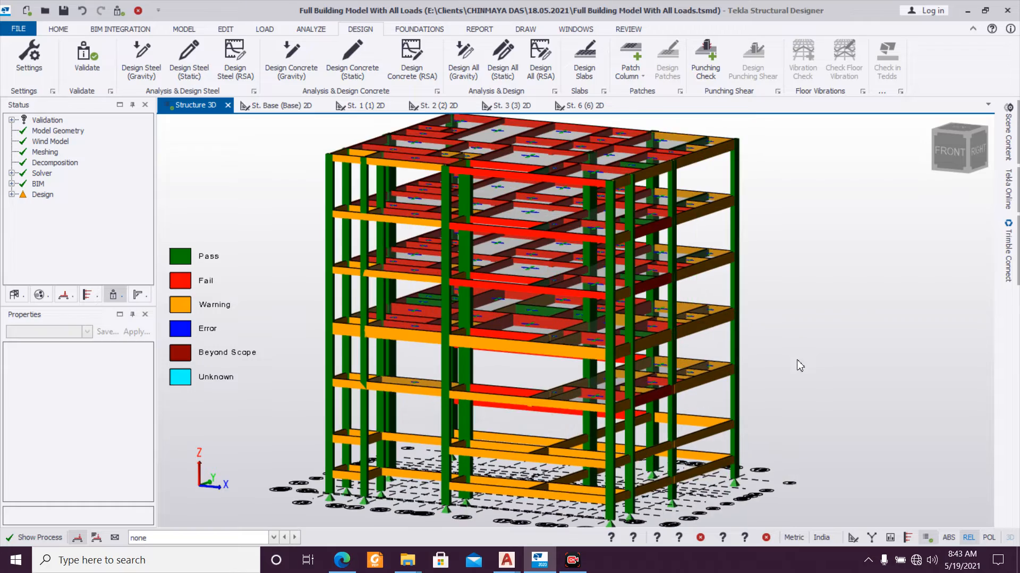
{"action": "right_click_drag", "start_coordinate": [803, 336], "coordinate": [771, 339]}
{"action": "mouse_move", "coordinate": [638, 333]}
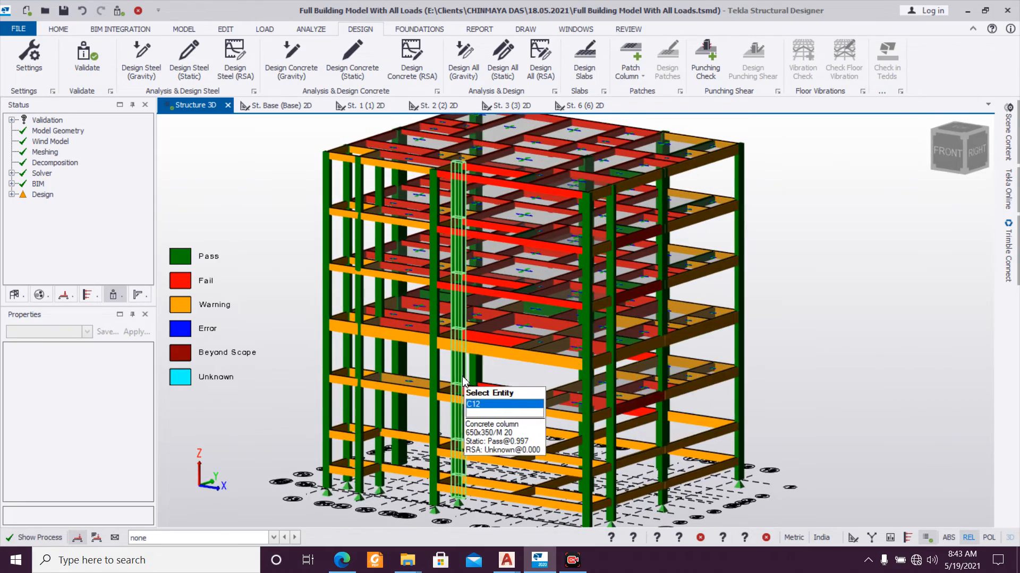
{"action": "scroll", "coordinate": [468, 385], "scroll_direction": "up", "scroll_amount": 2}
{"action": "scroll", "coordinate": [508, 397], "scroll_direction": "down", "scroll_amount": 3}
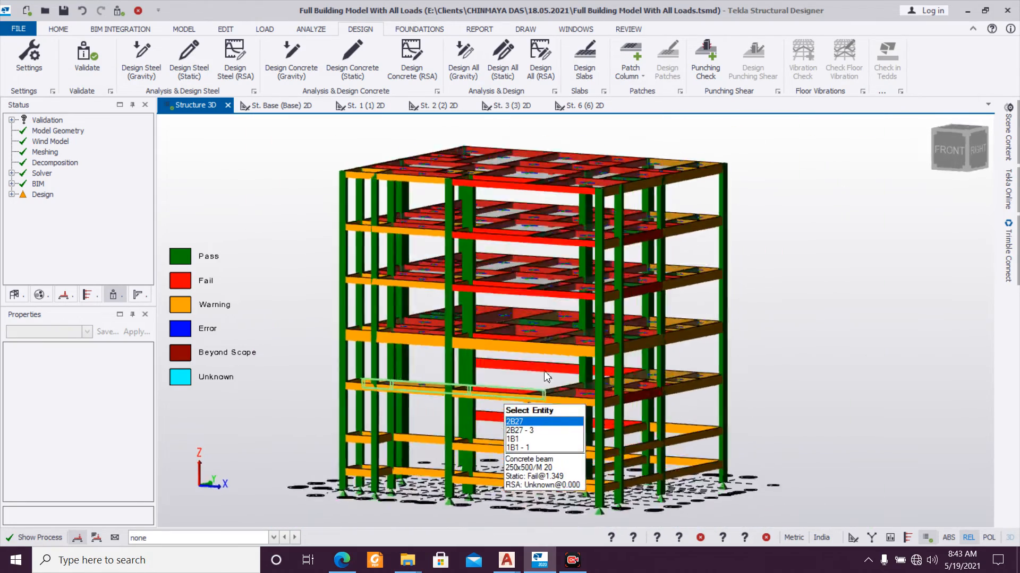
{"action": "scroll", "coordinate": [587, 414], "scroll_direction": "up", "scroll_amount": 2}
Step: Select all the beams and slab items of the top three levels together from a front view
{"action": "right_click_drag", "start_coordinate": [585, 409], "coordinate": [586, 355]}
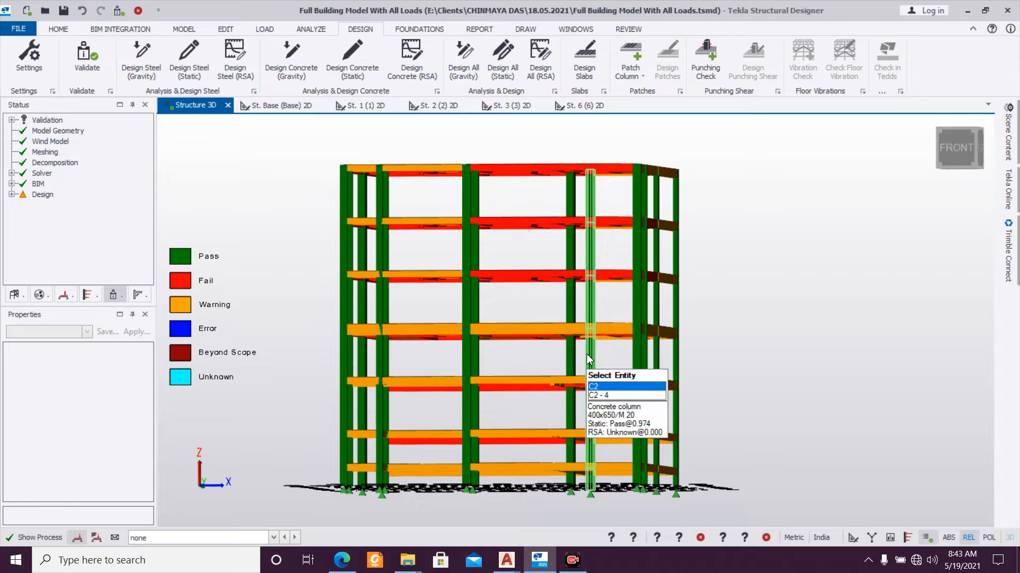
{"action": "left_click_drag", "start_coordinate": [242, 122], "coordinate": [715, 192]}
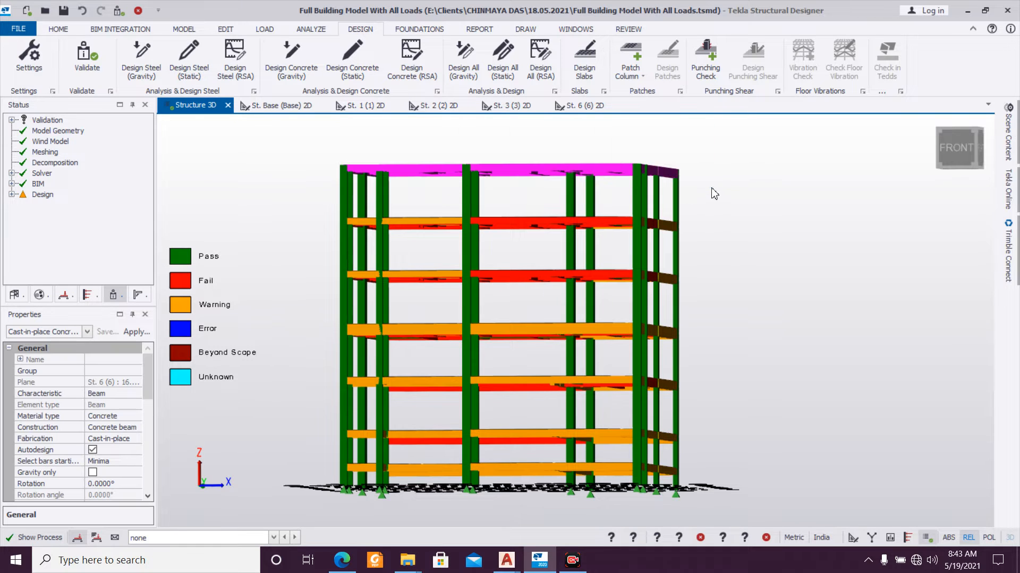
{"action": "left_click_drag", "start_coordinate": [303, 214], "coordinate": [696, 249]}
{"action": "left_click_drag", "start_coordinate": [305, 262], "coordinate": [732, 295]}
{"action": "right_click_drag", "start_coordinate": [733, 295], "coordinate": [664, 325]}
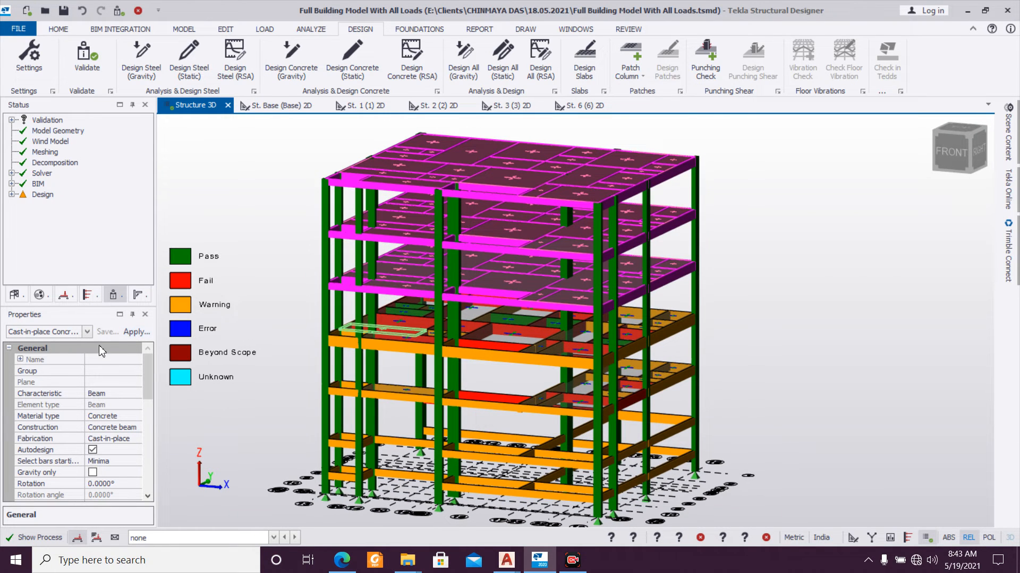
Step: Set the all-spans section of the selected beams on the top three levels to 250x600 and run the design for the selection
{"action": "left_click_drag", "start_coordinate": [147, 393], "coordinate": [147, 422]}
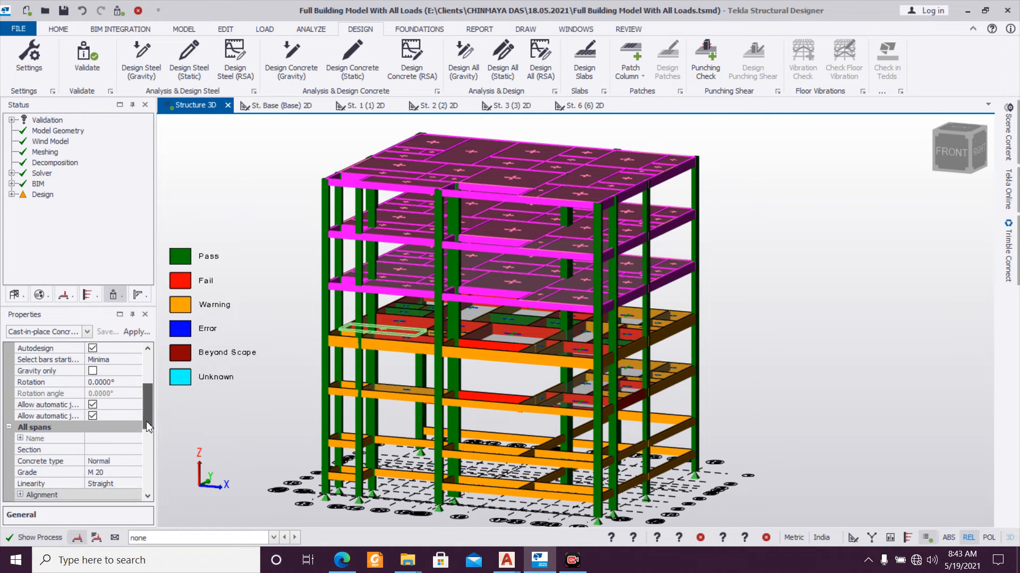
{"action": "left_click", "coordinate": [136, 450]}
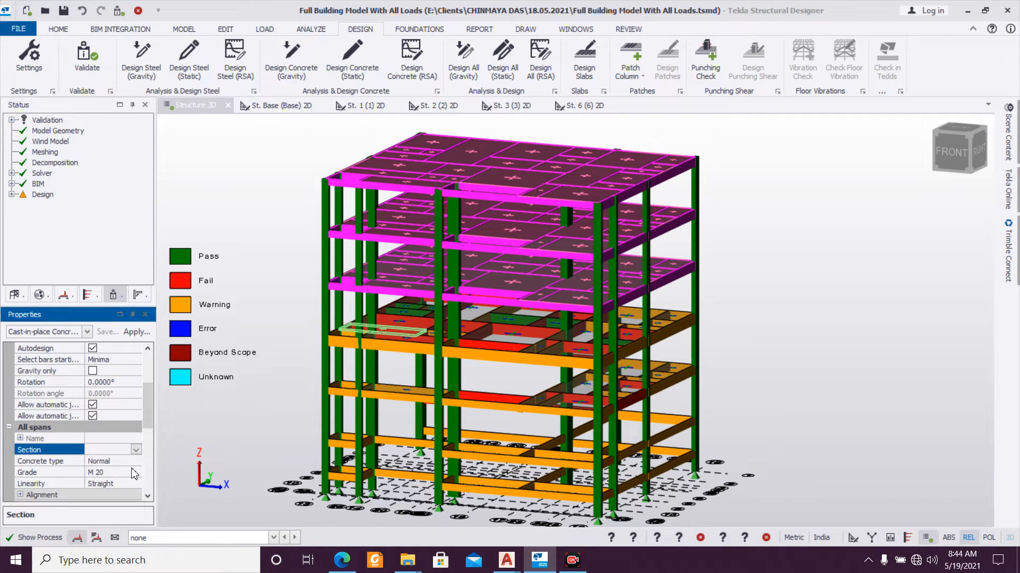
{"action": "mouse_move", "coordinate": [380, 194]}
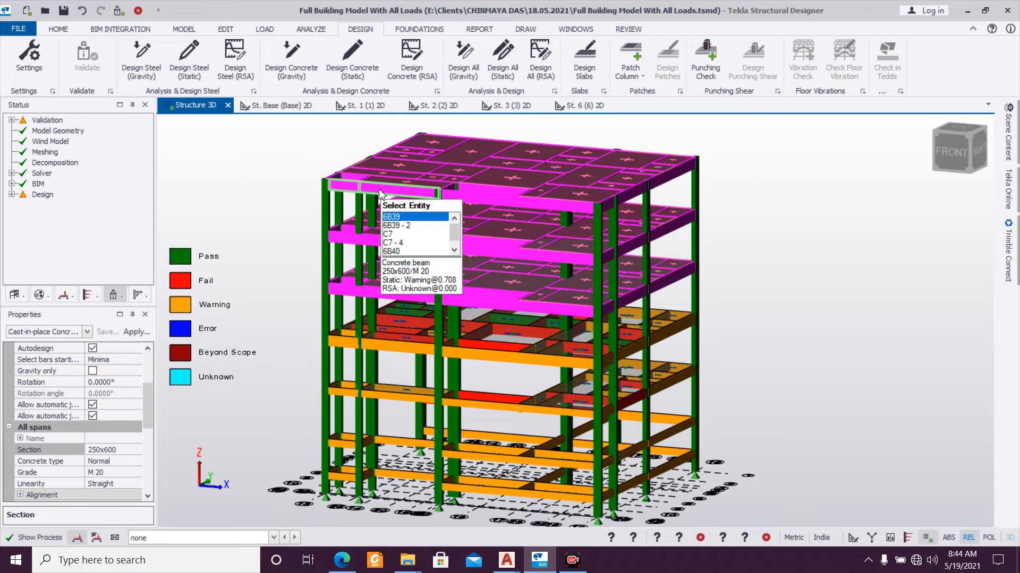
{"action": "right_click", "coordinate": [379, 193]}
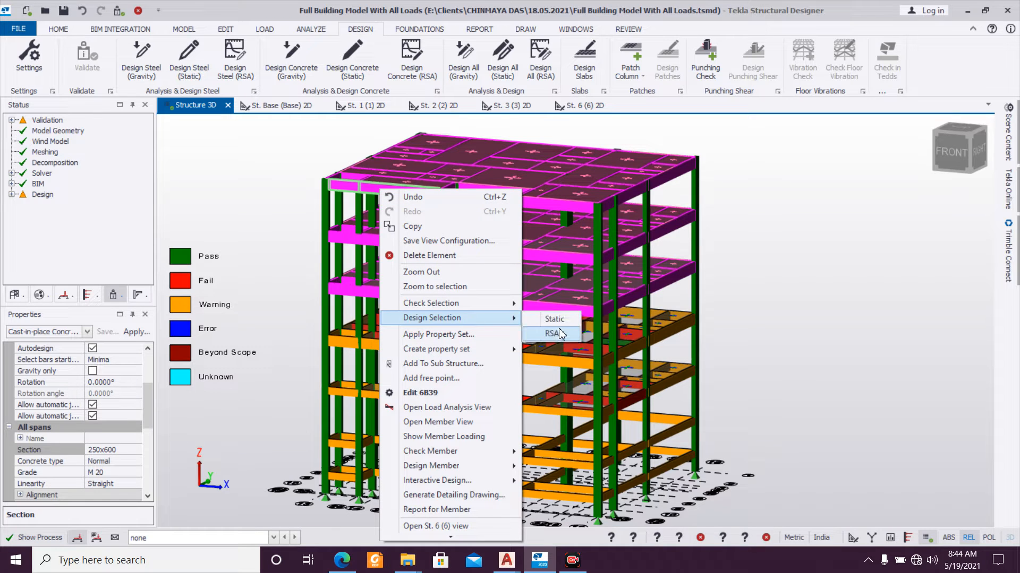
{"action": "left_click", "coordinate": [558, 334]}
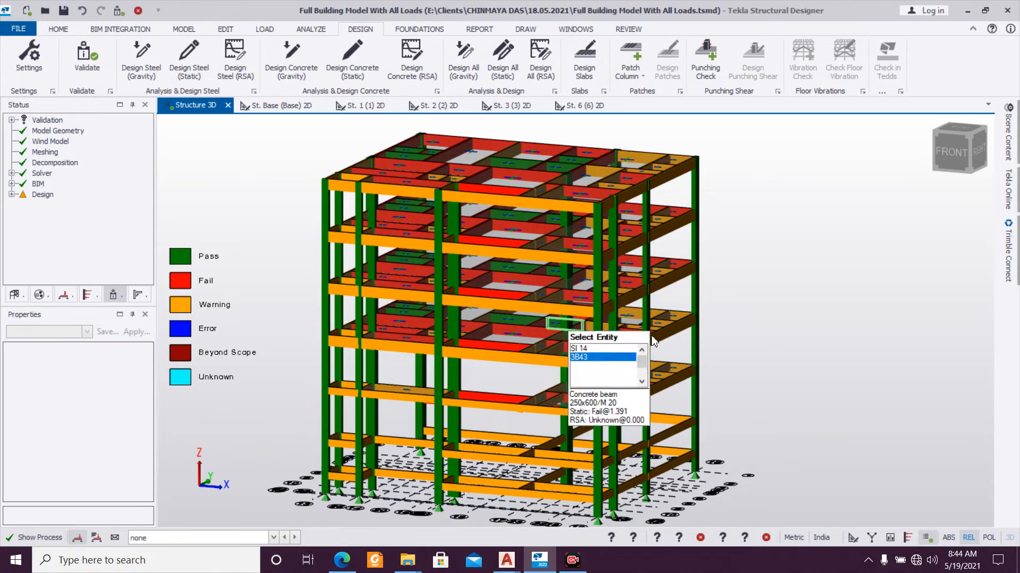
Step: Examine the design status of the roof-level beams and the properties of the 400x250 column C8 near the building's corner
{"action": "mouse_move", "coordinate": [636, 355]}
{"action": "right_click_drag", "start_coordinate": [635, 355], "coordinate": [611, 350]}
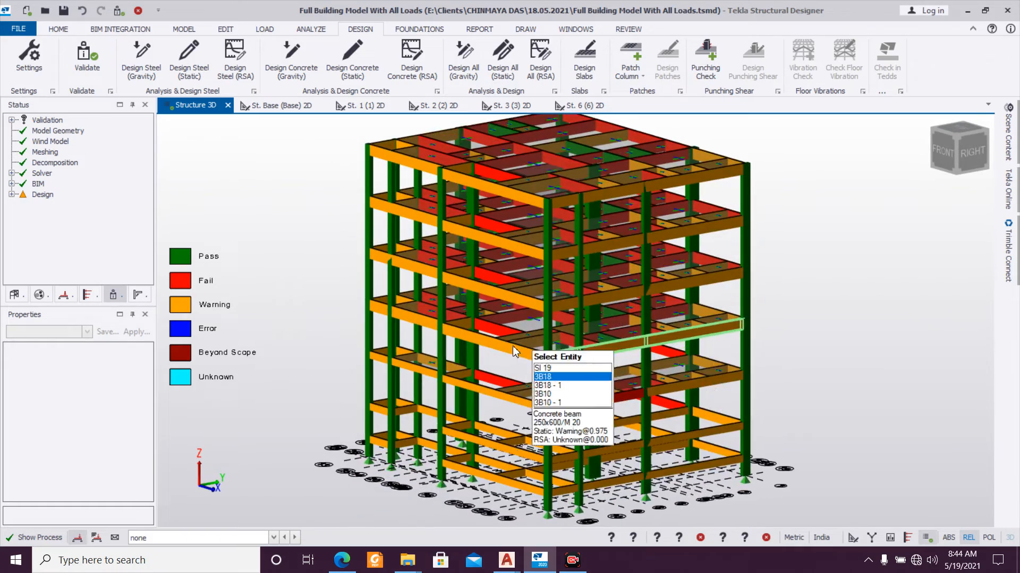
{"action": "scroll", "coordinate": [708, 345], "scroll_direction": "up", "scroll_amount": 3}
{"action": "right_click_drag", "start_coordinate": [739, 308], "coordinate": [718, 355]}
{"action": "scroll", "coordinate": [366, 228], "scroll_direction": "up", "scroll_amount": 3}
{"action": "middle_click_drag", "start_coordinate": [363, 226], "coordinate": [390, 322]}
{"action": "scroll", "coordinate": [372, 308], "scroll_direction": "up", "scroll_amount": 4}
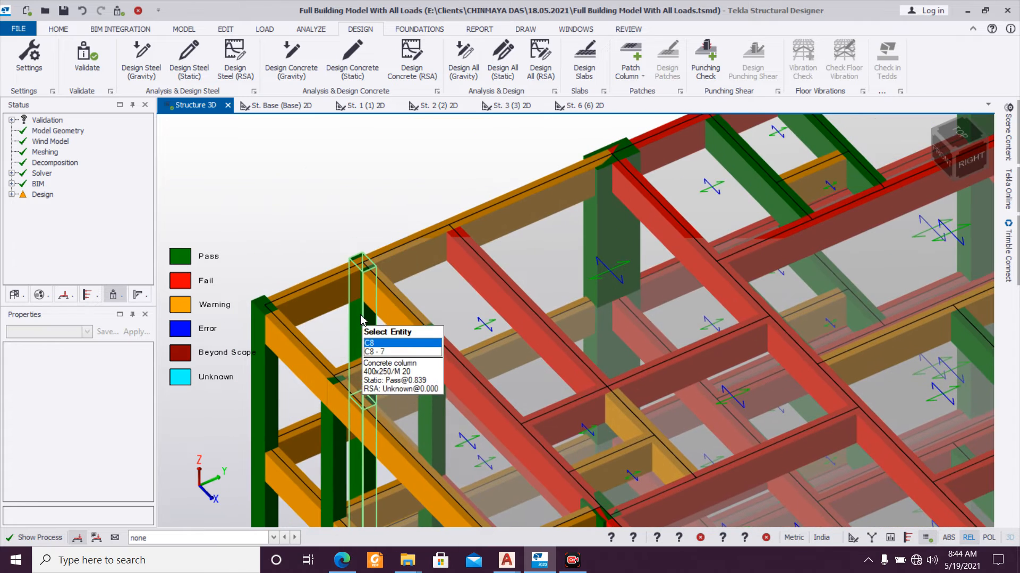
{"action": "left_click", "coordinate": [361, 318]}
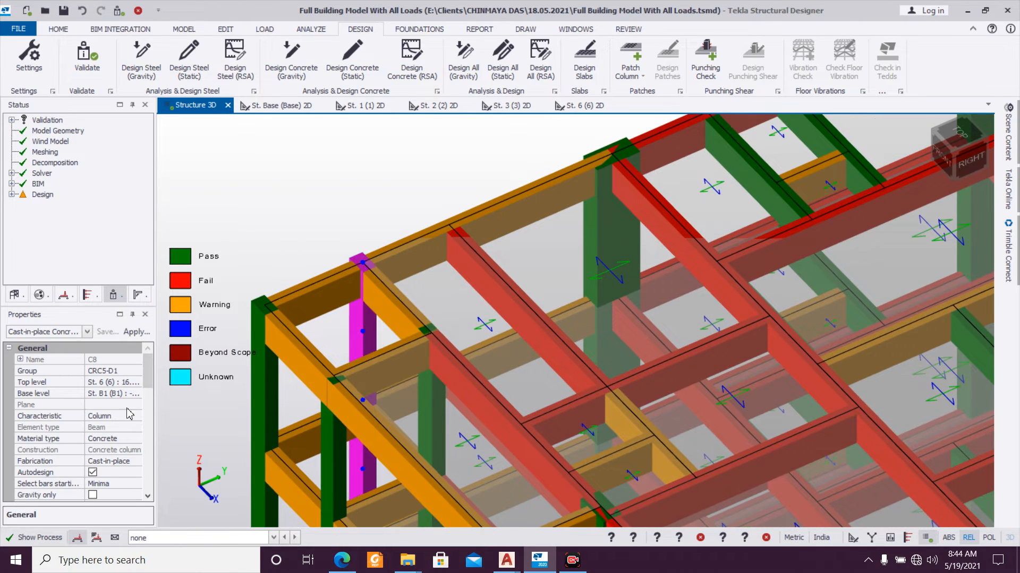
{"action": "mouse_move", "coordinate": [149, 381]}
{"action": "left_mouse_down"}
{"action": "mouse_move", "coordinate": [148, 395]}
{"action": "mouse_move", "coordinate": [148, 378]}
{"action": "left_mouse_up"}
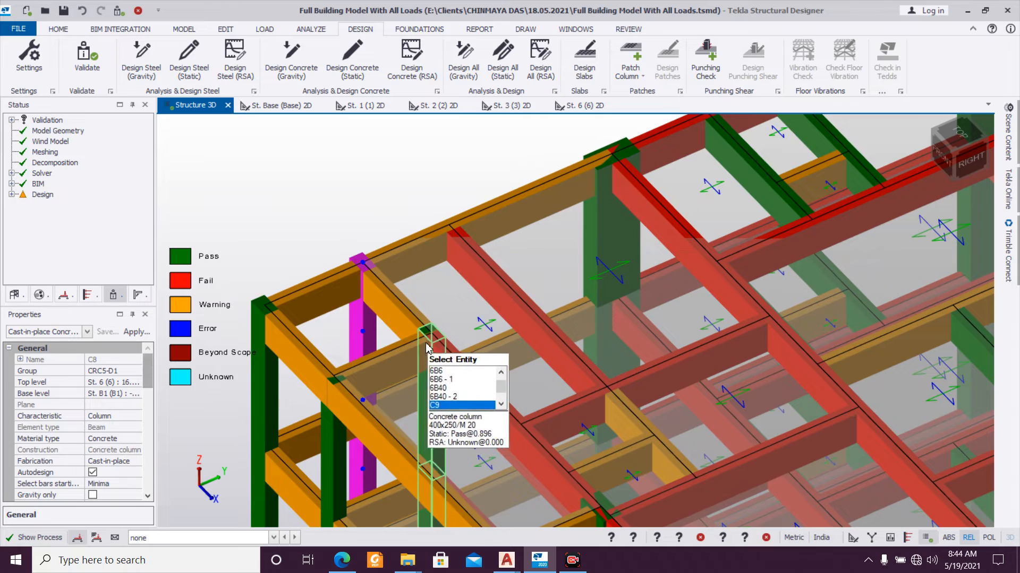
Step: Give the St. 6 beam 6B40 a new rectangular all-spans section of 250 mm breadth and 650 mm depth
{"action": "scroll", "coordinate": [531, 345], "scroll_direction": "down", "scroll_amount": 4}
{"action": "scroll", "coordinate": [355, 244], "scroll_direction": "up", "scroll_amount": 2}
{"action": "scroll", "coordinate": [331, 235], "scroll_direction": "down", "scroll_amount": 2}
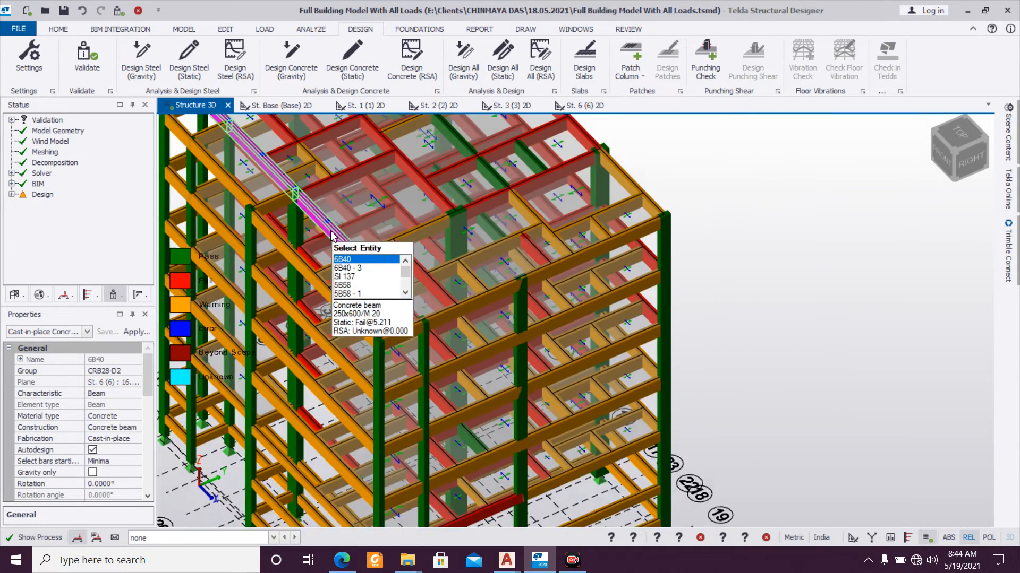
{"action": "left_click", "coordinate": [361, 267]}
{"action": "left_click_drag", "start_coordinate": [147, 381], "coordinate": [156, 421]}
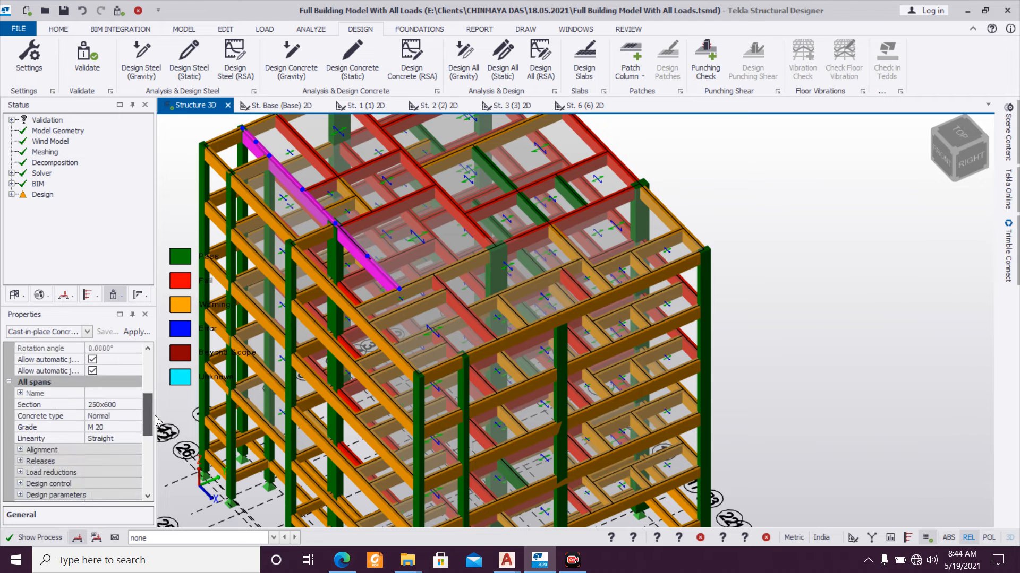
{"action": "left_click", "coordinate": [132, 406]}
{"action": "left_click", "coordinate": [136, 405]}
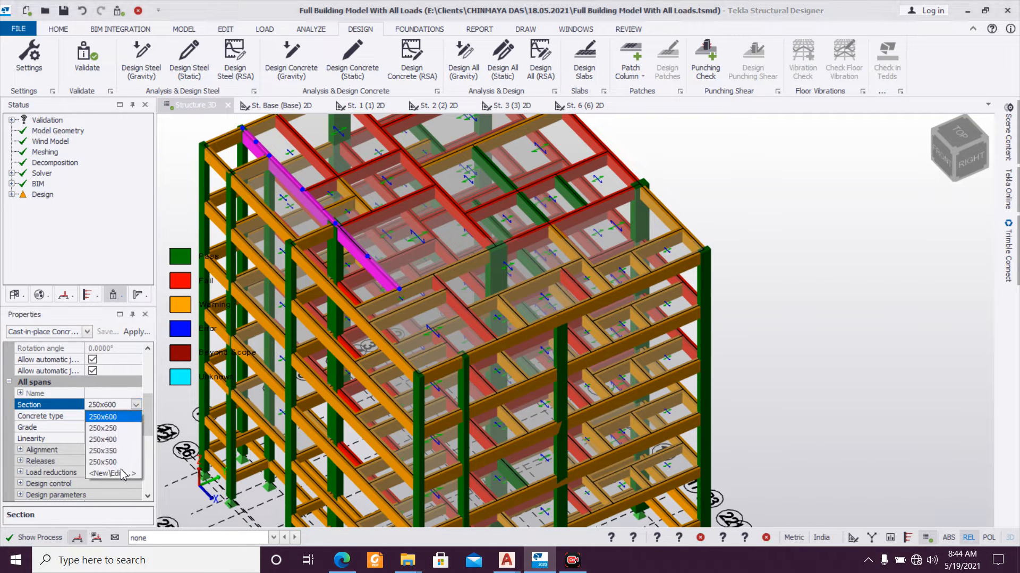
{"action": "left_click", "coordinate": [113, 474]}
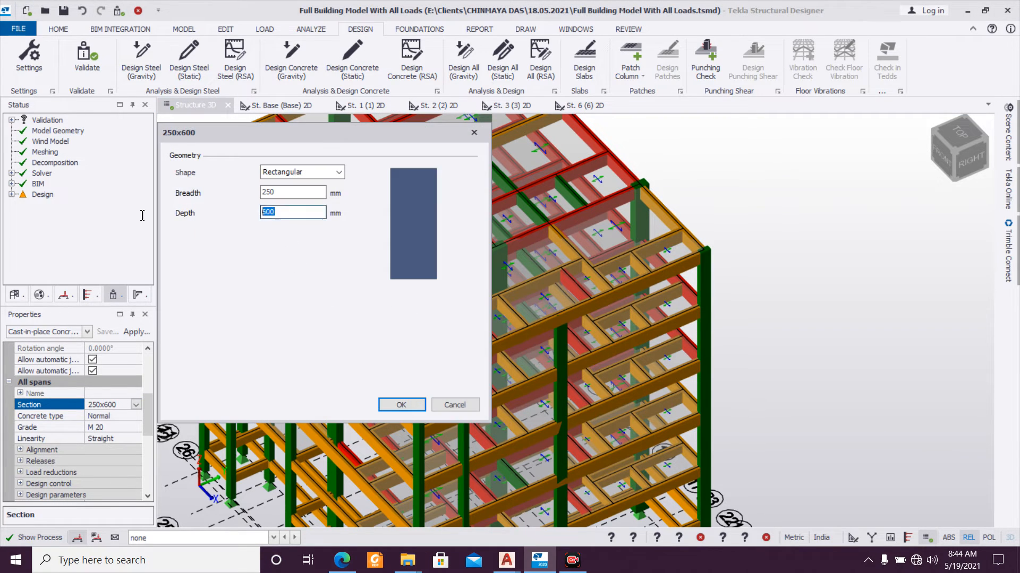
{"action": "type", "text": "65"}
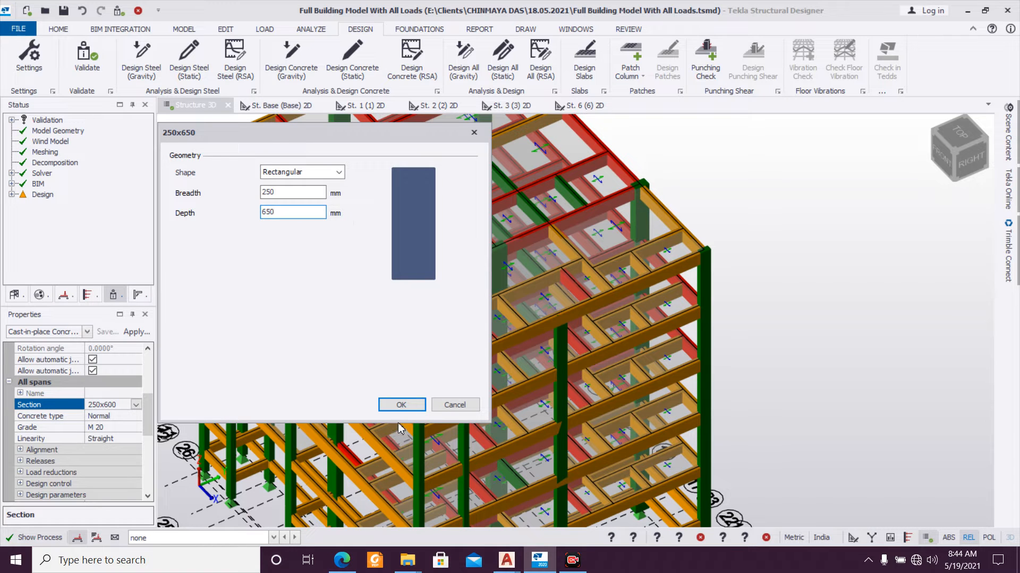
{"action": "type", "text": "0"}
{"action": "left_click", "coordinate": [402, 405]}
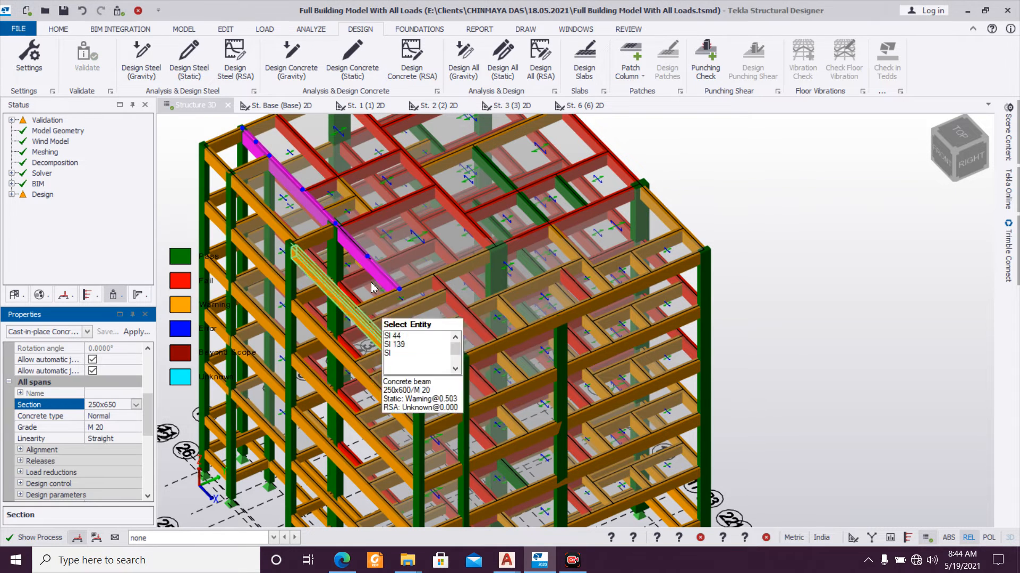
Step: Run the static design for beam 6B40 with its 250x650 section and close the results
{"action": "right_click", "coordinate": [356, 249]}
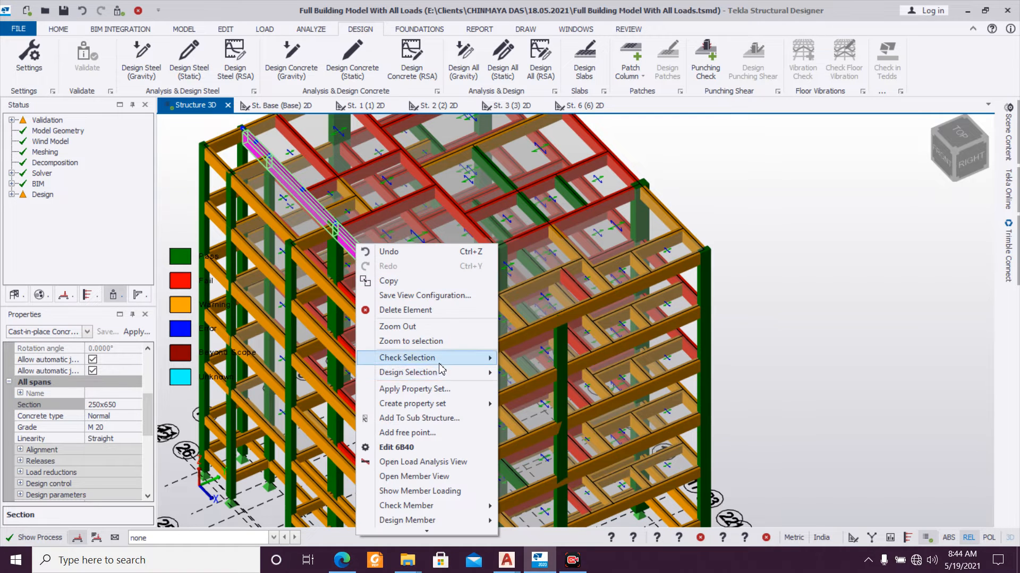
{"action": "left_click", "coordinate": [529, 374]}
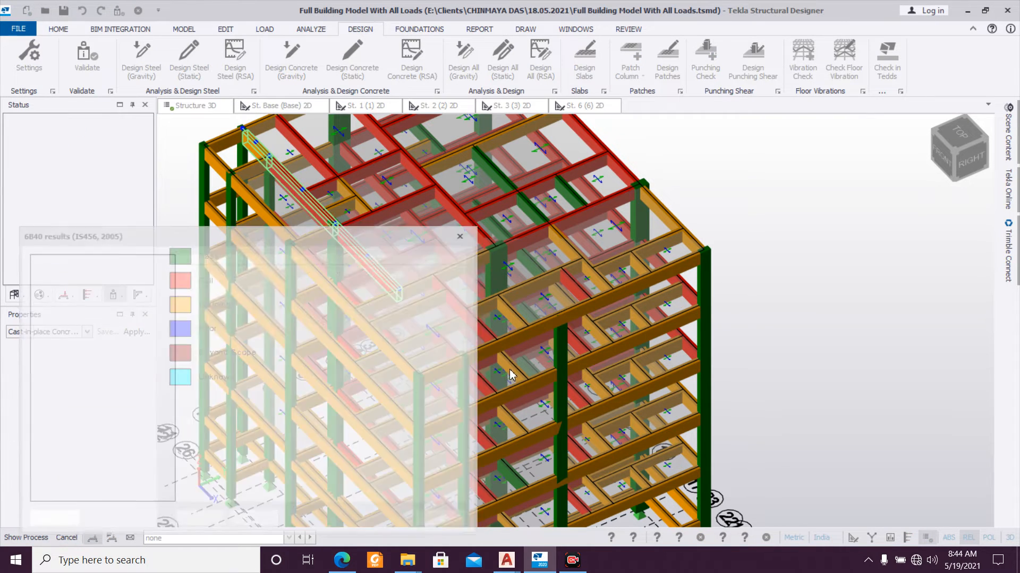
{"action": "left_click", "coordinate": [463, 234]}
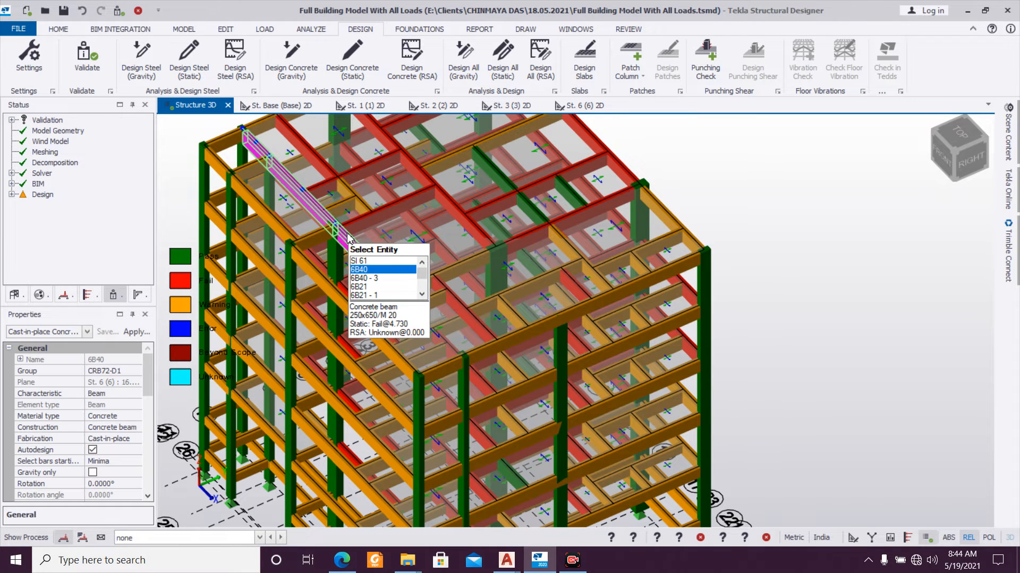
Step: Replace beam 6B40's all-spans section with a new rectangular one of 250 mm breadth and 750 mm depth
{"action": "scroll", "coordinate": [349, 310], "scroll_direction": "up", "scroll_amount": 1}
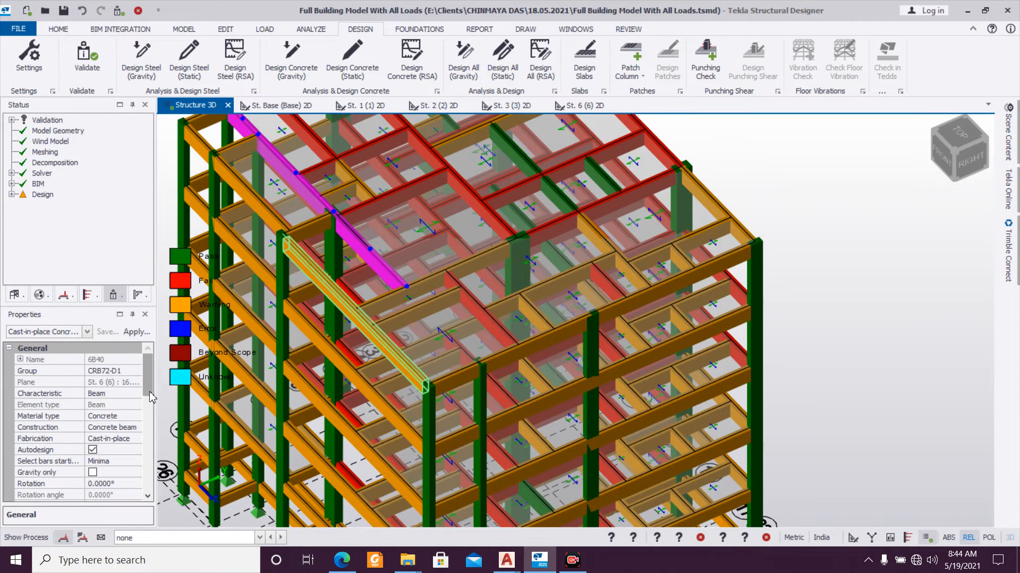
{"action": "scroll", "coordinate": [139, 436], "scroll_direction": "down", "scroll_amount": 2}
{"action": "left_click", "coordinate": [127, 495]}
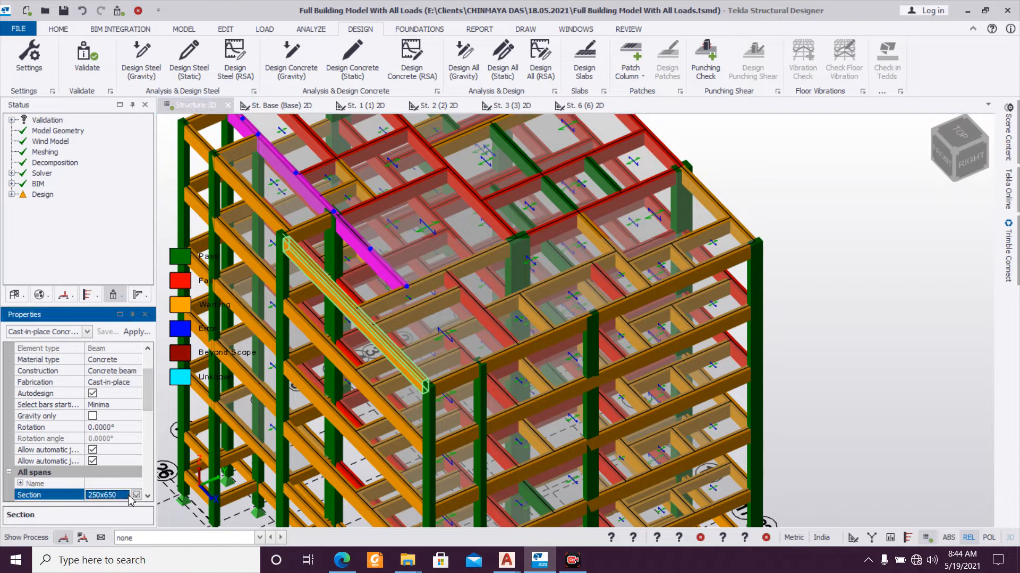
{"action": "left_click", "coordinate": [113, 483]}
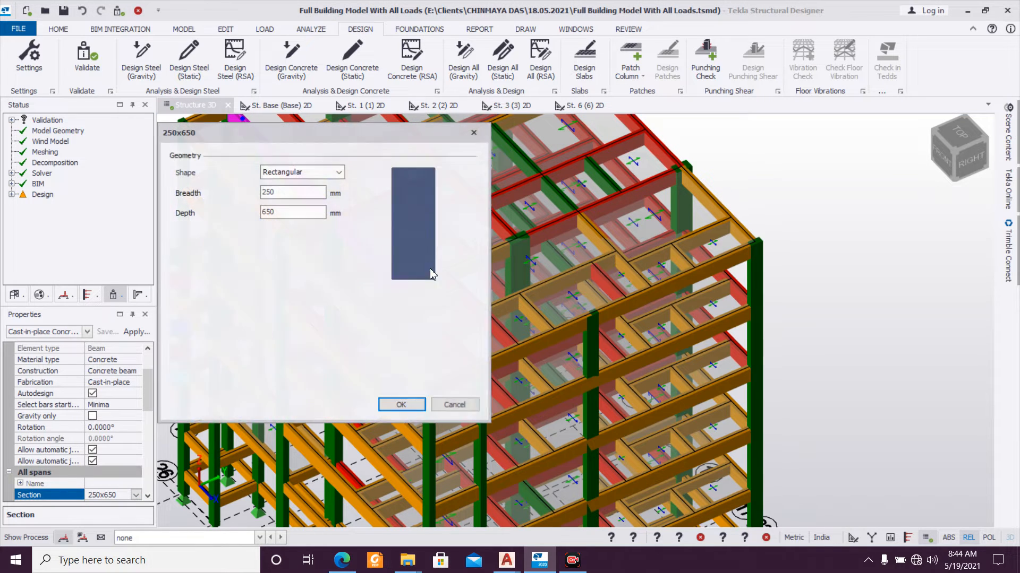
{"action": "type", "text": "7"}
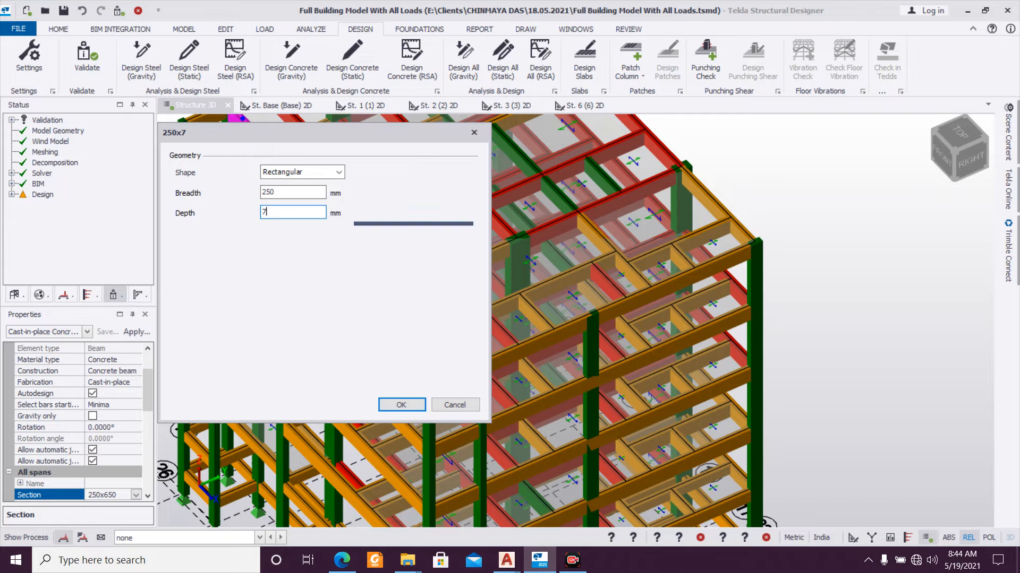
{"action": "left_click", "coordinate": [387, 410]}
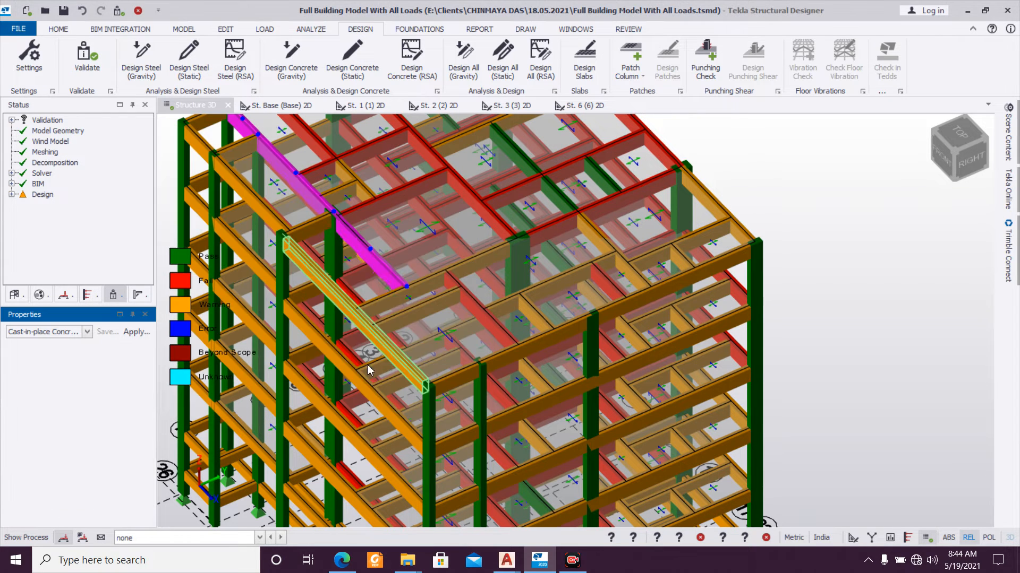
Step: Run the static design for the 250x750 beam 6B40, review the results of its three spans and close them
{"action": "right_click", "coordinate": [374, 260]}
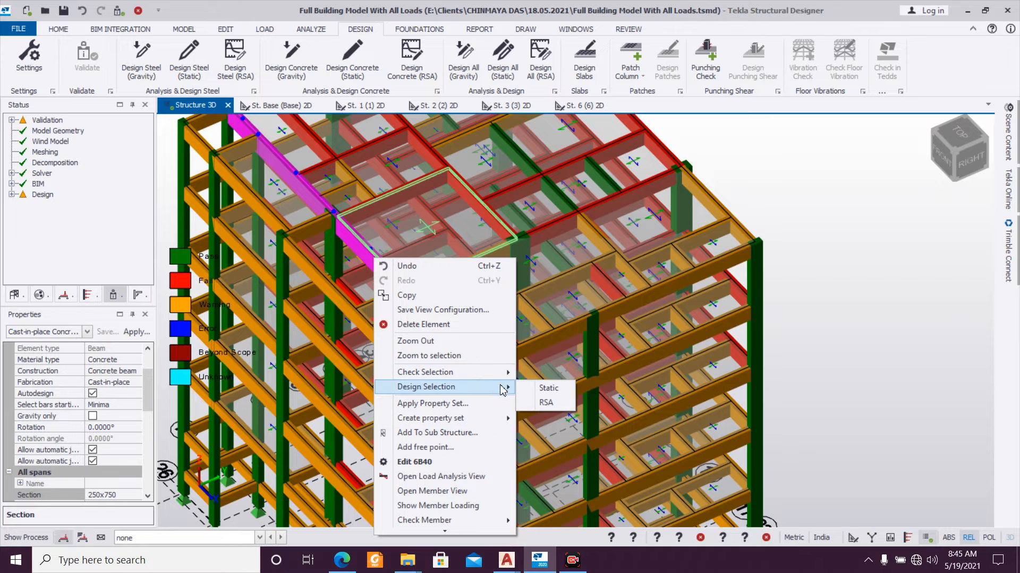
{"action": "left_click", "coordinate": [545, 393]}
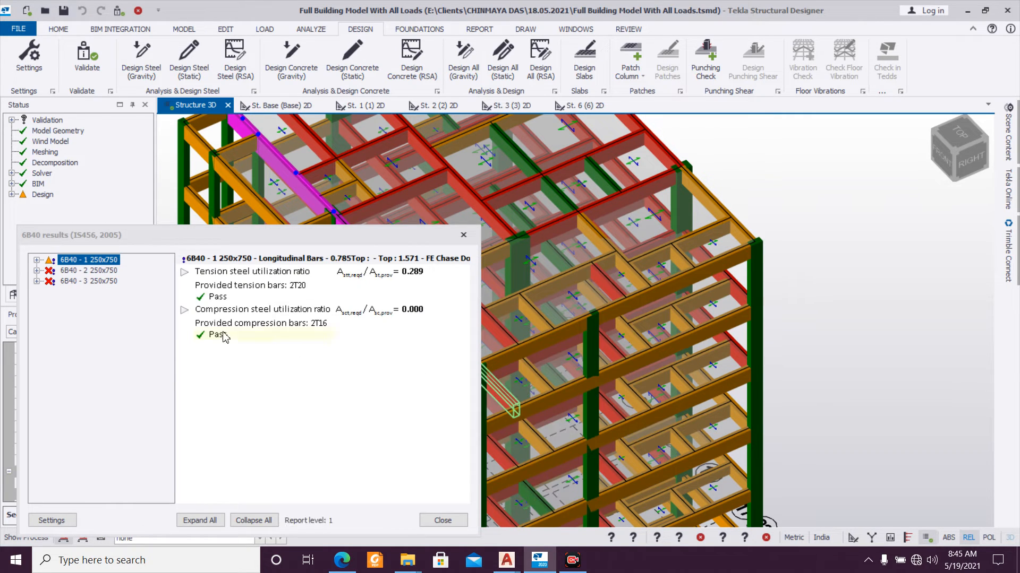
{"action": "double_click", "coordinate": [101, 282]}
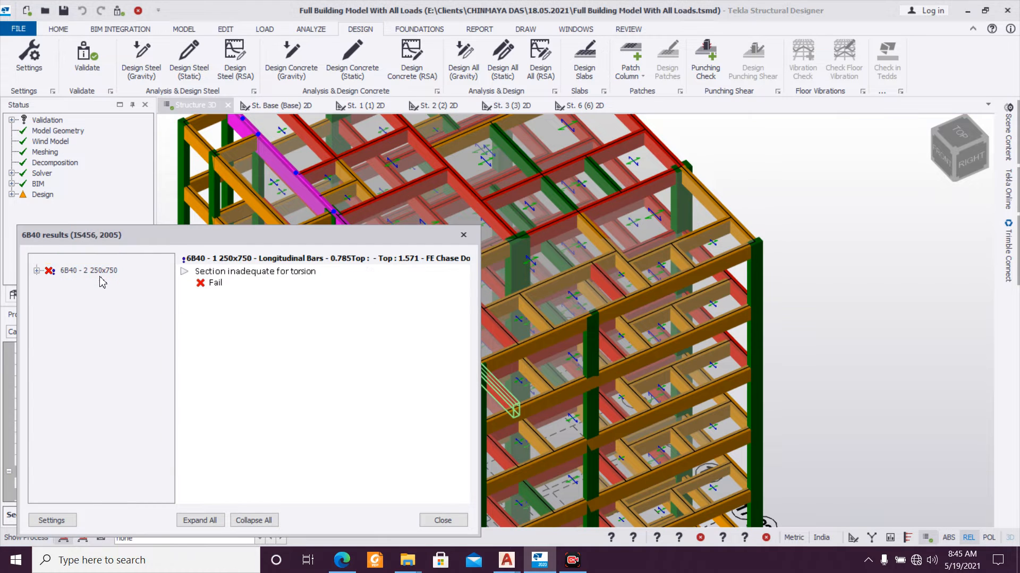
{"action": "left_click", "coordinate": [37, 261]}
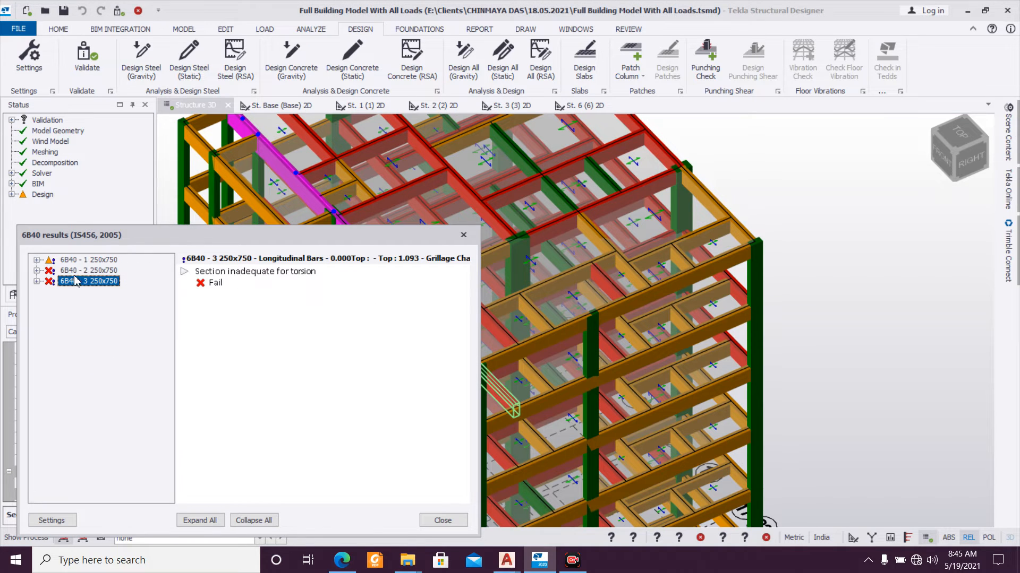
{"action": "double_click", "coordinate": [80, 271]}
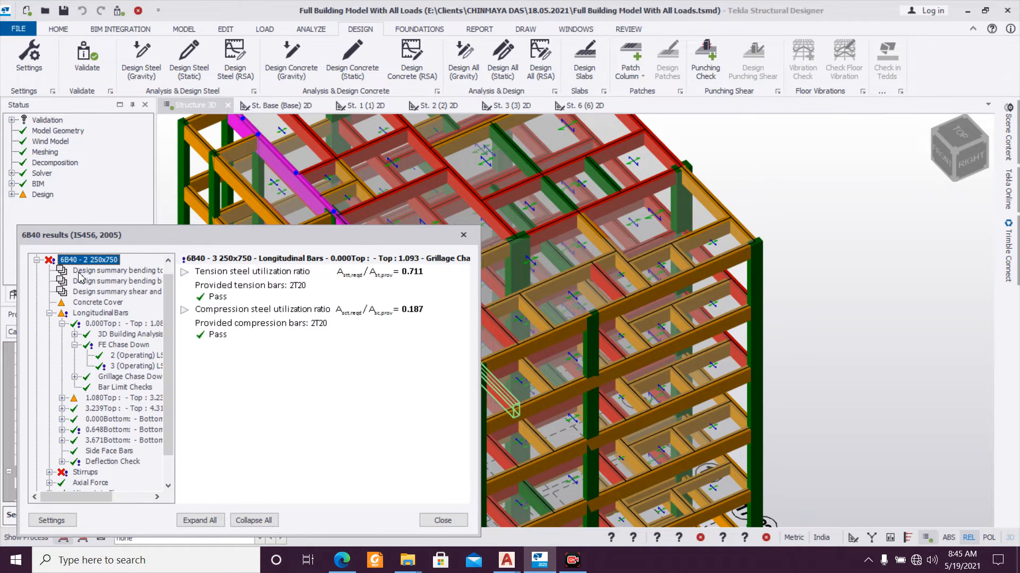
{"action": "left_click", "coordinate": [37, 261]}
{"action": "left_click", "coordinate": [463, 235]}
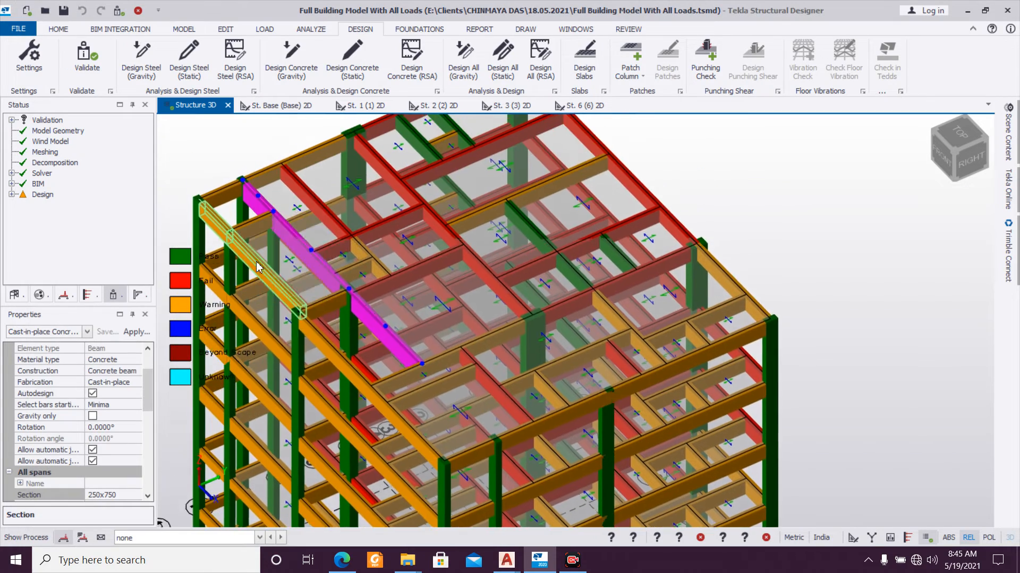
Step: Replace roof beam 6B40's all-spans section with a new rectangular one of 350 mm breadth and 750 mm depth
{"action": "scroll", "coordinate": [256, 266], "scroll_direction": "up", "scroll_amount": 5}
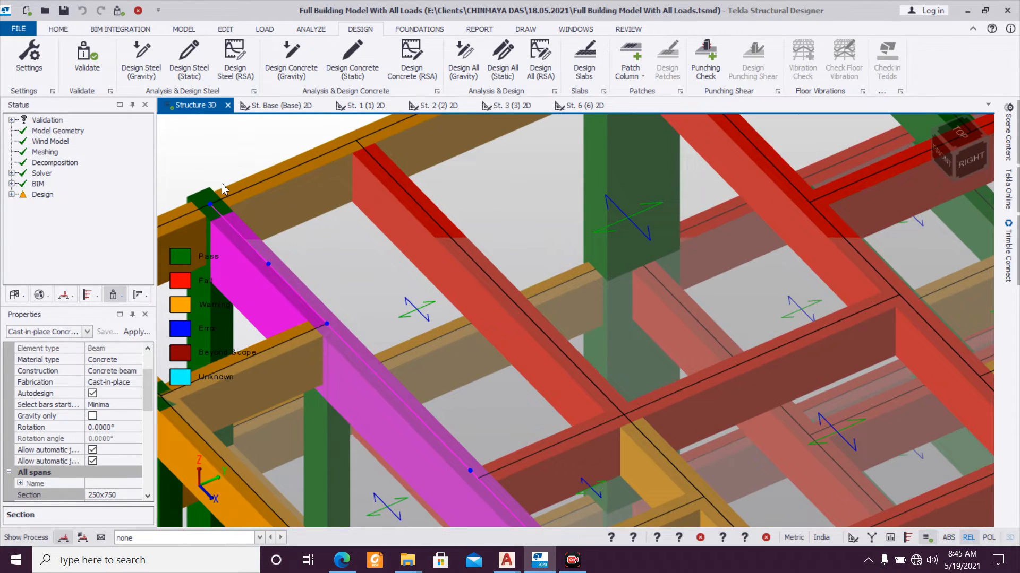
{"action": "scroll", "coordinate": [230, 258], "scroll_direction": "down", "scroll_amount": 3}
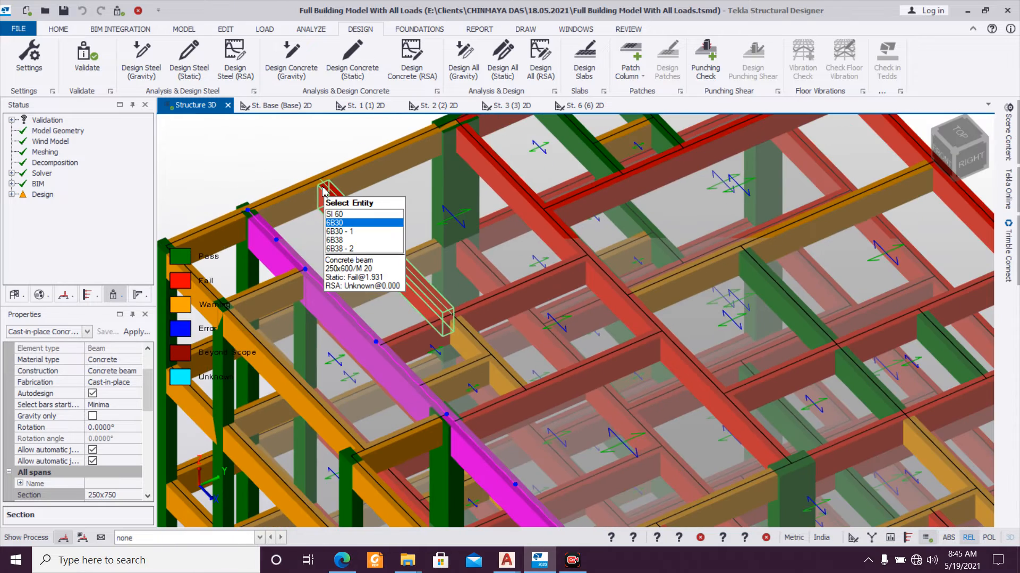
{"action": "scroll", "coordinate": [322, 191], "scroll_direction": "down", "scroll_amount": 2}
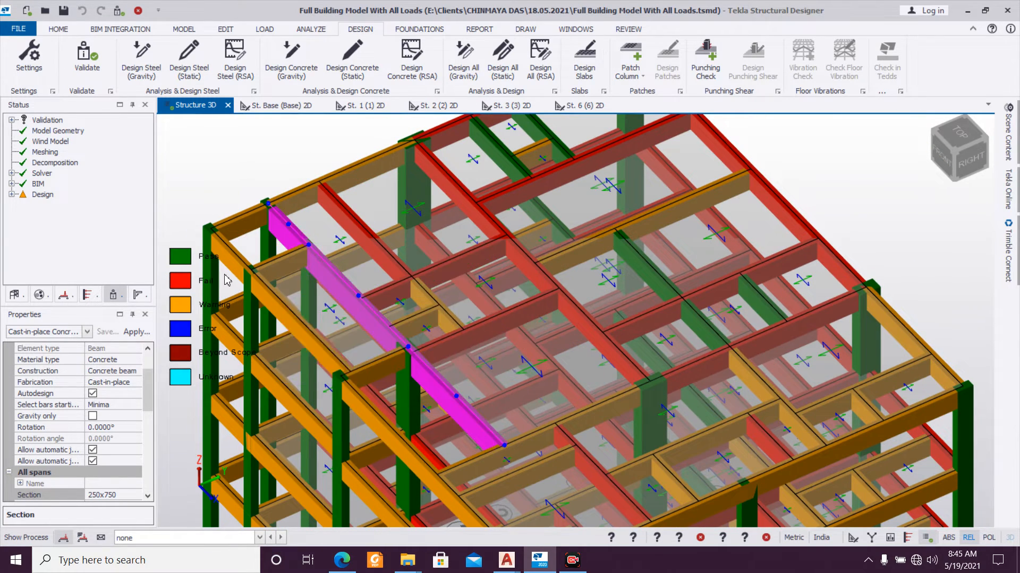
{"action": "middle_click_drag", "start_coordinate": [244, 247], "coordinate": [481, 223]}
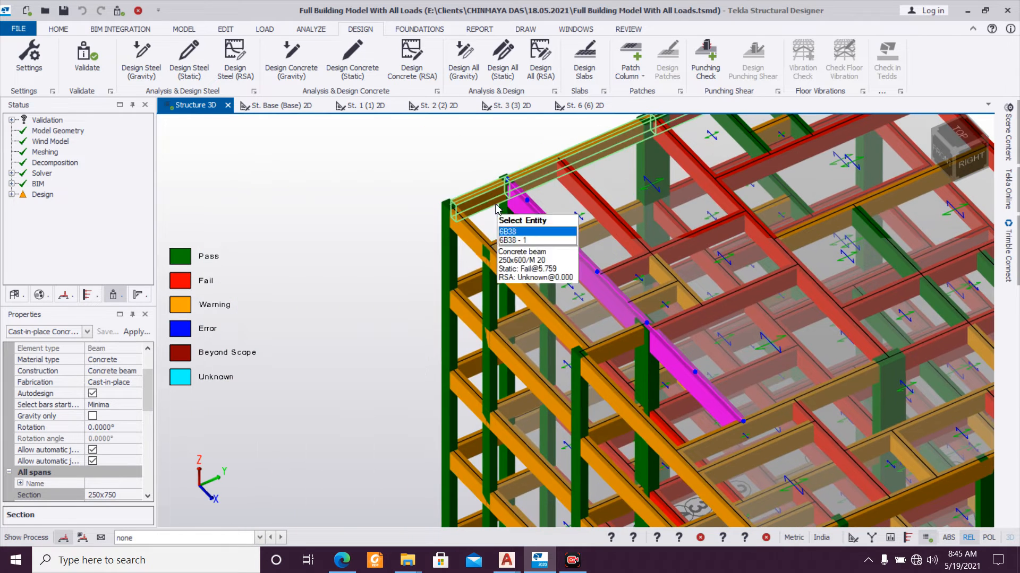
{"action": "scroll", "coordinate": [513, 233], "scroll_direction": "down", "scroll_amount": 1}
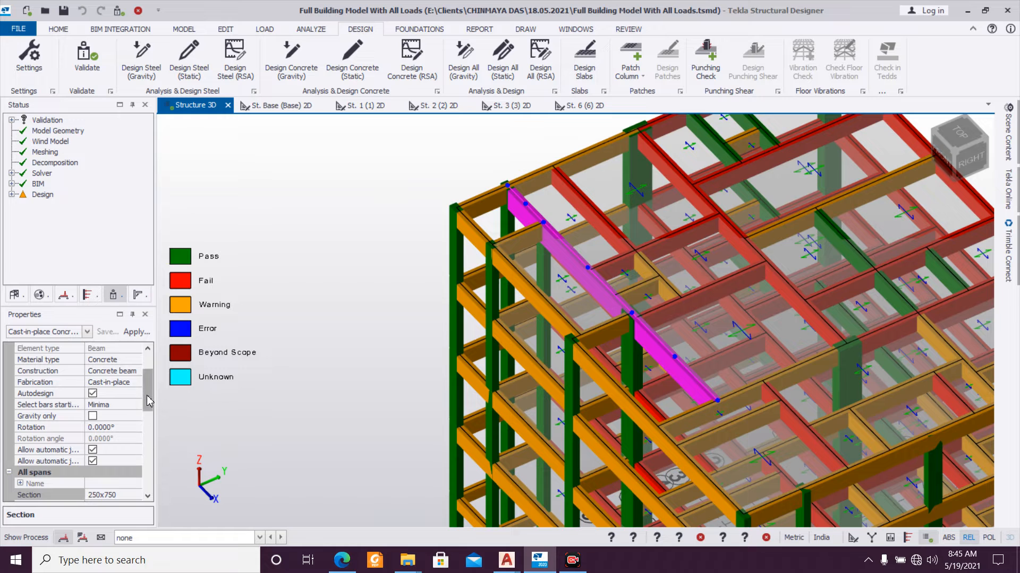
{"action": "left_click", "coordinate": [136, 496]}
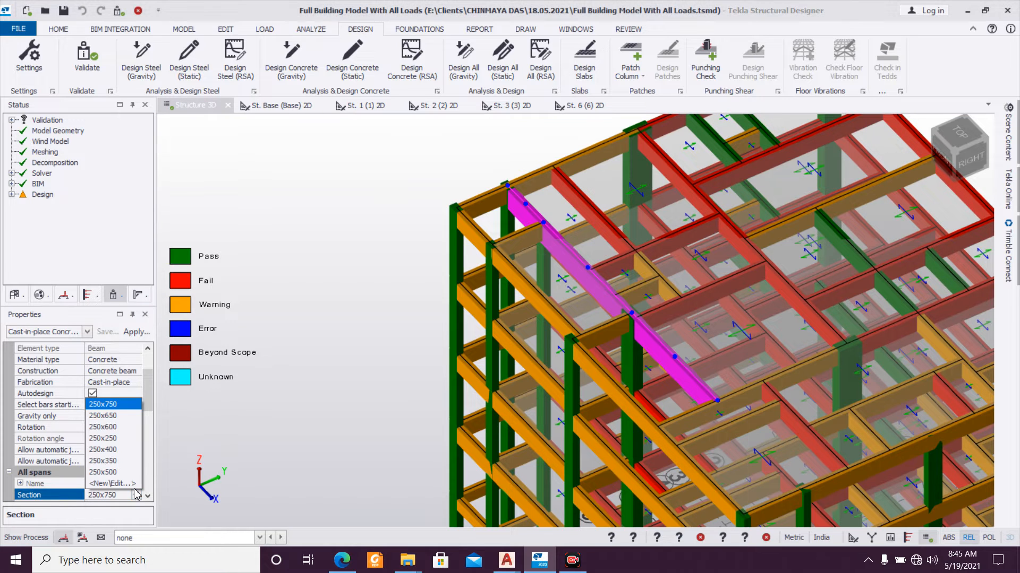
{"action": "left_click", "coordinate": [109, 483]}
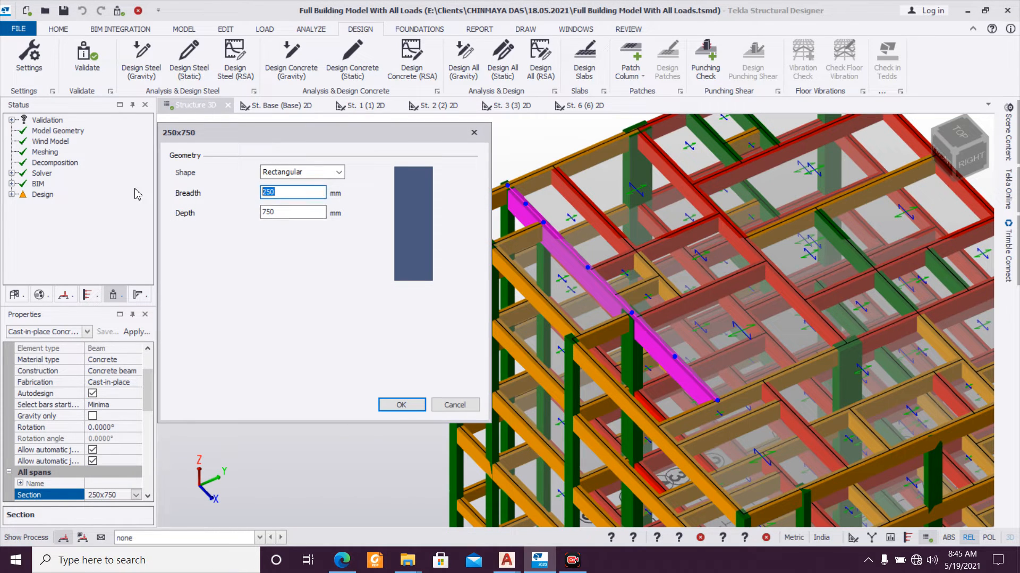
{"action": "type", "text": "35"}
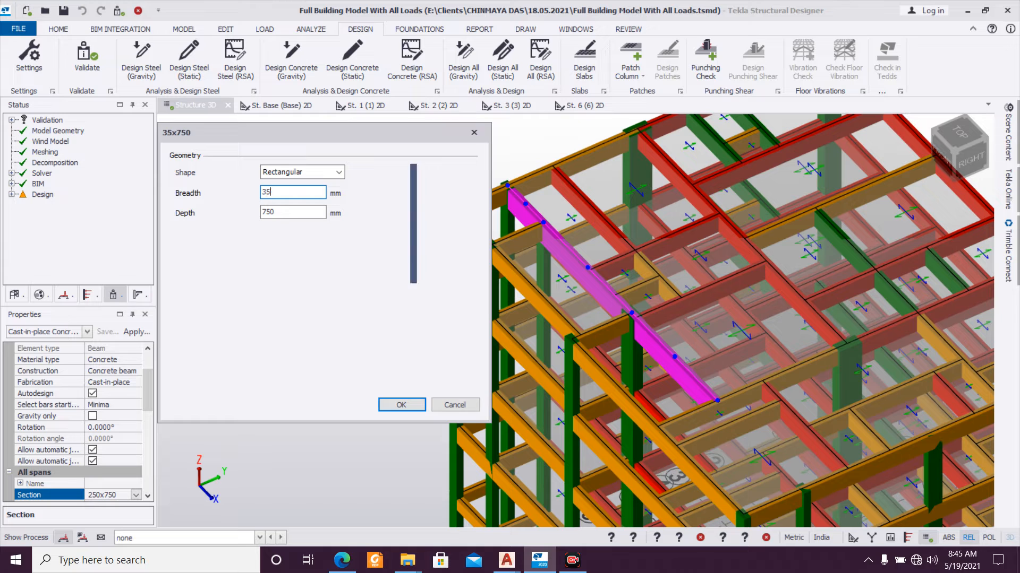
{"action": "type", "text": "0"}
{"action": "left_click", "coordinate": [401, 407]}
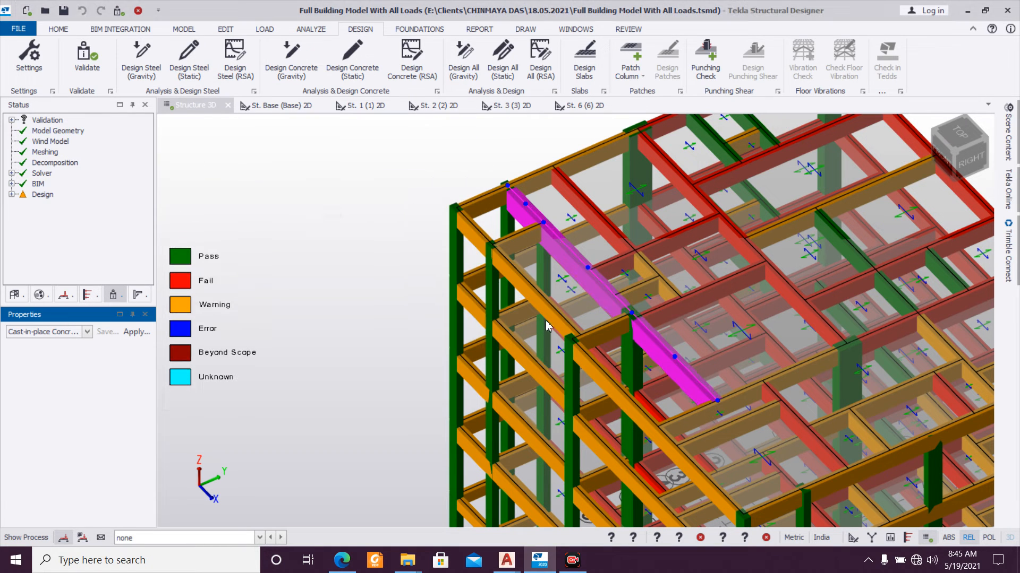
Step: Run the static design for beam 6B40 with its 350x750 section and close the results
{"action": "right_click", "coordinate": [595, 295]}
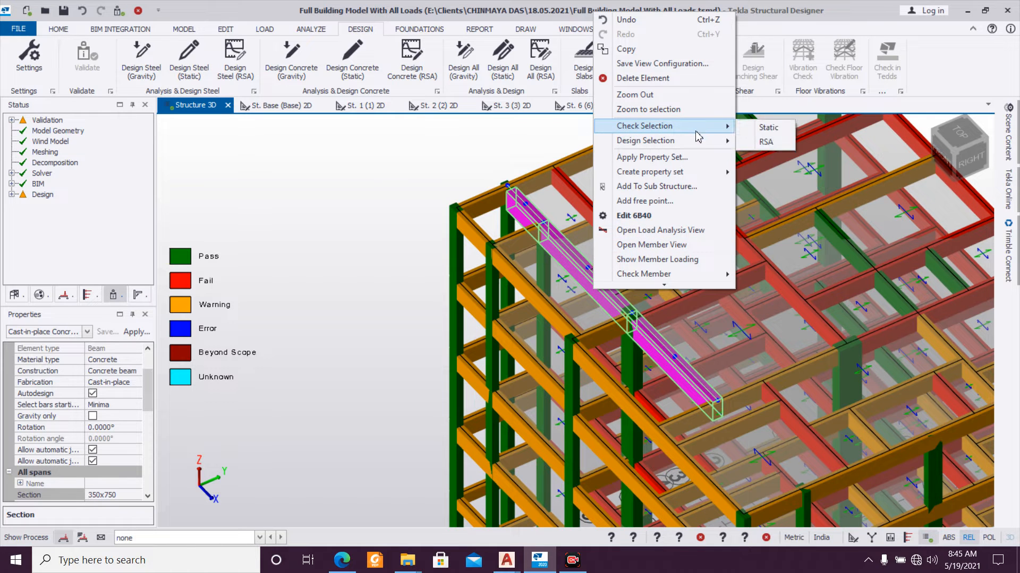
{"action": "left_click", "coordinate": [764, 143]}
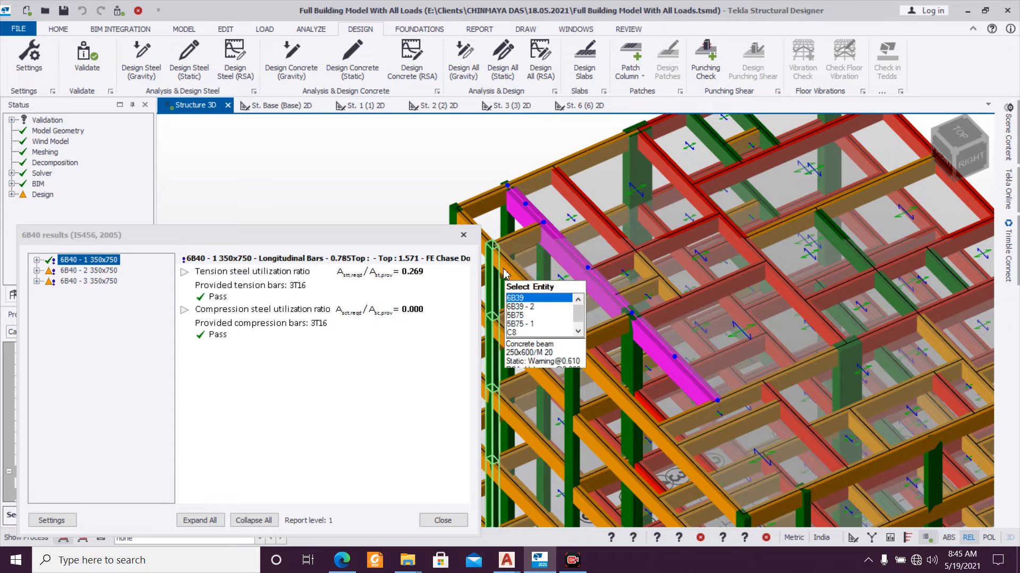
{"action": "left_click", "coordinate": [463, 235]}
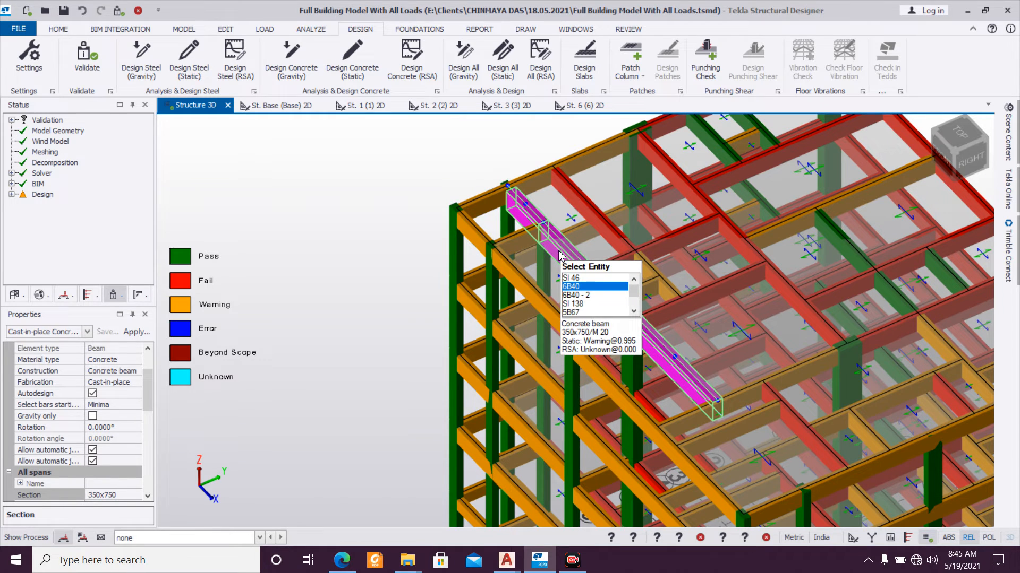
Step: Change the section of span 1 of beam 6B40 to 250x600 in the beam's size properties
{"action": "double_click", "coordinate": [560, 256]}
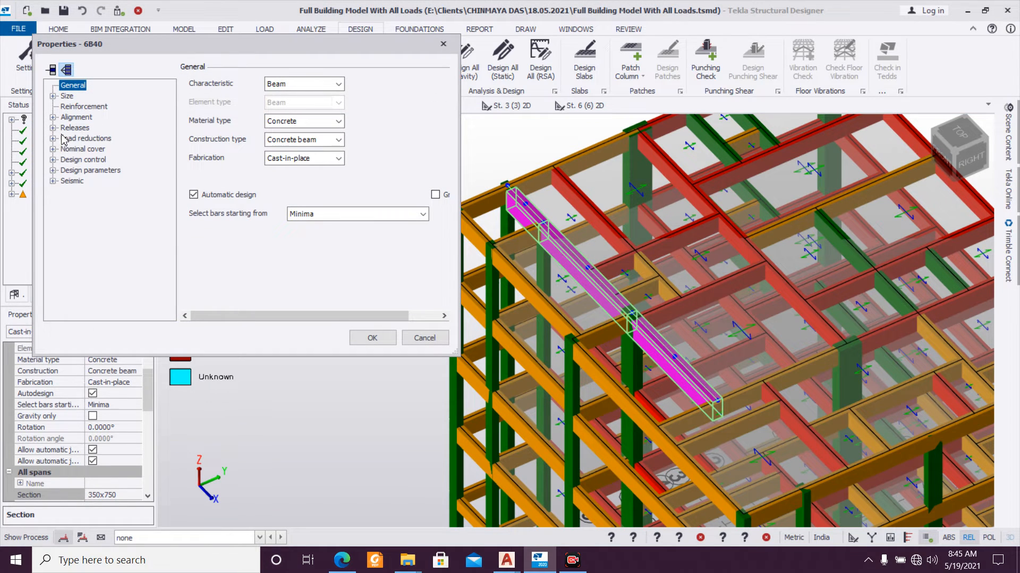
{"action": "left_click", "coordinate": [53, 96]}
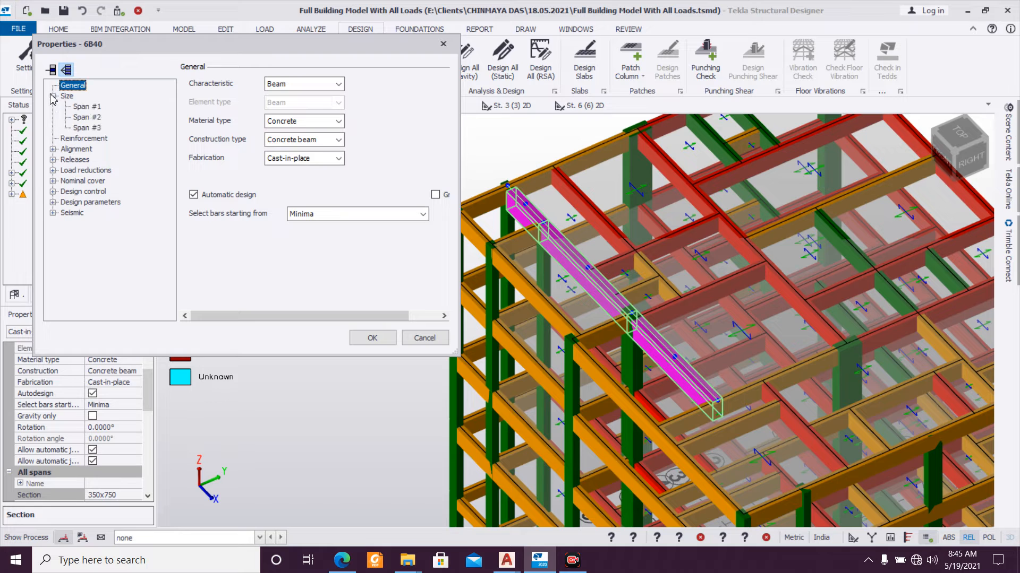
{"action": "left_click", "coordinate": [83, 118]}
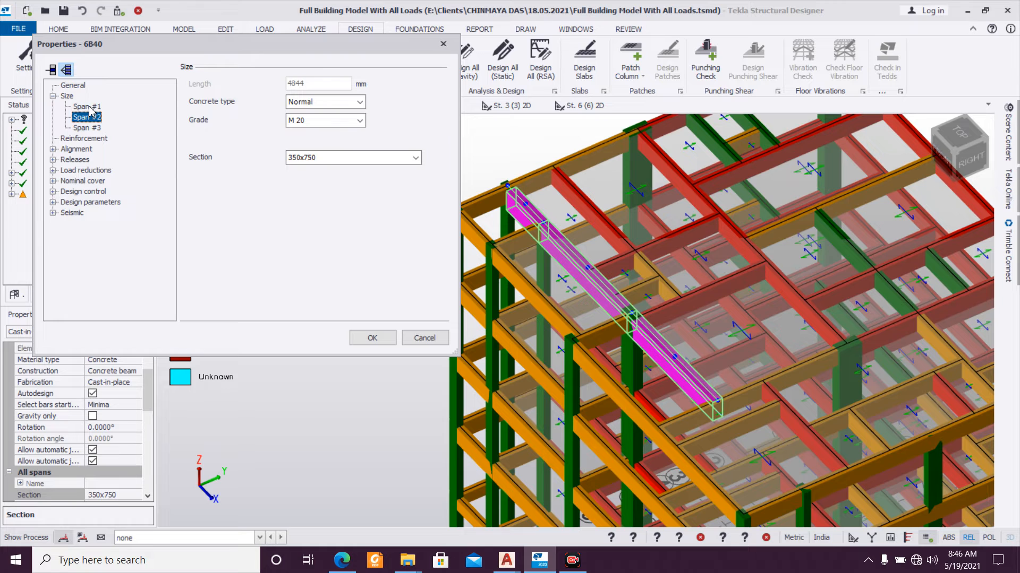
{"action": "left_click", "coordinate": [330, 162]}
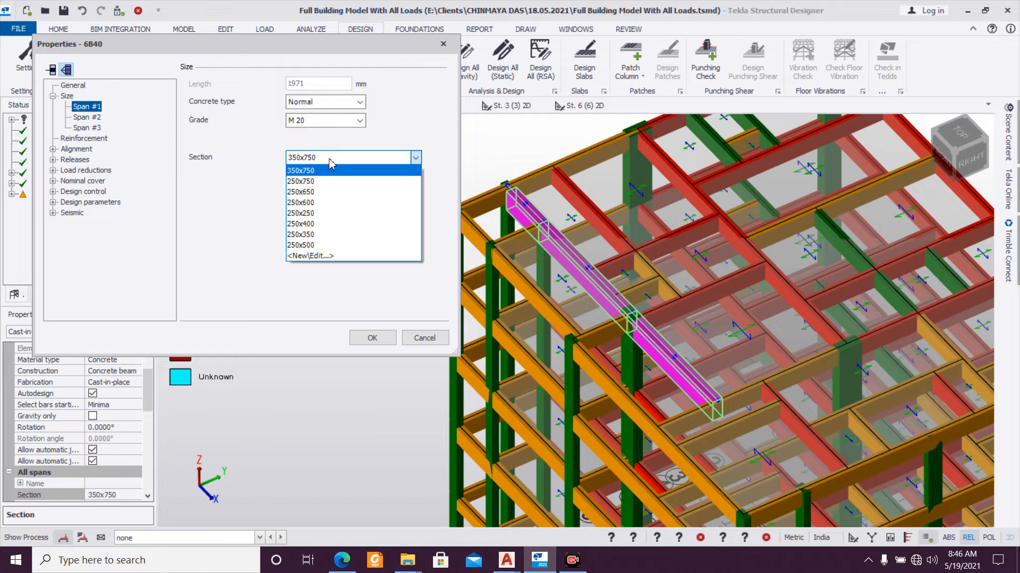
{"action": "left_click", "coordinate": [327, 202]}
{"action": "left_click", "coordinate": [372, 339]}
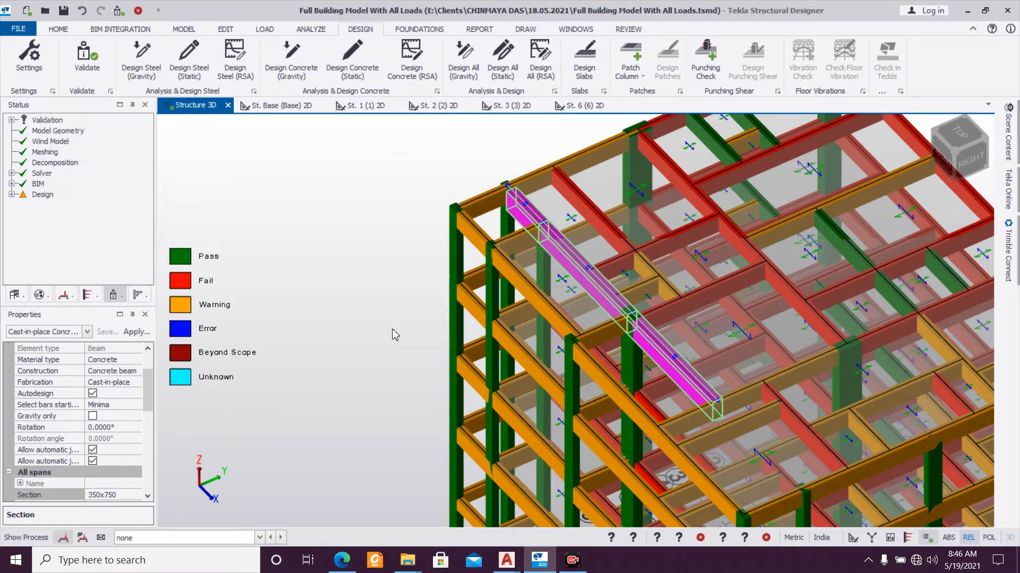
Step: Deselect beam 6B40 and run the static design for all members of the building
{"action": "scroll", "coordinate": [293, 232], "scroll_direction": "down", "scroll_amount": 5}
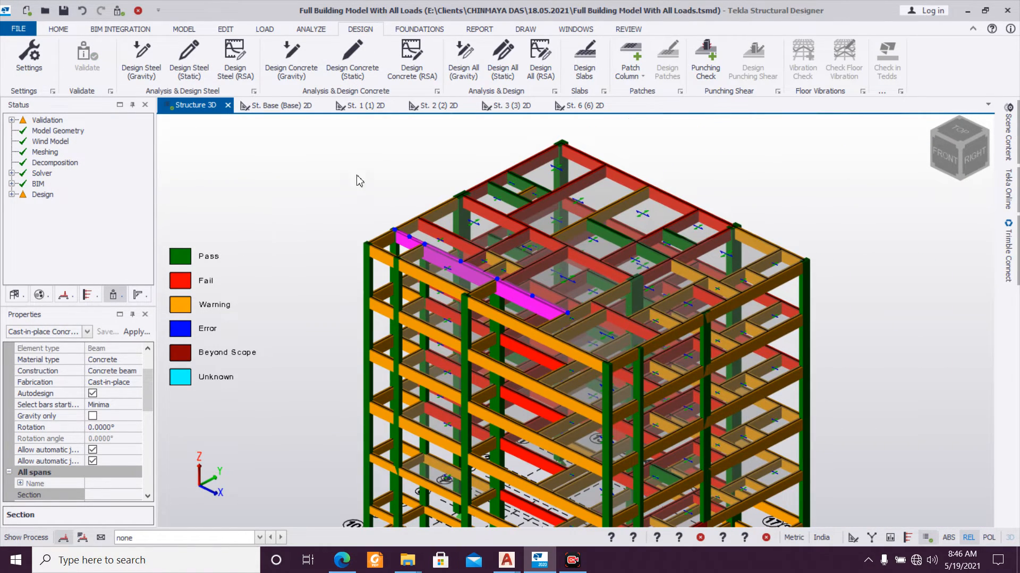
{"action": "key", "text": "Escape"}
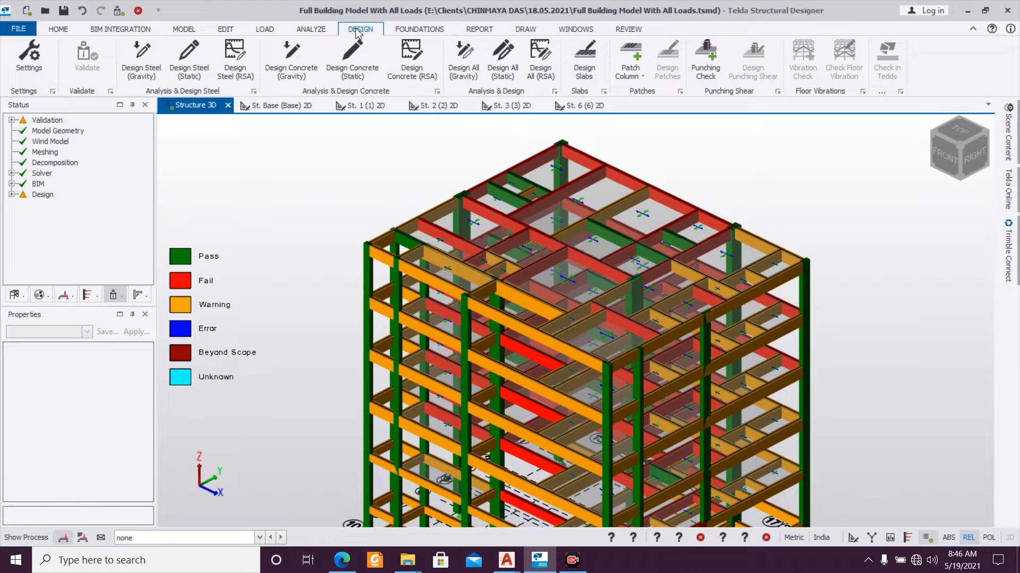
{"action": "left_click", "coordinate": [495, 68]}
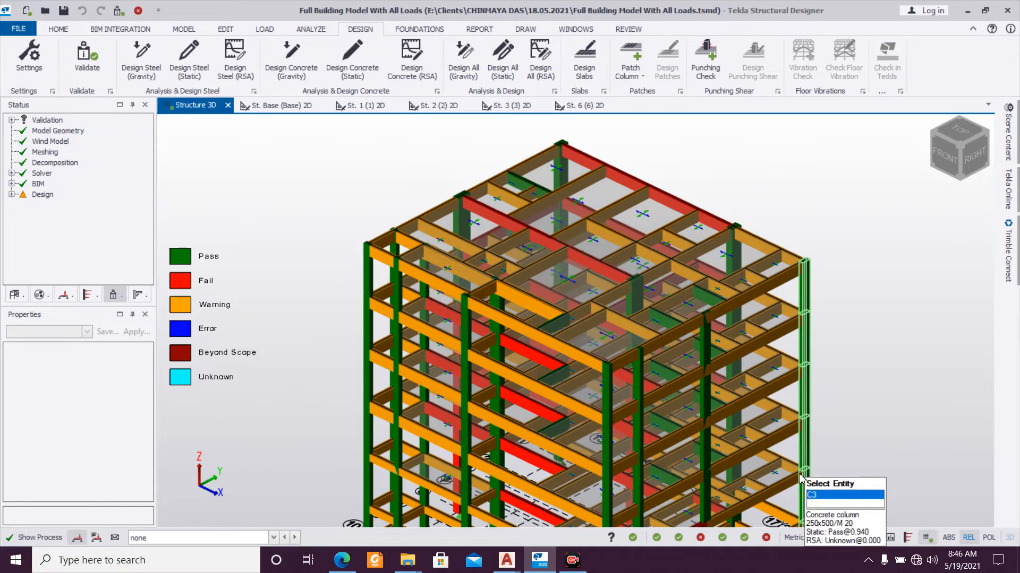
Step: Give column C7 and the other column failing in its lower stacks a new rectangular all-stacks section of 450 mm breadth and 800 mm depth
{"action": "scroll", "coordinate": [814, 424], "scroll_direction": "down", "scroll_amount": 2}
{"action": "right_click_drag", "start_coordinate": [814, 425], "coordinate": [252, 393]}
{"action": "scroll", "coordinate": [252, 393], "scroll_direction": "down", "scroll_amount": 2}
{"action": "right_click_drag", "start_coordinate": [610, 418], "coordinate": [363, 442]}
{"action": "scroll", "coordinate": [520, 509], "scroll_direction": "up", "scroll_amount": 5}
{"action": "right_click_drag", "start_coordinate": [520, 508], "coordinate": [367, 505]}
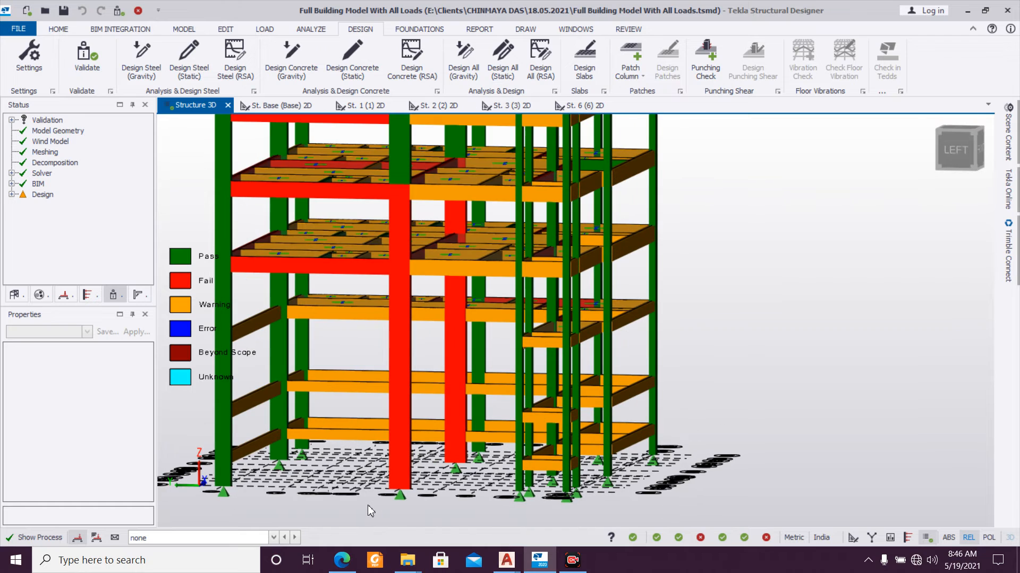
{"action": "left_click", "coordinate": [402, 412]}
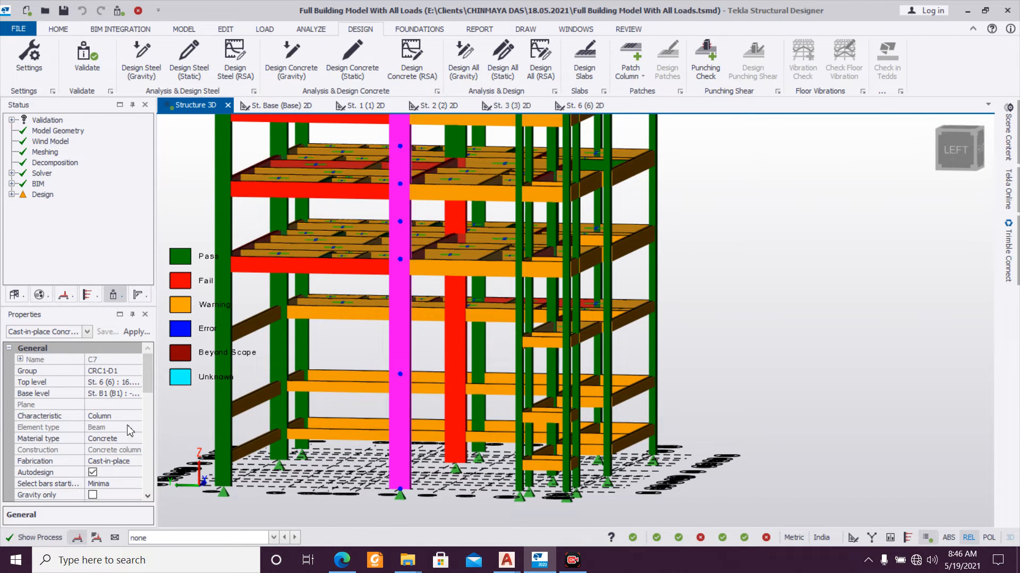
{"action": "left_click", "coordinate": [444, 362]}
{"action": "left_click_drag", "start_coordinate": [149, 373], "coordinate": [145, 414]}
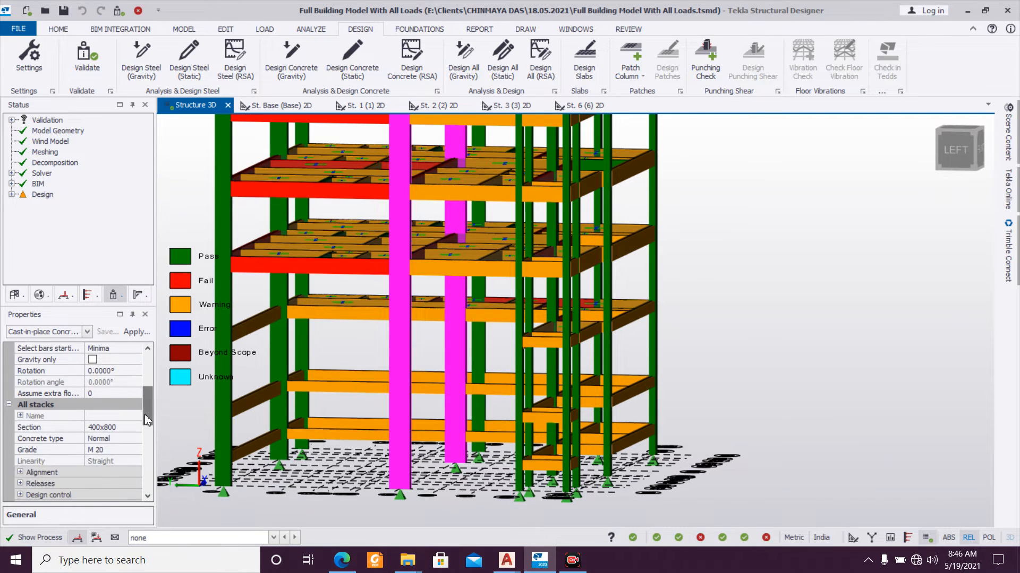
{"action": "left_click", "coordinate": [139, 431]}
{"action": "left_click", "coordinate": [137, 428]}
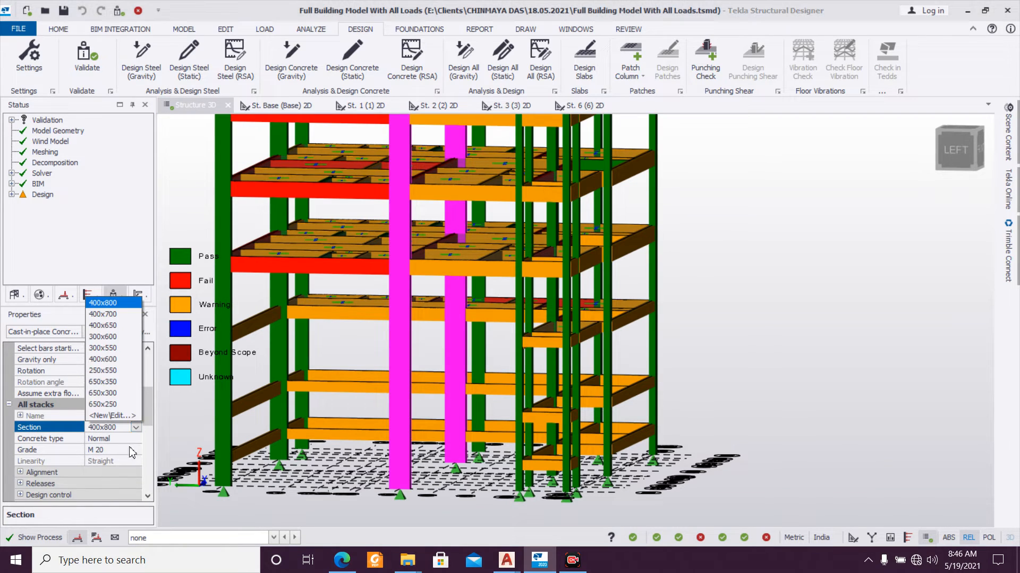
{"action": "left_click", "coordinate": [128, 416]}
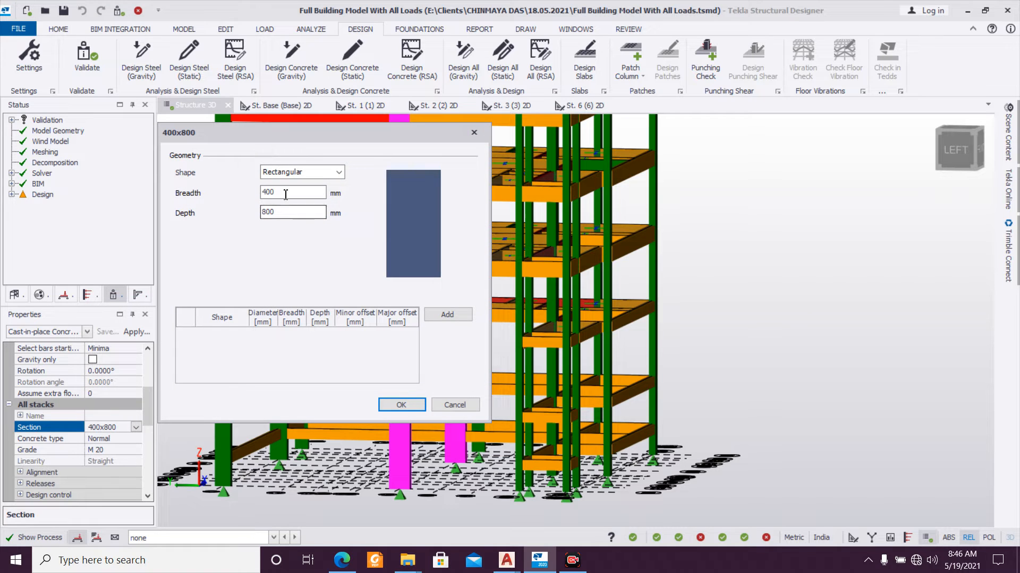
{"action": "type", "text": "450"}
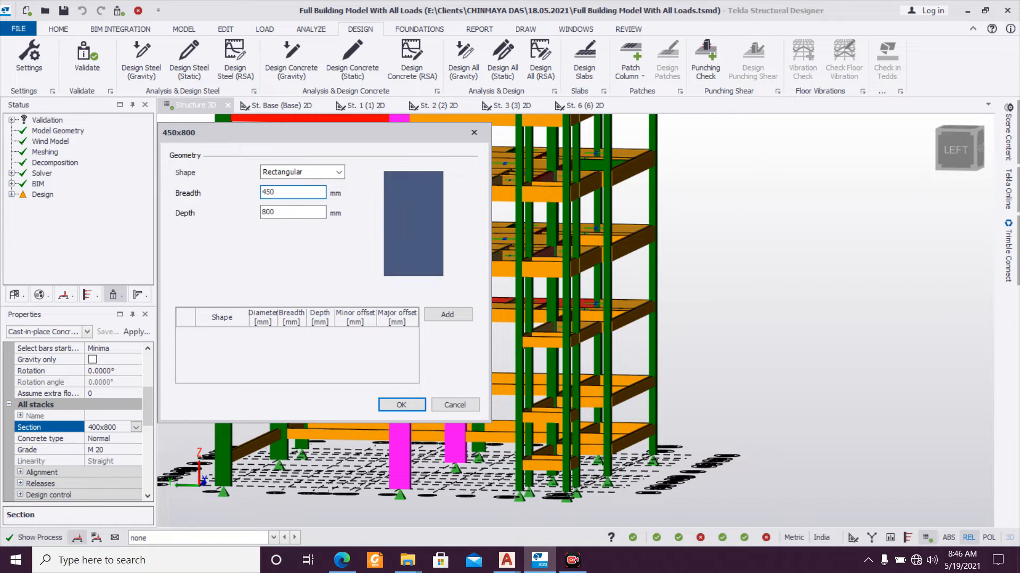
{"action": "left_click", "coordinate": [418, 405]}
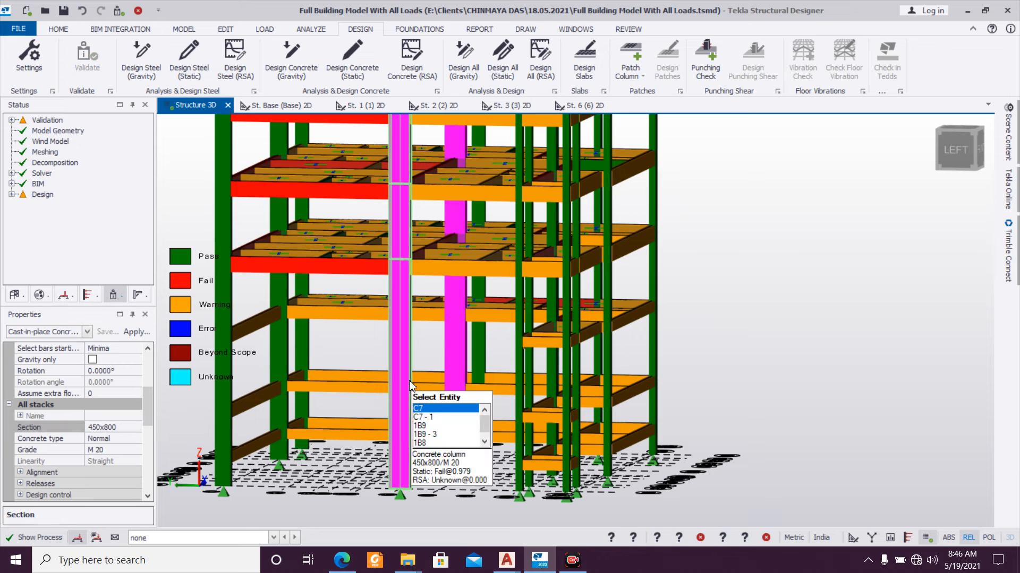
Step: Run the static design for the two selected 450x800 columns
{"action": "right_click", "coordinate": [409, 380]}
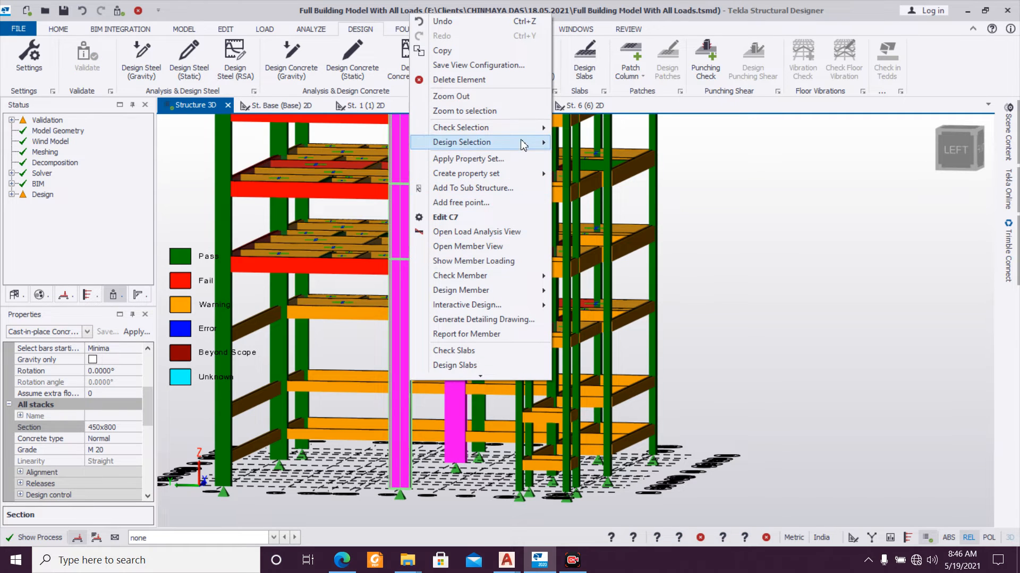
{"action": "left_click", "coordinate": [562, 151]}
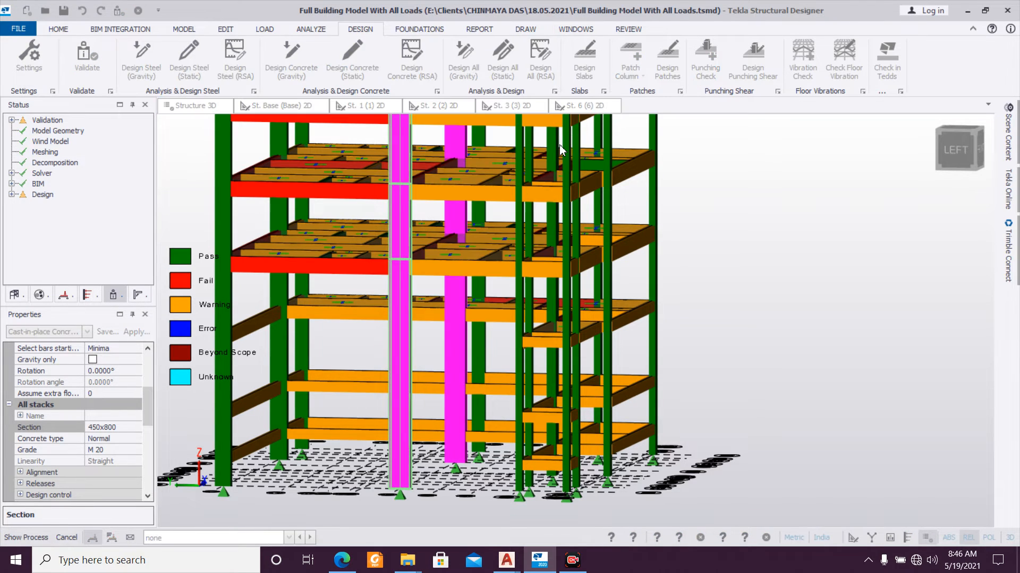
Step: Examine the design status colours of the columns and beams around the whole building, from the base to the roof
{"action": "right_click_drag", "start_coordinate": [654, 420], "coordinate": [239, 420]}
{"action": "scroll", "coordinate": [397, 423], "scroll_direction": "down", "scroll_amount": 3}
{"action": "scroll", "coordinate": [325, 391], "scroll_direction": "down", "scroll_amount": 2}
{"action": "right_click_drag", "start_coordinate": [325, 391], "coordinate": [275, 440]}
{"action": "scroll", "coordinate": [319, 419], "scroll_direction": "up", "scroll_amount": 3}
{"action": "scroll", "coordinate": [339, 403], "scroll_direction": "up", "scroll_amount": 1}
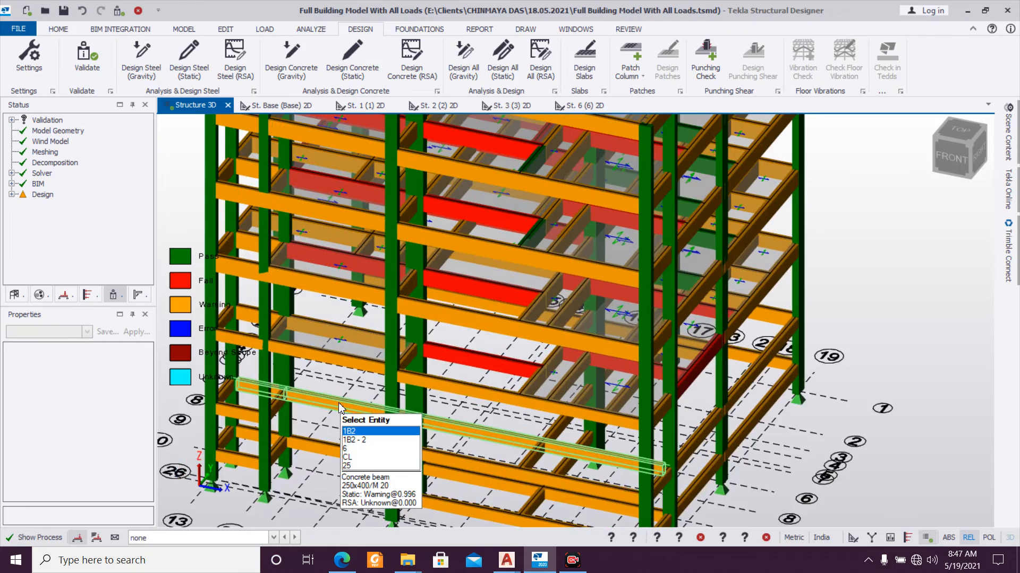
{"action": "scroll", "coordinate": [340, 402], "scroll_direction": "down", "scroll_amount": 1}
{"action": "right_click_drag", "start_coordinate": [341, 383], "coordinate": [301, 347]}
{"action": "scroll", "coordinate": [301, 350], "scroll_direction": "down", "scroll_amount": 5}
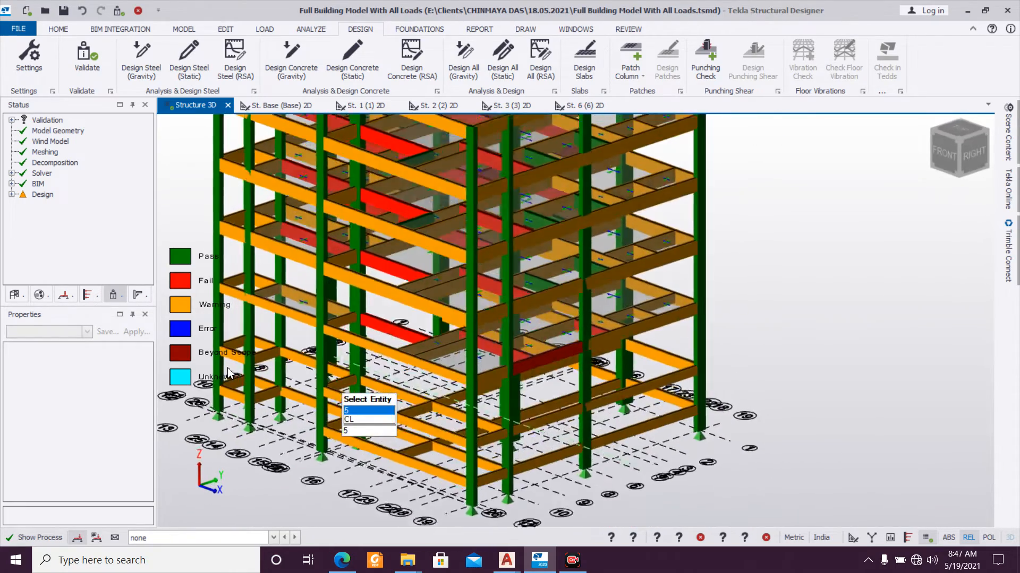
{"action": "scroll", "coordinate": [272, 436], "scroll_direction": "up", "scroll_amount": 2}
{"action": "scroll", "coordinate": [272, 435], "scroll_direction": "down", "scroll_amount": 2}
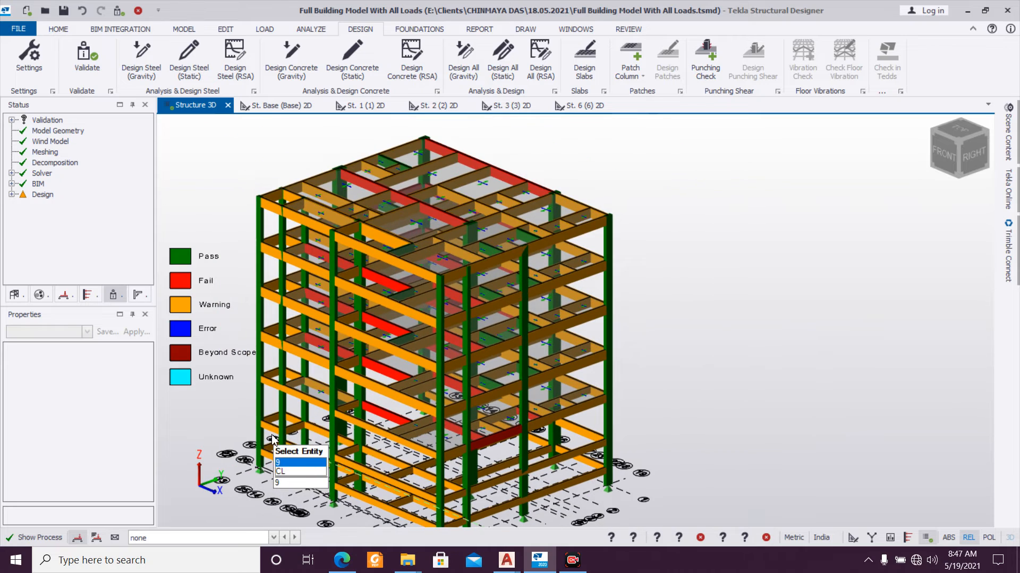
{"action": "middle_click_drag", "start_coordinate": [640, 386], "coordinate": [681, 336]}
{"action": "scroll", "coordinate": [682, 343], "scroll_direction": "down", "scroll_amount": 3}
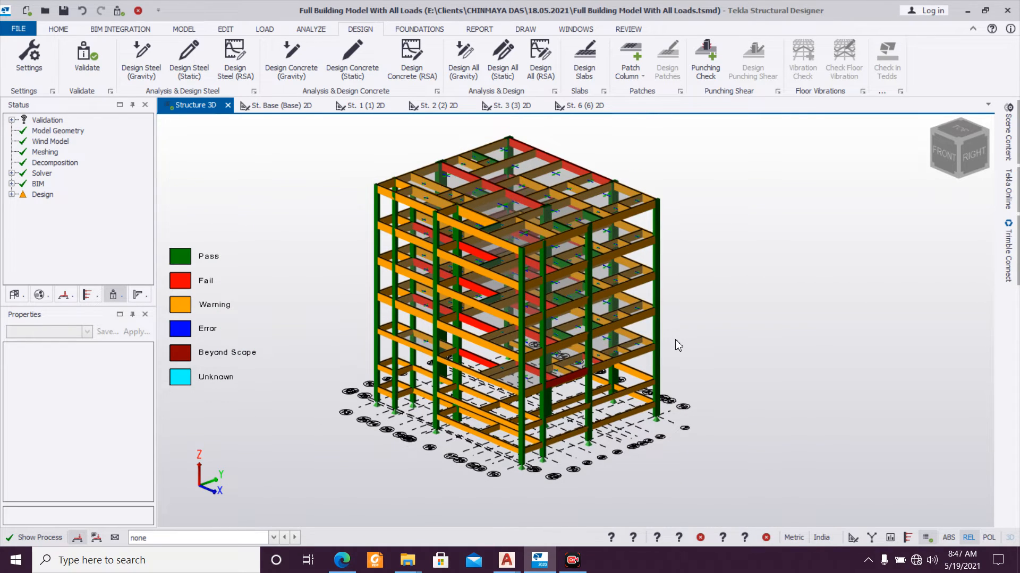
Step: Save the building model under its current file name
{"action": "left_click", "coordinate": [19, 29]}
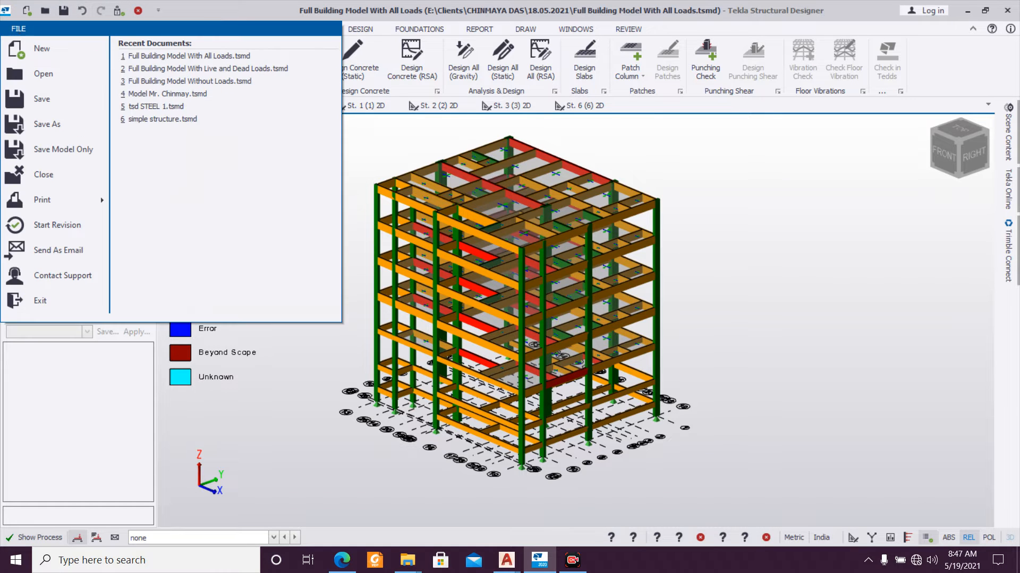
{"action": "left_click", "coordinate": [54, 109]}
{"action": "right_click_drag", "start_coordinate": [634, 240], "coordinate": [260, 232]}
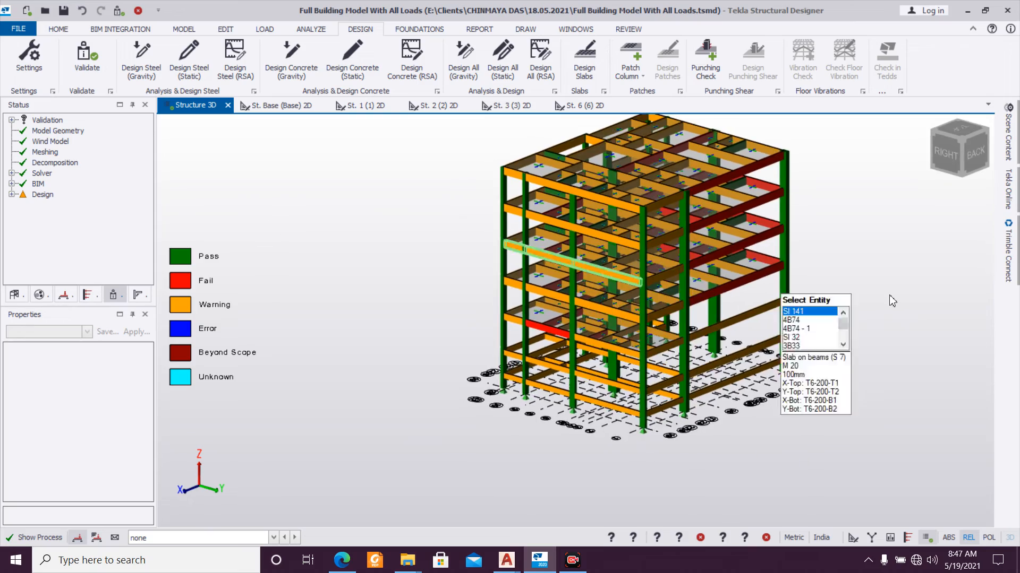
Step: Give all spans of the failing third-floor edge beam 3B39 a new rectangular section of 350 mm breadth and 600 mm depth
{"action": "scroll", "coordinate": [796, 345], "scroll_direction": "up", "scroll_amount": 5}
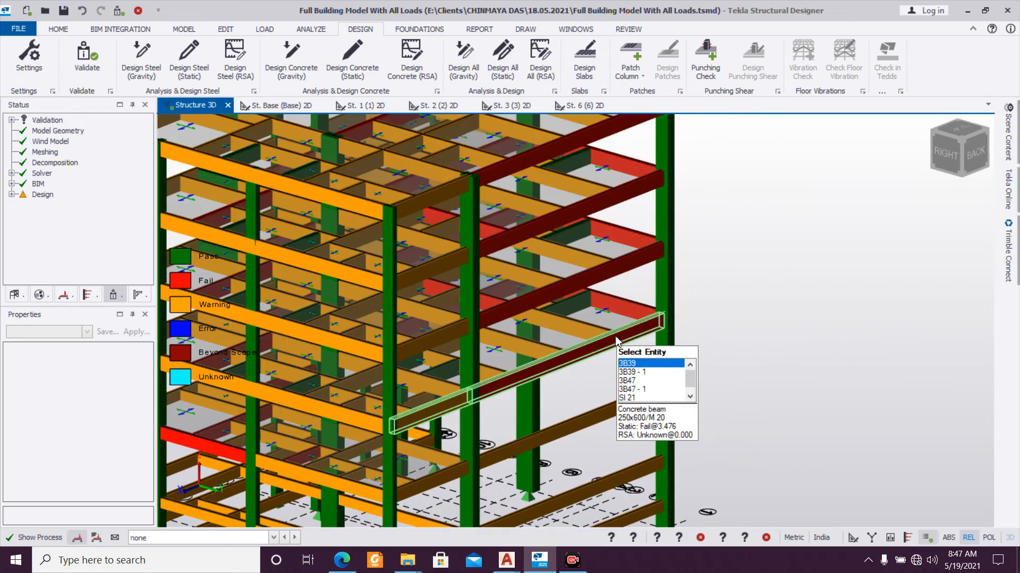
{"action": "right_click_drag", "start_coordinate": [856, 345], "coordinate": [904, 335]}
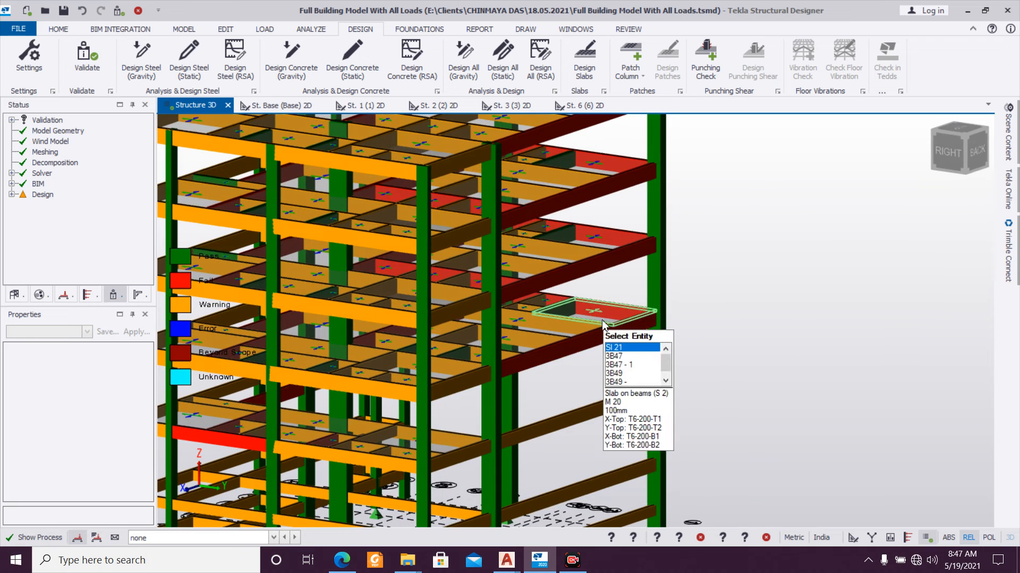
{"action": "left_click", "coordinate": [611, 338]}
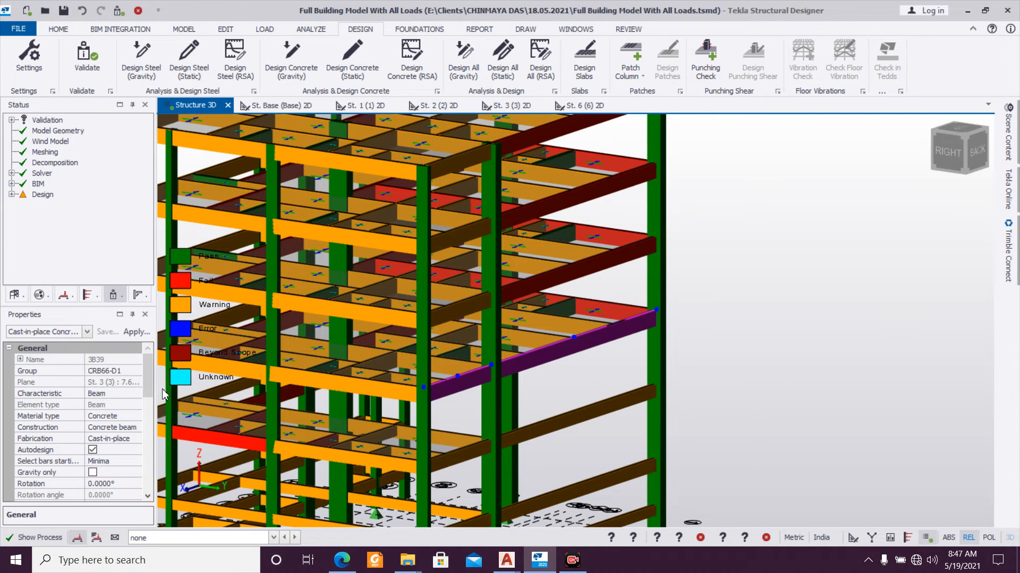
{"action": "scroll", "coordinate": [154, 392], "scroll_direction": "down", "scroll_amount": 4}
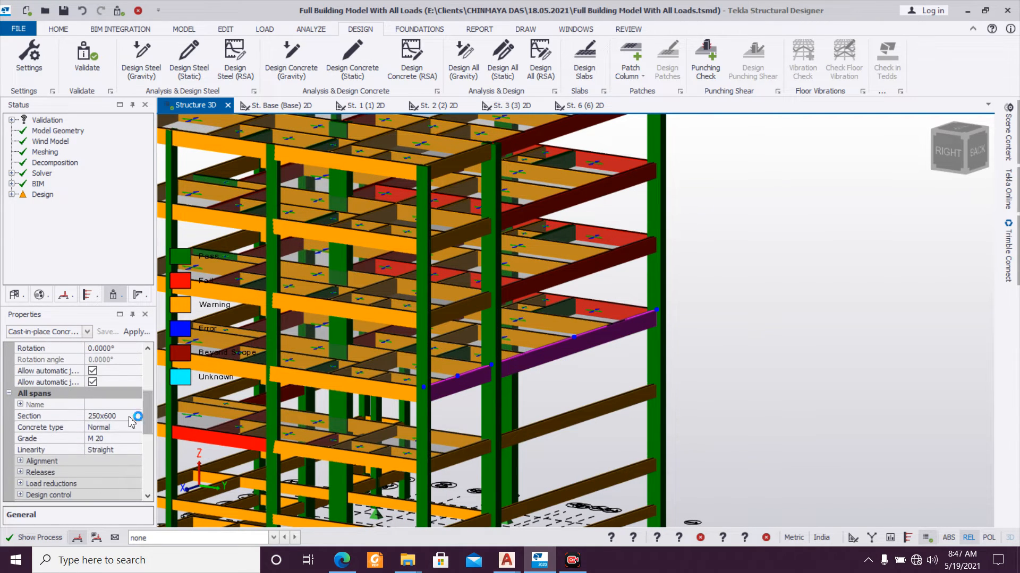
{"action": "left_click", "coordinate": [133, 417]}
{"action": "left_click", "coordinate": [136, 416]}
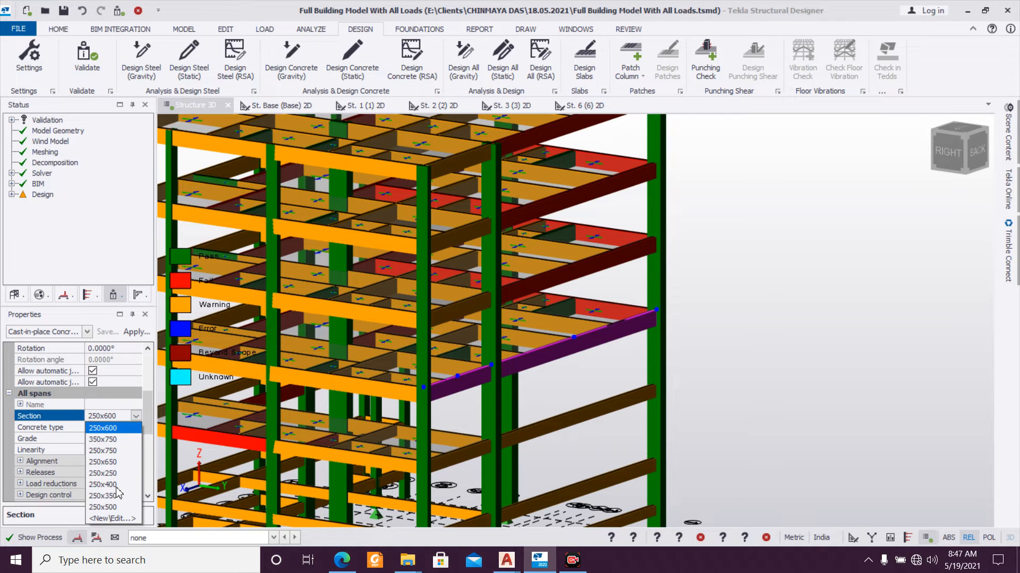
{"action": "left_click", "coordinate": [111, 519]}
{"action": "type", "text": "300"}
{"action": "key", "text": "BackSpace"}
{"action": "key", "text": "BackSpace"}
{"action": "type", "text": "50"}
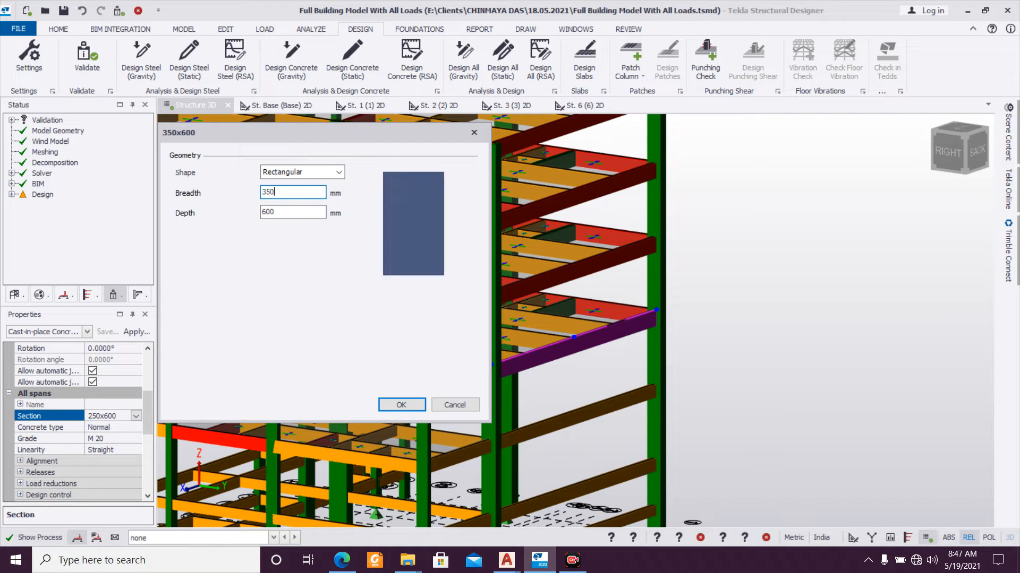
{"action": "left_click", "coordinate": [401, 405]}
Step: Set all spans of the failing edge beam 4B70, directly above 3B39, to the 350x600 section
{"action": "scroll", "coordinate": [376, 432], "scroll_direction": "up", "scroll_amount": 2}
{"action": "scroll", "coordinate": [376, 431], "scroll_direction": "up", "scroll_amount": 5}
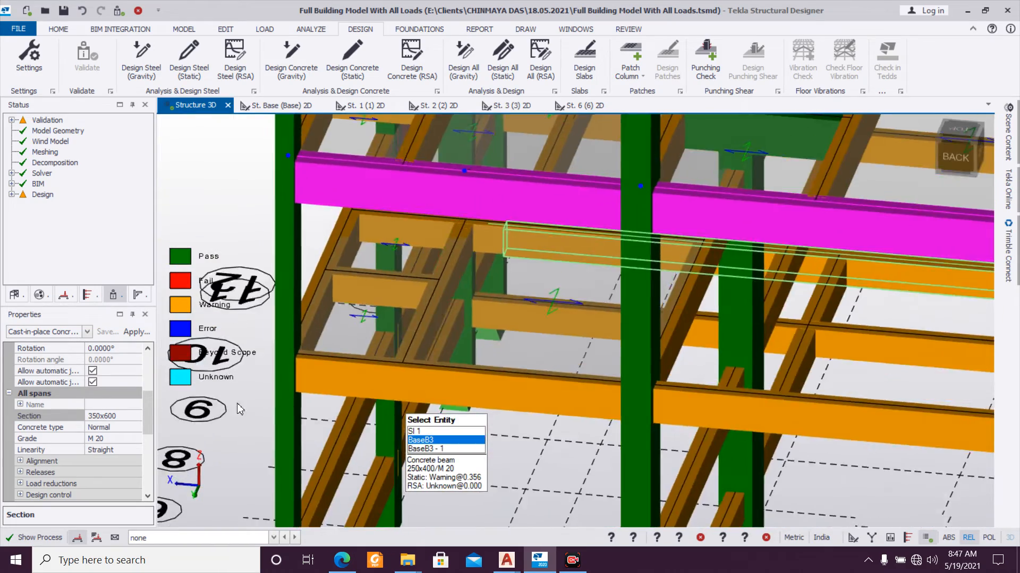
{"action": "right_click_drag", "start_coordinate": [237, 404], "coordinate": [428, 422]}
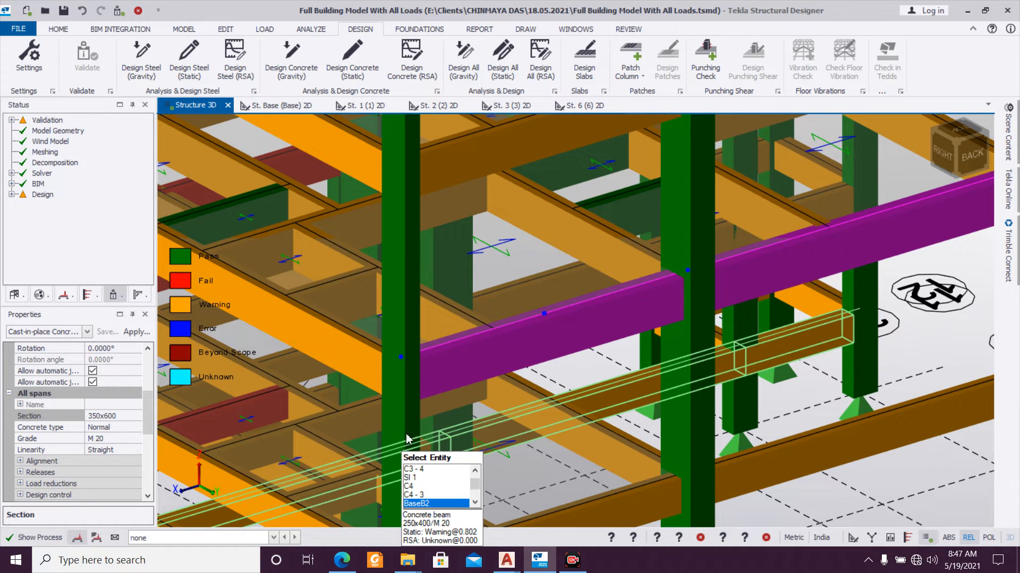
{"action": "scroll", "coordinate": [336, 402], "scroll_direction": "down", "scroll_amount": 5}
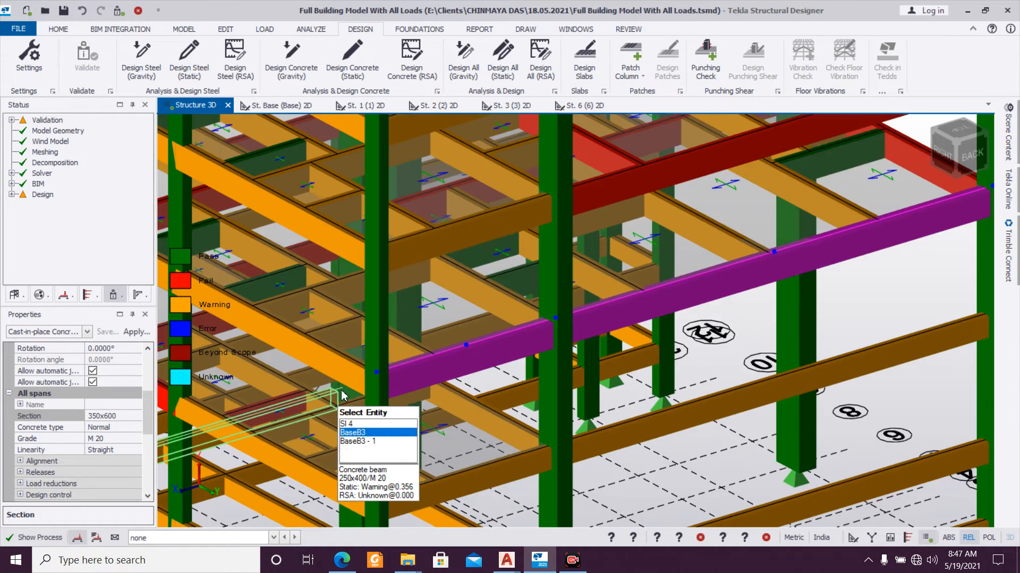
{"action": "scroll", "coordinate": [336, 402], "scroll_direction": "down", "scroll_amount": 3}
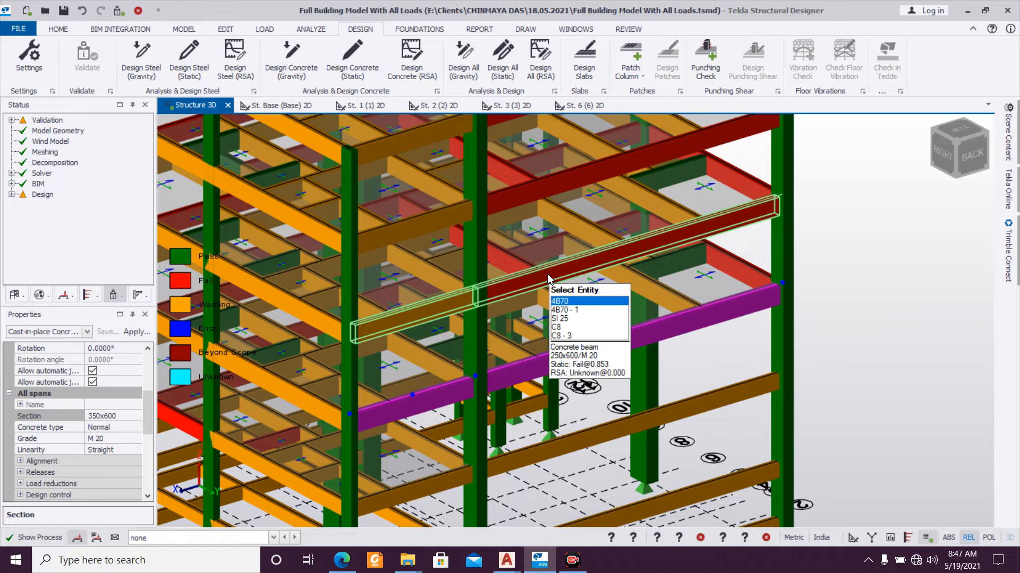
{"action": "left_click", "coordinate": [548, 278]}
{"action": "left_click", "coordinate": [136, 419]}
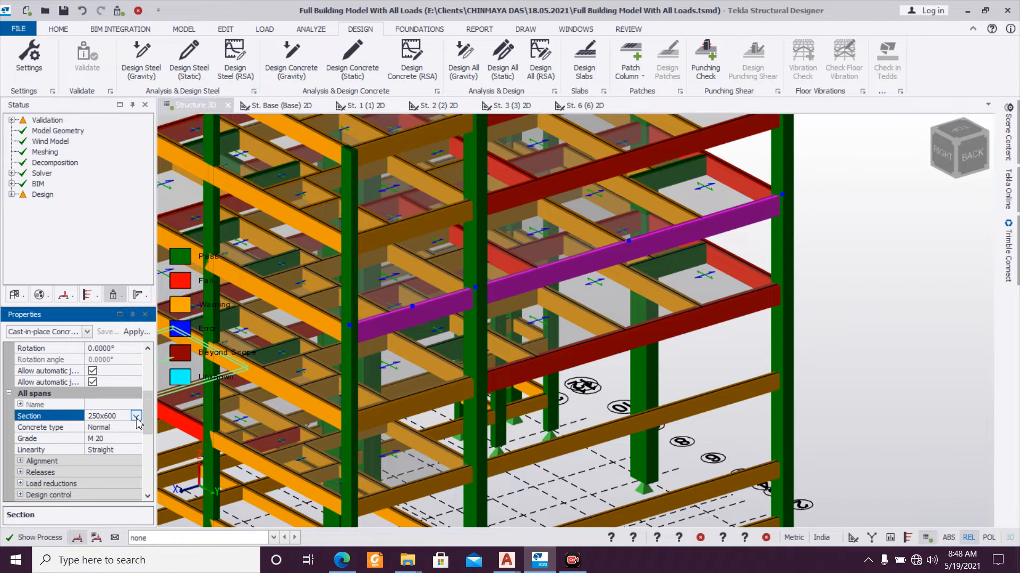
{"action": "left_click", "coordinate": [136, 417]}
{"action": "left_click", "coordinate": [117, 441]}
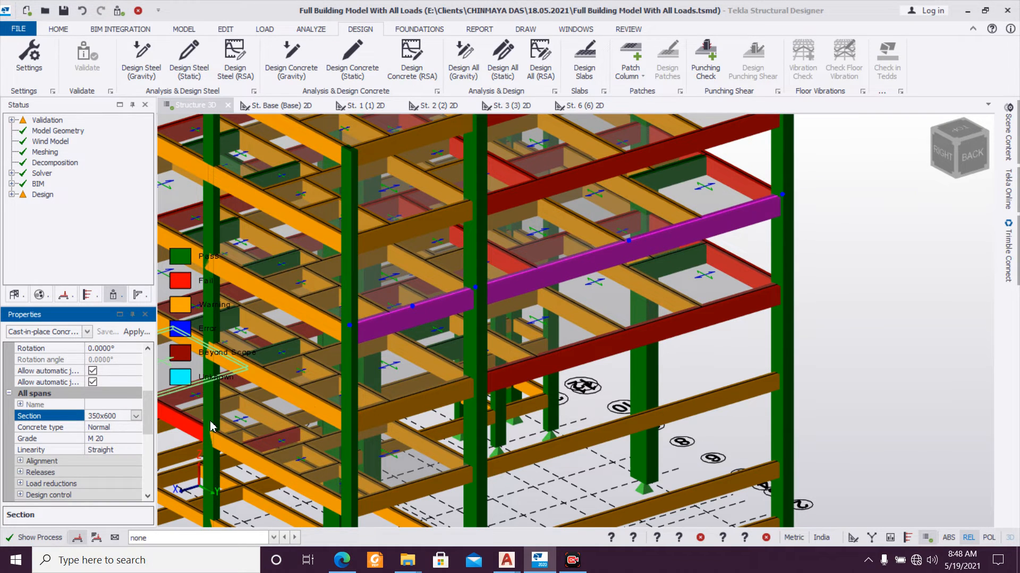
Step: Assign the 350x600 section to all spans of the two edge beams above 4B70, on the fifth floor and at the roof
{"action": "left_click", "coordinate": [616, 271]}
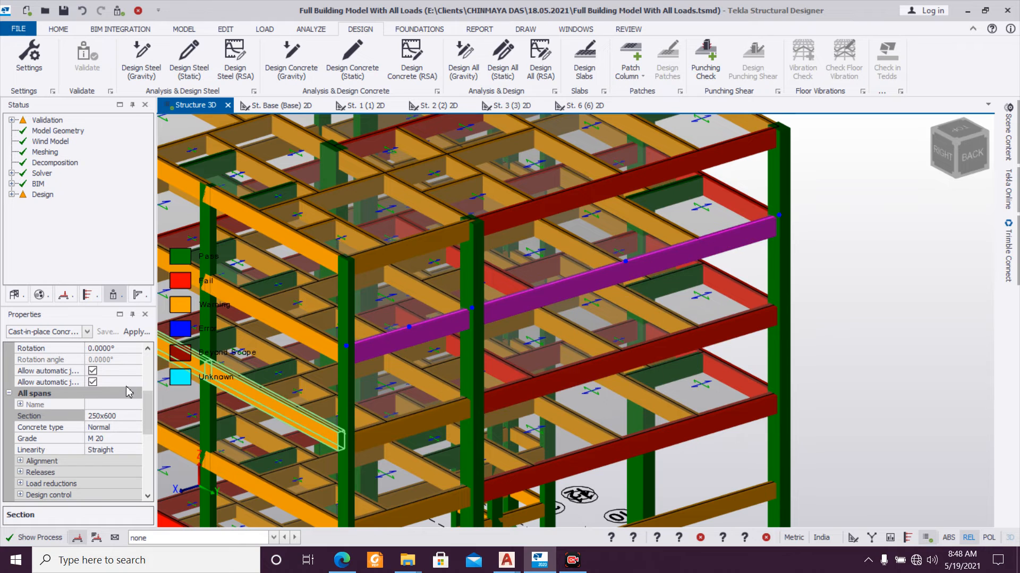
{"action": "left_click", "coordinate": [133, 416]}
{"action": "left_click", "coordinate": [136, 417]}
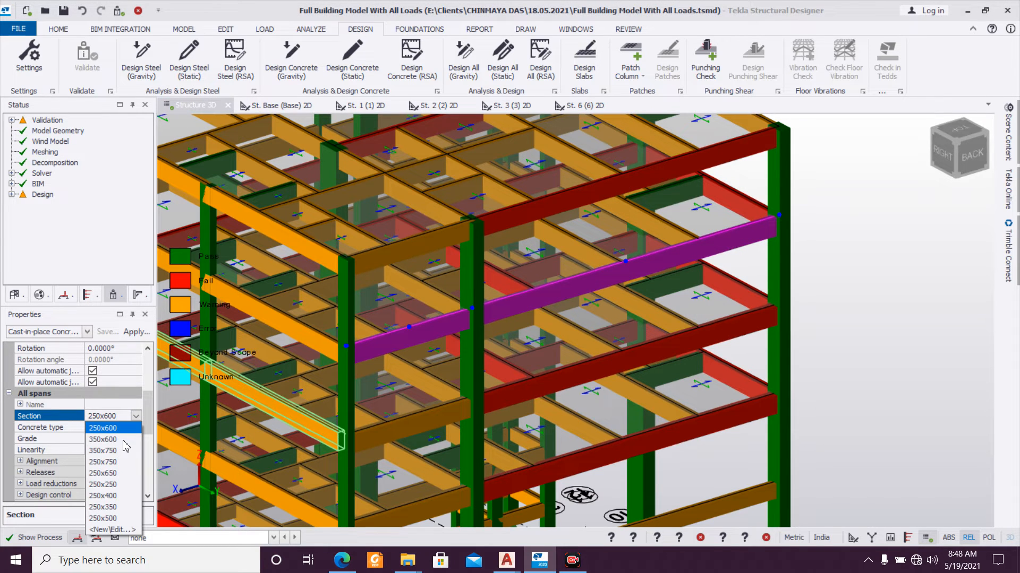
{"action": "left_click", "coordinate": [124, 442]}
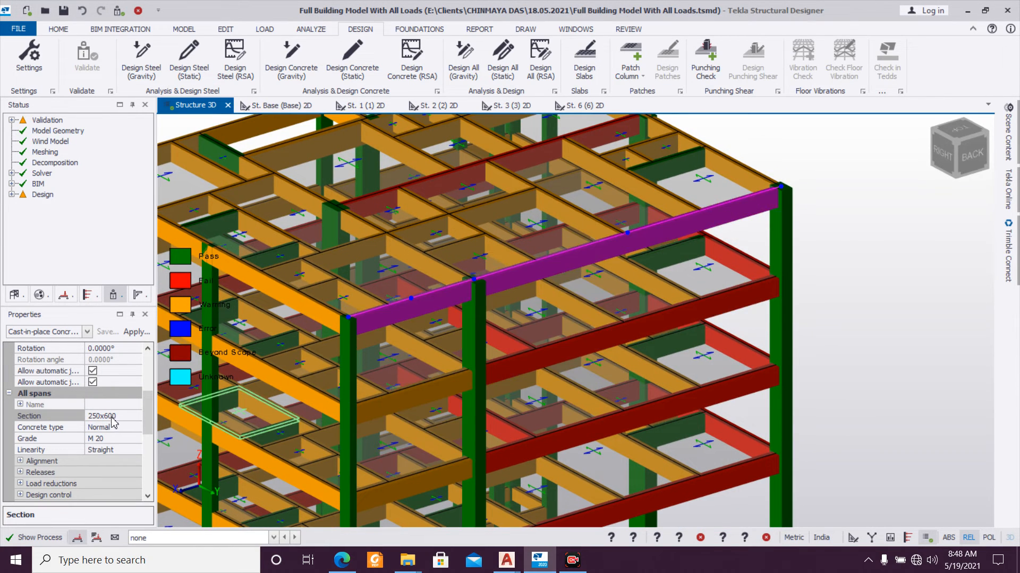
{"action": "left_click", "coordinate": [129, 421]}
{"action": "left_click", "coordinate": [136, 416]}
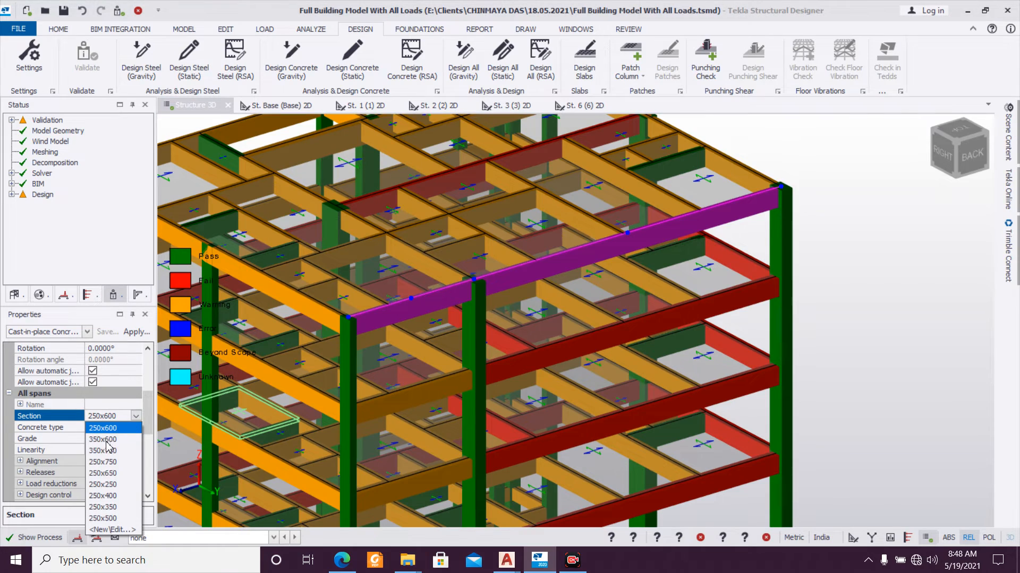
{"action": "left_click", "coordinate": [109, 440]}
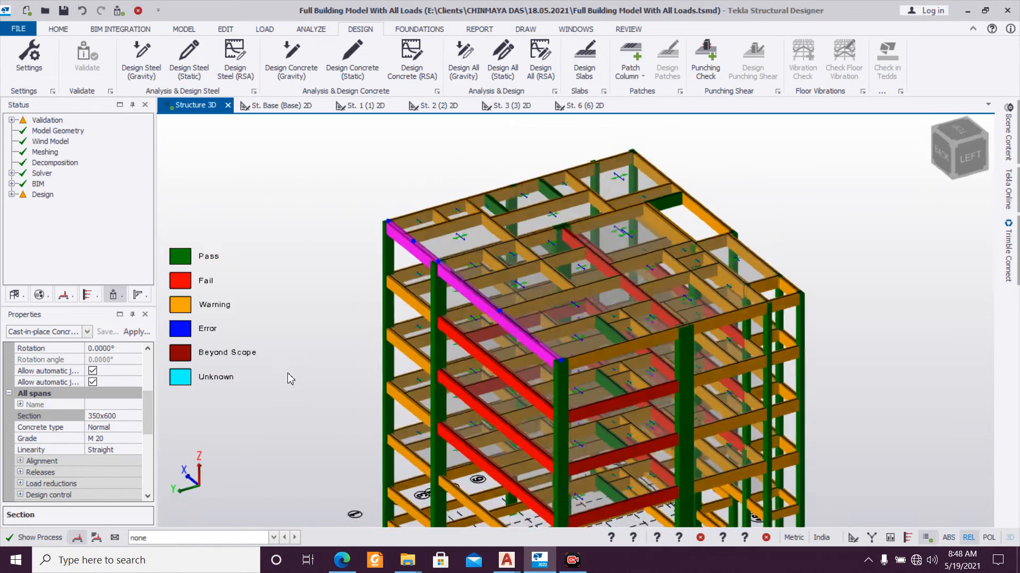
Step: Set the section of span 3 only of the failing fifth-floor edge beam 5B75 to 350x600
{"action": "middle_click_drag", "start_coordinate": [675, 469], "coordinate": [566, 381]}
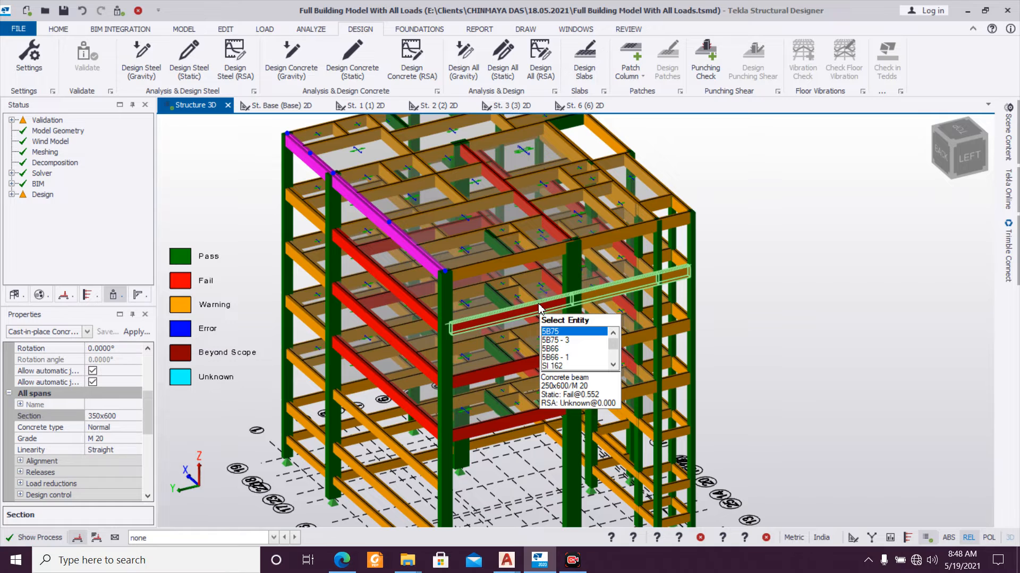
{"action": "left_click", "coordinate": [538, 308]}
{"action": "scroll", "coordinate": [541, 314], "scroll_direction": "up", "scroll_amount": 5}
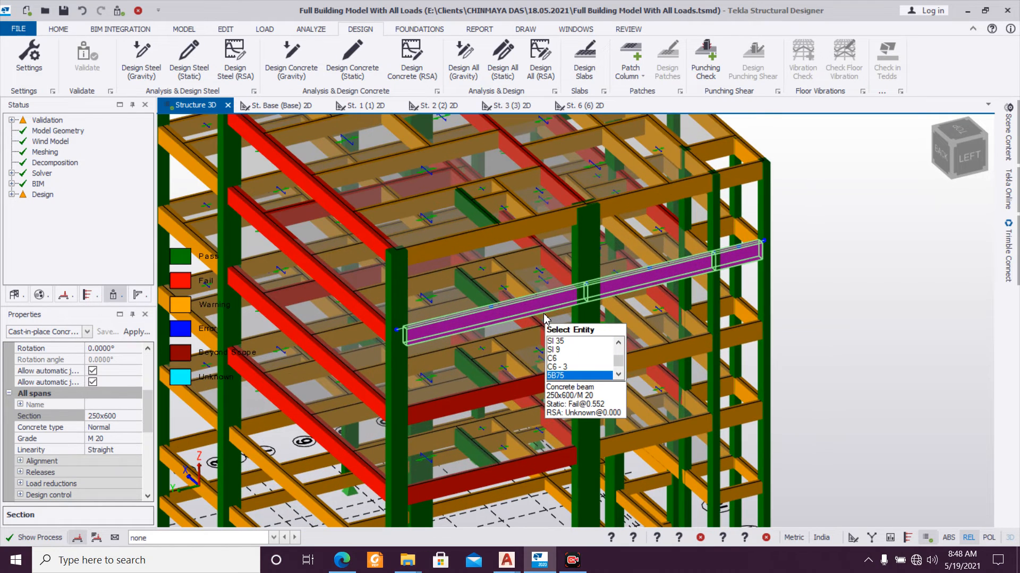
{"action": "scroll", "coordinate": [544, 317], "scroll_direction": "down", "scroll_amount": 5}
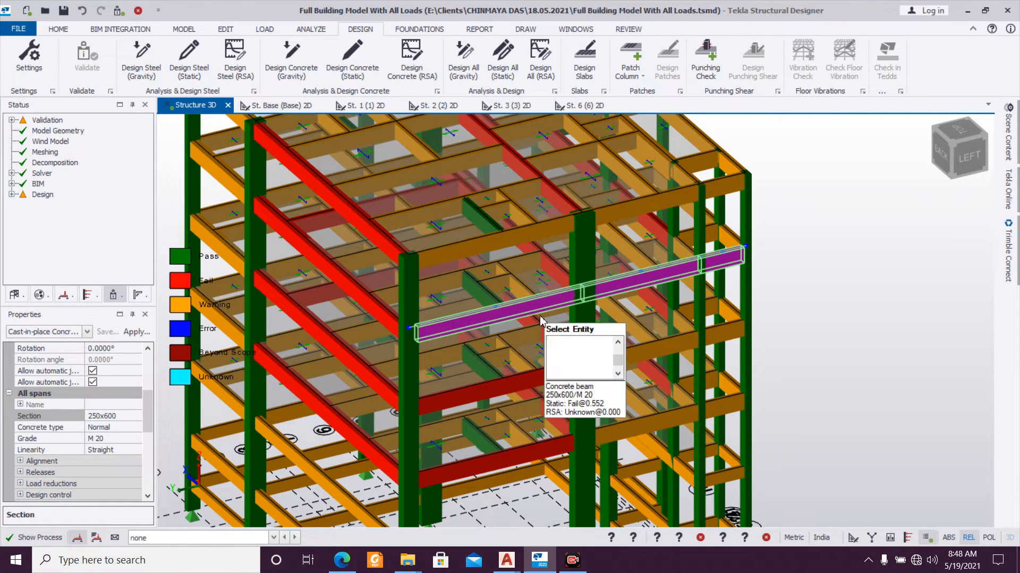
{"action": "scroll", "coordinate": [525, 320], "scroll_direction": "up", "scroll_amount": 5}
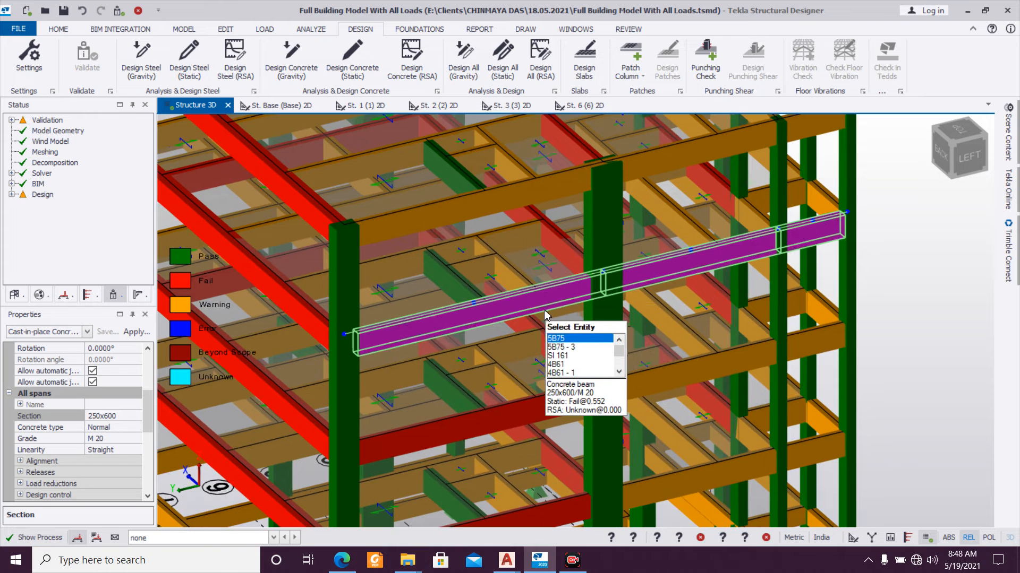
{"action": "double_click", "coordinate": [544, 304]}
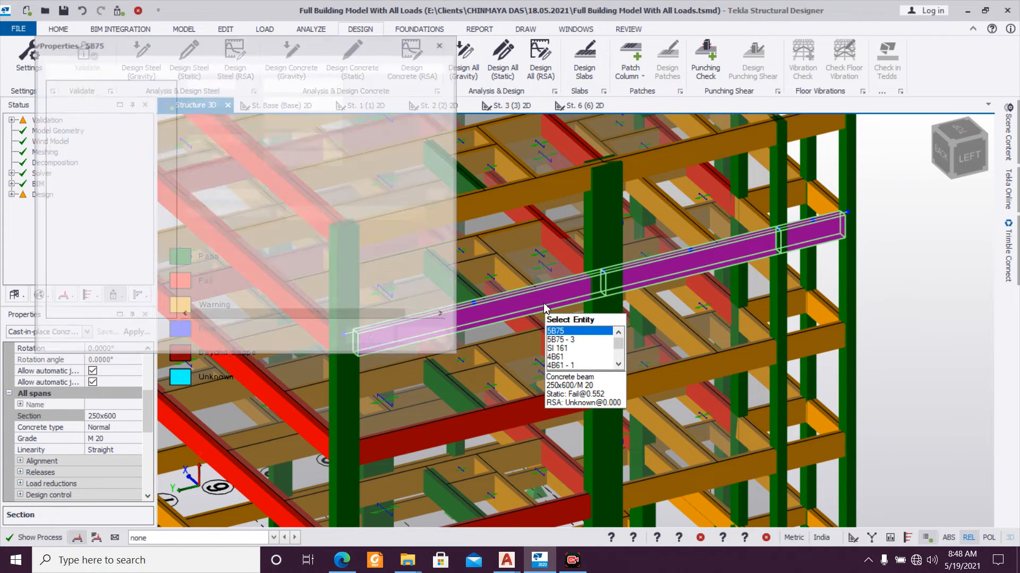
{"action": "left_click", "coordinate": [429, 336]}
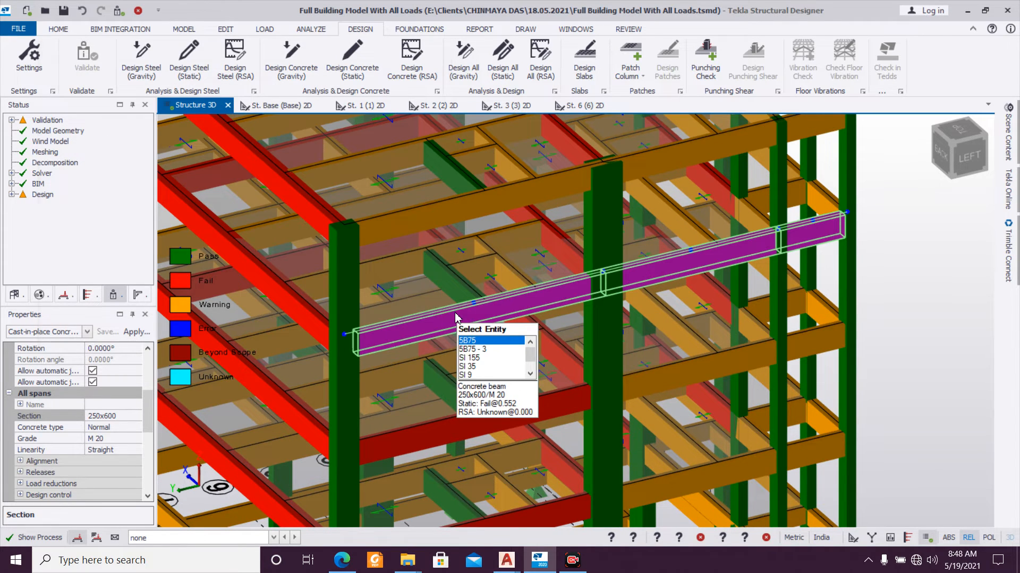
{"action": "double_click", "coordinate": [455, 317]}
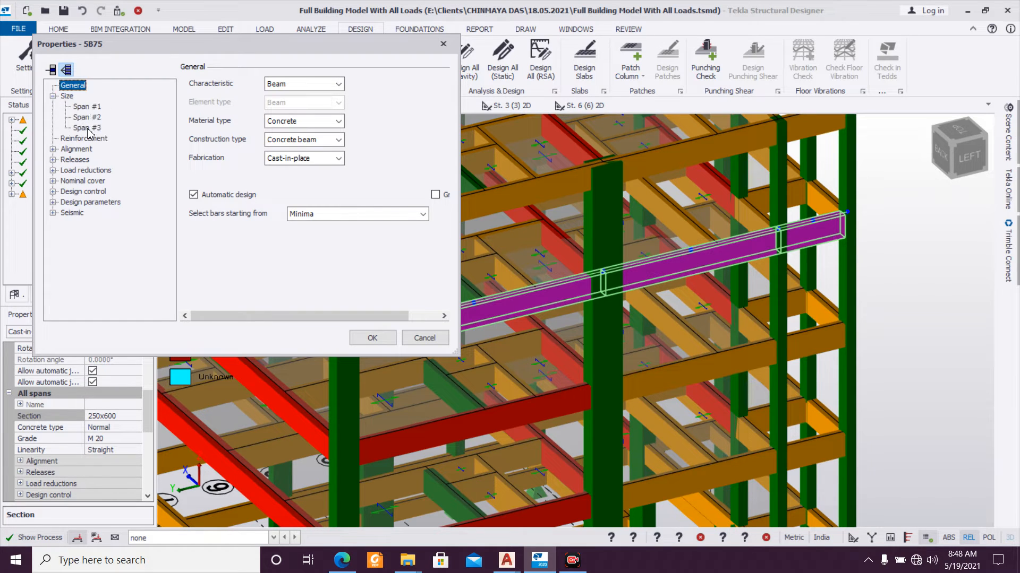
{"action": "left_click", "coordinate": [87, 128]}
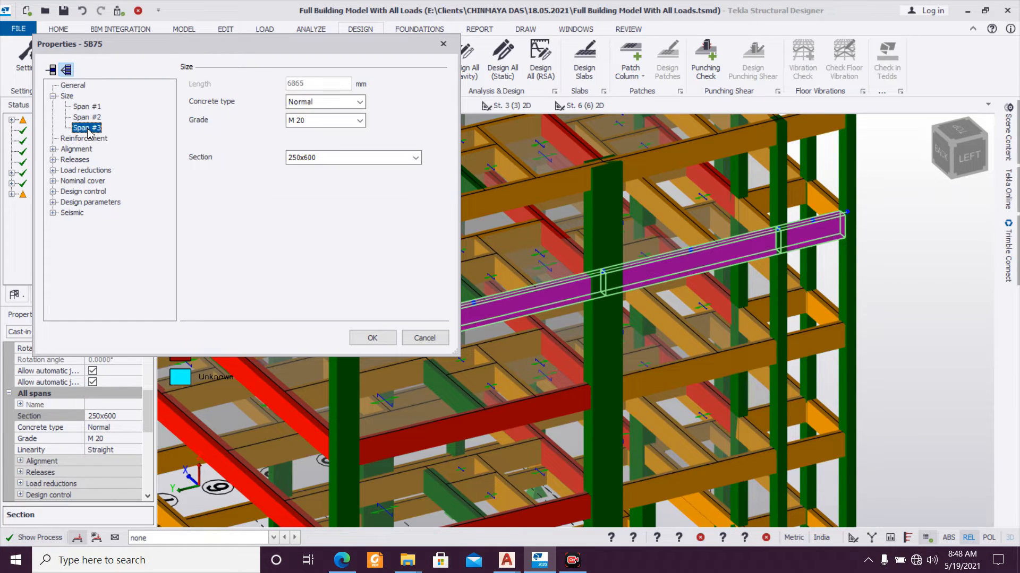
{"action": "left_click", "coordinate": [348, 158]}
{"action": "left_click", "coordinate": [343, 181]}
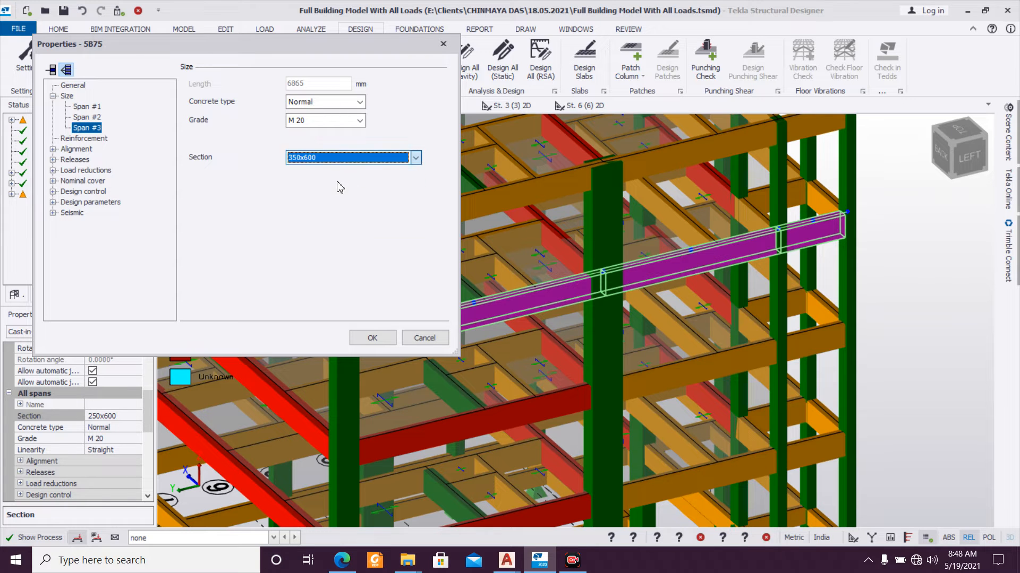
{"action": "left_click", "coordinate": [373, 339]}
Step: Set the section of span 3 of the fourth-floor edge beam 4B75 to 350x600
{"action": "scroll", "coordinate": [456, 297], "scroll_direction": "up", "scroll_amount": 4}
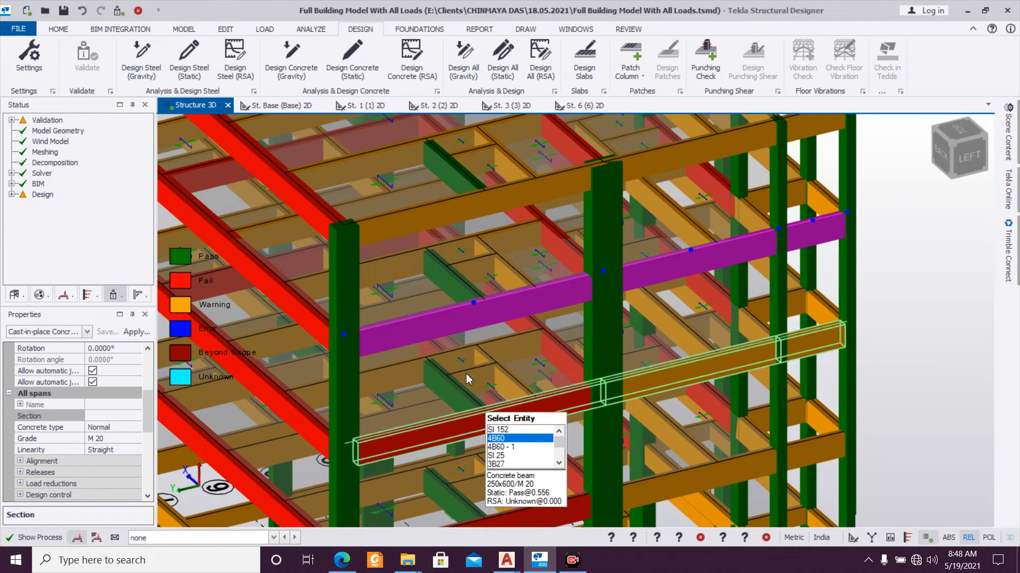
{"action": "left_click", "coordinate": [454, 289]}
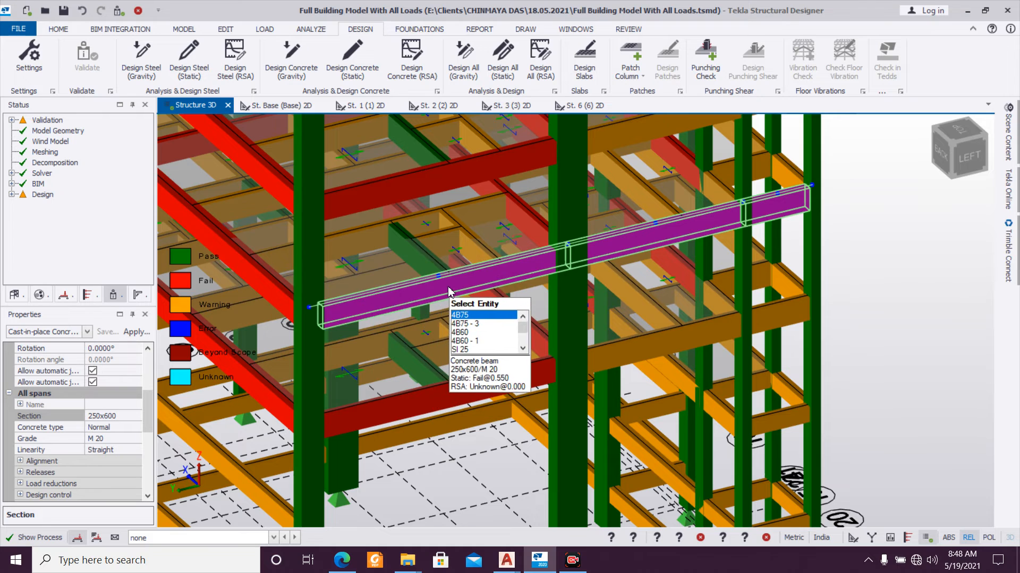
{"action": "double_click", "coordinate": [449, 291]}
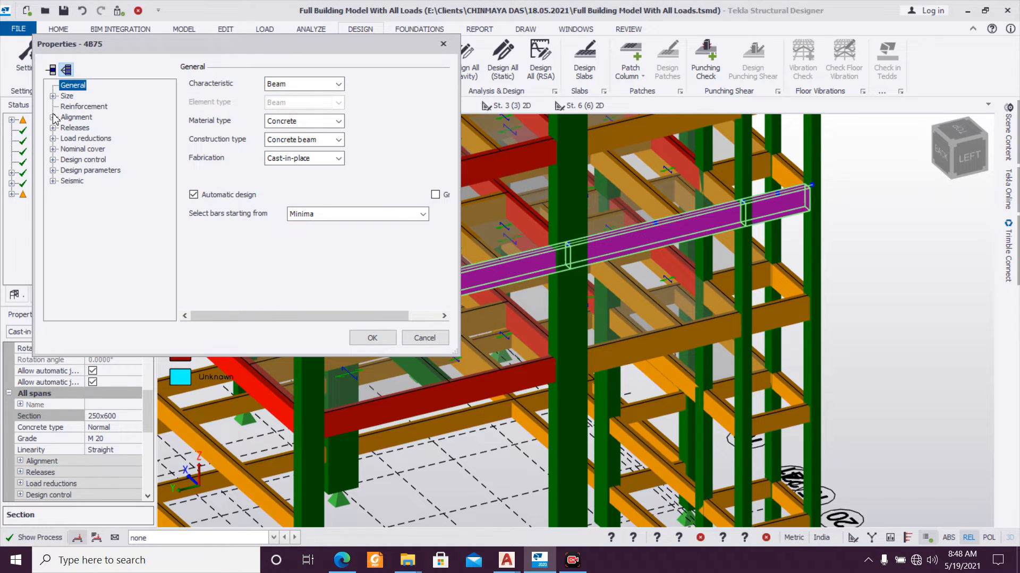
{"action": "left_click", "coordinate": [88, 129]}
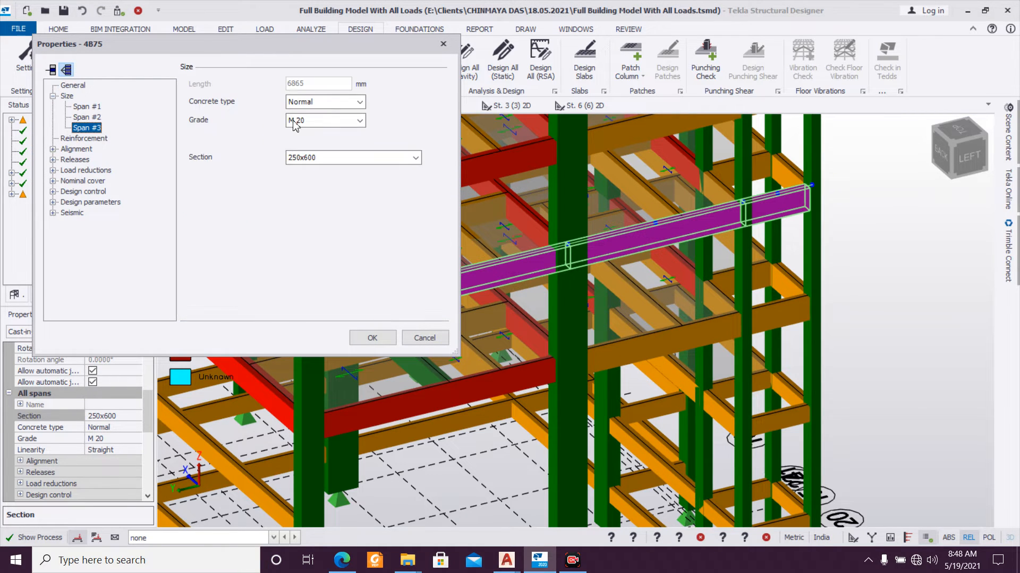
{"action": "left_click", "coordinate": [326, 159]}
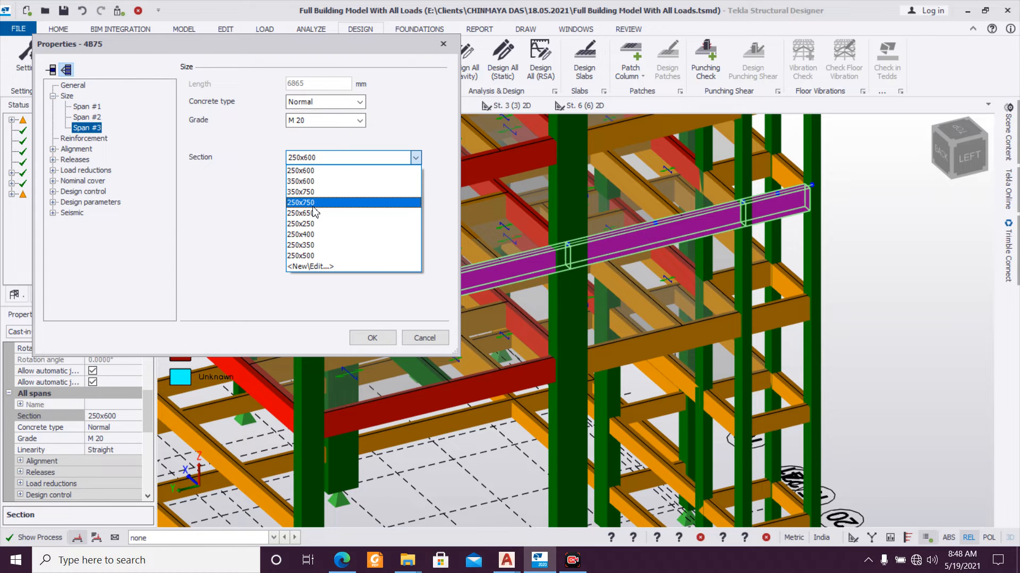
{"action": "left_click", "coordinate": [322, 183]}
{"action": "left_click", "coordinate": [372, 338]}
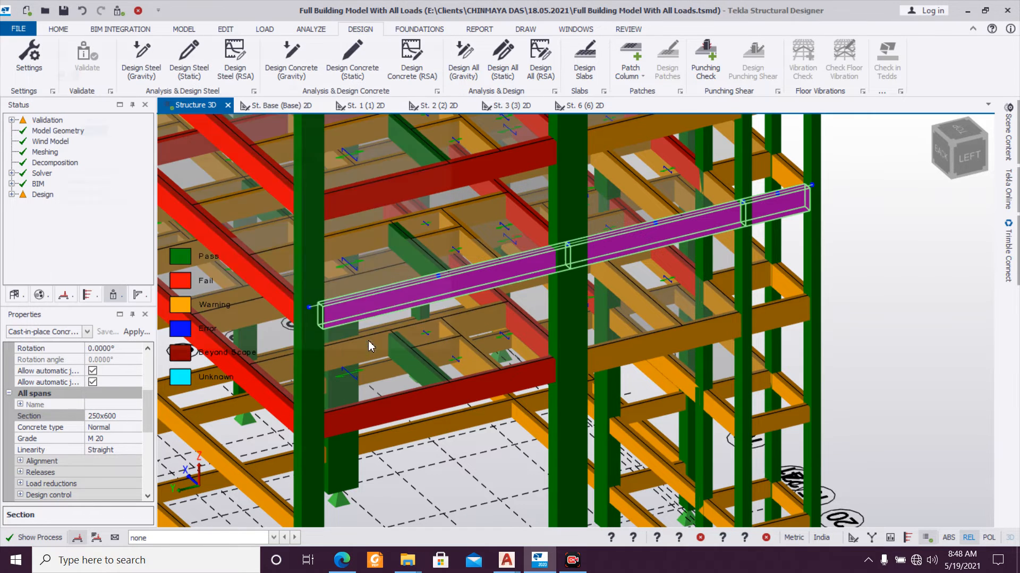
Step: Set the section of span 3 of the third-floor edge beam 3B49, directly below the fourth-floor one, to 350x600
{"action": "left_click", "coordinate": [403, 399]}
{"action": "double_click", "coordinate": [403, 399]}
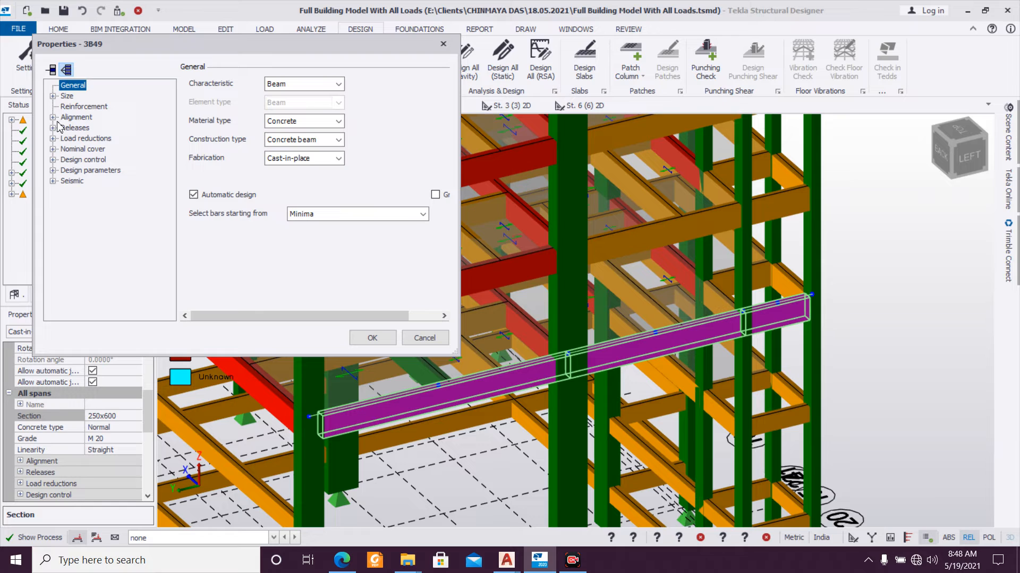
{"action": "left_click", "coordinate": [85, 128]}
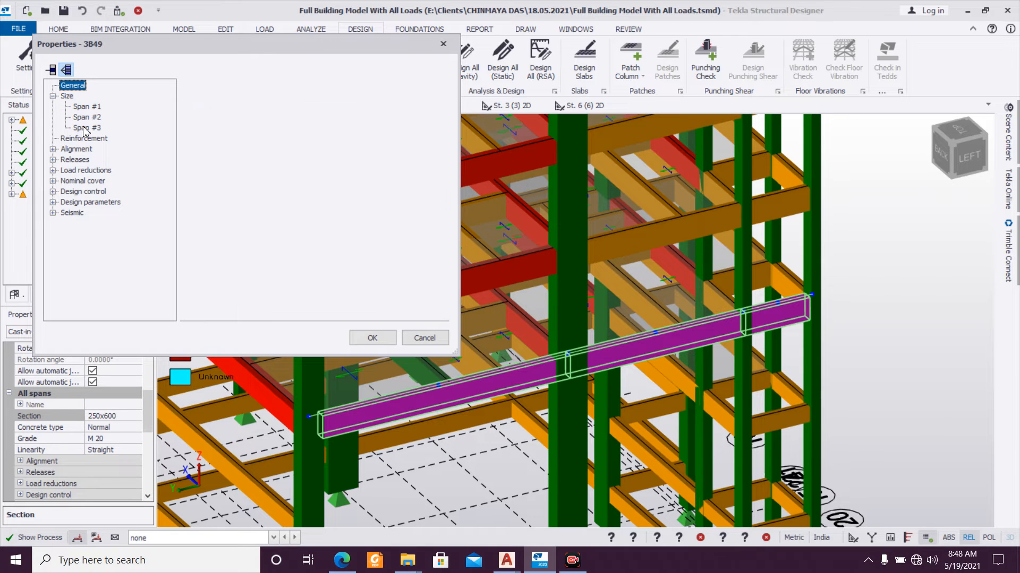
{"action": "left_click", "coordinate": [338, 159]}
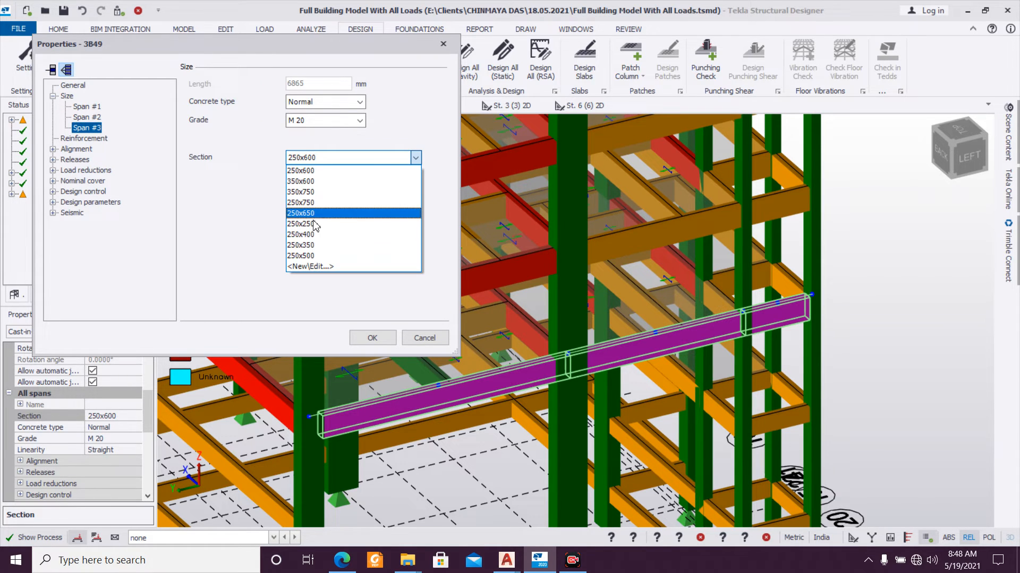
{"action": "left_click", "coordinate": [314, 182]}
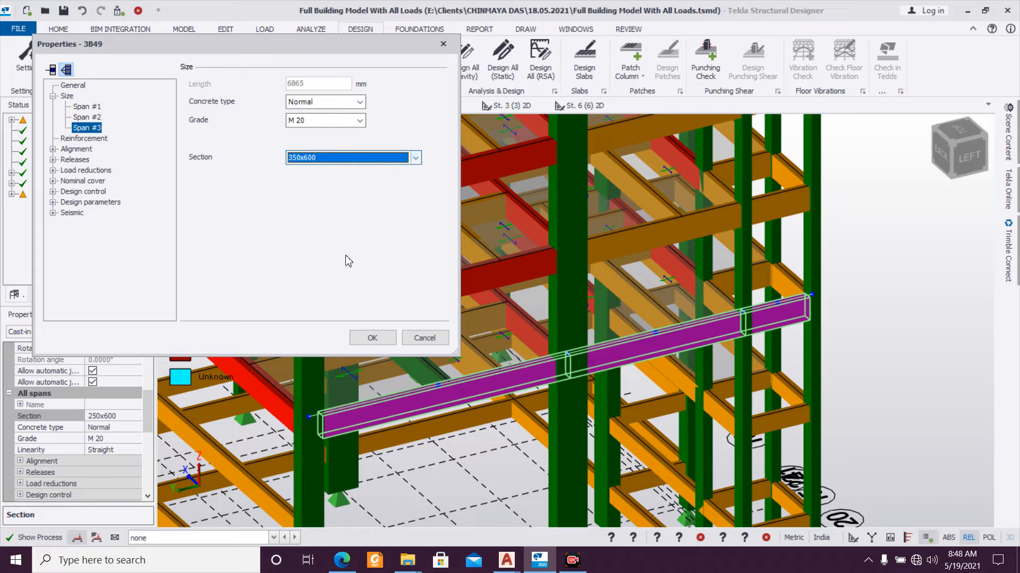
{"action": "left_click", "coordinate": [373, 341]}
Step: Run the static analysis and design of all members with the enlarged edge beam sections
{"action": "middle_click_drag", "start_coordinate": [412, 361], "coordinate": [383, 233]}
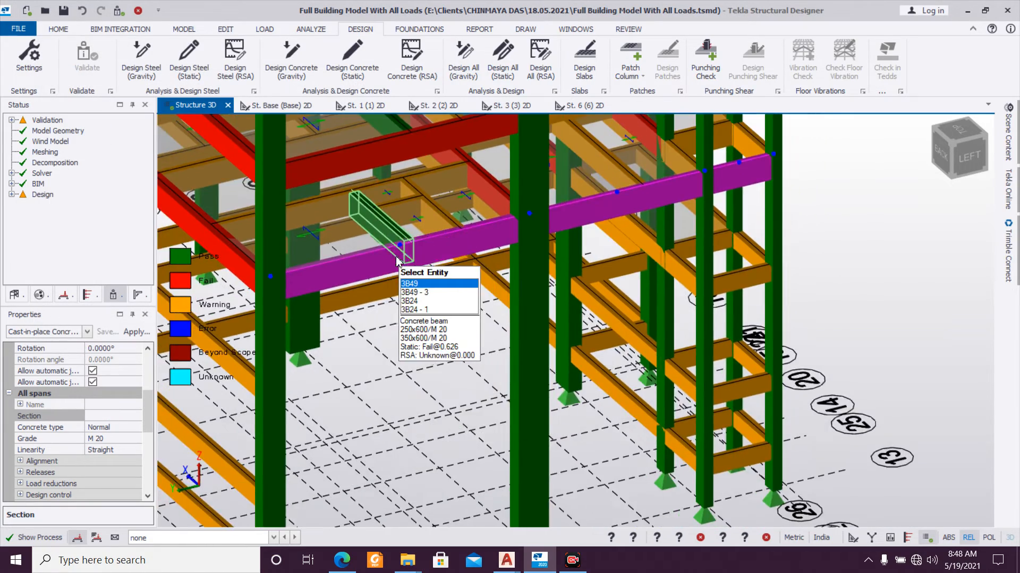
{"action": "scroll", "coordinate": [398, 259], "scroll_direction": "down", "scroll_amount": 2}
{"action": "scroll", "coordinate": [397, 259], "scroll_direction": "down", "scroll_amount": 5}
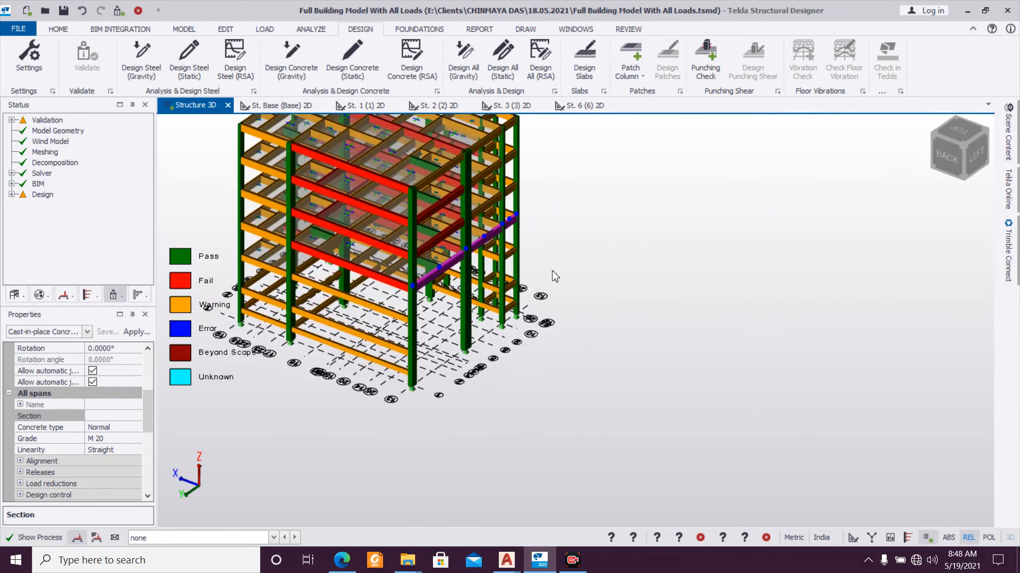
{"action": "left_click", "coordinate": [505, 54]}
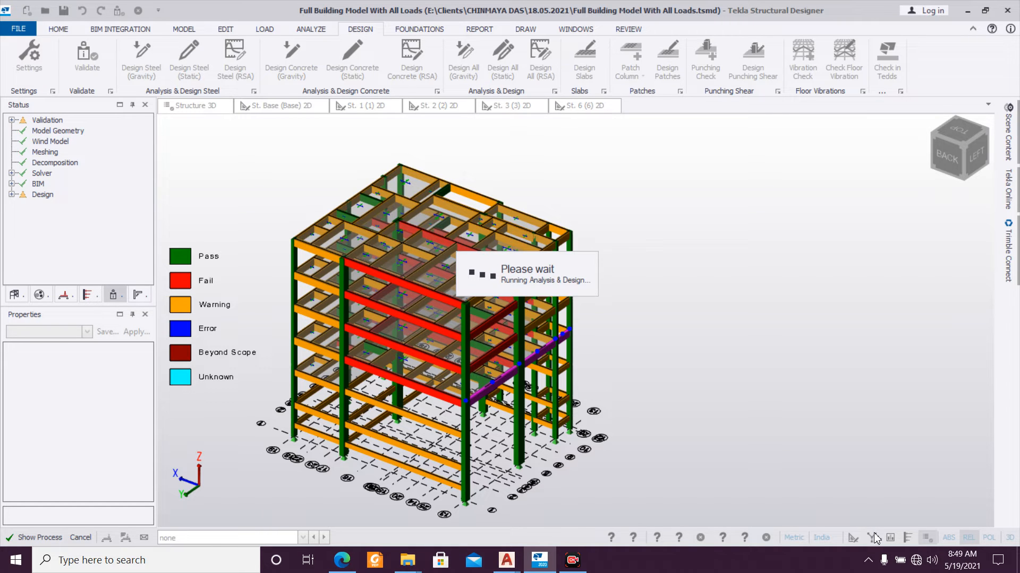
Step: Run the static member design on the beyond-scope third-floor edge beam 3B49 and close its results
{"action": "scroll", "coordinate": [733, 460], "scroll_direction": "up", "scroll_amount": 4}
{"action": "right_click_drag", "start_coordinate": [715, 460], "coordinate": [623, 444]}
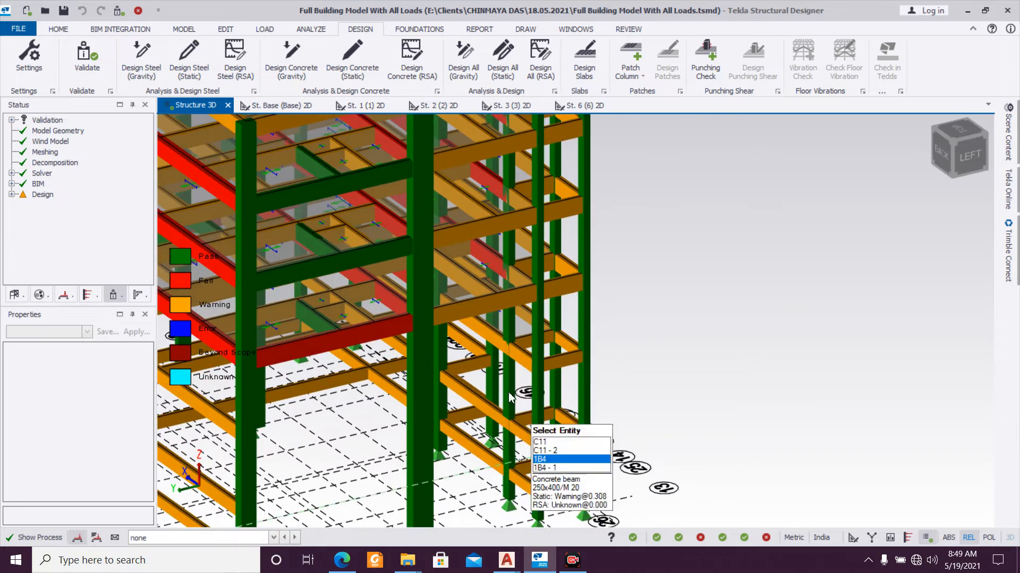
{"action": "scroll", "coordinate": [508, 397], "scroll_direction": "down", "scroll_amount": 2}
{"action": "scroll", "coordinate": [524, 386], "scroll_direction": "up", "scroll_amount": 3}
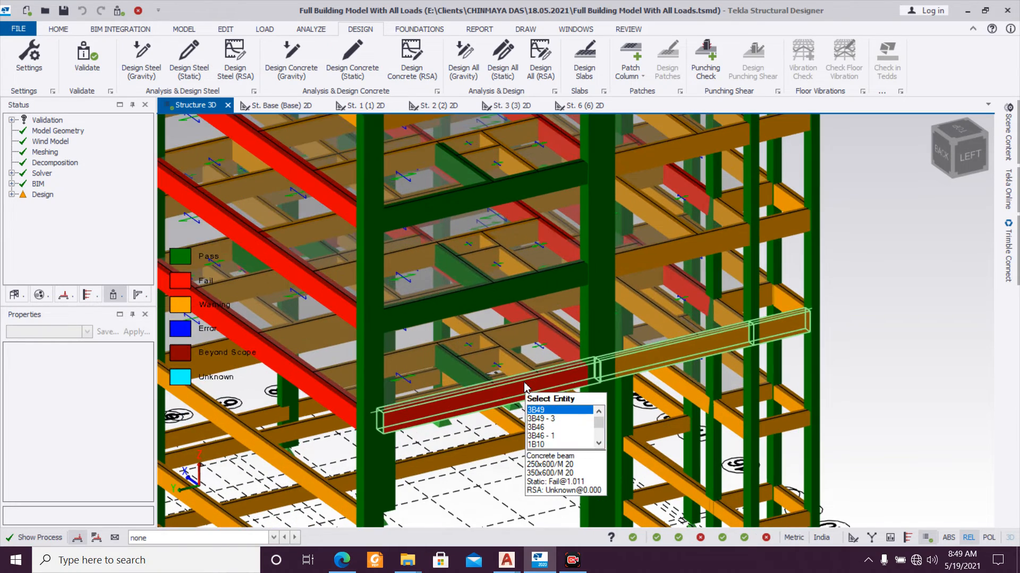
{"action": "left_click", "coordinate": [525, 386]}
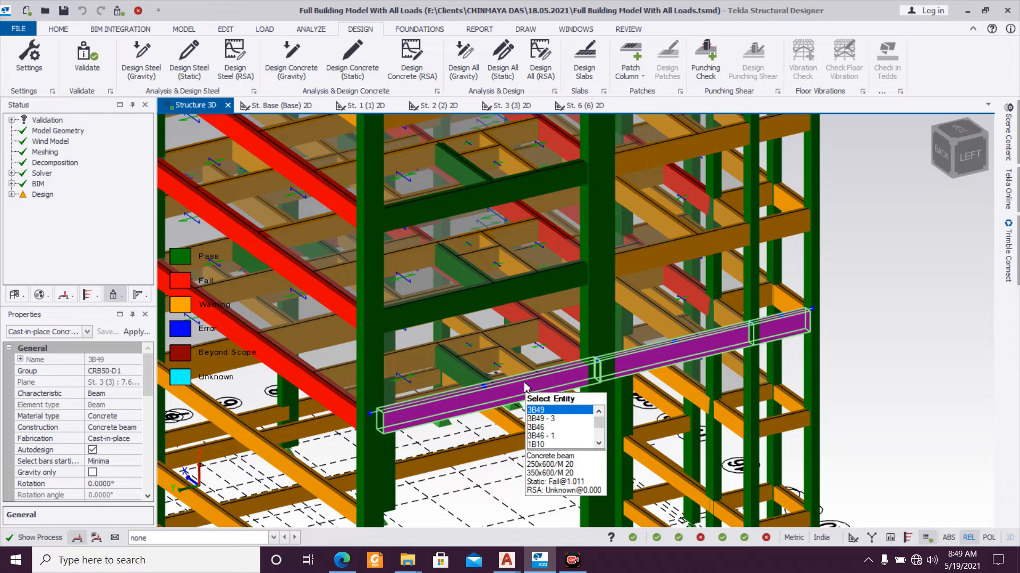
{"action": "right_click", "coordinate": [525, 386]}
{"action": "mouse_move", "coordinate": [611, 291]}
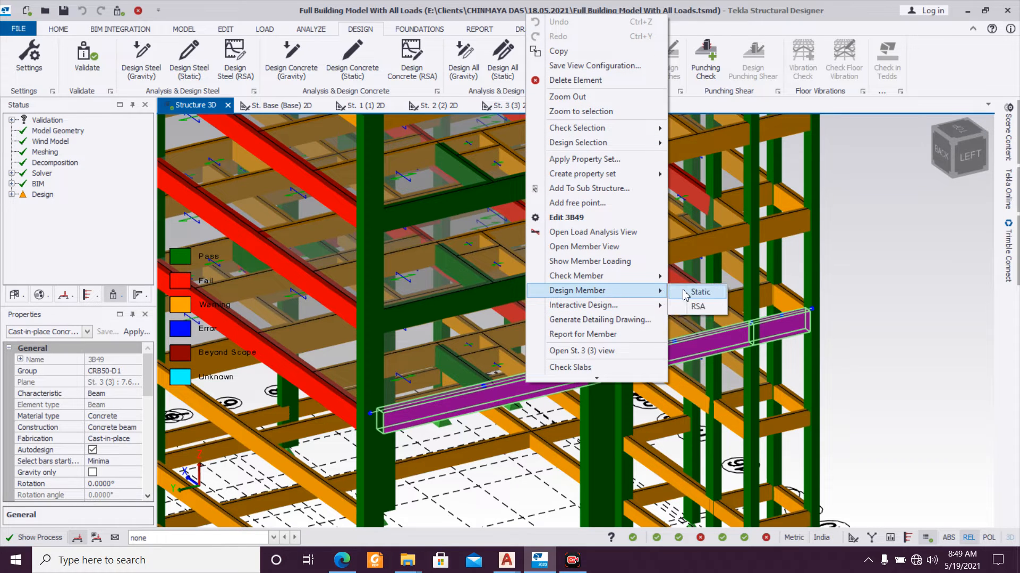
{"action": "left_click", "coordinate": [699, 292]}
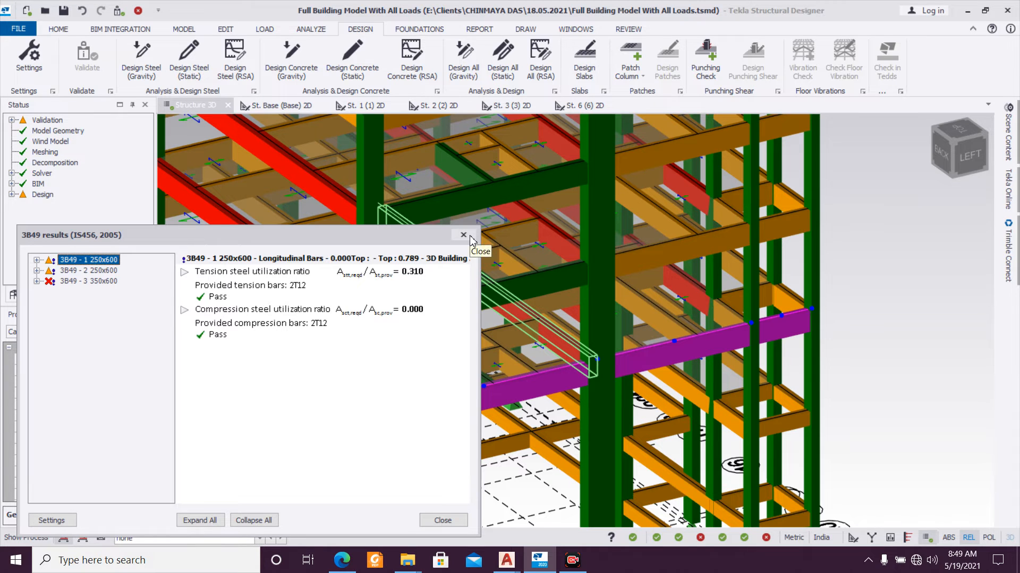
{"action": "left_click", "coordinate": [463, 235]}
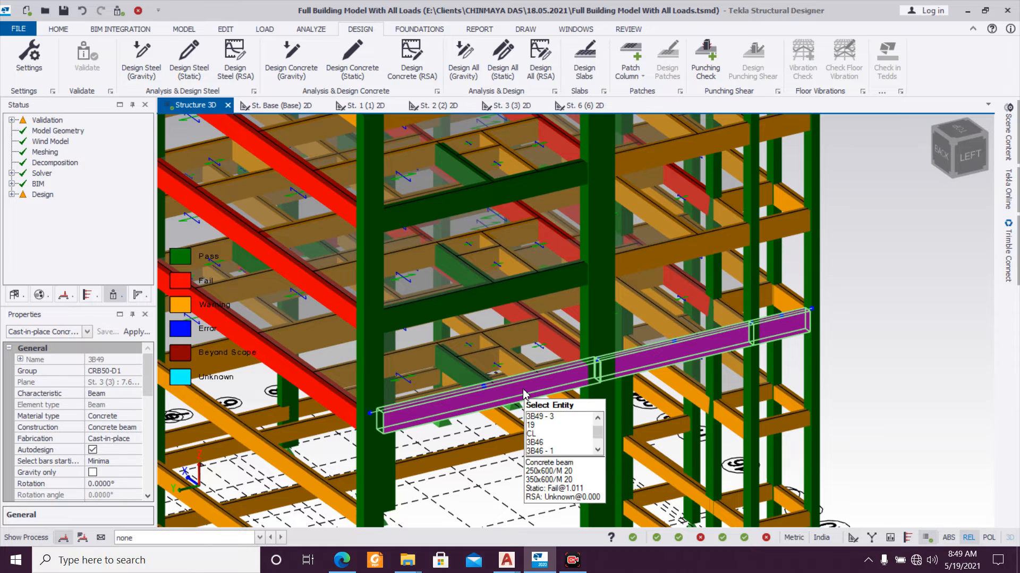
Step: Define a rectangular section 350 mm wide and 650 mm deep and assign it to span 3 of beam 3B49
{"action": "double_click", "coordinate": [523, 394]}
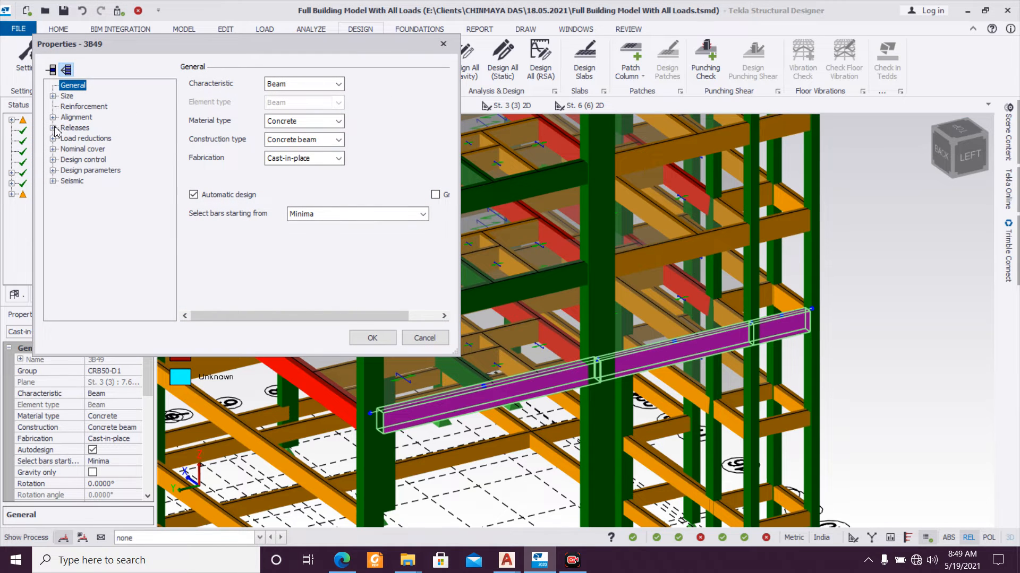
{"action": "left_click", "coordinate": [53, 96]}
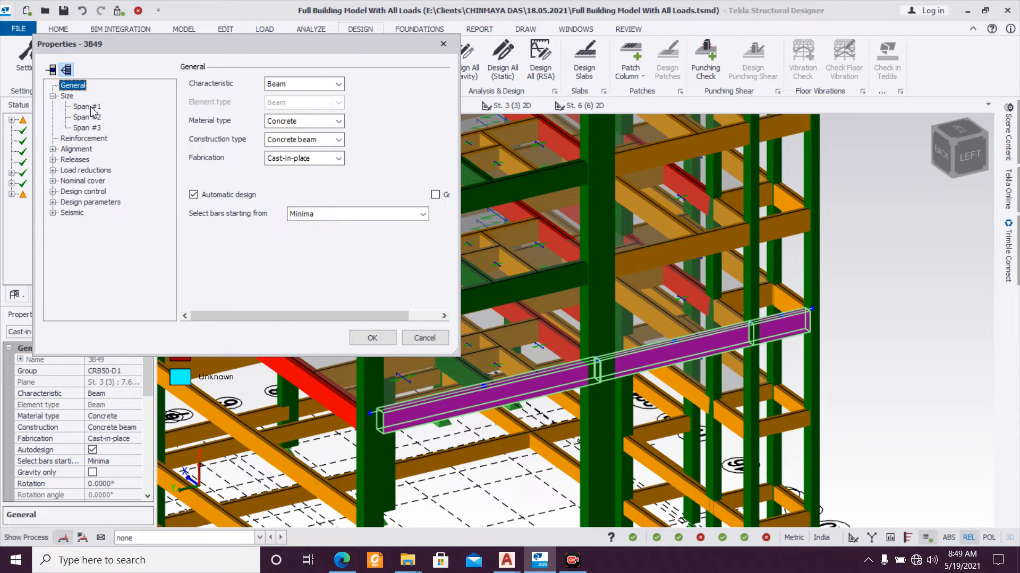
{"action": "left_click", "coordinate": [88, 128]}
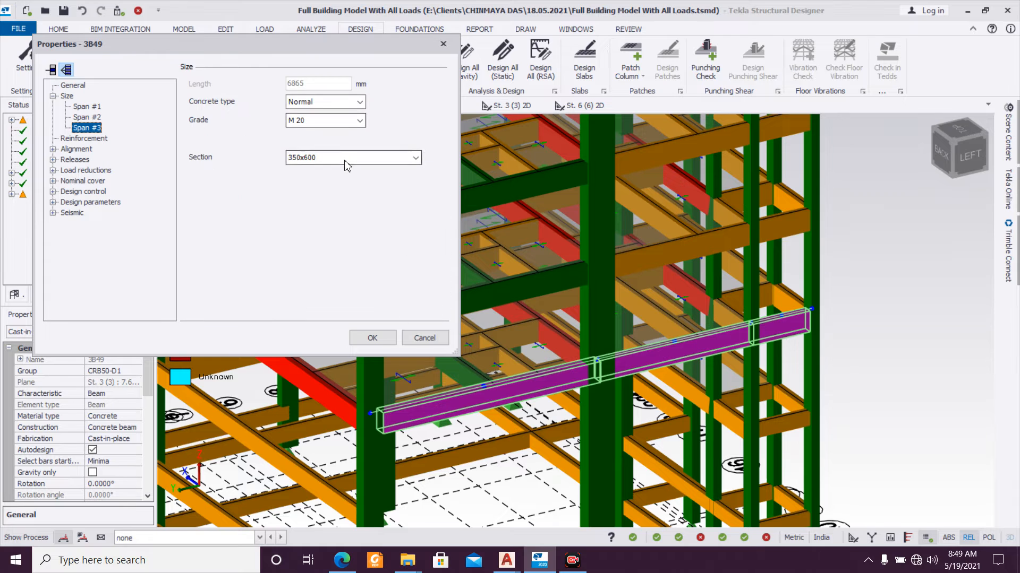
{"action": "left_click", "coordinate": [355, 158]}
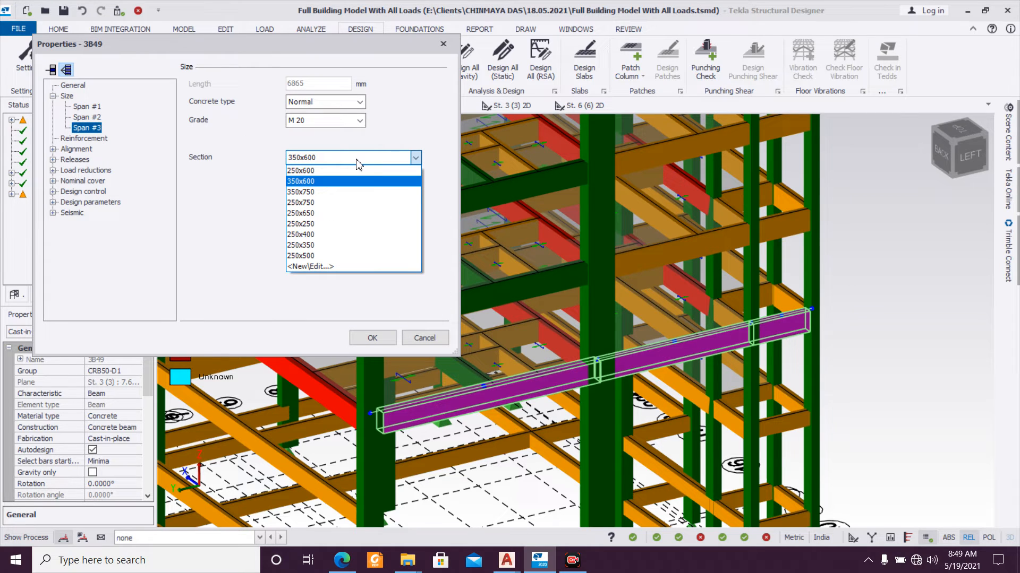
{"action": "left_click", "coordinate": [356, 160]}
{"action": "left_click", "coordinate": [357, 161]}
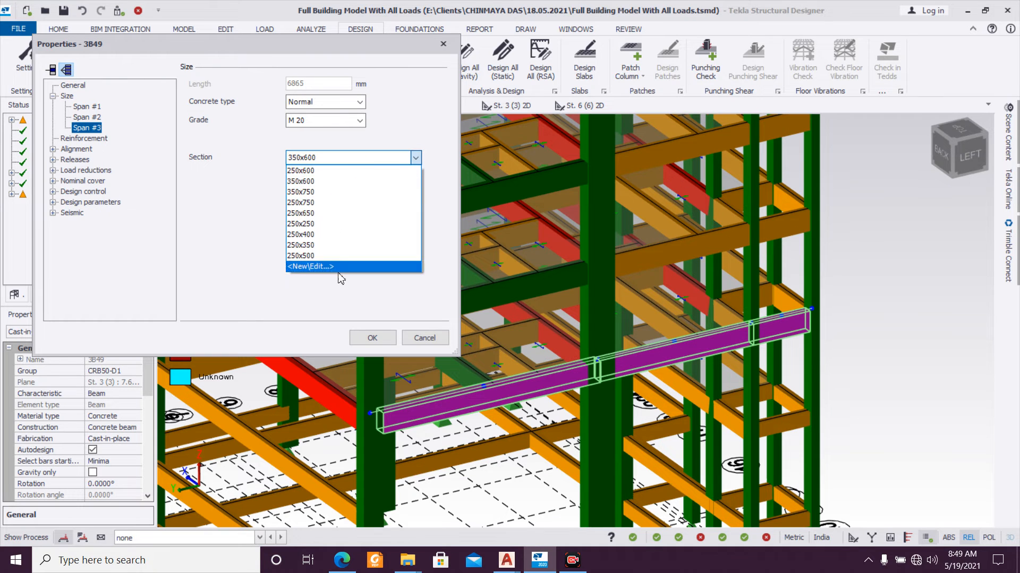
{"action": "left_click", "coordinate": [339, 273]}
{"action": "left_click", "coordinate": [393, 167]}
{"action": "left_click", "coordinate": [342, 269]}
{"action": "double_click", "coordinate": [321, 212]}
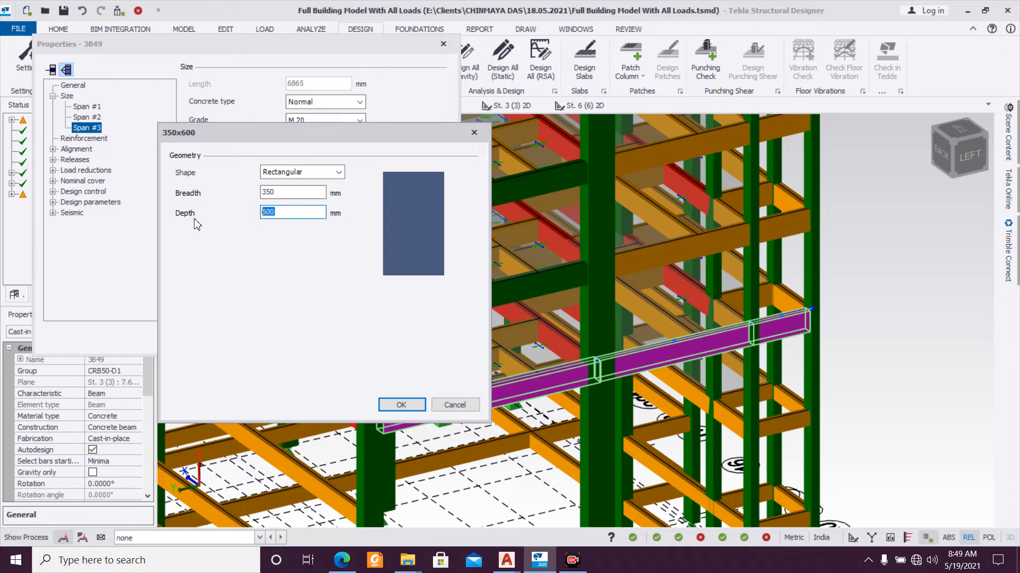
{"action": "type", "text": "650"}
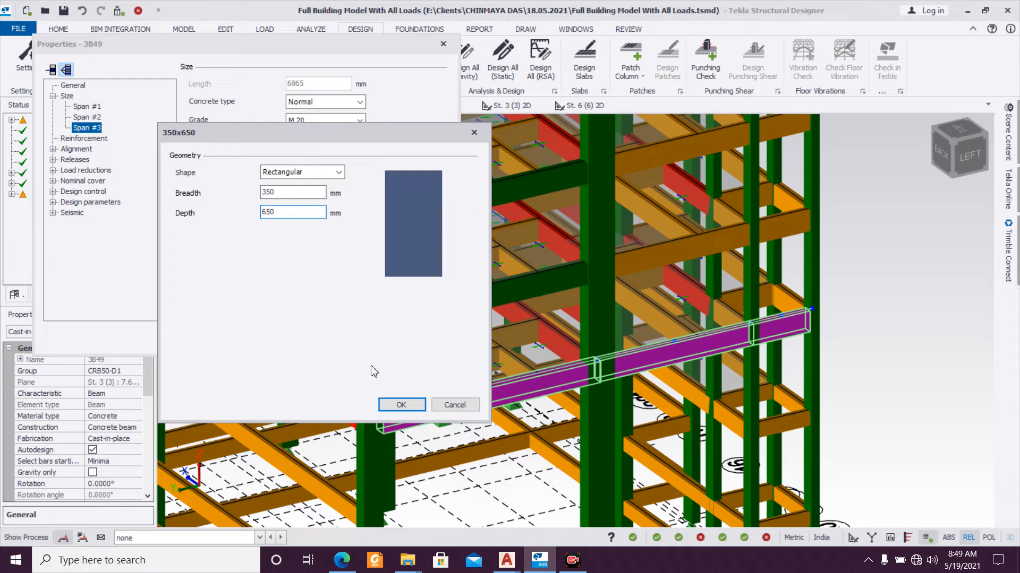
{"action": "left_click", "coordinate": [402, 404]}
{"action": "left_click", "coordinate": [372, 338]}
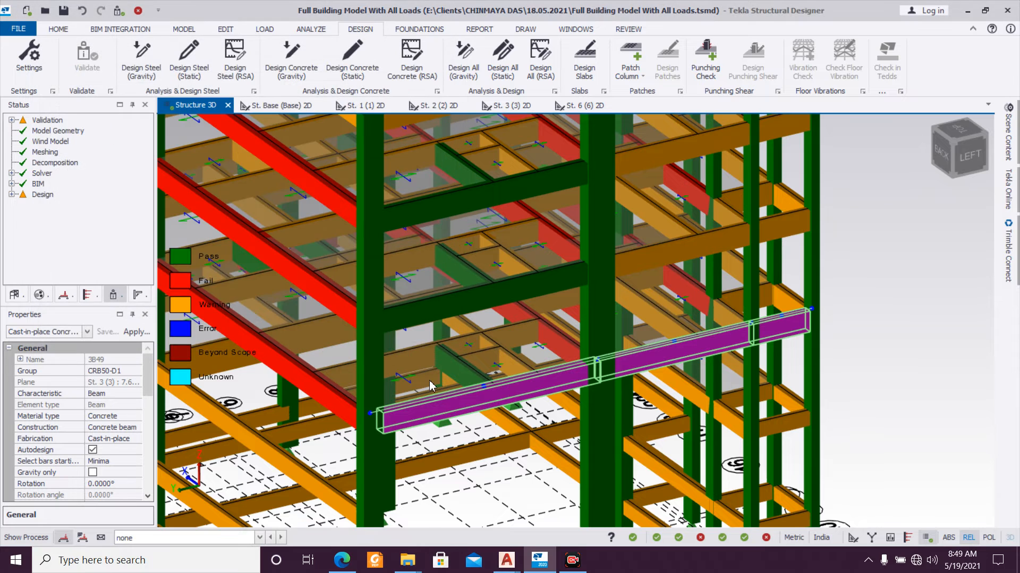
Step: Redesign beam 3B49 for static loads with the 350x650 section in span 3
{"action": "right_click", "coordinate": [458, 404]}
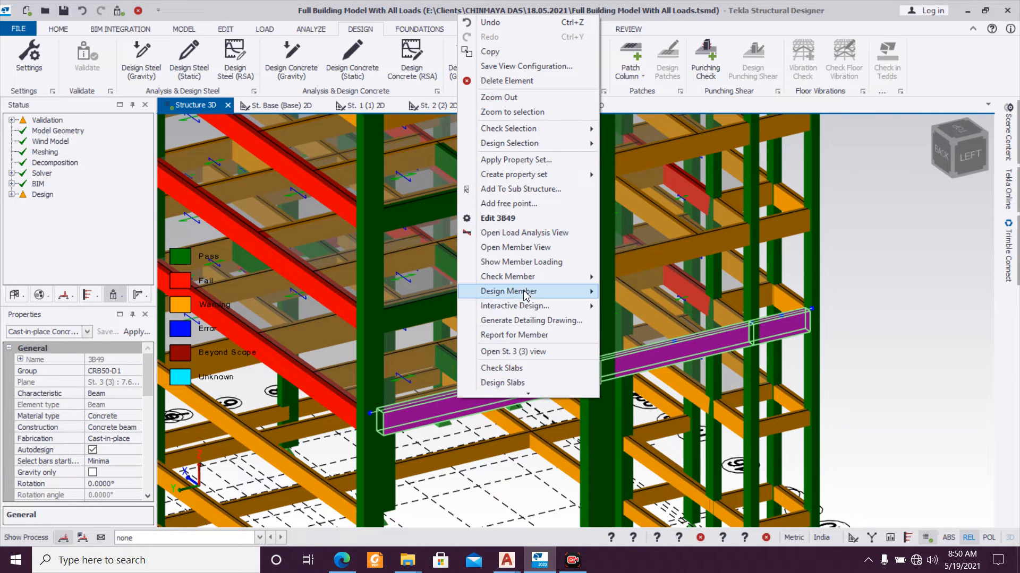
{"action": "mouse_move", "coordinate": [528, 292]}
{"action": "left_click", "coordinate": [615, 293]}
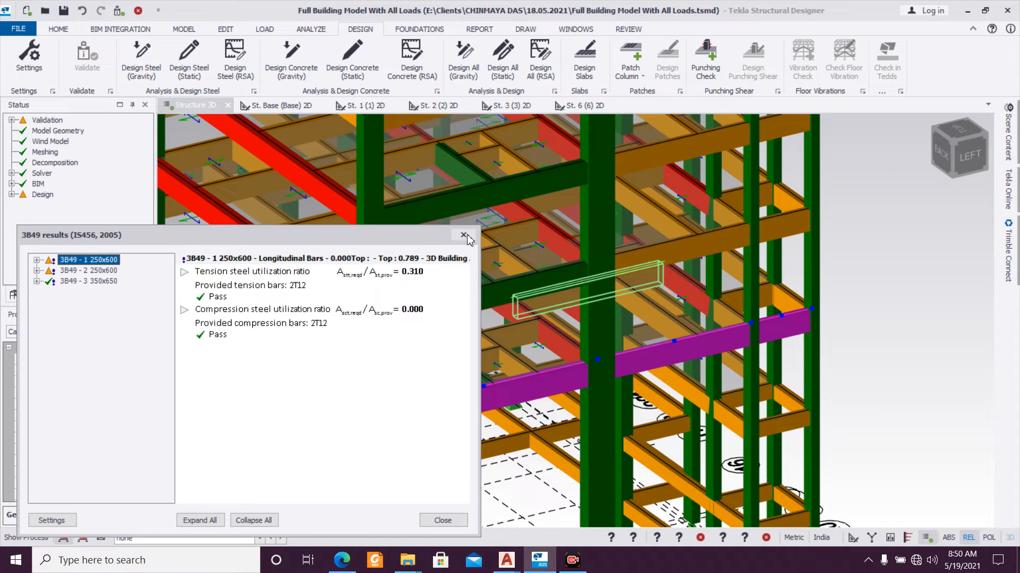
Step: Review the design results of the 350x650 span of beam 3B49, and close the results
{"action": "left_click", "coordinate": [81, 281]}
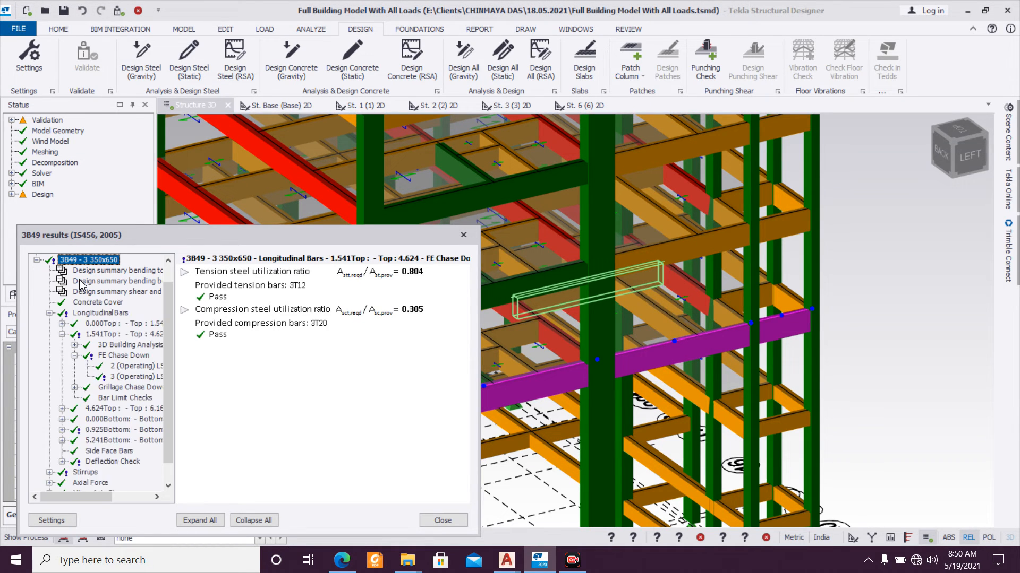
{"action": "left_click", "coordinate": [463, 235]}
Step: Change the section of span 1 of the failing St. 3 edge beam 3B39 to 350x650
{"action": "scroll", "coordinate": [411, 339], "scroll_direction": "down", "scroll_amount": 5}
{"action": "right_click_drag", "start_coordinate": [428, 388], "coordinate": [538, 365]}
{"action": "scroll", "coordinate": [538, 365], "scroll_direction": "down", "scroll_amount": 3}
{"action": "scroll", "coordinate": [463, 394], "scroll_direction": "up", "scroll_amount": 4}
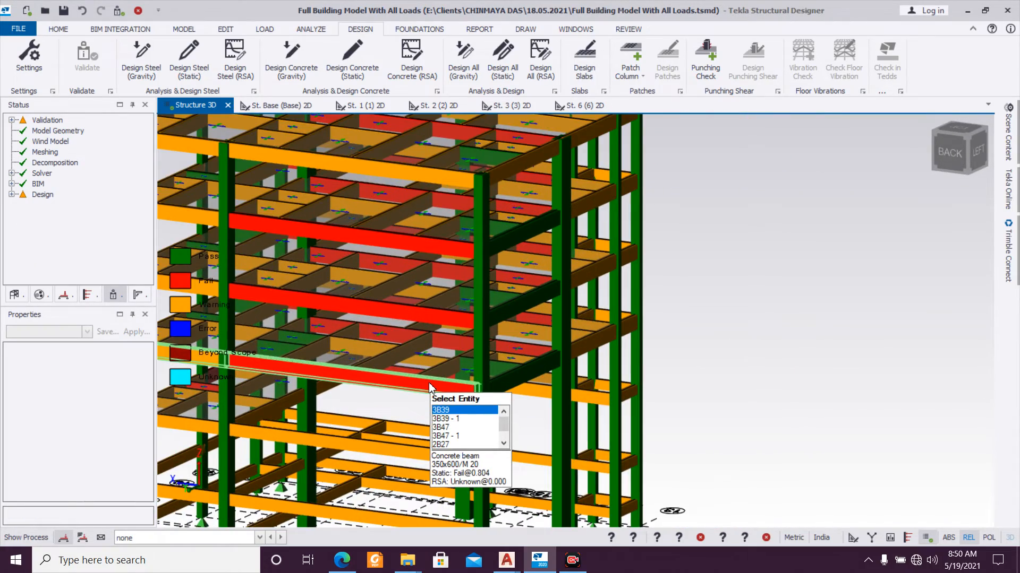
{"action": "left_click", "coordinate": [430, 386]}
{"action": "scroll", "coordinate": [419, 390], "scroll_direction": "down", "scroll_amount": 3}
{"action": "key", "text": "Escape"}
{"action": "scroll", "coordinate": [364, 406], "scroll_direction": "up", "scroll_amount": 3}
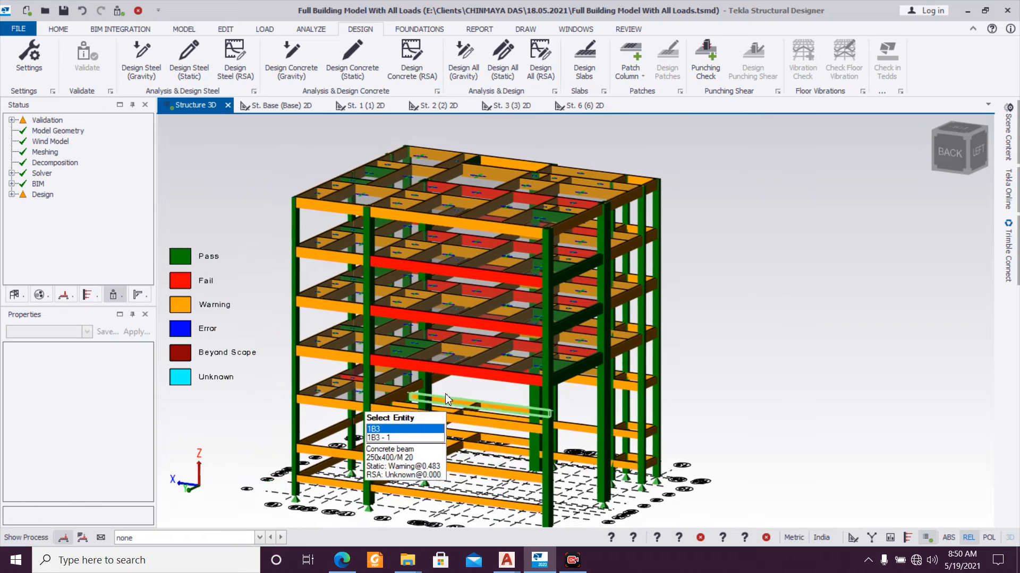
{"action": "right_click_drag", "start_coordinate": [563, 404], "coordinate": [86, 389]}
{"action": "right_click_drag", "start_coordinate": [560, 372], "coordinate": [738, 399]}
{"action": "scroll", "coordinate": [649, 425], "scroll_direction": "up", "scroll_amount": 4}
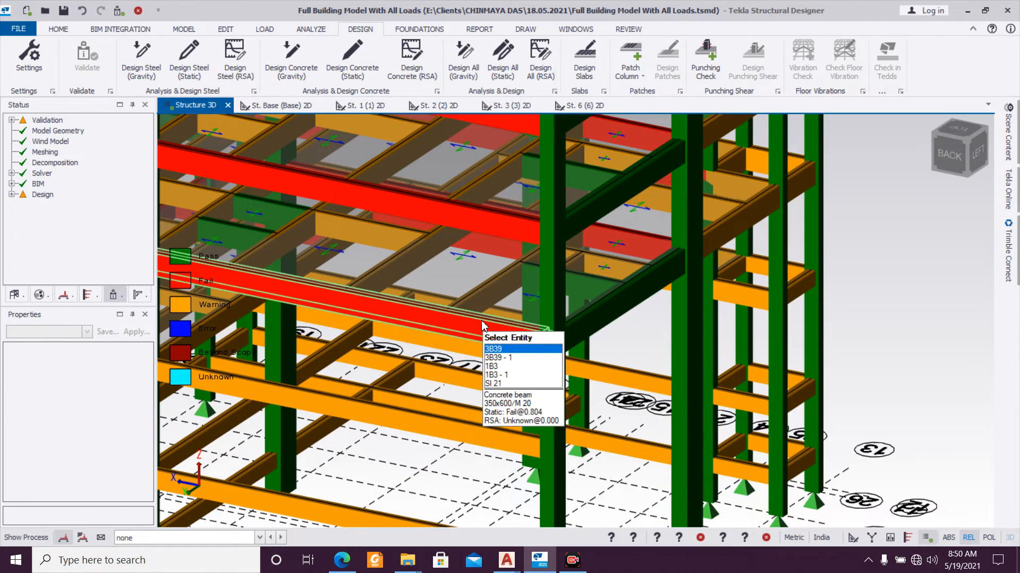
{"action": "double_click", "coordinate": [481, 325]}
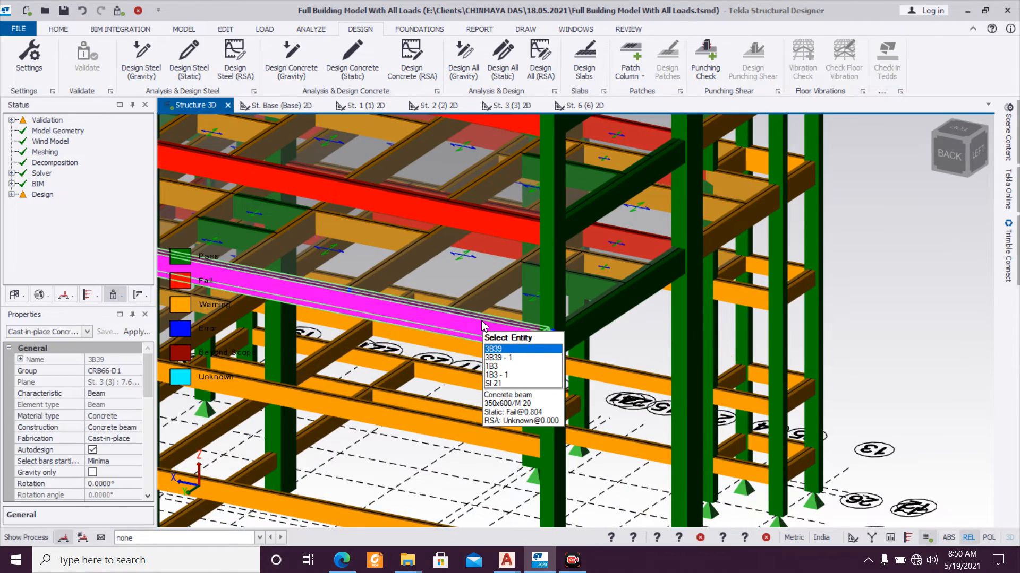
{"action": "left_click", "coordinate": [52, 96]}
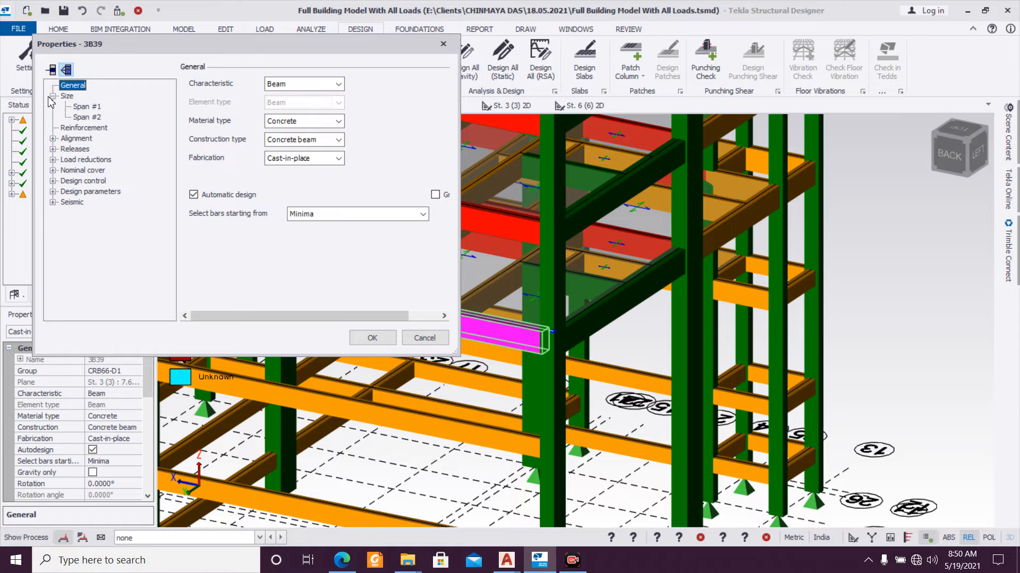
{"action": "left_click", "coordinate": [88, 106]}
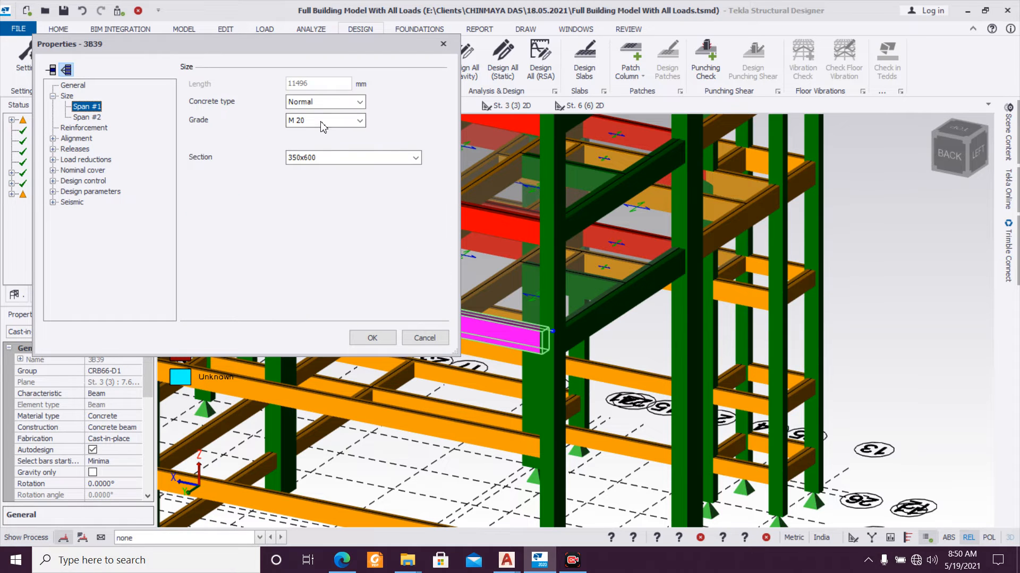
{"action": "left_click", "coordinate": [333, 158]}
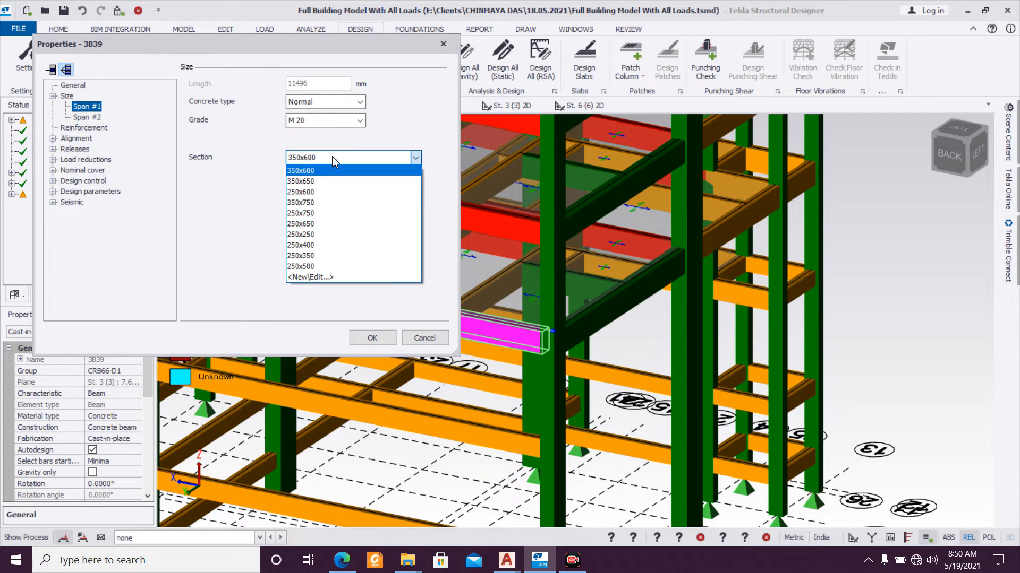
{"action": "left_click", "coordinate": [340, 191]}
{"action": "left_click", "coordinate": [374, 338]}
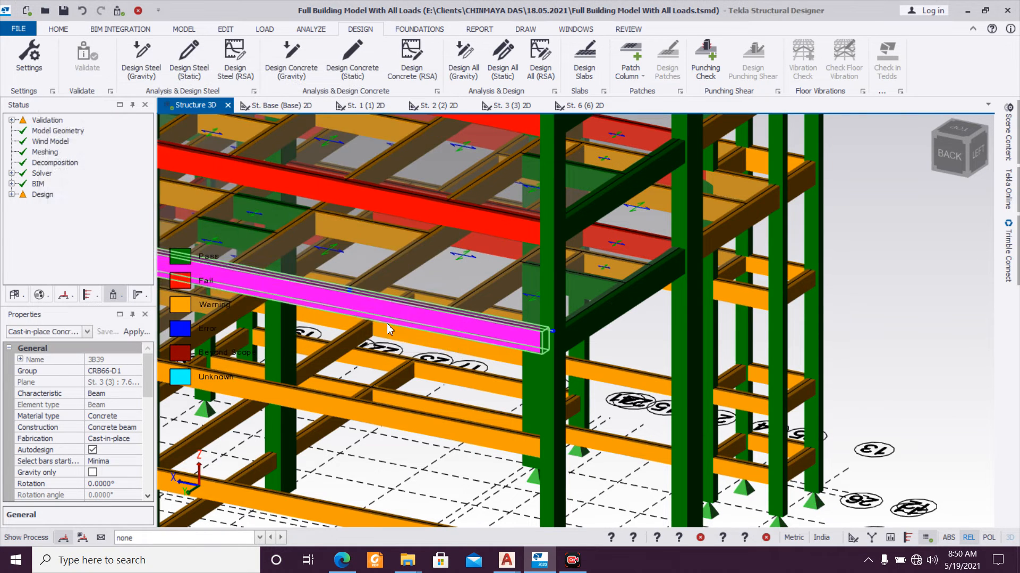
Step: Run the static member design for beam 3B39, review its span 1 results and close them
{"action": "scroll", "coordinate": [385, 332], "scroll_direction": "down", "scroll_amount": 3}
{"action": "mouse_move", "coordinate": [395, 321]}
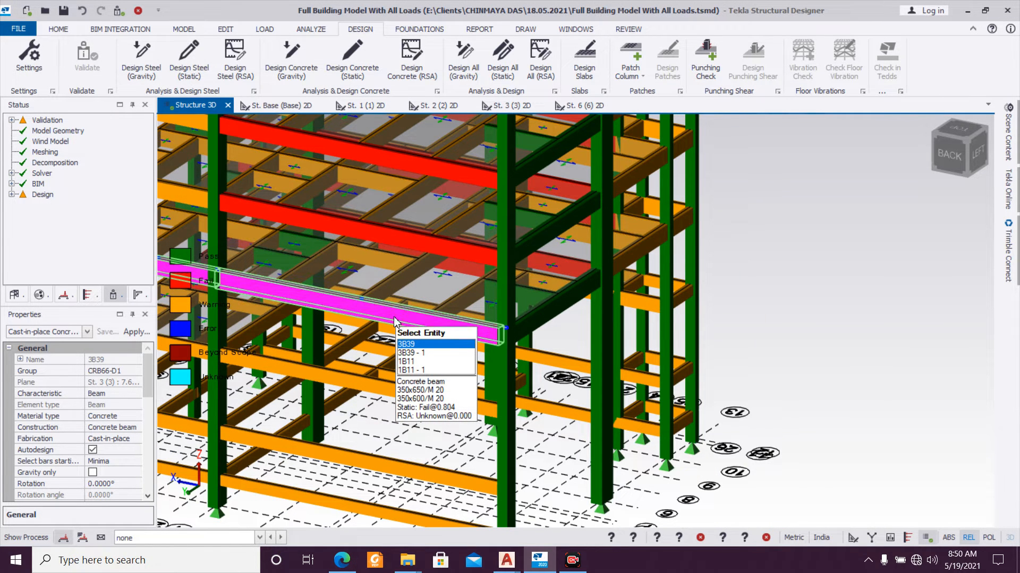
{"action": "right_click", "coordinate": [394, 321]}
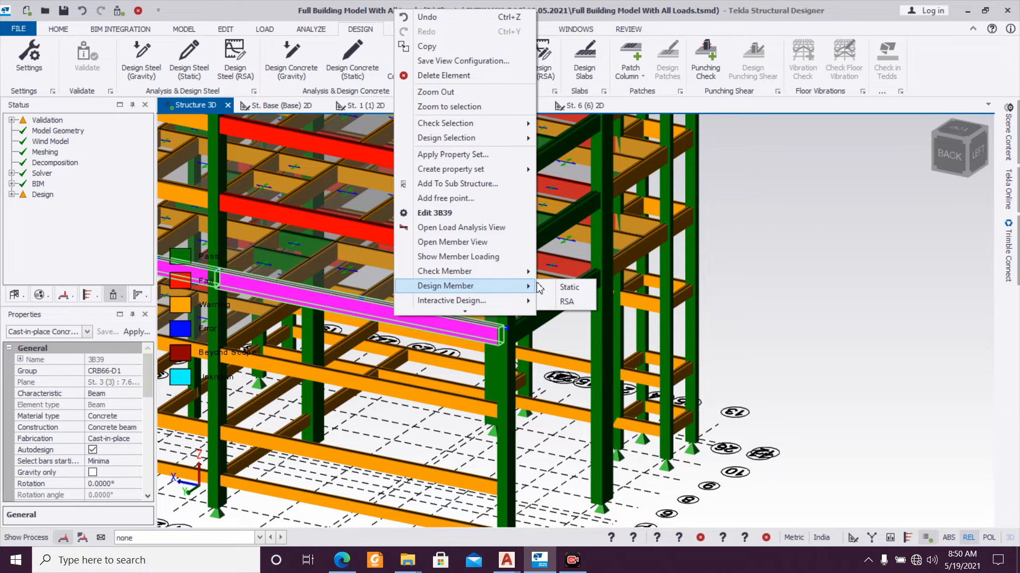
{"action": "left_click", "coordinate": [568, 287]}
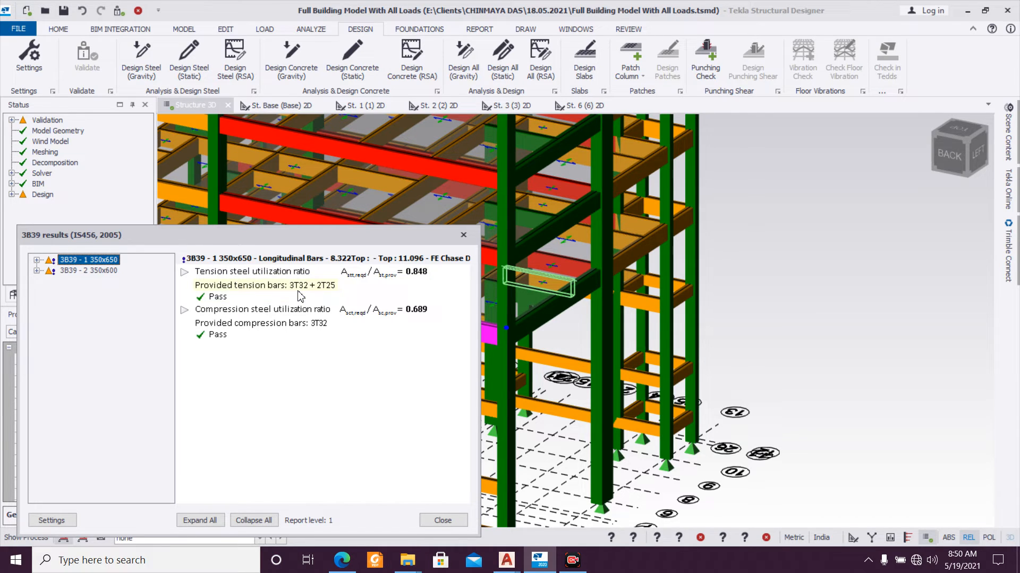
{"action": "left_click", "coordinate": [463, 234]}
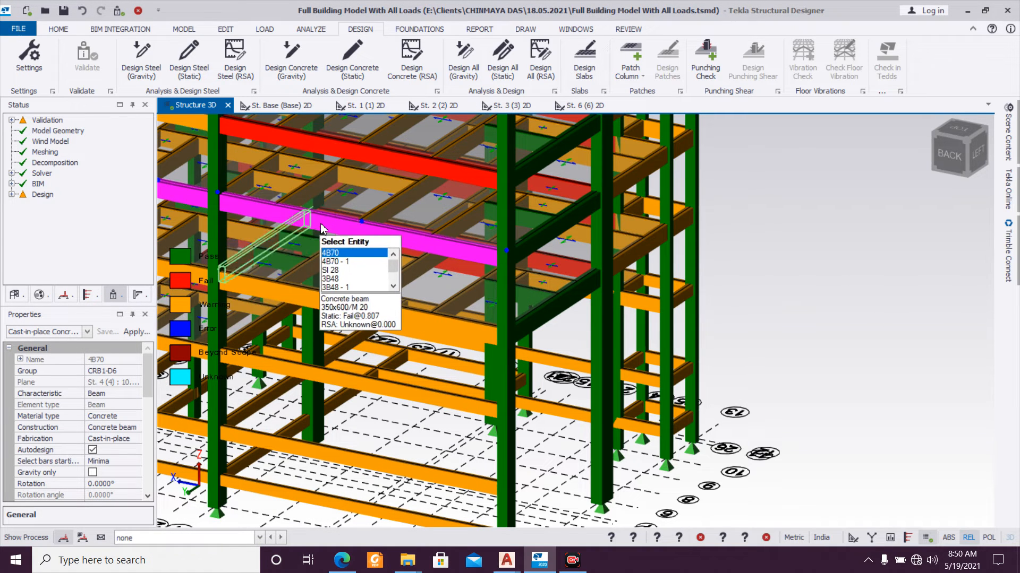
Step: Change the section of span 1 of the St. 4 beam 4B70 to 350x650
{"action": "double_click", "coordinate": [322, 229]}
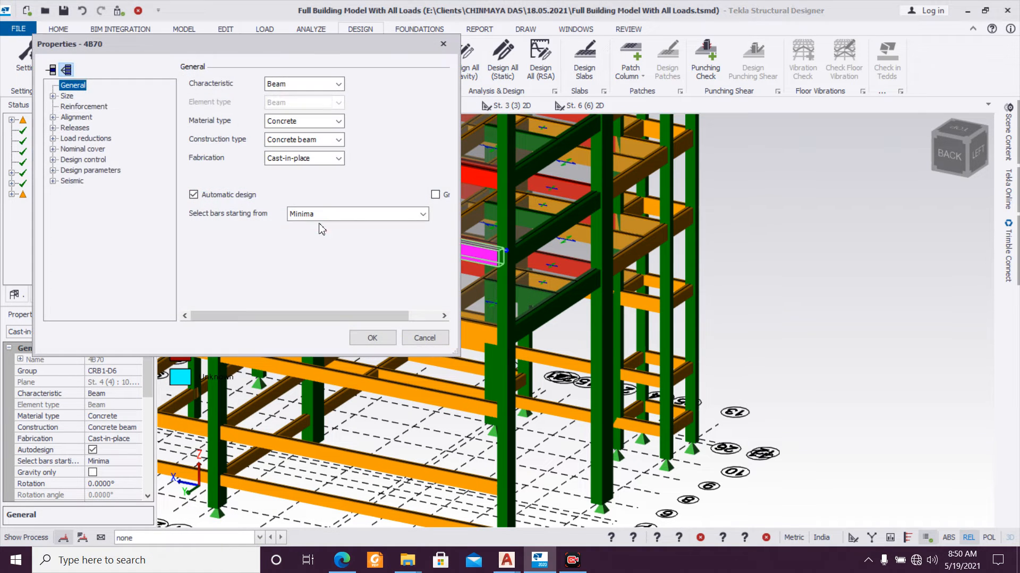
{"action": "left_click", "coordinate": [53, 96]}
{"action": "left_click", "coordinate": [80, 107]}
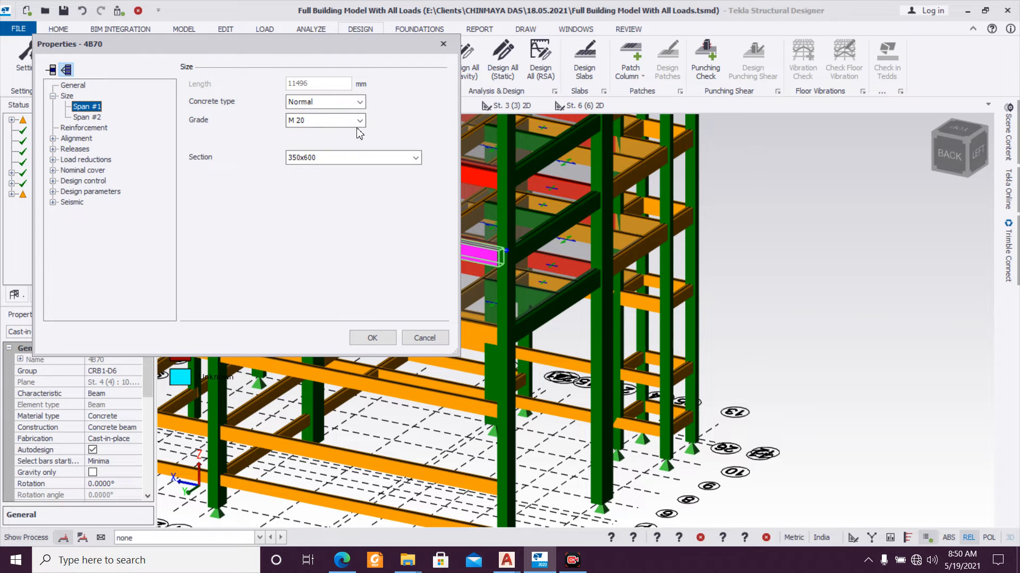
{"action": "left_click", "coordinate": [415, 158]}
{"action": "left_click", "coordinate": [353, 194]}
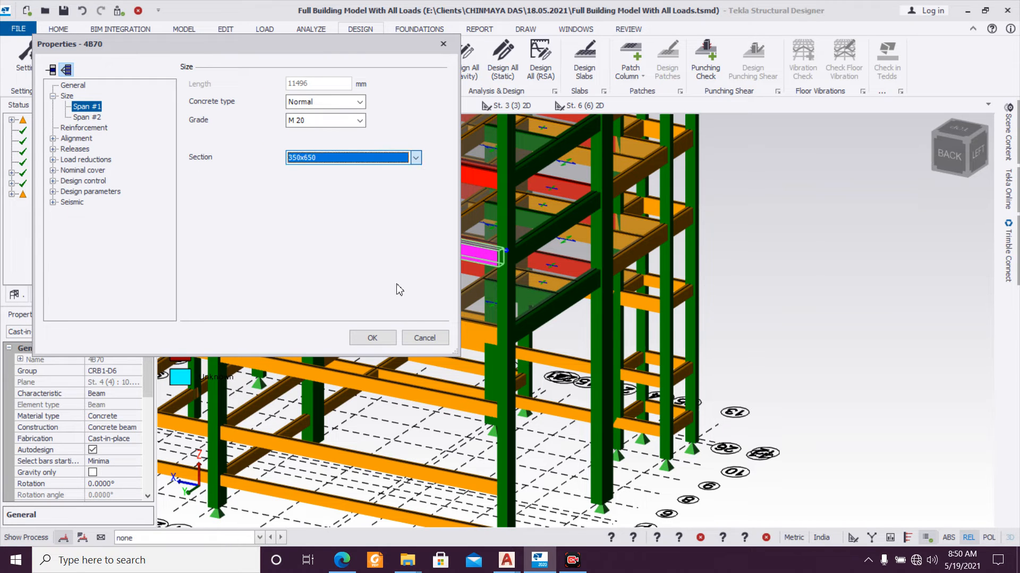
{"action": "left_click", "coordinate": [372, 338]}
Step: Change the section of span 1 of the St. 5 beam 5B70 to 350x650
{"action": "scroll", "coordinate": [383, 319], "scroll_direction": "up", "scroll_amount": 4}
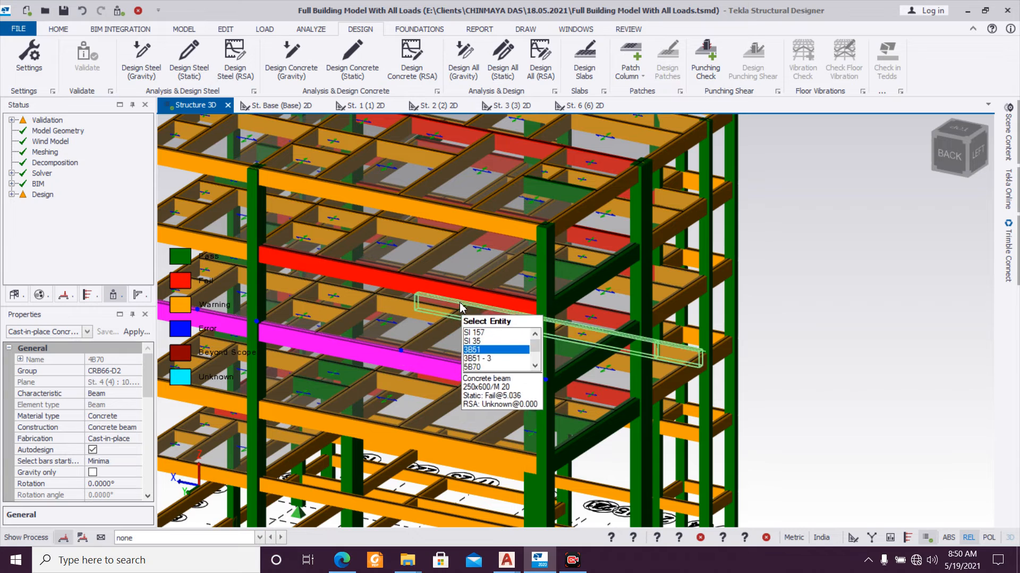
{"action": "double_click", "coordinate": [464, 300]}
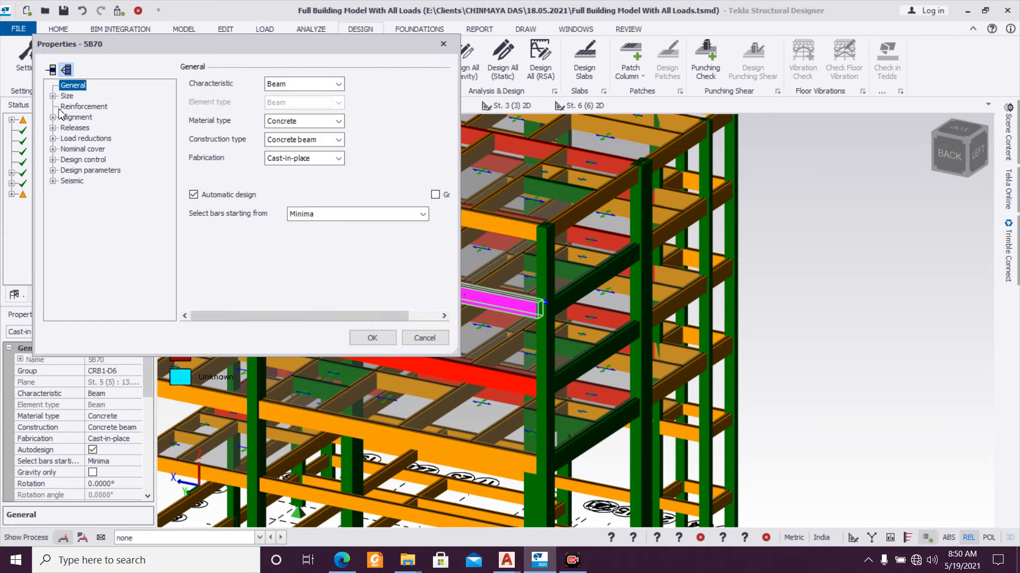
{"action": "left_click", "coordinate": [53, 128]}
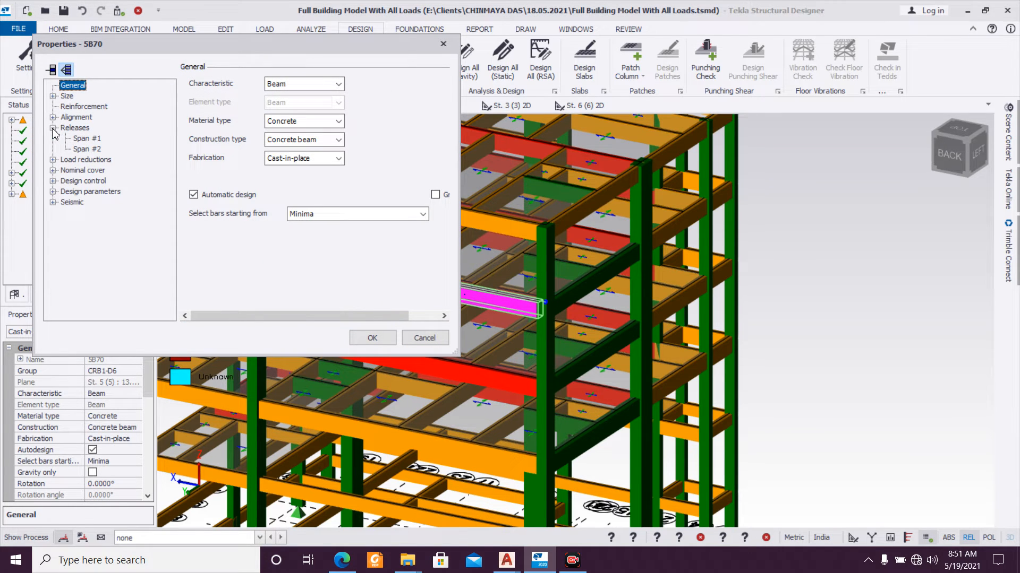
{"action": "left_click", "coordinate": [52, 96]}
{"action": "left_click", "coordinate": [80, 108]}
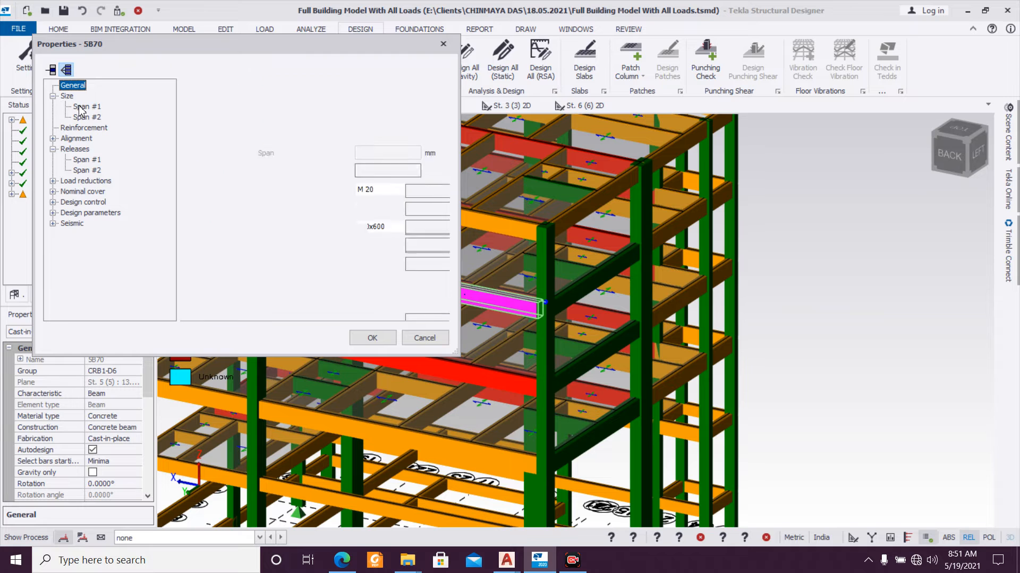
{"action": "left_click", "coordinate": [339, 158]}
{"action": "left_click", "coordinate": [318, 181]}
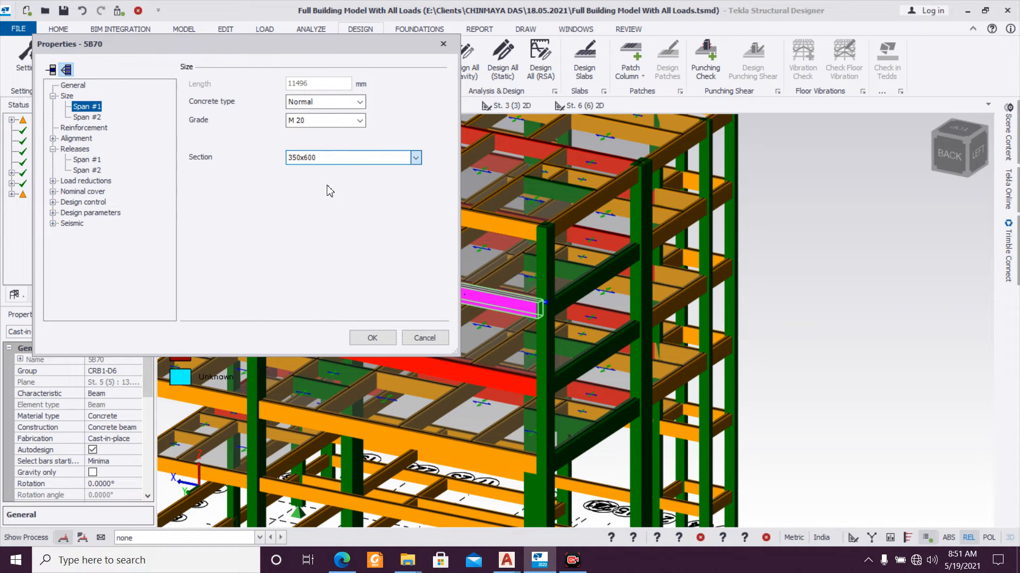
{"action": "left_click", "coordinate": [372, 338]}
{"action": "mouse_move", "coordinate": [393, 296]}
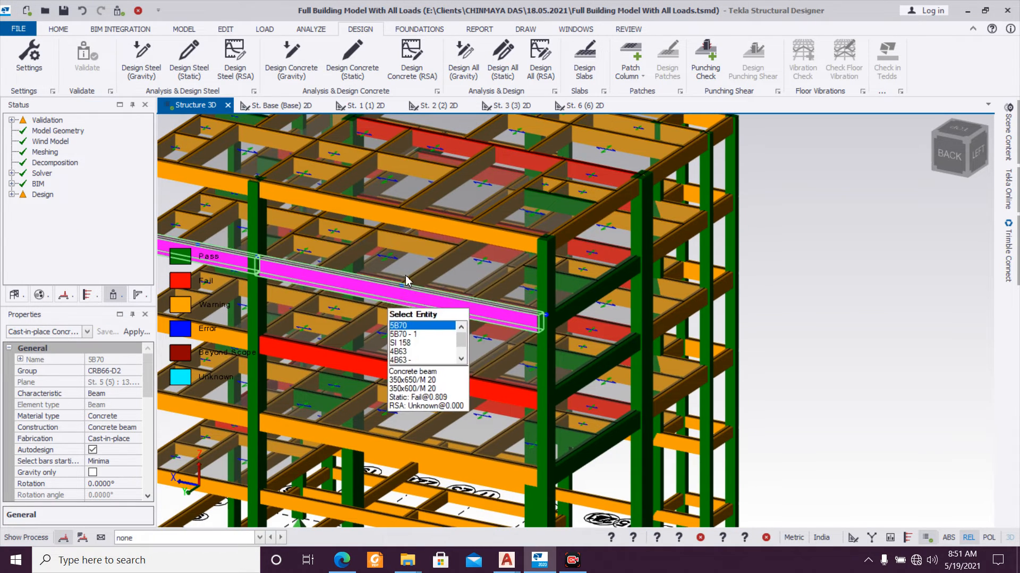
Step: Run the static analysis and design of all members in the building
{"action": "scroll", "coordinate": [394, 296], "scroll_direction": "down", "scroll_amount": 4}
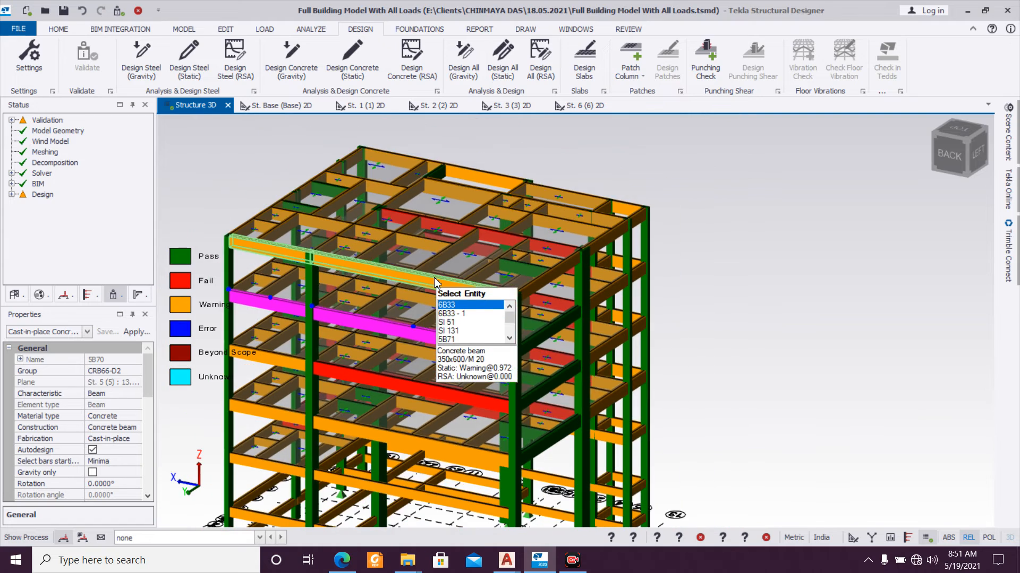
{"action": "mouse_move", "coordinate": [511, 331]}
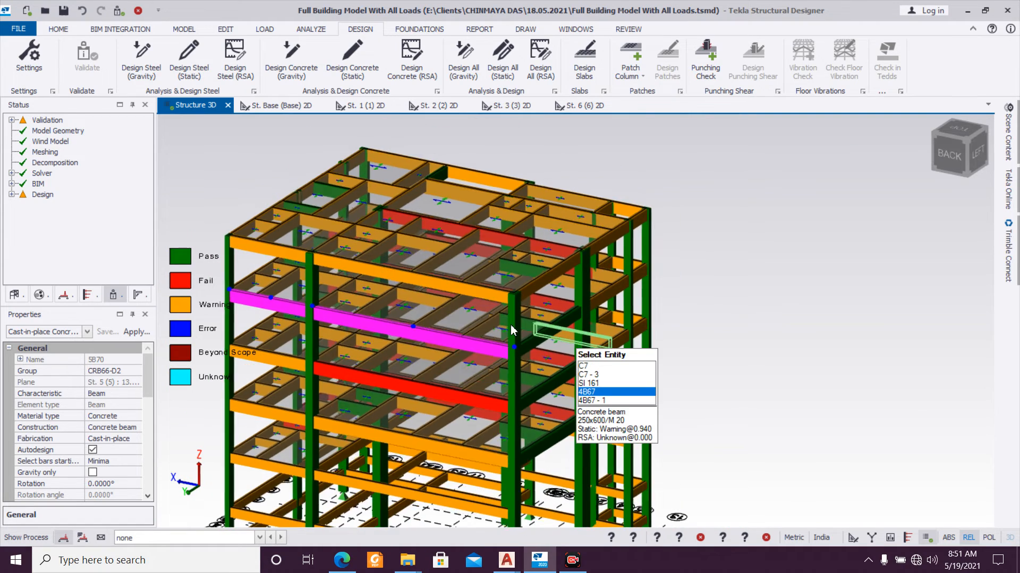
{"action": "right_click_drag", "start_coordinate": [512, 330], "coordinate": [471, 317]}
{"action": "scroll", "coordinate": [471, 317], "scroll_direction": "down", "scroll_amount": 3}
{"action": "right_click_drag", "start_coordinate": [635, 408], "coordinate": [587, 400]}
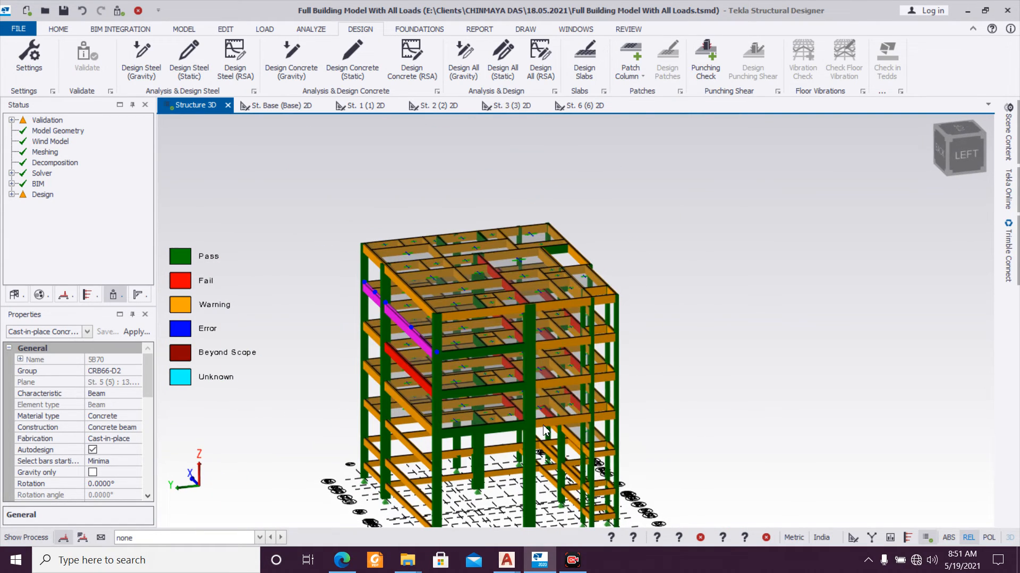
{"action": "left_click", "coordinate": [512, 49]}
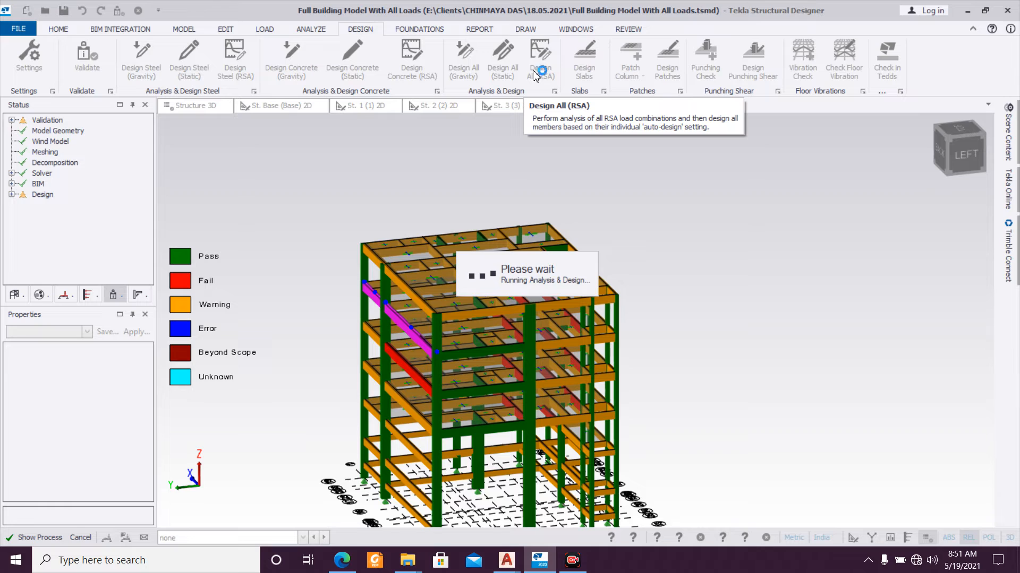
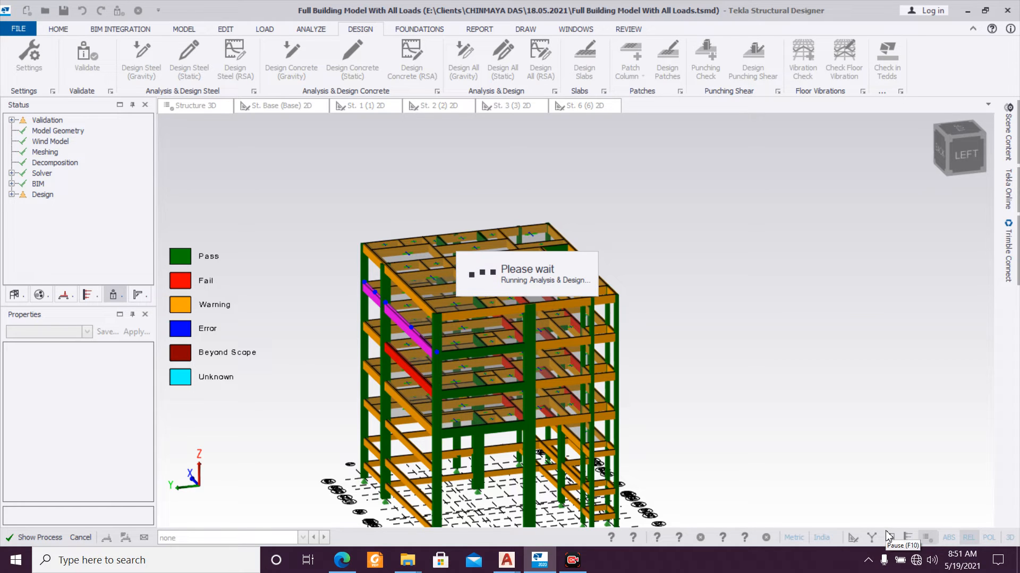
Step: Rerun the static member design on the St. 3 beam 3B39 using the updated analysis
{"action": "left_click", "coordinate": [738, 445]}
{"action": "right_click_drag", "start_coordinate": [738, 445], "coordinate": [865, 451]}
{"action": "left_click", "coordinate": [735, 467]}
{"action": "scroll", "coordinate": [584, 457], "scroll_direction": "up", "scroll_amount": 5}
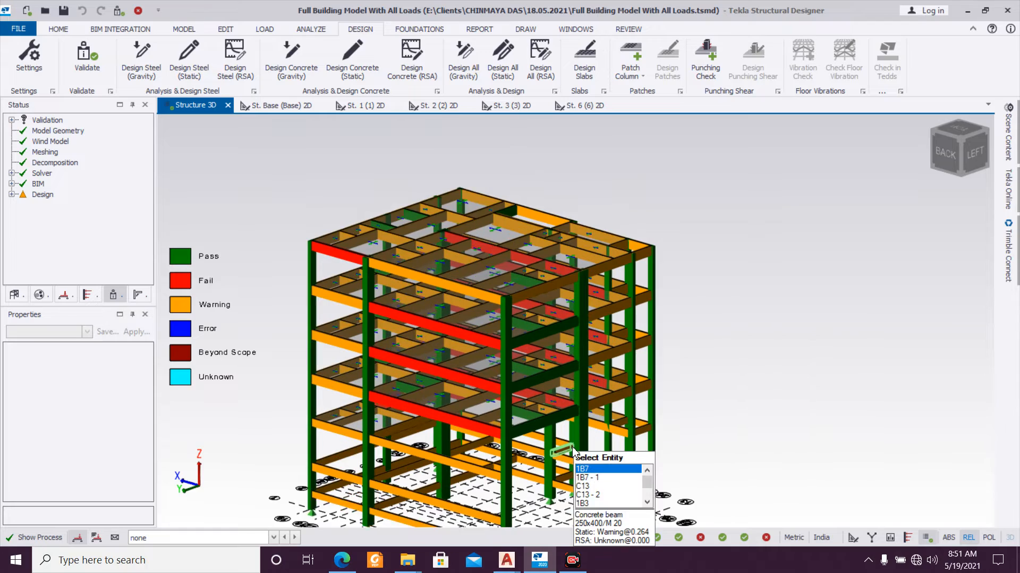
{"action": "scroll", "coordinate": [660, 415], "scroll_direction": "up", "scroll_amount": 4}
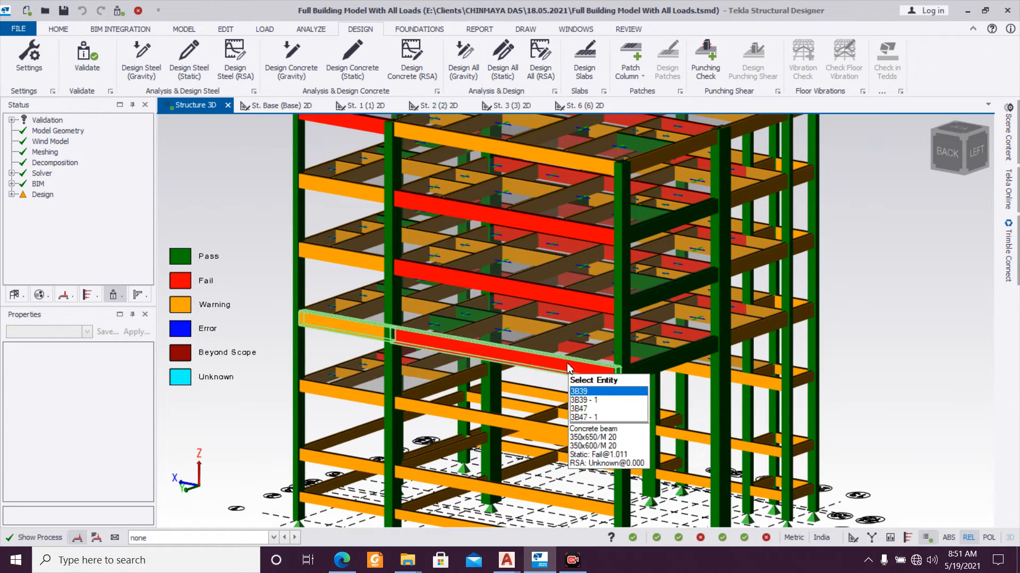
{"action": "left_click", "coordinate": [569, 367]}
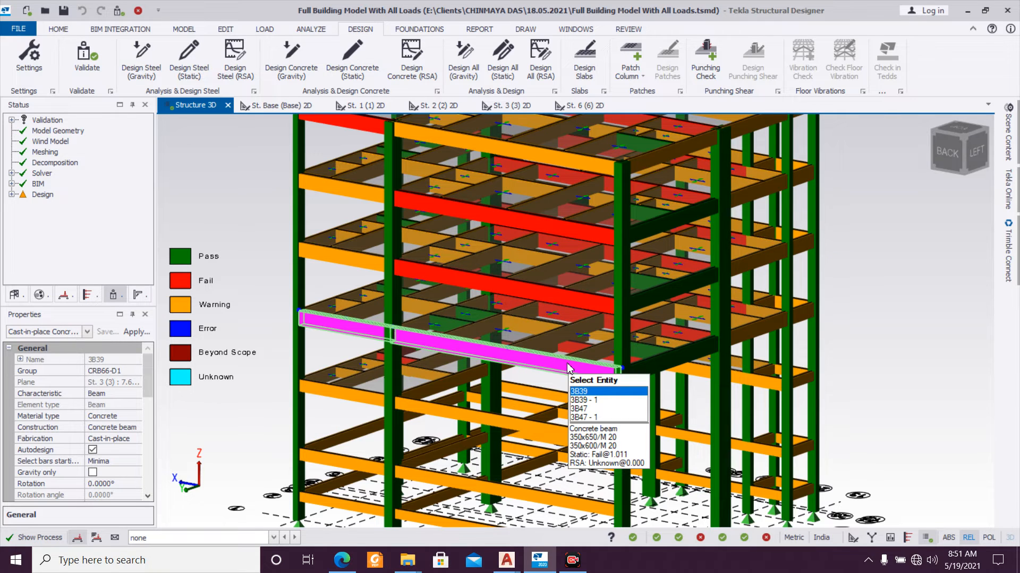
{"action": "right_click", "coordinate": [569, 368]}
{"action": "mouse_move", "coordinate": [642, 287]}
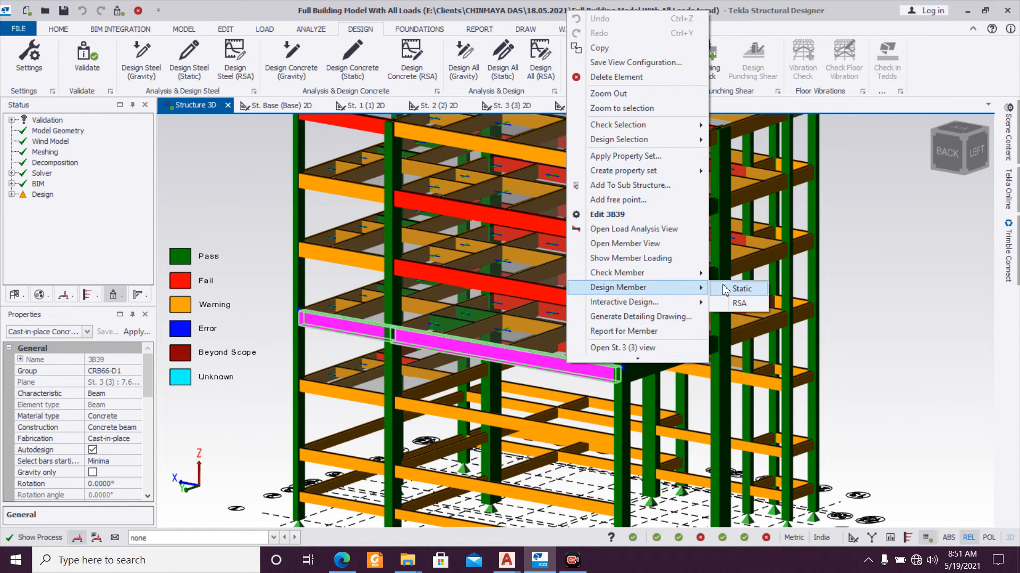
{"action": "left_click", "coordinate": [725, 289]}
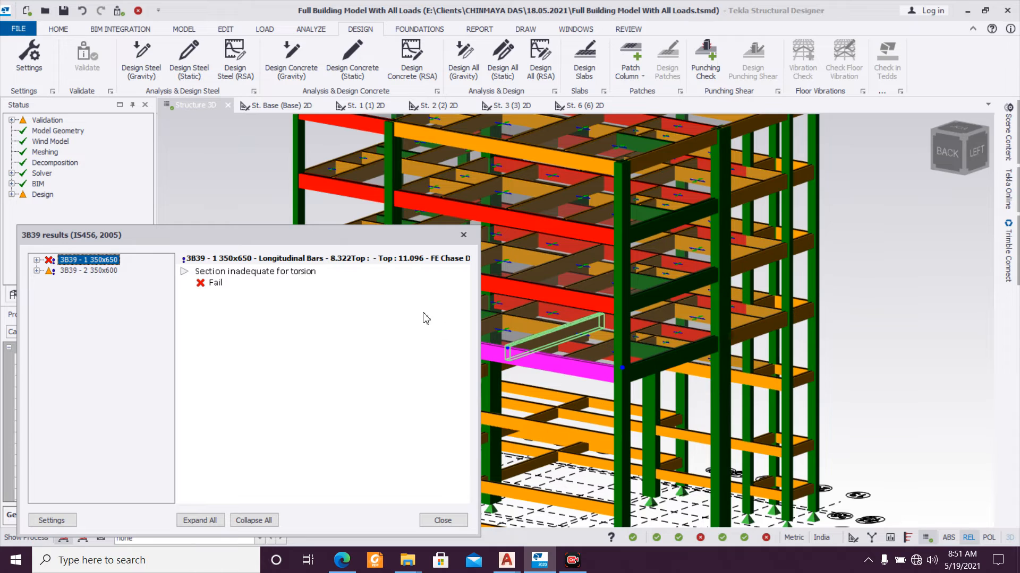
Step: Examine the longitudinal bar checks for span 1 of beam 3B39, and close the results
{"action": "left_click", "coordinate": [36, 260]}
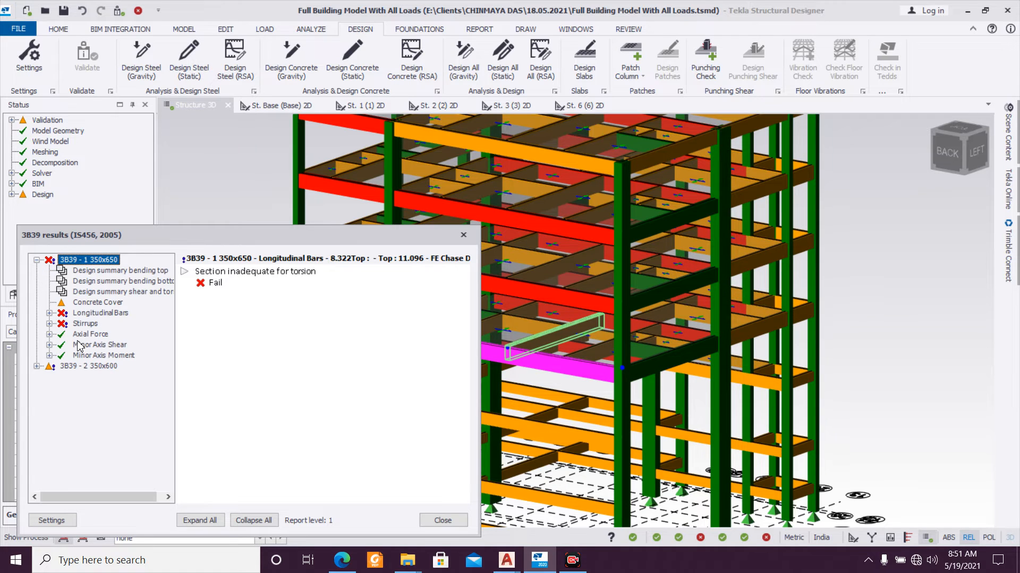
{"action": "left_click", "coordinate": [49, 313]}
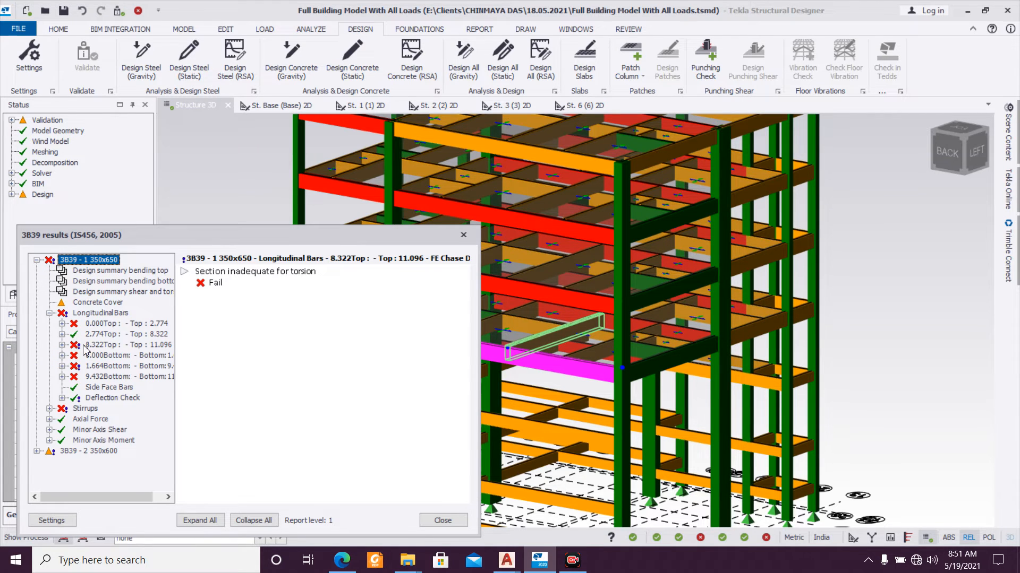
{"action": "left_click", "coordinate": [464, 235]}
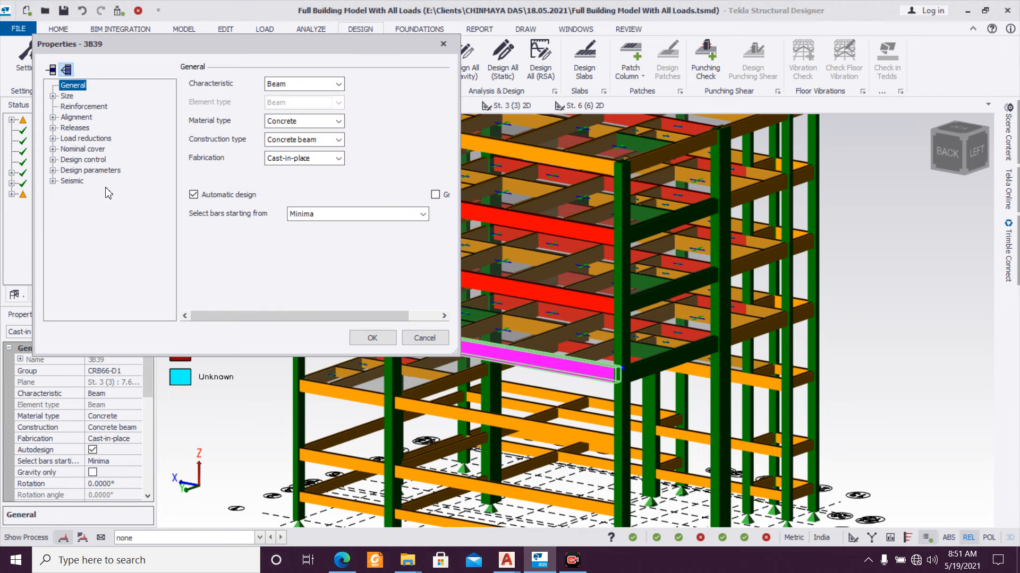
Step: Set the depth to 700 mm in a new 350x700 rectangular section for span 1 of the St. 3 beam 3B39
{"action": "left_click", "coordinate": [53, 96]}
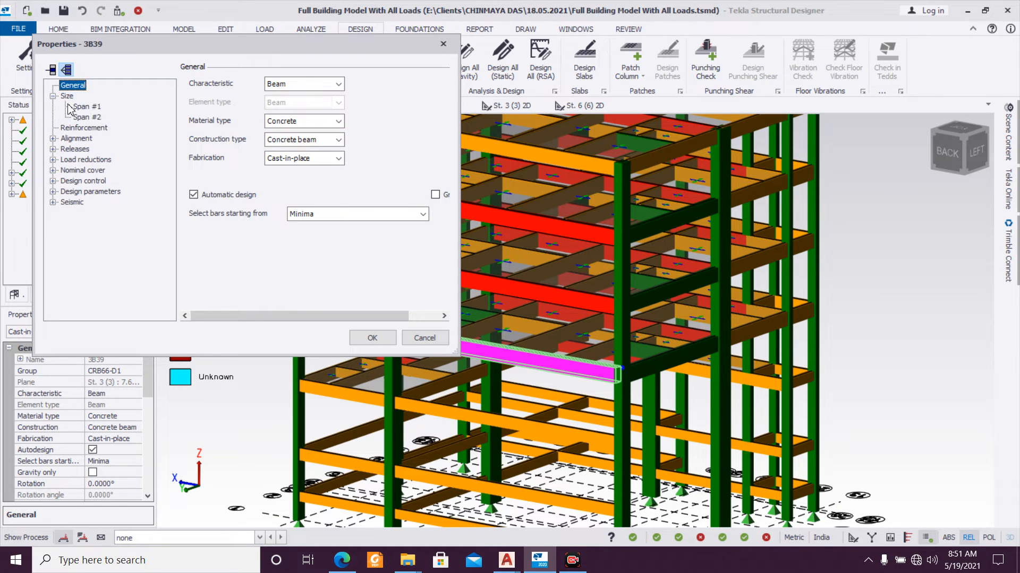
{"action": "left_click", "coordinate": [85, 107]}
{"action": "left_click", "coordinate": [346, 162]}
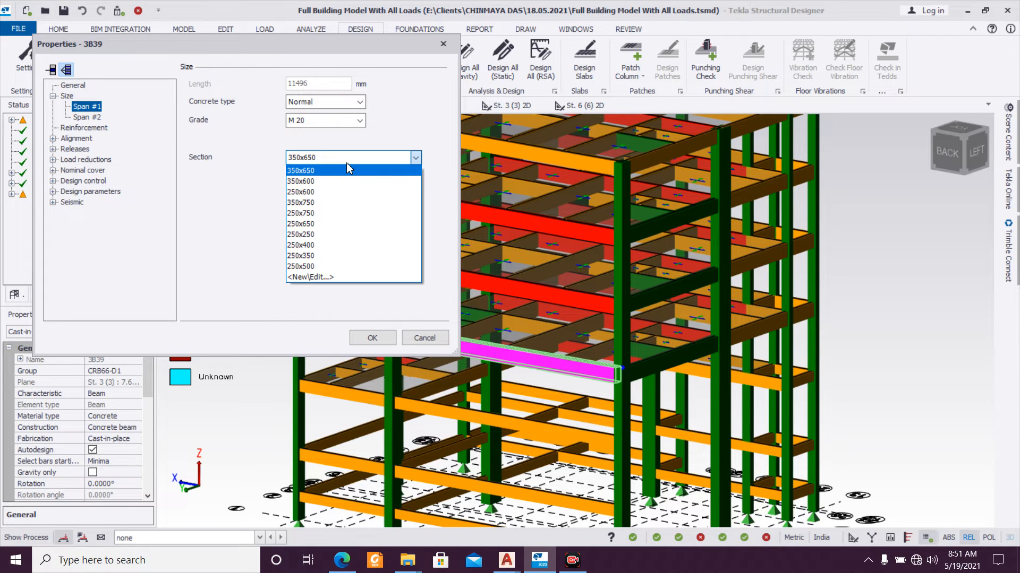
{"action": "left_click", "coordinate": [332, 277]}
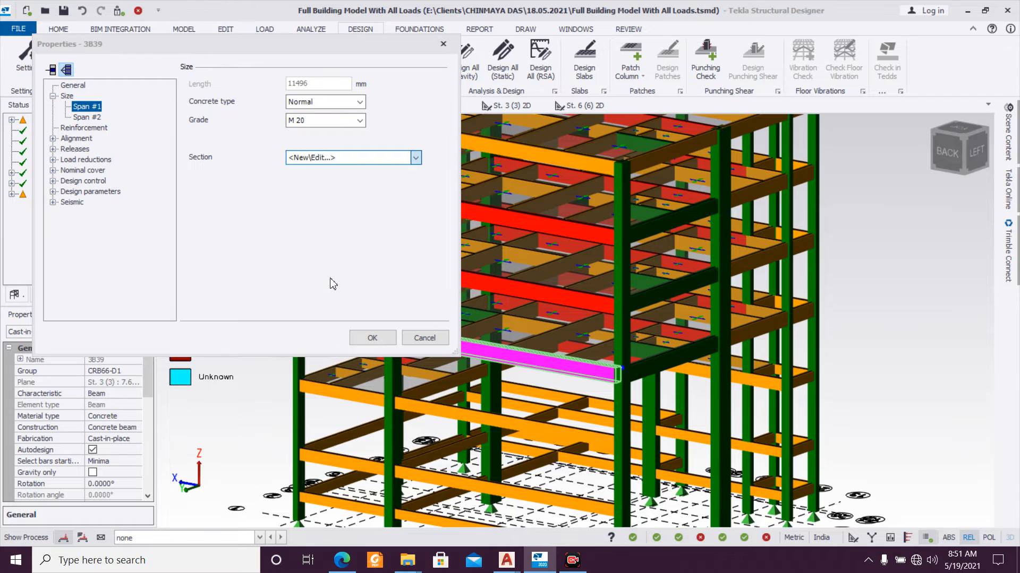
{"action": "left_click", "coordinate": [297, 212]}
{"action": "double_click", "coordinate": [297, 213]}
{"action": "type", "text": "700"}
{"action": "left_click", "coordinate": [400, 405]}
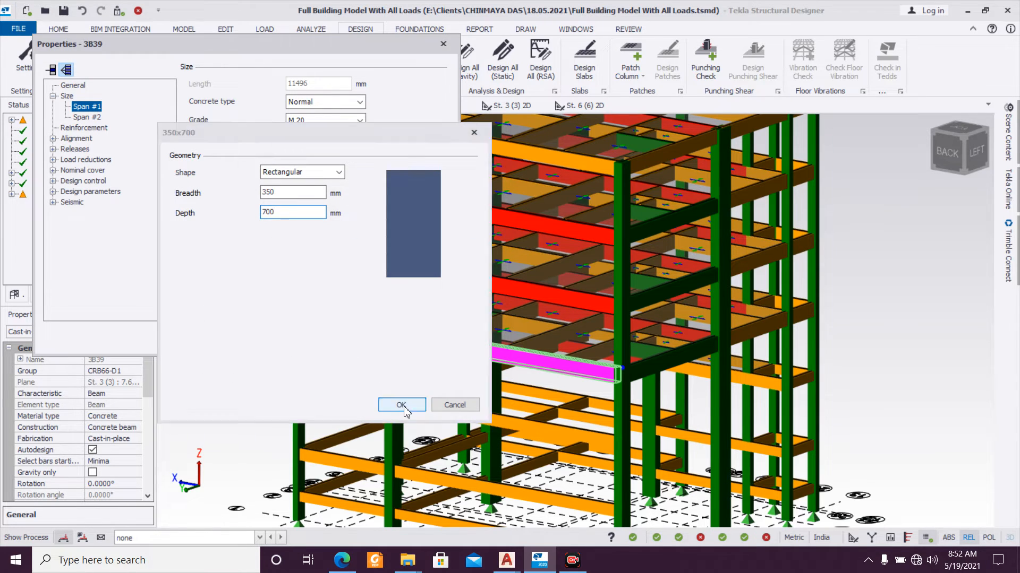
{"action": "left_click", "coordinate": [379, 342]}
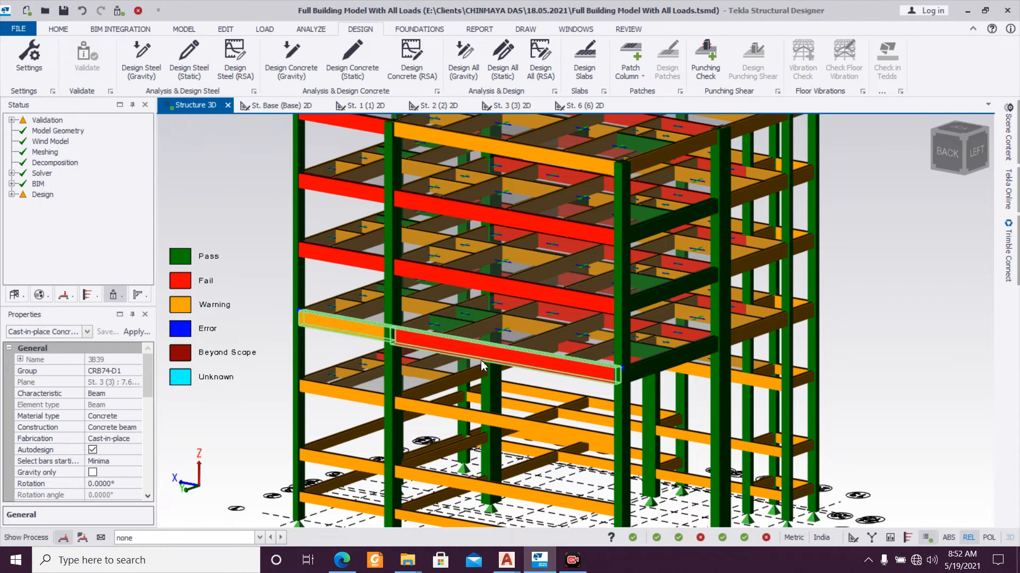
Step: Rerun the static member design on beam 3B39 with its revised section, and close the results
{"action": "right_click", "coordinate": [489, 357]}
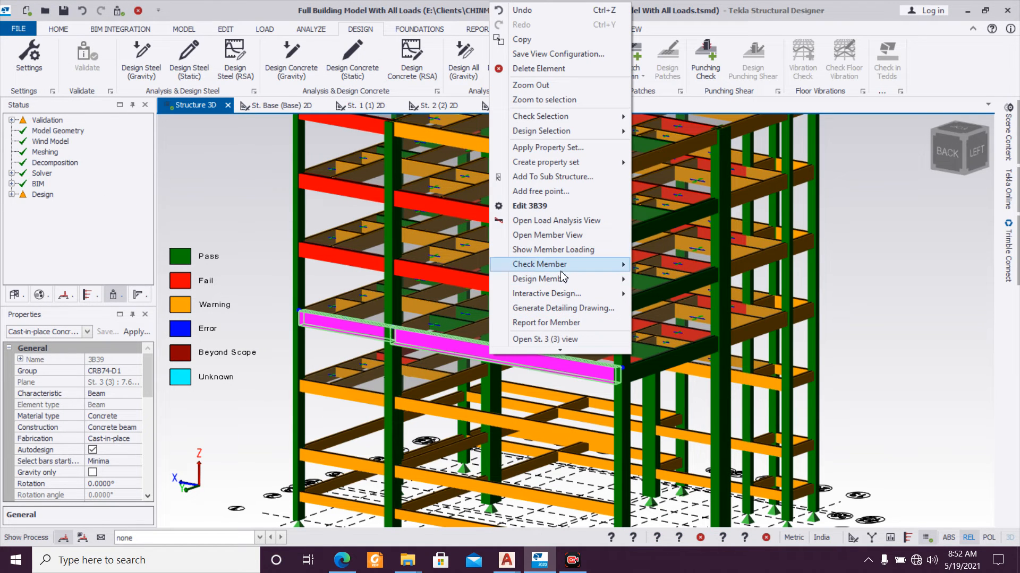
{"action": "mouse_move", "coordinate": [566, 279]}
{"action": "left_click", "coordinate": [653, 285]}
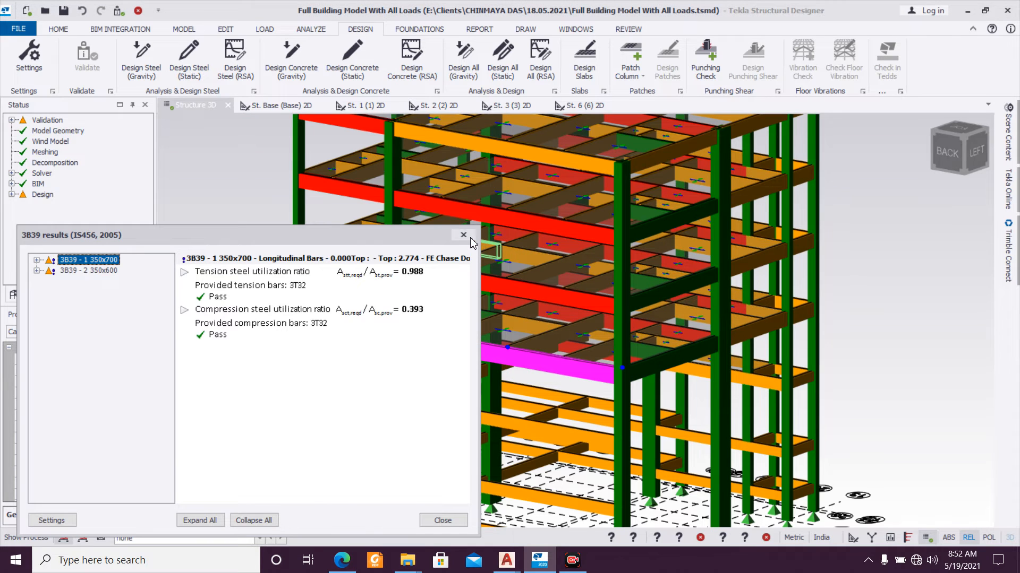
{"action": "left_click", "coordinate": [463, 234]}
Step: Change the section of span 1 of the St. 4 beam 4B70 to 350x700
{"action": "left_click", "coordinate": [524, 288]}
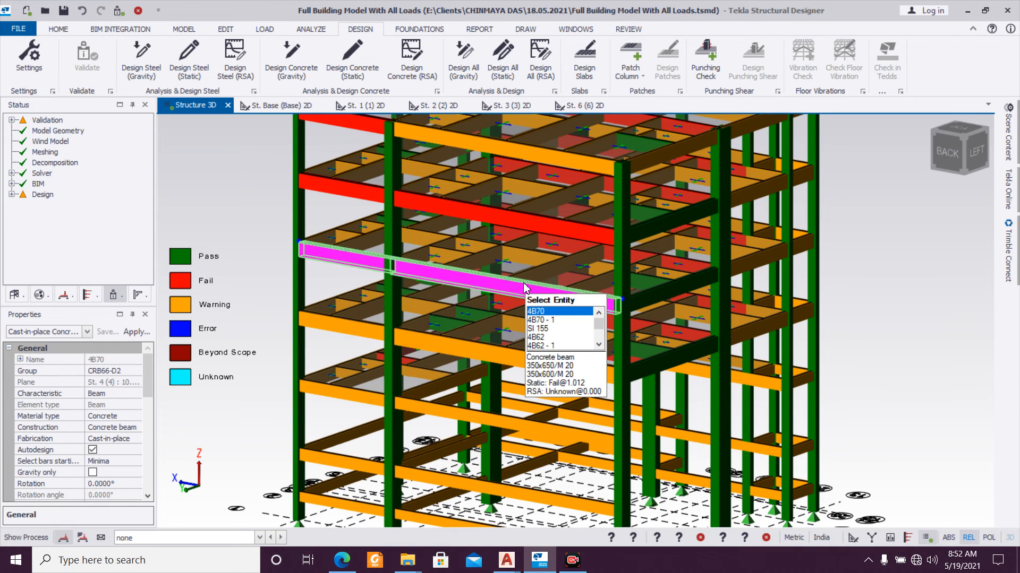
{"action": "double_click", "coordinate": [524, 288]}
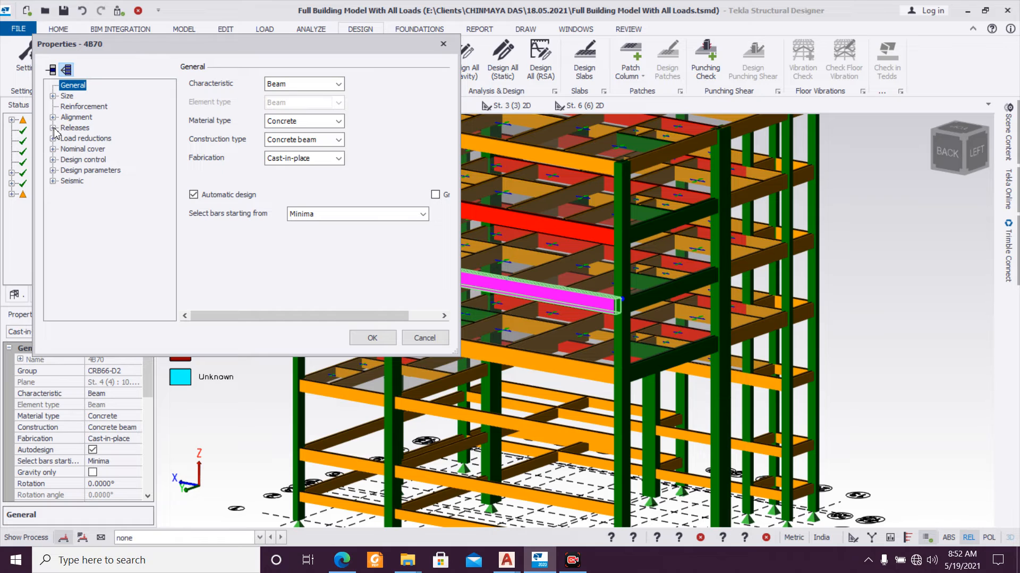
{"action": "left_click", "coordinate": [53, 96]}
{"action": "left_click", "coordinate": [85, 107]}
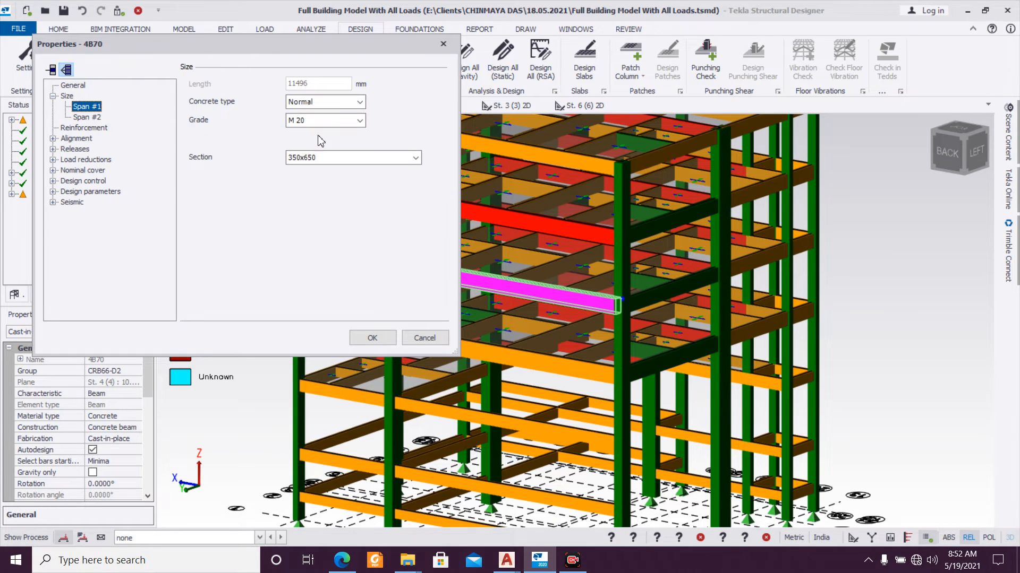
{"action": "left_click", "coordinate": [343, 158]}
{"action": "left_click", "coordinate": [344, 183]}
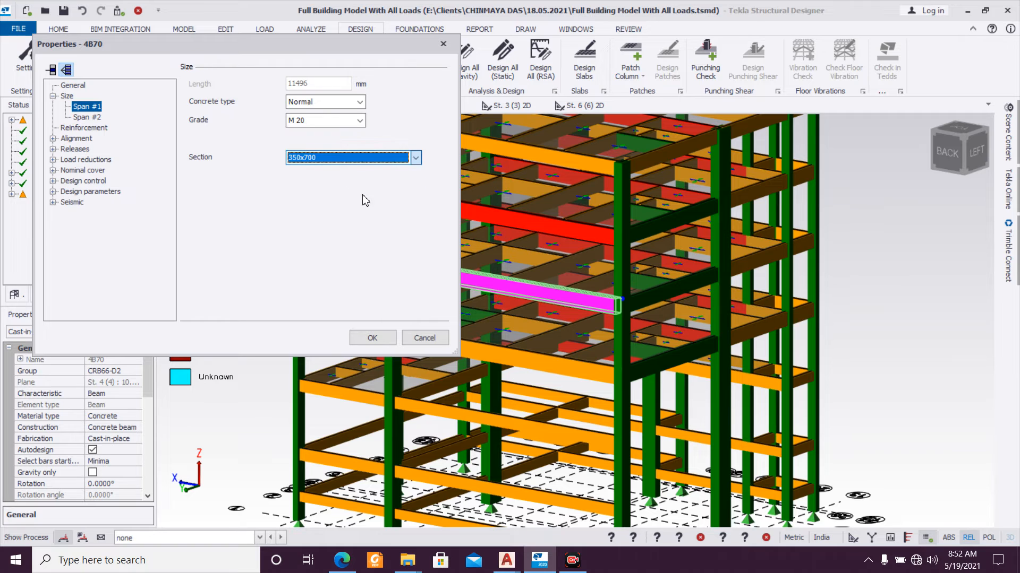
{"action": "left_click", "coordinate": [373, 338]}
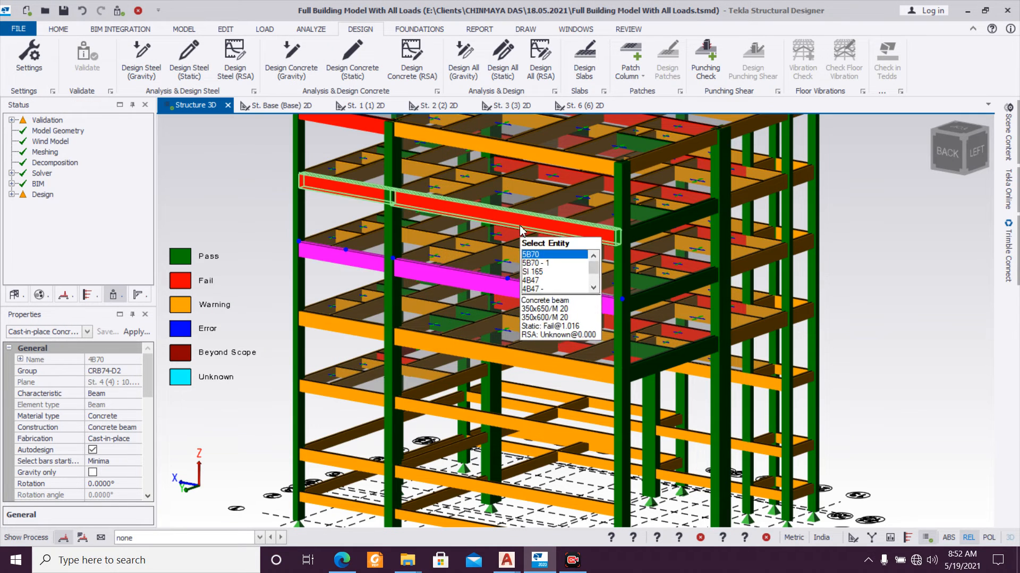
Step: Change the section of span 1 of the St. 5 beam 5B70 to 350x700
{"action": "double_click", "coordinate": [521, 229]}
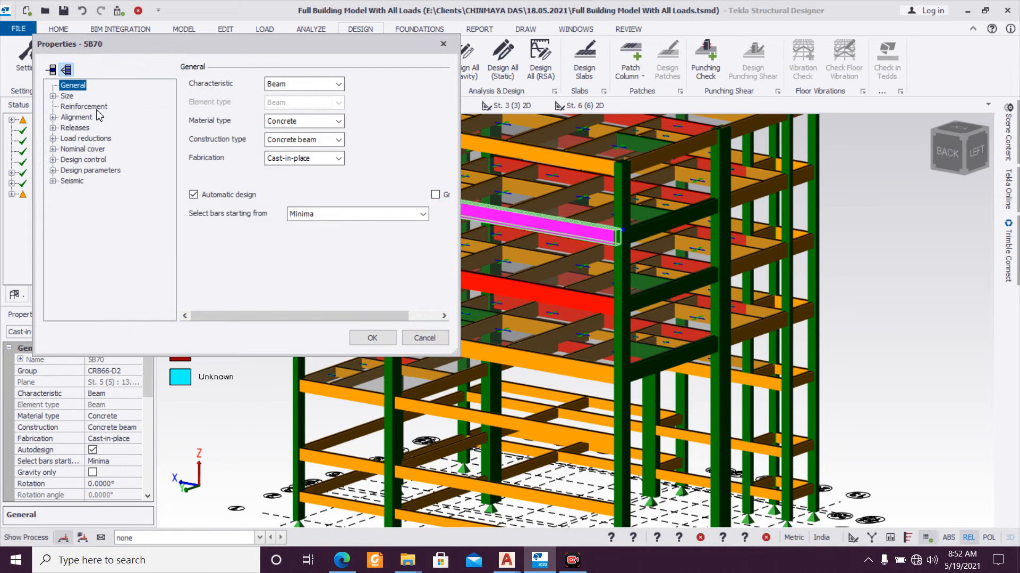
{"action": "left_click", "coordinate": [52, 96]}
{"action": "left_click", "coordinate": [84, 107]}
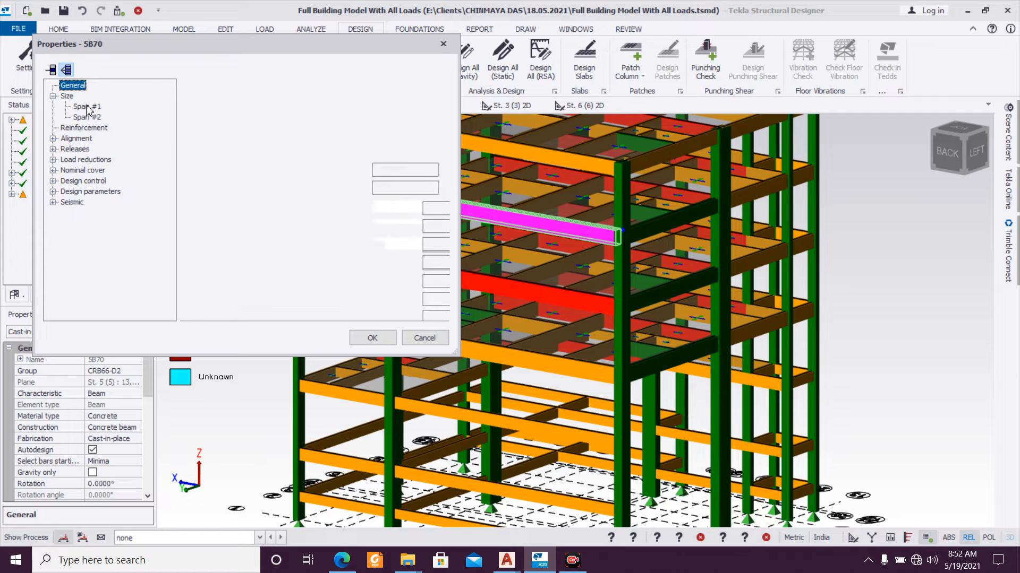
{"action": "left_click", "coordinate": [362, 161]}
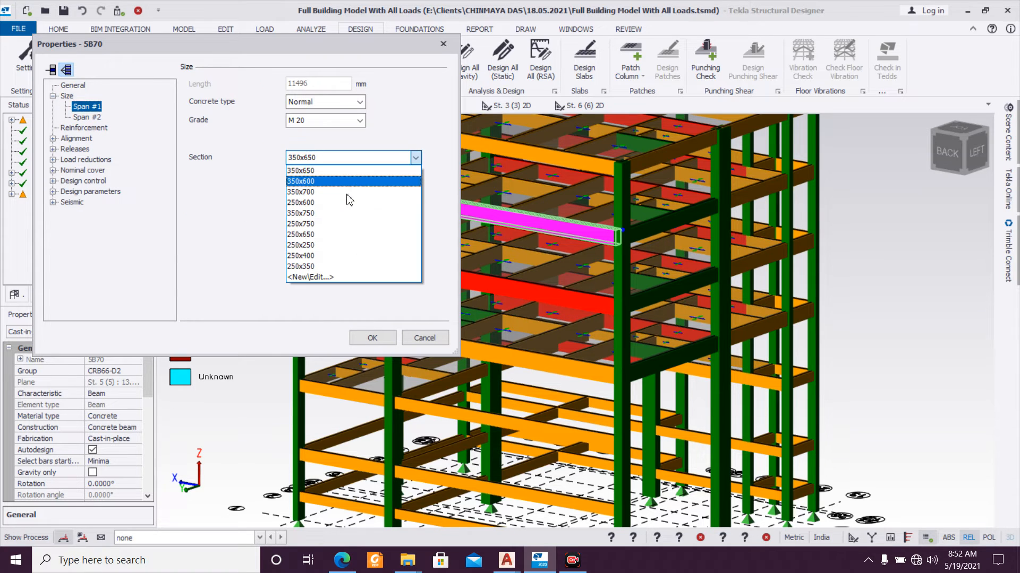
{"action": "left_click", "coordinate": [348, 195]}
{"action": "left_click", "coordinate": [372, 337]}
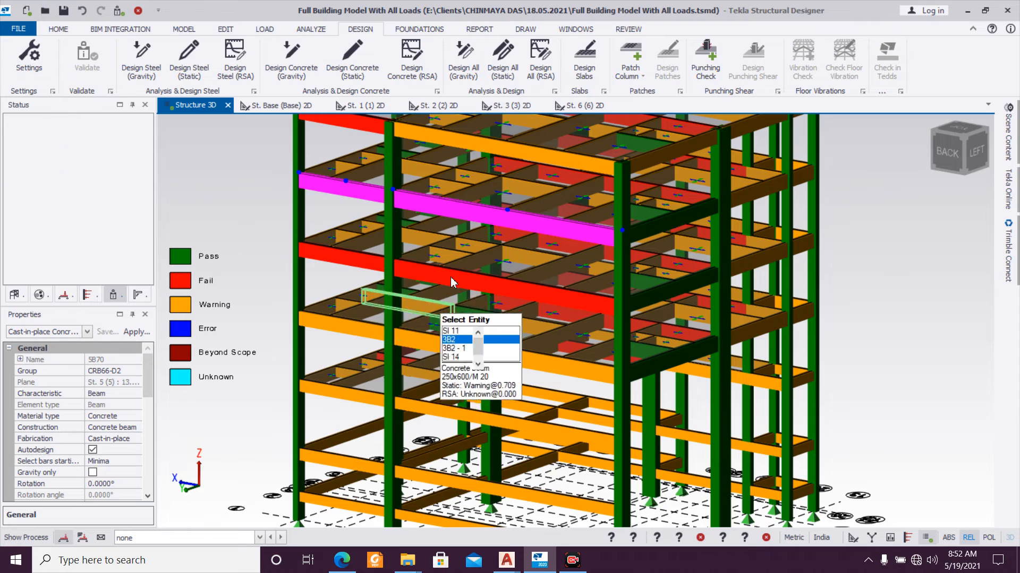
Step: Run the static analysis and design of all members with the revised beam sections
{"action": "scroll", "coordinate": [446, 319], "scroll_direction": "down", "scroll_amount": 2}
{"action": "right_click_drag", "start_coordinate": [642, 290], "coordinate": [583, 288]}
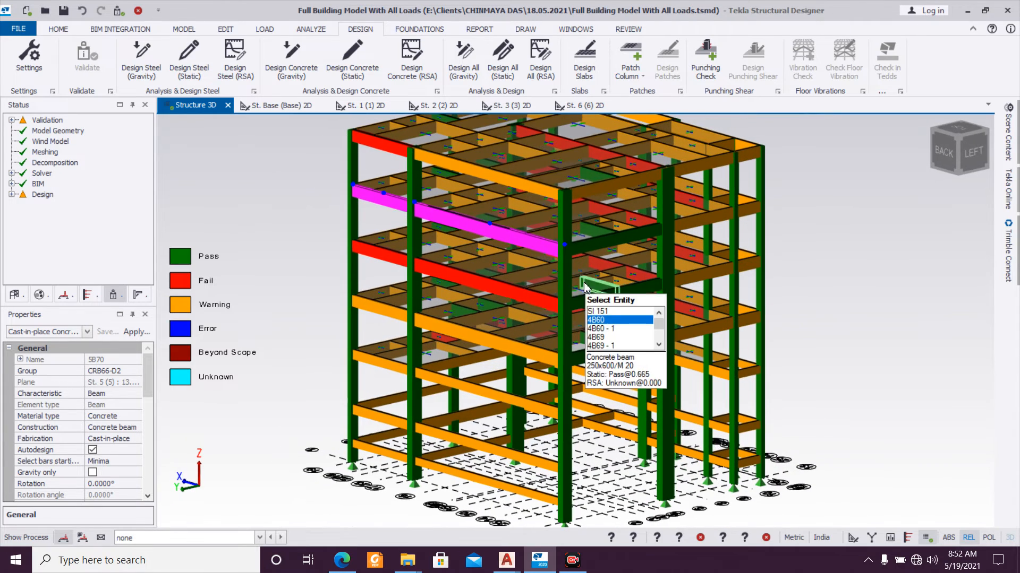
{"action": "left_click", "coordinate": [506, 72]}
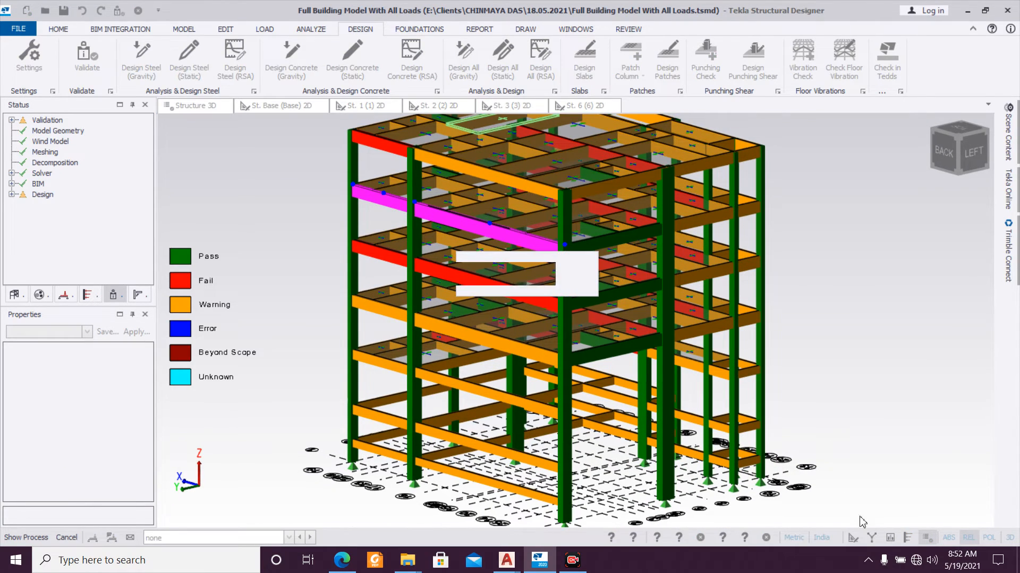
Step: Redesign the St. 3 beam 3B39 on its own, review the failing checks of span 1, and close the results
{"action": "scroll", "coordinate": [682, 347], "scroll_direction": "down", "scroll_amount": 2}
{"action": "right_click_drag", "start_coordinate": [835, 351], "coordinate": [854, 347]}
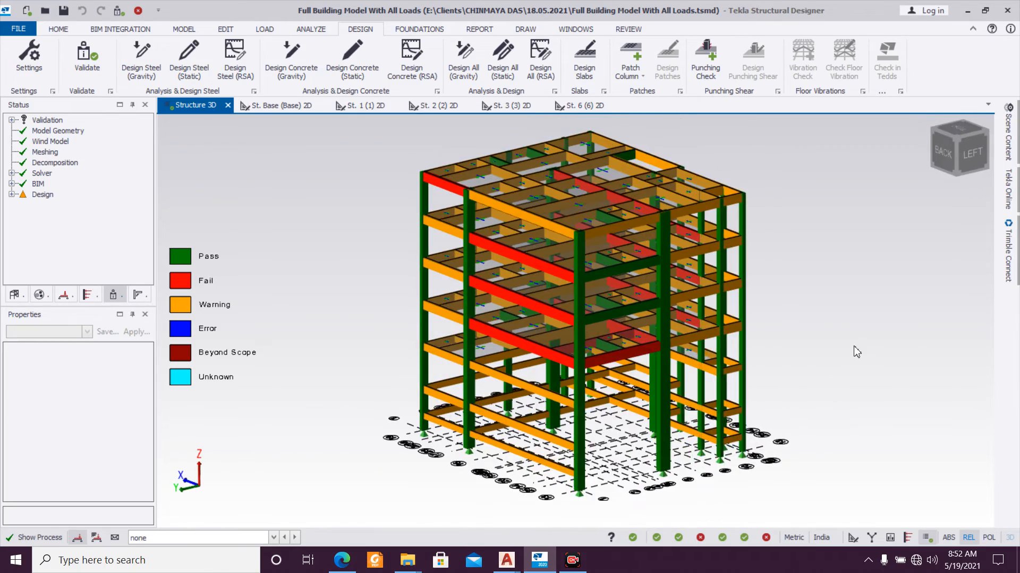
{"action": "scroll", "coordinate": [606, 359], "scroll_direction": "up", "scroll_amount": 2}
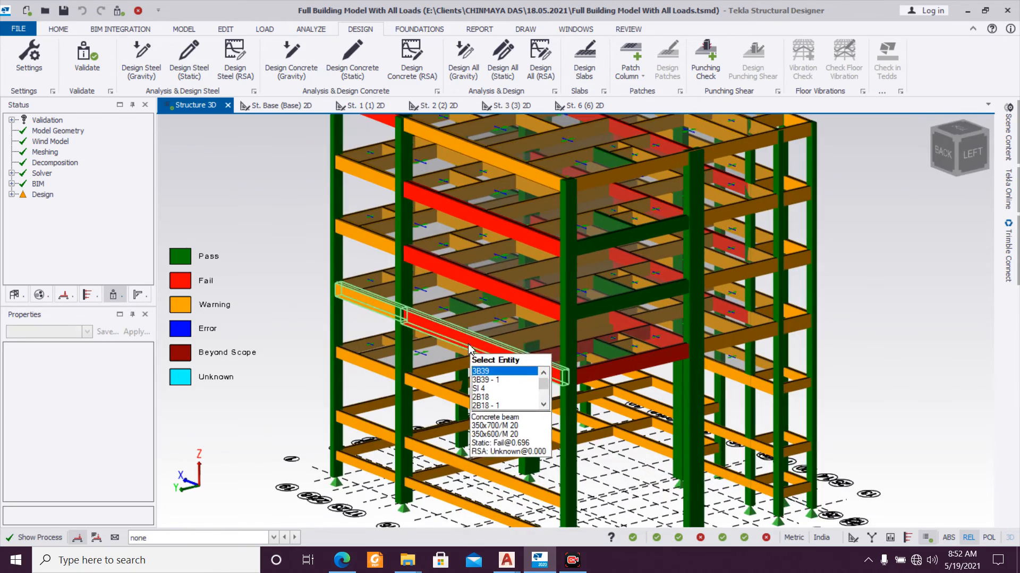
{"action": "left_click", "coordinate": [483, 338]}
{"action": "right_click", "coordinate": [483, 337]}
{"action": "mouse_move", "coordinate": [552, 287]}
{"action": "left_click", "coordinate": [631, 295]}
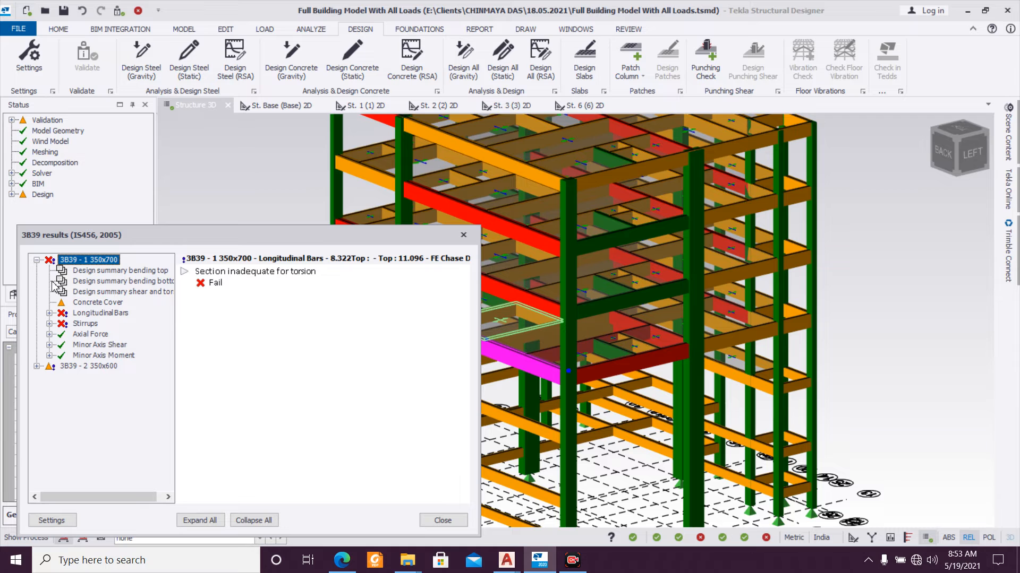
{"action": "left_click", "coordinate": [464, 235]}
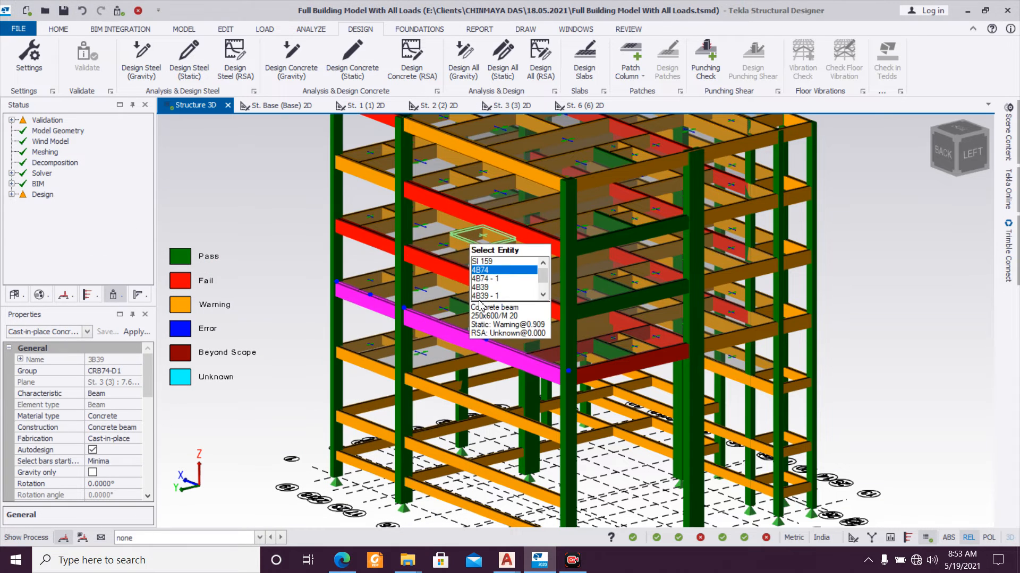
Step: Set the breadth to 400 mm in a new 400x700 section for span 1 of the St. 3 beam 3B39
{"action": "scroll", "coordinate": [499, 353], "scroll_direction": "up", "scroll_amount": 3}
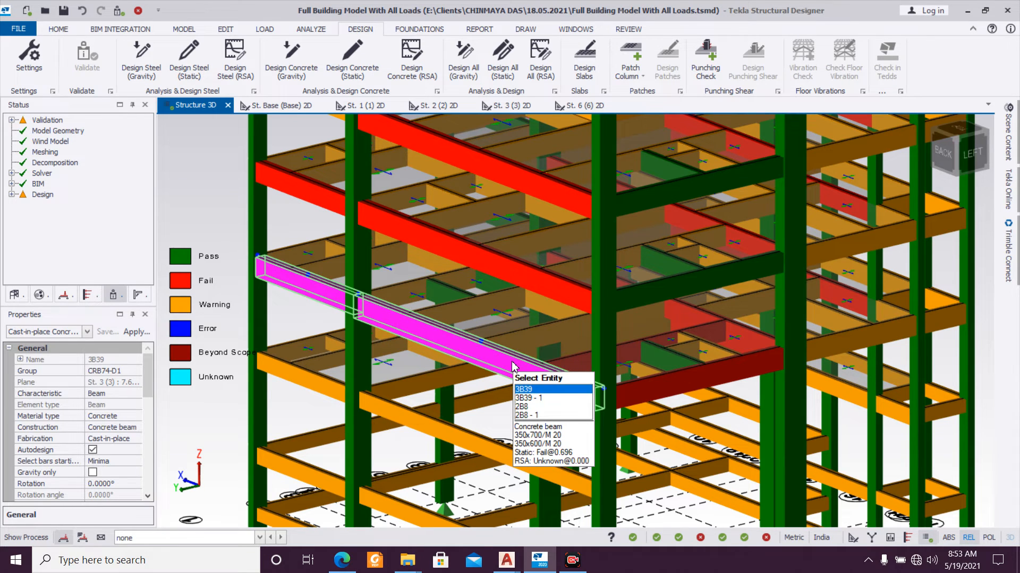
{"action": "double_click", "coordinate": [512, 367]}
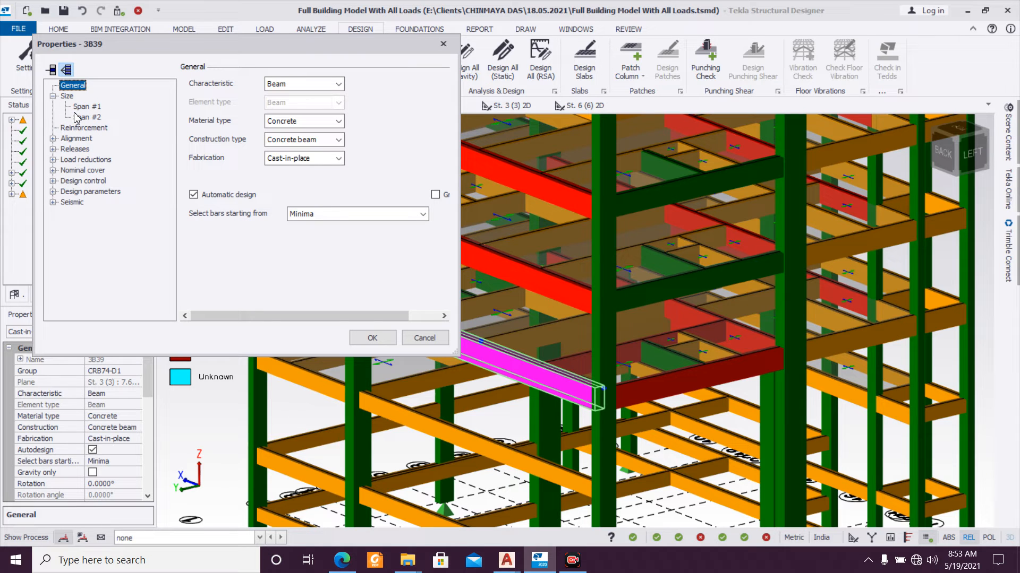
{"action": "left_click", "coordinate": [81, 107]}
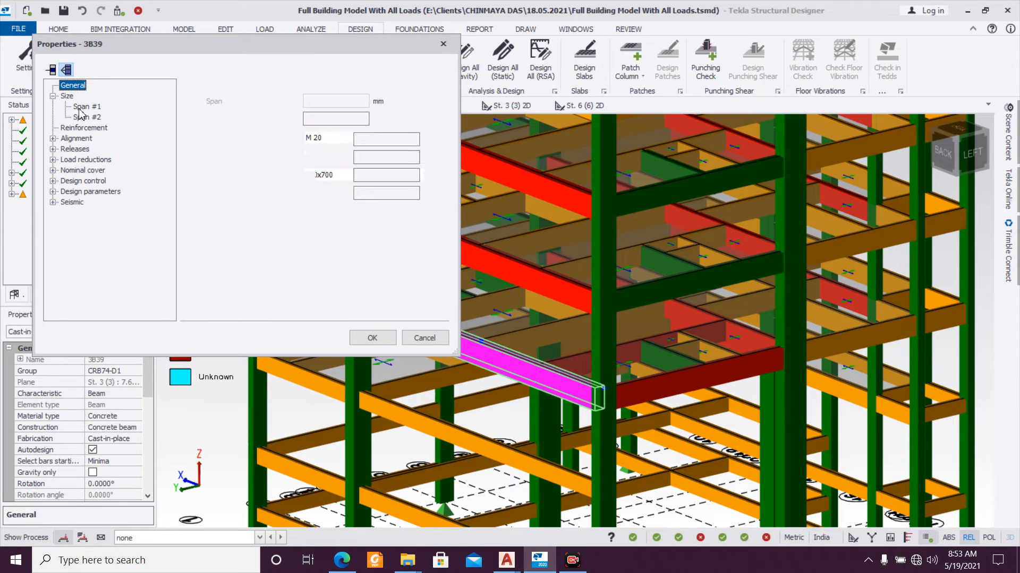
{"action": "left_click", "coordinate": [327, 158]}
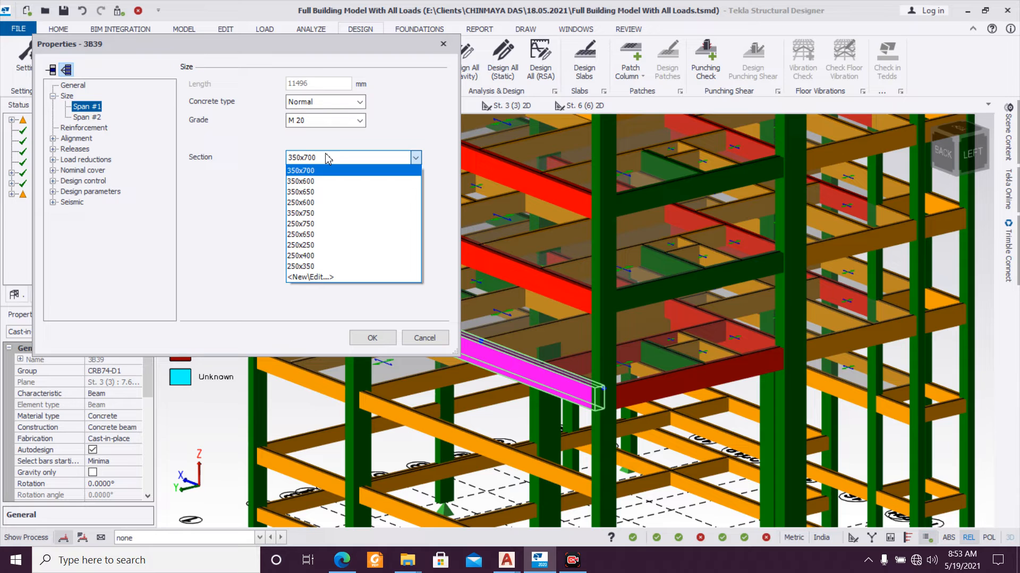
{"action": "left_click", "coordinate": [327, 159]}
{"action": "left_click", "coordinate": [327, 158]}
{"action": "left_click", "coordinate": [352, 279]}
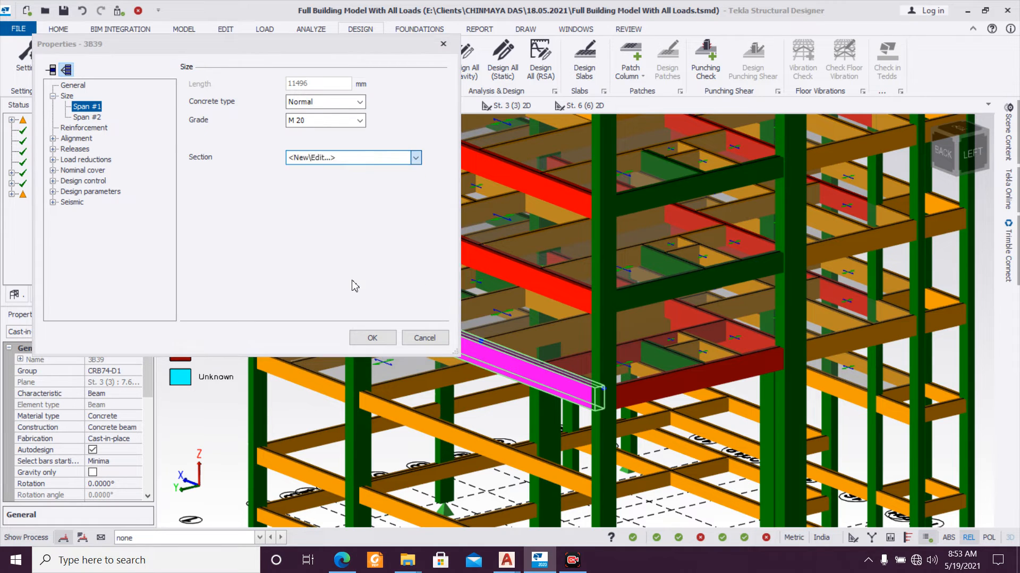
{"action": "type", "text": "400"}
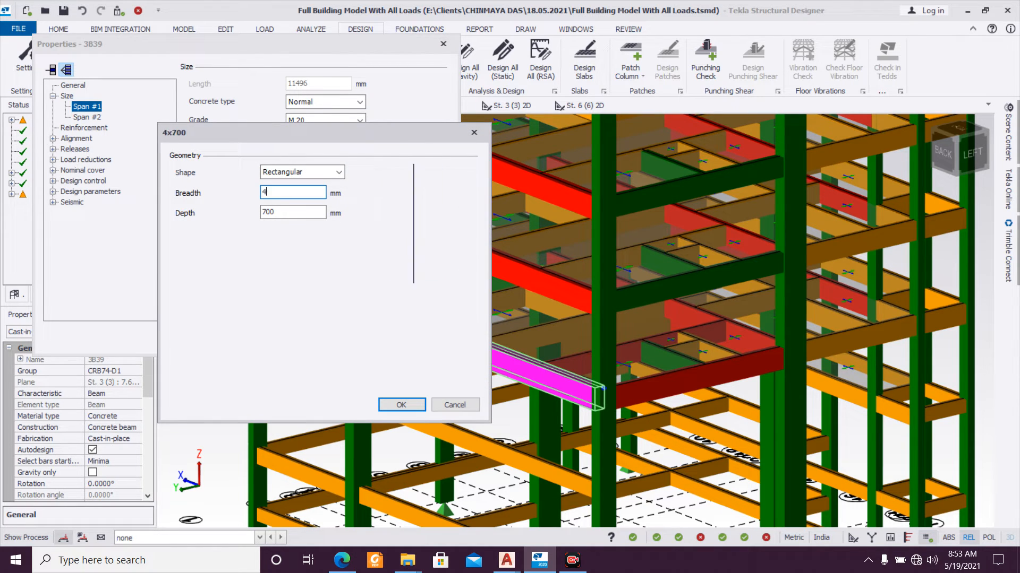
{"action": "left_click", "coordinate": [398, 405]}
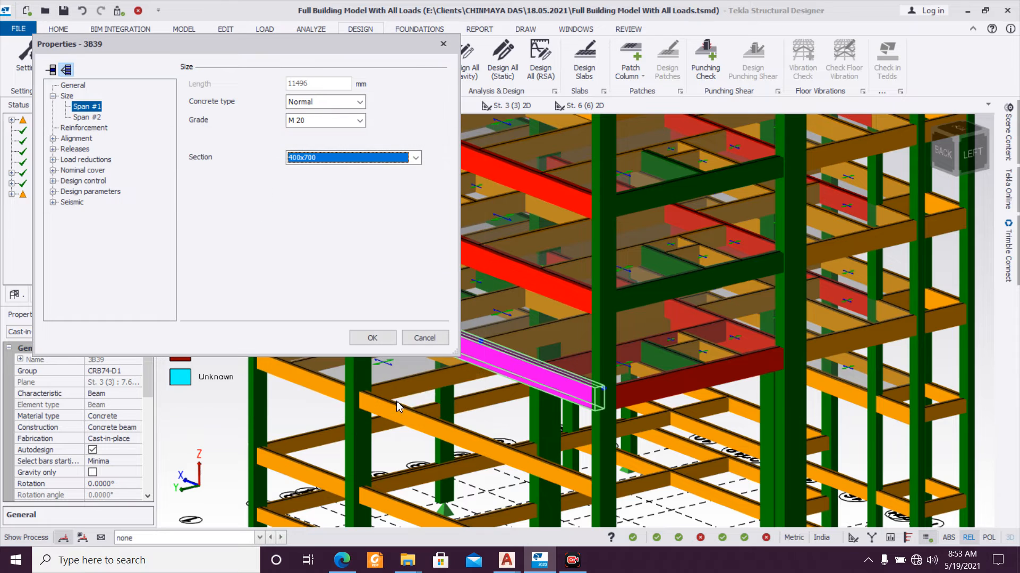
{"action": "left_click", "coordinate": [373, 337]}
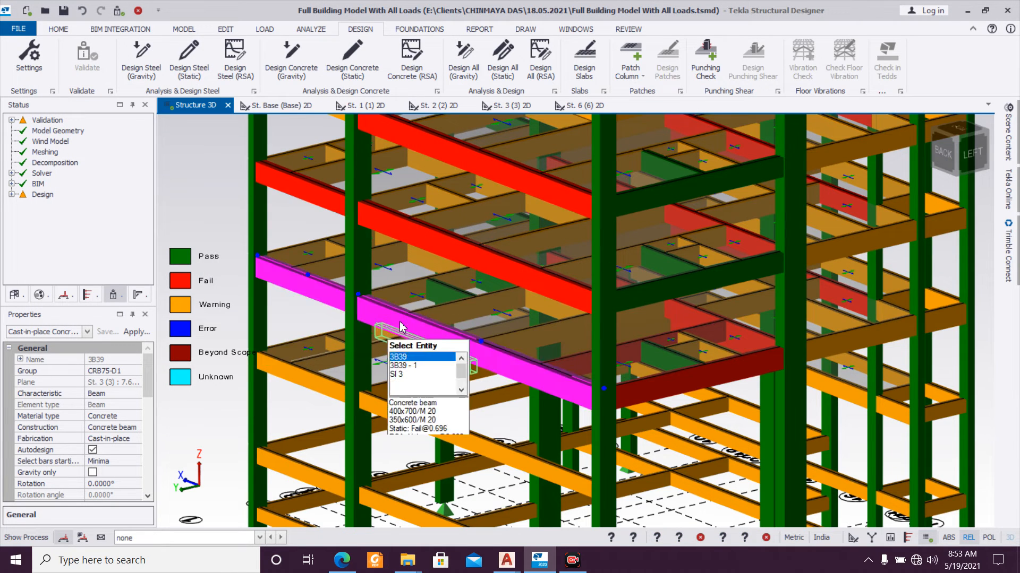
Step: Change the section of span 1 of the St. 4 beam 4B70 to 400x700
{"action": "scroll", "coordinate": [403, 313], "scroll_direction": "down", "scroll_amount": 3}
{"action": "left_click", "coordinate": [445, 274]}
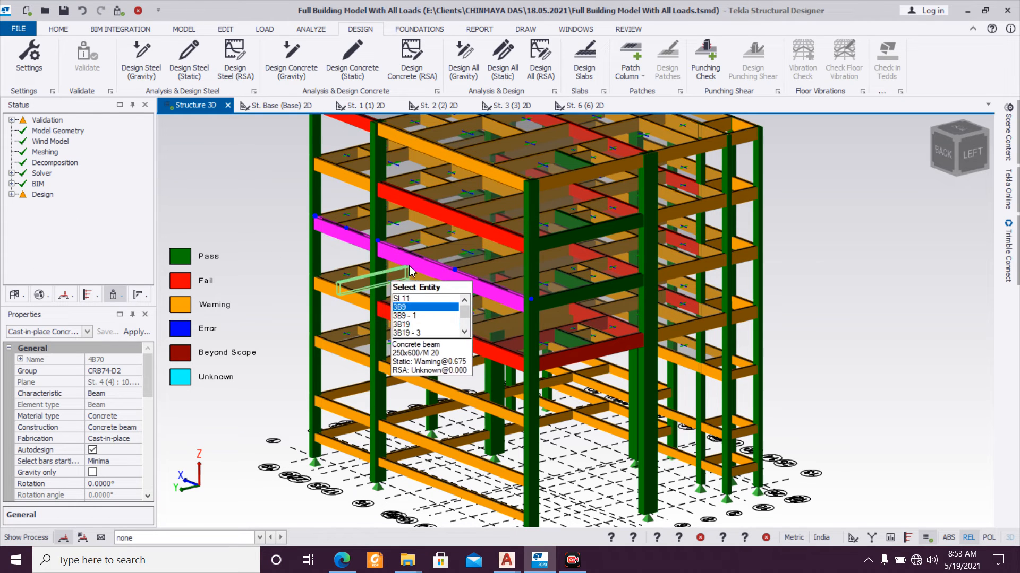
{"action": "double_click", "coordinate": [425, 269]}
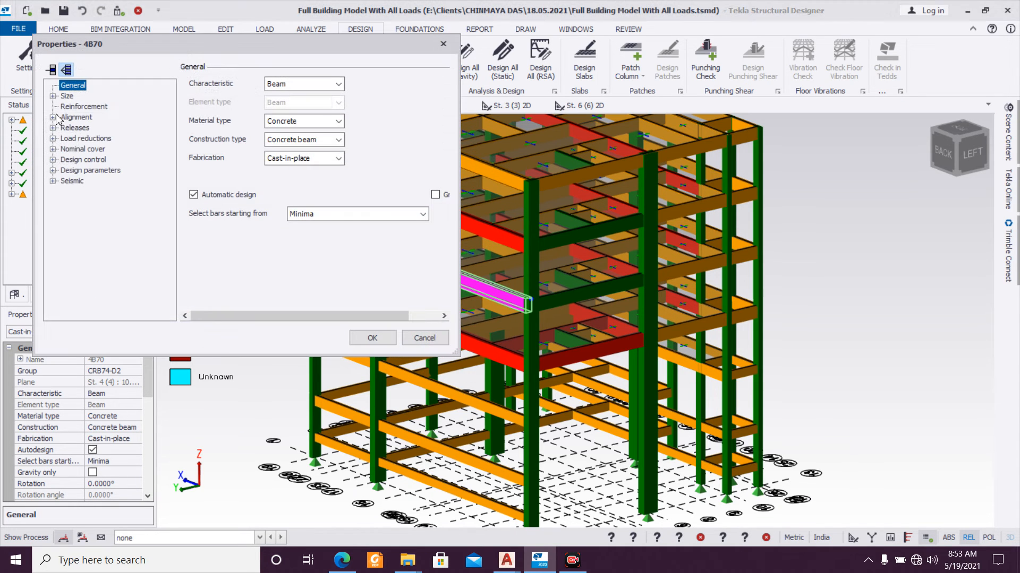
{"action": "left_click", "coordinate": [87, 107]}
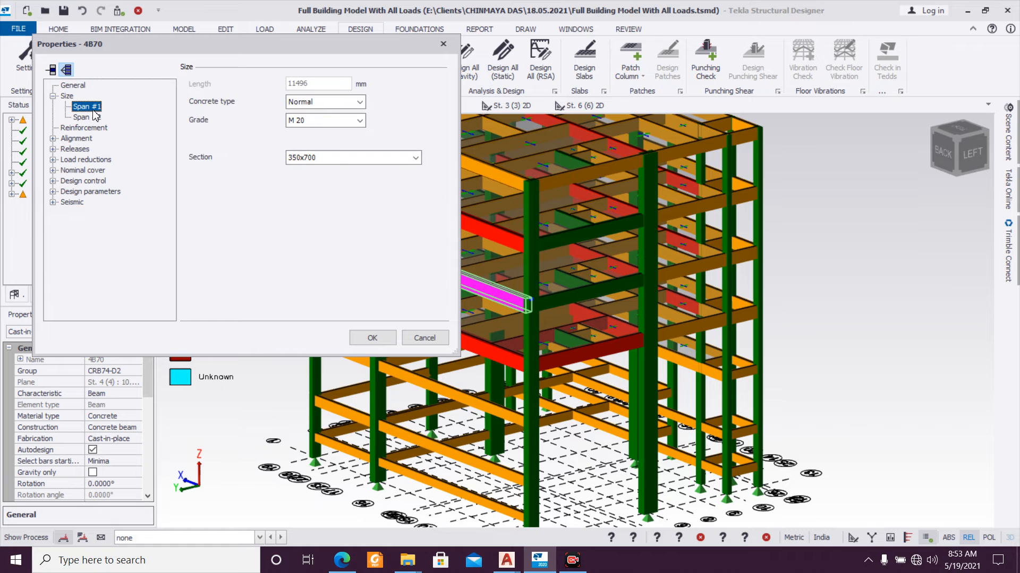
{"action": "left_click", "coordinate": [340, 158]}
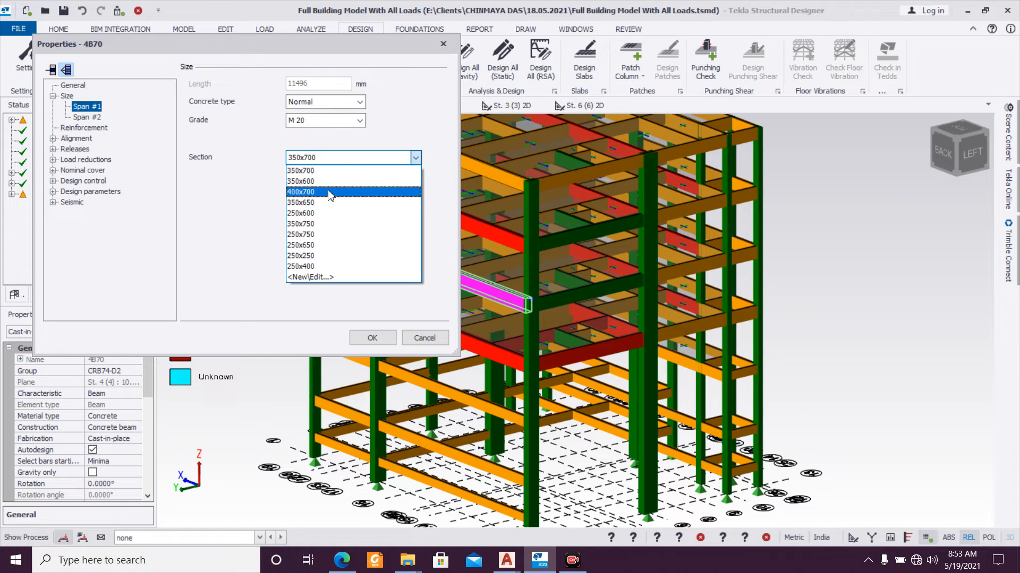
{"action": "left_click", "coordinate": [329, 193]}
{"action": "left_click", "coordinate": [384, 340]}
Step: Change the section of span 1 of the St. 5 beam 5B70 to 400x700
{"action": "double_click", "coordinate": [460, 222]}
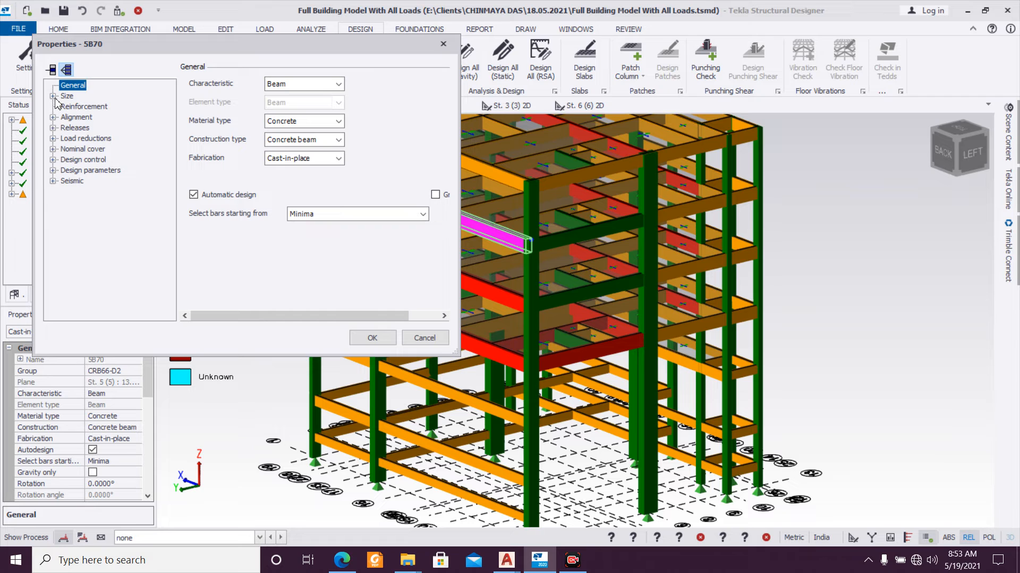
{"action": "left_click", "coordinate": [90, 107]}
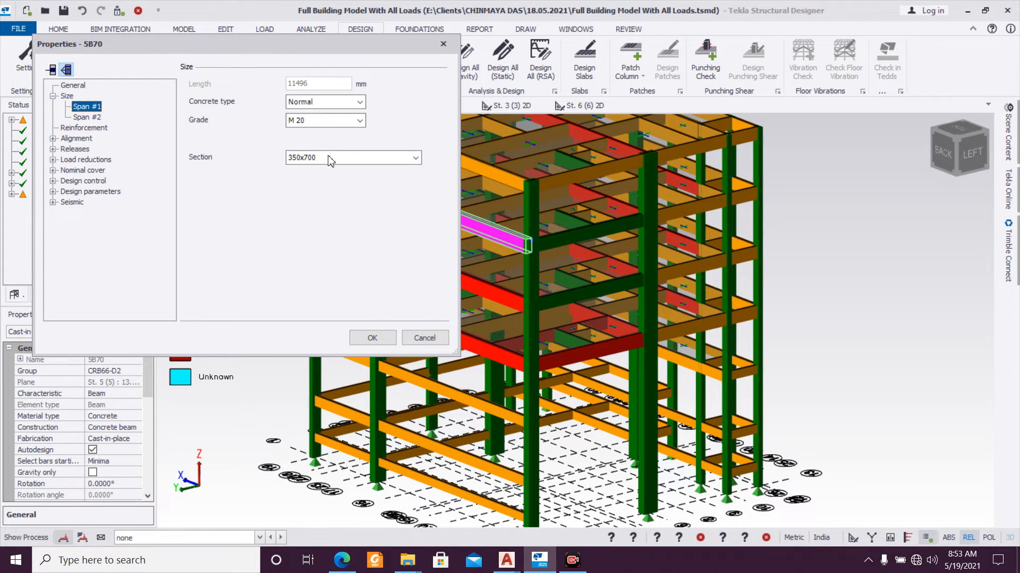
{"action": "left_click", "coordinate": [329, 158]}
{"action": "left_click", "coordinate": [317, 193]}
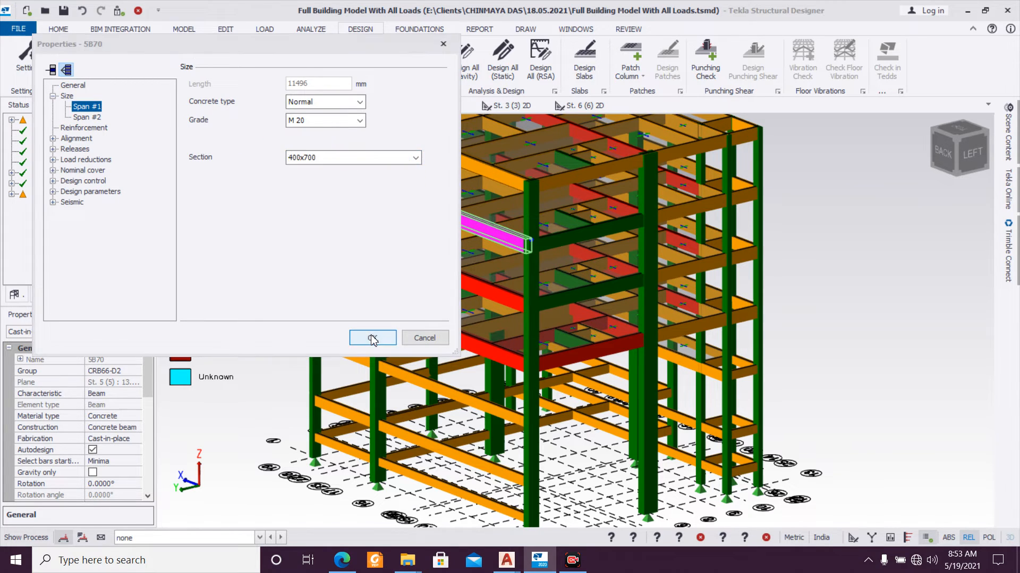
{"action": "left_click", "coordinate": [372, 338]}
Step: Check the St. 3 beam 3B49 on its own, examine the stirrup checks of its 350x650 span, and close the results
{"action": "mouse_move", "coordinate": [452, 264]}
{"action": "scroll", "coordinate": [452, 264], "scroll_direction": "down", "scroll_amount": 2}
{"action": "scroll", "coordinate": [537, 335], "scroll_direction": "up", "scroll_amount": 2}
{"action": "left_click", "coordinate": [538, 310]}
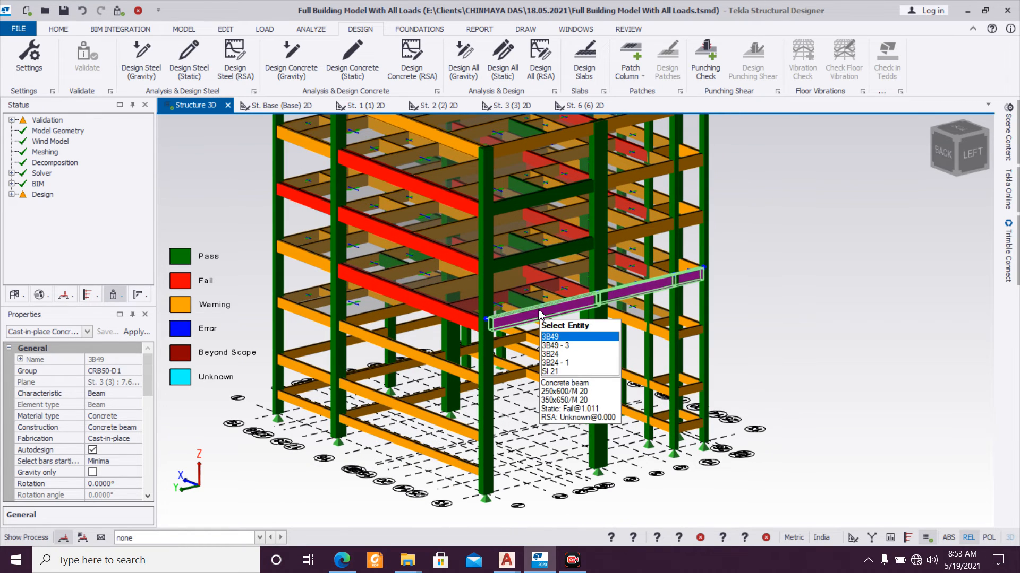
{"action": "double_click", "coordinate": [540, 313]}
{"action": "left_click", "coordinate": [446, 44]}
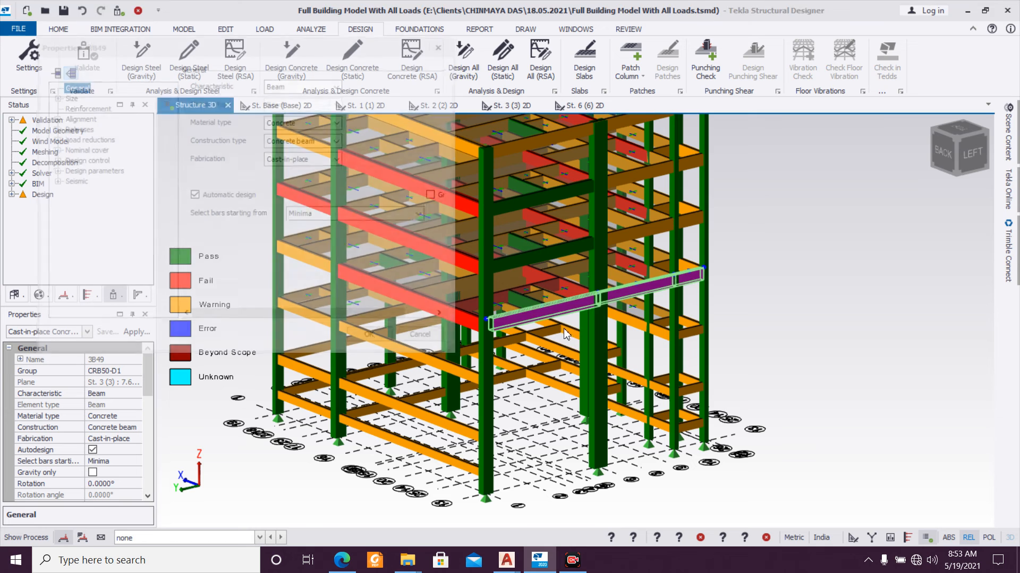
{"action": "mouse_move", "coordinate": [559, 307]}
{"action": "right_click", "coordinate": [559, 306]}
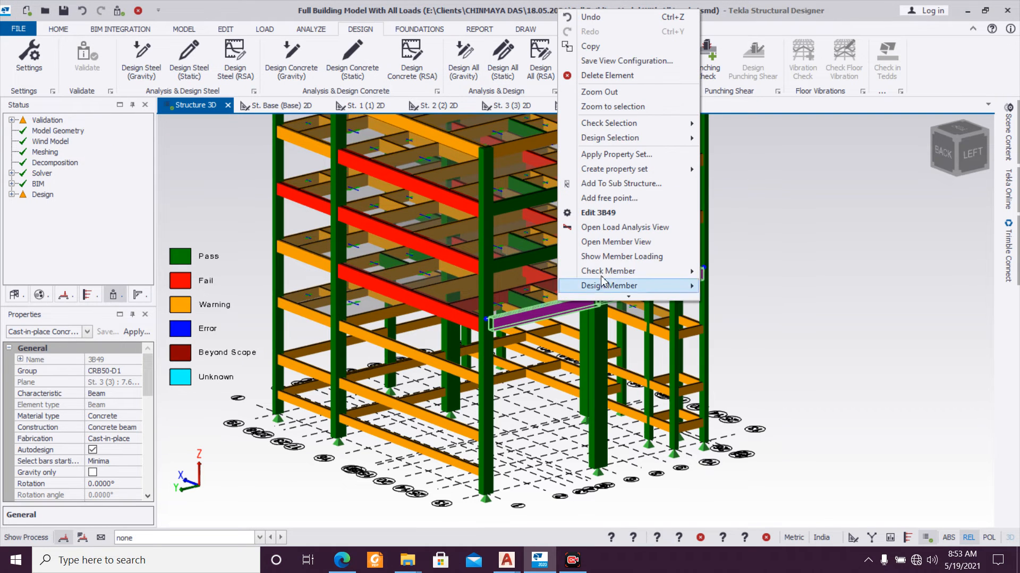
{"action": "left_click", "coordinate": [730, 274]}
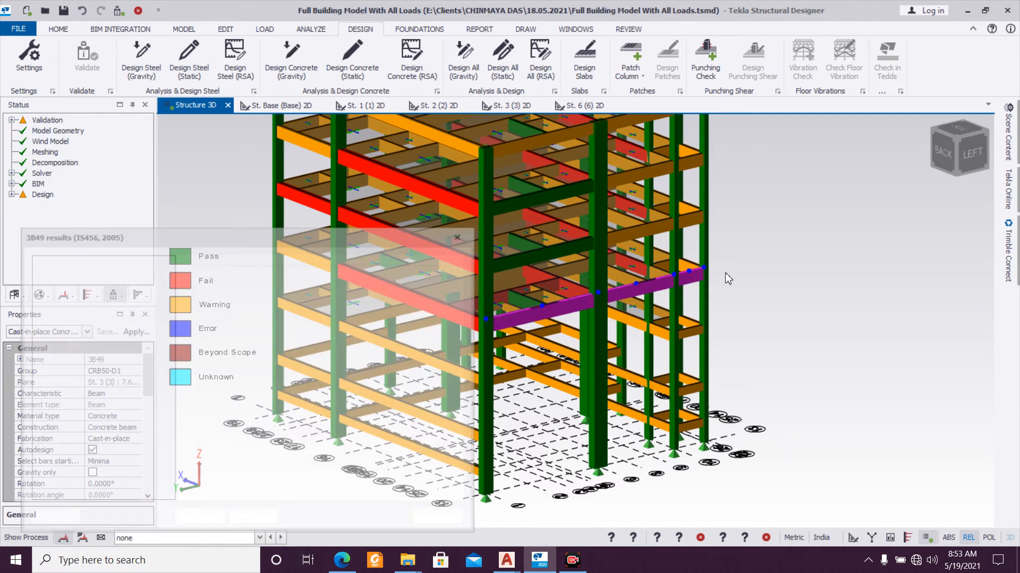
{"action": "double_click", "coordinate": [97, 283]}
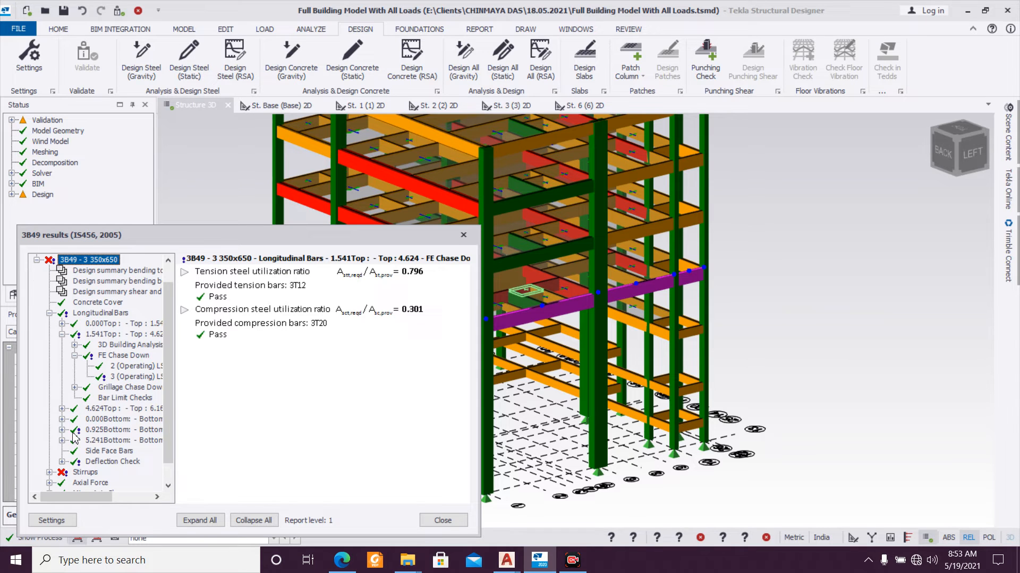
{"action": "double_click", "coordinate": [82, 473]}
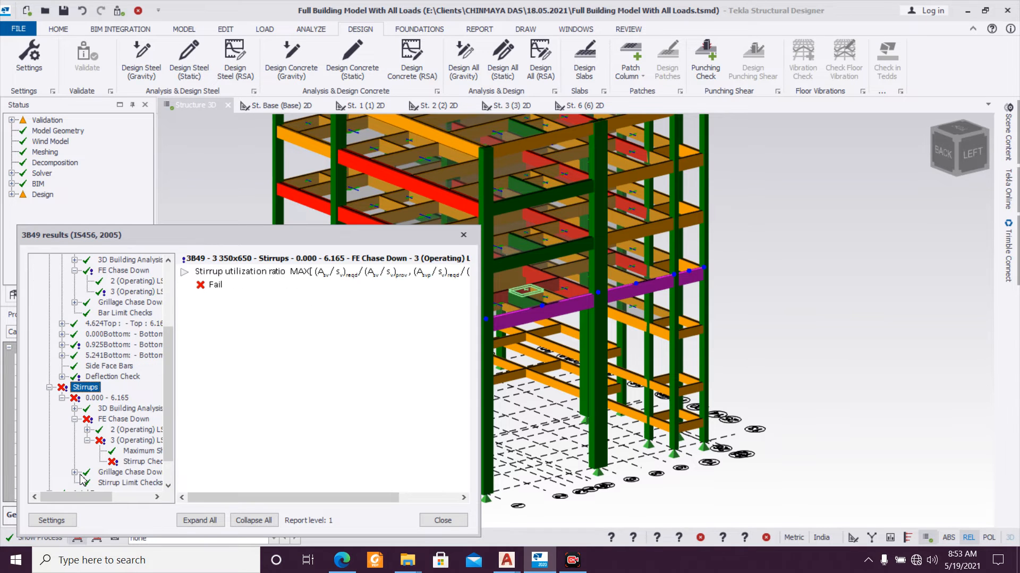
{"action": "left_click", "coordinate": [465, 237]}
Step: Rerun the static analysis and design of all members with the 400x700 beam spans
{"action": "scroll", "coordinate": [462, 424], "scroll_direction": "down", "scroll_amount": 5}
{"action": "right_click_drag", "start_coordinate": [329, 375], "coordinate": [464, 384]}
{"action": "scroll", "coordinate": [385, 322], "scroll_direction": "up", "scroll_amount": 3}
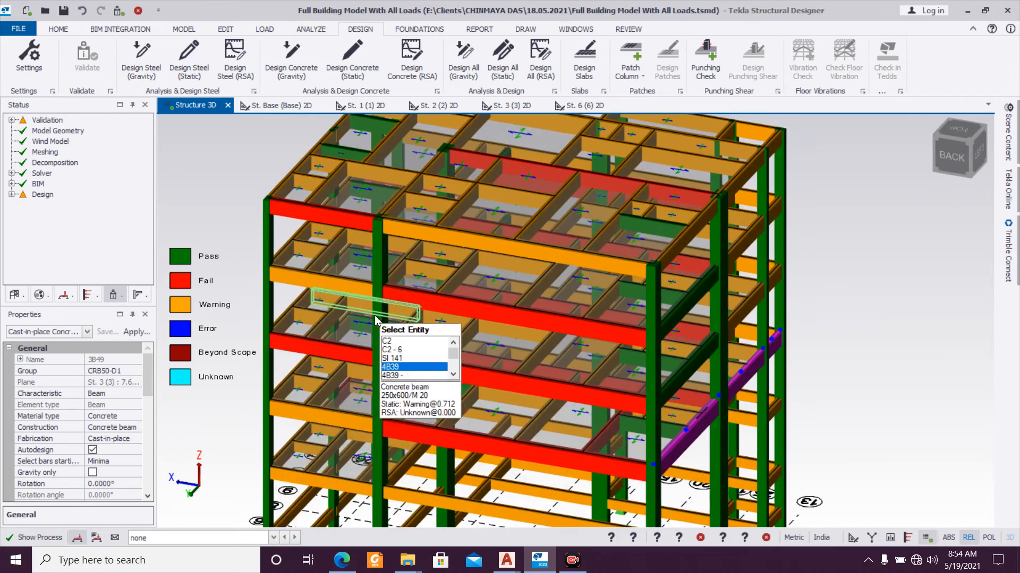
{"action": "right_click_drag", "start_coordinate": [375, 318], "coordinate": [283, 321]}
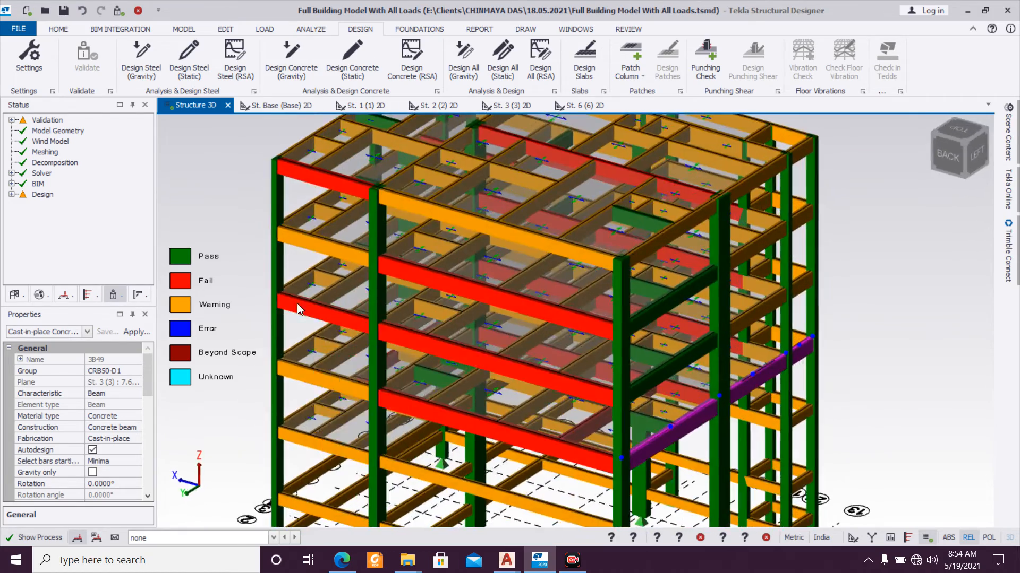
{"action": "scroll", "coordinate": [283, 321], "scroll_direction": "down", "scroll_amount": 3}
{"action": "left_click", "coordinate": [505, 63]}
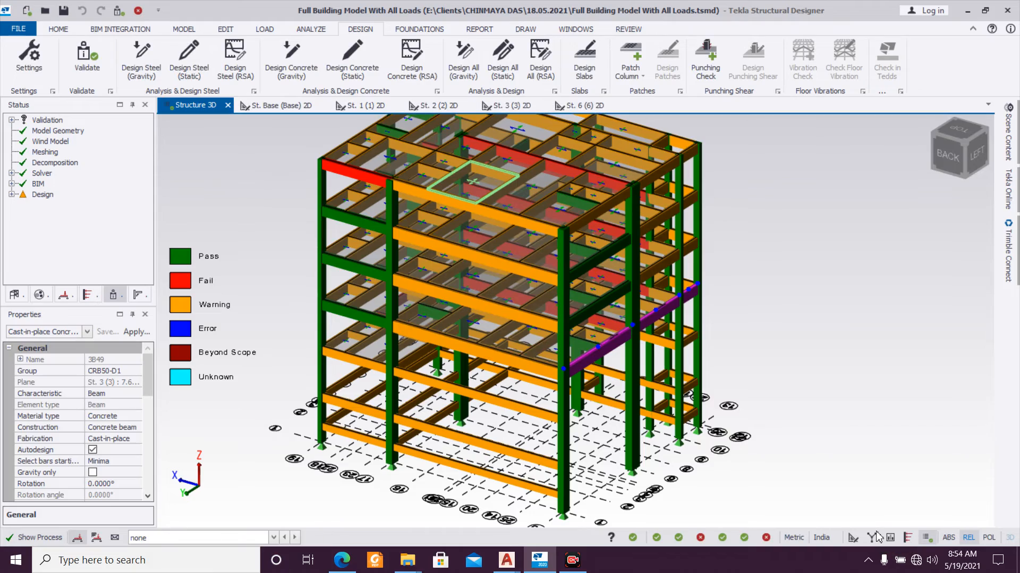
{"action": "key", "text": "Escape"}
{"action": "right_click_drag", "start_coordinate": [795, 386], "coordinate": [956, 401]}
{"action": "scroll", "coordinate": [788, 355], "scroll_direction": "up", "scroll_amount": 3}
{"action": "right_click_drag", "start_coordinate": [686, 346], "coordinate": [796, 348]}
{"action": "left_click", "coordinate": [380, 212]}
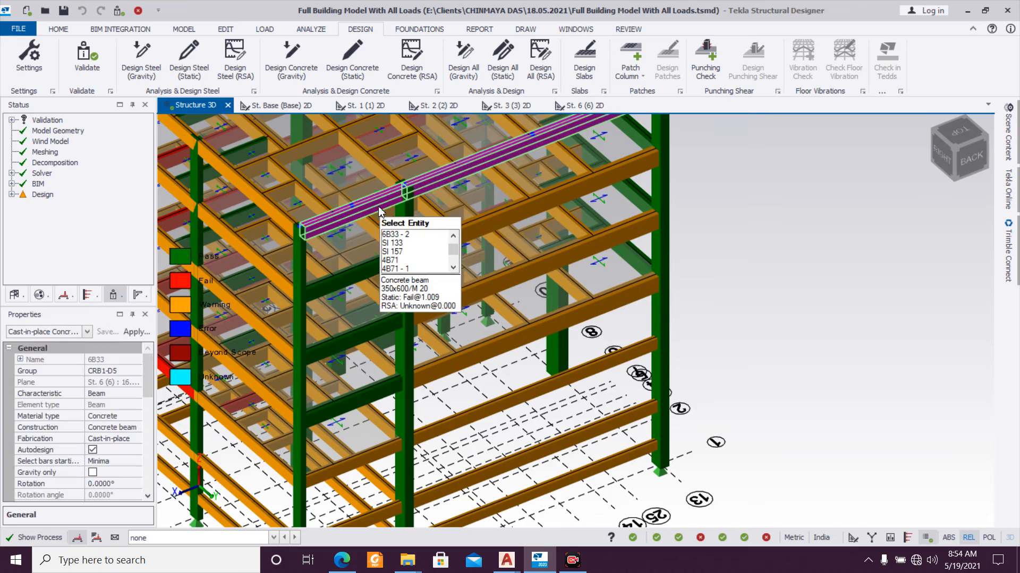
{"action": "right_click_drag", "start_coordinate": [865, 237], "coordinate": [904, 295]}
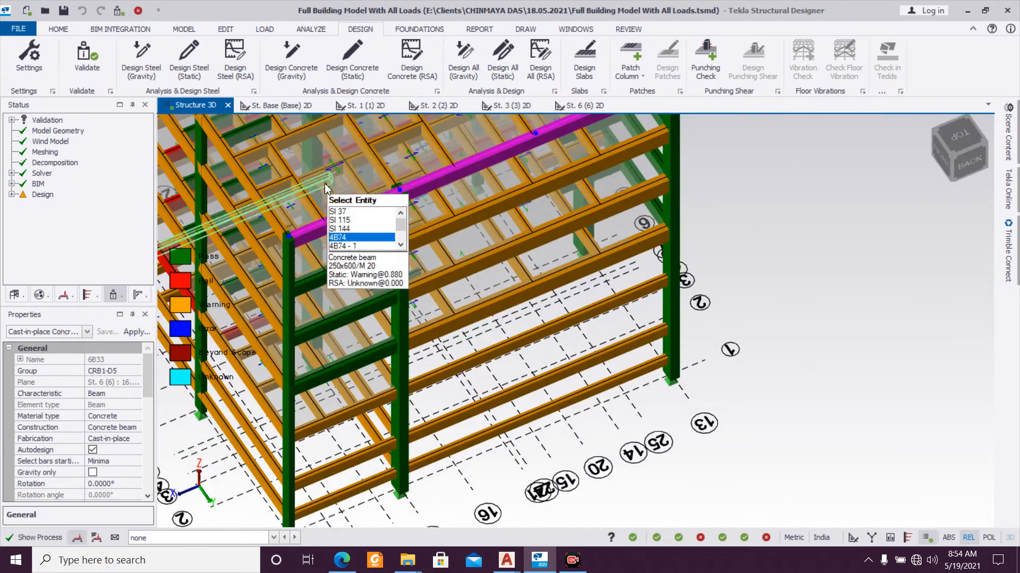
{"action": "double_click", "coordinate": [354, 205]}
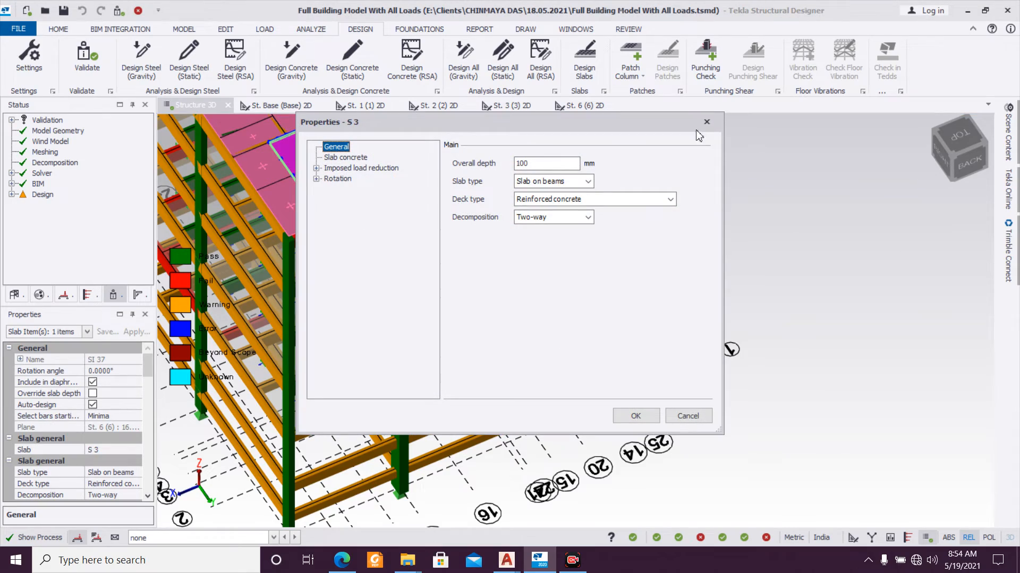
{"action": "left_click", "coordinate": [707, 121]}
Step: Hide the slab items in the 3D structure view
{"action": "right_click_drag", "start_coordinate": [791, 234], "coordinate": [913, 270]}
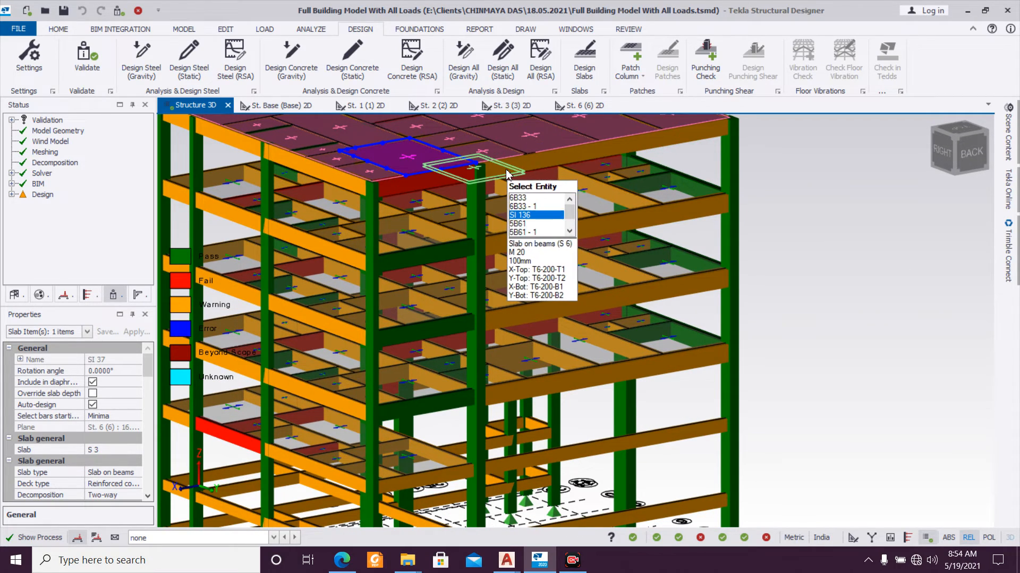
{"action": "left_click", "coordinate": [1008, 142]}
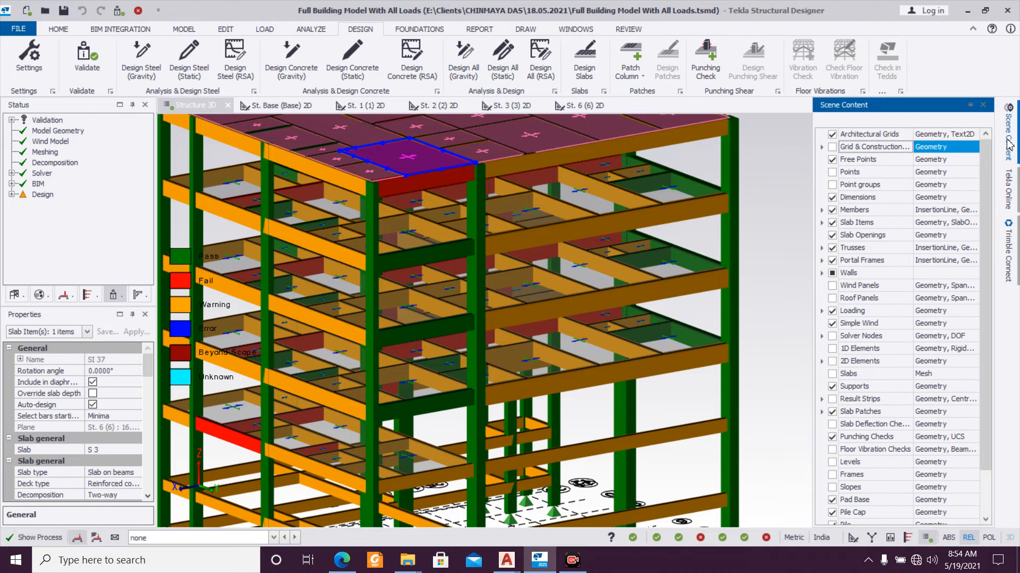
{"action": "left_click", "coordinate": [832, 222]}
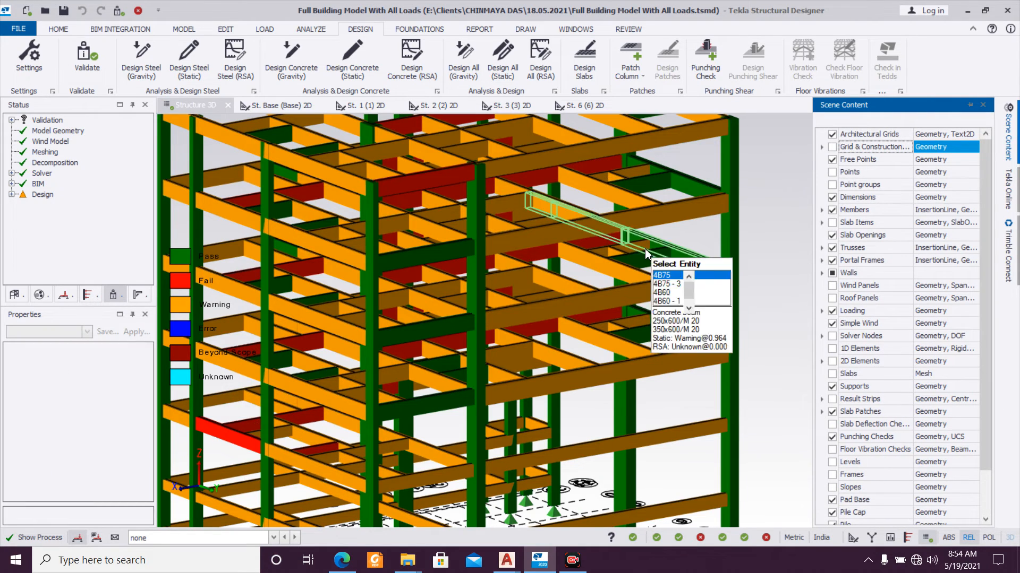
Step: Change the section of span 1 of the St. 6 beam 6B33 to 350x700
{"action": "scroll", "coordinate": [726, 313], "scroll_direction": "up", "scroll_amount": 3}
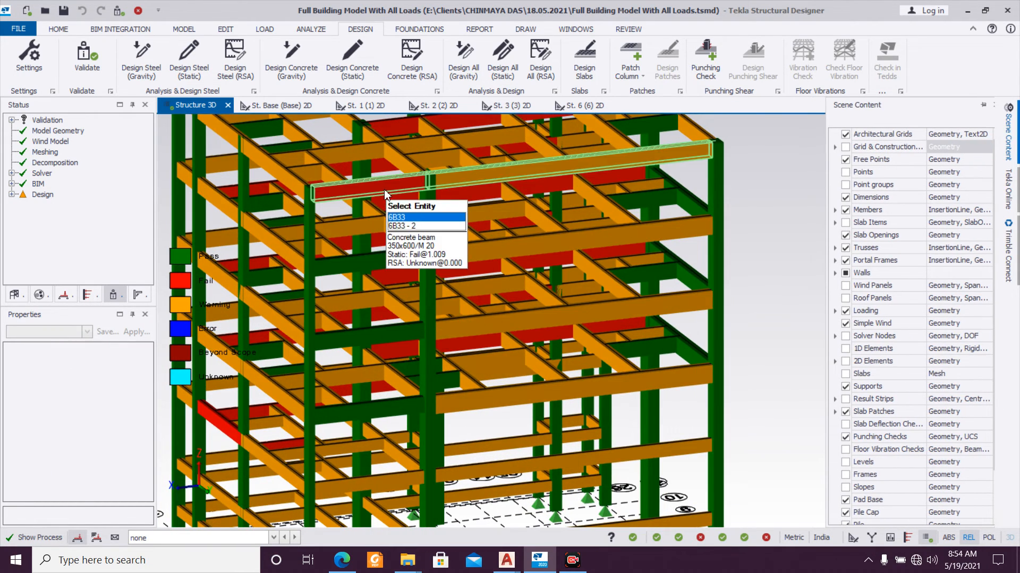
{"action": "double_click", "coordinate": [275, 175]}
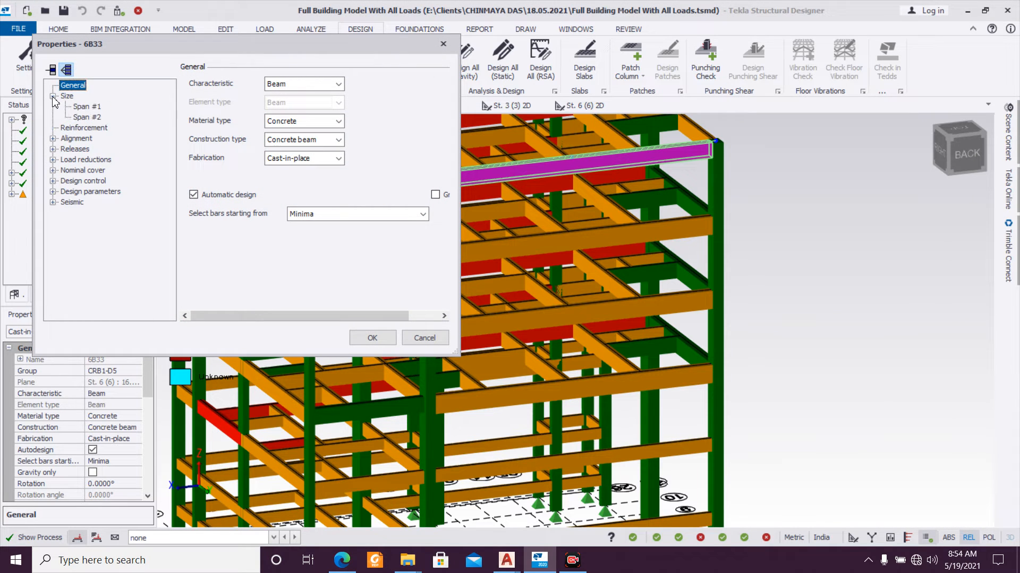
{"action": "left_click", "coordinate": [81, 107]}
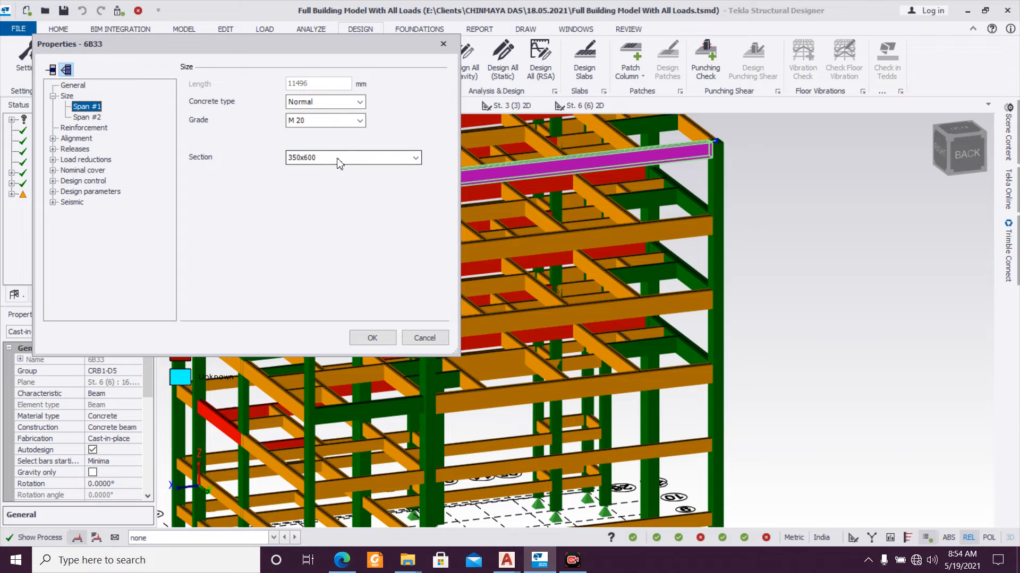
{"action": "left_click", "coordinate": [338, 158]}
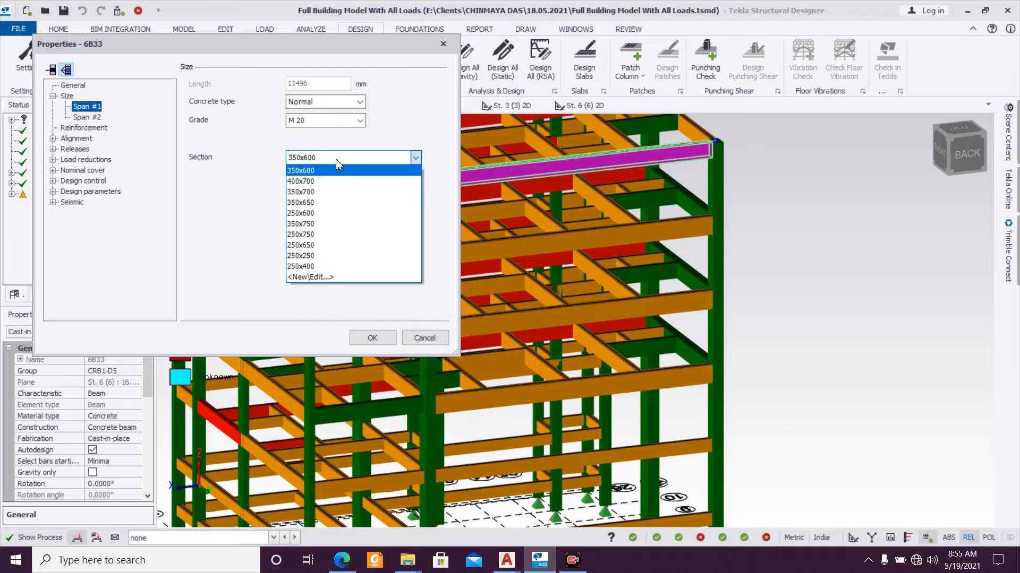
{"action": "left_click", "coordinate": [332, 193]}
{"action": "left_click", "coordinate": [372, 338]}
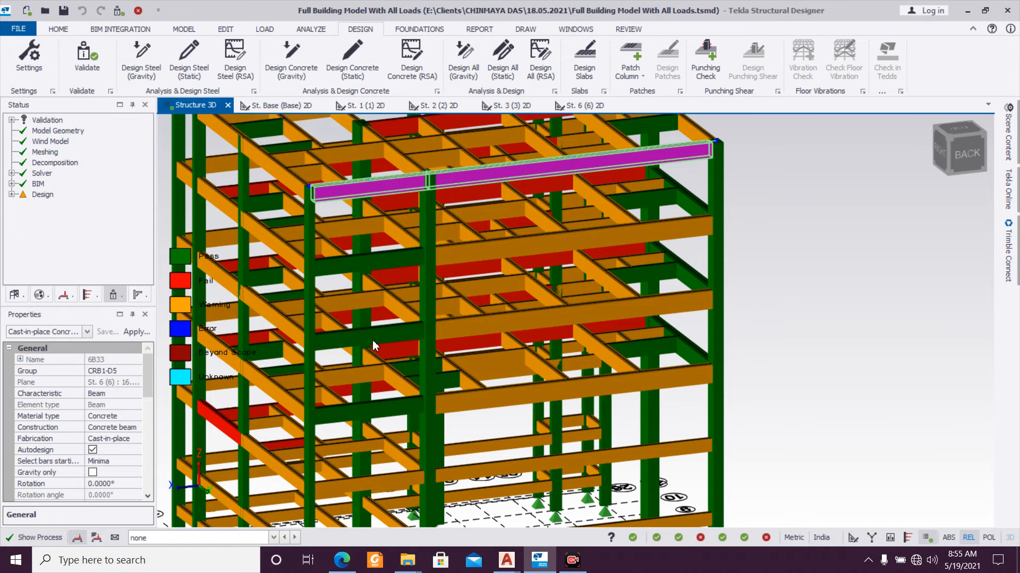
Step: Redesign the St. 6 beam 6B33 on its own, review the results, and close them
{"action": "right_click", "coordinate": [396, 193]}
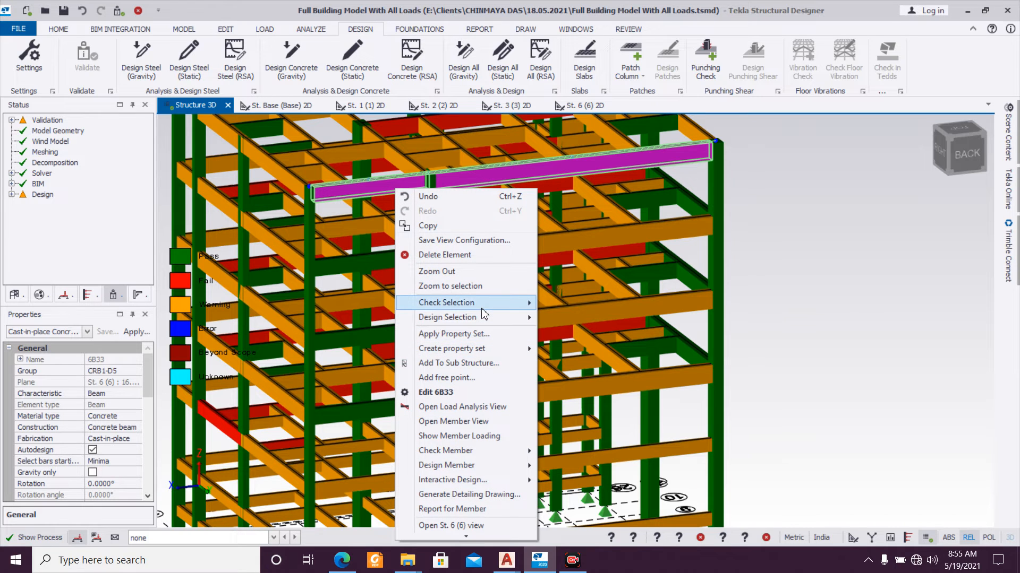
{"action": "mouse_move", "coordinate": [485, 319]}
{"action": "left_click", "coordinate": [554, 318]}
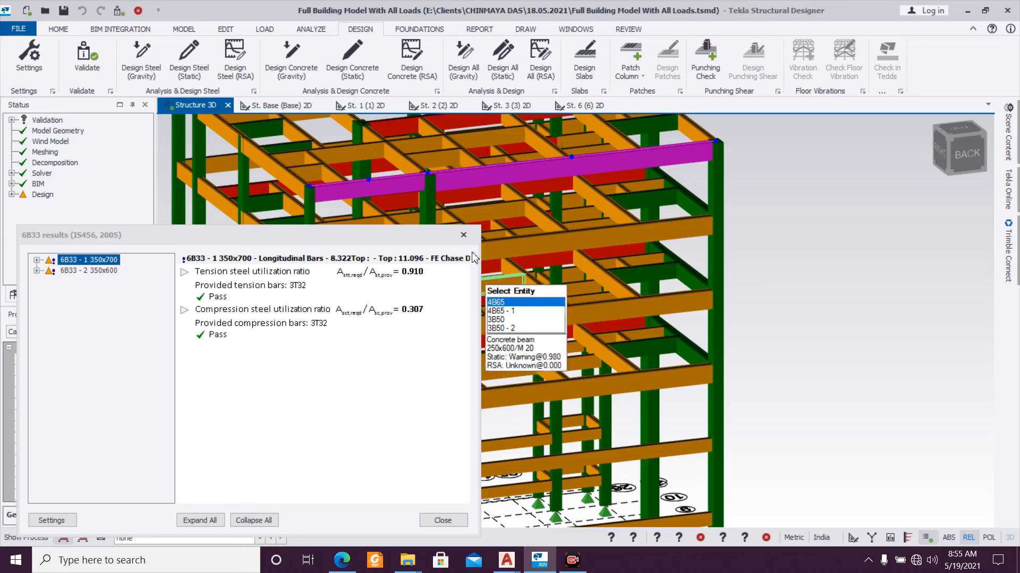
{"action": "left_click", "coordinate": [460, 232]}
Step: Set the section of the failing St. 3 beam 3B48 to 350x600 for all spans
{"action": "right_click_drag", "start_coordinate": [764, 321], "coordinate": [120, 314]}
{"action": "scroll", "coordinate": [321, 335], "scroll_direction": "down", "scroll_amount": 3}
{"action": "right_click_drag", "start_coordinate": [821, 437], "coordinate": [608, 446]}
{"action": "scroll", "coordinate": [448, 409], "scroll_direction": "up", "scroll_amount": 5}
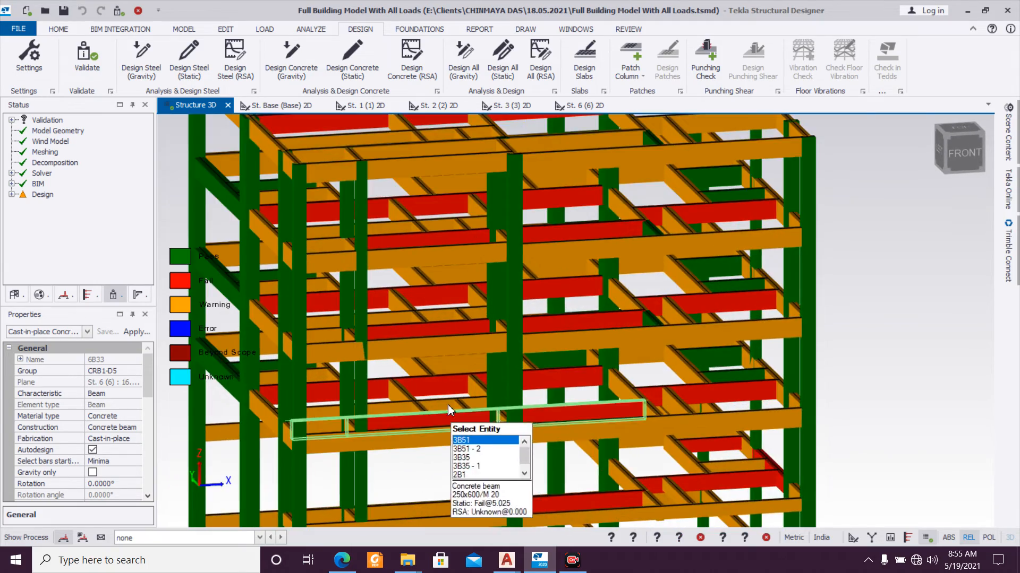
{"action": "scroll", "coordinate": [443, 382], "scroll_direction": "up", "scroll_amount": 4}
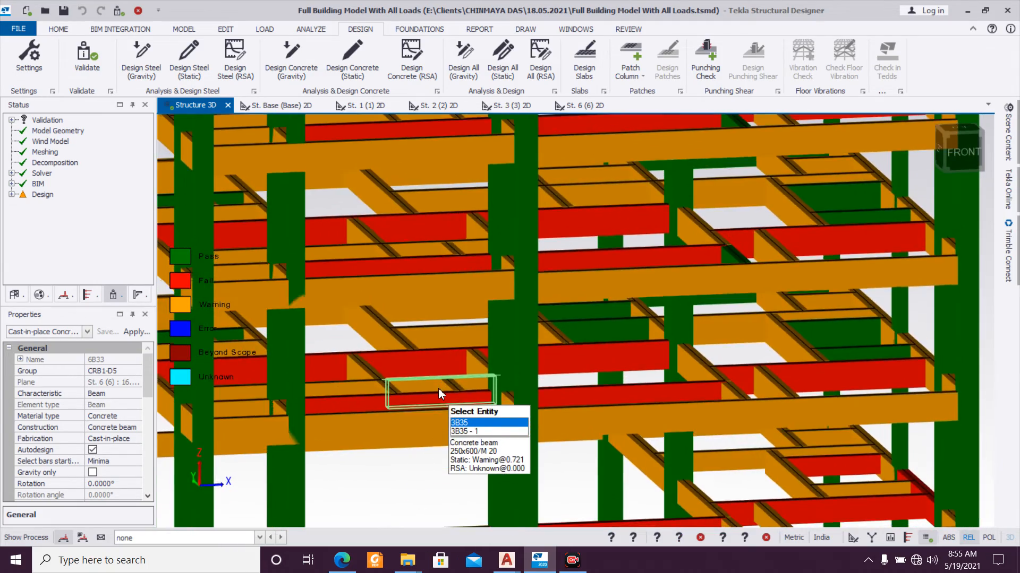
{"action": "scroll", "coordinate": [447, 369], "scroll_direction": "down", "scroll_amount": 2}
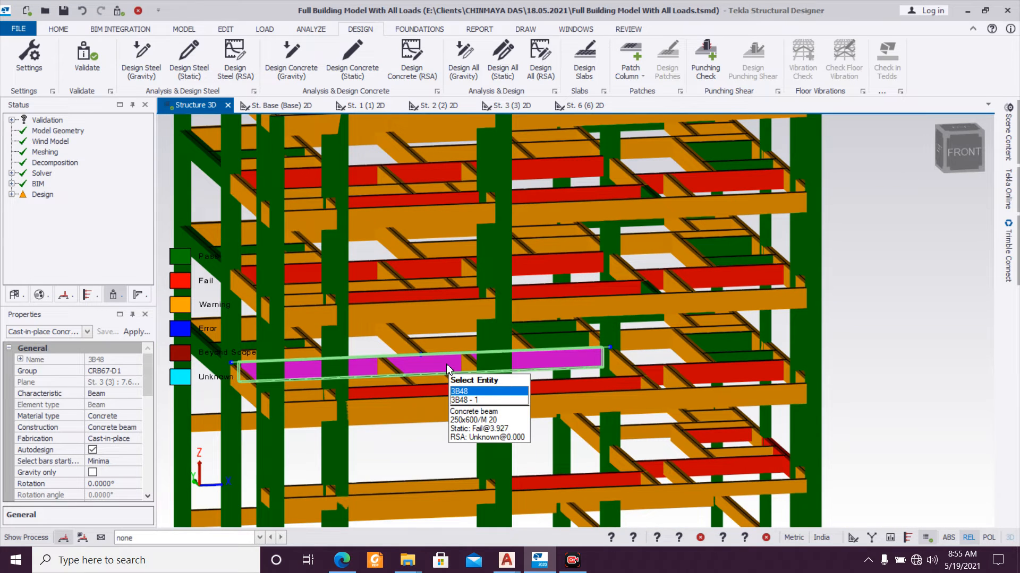
{"action": "left_click_drag", "start_coordinate": [147, 396], "coordinate": [147, 413]}
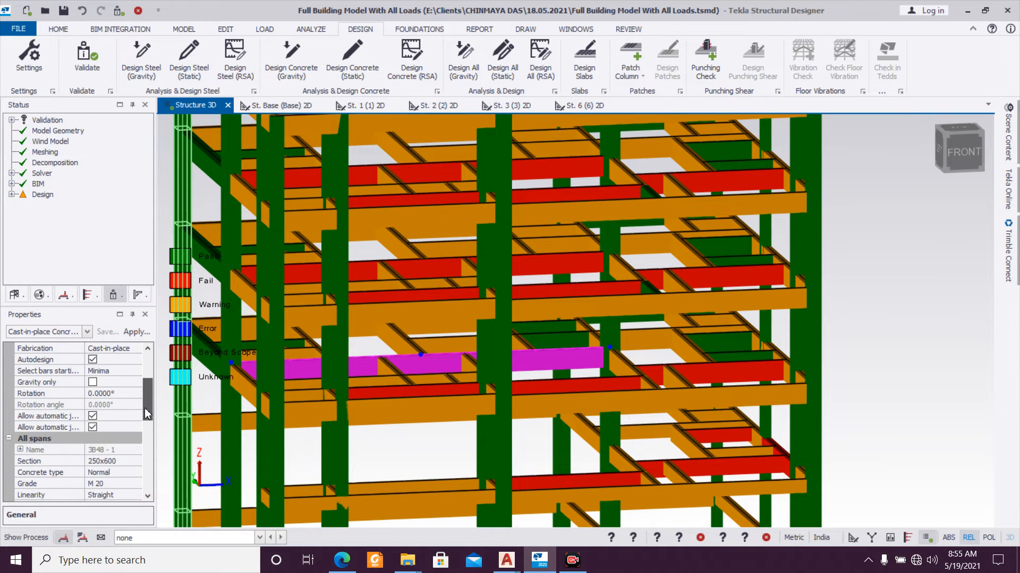
{"action": "left_click", "coordinate": [140, 463]}
{"action": "left_click", "coordinate": [135, 461]}
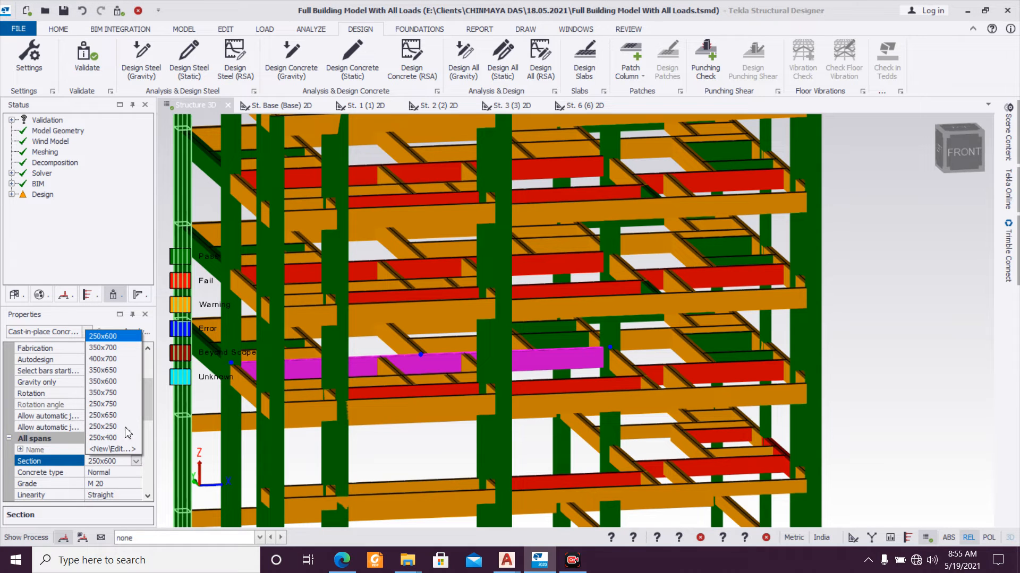
{"action": "left_click", "coordinate": [104, 382]}
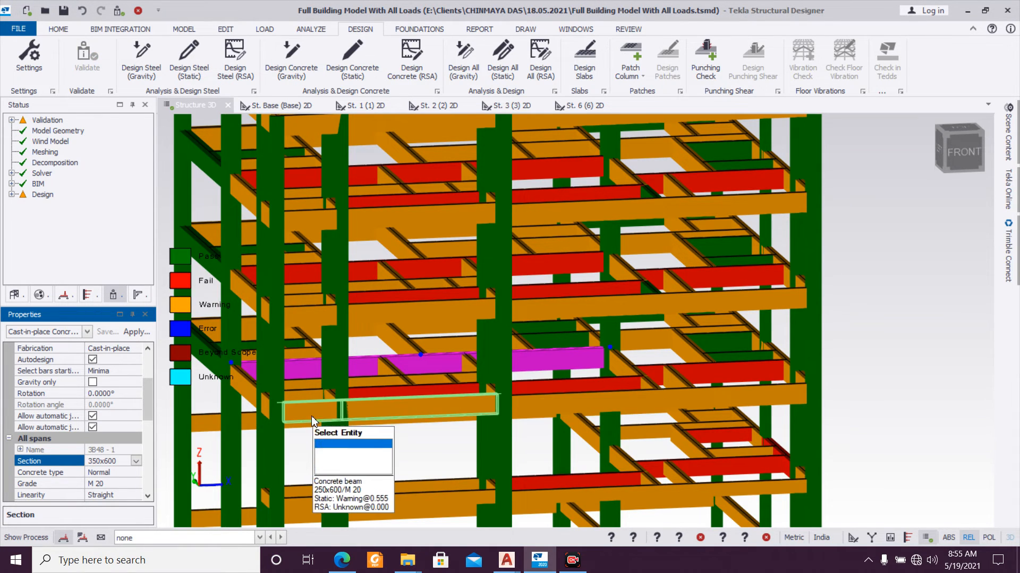
Step: Set the section of the failing St. 4 beam 4B71 to 350x600 for all spans
{"action": "scroll", "coordinate": [381, 421], "scroll_direction": "up", "scroll_amount": 2}
{"action": "right_click_drag", "start_coordinate": [381, 418], "coordinate": [385, 398]}
{"action": "left_click", "coordinate": [449, 237]}
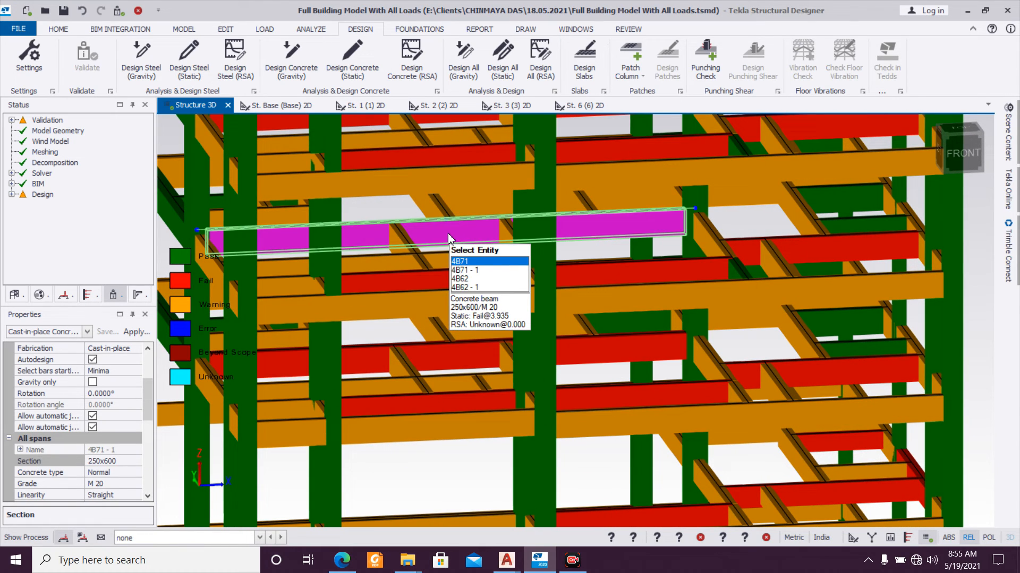
{"action": "left_click_drag", "start_coordinate": [147, 412], "coordinate": [146, 427]}
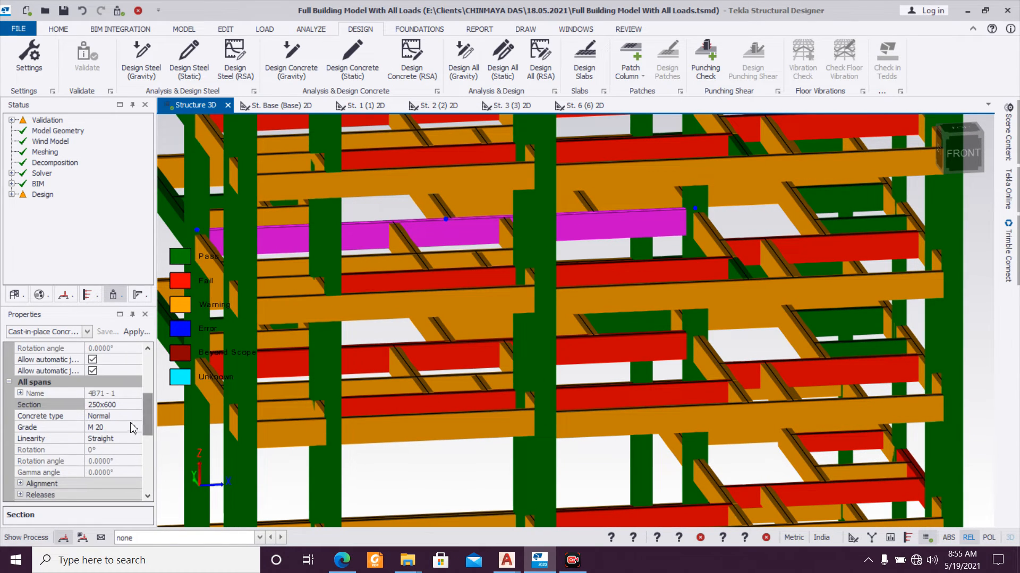
{"action": "left_click", "coordinate": [136, 406]}
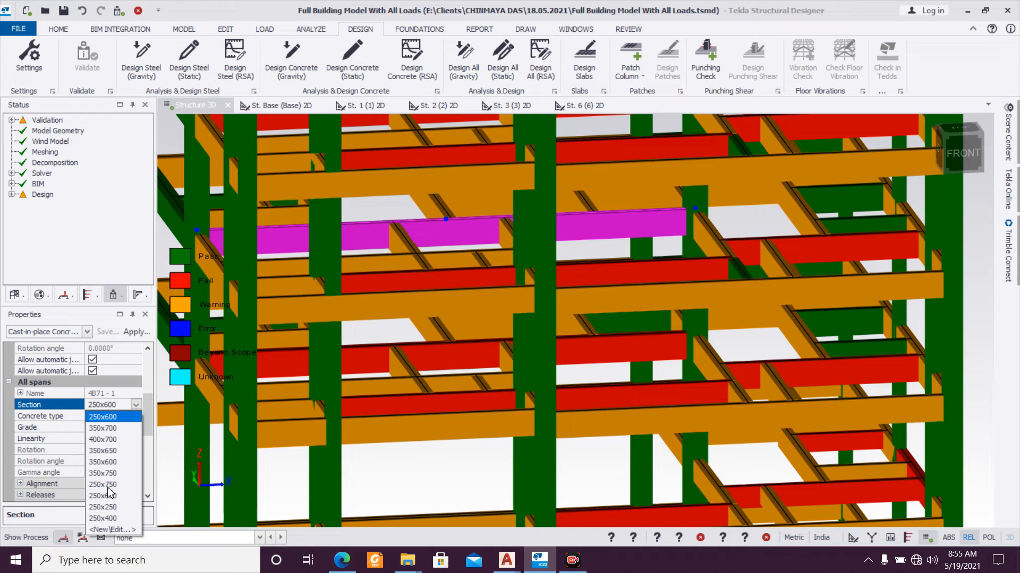
{"action": "left_click", "coordinate": [114, 466]}
{"action": "middle_click_drag", "start_coordinate": [274, 362], "coordinate": [277, 453]}
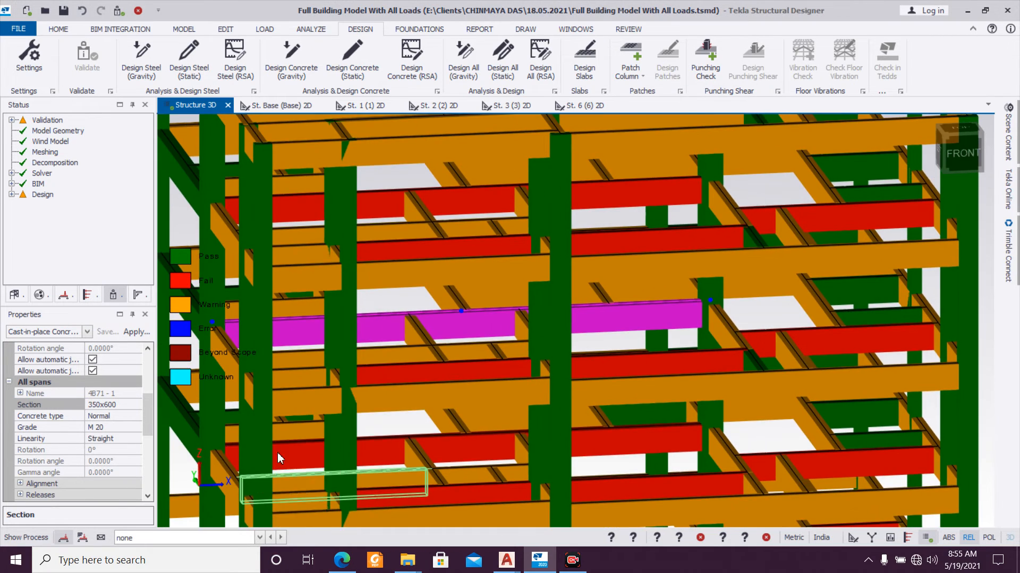
Step: Set the section of the failing St. 5 beam 5B71 to 350x600 for all spans
{"action": "scroll", "coordinate": [362, 399], "scroll_direction": "down", "scroll_amount": 2}
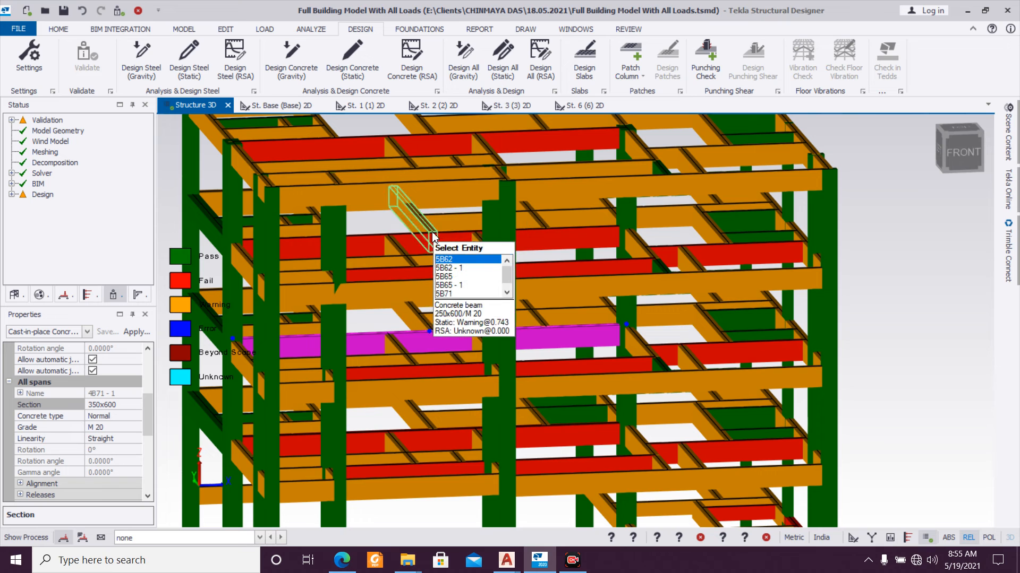
{"action": "left_click", "coordinate": [435, 235]}
{"action": "scroll", "coordinate": [435, 235], "scroll_direction": "down", "scroll_amount": 2}
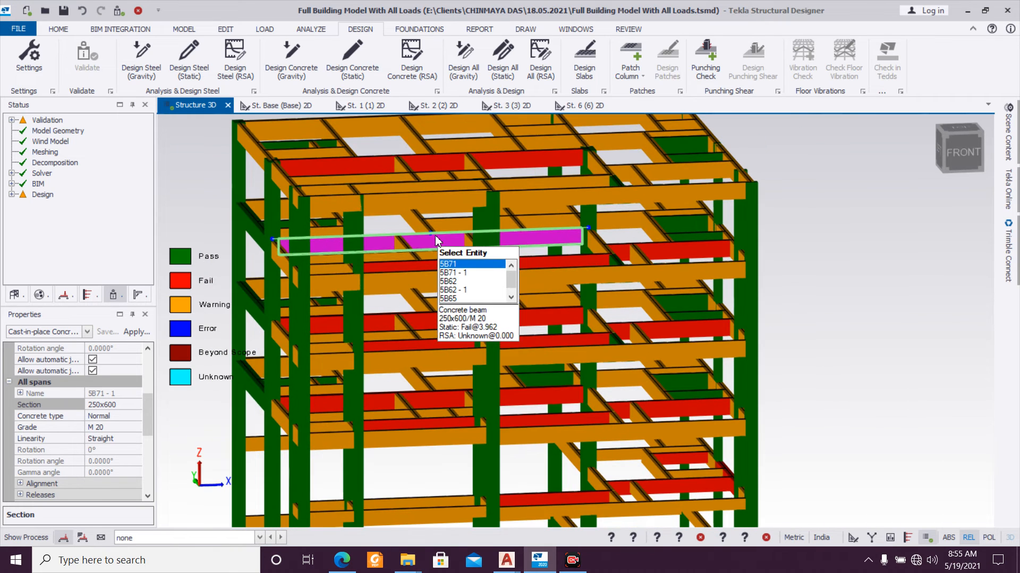
{"action": "left_click", "coordinate": [135, 405]}
{"action": "left_click", "coordinate": [136, 405]}
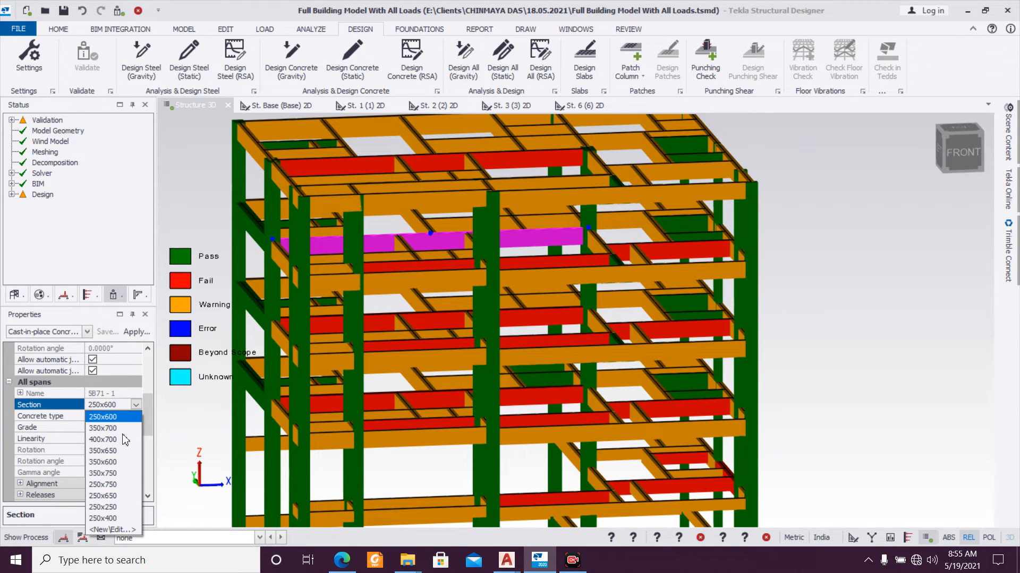
{"action": "left_click", "coordinate": [114, 463]}
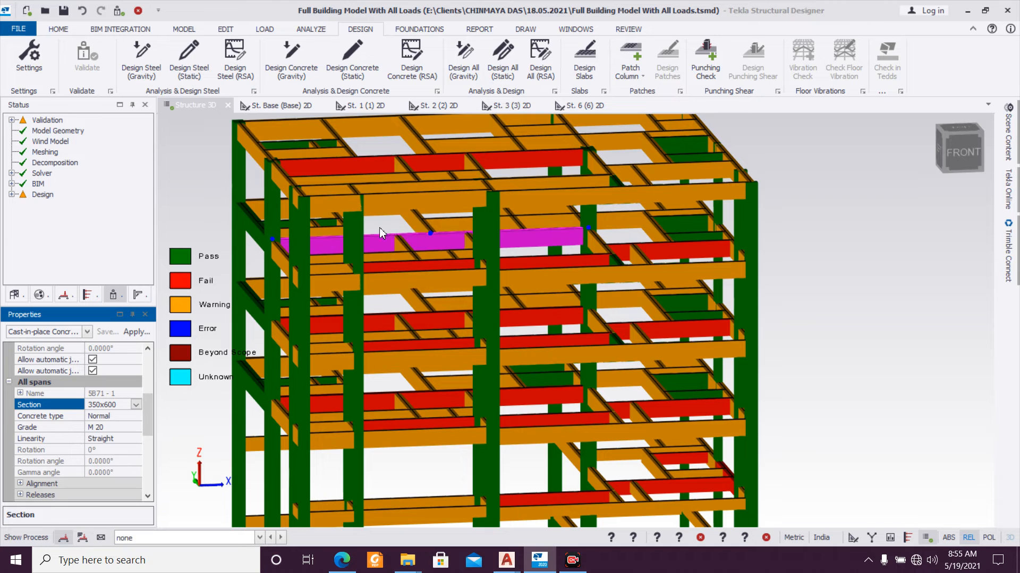
Step: Set the section of the failing St. 6 beam 6B34 to 350x600 for all spans
{"action": "left_click", "coordinate": [385, 162]}
{"action": "left_click", "coordinate": [134, 405]}
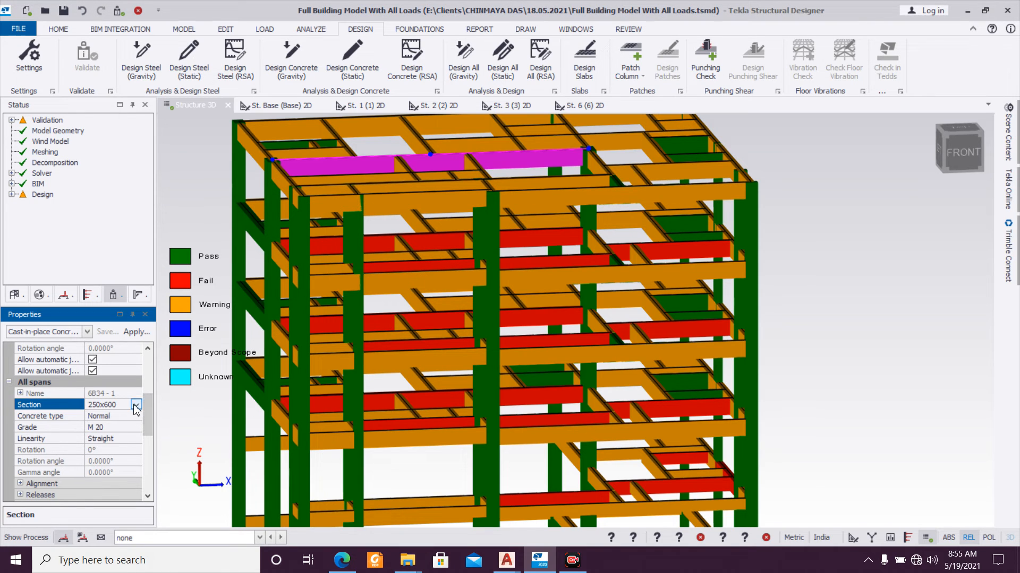
{"action": "left_click", "coordinate": [136, 406]}
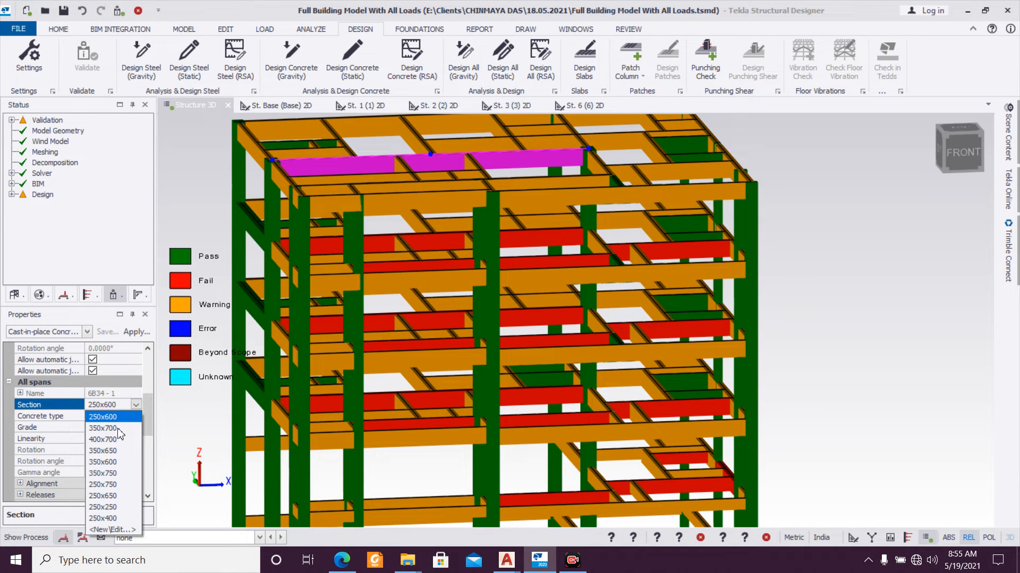
{"action": "left_click", "coordinate": [117, 463]}
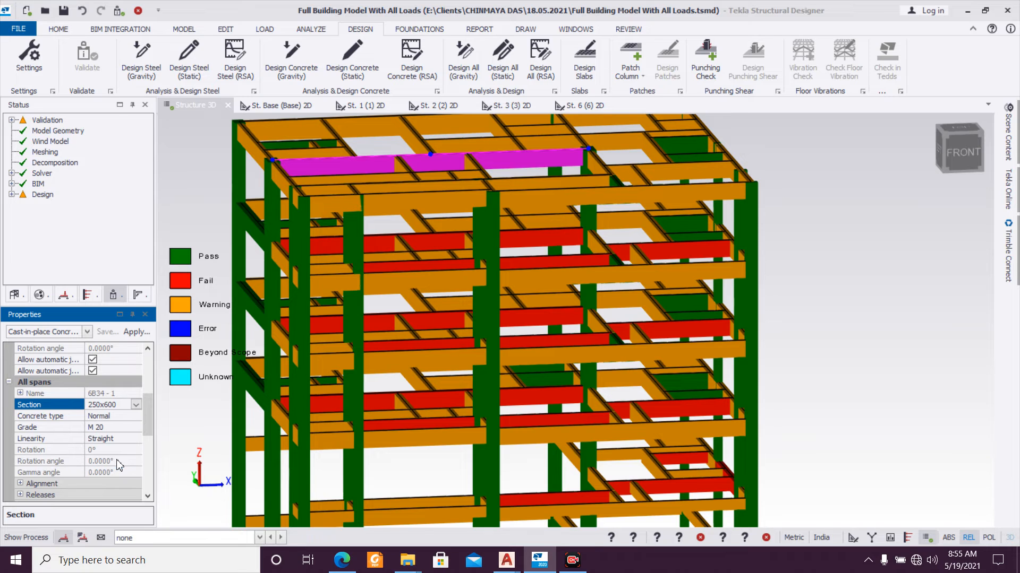
Step: Select the St. 3 beam 3B51 and examine its spans from several angles
{"action": "mouse_move", "coordinate": [330, 425]}
{"action": "scroll", "coordinate": [330, 426], "scroll_direction": "down", "scroll_amount": 1}
{"action": "scroll", "coordinate": [330, 425], "scroll_direction": "up", "scroll_amount": 5}
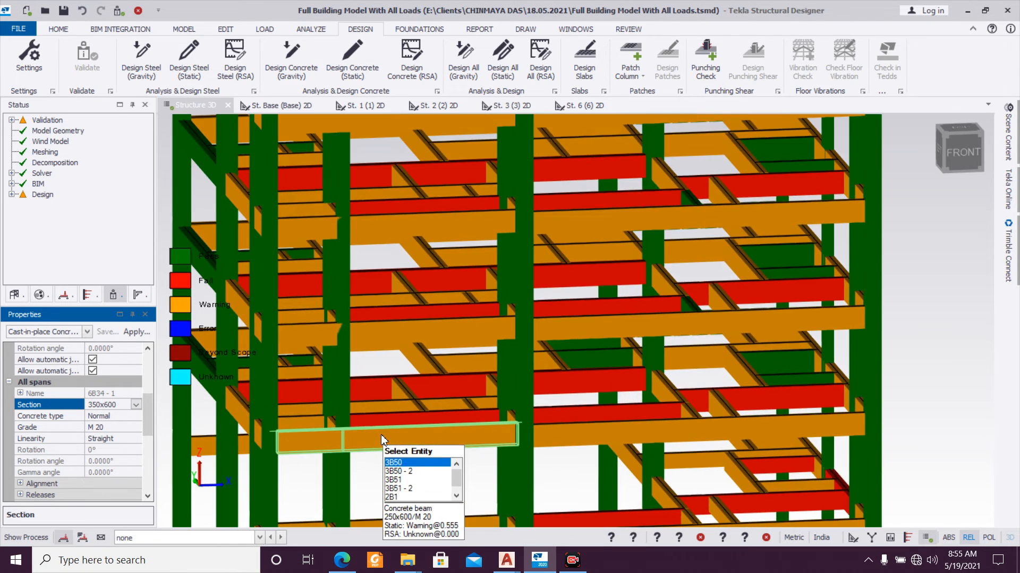
{"action": "scroll", "coordinate": [496, 433], "scroll_direction": "down", "scroll_amount": 2}
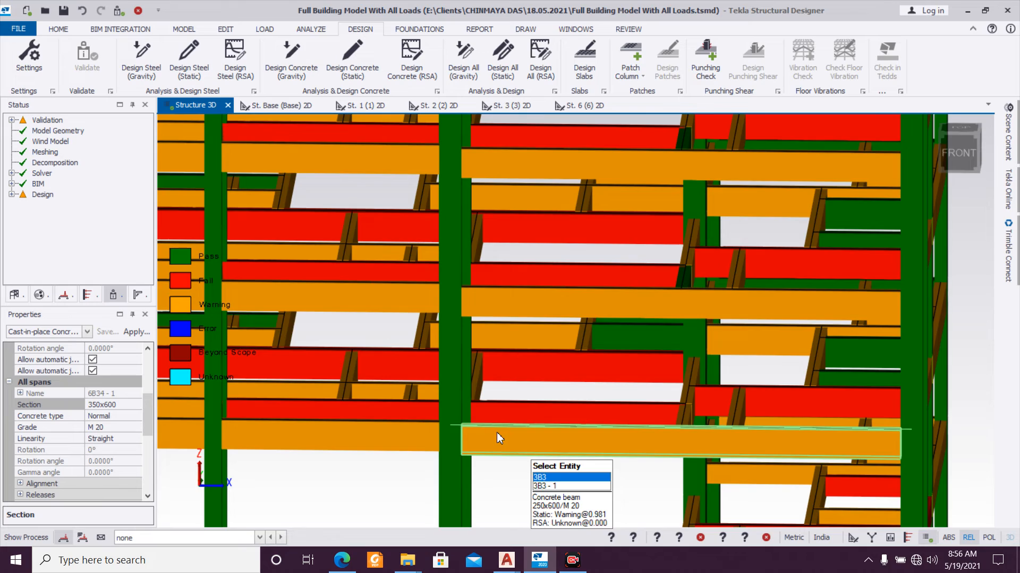
{"action": "left_click", "coordinate": [531, 419]}
{"action": "scroll", "coordinate": [531, 419], "scroll_direction": "down", "scroll_amount": 3}
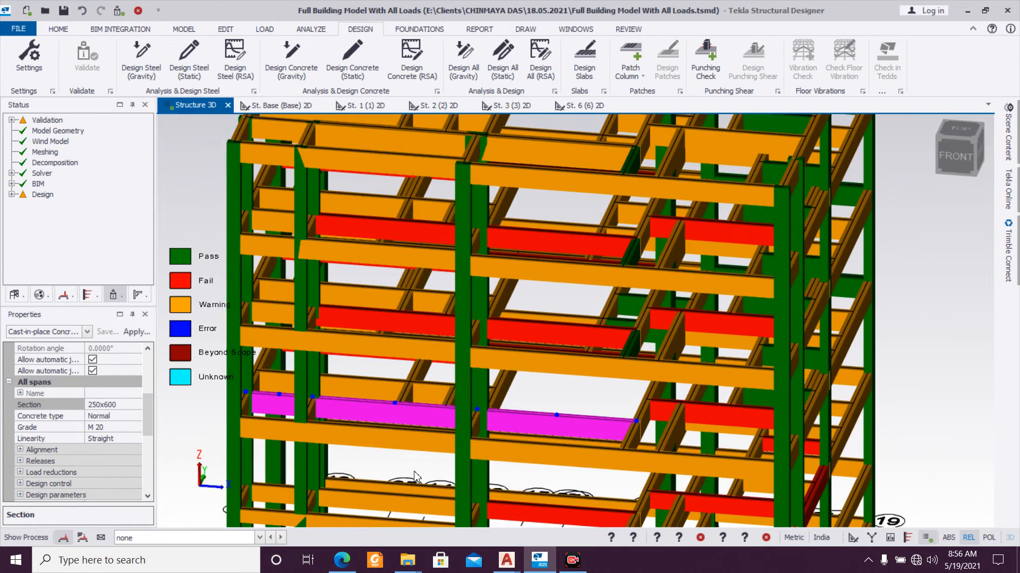
{"action": "right_click_drag", "start_coordinate": [414, 472], "coordinate": [405, 479]}
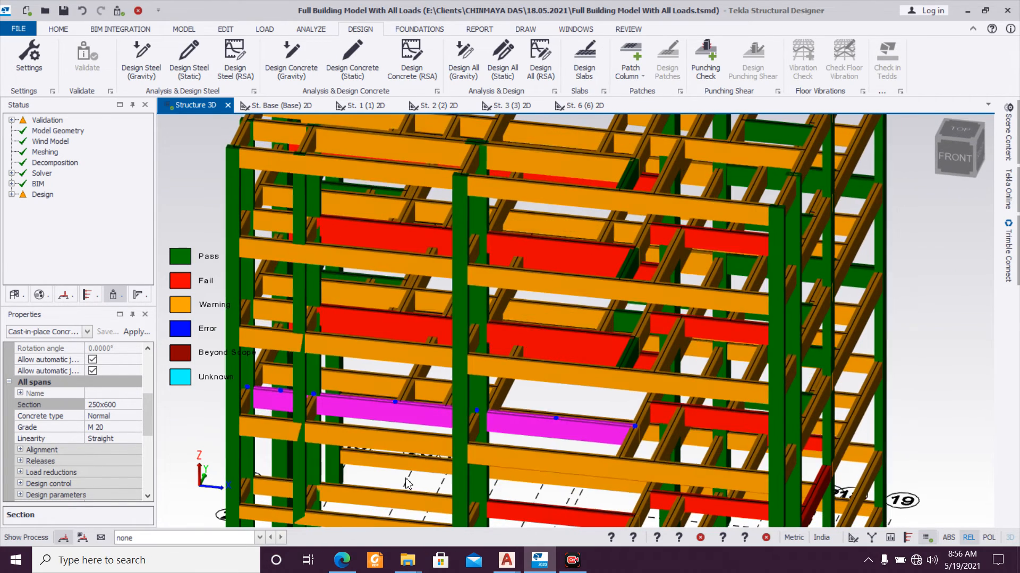
{"action": "scroll", "coordinate": [351, 459], "scroll_direction": "up", "scroll_amount": 2}
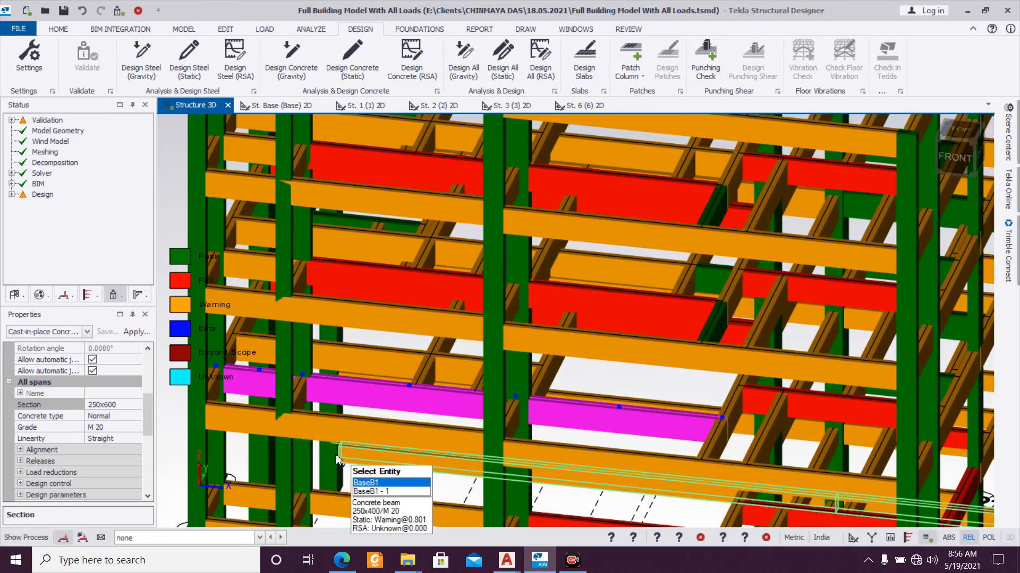
{"action": "scroll", "coordinate": [350, 459], "scroll_direction": "down", "scroll_amount": 2}
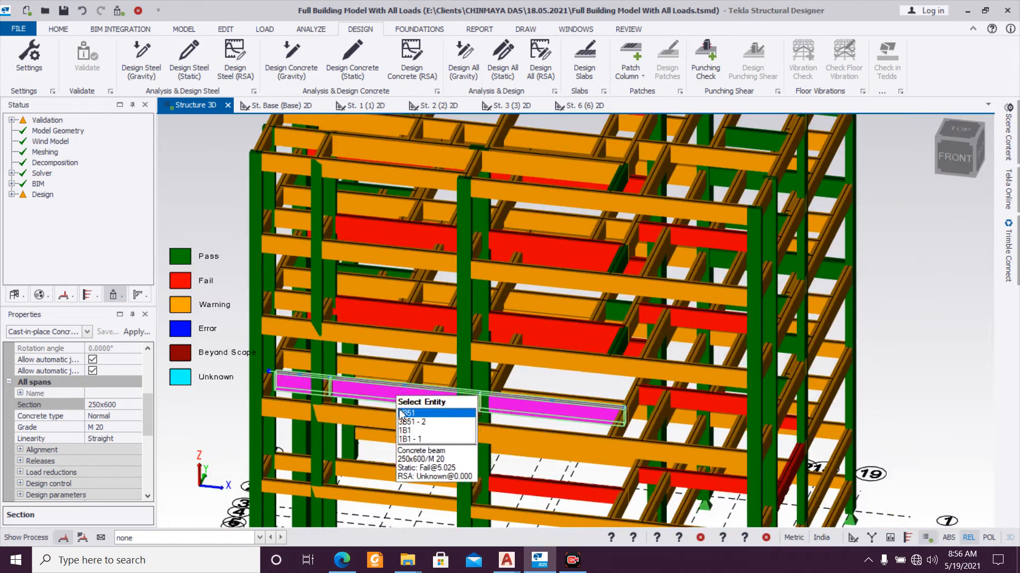
{"action": "right_click_drag", "start_coordinate": [399, 445], "coordinate": [420, 446]}
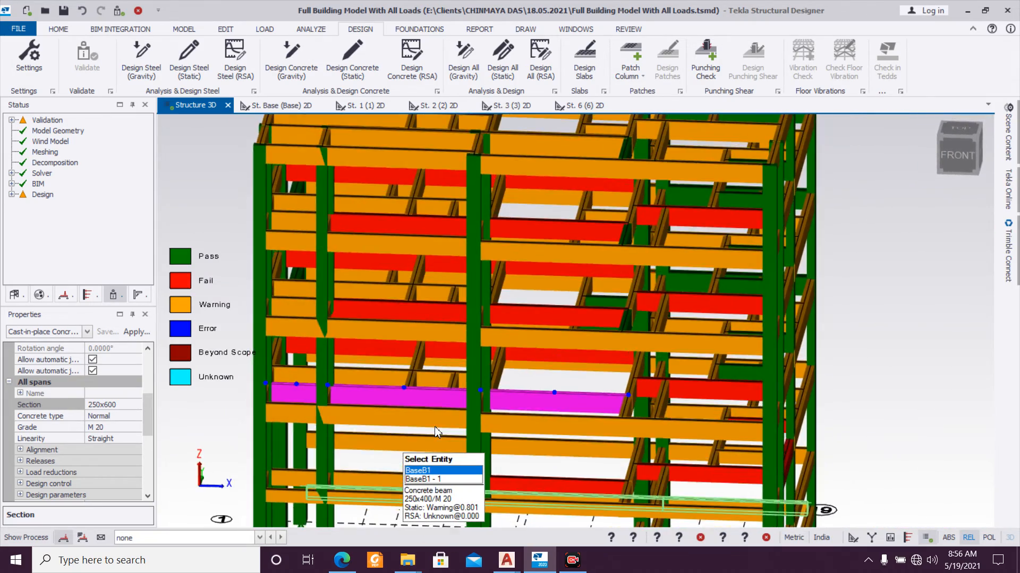
{"action": "scroll", "coordinate": [287, 394], "scroll_direction": "up", "scroll_amount": 3}
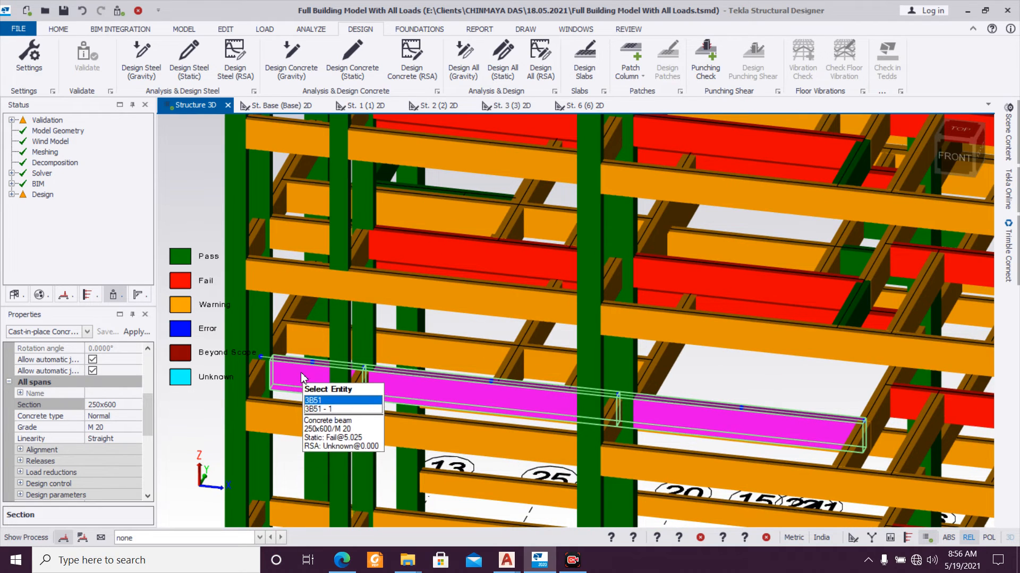
{"action": "scroll", "coordinate": [350, 400], "scroll_direction": "down", "scroll_amount": 1}
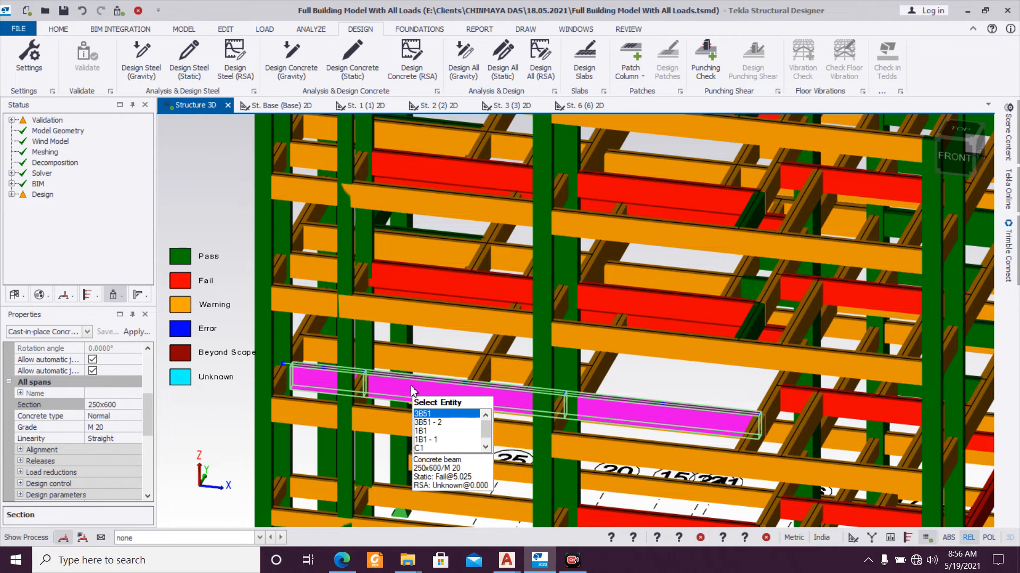
{"action": "mouse_move", "coordinate": [499, 392]}
{"action": "right_mouse_down"}
{"action": "mouse_move", "coordinate": [536, 379]}
{"action": "mouse_move", "coordinate": [593, 416]}
{"action": "mouse_move", "coordinate": [573, 390]}
{"action": "mouse_move", "coordinate": [461, 366]}
{"action": "mouse_move", "coordinate": [502, 396]}
{"action": "right_mouse_up"}
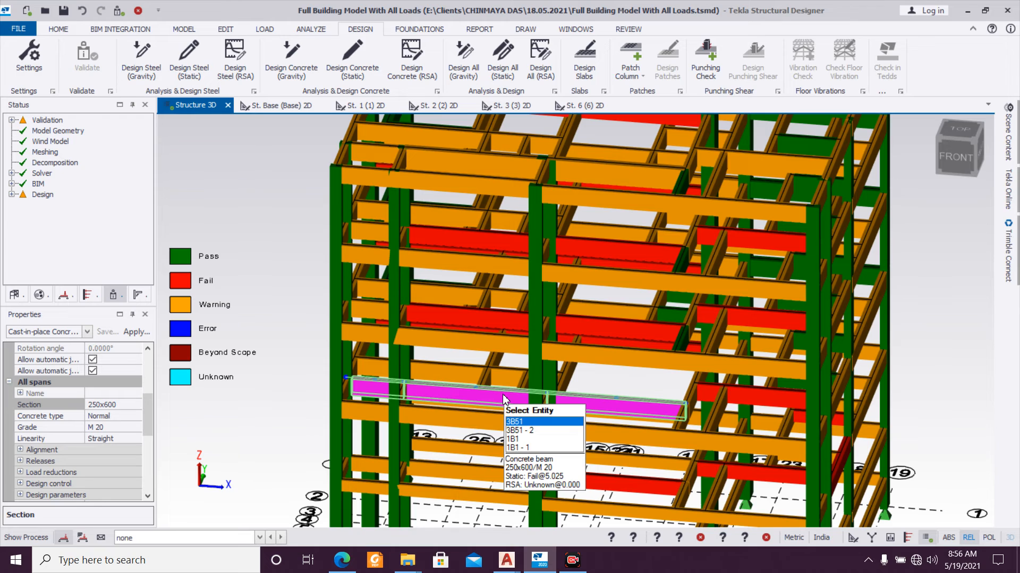
{"action": "scroll", "coordinate": [505, 398], "scroll_direction": "up", "scroll_amount": 5}
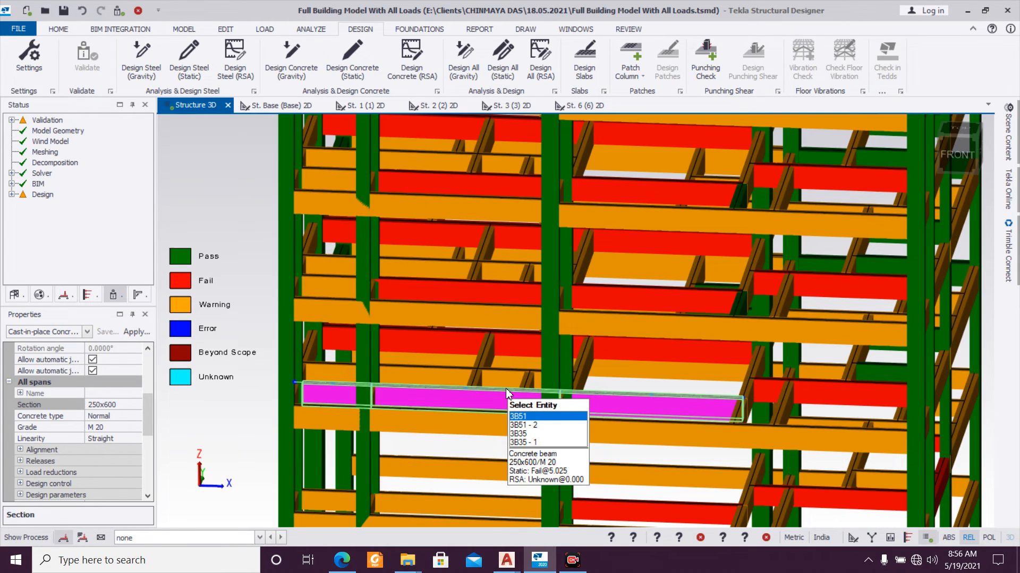
Step: Set the section of span 2 of the St. 3 beam 3B51 to 350x600
{"action": "double_click", "coordinate": [506, 394]}
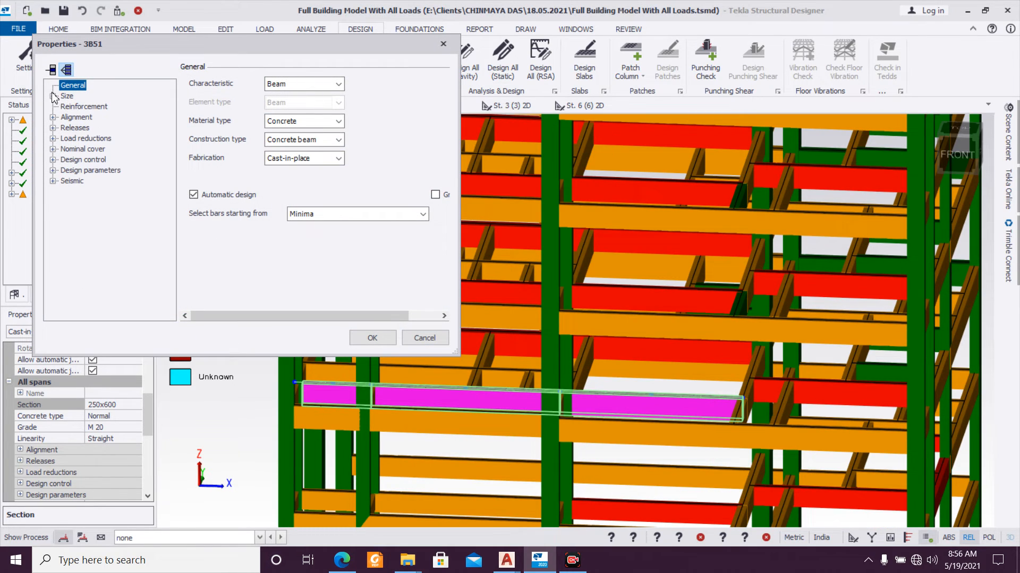
{"action": "left_click", "coordinate": [85, 117]}
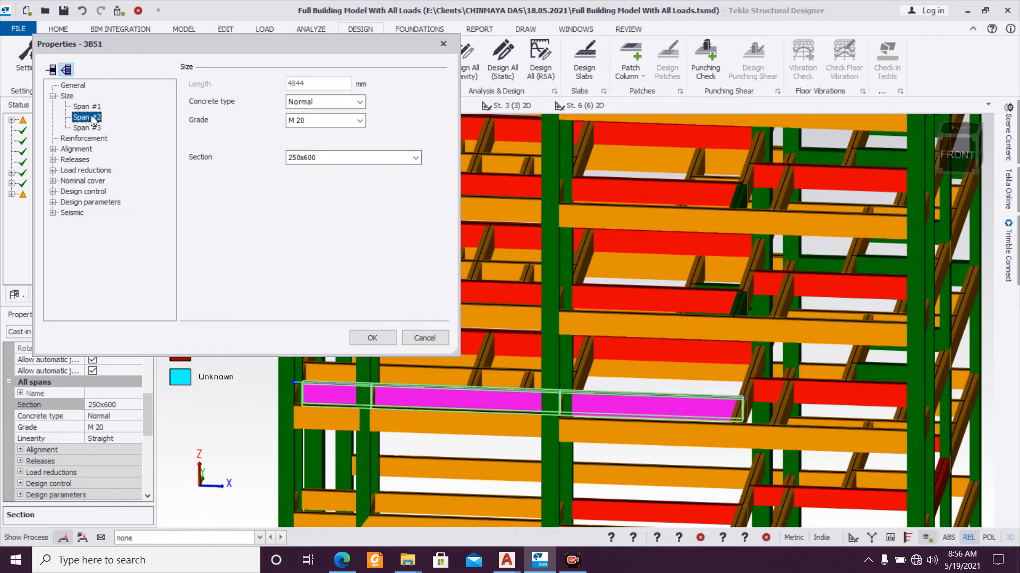
{"action": "left_click", "coordinate": [336, 158]}
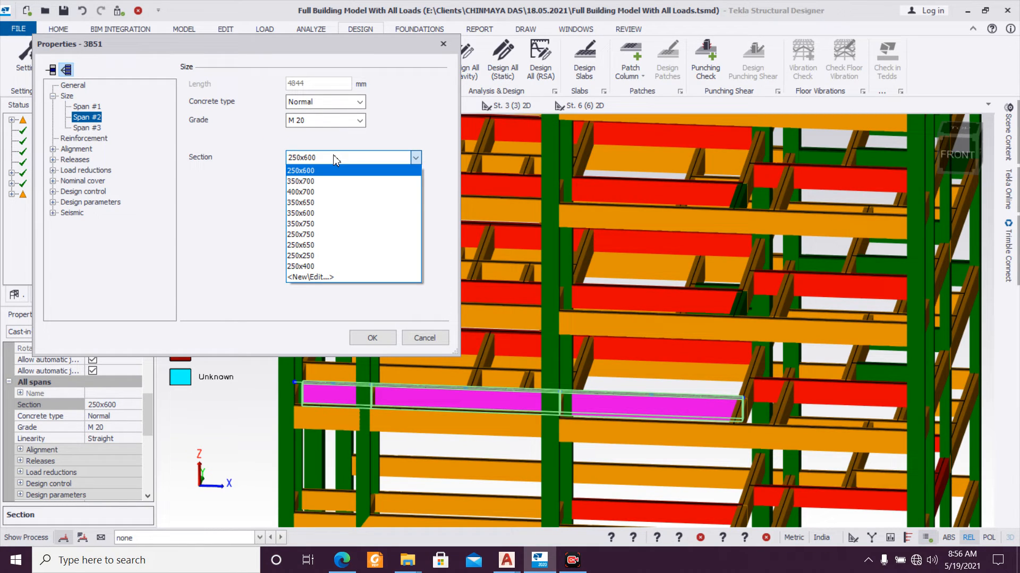
{"action": "left_click", "coordinate": [330, 213]}
{"action": "left_click", "coordinate": [369, 338]}
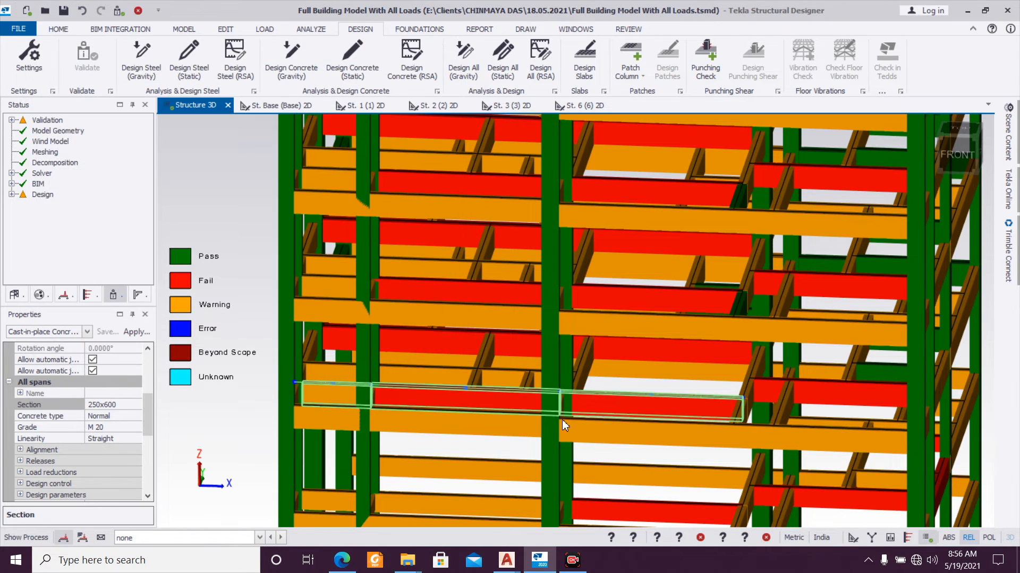
Step: Set the section of span 3 of the St. 3 beam 3B51 to 350x600
{"action": "double_click", "coordinate": [513, 402]}
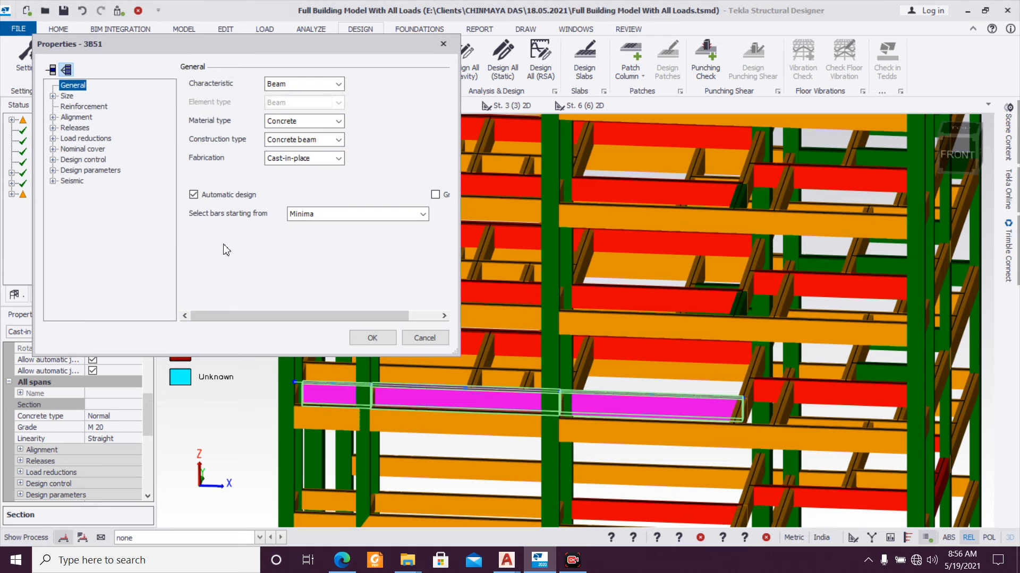
{"action": "left_click", "coordinate": [53, 96]}
{"action": "left_click", "coordinate": [85, 128]}
{"action": "left_click", "coordinate": [357, 158]}
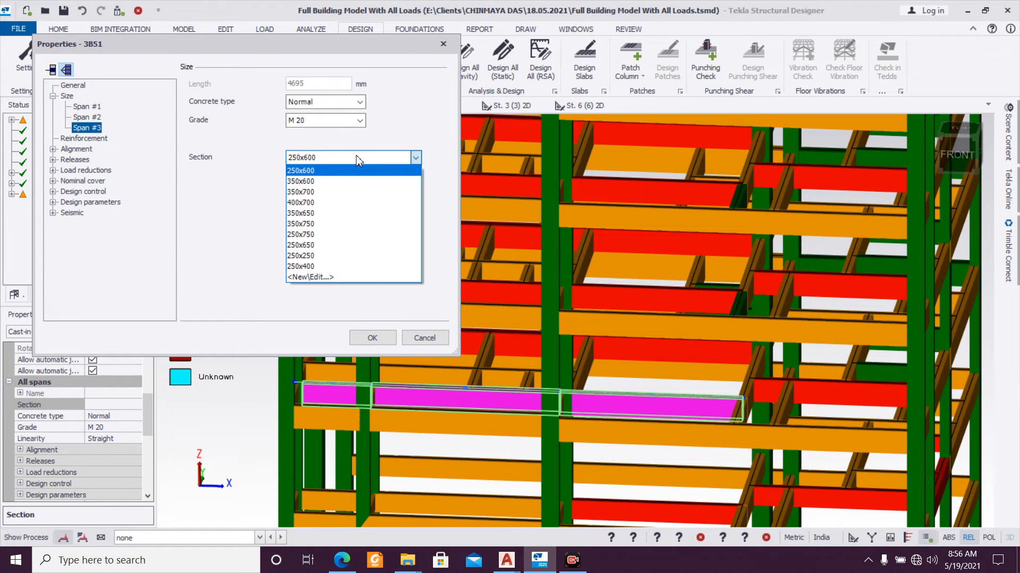
{"action": "left_click", "coordinate": [348, 182]}
{"action": "left_click", "coordinate": [374, 338]}
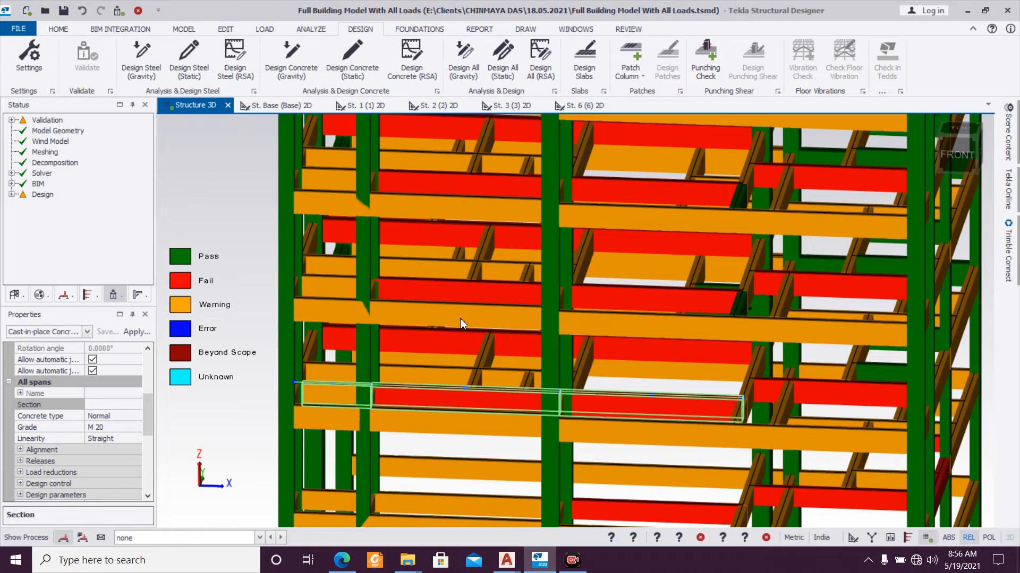
Step: Set the section of span 2 of the St. 4 beam 4B77 to 350x600
{"action": "mouse_move", "coordinate": [503, 349]}
{"action": "mouse_move", "coordinate": [614, 363]}
{"action": "right_mouse_down"}
{"action": "mouse_move", "coordinate": [605, 341]}
{"action": "mouse_move", "coordinate": [598, 352]}
{"action": "right_mouse_up"}
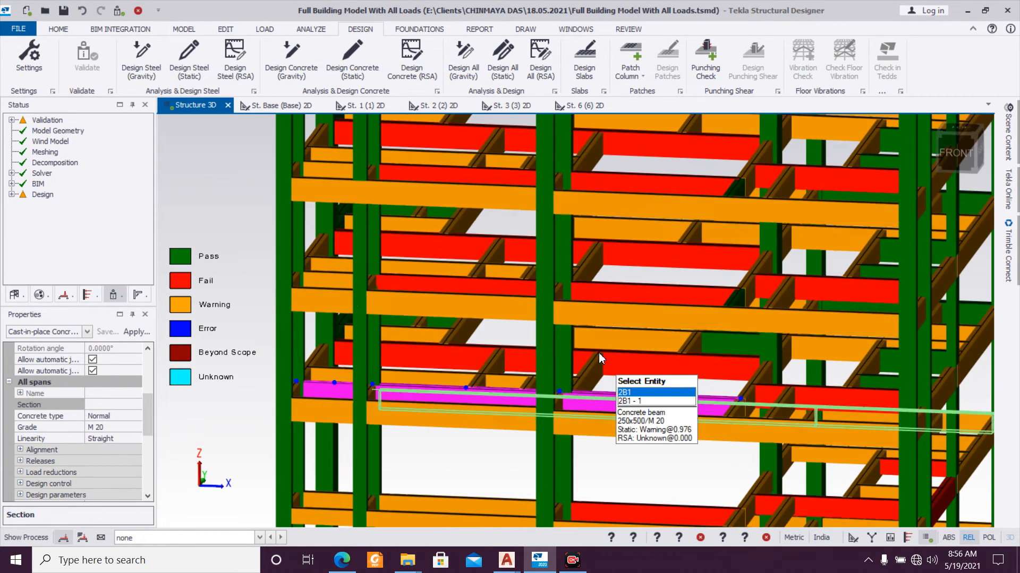
{"action": "double_click", "coordinate": [528, 290]}
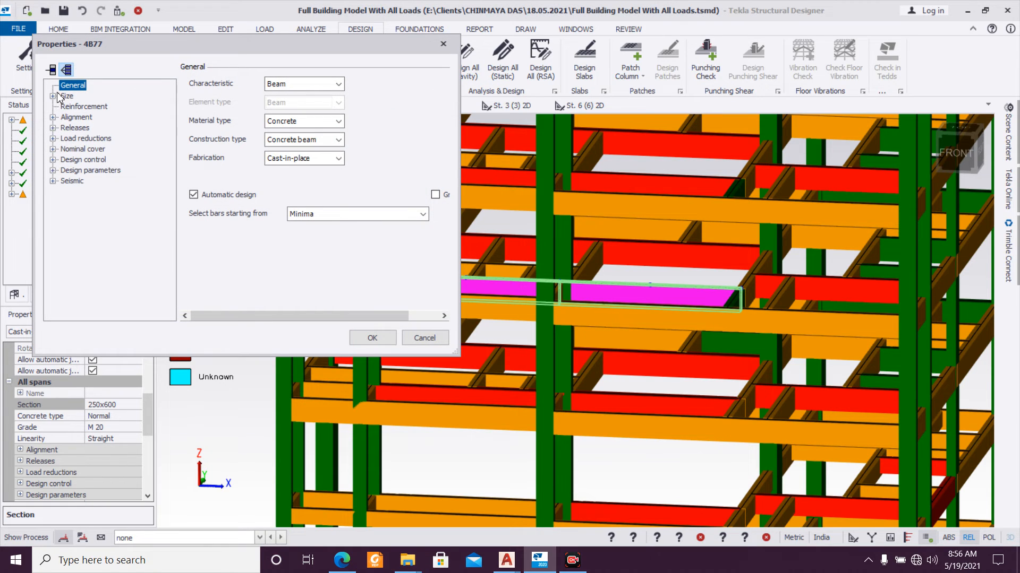
{"action": "left_click", "coordinate": [52, 97]}
{"action": "left_click", "coordinate": [96, 117]}
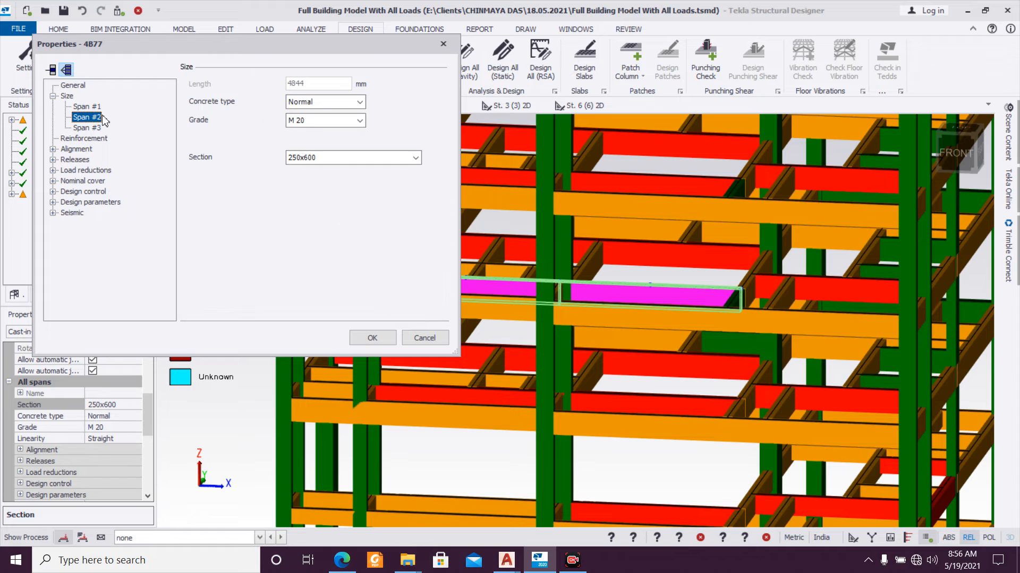
{"action": "left_click", "coordinate": [326, 157]}
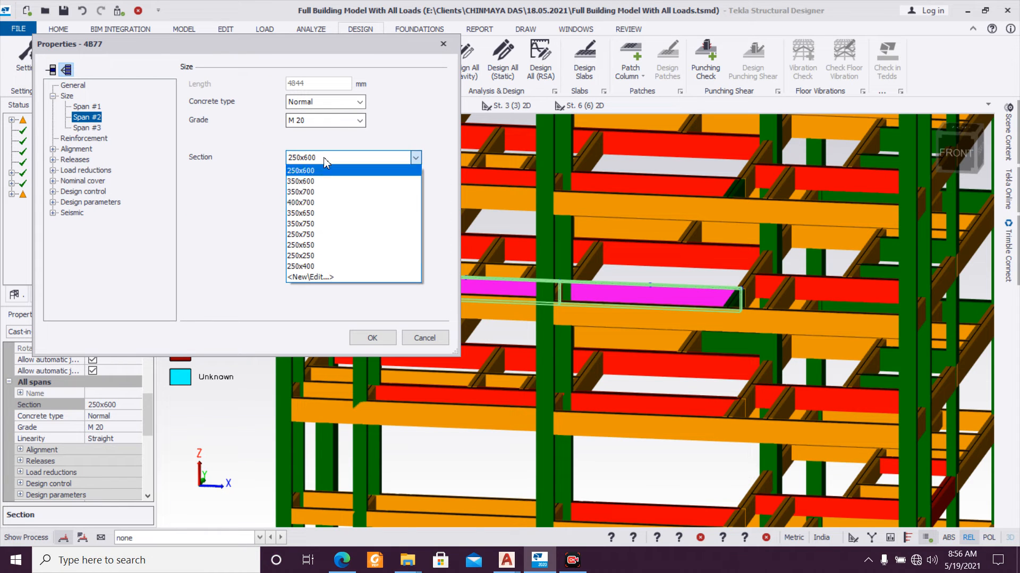
{"action": "left_click", "coordinate": [325, 189]}
{"action": "left_click", "coordinate": [366, 338]}
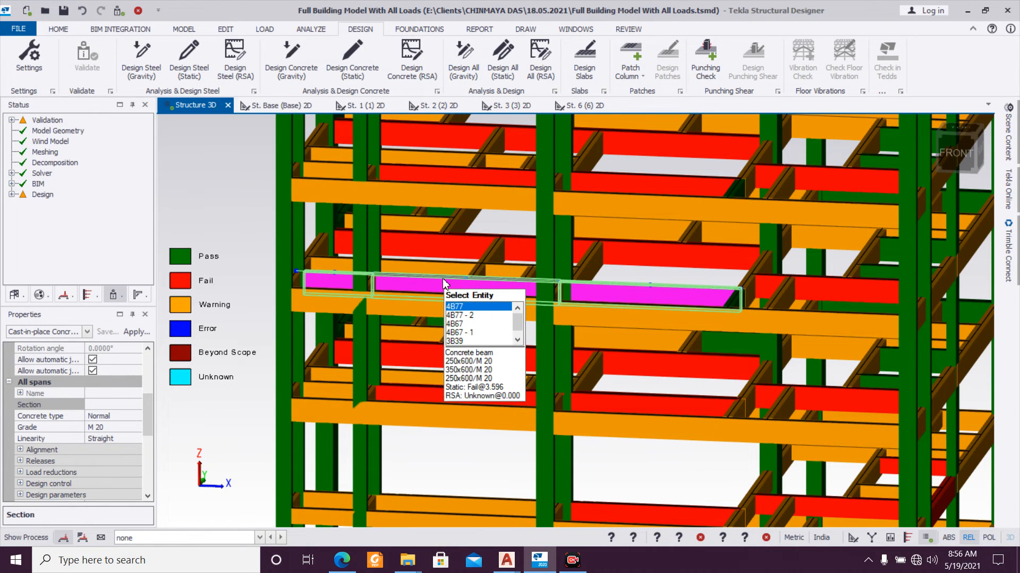
Step: Set the section of span 3 of the St. 4 beam 4B77 to 350x600
{"action": "double_click", "coordinate": [444, 281]}
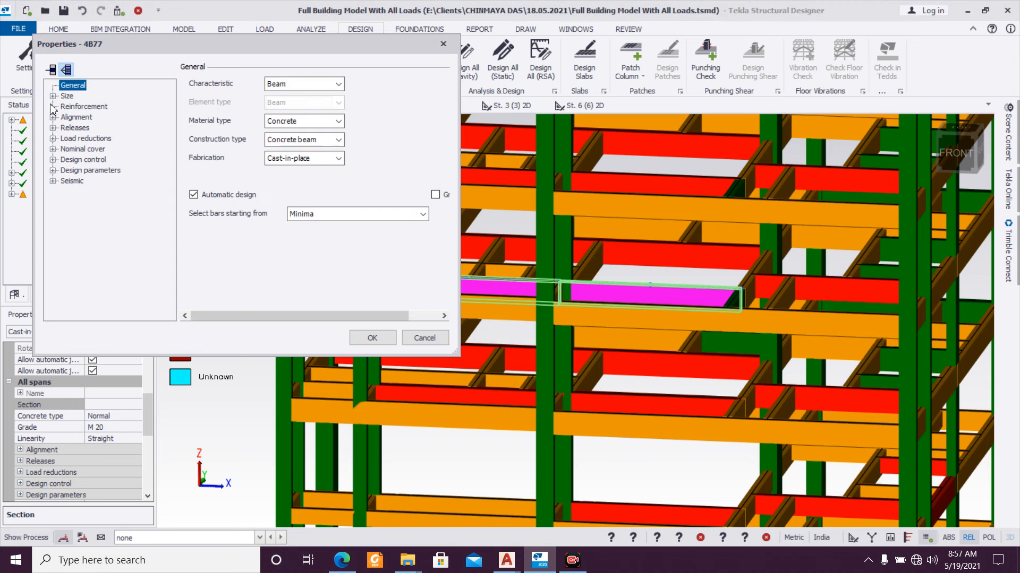
{"action": "left_click", "coordinate": [52, 96]}
{"action": "left_click", "coordinate": [97, 129]}
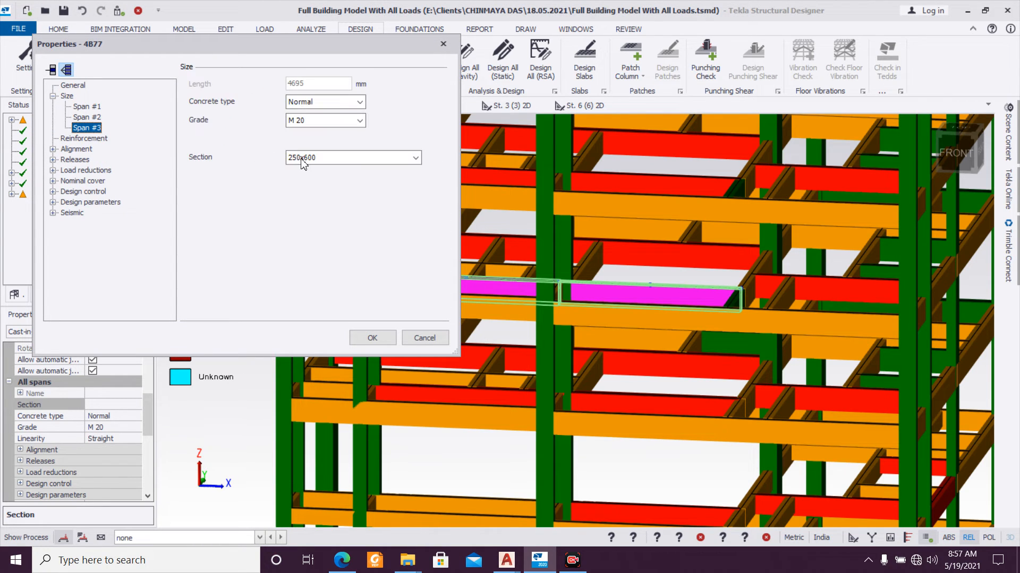
{"action": "left_click", "coordinate": [318, 157]}
{"action": "left_click", "coordinate": [331, 183]}
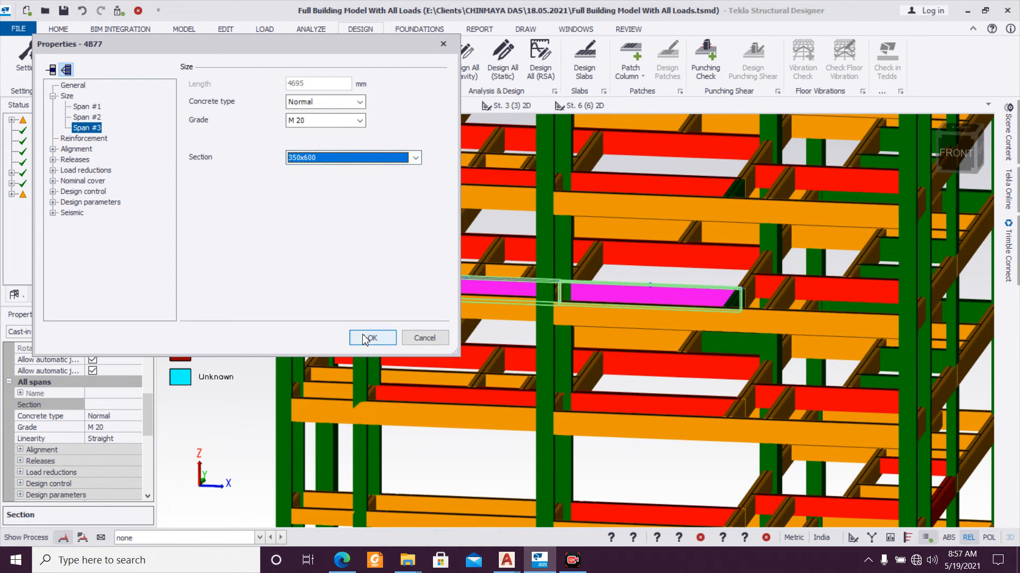
{"action": "left_click", "coordinate": [373, 338]}
Step: Set the section of span 2 of the St. 5 beam 5B77 to 350x600
{"action": "scroll", "coordinate": [445, 334], "scroll_direction": "down", "scroll_amount": 3}
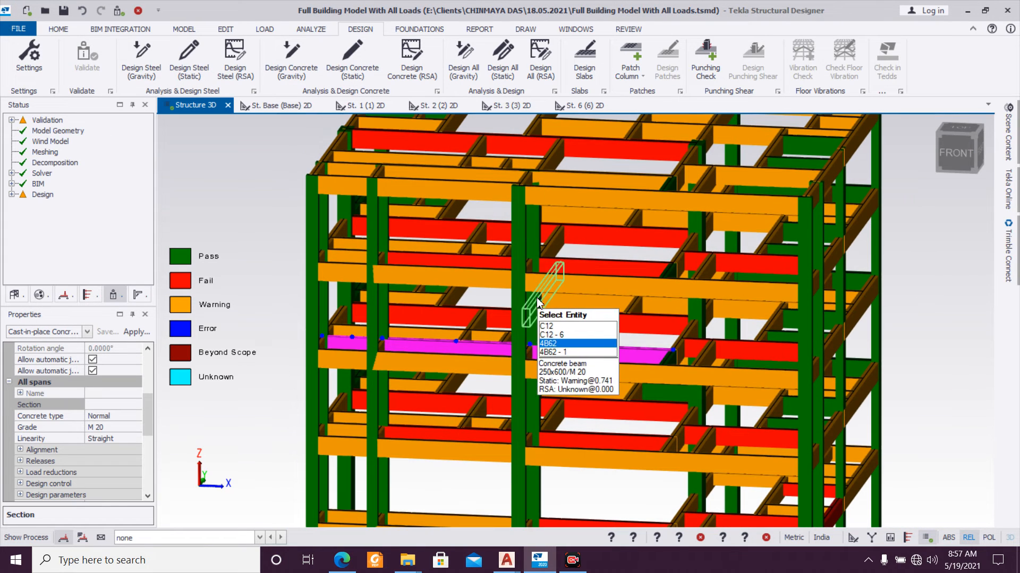
{"action": "double_click", "coordinate": [582, 264]}
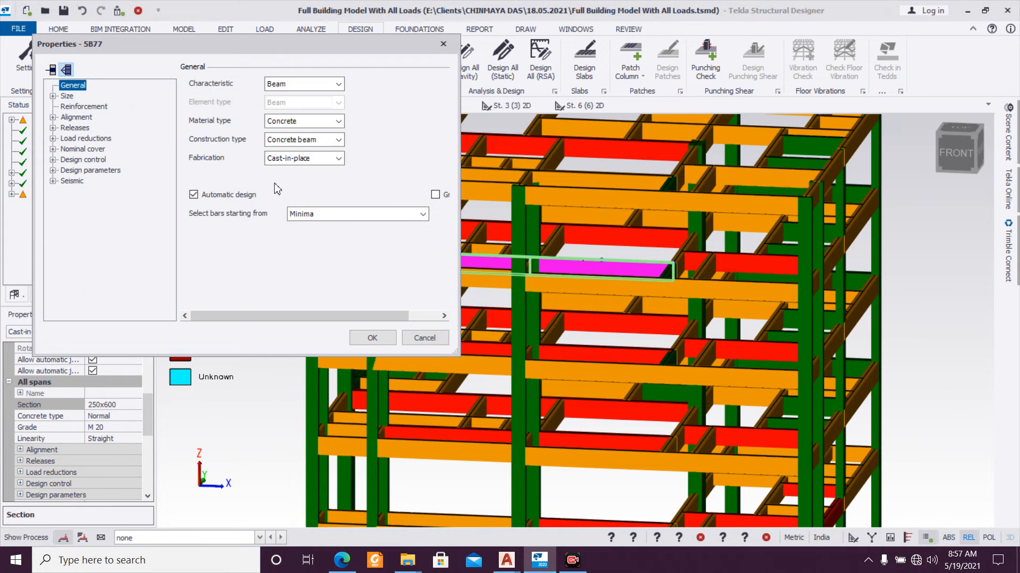
{"action": "left_click", "coordinate": [52, 96]}
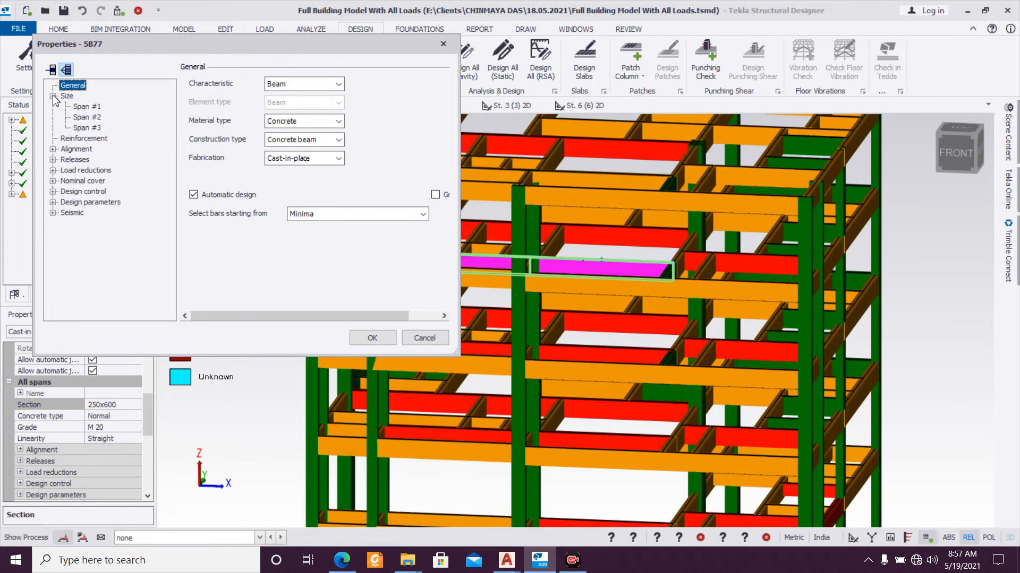
{"action": "left_click", "coordinate": [87, 117]}
{"action": "left_click", "coordinate": [333, 158]}
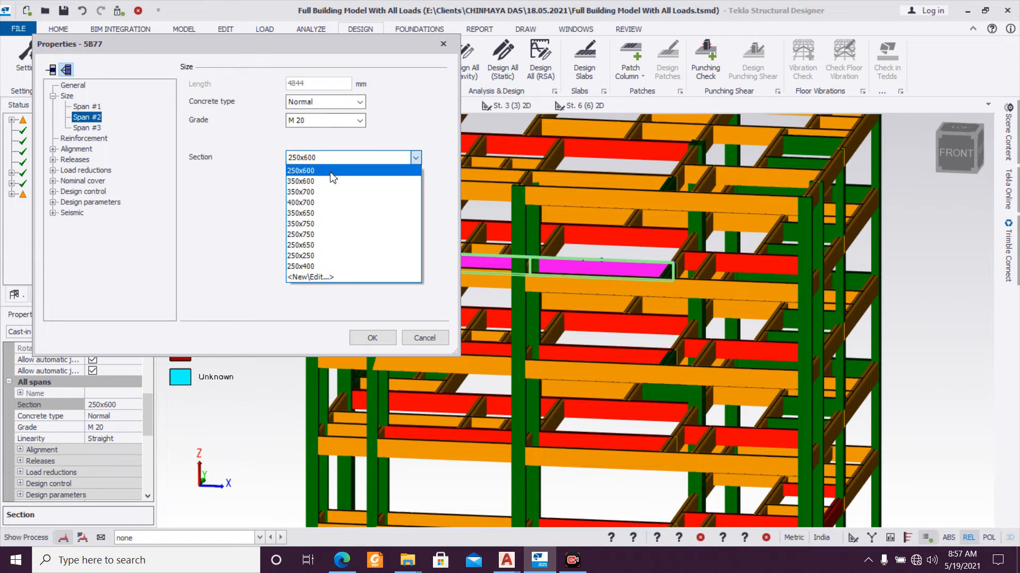
{"action": "left_click", "coordinate": [336, 190]}
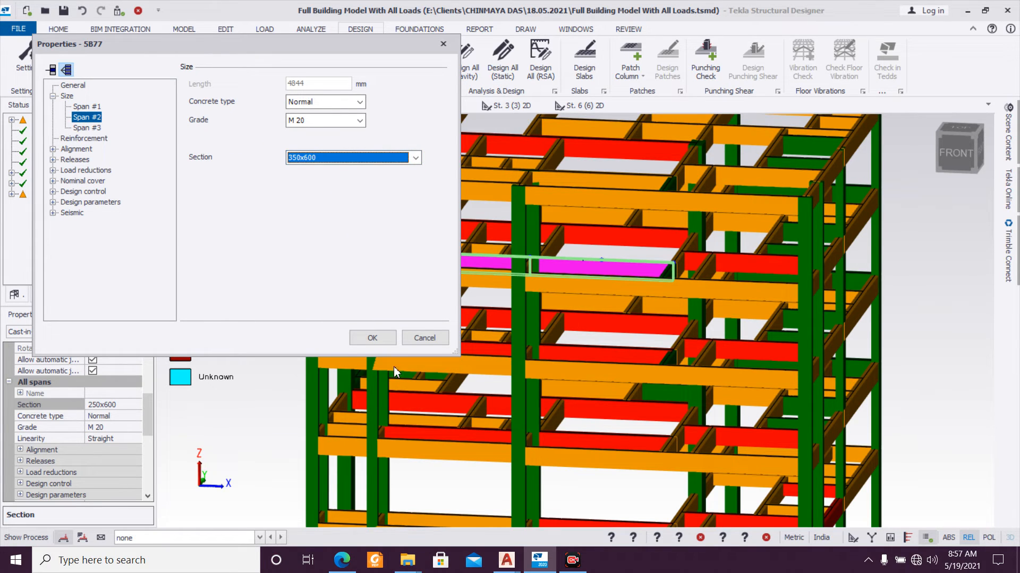
Step: Set the section of span 3 of the St. 5 beam 5B77 to 350x600
{"action": "left_click", "coordinate": [90, 127]}
{"action": "left_click", "coordinate": [323, 158]}
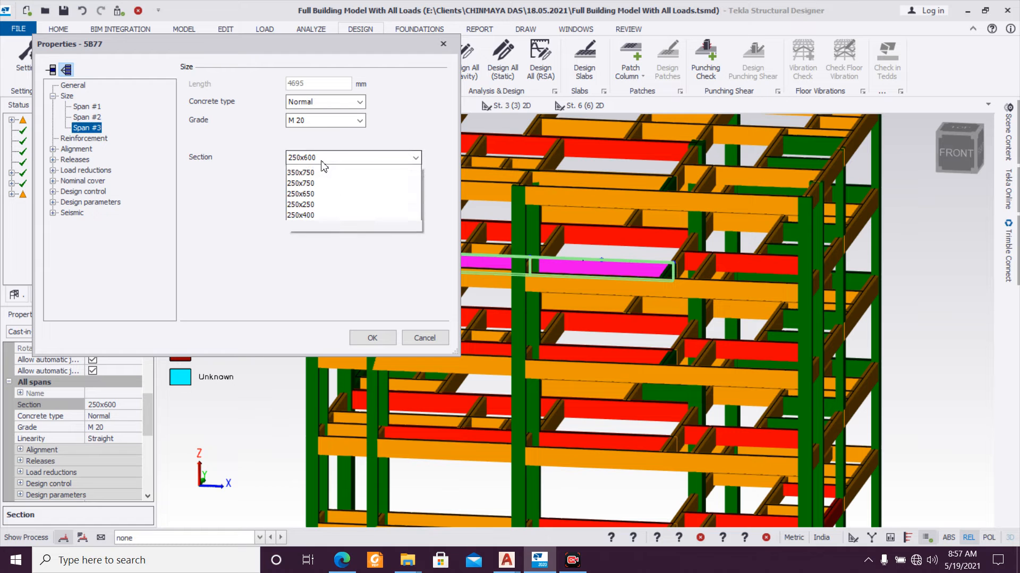
{"action": "left_click", "coordinate": [330, 184]}
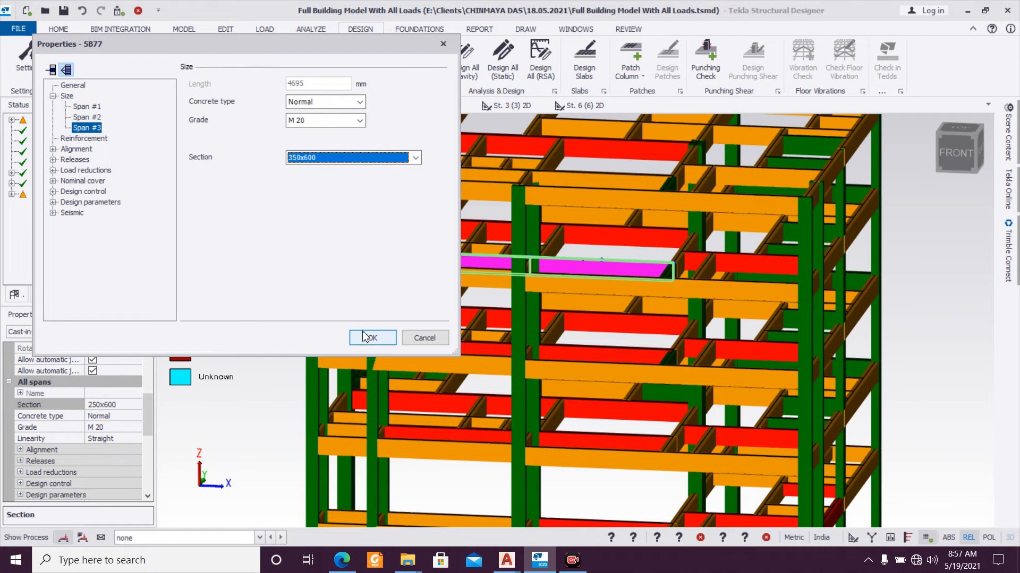
{"action": "left_click", "coordinate": [364, 336]}
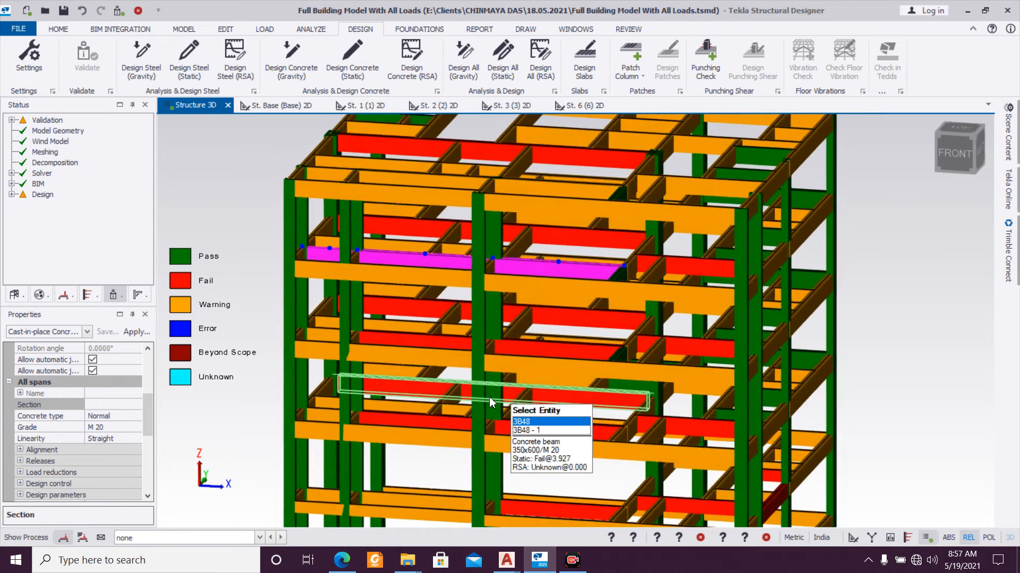
Step: Set the section of span 2 of the St. 2 beam 2B27 to 350x600
{"action": "scroll", "coordinate": [493, 402], "scroll_direction": "up", "scroll_amount": 5}
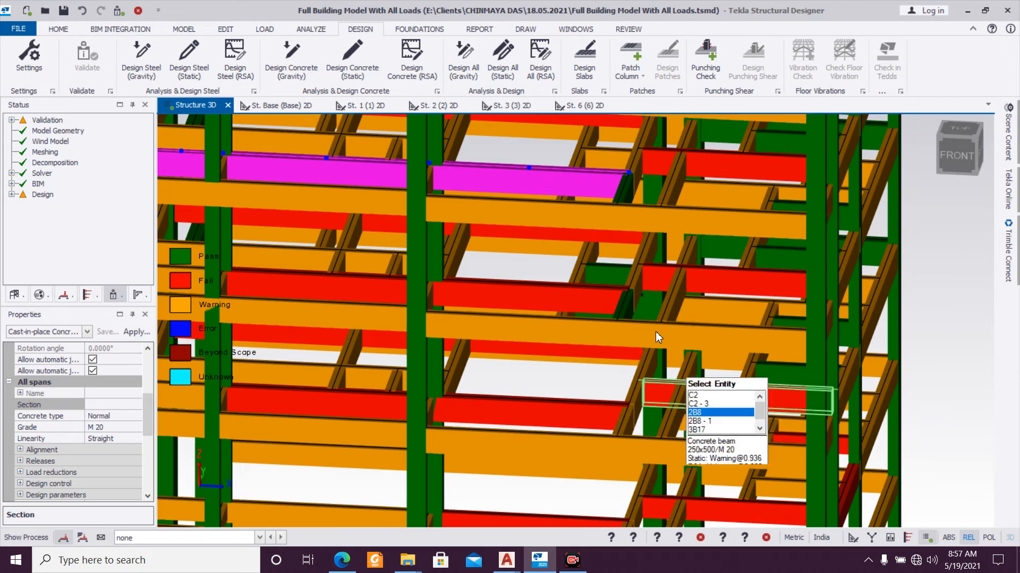
{"action": "scroll", "coordinate": [658, 335], "scroll_direction": "down", "scroll_amount": 3}
{"action": "scroll", "coordinate": [649, 334], "scroll_direction": "up", "scroll_amount": 3}
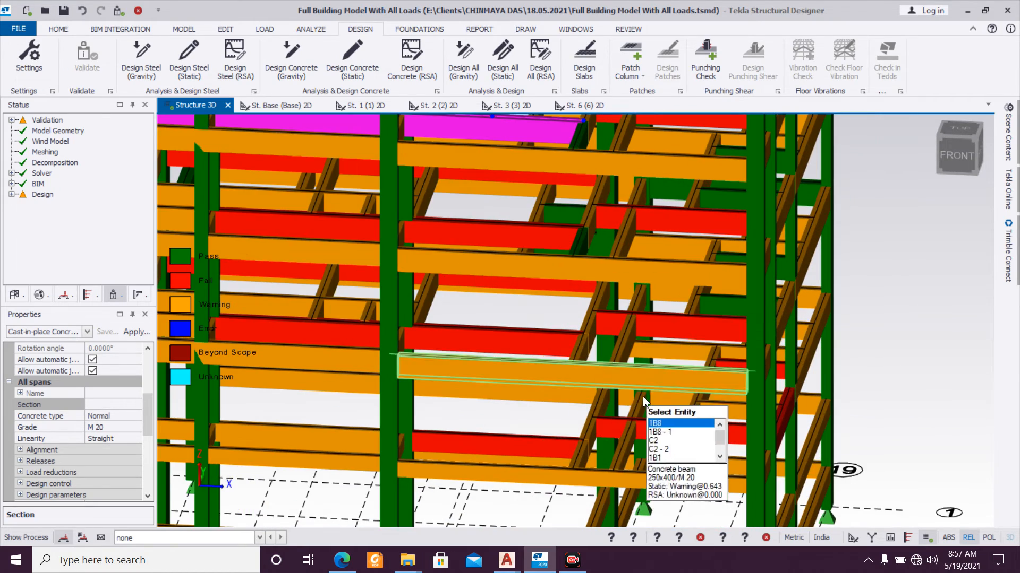
{"action": "scroll", "coordinate": [509, 428], "scroll_direction": "down", "scroll_amount": 5}
{"action": "scroll", "coordinate": [494, 444], "scroll_direction": "up", "scroll_amount": 5}
{"action": "scroll", "coordinate": [493, 418], "scroll_direction": "down", "scroll_amount": 3}
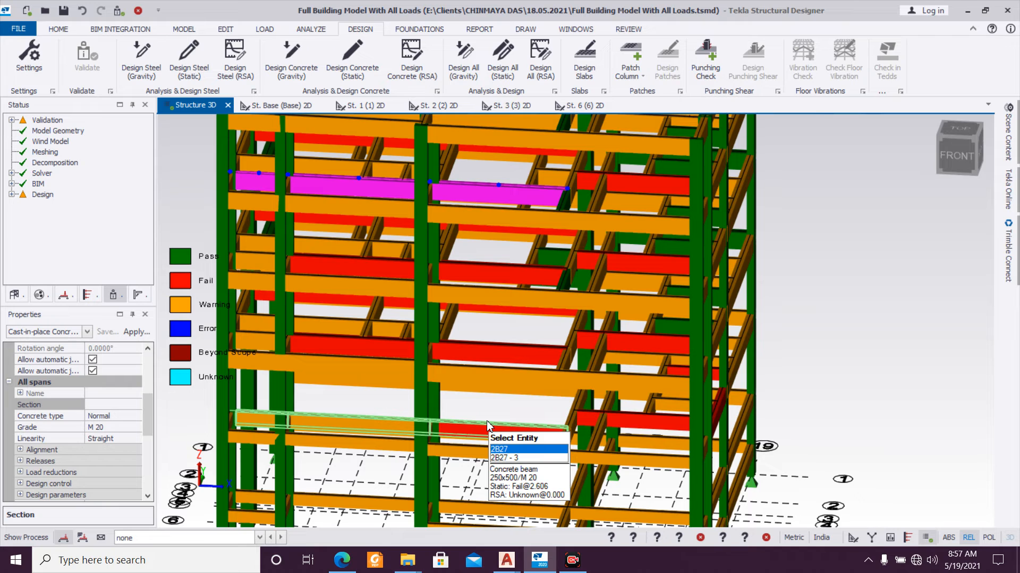
{"action": "double_click", "coordinate": [397, 421]}
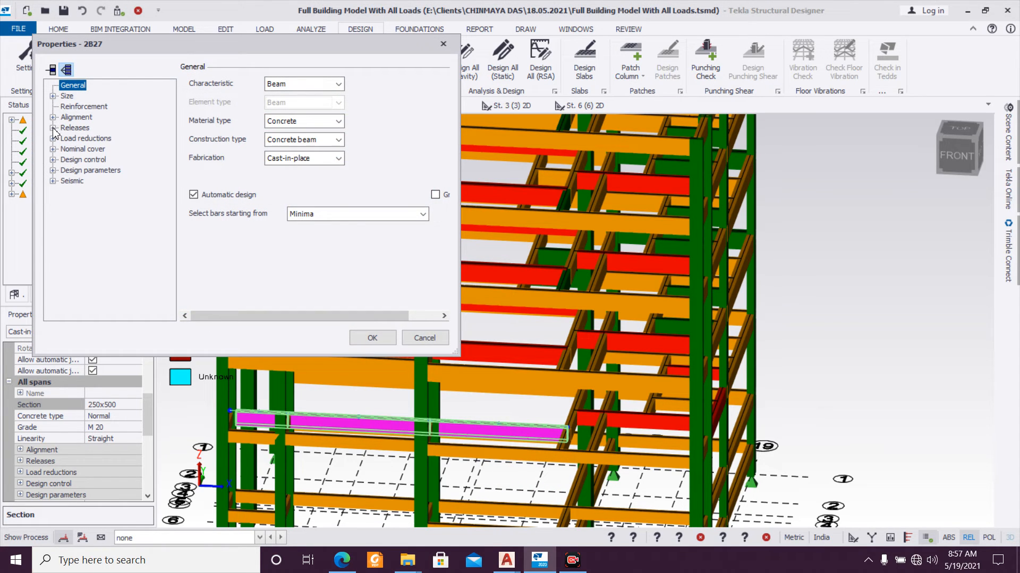
{"action": "left_click", "coordinate": [53, 96]}
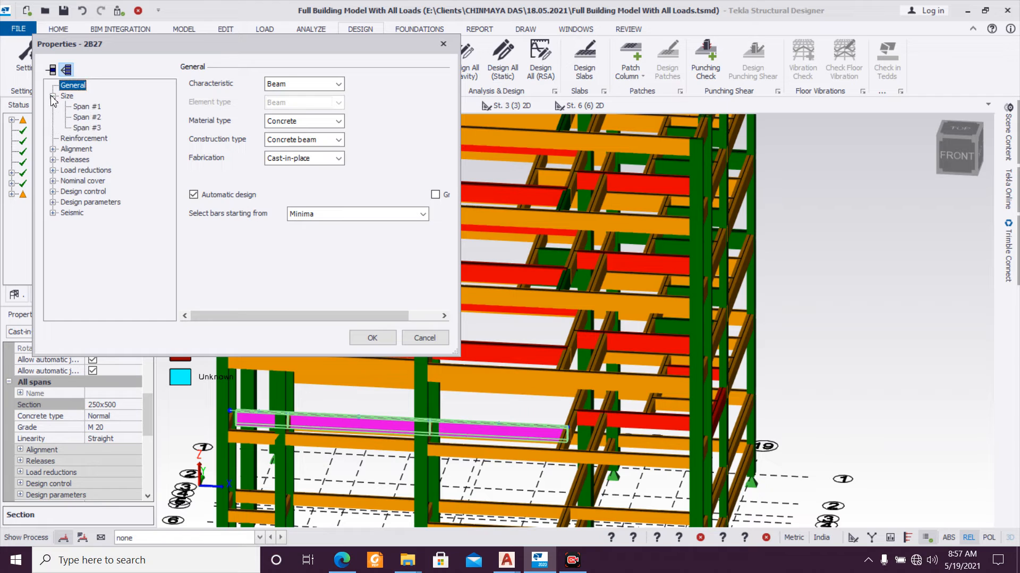
{"action": "left_click", "coordinate": [94, 117]}
{"action": "left_click", "coordinate": [355, 158]}
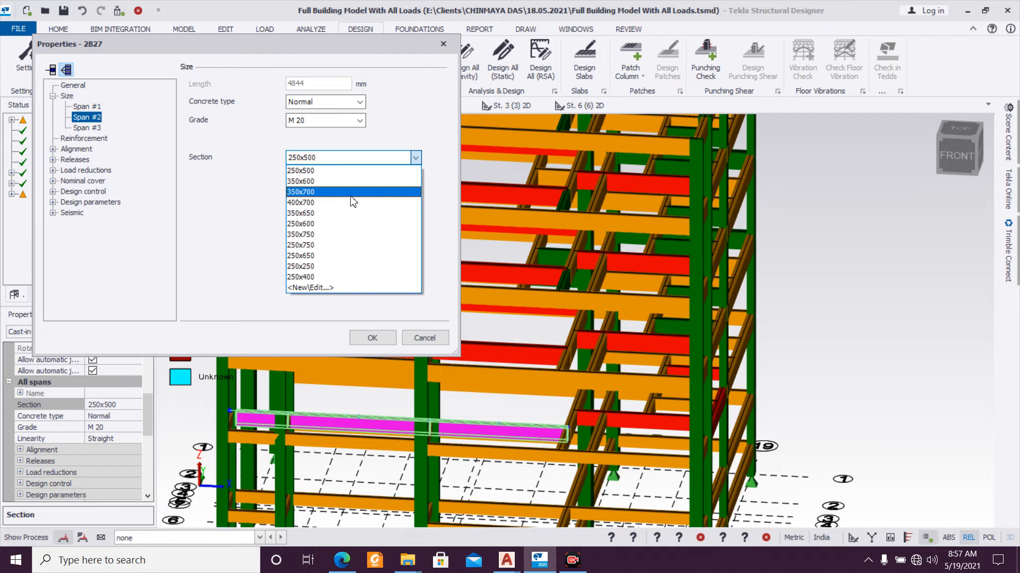
{"action": "left_click", "coordinate": [351, 181]}
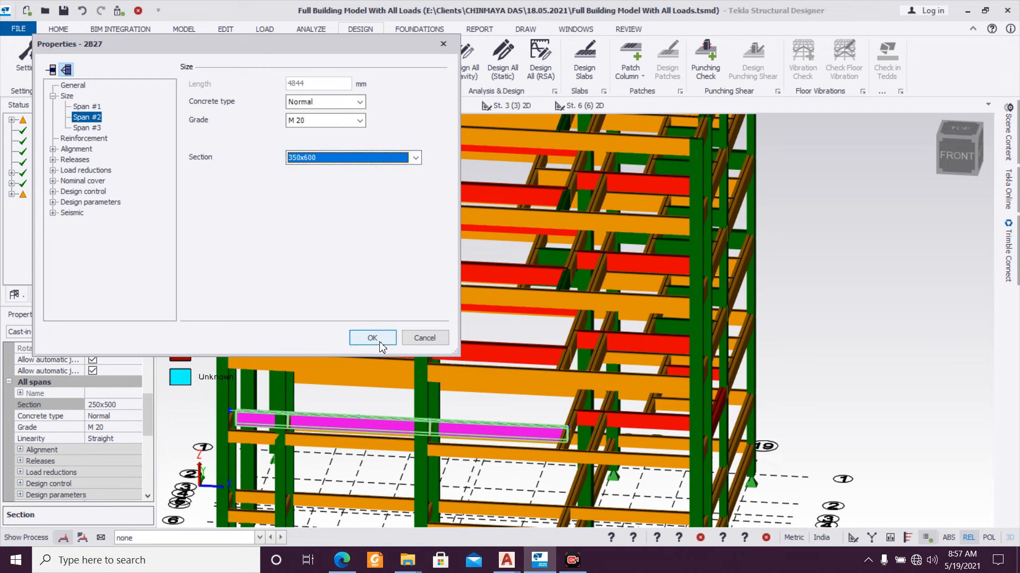
{"action": "left_click", "coordinate": [379, 342]}
Step: Set the section of span 3 of the St. 2 beam 2B27 to 350x600
{"action": "mouse_move", "coordinate": [482, 433]}
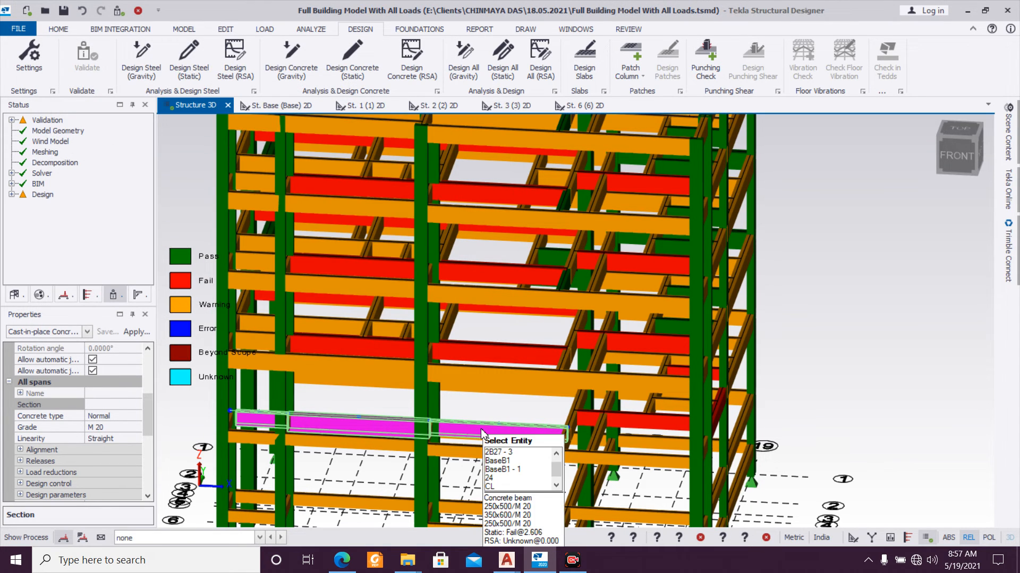
{"action": "double_click", "coordinate": [482, 433]}
{"action": "left_click", "coordinate": [53, 96]}
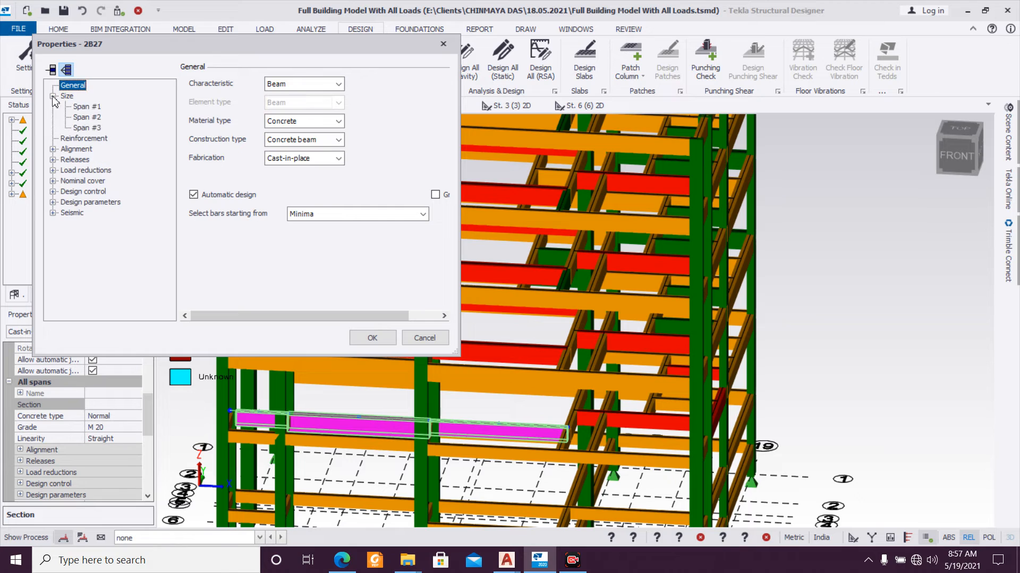
{"action": "left_click", "coordinate": [80, 119]}
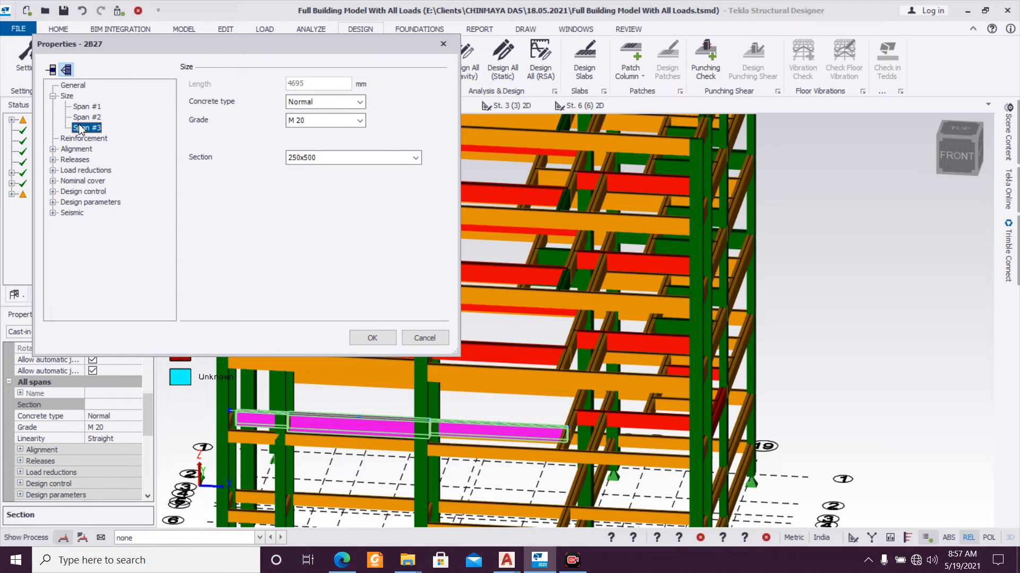
{"action": "left_click", "coordinate": [317, 157]}
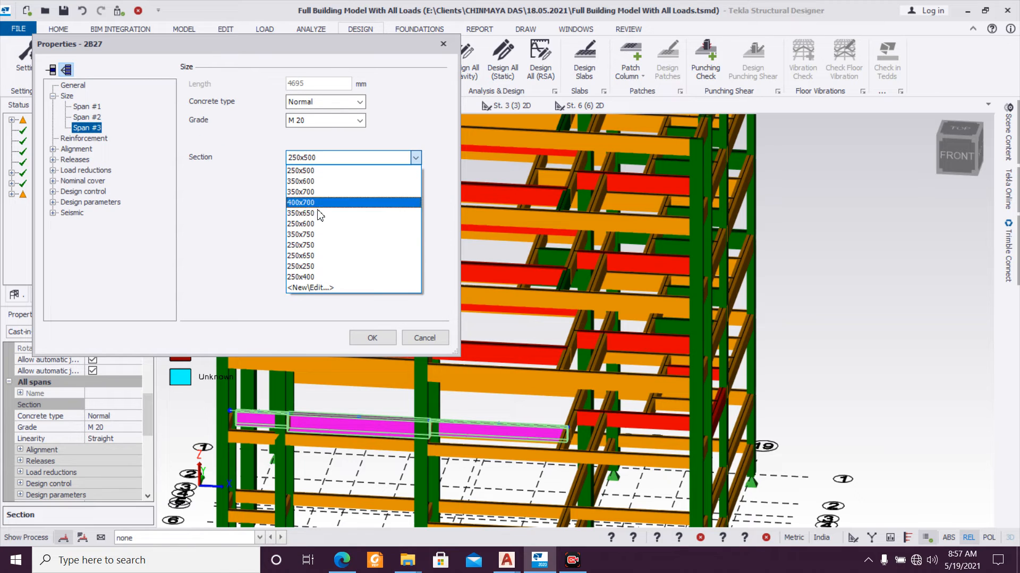
{"action": "left_click", "coordinate": [324, 181]}
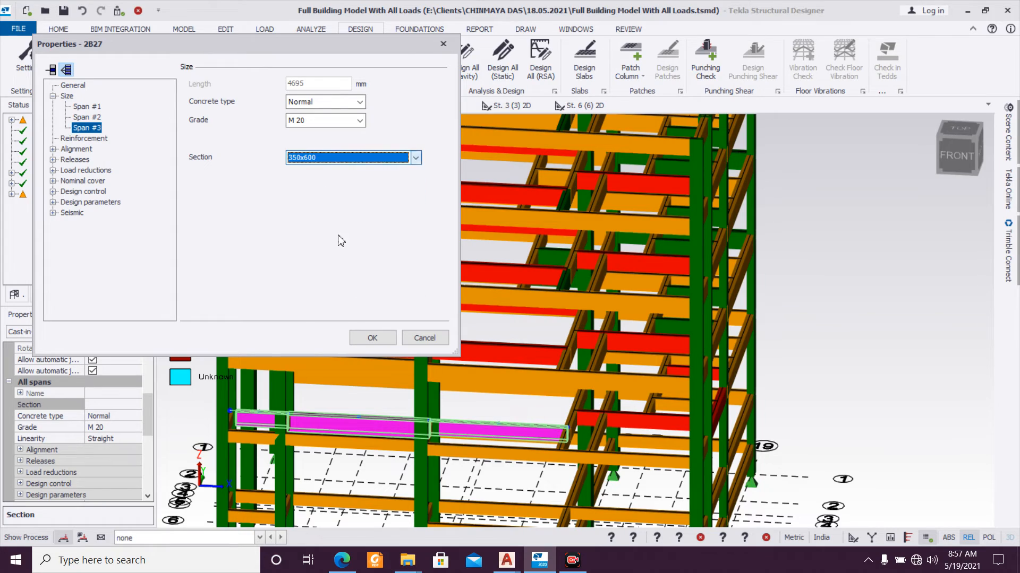
{"action": "left_click", "coordinate": [373, 338]}
Step: Give the failing St. 2 beam 2B22 a new rectangular section with breadth 300 mm and depth 500 mm
{"action": "scroll", "coordinate": [662, 367], "scroll_direction": "down", "scroll_amount": 4}
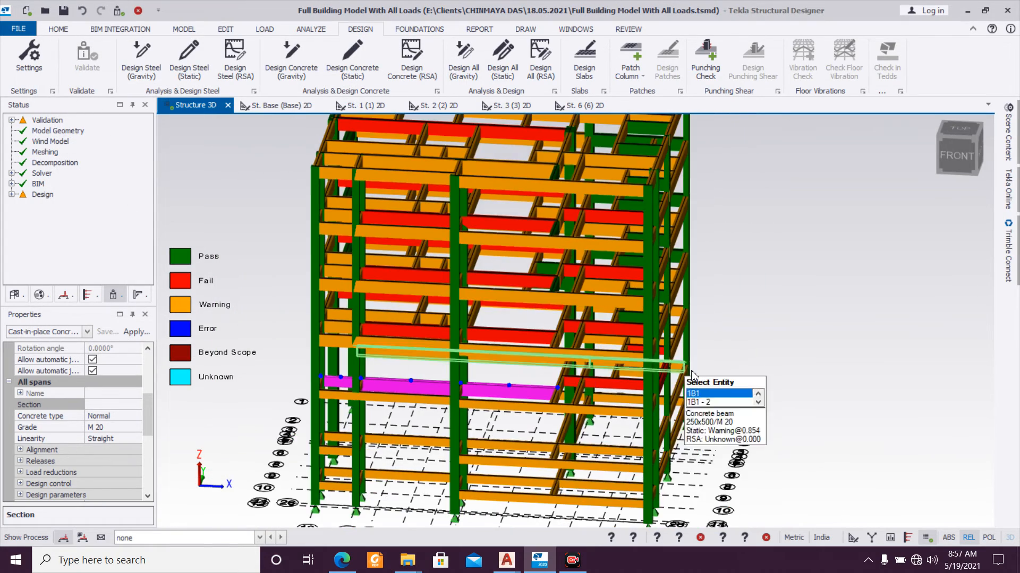
{"action": "right_click_drag", "start_coordinate": [662, 363], "coordinate": [678, 376]}
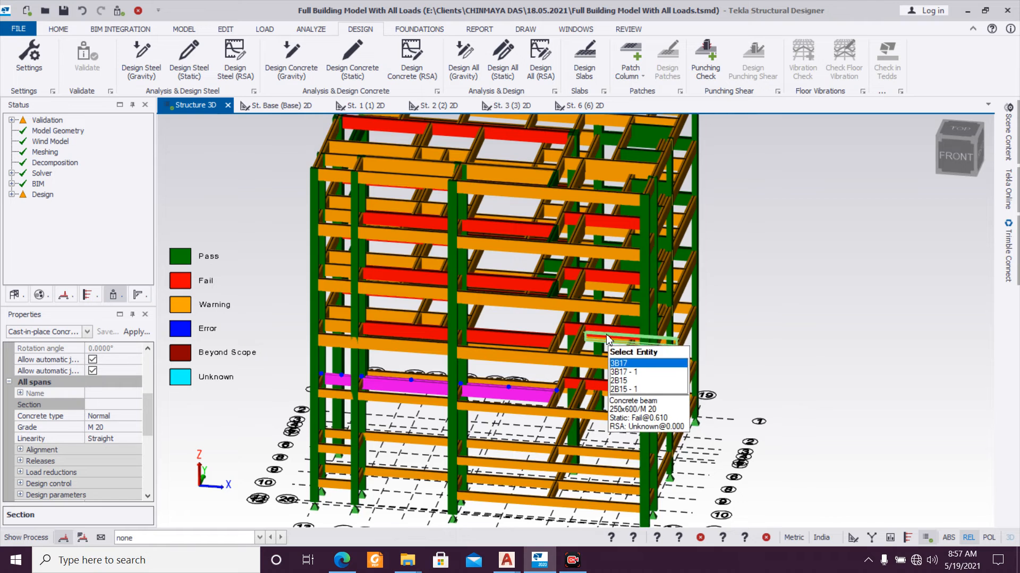
{"action": "middle_click_drag", "start_coordinate": [637, 384], "coordinate": [629, 414]}
{"action": "scroll", "coordinate": [631, 419], "scroll_direction": "up", "scroll_amount": 3}
{"action": "left_click", "coordinate": [618, 413]}
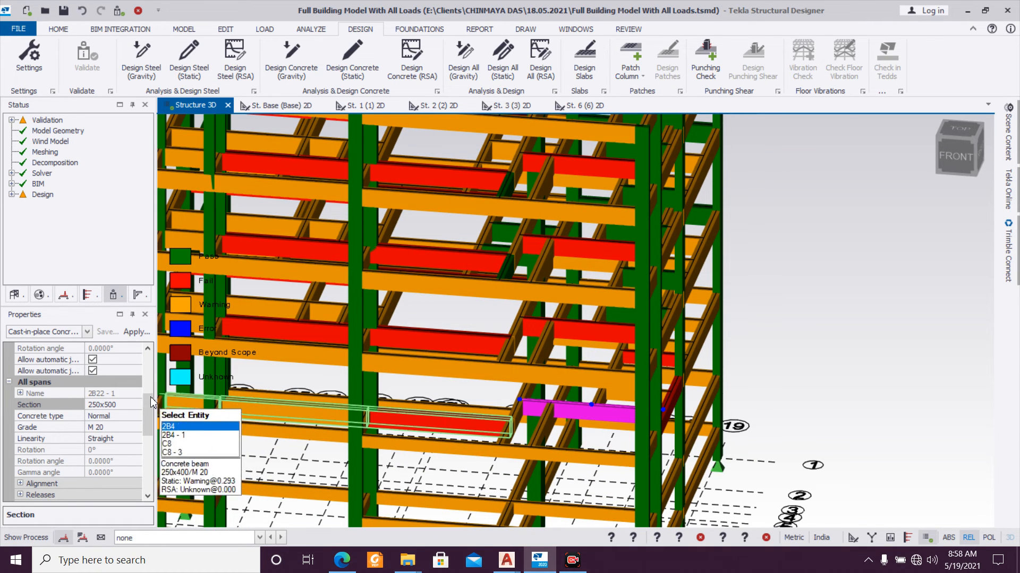
{"action": "left_click", "coordinate": [128, 404]}
{"action": "left_click", "coordinate": [140, 405]}
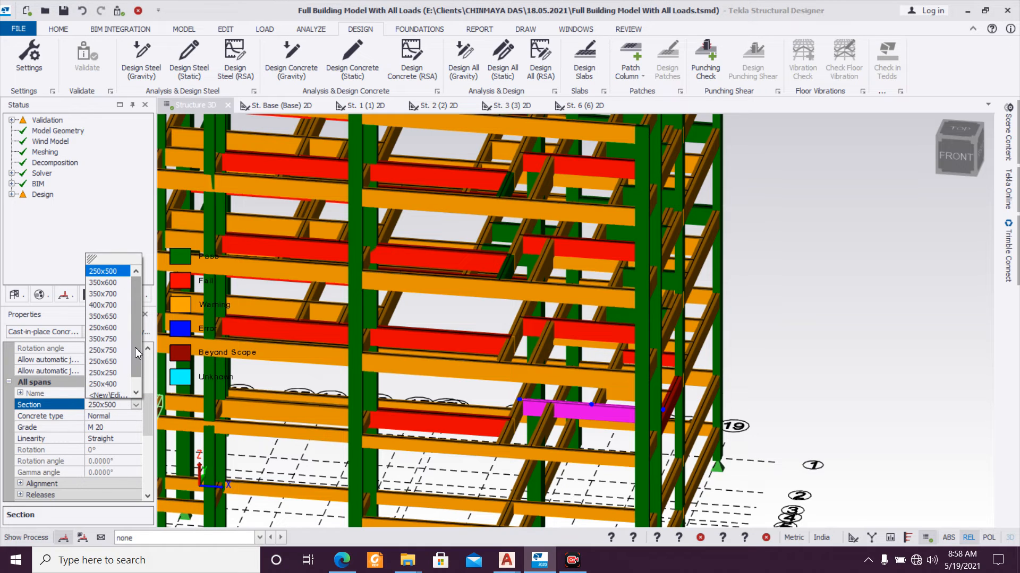
{"action": "left_click_drag", "start_coordinate": [136, 349], "coordinate": [135, 359]}
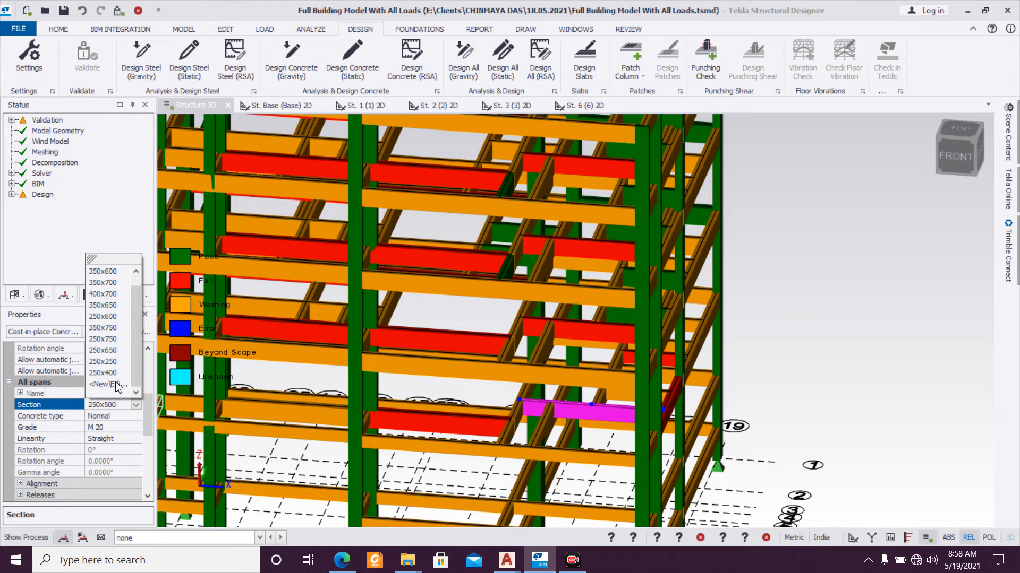
{"action": "left_click", "coordinate": [113, 384]}
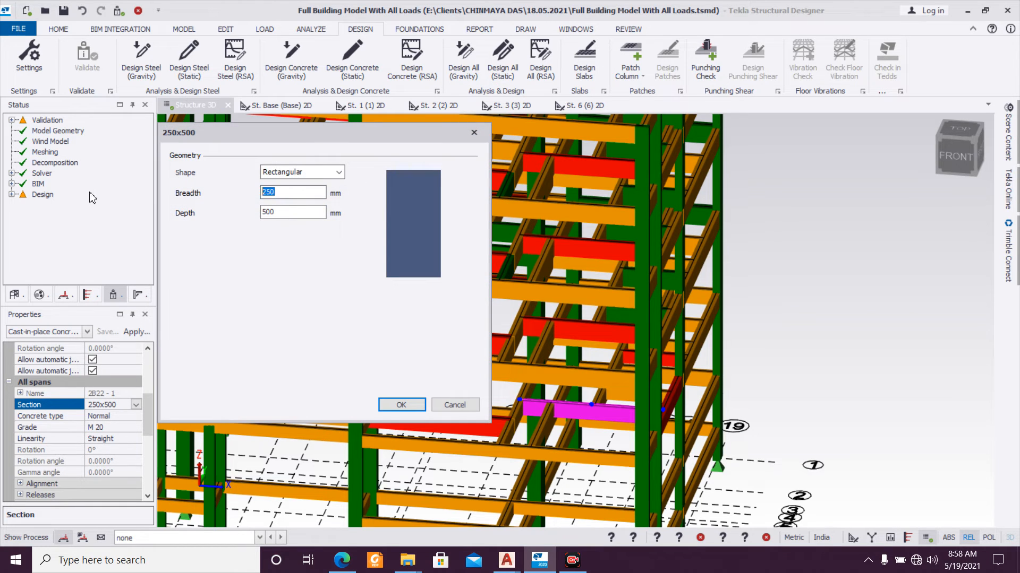
{"action": "type", "text": "300"}
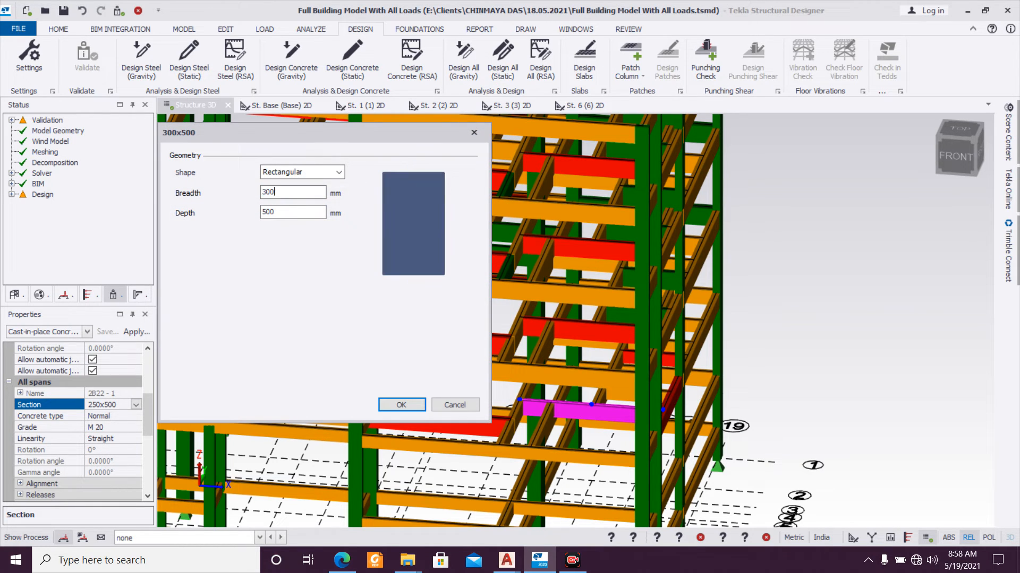
{"action": "left_click", "coordinate": [414, 405]}
Step: Set the section of the St. 3 beam 3B17 to 300x500
{"action": "left_click", "coordinate": [609, 335]}
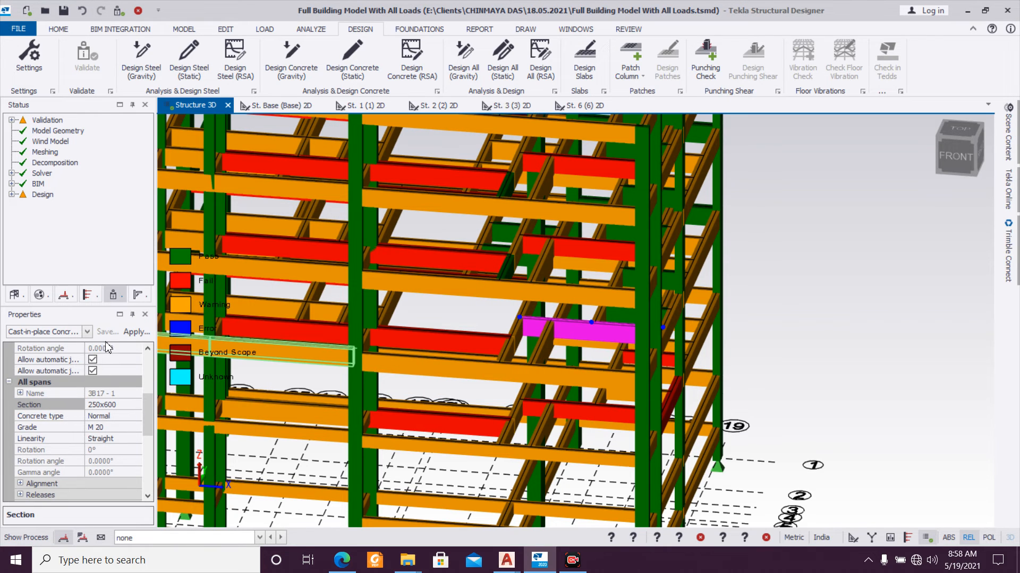
{"action": "left_click", "coordinate": [87, 334]}
{"action": "left_click", "coordinate": [88, 334]}
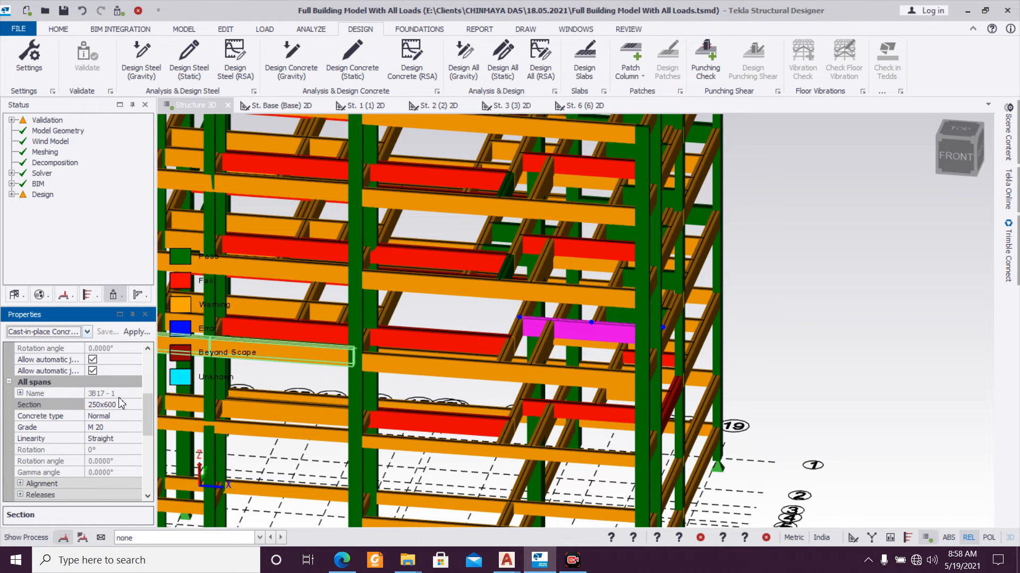
{"action": "left_click", "coordinate": [132, 406]}
{"action": "left_click", "coordinate": [136, 406]}
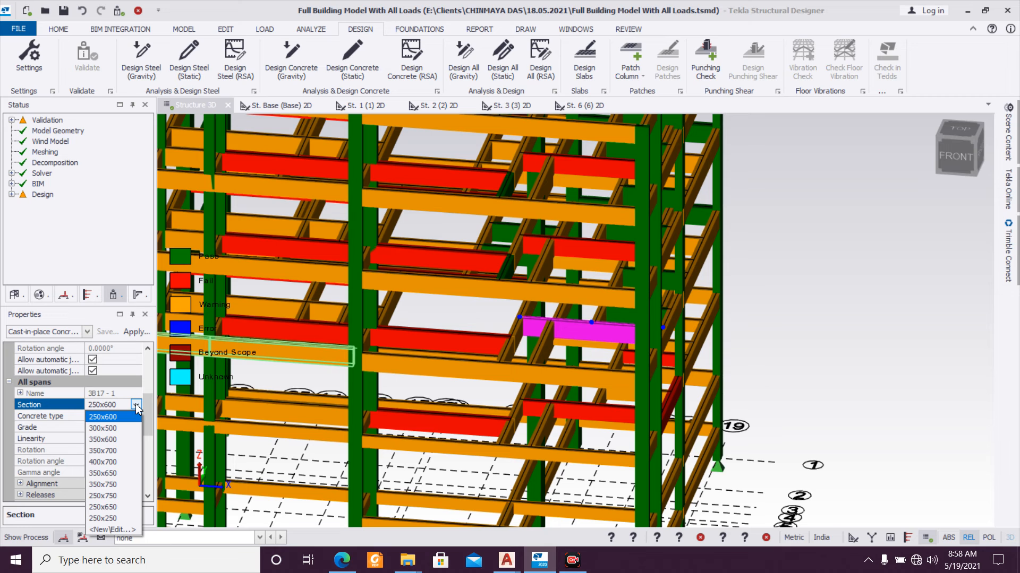
{"action": "left_click", "coordinate": [115, 429]}
Step: Set the section of the St. 4 beam 4B54 to 300x500
{"action": "left_click", "coordinate": [585, 251]}
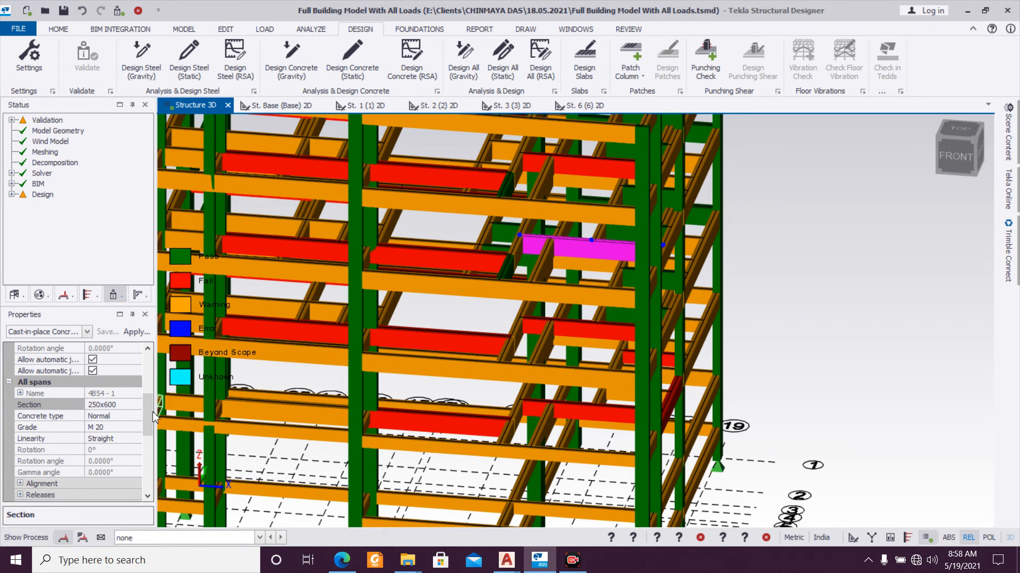
{"action": "left_click", "coordinate": [137, 408]}
{"action": "left_click", "coordinate": [136, 405]}
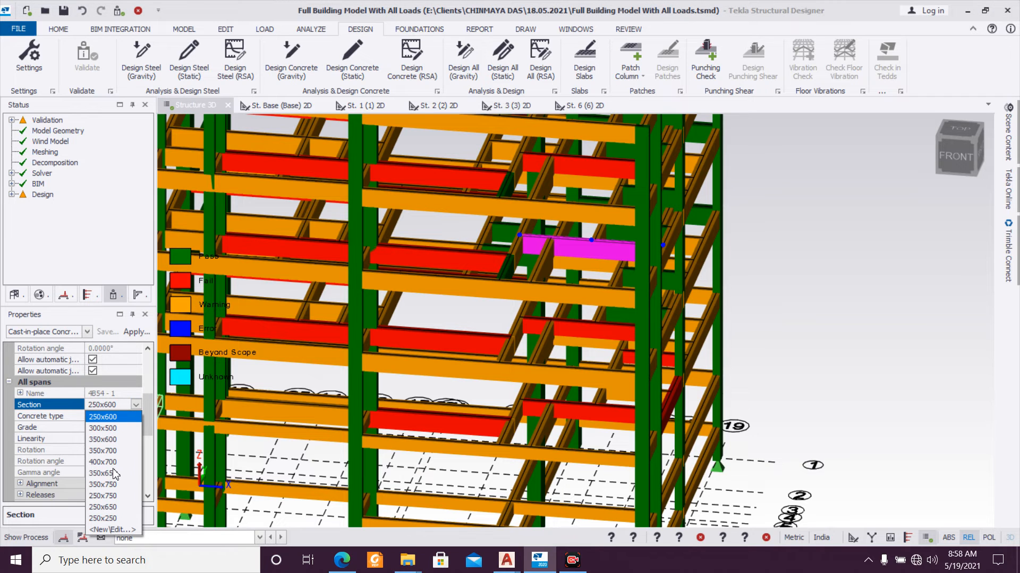
{"action": "left_click", "coordinate": [110, 429]}
Step: Set the section of the St. 5 beam 5B54 to 300x500
{"action": "middle_click_drag", "start_coordinate": [476, 346], "coordinate": [488, 461]}
{"action": "left_click", "coordinate": [599, 282]}
{"action": "left_click", "coordinate": [64, 405]}
{"action": "left_click", "coordinate": [135, 405]}
{"action": "left_click", "coordinate": [110, 428]}
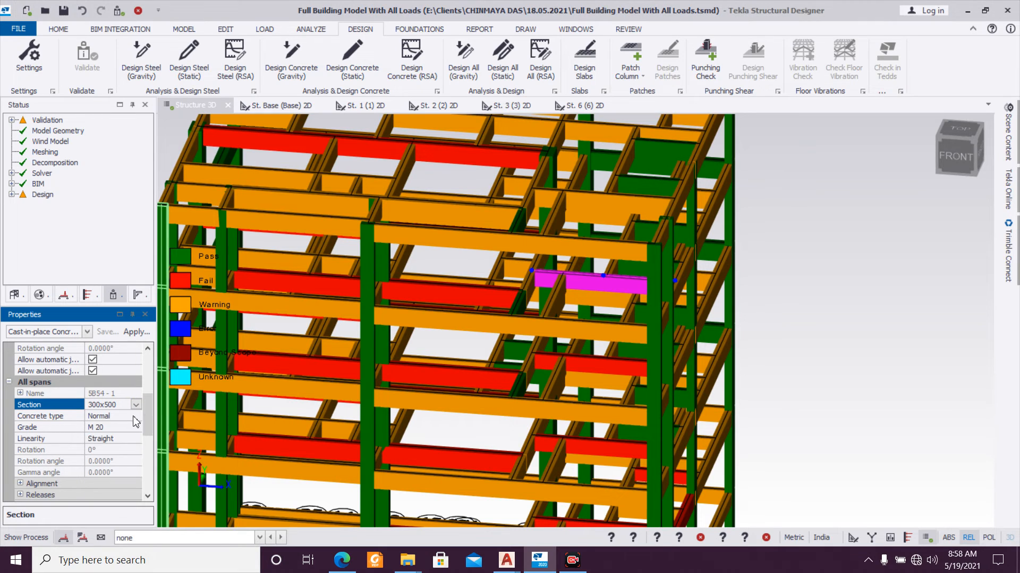
Step: Rerun the analysis and design of the building model with the enlarged beam sections
{"action": "middle_click_drag", "start_coordinate": [597, 371], "coordinate": [543, 365]}
{"action": "scroll", "coordinate": [543, 365], "scroll_direction": "down", "scroll_amount": 3}
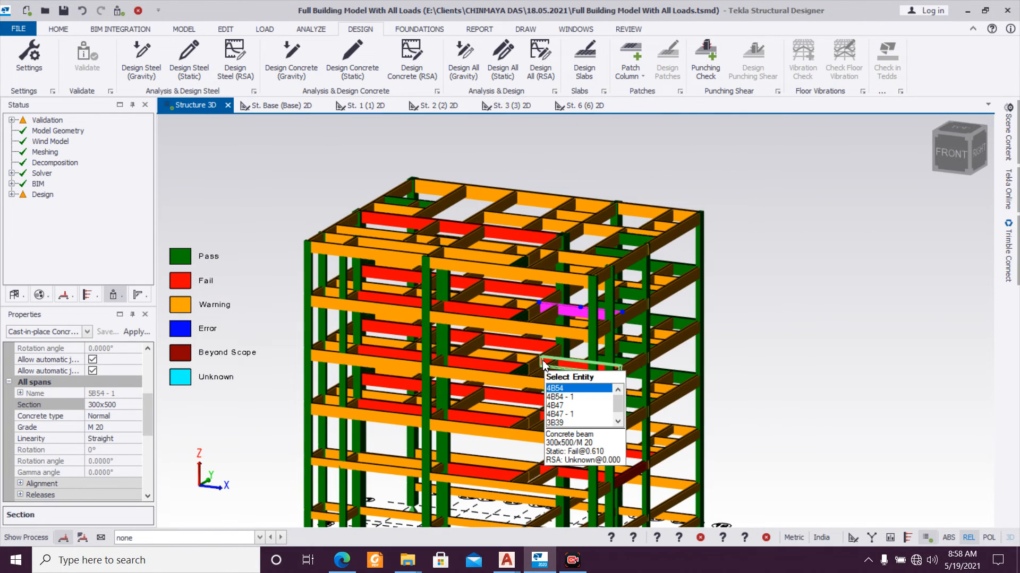
{"action": "left_click", "coordinate": [581, 77]}
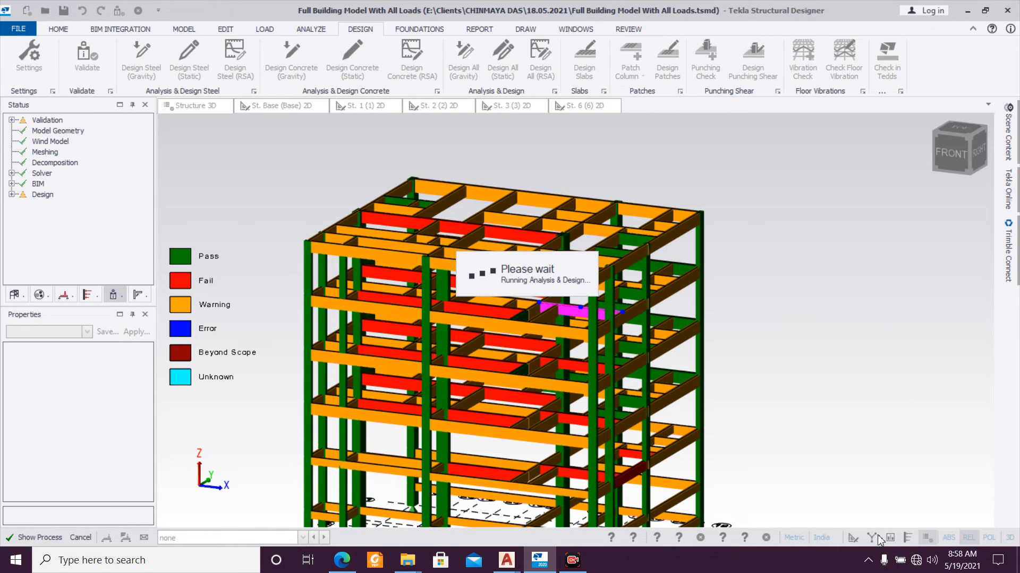
Step: Examine the static design status of the beams across all storeys of the 3D structure for remaining failures
{"action": "scroll", "coordinate": [786, 468], "scroll_direction": "down", "scroll_amount": 3}
{"action": "middle_click_drag", "start_coordinate": [777, 455], "coordinate": [759, 416]}
{"action": "scroll", "coordinate": [753, 407], "scroll_direction": "up", "scroll_amount": 2}
{"action": "middle_click_drag", "start_coordinate": [606, 438], "coordinate": [594, 387]}
{"action": "scroll", "coordinate": [576, 410], "scroll_direction": "up", "scroll_amount": 2}
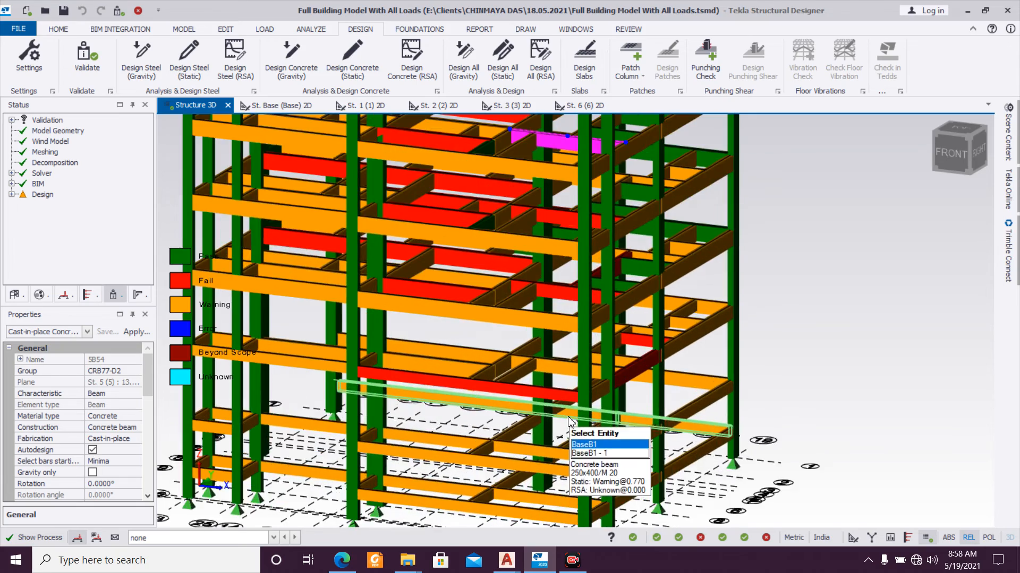
{"action": "scroll", "coordinate": [571, 384], "scroll_direction": "down", "scroll_amount": 3}
{"action": "right_click_drag", "start_coordinate": [572, 354], "coordinate": [549, 370]}
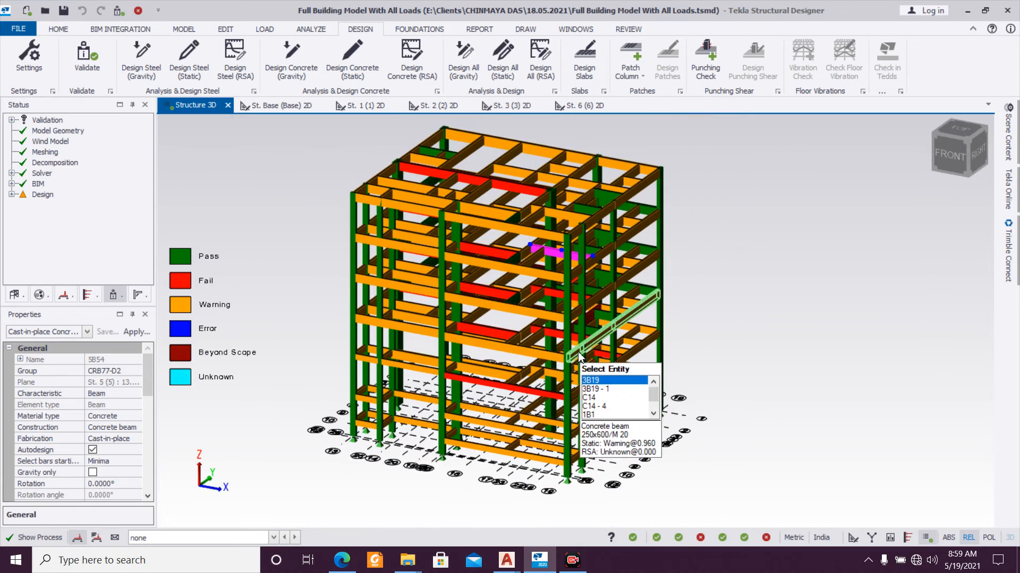
{"action": "key", "text": "Escape"}
{"action": "scroll", "coordinate": [589, 367], "scroll_direction": "up", "scroll_amount": 2}
{"action": "right_click_drag", "start_coordinate": [581, 376], "coordinate": [603, 366]}
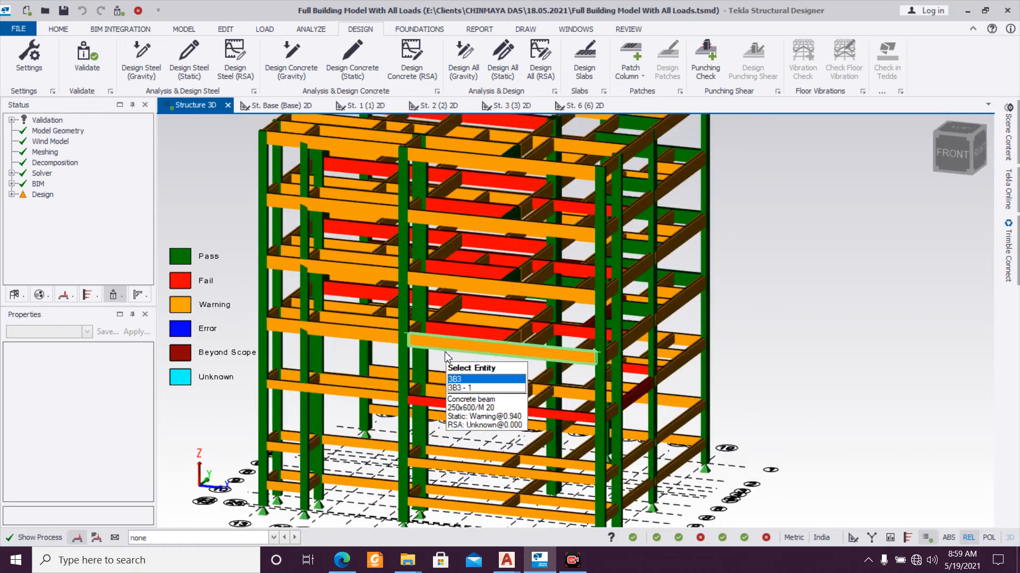
{"action": "scroll", "coordinate": [512, 349], "scroll_direction": "up", "scroll_amount": 4}
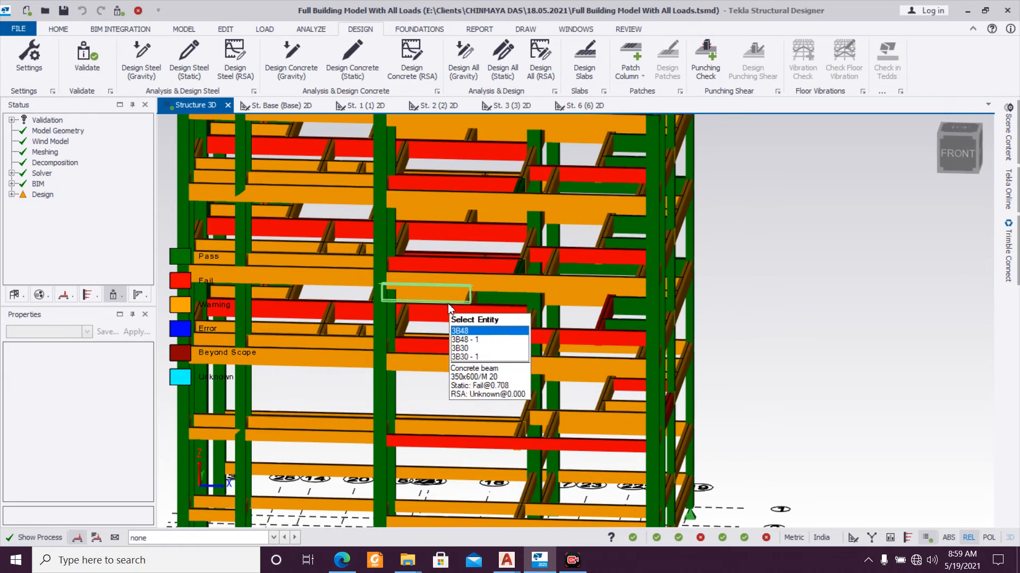
Step: Set the section of the St. 3 beam 3B48 to a rectangular 400x600 by changing its breadth to 400 mm
{"action": "left_click", "coordinate": [447, 311]}
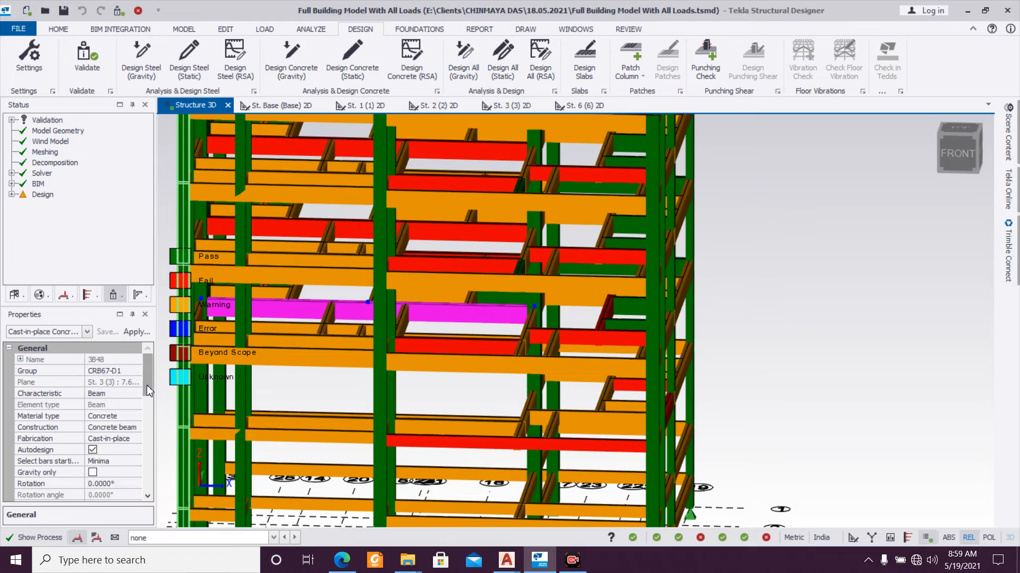
{"action": "scroll", "coordinate": [218, 380], "scroll_direction": "down", "scroll_amount": 5}
{"action": "middle_click_drag", "start_coordinate": [530, 340], "coordinate": [517, 374]}
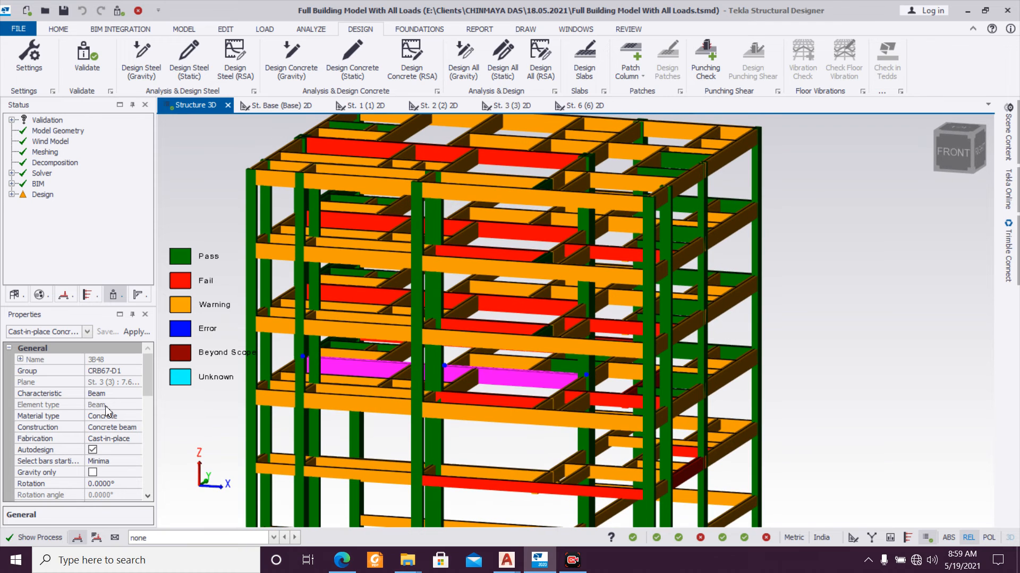
{"action": "left_click", "coordinate": [141, 371]}
{"action": "scroll", "coordinate": [139, 414], "scroll_direction": "down", "scroll_amount": 4}
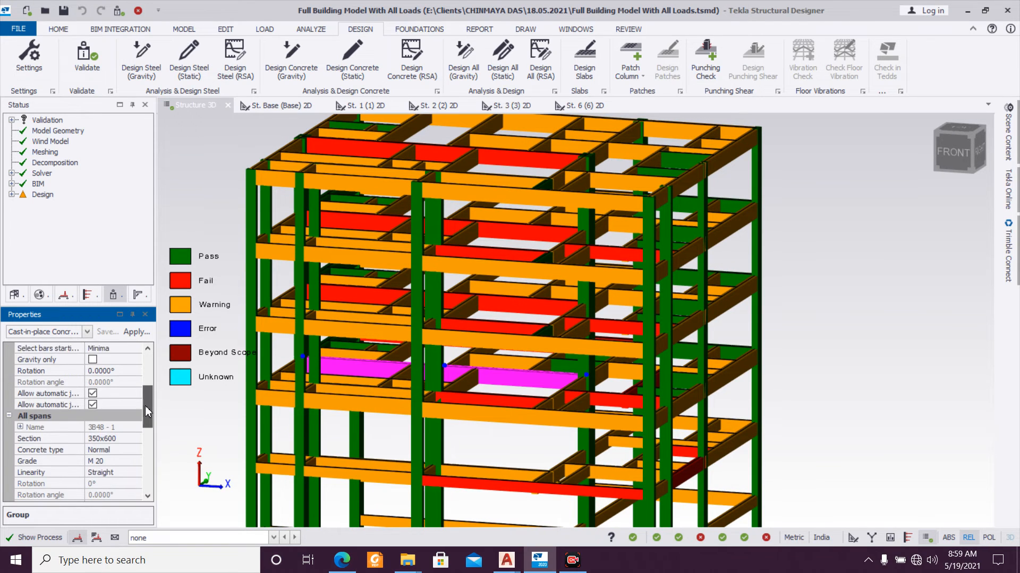
{"action": "left_click", "coordinate": [137, 428]}
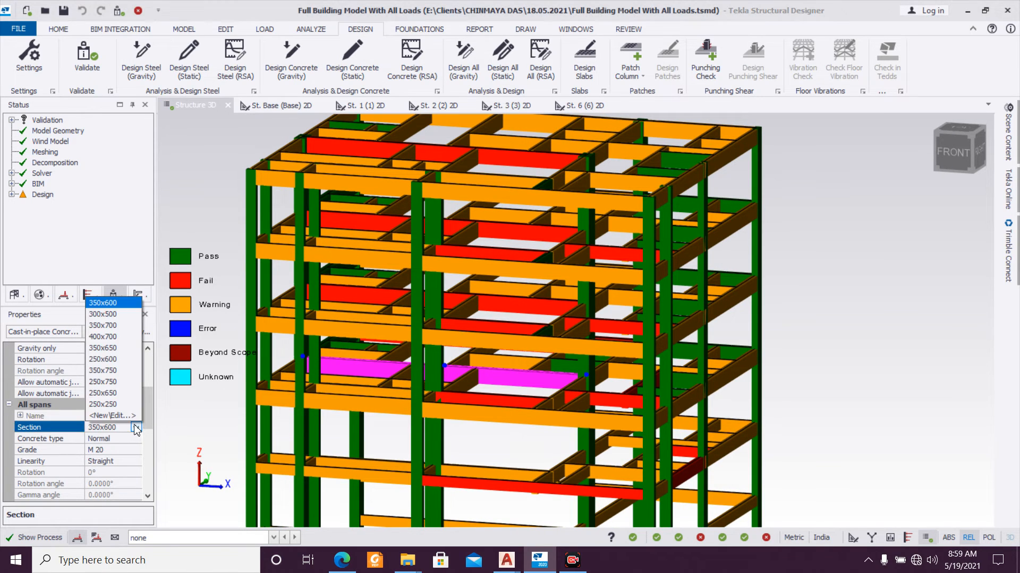
{"action": "left_click", "coordinate": [129, 416]}
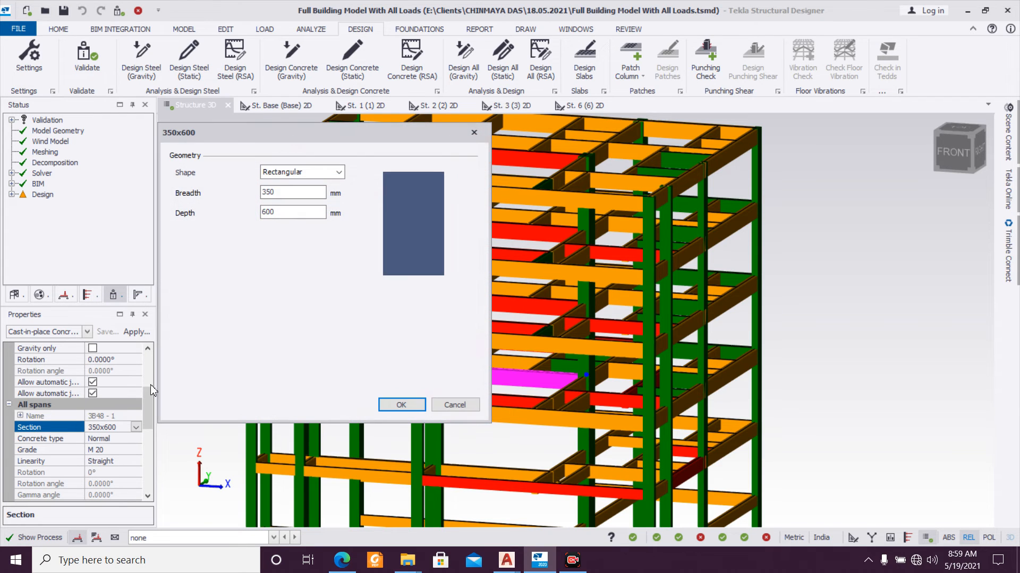
{"action": "type", "text": "400"}
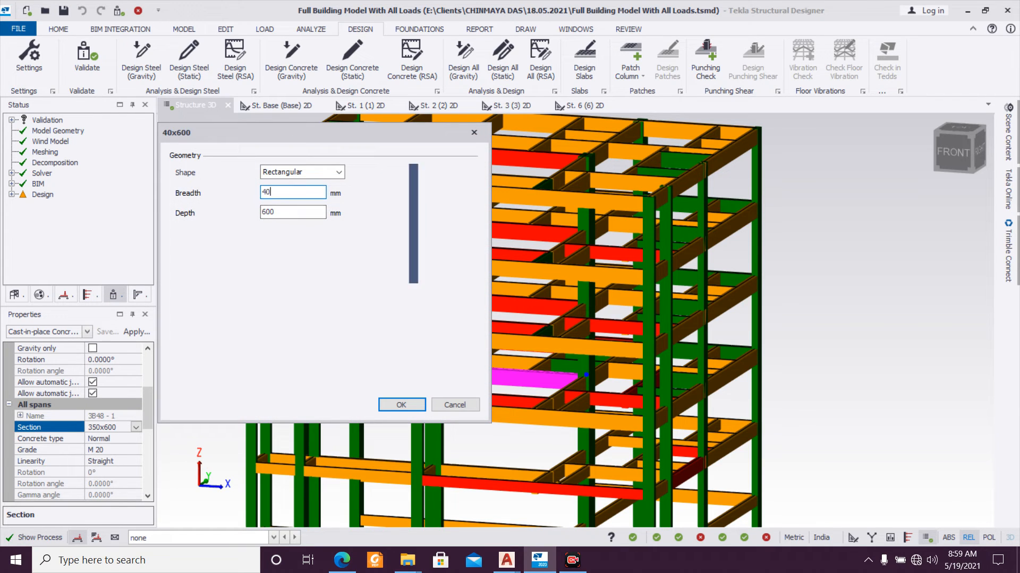
{"action": "left_click", "coordinate": [401, 406]}
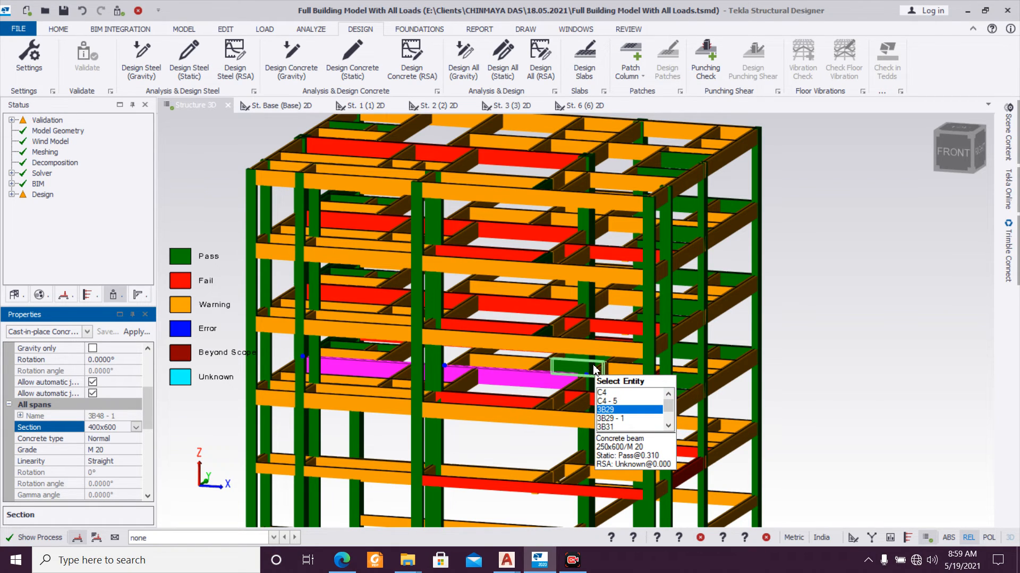
{"action": "right_click_drag", "start_coordinate": [366, 388], "coordinate": [314, 367]}
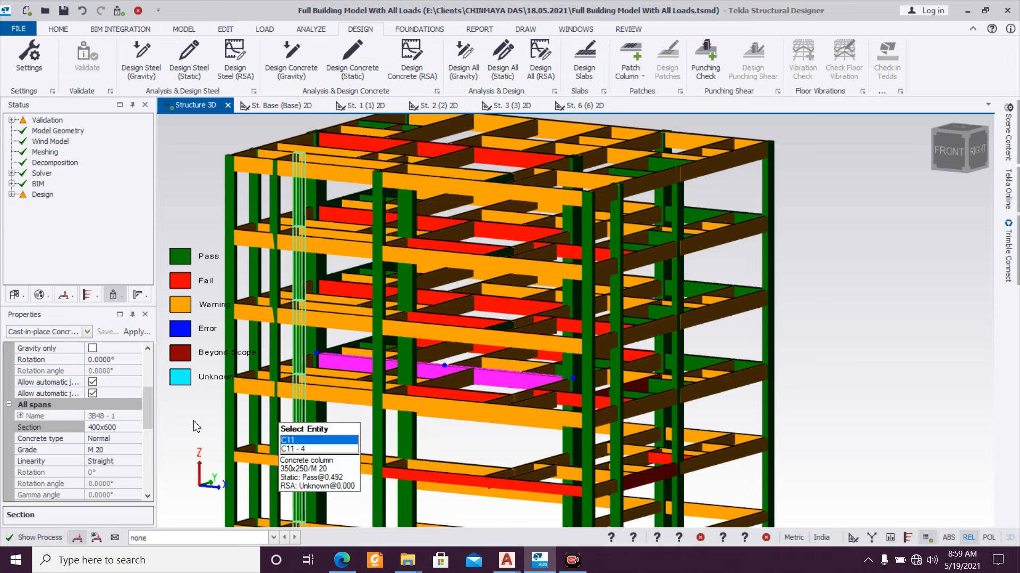
{"action": "scroll", "coordinate": [323, 389], "scroll_direction": "up", "scroll_amount": 1}
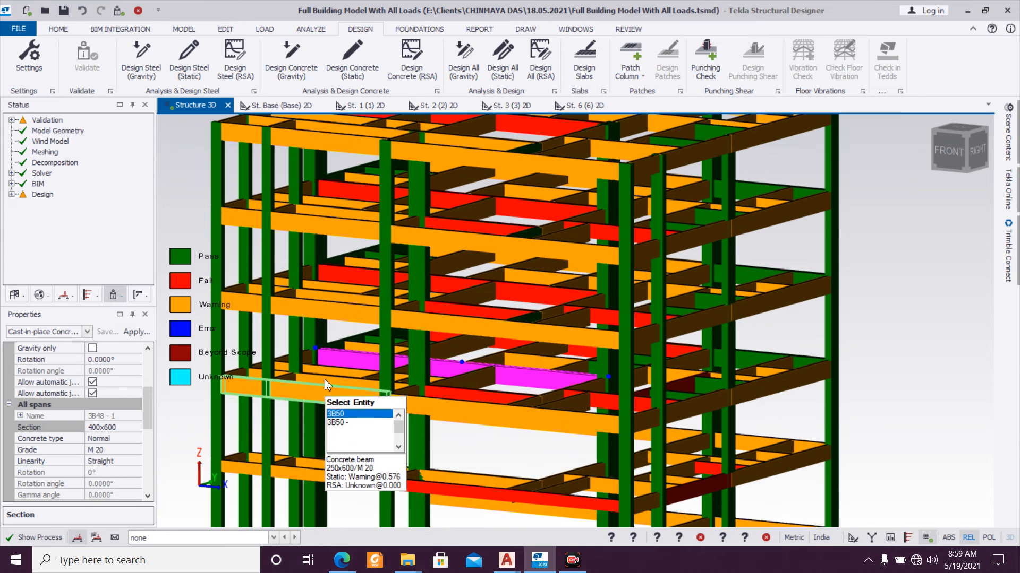
{"action": "left_click", "coordinate": [356, 276]}
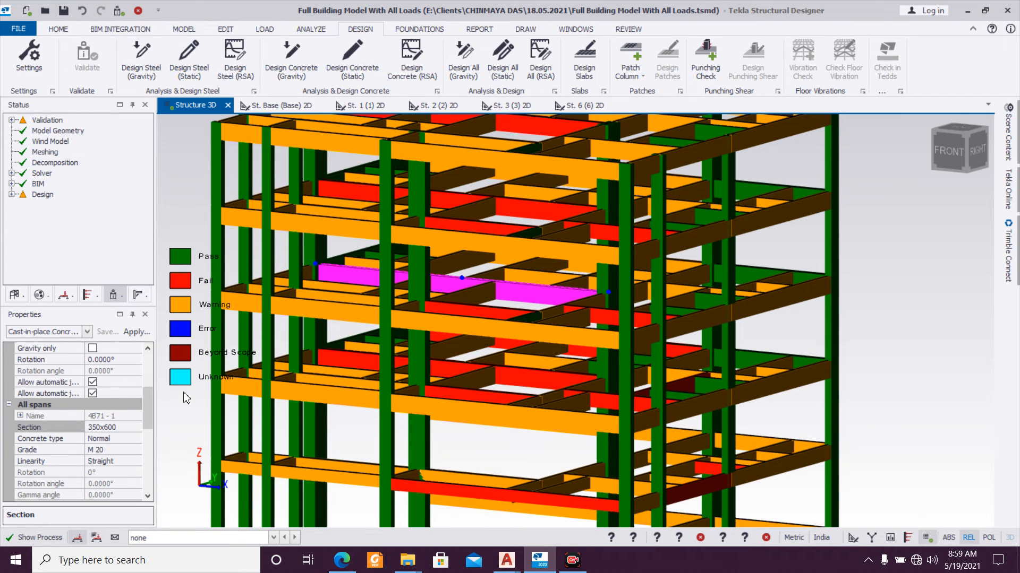
{"action": "scroll", "coordinate": [189, 395], "scroll_direction": "down", "scroll_amount": 3}
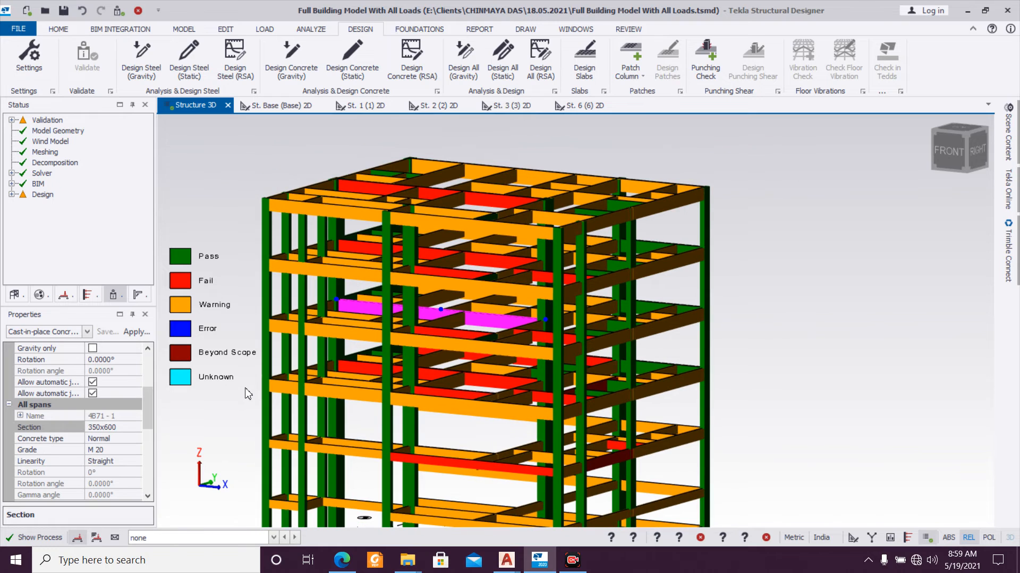
{"action": "left_click", "coordinate": [637, 33]}
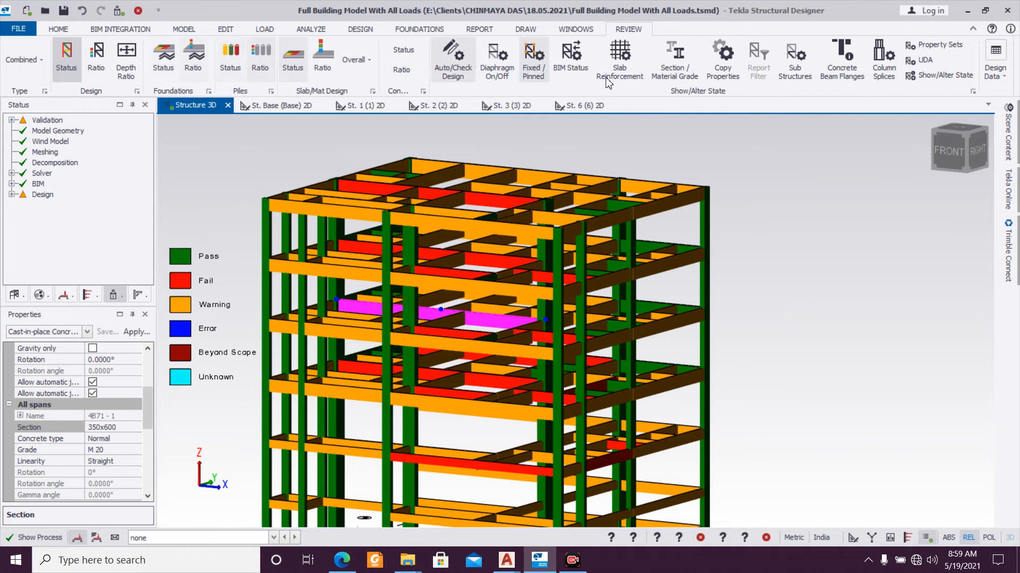
{"action": "left_click", "coordinate": [725, 56]}
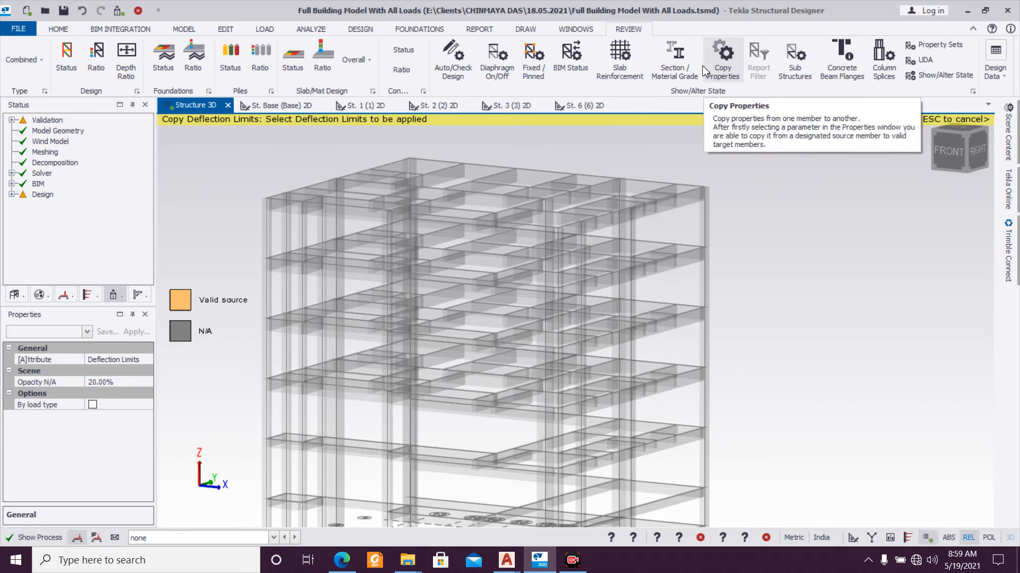
{"action": "scroll", "coordinate": [376, 369], "scroll_direction": "up", "scroll_amount": 3}
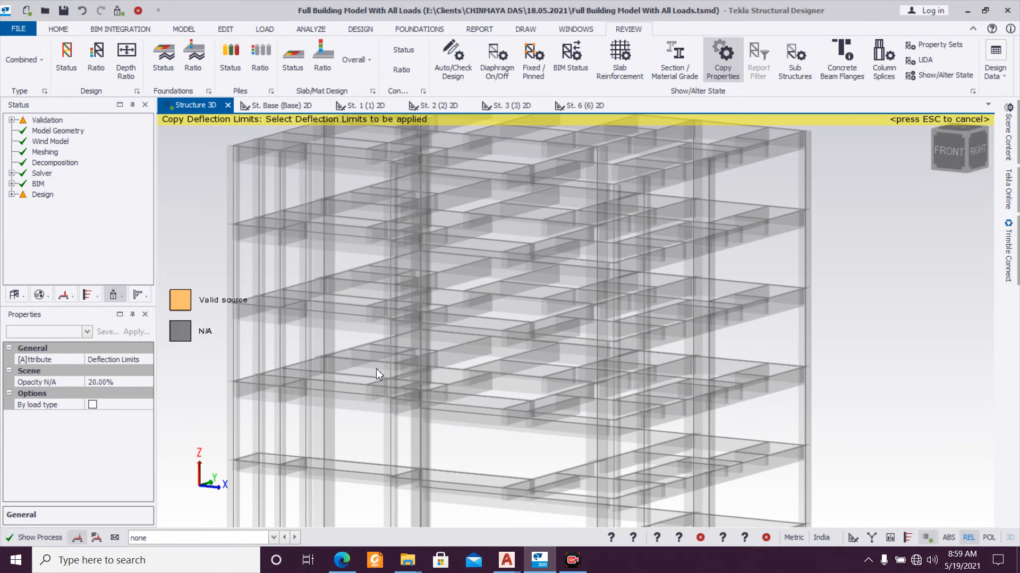
{"action": "scroll", "coordinate": [376, 372], "scroll_direction": "up", "scroll_amount": 3}
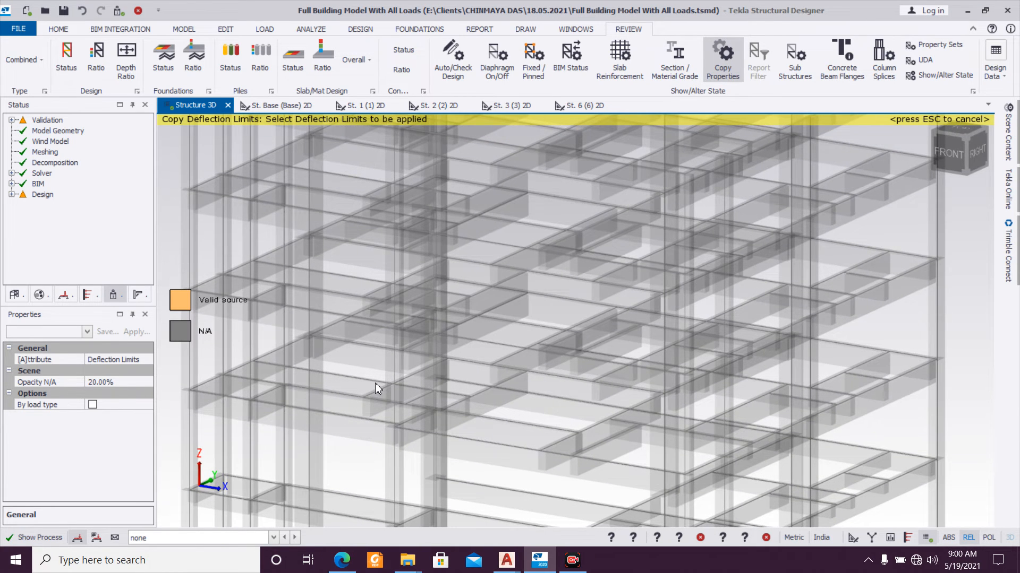
{"action": "scroll", "coordinate": [426, 331], "scroll_direction": "down", "scroll_amount": 3}
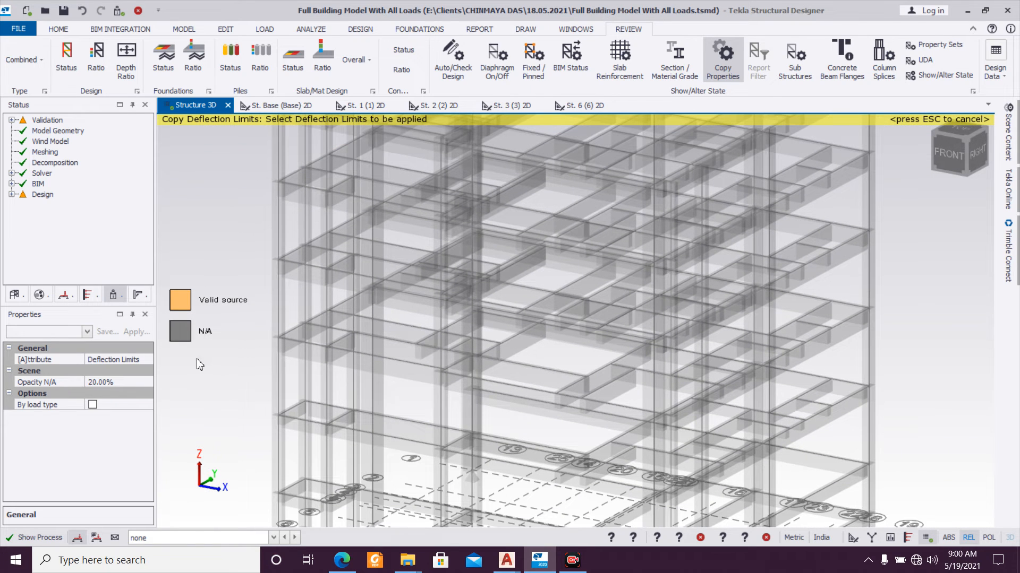
{"action": "left_click", "coordinate": [148, 360]}
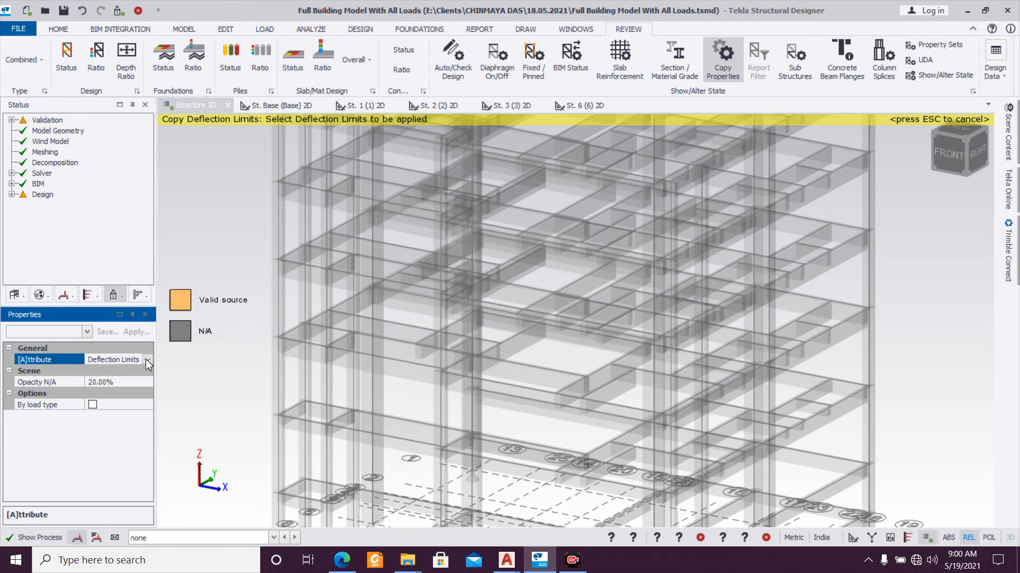
{"action": "left_click", "coordinate": [147, 361]}
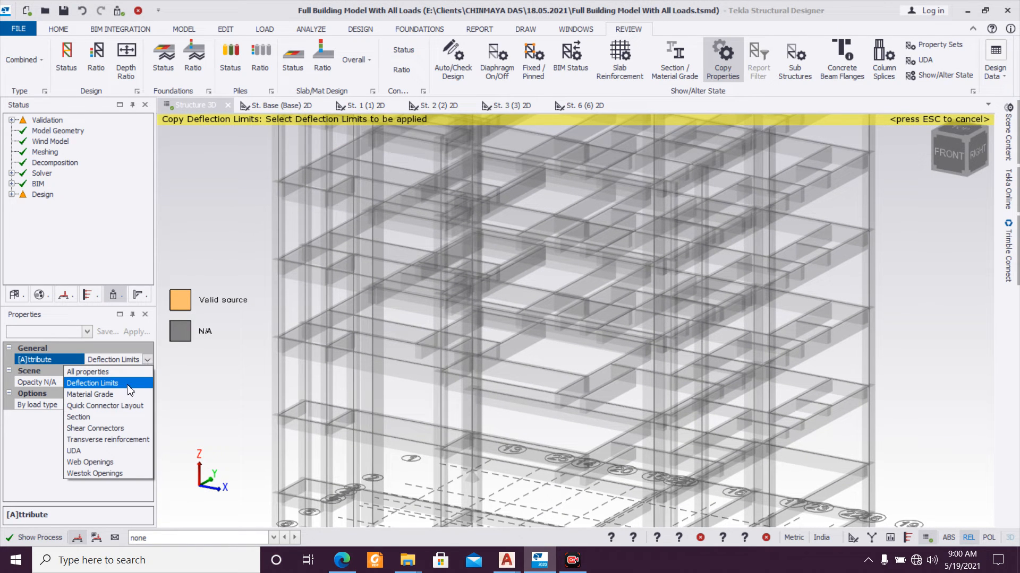
{"action": "left_click", "coordinate": [116, 416]}
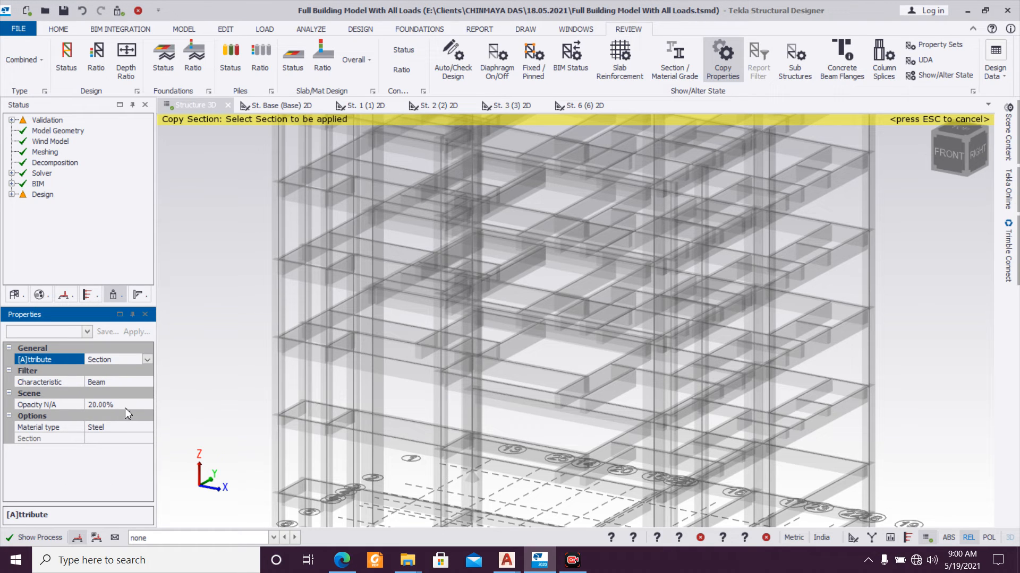
{"action": "left_click", "coordinate": [144, 403]}
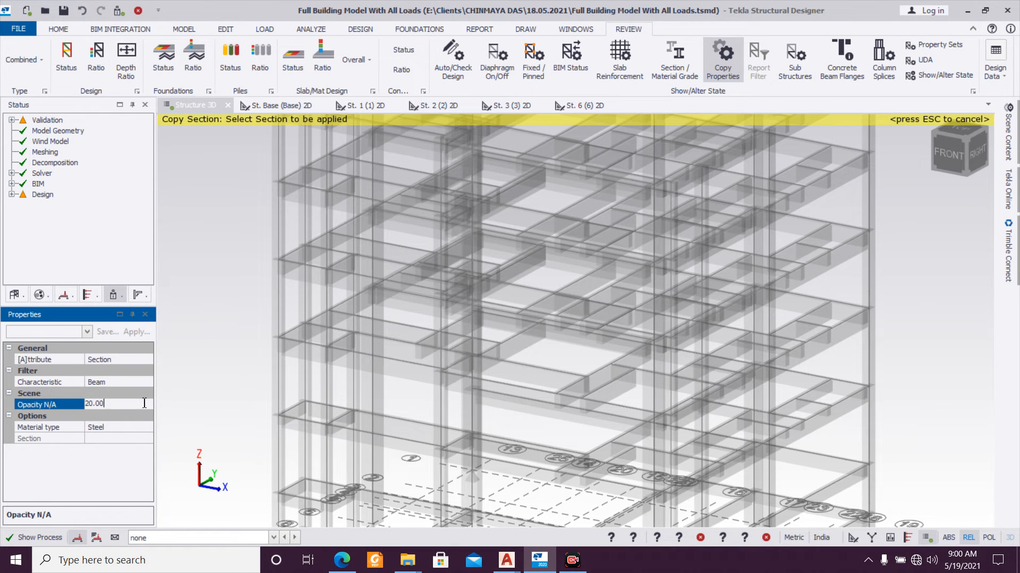
{"action": "left_click", "coordinate": [134, 428]}
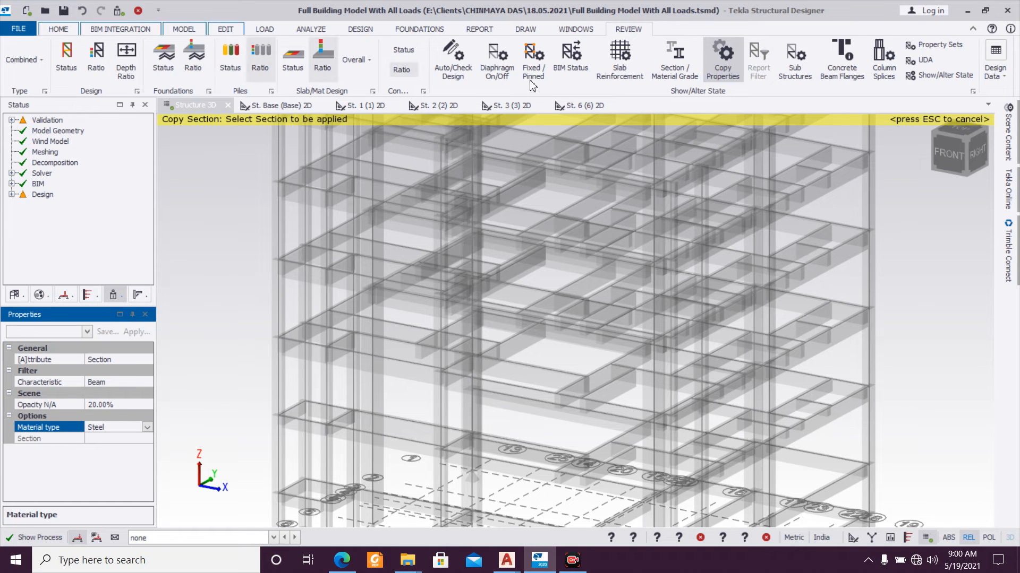
{"action": "left_click", "coordinate": [182, 30]}
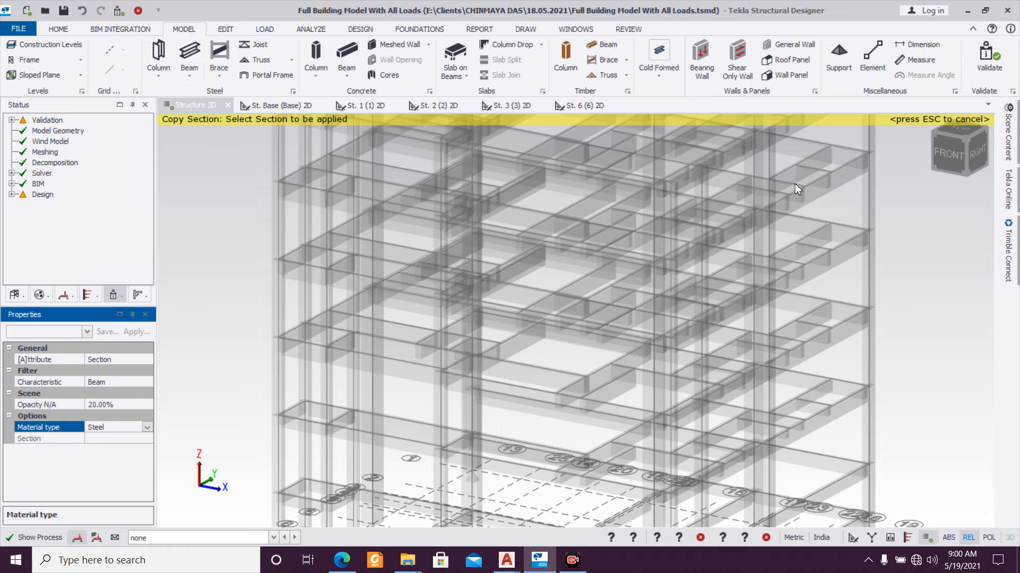
{"action": "left_click", "coordinate": [912, 196]}
{"action": "key", "text": "Escape"}
Step: Rerun the static analysis and design of all members with the widened St. 3 beam
{"action": "scroll", "coordinate": [703, 237], "scroll_direction": "down", "scroll_amount": 5}
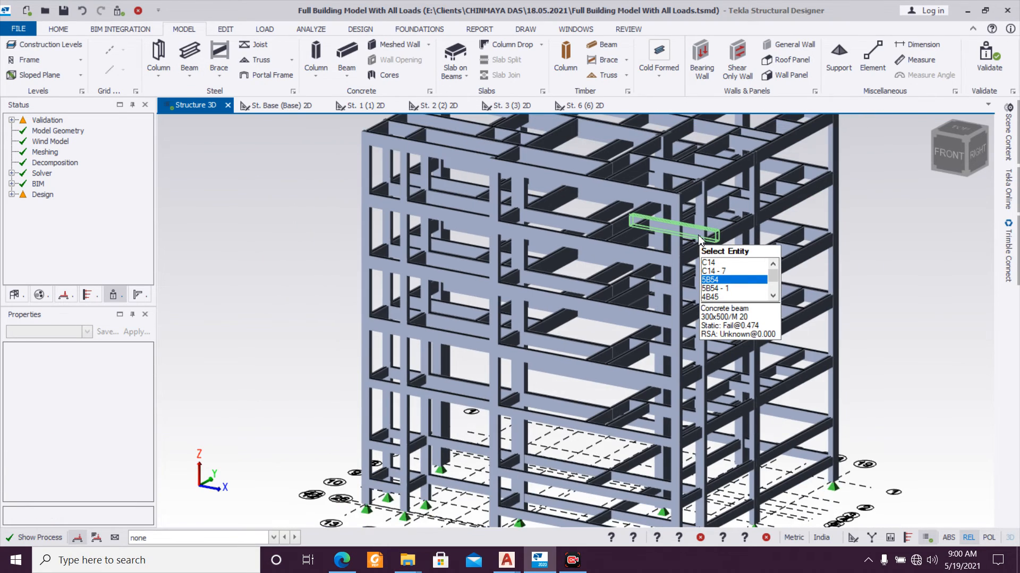
{"action": "scroll", "coordinate": [700, 236], "scroll_direction": "up", "scroll_amount": 5}
{"action": "middle_click_drag", "start_coordinate": [349, 348], "coordinate": [556, 348]}
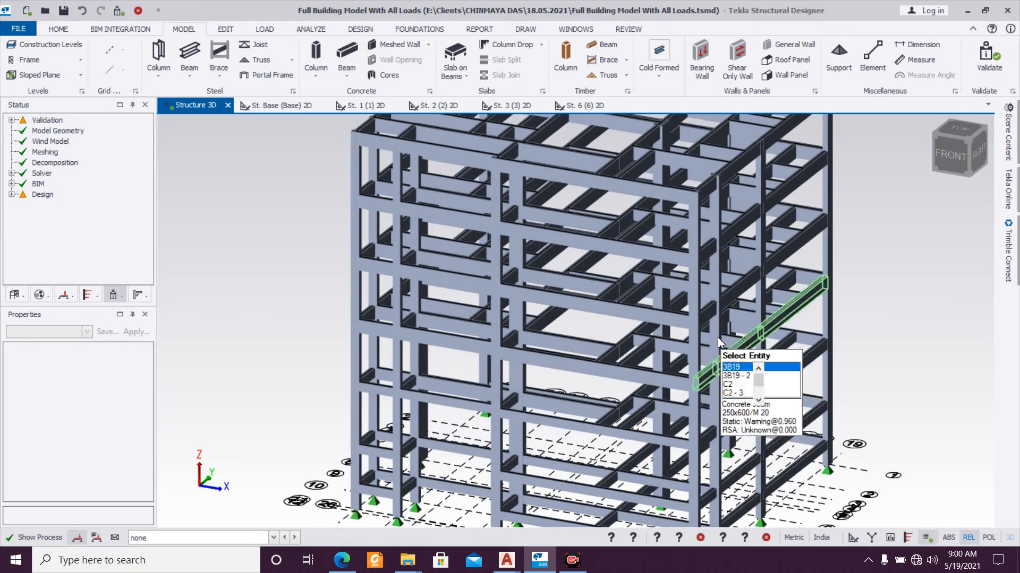
{"action": "scroll", "coordinate": [718, 337], "scroll_direction": "down", "scroll_amount": 3}
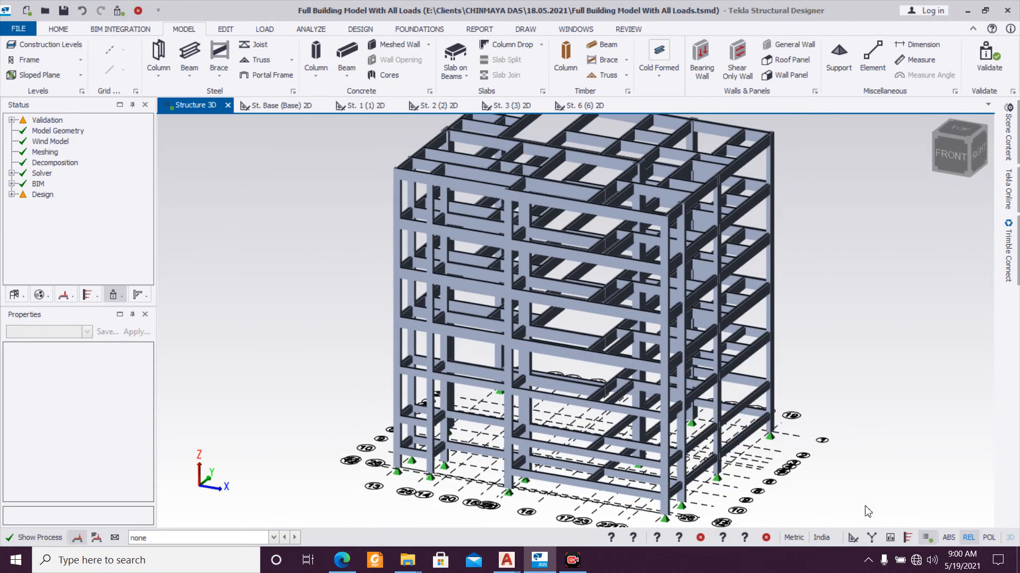
{"action": "scroll", "coordinate": [584, 340], "scroll_direction": "up", "scroll_amount": 5}
{"action": "middle_click_drag", "start_coordinate": [513, 335], "coordinate": [523, 390]}
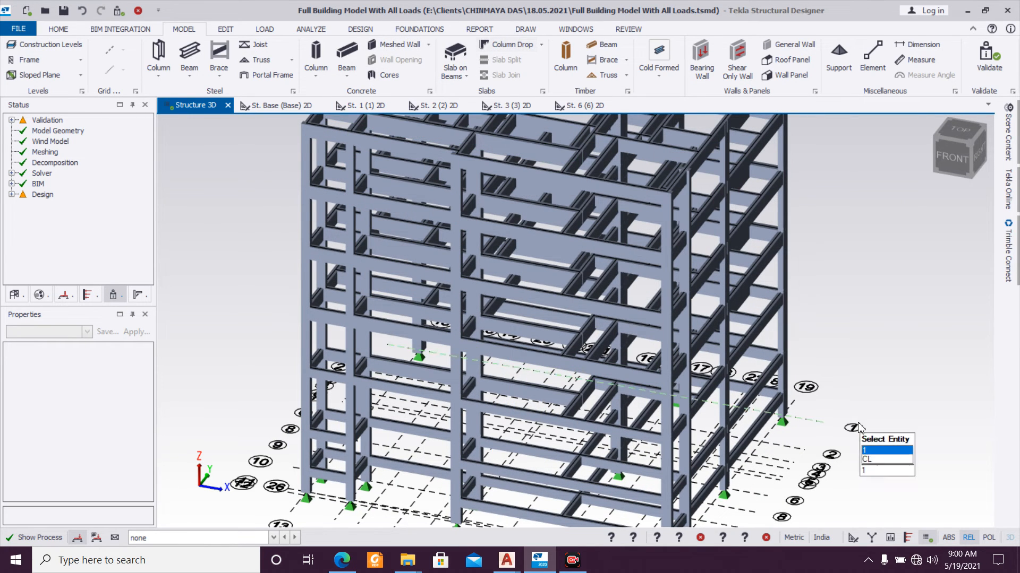
{"action": "scroll", "coordinate": [459, 346], "scroll_direction": "up", "scroll_amount": 4}
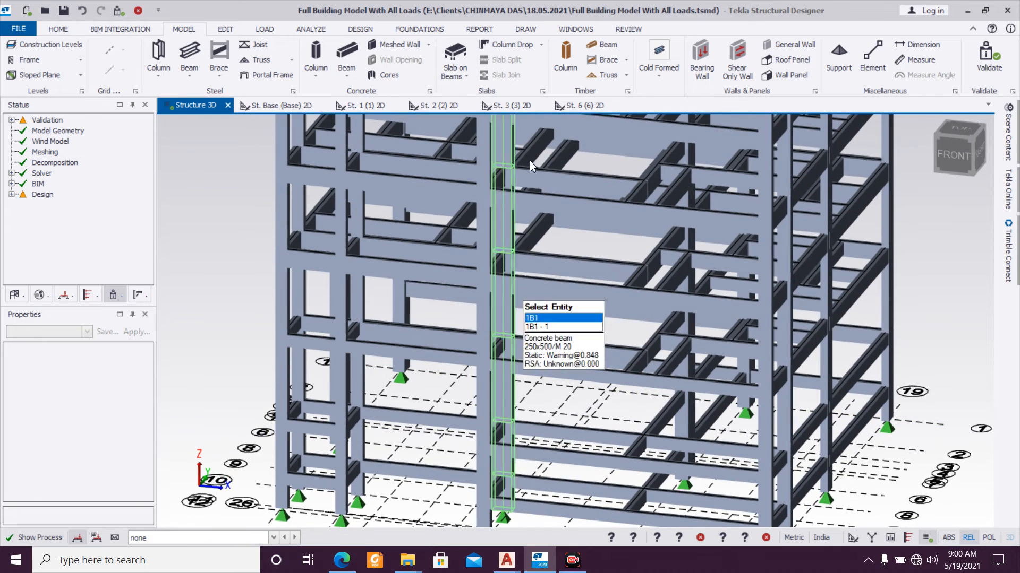
{"action": "left_click", "coordinate": [360, 28]}
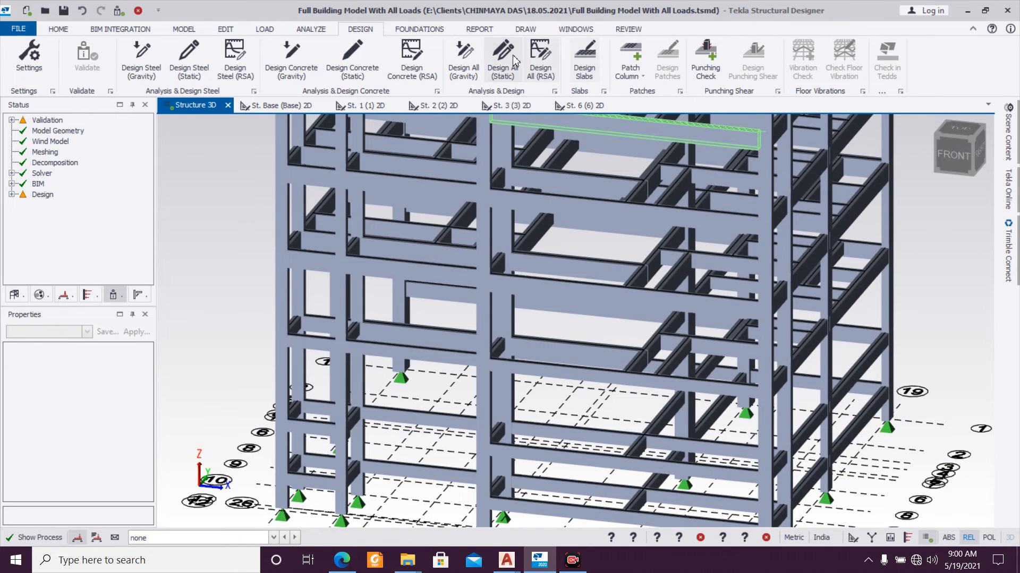
{"action": "left_click", "coordinate": [497, 53]}
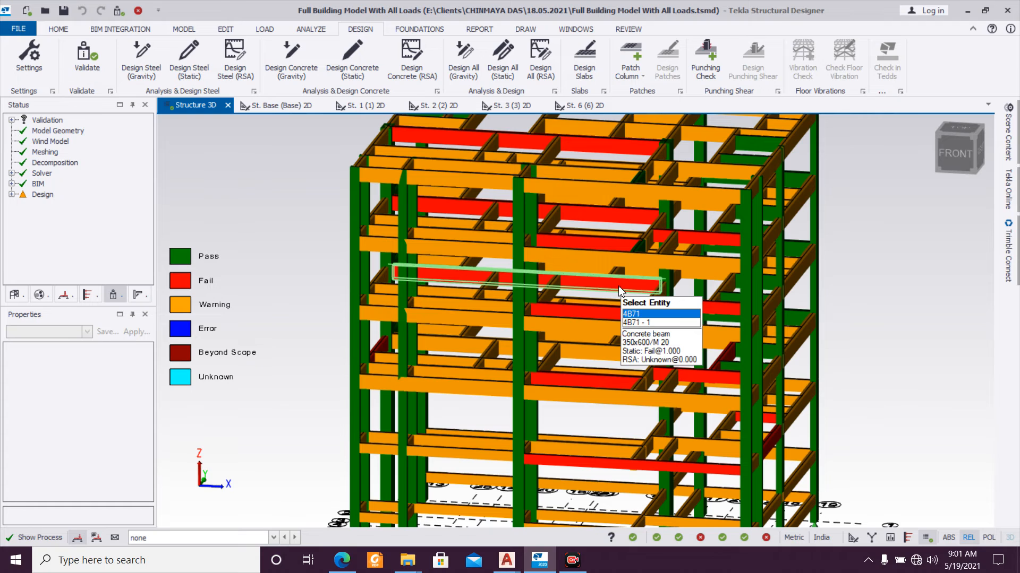
Step: Set the section of the failing St. 4 beam 4B71 to 400x600
{"action": "left_click", "coordinate": [619, 291]}
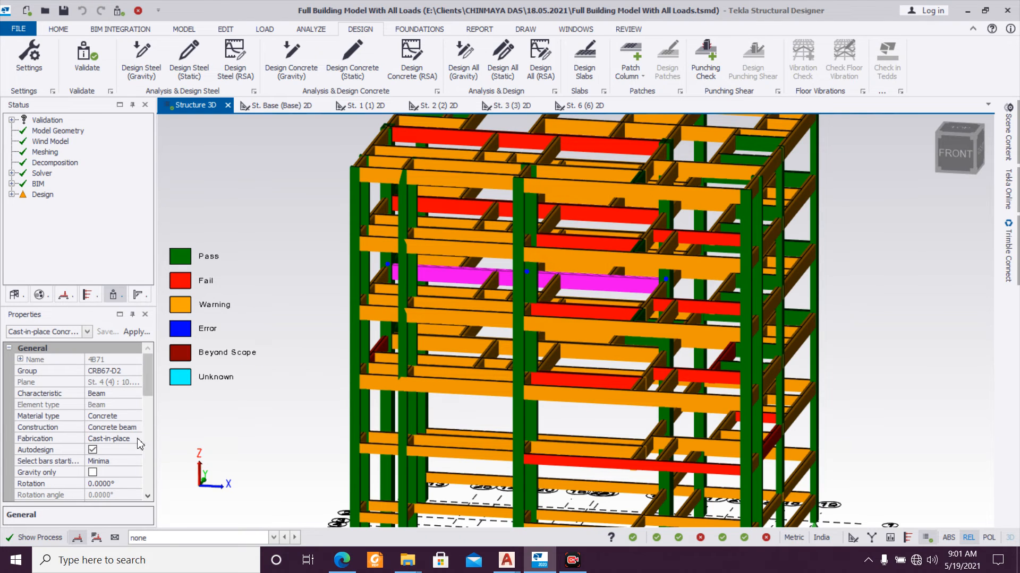
{"action": "scroll", "coordinate": [139, 405], "scroll_direction": "down", "scroll_amount": 3}
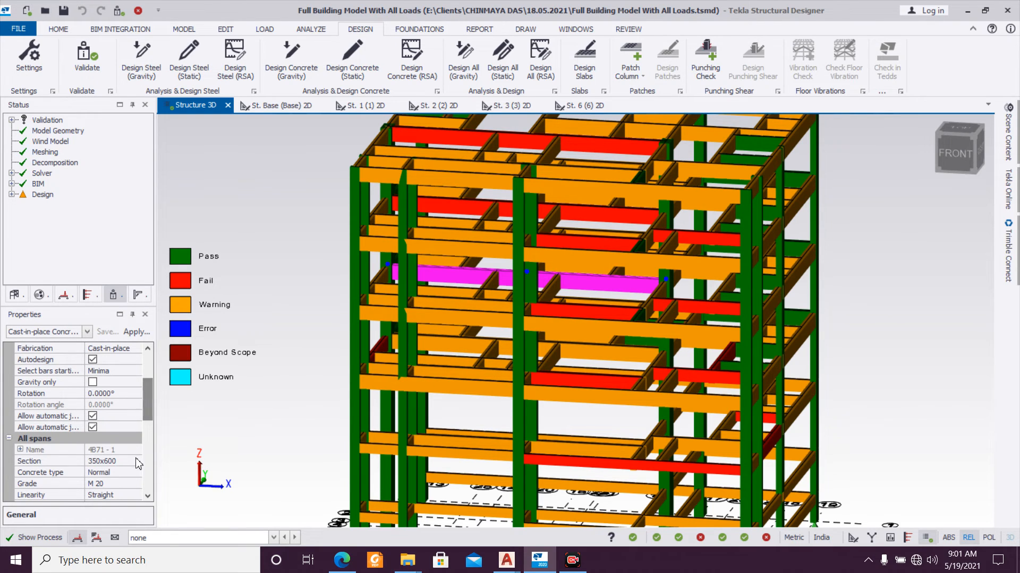
{"action": "left_click", "coordinate": [136, 462]}
{"action": "left_click", "coordinate": [136, 461]}
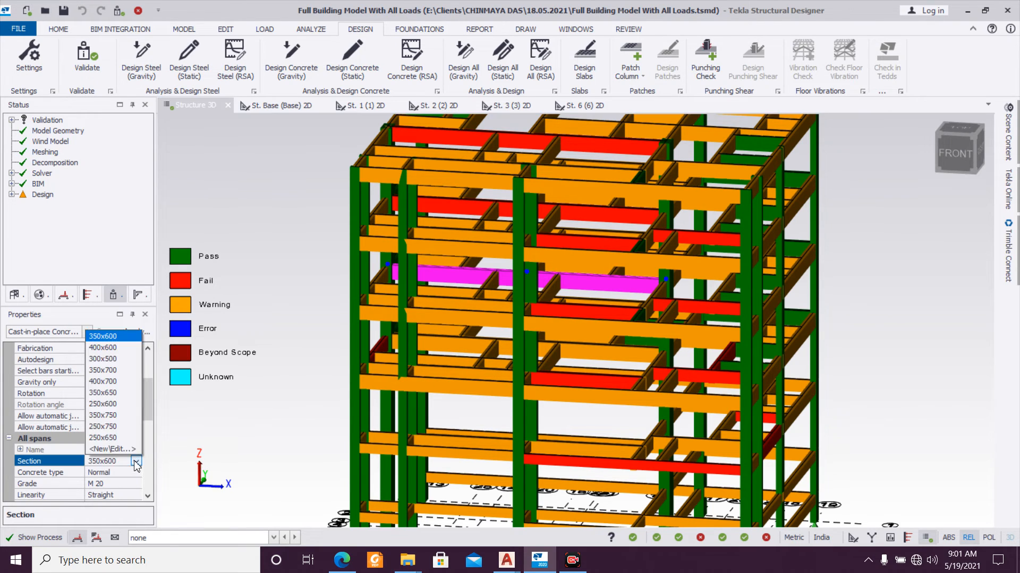
{"action": "left_click", "coordinate": [103, 348]}
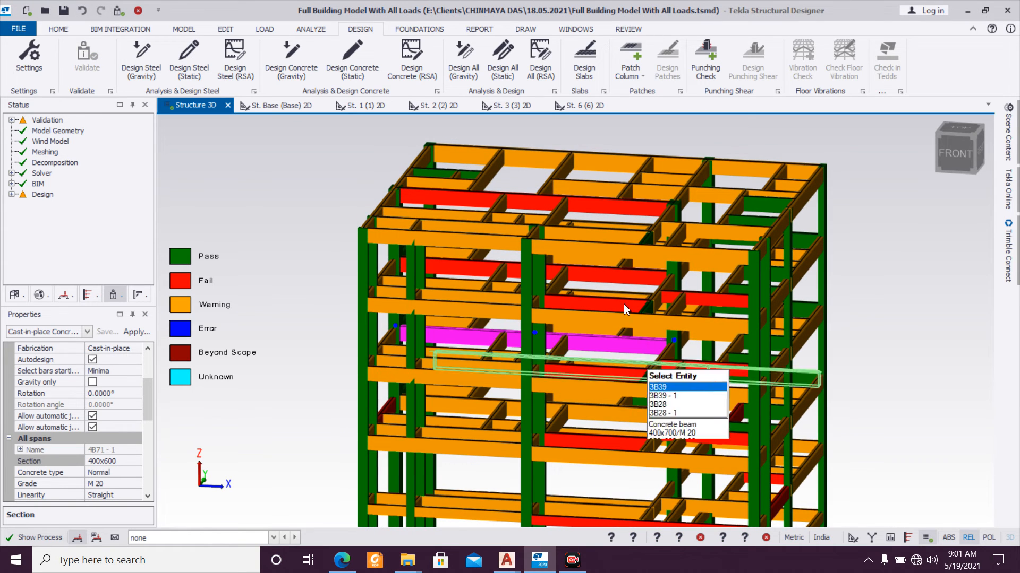
Step: Set the section of the failing St. 5 beam 5B71 to 400x600
{"action": "left_click", "coordinate": [611, 274]}
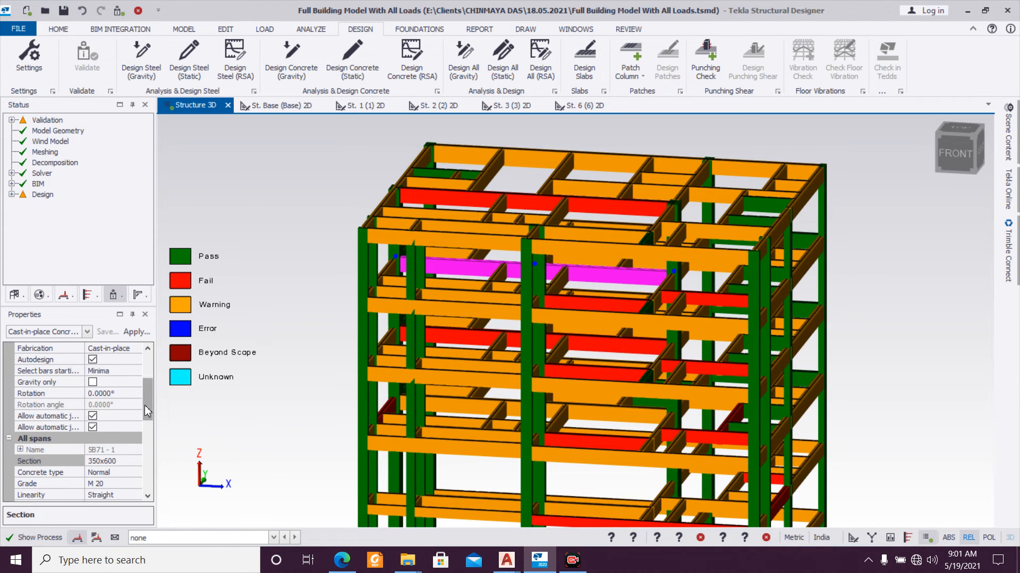
{"action": "scroll", "coordinate": [133, 410], "scroll_direction": "down", "scroll_amount": 2}
{"action": "left_click", "coordinate": [136, 383]}
{"action": "left_click", "coordinate": [137, 383]}
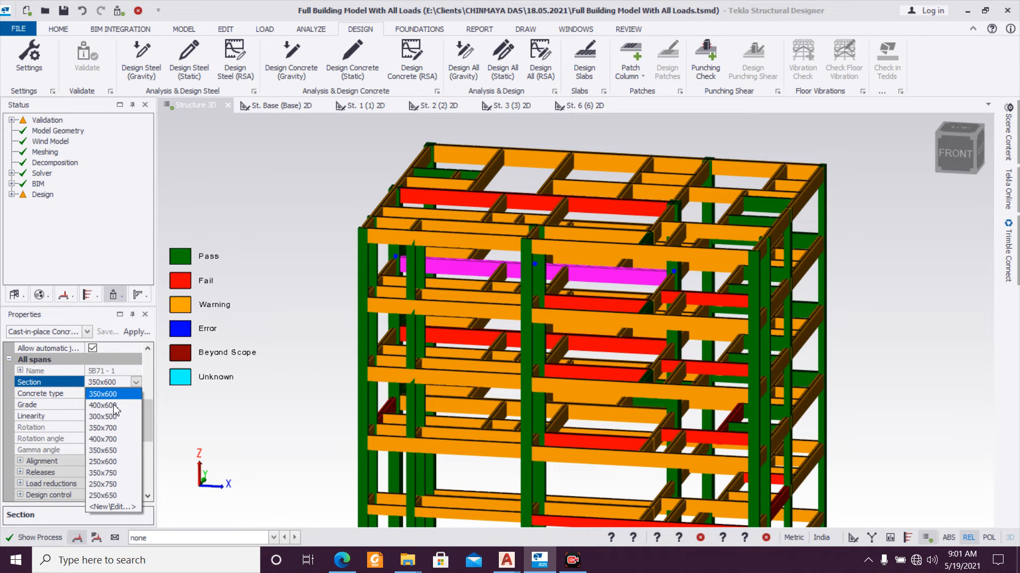
{"action": "left_click", "coordinate": [111, 406]}
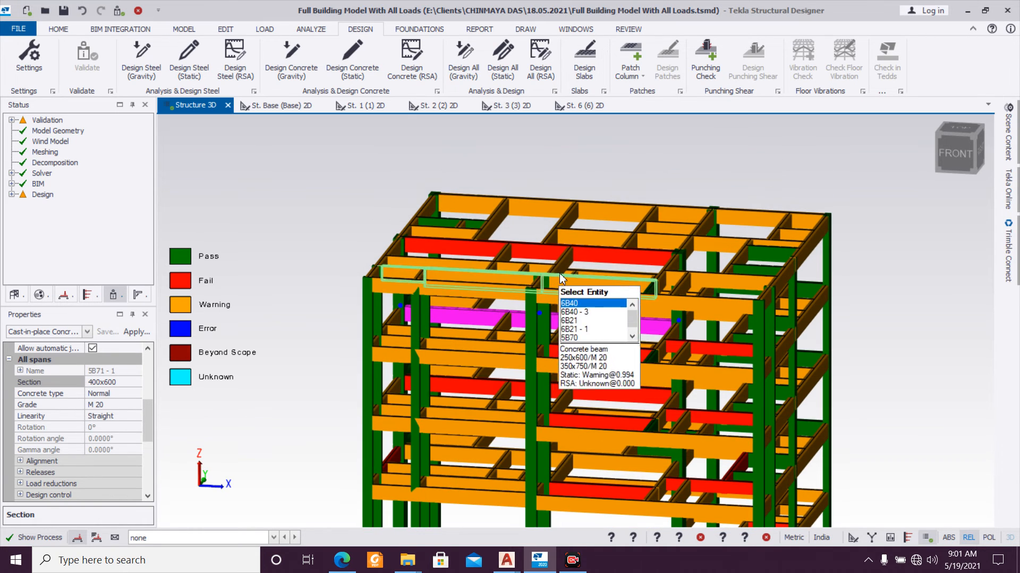
Step: Set the section of the failing St. 6 beam 6B34 to 400x600
{"action": "left_click", "coordinate": [585, 259]}
{"action": "left_click", "coordinate": [132, 381]}
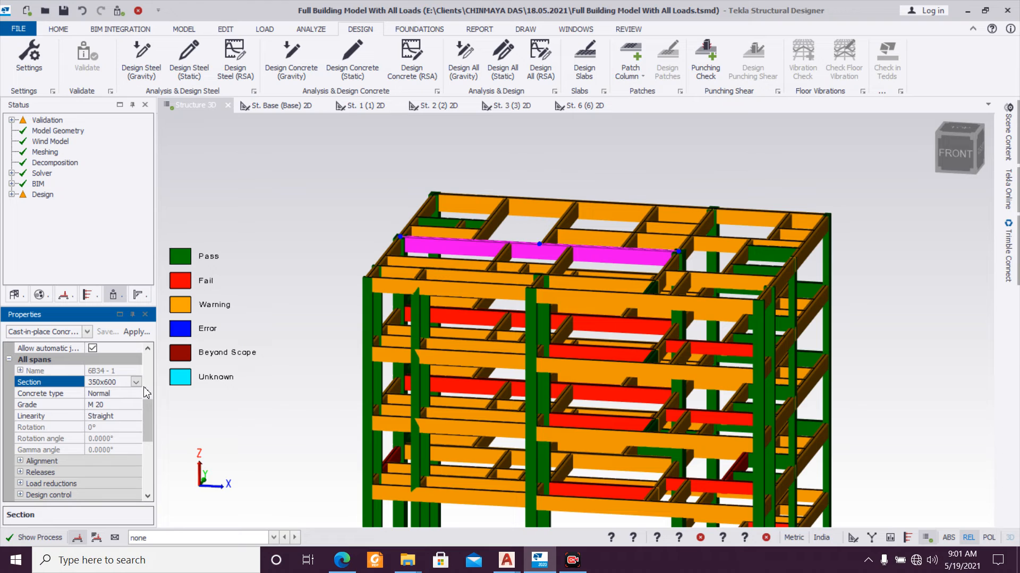
{"action": "left_click", "coordinate": [137, 382]}
{"action": "left_click", "coordinate": [116, 407]}
Step: Set the section of the failing St. 2 beam 2B3 at the front of the building to 250x600
{"action": "scroll", "coordinate": [459, 412], "scroll_direction": "down", "scroll_amount": 5}
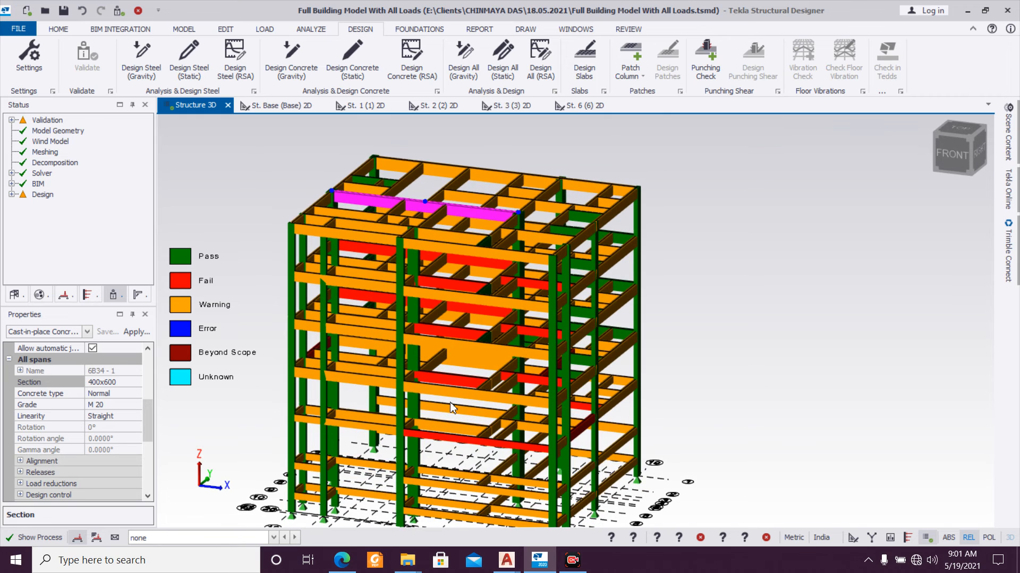
{"action": "scroll", "coordinate": [449, 496], "scroll_direction": "up", "scroll_amount": 4}
{"action": "scroll", "coordinate": [449, 497], "scroll_direction": "up", "scroll_amount": 1}
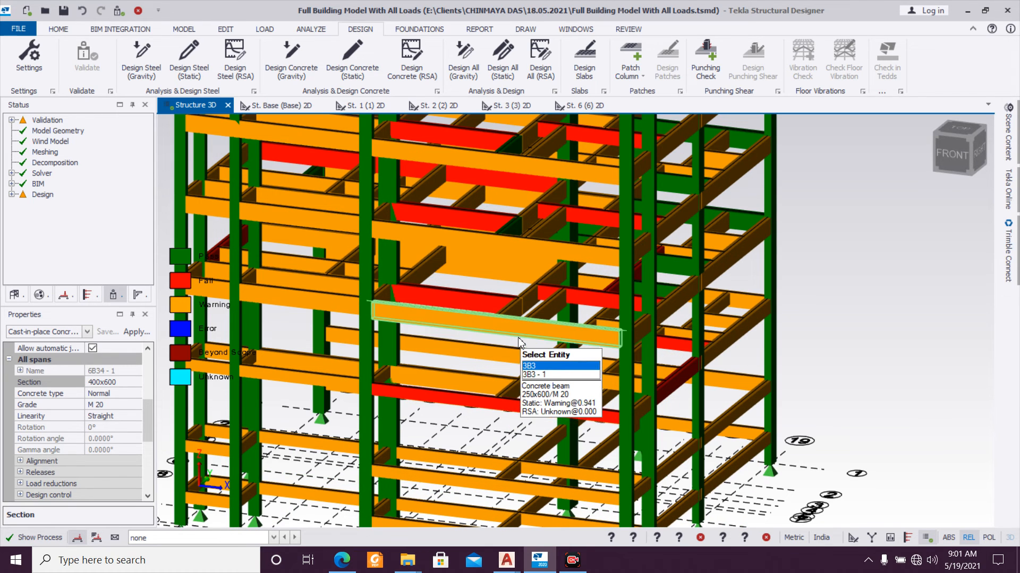
{"action": "left_click", "coordinate": [498, 409]}
{"action": "scroll", "coordinate": [144, 381], "scroll_direction": "up", "scroll_amount": 1}
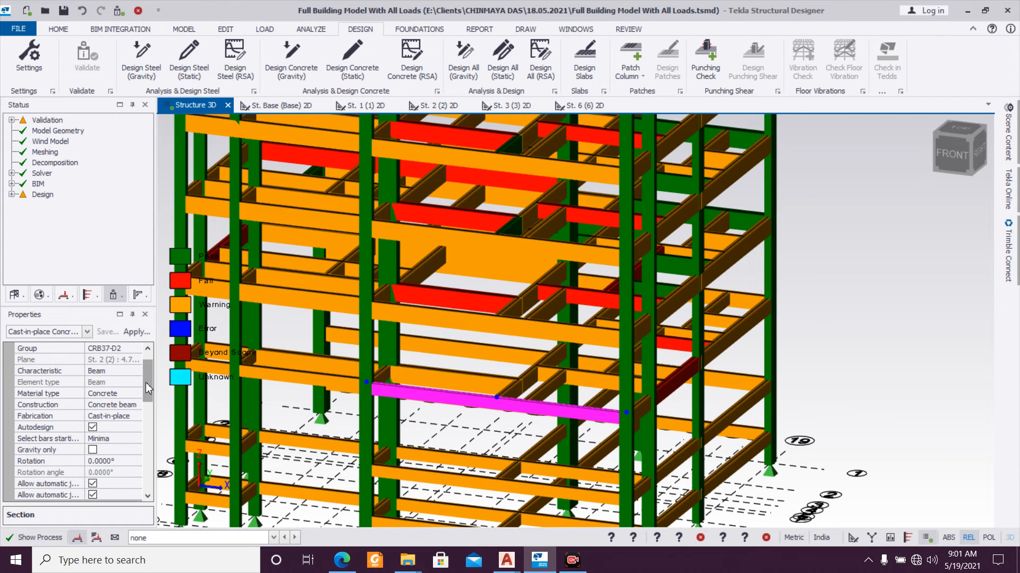
{"action": "scroll", "coordinate": [147, 396], "scroll_direction": "down", "scroll_amount": 3}
{"action": "left_click", "coordinate": [137, 440]}
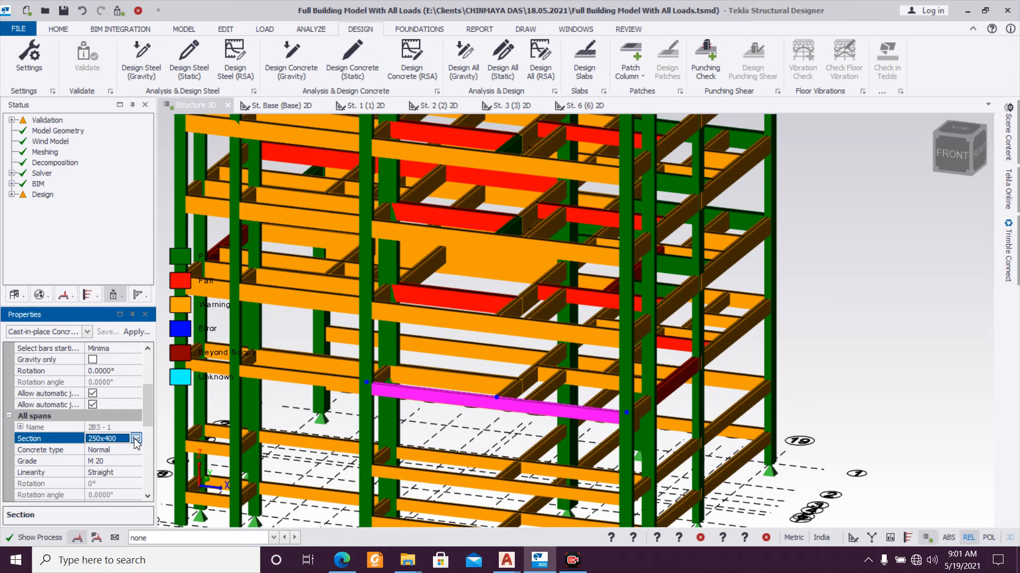
{"action": "left_click", "coordinate": [137, 438]}
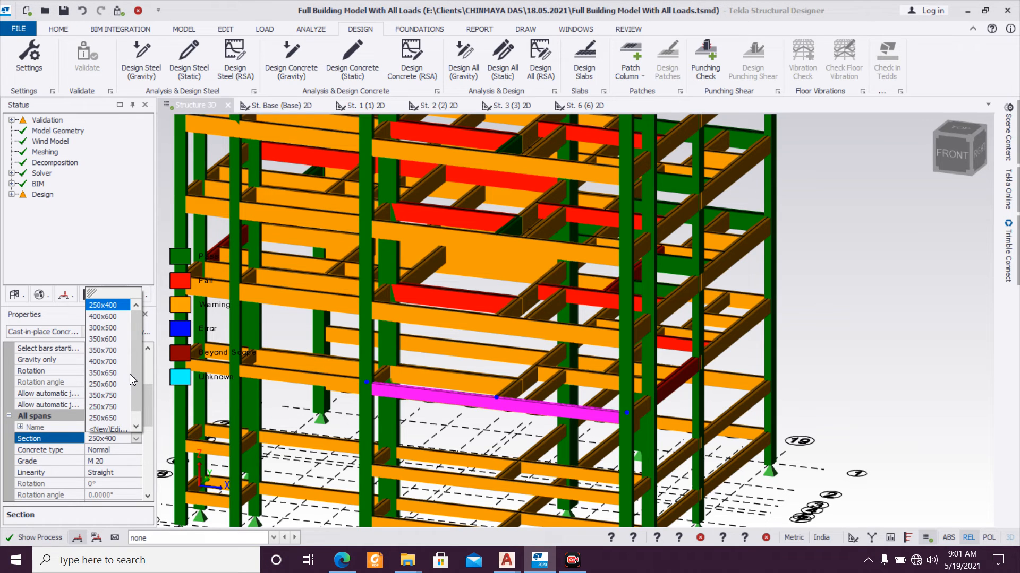
{"action": "left_click_drag", "start_coordinate": [133, 369], "coordinate": [138, 384]}
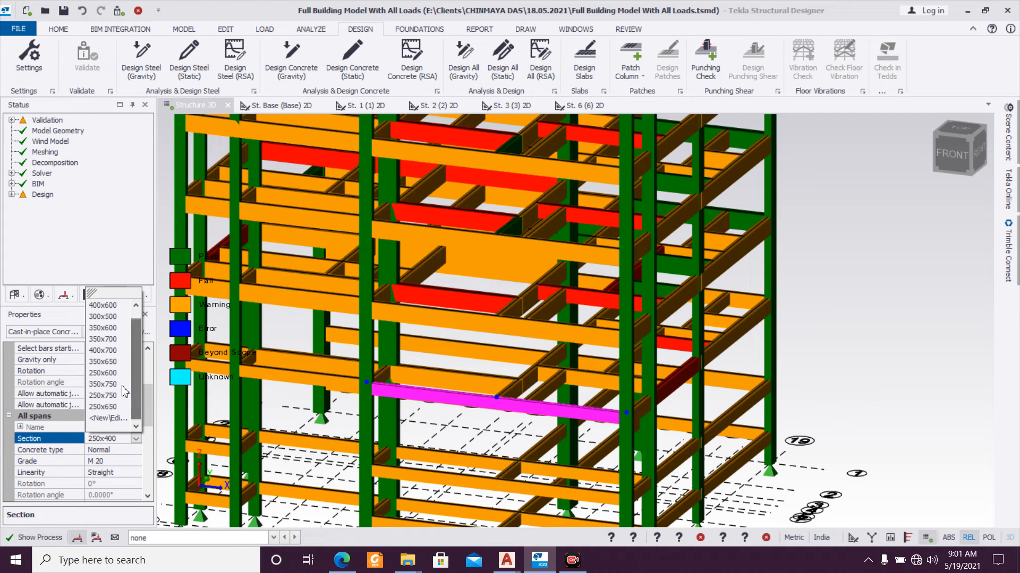
{"action": "left_click", "coordinate": [106, 372]}
Step: Inspect the section size assigned to Span #3 of the failing St. 3 beam 3B51 and the alternatives offered
{"action": "scroll", "coordinate": [467, 414], "scroll_direction": "down", "scroll_amount": 5}
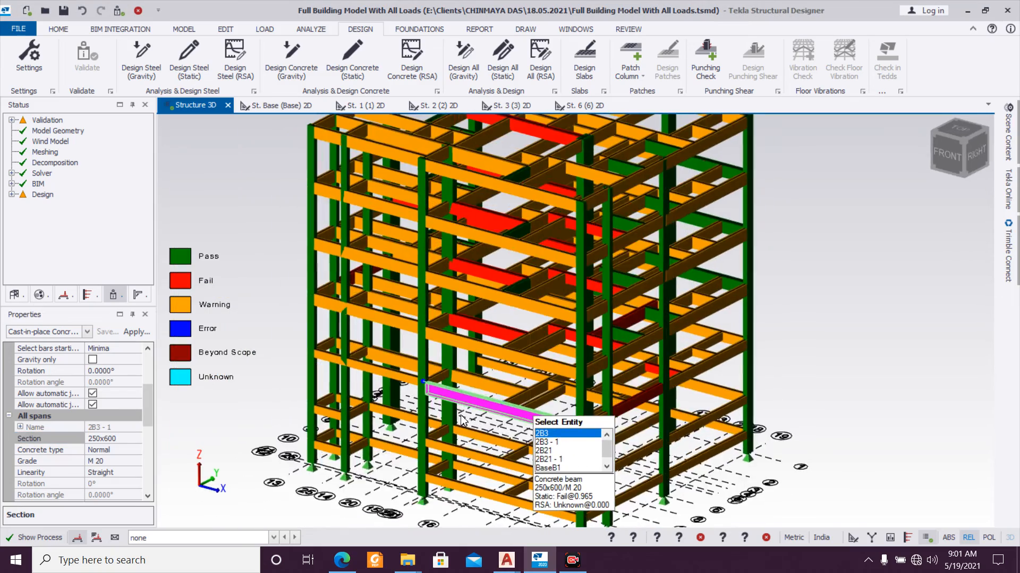
{"action": "scroll", "coordinate": [549, 390], "scroll_direction": "down", "scroll_amount": 3}
{"action": "scroll", "coordinate": [534, 386], "scroll_direction": "up", "scroll_amount": 2}
{"action": "right_click_drag", "start_coordinate": [524, 386], "coordinate": [473, 397]}
{"action": "scroll", "coordinate": [472, 396], "scroll_direction": "up", "scroll_amount": 5}
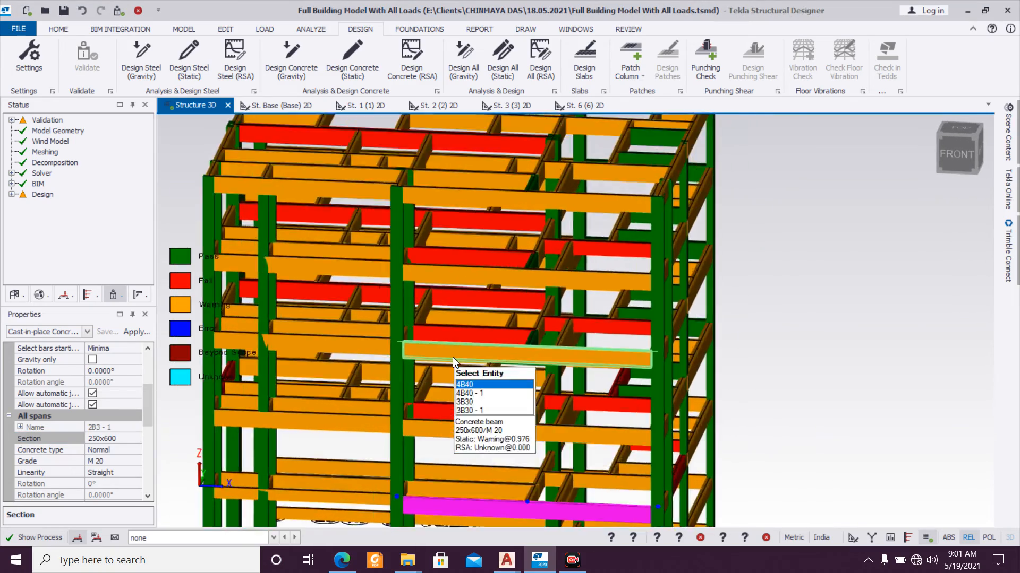
{"action": "scroll", "coordinate": [452, 354], "scroll_direction": "down", "scroll_amount": 2}
{"action": "right_click_drag", "start_coordinate": [452, 353], "coordinate": [478, 423]}
{"action": "scroll", "coordinate": [479, 424], "scroll_direction": "up", "scroll_amount": 3}
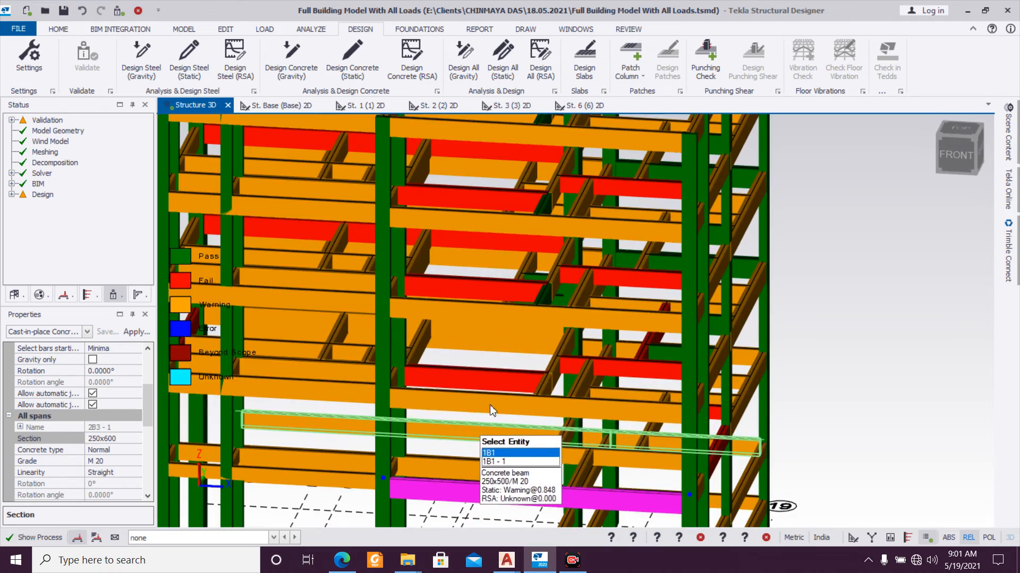
{"action": "left_click", "coordinate": [503, 382]}
{"action": "scroll", "coordinate": [503, 382], "scroll_direction": "down", "scroll_amount": 2}
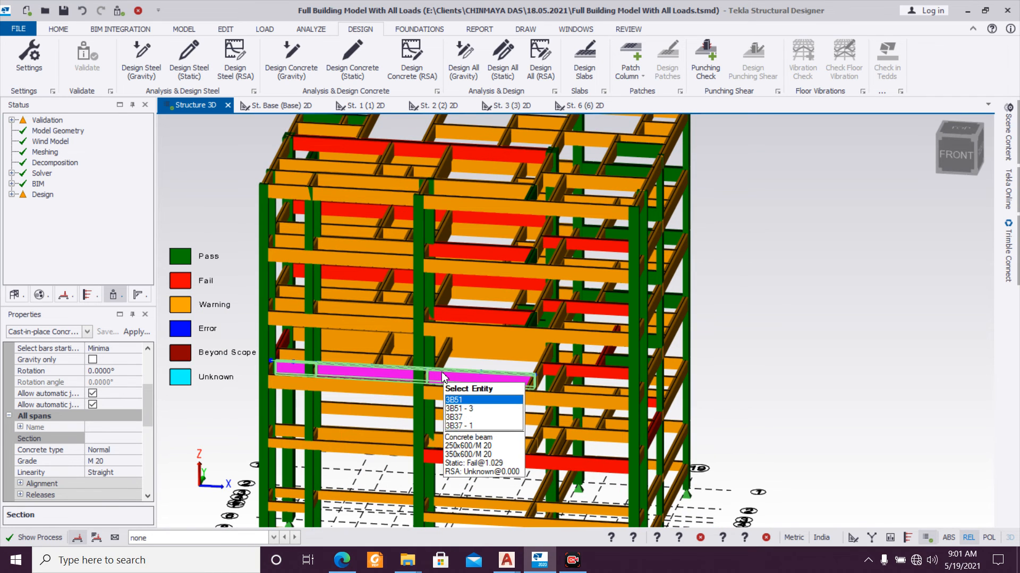
{"action": "double_click", "coordinate": [495, 379]}
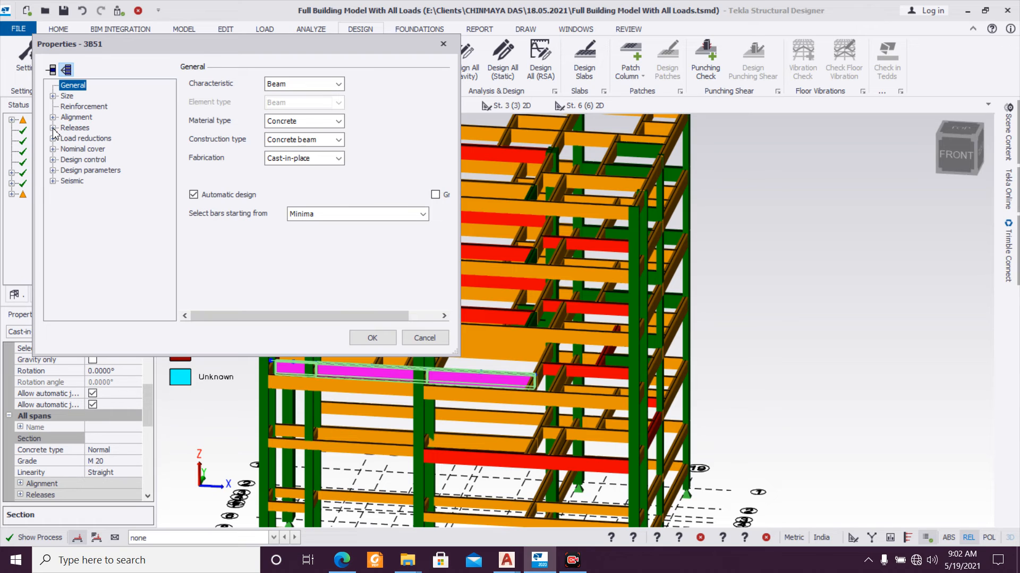
{"action": "left_click", "coordinate": [52, 96]}
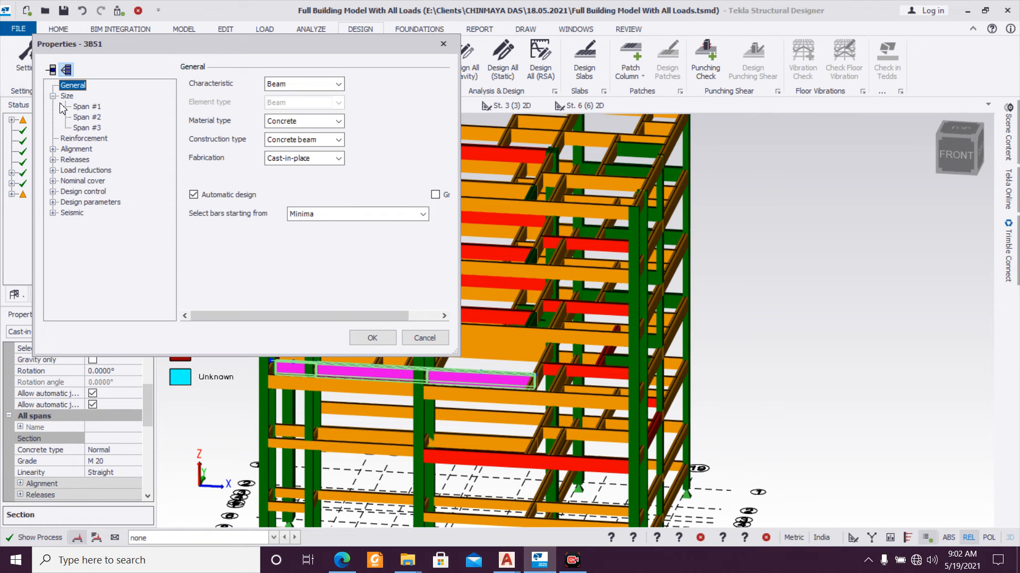
{"action": "left_click", "coordinate": [87, 128]}
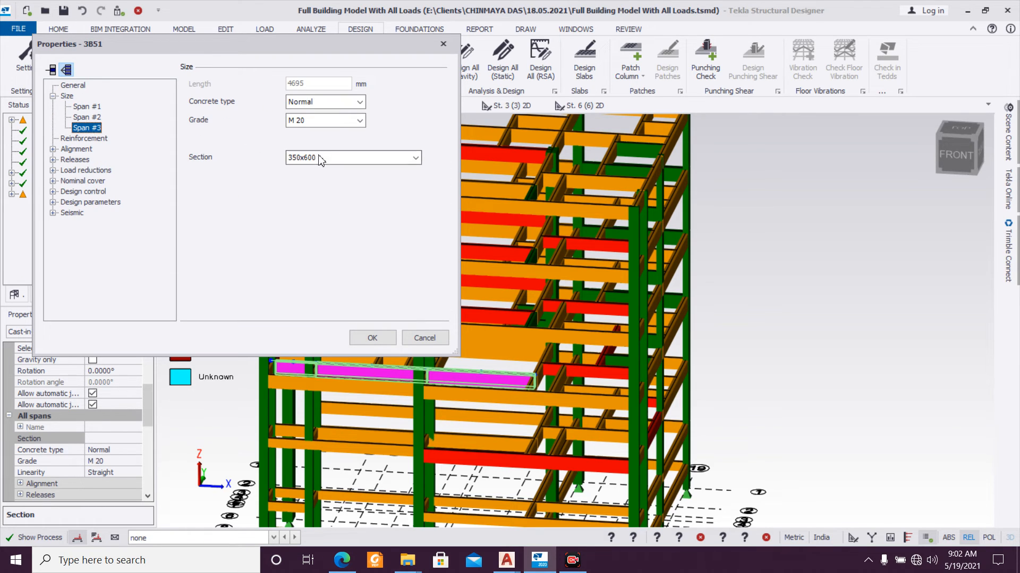
{"action": "left_click", "coordinate": [324, 158]}
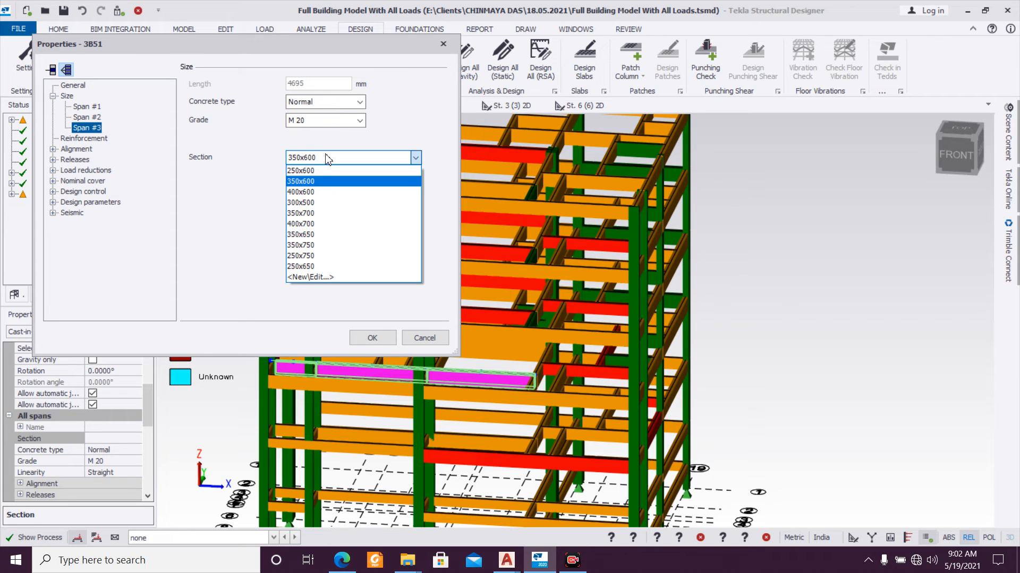
{"action": "left_click", "coordinate": [327, 159]}
{"action": "left_click", "coordinate": [444, 44]}
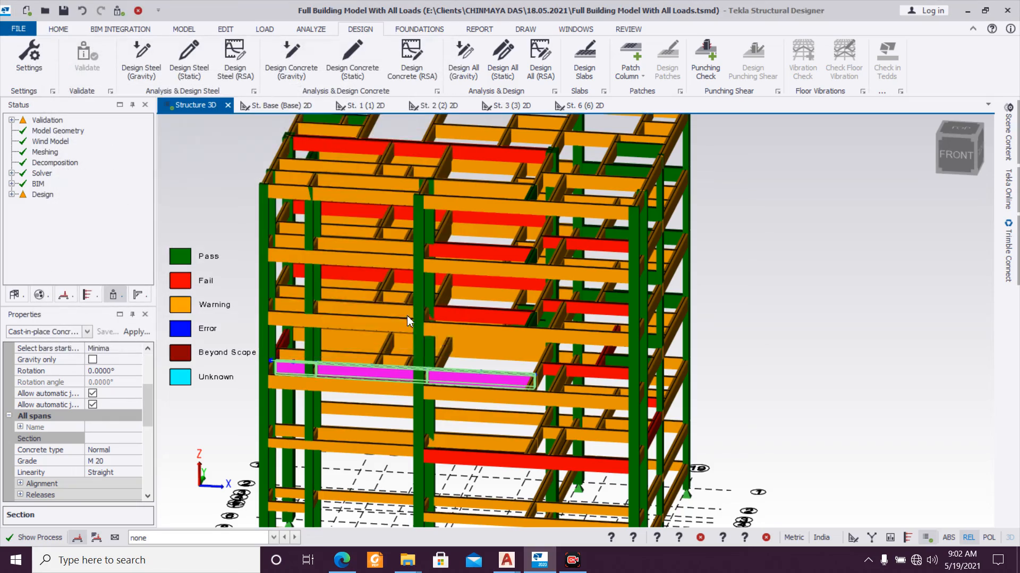
Step: Set Span #3 of the St. 3 beam 3B51 to a rectangular 350x650 section by changing its depth to 650 mm
{"action": "right_click_drag", "start_coordinate": [425, 339], "coordinate": [355, 402]}
{"action": "scroll", "coordinate": [355, 402], "scroll_direction": "up", "scroll_amount": 5}
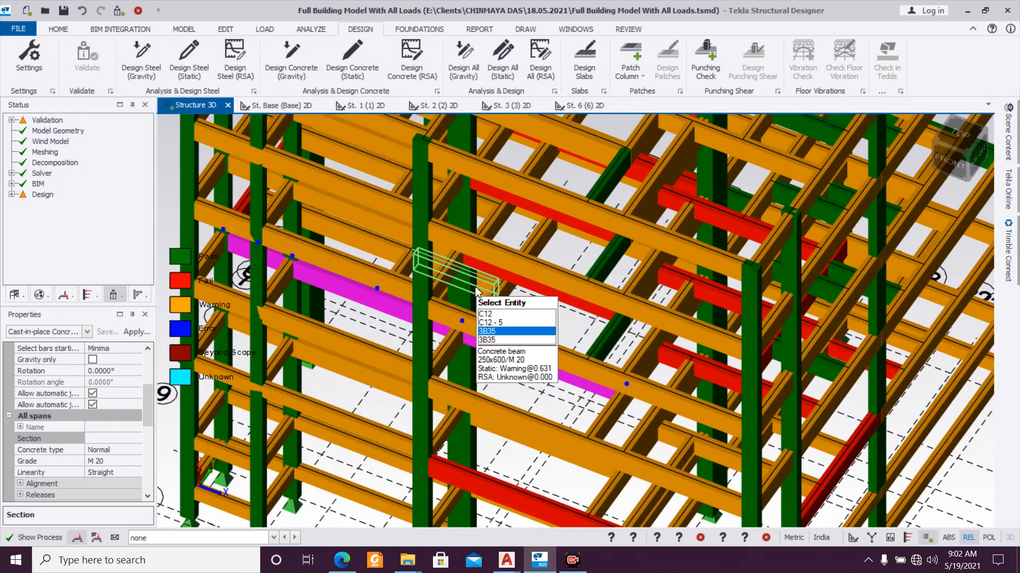
{"action": "right_click_drag", "start_coordinate": [513, 374], "coordinate": [462, 289]}
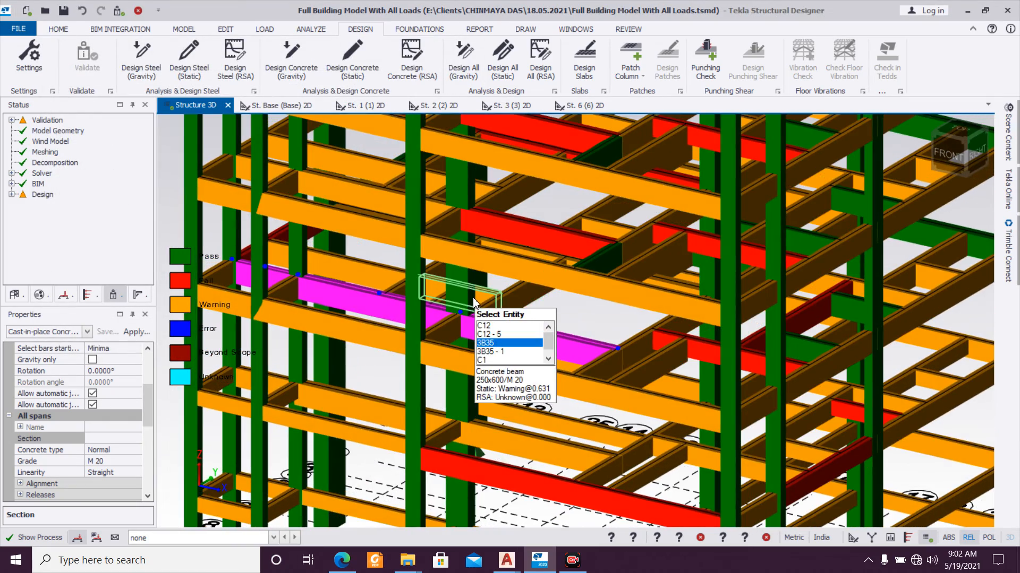
{"action": "right_click_drag", "start_coordinate": [516, 356], "coordinate": [489, 379]}
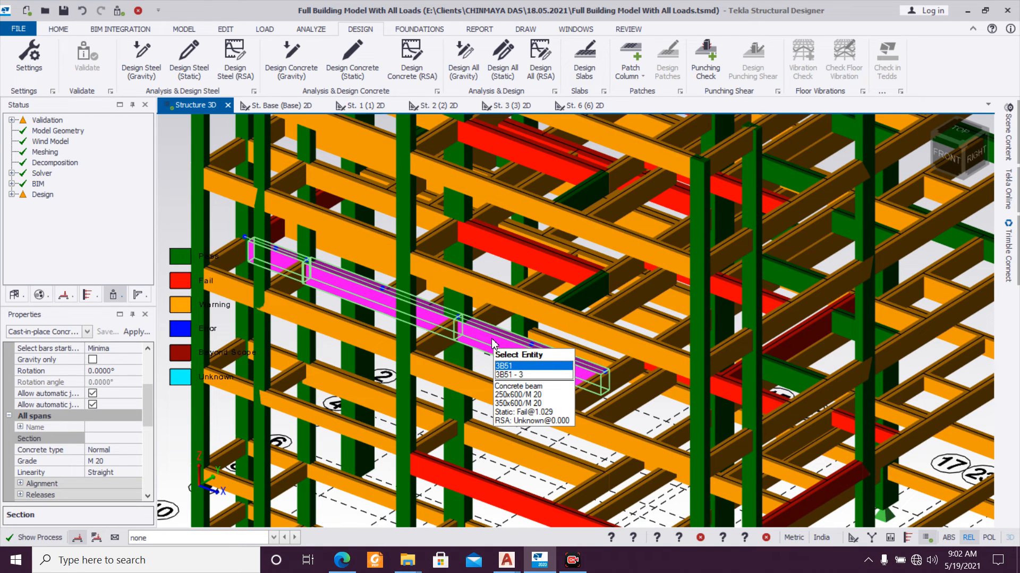
{"action": "scroll", "coordinate": [492, 341], "scroll_direction": "up", "scroll_amount": 2}
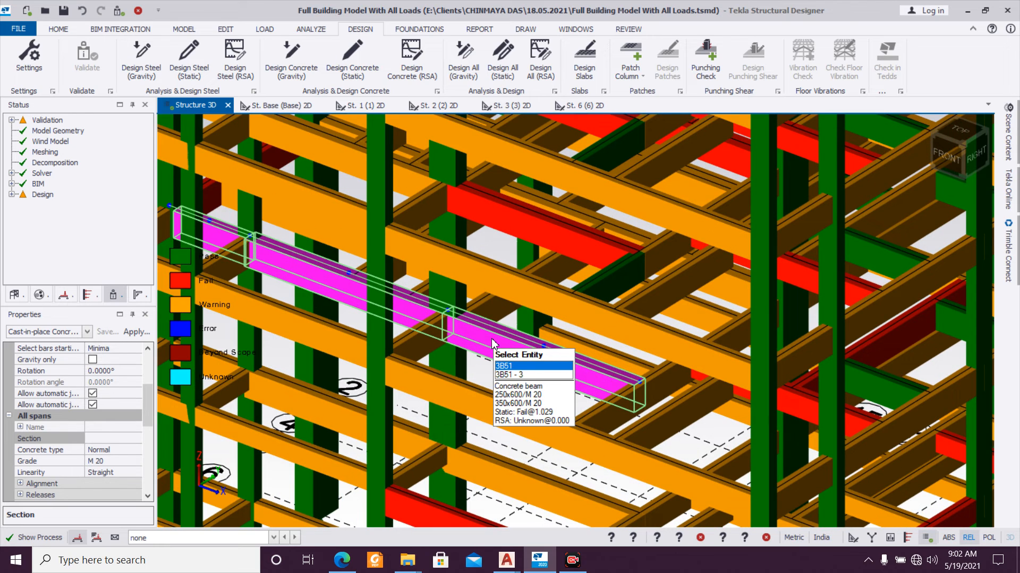
{"action": "scroll", "coordinate": [486, 332], "scroll_direction": "down", "scroll_amount": 3}
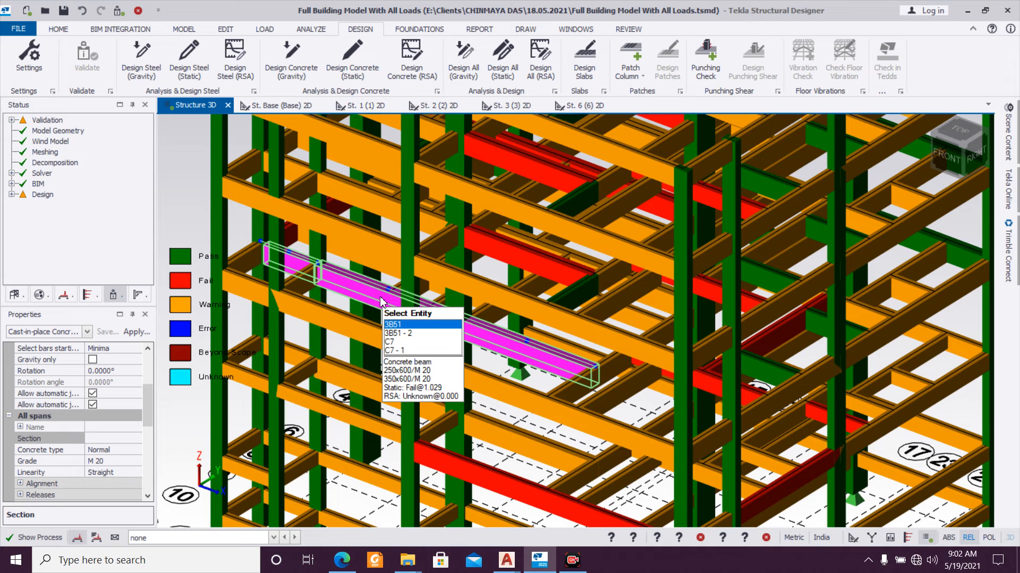
{"action": "double_click", "coordinate": [479, 331]}
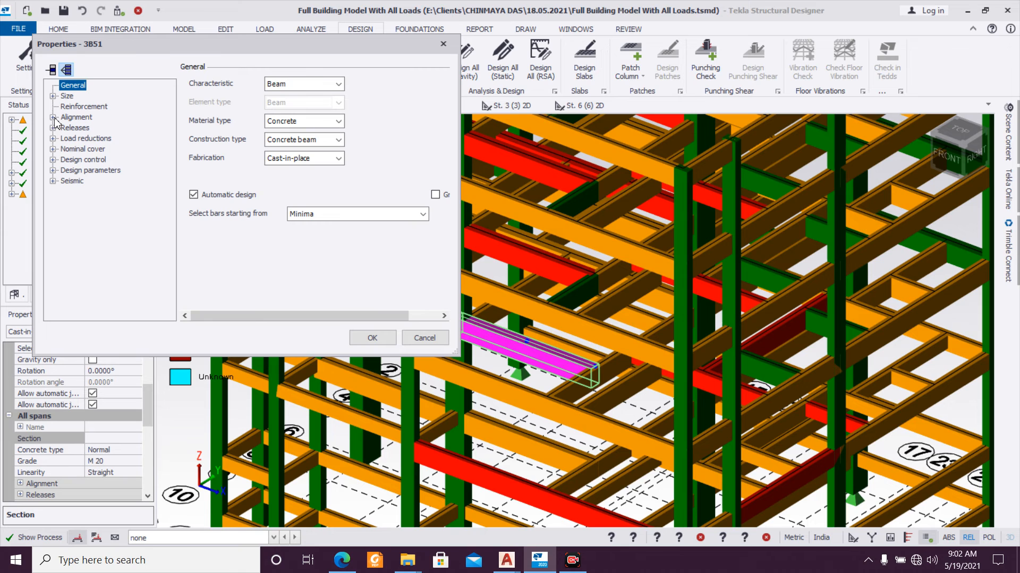
{"action": "left_click", "coordinate": [53, 96]}
{"action": "left_click", "coordinate": [96, 129]}
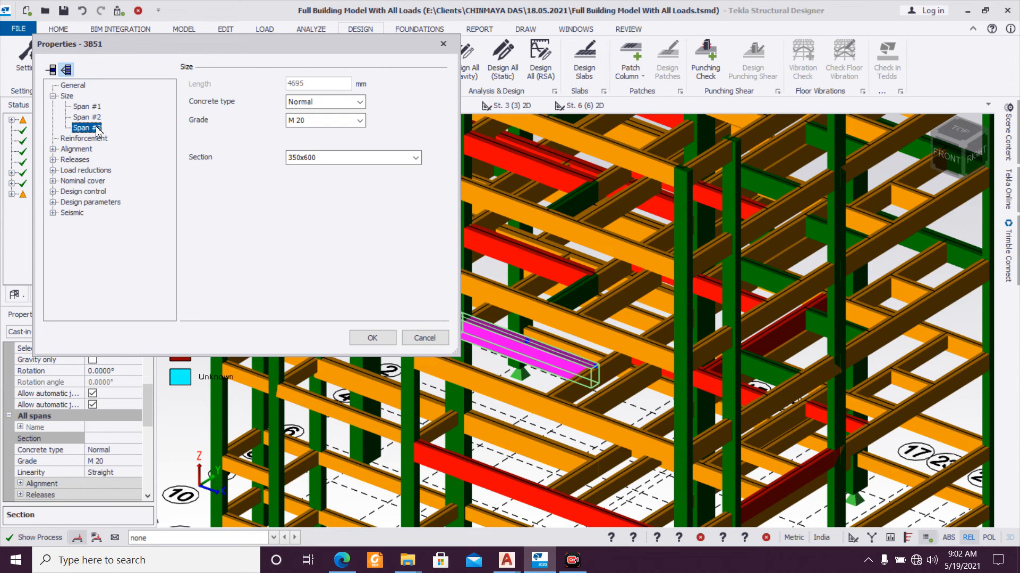
{"action": "left_click", "coordinate": [326, 159]}
{"action": "left_click", "coordinate": [342, 278]}
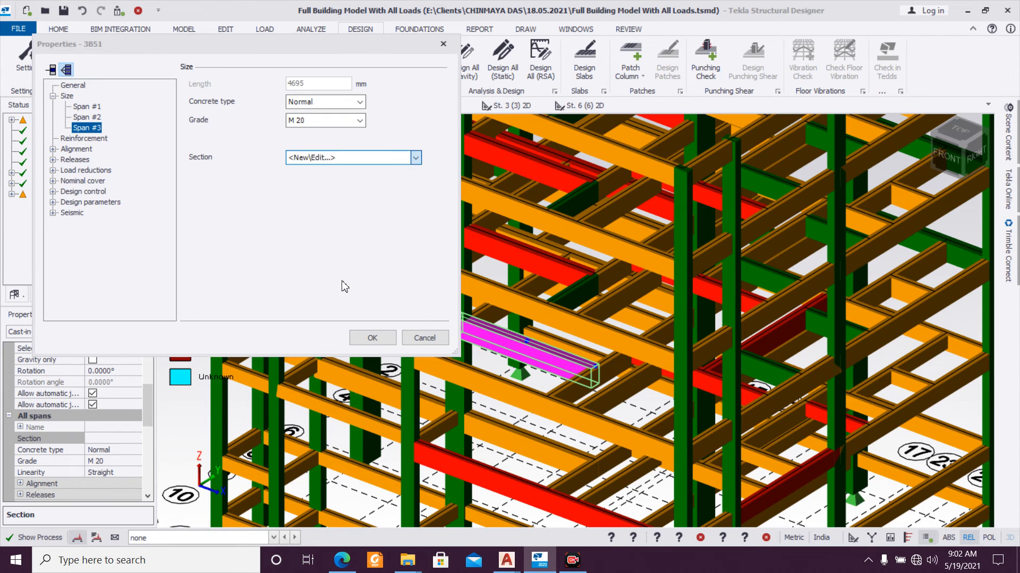
{"action": "double_click", "coordinate": [273, 212]}
{"action": "type", "text": "650"}
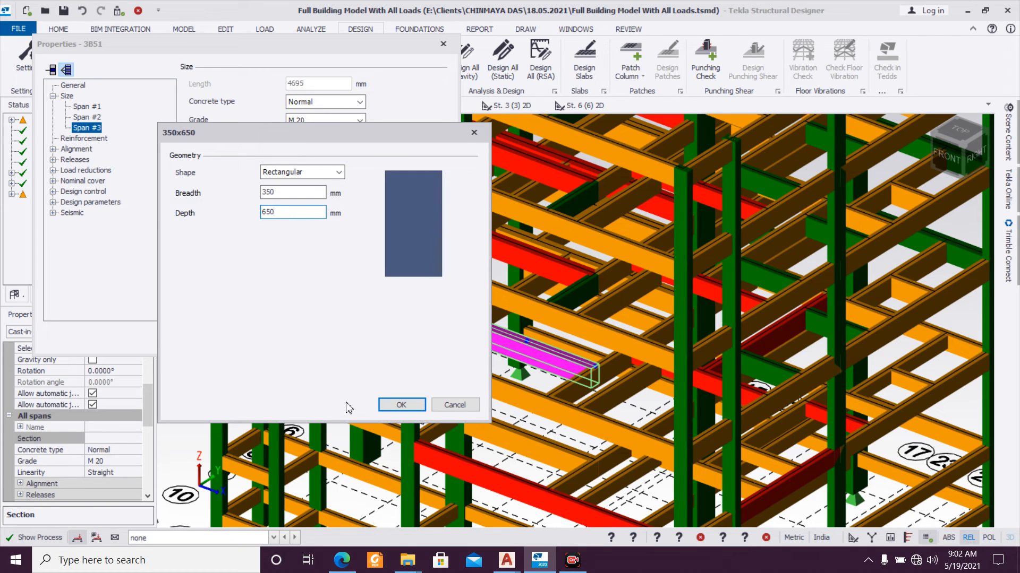
{"action": "left_click", "coordinate": [399, 405]}
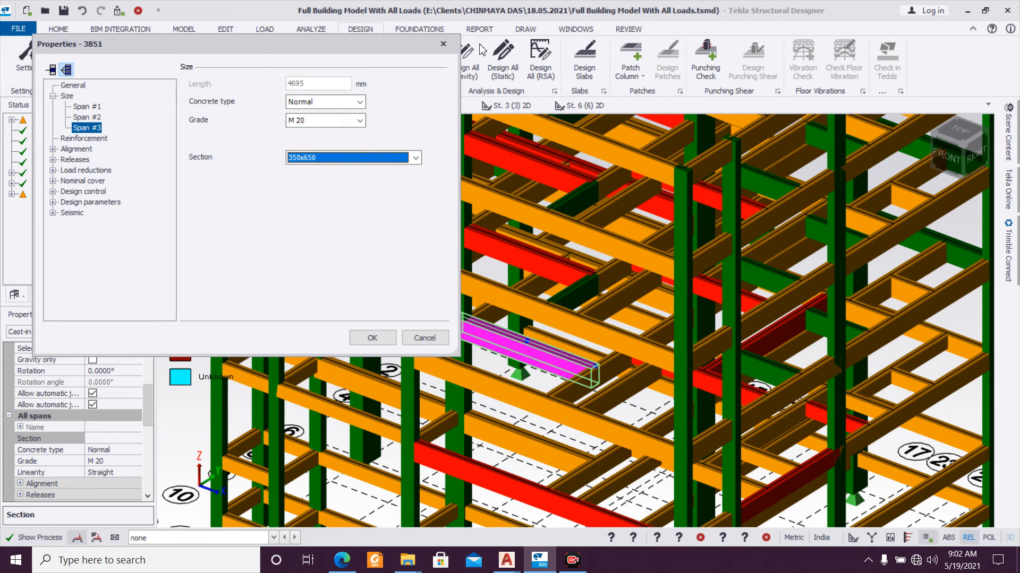
{"action": "left_click", "coordinate": [378, 340]}
Step: Run the static member design for beam 3B51 and examine the longitudinal bar results of its third span
{"action": "mouse_move", "coordinate": [518, 349]}
{"action": "scroll", "coordinate": [518, 350], "scroll_direction": "up", "scroll_amount": 3}
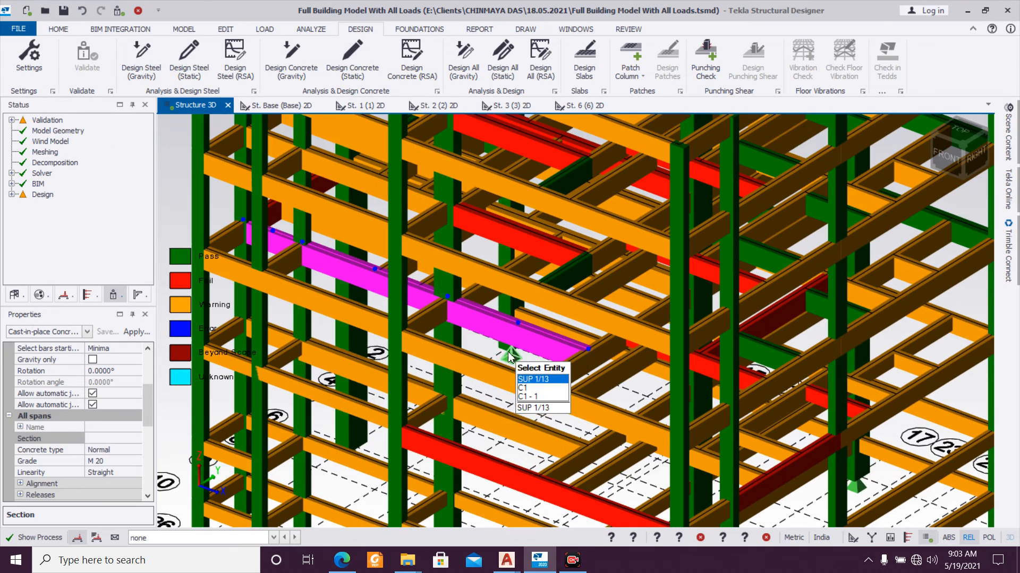
{"action": "right_click", "coordinate": [524, 310]}
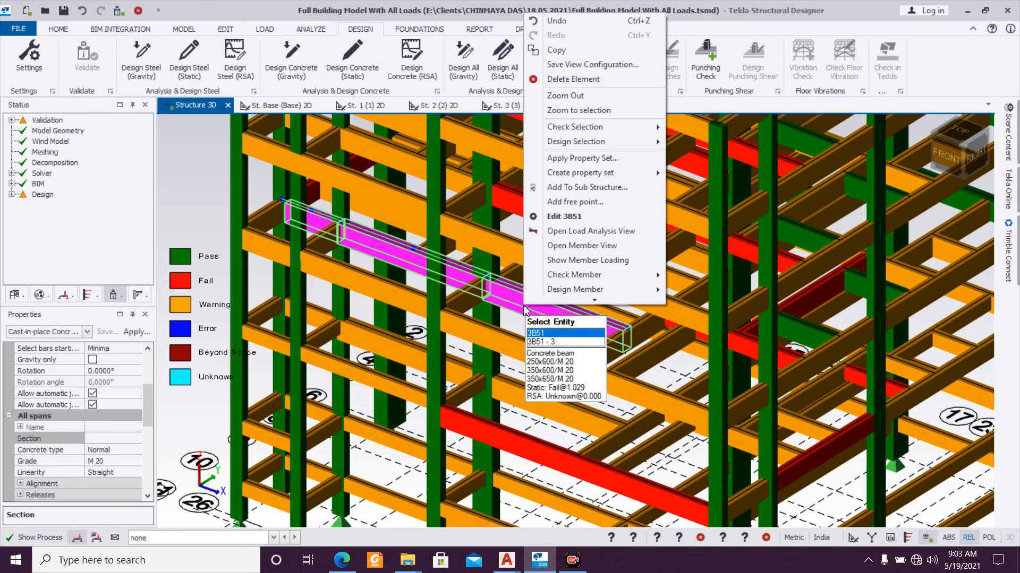
{"action": "mouse_move", "coordinate": [650, 290]}
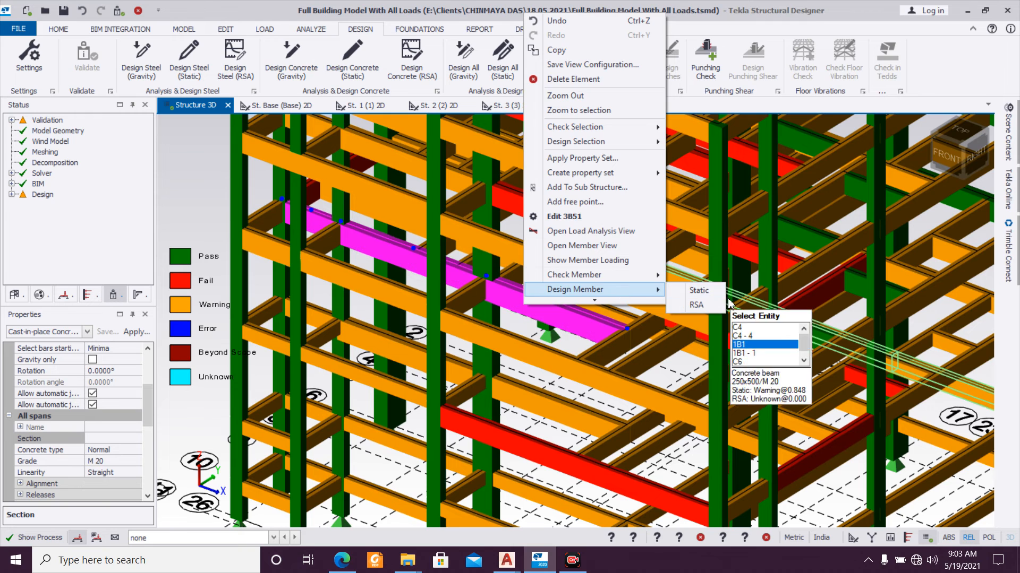
{"action": "left_click", "coordinate": [701, 291]}
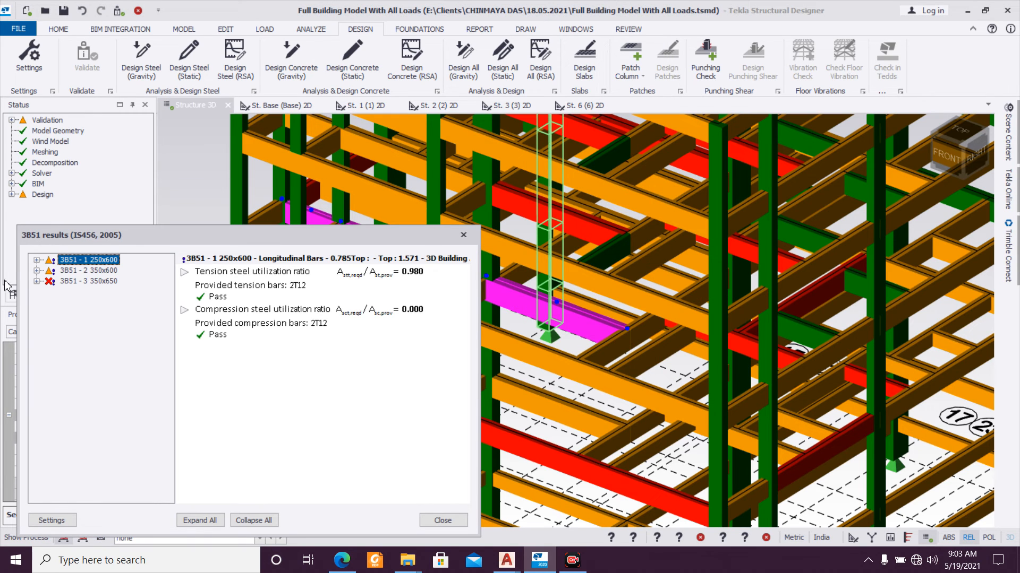
{"action": "left_click", "coordinate": [36, 282]}
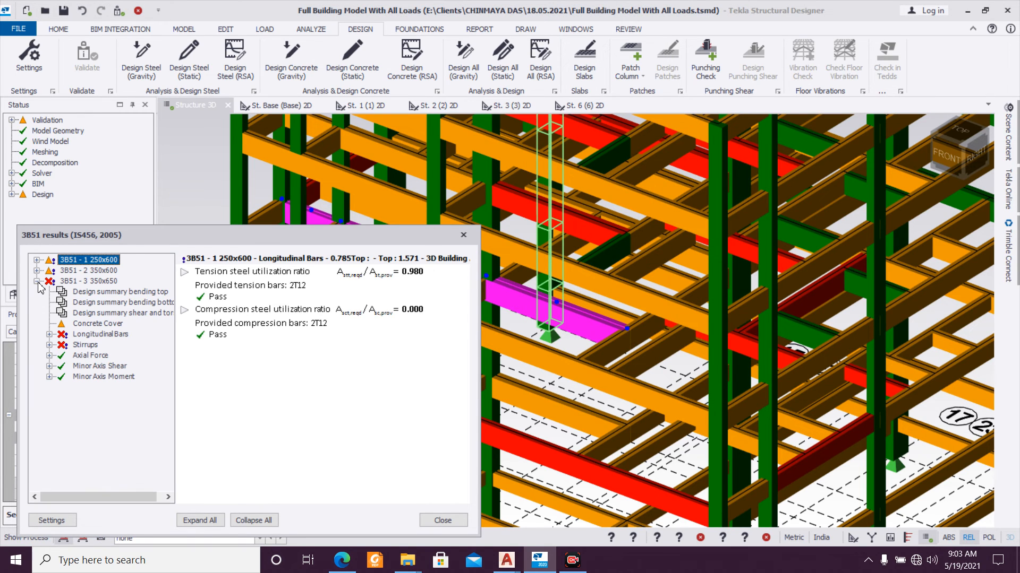
{"action": "left_click", "coordinate": [49, 334]}
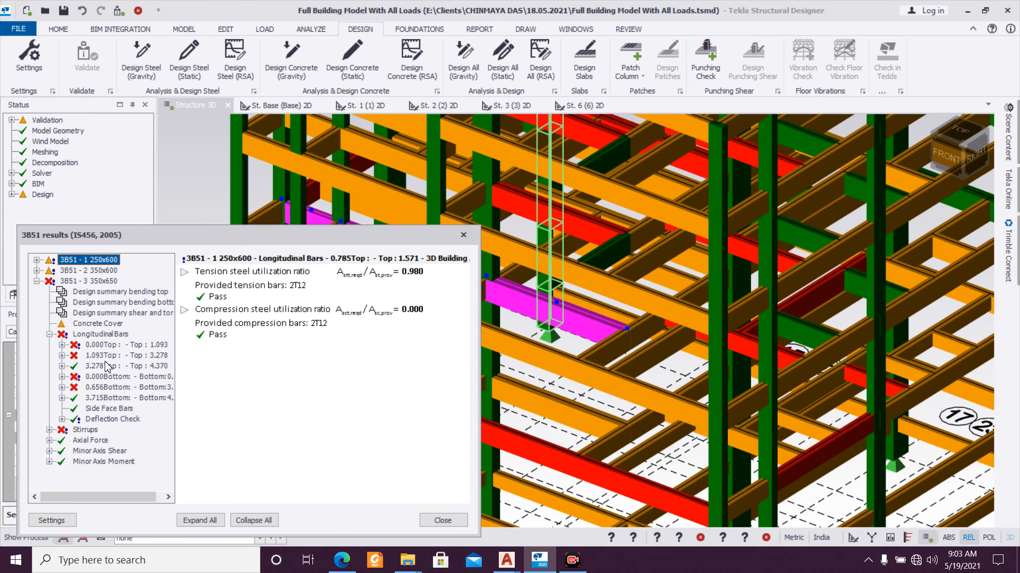
{"action": "left_click", "coordinate": [463, 235]}
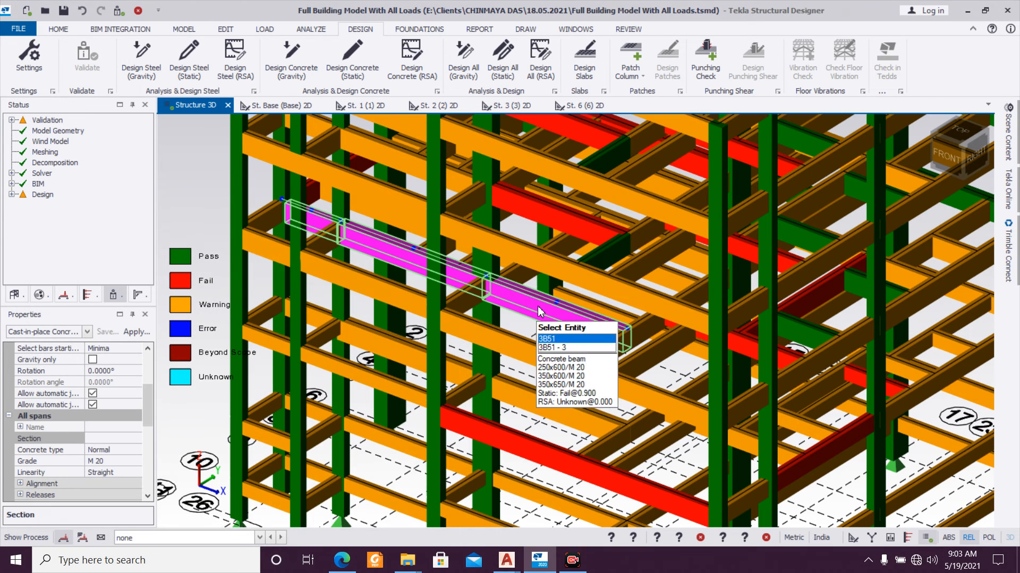
Step: Set the section of Span #3 of the St. 3 beam 3B51 to 400x600
{"action": "double_click", "coordinate": [539, 311]}
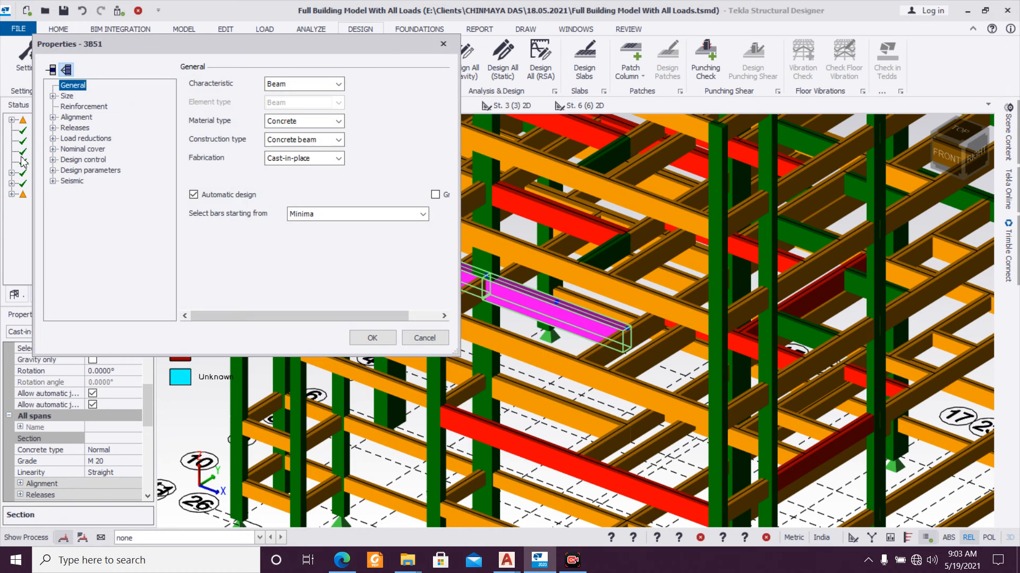
{"action": "left_click", "coordinate": [53, 128]}
{"action": "left_click", "coordinate": [85, 160]}
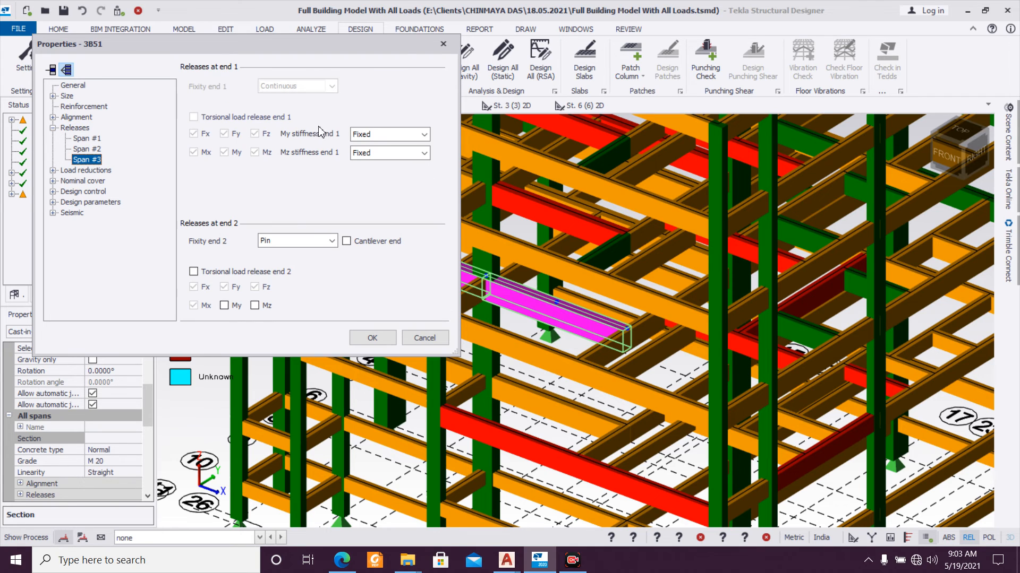
{"action": "left_click", "coordinate": [52, 96]}
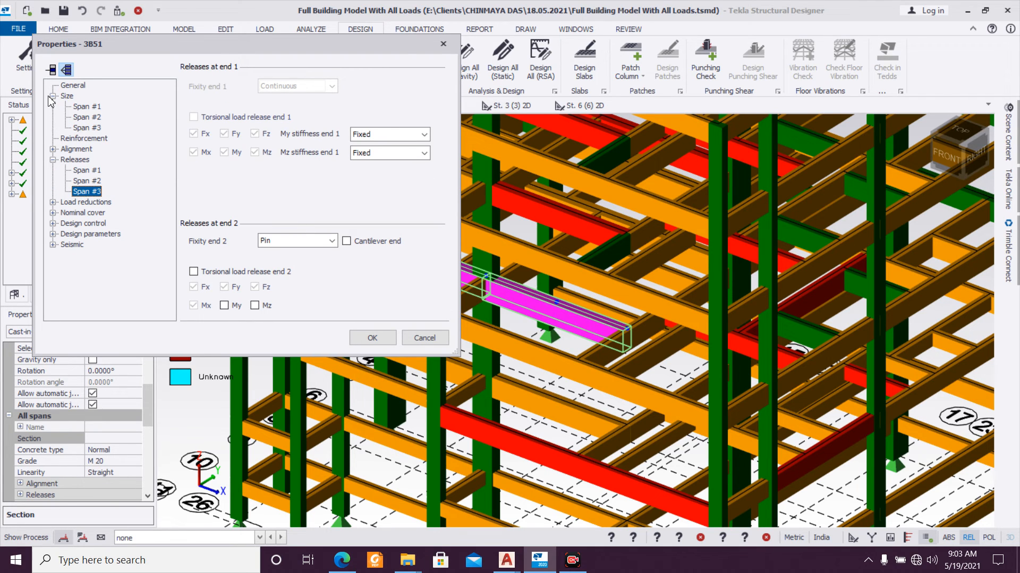
{"action": "left_click", "coordinate": [79, 128]}
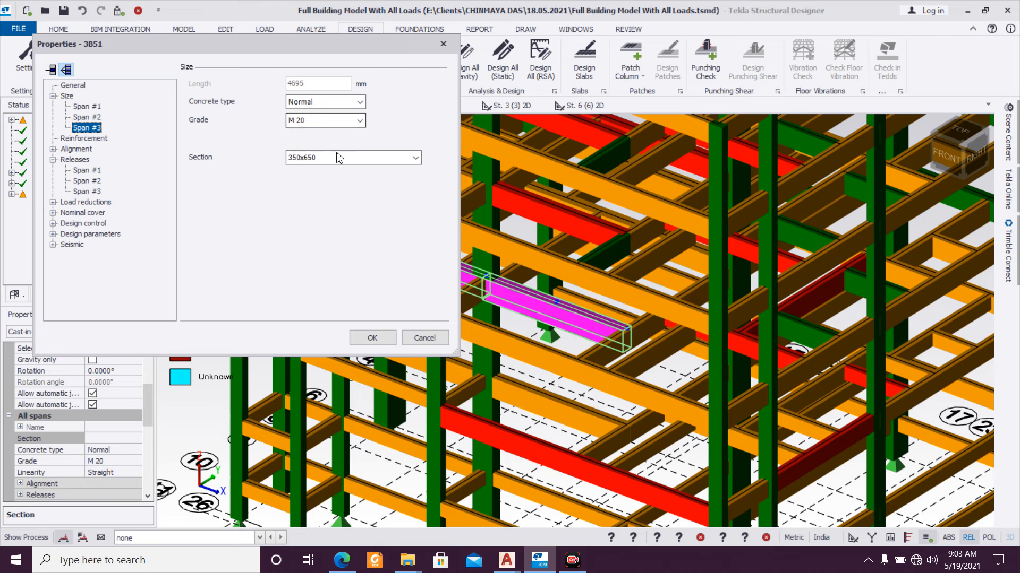
{"action": "left_click", "coordinate": [337, 157]}
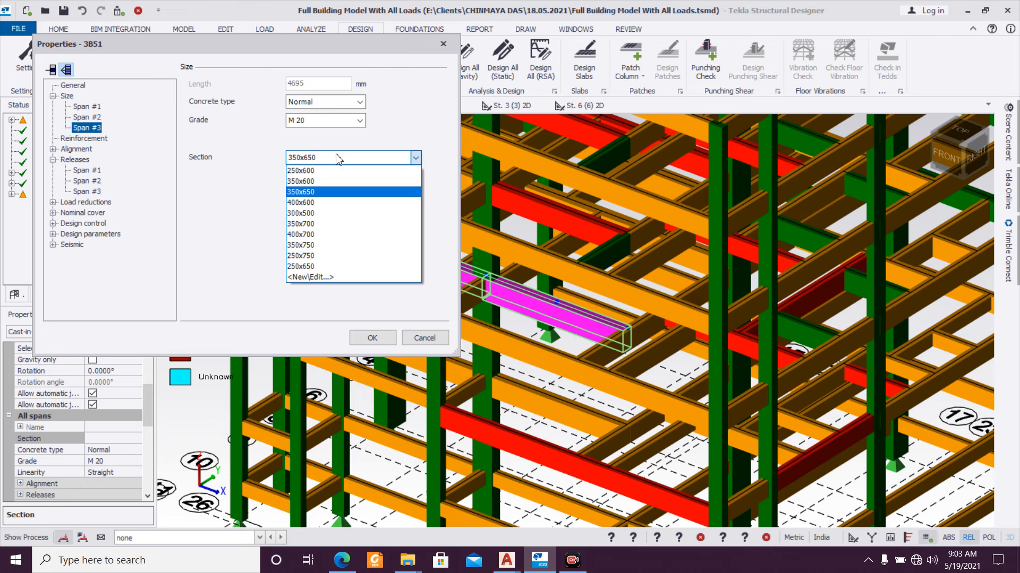
{"action": "left_click", "coordinate": [324, 202]}
{"action": "left_click", "coordinate": [372, 338]}
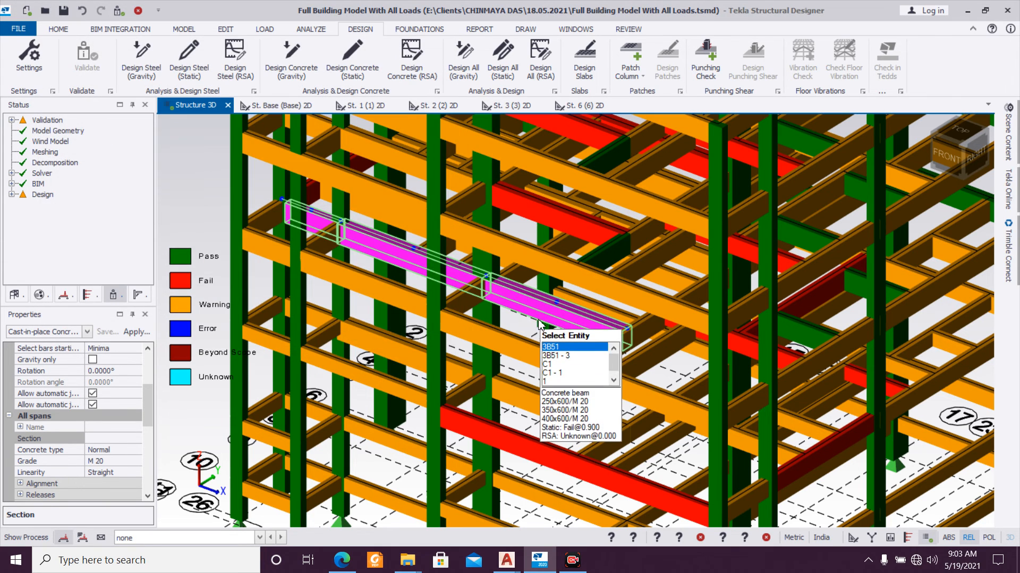
Step: Rerun the static member design for beam 3B51 and close its results
{"action": "right_click", "coordinate": [543, 321]}
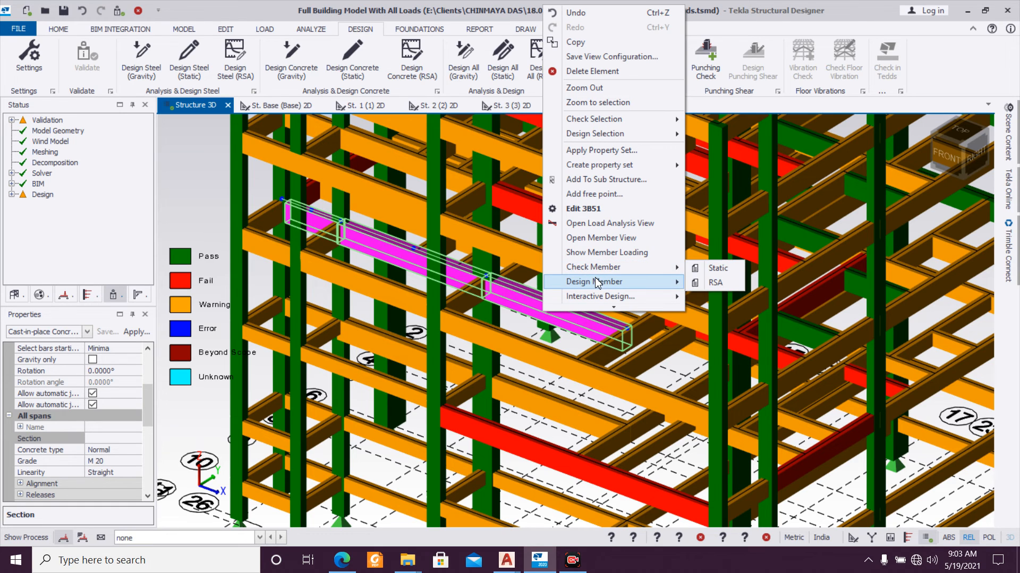
{"action": "mouse_move", "coordinate": [637, 281]}
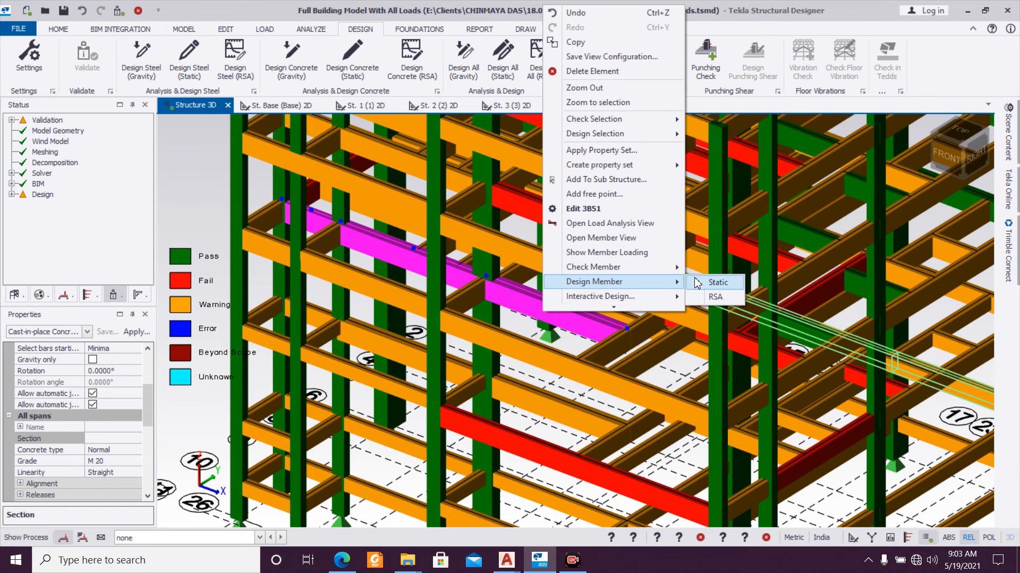
{"action": "left_click", "coordinate": [700, 285]}
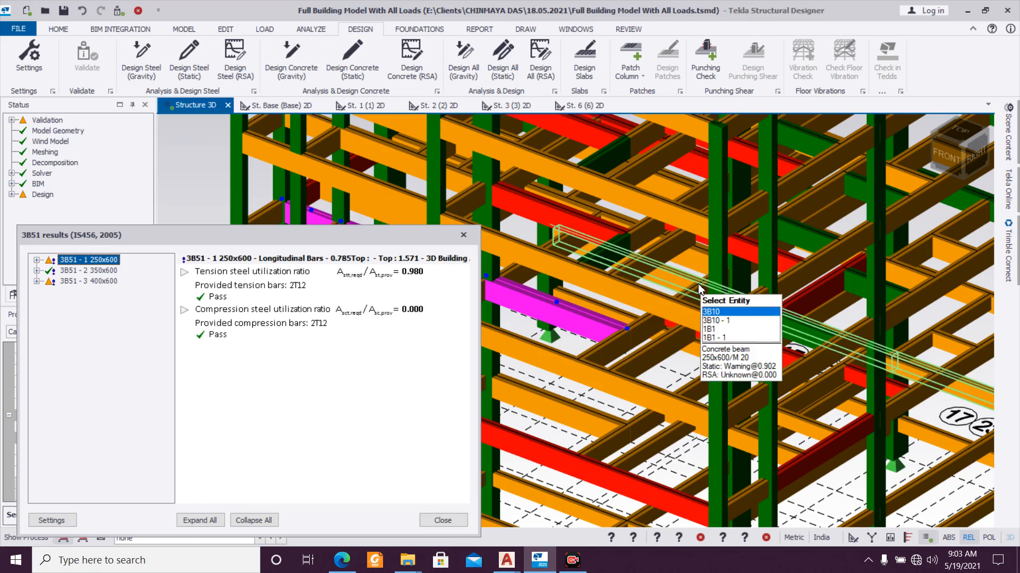
{"action": "left_click", "coordinate": [463, 236]}
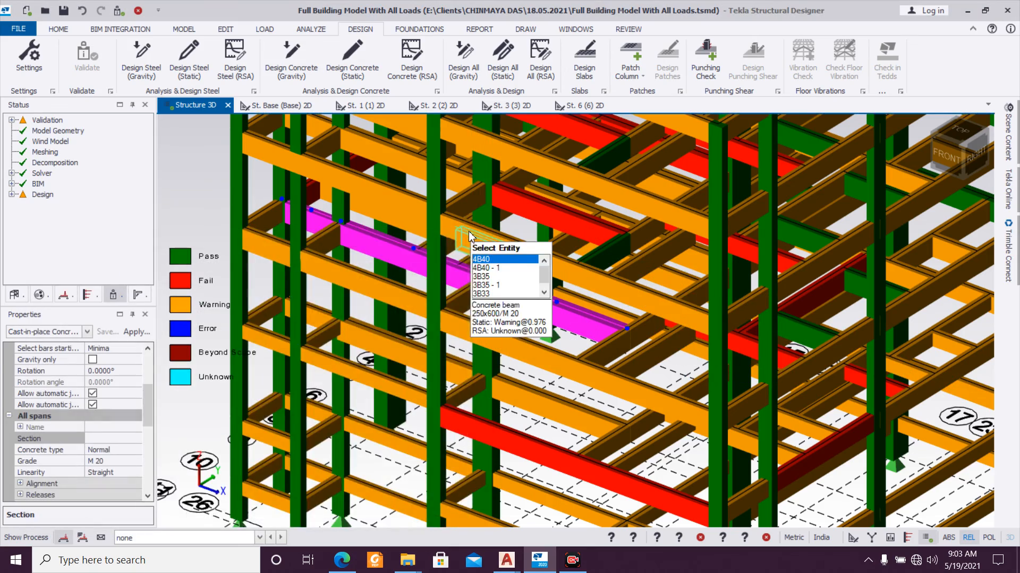
Step: Set all stacks of the 400x250 column C8 to a rectangular 400x400 section by changing its depth to 400 mm
{"action": "scroll", "coordinate": [563, 318], "scroll_direction": "down", "scroll_amount": 3}
{"action": "scroll", "coordinate": [563, 332], "scroll_direction": "up", "scroll_amount": 4}
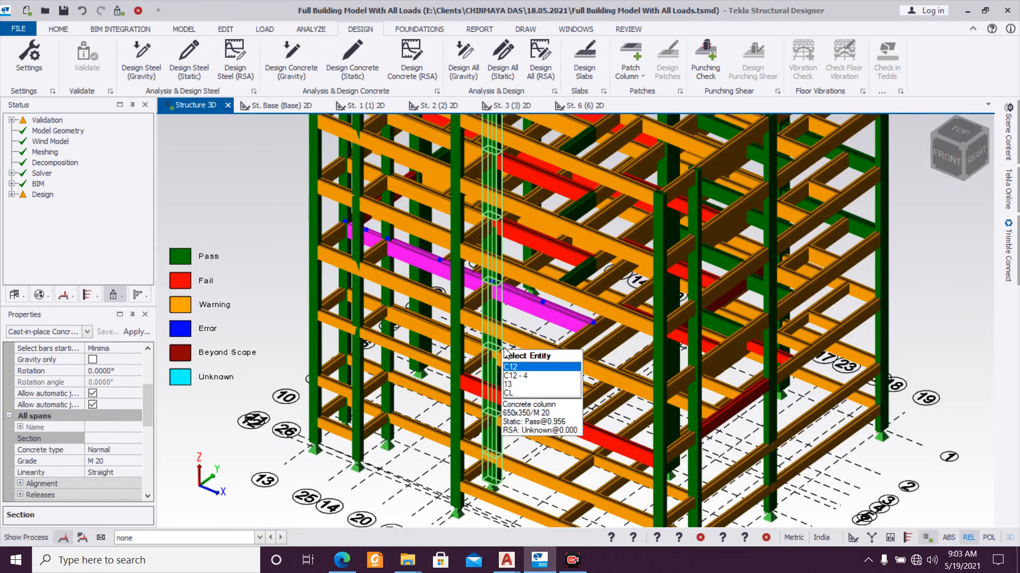
{"action": "scroll", "coordinate": [451, 428], "scroll_direction": "up", "scroll_amount": 4}
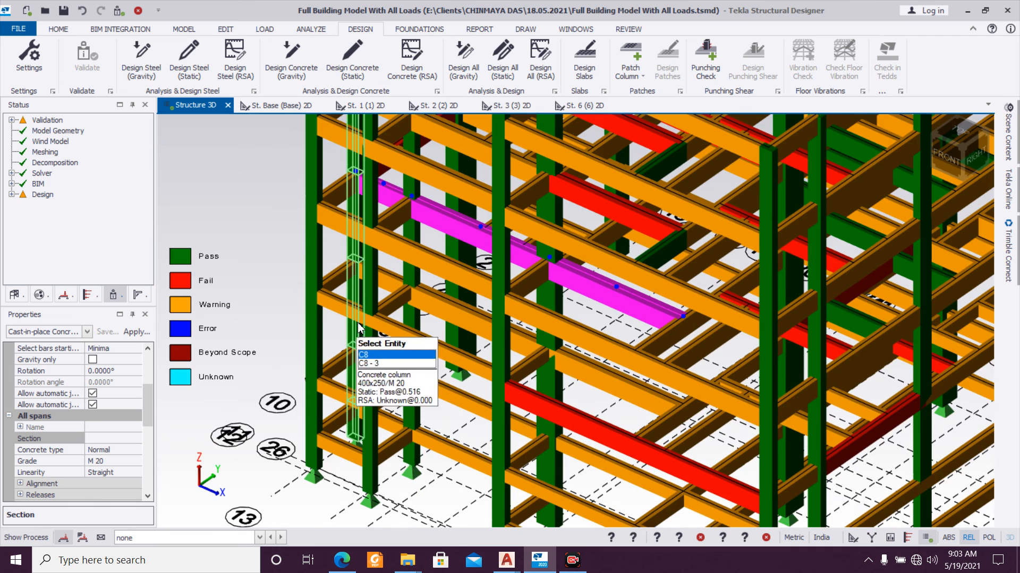
{"action": "scroll", "coordinate": [359, 297], "scroll_direction": "up", "scroll_amount": 2}
{"action": "left_click", "coordinate": [358, 291]}
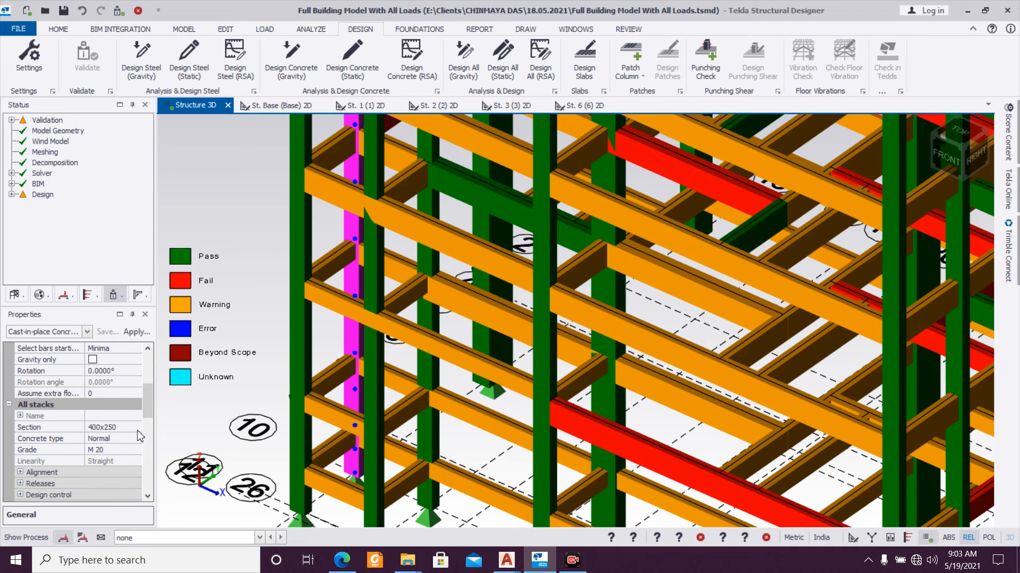
{"action": "scroll", "coordinate": [402, 371], "scroll_direction": "up", "scroll_amount": 2}
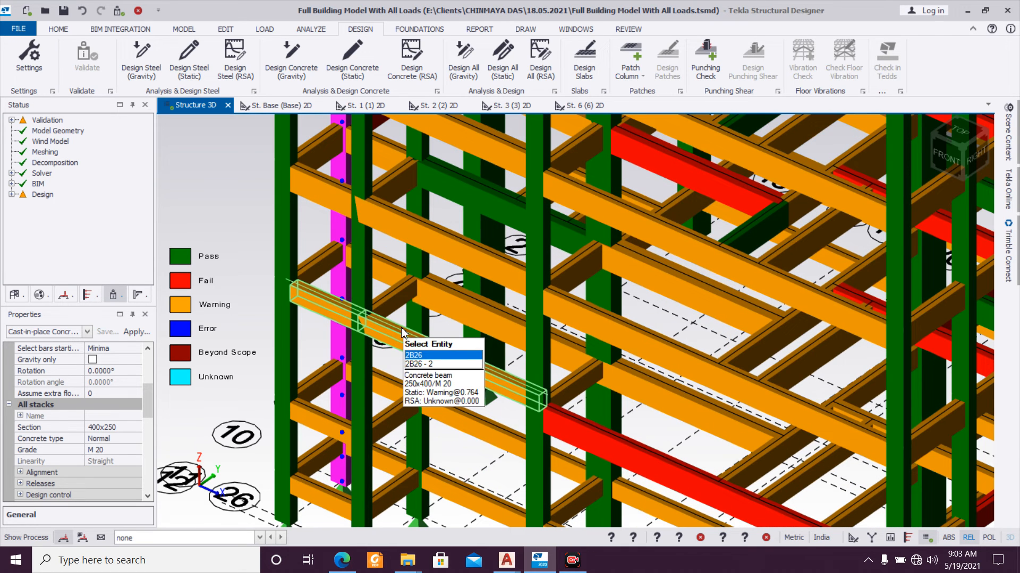
{"action": "left_click", "coordinate": [137, 427]}
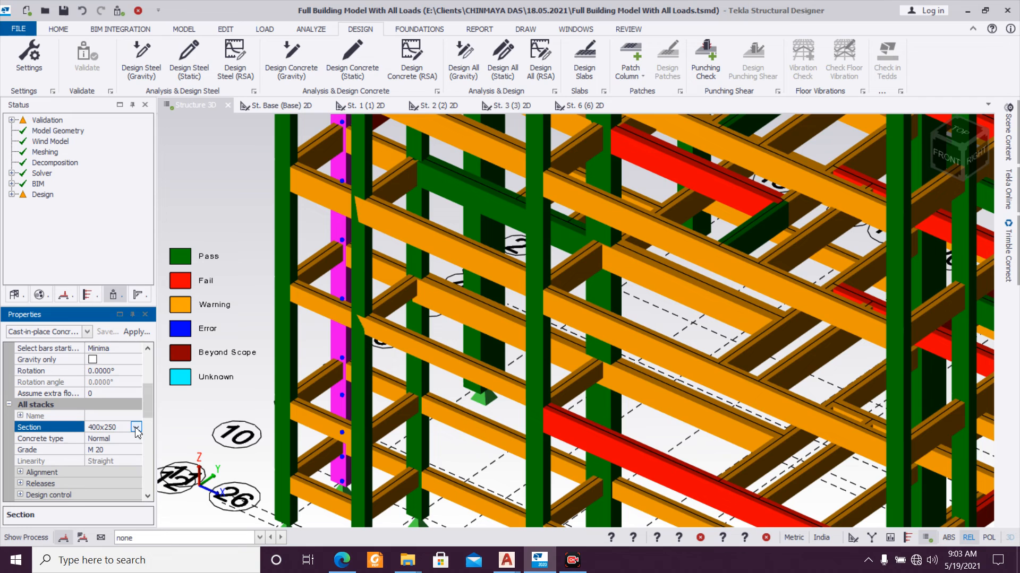
{"action": "left_click", "coordinate": [137, 427]}
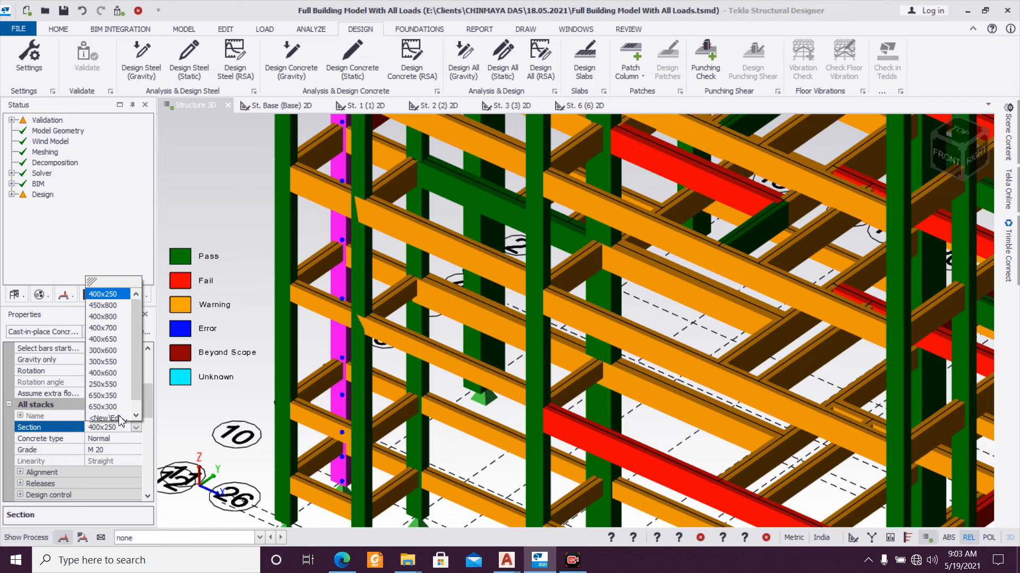
{"action": "left_click", "coordinate": [106, 418]}
{"action": "double_click", "coordinate": [293, 213]}
{"action": "type", "text": "400"}
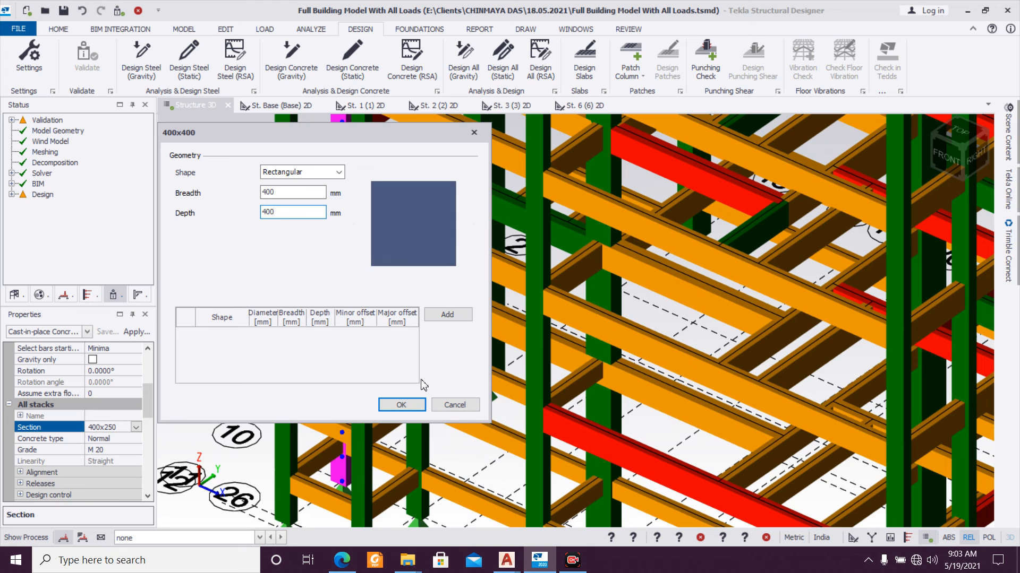
{"action": "left_click", "coordinate": [401, 405]}
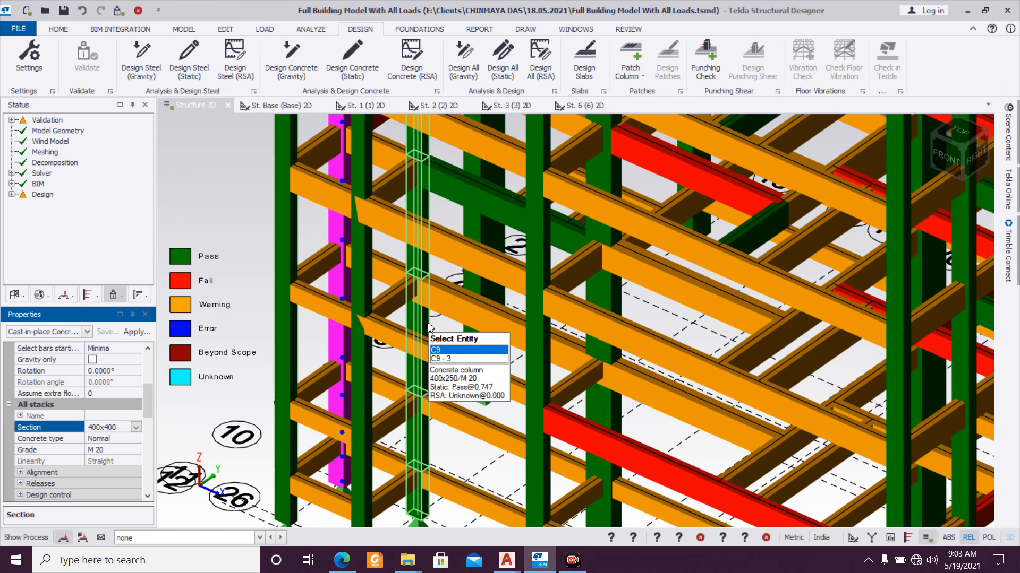
Step: Set all stacks of the neighbouring column C9 to a rectangular 400x400 section by changing its depth to 400 mm
{"action": "left_click", "coordinate": [429, 328]}
{"action": "left_click", "coordinate": [136, 427]}
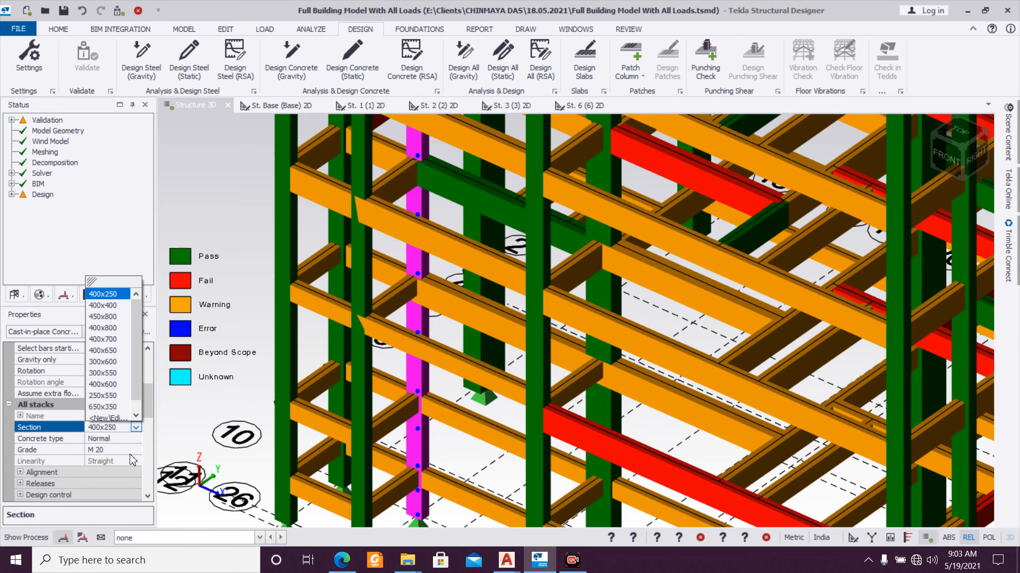
{"action": "left_click", "coordinate": [113, 419]}
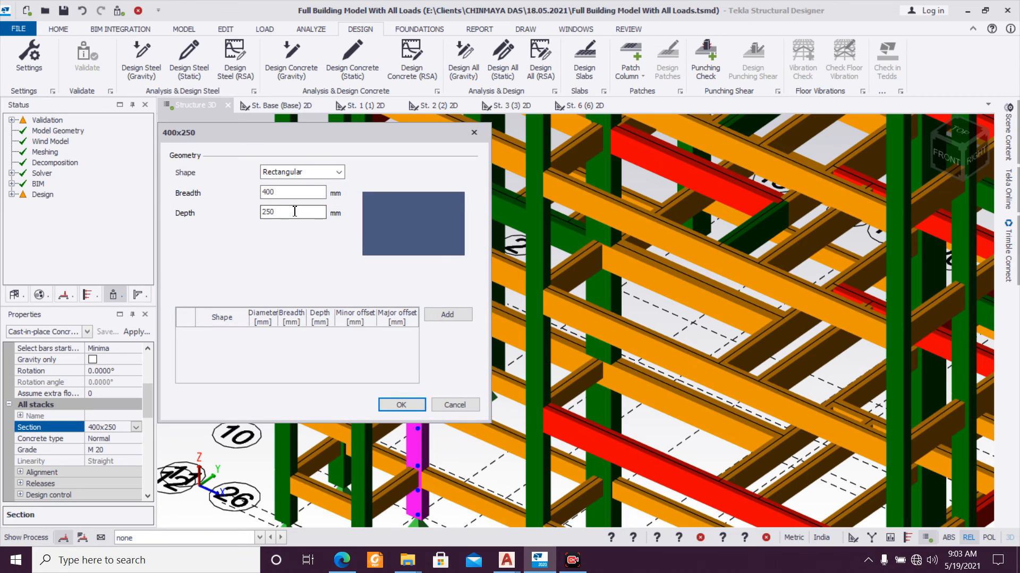
{"action": "type", "text": "400"}
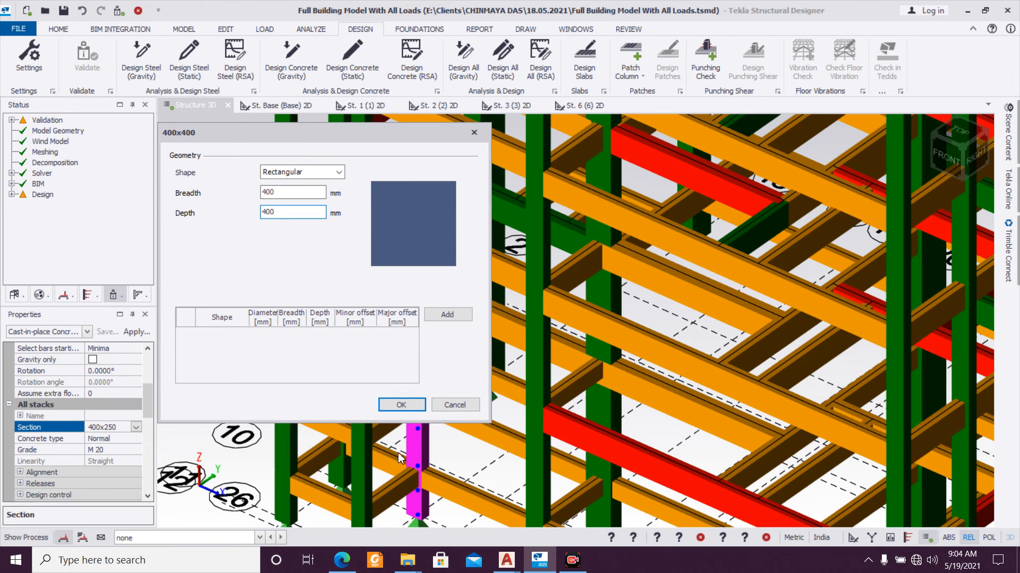
{"action": "left_click", "coordinate": [402, 405]}
Step: Set all stacks of column C12 to a rectangular 650x400 section by changing its depth to 400 mm
{"action": "left_click", "coordinate": [616, 397]}
{"action": "left_click", "coordinate": [131, 430]}
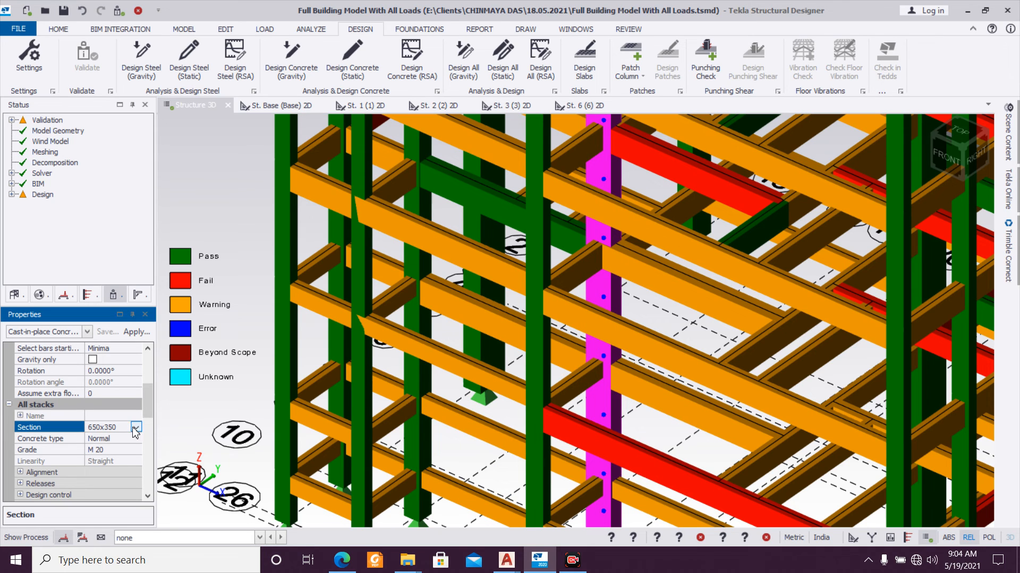
{"action": "left_click", "coordinate": [136, 428]}
{"action": "left_click", "coordinate": [126, 415]}
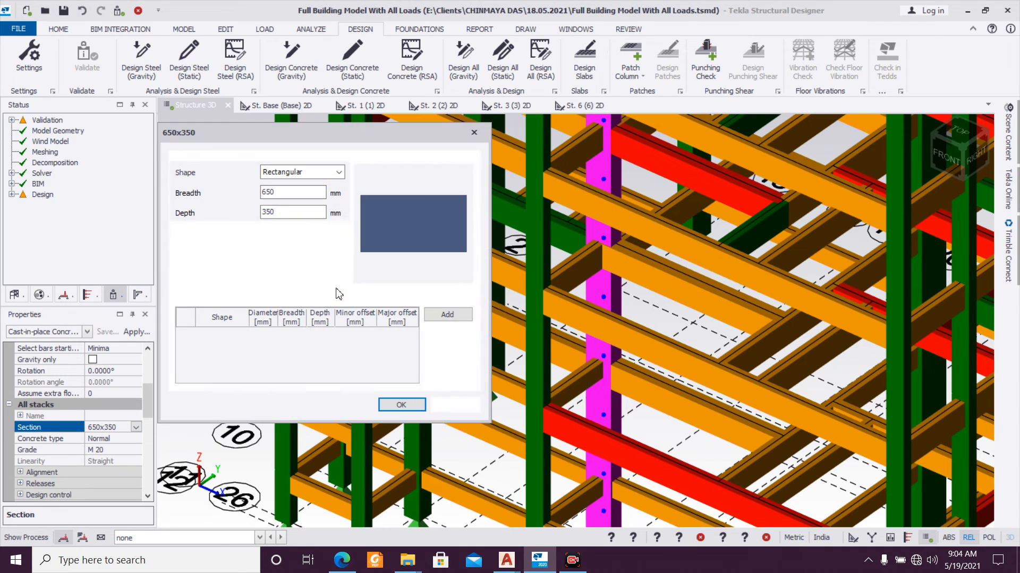
{"action": "left_click_drag", "start_coordinate": [316, 214], "coordinate": [1, 249]}
{"action": "type", "text": "400"}
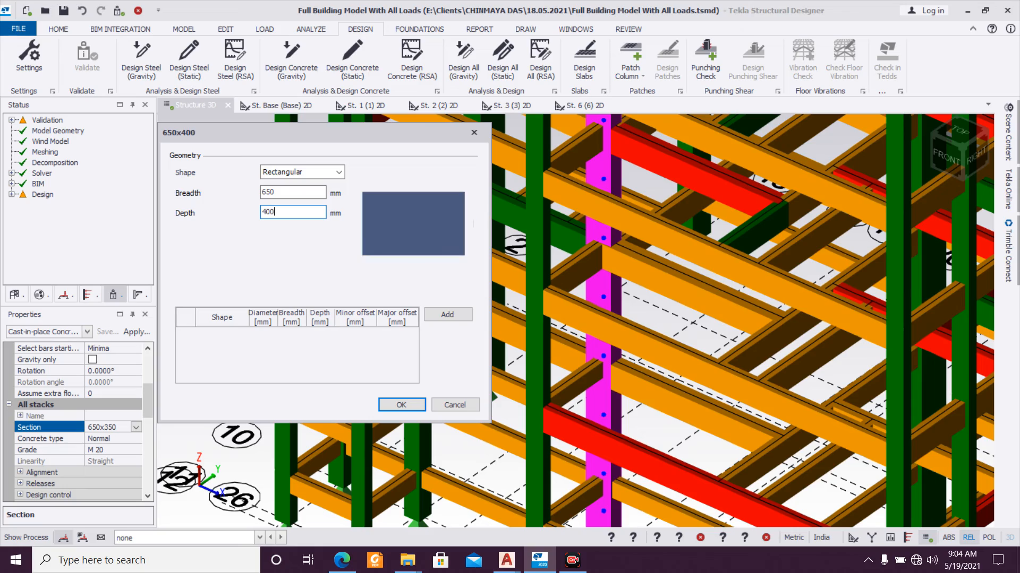
{"action": "left_click", "coordinate": [390, 408]}
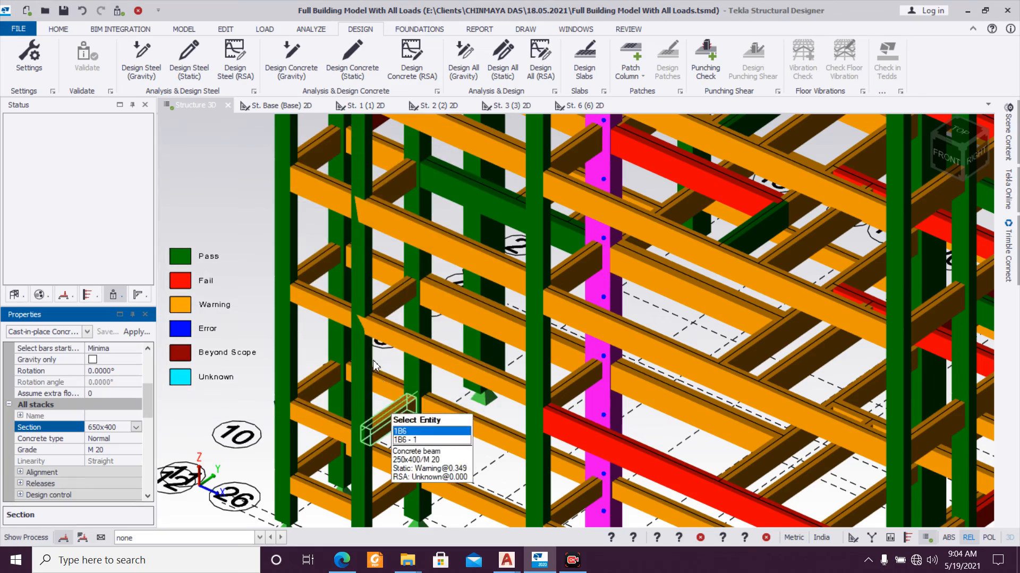
Step: Set the section of span 3 of the failing beam 4B77 to 400x600
{"action": "scroll", "coordinate": [391, 408], "scroll_direction": "down", "scroll_amount": 2}
{"action": "middle_click_drag", "start_coordinate": [512, 383], "coordinate": [423, 319]}
{"action": "right_click_drag", "start_coordinate": [622, 392], "coordinate": [636, 370]}
{"action": "scroll", "coordinate": [636, 371], "scroll_direction": "down", "scroll_amount": 2}
{"action": "right_click_drag", "start_coordinate": [519, 364], "coordinate": [569, 388]}
{"action": "middle_click_drag", "start_coordinate": [515, 336], "coordinate": [519, 362]}
{"action": "scroll", "coordinate": [503, 394], "scroll_direction": "up", "scroll_amount": 2}
{"action": "scroll", "coordinate": [468, 390], "scroll_direction": "down", "scroll_amount": 3}
{"action": "scroll", "coordinate": [493, 420], "scroll_direction": "up", "scroll_amount": 5}
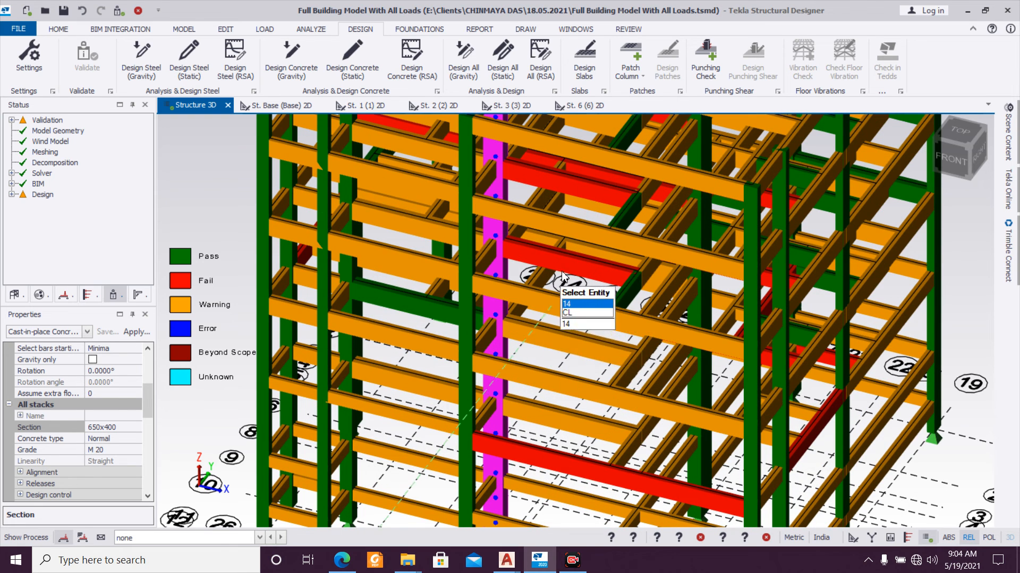
{"action": "double_click", "coordinate": [566, 270]}
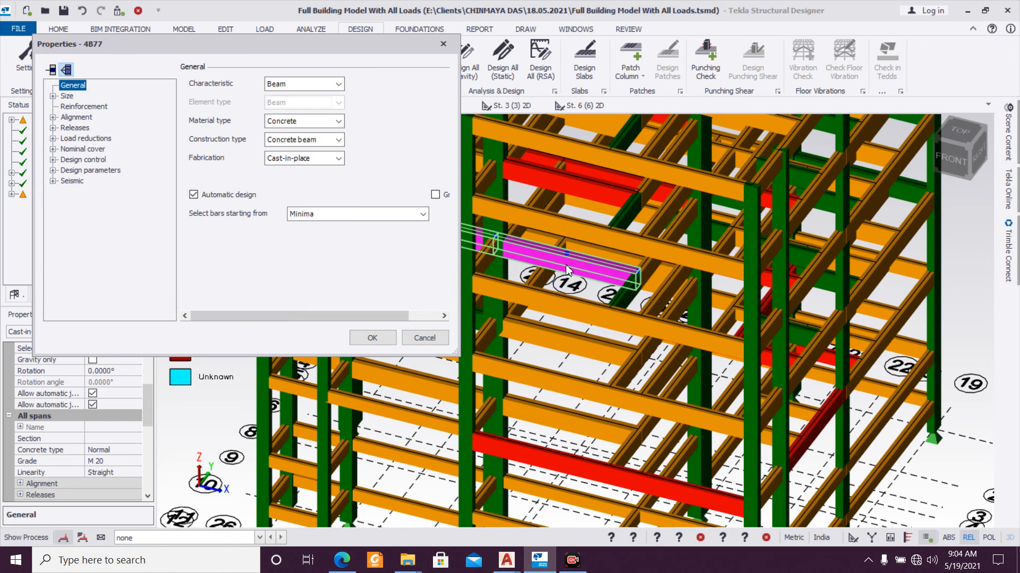
{"action": "left_click", "coordinate": [53, 96]}
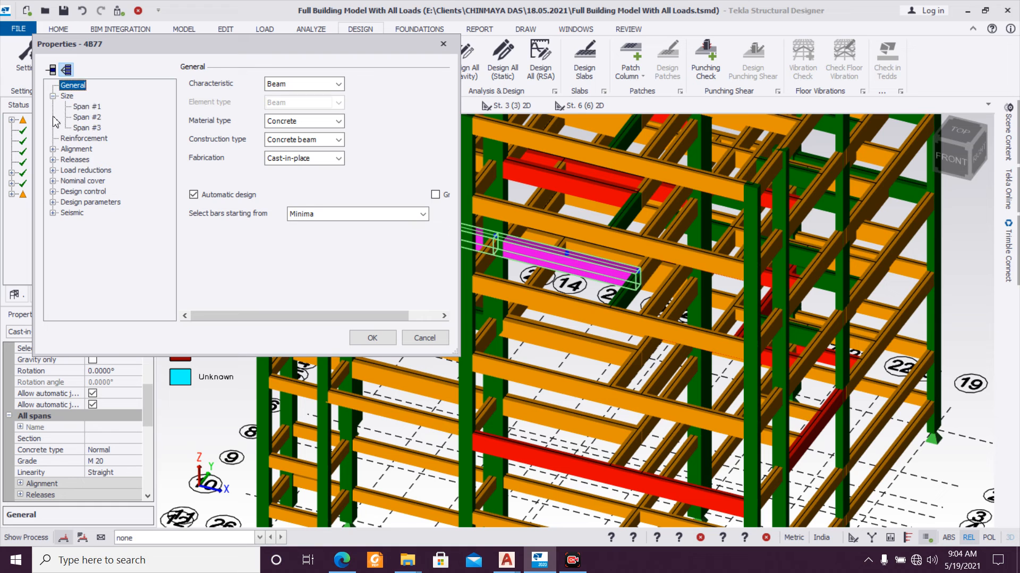
{"action": "left_click", "coordinate": [80, 128]}
{"action": "left_click", "coordinate": [339, 157]}
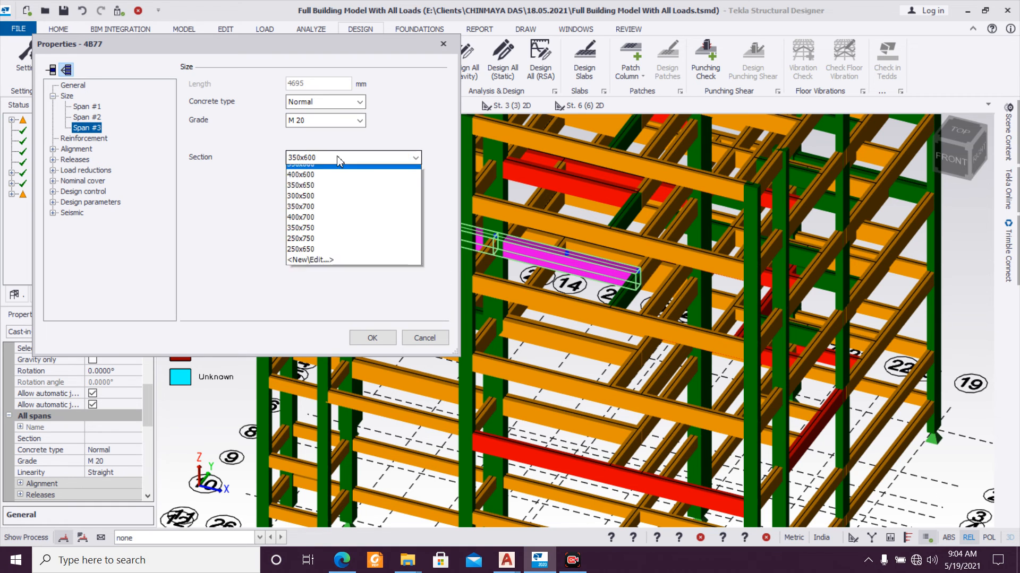
{"action": "left_click", "coordinate": [336, 181]}
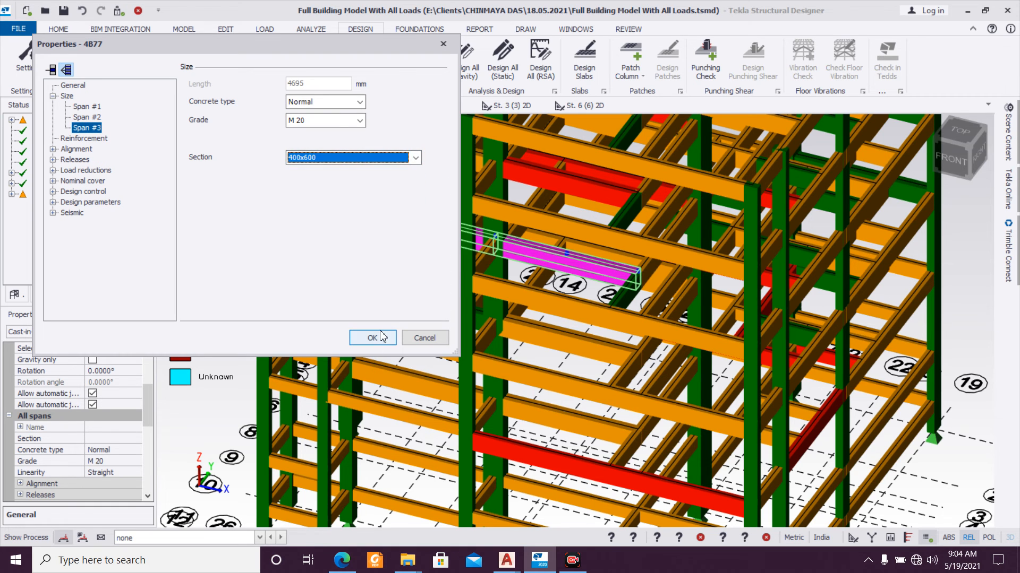
{"action": "left_click", "coordinate": [372, 337]}
Step: Set the section of span 3 of beam 5B77, one floor above, to 400x600
{"action": "middle_click_drag", "start_coordinate": [451, 301], "coordinate": [436, 383]}
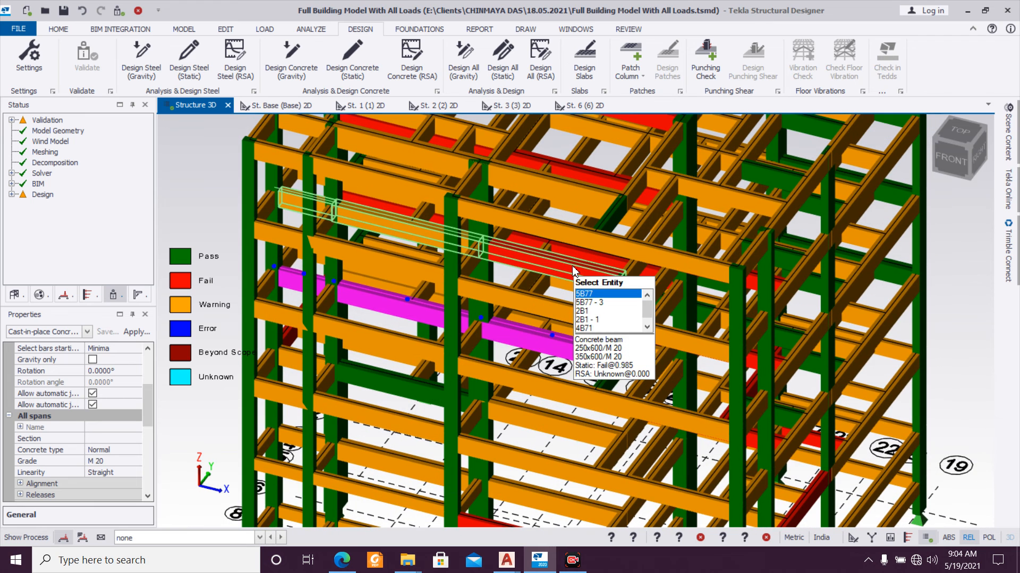
{"action": "left_click", "coordinate": [571, 266]}
{"action": "double_click", "coordinate": [572, 269]}
{"action": "left_click", "coordinate": [53, 96]}
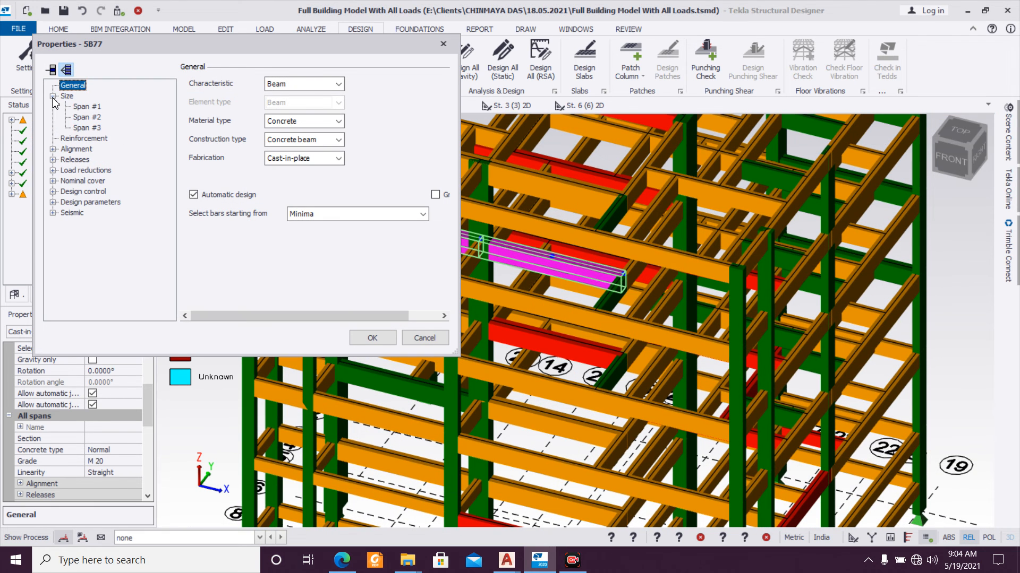
{"action": "left_click", "coordinate": [87, 128]}
{"action": "left_click", "coordinate": [350, 157]}
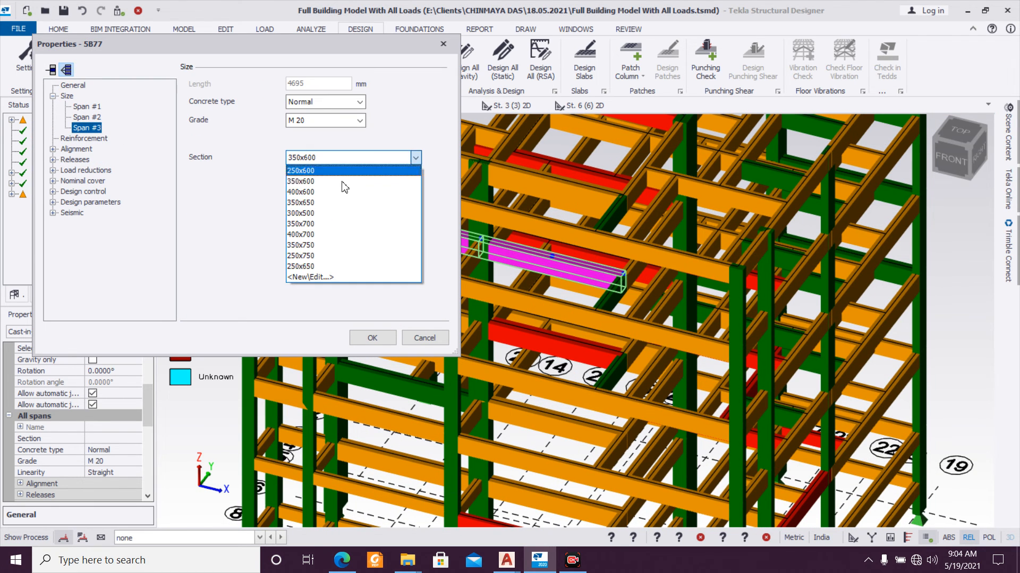
{"action": "left_click", "coordinate": [341, 192]}
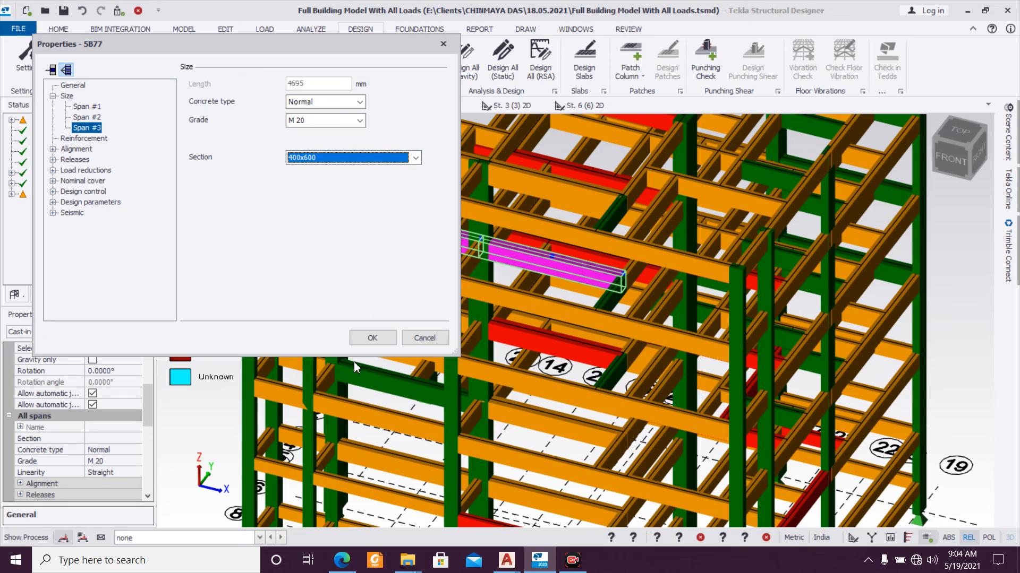
{"action": "left_click", "coordinate": [372, 338]}
Step: Set the section of all spans of the failing beam 3B17 to the existing 400x600 size
{"action": "scroll", "coordinate": [387, 325], "scroll_direction": "up", "scroll_amount": 5}
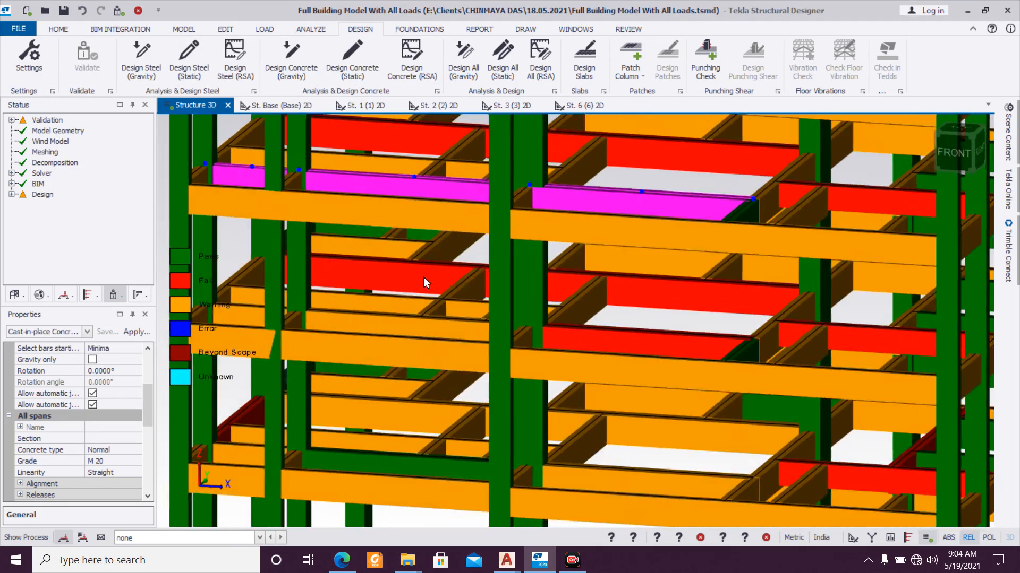
{"action": "scroll", "coordinate": [379, 295], "scroll_direction": "down", "scroll_amount": 6}
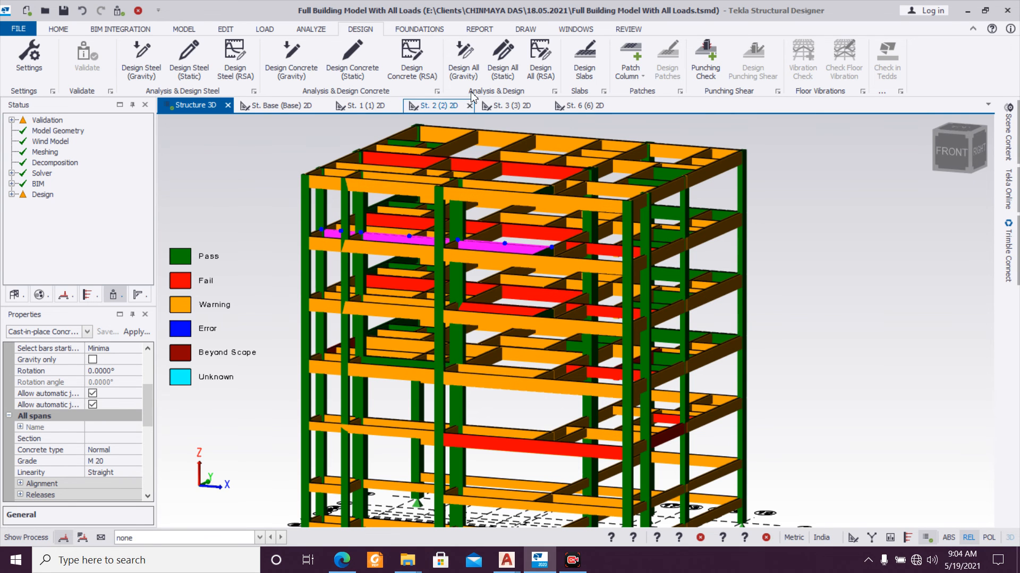
{"action": "scroll", "coordinate": [593, 409], "scroll_direction": "up", "scroll_amount": 4}
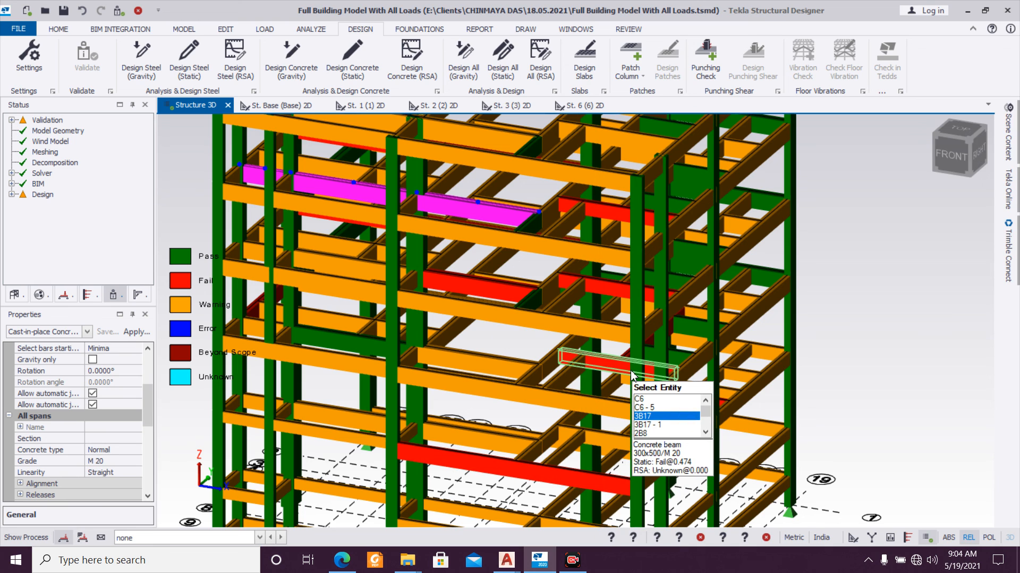
{"action": "left_click", "coordinate": [632, 376]}
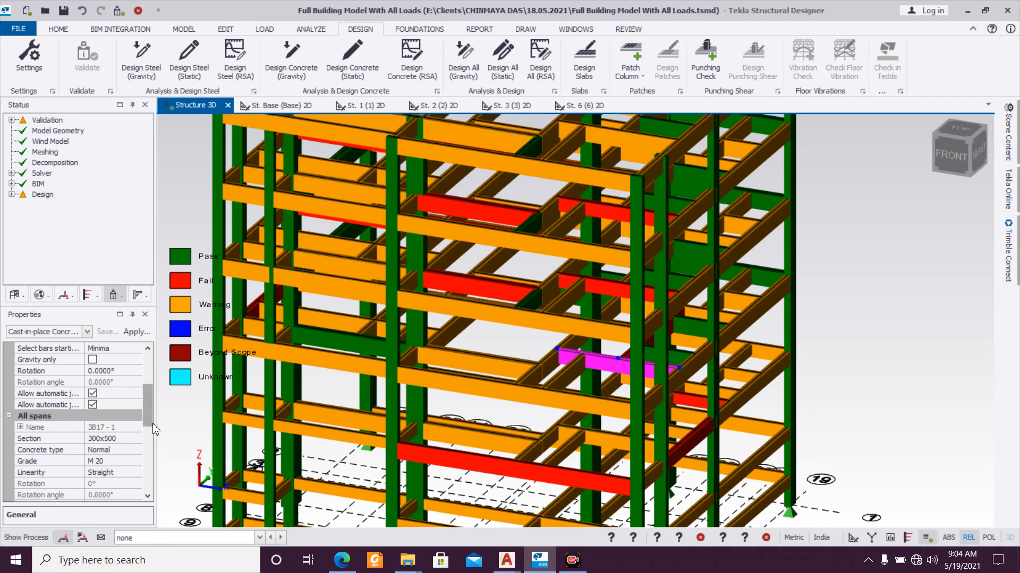
{"action": "left_click", "coordinate": [136, 440]}
{"action": "left_click", "coordinate": [137, 440]}
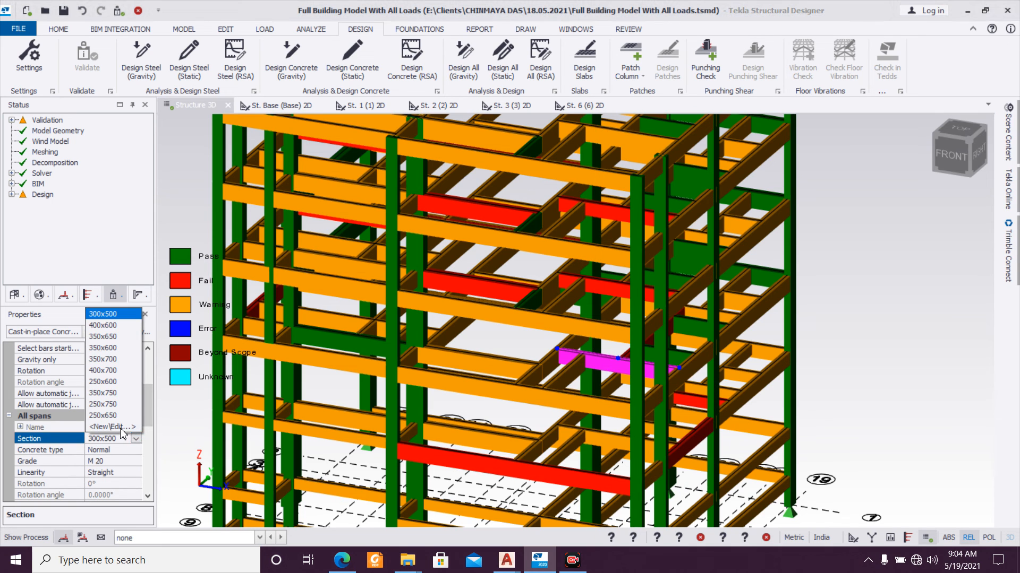
{"action": "left_click", "coordinate": [122, 428]}
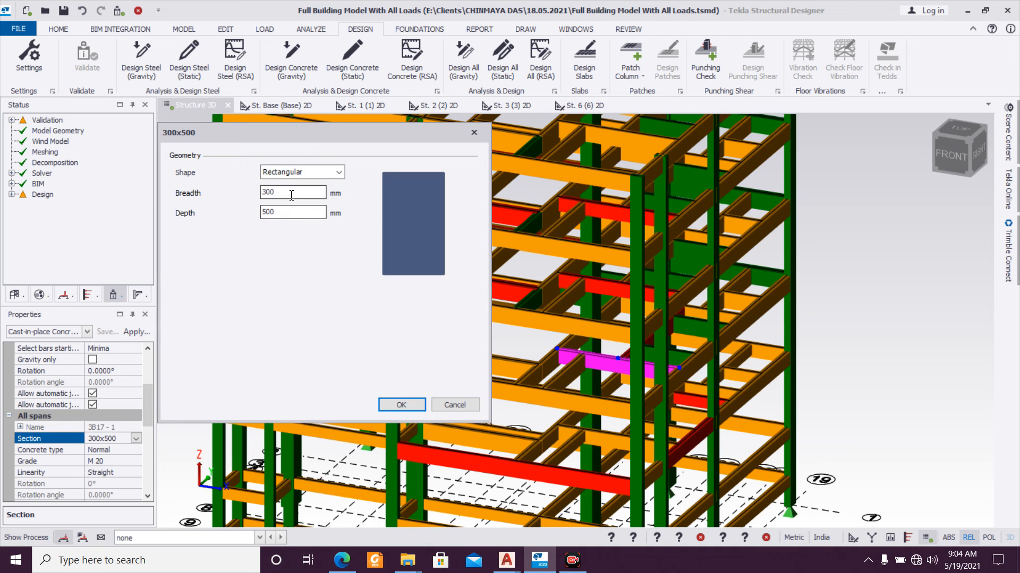
{"action": "left_click", "coordinate": [474, 133]}
{"action": "left_click", "coordinate": [137, 440]}
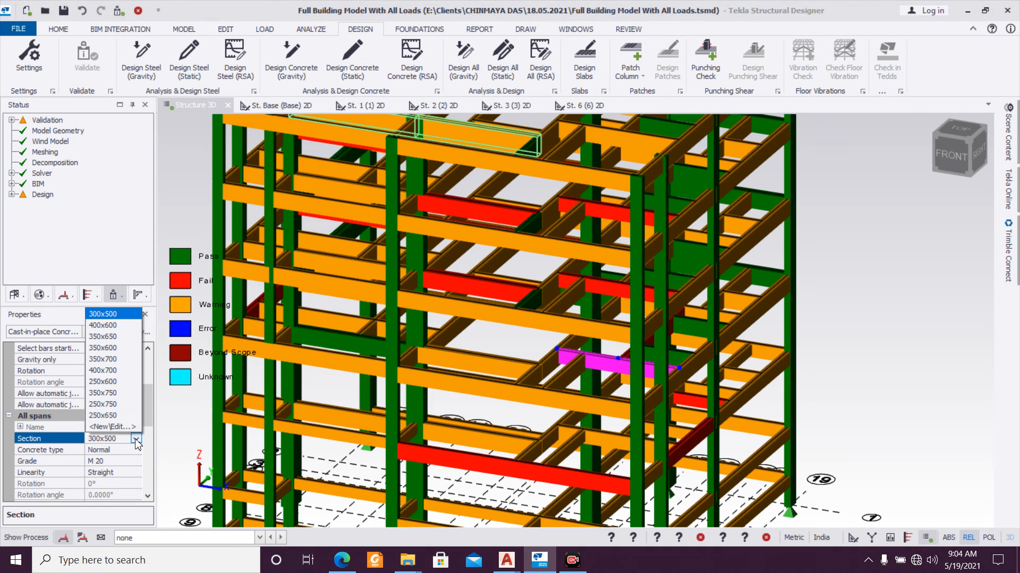
{"action": "left_click", "coordinate": [115, 329]}
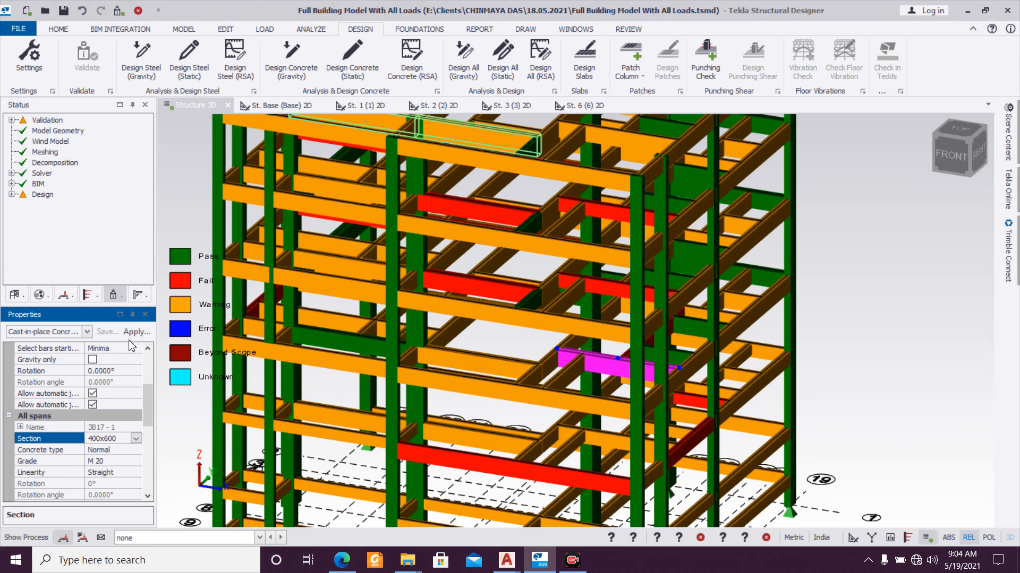
Step: Set the sections of beams 4B54 and 5B54, on the floors above 3B17, to 400x600
{"action": "left_click", "coordinate": [586, 286]}
{"action": "left_click", "coordinate": [135, 441]}
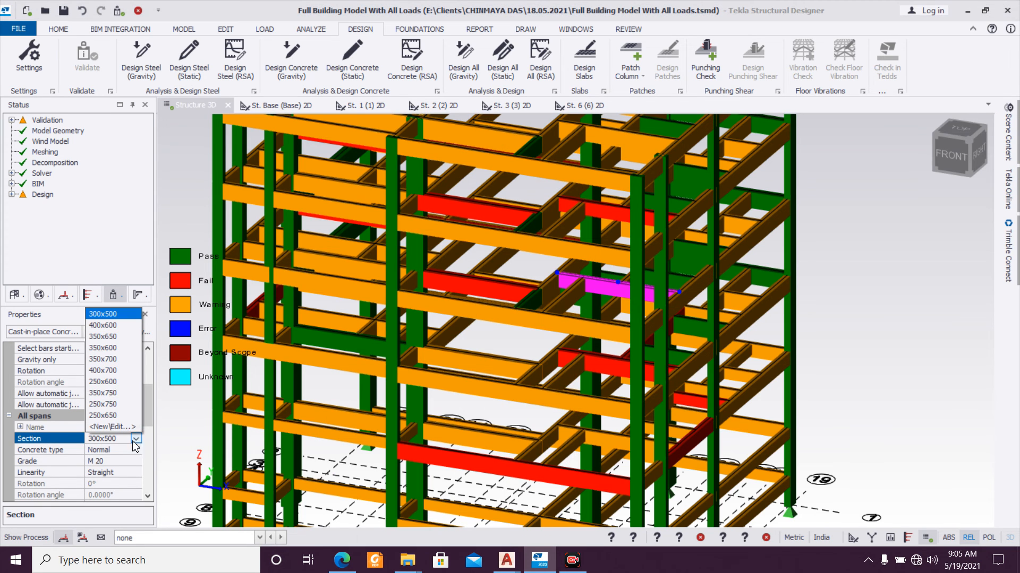
{"action": "left_click", "coordinate": [103, 325]}
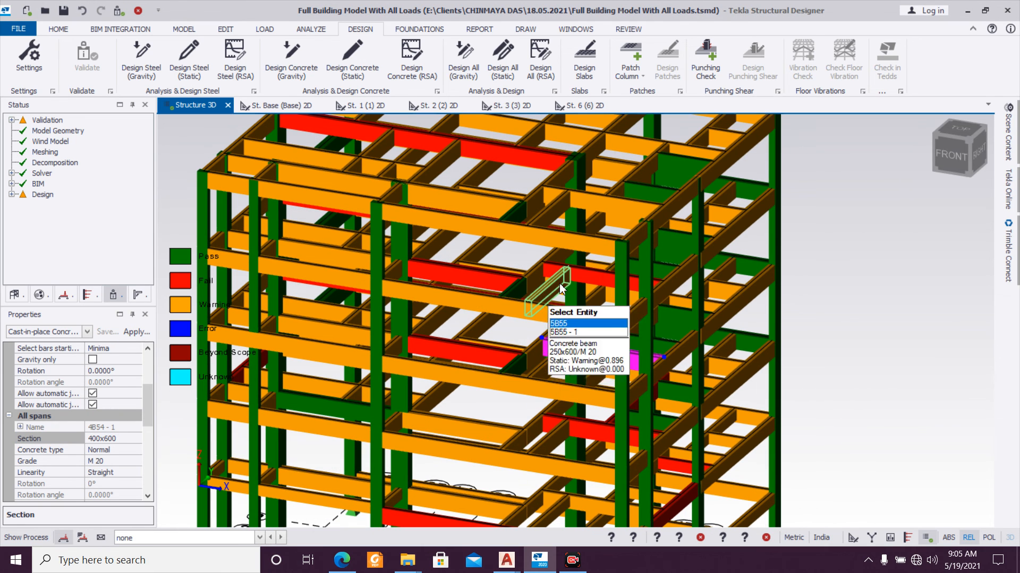
{"action": "left_click", "coordinate": [562, 289]}
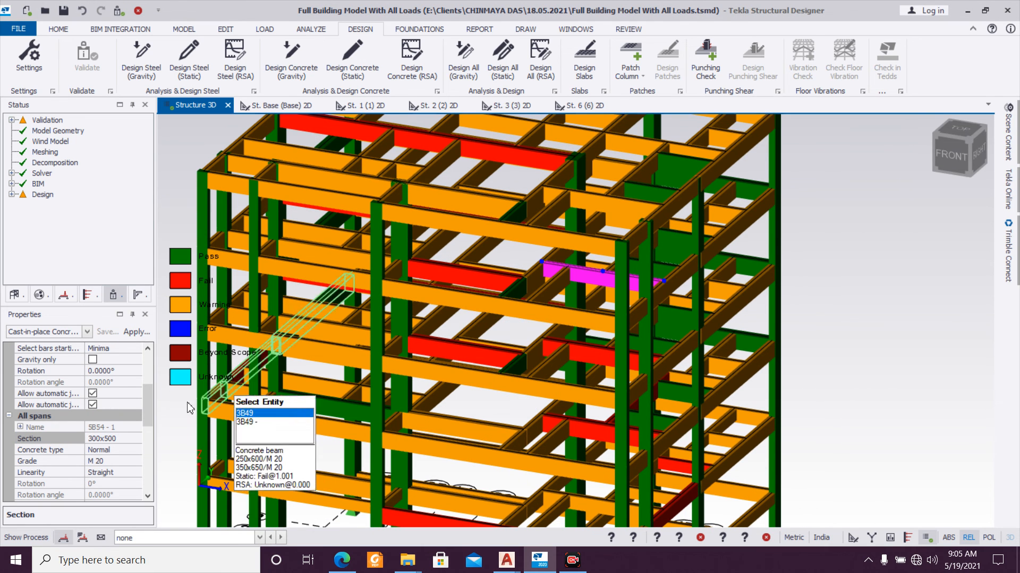
{"action": "left_click", "coordinate": [118, 437]}
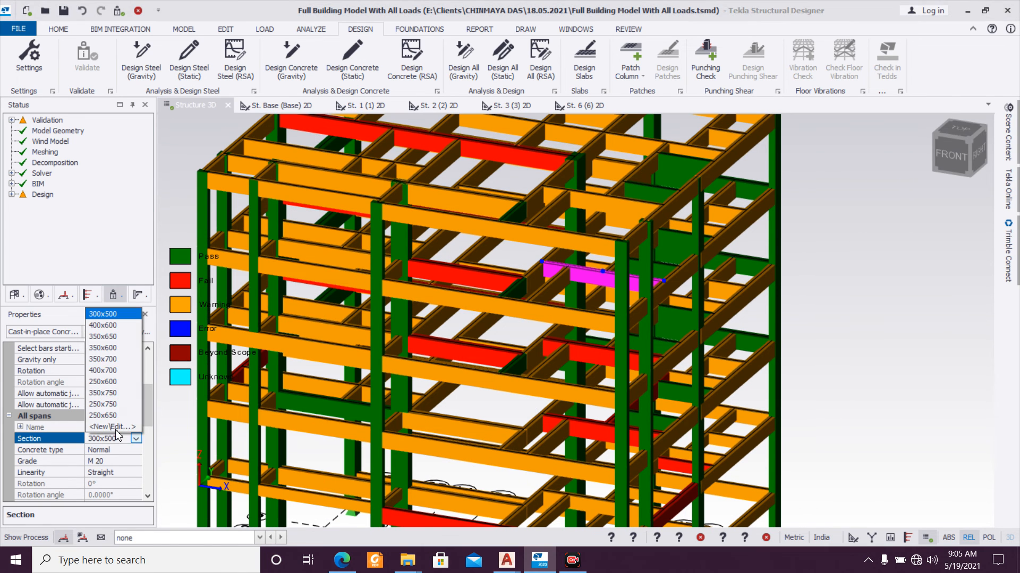
{"action": "left_click", "coordinate": [106, 325]}
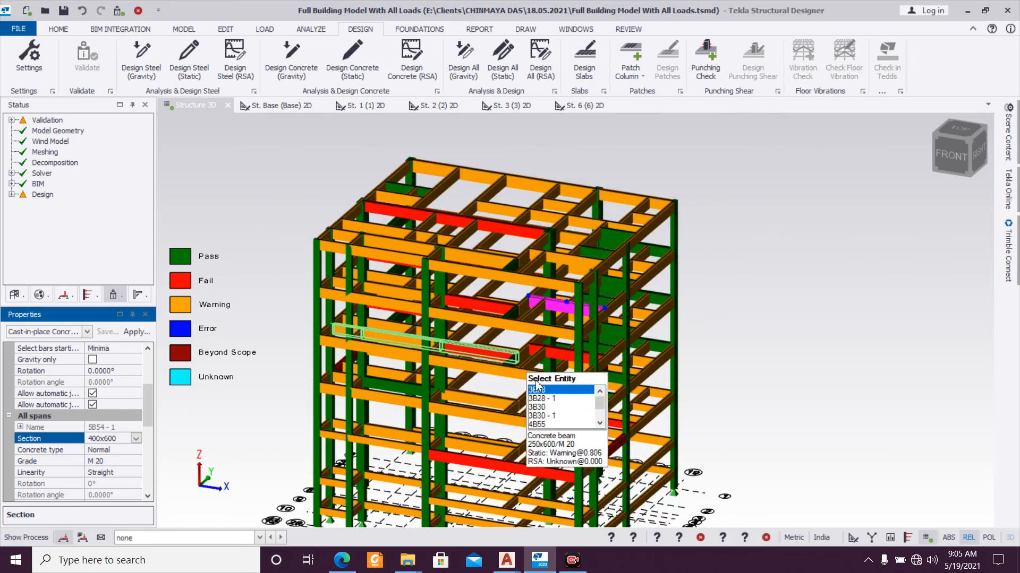
Step: Rerun the static analysis and design for all members and clear the beam selection
{"action": "scroll", "coordinate": [755, 332], "scroll_direction": "up", "scroll_amount": 3}
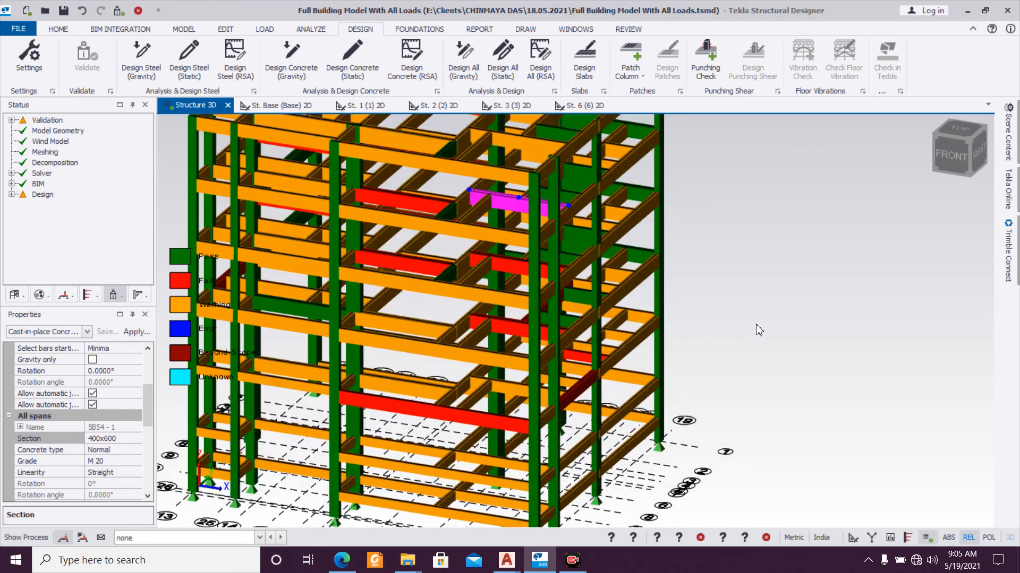
{"action": "middle_click_drag", "start_coordinate": [685, 346], "coordinate": [784, 363]}
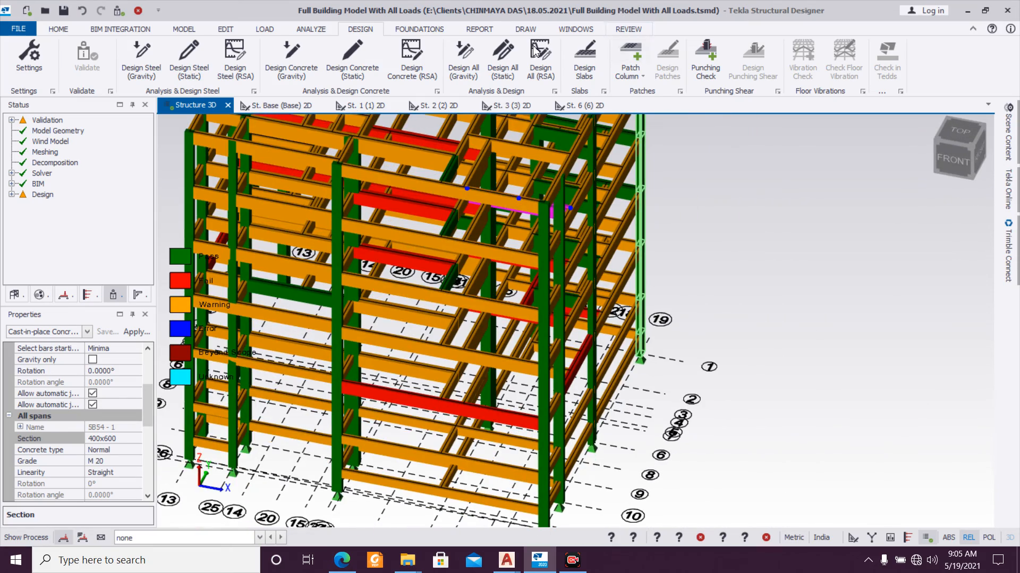
{"action": "left_click", "coordinate": [502, 59]}
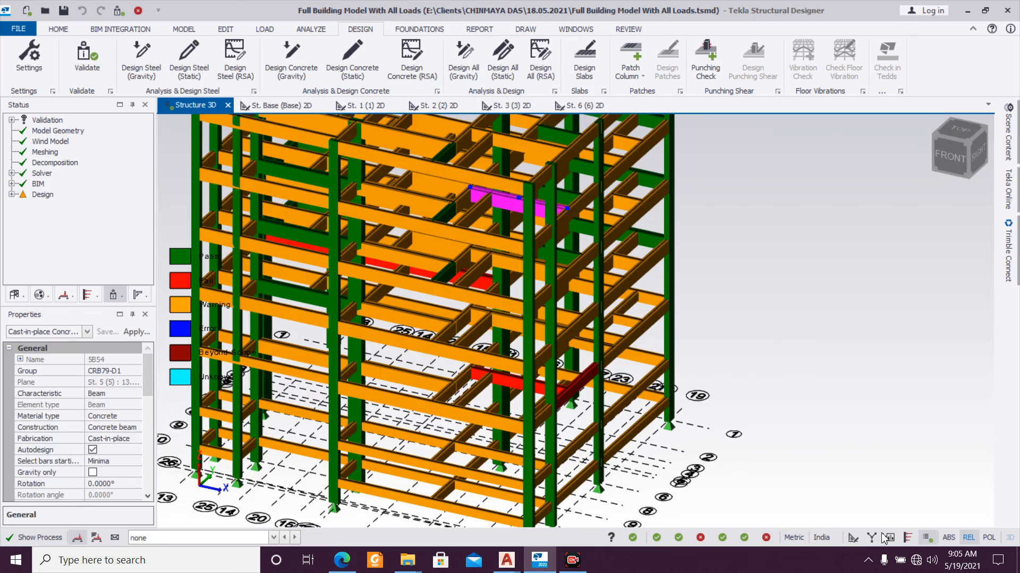
{"action": "key", "text": "Escape"}
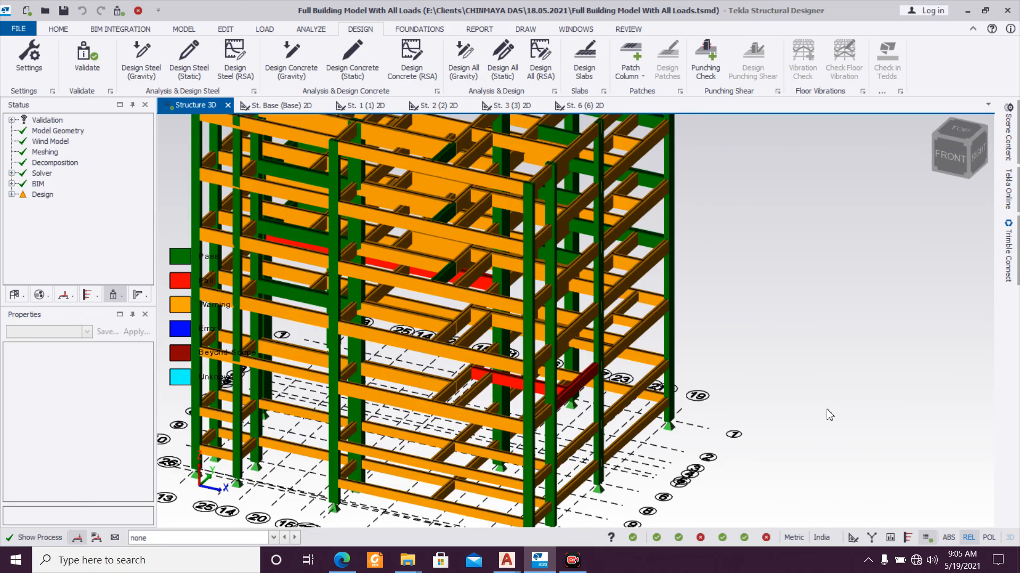
Step: Examine the remaining failing and beyond-scope beams, including 3B48, 2B22 and 2B23, for their section sizes and static utilisation
{"action": "scroll", "coordinate": [830, 409], "scroll_direction": "down", "scroll_amount": 2}
{"action": "middle_click_drag", "start_coordinate": [830, 410], "coordinate": [741, 389]}
{"action": "scroll", "coordinate": [770, 391], "scroll_direction": "up", "scroll_amount": 6}
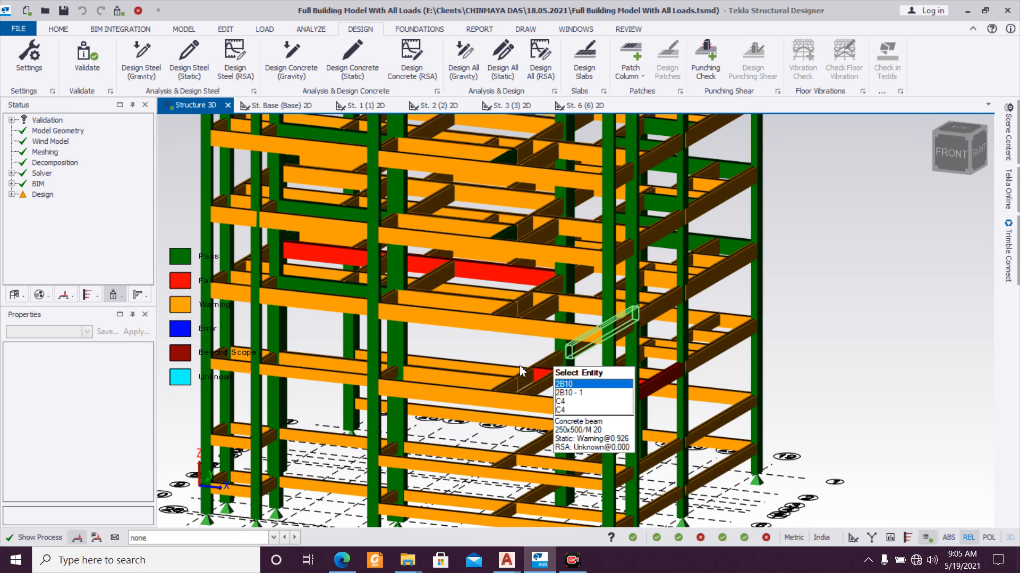
{"action": "mouse_move", "coordinate": [488, 280]}
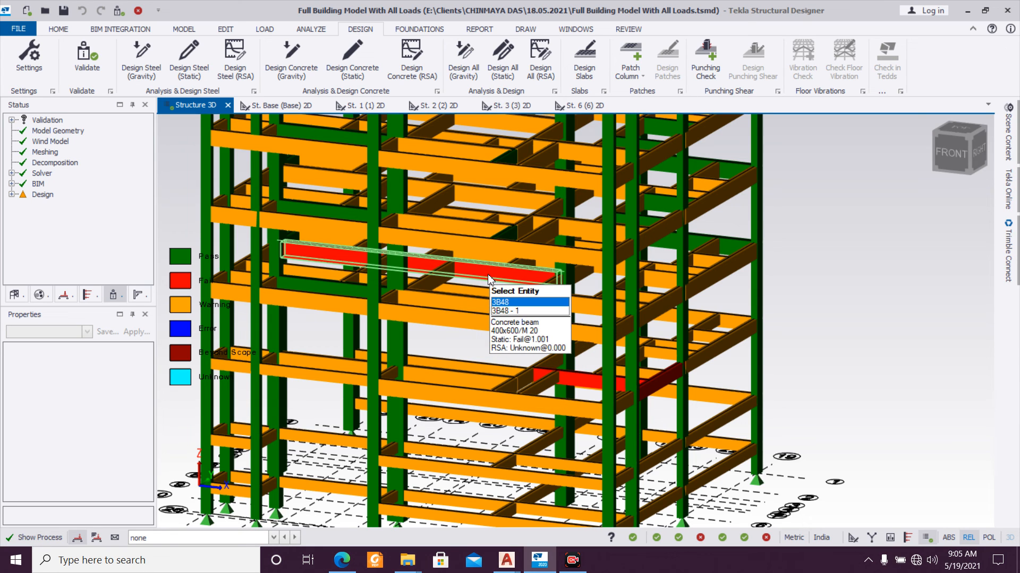
{"action": "left_click", "coordinate": [488, 280]}
{"action": "key", "text": "Escape"}
{"action": "mouse_move", "coordinate": [549, 377]}
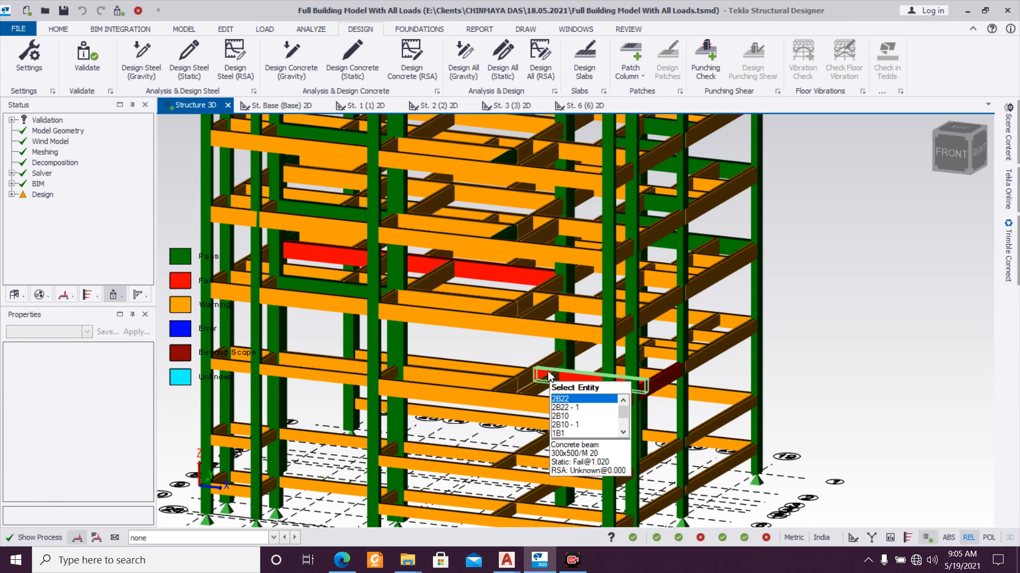
{"action": "right_click_drag", "start_coordinate": [745, 377], "coordinate": [657, 394]}
{"action": "mouse_move", "coordinate": [622, 406]}
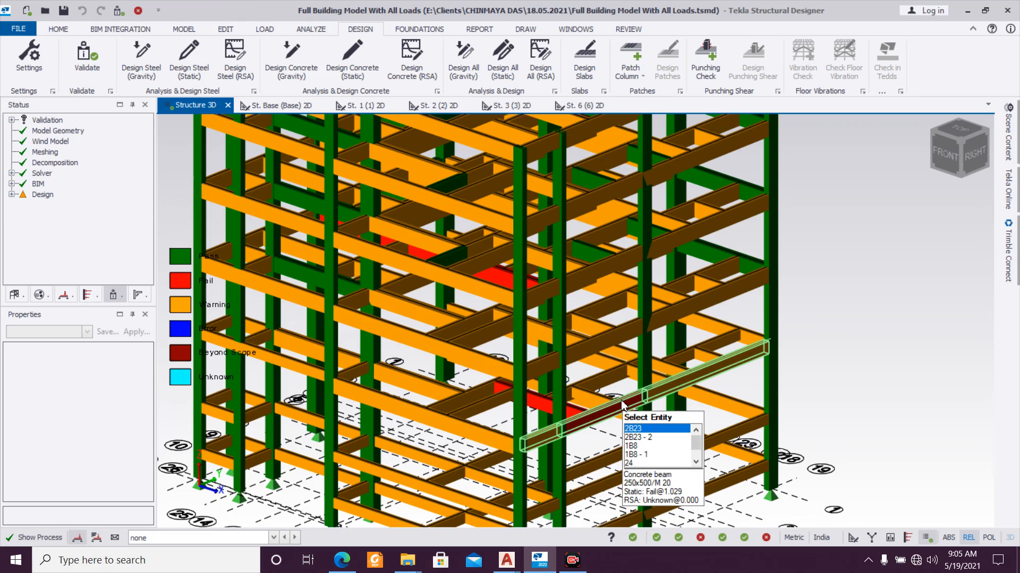
{"action": "scroll", "coordinate": [739, 381], "scroll_direction": "down", "scroll_amount": 3}
{"action": "right_click_drag", "start_coordinate": [740, 381], "coordinate": [825, 368]}
{"action": "scroll", "coordinate": [878, 359], "scroll_direction": "down", "scroll_amount": 3}
{"action": "middle_click_drag", "start_coordinate": [826, 367], "coordinate": [703, 344]}
{"action": "mouse_move", "coordinate": [480, 381]}
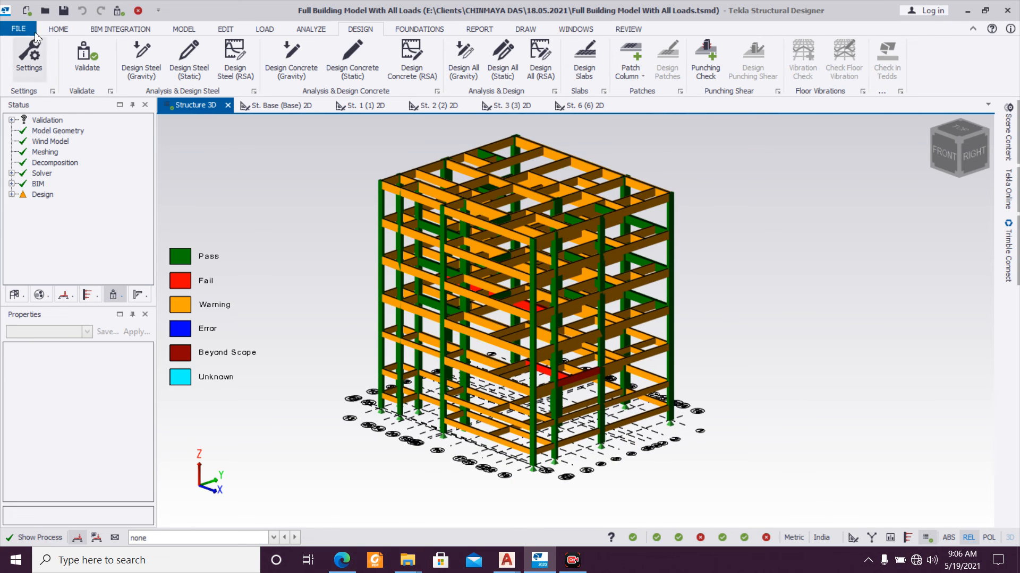
Step: Save the designed building model under the new name Building Safe in the 18.05.2021 folder
{"action": "left_click", "coordinate": [18, 29]}
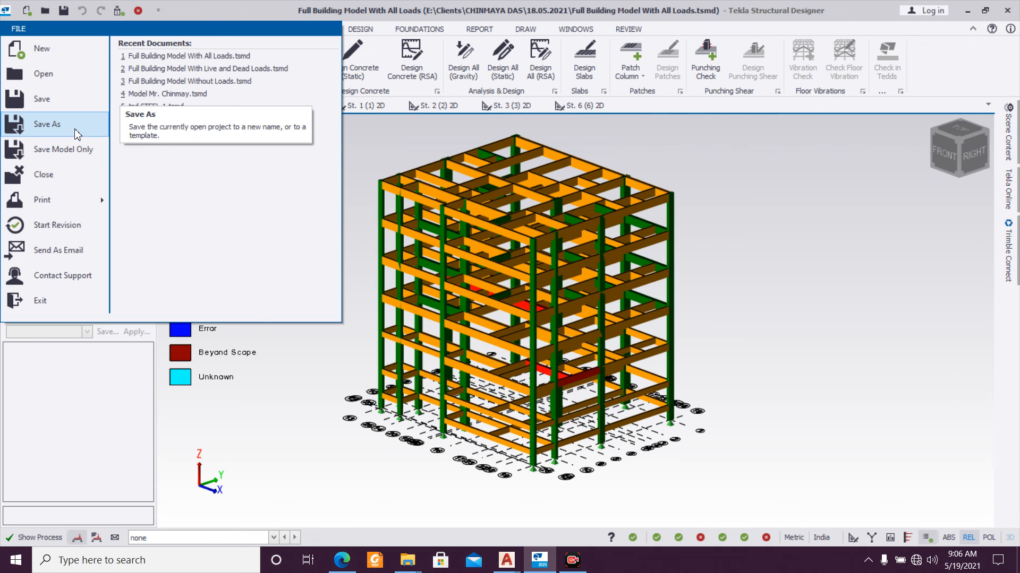
{"action": "left_click", "coordinate": [60, 132]}
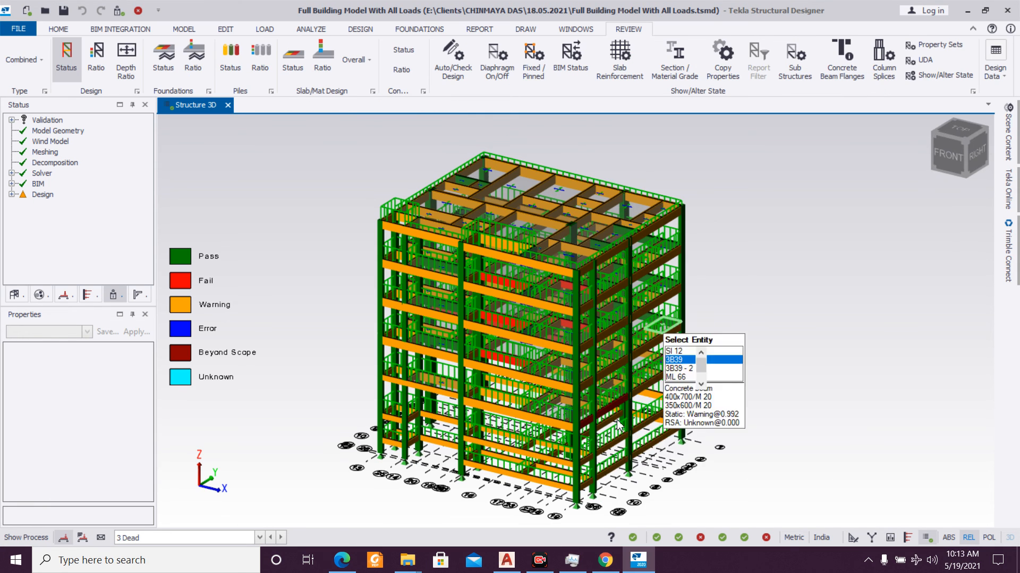
{"action": "left_click", "coordinate": [19, 29]}
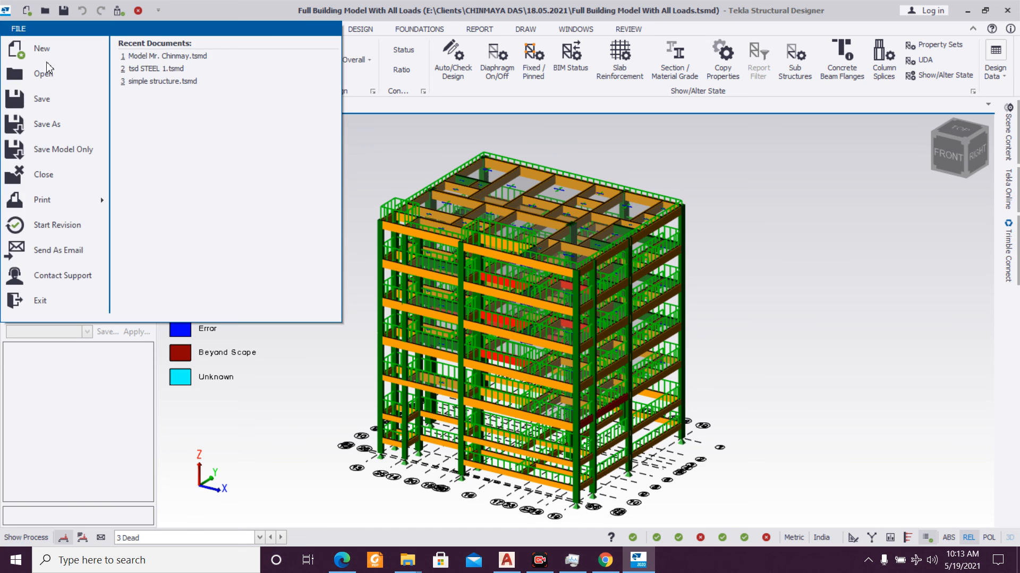
{"action": "left_click", "coordinate": [67, 124]}
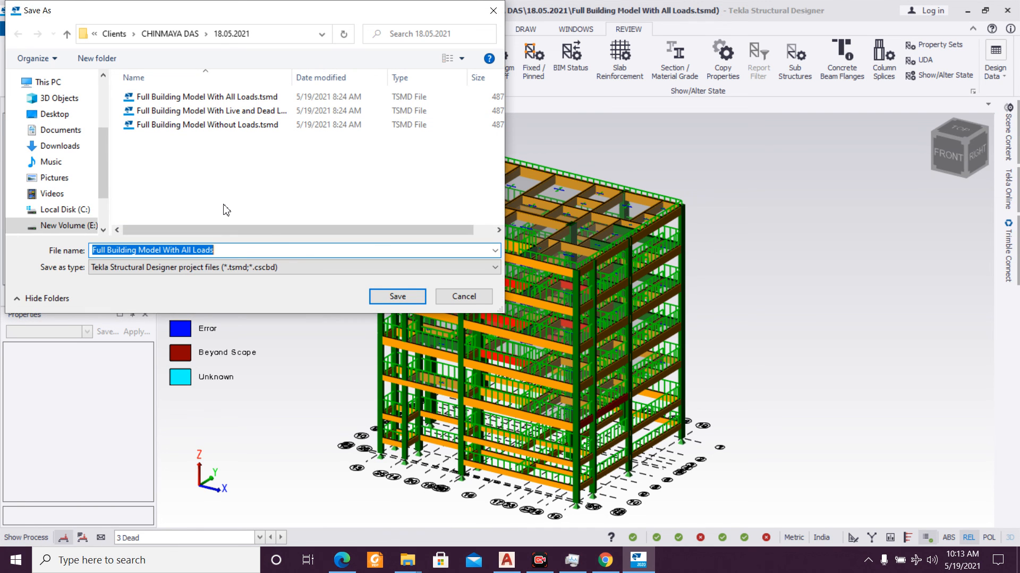
{"action": "type", "text": "Building Safe"}
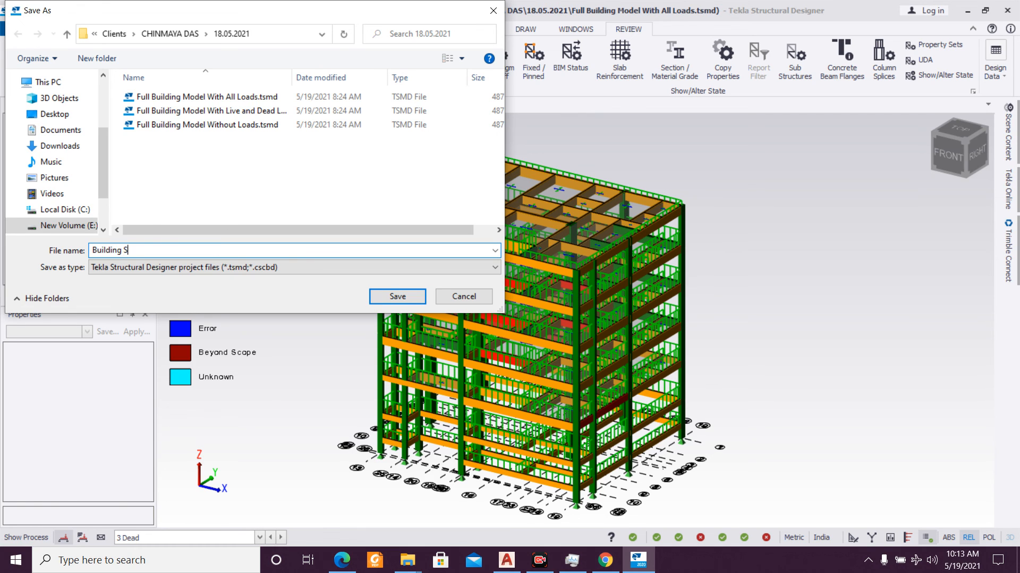
{"action": "left_click", "coordinate": [390, 295]}
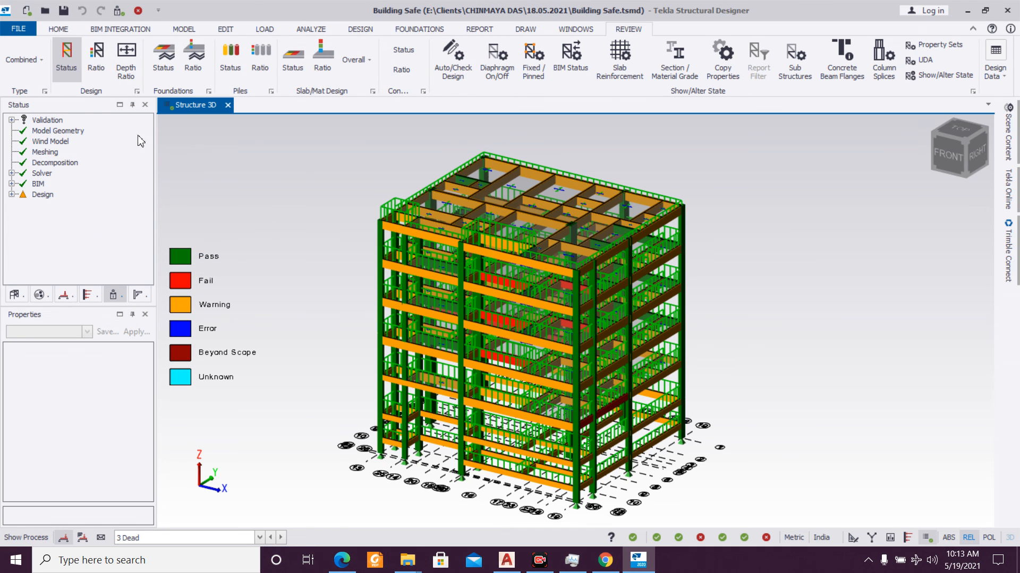
Step: Save a further copy of the model as With Foundation in the same folder
{"action": "left_click", "coordinate": [17, 31]}
{"action": "left_click", "coordinate": [70, 131]}
{"action": "type", "text": "With Foundation"}
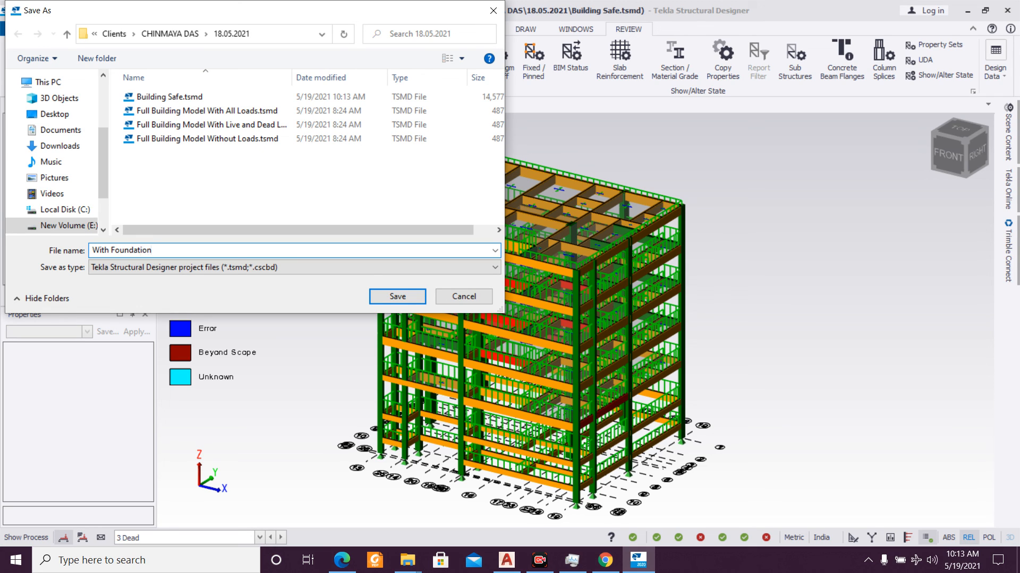
{"action": "left_click", "coordinate": [396, 296]}
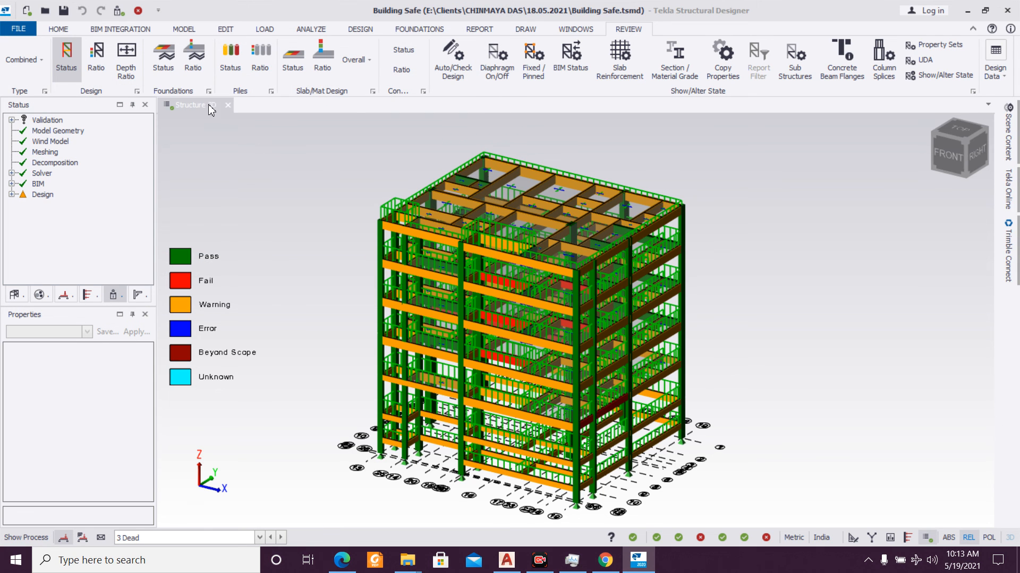
Step: Review the beam reinforcement design settings, including the grade and size of the minimum longitudinal bar, and accept them
{"action": "left_click", "coordinate": [410, 31]}
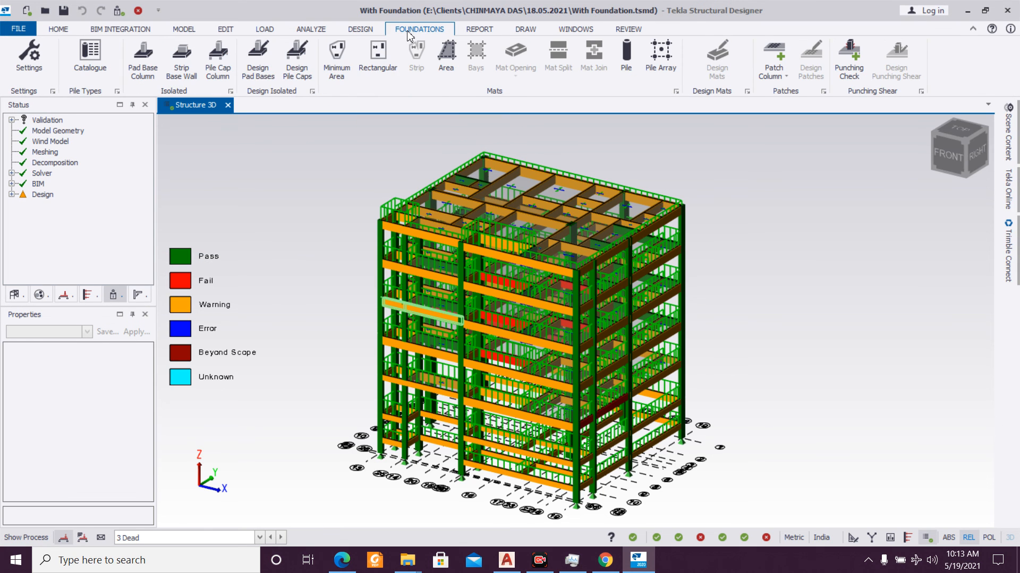
{"action": "left_click", "coordinate": [30, 63]}
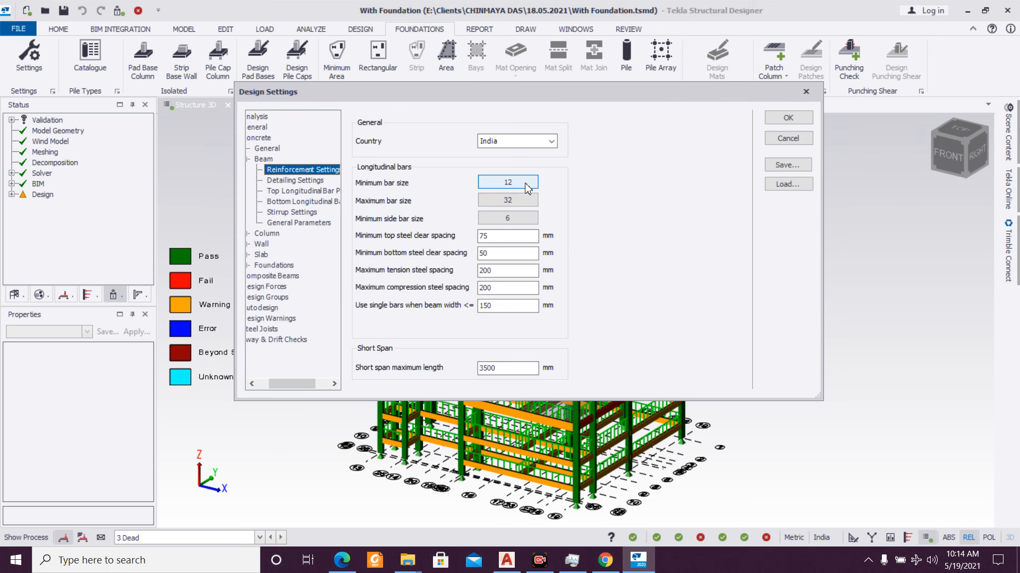
{"action": "left_click", "coordinate": [527, 185]}
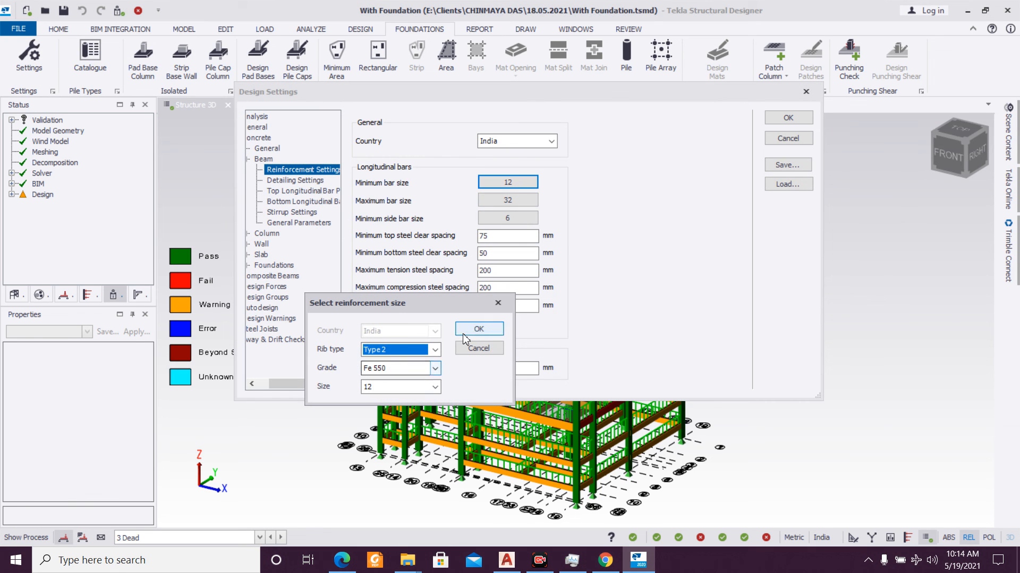
{"action": "left_click", "coordinate": [478, 330]}
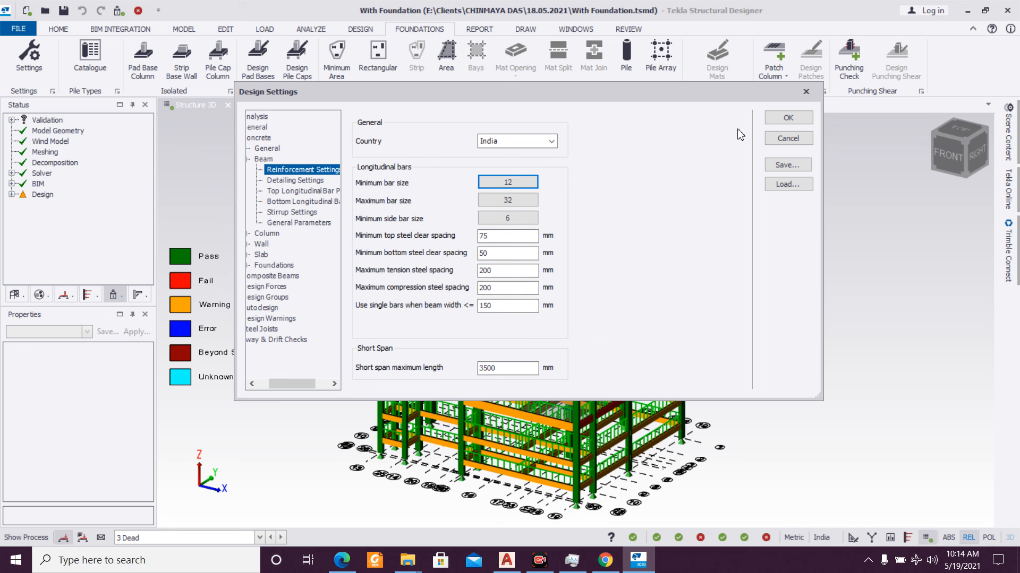
{"action": "left_click", "coordinate": [786, 118]}
Step: Place square isolated pad bases under all columns of the building and run the pad base design
{"action": "left_click", "coordinate": [142, 59]}
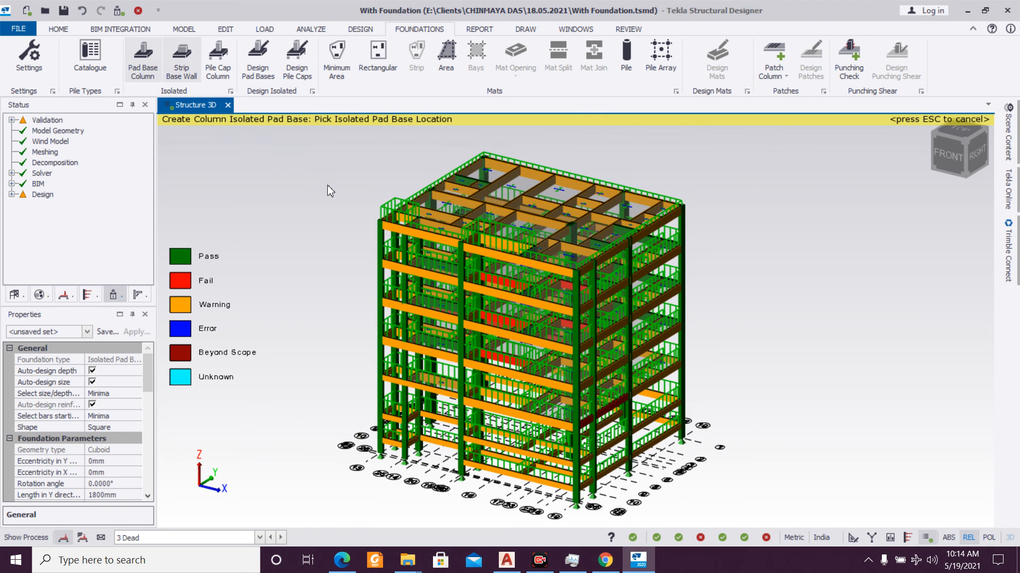
{"action": "left_click_drag", "start_coordinate": [298, 160], "coordinate": [761, 527]}
{"action": "mouse_move", "coordinate": [790, 458]}
{"action": "right_mouse_down"}
{"action": "mouse_move", "coordinate": [468, 481]}
{"action": "mouse_move", "coordinate": [368, 437]}
{"action": "mouse_move", "coordinate": [778, 452]}
{"action": "right_mouse_up"}
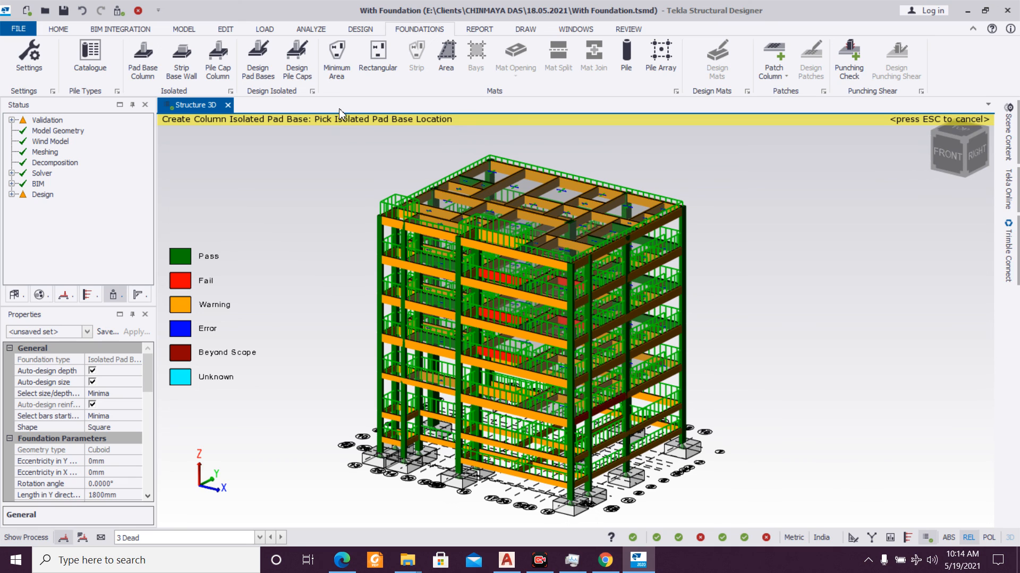
{"action": "left_click", "coordinate": [266, 67]}
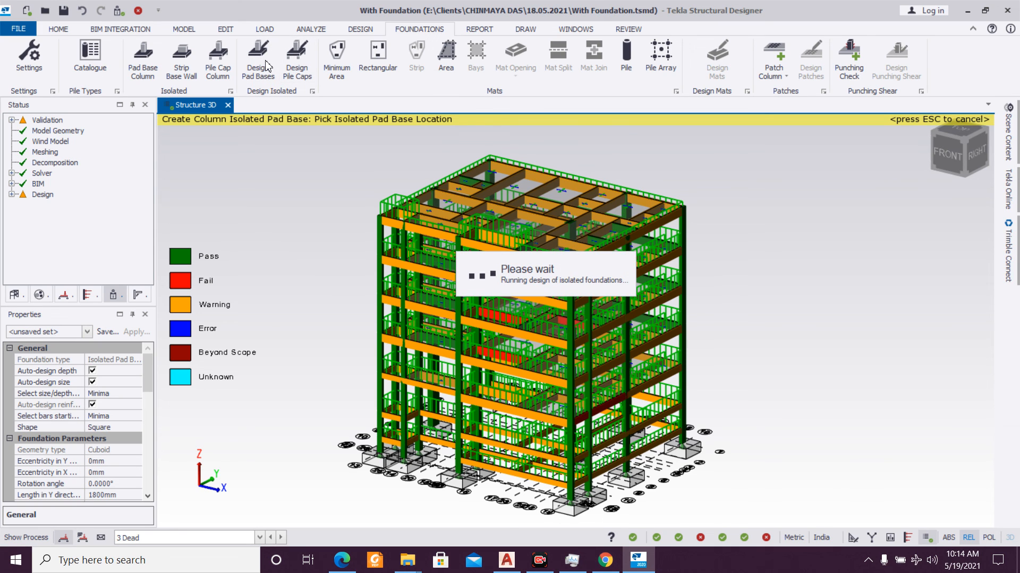
Step: Examine the design status of the isolated pad bases around the building's base
{"action": "right_click_drag", "start_coordinate": [768, 369], "coordinate": [792, 358]}
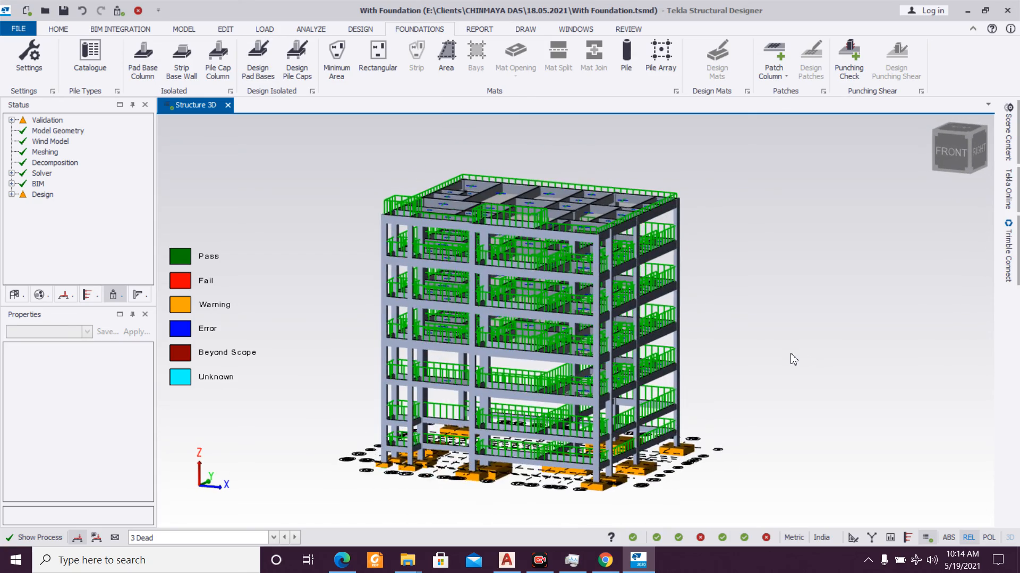
{"action": "scroll", "coordinate": [769, 378], "scroll_direction": "up", "scroll_amount": 10}
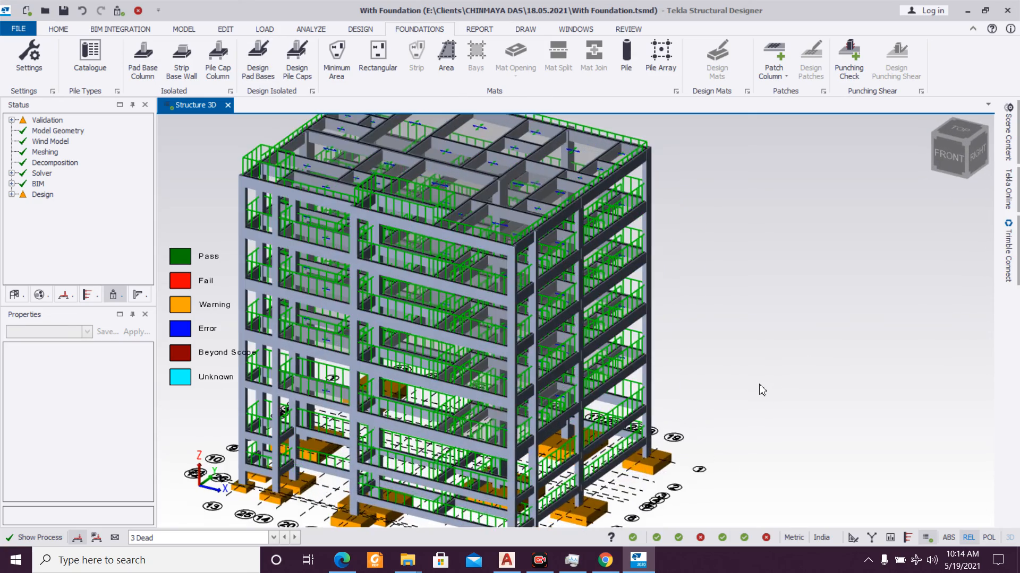
{"action": "scroll", "coordinate": [806, 363], "scroll_direction": "down", "scroll_amount": 3}
{"action": "right_click_drag", "start_coordinate": [730, 362], "coordinate": [759, 394]}
{"action": "scroll", "coordinate": [800, 374], "scroll_direction": "up", "scroll_amount": 1}
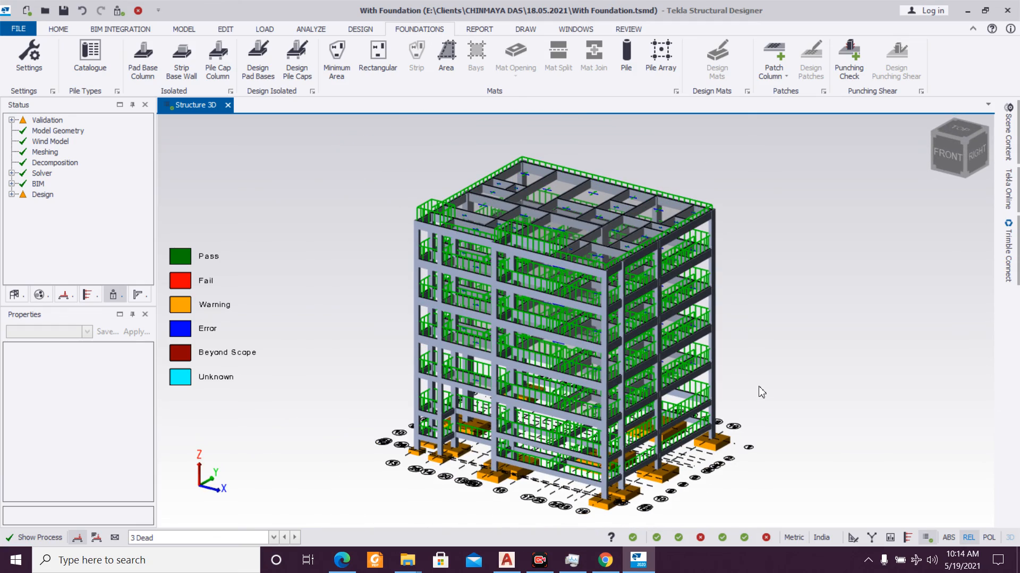
{"action": "scroll", "coordinate": [761, 392], "scroll_direction": "up", "scroll_amount": 1}
{"action": "mouse_move", "coordinate": [760, 391]}
{"action": "right_mouse_down"}
{"action": "mouse_move", "coordinate": [707, 406]}
{"action": "mouse_move", "coordinate": [781, 398]}
{"action": "mouse_move", "coordinate": [765, 378]}
{"action": "right_mouse_up"}
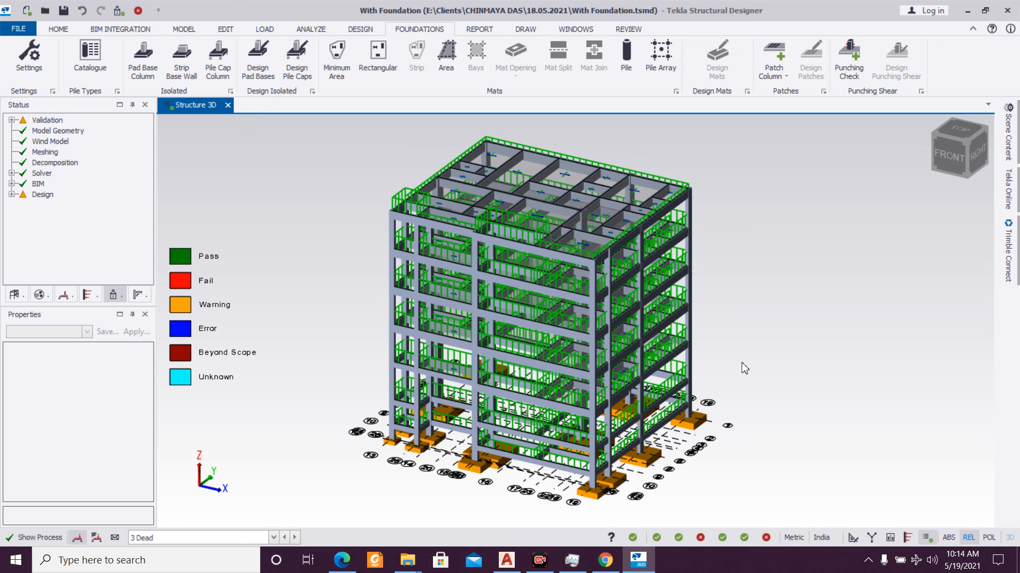
{"action": "mouse_move", "coordinate": [745, 368]}
{"action": "right_mouse_down"}
{"action": "mouse_move", "coordinate": [681, 409]}
{"action": "mouse_move", "coordinate": [657, 372]}
{"action": "mouse_move", "coordinate": [710, 397]}
{"action": "mouse_move", "coordinate": [747, 360]}
{"action": "mouse_move", "coordinate": [738, 371]}
{"action": "right_mouse_up"}
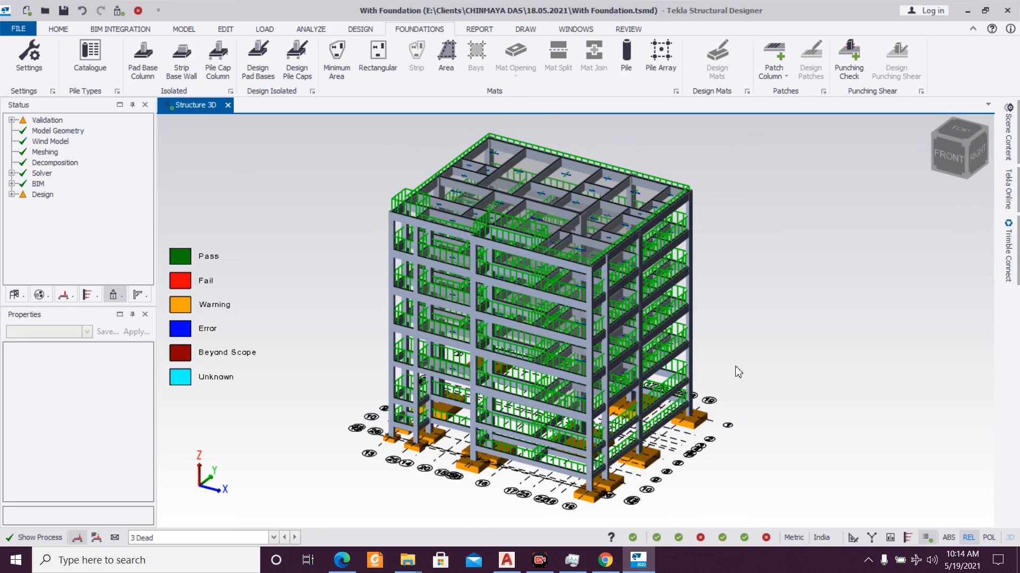